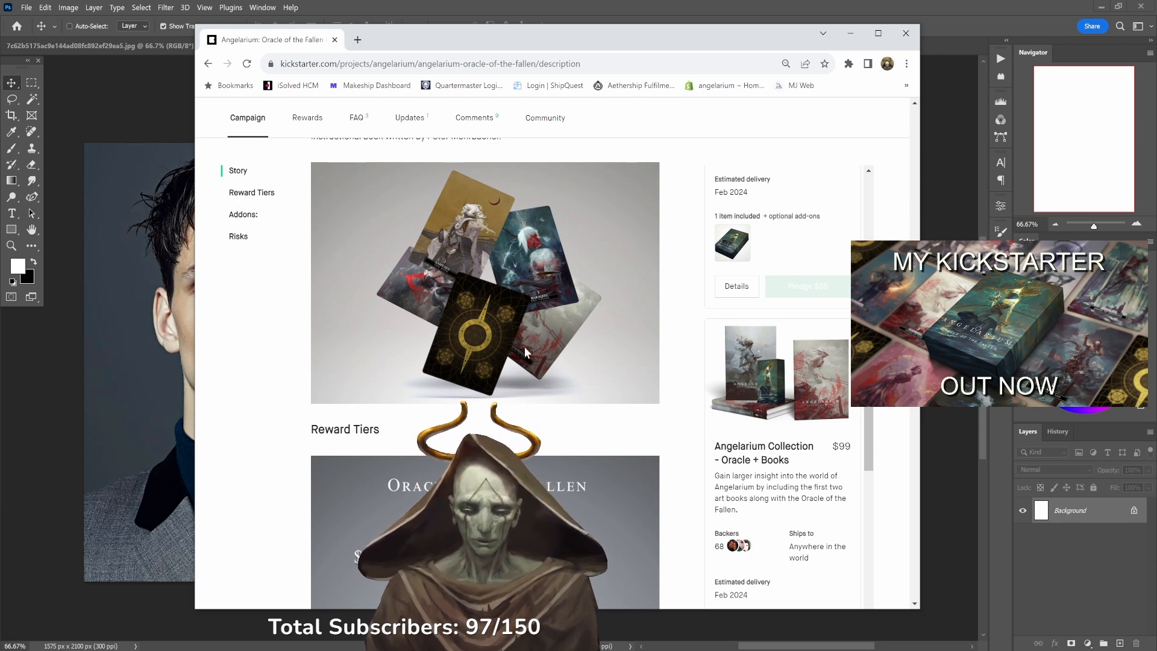
# Review the Angelarium: Oracle of the Fallen campaign page, covering its pledge figures, story, card images and reward tiers.
pyautogui.scroll(-3, 512, 327)
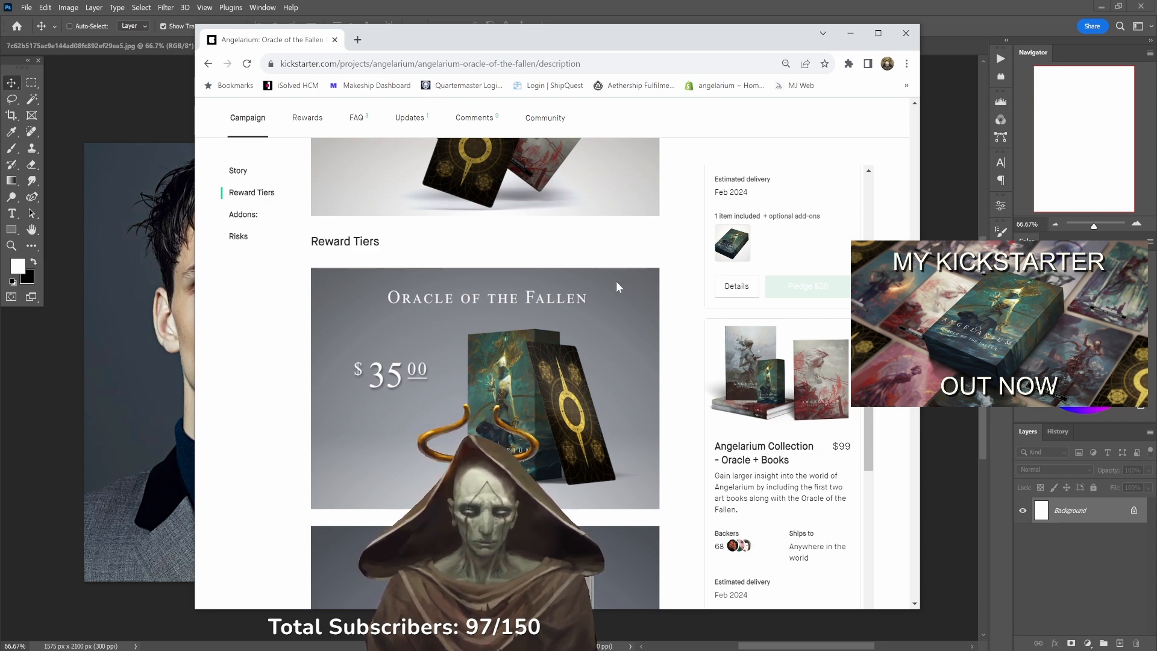
pyautogui.scroll(-8, 616, 281)
pyautogui.scroll(10, 660, 265)
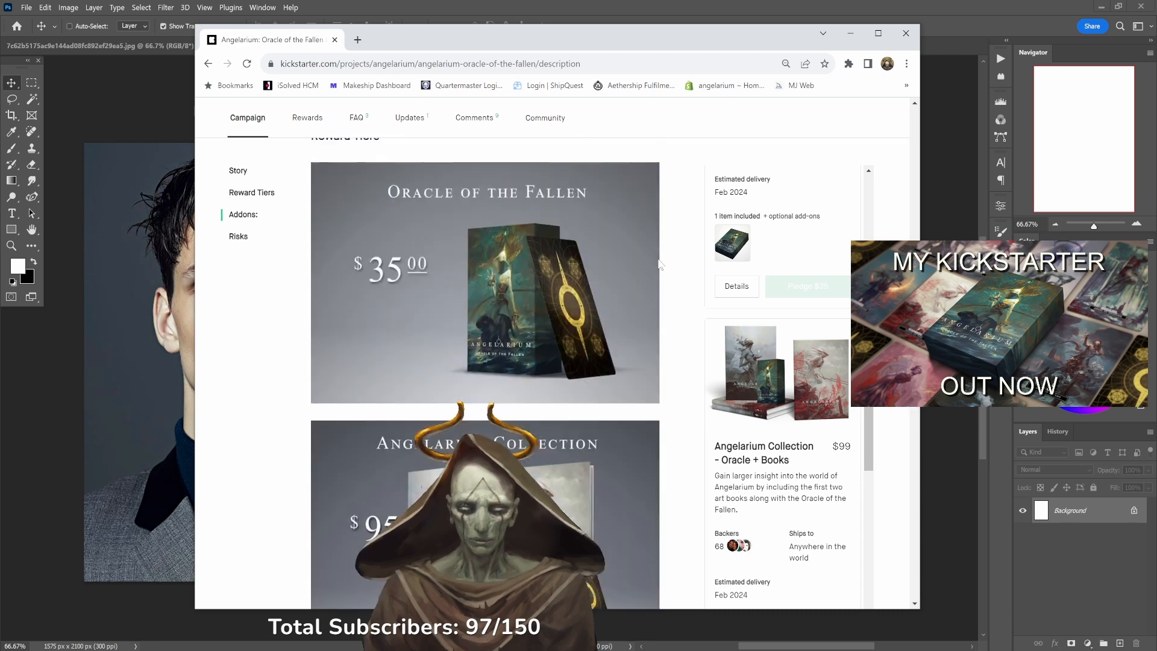
pyautogui.scroll(3, 660, 266)
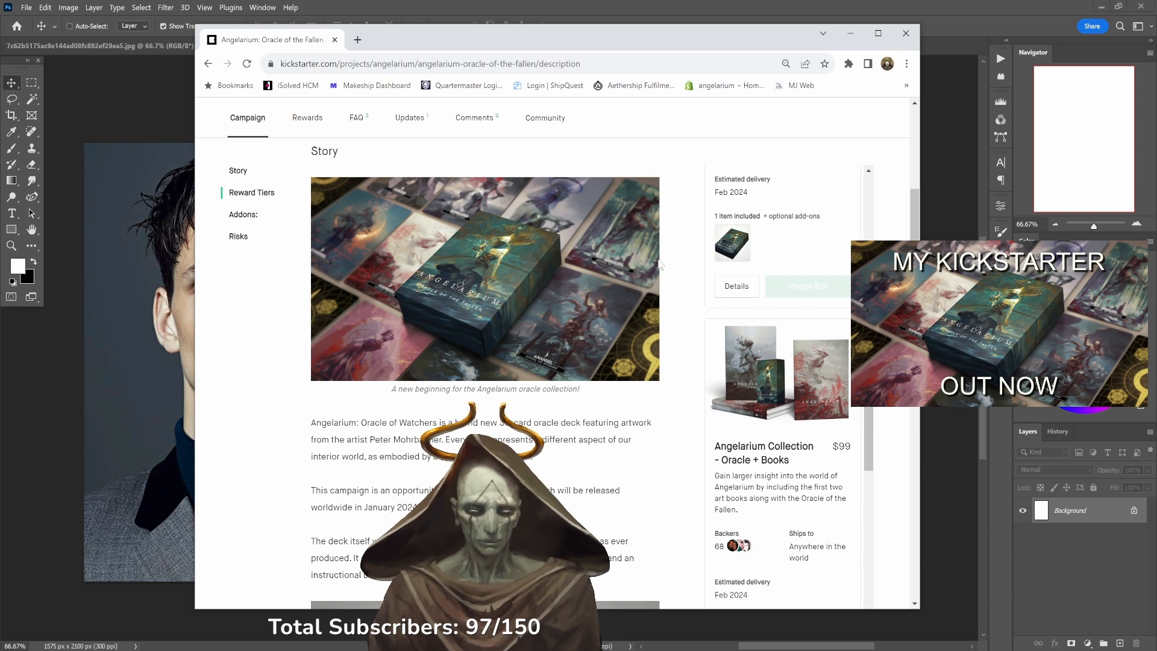
pyautogui.scroll(-6, 659, 264)
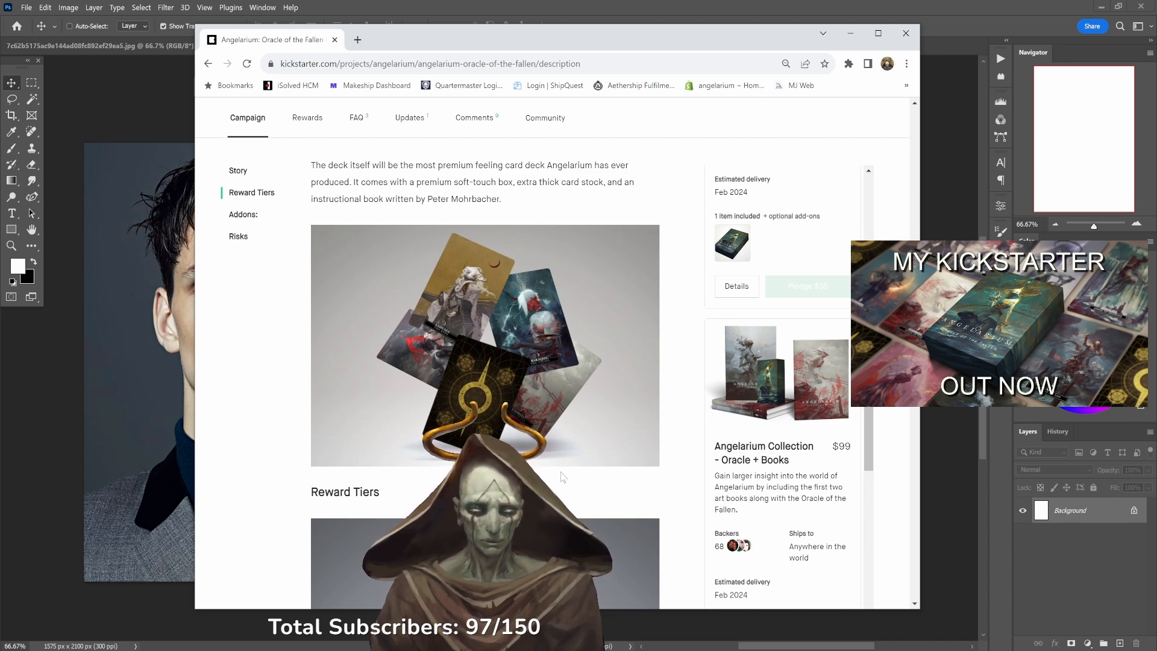
pyautogui.scroll(15, 562, 477)
pyautogui.scroll(3, 560, 469)
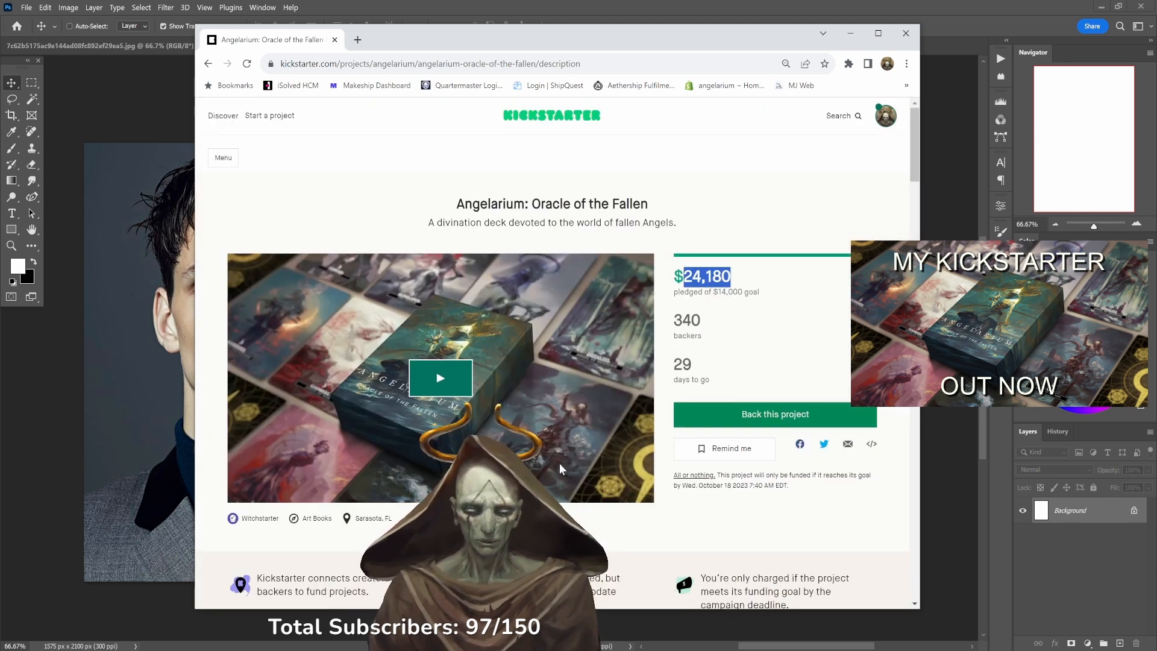
pyautogui.click(746, 276)
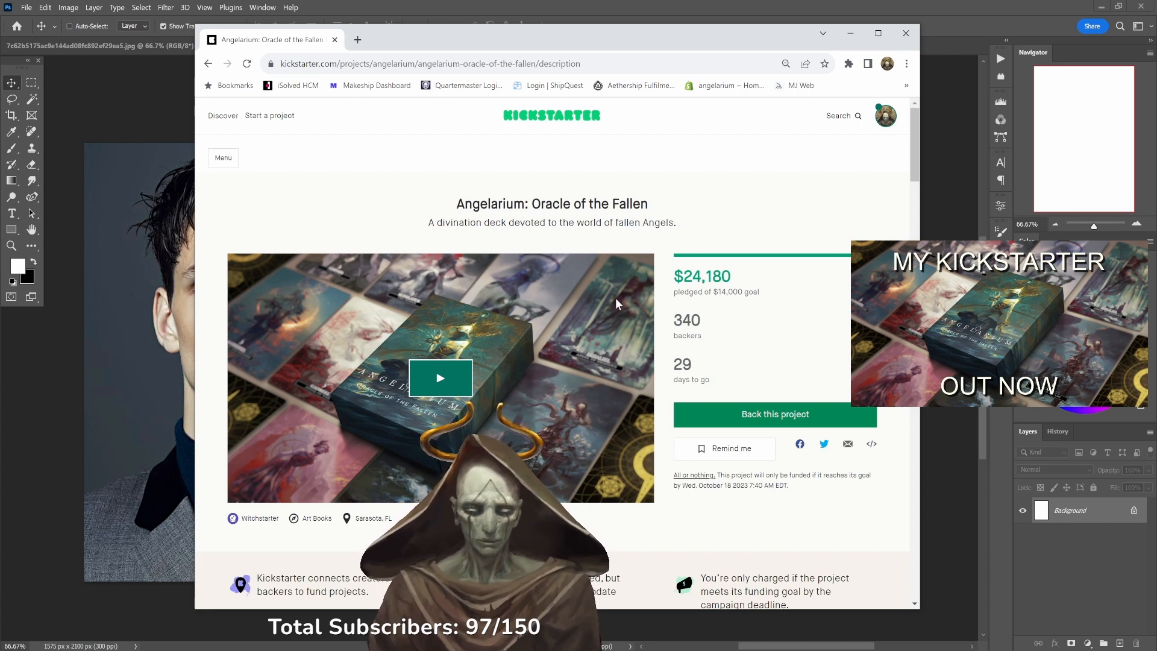
pyautogui.scroll(-1, 616, 294)
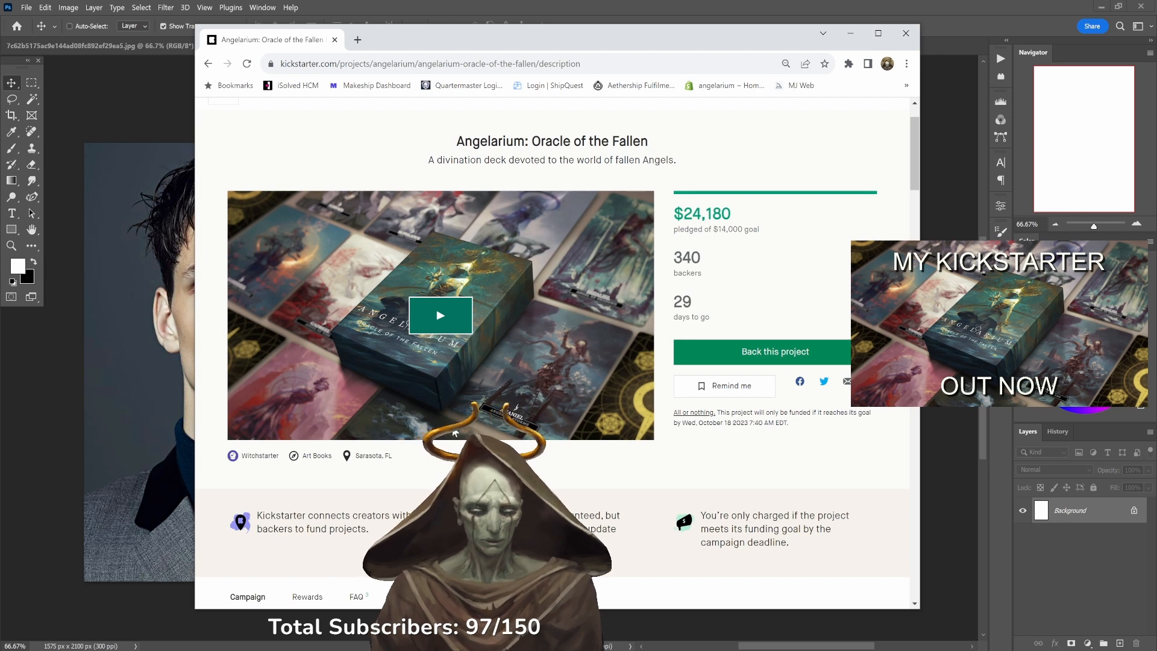
pyautogui.scroll(-5, 452, 422)
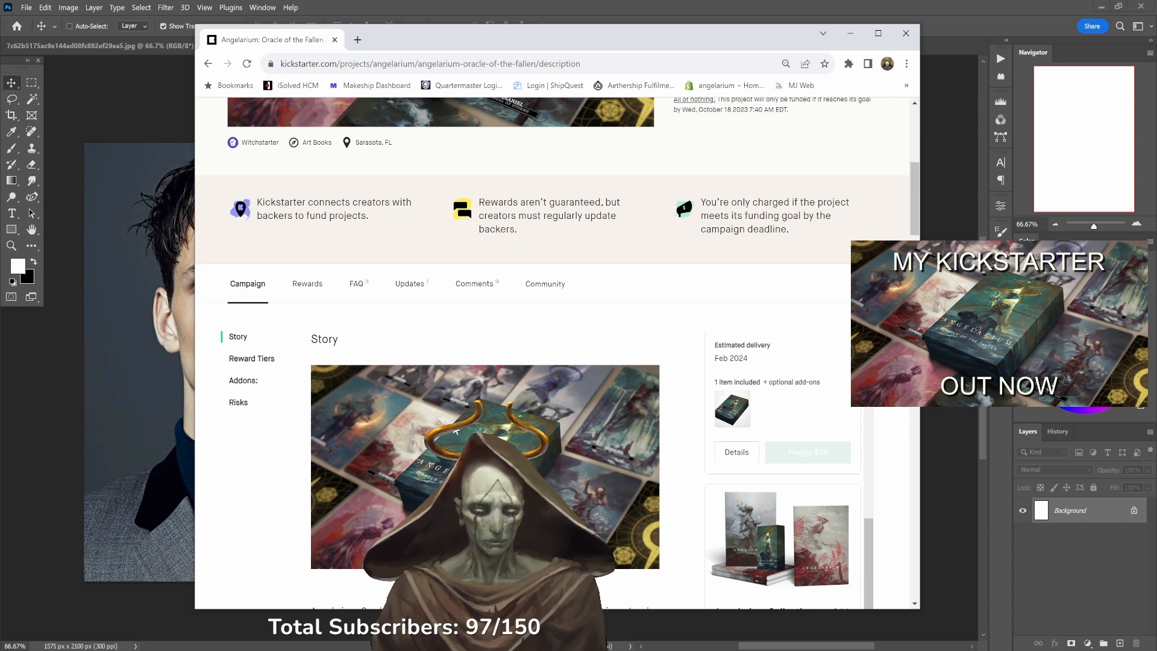
pyautogui.scroll(-7, 456, 431)
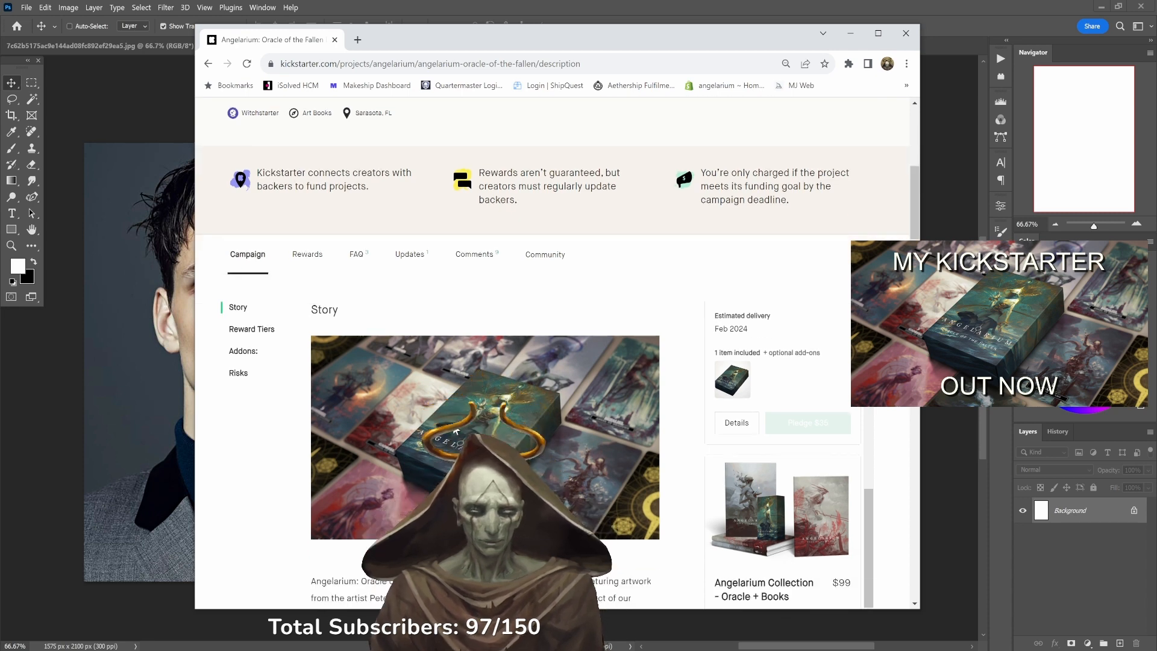
pyautogui.scroll(5, 568, 422)
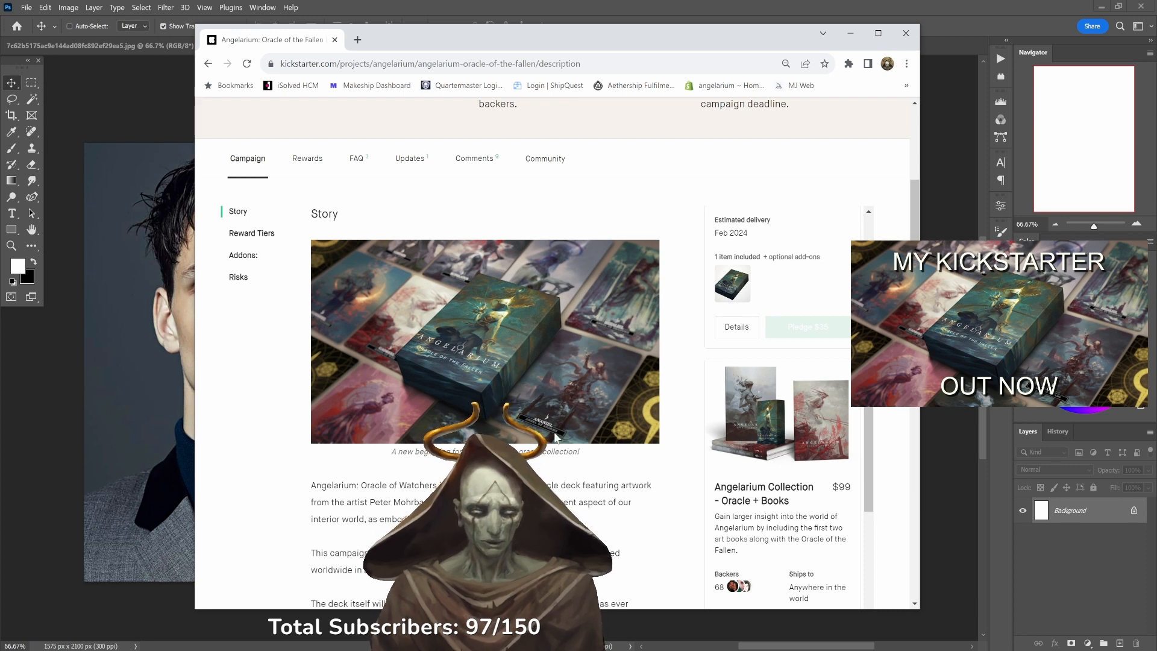
pyautogui.scroll(7, 554, 434)
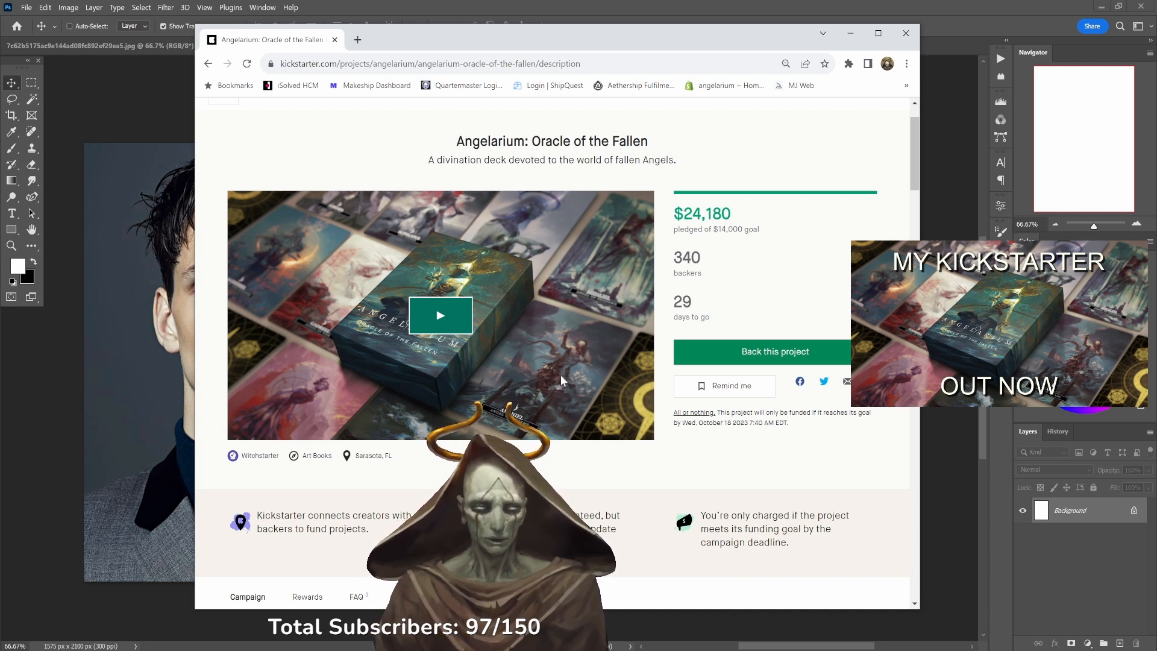
pyautogui.moveTo(731, 214); pyautogui.dragTo(624, 268)
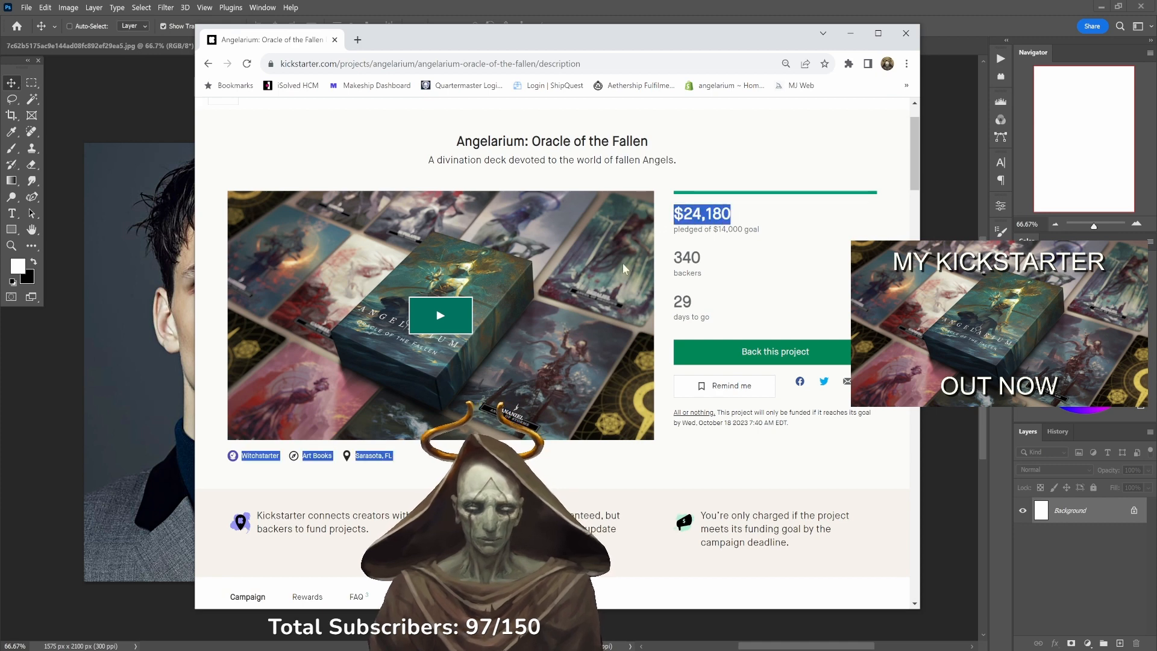
pyautogui.click(793, 225)
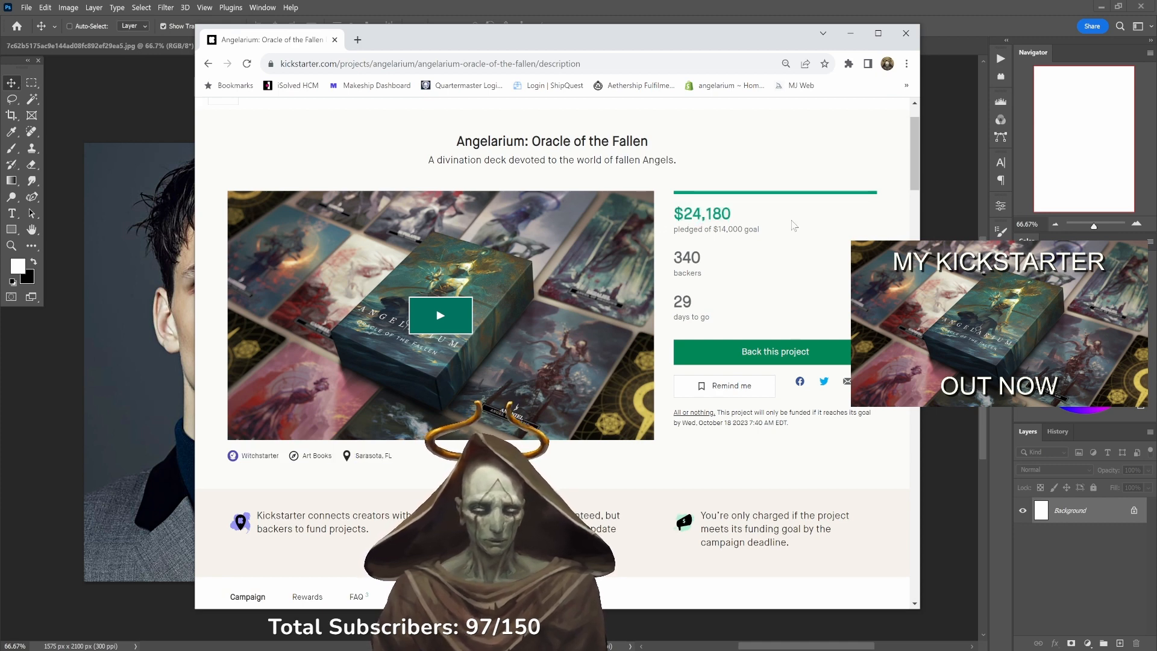
# Switch to Photoshop and cover the blank canvas with a light grey textured base, using a 250 px textured brush in black at 30% opacity.
pyautogui.click(659, 2)
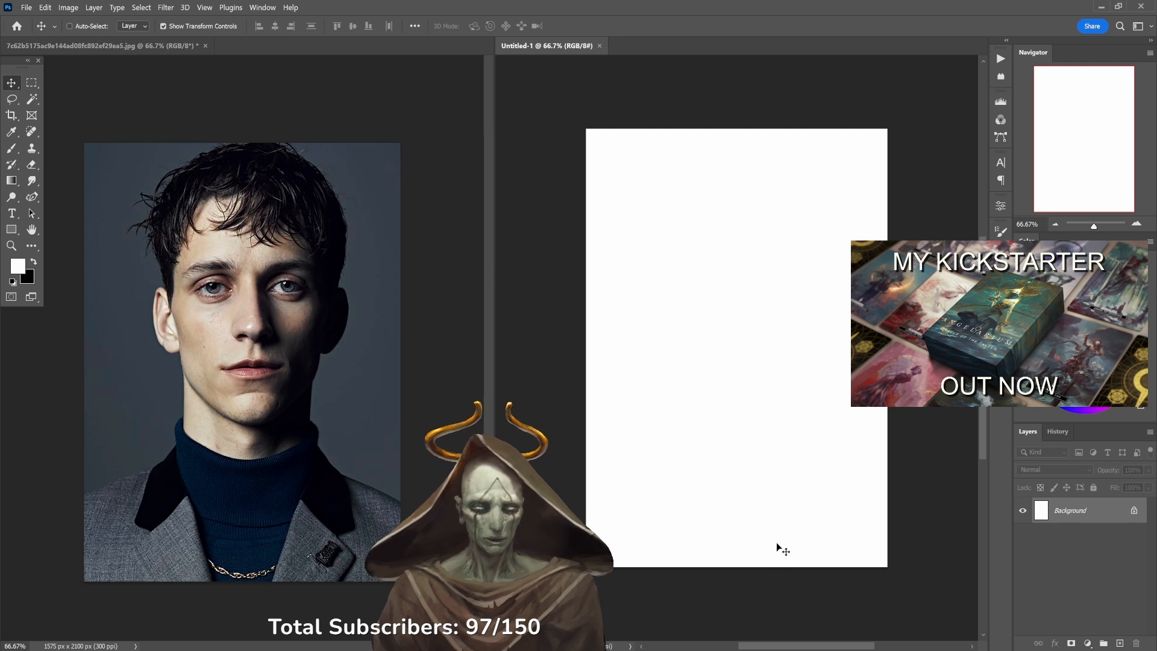
pyautogui.press('b')
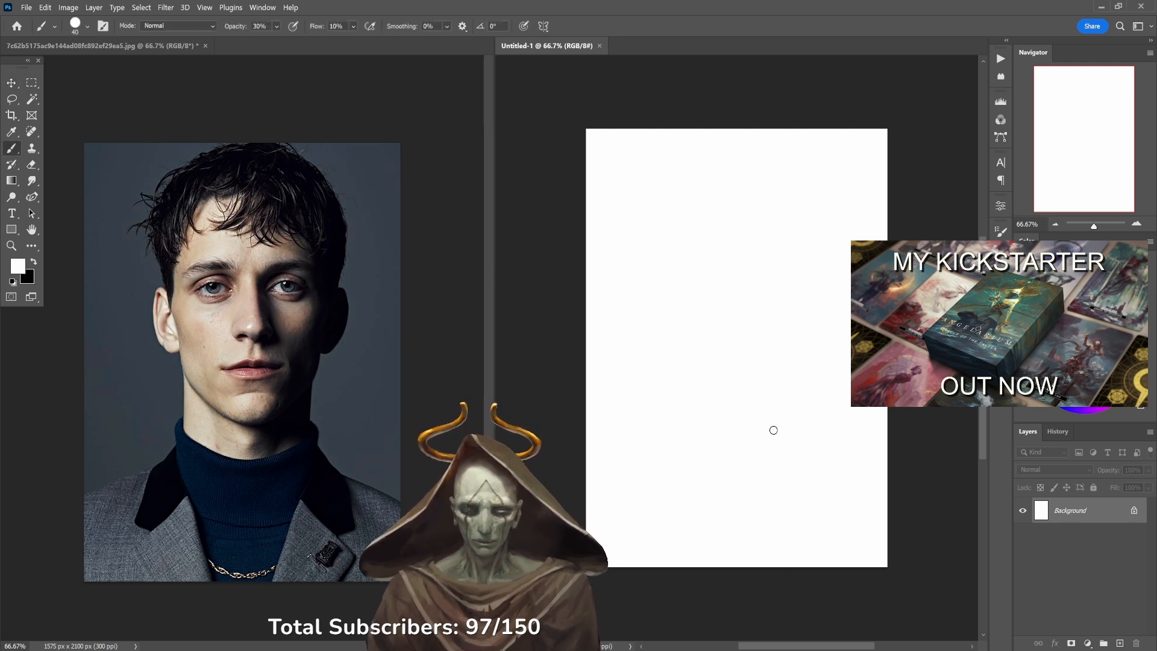
pyautogui.rightClick(743, 407)
pyautogui.click(714, 424)
pyautogui.moveTo(602, 472)
pyautogui.mouseDown()
pyautogui.moveTo(624, 461)
pyautogui.moveTo(625, 540)
pyautogui.moveTo(651, 509)
pyautogui.moveTo(670, 552)
pyautogui.moveTo(736, 439)
pyautogui.moveTo(685, 622)
pyautogui.moveTo(735, 462)
pyautogui.moveTo(769, 571)
pyautogui.moveTo(857, 433)
pyautogui.moveTo(874, 593)
pyautogui.moveTo(838, 450)
pyautogui.moveTo(895, 420)
pyautogui.moveTo(828, 459)
pyautogui.moveTo(858, 312)
pyautogui.moveTo(768, 459)
pyautogui.moveTo(772, 392)
pyautogui.moveTo(754, 389)
pyautogui.moveTo(723, 465)
pyautogui.moveTo(704, 255)
pyautogui.moveTo(648, 156)
pyautogui.moveTo(584, 475)
pyautogui.moveTo(584, 183)
pyautogui.moveTo(598, 322)
pyautogui.moveTo(710, 137)
pyautogui.moveTo(682, 367)
pyautogui.moveTo(786, 220)
pyautogui.moveTo(876, 149)
pyautogui.moveTo(818, 229)
pyautogui.moveTo(917, 154)
pyautogui.moveTo(839, 279)
pyautogui.mouseUp()
pyautogui.press('x')
pyautogui.press('3')
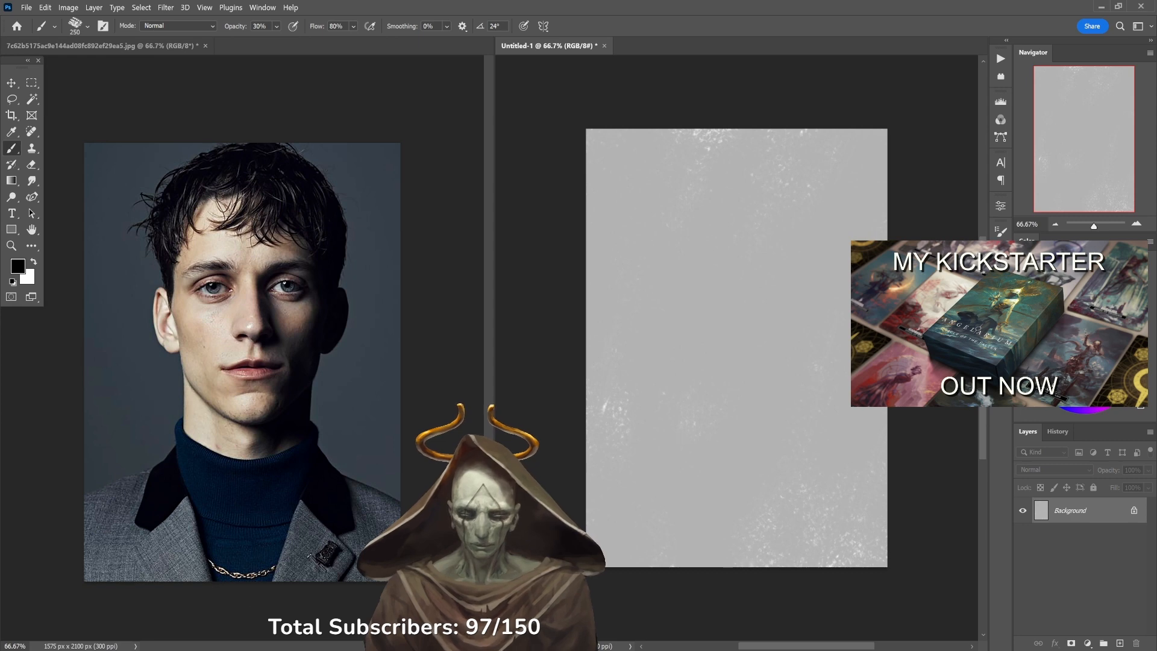
# Switch to File Explorer, open 070-study from the finished studies folder, and place its narrowed viewer beside the thumbnails.
pyautogui.hotkey('alt', 'Tab')
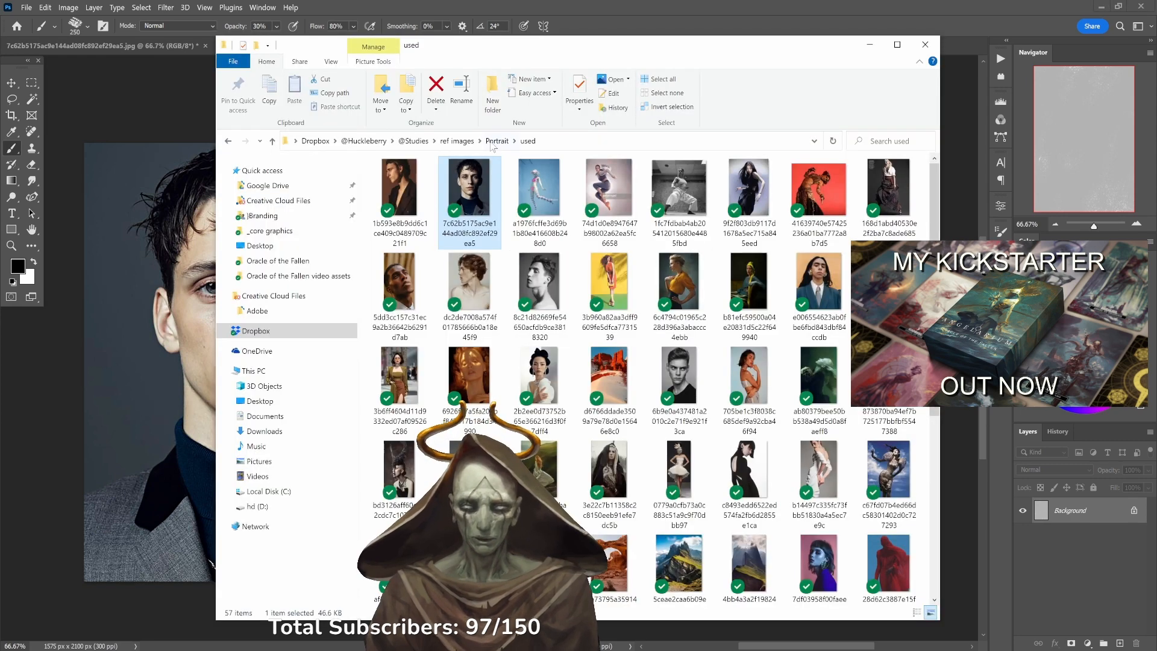
pyautogui.click(463, 144)
pyautogui.click(423, 144)
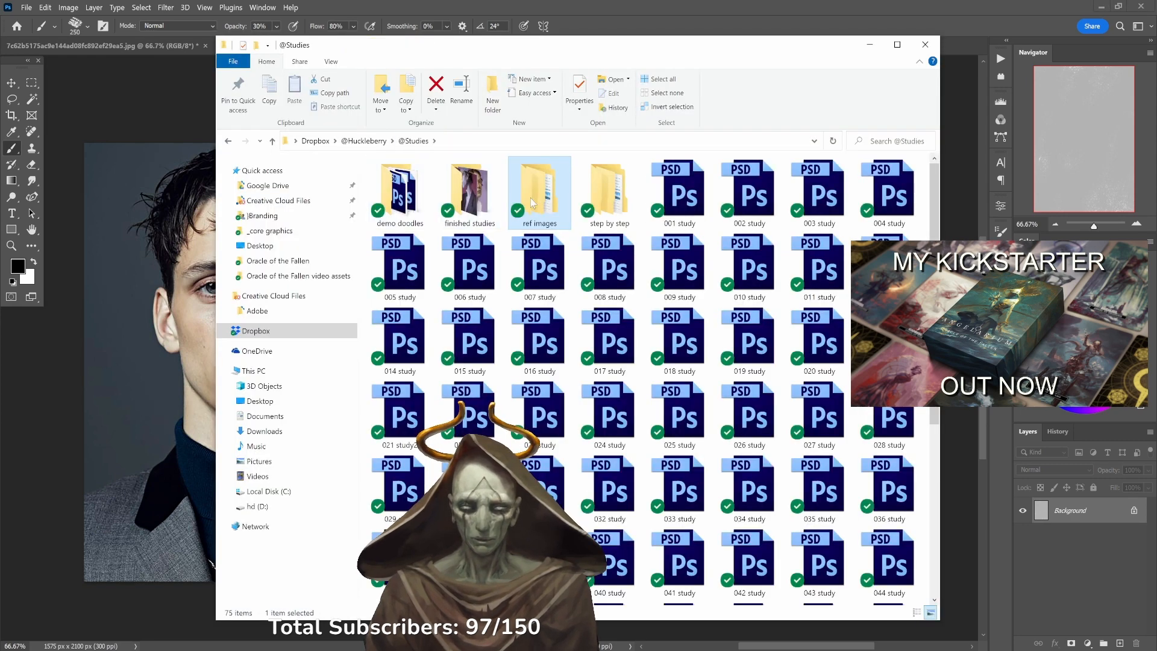
pyautogui.doubleClick(489, 202)
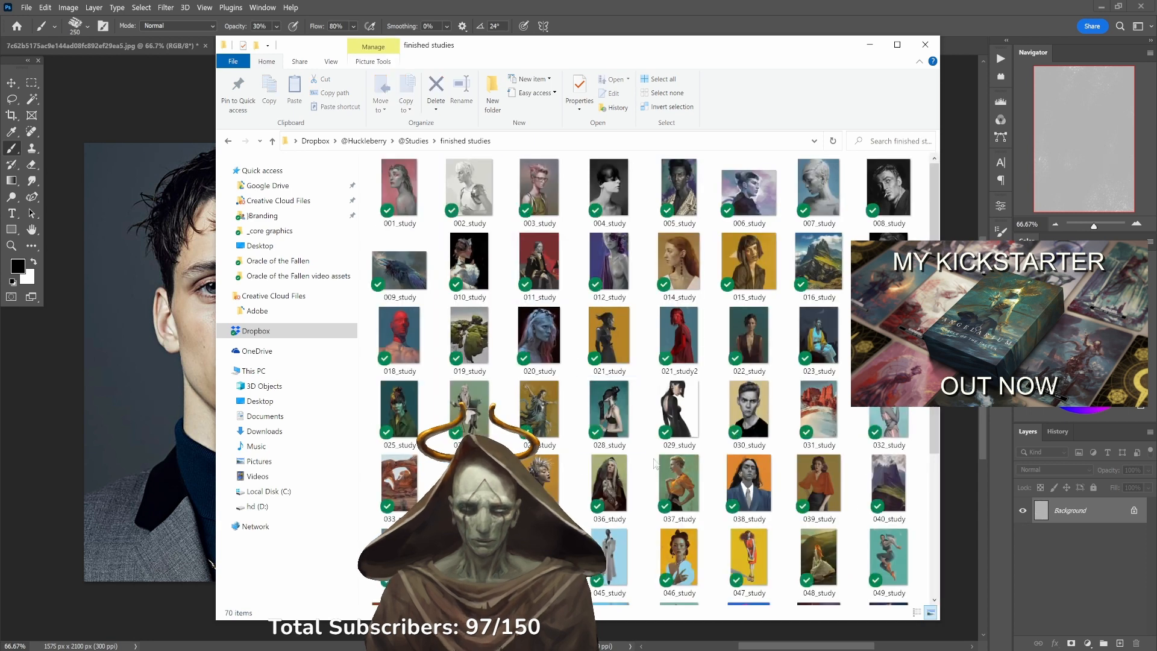
pyautogui.scroll(-5, 686, 567)
pyautogui.click(688, 575)
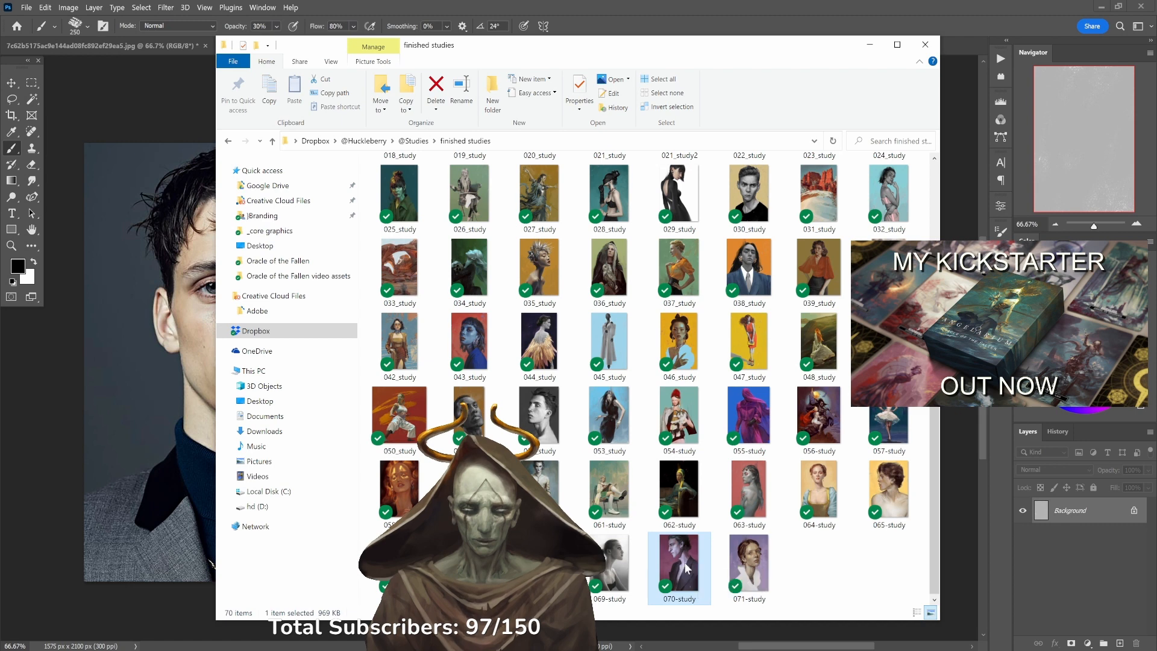
pyautogui.doubleClick(687, 568)
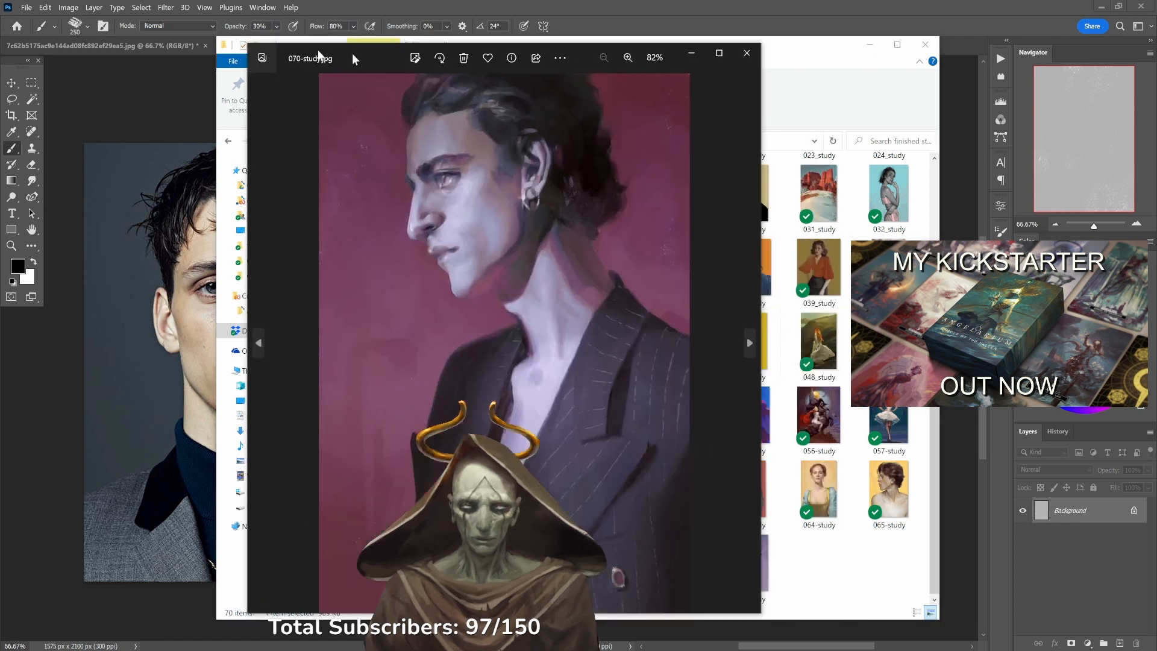
pyautogui.moveTo(353, 54); pyautogui.dragTo(105, 25)
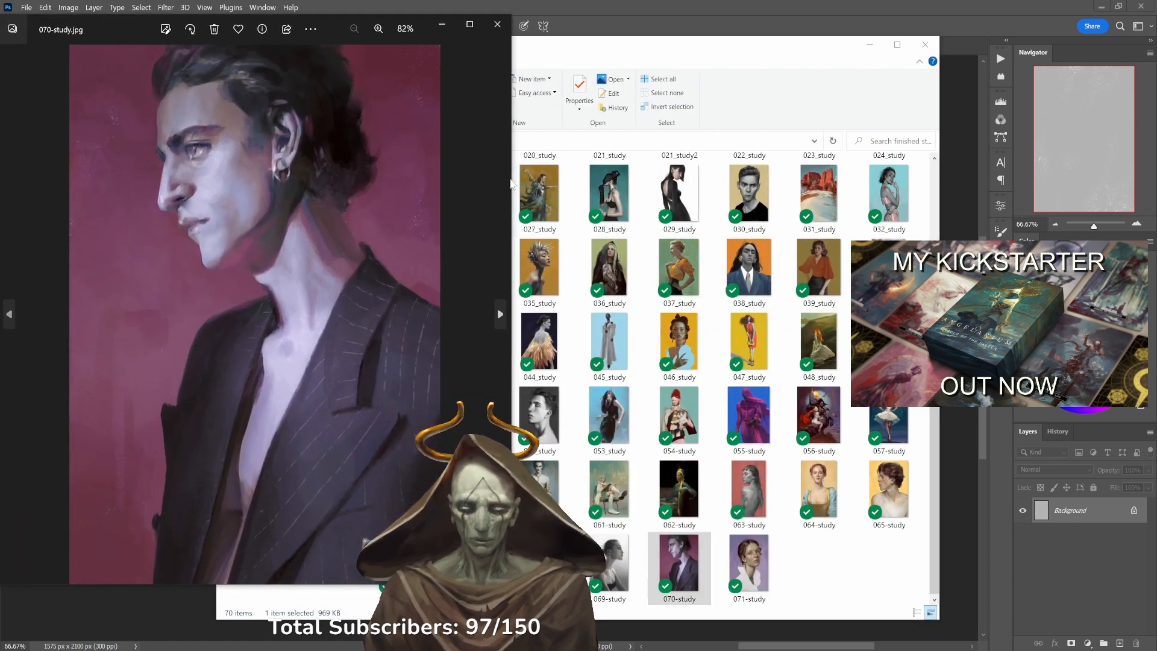
pyautogui.moveTo(512, 181); pyautogui.dragTo(386, 187)
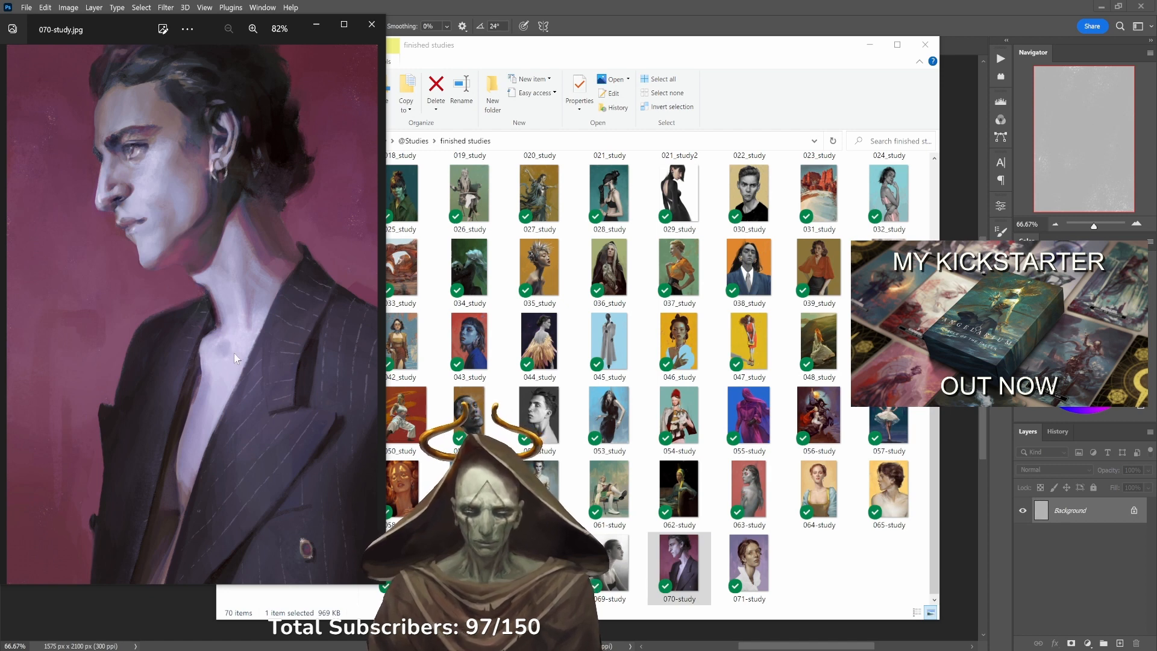
# View 071-study from the finished studies, close both image viewers, and return to Photoshop.
pyautogui.doubleClick(741, 549)
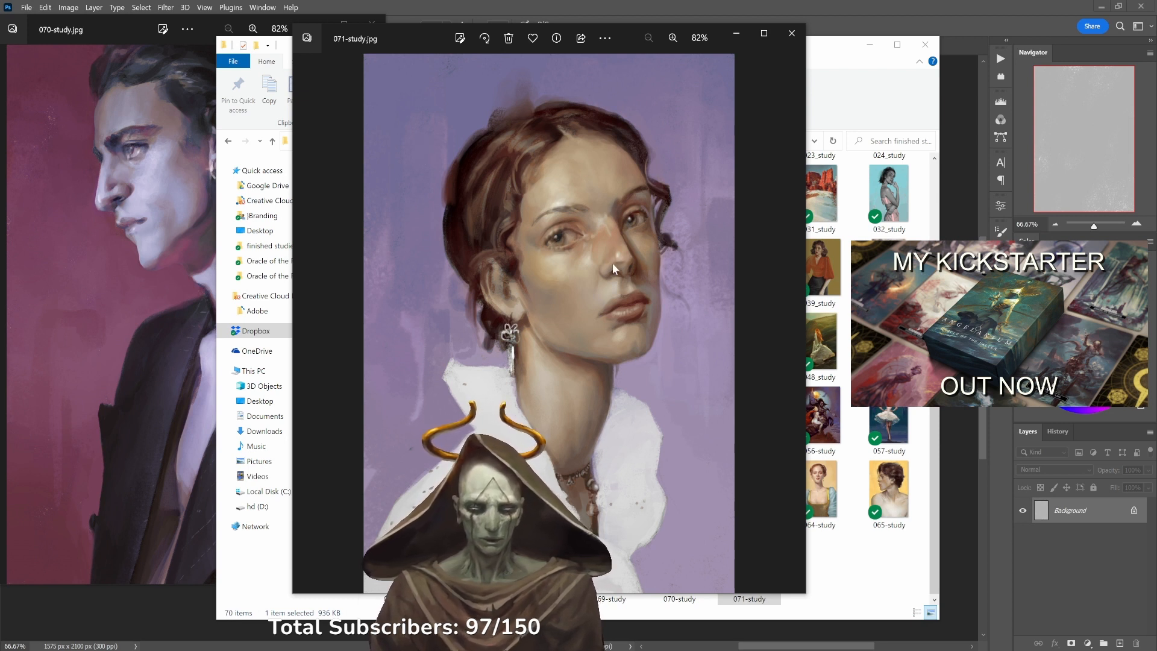
pyautogui.click(786, 40)
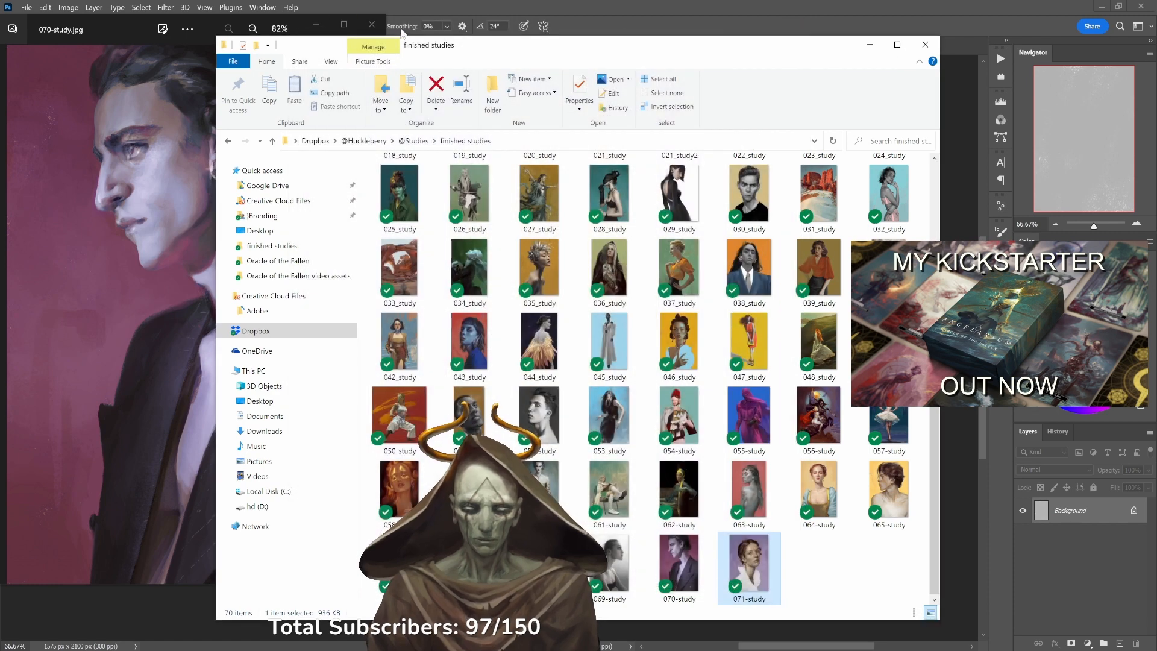
pyautogui.click(372, 26)
pyautogui.click(380, 26)
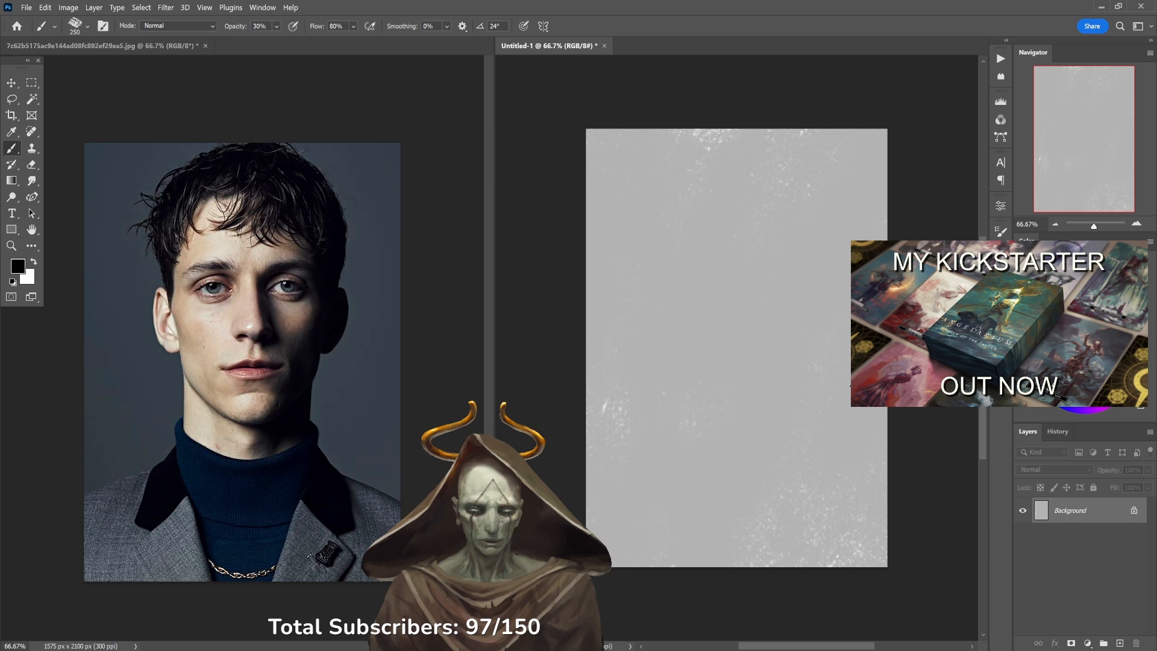
# Add a new layer above the background and reduce the textured brush size to 80 px for sketching.
pyautogui.click(1120, 643)
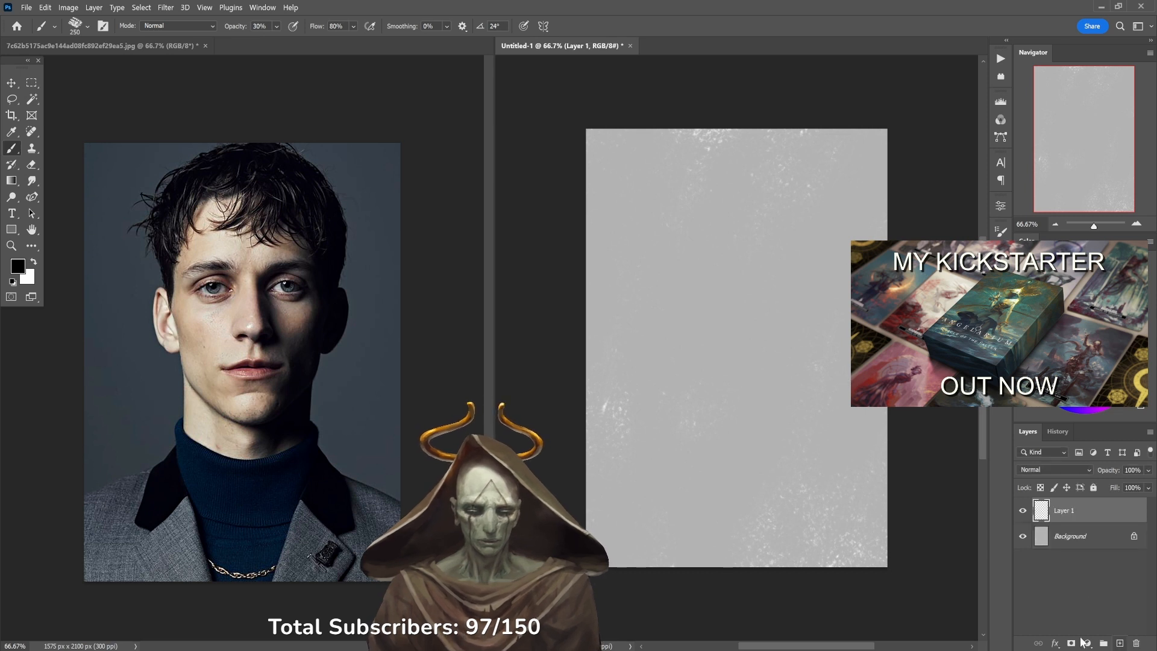
pyautogui.press('[')
pyautogui.press('[')
pyautogui.press('[')
pyautogui.press('[')
pyautogui.press('[')
pyautogui.press('[')
pyautogui.press('[')
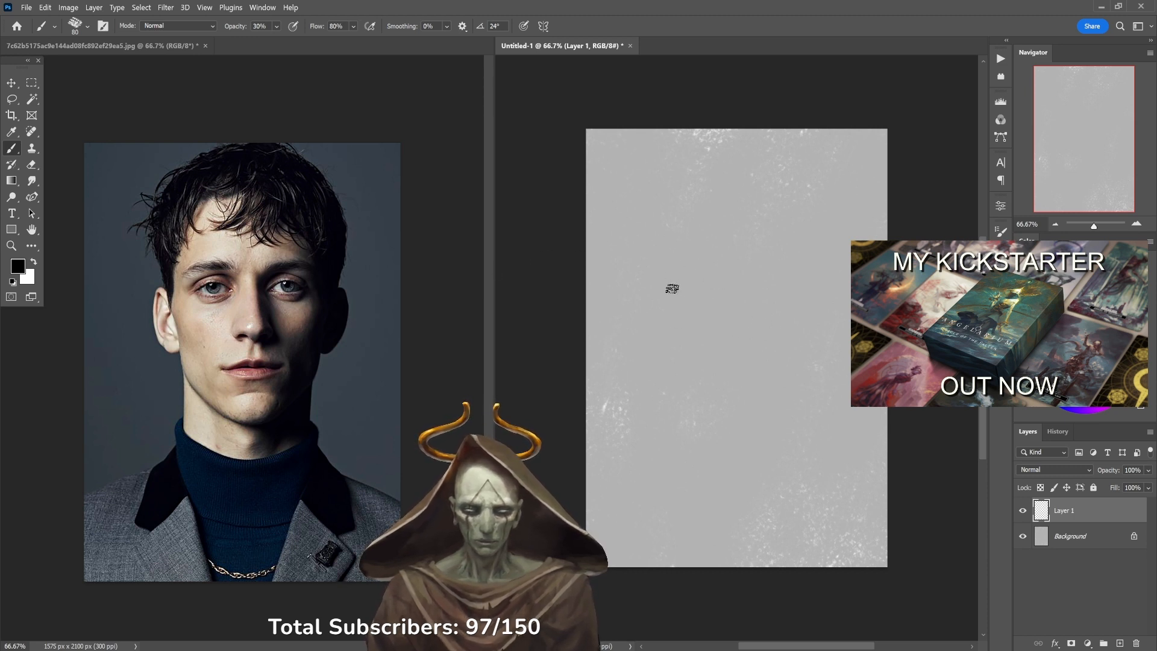
# Sketch the oval of the head on the new layer with loose overlapping strokes for the skull, cheeks and jaw.
pyautogui.moveTo(674, 228); pyautogui.dragTo(679, 337)
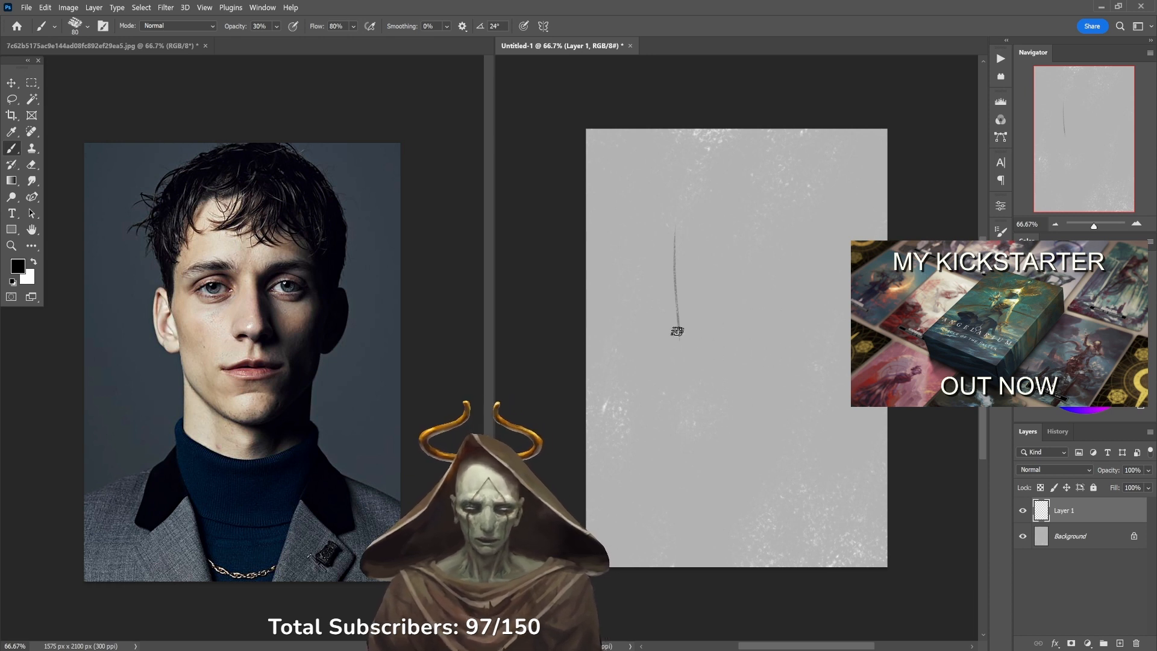
pyautogui.hotkey('ctrl', 'z')
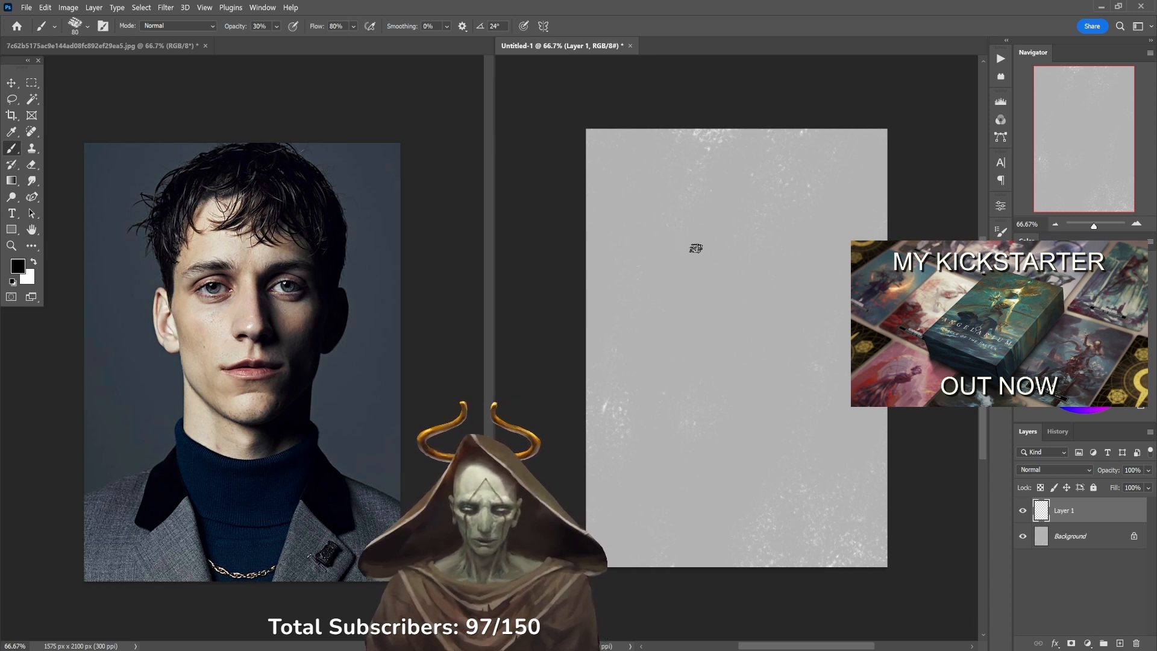
pyautogui.moveTo(677, 289)
pyautogui.mouseDown()
pyautogui.moveTo(673, 188)
pyautogui.moveTo(682, 160)
pyautogui.mouseUp()
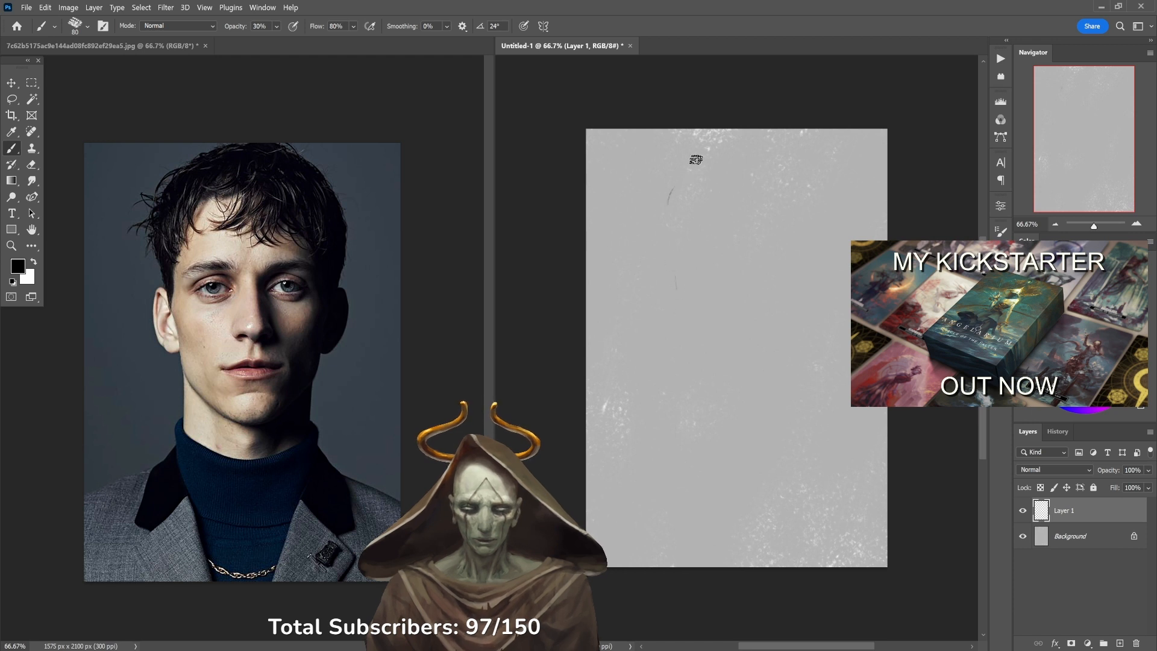
pyautogui.moveTo(663, 278); pyautogui.dragTo(707, 155)
pyautogui.moveTo(670, 208); pyautogui.dragTo(712, 147)
pyautogui.moveTo(675, 197)
pyautogui.mouseDown()
pyautogui.moveTo(761, 149)
pyautogui.moveTo(785, 165)
pyautogui.moveTo(796, 264)
pyautogui.mouseUp()
pyautogui.moveTo(758, 147)
pyautogui.mouseDown()
pyautogui.moveTo(815, 204)
pyautogui.moveTo(799, 320)
pyautogui.moveTo(743, 343)
pyautogui.mouseUp()
pyautogui.moveTo(654, 221); pyautogui.dragTo(698, 385)
pyautogui.moveTo(666, 271)
pyautogui.mouseDown()
pyautogui.moveTo(707, 388)
pyautogui.moveTo(752, 395)
pyautogui.moveTo(812, 309)
pyautogui.moveTo(783, 369)
pyautogui.mouseUp()
pyautogui.moveTo(691, 362)
pyautogui.mouseDown()
pyautogui.moveTo(713, 388)
pyautogui.moveTo(669, 338)
pyautogui.moveTo(675, 347)
pyautogui.moveTo(662, 227)
pyautogui.mouseUp()
pyautogui.moveTo(661, 280)
pyautogui.mouseDown()
pyautogui.moveTo(706, 160)
pyautogui.moveTo(656, 221)
pyautogui.moveTo(668, 326)
pyautogui.moveTo(690, 158)
pyautogui.mouseUp()
pyautogui.moveTo(666, 247); pyautogui.dragTo(714, 148)
pyautogui.moveTo(790, 154)
pyautogui.mouseDown()
pyautogui.moveTo(822, 273)
pyautogui.moveTo(784, 398)
pyautogui.moveTo(802, 328)
pyautogui.moveTo(615, 476)
pyautogui.moveTo(747, 463)
pyautogui.moveTo(826, 349)
pyautogui.moveTo(664, 327)
pyautogui.mouseUp()
pyautogui.moveTo(663, 327); pyautogui.dragTo(780, 370)
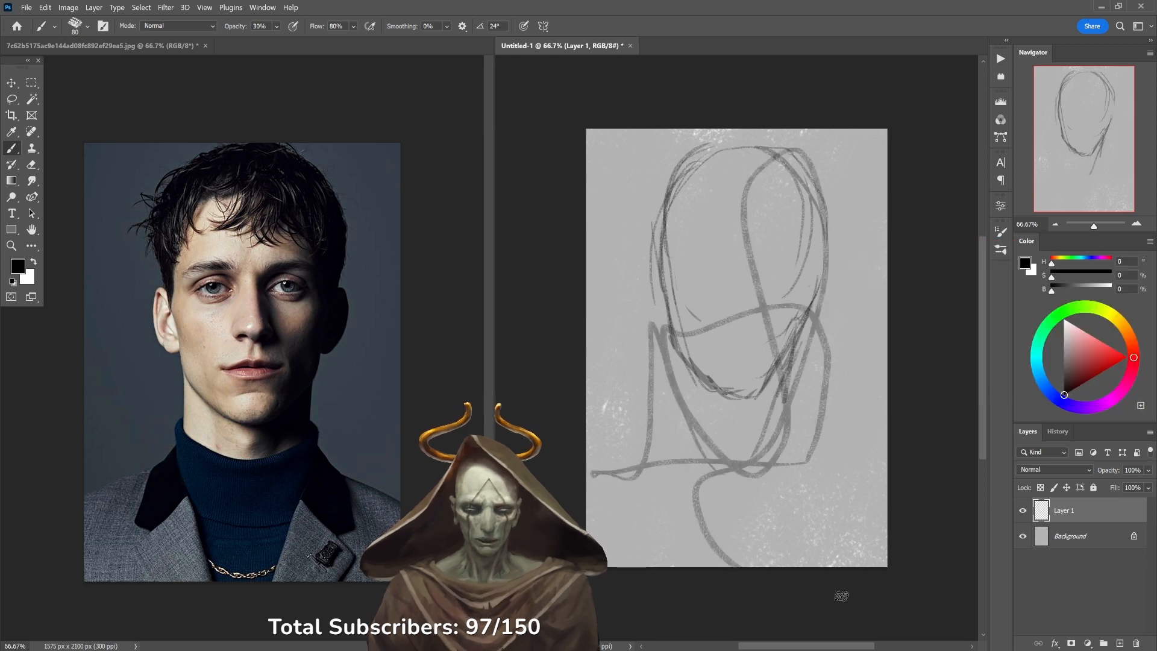
pyautogui.hotkey('ctrl', 'z')
pyautogui.hotkey('ctrl', 'z')
pyautogui.hotkey('ctrl', 'z')
pyautogui.hotkey('ctrl', 'z')
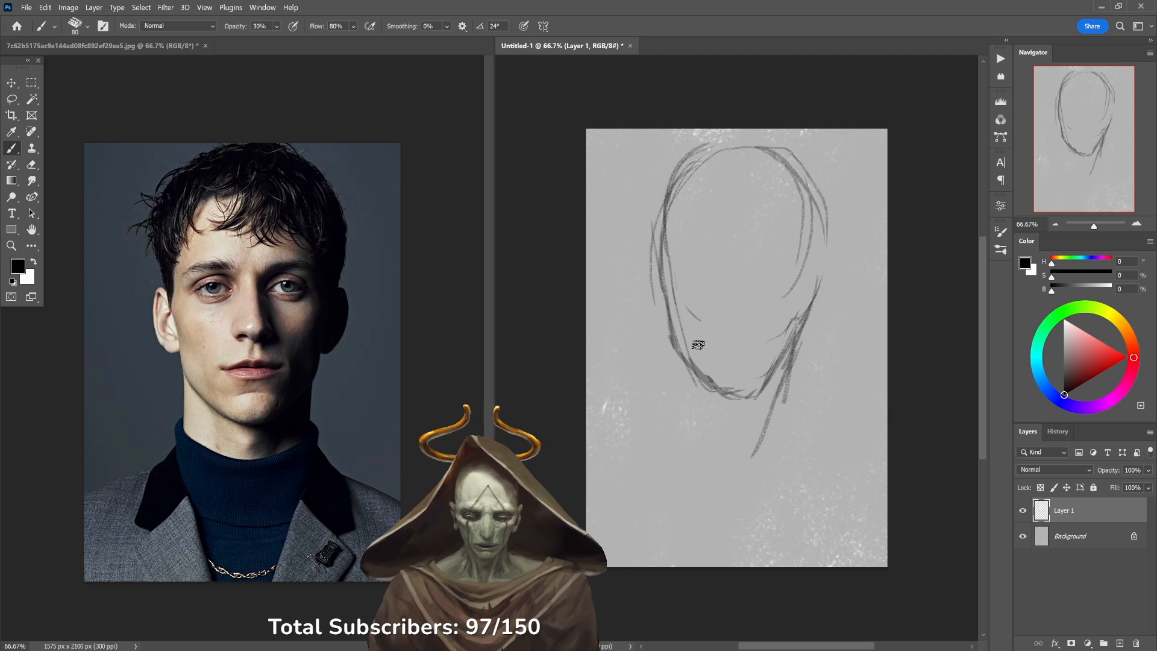
# Sketch both sides of the neck below the jaw and darken the jawline on the portrait's shadowed side.
pyautogui.moveTo(677, 353); pyautogui.dragTo(681, 432)
pyautogui.moveTo(794, 346); pyautogui.dragTo(785, 417)
pyautogui.moveTo(786, 365); pyautogui.dragTo(782, 443)
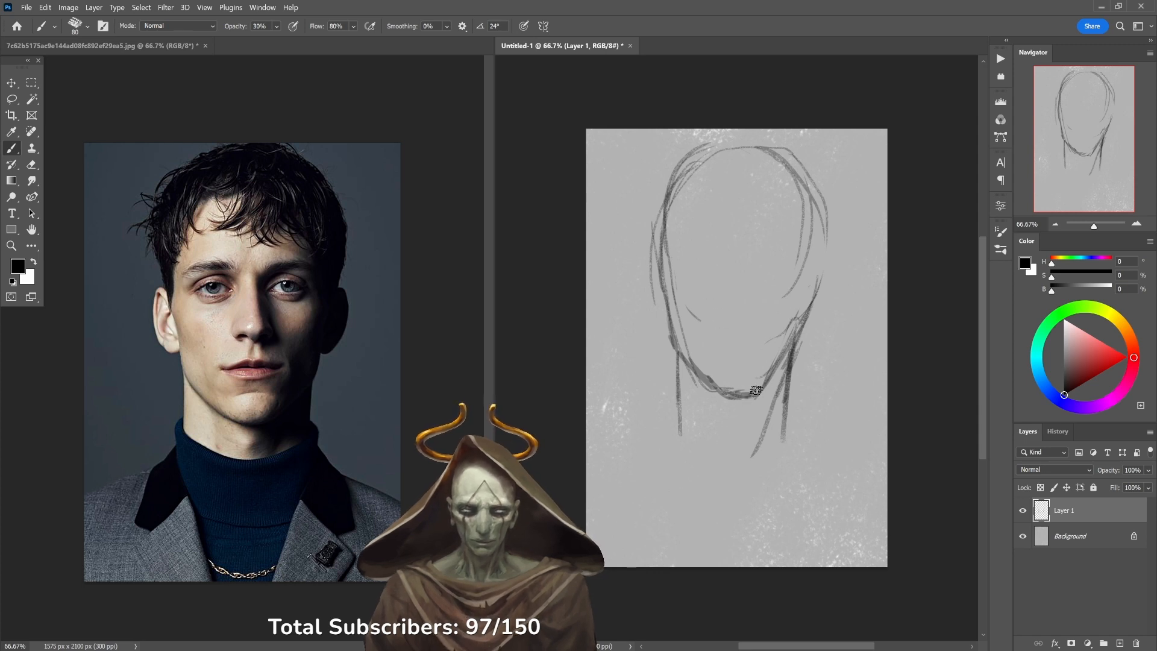
pyautogui.moveTo(758, 395)
pyautogui.mouseDown()
pyautogui.moveTo(802, 357)
pyautogui.moveTo(761, 391)
pyautogui.moveTo(802, 352)
pyautogui.moveTo(760, 387)
pyautogui.moveTo(815, 345)
pyautogui.mouseUp()
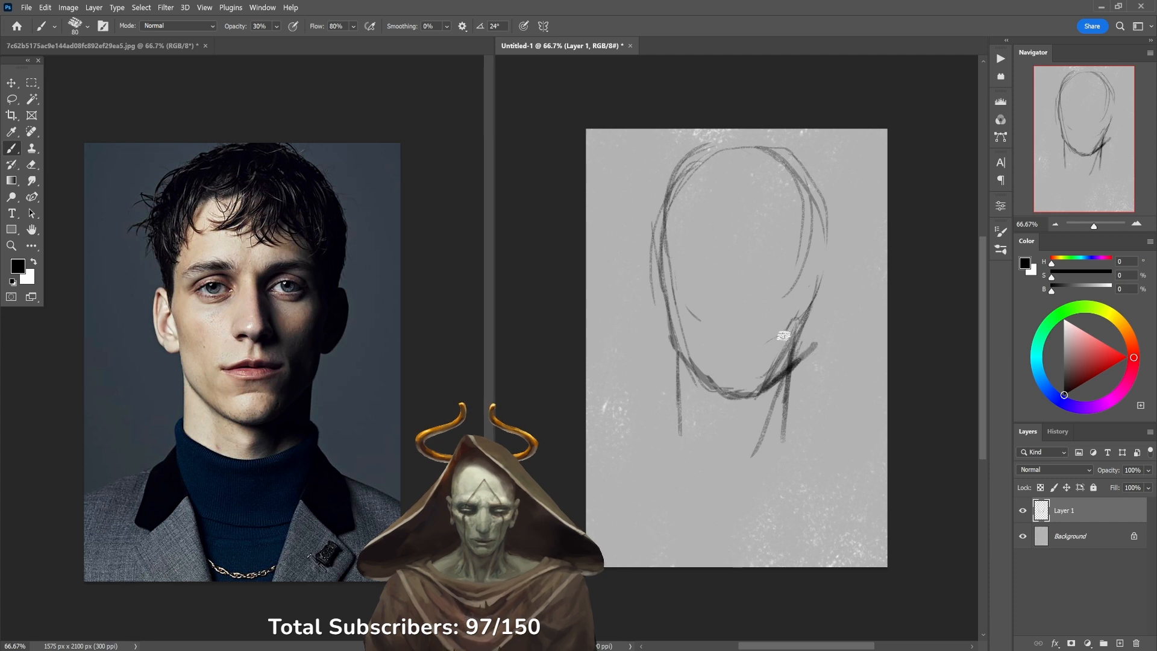
# Reinforce the head outline with overlapping strokes along the shadowed side, across the skull and down the opposite cheek to the jaw.
pyautogui.moveTo(805, 356); pyautogui.dragTo(818, 280)
pyautogui.moveTo(808, 353); pyautogui.dragTo(822, 201)
pyautogui.moveTo(807, 318); pyautogui.dragTo(823, 192)
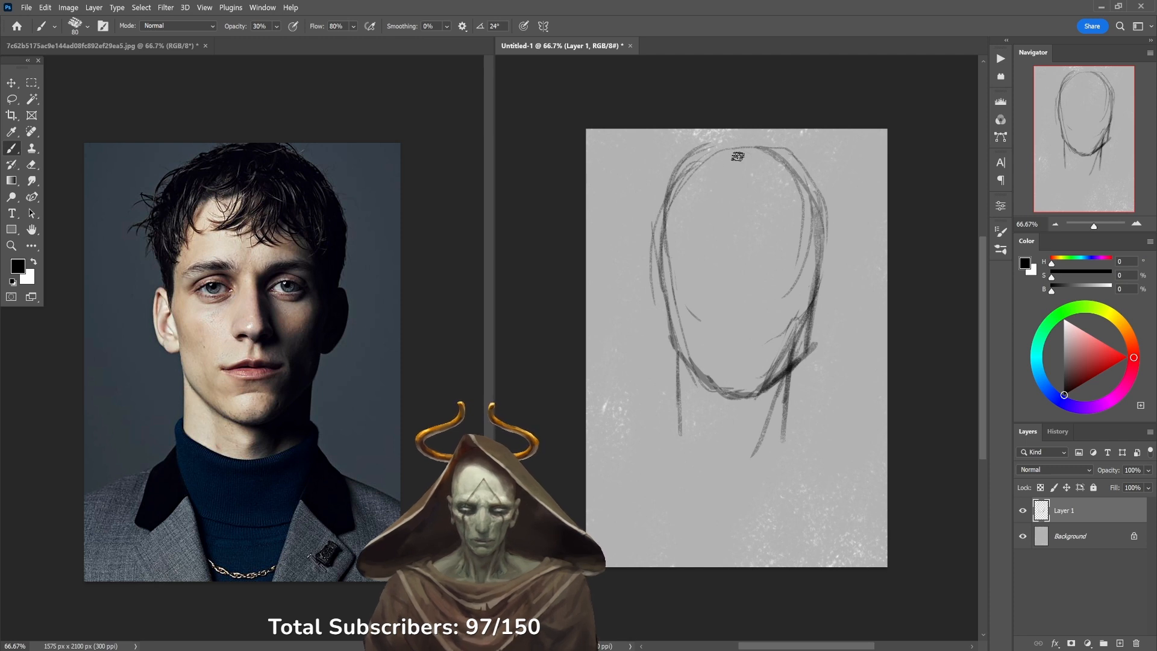
pyautogui.moveTo(783, 147)
pyautogui.mouseDown()
pyautogui.moveTo(715, 151)
pyautogui.moveTo(668, 200)
pyautogui.moveTo(667, 294)
pyautogui.moveTo(654, 251)
pyautogui.moveTo(676, 323)
pyautogui.mouseUp()
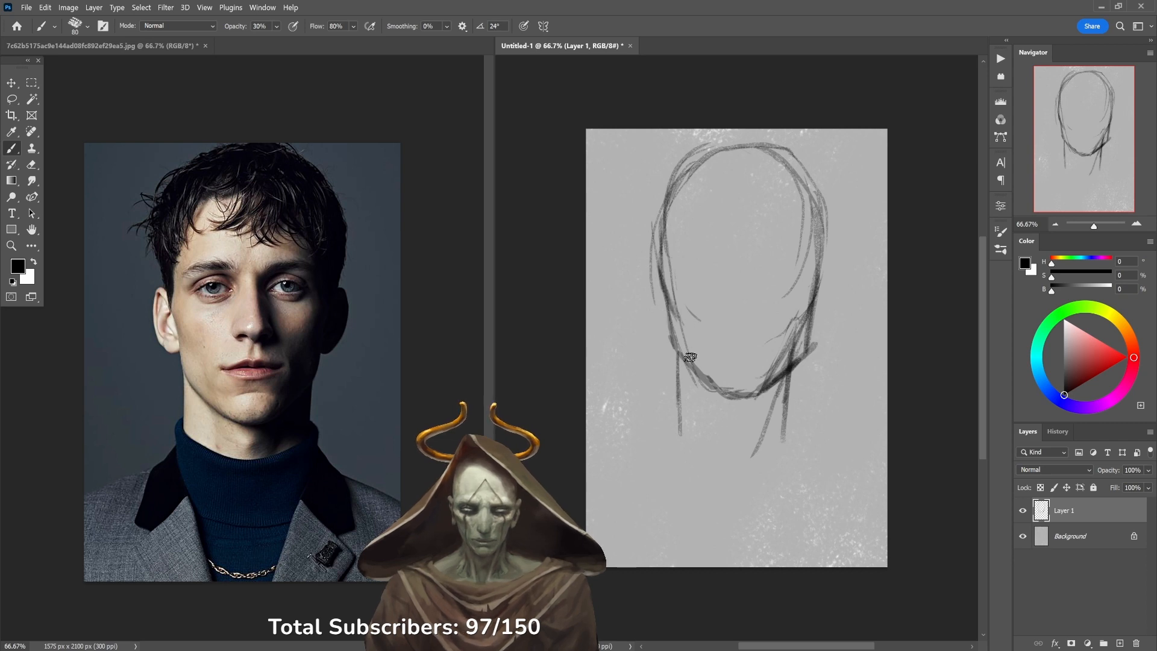
pyautogui.moveTo(671, 306)
pyautogui.mouseDown()
pyautogui.moveTo(680, 361)
pyautogui.moveTo(725, 391)
pyautogui.mouseUp()
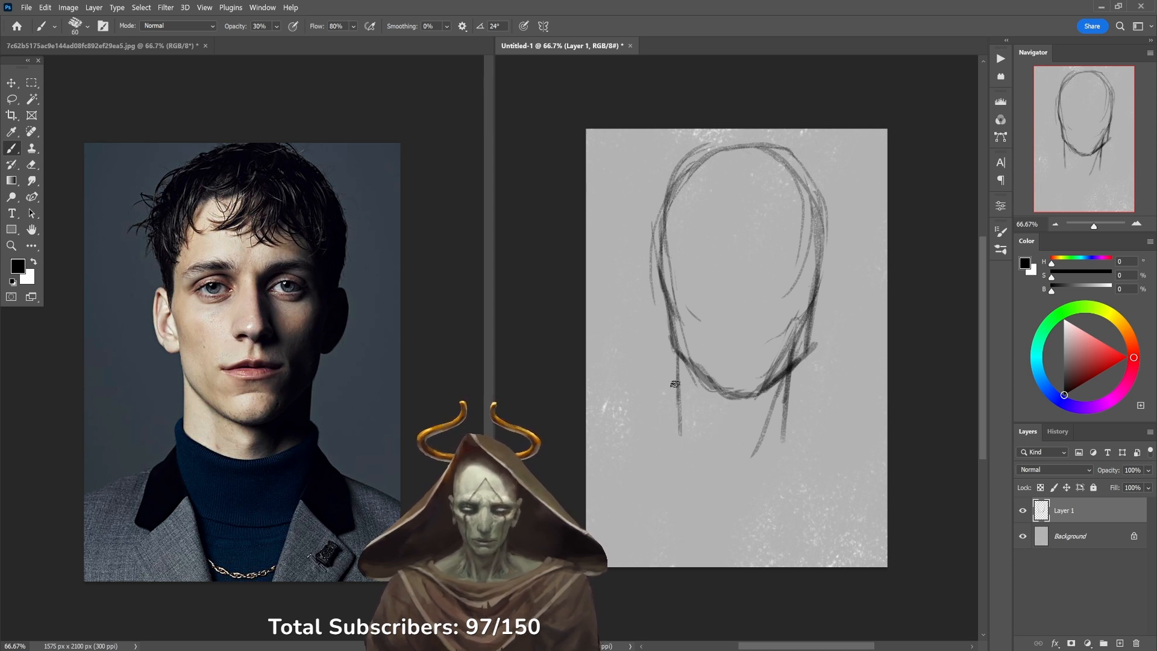
# Sketch the curved collar line across the base of the neck, both turtleneck edges below it, and strengthen the neck contours with the 60 px brush.
pyautogui.moveTo(680, 367); pyautogui.dragTo(676, 423)
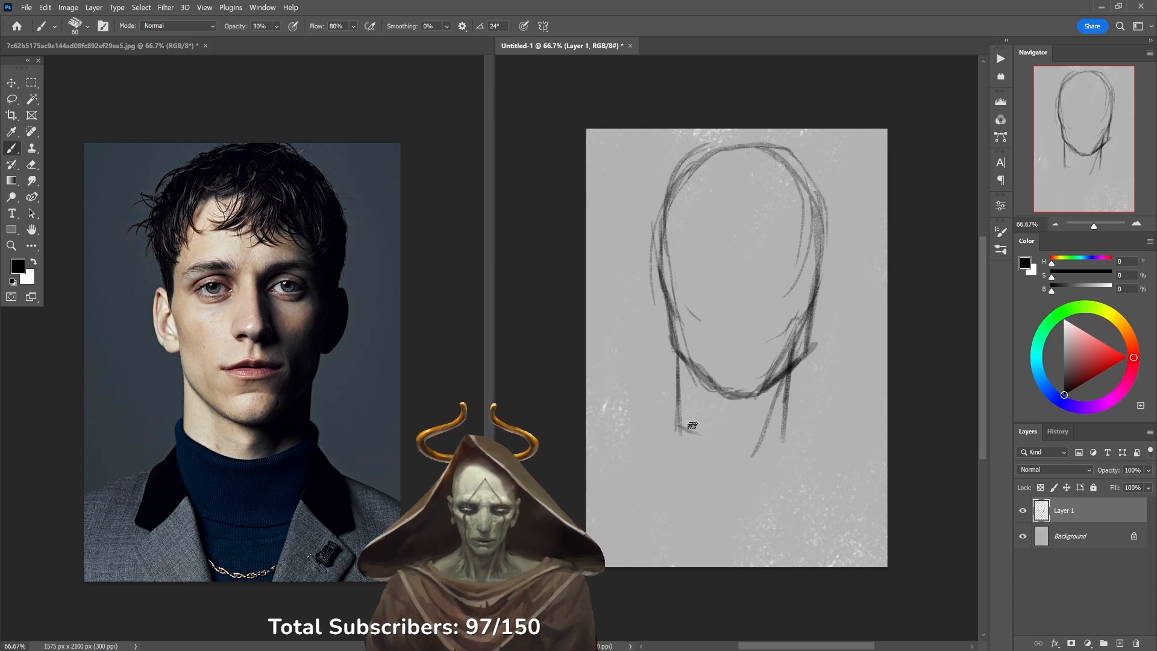
pyautogui.moveTo(684, 433)
pyautogui.mouseDown()
pyautogui.moveTo(738, 447)
pyautogui.moveTo(776, 445)
pyautogui.moveTo(746, 444)
pyautogui.moveTo(795, 426)
pyautogui.mouseUp()
pyautogui.moveTo(731, 446); pyautogui.dragTo(779, 431)
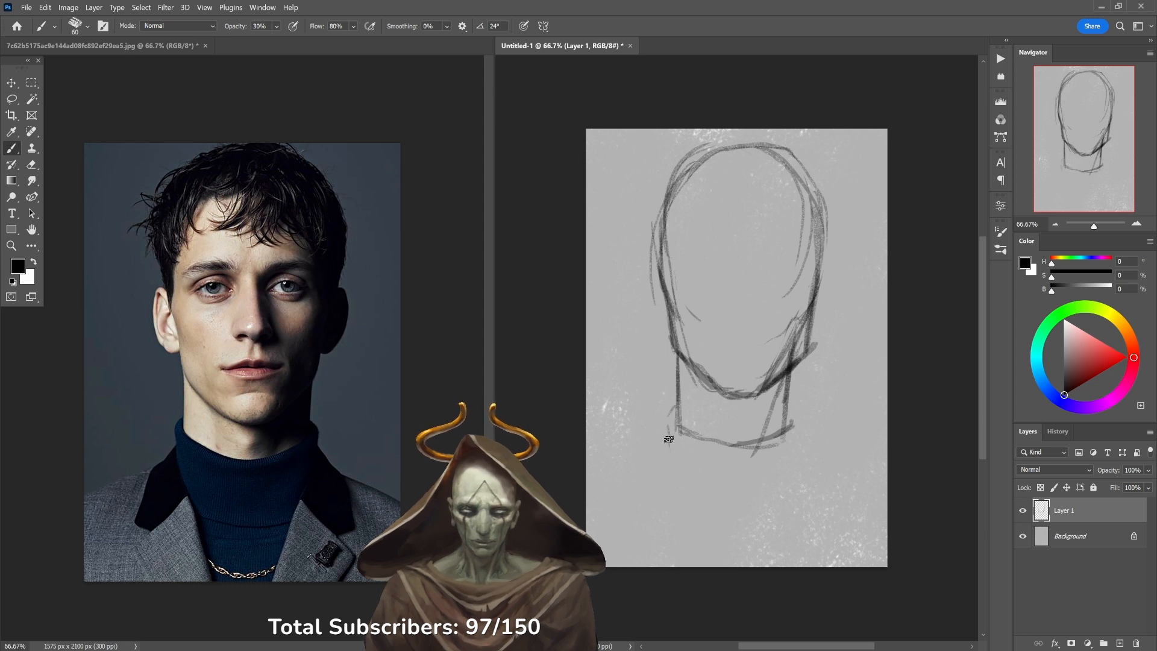
pyautogui.moveTo(669, 440); pyautogui.dragTo(697, 566)
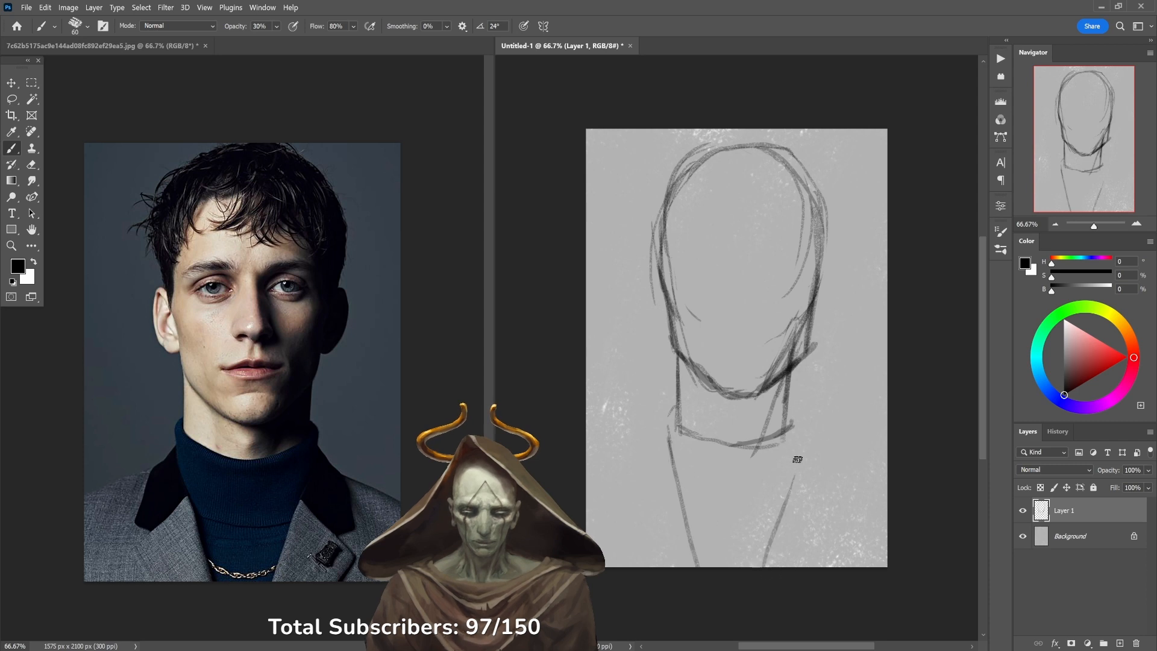
pyautogui.moveTo(798, 433)
pyautogui.mouseDown()
pyautogui.moveTo(768, 571)
pyautogui.moveTo(797, 434)
pyautogui.mouseUp()
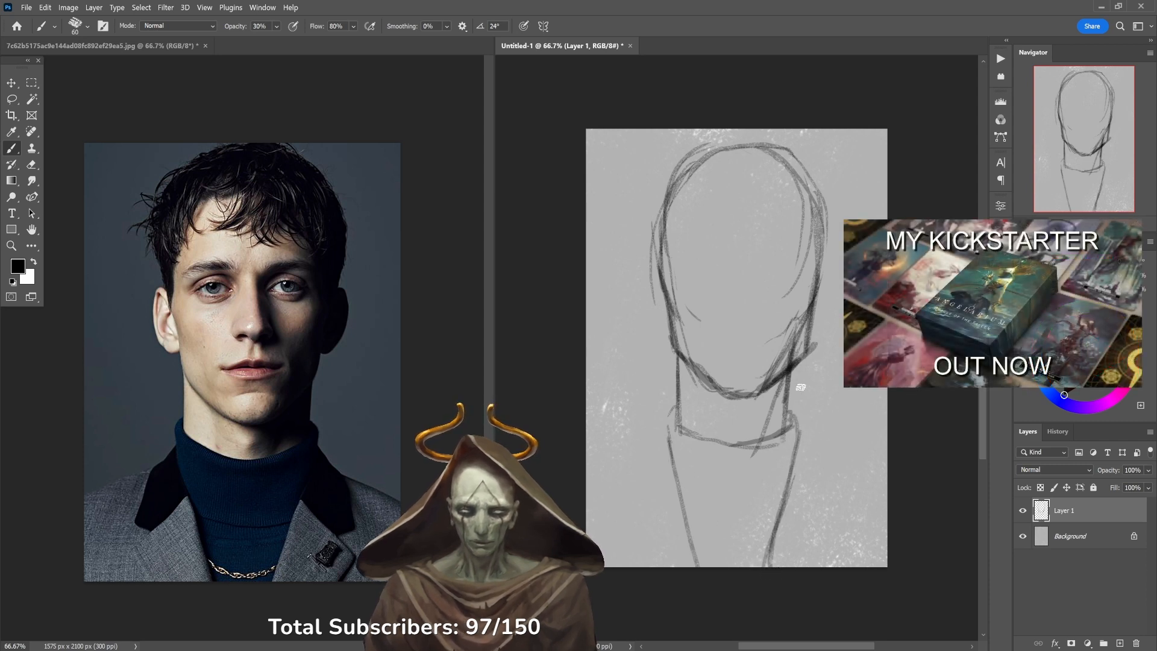
pyautogui.moveTo(794, 378)
pyautogui.mouseDown()
pyautogui.moveTo(790, 429)
pyautogui.moveTo(794, 361)
pyautogui.moveTo(780, 413)
pyautogui.mouseUp()
# Enlarge the eraser to 80 px and remove the stray lines inside the shadowed side of the neck and beyond the jaw.
pyautogui.press('e')
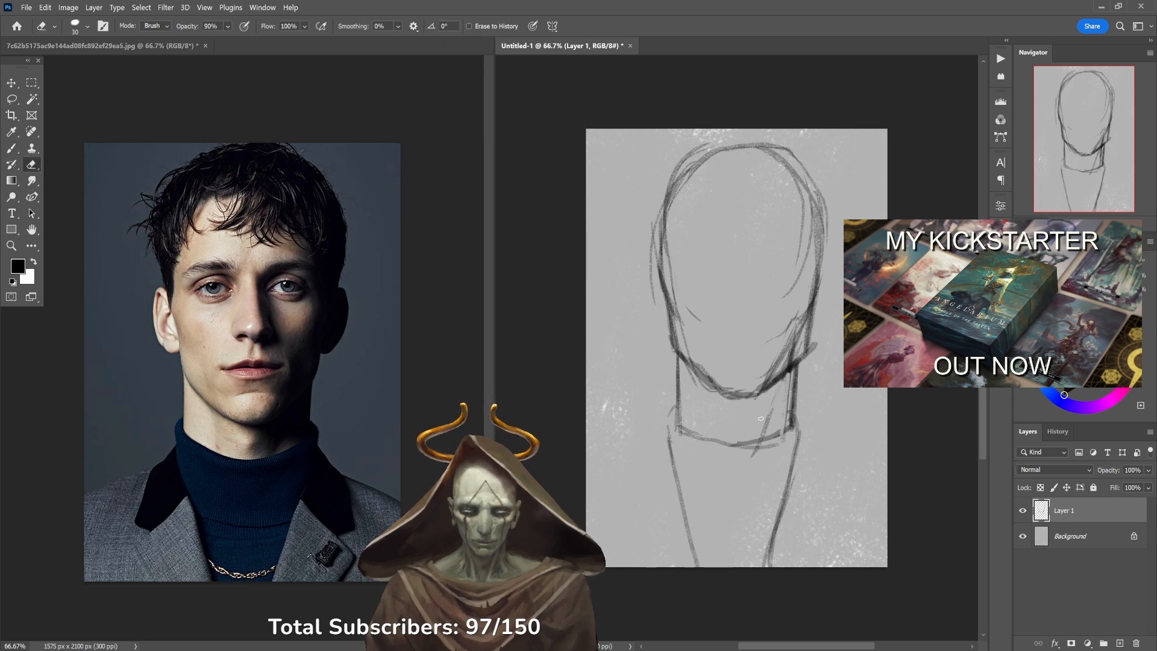
pyautogui.press(']')
pyautogui.press(']')
pyautogui.press(']')
pyautogui.press(']')
pyautogui.press(']')
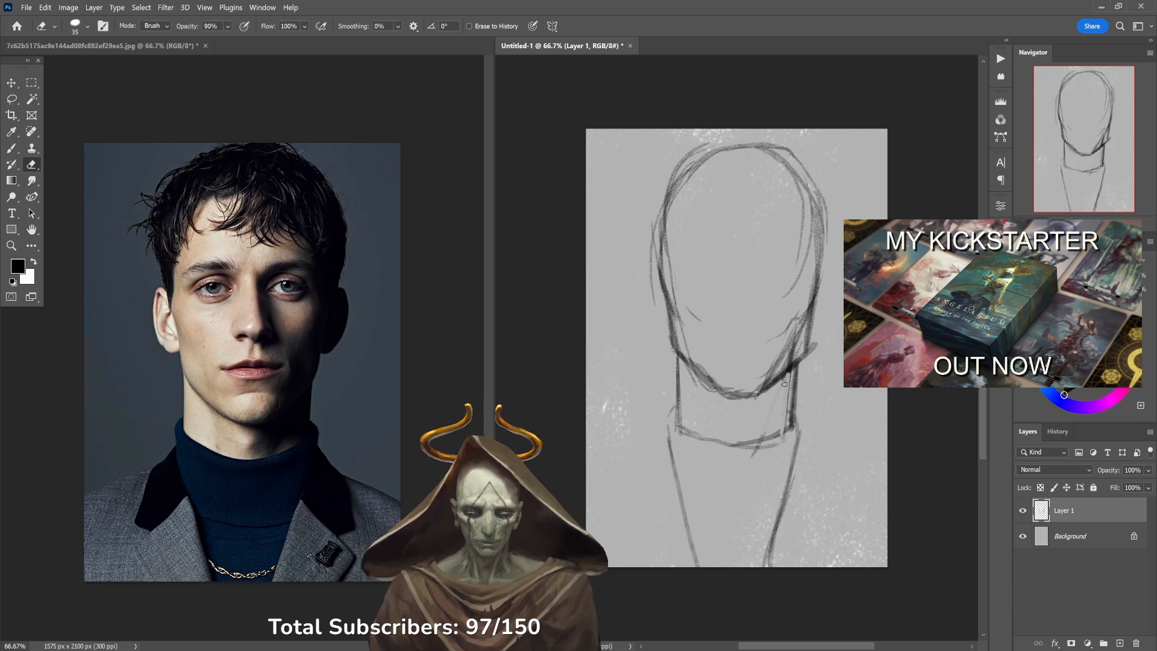
pyautogui.moveTo(794, 371); pyautogui.dragTo(786, 419)
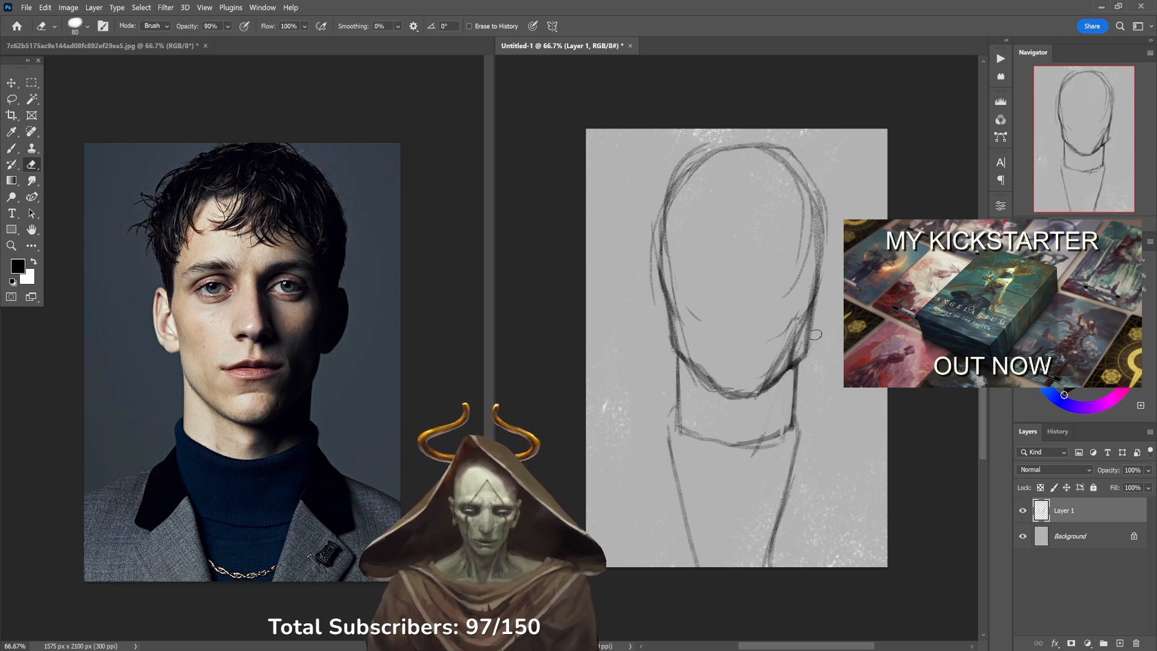
pyautogui.press('b')
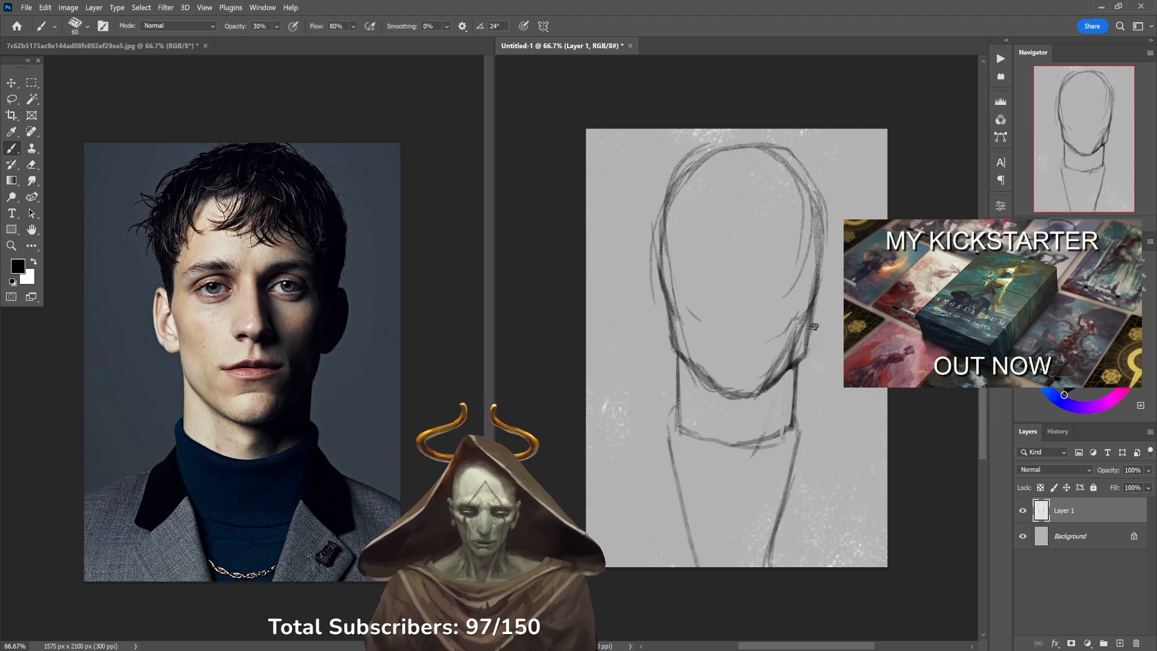
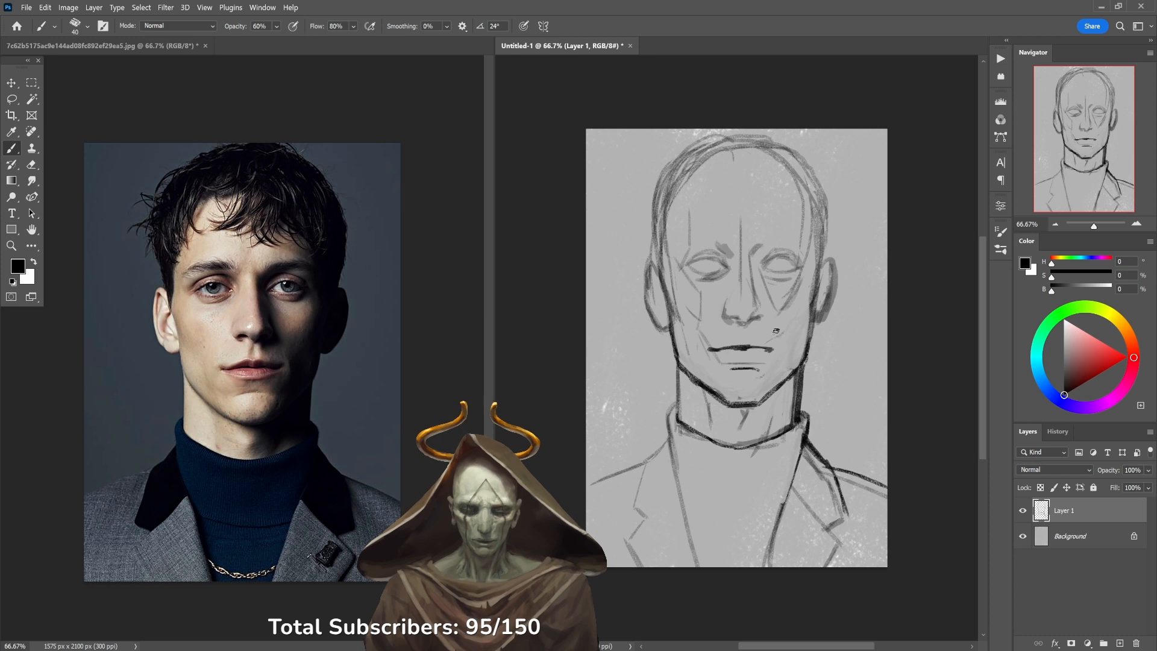
# Lower the brush opacity to 30% and refine the mouth, trimming its shadowed corner and sketching the line and contours of the lips.
pyautogui.press('3')
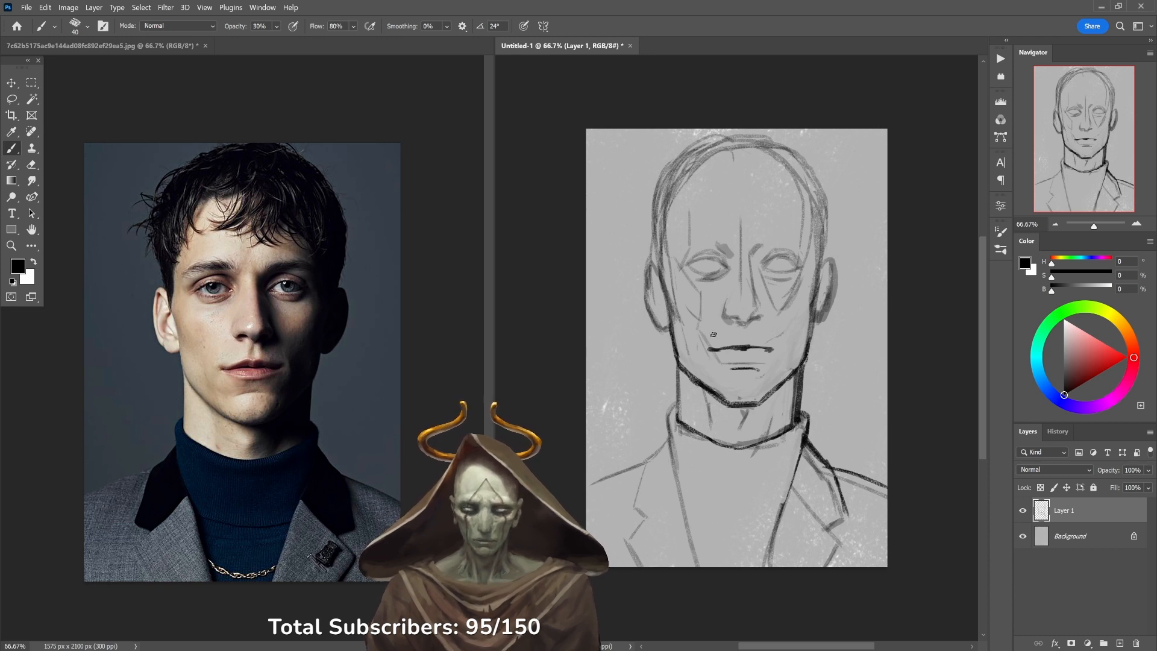
pyautogui.moveTo(696, 350); pyautogui.dragTo(715, 366)
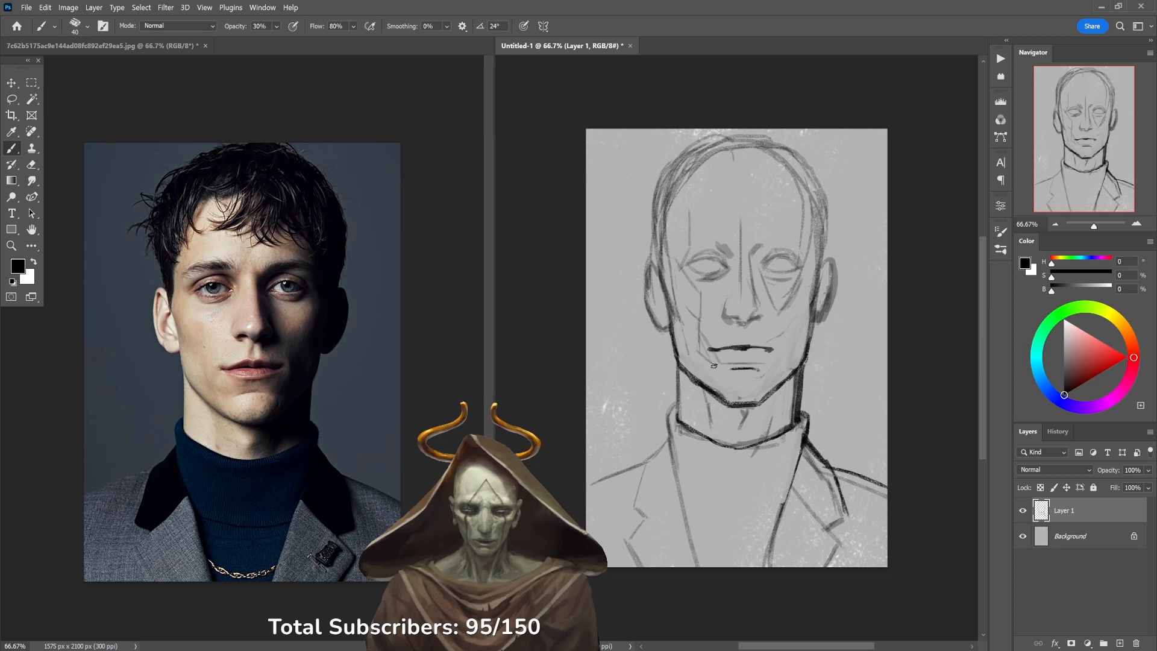
pyautogui.press('e')
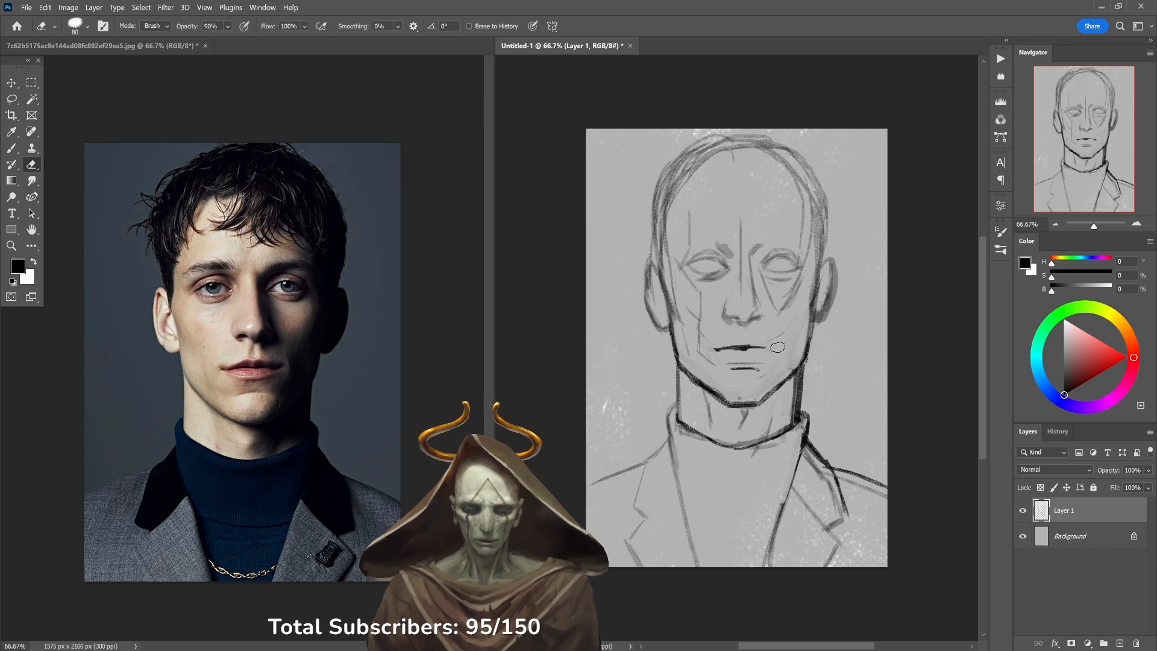
pyautogui.press('b')
pyautogui.moveTo(717, 349); pyautogui.dragTo(768, 350)
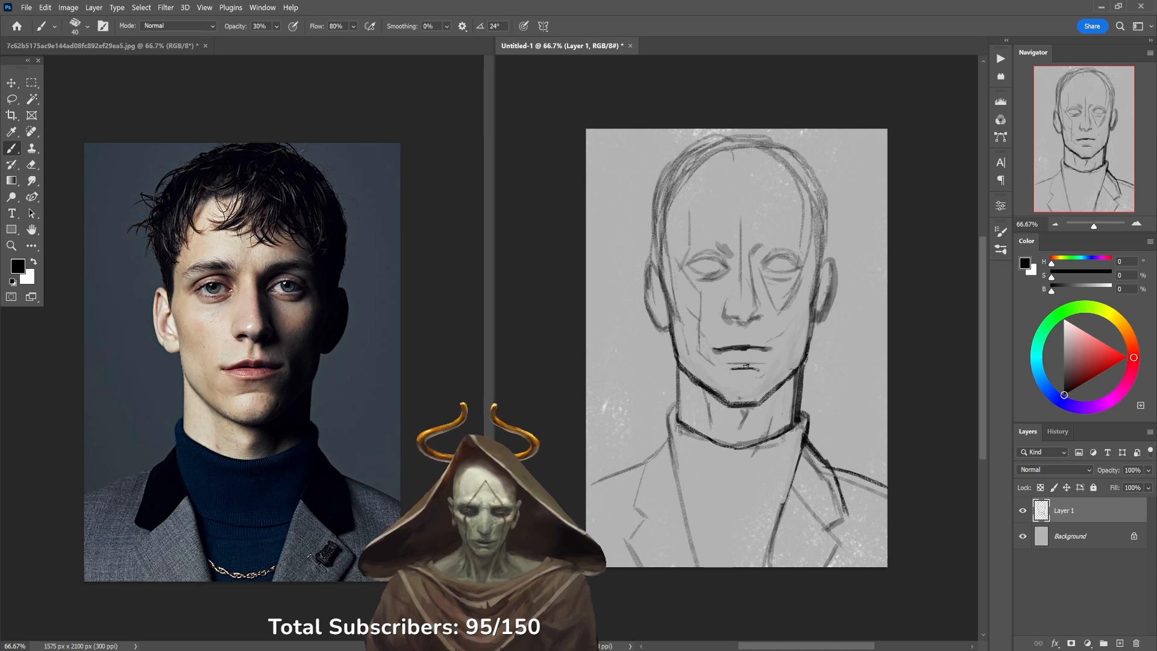
pyautogui.moveTo(724, 361)
pyautogui.mouseDown()
pyautogui.moveTo(757, 359)
pyautogui.moveTo(728, 345)
pyautogui.moveTo(766, 349)
pyautogui.moveTo(755, 343)
pyautogui.mouseUp()
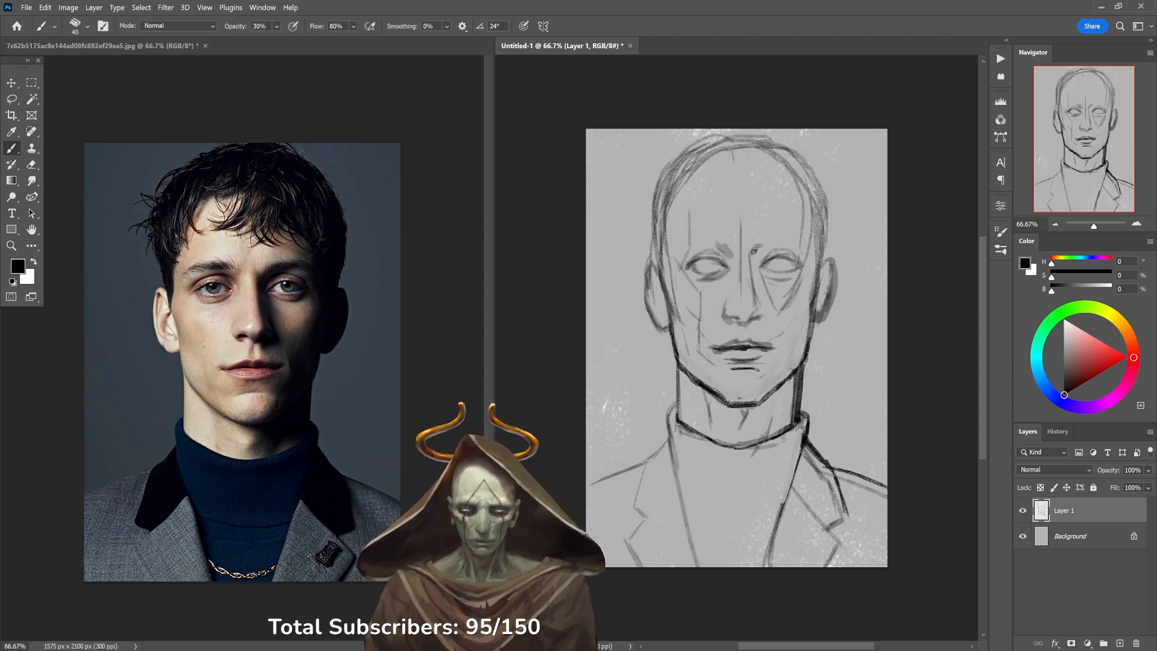
# Sketch thin arched guide lines for the eyebrows above both eyes.
pyautogui.moveTo(753, 251)
pyautogui.mouseDown()
pyautogui.moveTo(754, 268)
pyautogui.moveTo(784, 241)
pyautogui.moveTo(756, 244)
pyautogui.moveTo(802, 239)
pyautogui.mouseUp()
pyautogui.hotkey('ctrl', 'z')
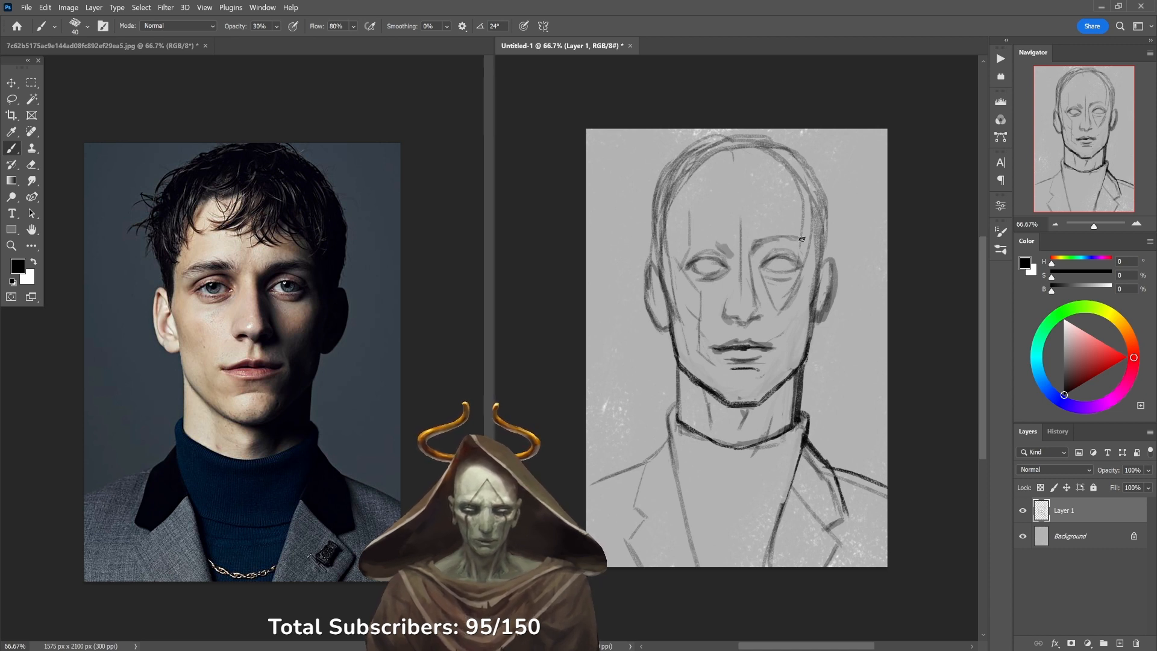
pyautogui.moveTo(725, 244); pyautogui.dragTo(715, 236)
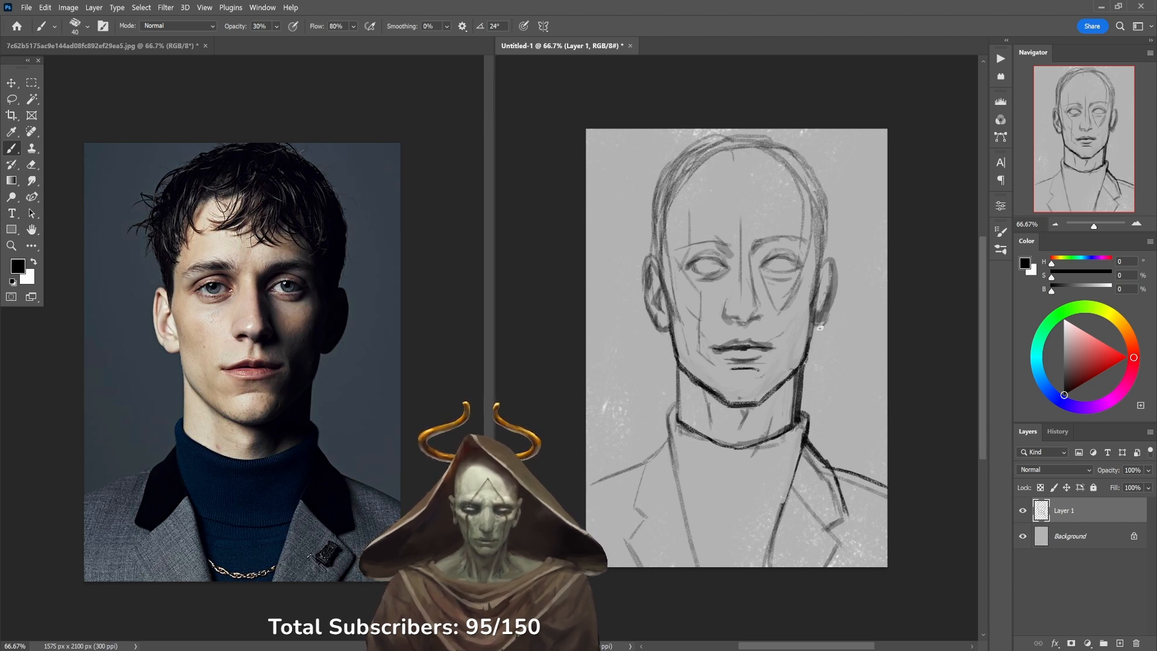
# Refine the ear on the shadowed side and sketch the outer hair contour around the skull, widening it at the lit-side temple.
pyautogui.moveTo(824, 323); pyautogui.dragTo(832, 266)
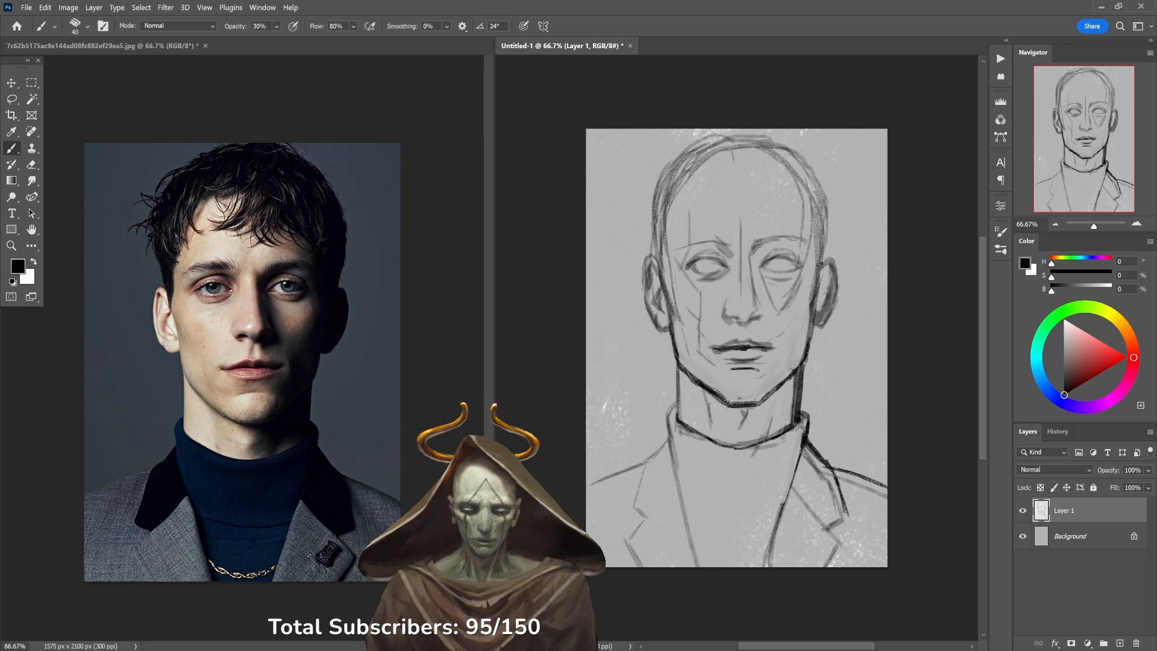
pyautogui.moveTo(826, 234)
pyautogui.mouseDown()
pyautogui.moveTo(822, 186)
pyautogui.moveTo(786, 139)
pyautogui.mouseUp()
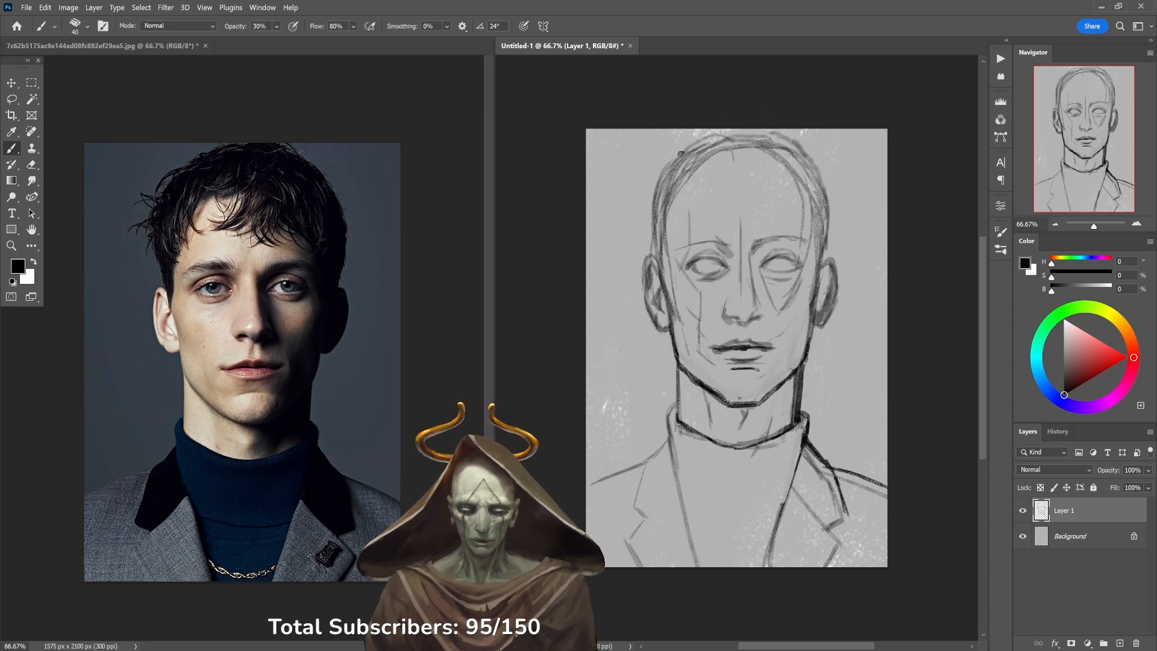
pyautogui.moveTo(726, 127)
pyautogui.mouseDown()
pyautogui.moveTo(664, 163)
pyautogui.moveTo(650, 188)
pyautogui.moveTo(654, 222)
pyautogui.moveTo(656, 170)
pyautogui.moveTo(674, 154)
pyautogui.moveTo(645, 215)
pyautogui.moveTo(656, 254)
pyautogui.moveTo(645, 230)
pyautogui.moveTo(649, 246)
pyautogui.moveTo(660, 186)
pyautogui.mouseUp()
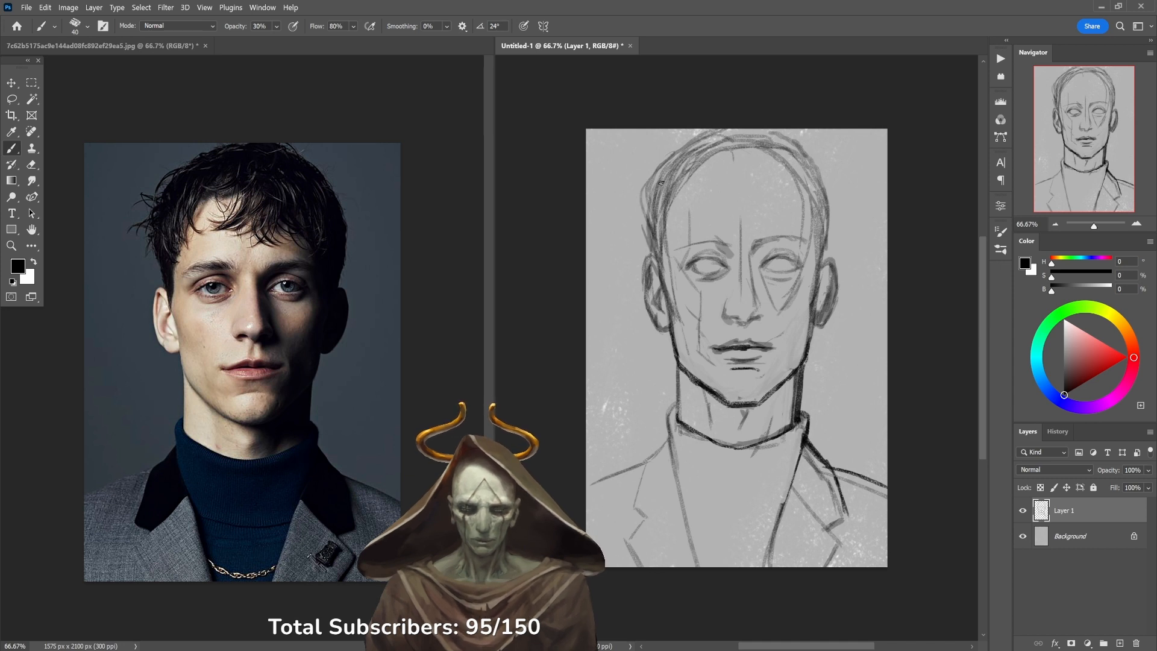
pyautogui.moveTo(654, 253); pyautogui.dragTo(654, 181)
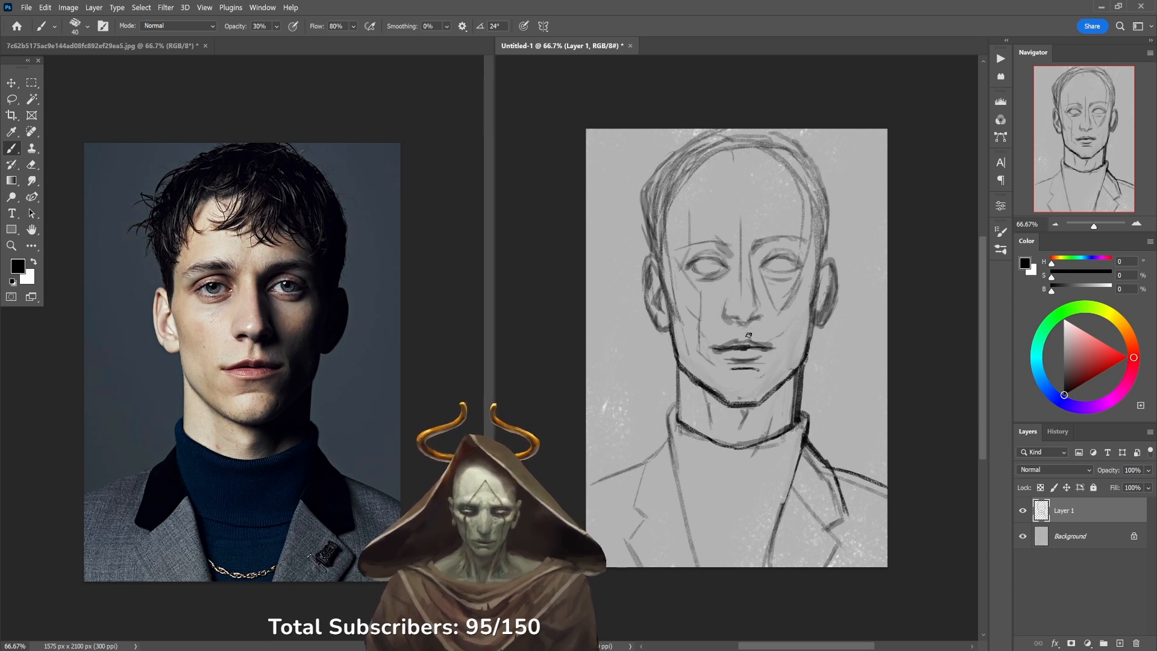
# Lasso the nose and mouth area, adjust its placement slightly, clear the selection and return to the brush.
pyautogui.press('l')
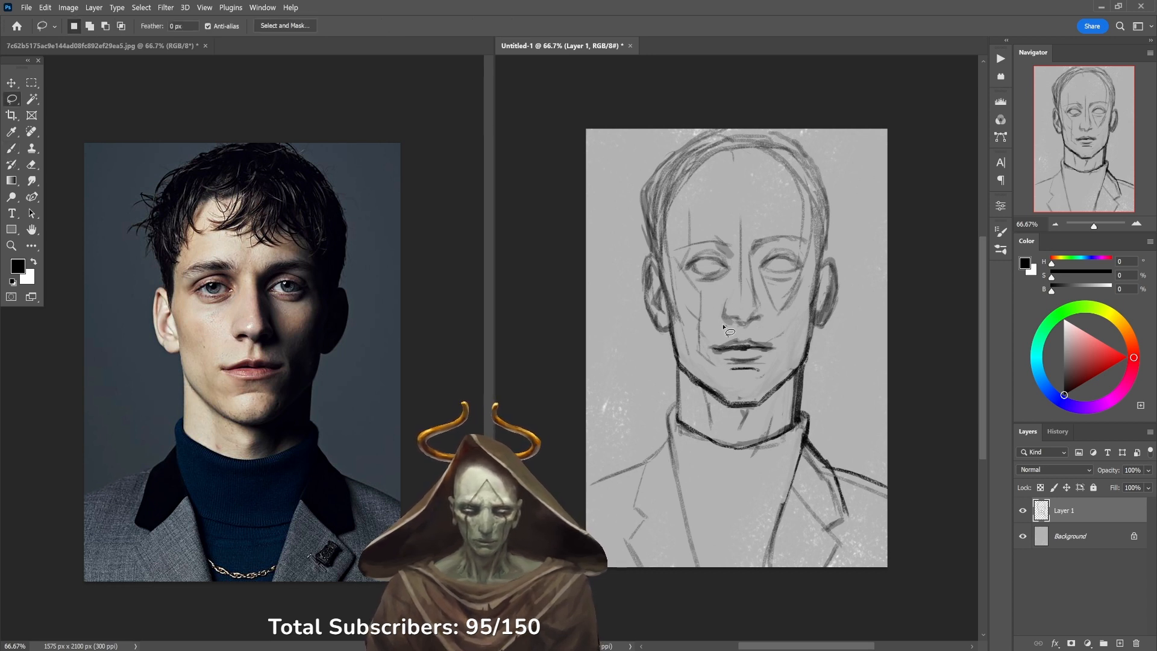
pyautogui.moveTo(731, 292); pyautogui.dragTo(762, 299)
pyautogui.moveTo(779, 342); pyautogui.dragTo(774, 355)
pyautogui.hotkey('ctrl', 'd')
pyautogui.press('b')
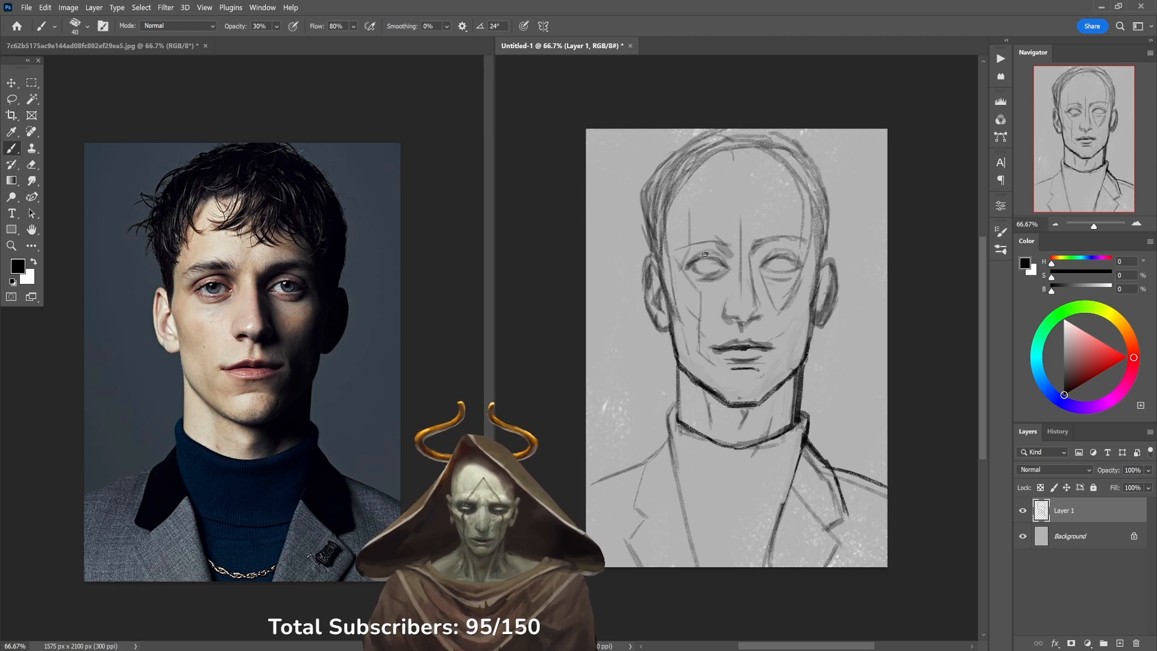
# Darken the upper eyelid crease on the lit side and thicken both eyebrows with short layered strokes.
pyautogui.moveTo(684, 262); pyautogui.dragTo(721, 256)
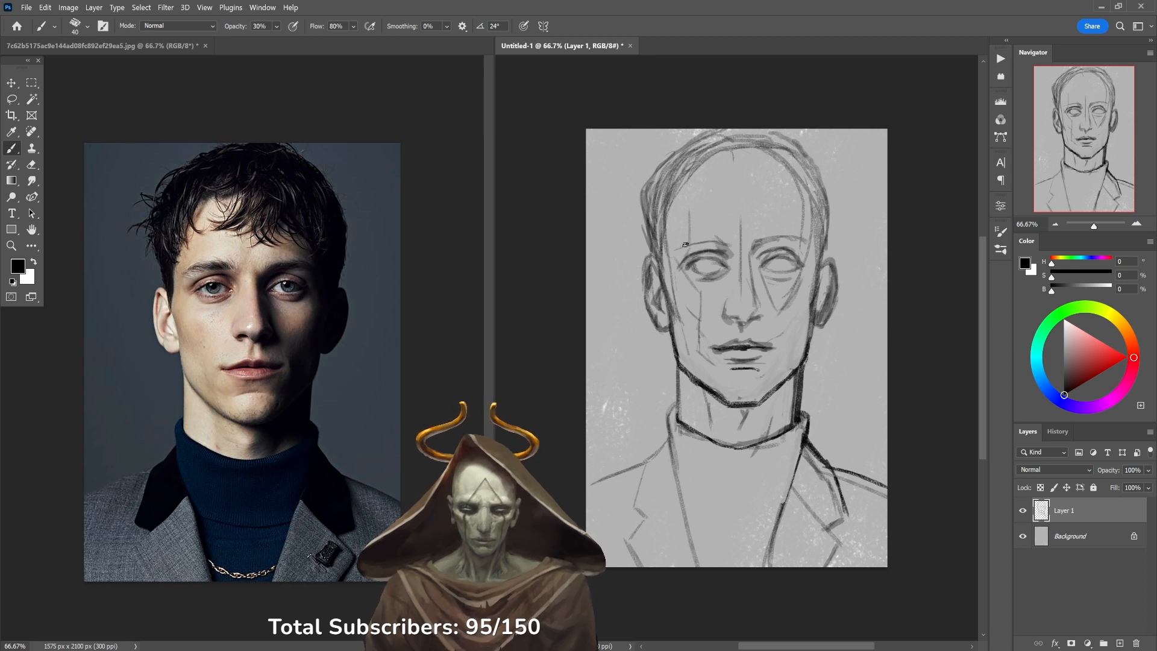
pyautogui.moveTo(700, 237); pyautogui.dragTo(768, 236)
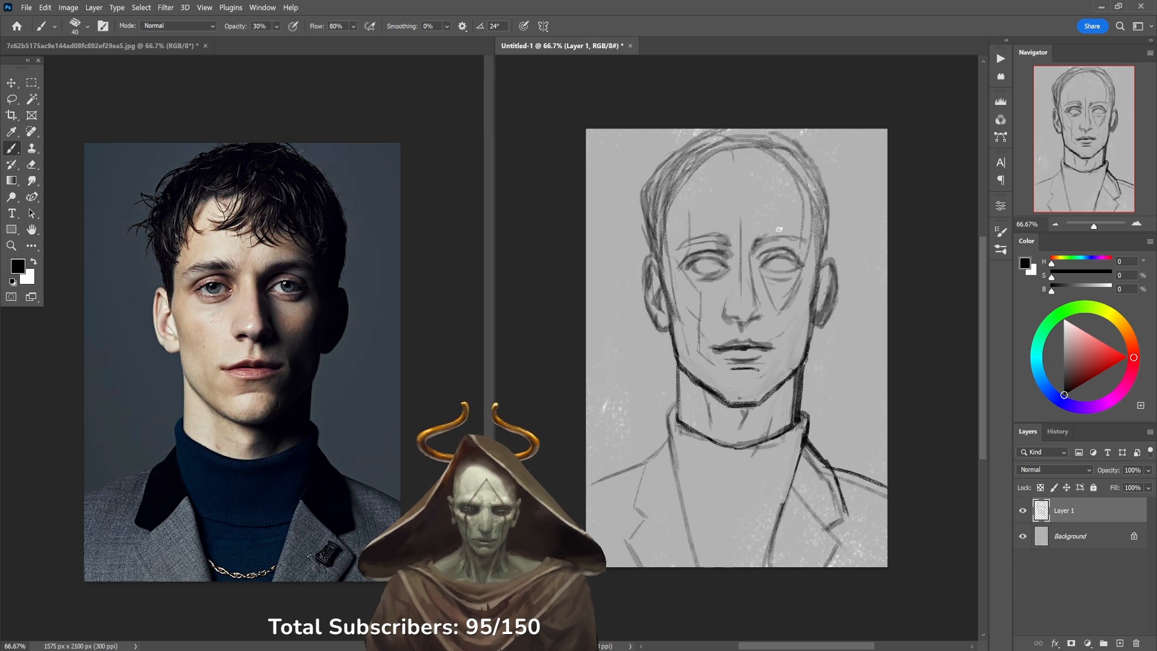
pyautogui.moveTo(768, 239)
pyautogui.mouseDown()
pyautogui.moveTo(797, 229)
pyautogui.moveTo(806, 241)
pyautogui.mouseUp()
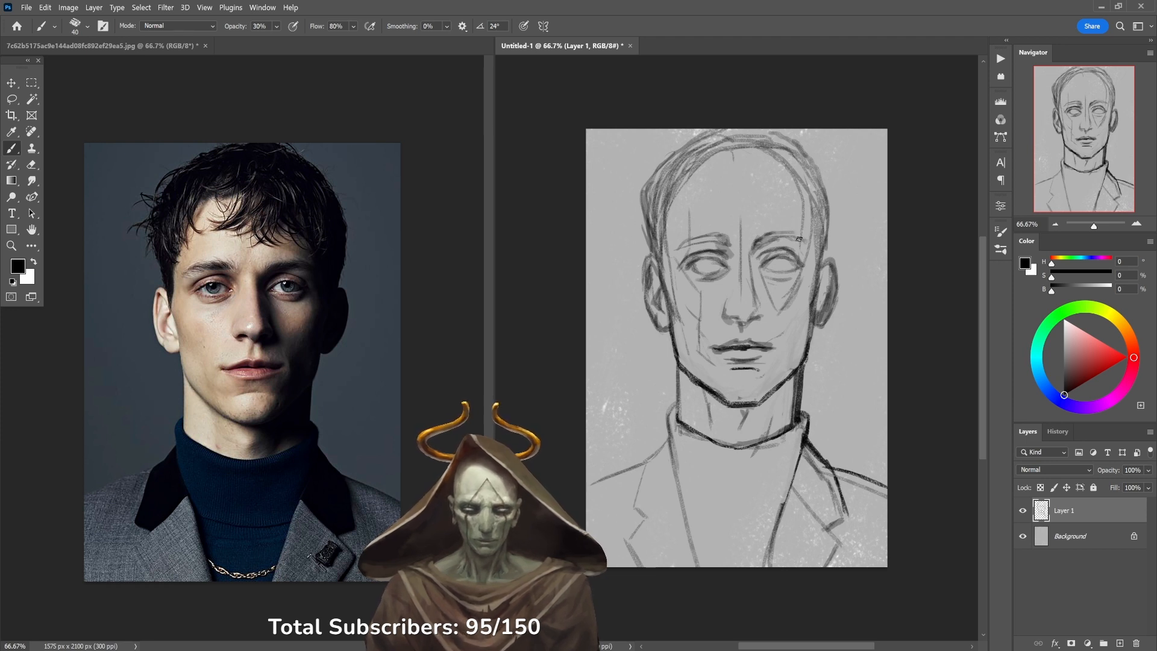
pyautogui.moveTo(770, 243); pyautogui.dragTo(793, 241)
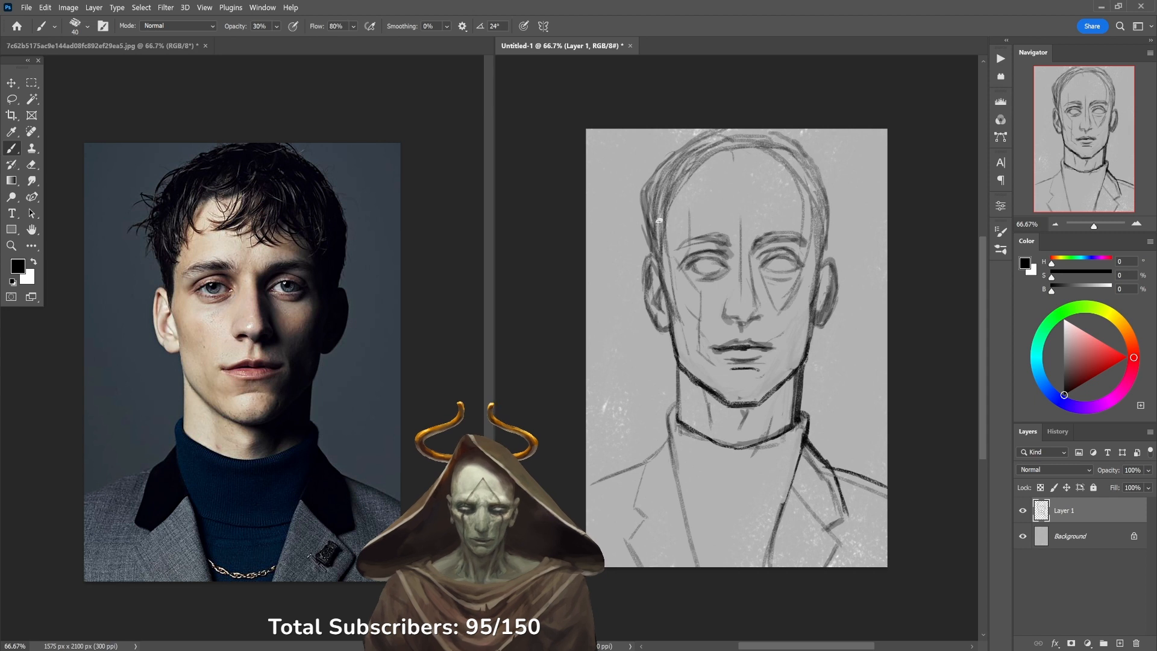
# Draw the hairline across the forehead and down the temple, and mark the shadow edges on the chin and shadowed cheek.
pyautogui.moveTo(665, 226)
pyautogui.mouseDown()
pyautogui.moveTo(723, 167)
pyautogui.moveTo(784, 162)
pyautogui.moveTo(766, 165)
pyautogui.moveTo(783, 183)
pyautogui.moveTo(760, 169)
pyautogui.moveTo(808, 221)
pyautogui.moveTo(808, 177)
pyautogui.moveTo(793, 199)
pyautogui.moveTo(797, 182)
pyautogui.moveTo(806, 253)
pyautogui.mouseUp()
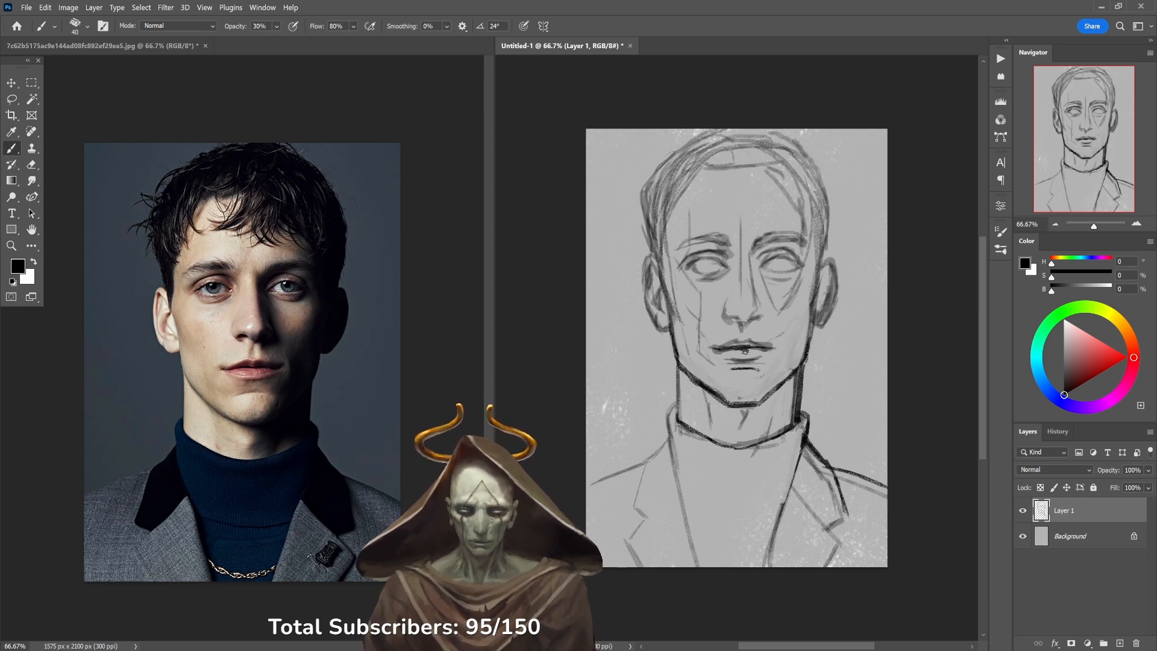
pyautogui.moveTo(750, 397); pyautogui.dragTo(761, 373)
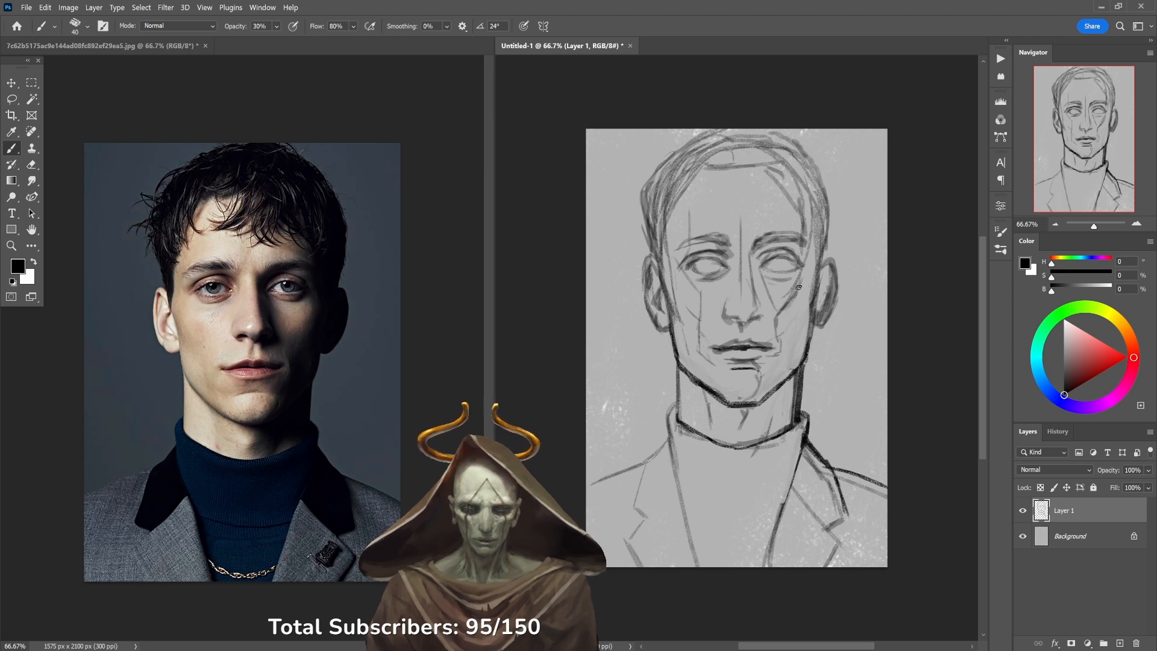
pyautogui.moveTo(779, 314); pyautogui.dragTo(802, 278)
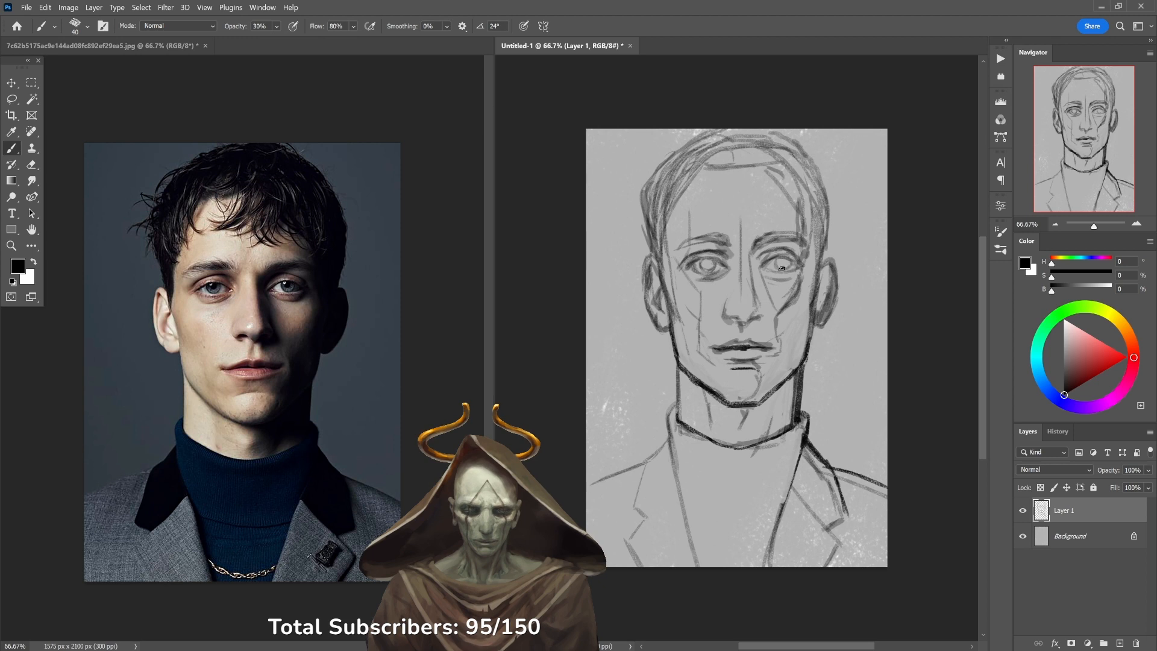
# Define the iris of the shadowed eye and strengthen the outer hair contour on both sides of the head.
pyautogui.moveTo(777, 255); pyautogui.dragTo(789, 265)
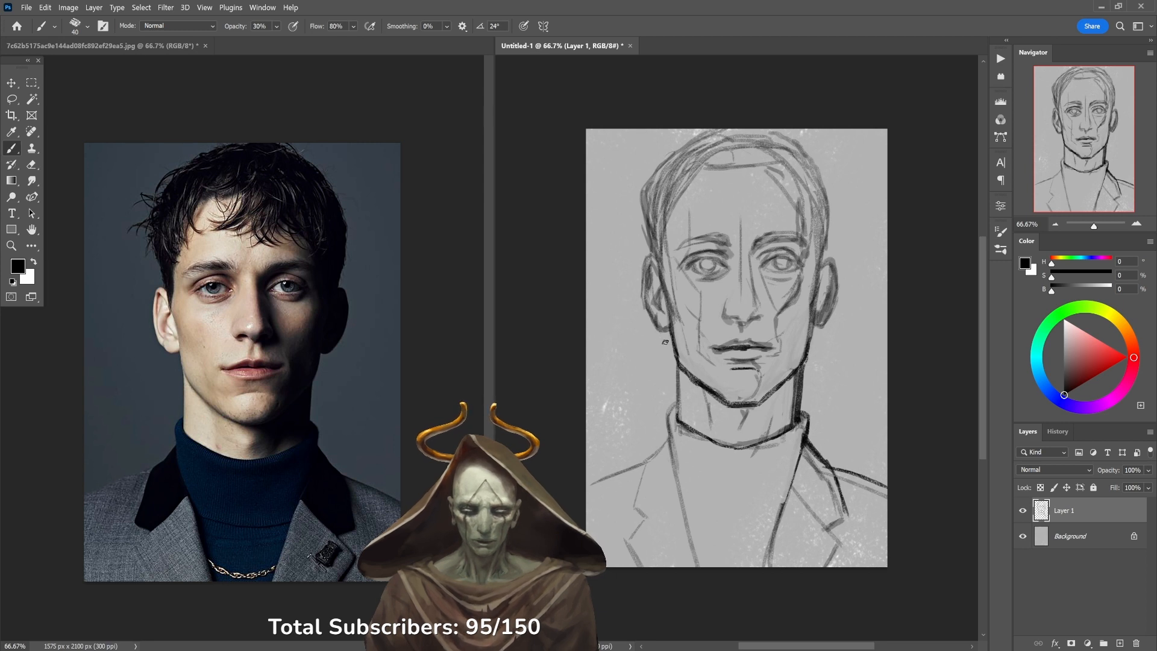
pyautogui.moveTo(650, 192)
pyautogui.mouseDown()
pyautogui.moveTo(687, 140)
pyautogui.moveTo(712, 128)
pyautogui.mouseUp()
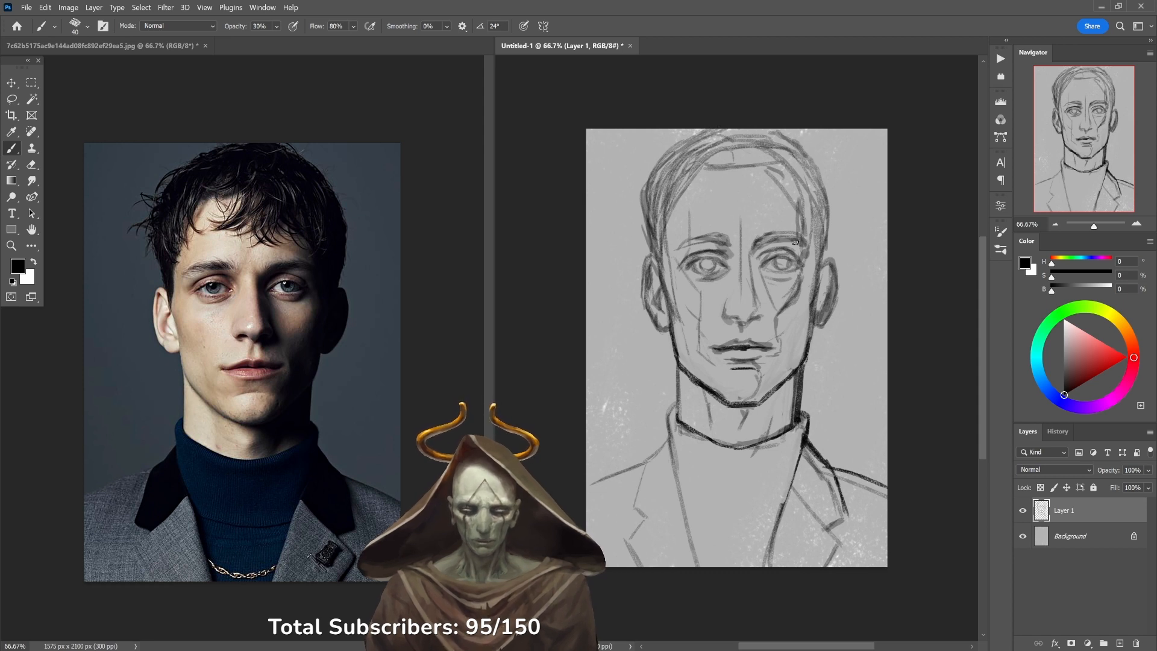
pyautogui.moveTo(806, 150); pyautogui.dragTo(824, 181)
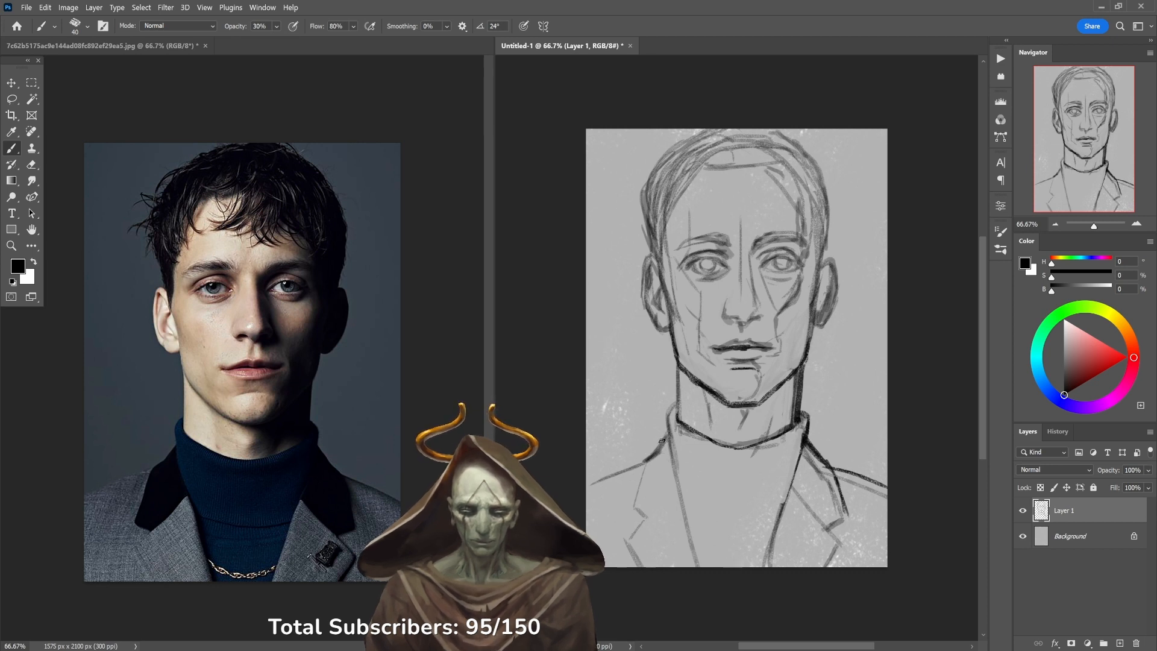
# Refine the jacket lapel lines and sketch the lapel brooch and the curved necklace line across the lower turtleneck.
pyautogui.moveTo(645, 463); pyautogui.dragTo(636, 498)
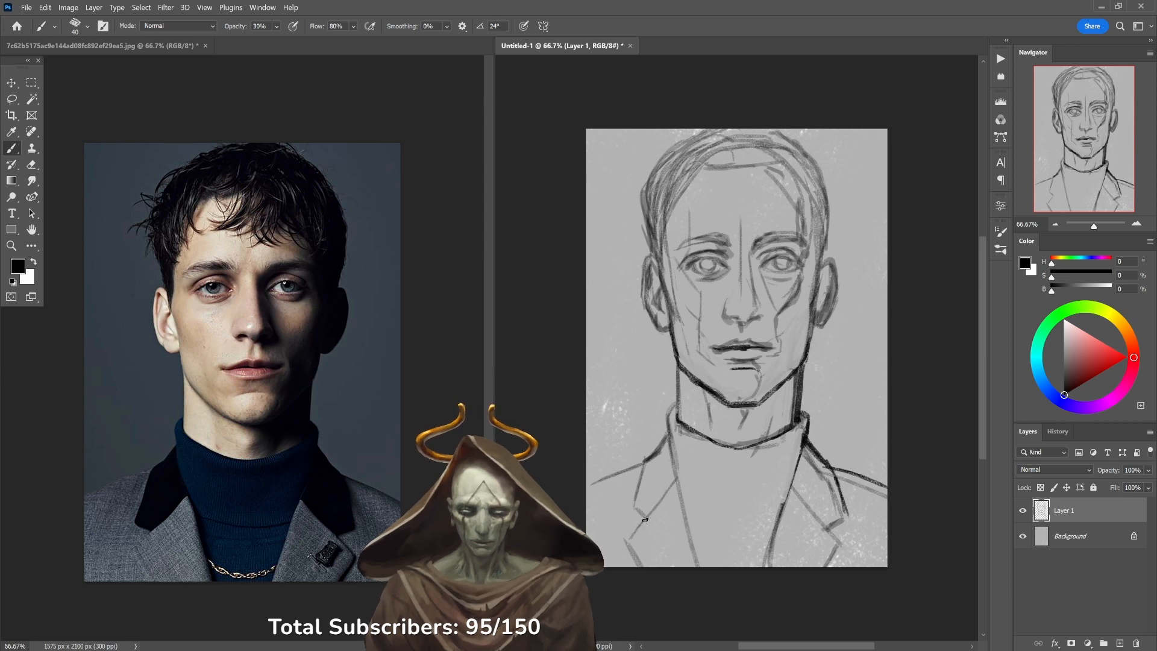
pyautogui.moveTo(627, 538); pyautogui.dragTo(631, 550)
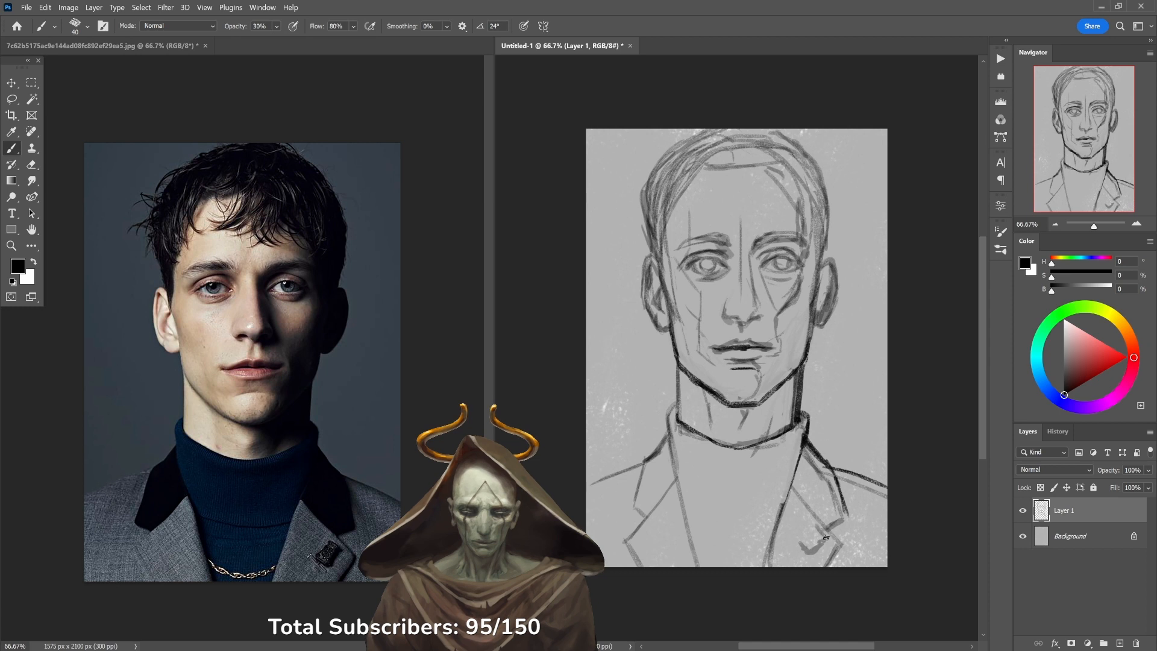
pyautogui.moveTo(802, 535)
pyautogui.mouseDown()
pyautogui.moveTo(809, 543)
pyautogui.moveTo(801, 530)
pyautogui.mouseUp()
pyautogui.moveTo(686, 542)
pyautogui.mouseDown()
pyautogui.moveTo(754, 555)
pyautogui.moveTo(765, 544)
pyautogui.moveTo(723, 547)
pyautogui.mouseUp()
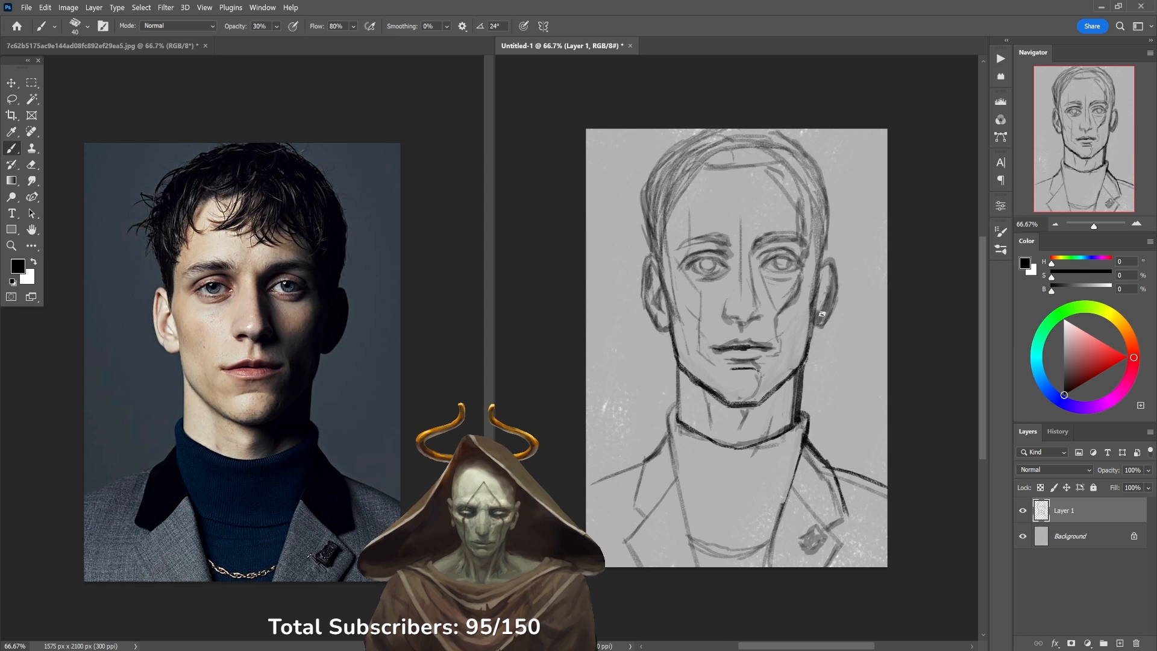
# Fill the turtleneck with a flat grey tone using a larger brush at 40% opacity.
pyautogui.press('4')
pyautogui.press(']')
pyautogui.press(']')
pyautogui.press(']')
pyautogui.press(']')
pyautogui.press(']')
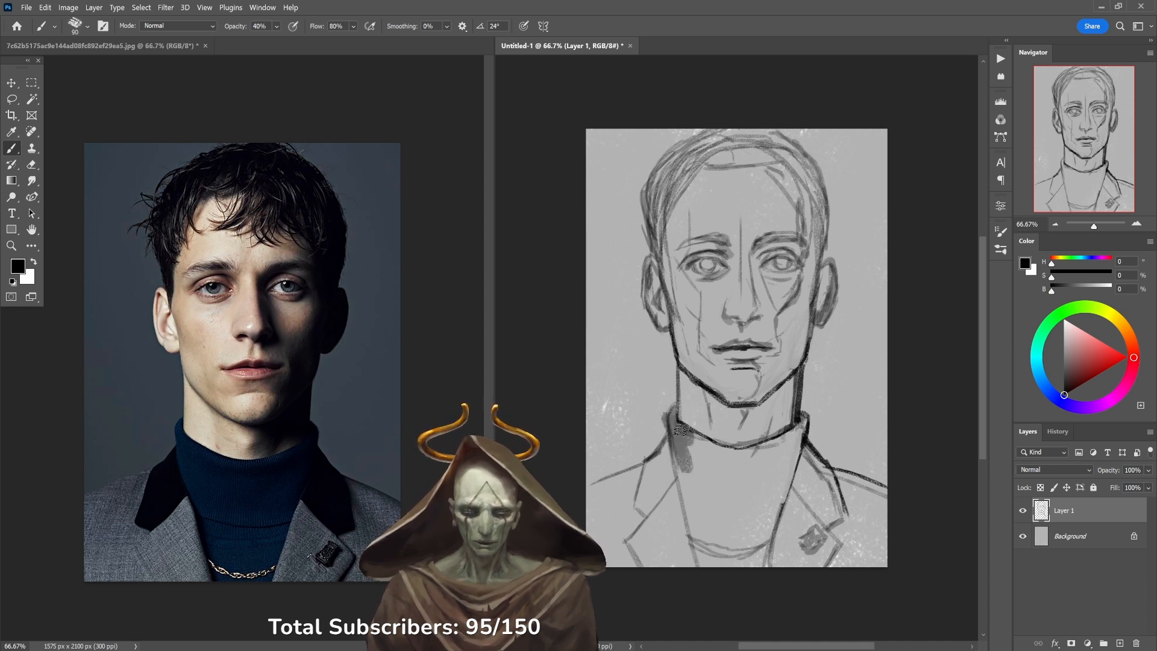
pyautogui.moveTo(691, 469)
pyautogui.mouseDown()
pyautogui.moveTo(674, 413)
pyautogui.moveTo(676, 432)
pyautogui.moveTo(737, 464)
pyautogui.moveTo(749, 463)
pyautogui.moveTo(727, 461)
pyautogui.moveTo(746, 455)
pyautogui.moveTo(721, 448)
pyautogui.moveTo(784, 437)
pyautogui.moveTo(765, 447)
pyautogui.moveTo(803, 417)
pyautogui.moveTo(781, 486)
pyautogui.moveTo(784, 470)
pyautogui.moveTo(750, 484)
pyautogui.moveTo(742, 468)
pyautogui.moveTo(684, 461)
pyautogui.moveTo(698, 538)
pyautogui.moveTo(737, 544)
pyautogui.moveTo(761, 538)
pyautogui.moveTo(764, 526)
pyautogui.moveTo(705, 500)
pyautogui.moveTo(702, 515)
pyautogui.moveTo(746, 531)
pyautogui.moveTo(702, 558)
pyautogui.moveTo(759, 555)
pyautogui.moveTo(699, 564)
pyautogui.mouseUp()
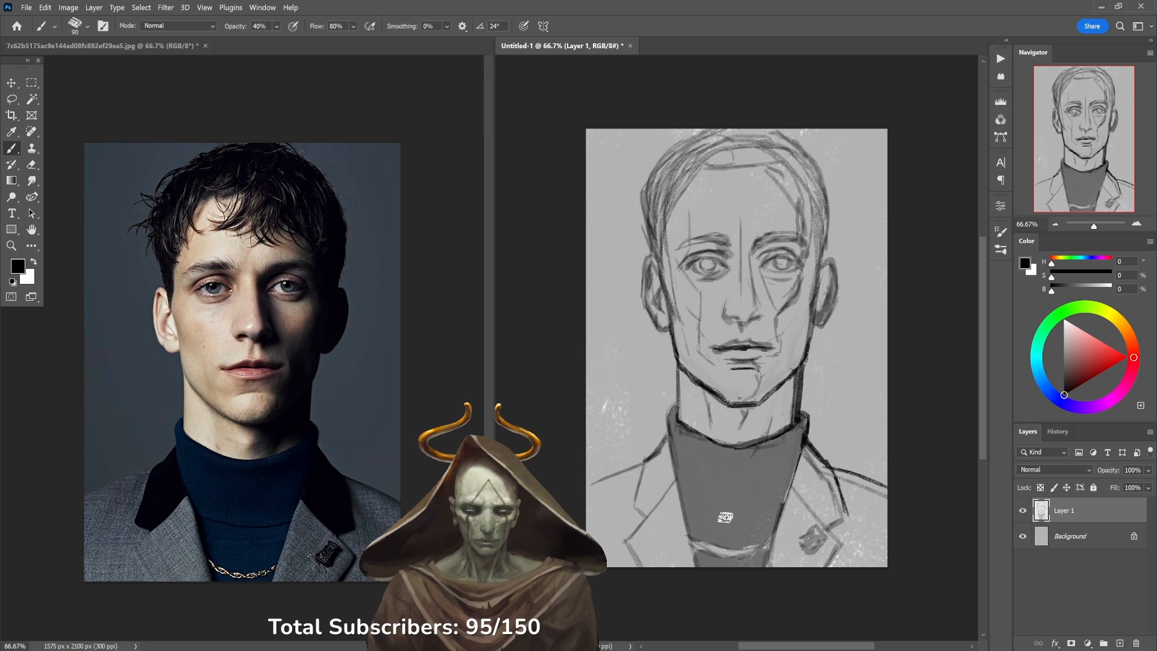
# Block in both dark jacket collar pieces and the cast shadow on the neck under the jaw.
pyautogui.moveTo(639, 505)
pyautogui.mouseDown()
pyautogui.moveTo(646, 514)
pyautogui.moveTo(660, 464)
pyautogui.moveTo(632, 506)
pyautogui.moveTo(656, 492)
pyautogui.moveTo(668, 452)
pyautogui.moveTo(672, 472)
pyautogui.mouseUp()
pyautogui.moveTo(797, 488)
pyautogui.mouseDown()
pyautogui.moveTo(819, 509)
pyautogui.moveTo(796, 483)
pyautogui.moveTo(828, 521)
pyautogui.moveTo(838, 514)
pyautogui.moveTo(827, 479)
pyautogui.moveTo(837, 517)
pyautogui.moveTo(805, 448)
pyautogui.moveTo(795, 482)
pyautogui.moveTo(811, 463)
pyautogui.moveTo(823, 504)
pyautogui.moveTo(828, 495)
pyautogui.moveTo(822, 513)
pyautogui.moveTo(823, 452)
pyautogui.mouseUp()
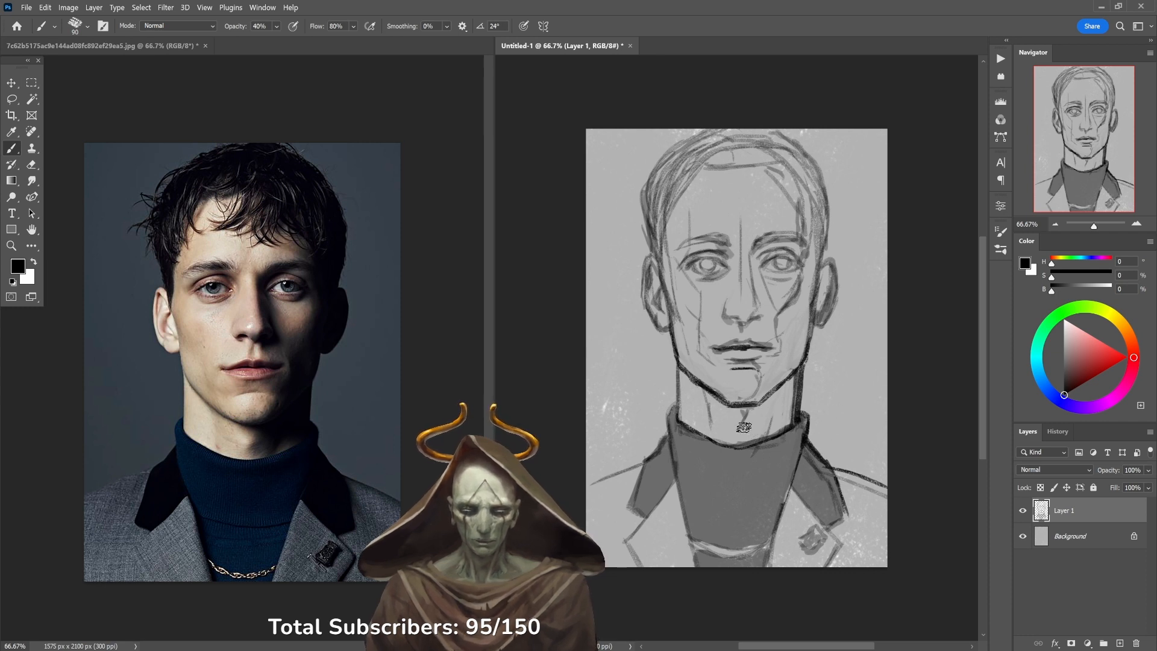
pyautogui.moveTo(750, 420)
pyautogui.mouseDown()
pyautogui.moveTo(785, 394)
pyautogui.moveTo(767, 435)
pyautogui.moveTo(789, 382)
pyautogui.moveTo(787, 433)
pyautogui.moveTo(803, 417)
pyautogui.moveTo(772, 522)
pyautogui.moveTo(781, 442)
pyautogui.moveTo(720, 451)
pyautogui.moveTo(696, 443)
pyautogui.moveTo(742, 450)
pyautogui.moveTo(670, 420)
pyautogui.moveTo(699, 514)
pyautogui.moveTo(680, 454)
pyautogui.moveTo(687, 477)
pyautogui.moveTo(758, 455)
pyautogui.moveTo(750, 493)
pyautogui.moveTo(769, 487)
pyautogui.moveTo(759, 531)
pyautogui.moveTo(720, 543)
pyautogui.moveTo(697, 528)
pyautogui.moveTo(692, 459)
pyautogui.moveTo(705, 485)
pyautogui.moveTo(712, 472)
pyautogui.moveTo(730, 532)
pyautogui.moveTo(749, 517)
pyautogui.moveTo(749, 529)
pyautogui.moveTo(723, 532)
pyautogui.moveTo(729, 474)
pyautogui.mouseUp()
# Layer a second, darker tone over the jacket collars and the lower turtleneck.
pyautogui.moveTo(649, 505)
pyautogui.mouseDown()
pyautogui.moveTo(669, 476)
pyautogui.moveTo(645, 512)
pyautogui.moveTo(633, 504)
pyautogui.moveTo(664, 444)
pyautogui.moveTo(664, 480)
pyautogui.moveTo(658, 463)
pyautogui.moveTo(648, 494)
pyautogui.mouseUp()
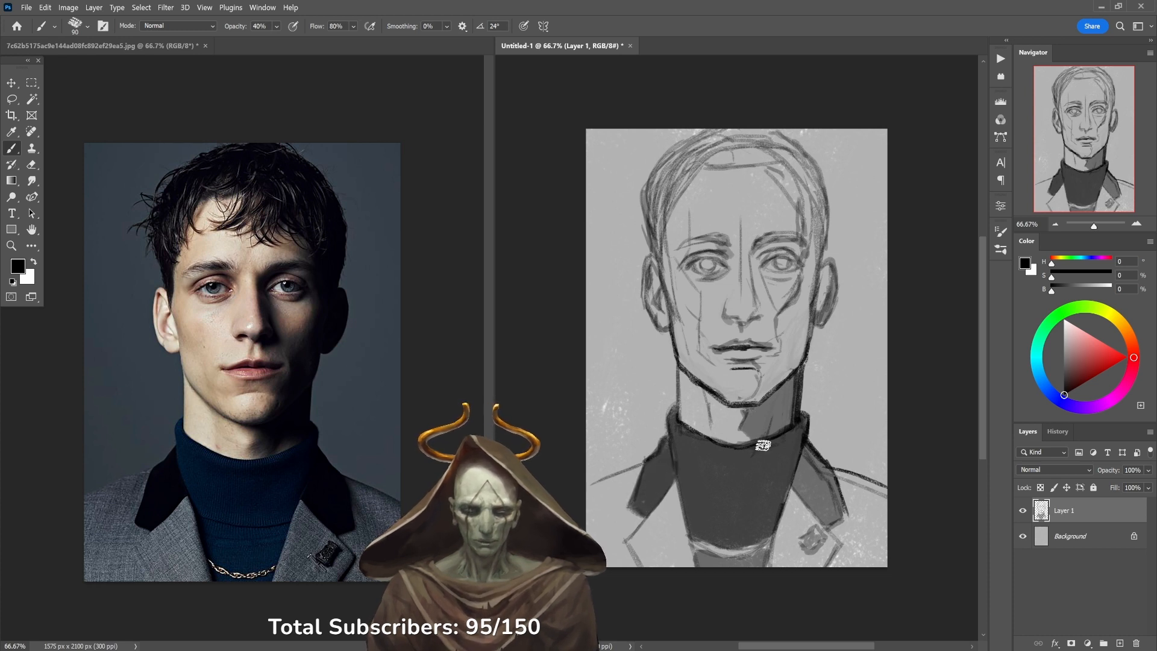
pyautogui.moveTo(804, 483)
pyautogui.mouseDown()
pyautogui.moveTo(808, 447)
pyautogui.moveTo(837, 518)
pyautogui.moveTo(814, 505)
pyautogui.moveTo(824, 494)
pyautogui.moveTo(806, 460)
pyautogui.mouseUp()
pyautogui.moveTo(721, 545)
pyautogui.mouseDown()
pyautogui.moveTo(708, 553)
pyautogui.moveTo(762, 547)
pyautogui.moveTo(753, 563)
pyautogui.moveTo(711, 567)
pyautogui.mouseUp()
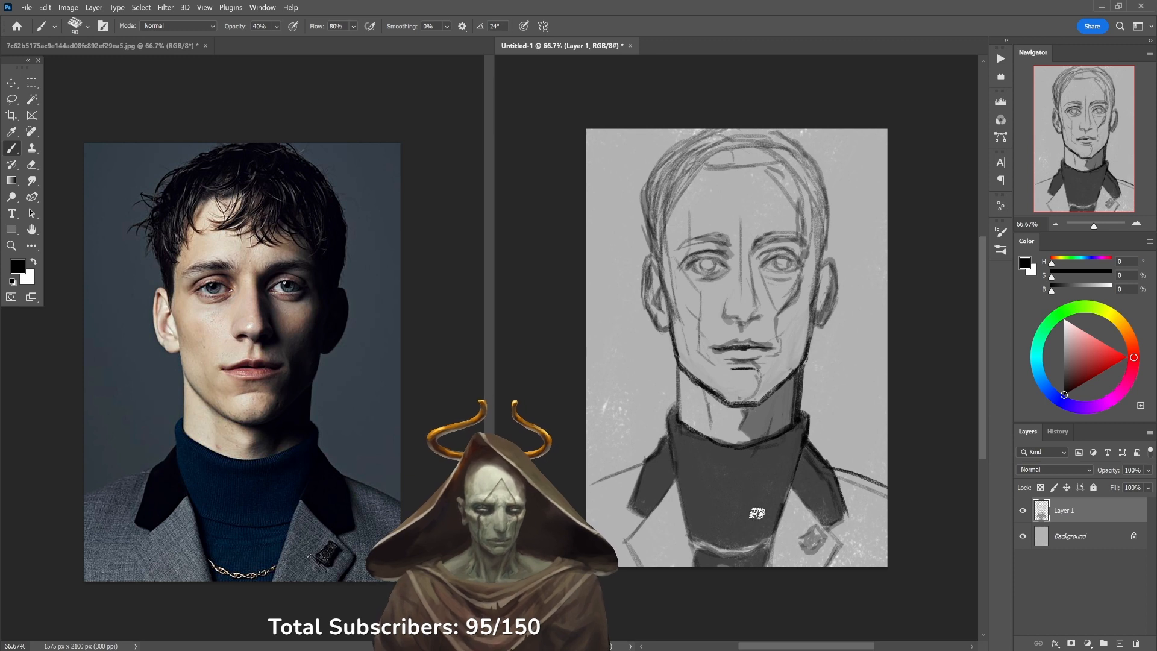
# Block in the shadow side of the nose, cheek, jaw and chin with a smaller brush of size 50.
pyautogui.press('[')
pyautogui.press('[')
pyautogui.press('[')
pyautogui.press('[')
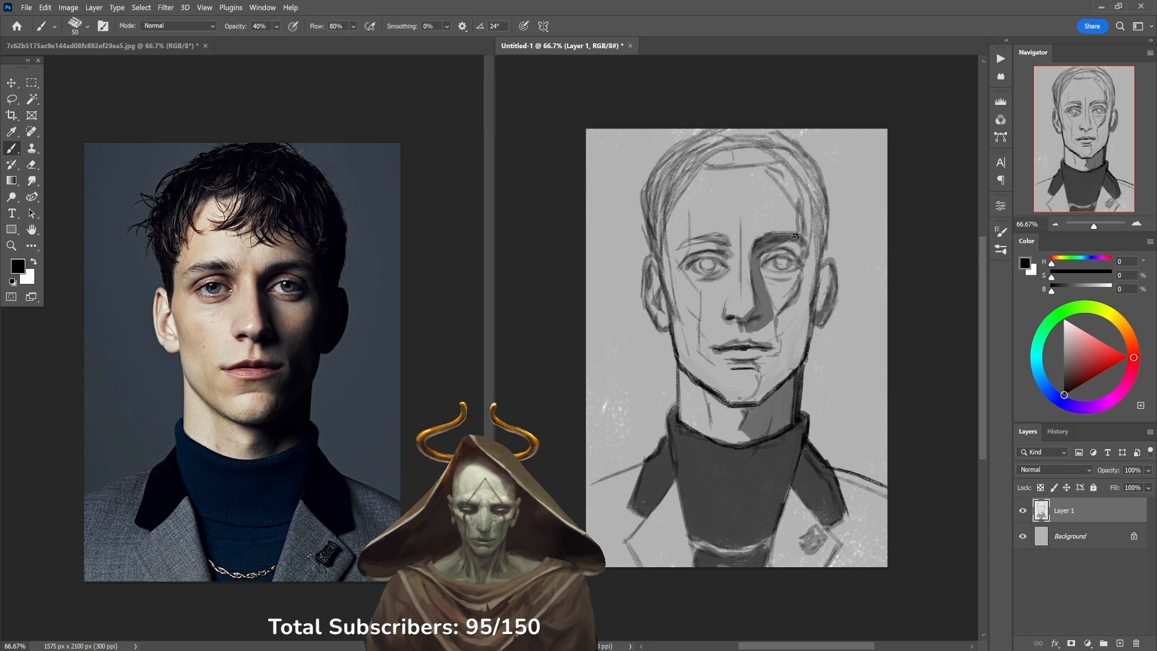
pyautogui.moveTo(800, 243)
pyautogui.mouseDown()
pyautogui.moveTo(807, 222)
pyautogui.moveTo(808, 266)
pyautogui.moveTo(789, 311)
pyautogui.moveTo(806, 280)
pyautogui.moveTo(785, 318)
pyautogui.moveTo(784, 365)
pyautogui.moveTo(772, 361)
pyautogui.mouseUp()
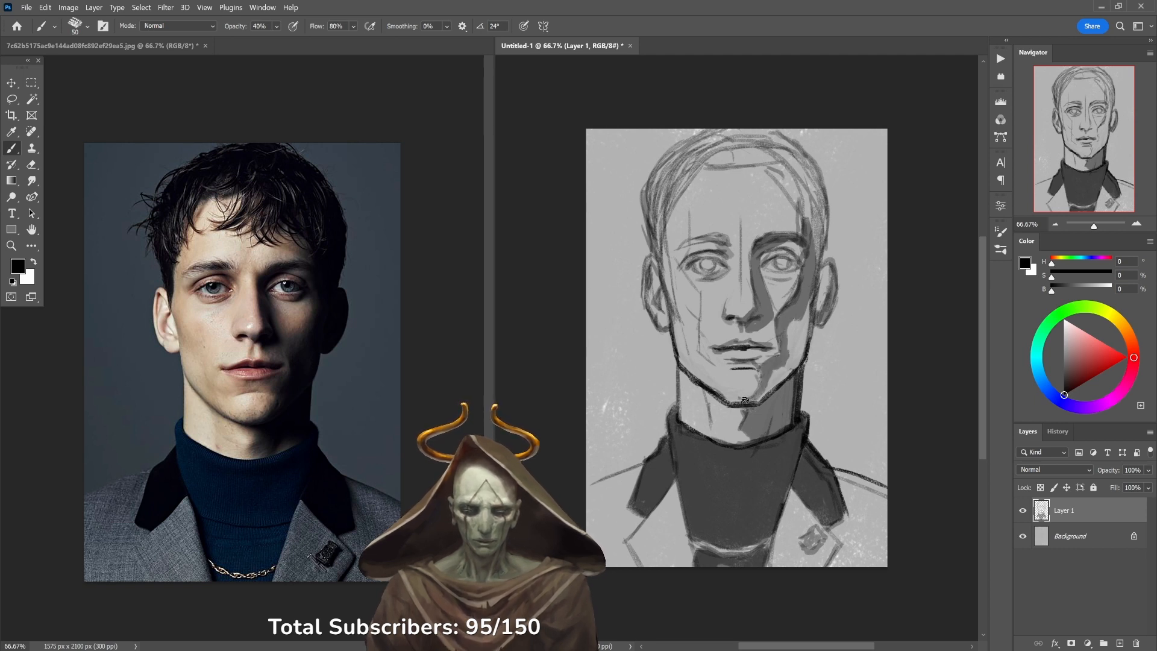
pyautogui.moveTo(765, 385)
pyautogui.mouseDown()
pyautogui.moveTo(792, 362)
pyautogui.moveTo(795, 312)
pyautogui.moveTo(796, 342)
pyautogui.mouseUp()
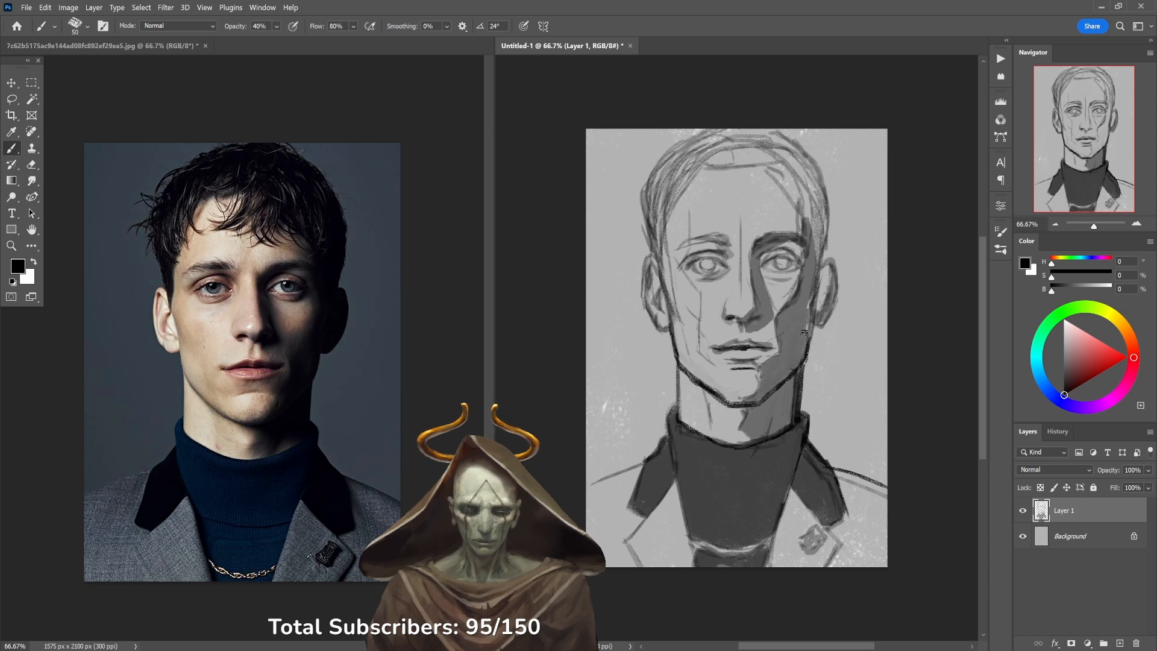
# Shade the shadowed ear and temple and fill the whole hair mass with a dark grey tone.
pyautogui.moveTo(819, 308)
pyautogui.mouseDown()
pyautogui.moveTo(823, 318)
pyautogui.moveTo(820, 276)
pyautogui.moveTo(821, 296)
pyautogui.mouseUp()
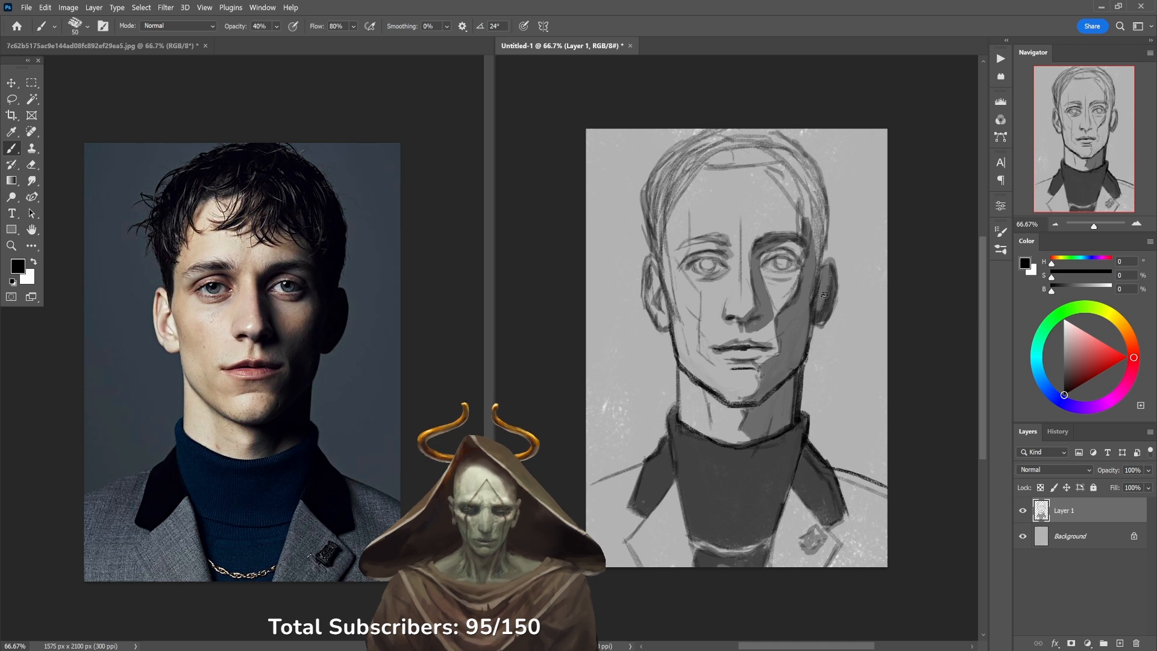
pyautogui.moveTo(813, 256); pyautogui.dragTo(816, 228)
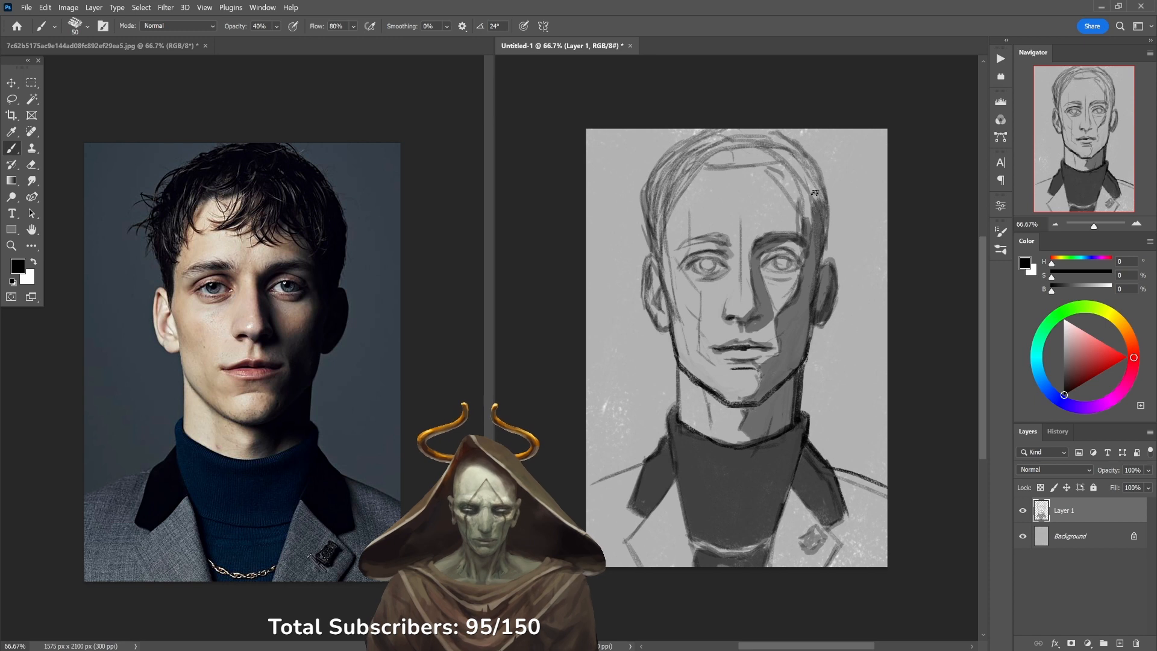
pyautogui.moveTo(809, 179)
pyautogui.mouseDown()
pyautogui.moveTo(786, 208)
pyautogui.moveTo(786, 173)
pyautogui.mouseUp()
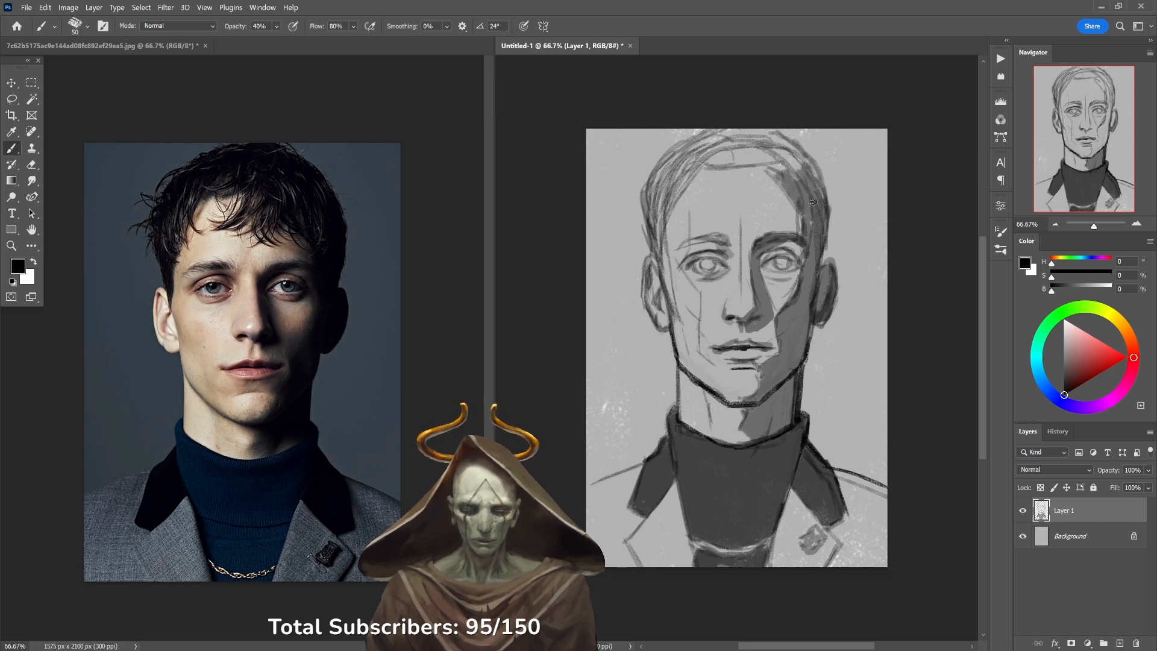
pyautogui.moveTo(820, 207)
pyautogui.mouseDown()
pyautogui.moveTo(789, 158)
pyautogui.moveTo(817, 180)
pyautogui.moveTo(767, 128)
pyautogui.moveTo(686, 152)
pyautogui.moveTo(699, 150)
pyautogui.moveTo(690, 163)
pyautogui.moveTo(779, 164)
pyautogui.moveTo(789, 180)
pyautogui.moveTo(782, 161)
pyautogui.moveTo(758, 161)
pyautogui.moveTo(786, 144)
pyautogui.moveTo(741, 146)
pyautogui.moveTo(781, 146)
pyautogui.mouseUp()
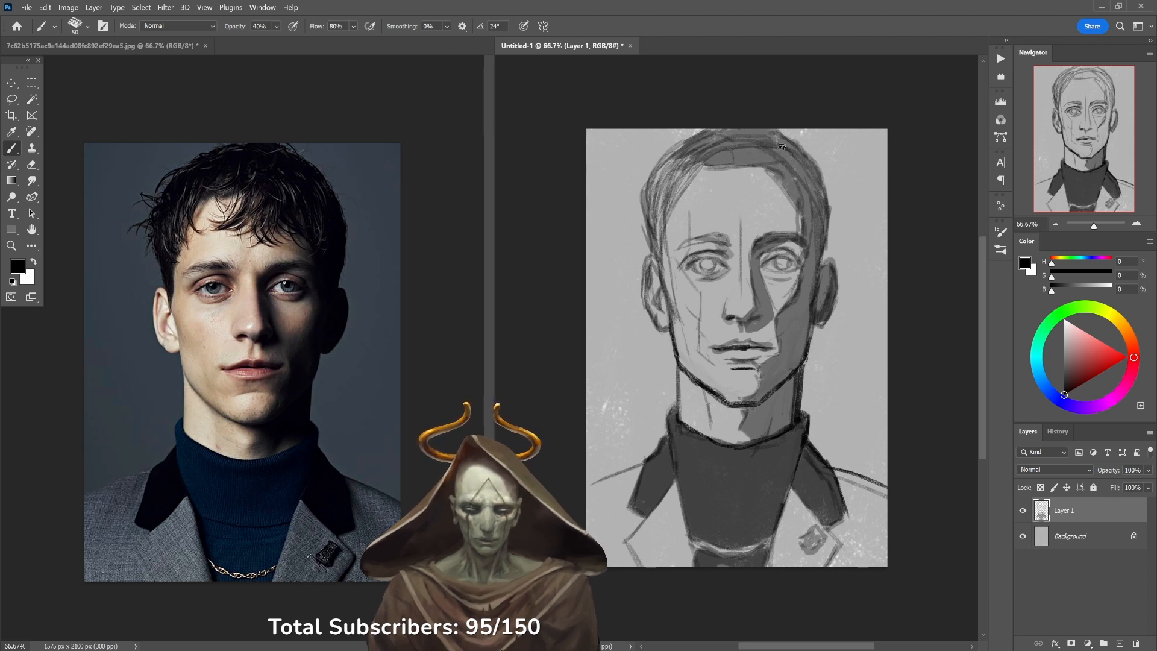
pyautogui.moveTo(689, 160)
pyautogui.mouseDown()
pyautogui.moveTo(648, 218)
pyautogui.moveTo(658, 256)
pyautogui.moveTo(663, 208)
pyautogui.moveTo(644, 199)
pyautogui.moveTo(663, 170)
pyautogui.moveTo(644, 190)
pyautogui.moveTo(653, 180)
pyautogui.mouseUp()
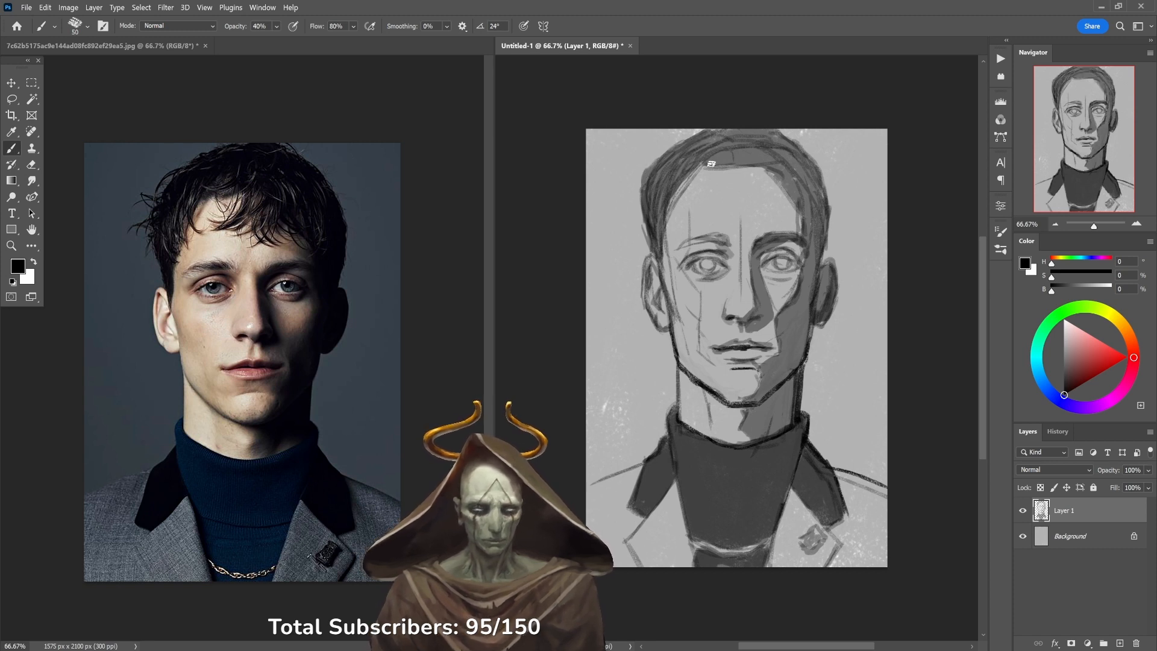
# Erase the rough outer edge of the hair on the lit side, and brush tone into the irises and lit-side eyebrow.
pyautogui.press('e')
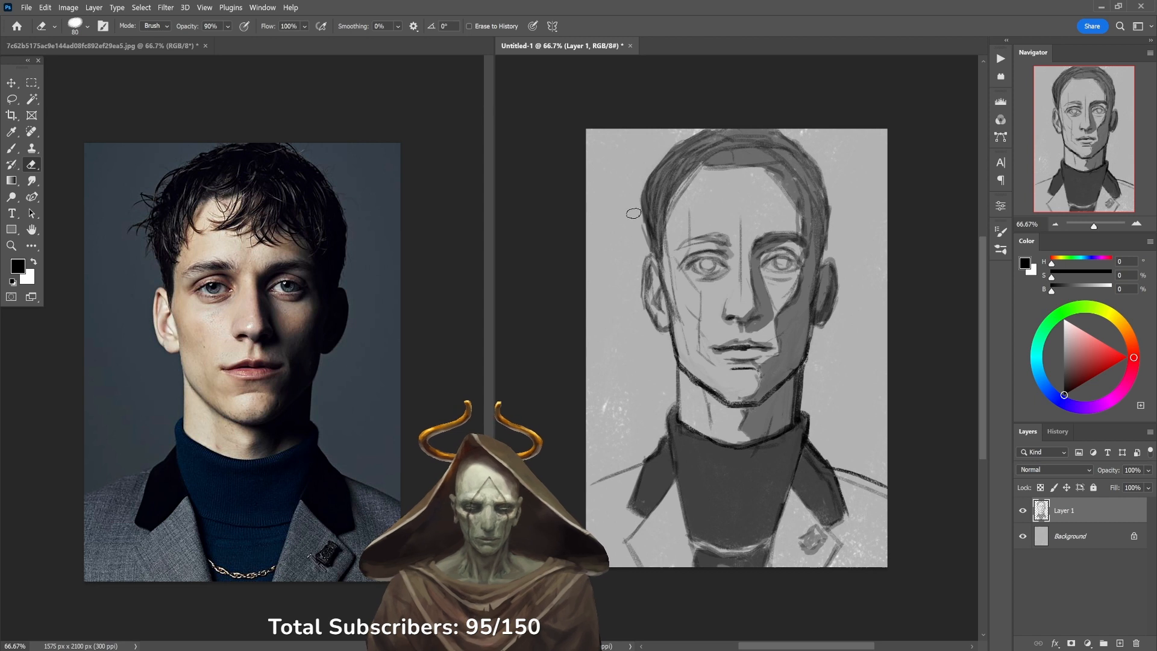
pyautogui.moveTo(636, 180)
pyautogui.mouseDown()
pyautogui.moveTo(645, 245)
pyautogui.moveTo(639, 215)
pyautogui.mouseUp()
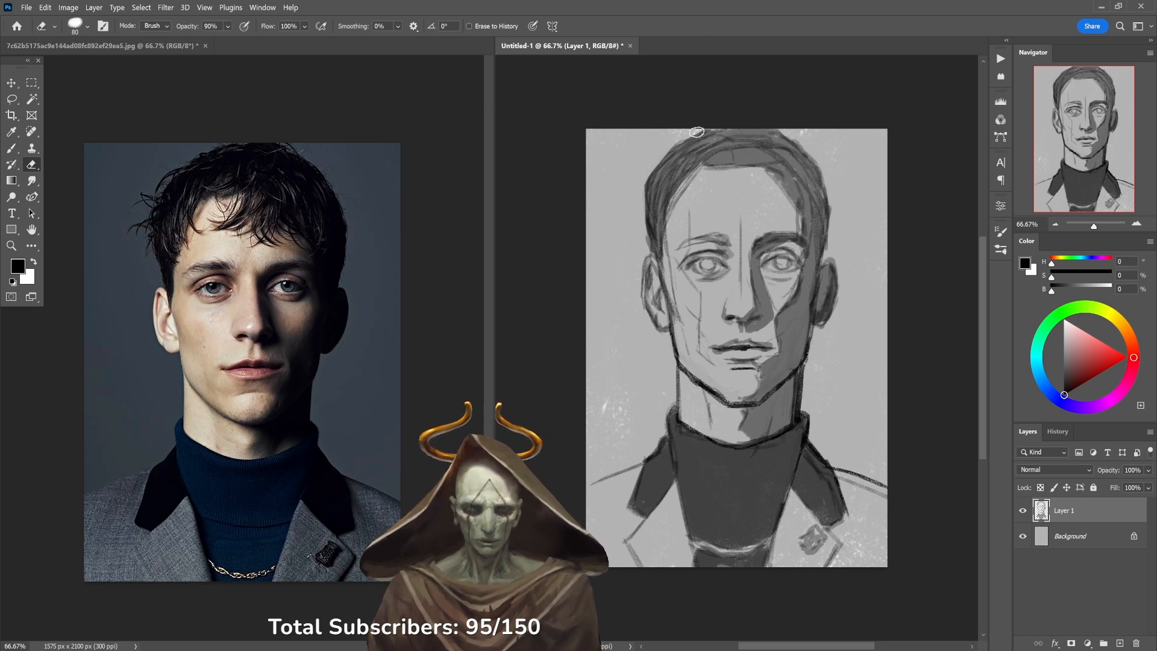
pyautogui.press('b')
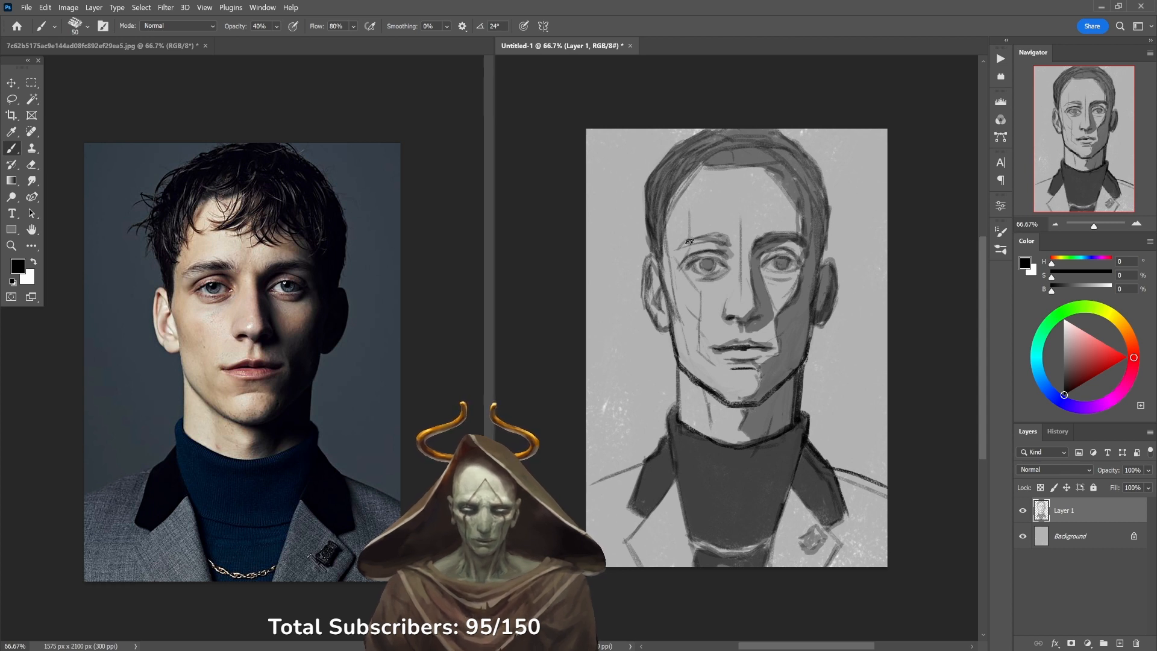
pyautogui.moveTo(728, 242); pyautogui.dragTo(721, 247)
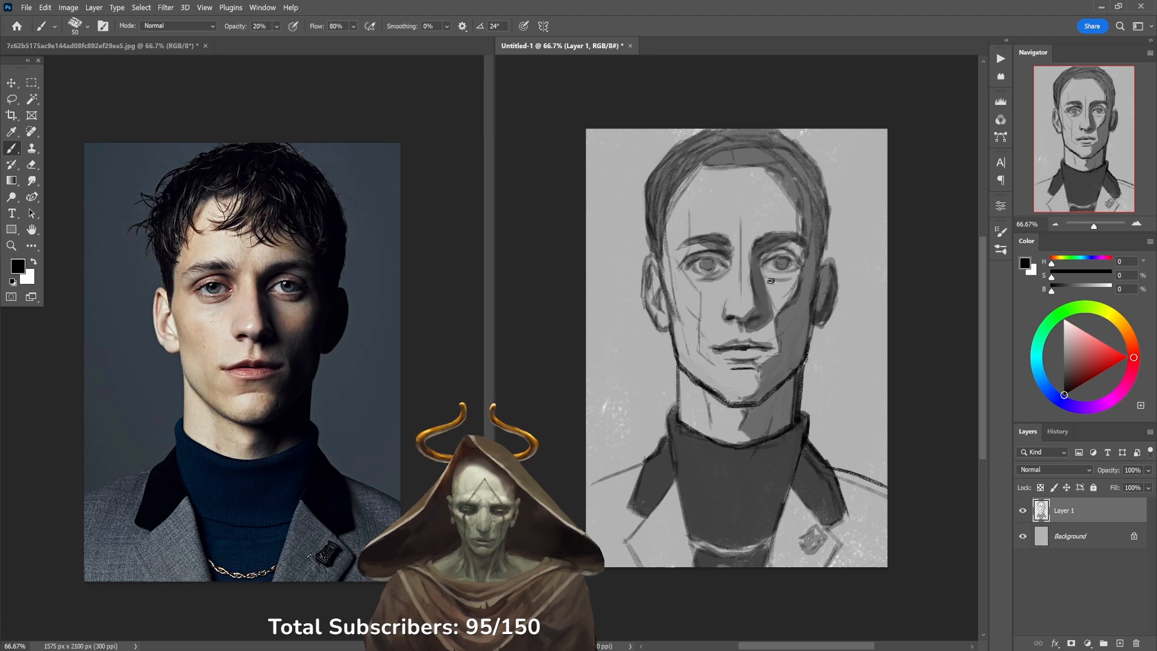
# Deepen the shadow under the chin and along the shadowed jaw and cheek with a larger brush at 30% opacity.
pyautogui.press(']')
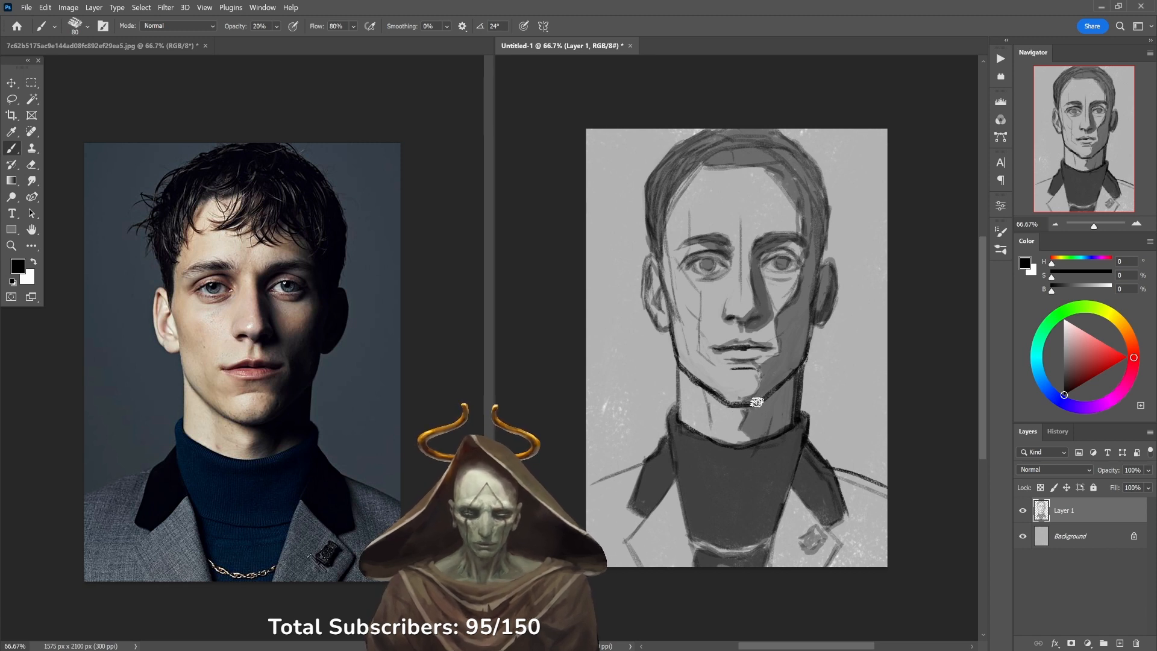
pyautogui.moveTo(761, 398)
pyautogui.mouseDown()
pyautogui.moveTo(767, 387)
pyautogui.moveTo(761, 398)
pyautogui.mouseUp()
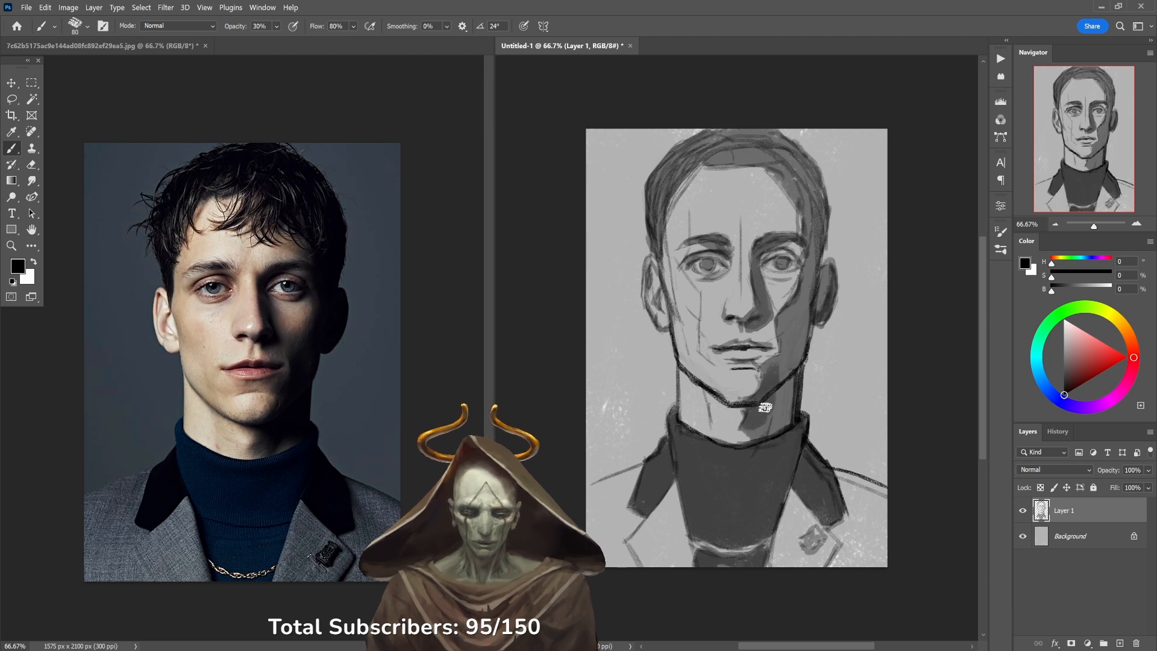
pyautogui.moveTo(762, 431)
pyautogui.mouseDown()
pyautogui.moveTo(787, 406)
pyautogui.moveTo(786, 416)
pyautogui.moveTo(790, 367)
pyautogui.moveTo(773, 390)
pyautogui.moveTo(818, 245)
pyautogui.moveTo(802, 239)
pyautogui.moveTo(817, 222)
pyautogui.moveTo(810, 184)
pyautogui.moveTo(814, 294)
pyautogui.moveTo(826, 273)
pyautogui.moveTo(818, 306)
pyautogui.mouseUp()
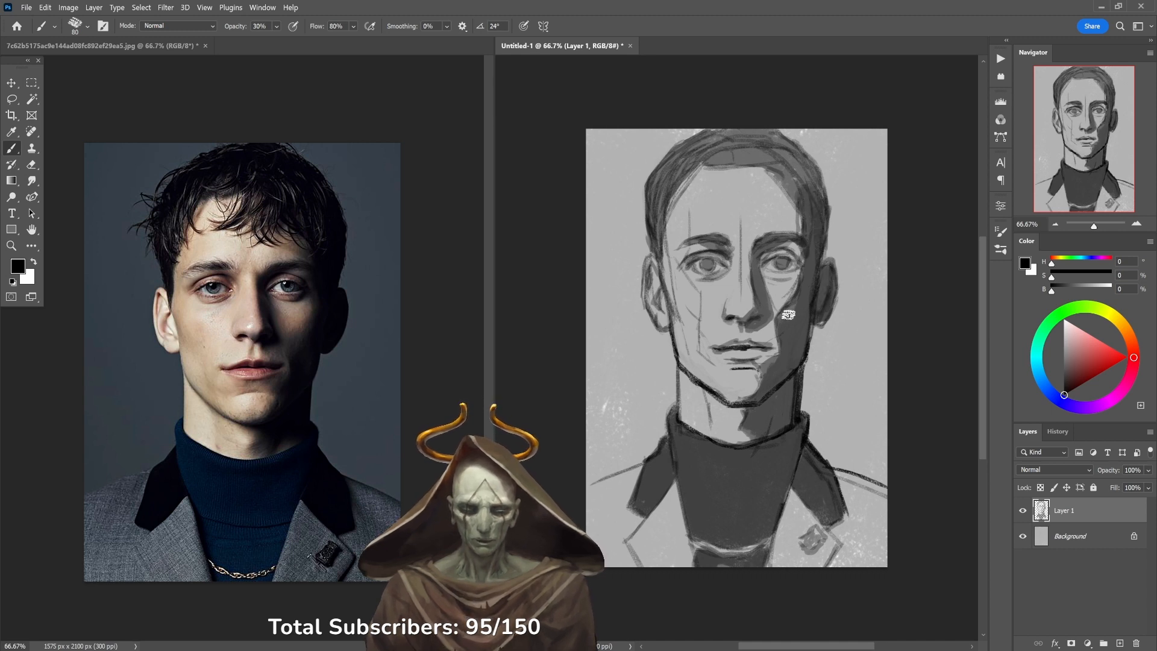
# Sample mid and light greys from the face and soften the shadow edge below the shadowed eye.
pyautogui.keyDown('alt'); pyautogui.click(780, 301); pyautogui.keyUp('alt')
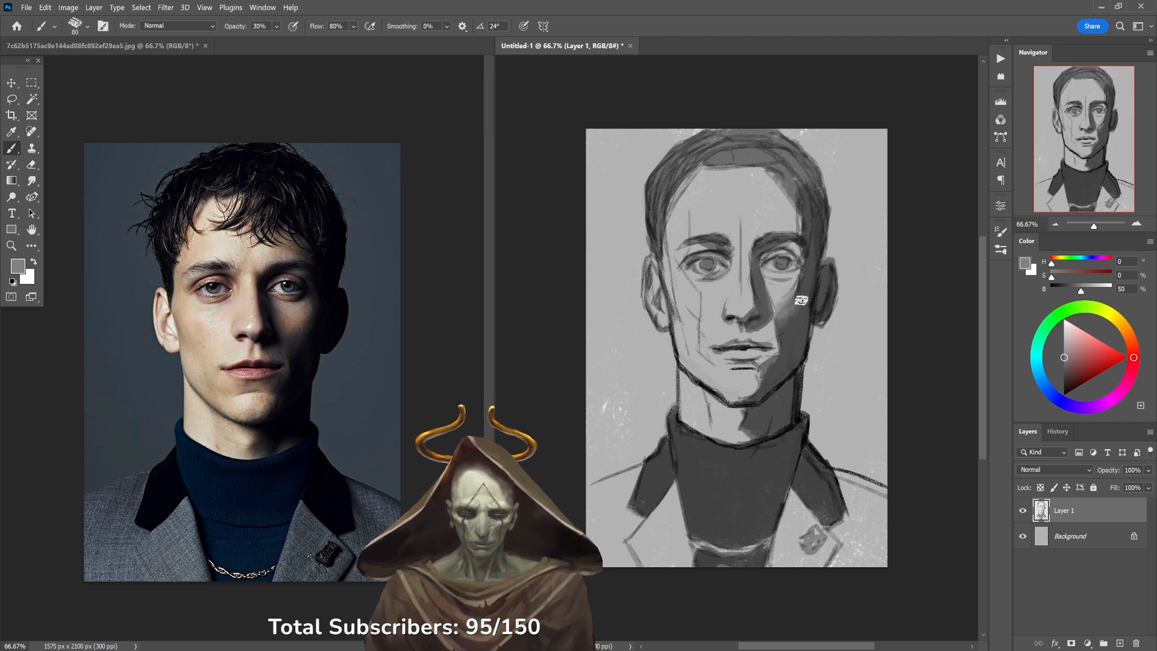
pyautogui.keyDown('alt'); pyautogui.click(783, 288); pyautogui.keyUp('alt')
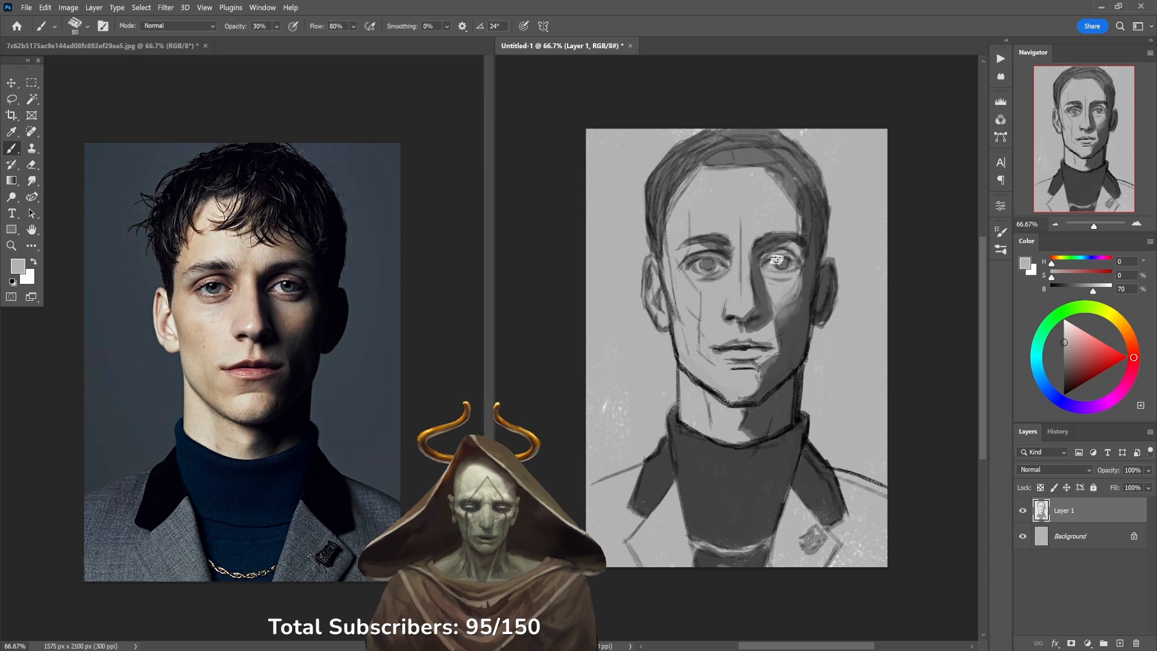
pyautogui.keyDown('alt'); pyautogui.click(709, 296); pyautogui.keyUp('alt')
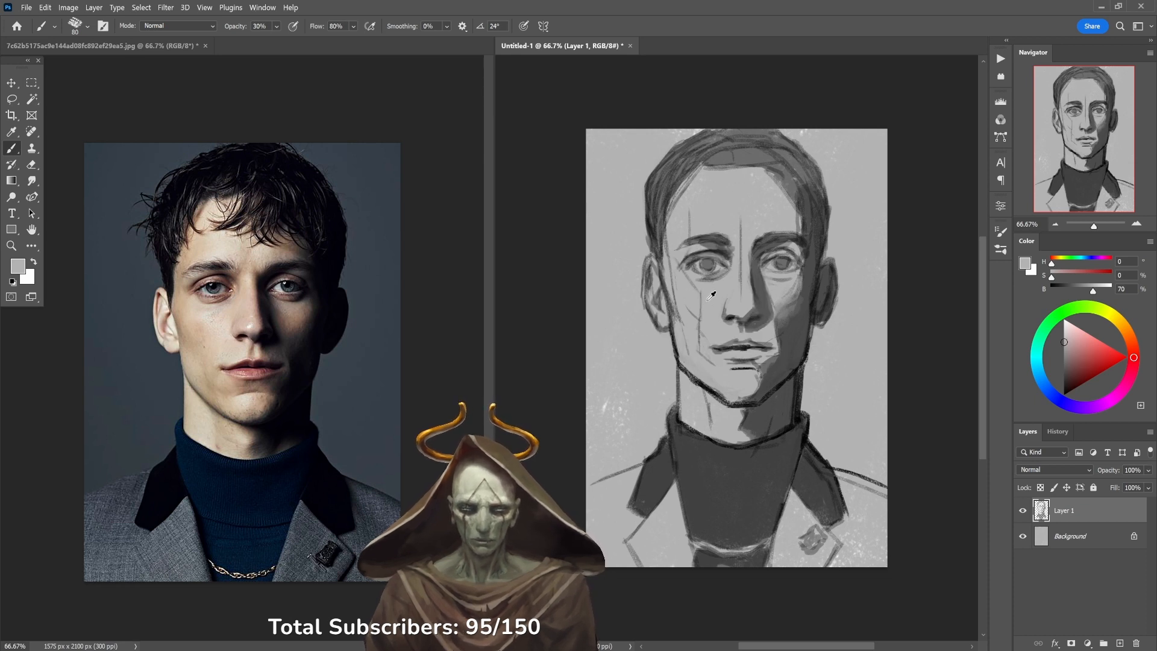
# Shade the hollow of the lit cheek with black at 20% opacity.
pyautogui.press('d')
pyautogui.press('2')
pyautogui.moveTo(676, 290); pyautogui.dragTo(677, 320)
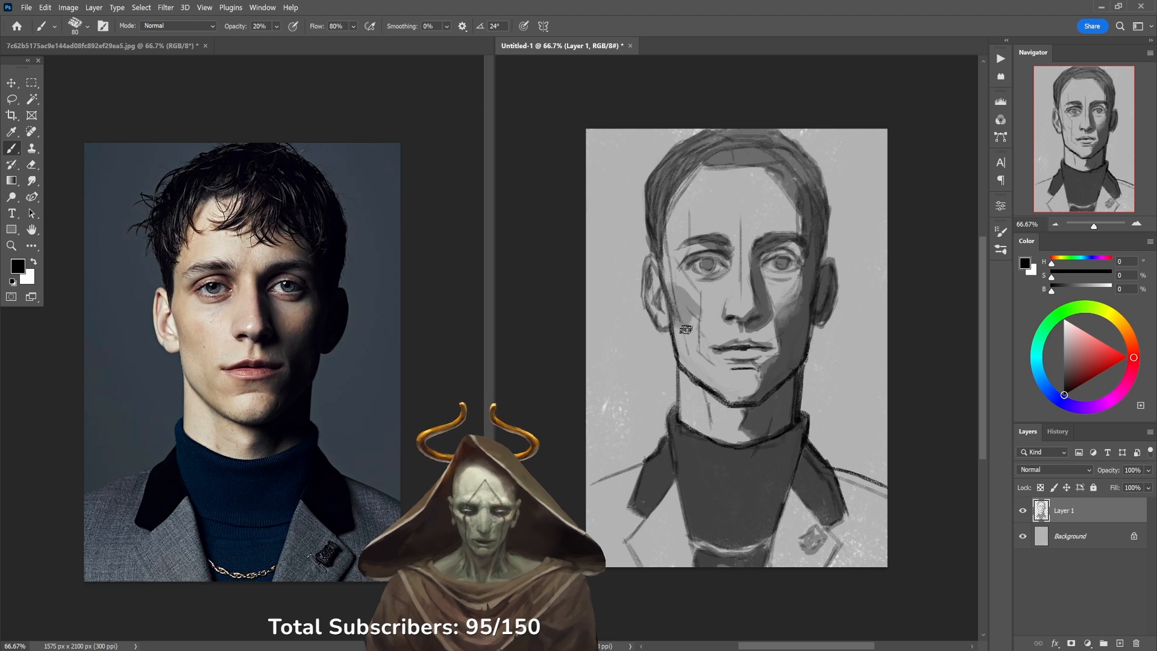
# Clean up the lit cheek and temple edges with sampled light grey at 90% opacity.
pyautogui.keyDown('alt'); pyautogui.click(693, 328); pyautogui.keyUp('alt')
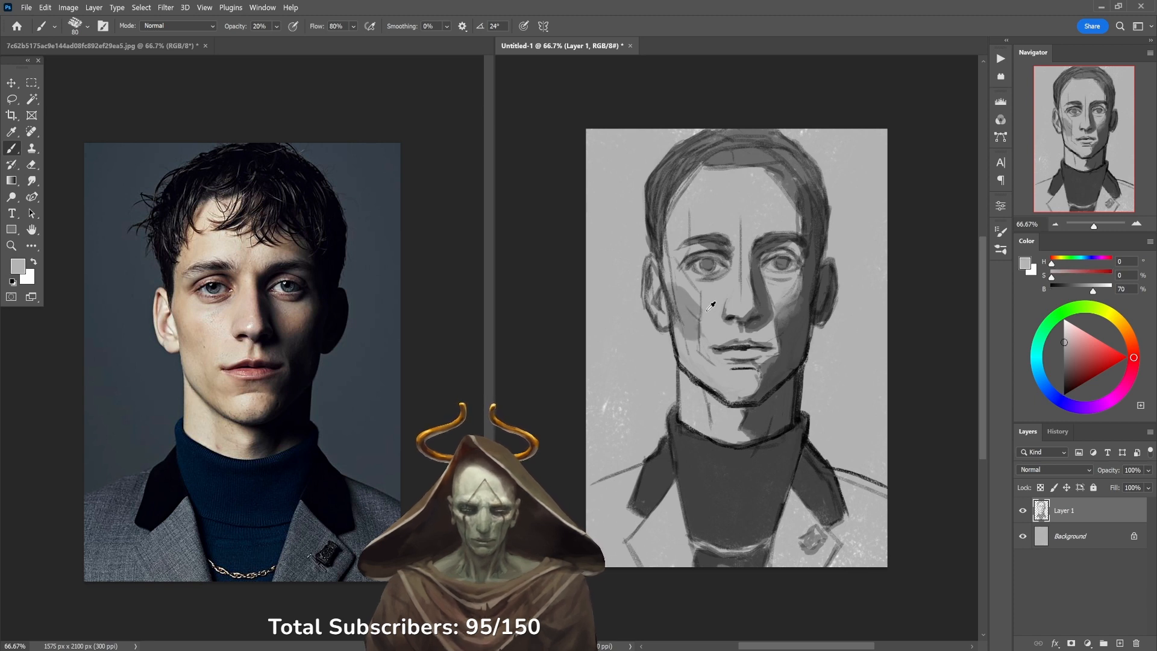
pyautogui.press('9')
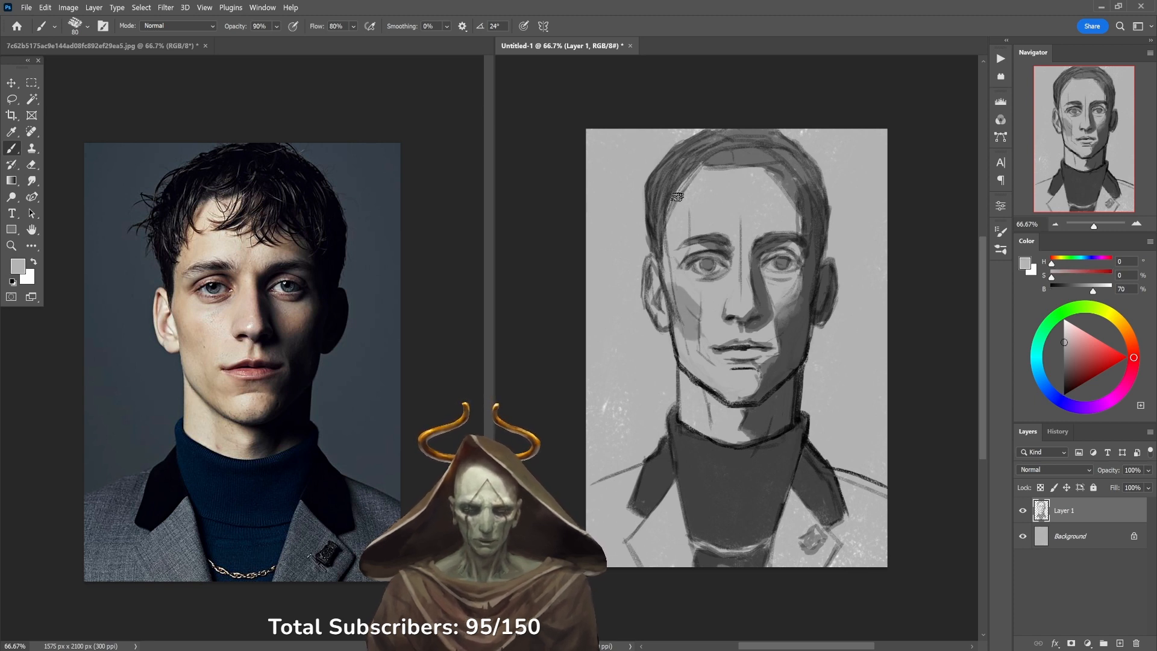
pyautogui.keyDown('alt'); pyautogui.click(683, 287); pyautogui.keyUp('alt')
pyautogui.keyDown('alt'); pyautogui.click(679, 275); pyautogui.keyUp('alt')
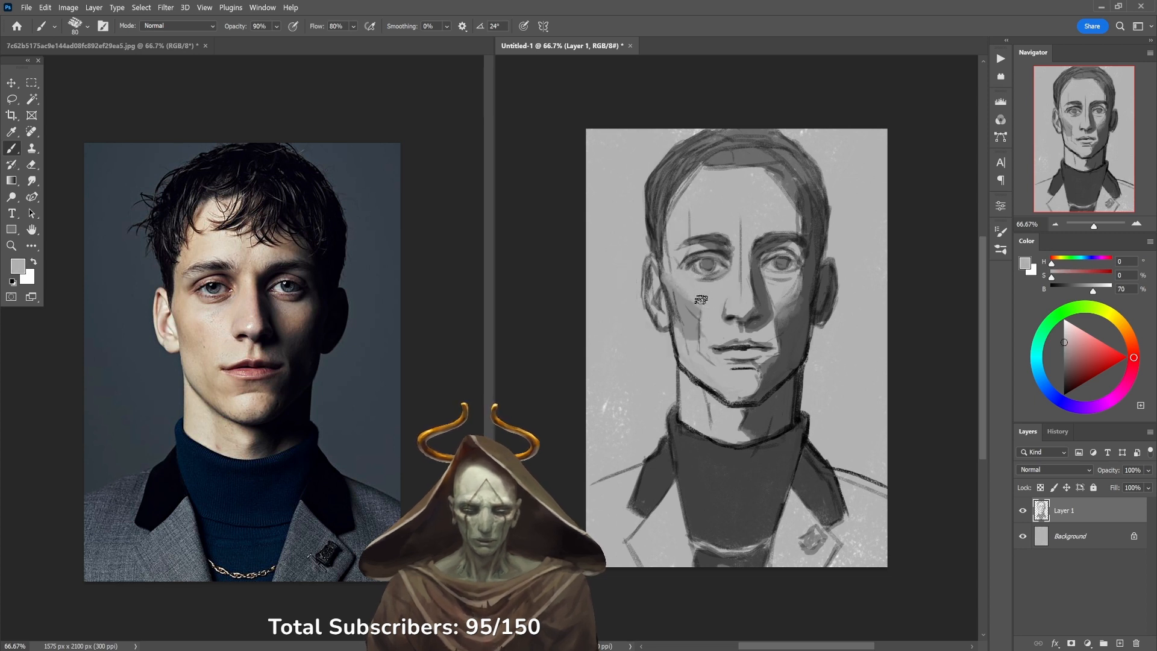
# Refine the shadowed cheek with sampled greys, and shade the temple beside it with black at 30% opacity.
pyautogui.keyDown('alt'); pyautogui.click(798, 287); pyautogui.keyUp('alt')
pyautogui.keyDown('alt'); pyautogui.click(783, 285); pyautogui.keyUp('alt')
pyautogui.press('d')
pyautogui.press('3')
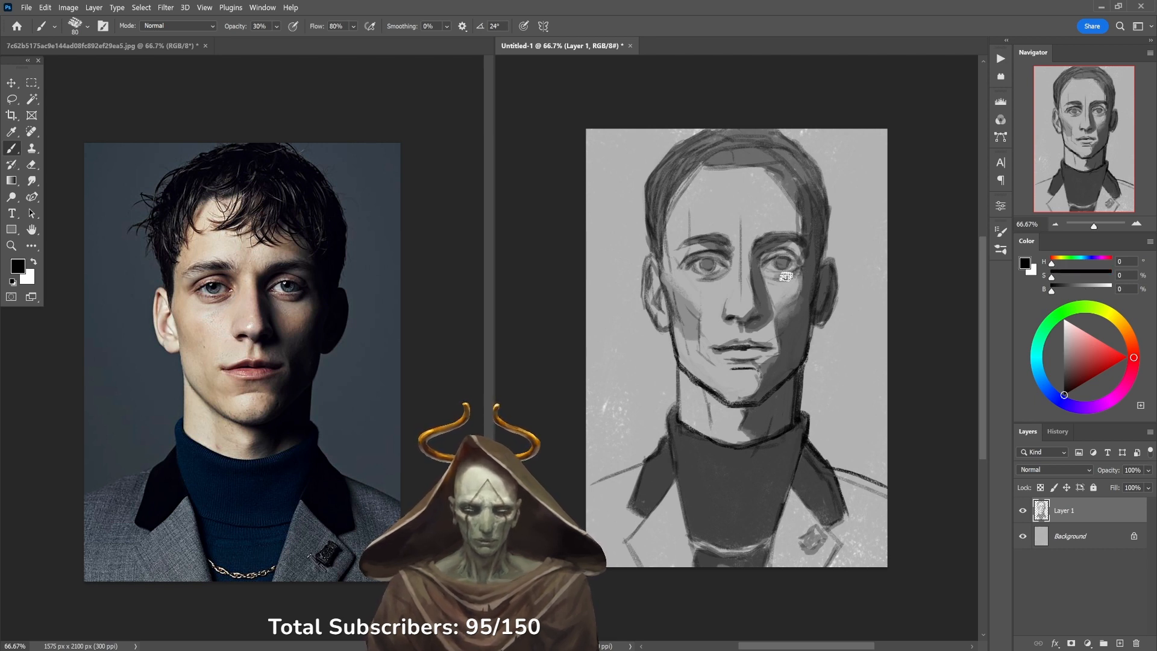
pyautogui.keyDown('alt'); pyautogui.click(795, 222); pyautogui.keyUp('alt')
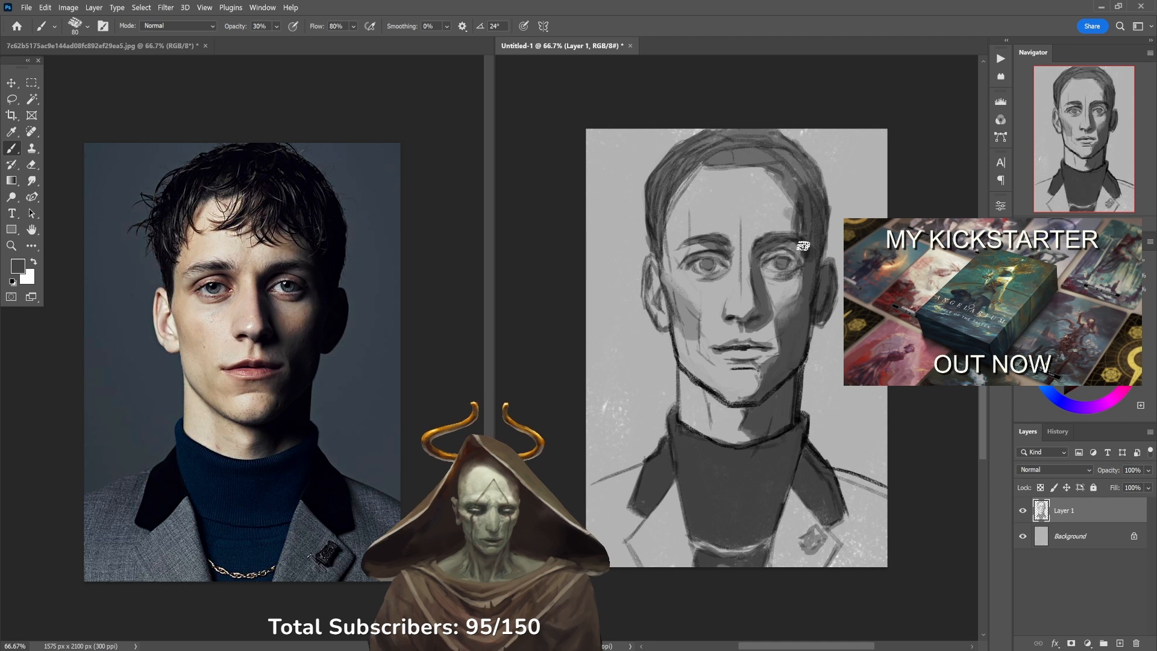
# Darken the hair, the shadowed brow, nose side, ear and jaw with black at 40% opacity.
pyautogui.press('d')
pyautogui.press('4')
pyautogui.moveTo(687, 174)
pyautogui.mouseDown()
pyautogui.moveTo(671, 200)
pyautogui.moveTo(657, 251)
pyautogui.moveTo(656, 186)
pyautogui.moveTo(687, 148)
pyautogui.moveTo(703, 146)
pyautogui.moveTo(678, 176)
pyautogui.moveTo(707, 160)
pyautogui.moveTo(685, 156)
pyautogui.moveTo(693, 144)
pyautogui.moveTo(714, 157)
pyautogui.moveTo(785, 146)
pyautogui.moveTo(789, 163)
pyautogui.moveTo(770, 167)
pyautogui.moveTo(782, 162)
pyautogui.moveTo(790, 181)
pyautogui.moveTo(788, 154)
pyautogui.moveTo(803, 173)
pyautogui.moveTo(806, 234)
pyautogui.moveTo(817, 197)
pyautogui.moveTo(814, 273)
pyautogui.moveTo(805, 239)
pyautogui.moveTo(759, 246)
pyautogui.moveTo(764, 315)
pyautogui.moveTo(751, 319)
pyautogui.moveTo(767, 295)
pyautogui.mouseUp()
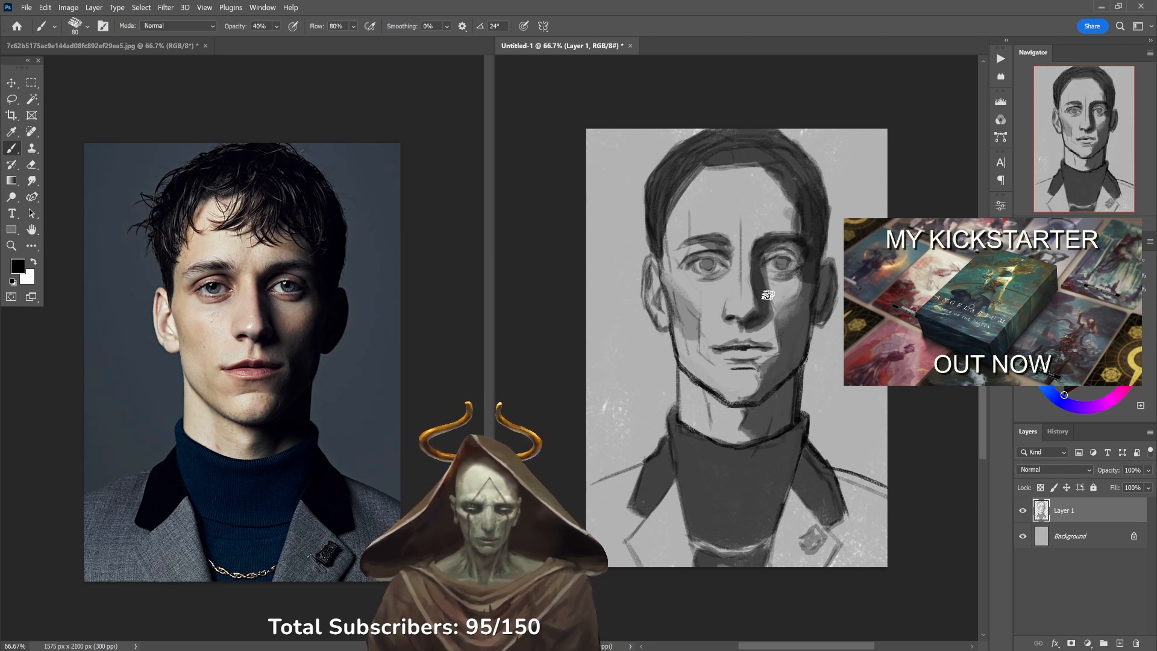
pyautogui.moveTo(821, 316)
pyautogui.mouseDown()
pyautogui.moveTo(827, 271)
pyautogui.moveTo(823, 313)
pyautogui.moveTo(803, 310)
pyautogui.moveTo(793, 365)
pyautogui.moveTo(761, 391)
pyautogui.mouseUp()
# Shade beneath the nose with black at 30% opacity, and touch up below the shadowed eye with sampled light grey at 40%.
pyautogui.press('3')
pyautogui.moveTo(744, 351)
pyautogui.mouseDown()
pyautogui.moveTo(734, 353)
pyautogui.moveTo(760, 348)
pyautogui.mouseUp()
pyautogui.press('1')
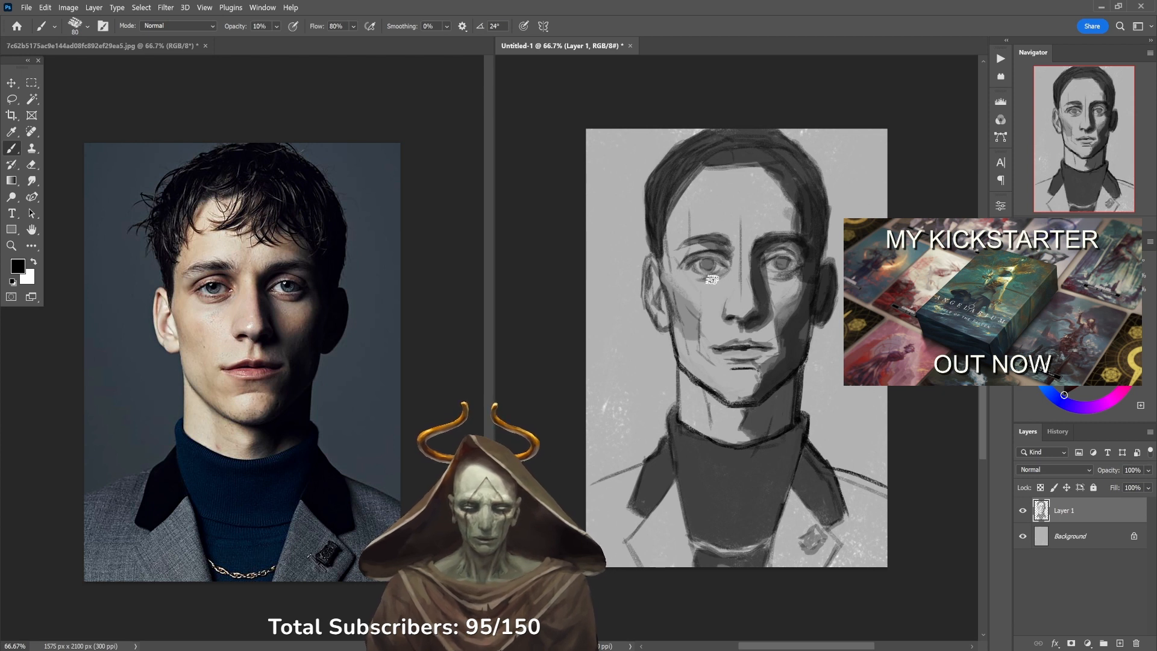
pyautogui.press('4')
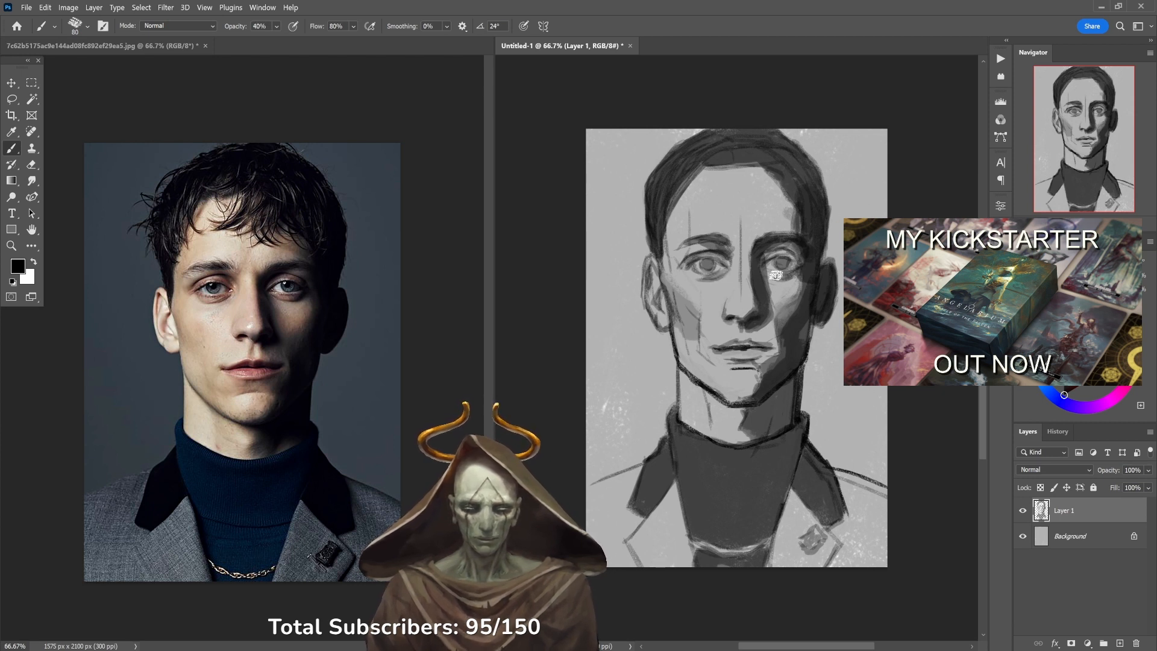
pyautogui.keyDown('alt'); pyautogui.click(783, 279); pyautogui.keyUp('alt')
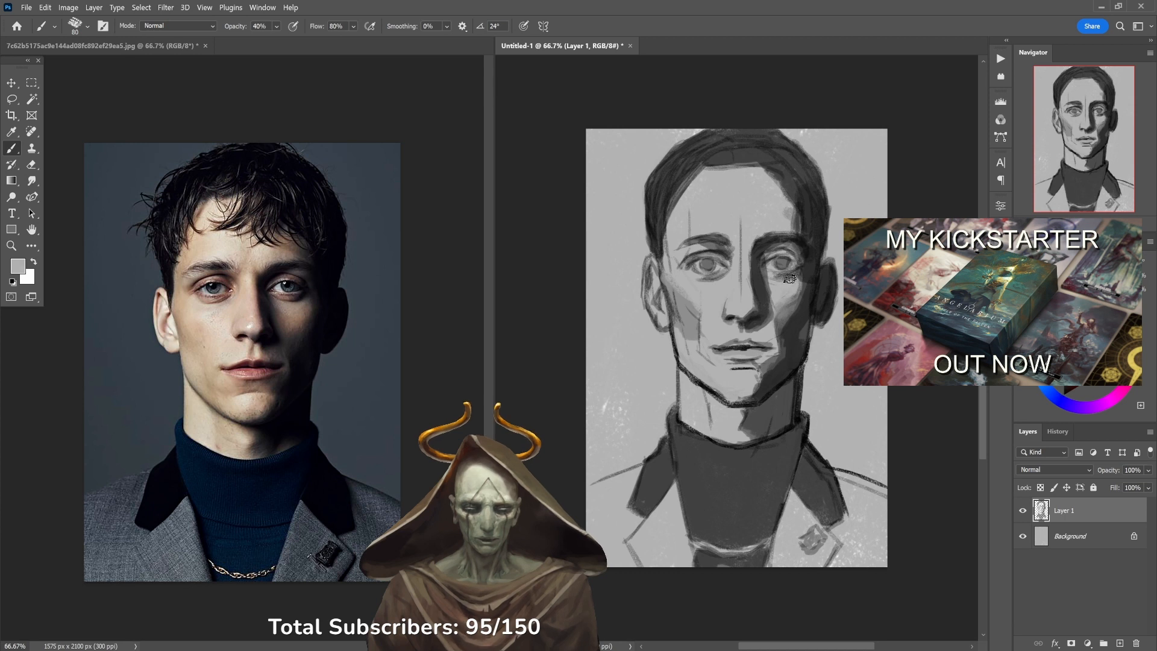
# Shade the brow and eye area with black at 30% and 20% opacity, and the shadowed side of the forehead at 10%.
pyautogui.press('d')
pyautogui.press('3')
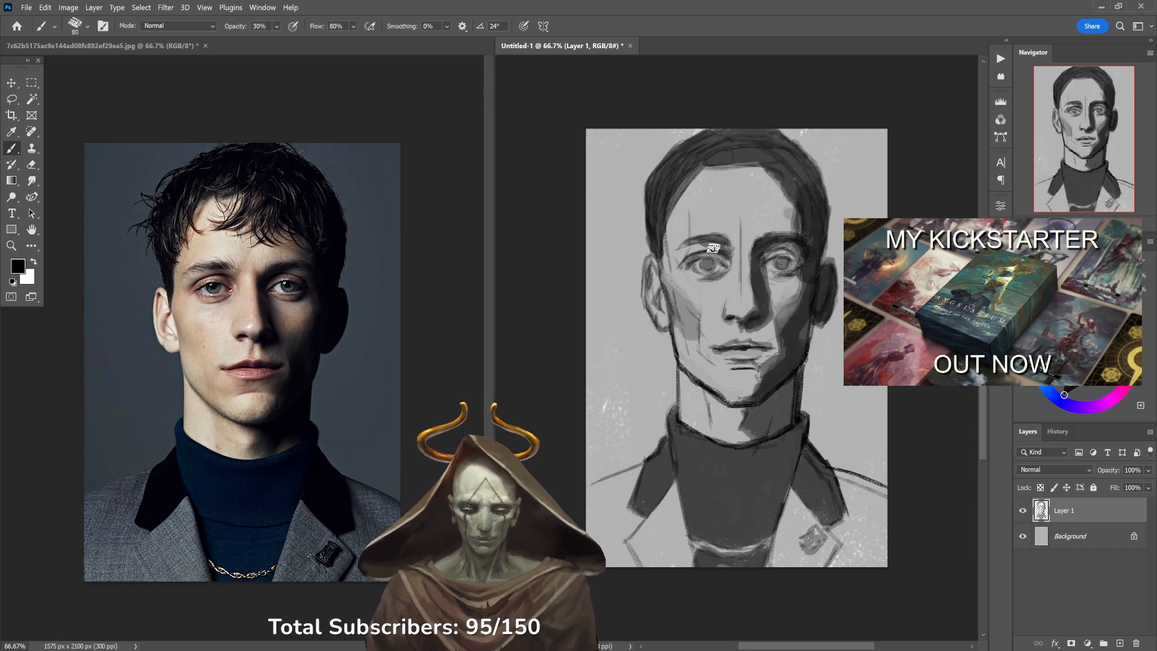
pyautogui.press('2')
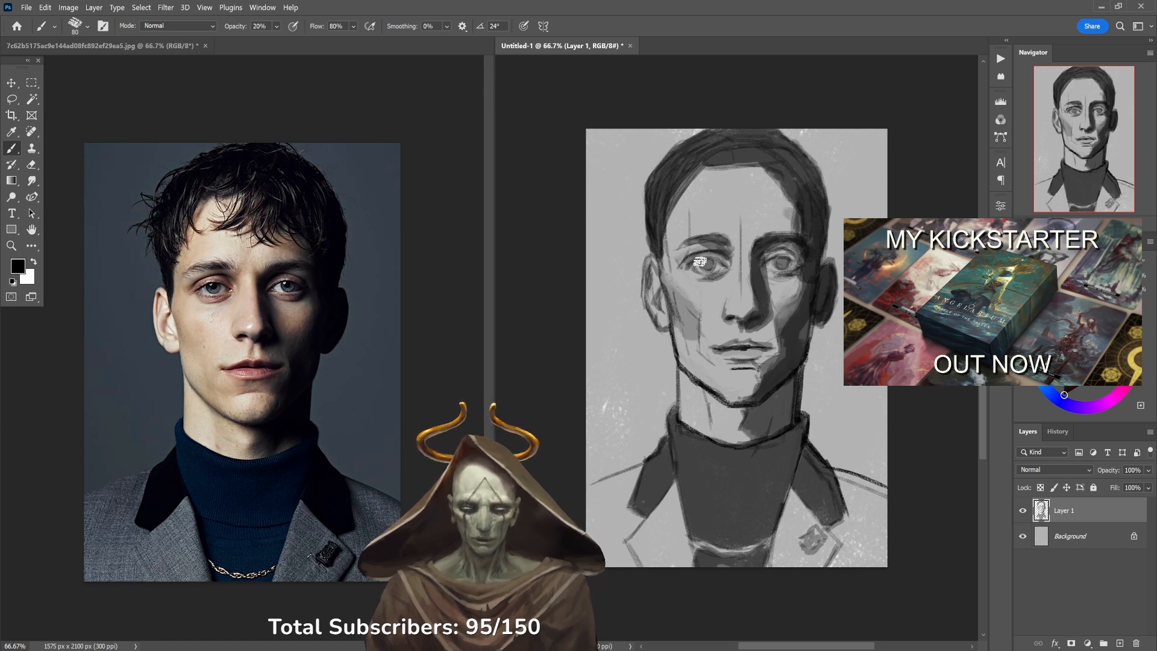
pyautogui.press('1')
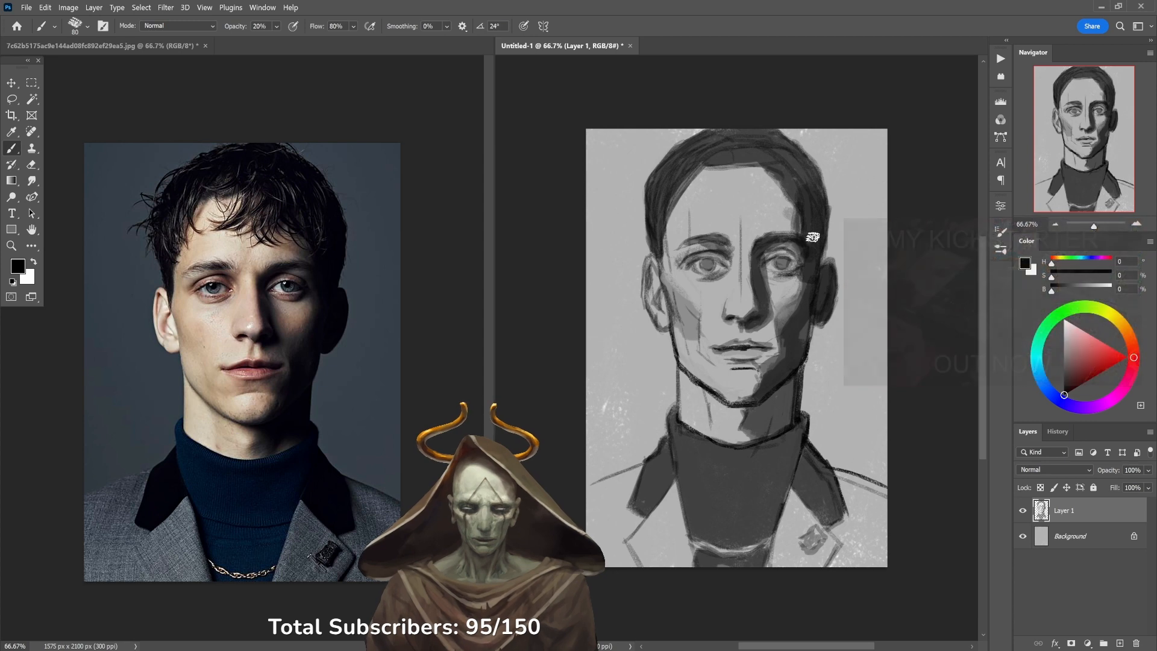
pyautogui.moveTo(789, 208); pyautogui.dragTo(781, 199)
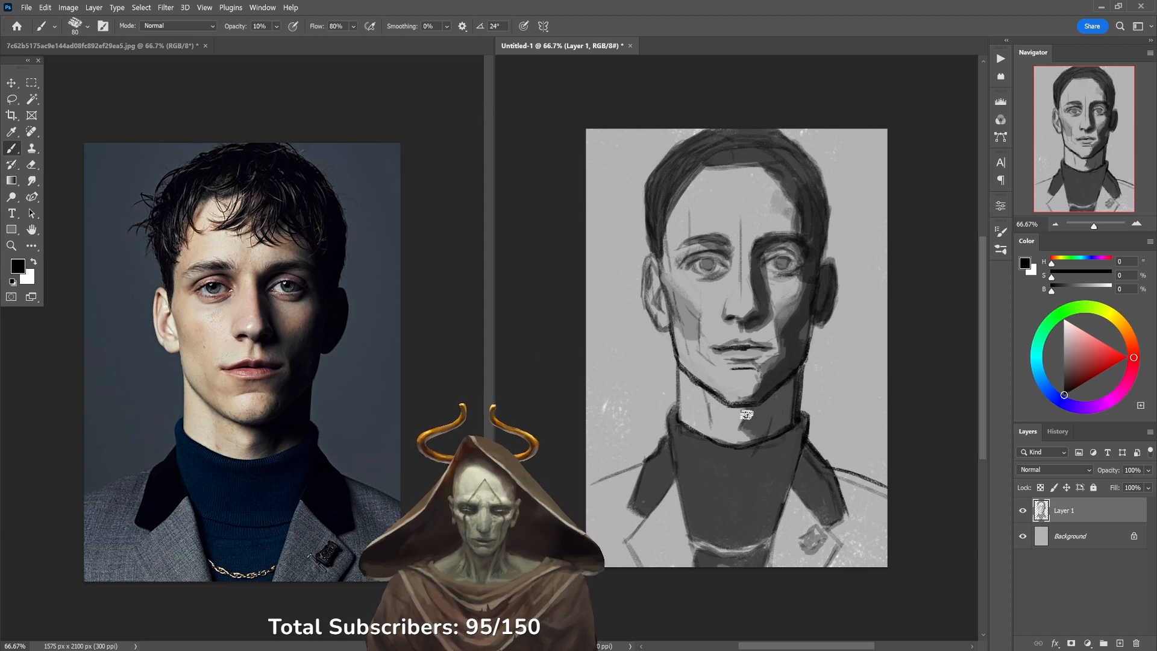
# Clean up the forehead and its hairline edge with sampled light greys at 70% opacity.
pyautogui.keyDown('alt'); pyautogui.click(731, 151); pyautogui.keyUp('alt')
pyautogui.keyDown('alt'); pyautogui.click(710, 176); pyautogui.keyUp('alt')
pyautogui.press('7')
pyautogui.moveTo(686, 209)
pyautogui.mouseDown()
pyautogui.moveTo(678, 199)
pyautogui.moveTo(694, 181)
pyautogui.moveTo(686, 203)
pyautogui.mouseUp()
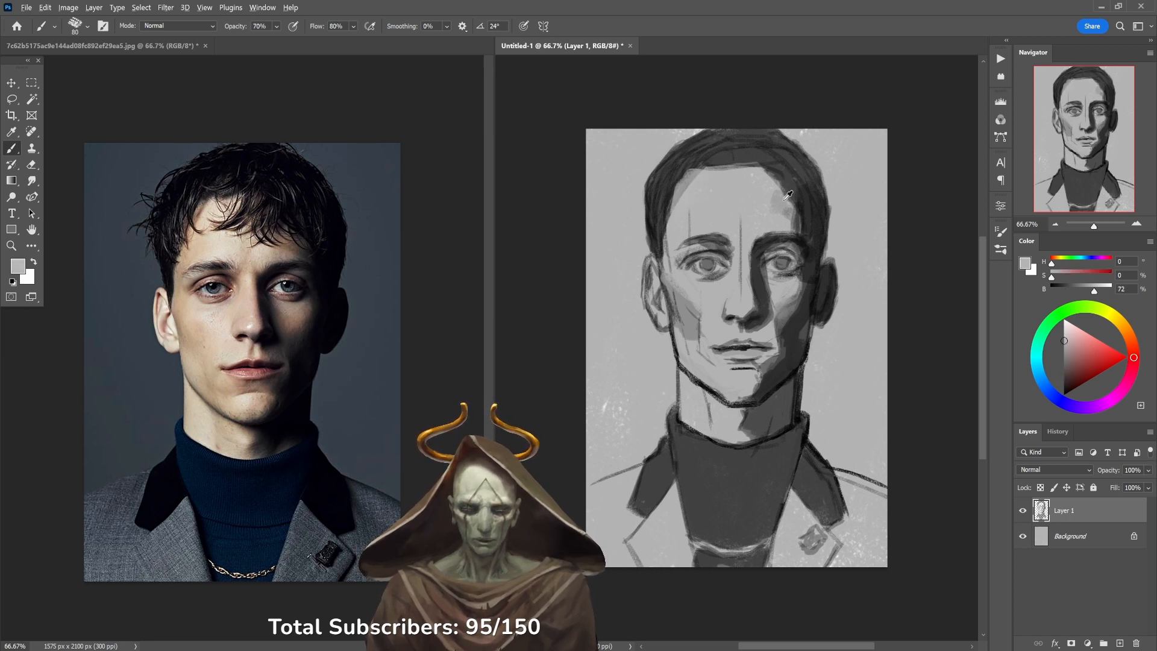
pyautogui.keyDown('alt'); pyautogui.click(761, 189); pyautogui.keyUp('alt')
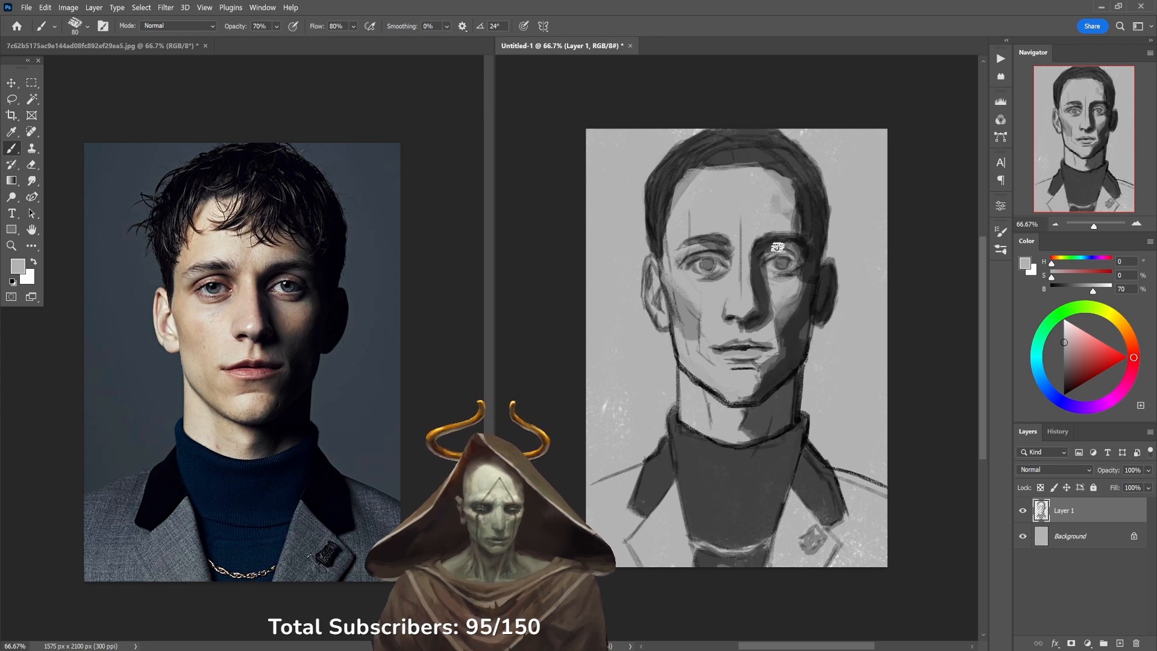
# Darken the shadowed brow with black at 50% opacity, and reduce the brush size to 60.
pyautogui.press('d')
pyautogui.press('5')
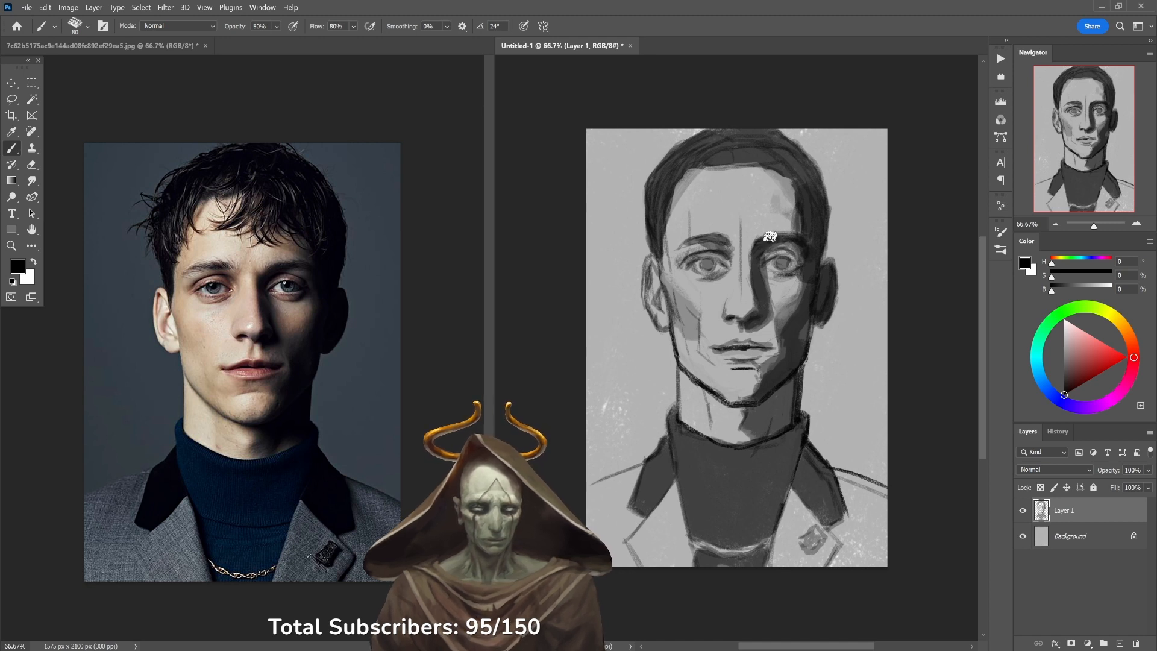
pyautogui.press('[')
pyautogui.press('[')
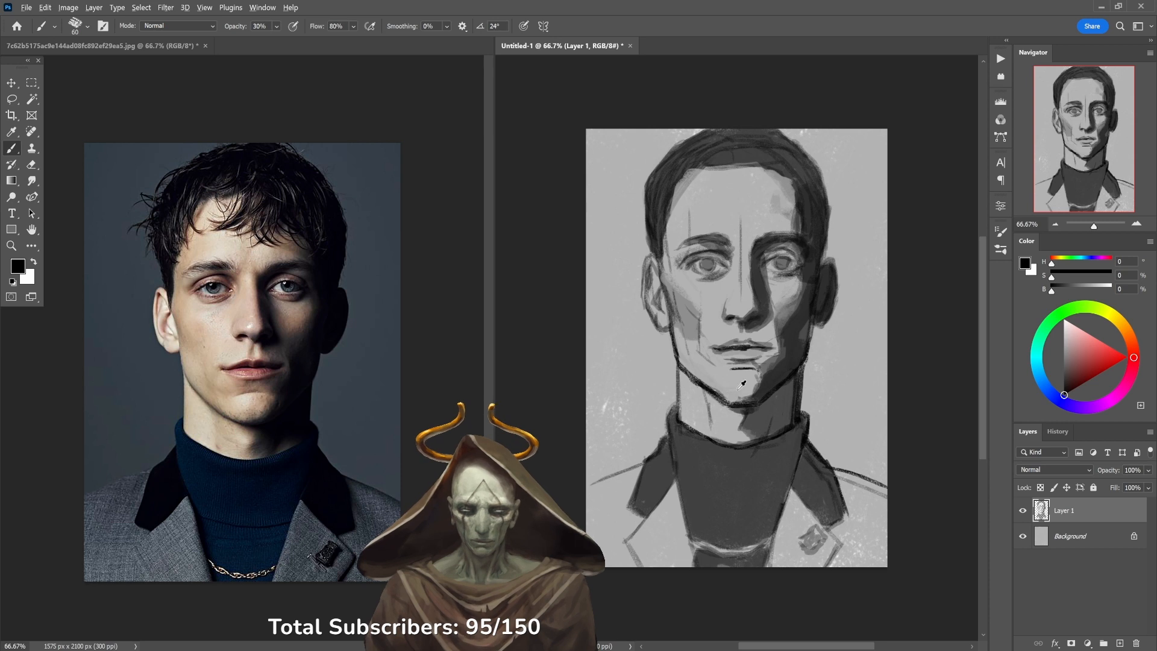
# Clean up the chin and its shadow edge with sampled light and mid greys at 90% opacity.
pyautogui.keyDown('alt'); pyautogui.click(739, 386); pyautogui.keyUp('alt')
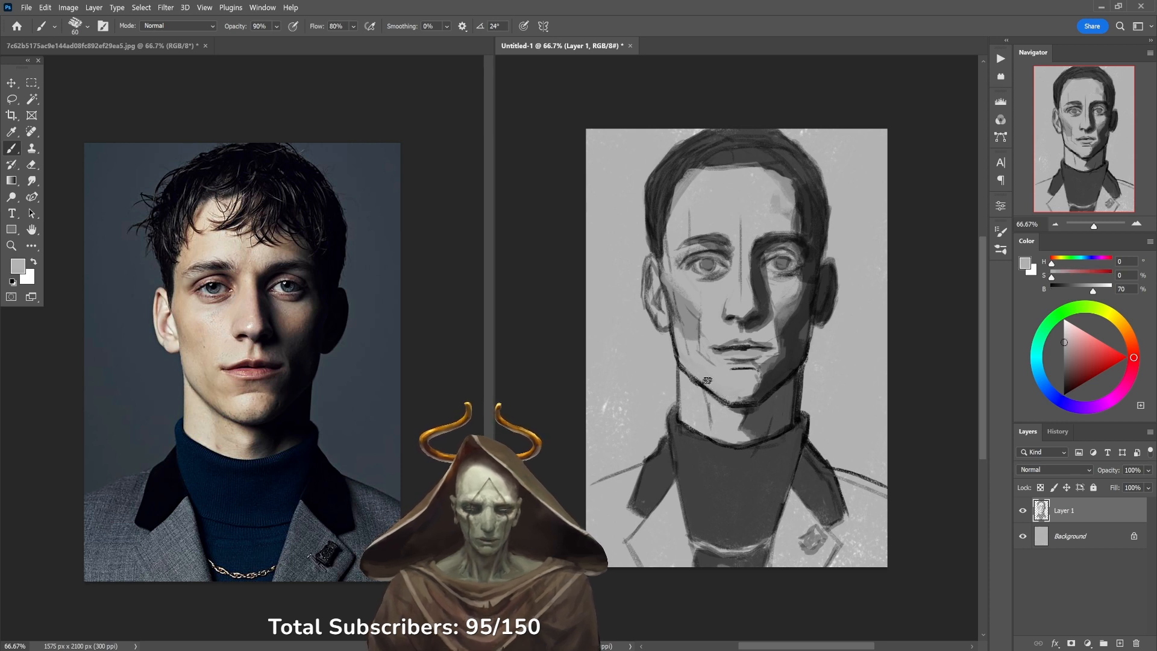
pyautogui.keyDown('alt'); pyautogui.click(754, 395); pyautogui.keyUp('alt')
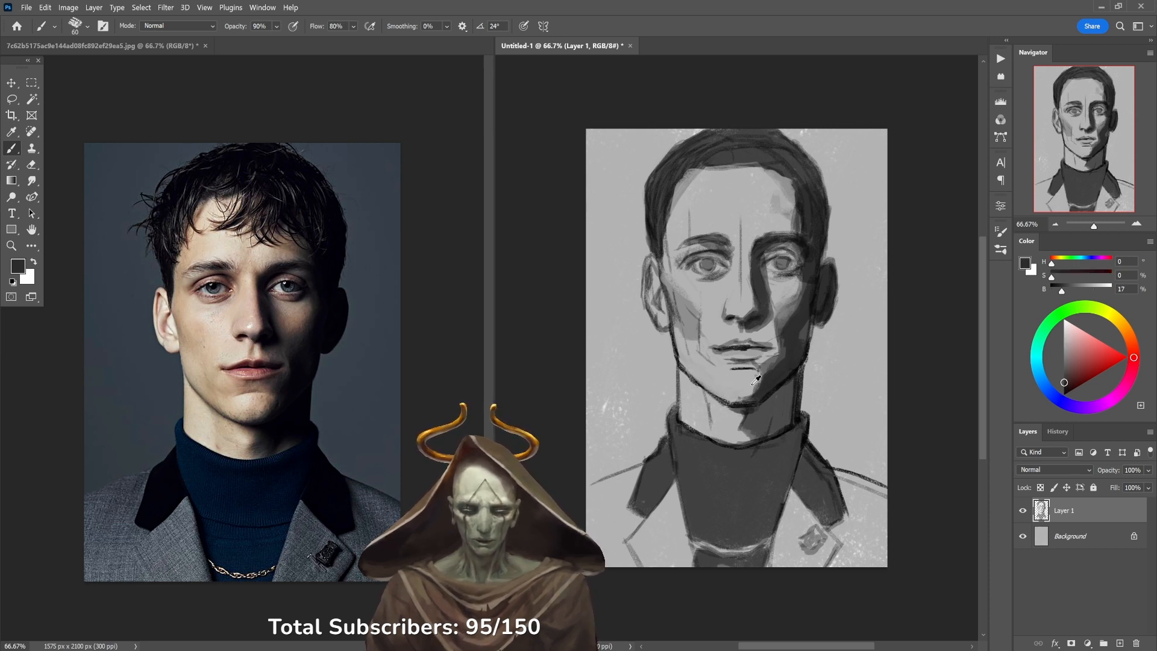
pyautogui.keyDown('alt'); pyautogui.click(739, 399); pyautogui.keyUp('alt')
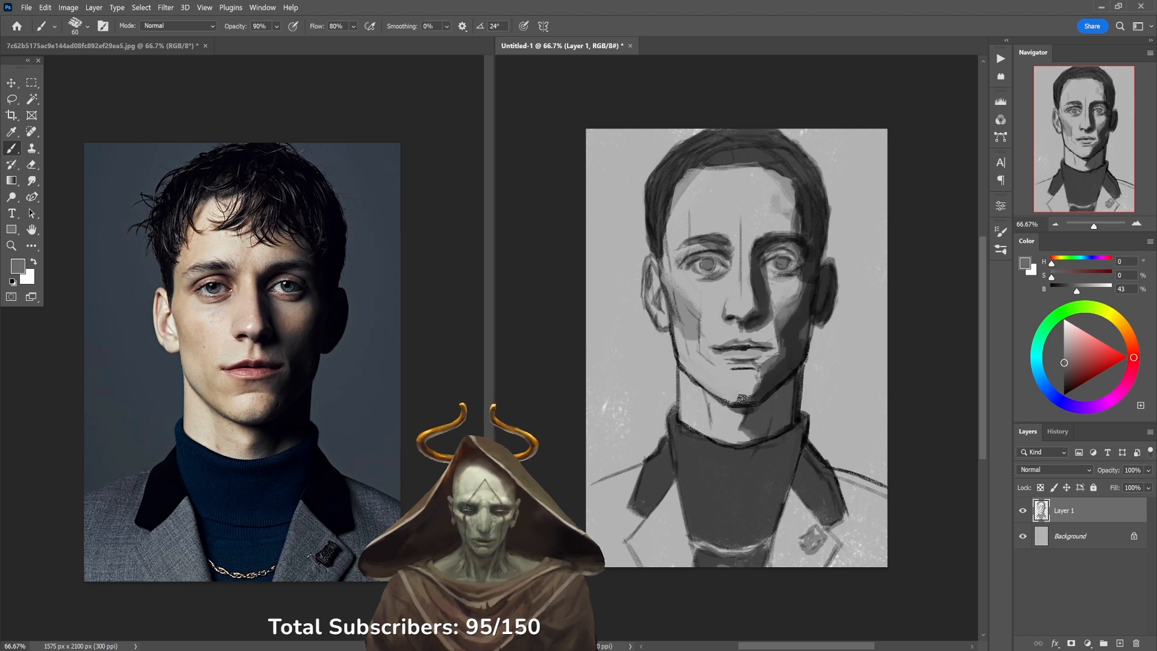
pyautogui.keyDown('alt'); pyautogui.click(753, 389); pyautogui.keyUp('alt')
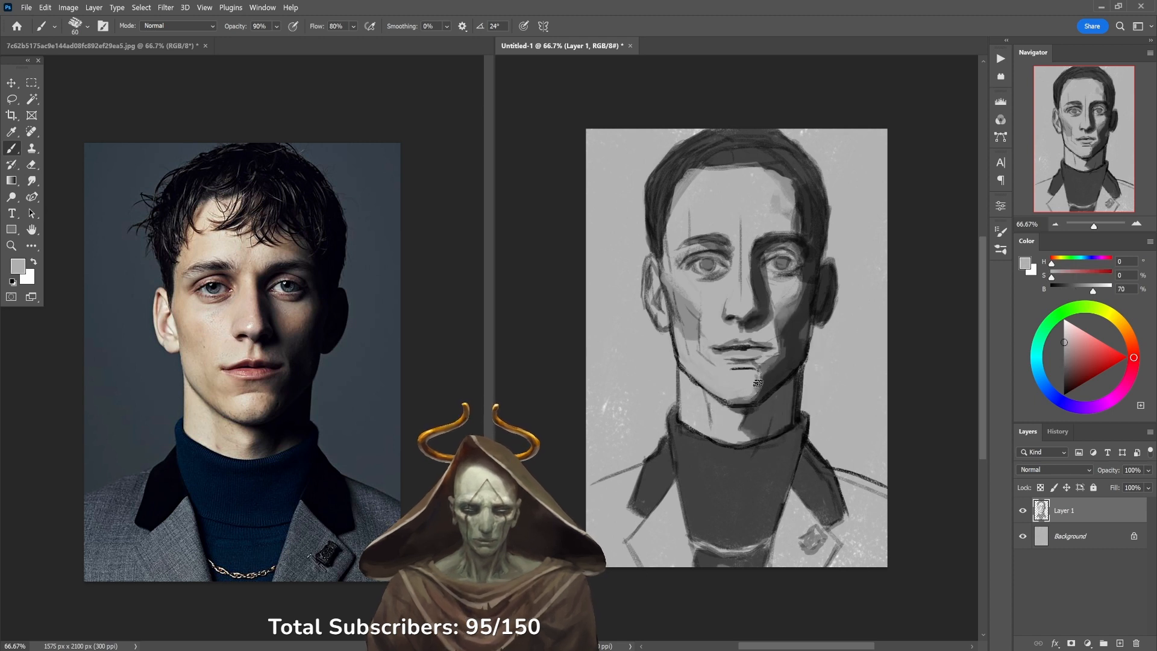
pyautogui.keyDown('alt'); pyautogui.click(770, 373); pyautogui.keyUp('alt')
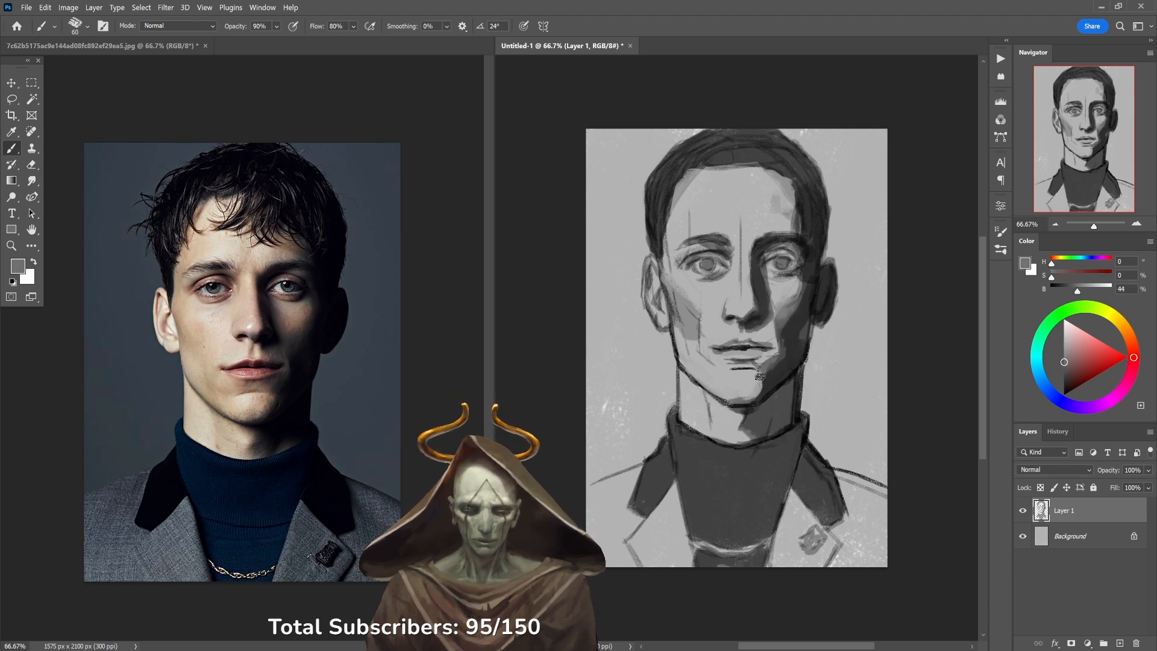
# Fill the shadowed jaw and neck with sampled dark grey at 90% opacity, and the shadowed ear at 80%.
pyautogui.keyDown('alt'); pyautogui.click(796, 349); pyautogui.keyUp('alt')
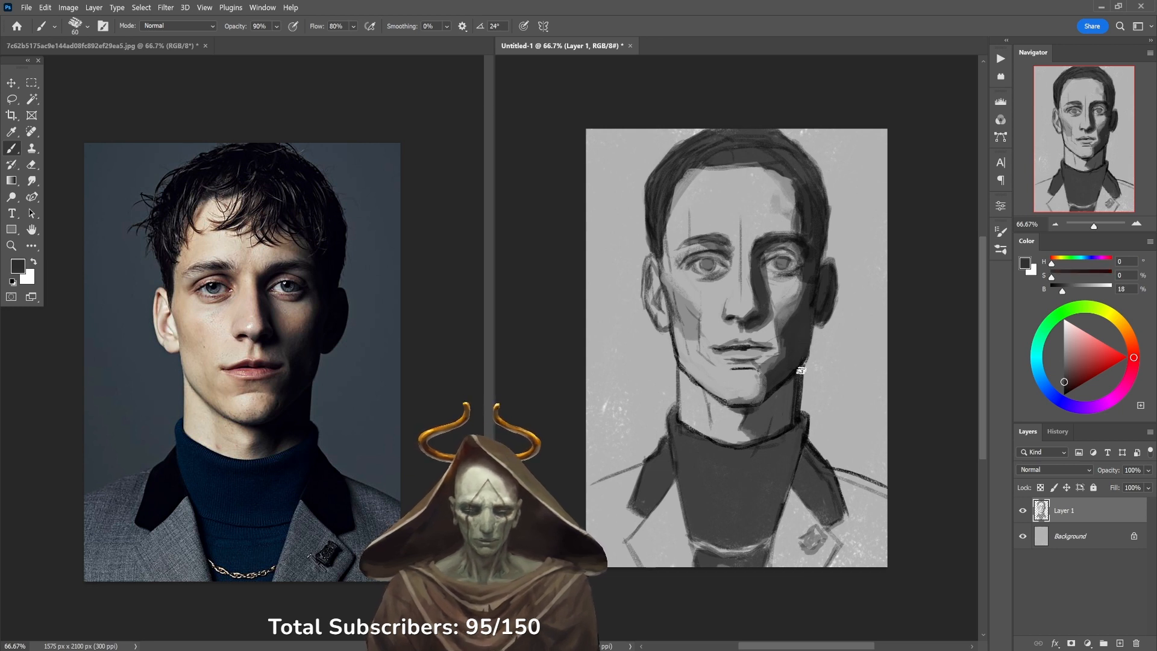
pyautogui.moveTo(795, 406)
pyautogui.mouseDown()
pyautogui.moveTo(788, 382)
pyautogui.moveTo(753, 423)
pyautogui.mouseUp()
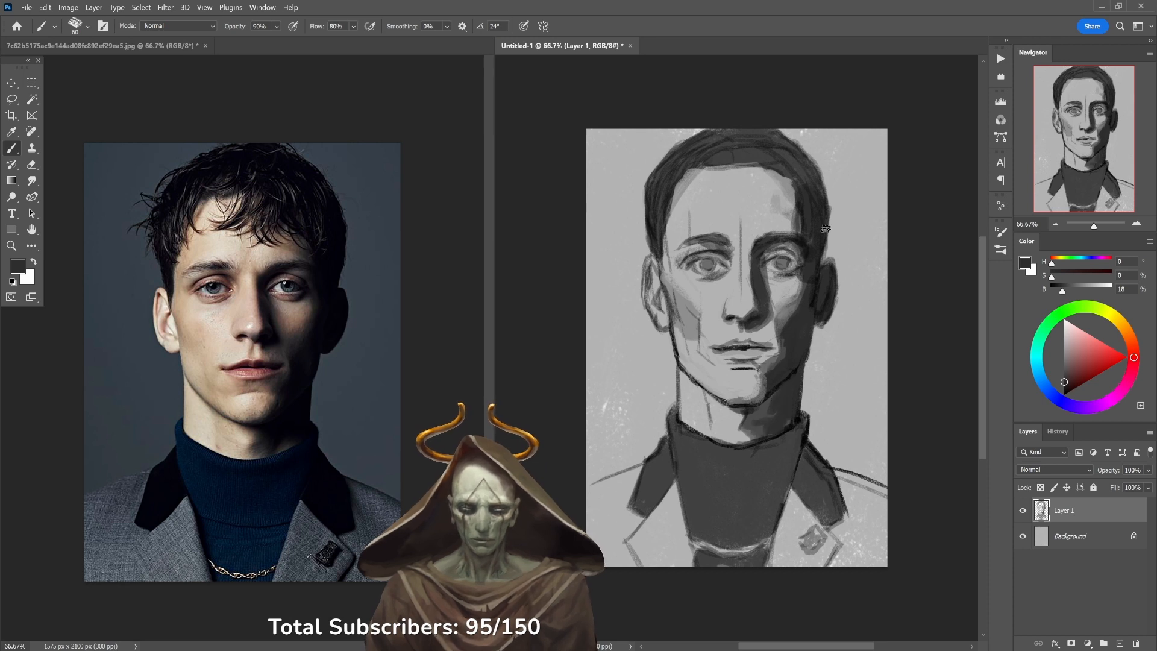
pyautogui.keyDown('alt'); pyautogui.click(826, 307); pyautogui.keyUp('alt')
pyautogui.keyDown('alt'); pyautogui.click(829, 300); pyautogui.keyUp('alt')
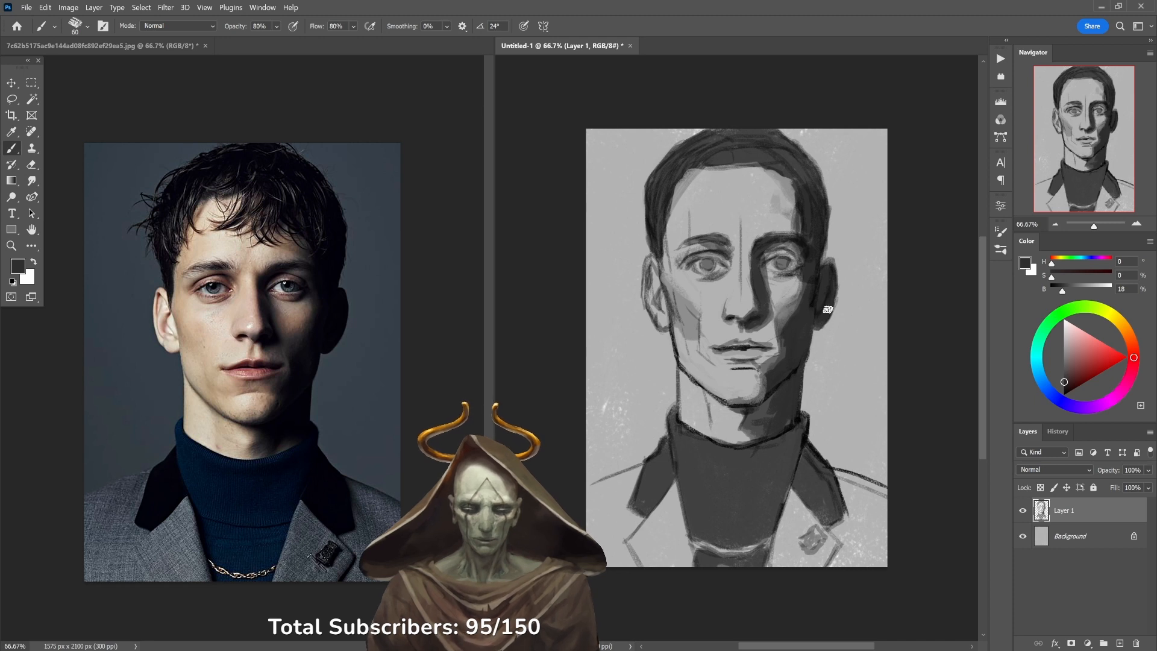
pyautogui.moveTo(833, 275); pyautogui.dragTo(831, 306)
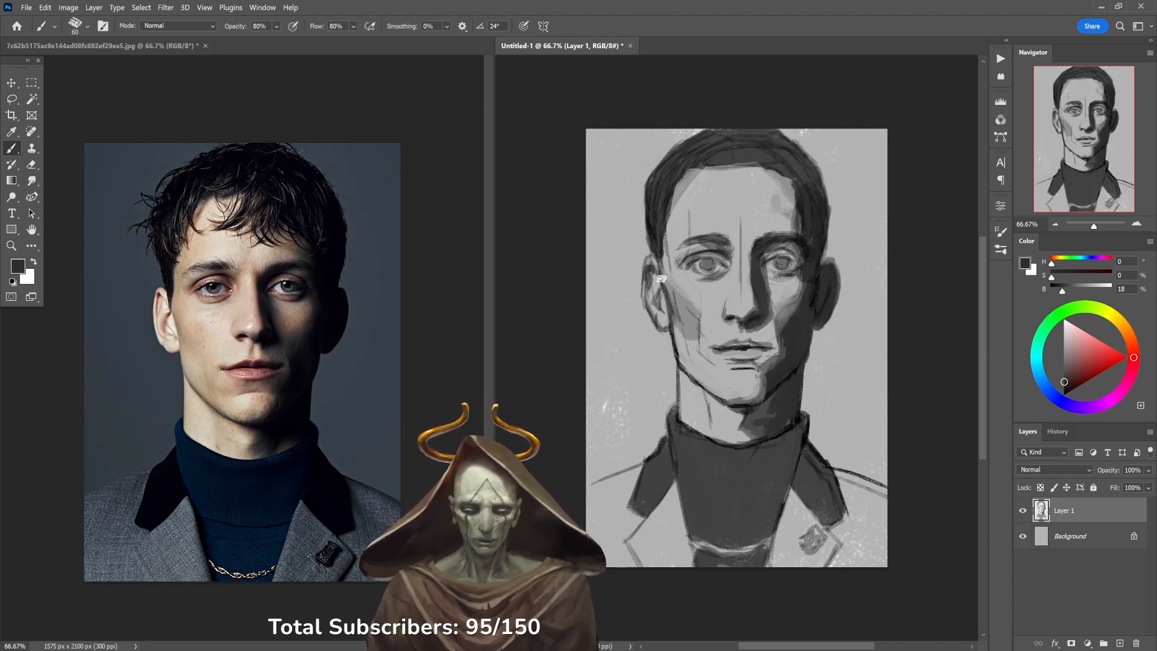
# Mark the turtleneck's fold with black at 30% opacity, and darken both jacket lapels at 40%.
pyautogui.press('5')
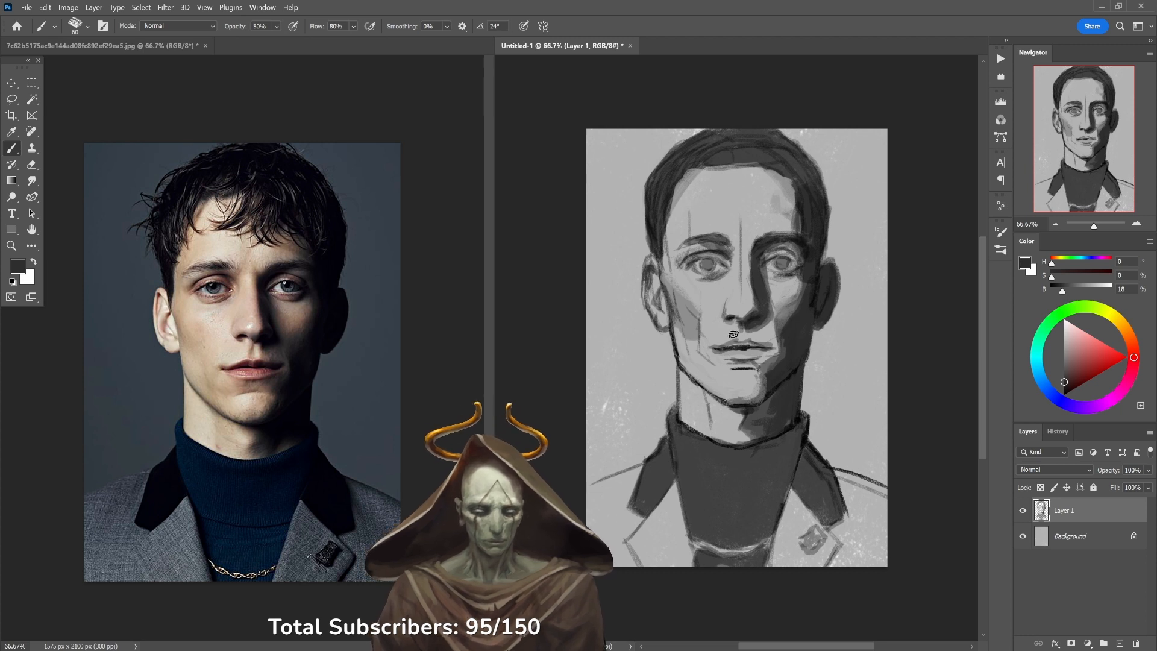
pyautogui.press('d')
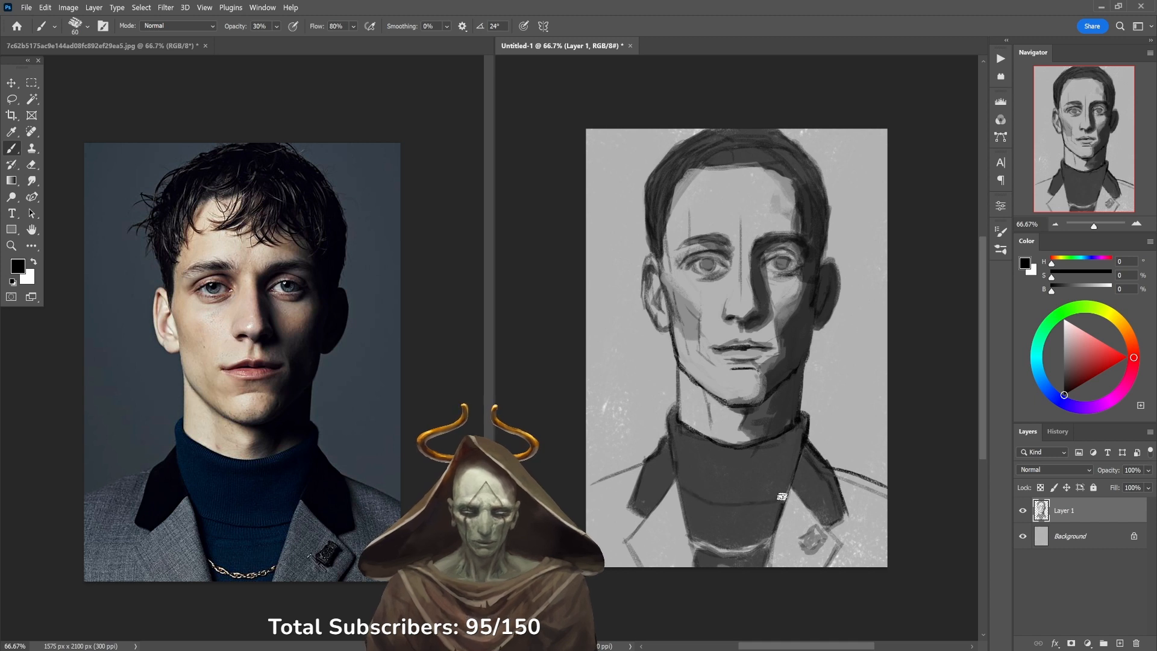
pyautogui.moveTo(662, 490)
pyautogui.mouseDown()
pyautogui.moveTo(640, 507)
pyautogui.moveTo(643, 467)
pyautogui.moveTo(644, 497)
pyautogui.moveTo(666, 443)
pyautogui.moveTo(663, 473)
pyautogui.mouseUp()
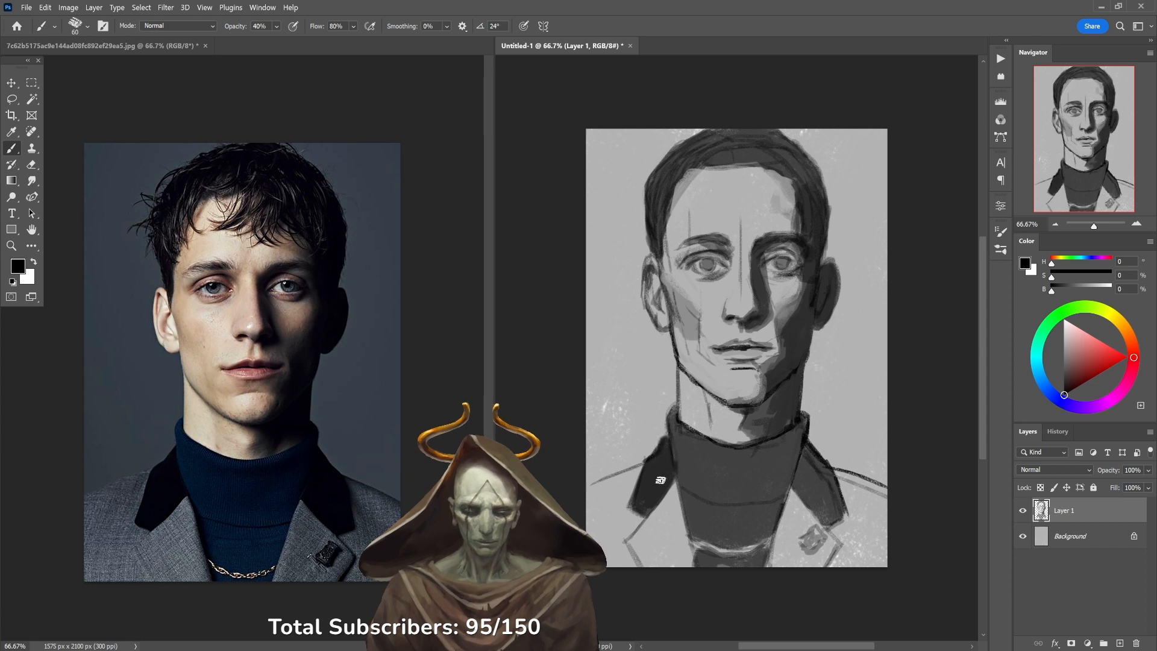
pyautogui.moveTo(810, 457)
pyautogui.mouseDown()
pyautogui.moveTo(801, 501)
pyautogui.moveTo(826, 477)
pyautogui.moveTo(834, 510)
pyautogui.moveTo(822, 514)
pyautogui.moveTo(831, 521)
pyautogui.moveTo(842, 507)
pyautogui.moveTo(827, 522)
pyautogui.moveTo(859, 447)
pyautogui.moveTo(857, 466)
pyautogui.moveTo(830, 438)
pyautogui.moveTo(824, 519)
pyautogui.moveTo(801, 484)
pyautogui.moveTo(823, 524)
pyautogui.moveTo(845, 514)
pyautogui.moveTo(831, 481)
pyautogui.moveTo(829, 504)
pyautogui.moveTo(801, 474)
pyautogui.moveTo(811, 449)
pyautogui.moveTo(811, 493)
pyautogui.mouseUp()
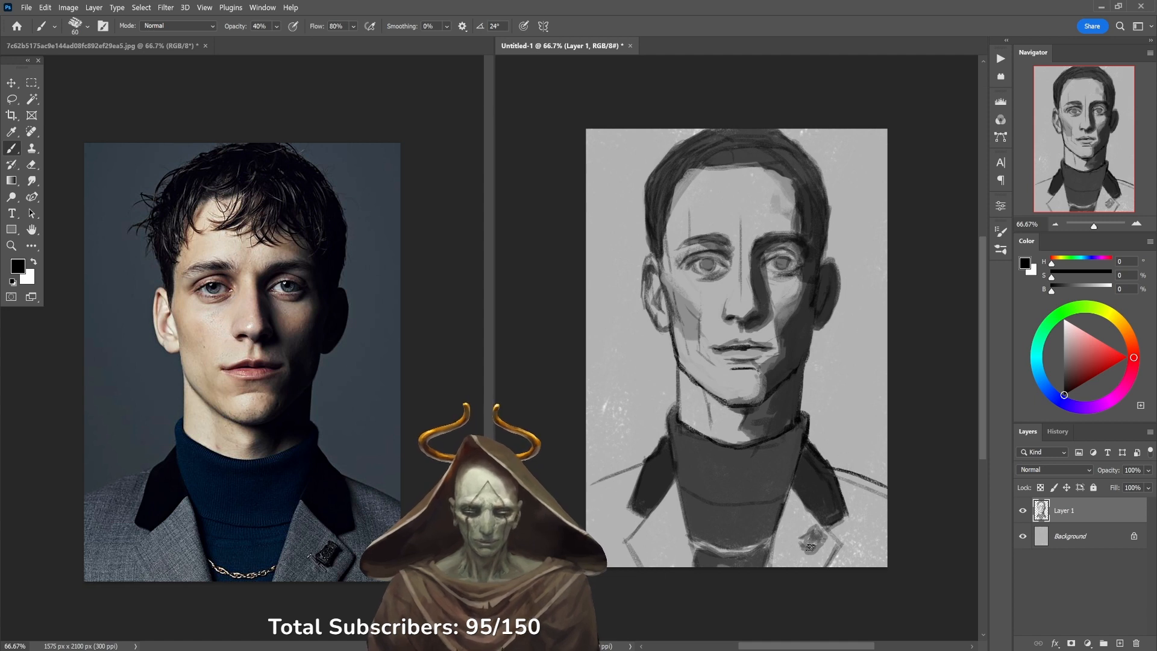
# Shade both sides of the jacket with black at 20% opacity and a brush size of 100.
pyautogui.press(']')
pyautogui.press(']')
pyautogui.press(']')
pyautogui.press(']')
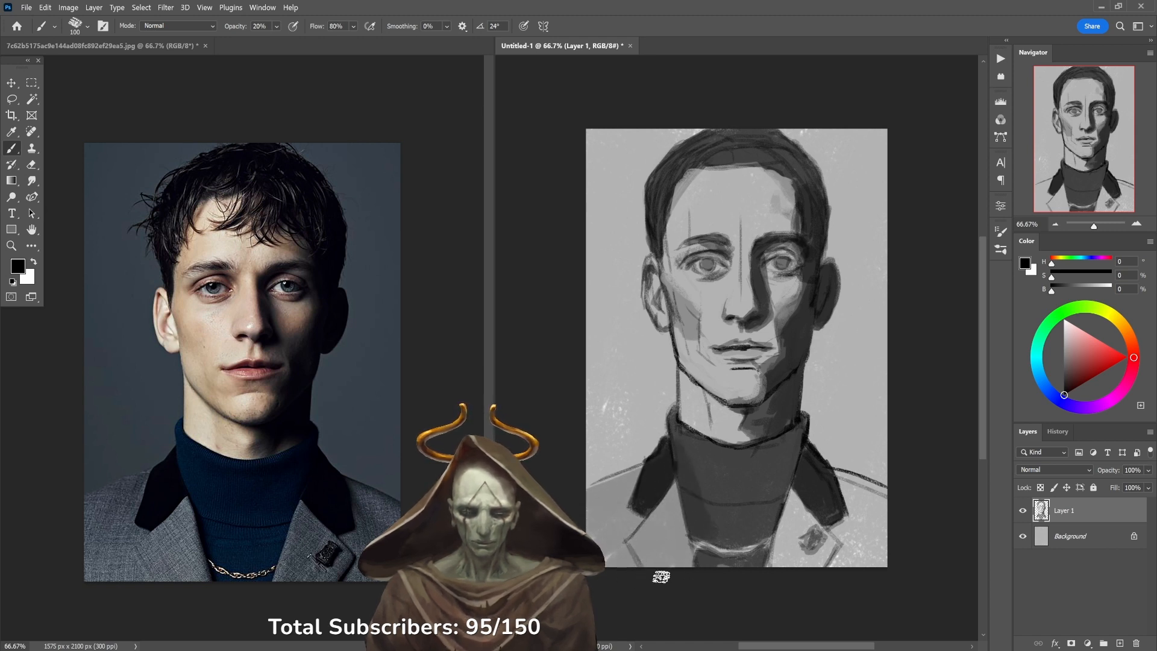
pyautogui.moveTo(649, 469); pyautogui.dragTo(613, 485)
pyautogui.moveTo(832, 470)
pyautogui.mouseDown()
pyautogui.moveTo(855, 497)
pyautogui.moveTo(842, 476)
pyautogui.moveTo(870, 494)
pyautogui.moveTo(855, 482)
pyautogui.moveTo(835, 491)
pyautogui.moveTo(775, 562)
pyautogui.moveTo(805, 488)
pyautogui.moveTo(805, 542)
pyautogui.moveTo(844, 543)
pyautogui.moveTo(880, 567)
pyautogui.moveTo(895, 517)
pyautogui.moveTo(828, 501)
pyautogui.mouseUp()
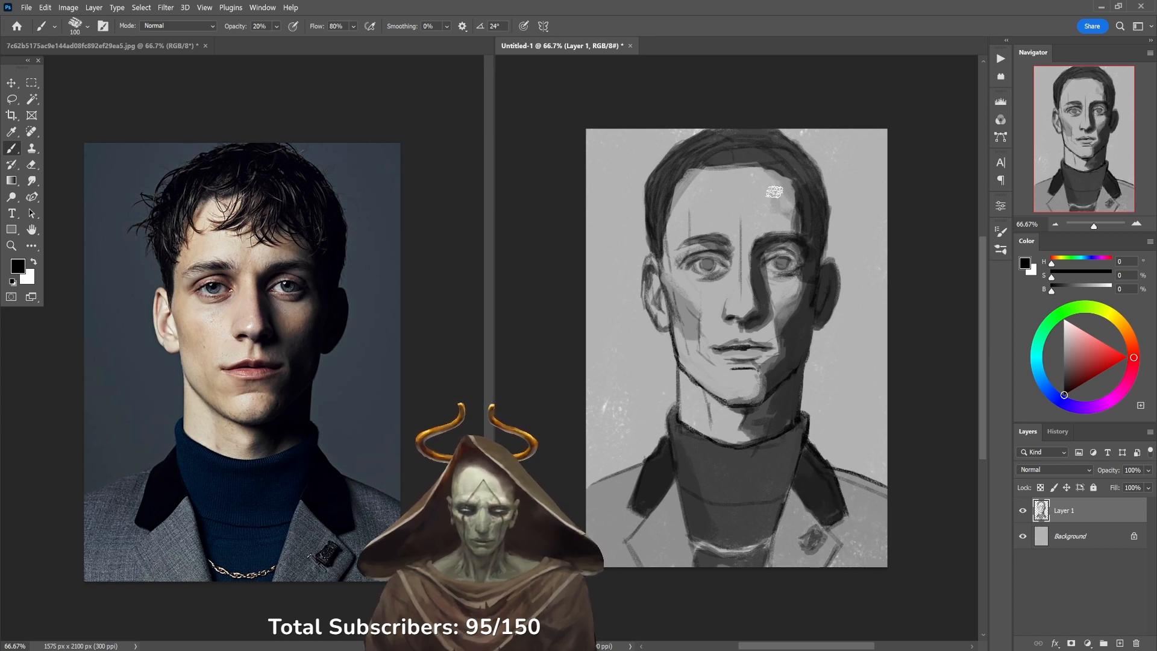
# Paint out the construction lines on the forehead with sampled light grey at 90% opacity, and shade between the brows with black at 20%.
pyautogui.keyDown('alt'); pyautogui.click(699, 209); pyautogui.keyUp('alt')
pyautogui.moveTo(689, 211)
pyautogui.mouseDown()
pyautogui.moveTo(703, 202)
pyautogui.moveTo(688, 219)
pyautogui.mouseUp()
pyautogui.press('9')
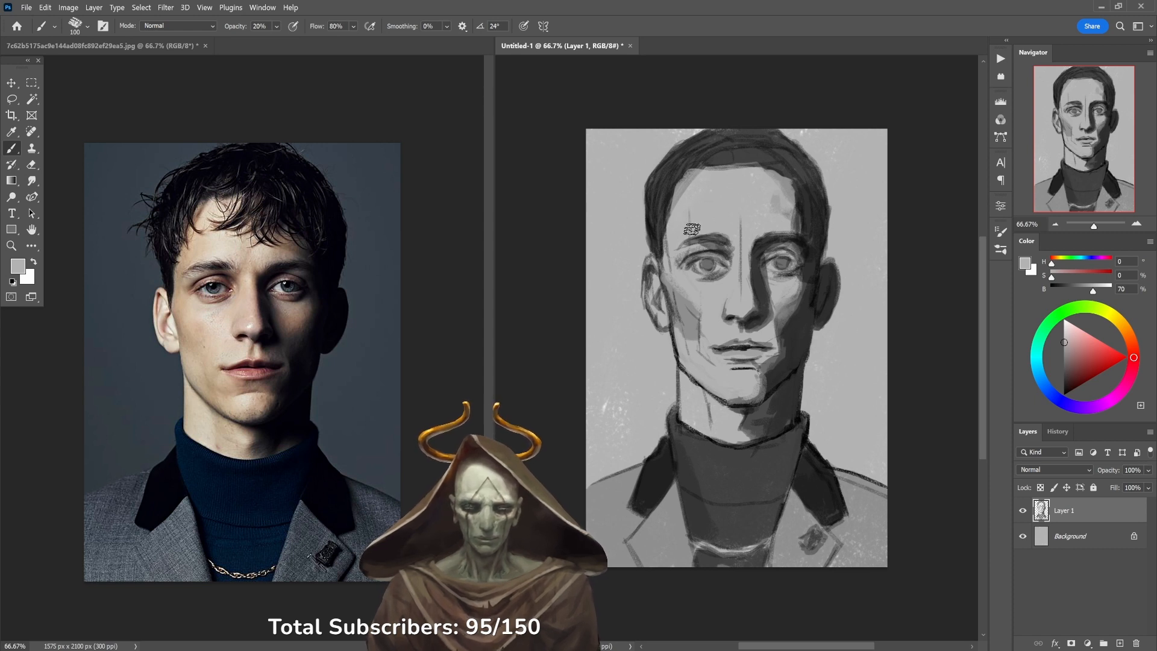
pyautogui.press('d')
pyautogui.press('2')
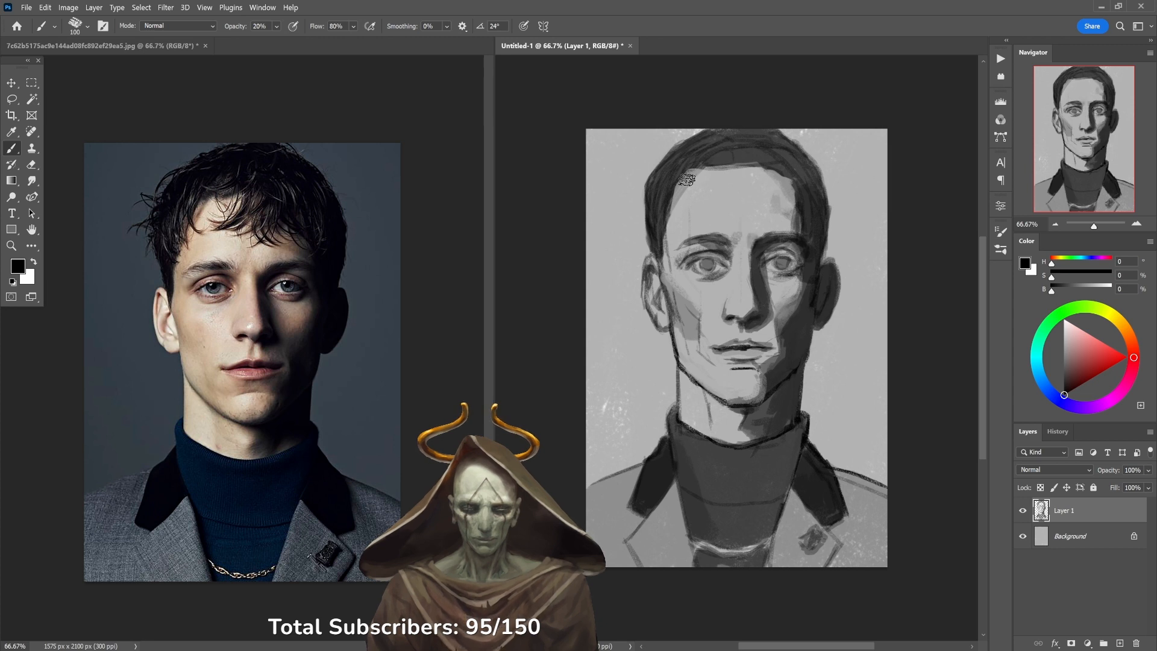
pyautogui.keyDown('alt'); pyautogui.click(670, 236); pyautogui.keyUp('alt')
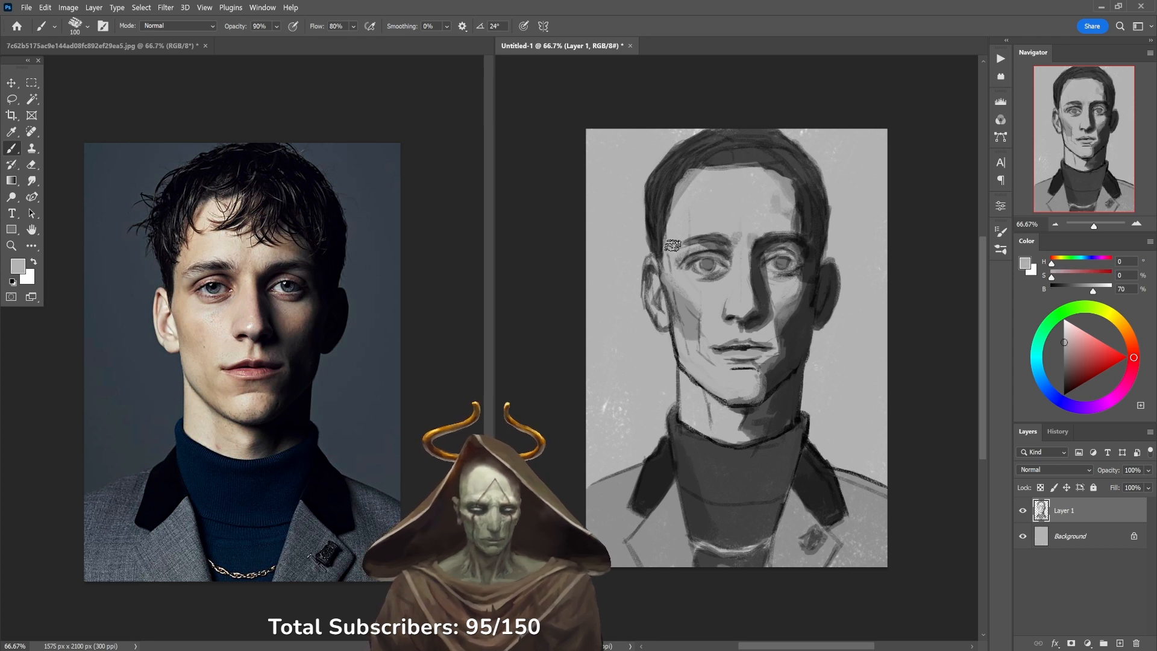
pyautogui.press('9')
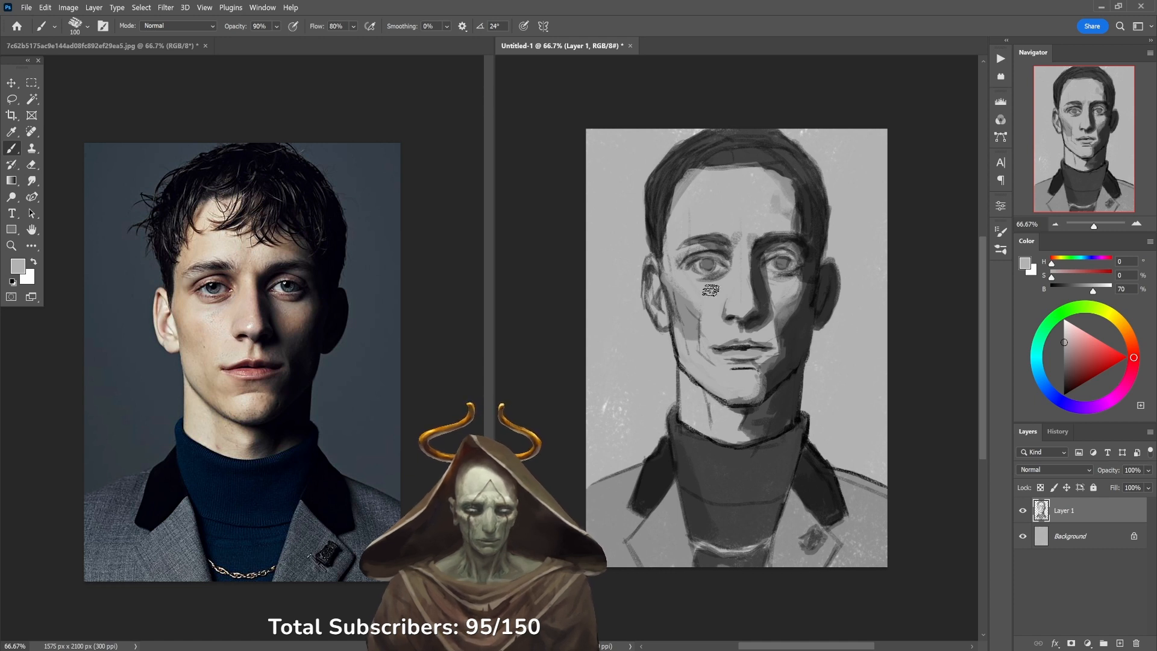
# Refine the lit cheek and jaw edge with sampled greys at 90% and 60% opacity and a brush size of 50.
pyautogui.press('[')
pyautogui.press('[')
pyautogui.press('[')
pyautogui.press('[')
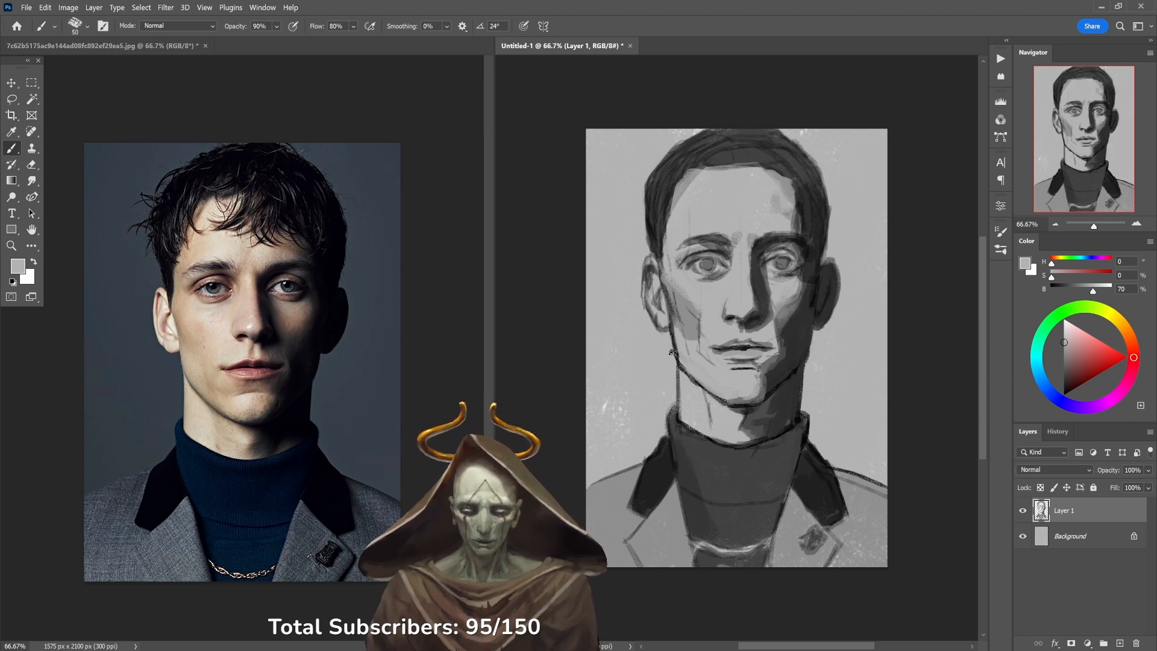
pyautogui.keyDown('alt'); pyautogui.click(694, 327); pyautogui.keyUp('alt')
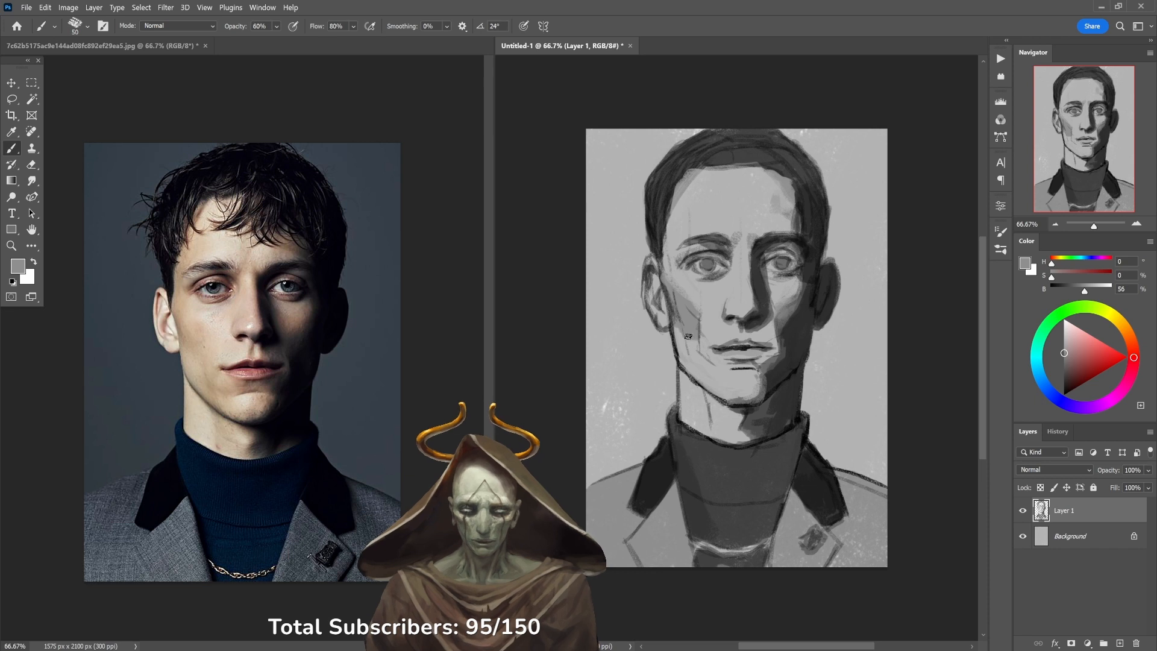
# Deepen the shadows around the mouth and on the shadowed cheek with sampled dark greys at 20% to 30% opacity.
pyautogui.keyDown('alt'); pyautogui.click(781, 323); pyautogui.keyUp('alt')
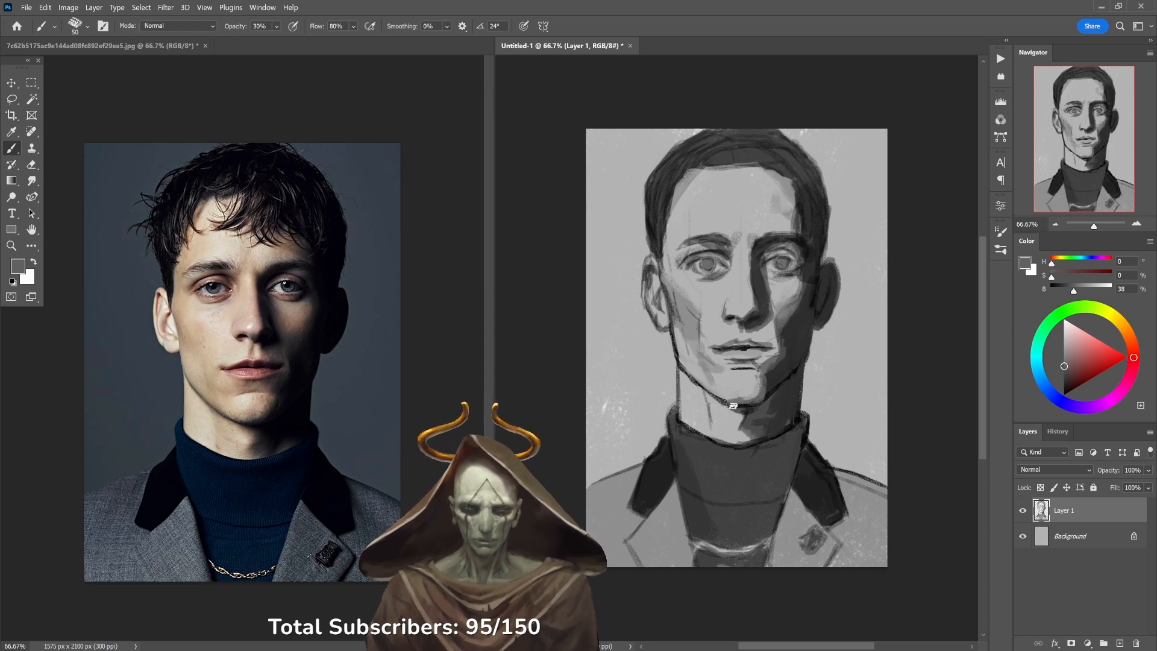
pyautogui.press('7')
pyautogui.keyDown('alt'); pyautogui.click(789, 366); pyautogui.keyUp('alt')
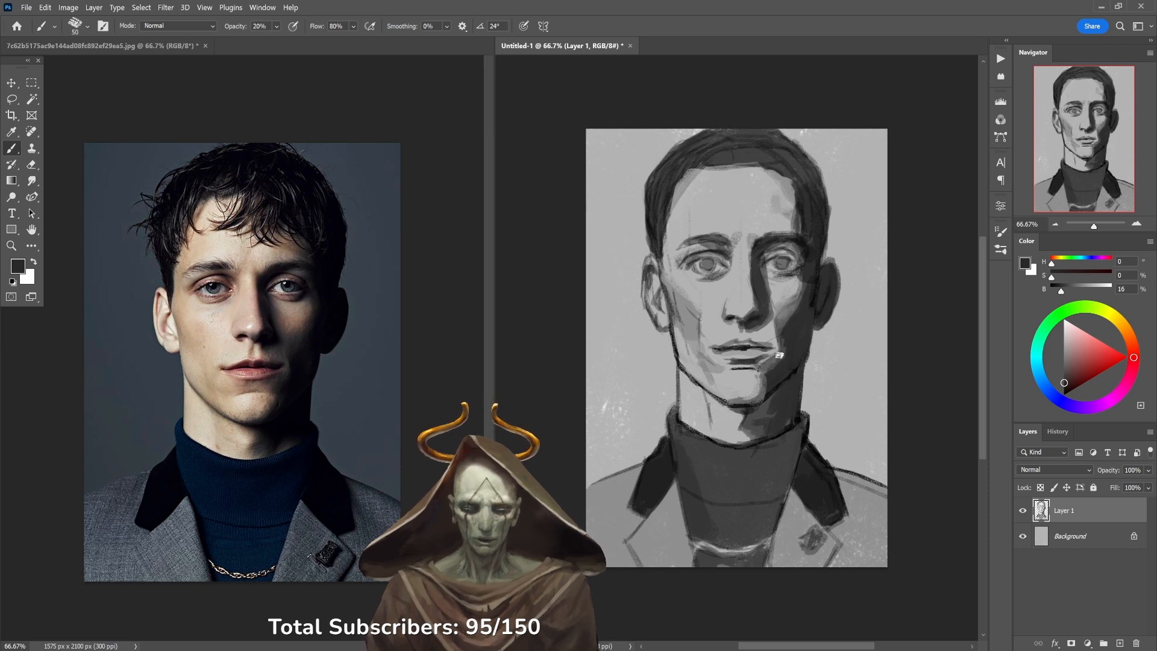
pyautogui.moveTo(758, 333)
pyautogui.mouseDown()
pyautogui.moveTo(775, 342)
pyautogui.moveTo(769, 324)
pyautogui.moveTo(790, 321)
pyautogui.mouseUp()
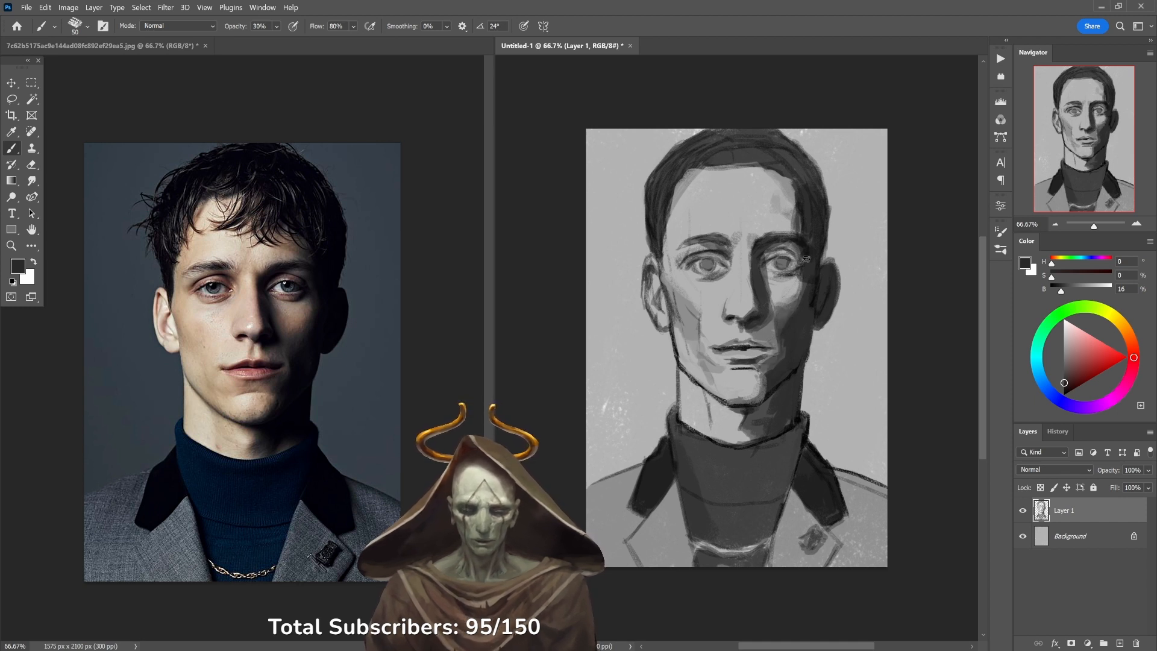
# Shade the brow and inner corner of the lit eye with sampled greys at 20% opacity and black at 80%.
pyautogui.keyDown('alt'); pyautogui.click(769, 279); pyautogui.keyUp('alt')
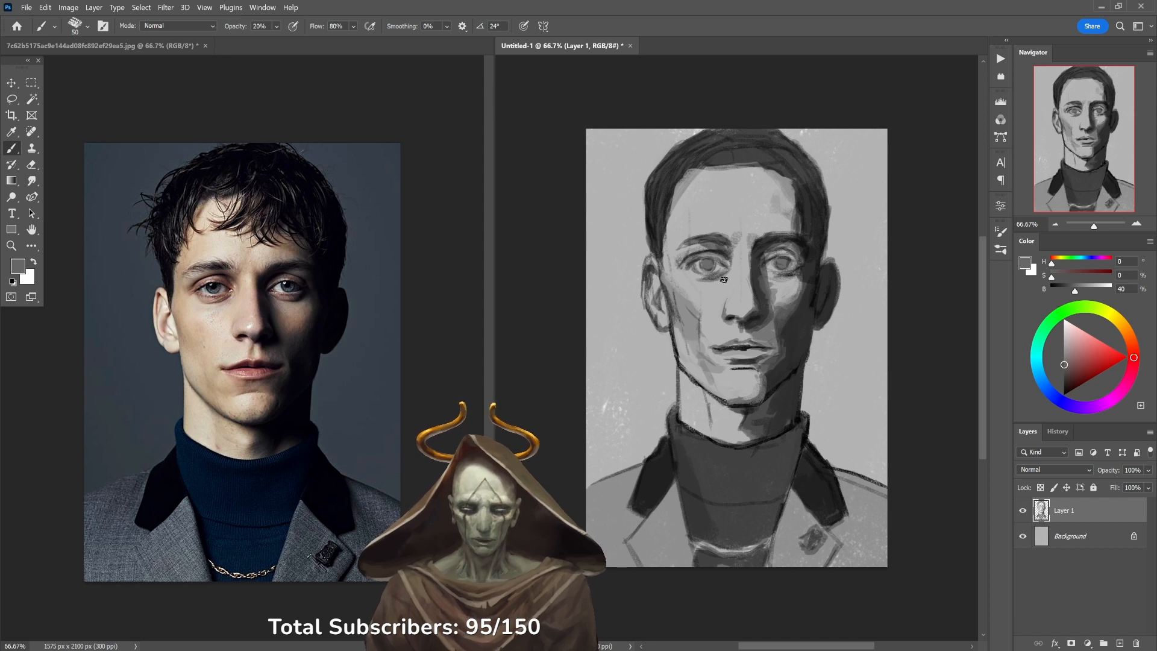
pyautogui.keyDown('alt'); pyautogui.click(733, 253); pyautogui.keyUp('alt')
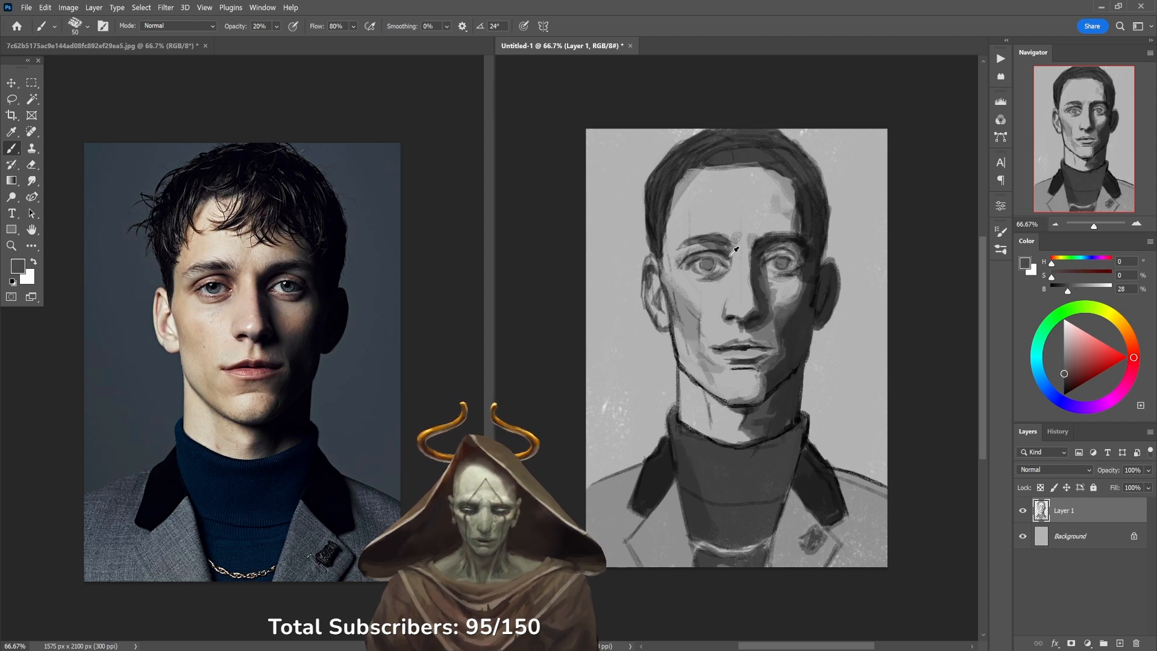
pyautogui.press('d')
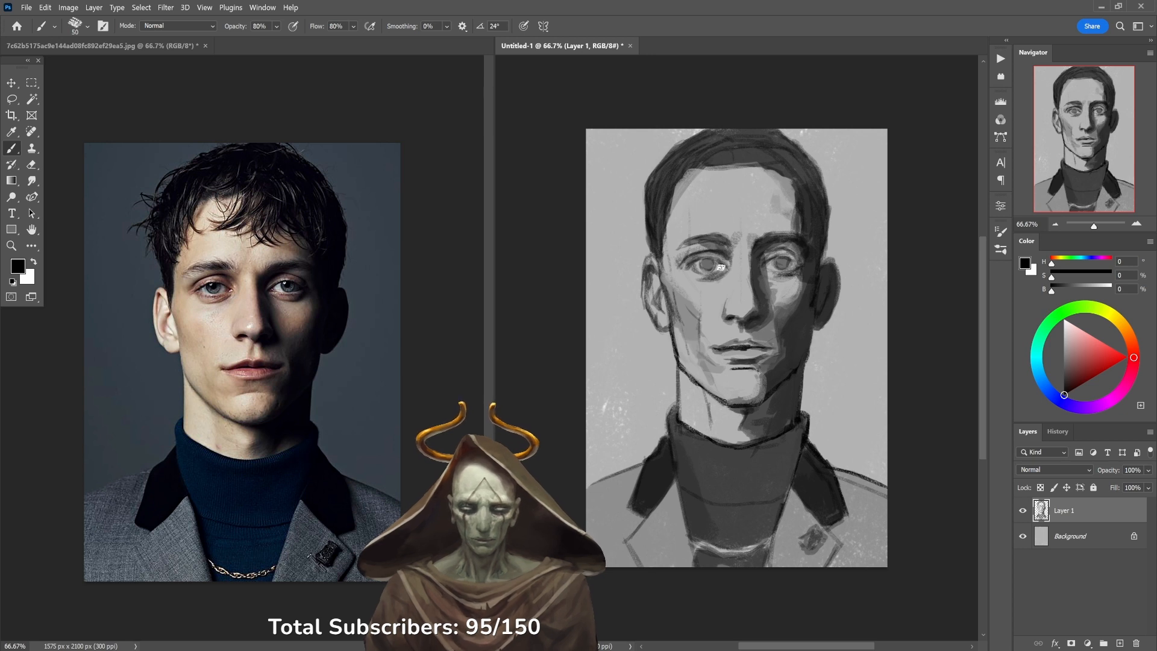
pyautogui.keyDown('alt'); pyautogui.click(729, 266); pyautogui.keyUp('alt')
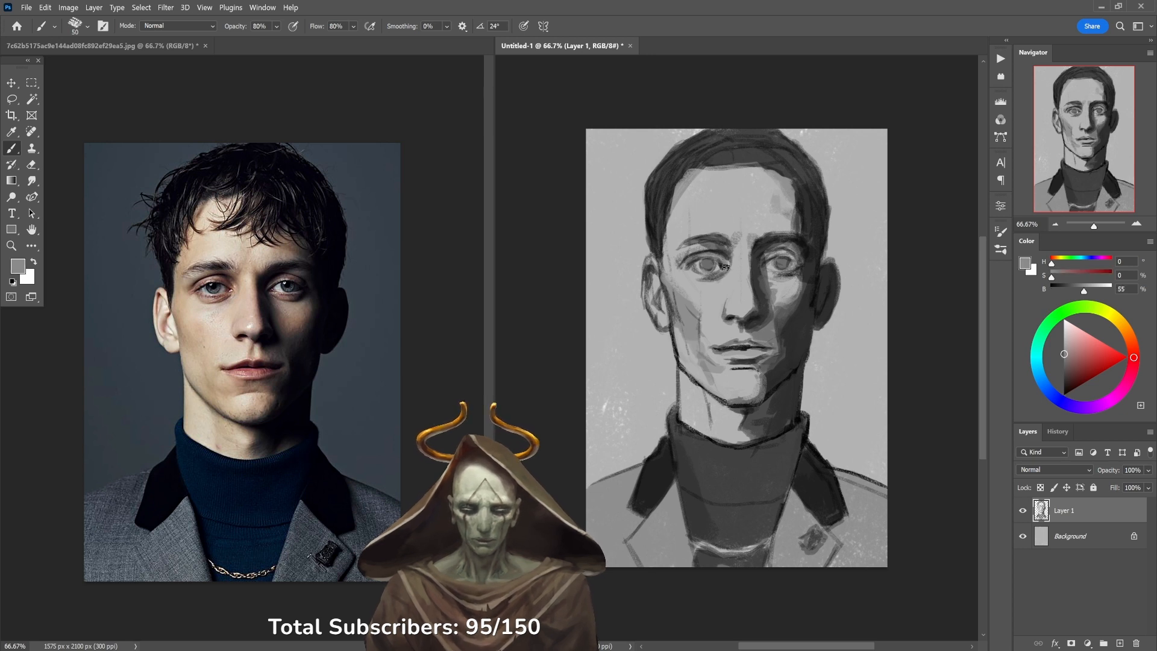
pyautogui.press('d')
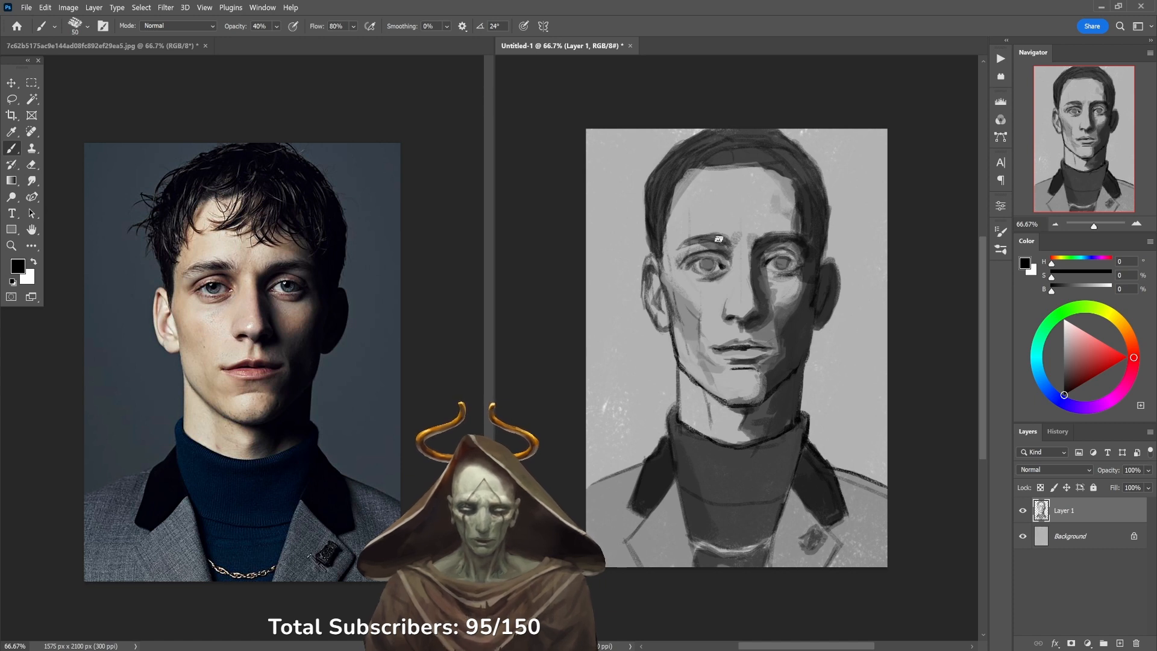
# Define the irises and eyelids of both eyes with sampled greys at 90% opacity and black at 60%.
pyautogui.keyDown('alt'); pyautogui.click(700, 276); pyautogui.keyUp('alt')
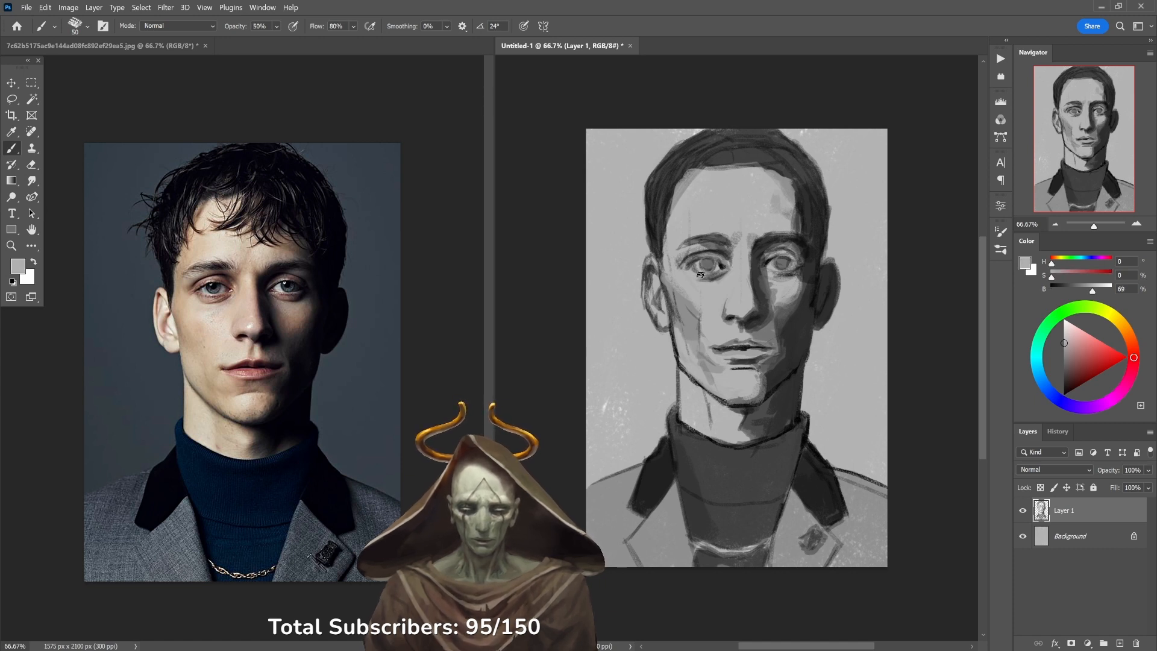
pyautogui.press('9')
pyautogui.keyDown('alt'); pyautogui.click(718, 271); pyautogui.keyUp('alt')
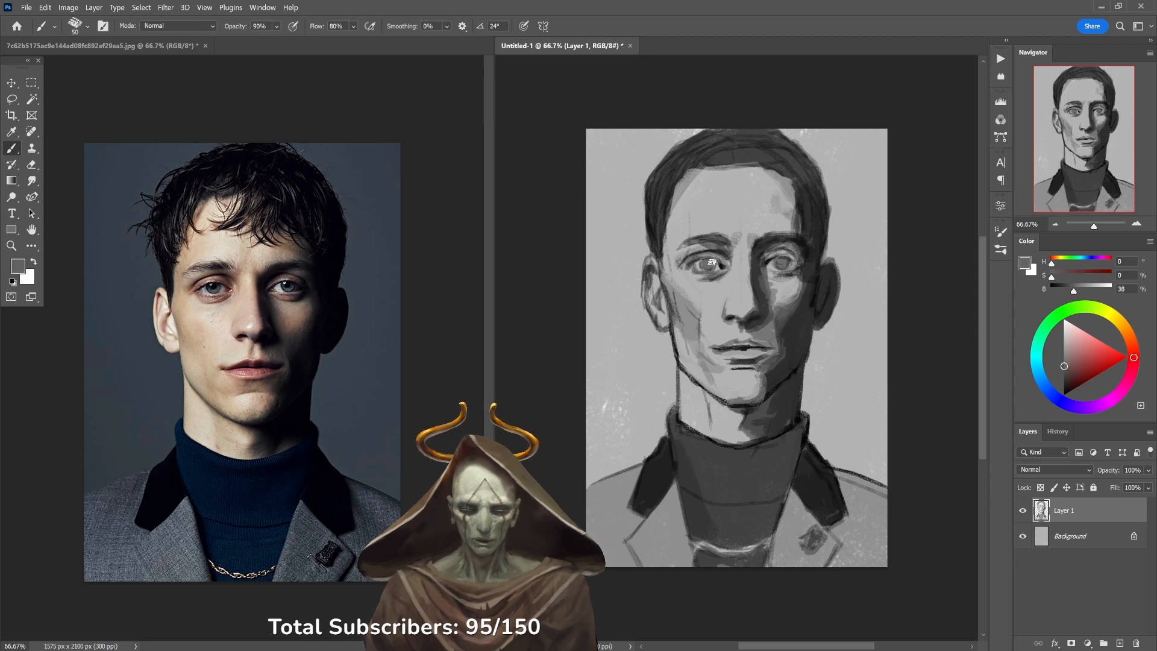
pyautogui.press('d')
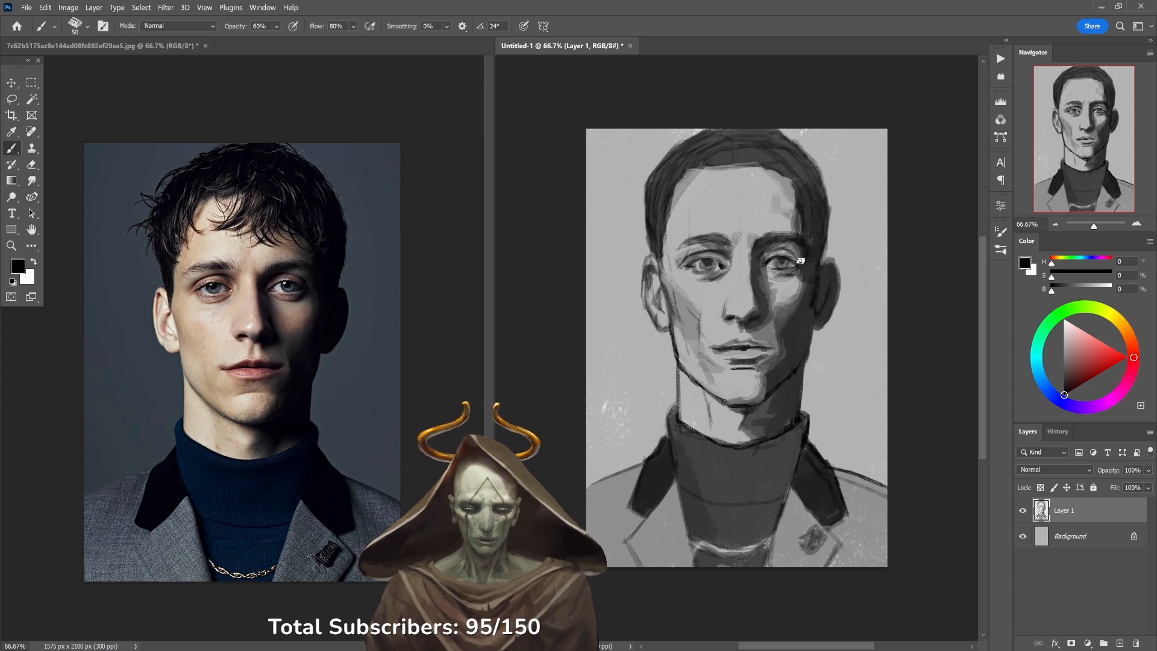
pyautogui.press('4')
# Deepen the neck shadow under the jaw with sampled dark grey at 80% opacity, and darken the turtleneck collar with black at 40%.
pyautogui.keyDown('alt'); pyautogui.click(794, 223); pyautogui.keyUp('alt')
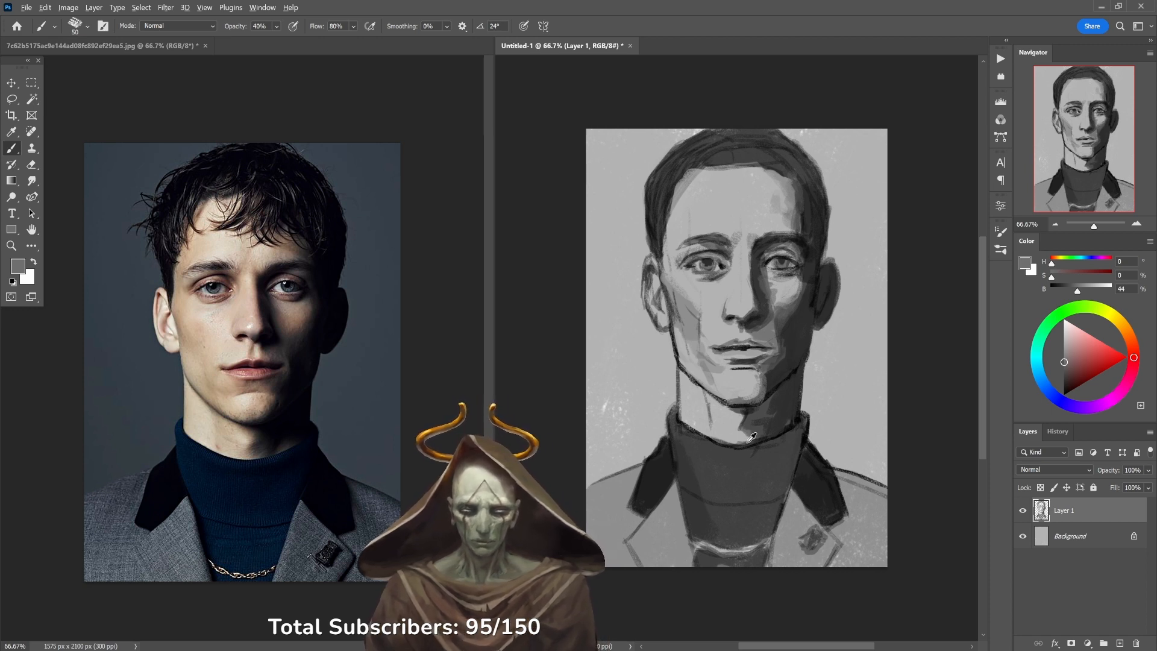
pyautogui.keyDown('alt'); pyautogui.click(752, 406); pyautogui.keyUp('alt')
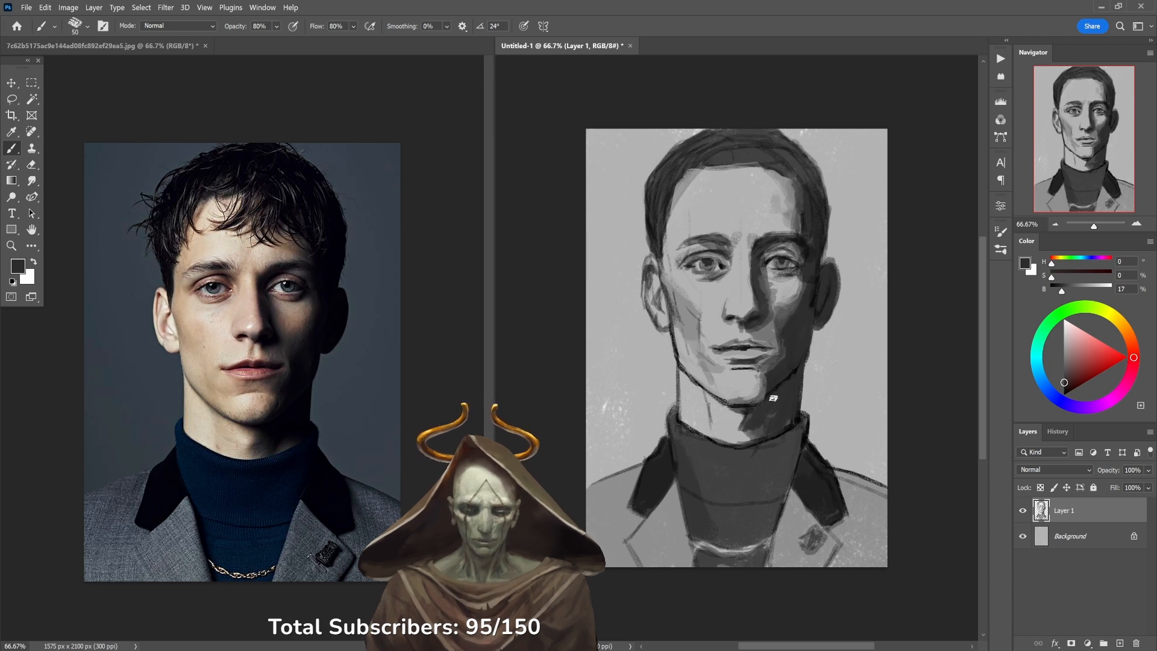
pyautogui.press('d')
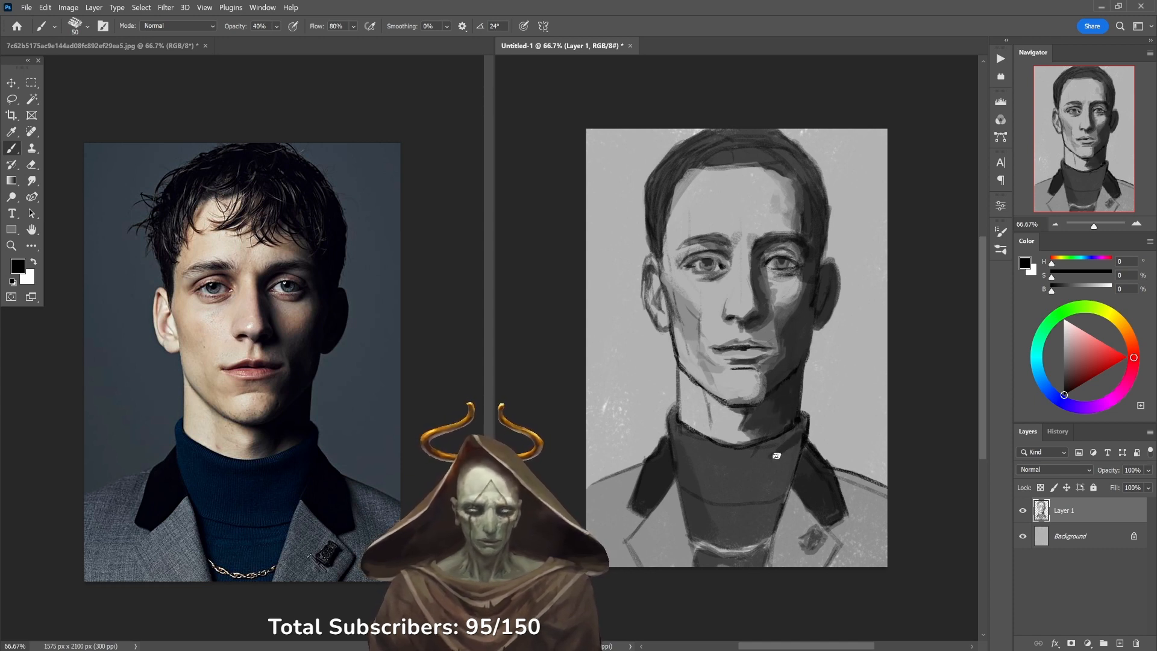
pyautogui.moveTo(790, 481); pyautogui.dragTo(777, 467)
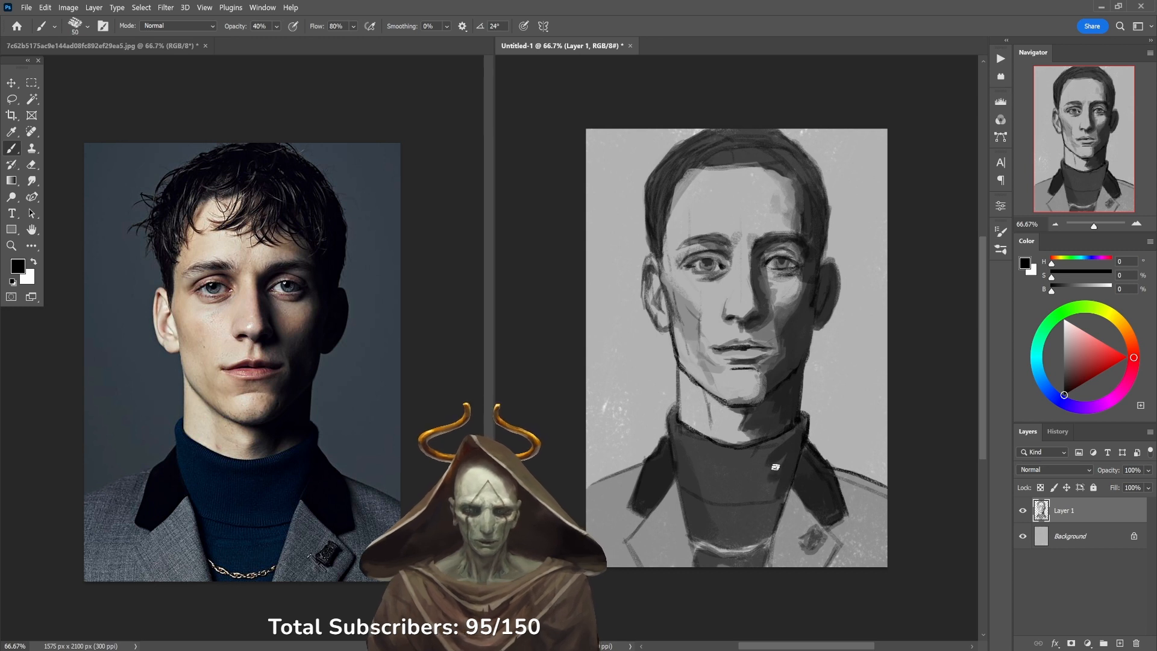
# Even out the turtleneck's values with sampled dark grey at 60% opacity and black at 10%, using a brush size of 125.
pyautogui.press(']')
pyautogui.press(']')
pyautogui.press(']')
pyautogui.press(']')
pyautogui.press(']')
pyautogui.keyDown('alt'); pyautogui.click(784, 464); pyautogui.keyUp('alt')
pyautogui.press('6')
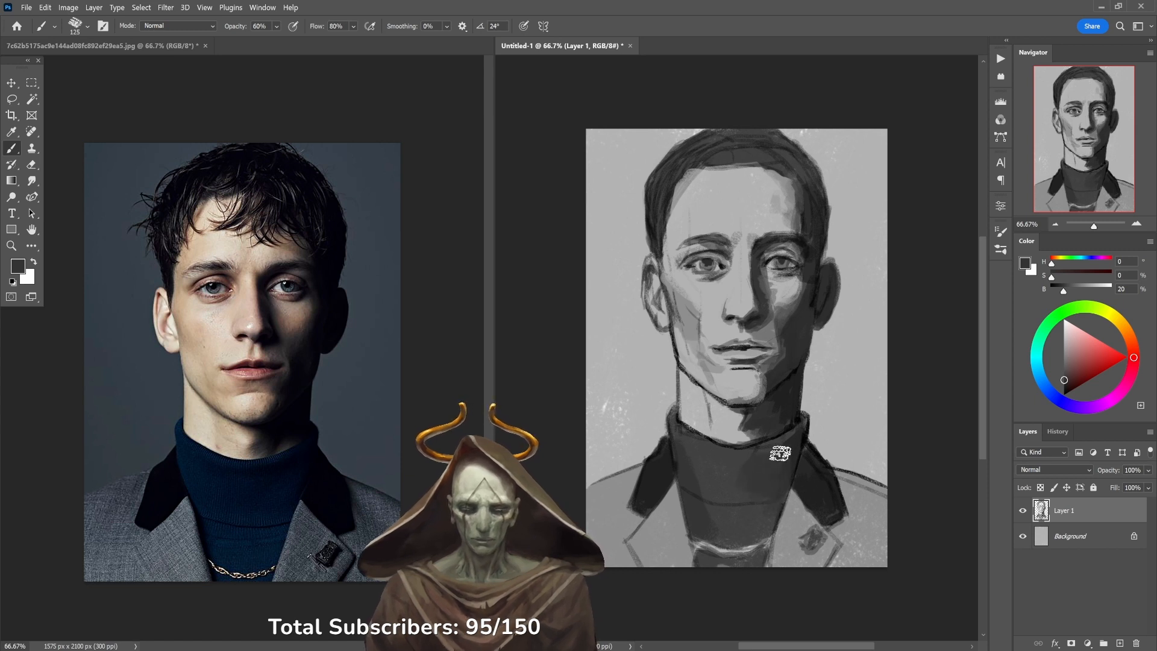
pyautogui.press('d')
pyautogui.press('1')
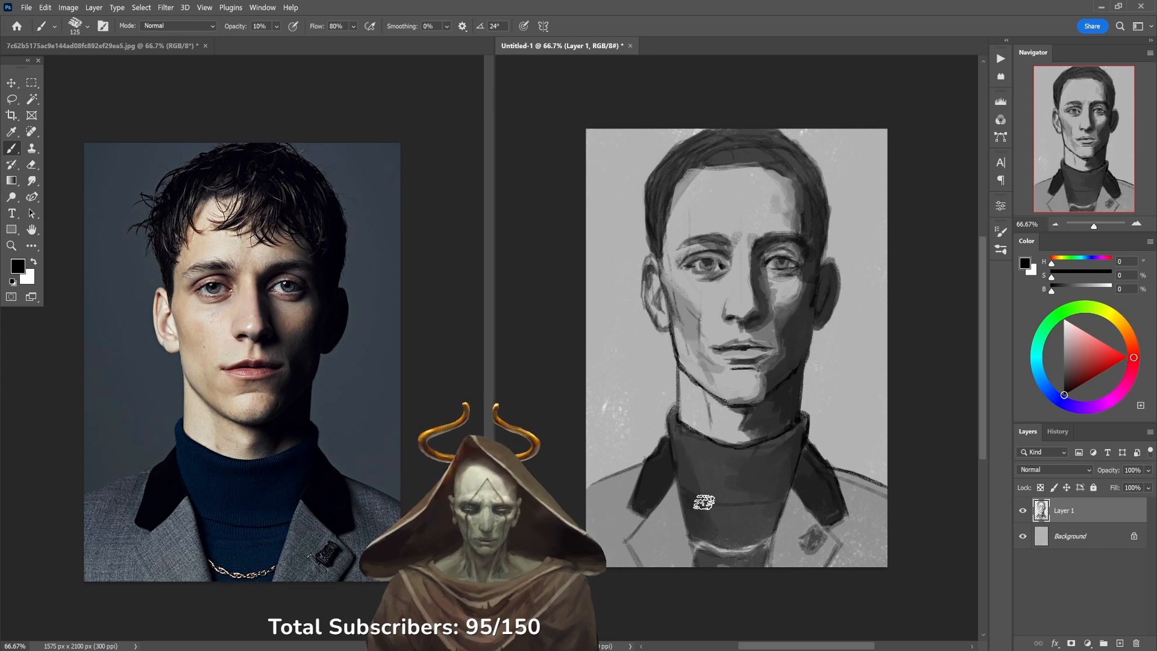
pyautogui.press('2')
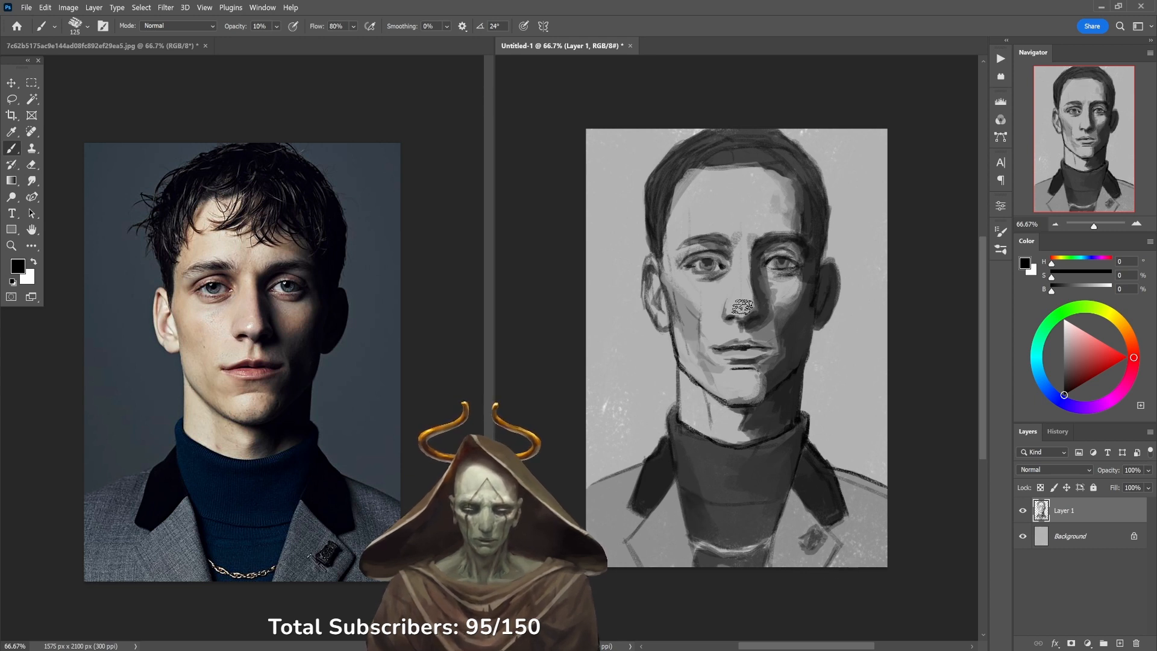
# Shade the lit temple with black at 10% opacity, and blend the cheeks with sampled light greys at 50% and 60%.
pyautogui.press('1')
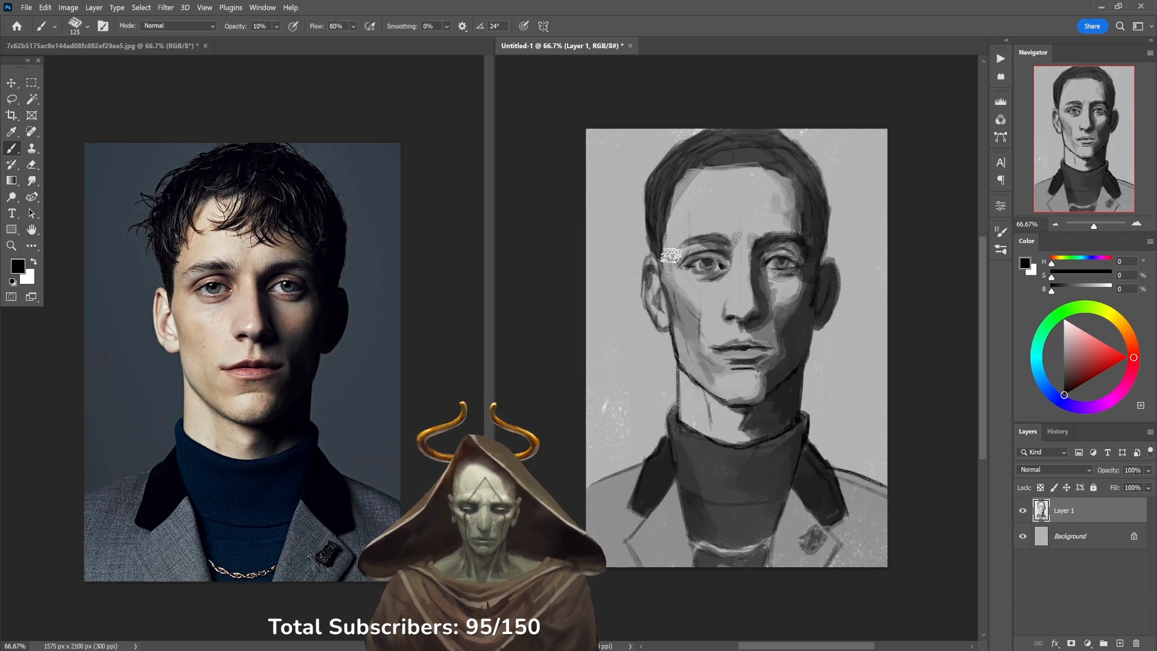
pyautogui.moveTo(673, 192); pyautogui.dragTo(675, 271)
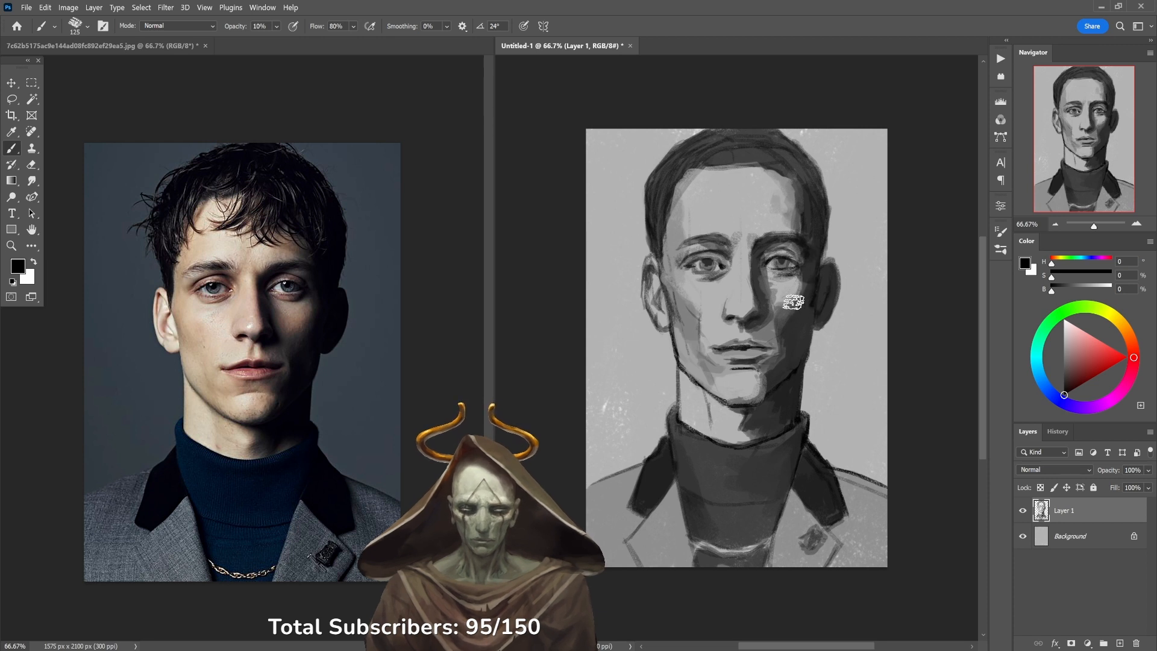
pyautogui.keyDown('alt'); pyautogui.click(795, 275); pyautogui.keyUp('alt')
pyautogui.press('5')
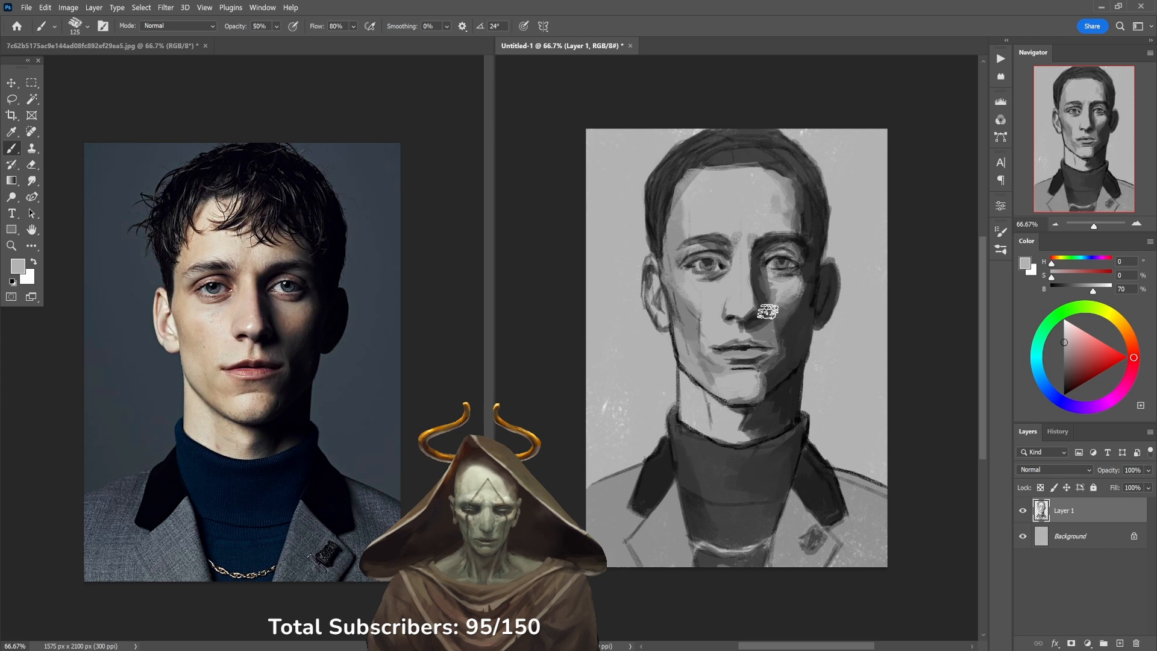
pyautogui.keyDown('alt'); pyautogui.click(696, 304); pyautogui.keyUp('alt')
pyautogui.press('6')
pyautogui.keyDown('alt'); pyautogui.click(704, 319); pyautogui.keyUp('alt')
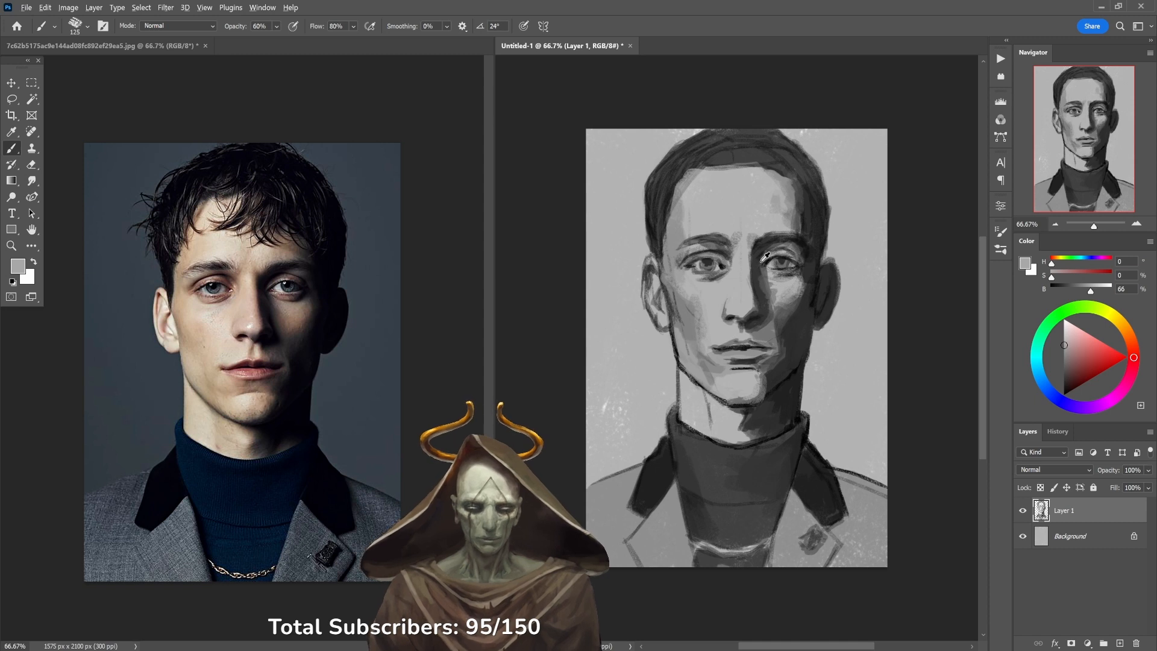
# Shade the lit side of the jaw and the chin with sampled dark grey at 20% opacity.
pyautogui.keyDown('alt'); pyautogui.click(688, 317); pyautogui.keyUp('alt')
pyautogui.keyDown('alt'); pyautogui.click(777, 375); pyautogui.keyUp('alt')
pyautogui.press('2')
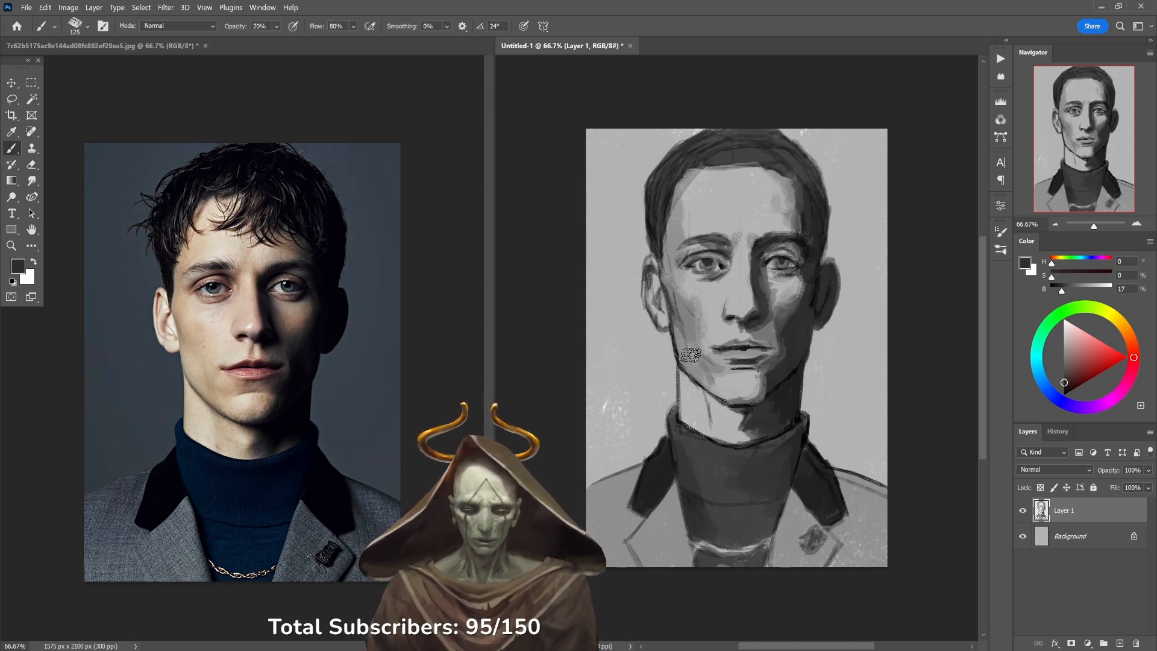
pyautogui.moveTo(715, 389); pyautogui.dragTo(745, 396)
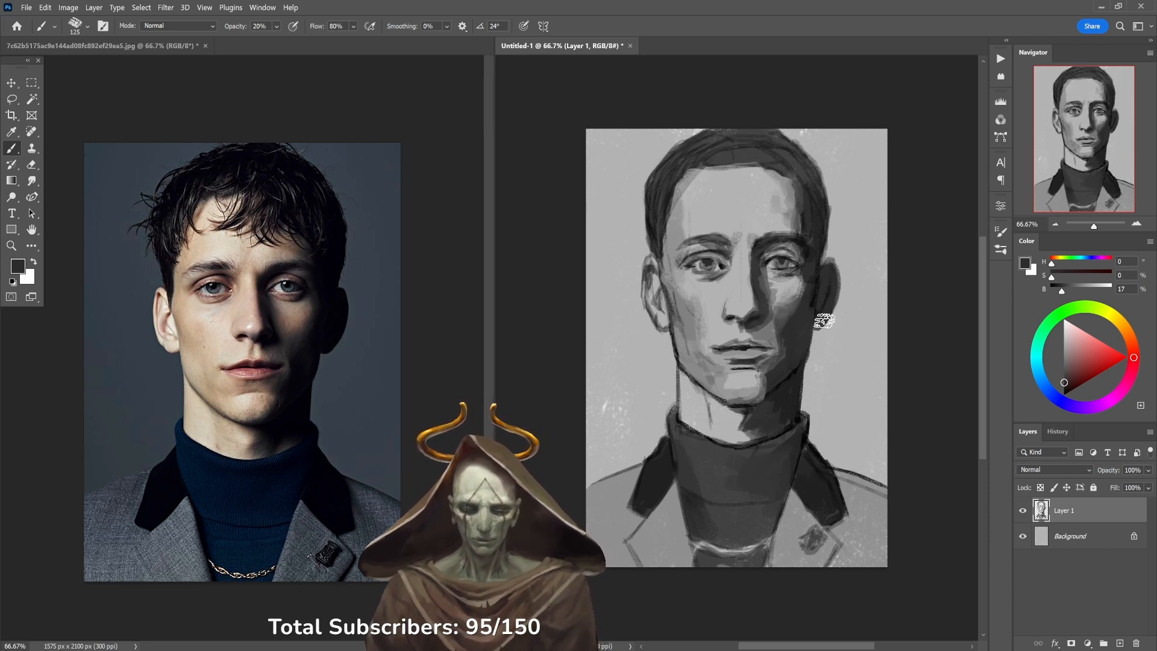
# Add a new layer above Layer 1 and set up a soft round brush in white at size 500 and 10% flow.
pyautogui.click(1120, 643)
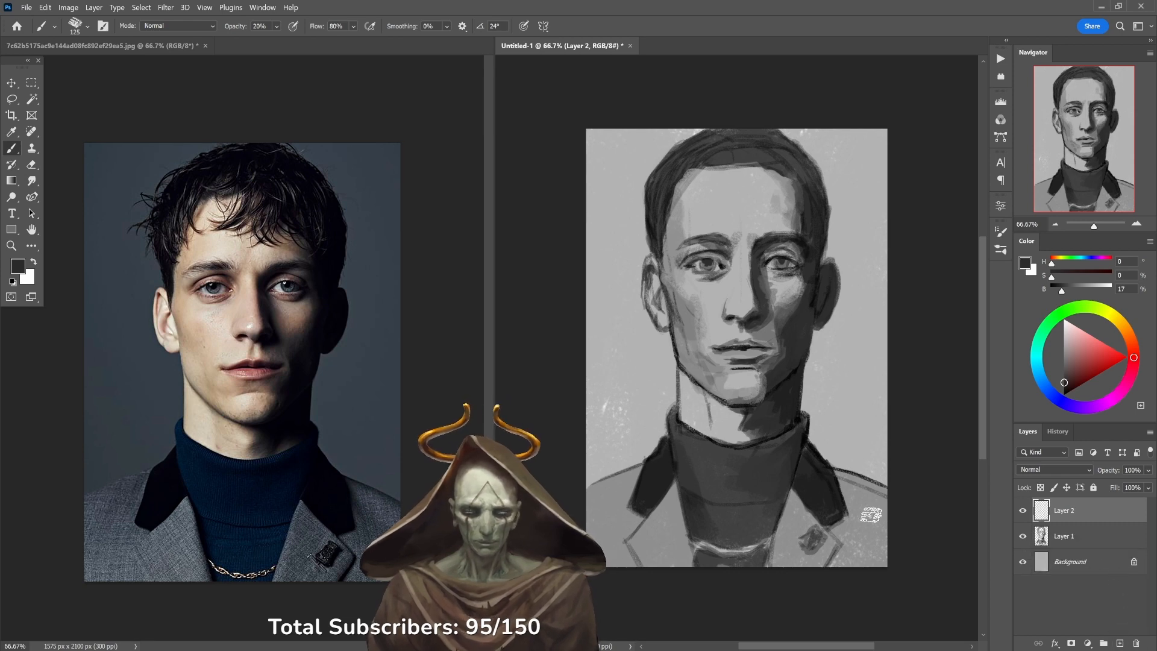
pyautogui.rightClick(809, 302)
pyautogui.click(791, 382)
pyautogui.click(552, 413)
pyautogui.press('d')
pyautogui.press('x')
pyautogui.press(']')
pyautogui.press(']')
pyautogui.press(']')
pyautogui.press(']')
pyautogui.press(']')
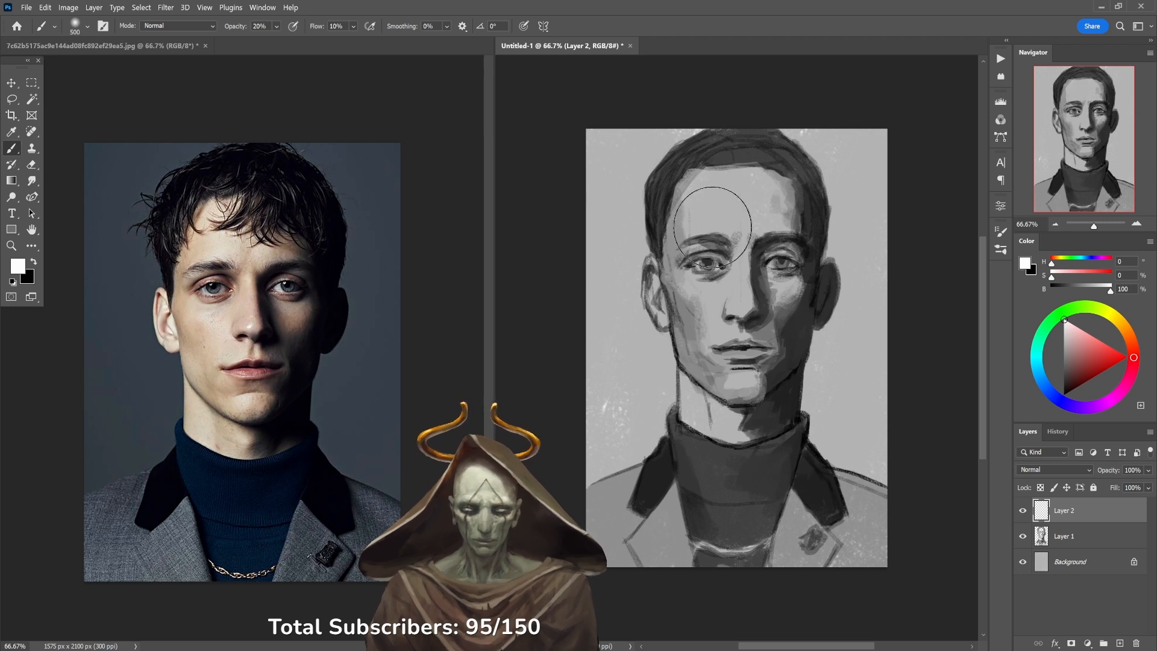
# Brighten the forehead and lit cheek with soft white at 40% opacity.
pyautogui.press('4')
pyautogui.moveTo(722, 198)
pyautogui.mouseDown()
pyautogui.moveTo(710, 220)
pyautogui.moveTo(761, 185)
pyautogui.moveTo(738, 214)
pyautogui.moveTo(723, 205)
pyautogui.moveTo(717, 215)
pyautogui.mouseUp()
pyautogui.moveTo(718, 288)
pyautogui.mouseDown()
pyautogui.moveTo(719, 263)
pyautogui.moveTo(705, 266)
pyautogui.moveTo(725, 288)
pyautogui.moveTo(713, 309)
pyautogui.moveTo(710, 283)
pyautogui.moveTo(712, 323)
pyautogui.moveTo(715, 290)
pyautogui.mouseUp()
# Add soft white highlights to the nose and upper forehead at 50% opacity with brush sizes of 60 and 90.
pyautogui.press('[')
pyautogui.press('[')
pyautogui.press('[')
pyautogui.press('[')
pyautogui.press('[')
pyautogui.press('[')
pyautogui.press('[')
pyautogui.press('[')
pyautogui.press('[')
pyautogui.press('[')
pyautogui.press('[')
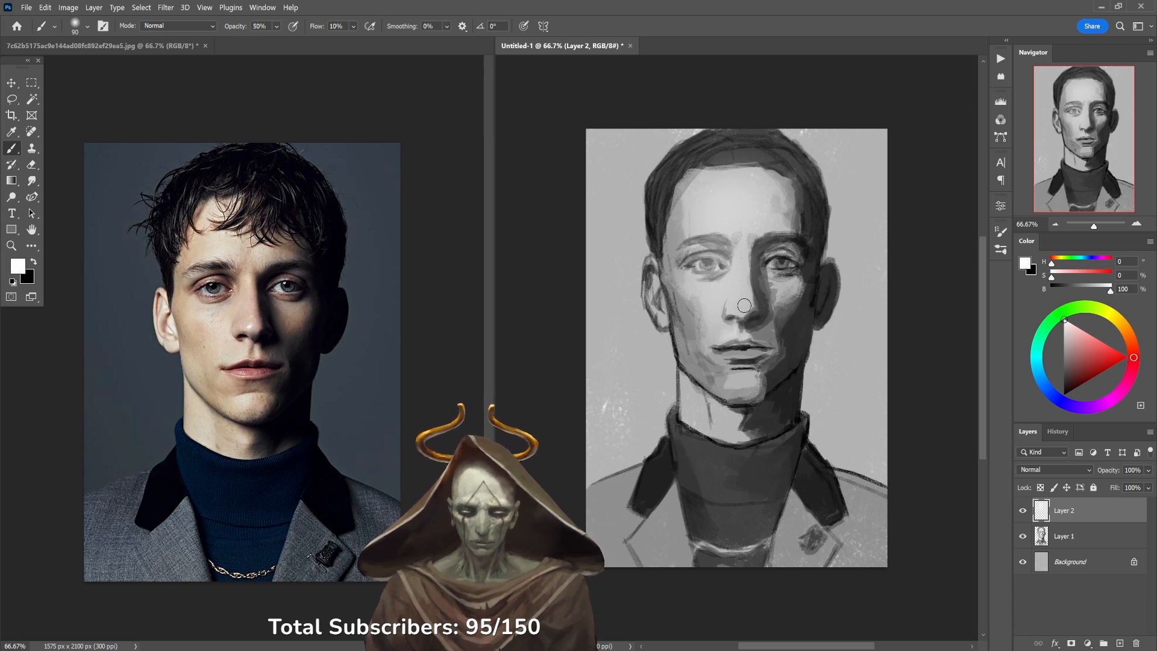
pyautogui.press('3')
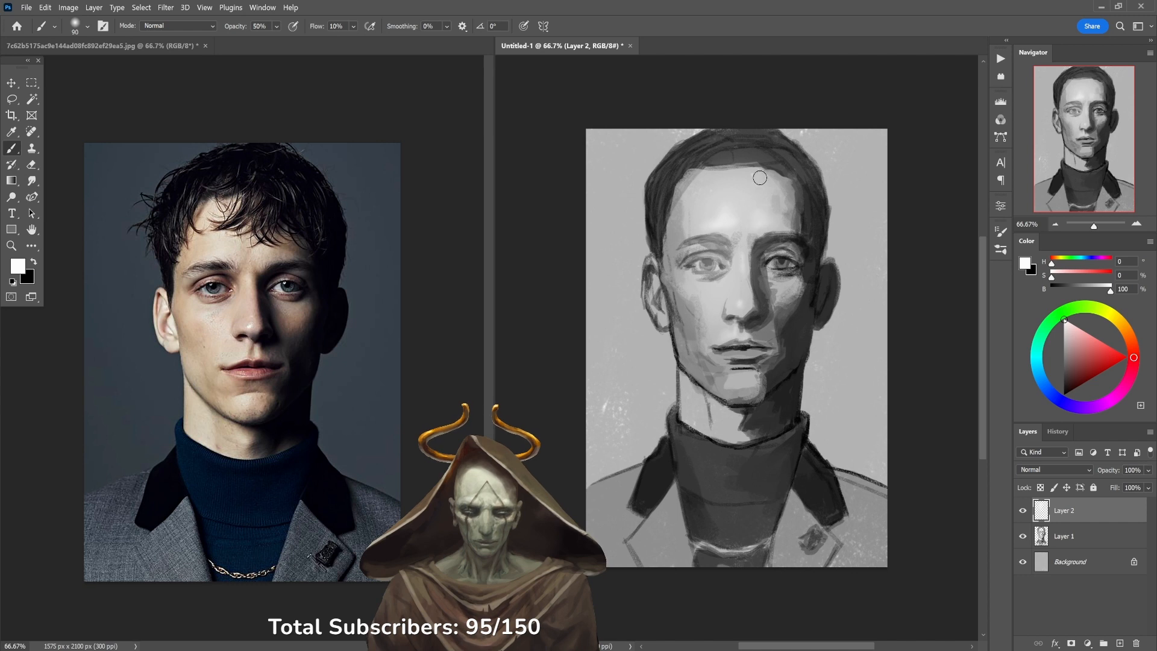
pyautogui.moveTo(703, 185)
pyautogui.mouseDown()
pyautogui.moveTo(697, 199)
pyautogui.moveTo(710, 207)
pyautogui.moveTo(726, 183)
pyautogui.mouseUp()
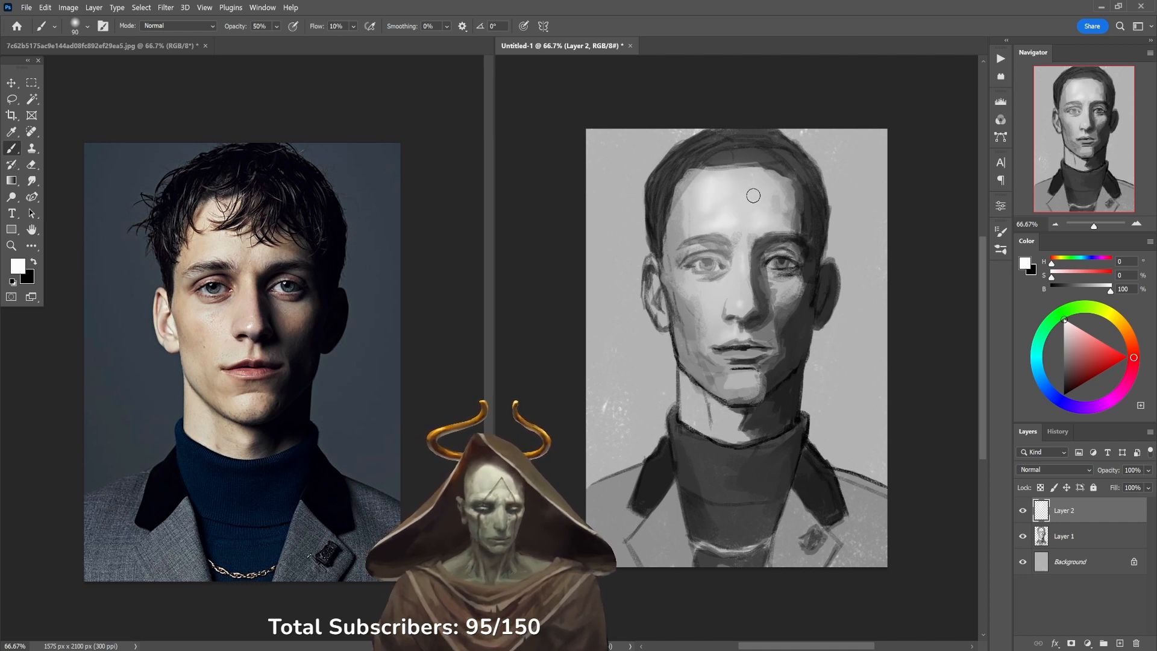
# Build up the forehead and lit cheek highlights with white at 50% and 40% opacity and a brush size of 175.
pyautogui.press(']')
pyautogui.press(']')
pyautogui.press(']')
pyautogui.press(']')
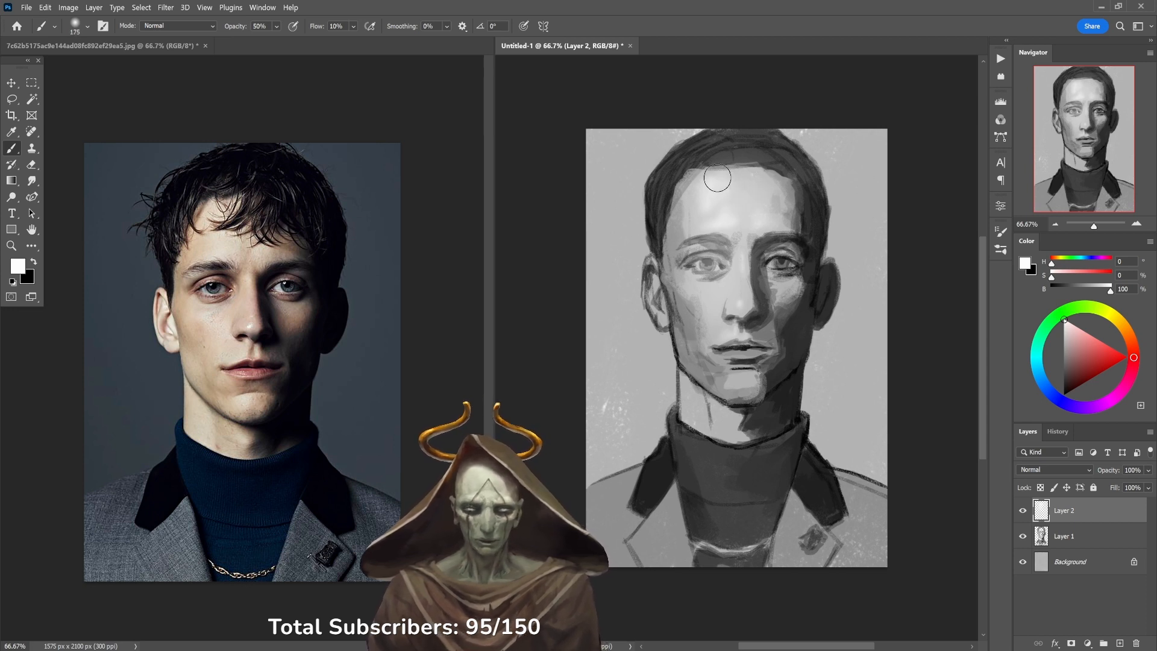
pyautogui.moveTo(726, 178); pyautogui.dragTo(704, 208)
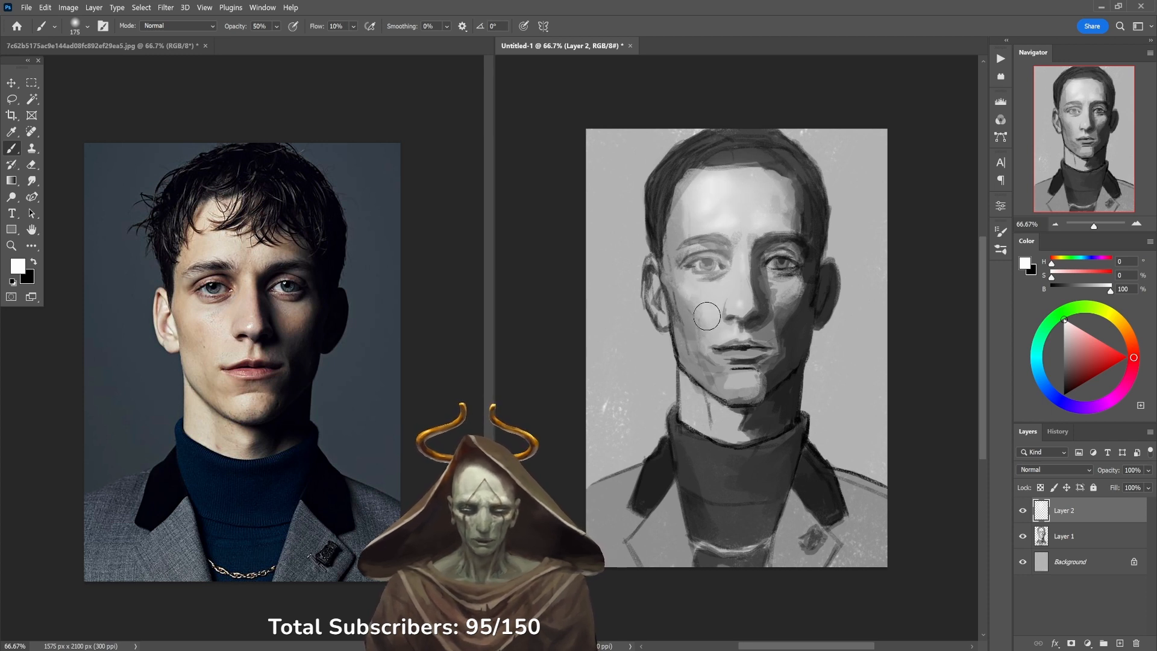
pyautogui.press('4')
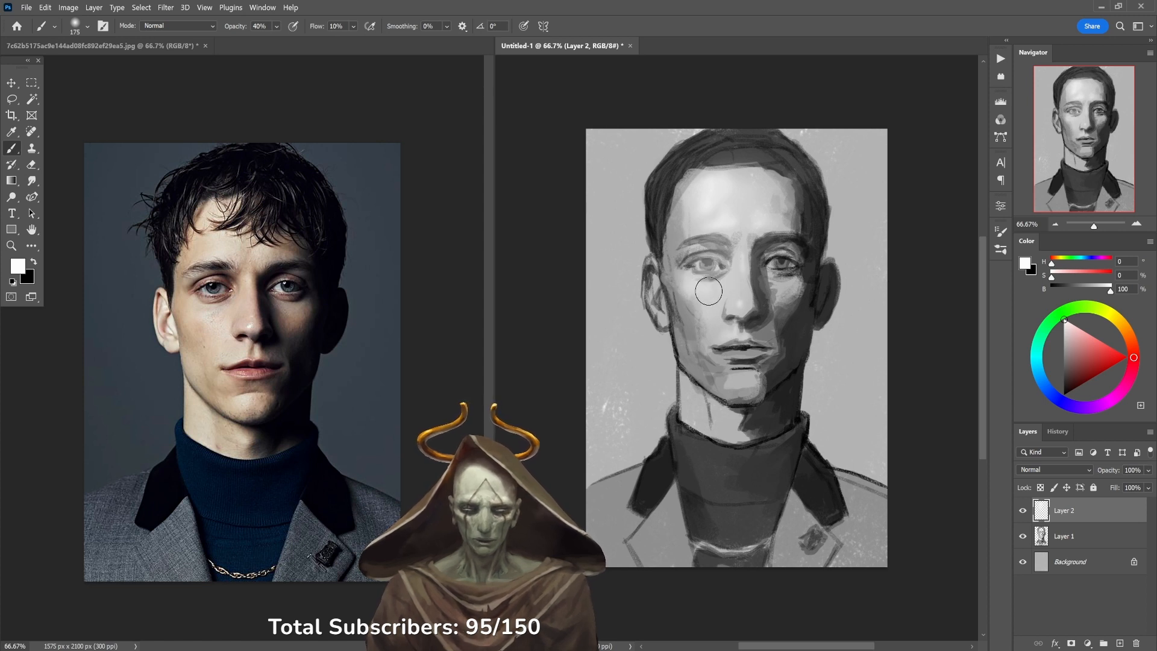
# Shade the dark side of the face with black at 10% opacity, and lighten the cheek below the shadowed eye with white at 40%.
pyautogui.press('x')
pyautogui.press('1')
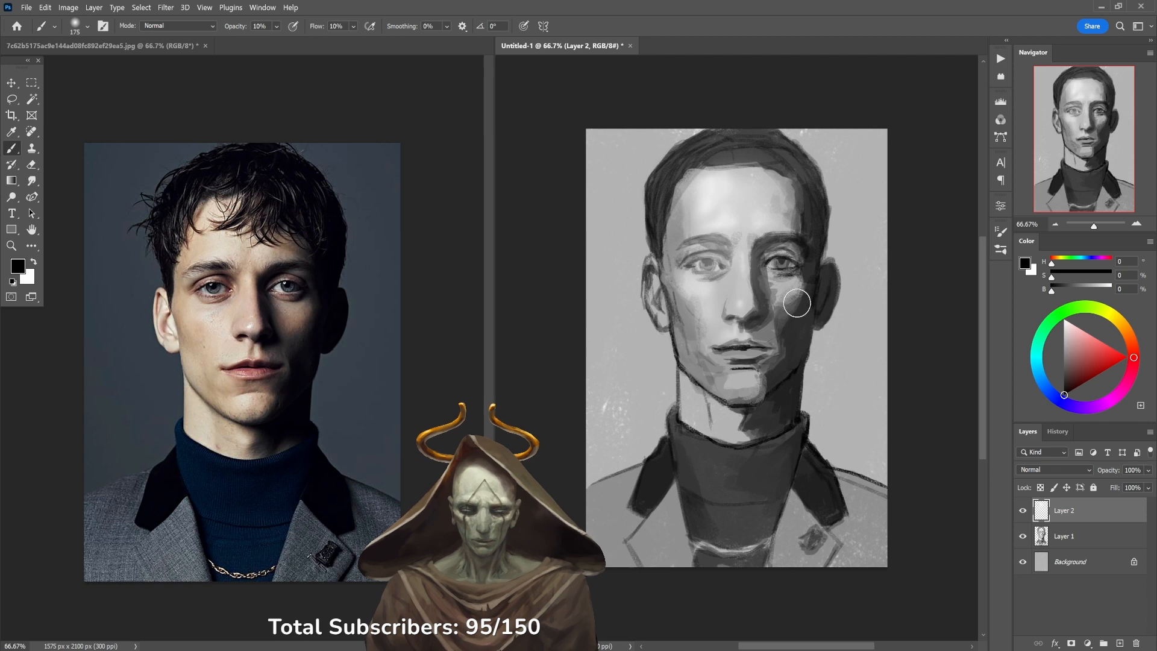
pyautogui.press('x')
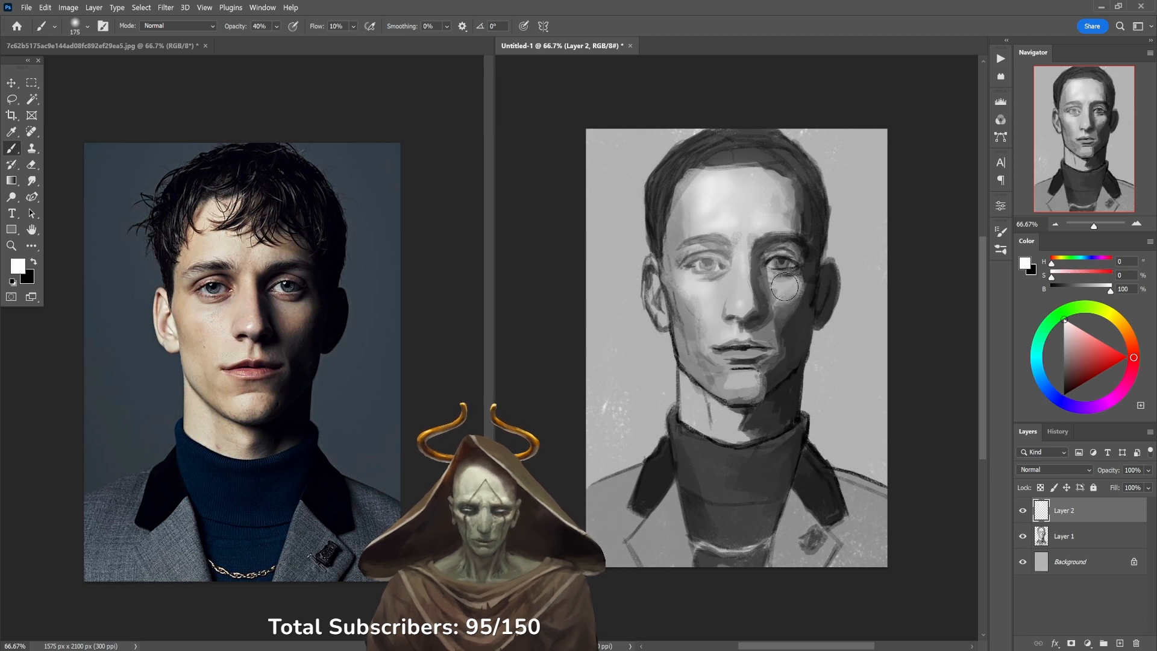
pyautogui.press('4')
# Deepen the shadowed cheek and jaw with sampled dark greys at 60% opacity.
pyautogui.press('6')
pyautogui.keyDown('alt'); pyautogui.click(776, 324); pyautogui.keyUp('alt')
pyautogui.moveTo(777, 325)
pyautogui.mouseDown()
pyautogui.moveTo(757, 328)
pyautogui.moveTo(770, 362)
pyautogui.moveTo(748, 399)
pyautogui.mouseUp()
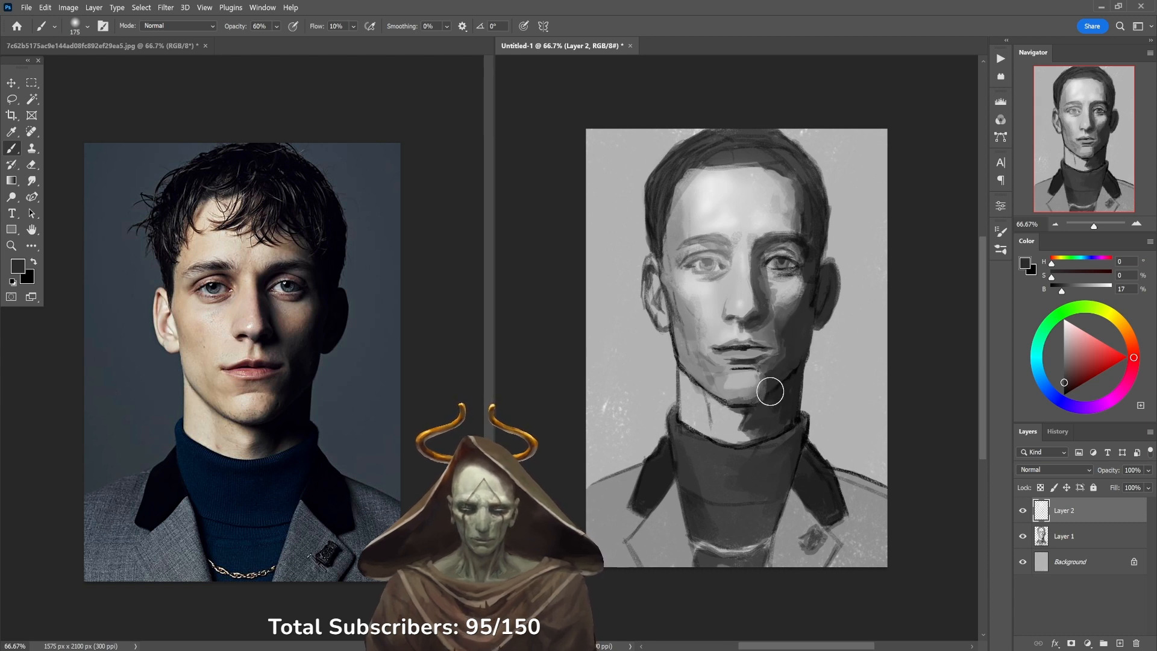
pyautogui.keyDown('alt'); pyautogui.click(761, 397); pyautogui.keyUp('alt')
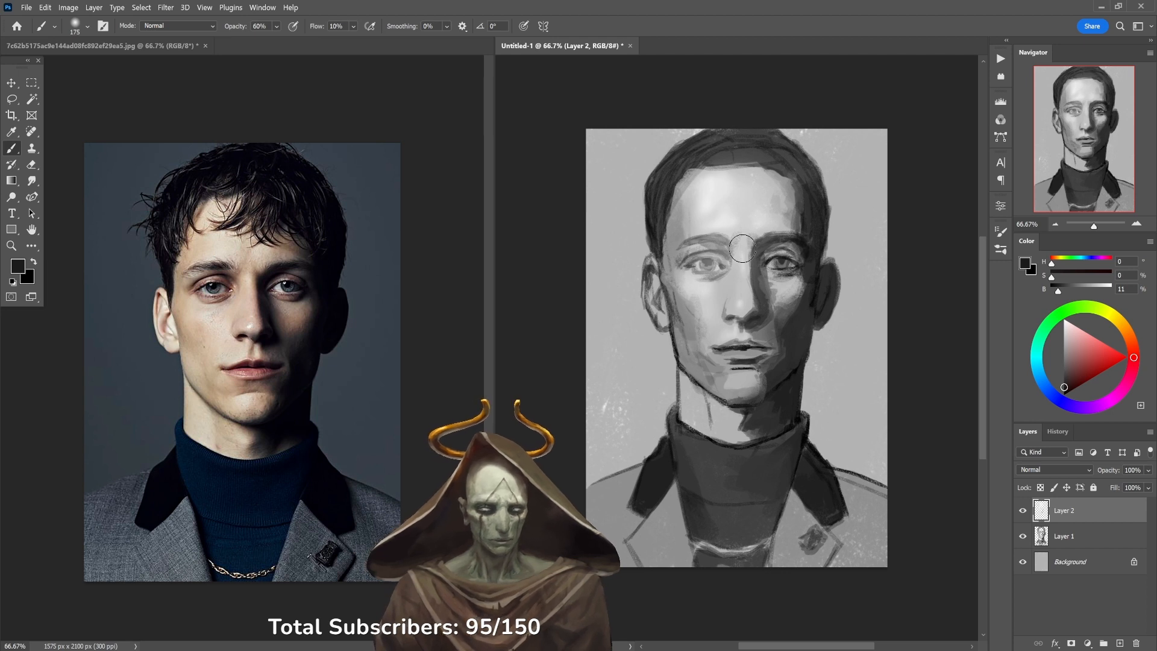
# Shade the neck below the jaw and darken the brows and eye sockets with soft black at 30% and 40% opacity.
pyautogui.press('d')
pyautogui.press('3')
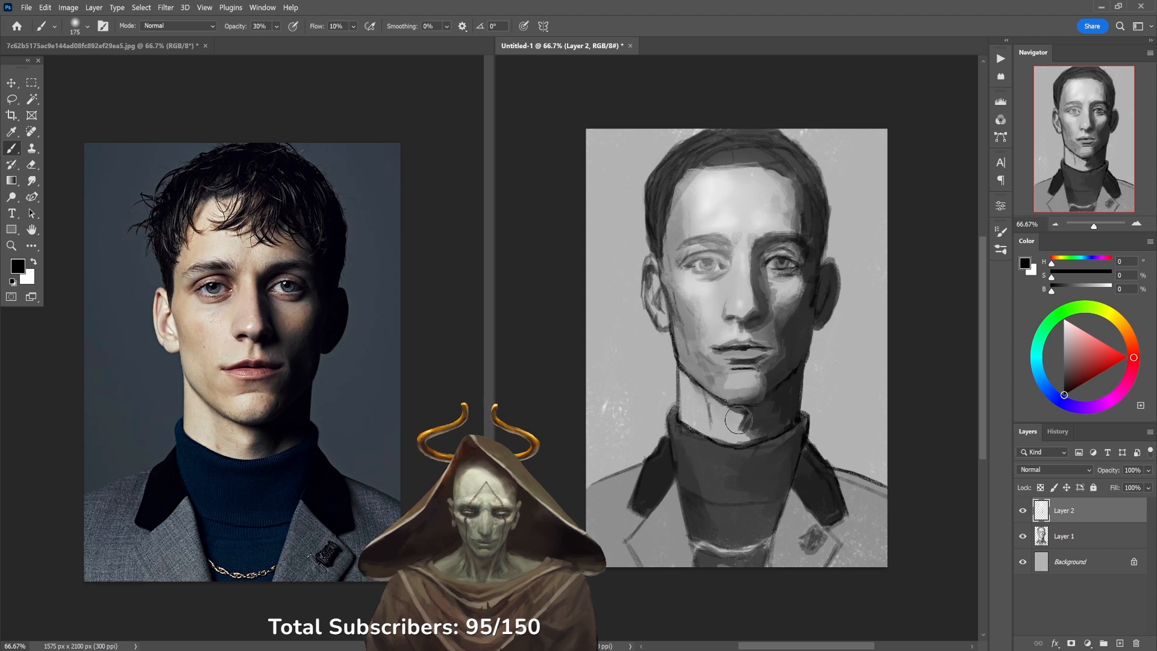
pyautogui.press('4')
pyautogui.moveTo(687, 374)
pyautogui.mouseDown()
pyautogui.moveTo(737, 411)
pyautogui.moveTo(762, 400)
pyautogui.moveTo(718, 387)
pyautogui.moveTo(723, 429)
pyautogui.moveTo(713, 401)
pyautogui.moveTo(714, 432)
pyautogui.moveTo(706, 411)
pyautogui.moveTo(718, 437)
pyautogui.moveTo(777, 404)
pyautogui.moveTo(767, 422)
pyautogui.mouseUp()
pyautogui.moveTo(790, 246)
pyautogui.mouseDown()
pyautogui.moveTo(790, 288)
pyautogui.moveTo(781, 264)
pyautogui.moveTo(765, 279)
pyautogui.moveTo(766, 258)
pyautogui.moveTo(755, 259)
pyautogui.moveTo(772, 243)
pyautogui.moveTo(755, 258)
pyautogui.moveTo(776, 239)
pyautogui.moveTo(751, 269)
pyautogui.moveTo(809, 225)
pyautogui.moveTo(800, 228)
pyautogui.moveTo(800, 192)
pyautogui.moveTo(805, 202)
pyautogui.moveTo(781, 204)
pyautogui.moveTo(763, 191)
pyautogui.moveTo(760, 215)
pyautogui.moveTo(716, 246)
pyautogui.moveTo(737, 242)
pyautogui.moveTo(706, 248)
pyautogui.moveTo(740, 272)
pyautogui.moveTo(741, 300)
pyautogui.moveTo(731, 246)
pyautogui.moveTo(749, 203)
pyautogui.moveTo(734, 206)
pyautogui.moveTo(730, 248)
pyautogui.moveTo(693, 244)
pyautogui.moveTo(695, 269)
pyautogui.mouseUp()
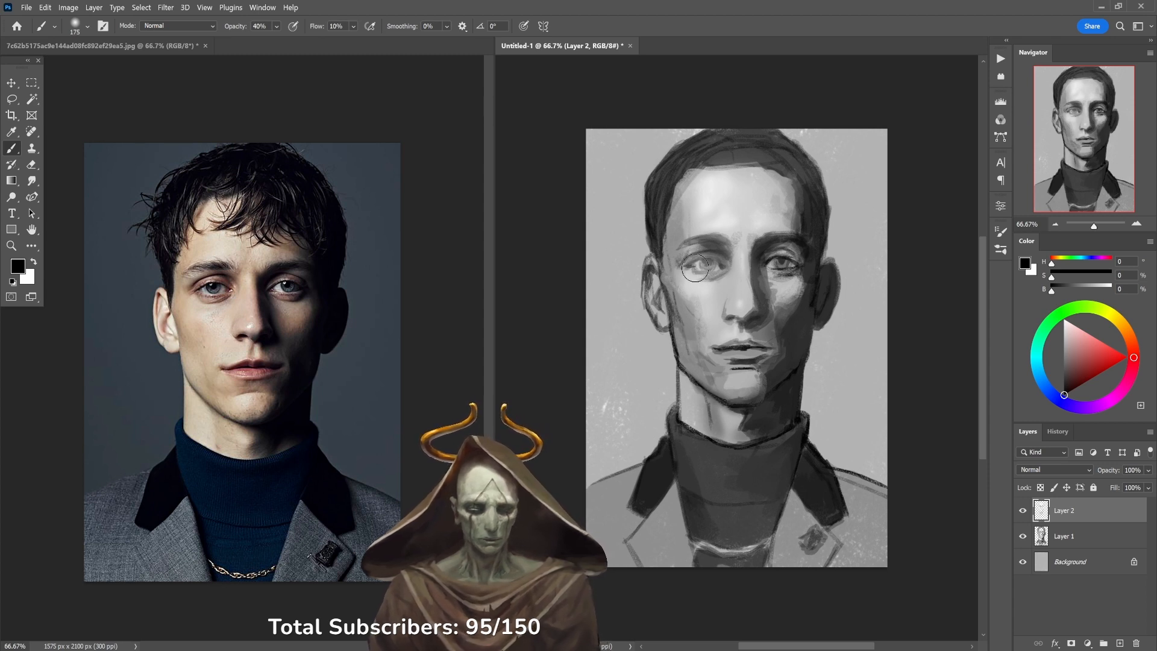
# Define the mouth and nose base with black at 40% opacity and sampled light grey at 60%, using a brush size of 100.
pyautogui.press('[')
pyautogui.press('[')
pyautogui.press('[')
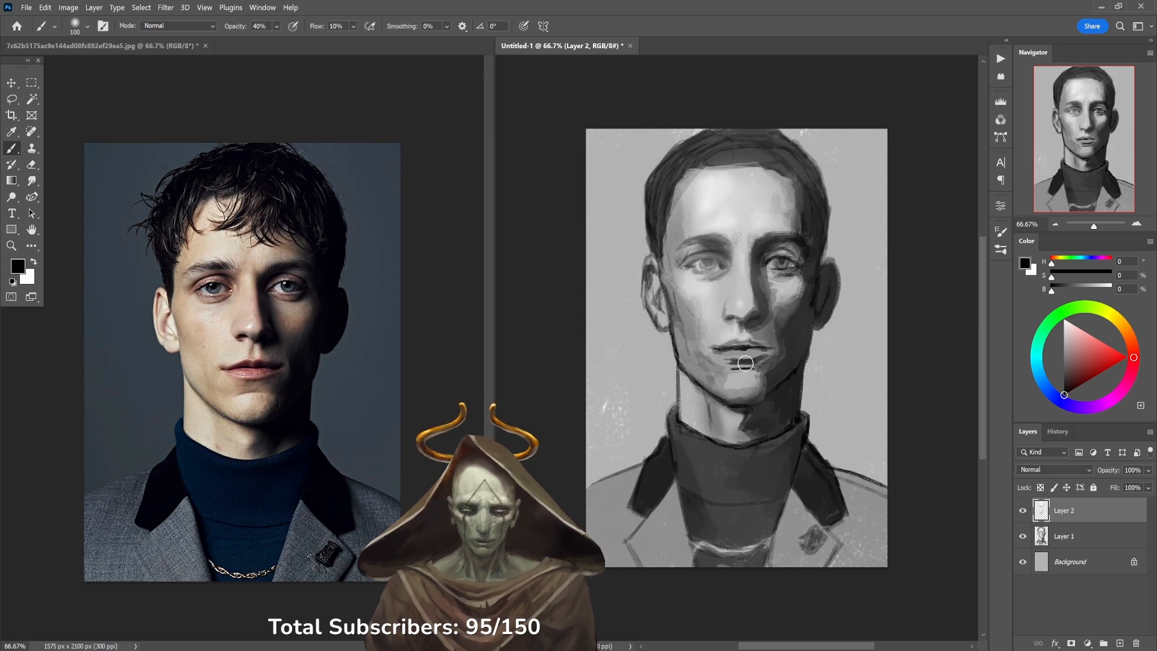
pyautogui.moveTo(725, 355); pyautogui.dragTo(758, 355)
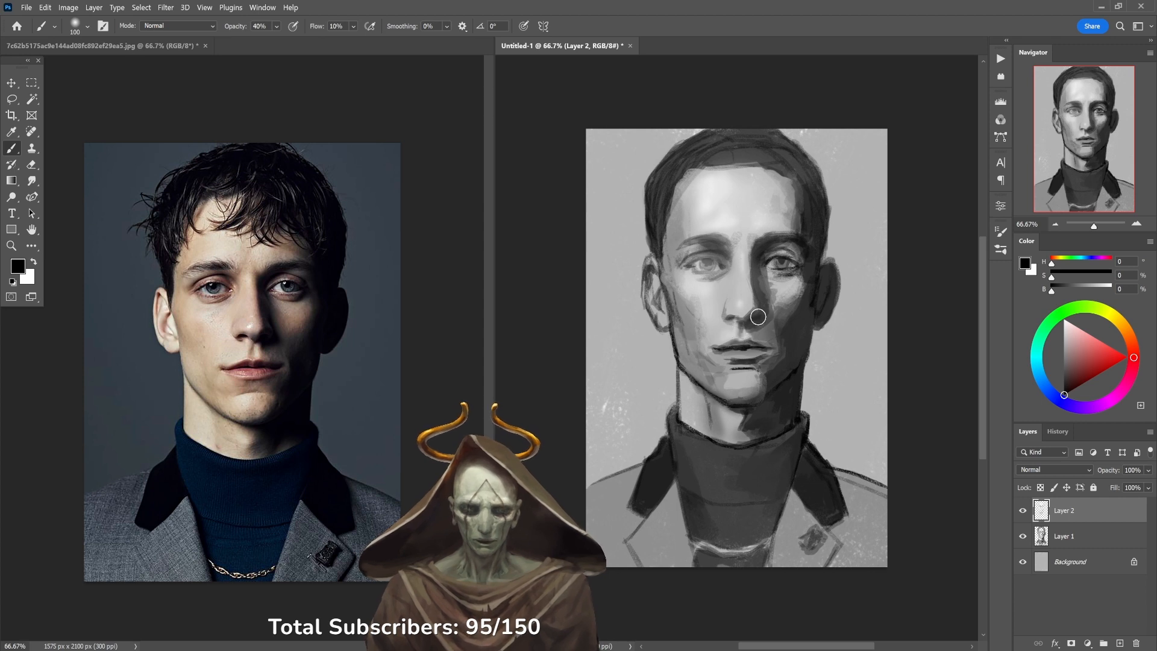
pyautogui.keyDown('alt'); pyautogui.click(745, 333); pyautogui.keyUp('alt')
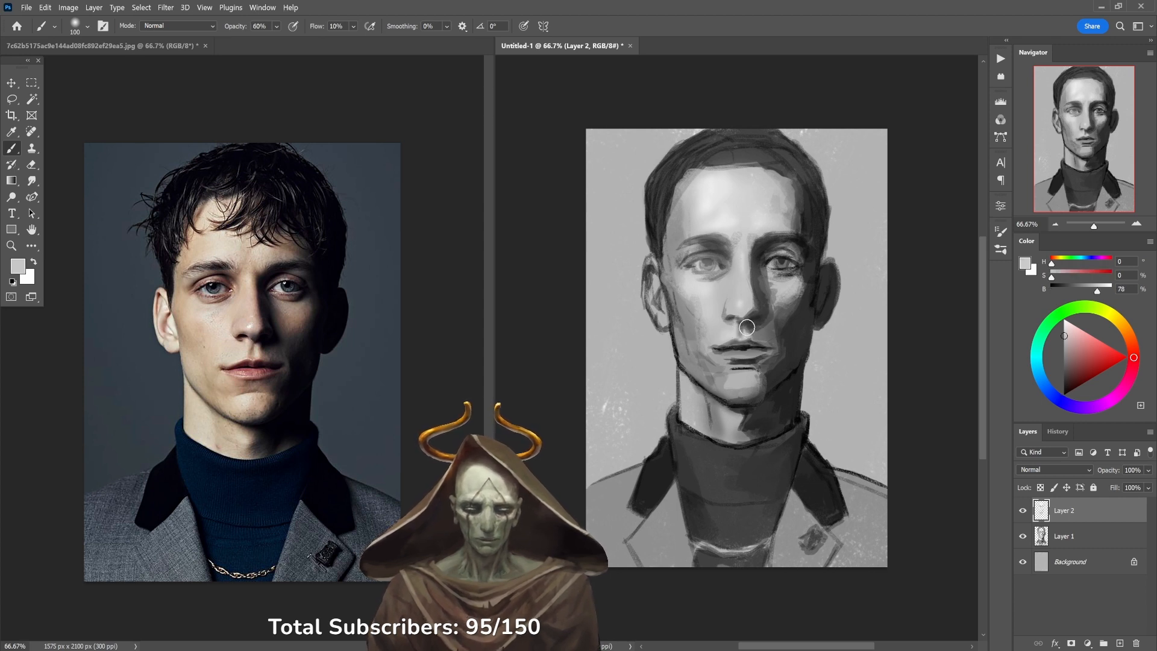
pyautogui.press('d')
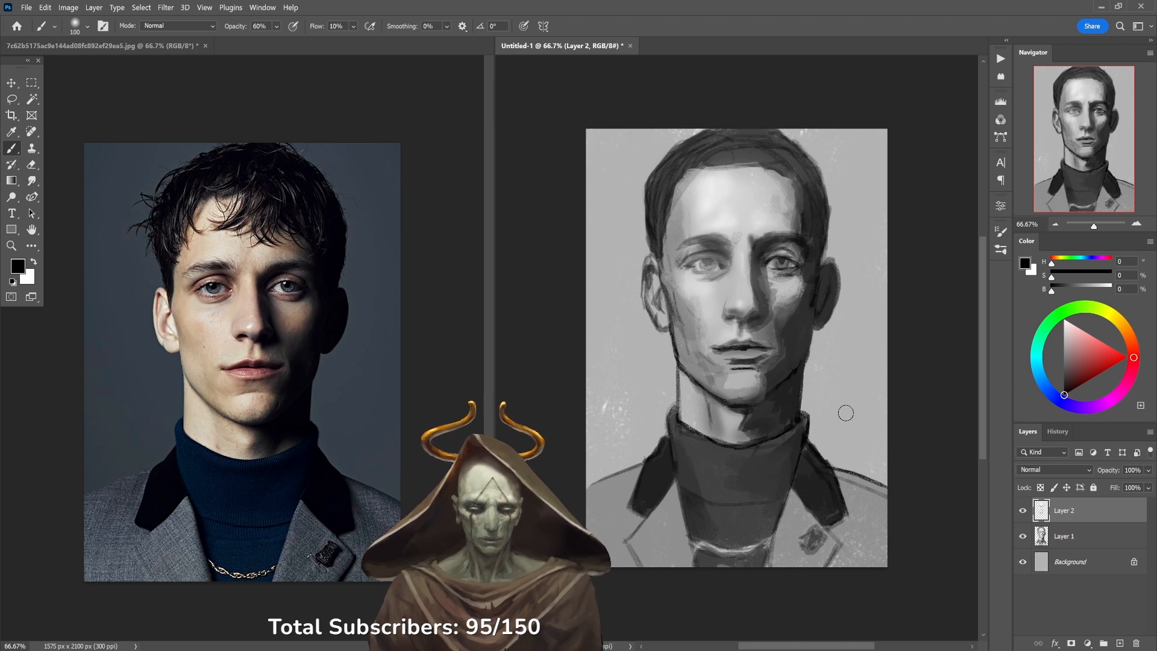
# Deepen the shadowed cheek and the far edge of the face with sampled greys at 60% and 70% opacity.
pyautogui.keyDown('alt'); pyautogui.click(781, 307); pyautogui.keyUp('alt')
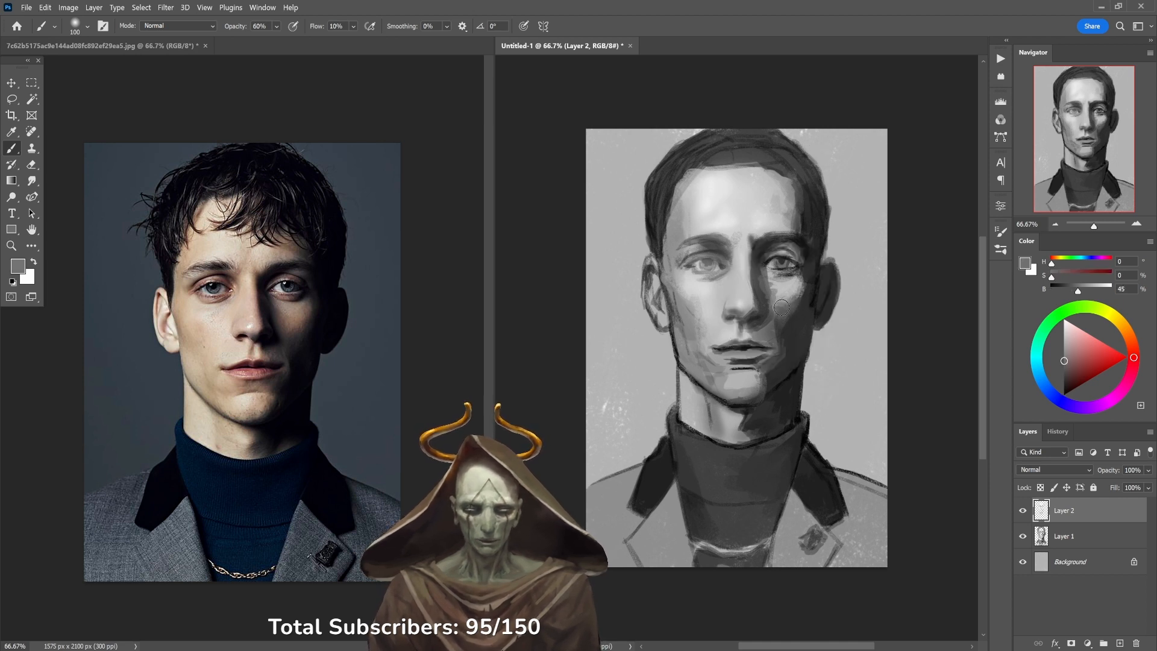
pyautogui.keyDown('alt'); pyautogui.click(792, 313); pyautogui.keyUp('alt')
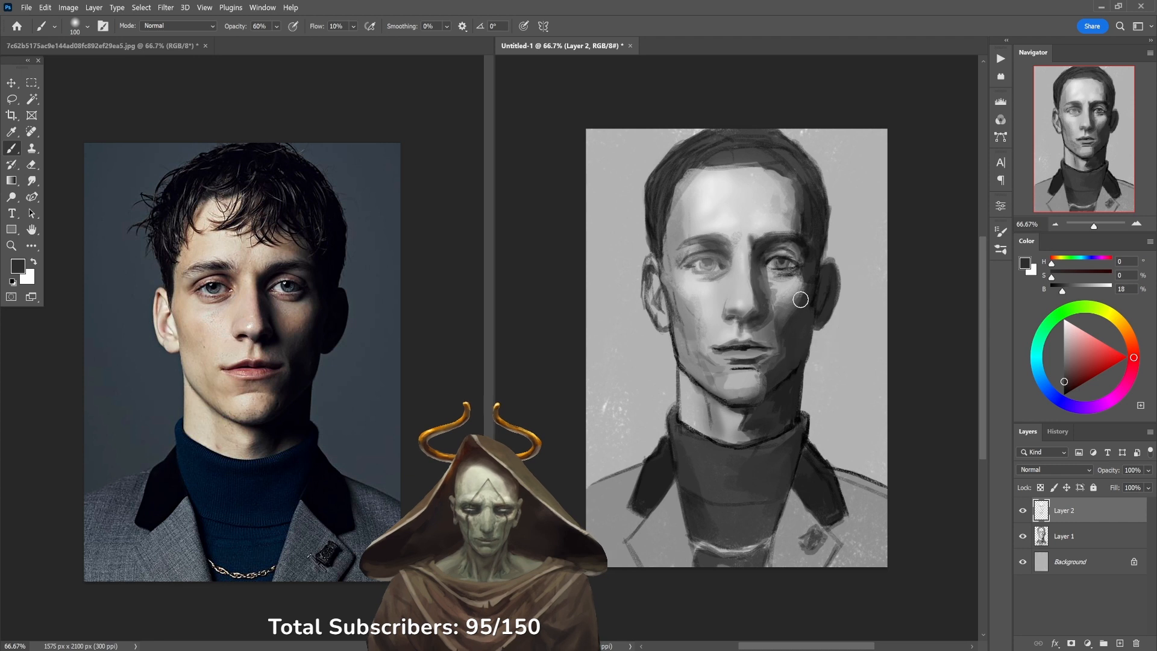
pyautogui.keyDown('alt'); pyautogui.click(791, 307); pyautogui.keyUp('alt')
pyautogui.keyDown('alt'); pyautogui.click(792, 343); pyautogui.keyUp('alt')
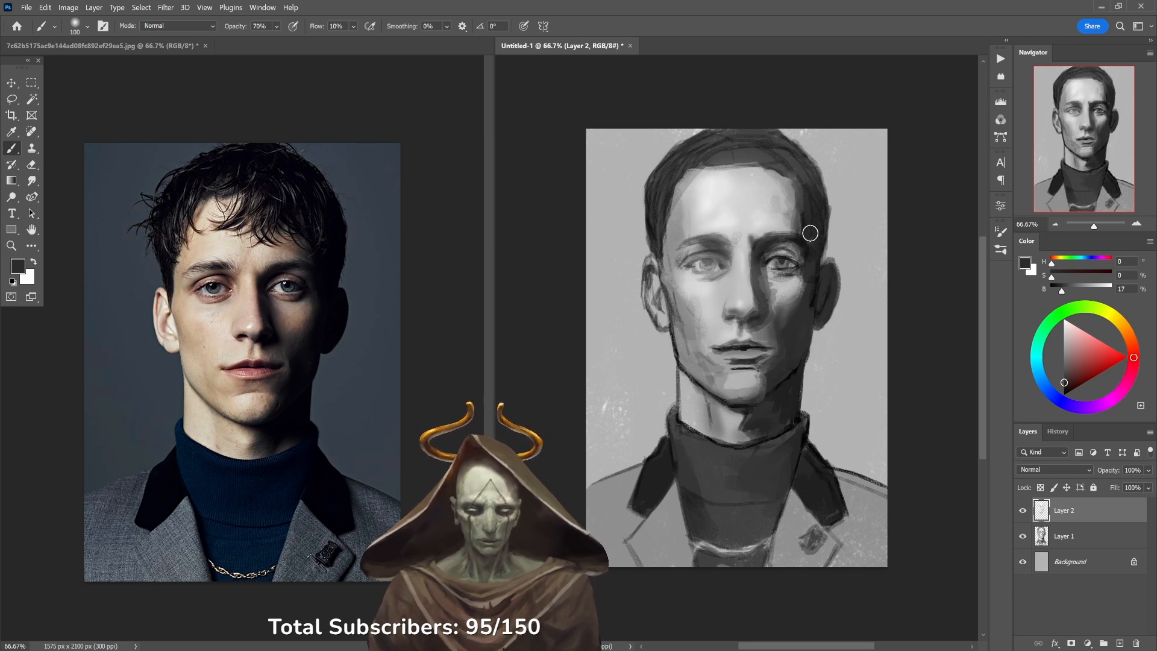
# Darken the turtleneck with broad strokes of soft black at 50% opacity and a brush size of 700.
pyautogui.press('d')
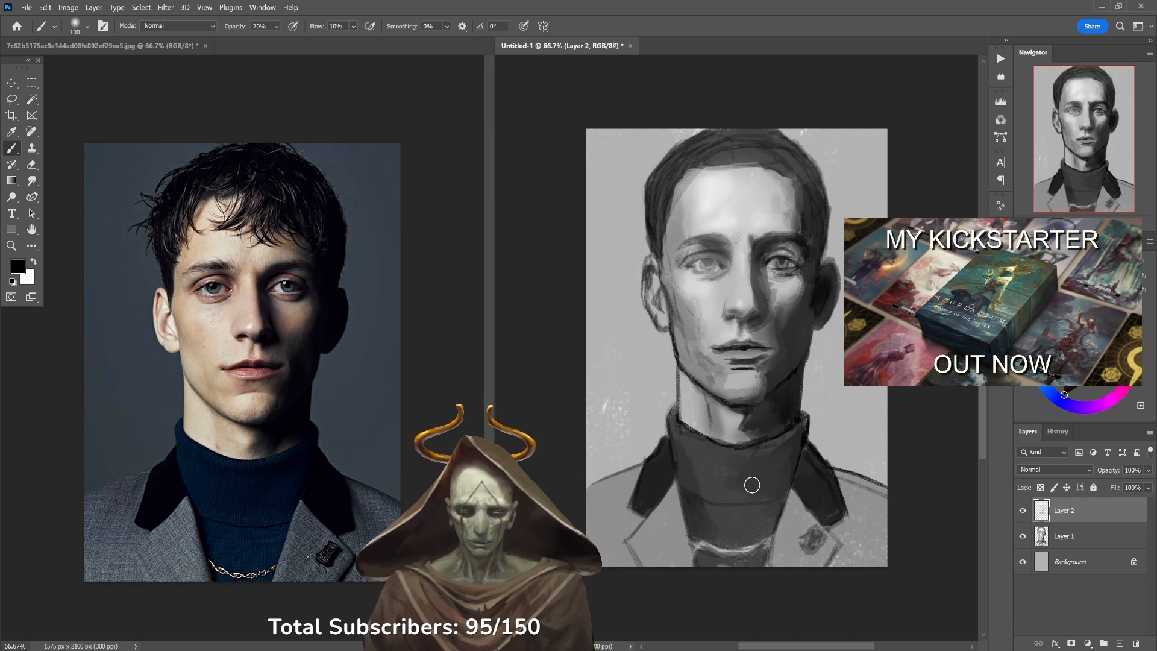
pyautogui.press(']')
pyautogui.press(']')
pyautogui.press(']')
pyautogui.press(']')
pyautogui.press(']')
pyautogui.press(']')
pyautogui.press(']')
pyautogui.press(']')
pyautogui.press(']')
pyautogui.press(']')
pyautogui.moveTo(767, 459)
pyautogui.mouseDown()
pyautogui.moveTo(782, 464)
pyautogui.moveTo(791, 436)
pyautogui.mouseUp()
pyautogui.hotkey('ctrl', 'z')
pyautogui.press('5')
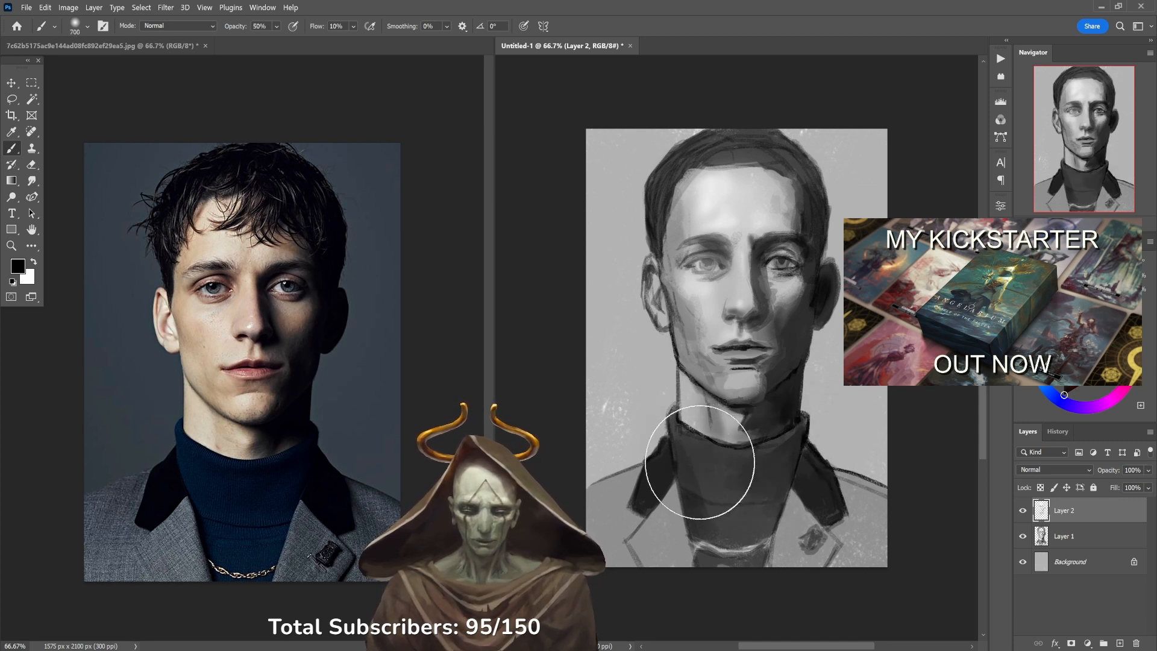
pyautogui.moveTo(696, 487)
pyautogui.mouseDown()
pyautogui.moveTo(703, 523)
pyautogui.moveTo(718, 479)
pyautogui.moveTo(763, 474)
pyautogui.moveTo(706, 465)
pyautogui.moveTo(743, 464)
pyautogui.mouseUp()
# Glaze white at 50% opacity over the neck and lit side of the face, and undo the last stroke.
pyautogui.press('x')
pyautogui.moveTo(710, 409)
pyautogui.mouseDown()
pyautogui.moveTo(685, 376)
pyautogui.moveTo(703, 407)
pyautogui.mouseUp()
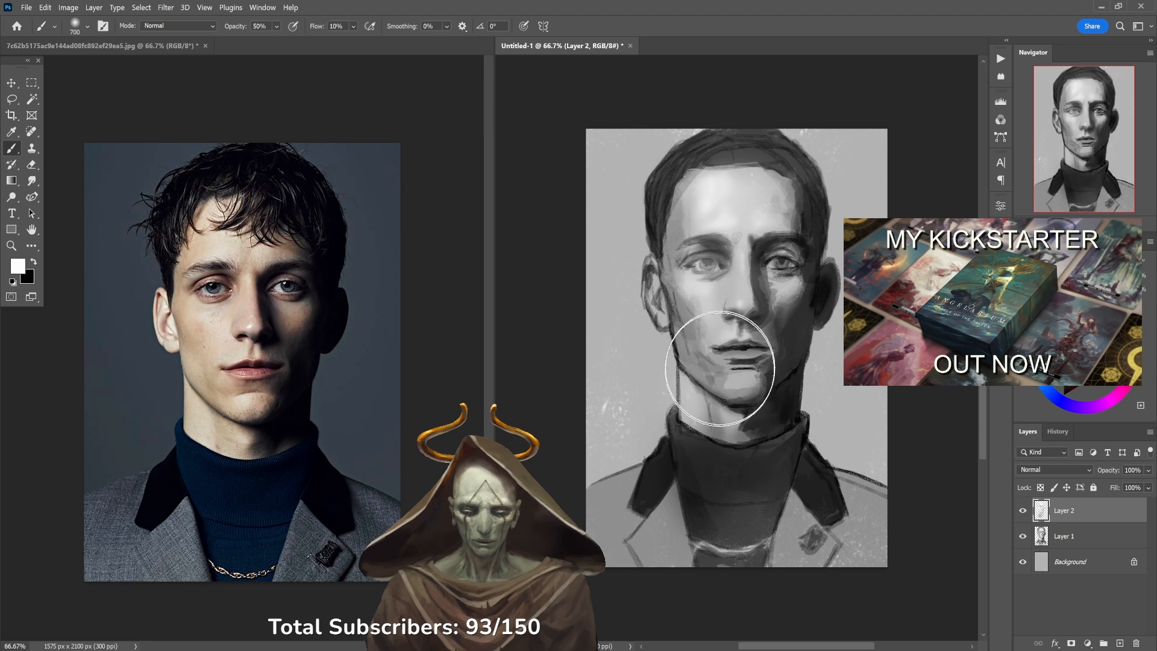
pyautogui.moveTo(698, 290)
pyautogui.mouseDown()
pyautogui.moveTo(640, 276)
pyautogui.moveTo(657, 279)
pyautogui.moveTo(669, 337)
pyautogui.moveTo(633, 271)
pyautogui.moveTo(708, 391)
pyautogui.moveTo(699, 301)
pyautogui.moveTo(669, 307)
pyautogui.moveTo(689, 323)
pyautogui.moveTo(669, 205)
pyautogui.moveTo(687, 187)
pyautogui.moveTo(778, 187)
pyautogui.moveTo(796, 171)
pyautogui.moveTo(687, 217)
pyautogui.moveTo(712, 181)
pyautogui.moveTo(741, 373)
pyautogui.moveTo(681, 310)
pyautogui.mouseUp()
pyautogui.press('x')
pyautogui.hotkey('ctrl', 'z')
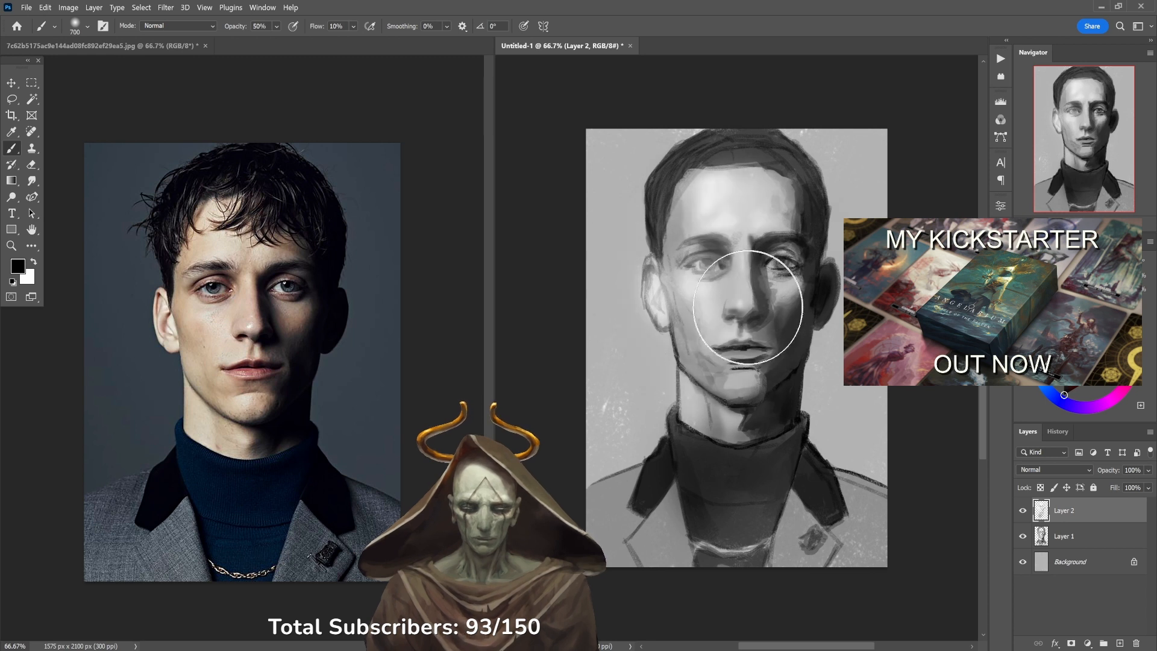
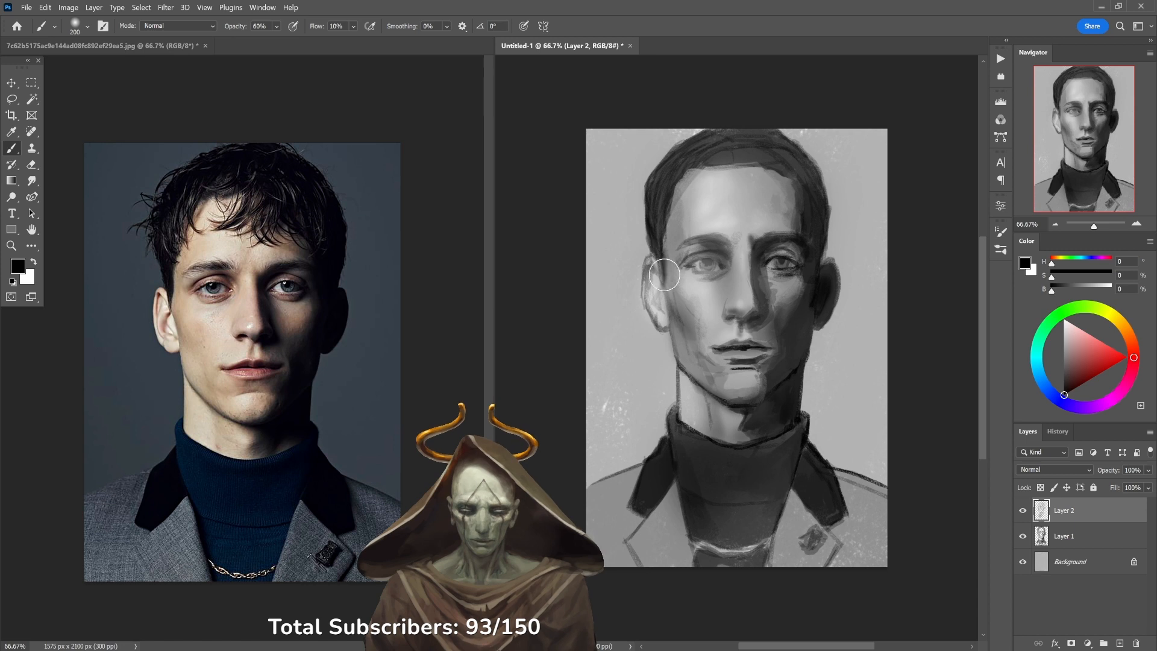
# Darken the hair, inner eye socket, far ear and neck shadow with black at 60% opacity and a brush size of 200.
pyautogui.moveTo(693, 164)
pyautogui.mouseDown()
pyautogui.moveTo(700, 155)
pyautogui.moveTo(679, 175)
pyautogui.moveTo(677, 155)
pyautogui.moveTo(749, 143)
pyautogui.moveTo(799, 160)
pyautogui.mouseUp()
pyautogui.moveTo(723, 272)
pyautogui.mouseDown()
pyautogui.moveTo(721, 256)
pyautogui.moveTo(694, 269)
pyautogui.moveTo(702, 254)
pyautogui.moveTo(726, 259)
pyautogui.mouseUp()
pyautogui.moveTo(844, 247)
pyautogui.mouseDown()
pyautogui.moveTo(824, 282)
pyautogui.moveTo(824, 314)
pyautogui.mouseUp()
pyautogui.moveTo(800, 412)
pyautogui.mouseDown()
pyautogui.moveTo(805, 438)
pyautogui.moveTo(779, 434)
pyautogui.moveTo(770, 394)
pyautogui.moveTo(774, 427)
pyautogui.mouseUp()
pyautogui.press('4')
pyautogui.moveTo(783, 476)
pyautogui.mouseDown()
pyautogui.moveTo(745, 505)
pyautogui.moveTo(768, 525)
pyautogui.moveTo(794, 465)
pyautogui.moveTo(773, 511)
pyautogui.moveTo(787, 498)
pyautogui.moveTo(775, 457)
pyautogui.moveTo(786, 421)
pyautogui.moveTo(830, 441)
pyautogui.mouseUp()
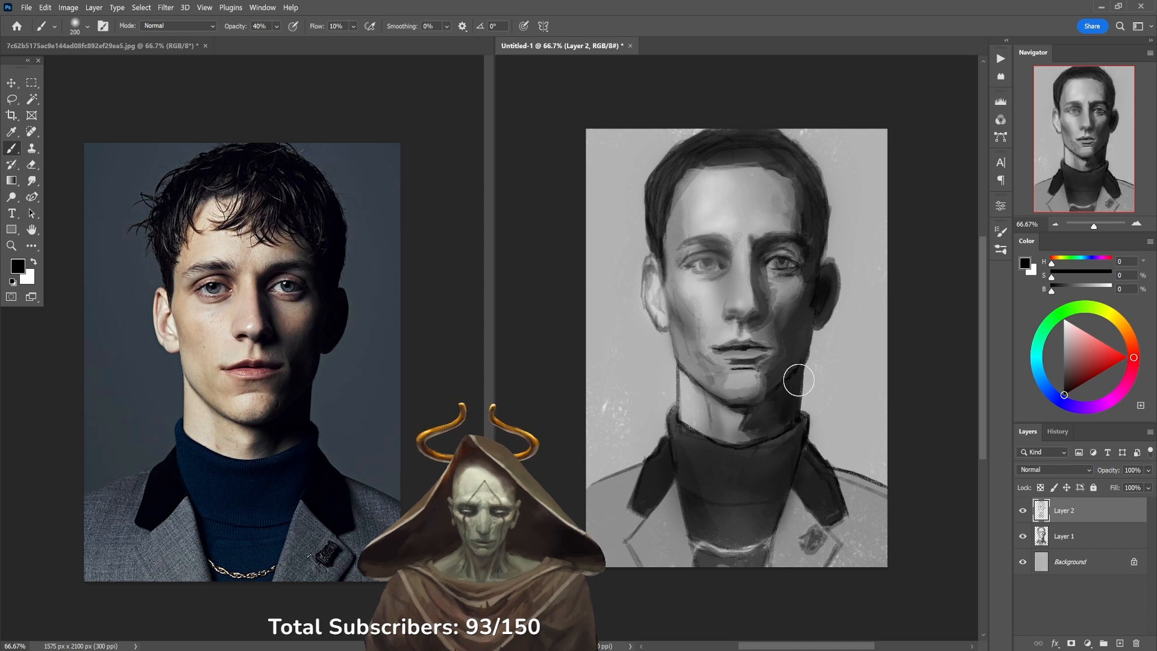
pyautogui.hotkey('ctrl', 'z')
# Set the brush opacity to 30% and sample a mid grey from the neck.
pyautogui.press('3')
pyautogui.keyDown('alt'); pyautogui.click(741, 425); pyautogui.keyUp('alt')
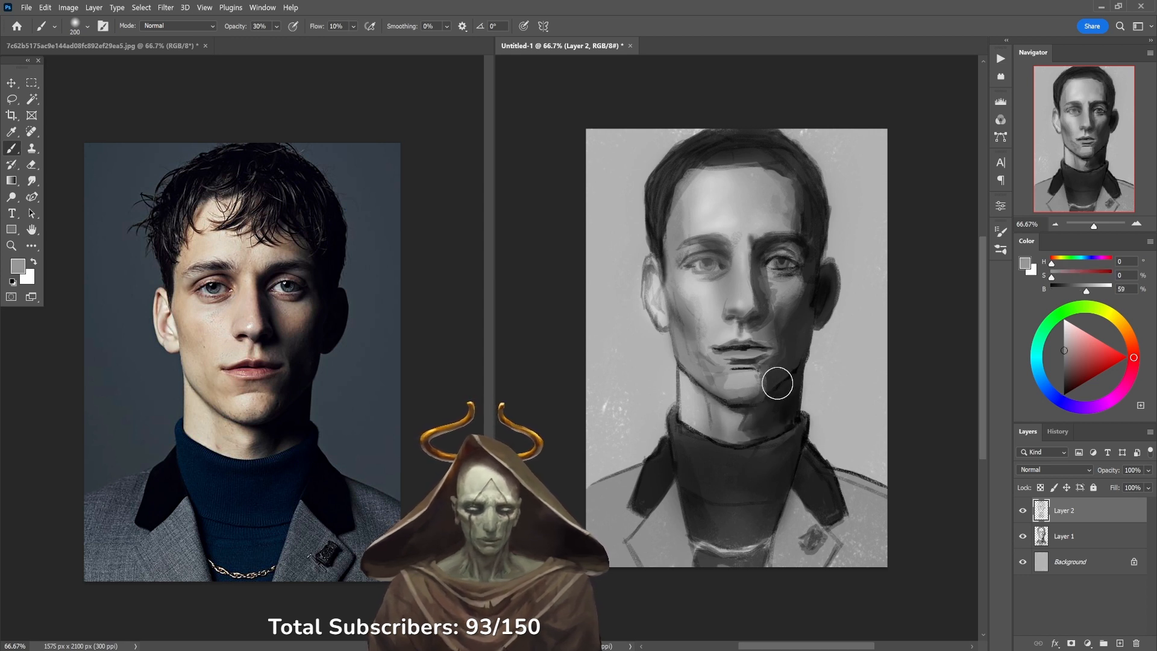
pyautogui.press('x')
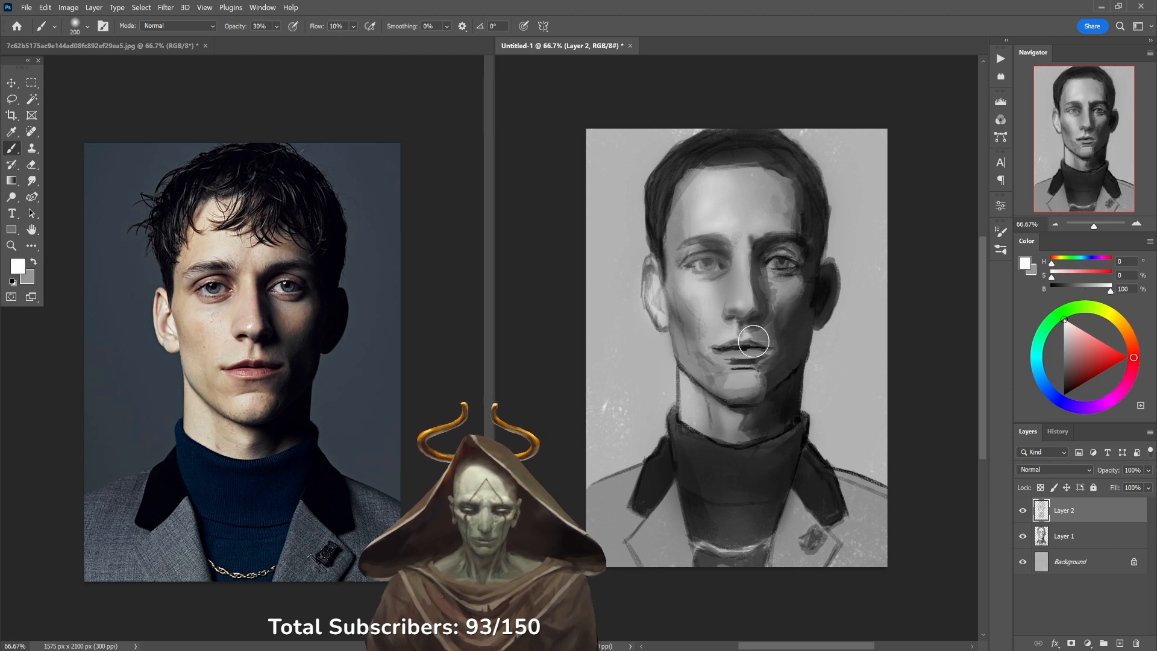
pyautogui.press('x')
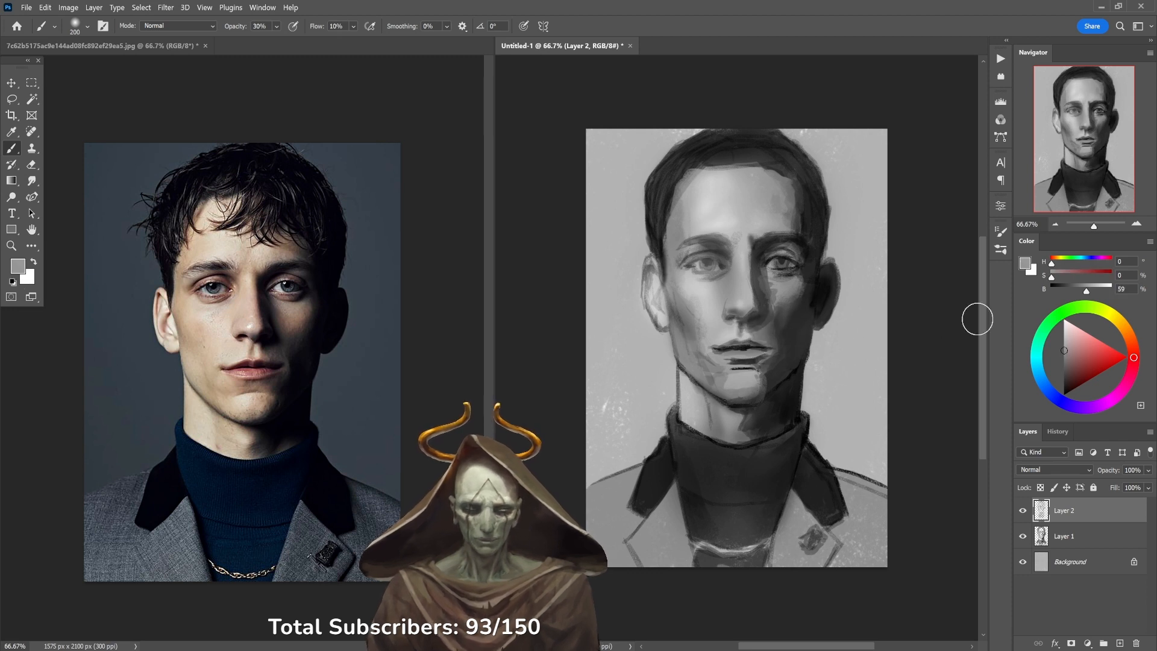
# Compare the portrait with and without Layer 2, and add a new layer above it.
pyautogui.click(1022, 510)
pyautogui.click(1023, 510)
pyautogui.click(1119, 643)
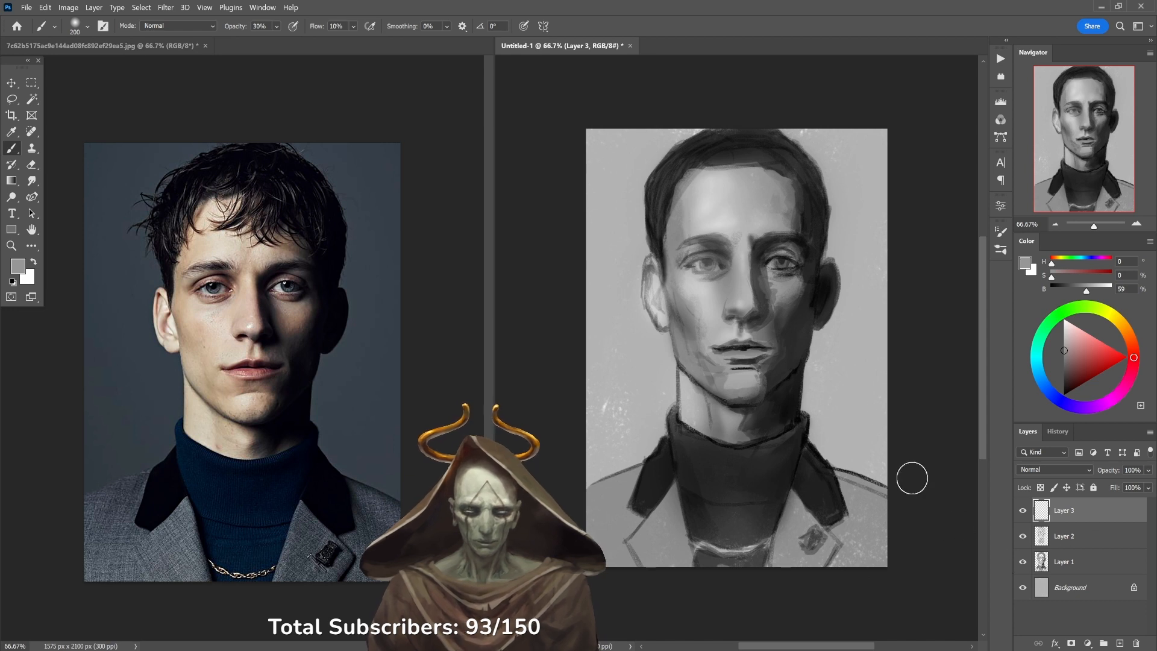
# Try to merge Layer 2 into Layer 1, and return to Layer 3.
pyautogui.click(1069, 538)
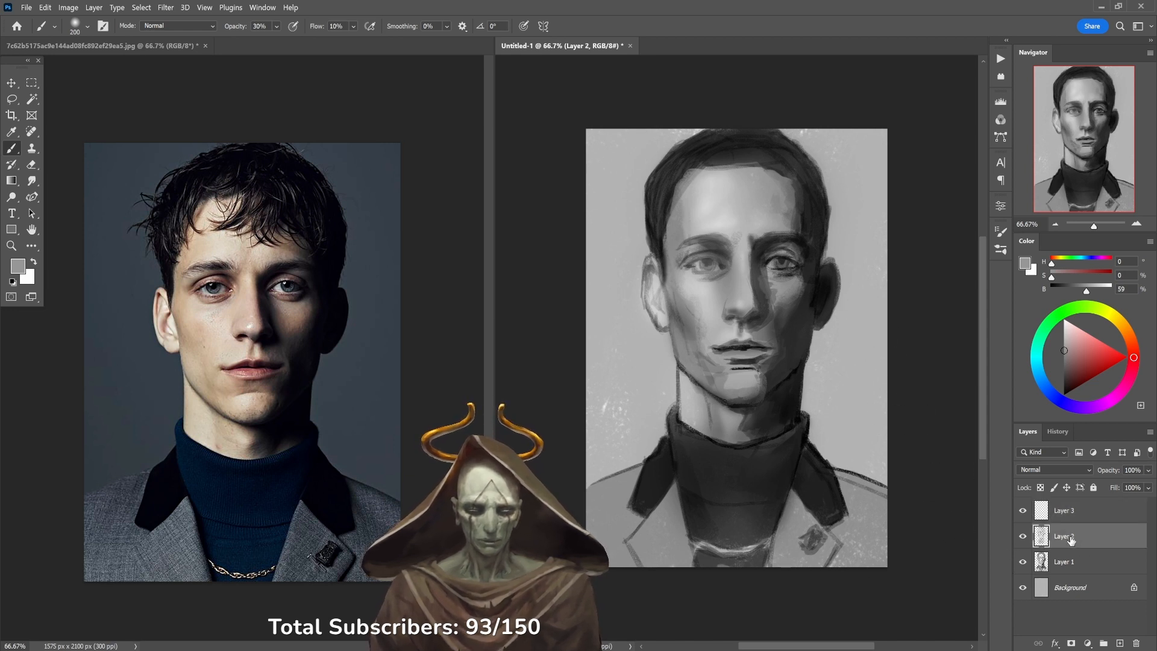
pyautogui.hotkey('ctrl', 'e')
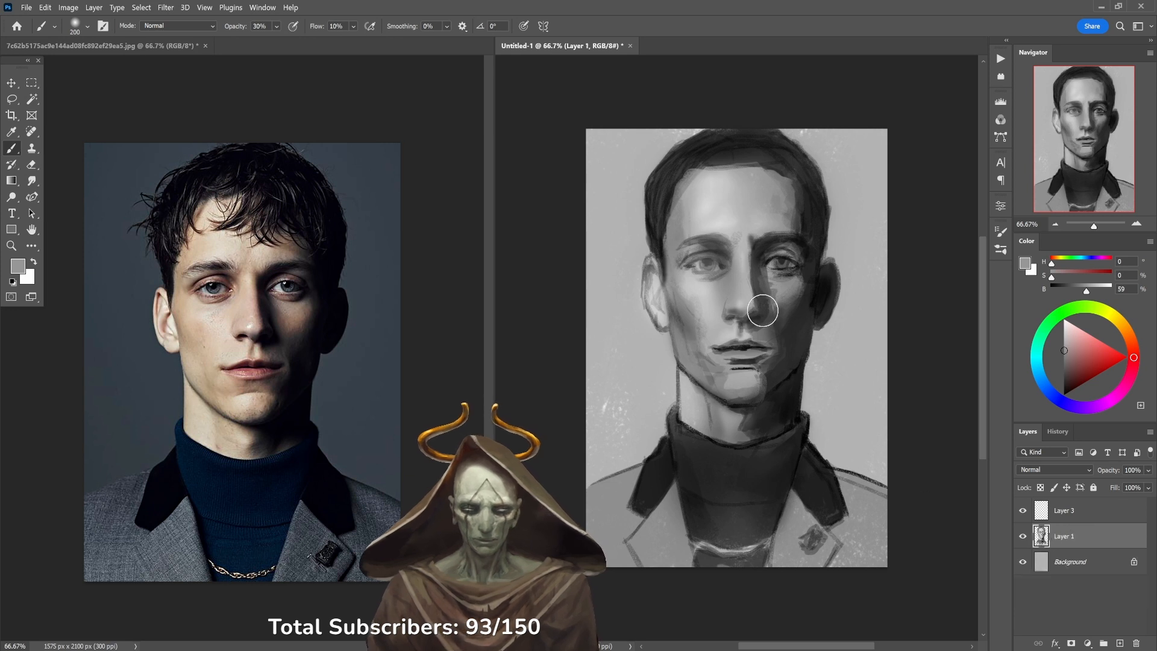
pyautogui.hotkey('ctrl', 'z')
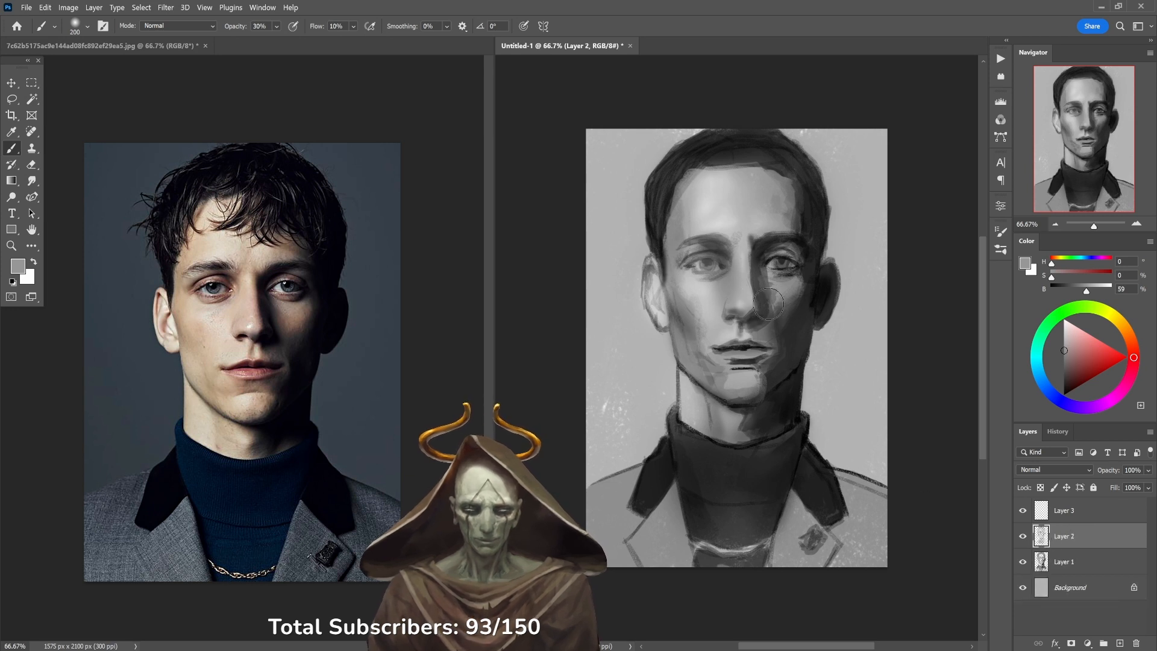
pyautogui.click(1035, 510)
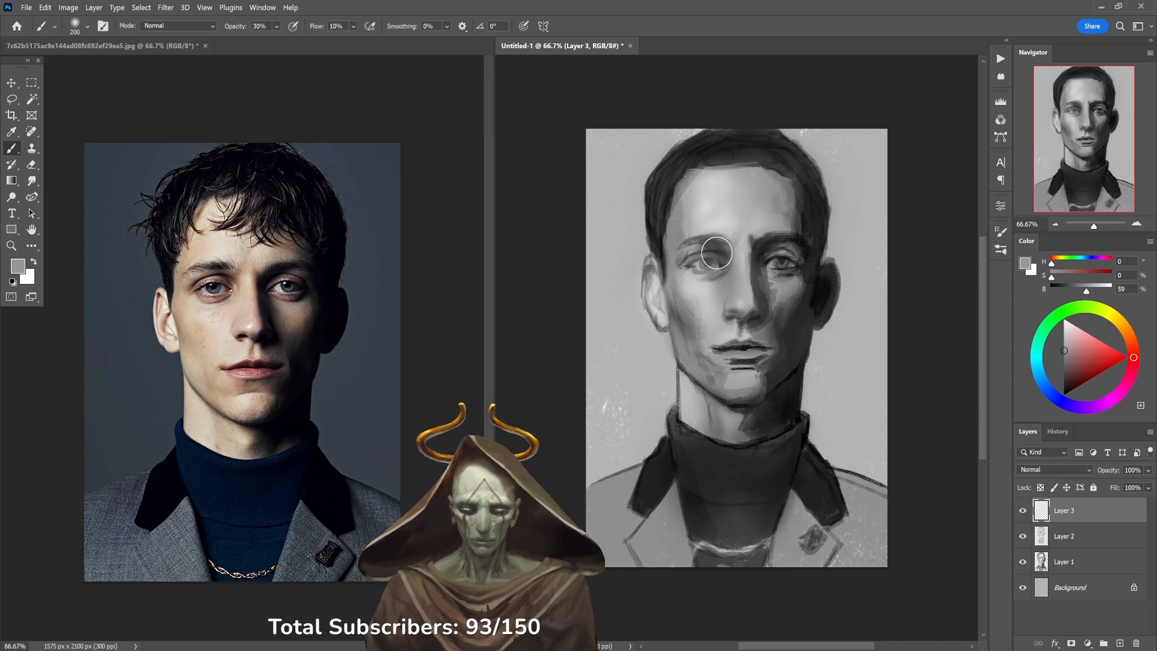
# Lasso both ears and shift copies of them slightly downward on Layer 3.
pyautogui.press('l')
pyautogui.moveTo(666, 335)
pyautogui.mouseDown()
pyautogui.moveTo(666, 279)
pyautogui.moveTo(652, 245)
pyautogui.moveTo(638, 246)
pyautogui.moveTo(626, 289)
pyautogui.moveTo(663, 337)
pyautogui.mouseUp()
pyautogui.press('b')
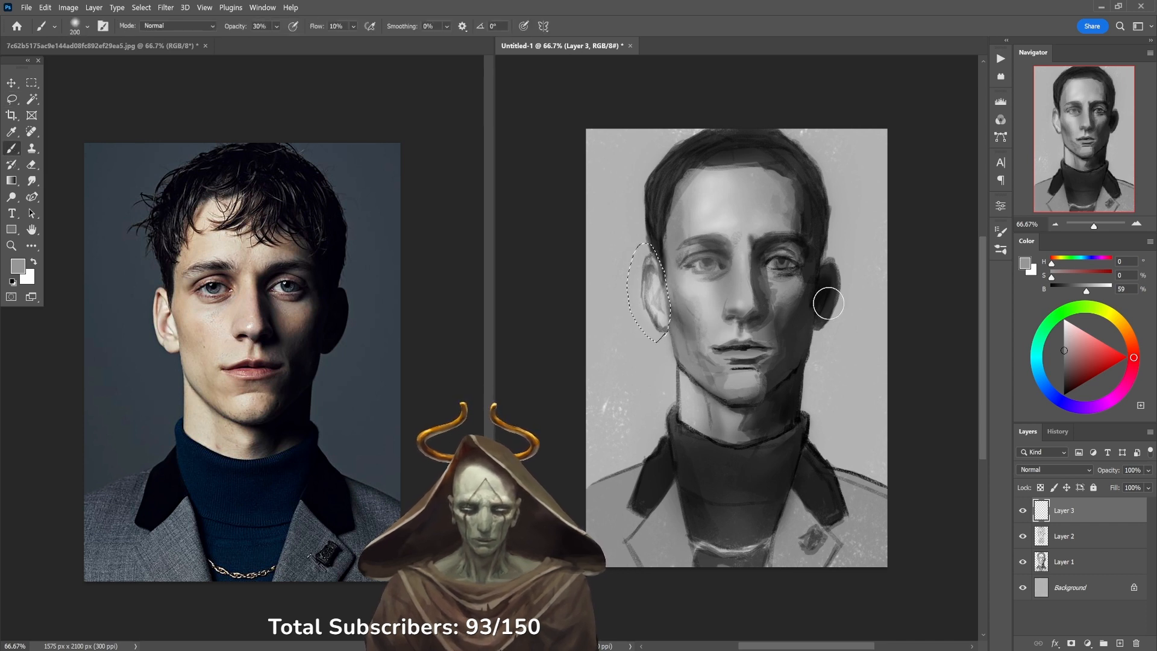
pyautogui.press('l')
pyautogui.moveTo(833, 254)
pyautogui.mouseDown()
pyautogui.moveTo(813, 303)
pyautogui.moveTo(818, 338)
pyautogui.moveTo(855, 295)
pyautogui.moveTo(843, 242)
pyautogui.mouseUp()
pyautogui.keyDown('ctrl'); pyautogui.click(837, 298); pyautogui.keyUp('ctrl')
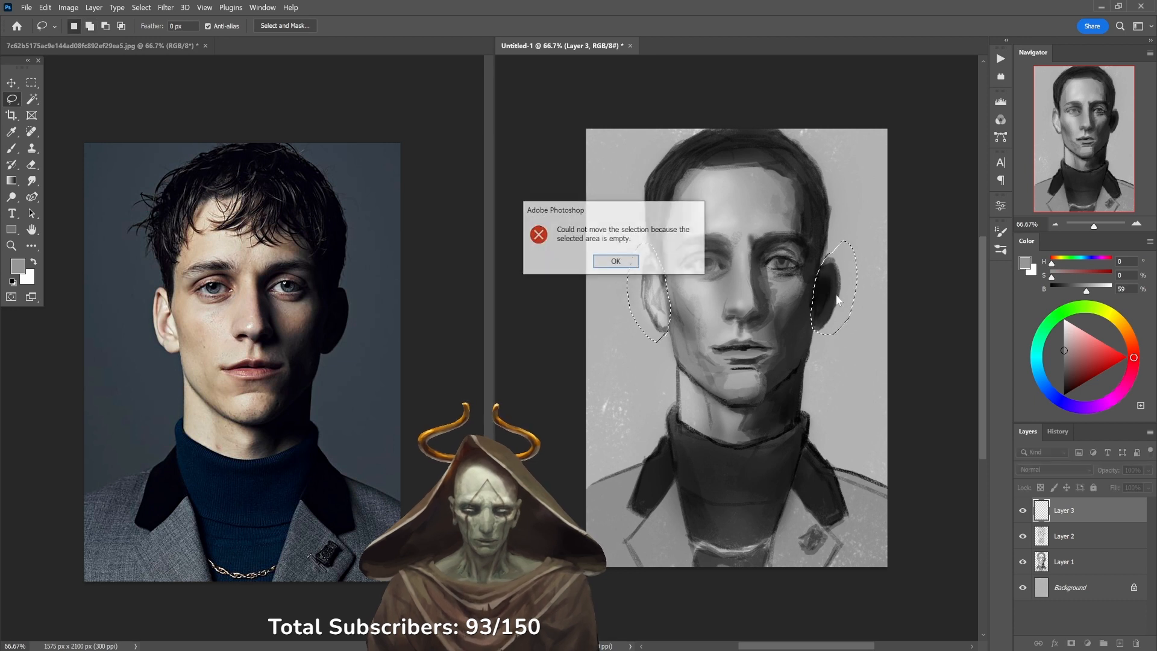
pyautogui.click(637, 260)
pyautogui.moveTo(664, 290); pyautogui.dragTo(662, 307)
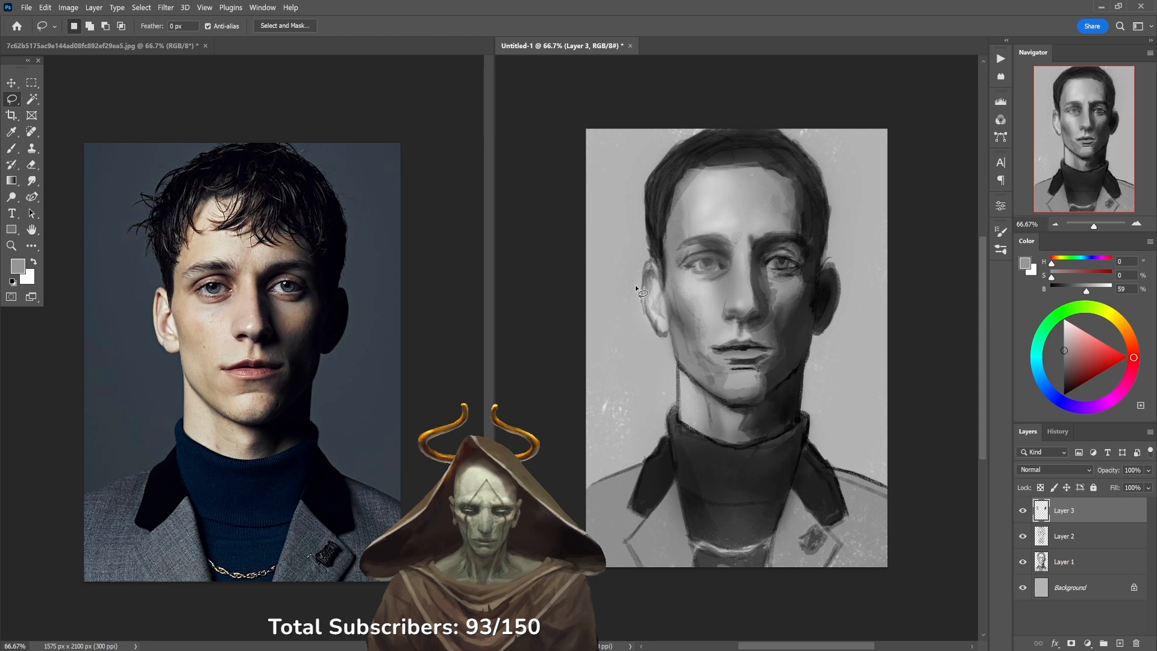
# Lasso the face from the brows to the chin including the ears, copy it to a new layer and shift it slightly down.
pyautogui.moveTo(637, 278)
pyautogui.mouseDown()
pyautogui.moveTo(664, 240)
pyautogui.moveTo(745, 222)
pyautogui.moveTo(798, 227)
pyautogui.moveTo(844, 251)
pyautogui.moveTo(857, 307)
pyautogui.moveTo(809, 365)
pyautogui.mouseUp()
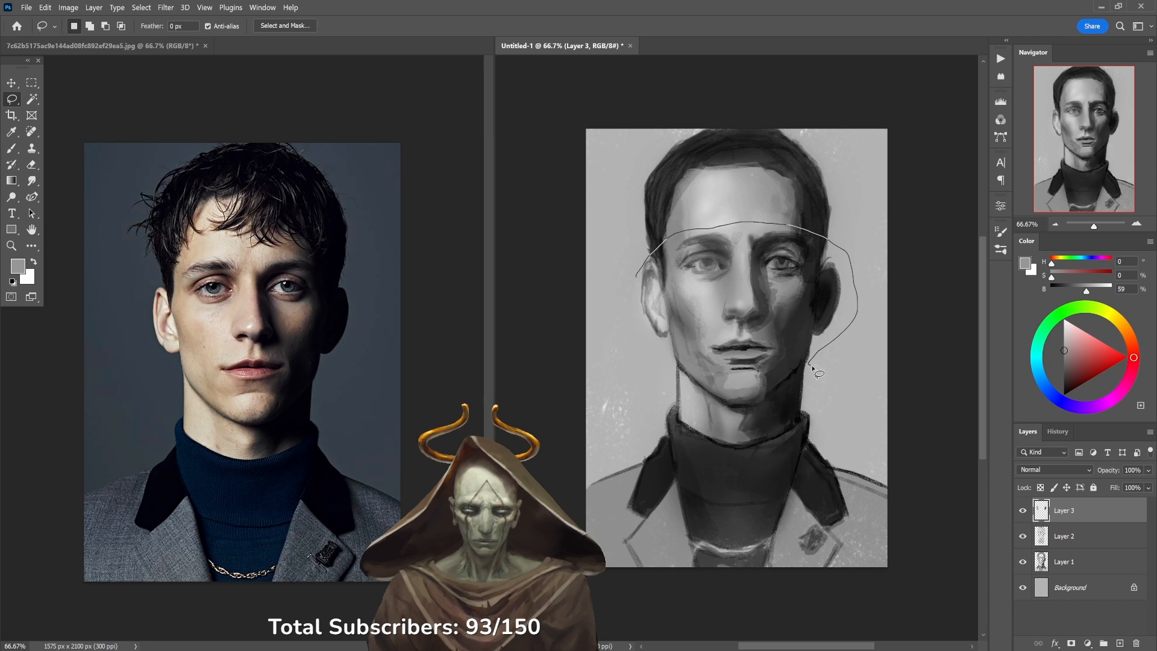
pyautogui.moveTo(820, 418)
pyautogui.mouseDown()
pyautogui.moveTo(753, 459)
pyautogui.moveTo(679, 446)
pyautogui.moveTo(651, 409)
pyautogui.moveTo(637, 331)
pyautogui.mouseUp()
pyautogui.hotkey('ctrl', 'j')
pyautogui.moveTo(761, 287); pyautogui.dragTo(761, 295)
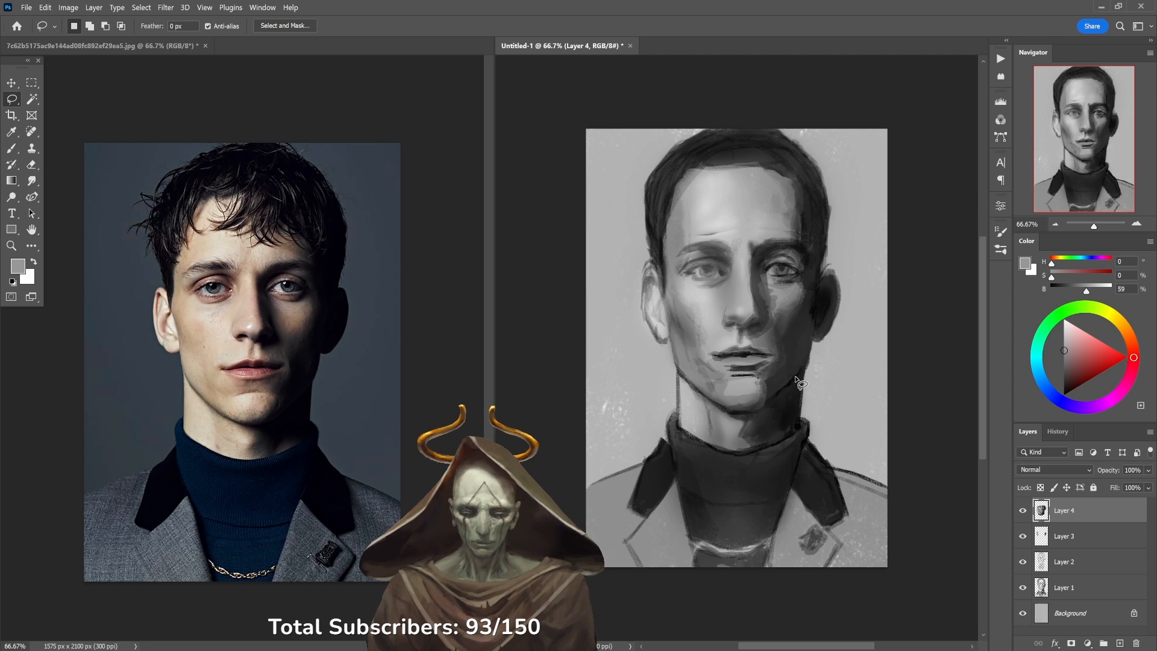
# Switch to a firmer brush of size 250 at 100% opacity and repaint the hairline lower on the forehead in sampled dark grey.
pyautogui.press('b')
pyautogui.rightClick(829, 371)
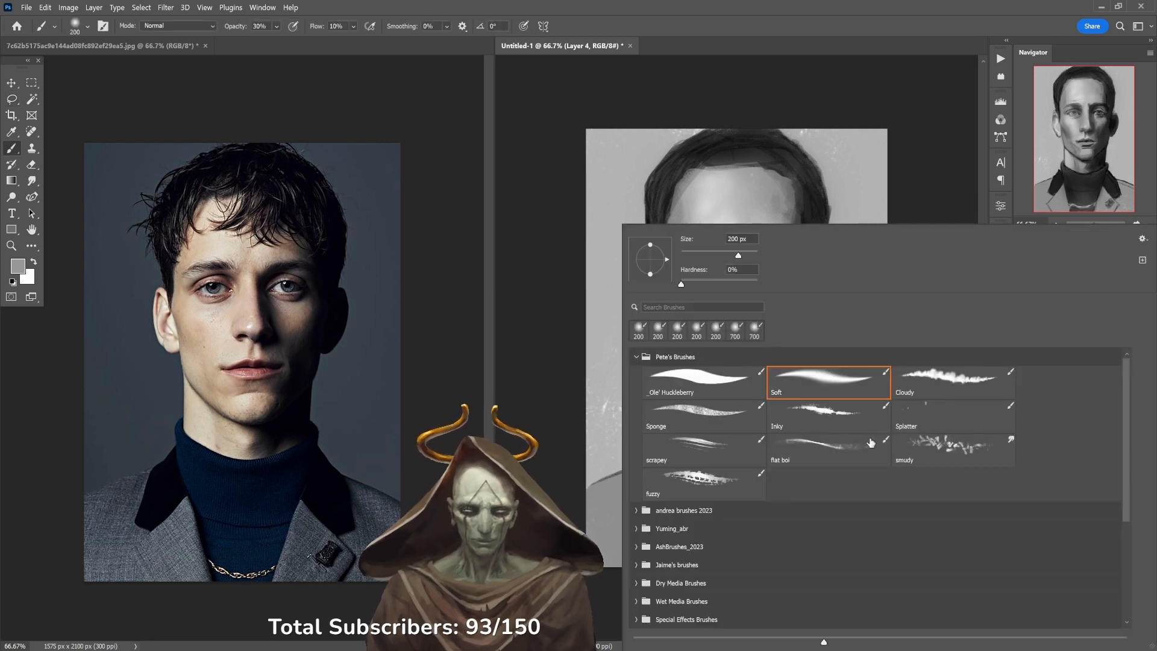
pyautogui.click(749, 416)
pyautogui.press('Return')
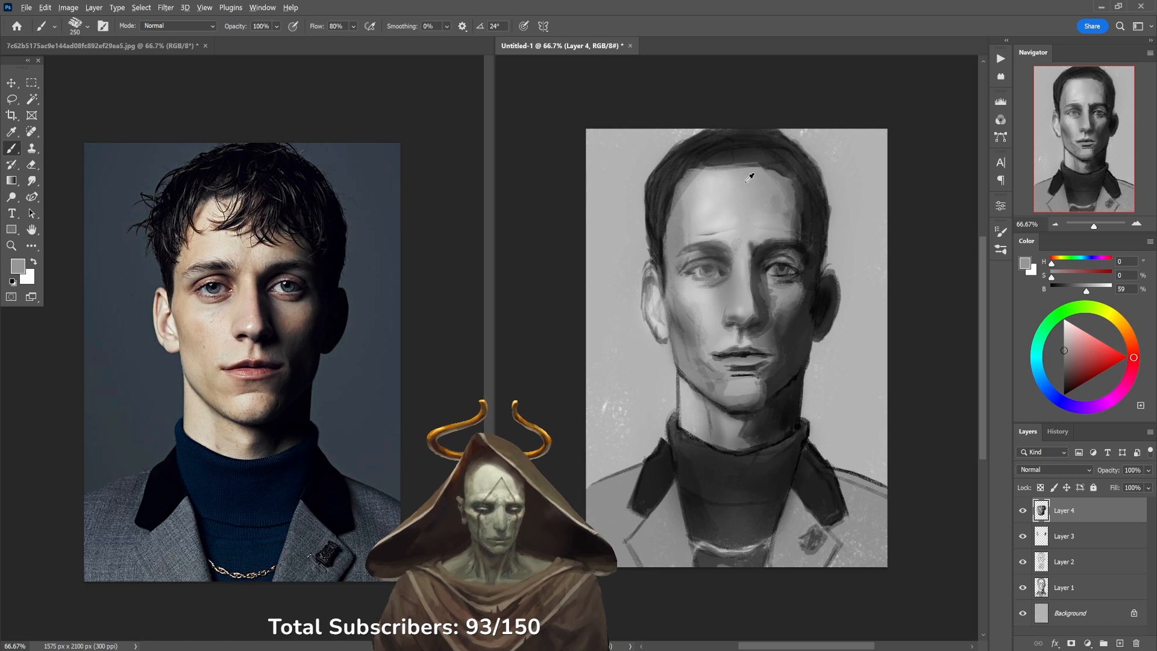
pyautogui.keyDown('alt'); pyautogui.click(718, 152); pyautogui.keyUp('alt')
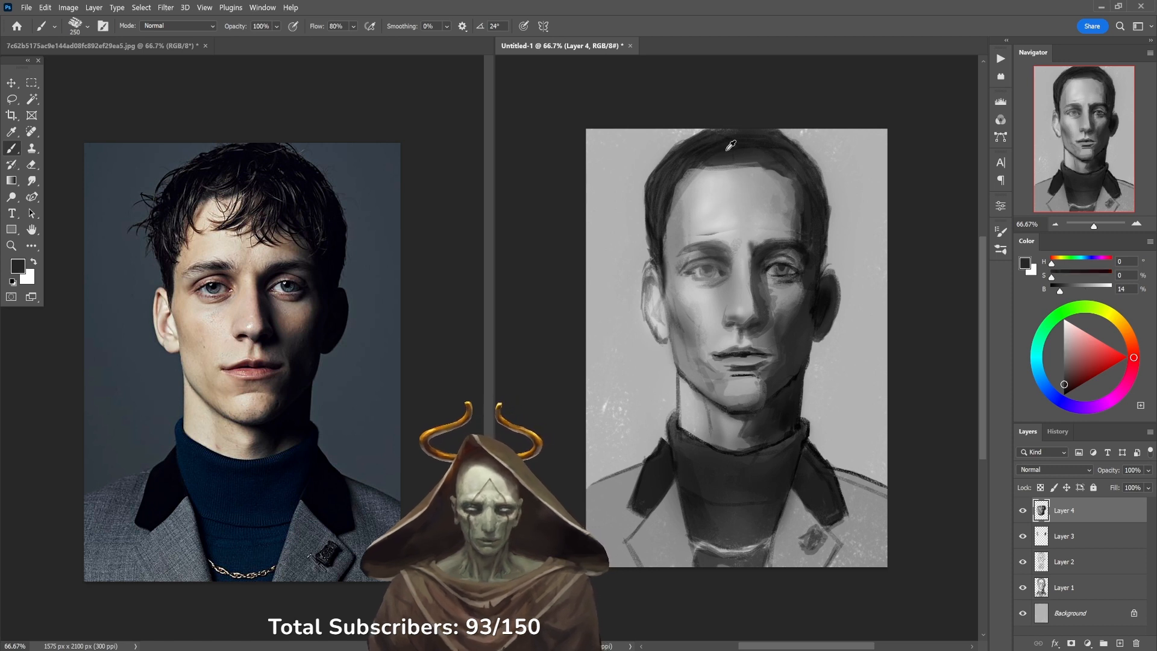
pyautogui.moveTo(700, 167)
pyautogui.mouseDown()
pyautogui.moveTo(780, 167)
pyautogui.moveTo(768, 163)
pyautogui.moveTo(790, 128)
pyautogui.moveTo(704, 146)
pyautogui.moveTo(781, 153)
pyautogui.mouseUp()
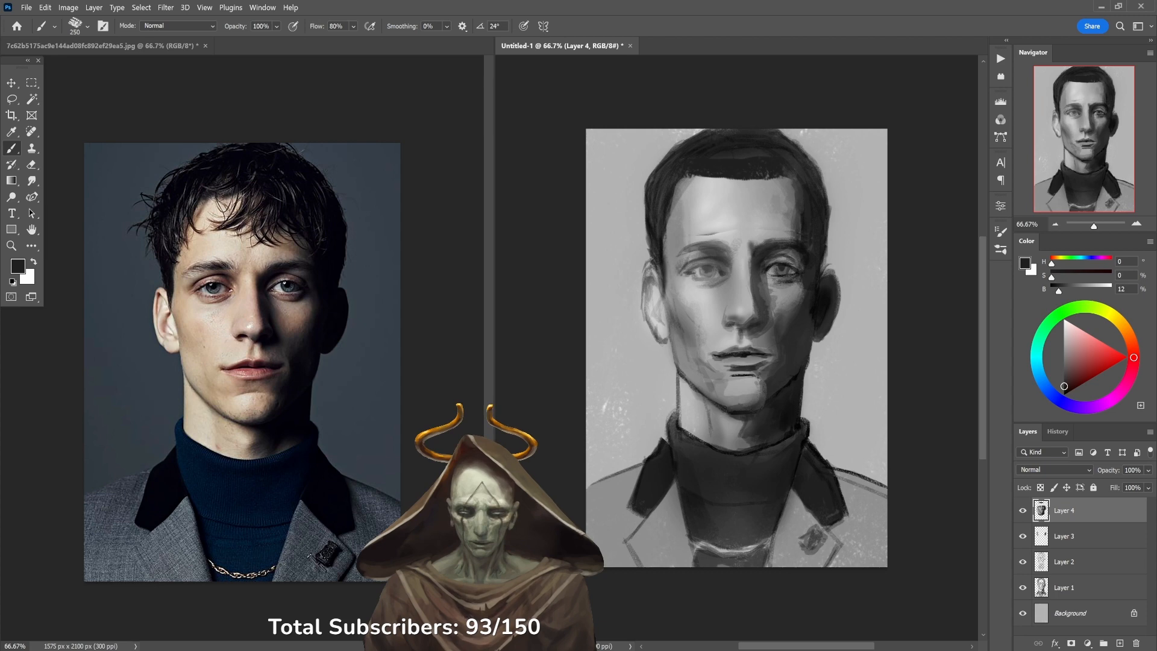
pyautogui.hotkey('alt', 'Tab')
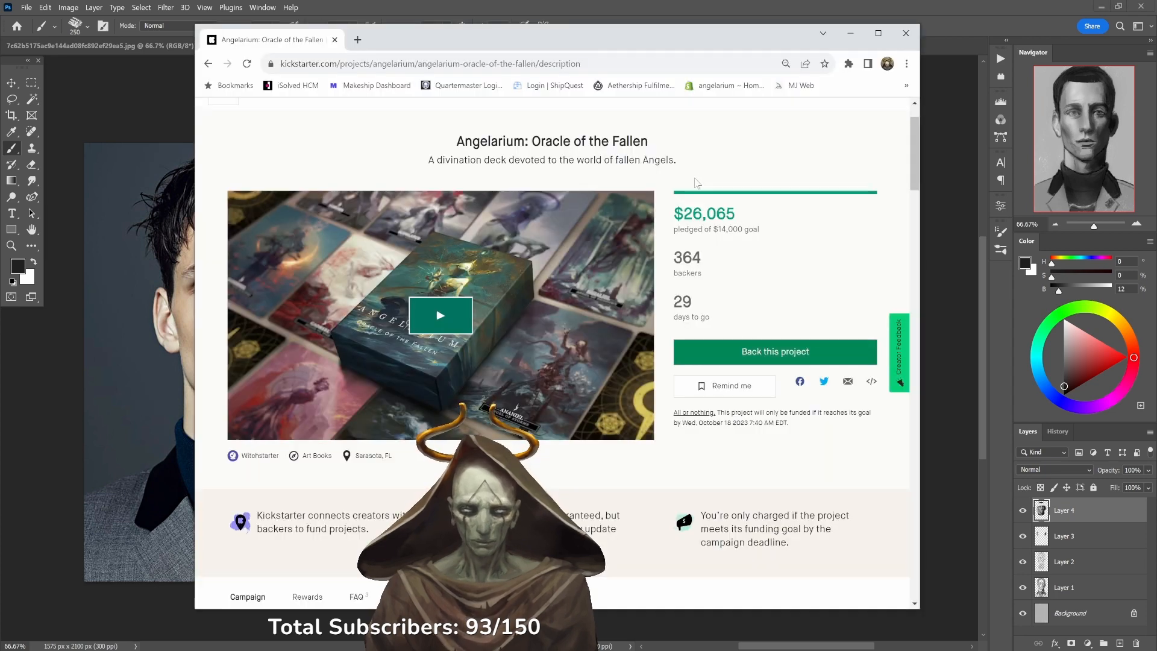
pyautogui.click(698, 6)
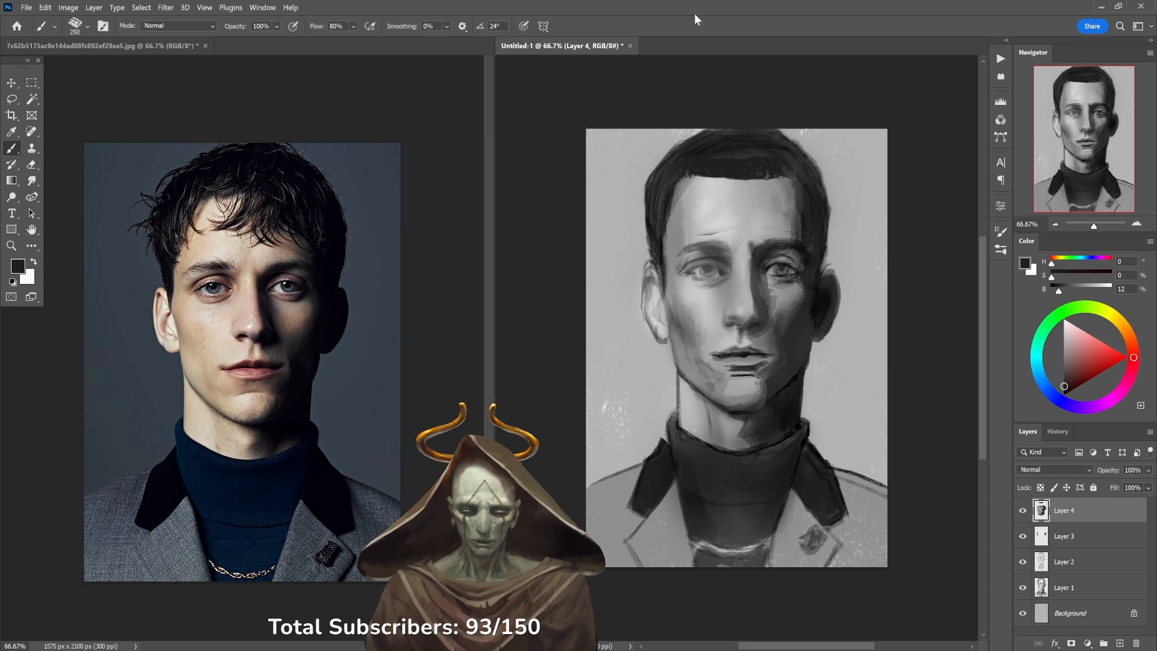
# Cover the seam above the lit brow with light grey sampled from the forehead, using a brush size of 45 at 80% opacity.
pyautogui.press('[')
pyautogui.press('[')
pyautogui.press('[')
pyautogui.press('[')
pyautogui.press('[')
pyautogui.press('[')
pyautogui.press('[')
pyautogui.press('[')
pyautogui.press('[')
pyautogui.press('[')
pyautogui.press('[')
pyautogui.keyDown('alt'); pyautogui.click(723, 234); pyautogui.keyUp('alt')
pyautogui.moveTo(723, 235); pyautogui.dragTo(708, 237)
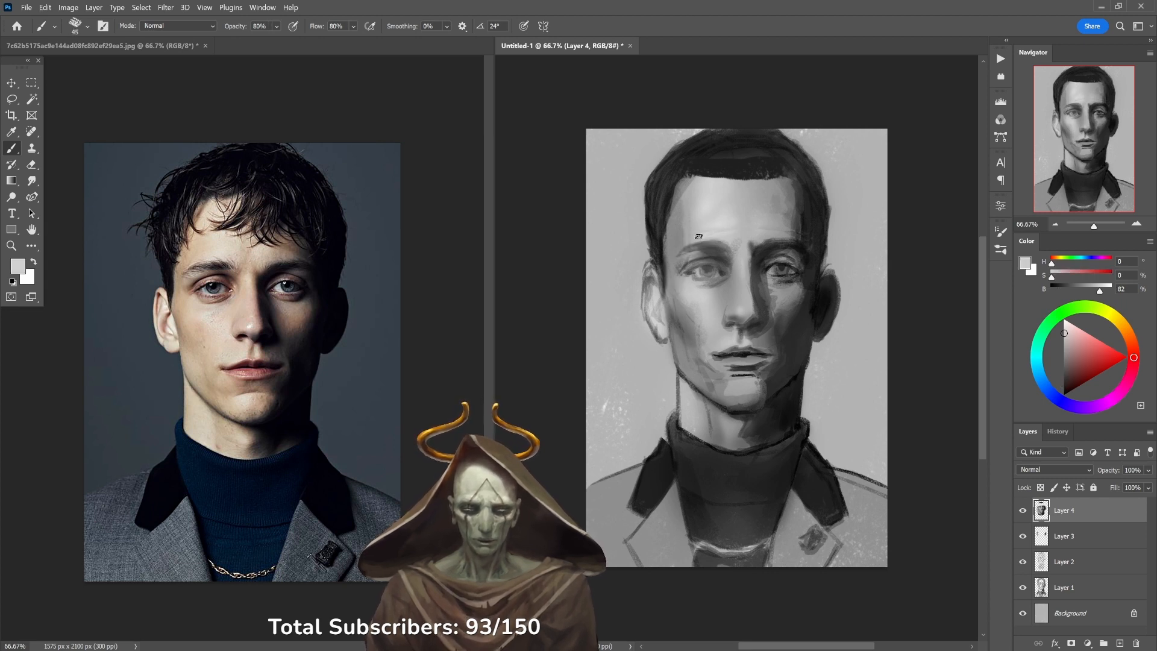
# Refine the hair edges at both temples with sampled dark greys.
pyautogui.keyDown('alt'); pyautogui.click(824, 265); pyautogui.keyUp('alt')
pyautogui.keyDown('alt'); pyautogui.click(824, 257); pyautogui.keyUp('alt')
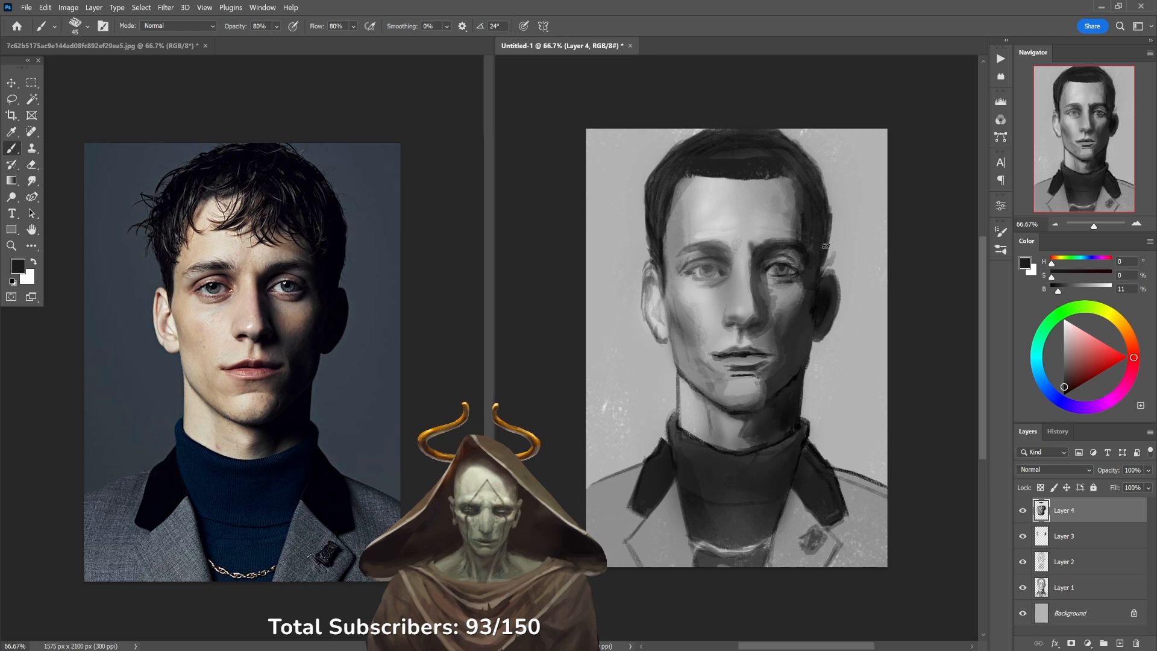
pyautogui.keyDown('alt'); pyautogui.click(659, 220); pyautogui.keyUp('alt')
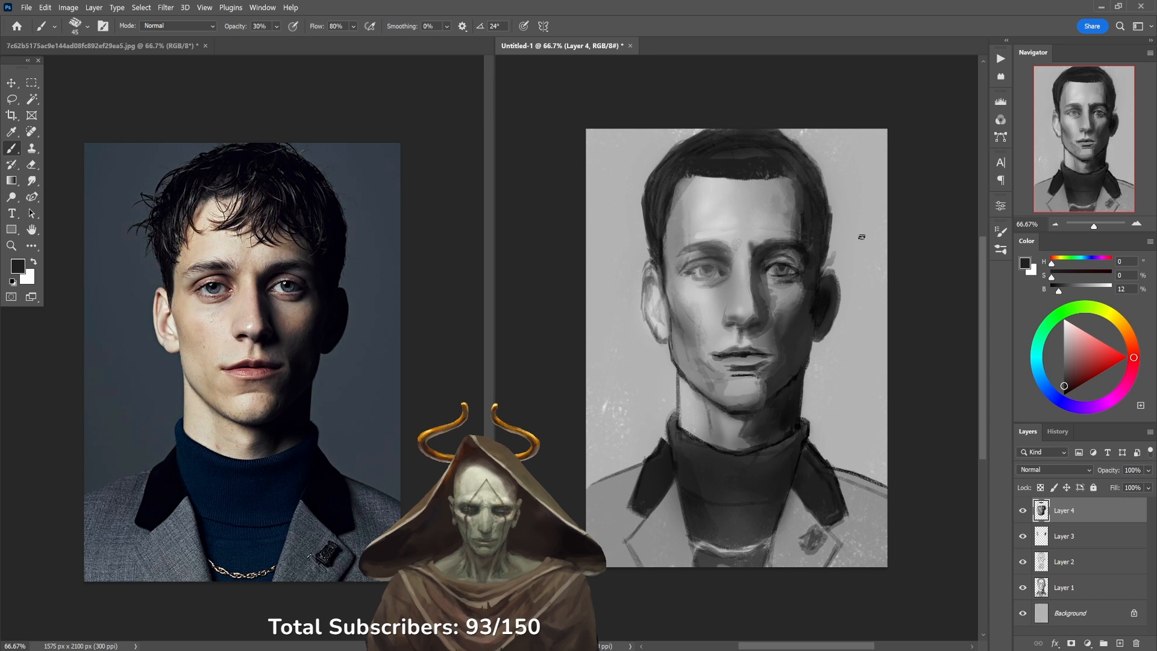
# Soften the dark strokes under the lower lip with sampled greys at 90% opacity.
pyautogui.press('4')
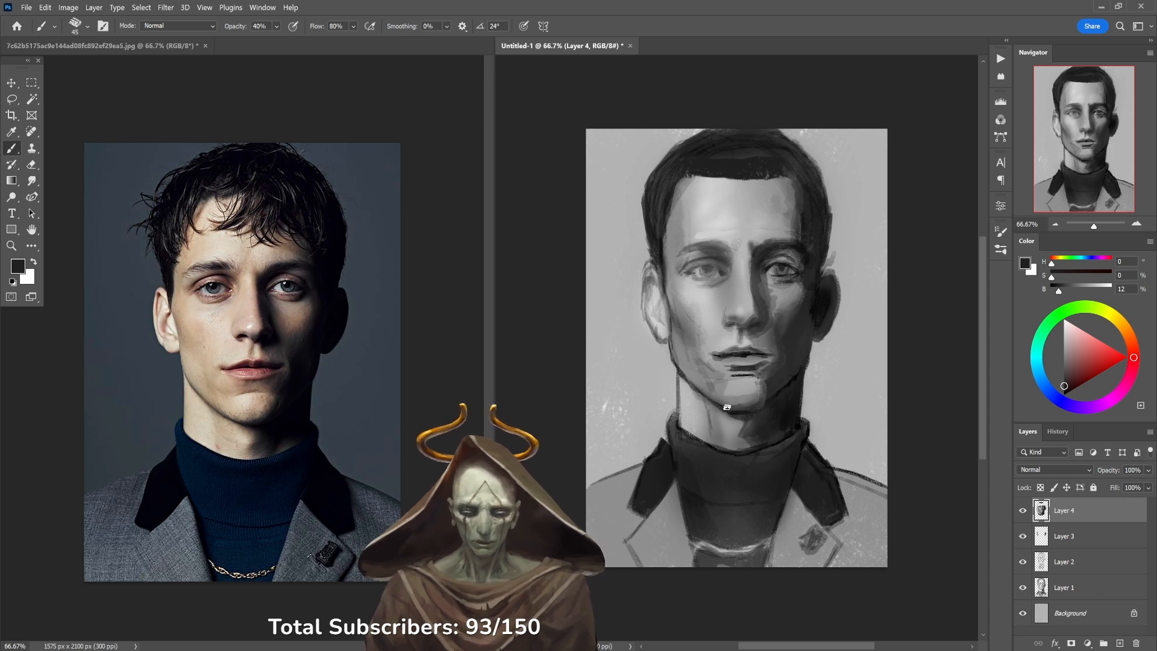
pyautogui.press('5')
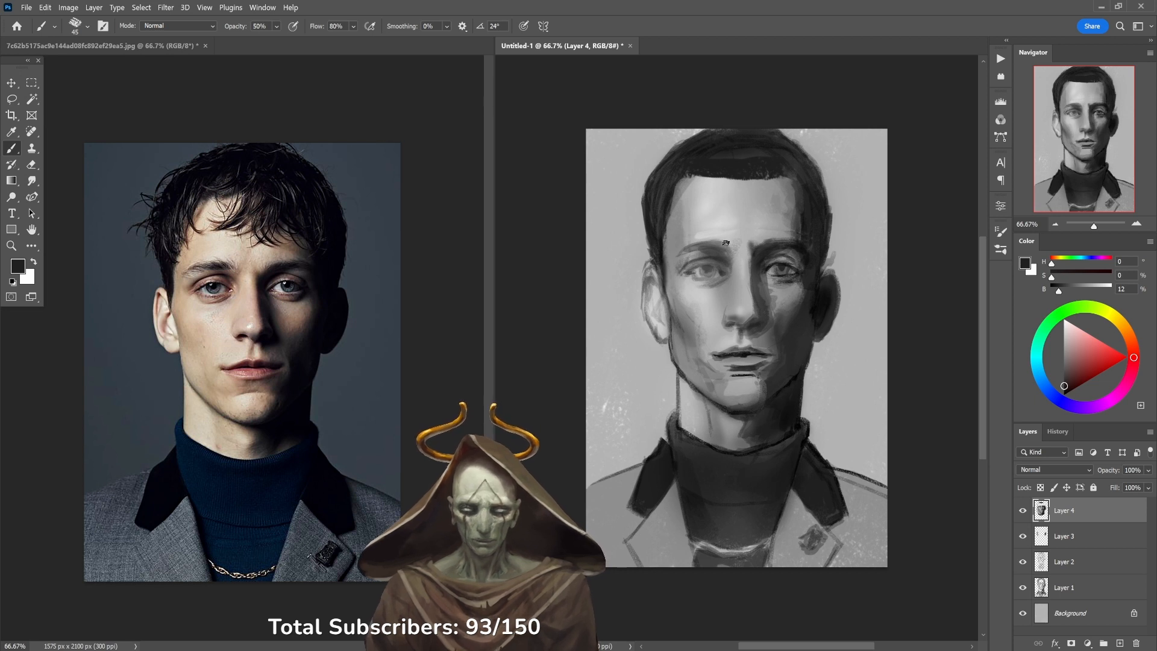
pyautogui.keyDown('alt'); pyautogui.click(744, 368); pyautogui.keyUp('alt')
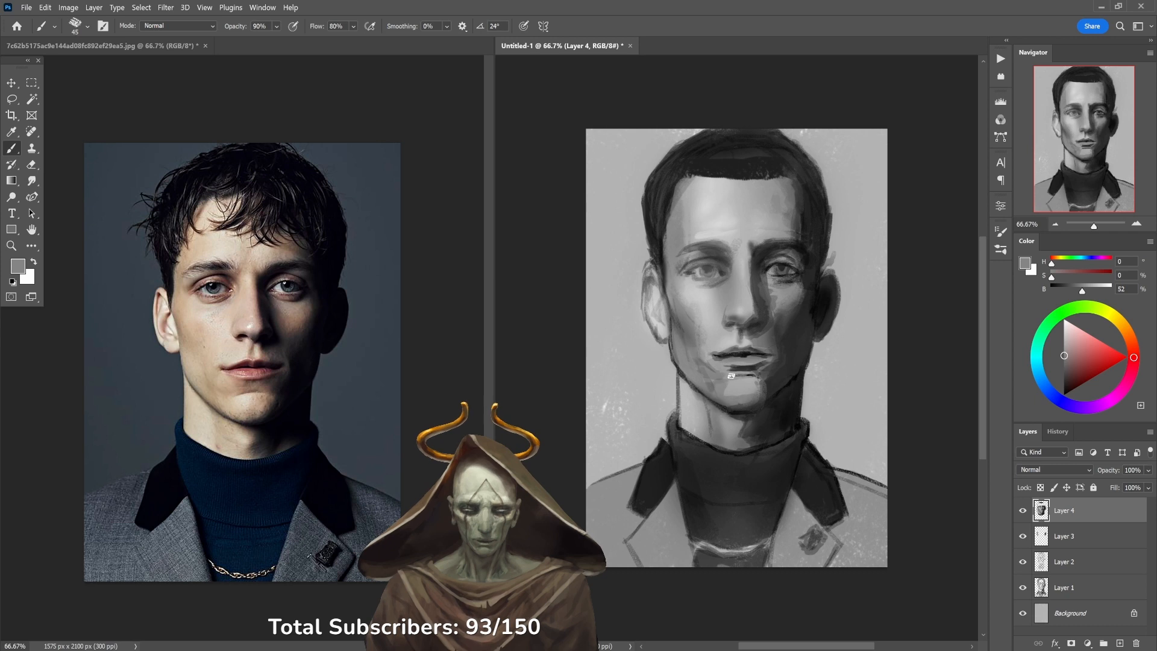
pyautogui.keyDown('alt'); pyautogui.click(748, 368); pyautogui.keyUp('alt')
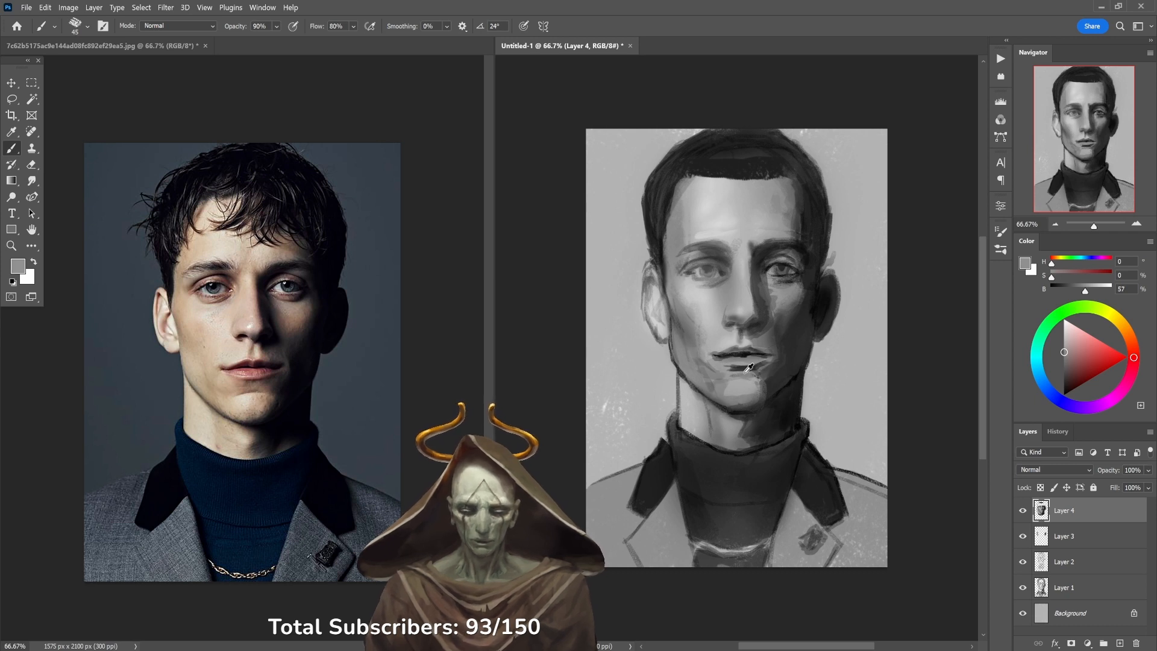
pyautogui.keyDown('alt'); pyautogui.click(742, 372); pyautogui.keyUp('alt')
pyautogui.keyDown('alt'); pyautogui.click(757, 367); pyautogui.keyUp('alt')
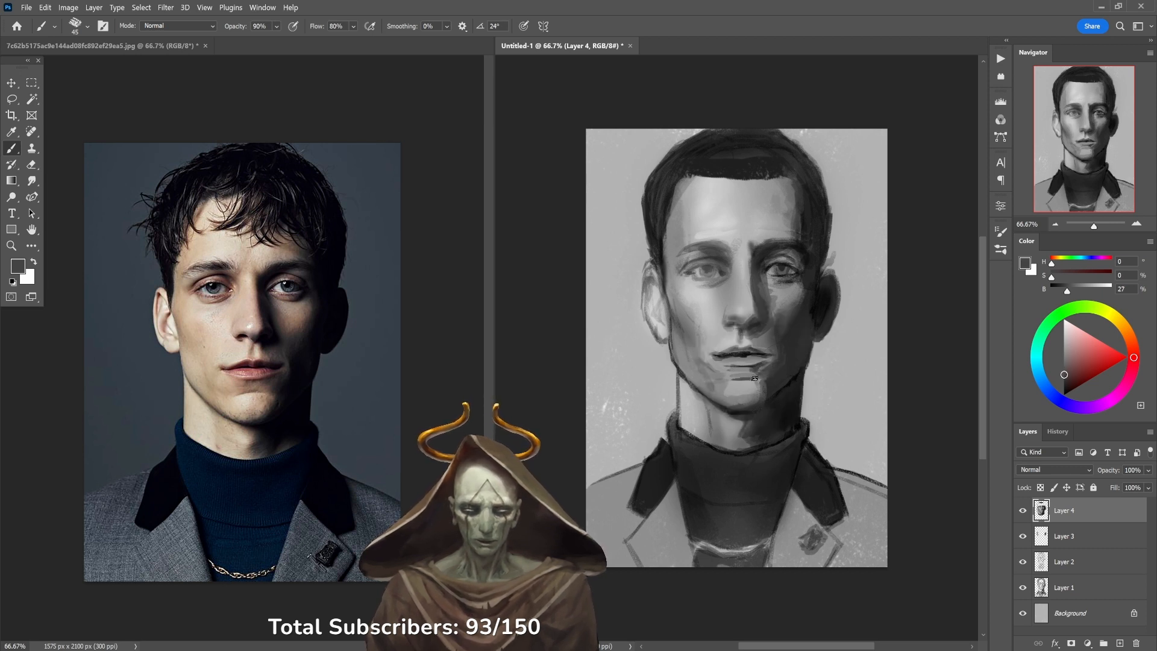
# Refine the chin and the shadowed side of the jaw with greys sampled from the lit chin and the nearby shadow.
pyautogui.keyDown('alt'); pyautogui.click(745, 396); pyautogui.keyUp('alt')
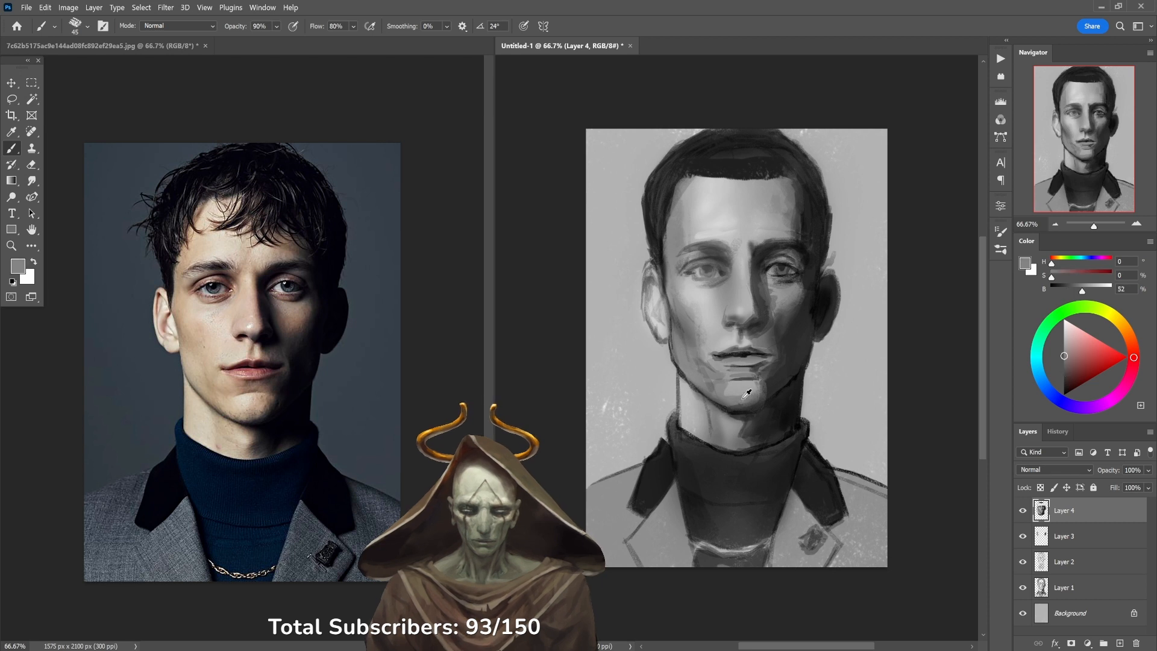
pyautogui.keyDown('alt'); pyautogui.click(741, 393); pyautogui.keyUp('alt')
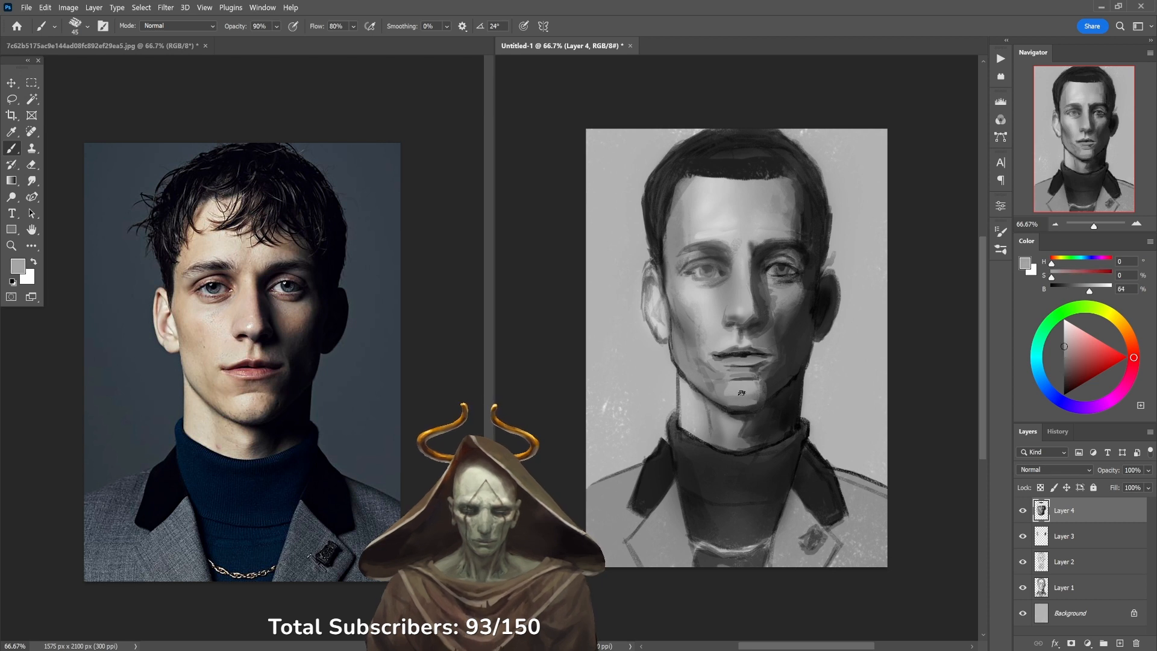
pyautogui.keyDown('alt'); pyautogui.click(771, 365); pyautogui.keyUp('alt')
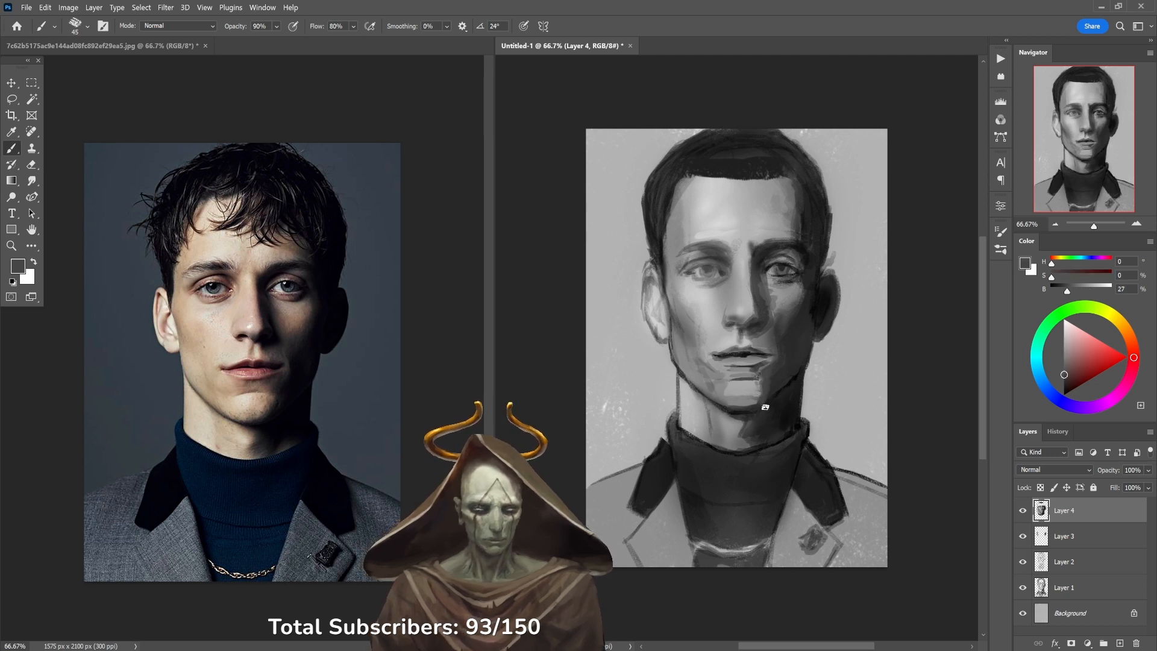
pyautogui.keyDown('alt'); pyautogui.click(777, 378); pyautogui.keyUp('alt')
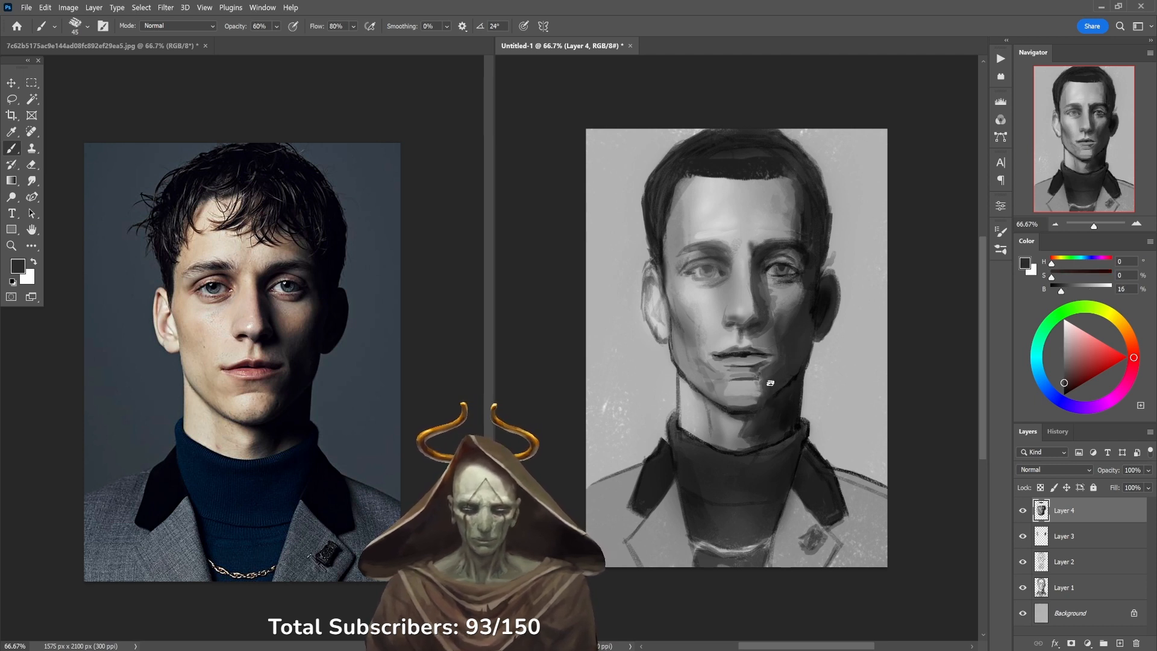
# Fill the light gap above the shadowed ear with sampled dark greys and tidy its outline with the background grey.
pyautogui.keyDown('alt'); pyautogui.click(831, 264); pyautogui.keyUp('alt')
pyautogui.keyDown('alt'); pyautogui.click(819, 271); pyautogui.keyUp('alt')
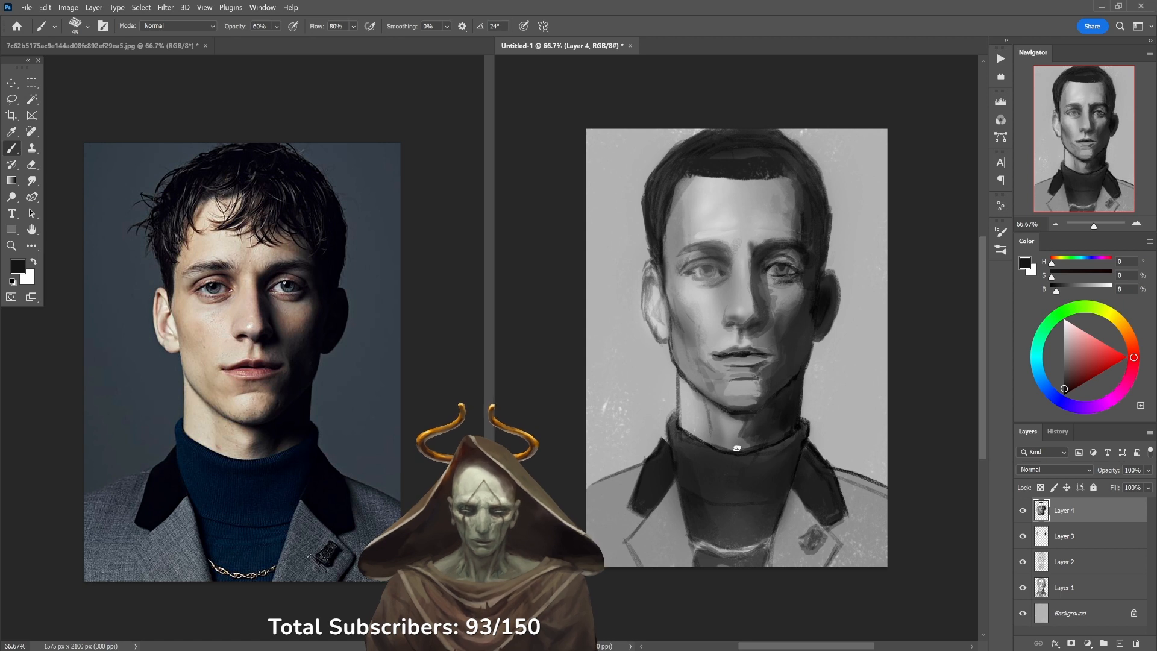
pyautogui.keyDown('alt'); pyautogui.click(863, 400); pyautogui.keyUp('alt')
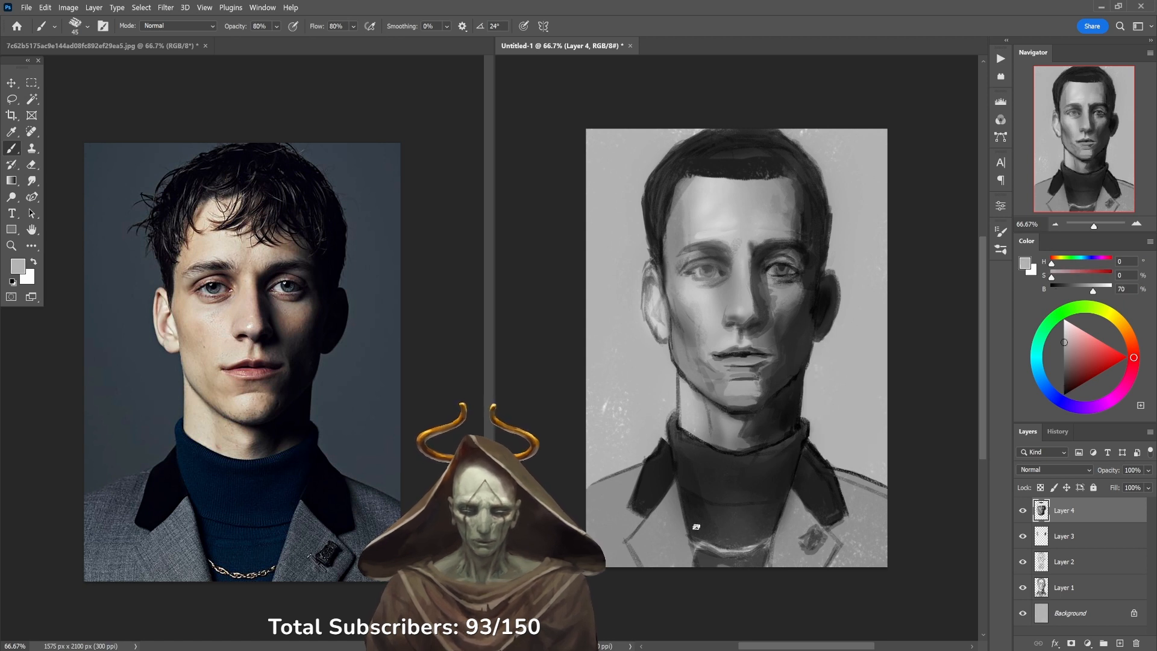
# Darken the chain's edge and the lapel pin with sampled greys at 80% opacity, and toggle Layer 4's visibility to compare.
pyautogui.keyDown('alt'); pyautogui.click(701, 551); pyautogui.keyUp('alt')
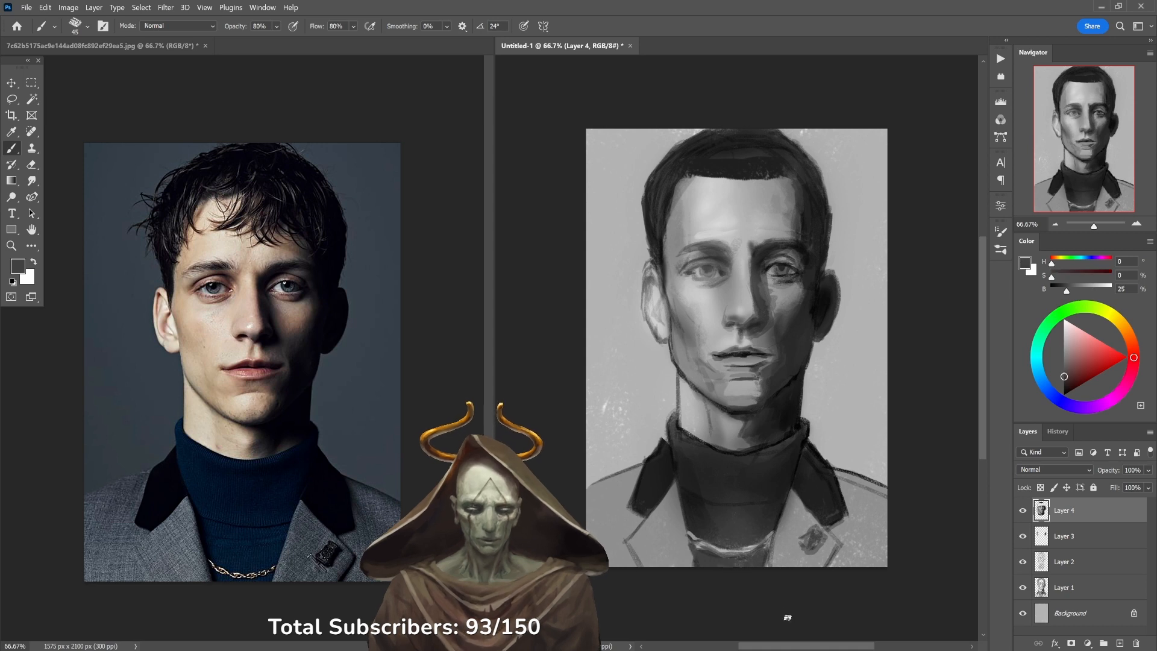
pyautogui.keyDown('alt'); pyautogui.click(820, 532); pyautogui.keyUp('alt')
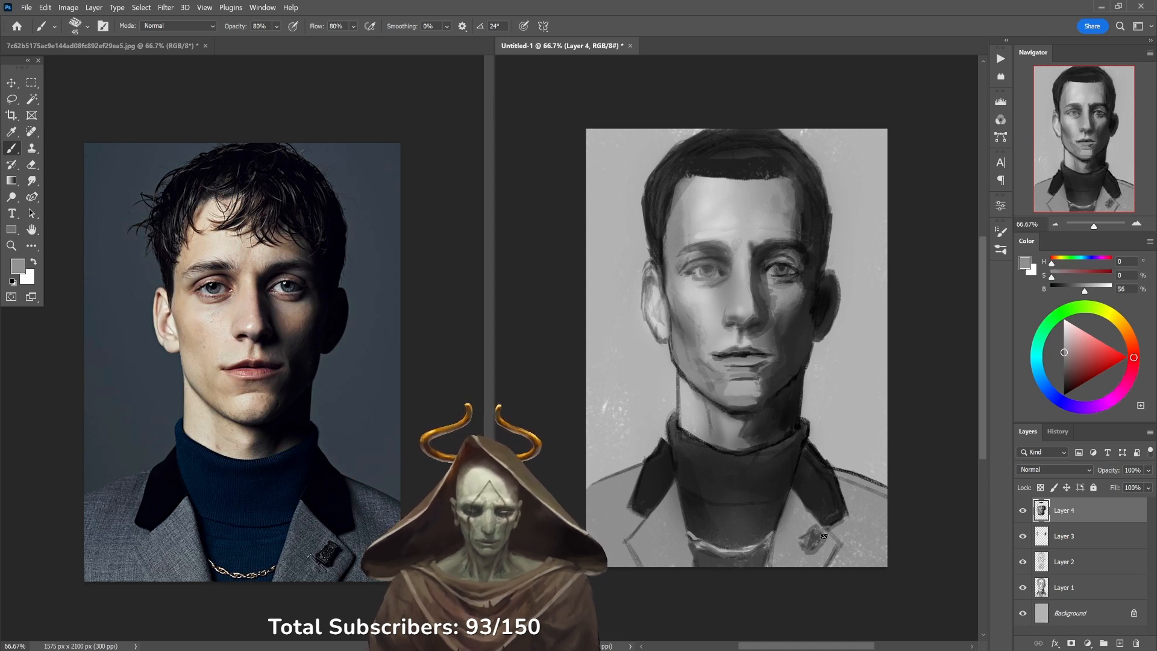
pyautogui.keyDown('alt'); pyautogui.click(824, 508); pyautogui.keyUp('alt')
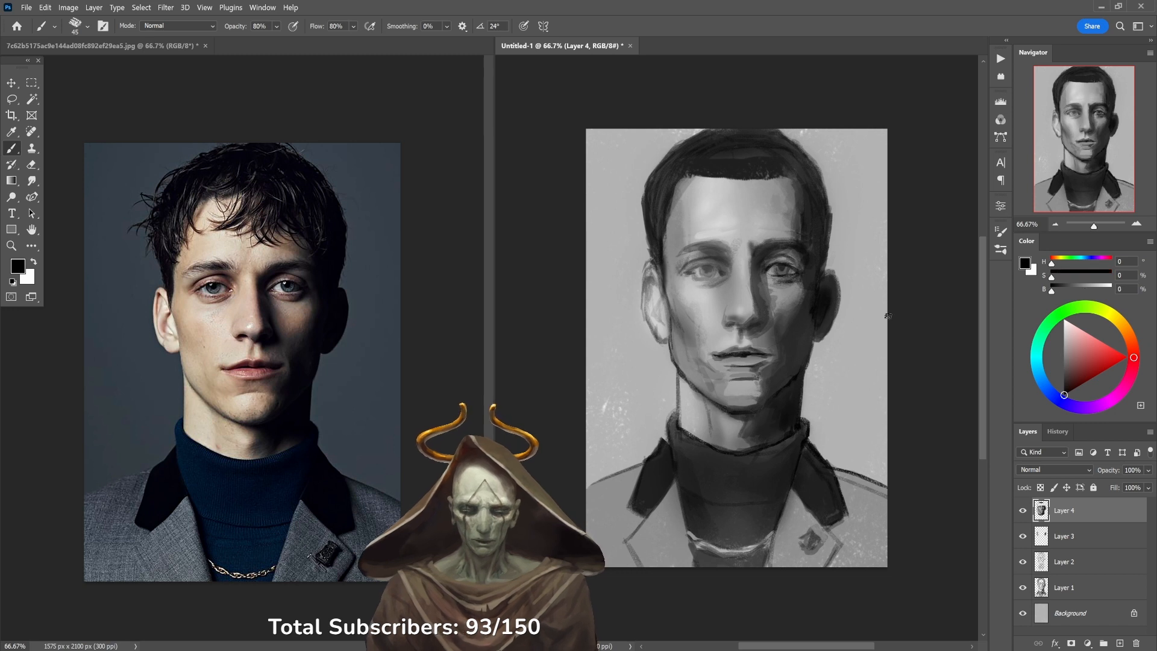
pyautogui.click(1025, 511)
pyautogui.click(1025, 510)
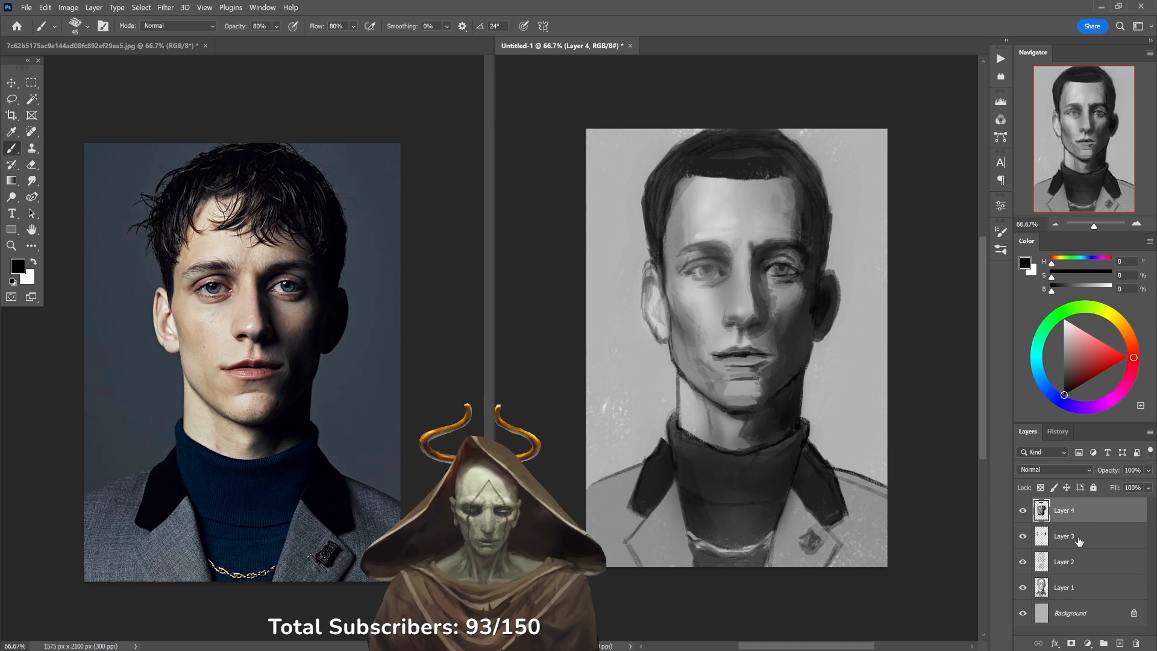
# Add a new layer above Layer 4 and choose a muted blue with hue 220 for the background.
pyautogui.click(1119, 644)
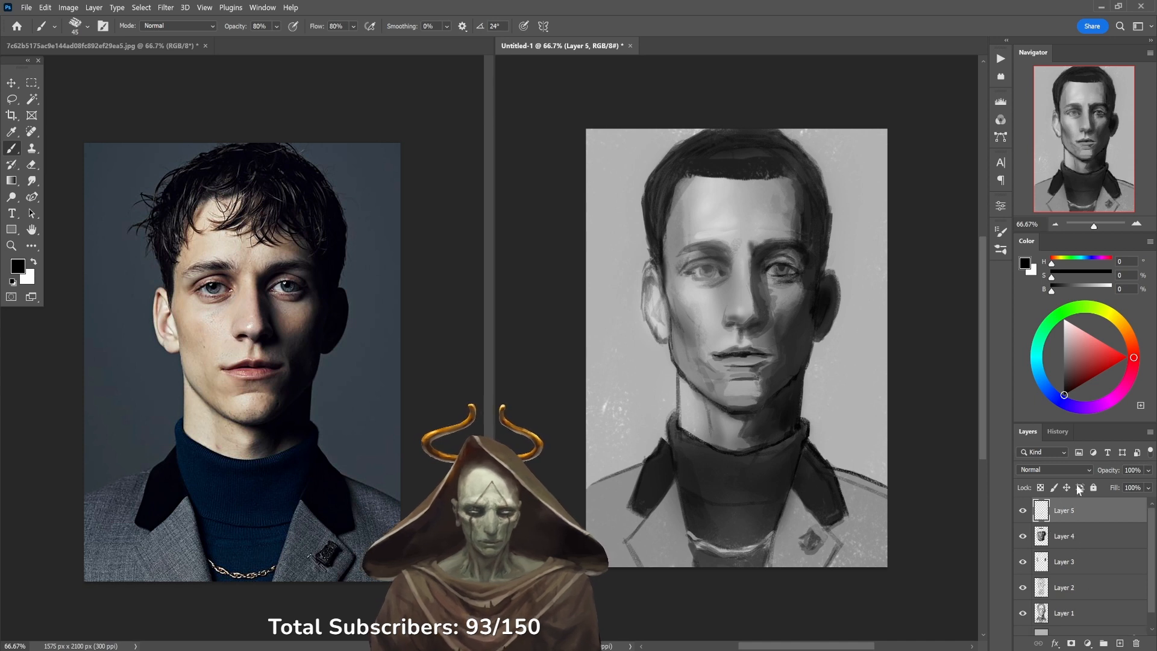
pyautogui.moveTo(1083, 401); pyautogui.dragTo(1052, 395)
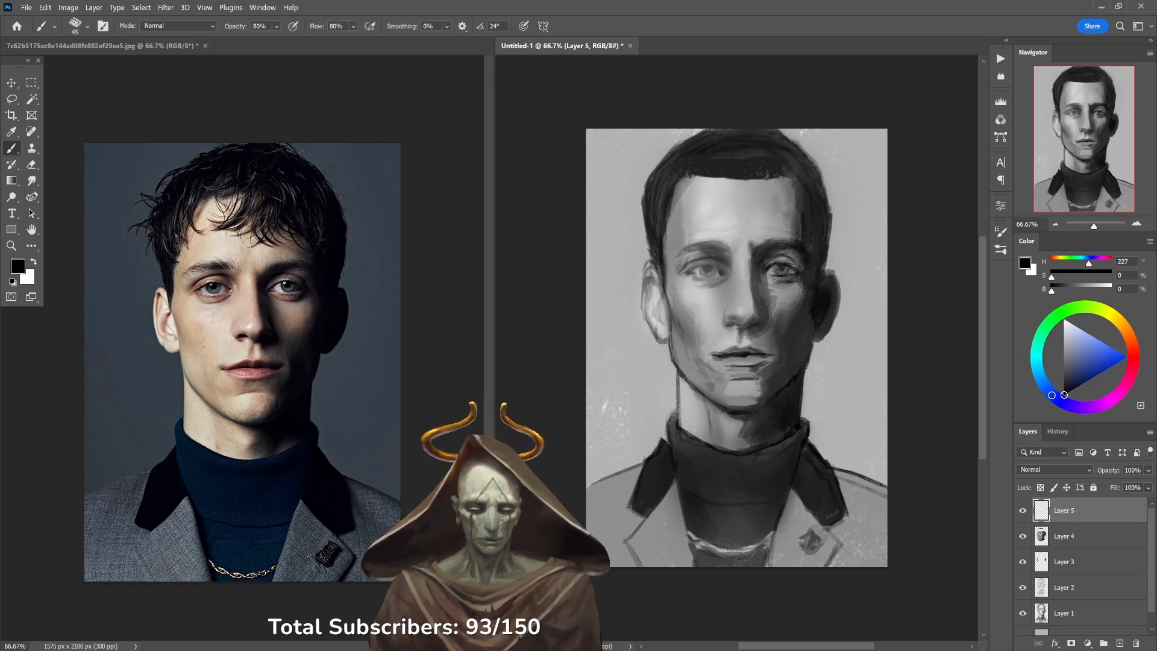
pyautogui.moveTo(1112, 375); pyautogui.dragTo(1086, 366)
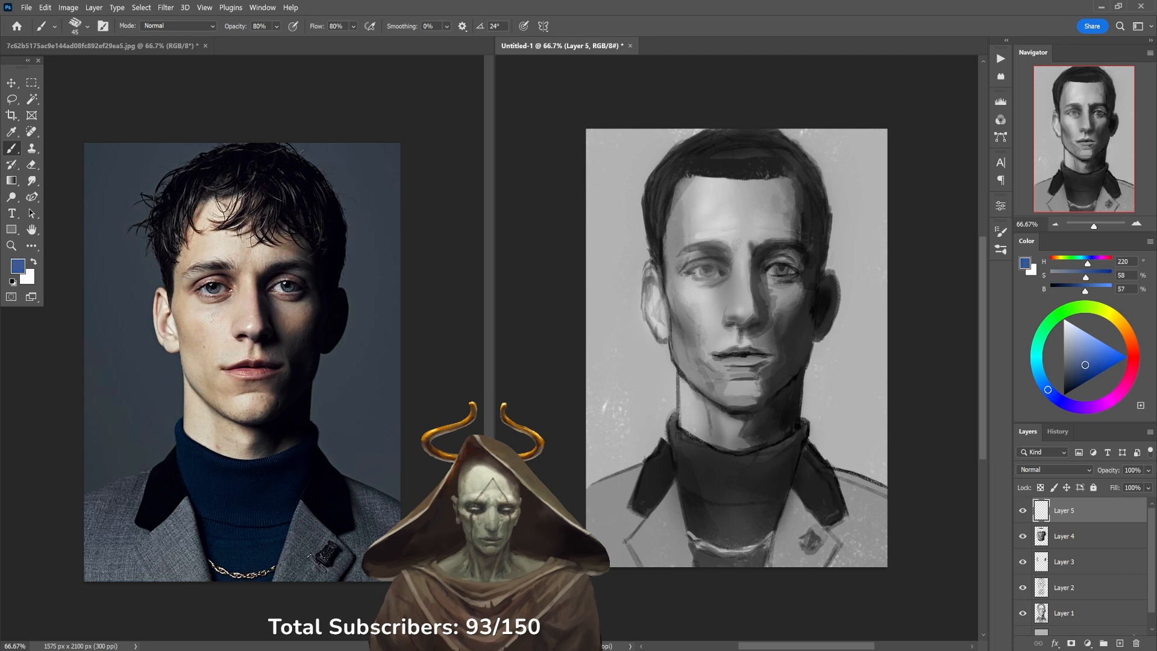
pyautogui.moveTo(1084, 366); pyautogui.dragTo(1076, 365)
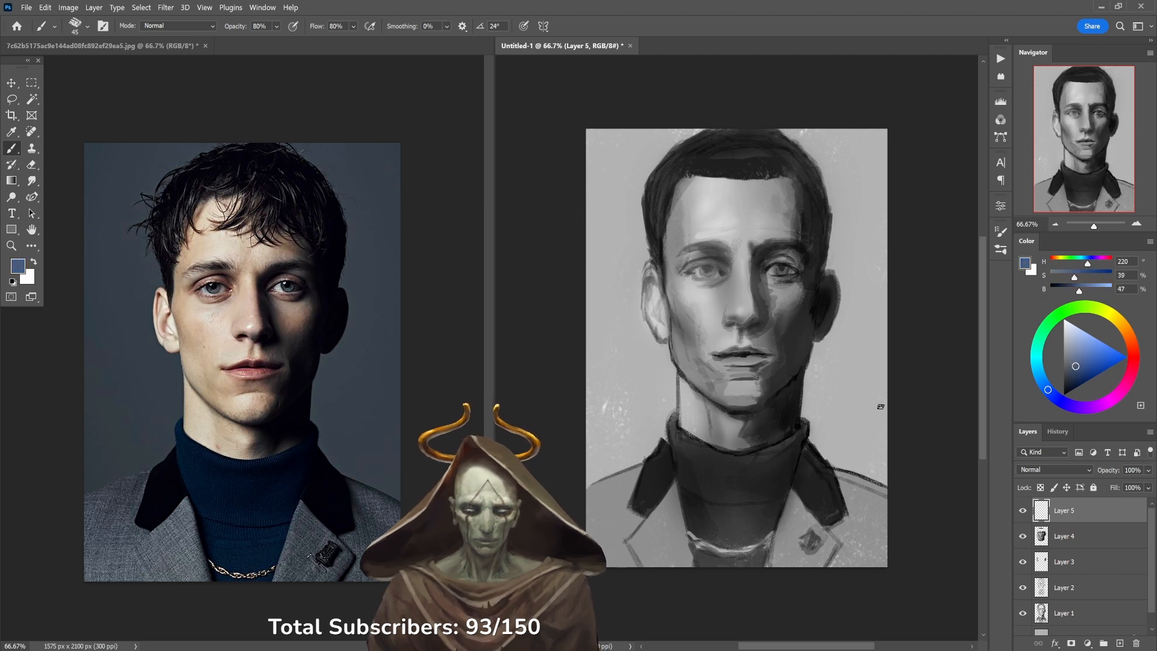
pyautogui.moveTo(865, 416)
pyautogui.mouseDown()
pyautogui.moveTo(875, 365)
pyautogui.moveTo(880, 440)
pyautogui.mouseUp()
pyautogui.hotkey('ctrl', 'z')
pyautogui.moveTo(1076, 366); pyautogui.dragTo(1077, 369)
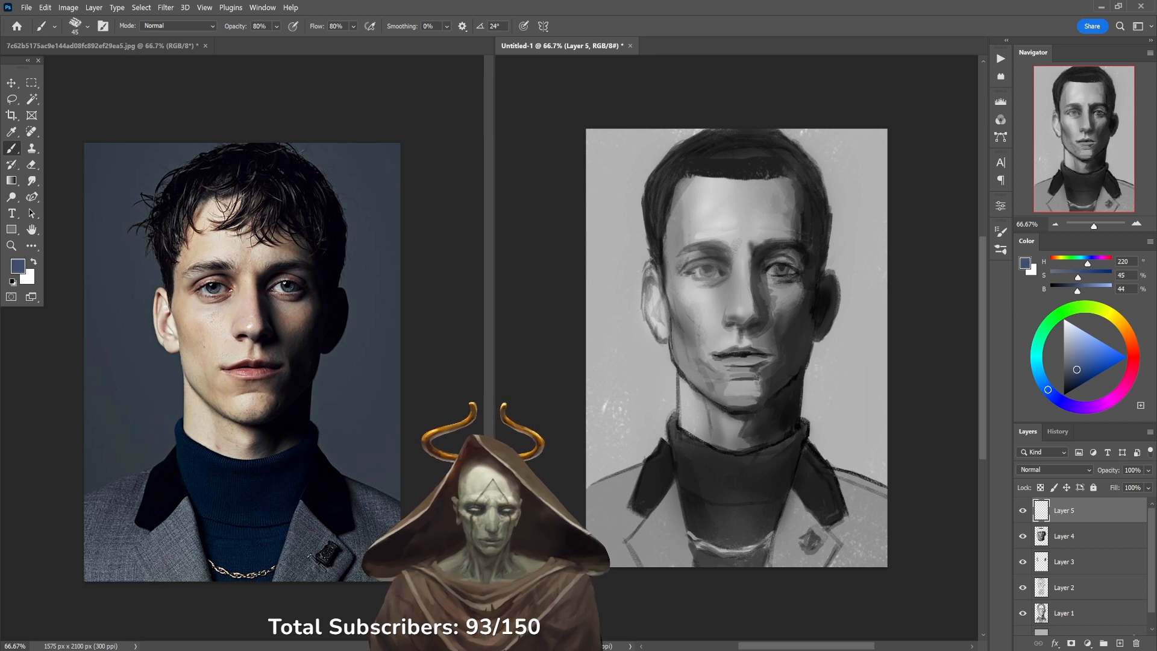
# Paint the background beside the shadowed side of the head blue, using a brush size of 150 at 90% opacity.
pyautogui.press(']')
pyautogui.press(']')
pyautogui.press(']')
pyautogui.press(']')
pyautogui.press(']')
pyautogui.press(']')
pyautogui.press('9')
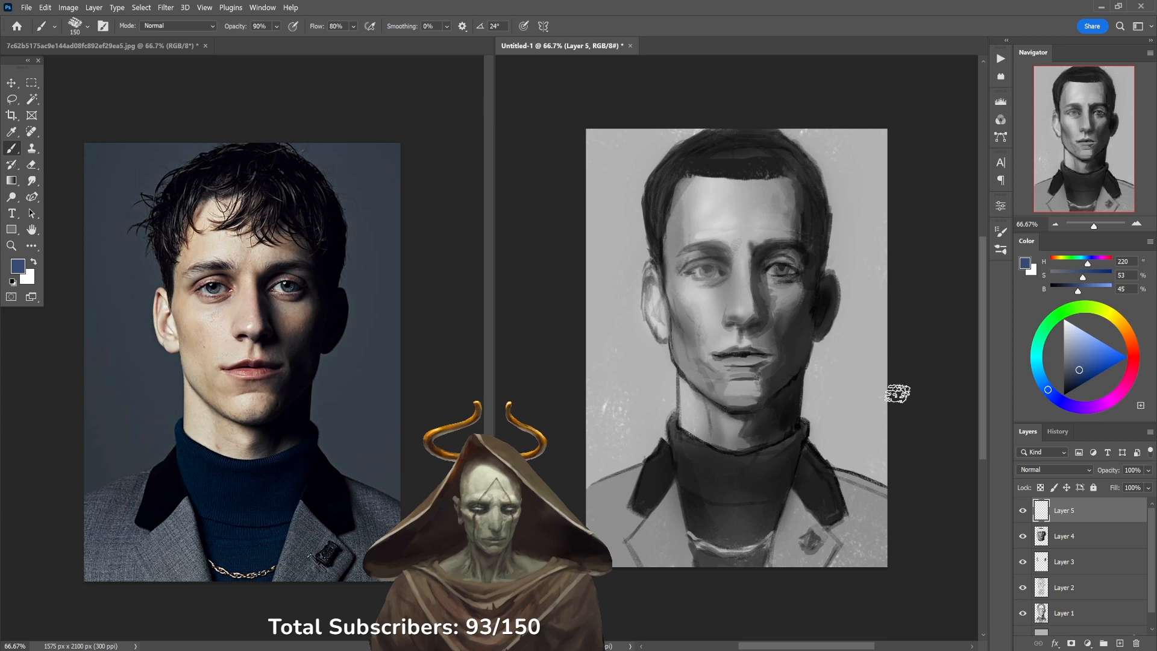
pyautogui.moveTo(914, 434)
pyautogui.mouseDown()
pyautogui.moveTo(891, 444)
pyautogui.moveTo(868, 426)
pyautogui.moveTo(868, 394)
pyautogui.moveTo(840, 388)
pyautogui.moveTo(846, 379)
pyautogui.moveTo(844, 409)
pyautogui.moveTo(829, 410)
pyautogui.moveTo(820, 383)
pyautogui.moveTo(814, 398)
pyautogui.moveTo(819, 352)
pyautogui.moveTo(809, 414)
pyautogui.moveTo(842, 465)
pyautogui.moveTo(884, 479)
pyautogui.moveTo(844, 464)
pyautogui.moveTo(830, 405)
pyautogui.moveTo(899, 463)
pyautogui.moveTo(887, 354)
pyautogui.moveTo(873, 374)
pyautogui.moveTo(830, 387)
pyautogui.moveTo(846, 337)
pyautogui.moveTo(827, 348)
pyautogui.moveTo(852, 300)
pyautogui.moveTo(865, 321)
pyautogui.moveTo(874, 312)
pyautogui.moveTo(851, 268)
pyautogui.moveTo(850, 299)
pyautogui.moveTo(850, 246)
pyautogui.moveTo(840, 265)
pyautogui.moveTo(843, 181)
pyautogui.moveTo(880, 208)
pyautogui.moveTo(916, 276)
pyautogui.mouseUp()
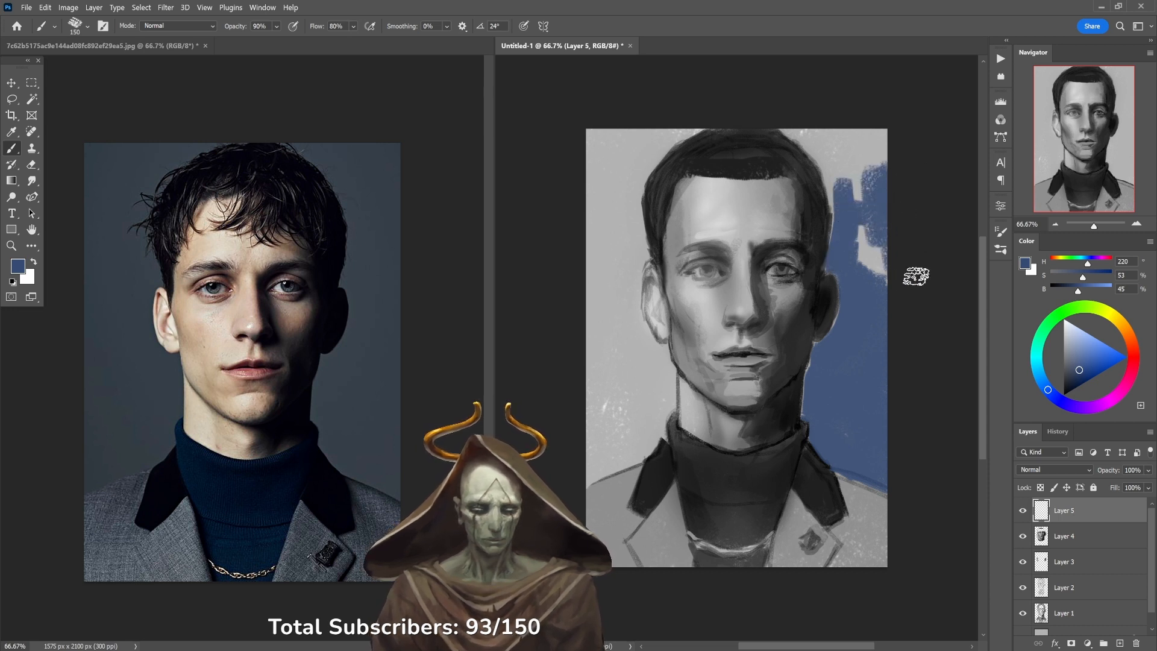
pyautogui.moveTo(909, 181)
pyautogui.mouseDown()
pyautogui.moveTo(891, 222)
pyautogui.moveTo(897, 299)
pyautogui.moveTo(857, 160)
pyautogui.moveTo(842, 167)
pyautogui.moveTo(846, 218)
pyautogui.moveTo(832, 168)
pyautogui.moveTo(799, 133)
pyautogui.moveTo(860, 137)
pyautogui.moveTo(880, 179)
pyautogui.moveTo(841, 188)
pyautogui.mouseUp()
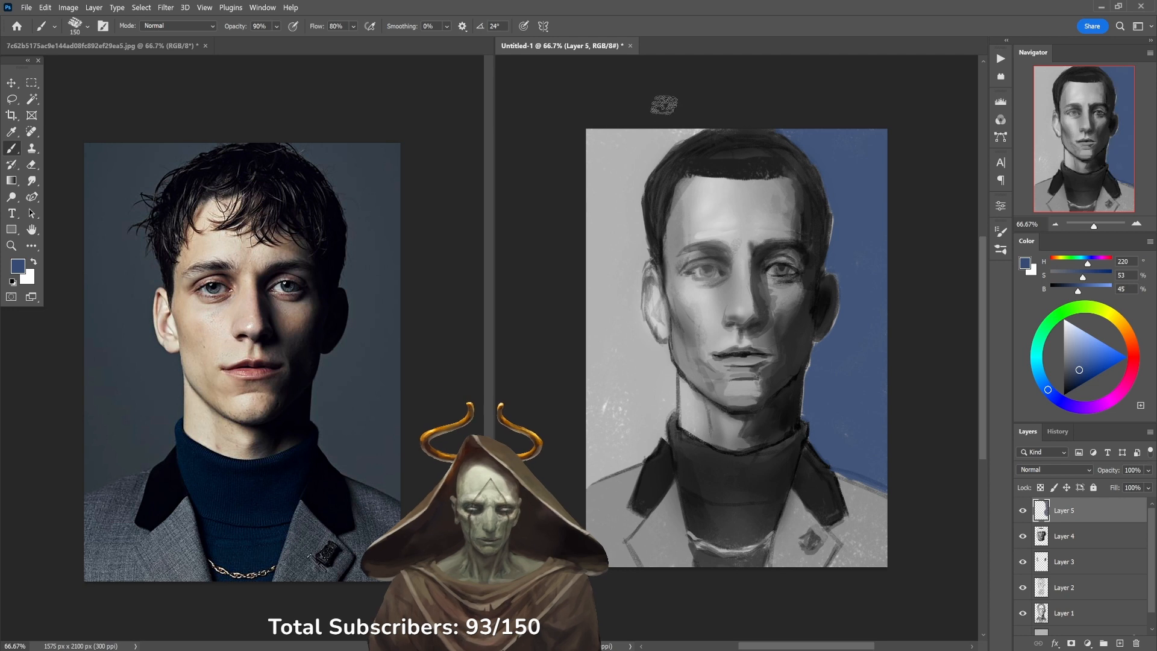
# Fill the remaining background above and beside the lit side of the head and shoulder with the same blue.
pyautogui.moveTo(697, 110)
pyautogui.mouseDown()
pyautogui.moveTo(591, 193)
pyautogui.moveTo(594, 145)
pyautogui.moveTo(612, 135)
pyautogui.moveTo(658, 143)
pyautogui.moveTo(622, 227)
pyautogui.moveTo(633, 247)
pyautogui.moveTo(623, 185)
pyautogui.moveTo(639, 161)
pyautogui.moveTo(627, 316)
pyautogui.moveTo(597, 249)
pyautogui.moveTo(622, 321)
pyautogui.moveTo(637, 347)
pyautogui.moveTo(646, 337)
pyautogui.moveTo(591, 298)
pyautogui.moveTo(588, 422)
pyautogui.mouseUp()
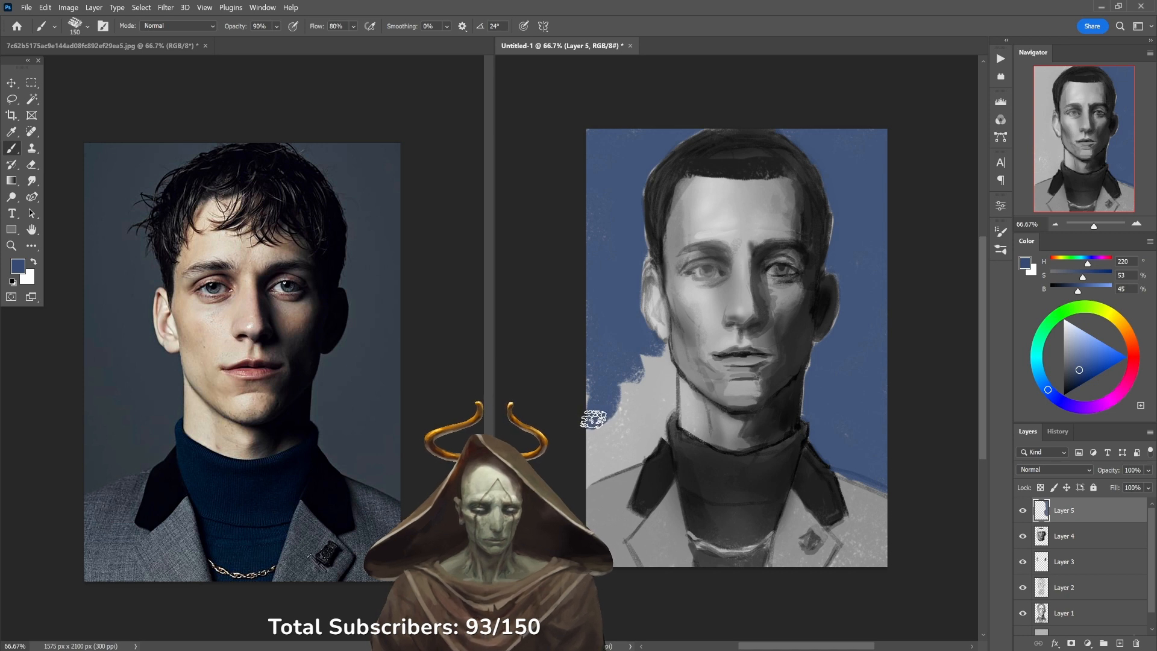
pyautogui.moveTo(598, 416)
pyautogui.mouseDown()
pyautogui.moveTo(628, 440)
pyautogui.moveTo(588, 476)
pyautogui.moveTo(650, 443)
pyautogui.mouseUp()
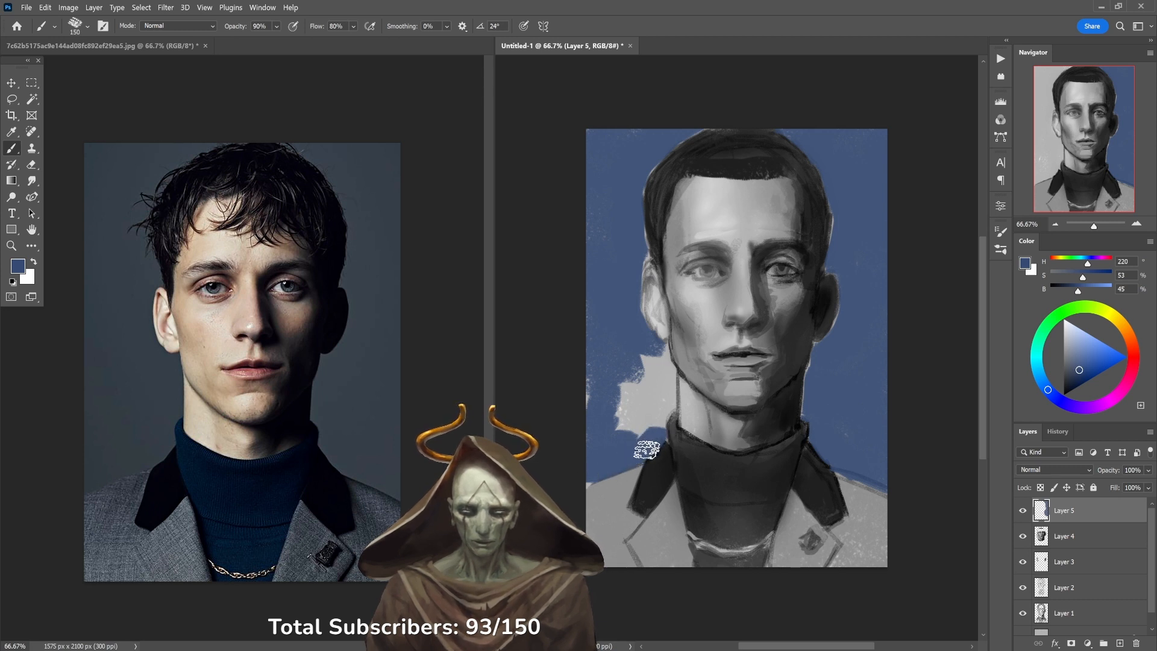
pyautogui.moveTo(595, 472)
pyautogui.mouseDown()
pyautogui.moveTo(594, 385)
pyautogui.moveTo(615, 434)
pyautogui.moveTo(657, 425)
pyautogui.moveTo(661, 374)
pyautogui.moveTo(666, 403)
pyautogui.moveTo(662, 358)
pyautogui.moveTo(638, 359)
pyautogui.mouseUp()
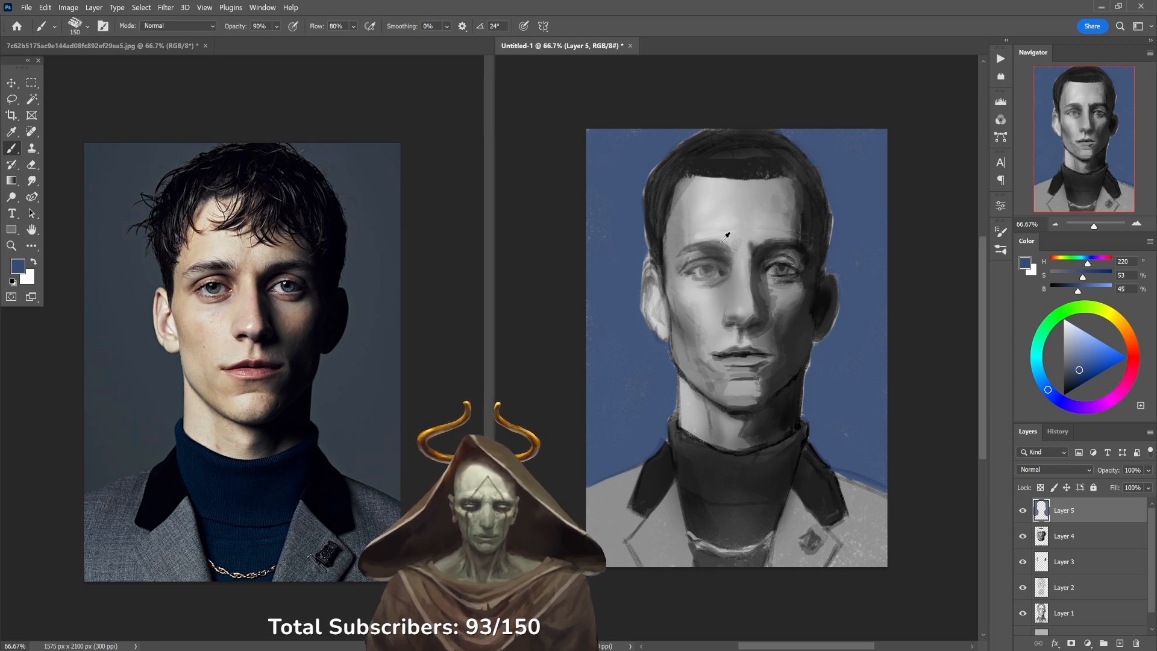
# Glaze the face, neck and lit ear with a sampled mid grey of 46% brightness at 30% opacity.
pyautogui.keyDown('alt'); pyautogui.click(703, 227); pyautogui.keyUp('alt')
pyautogui.keyDown('alt'); pyautogui.click(703, 261); pyautogui.keyUp('alt')
pyautogui.press('3')
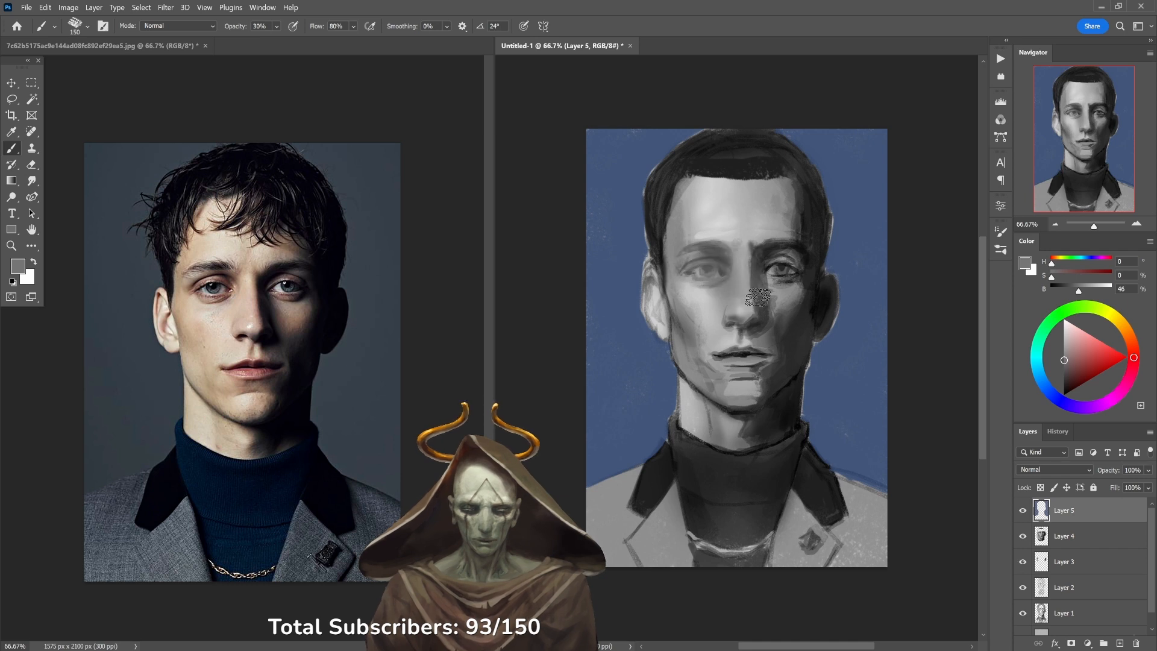
pyautogui.moveTo(787, 195)
pyautogui.mouseDown()
pyautogui.moveTo(779, 220)
pyautogui.moveTo(749, 233)
pyautogui.moveTo(729, 190)
pyautogui.moveTo(700, 235)
pyautogui.moveTo(687, 289)
pyautogui.moveTo(715, 317)
pyautogui.moveTo(743, 403)
pyautogui.moveTo(711, 399)
pyautogui.moveTo(694, 380)
pyautogui.moveTo(692, 410)
pyautogui.moveTo(733, 436)
pyautogui.mouseUp()
pyautogui.moveTo(692, 340)
pyautogui.mouseDown()
pyautogui.moveTo(656, 270)
pyautogui.moveTo(659, 304)
pyautogui.mouseUp()
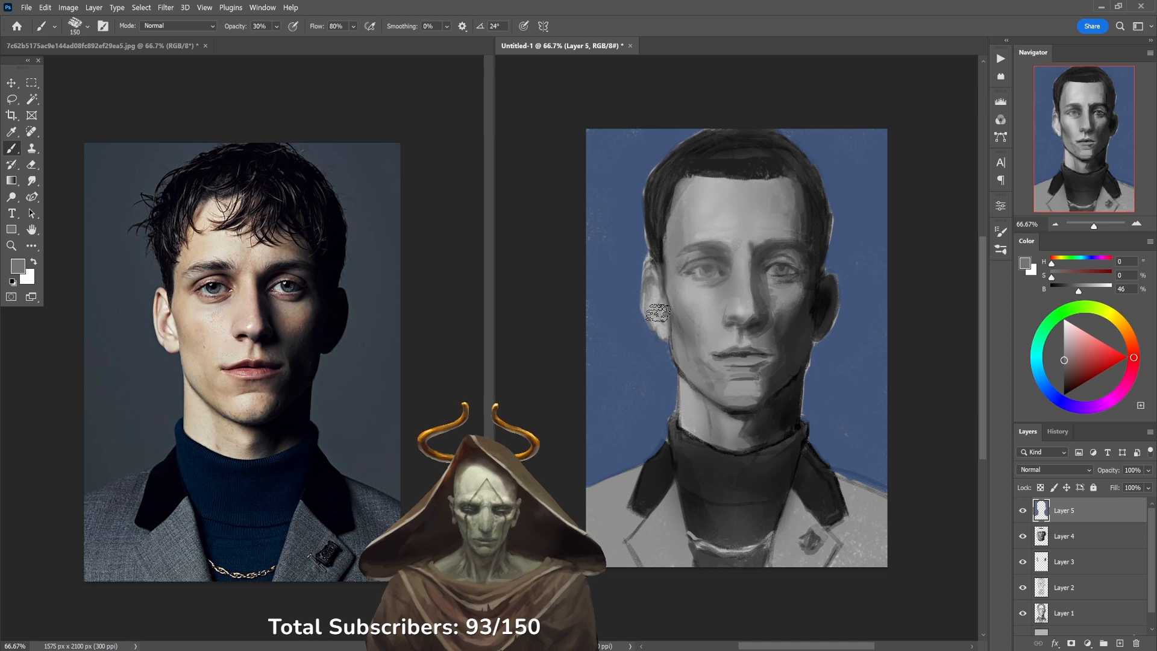
pyautogui.moveTo(683, 225); pyautogui.dragTo(693, 181)
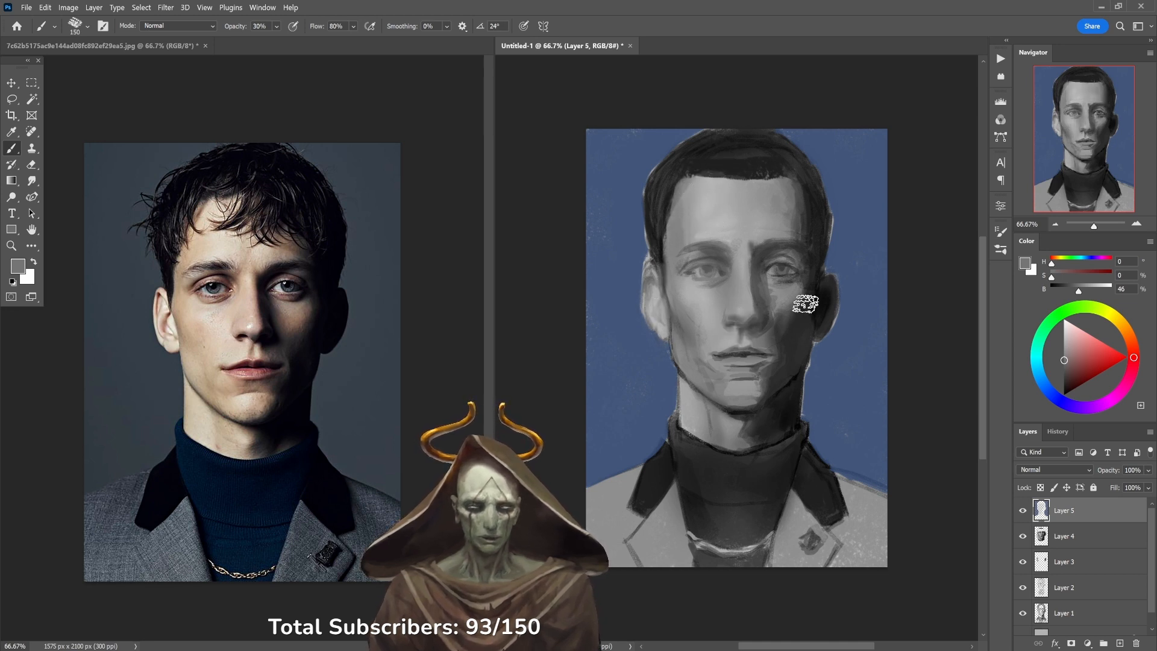
# Blend the shadowed cheek and temple with darker greys sampled from the shadow side of the face.
pyautogui.keyDown('alt'); pyautogui.click(785, 301); pyautogui.keyUp('alt')
pyautogui.keyDown('alt'); pyautogui.click(796, 308); pyautogui.keyUp('alt')
pyautogui.moveTo(801, 311); pyautogui.dragTo(818, 293)
pyautogui.keyDown('alt'); pyautogui.click(787, 310); pyautogui.keyUp('alt')
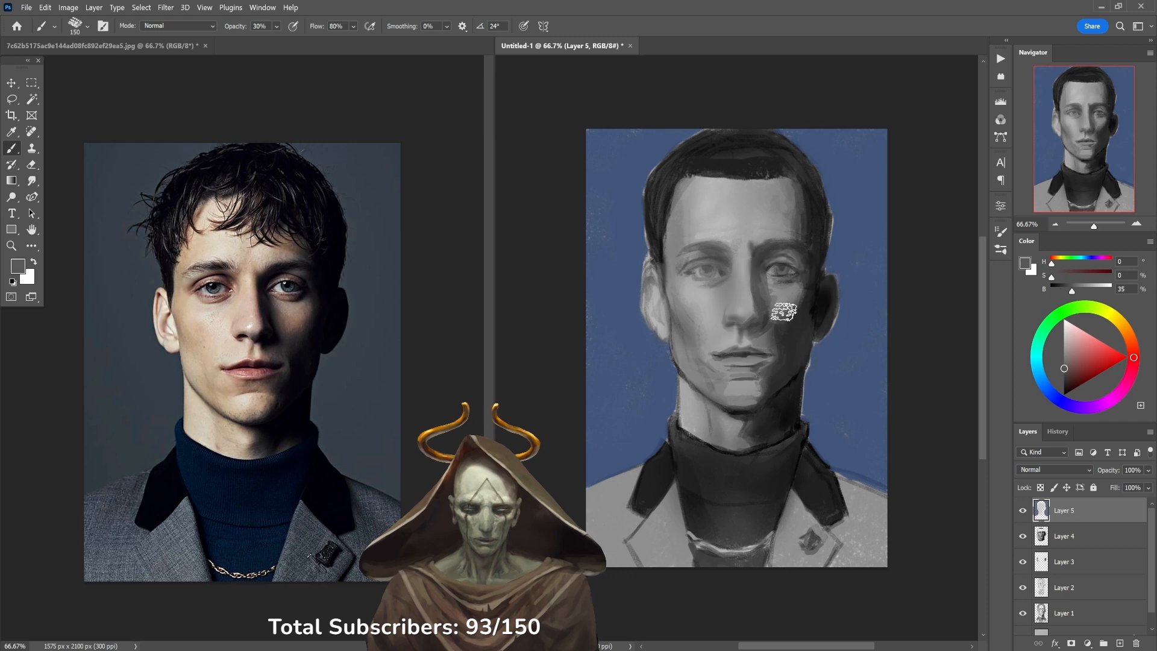
pyautogui.keyDown('alt'); pyautogui.click(795, 229); pyautogui.keyUp('alt')
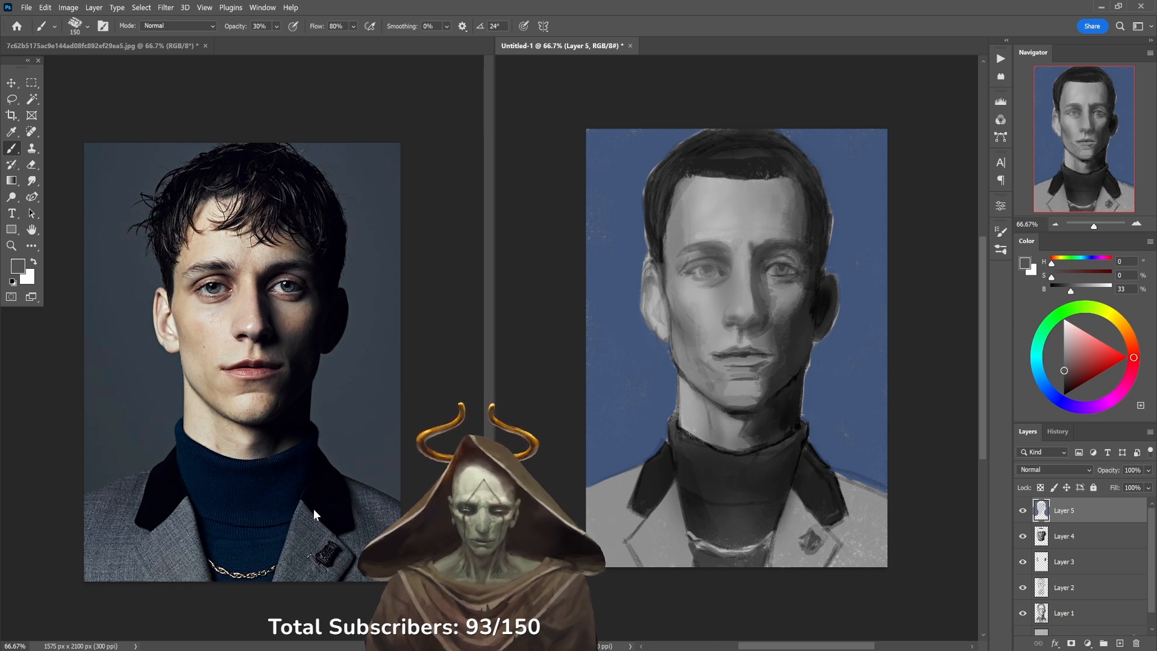
# Trim the hair and ear outline on the lit side with sampled background blue, using brush size 70 at 100% opacity.
pyautogui.press('[')
pyautogui.press('[')
pyautogui.press('[')
pyautogui.press('[')
pyautogui.press('[')
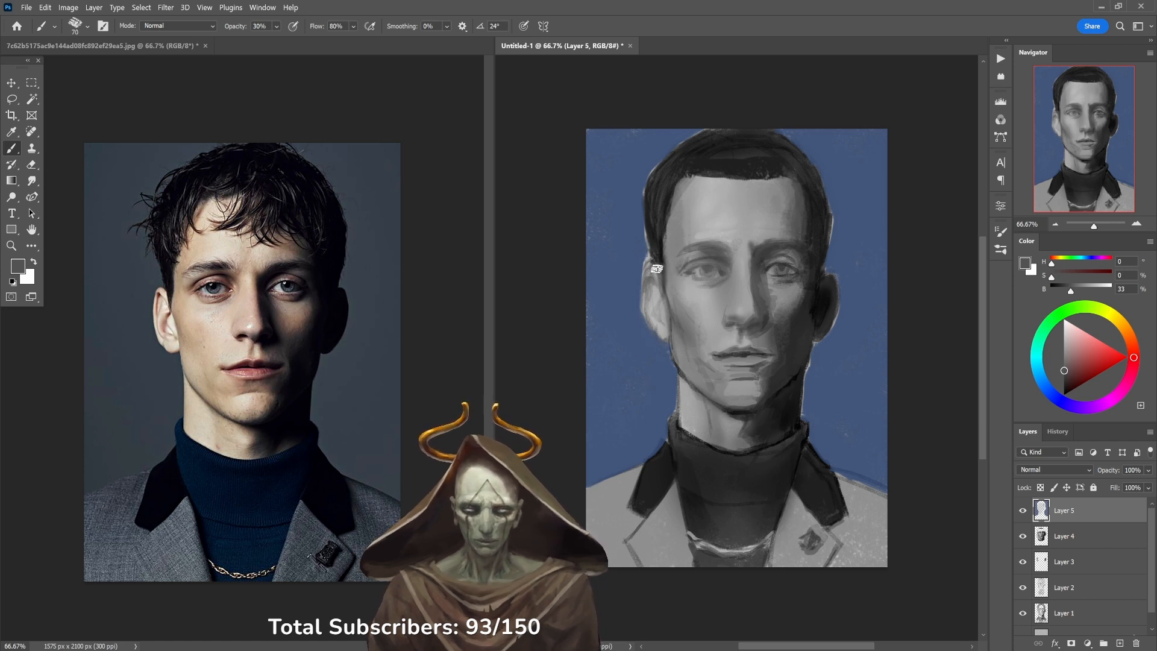
pyautogui.press('z')
pyautogui.press('b')
pyautogui.keyDown('alt'); pyautogui.click(637, 275); pyautogui.keyUp('alt')
pyautogui.press('0')
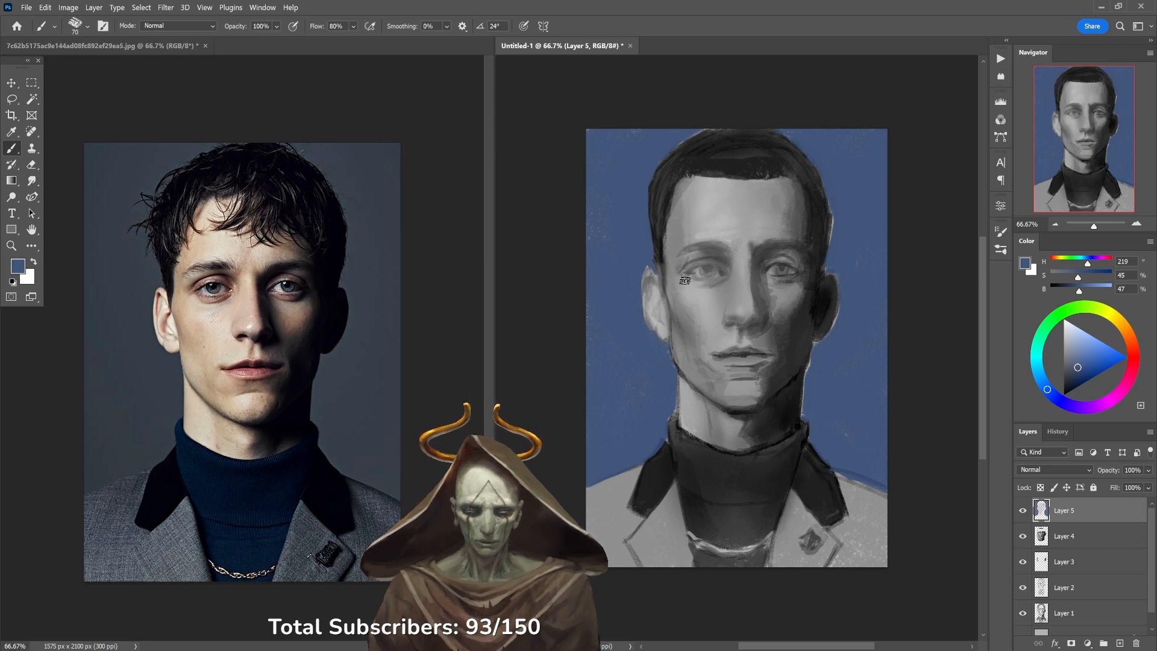
# Clean up the shadowed ear and jaw outline using sampled dark grey and the background blue at 100% opacity.
pyautogui.keyDown('alt'); pyautogui.click(832, 283); pyautogui.keyUp('alt')
pyautogui.moveTo(832, 276); pyautogui.dragTo(823, 338)
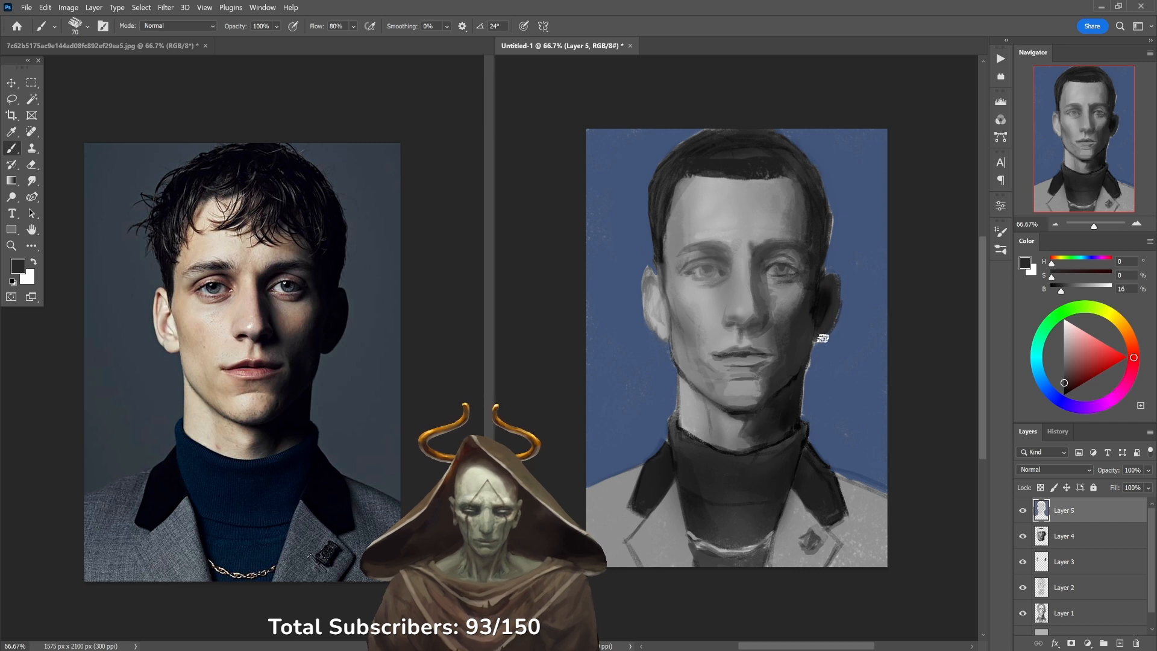
pyautogui.keyDown('alt'); pyautogui.click(839, 240); pyautogui.keyUp('alt')
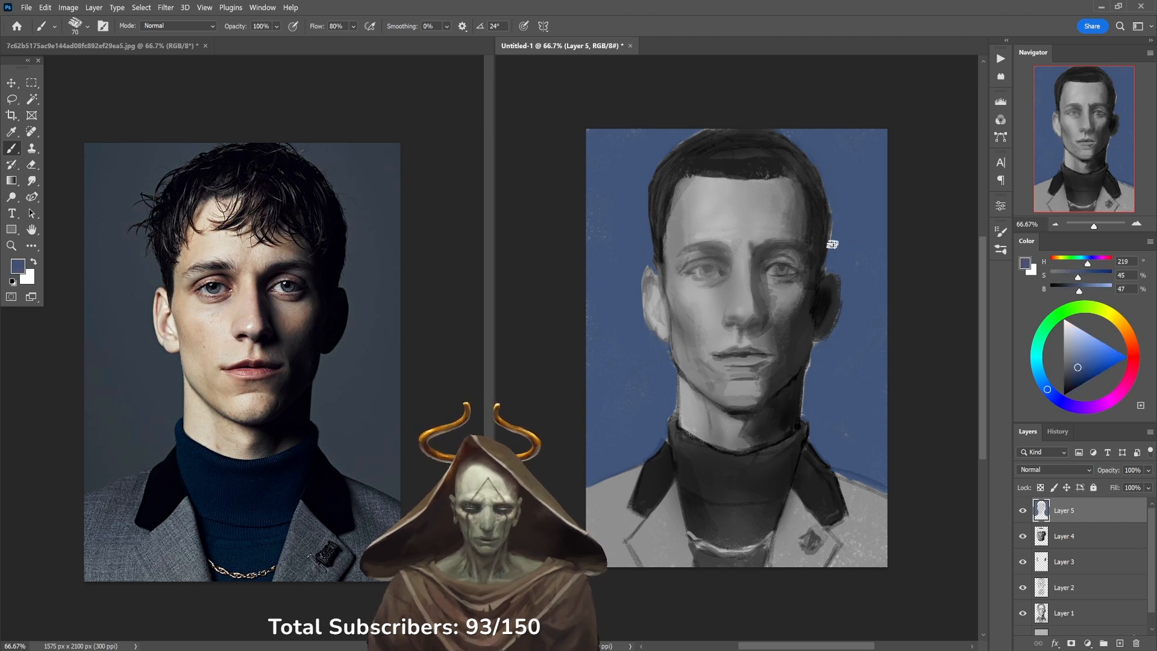
pyautogui.keyDown('alt'); pyautogui.click(834, 303); pyautogui.keyUp('alt')
pyautogui.moveTo(831, 315); pyautogui.dragTo(815, 356)
pyautogui.keyDown('alt'); pyautogui.click(826, 354); pyautogui.keyUp('alt')
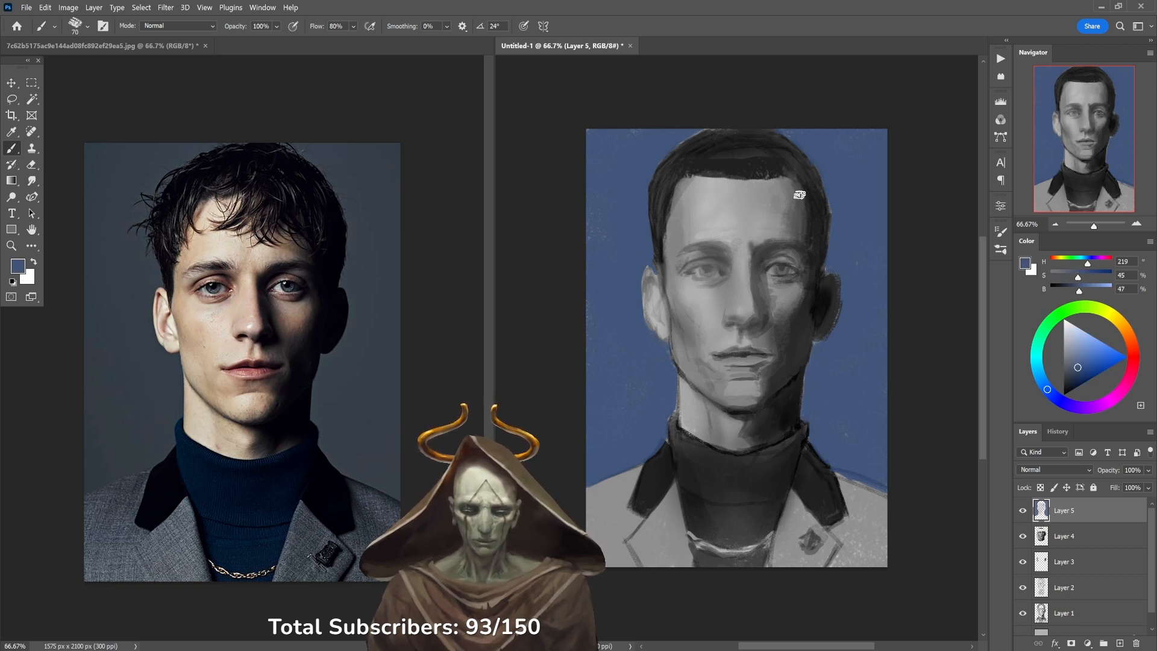
# Blend the chin, mouth corner and shadowed cheek at 30% opacity with greys sampled from the neck and face.
pyautogui.keyDown('alt'); pyautogui.click(745, 445); pyautogui.keyUp('alt')
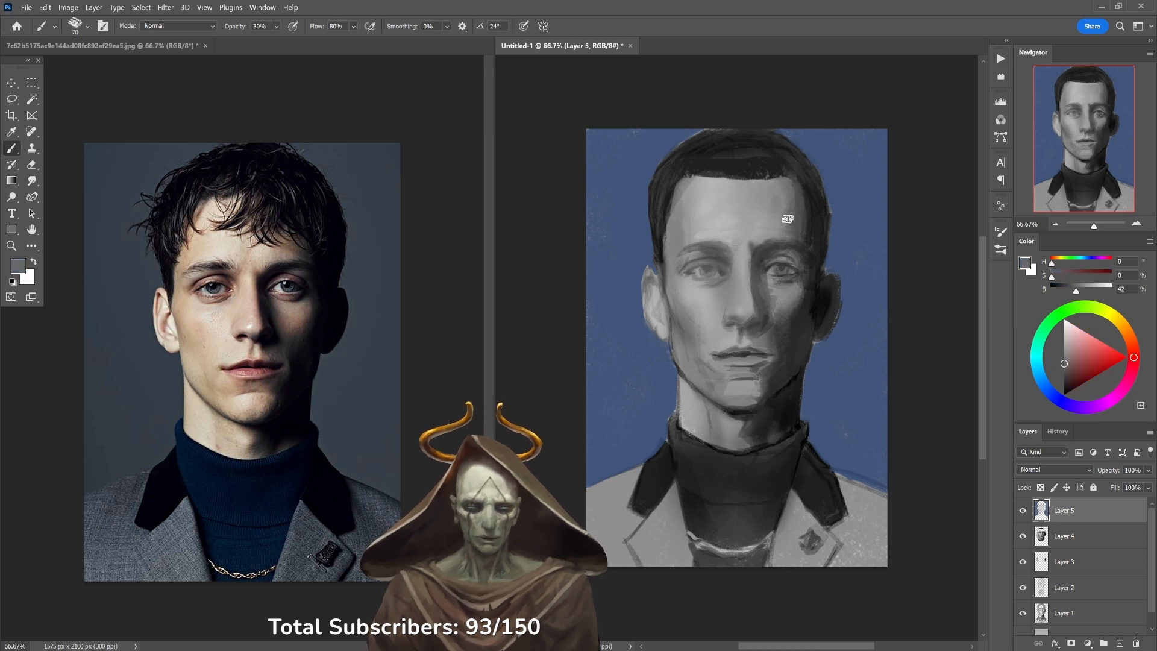
pyautogui.keyDown('alt'); pyautogui.click(768, 383); pyautogui.keyUp('alt')
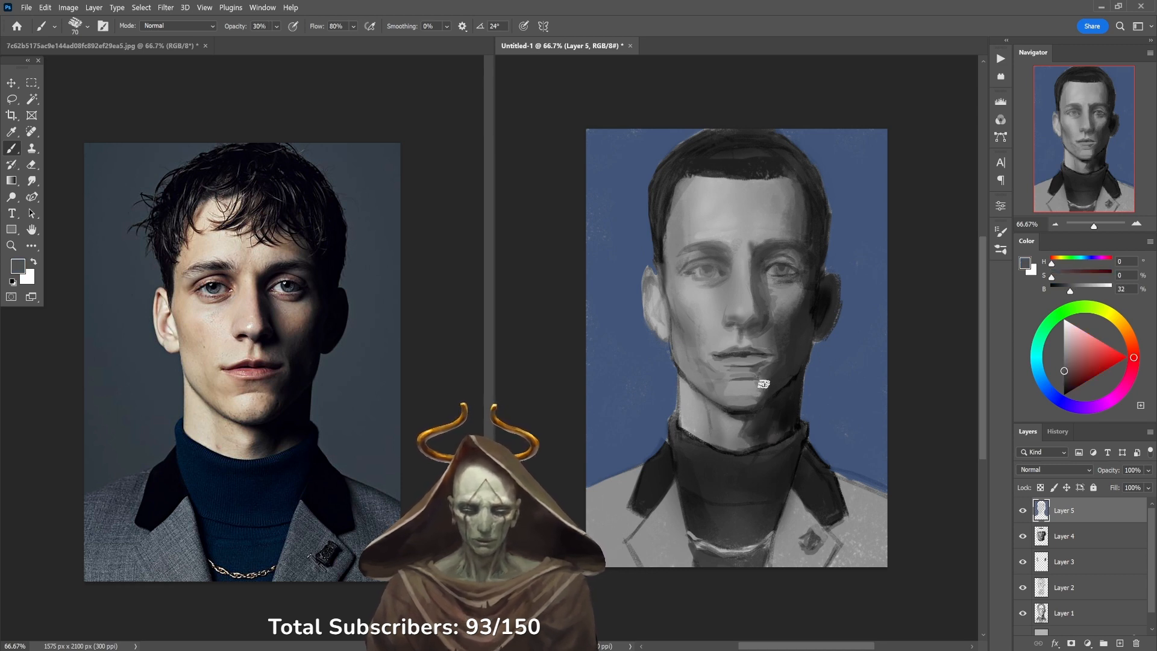
pyautogui.keyDown('alt'); pyautogui.click(753, 401); pyautogui.keyUp('alt')
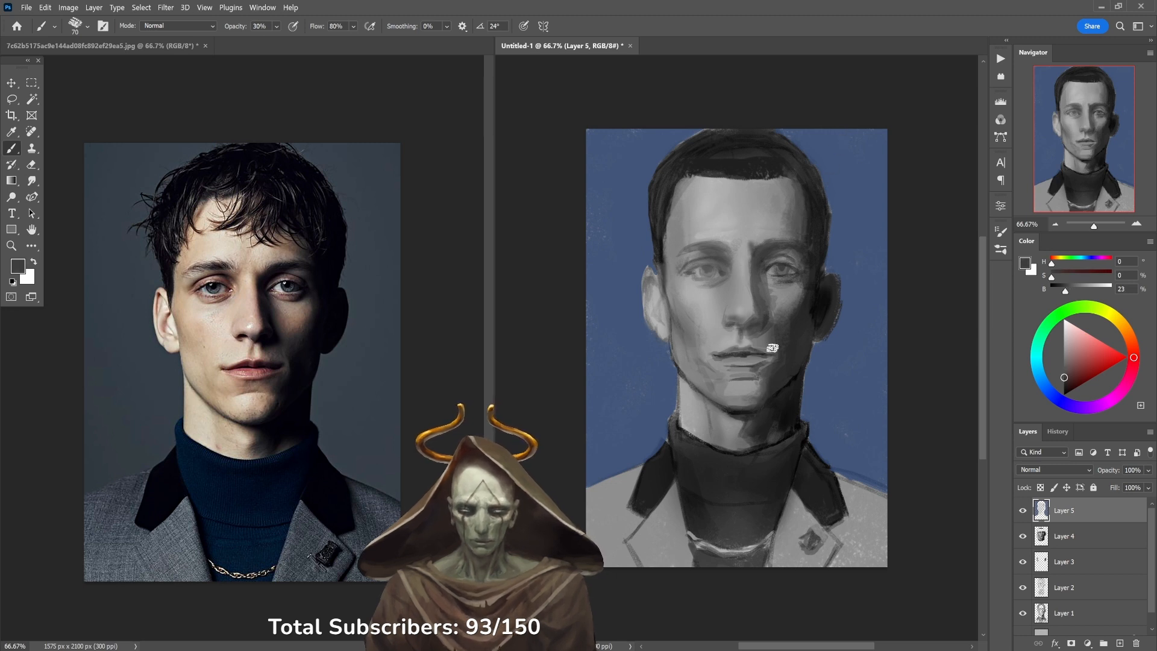
pyautogui.keyDown('alt'); pyautogui.click(735, 341); pyautogui.keyUp('alt')
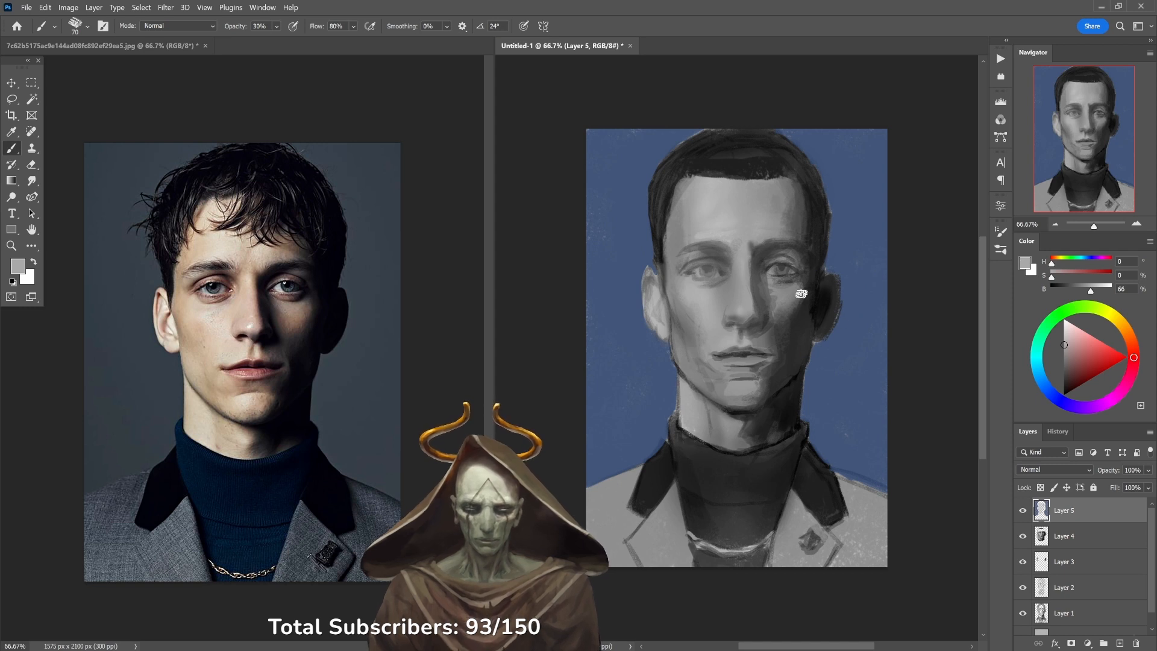
# Add a new layer above Layer 5 and set up the _Ole' Huckleberry brush with black at 20% opacity.
pyautogui.press('d')
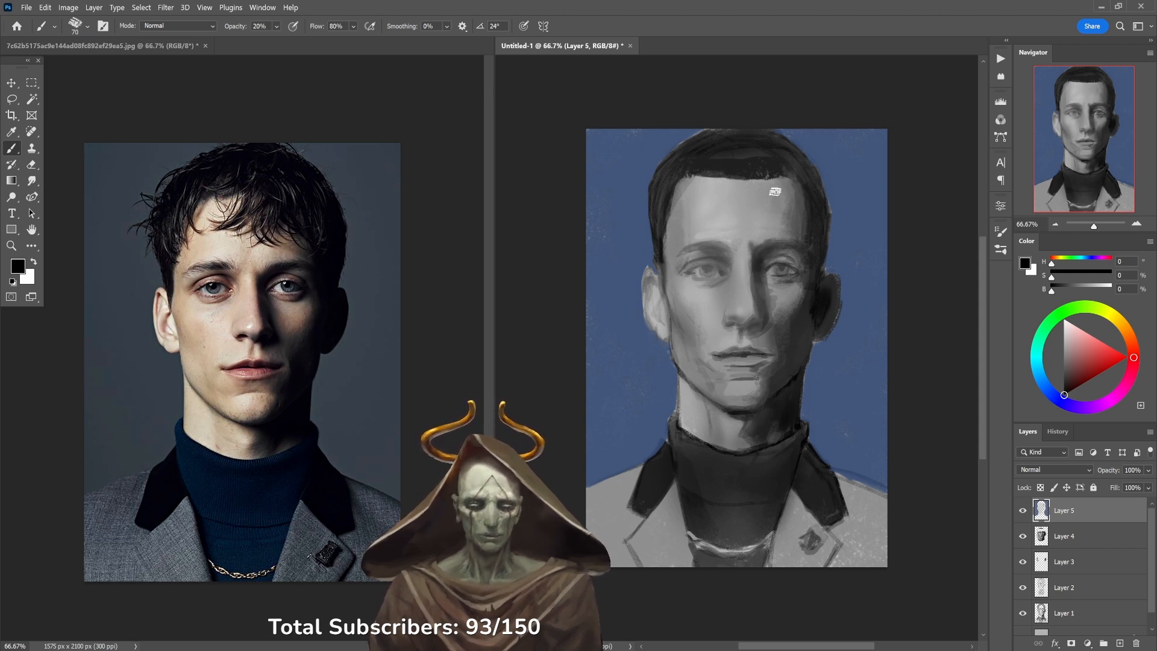
pyautogui.click(1120, 643)
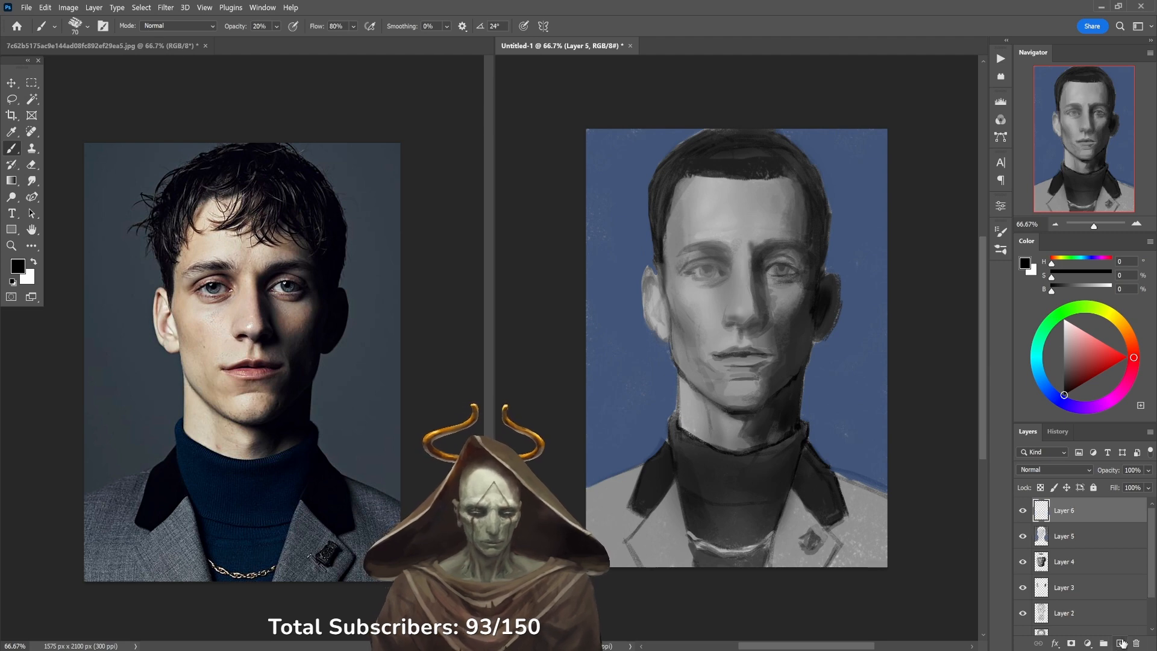
pyautogui.rightClick(819, 260)
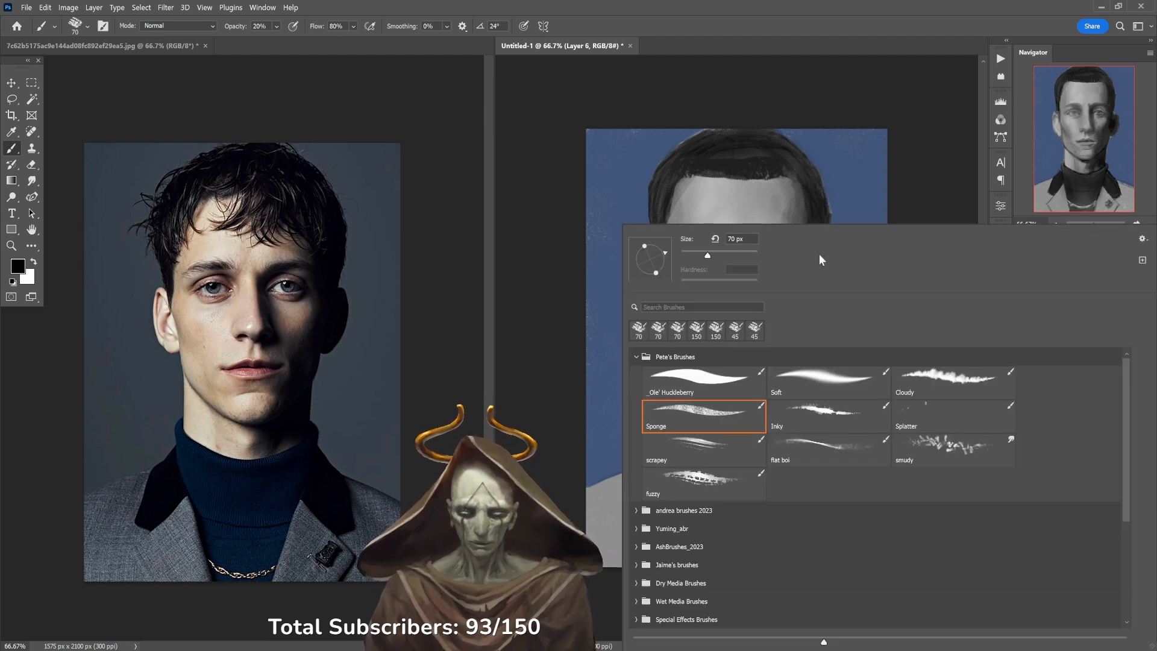
pyautogui.doubleClick(697, 385)
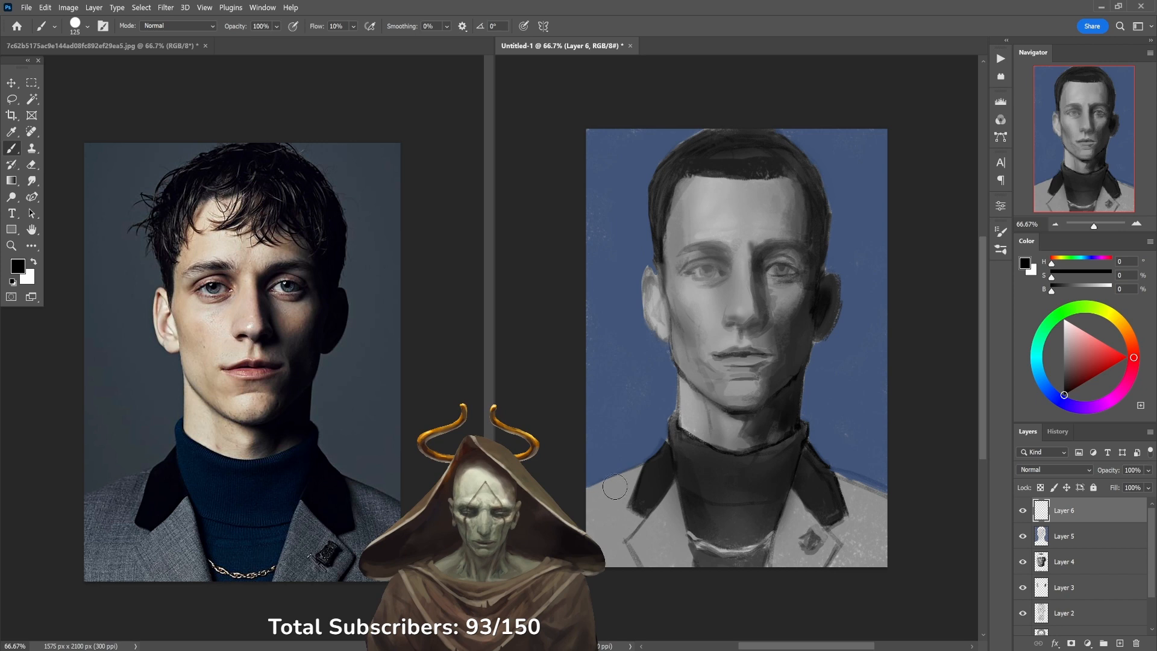
pyautogui.press('2')
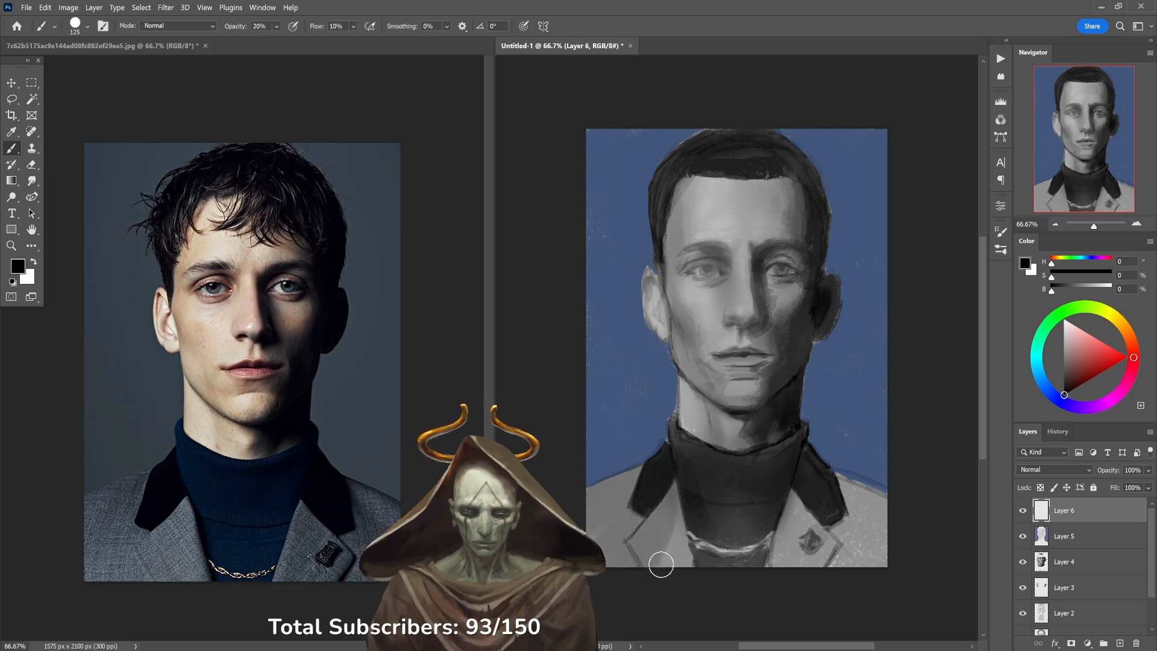
# Darken the jacket's shoulders and lapels with soft black strokes, undoing the heavy ones and reducing the opacity to 10%.
pyautogui.moveTo(661, 564)
pyautogui.mouseDown()
pyautogui.moveTo(674, 514)
pyautogui.moveTo(678, 530)
pyautogui.moveTo(632, 549)
pyautogui.mouseUp()
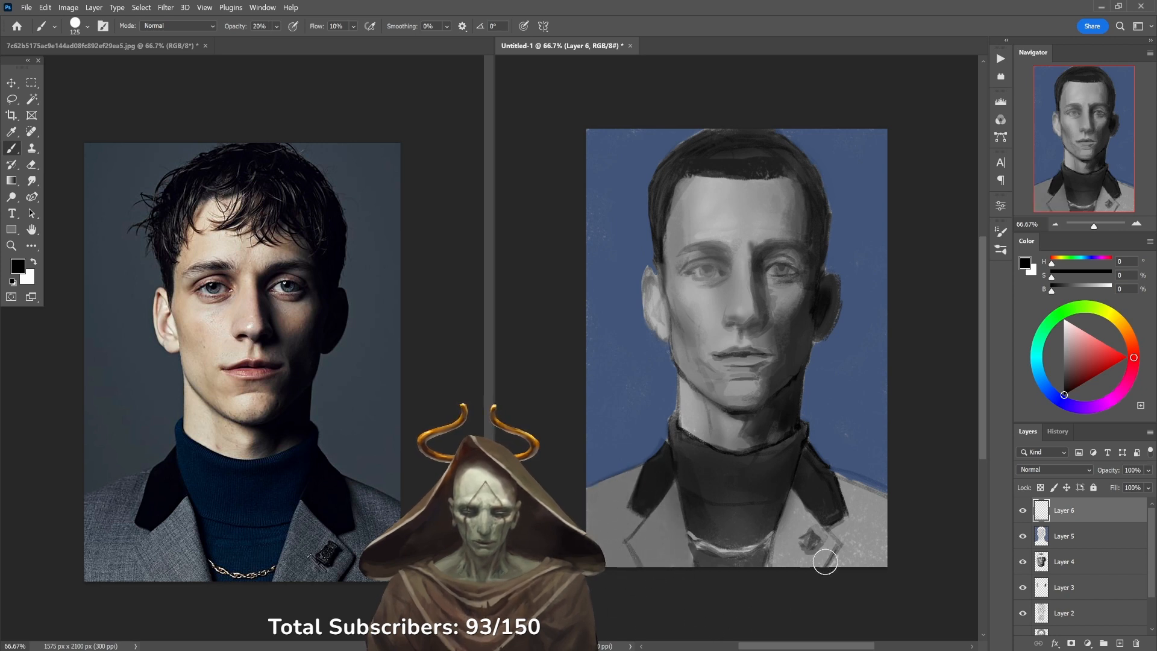
pyautogui.moveTo(808, 545)
pyautogui.mouseDown()
pyautogui.moveTo(794, 513)
pyautogui.moveTo(815, 560)
pyautogui.moveTo(854, 531)
pyautogui.moveTo(826, 485)
pyautogui.moveTo(853, 503)
pyautogui.mouseUp()
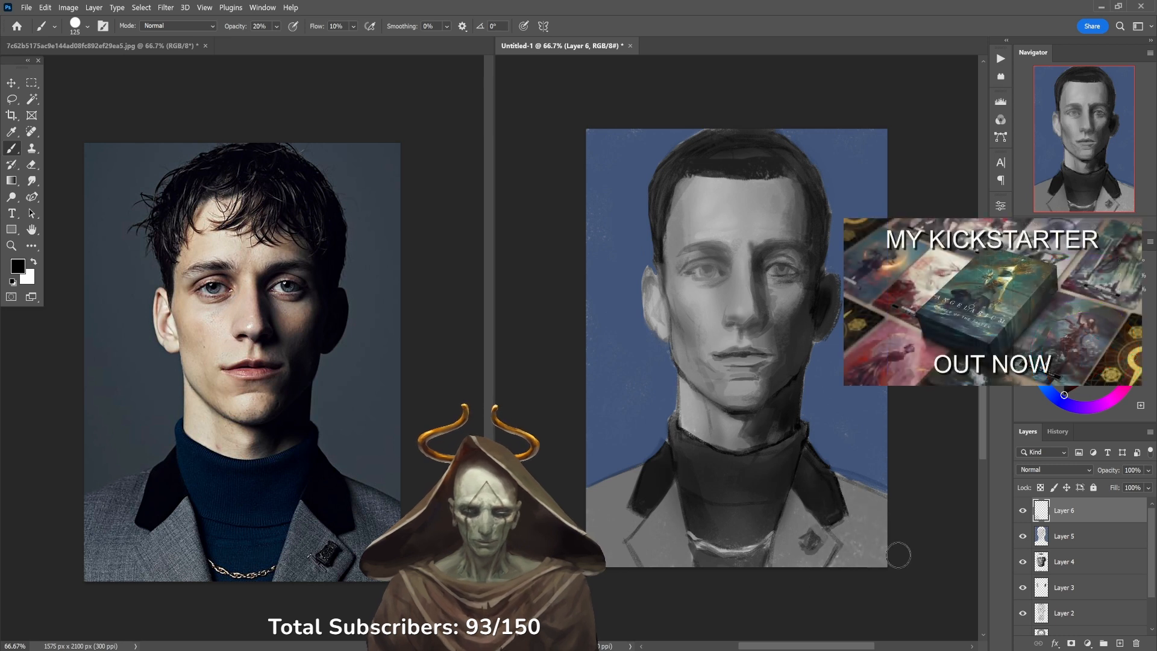
pyautogui.moveTo(617, 491)
pyautogui.mouseDown()
pyautogui.moveTo(580, 507)
pyautogui.moveTo(629, 506)
pyautogui.moveTo(587, 512)
pyautogui.moveTo(648, 479)
pyautogui.moveTo(608, 514)
pyautogui.moveTo(633, 499)
pyautogui.moveTo(620, 528)
pyautogui.moveTo(665, 498)
pyautogui.moveTo(618, 532)
pyautogui.moveTo(603, 504)
pyautogui.mouseUp()
pyautogui.hotkey('ctrl', 'z')
pyautogui.hotkey('ctrl', 'z')
pyautogui.press('1')
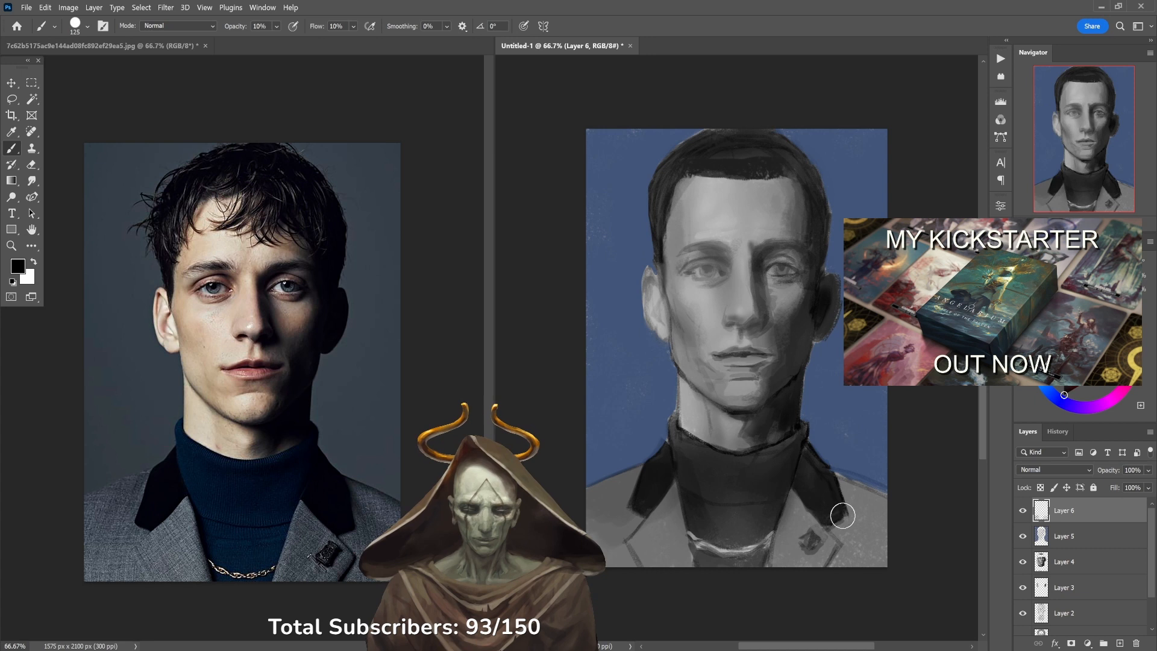
pyautogui.moveTo(837, 481)
pyautogui.mouseDown()
pyautogui.moveTo(887, 500)
pyautogui.moveTo(797, 504)
pyautogui.moveTo(797, 562)
pyautogui.moveTo(823, 544)
pyautogui.moveTo(806, 583)
pyautogui.moveTo(822, 561)
pyautogui.moveTo(806, 557)
pyautogui.moveTo(806, 541)
pyautogui.moveTo(785, 573)
pyautogui.moveTo(812, 560)
pyautogui.moveTo(814, 572)
pyautogui.moveTo(839, 558)
pyautogui.moveTo(846, 568)
pyautogui.moveTo(841, 559)
pyautogui.moveTo(876, 540)
pyautogui.moveTo(773, 586)
pyautogui.mouseUp()
pyautogui.moveTo(656, 514)
pyautogui.mouseDown()
pyautogui.moveTo(625, 521)
pyautogui.moveTo(612, 502)
pyautogui.moveTo(632, 475)
pyautogui.moveTo(600, 515)
pyautogui.moveTo(650, 542)
pyautogui.mouseUp()
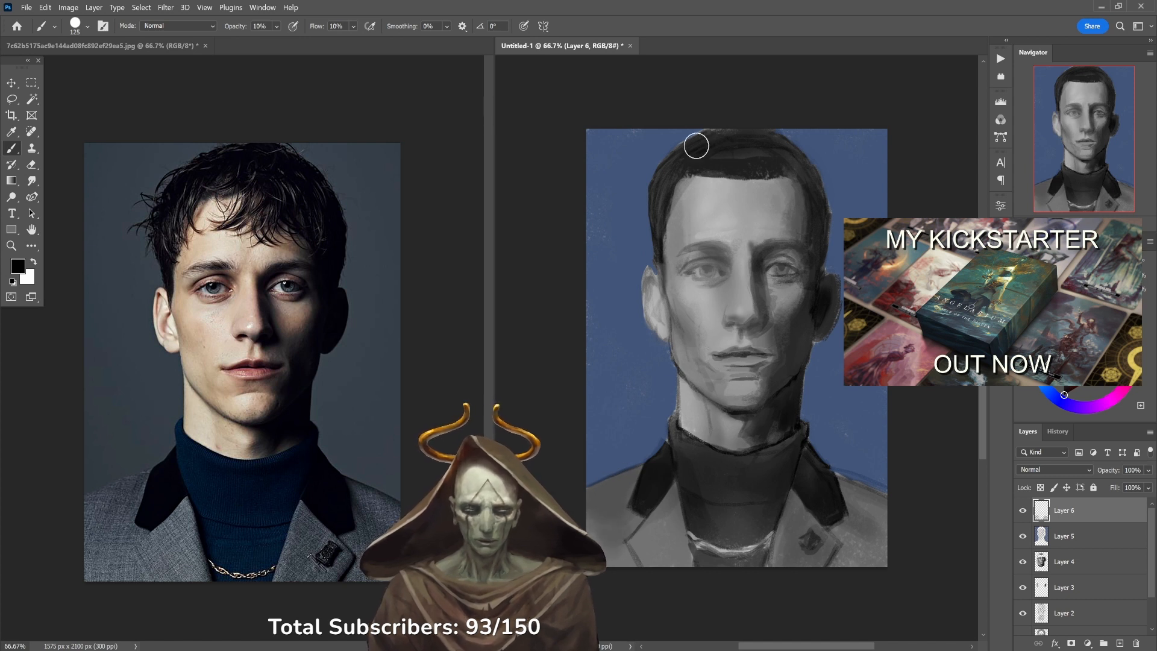
# Glaze the shadowed ear and side of the face with black at 10% opacity, and sample the dark cheek grey.
pyautogui.moveTo(814, 287)
pyautogui.mouseDown()
pyautogui.moveTo(817, 313)
pyautogui.moveTo(820, 284)
pyautogui.mouseUp()
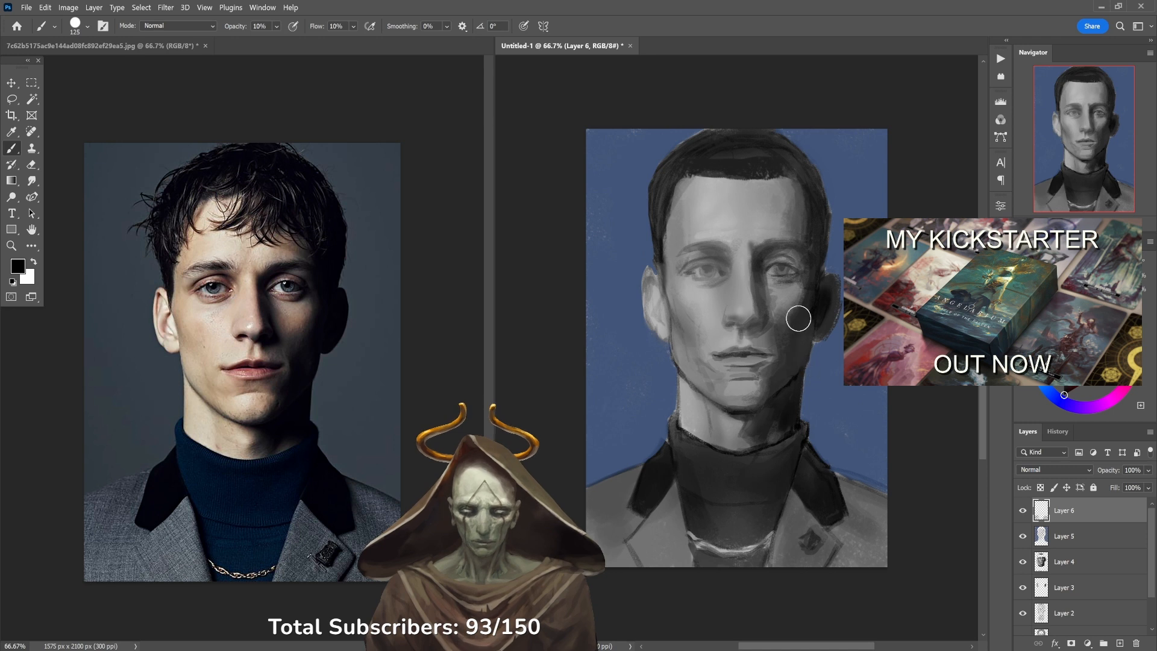
pyautogui.keyDown('alt'); pyautogui.click(790, 351); pyautogui.keyUp('alt')
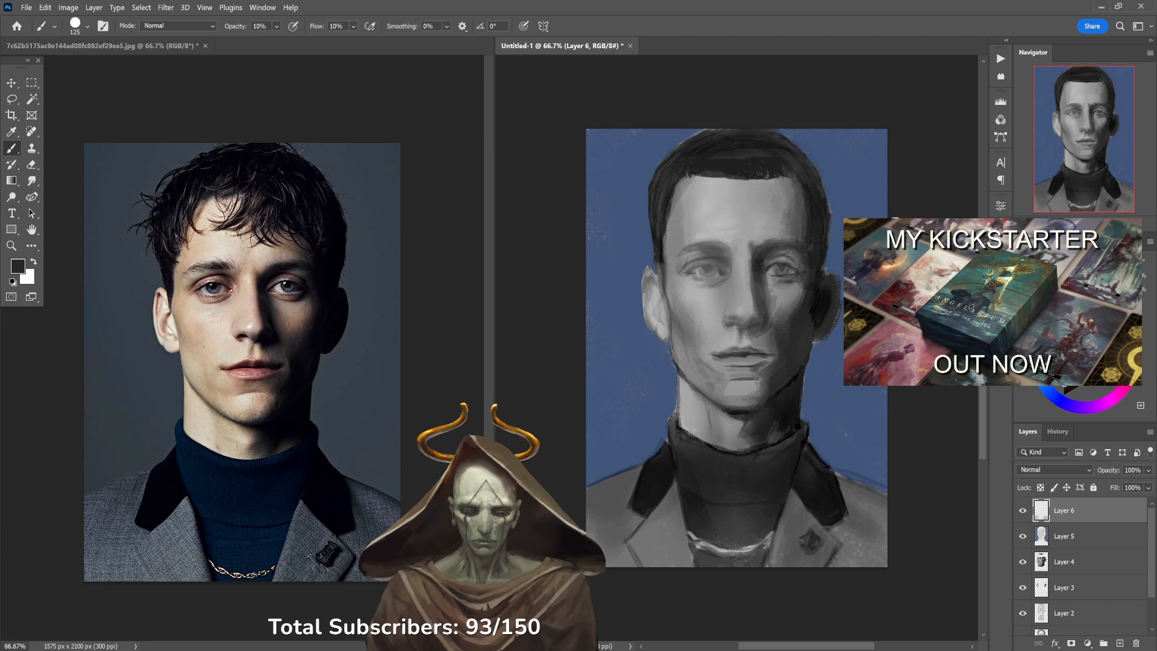
# Draw temporary black guide lines down the face and along the shoulders of the reference photo, undo them and return to the painting.
pyautogui.click(282, 359)
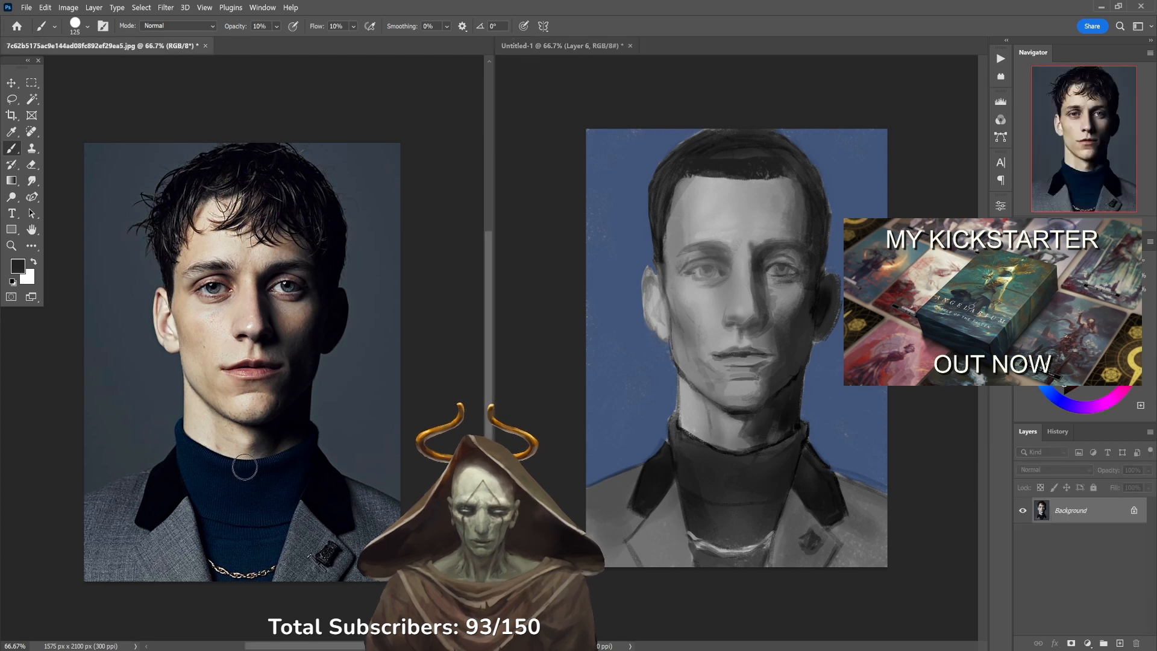
pyautogui.keyDown('alt'); pyautogui.click(265, 315); pyautogui.keyUp('alt')
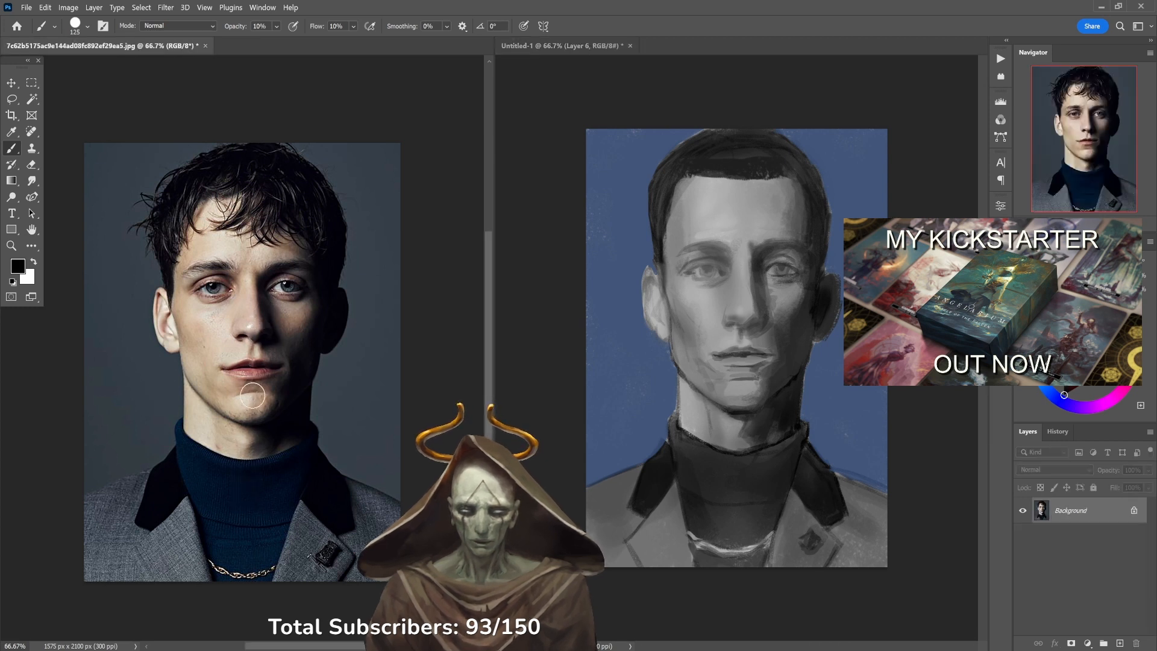
pyautogui.press('0')
pyautogui.moveTo(243, 482)
pyautogui.mouseDown()
pyautogui.moveTo(253, 352)
pyautogui.moveTo(245, 483)
pyautogui.mouseUp()
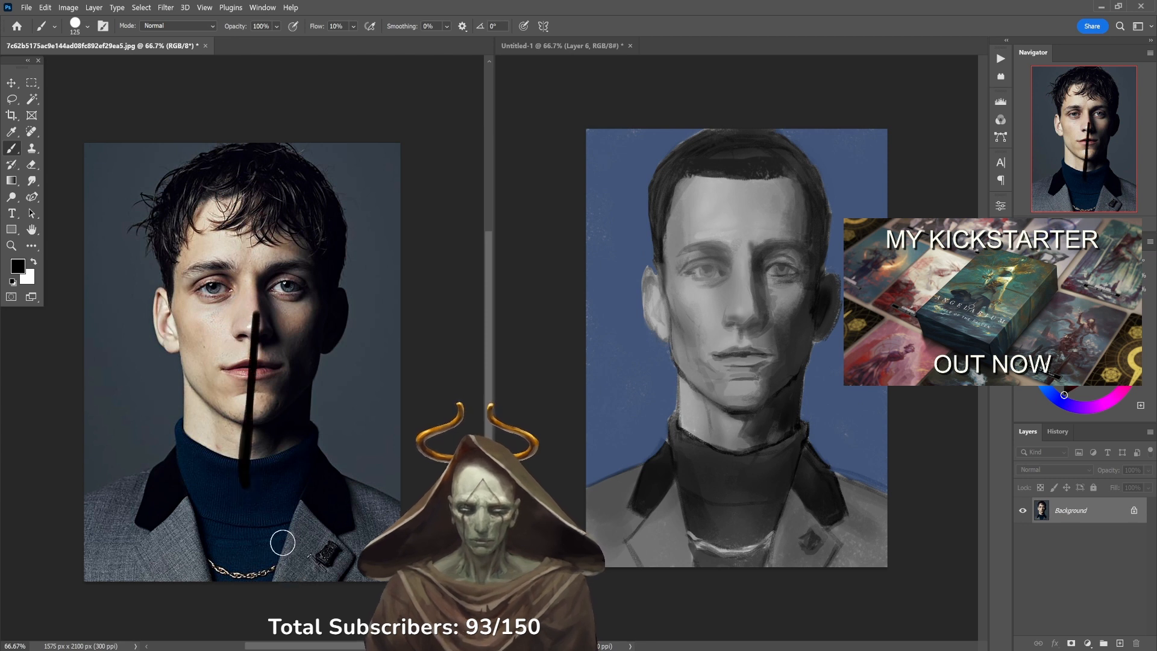
pyautogui.hotkey('ctrl', 'z')
pyautogui.hotkey('ctrl', 'z')
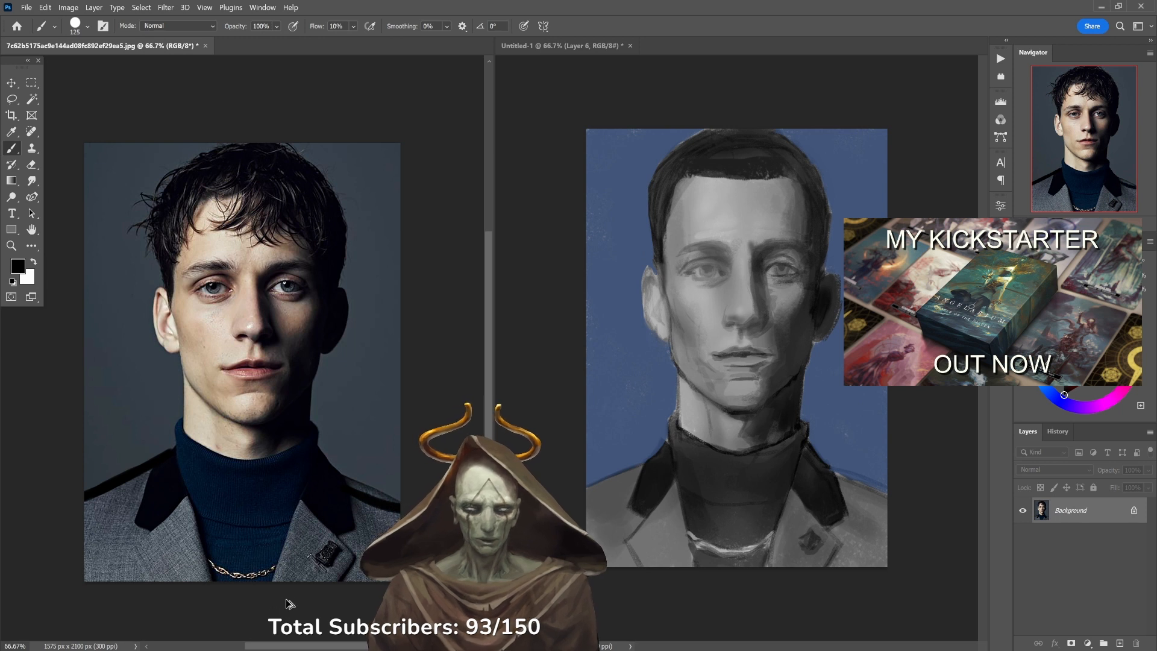
pyautogui.hotkey('ctrl', 'z')
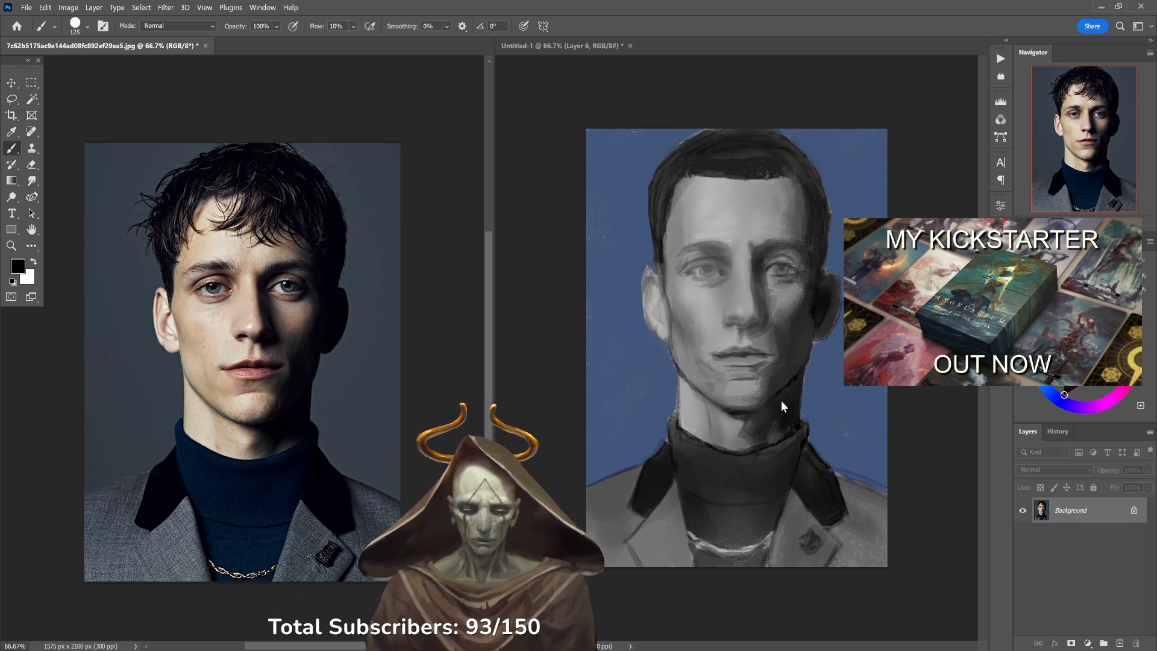
pyautogui.click(783, 443)
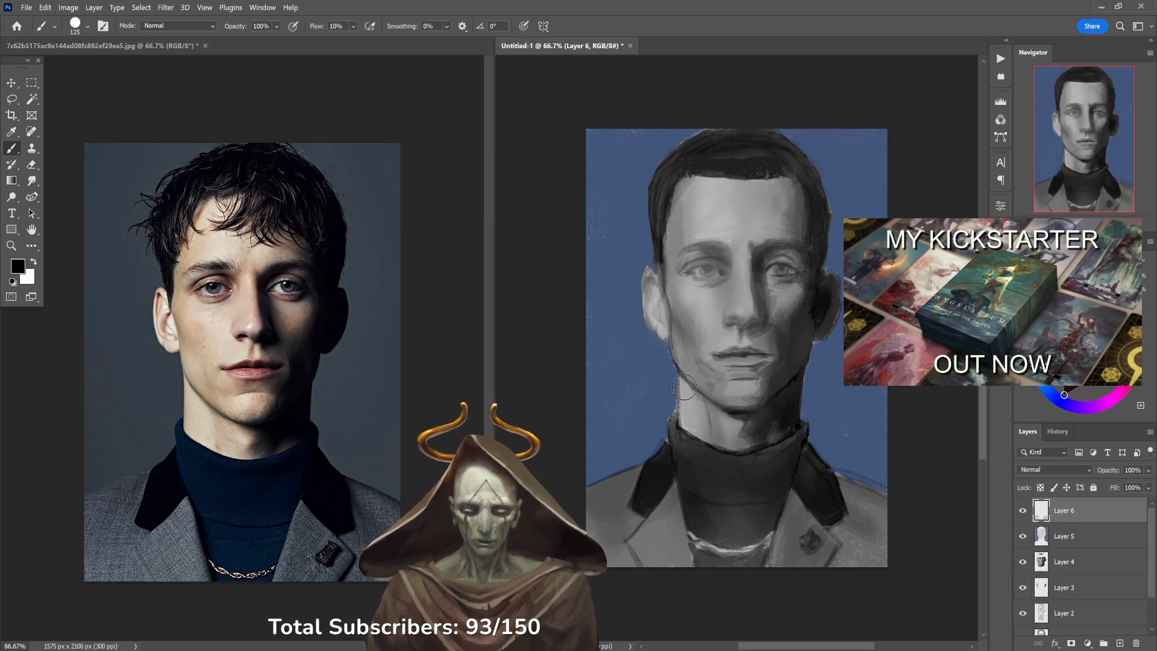
# Try black strokes at 100% opacity down both sides of the neck and undo them.
pyautogui.moveTo(682, 369); pyautogui.dragTo(669, 446)
pyautogui.hotkey('ctrl', 'z')
pyautogui.moveTo(681, 359); pyautogui.dragTo(671, 436)
pyautogui.moveTo(794, 388)
pyautogui.mouseDown()
pyautogui.moveTo(790, 446)
pyautogui.moveTo(800, 416)
pyautogui.mouseUp()
pyautogui.hotkey('ctrl', 'z')
pyautogui.hotkey('ctrl', 'z')
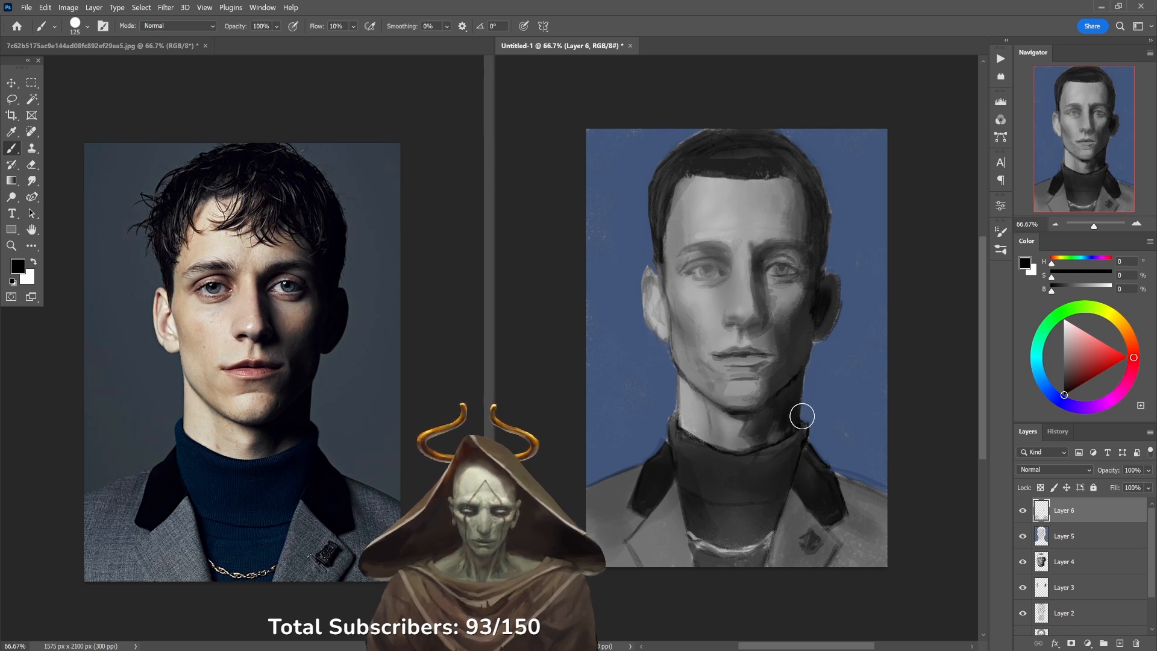
# Deepen the shadow side of the neck, turtleneck collar and inner lapel edge with sampled dark greys of 9% and 12% brightness.
pyautogui.keyDown('alt'); pyautogui.click(800, 396); pyautogui.keyUp('alt')
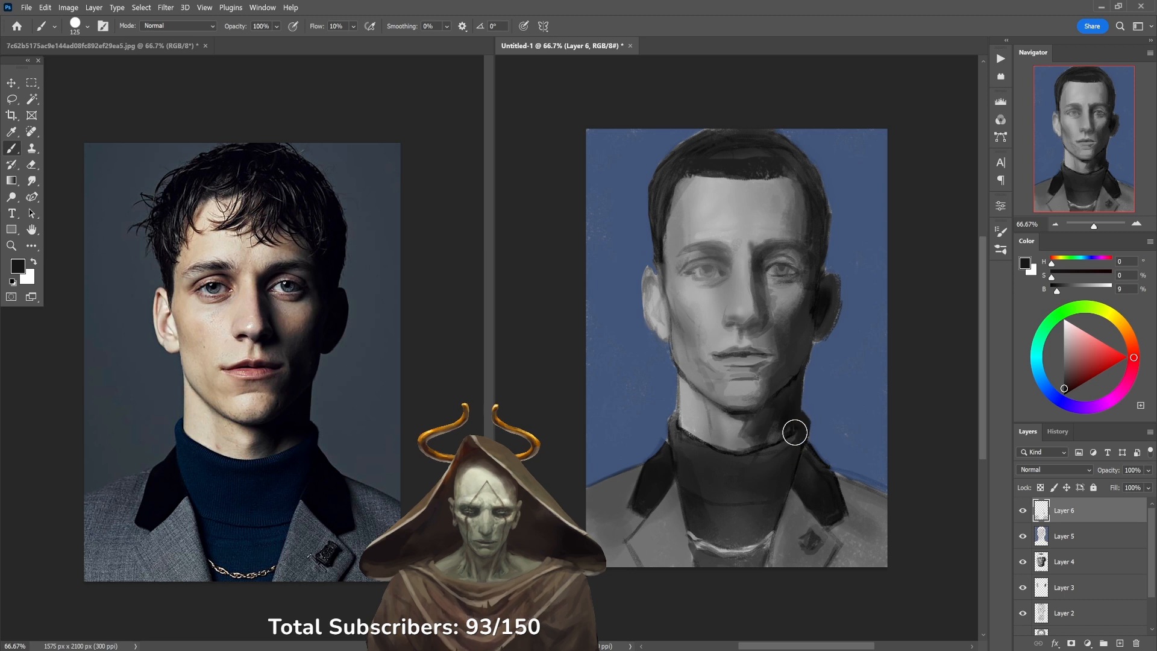
pyautogui.keyDown('alt'); pyautogui.click(780, 463); pyautogui.keyUp('alt')
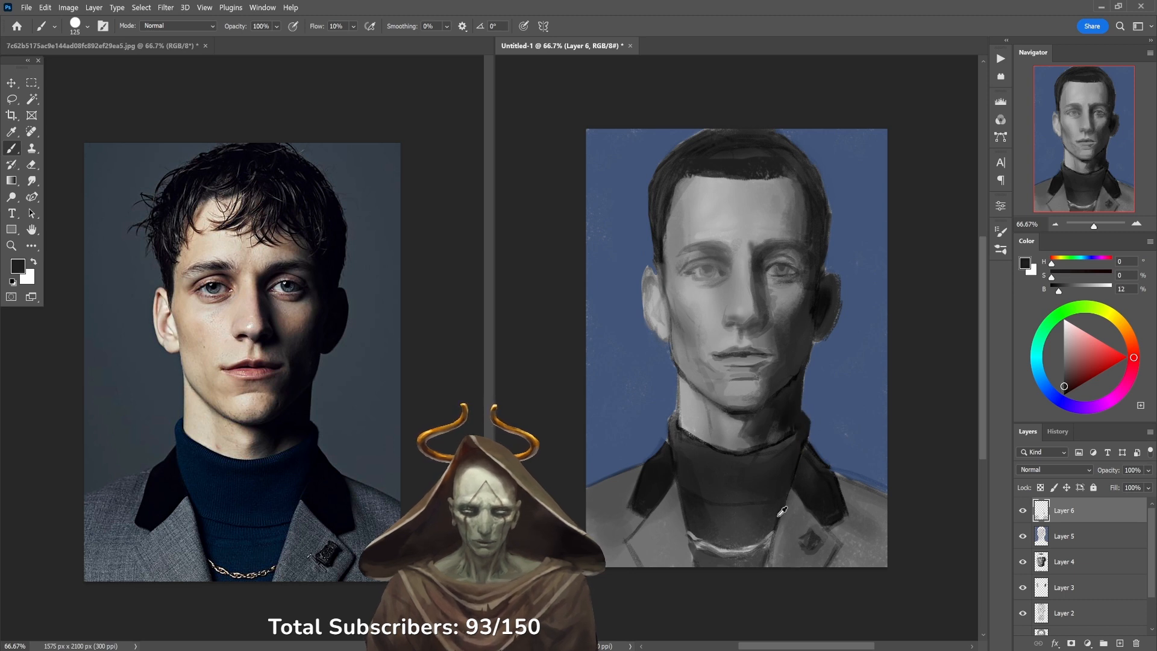
pyautogui.keyDown('alt'); pyautogui.click(785, 530); pyautogui.keyUp('alt')
pyautogui.keyDown('alt'); pyautogui.click(799, 450); pyautogui.keyUp('alt')
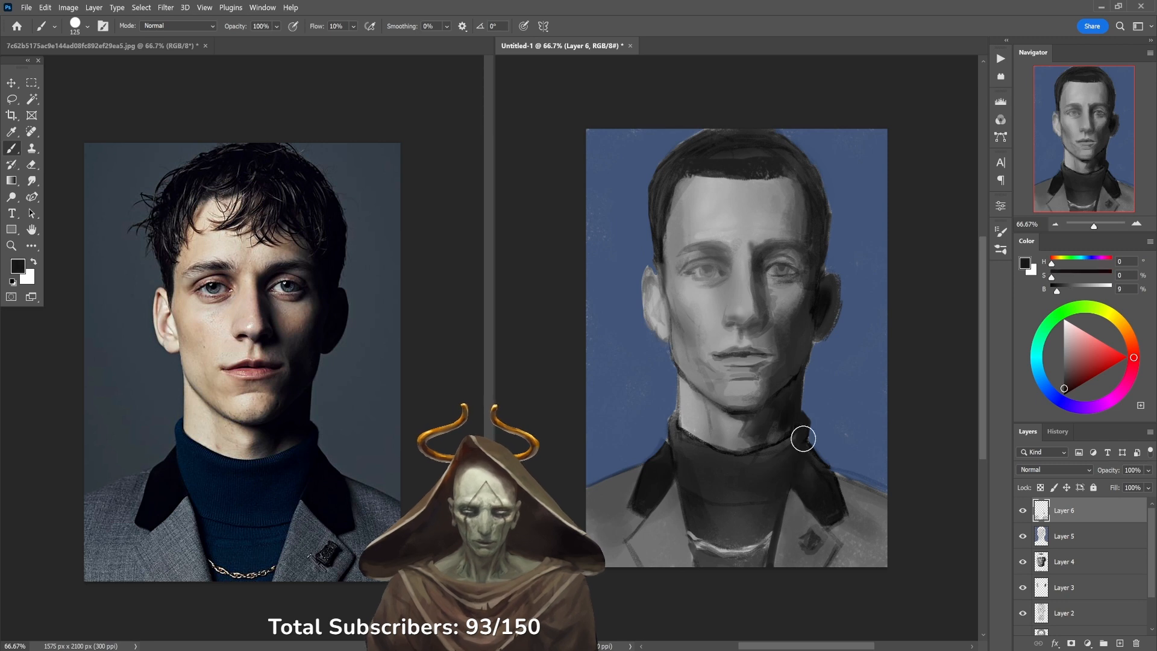
pyautogui.keyDown('alt'); pyautogui.click(677, 464); pyautogui.keyUp('alt')
# Clean the lit edge of the neck below the jaw using sampled light grey of 65% brightness and the background colour.
pyautogui.keyDown('alt'); pyautogui.click(685, 398); pyautogui.keyUp('alt')
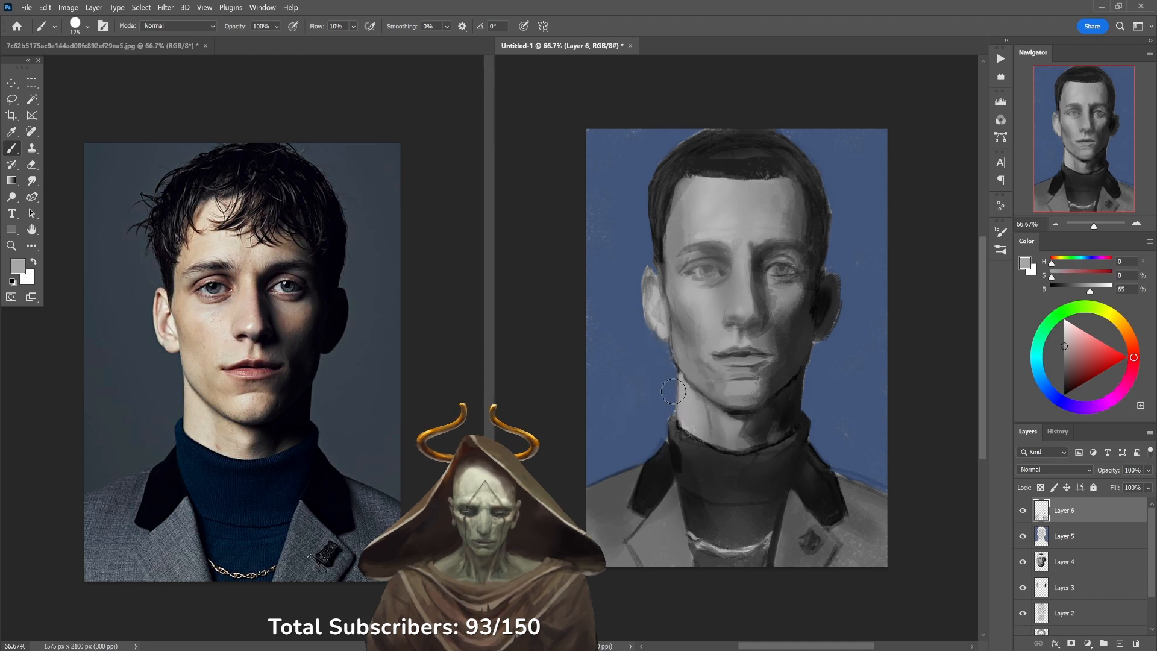
pyautogui.keyDown('alt'); pyautogui.click(672, 398); pyautogui.keyUp('alt')
pyautogui.moveTo(674, 403)
pyautogui.mouseDown()
pyautogui.moveTo(673, 370)
pyautogui.moveTo(673, 409)
pyautogui.mouseUp()
pyautogui.keyDown('alt'); pyautogui.click(684, 391); pyautogui.keyUp('alt')
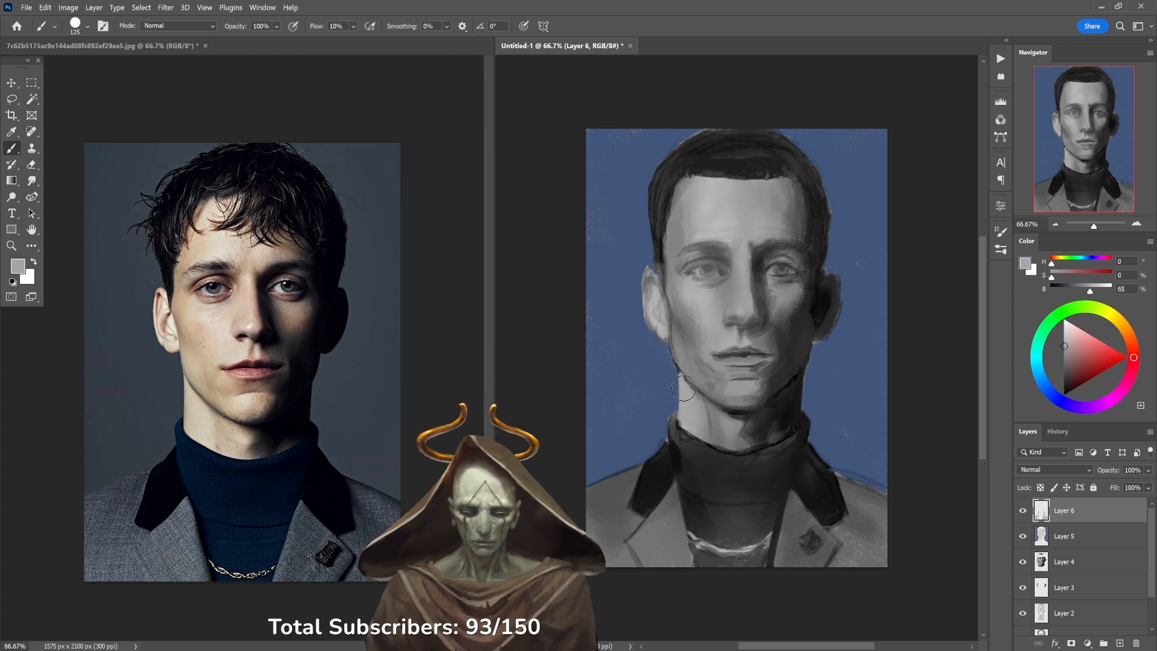
pyautogui.press('4')
pyautogui.keyDown('alt'); pyautogui.click(683, 366); pyautogui.keyUp('alt')
pyautogui.keyDown('alt'); pyautogui.click(683, 366); pyautogui.keyUp('alt')
# Refine the lit side of the turtleneck collar with sampled dark grey and background blue, using brush size 70 at 60% opacity.
pyautogui.press('6')
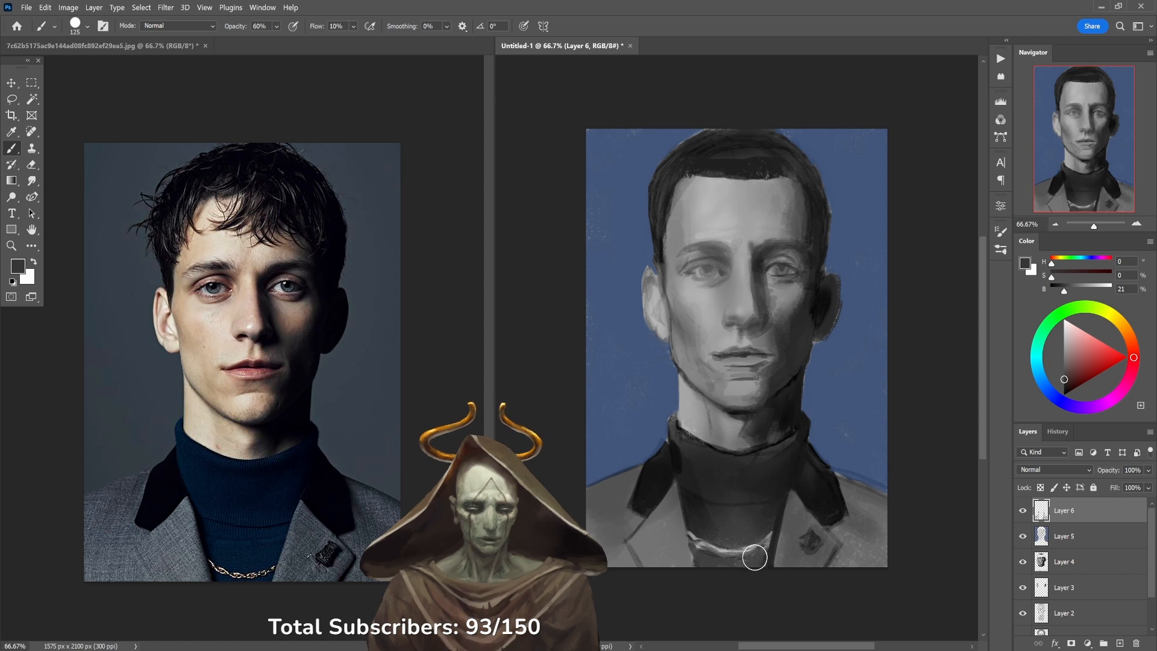
pyautogui.press('[')
pyautogui.press('[')
pyautogui.press('[')
pyautogui.press('[')
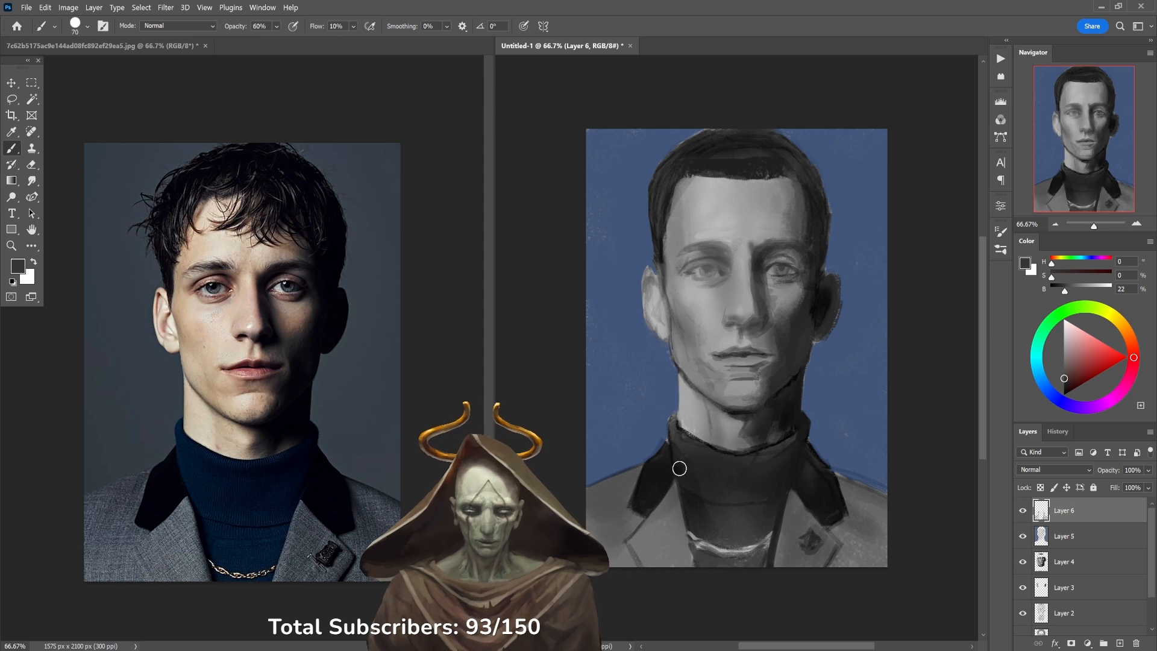
pyautogui.keyDown('alt'); pyautogui.click(686, 481); pyautogui.keyUp('alt')
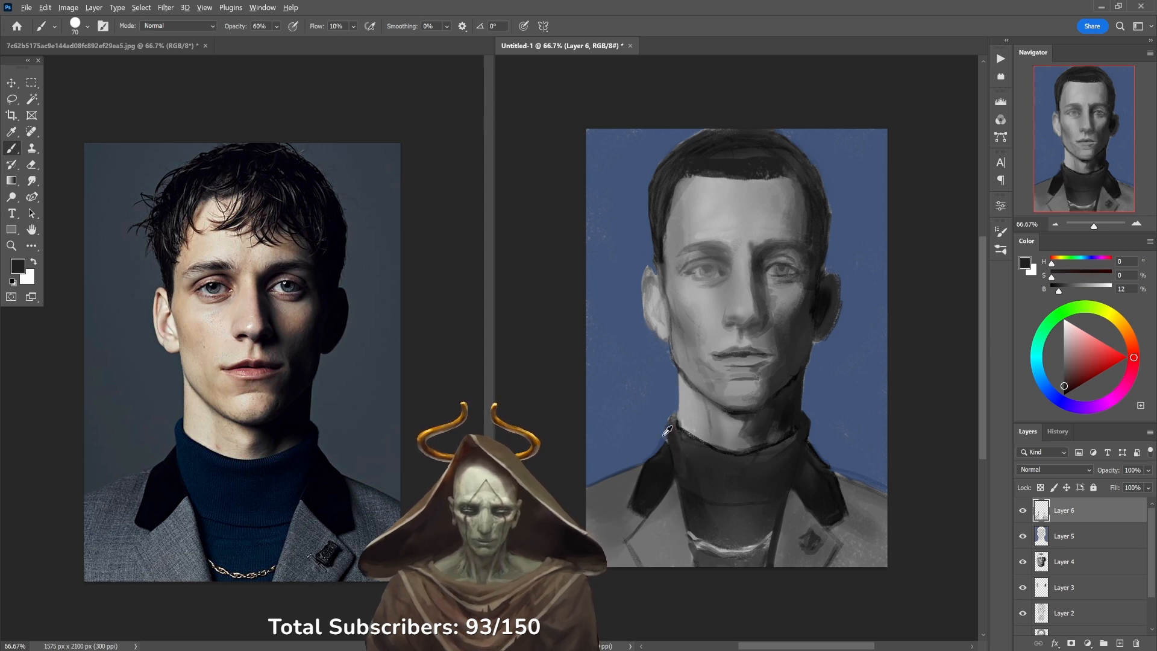
pyautogui.keyDown('alt'); pyautogui.click(667, 438); pyautogui.keyUp('alt')
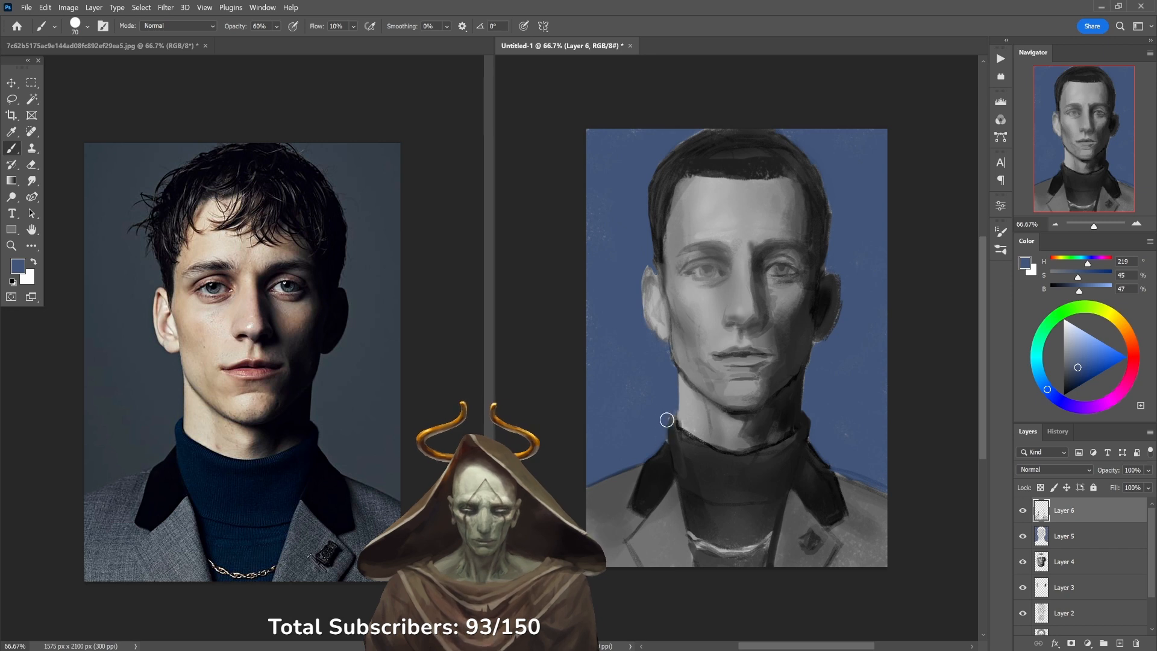
# Deepen the shadow side of the turtleneck collar with black and sampled dark grey of 9% brightness at 30% opacity.
pyautogui.press('d')
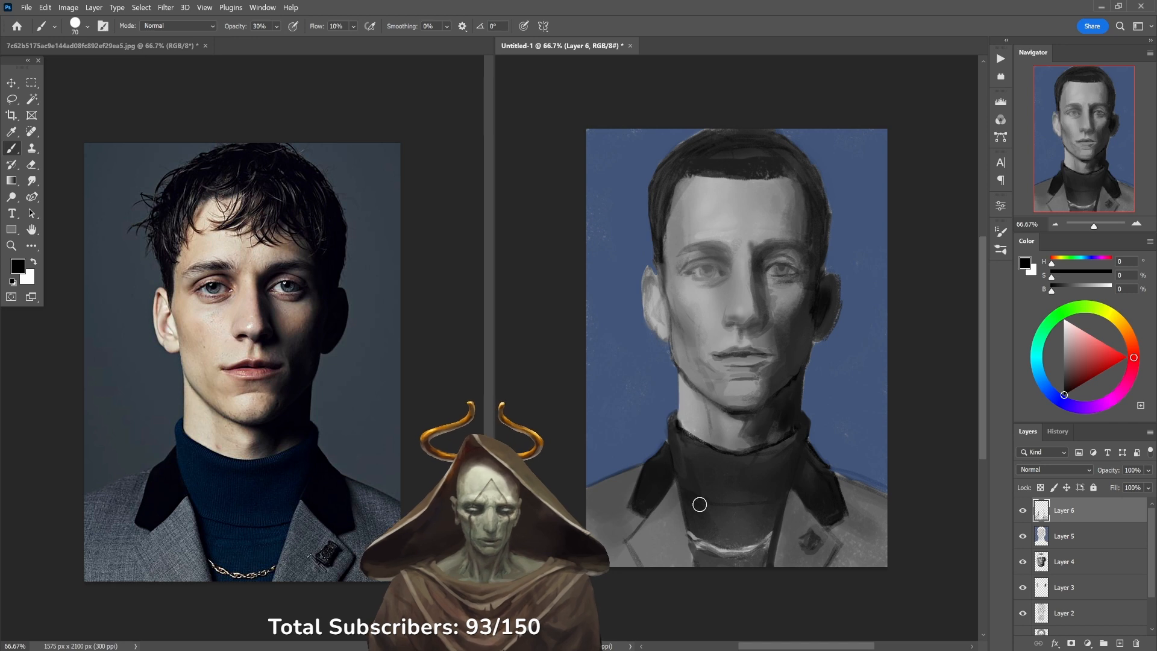
pyautogui.moveTo(798, 444); pyautogui.dragTo(792, 439)
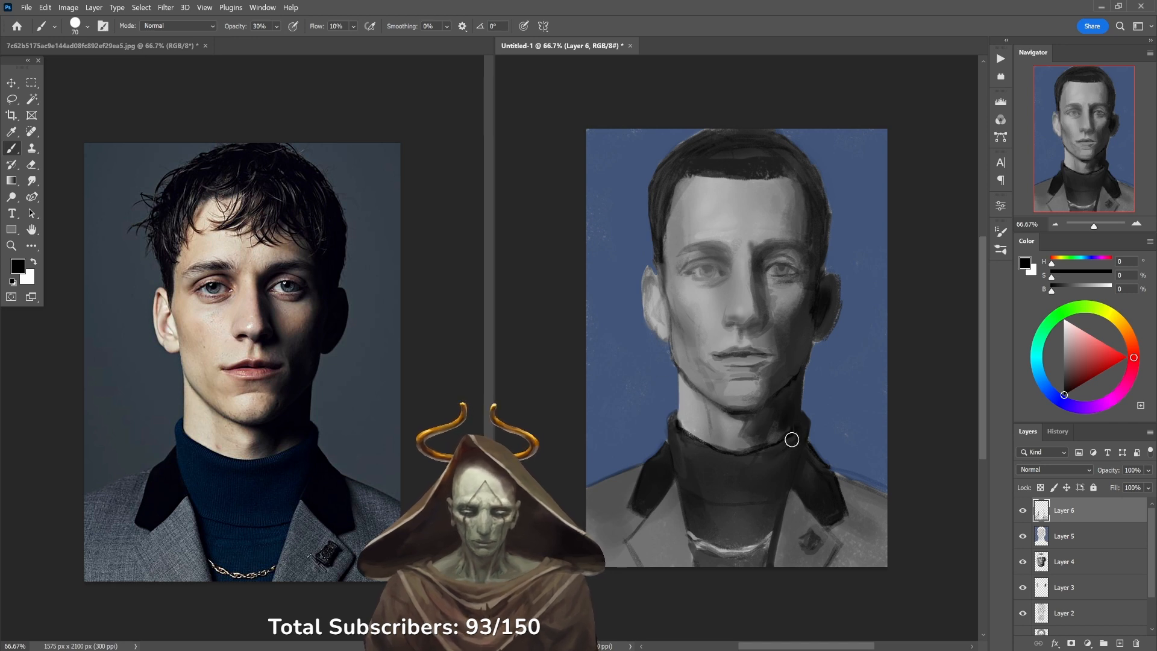
pyautogui.keyDown('alt'); pyautogui.click(794, 448); pyautogui.keyUp('alt')
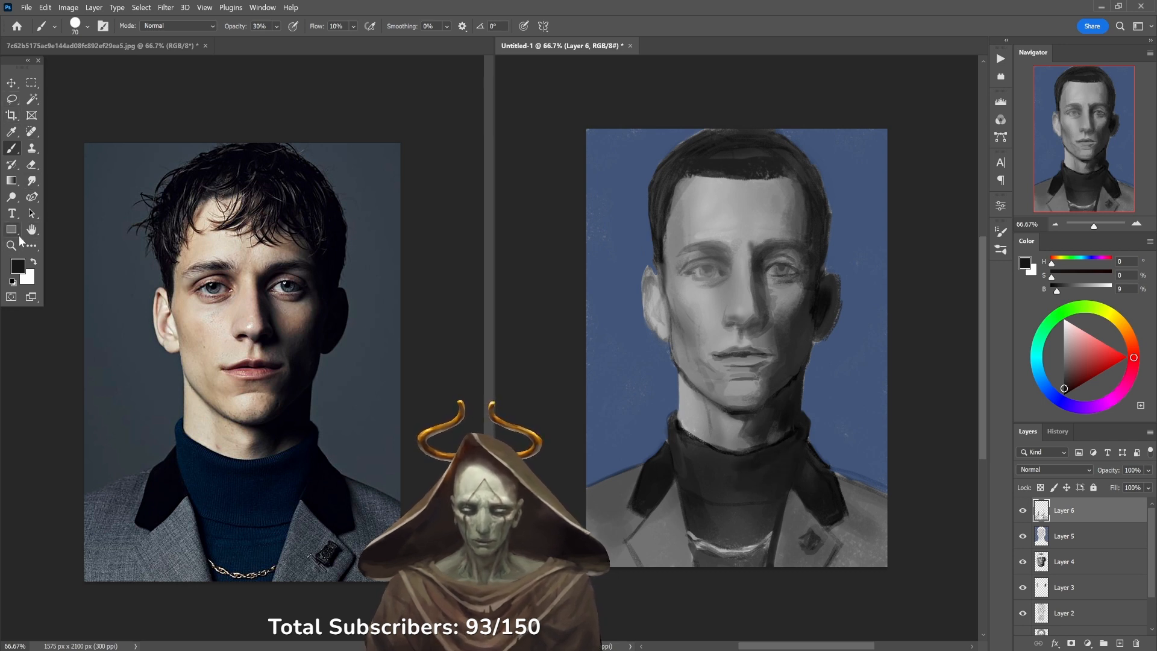
pyautogui.rightClick(15, 152)
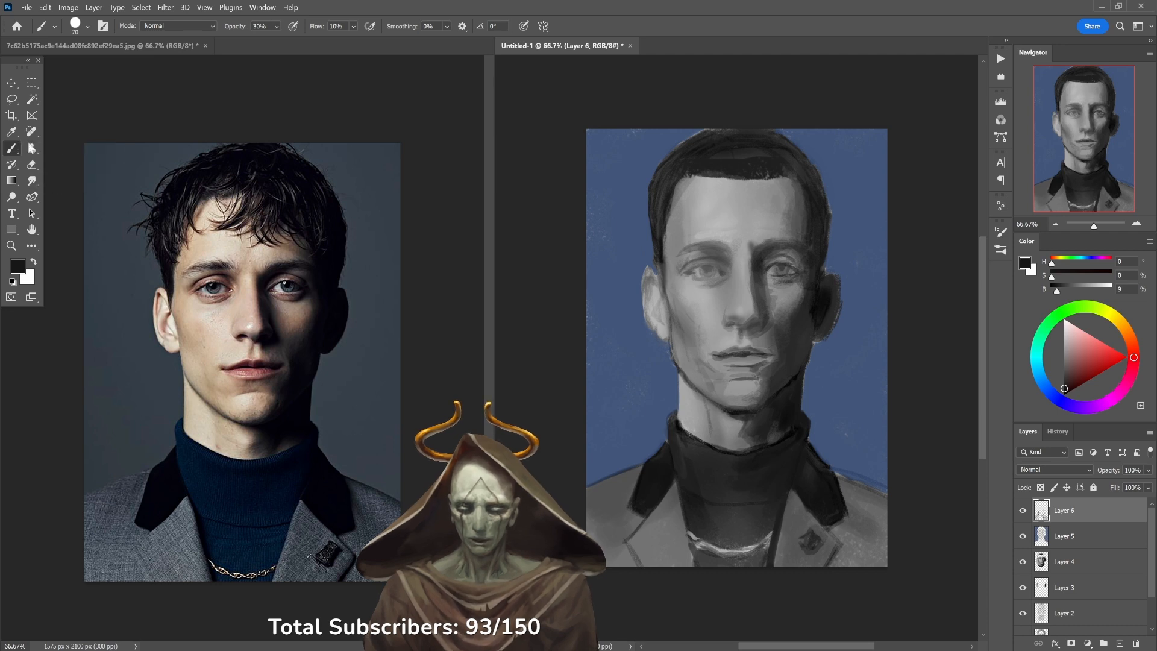
# Refine the lit jaw edge with black, background blue and sampled light grey of 65% brightness, and undo the stray grey stroke on the background.
pyautogui.keyDown('alt'); pyautogui.click(681, 355); pyautogui.keyUp('alt')
pyautogui.press('d')
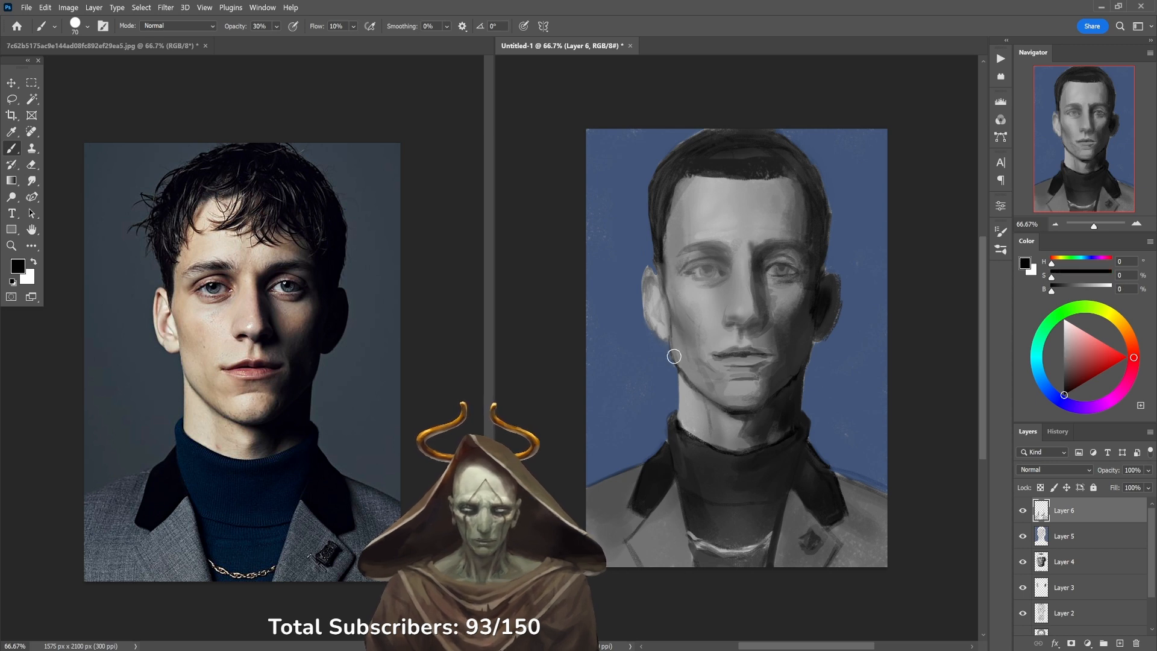
pyautogui.keyDown('alt'); pyautogui.click(669, 346); pyautogui.keyUp('alt')
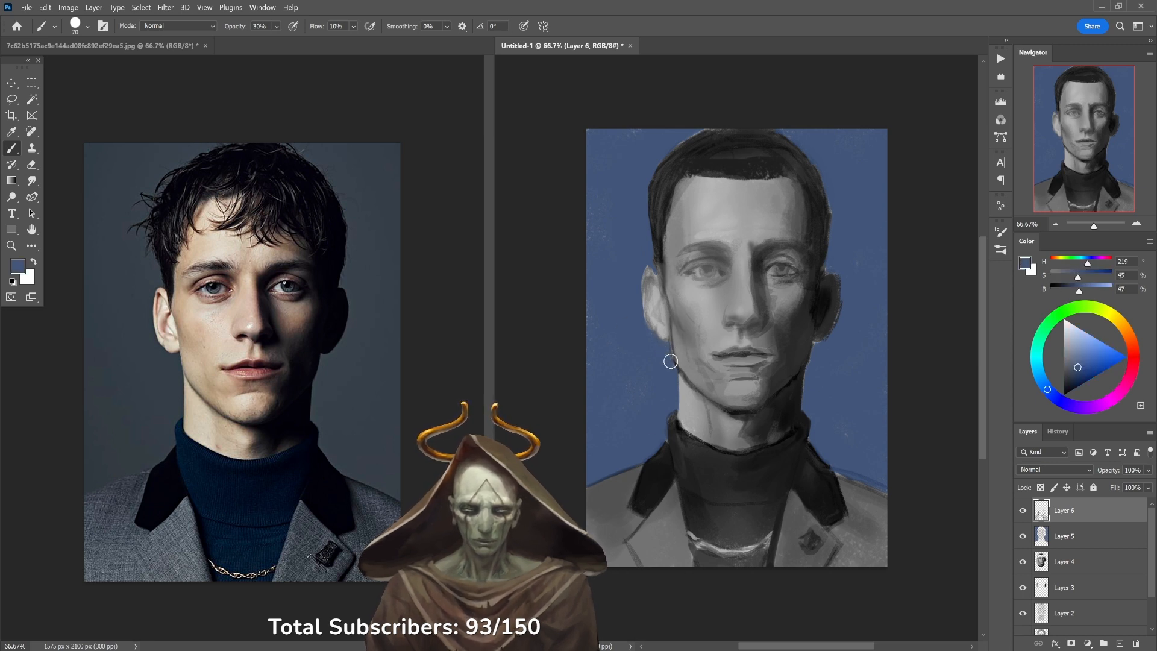
pyautogui.keyDown('alt'); pyautogui.click(686, 368); pyautogui.keyUp('alt')
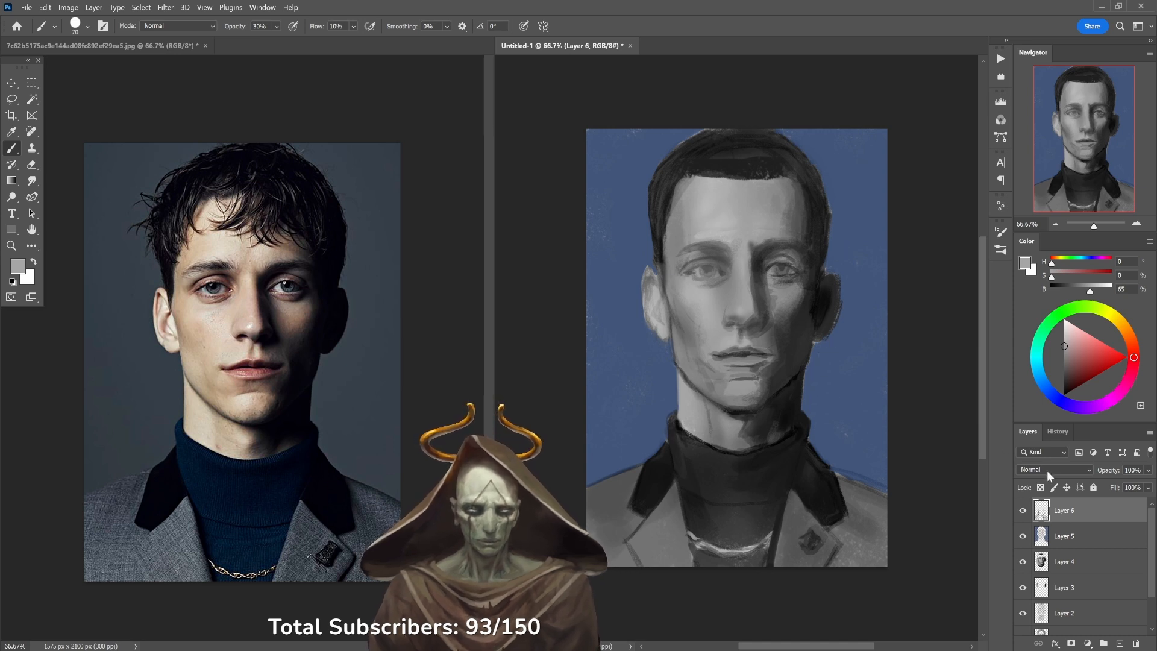
pyautogui.moveTo(850, 381); pyautogui.dragTo(851, 444)
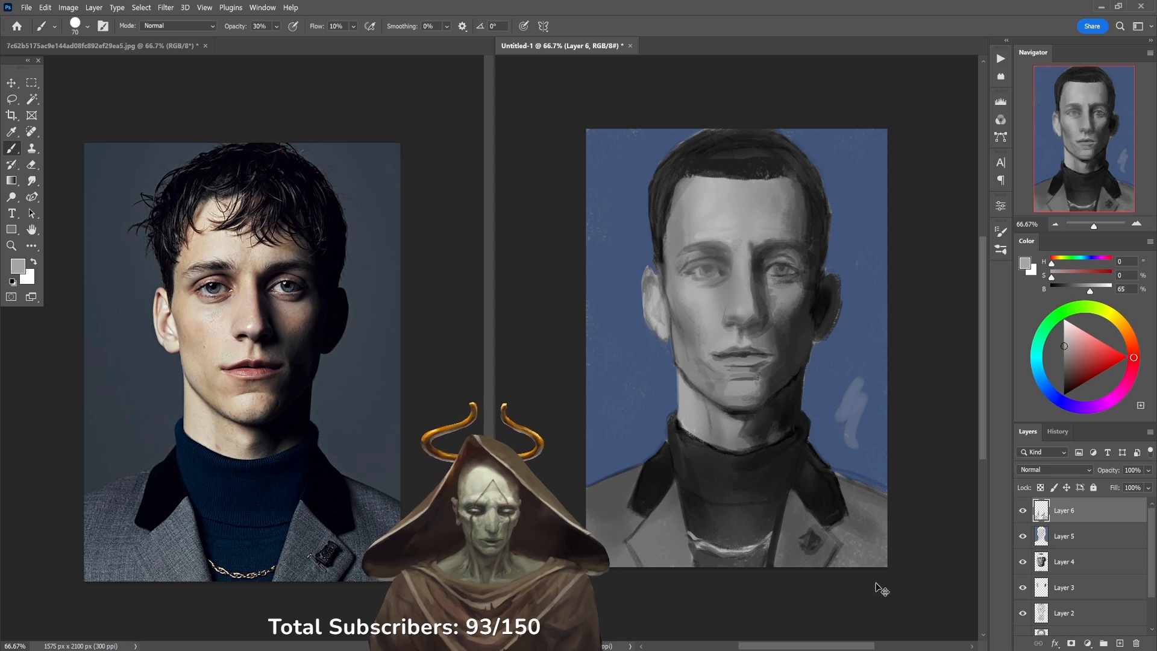
pyautogui.hotkey('ctrl', 'z')
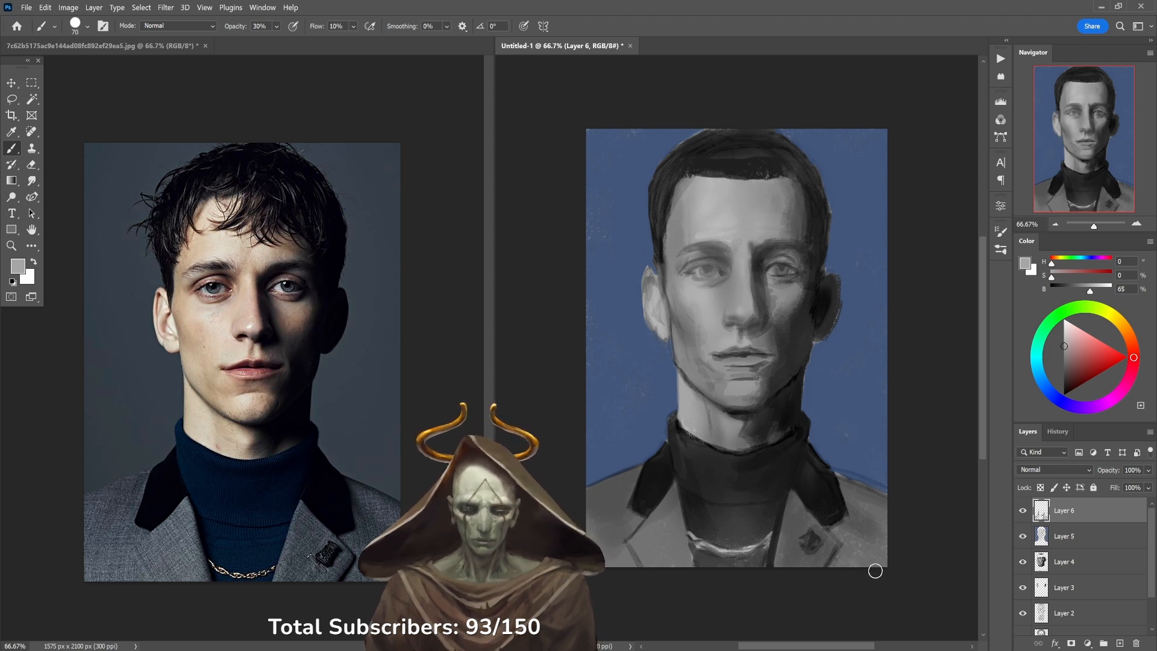
# Darken the shadowed ear and adjoining cheek with sampled near-black of 5% brightness, using 20% opacity on the cheek.
pyautogui.keyDown('alt'); pyautogui.click(818, 348); pyautogui.keyUp('alt')
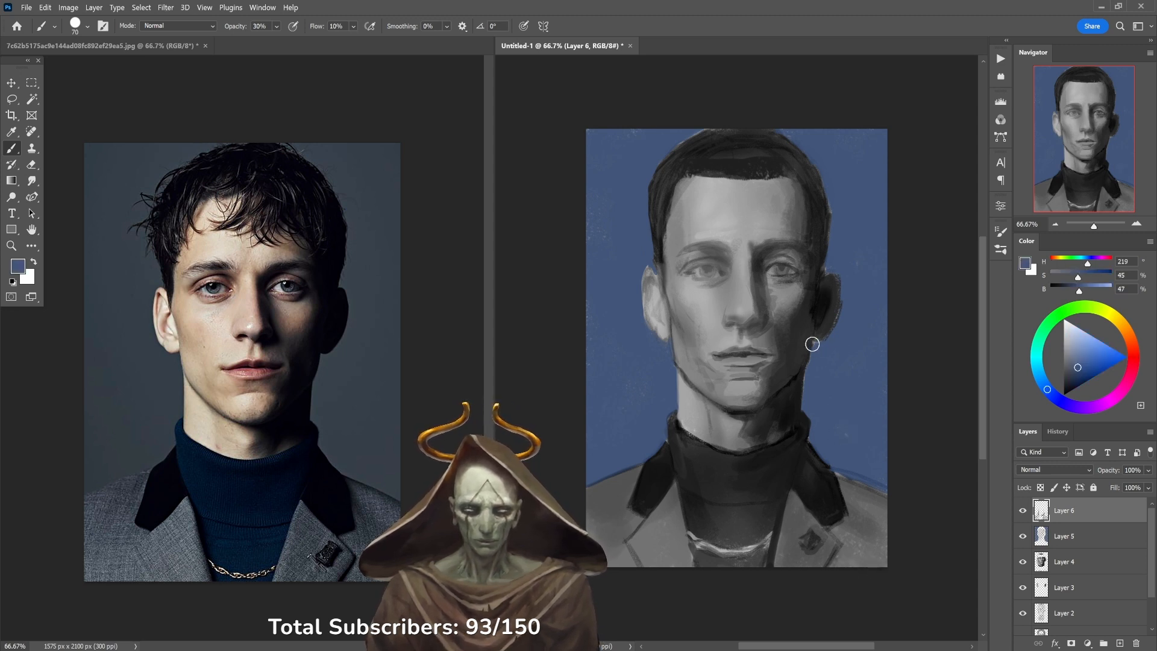
pyautogui.keyDown('alt'); pyautogui.click(825, 305); pyautogui.keyUp('alt')
pyautogui.press('8')
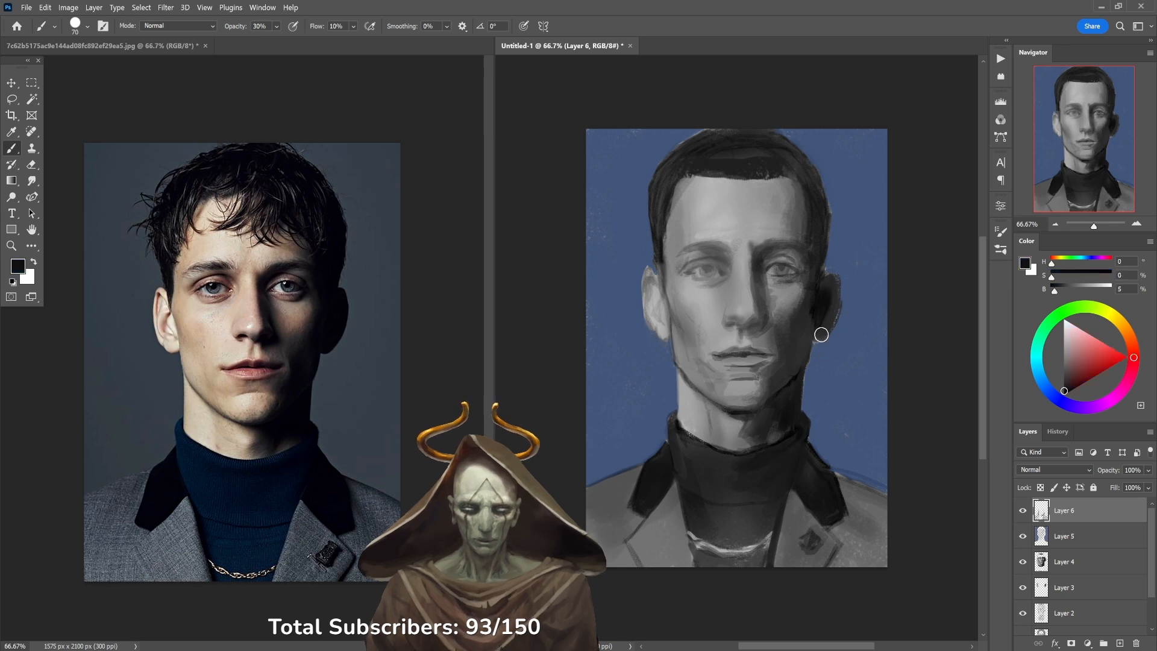
pyautogui.moveTo(818, 336)
pyautogui.mouseDown()
pyautogui.moveTo(835, 303)
pyautogui.moveTo(827, 283)
pyautogui.moveTo(821, 334)
pyautogui.mouseUp()
pyautogui.press('3')
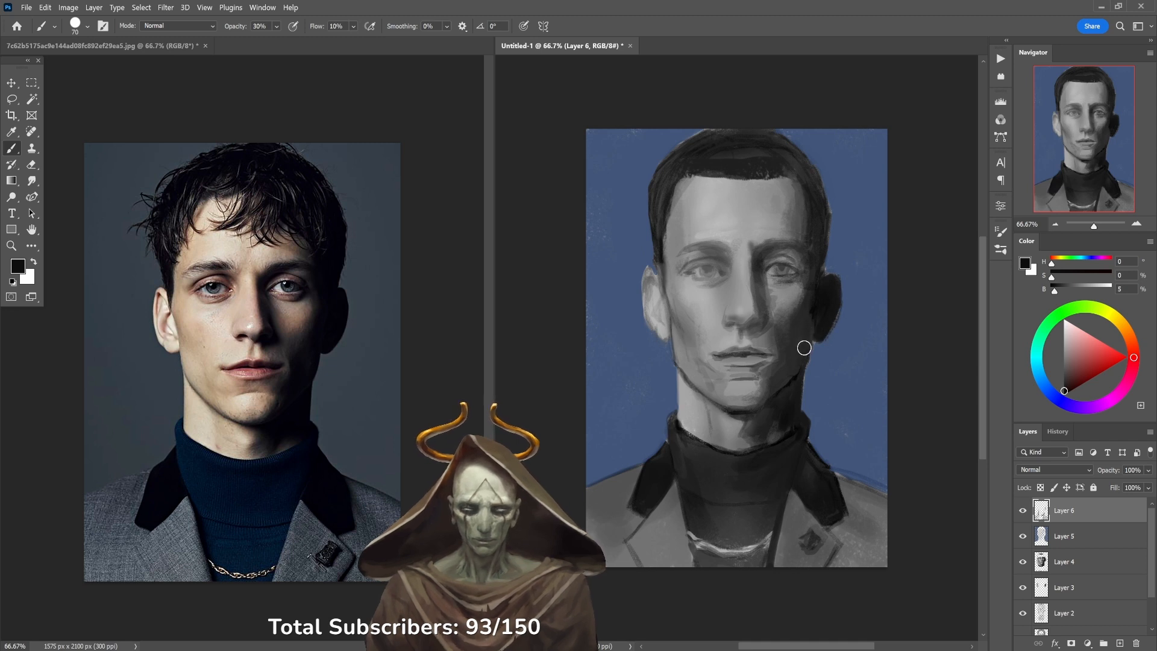
pyautogui.press('2')
pyautogui.moveTo(796, 351)
pyautogui.mouseDown()
pyautogui.moveTo(798, 323)
pyautogui.moveTo(795, 366)
pyautogui.moveTo(764, 401)
pyautogui.moveTo(795, 336)
pyautogui.mouseUp()
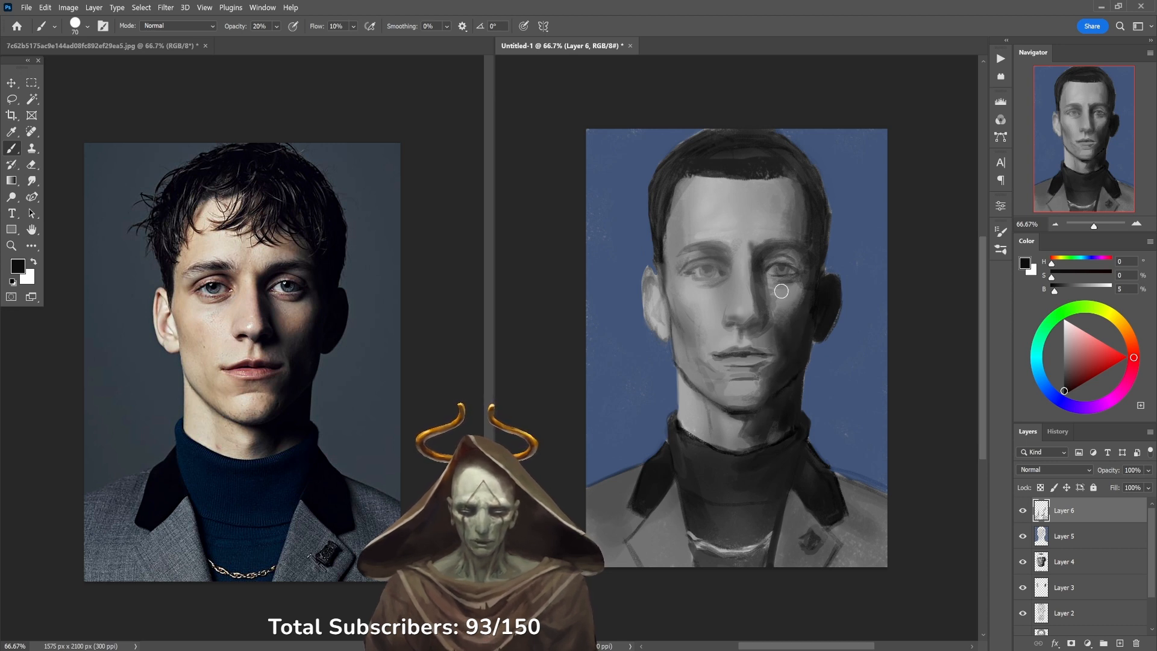
# Try a stroke of sampled mid-grey of 44% brightness down the shadowed cheek to the jaw and undo it.
pyautogui.keyDown('alt'); pyautogui.click(775, 346); pyautogui.keyUp('alt')
pyautogui.moveTo(777, 349); pyautogui.dragTo(799, 389)
pyautogui.hotkey('ctrl', 'z')
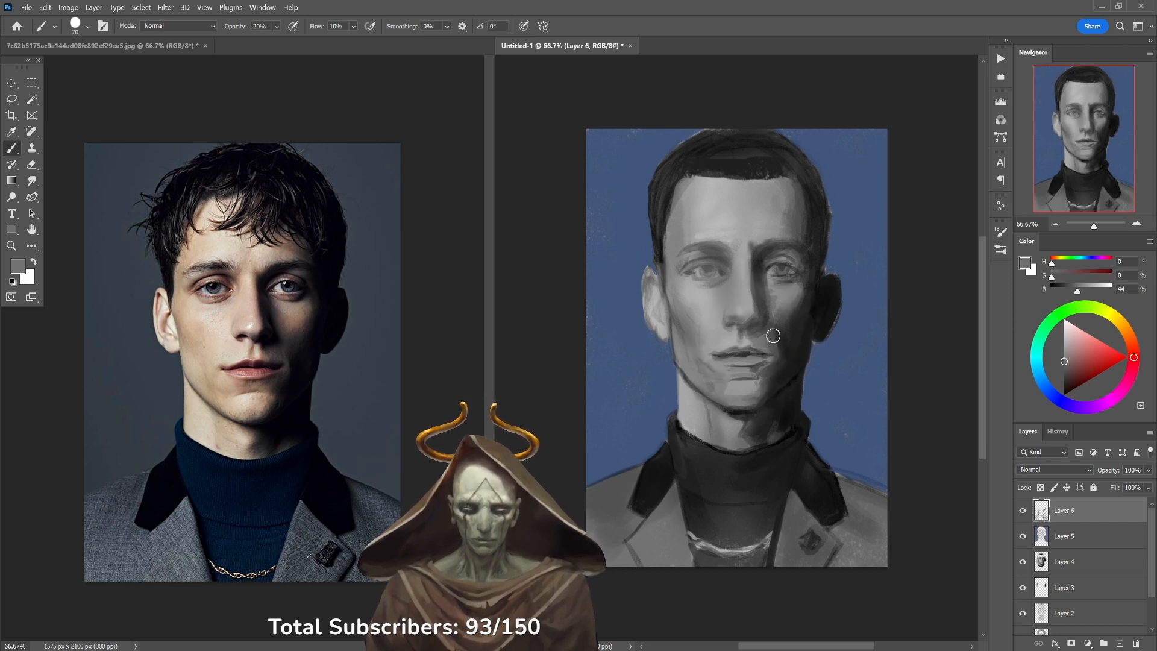
# Deepen the shaded cheek and temple with black and sampled greys of 13% and 41% brightness at 20% to 30% opacity.
pyautogui.keyDown('alt'); pyautogui.click(782, 338); pyautogui.keyUp('alt')
pyautogui.press('3')
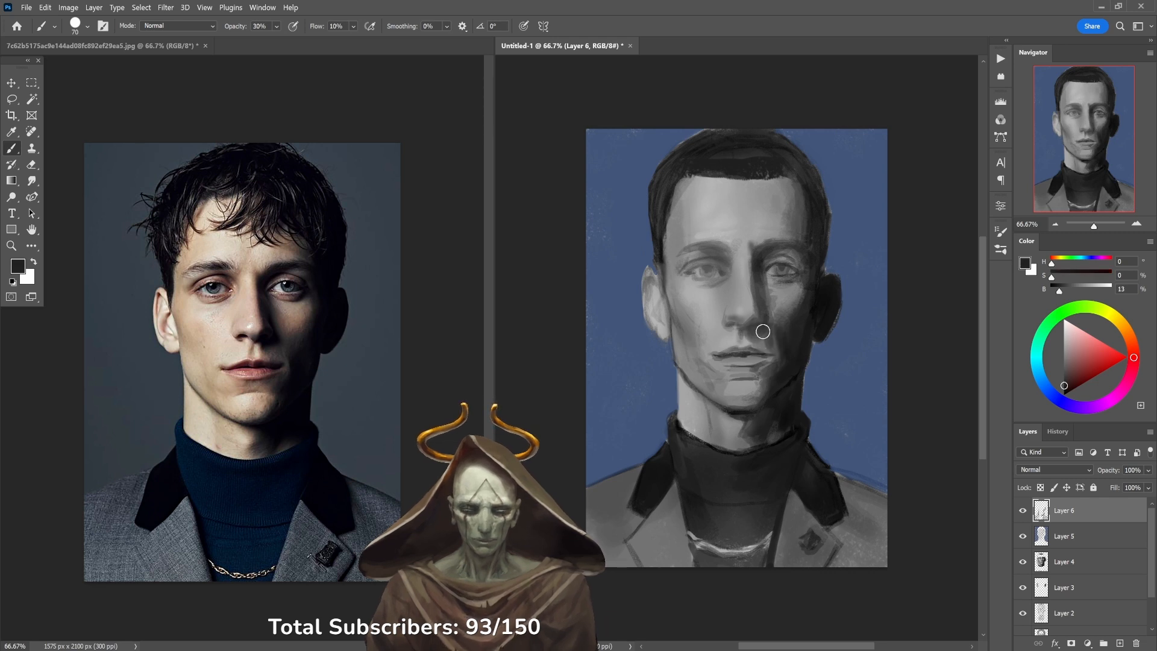
pyautogui.press('d')
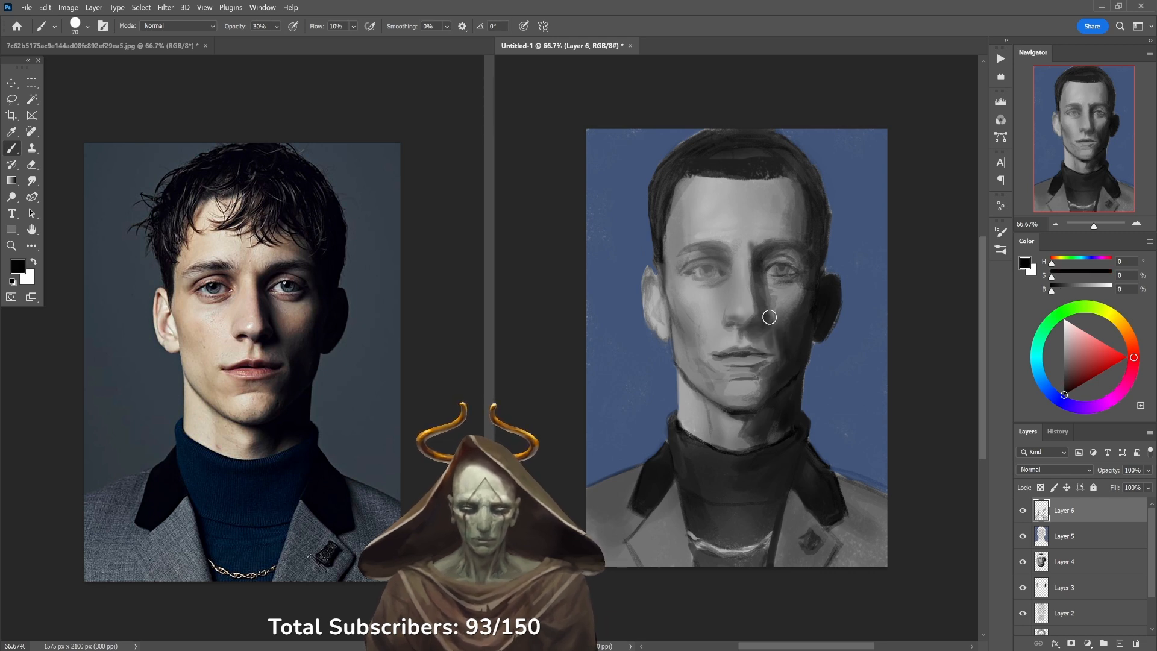
pyautogui.press('2')
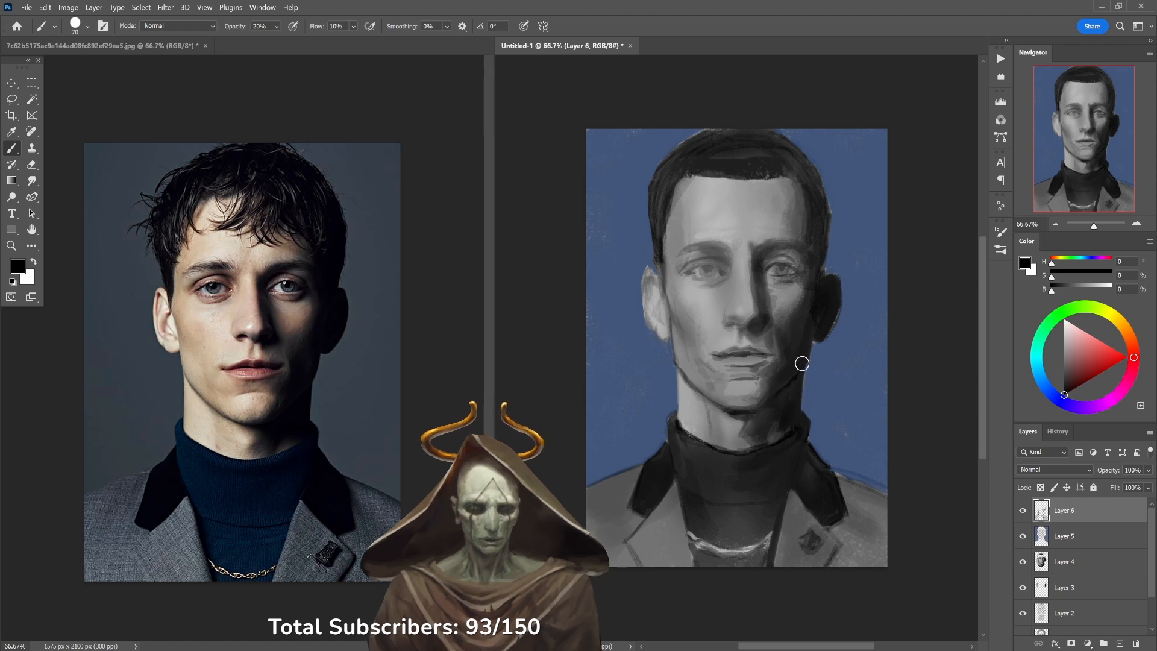
pyautogui.keyDown('alt'); pyautogui.click(804, 219); pyautogui.keyUp('alt')
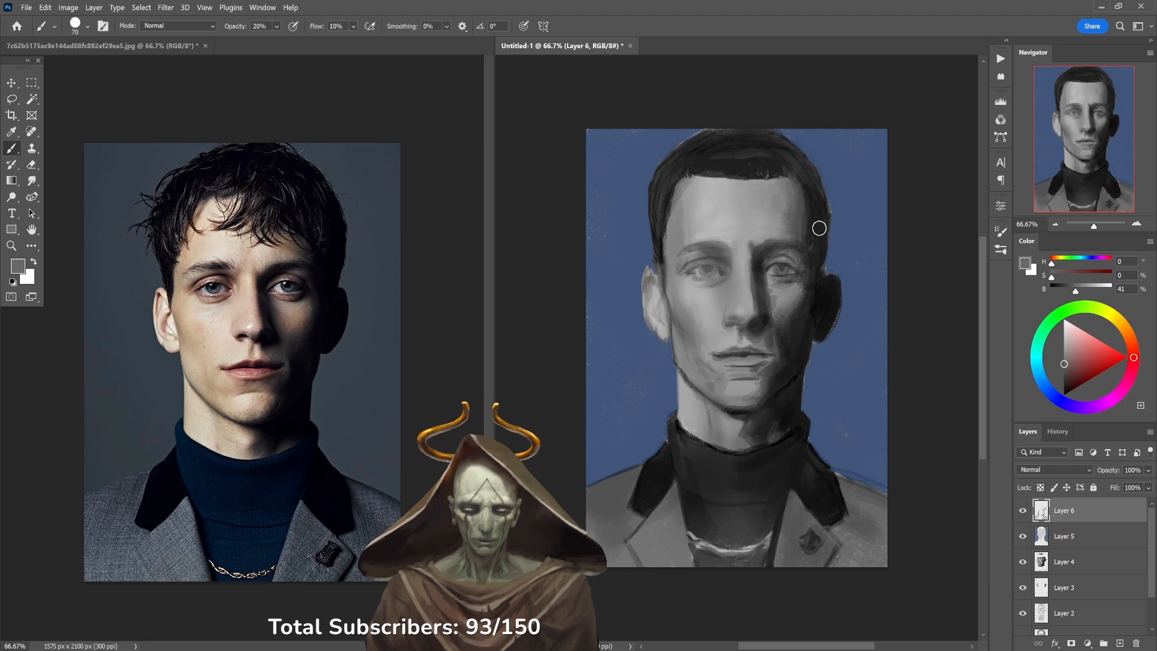
pyautogui.press('d')
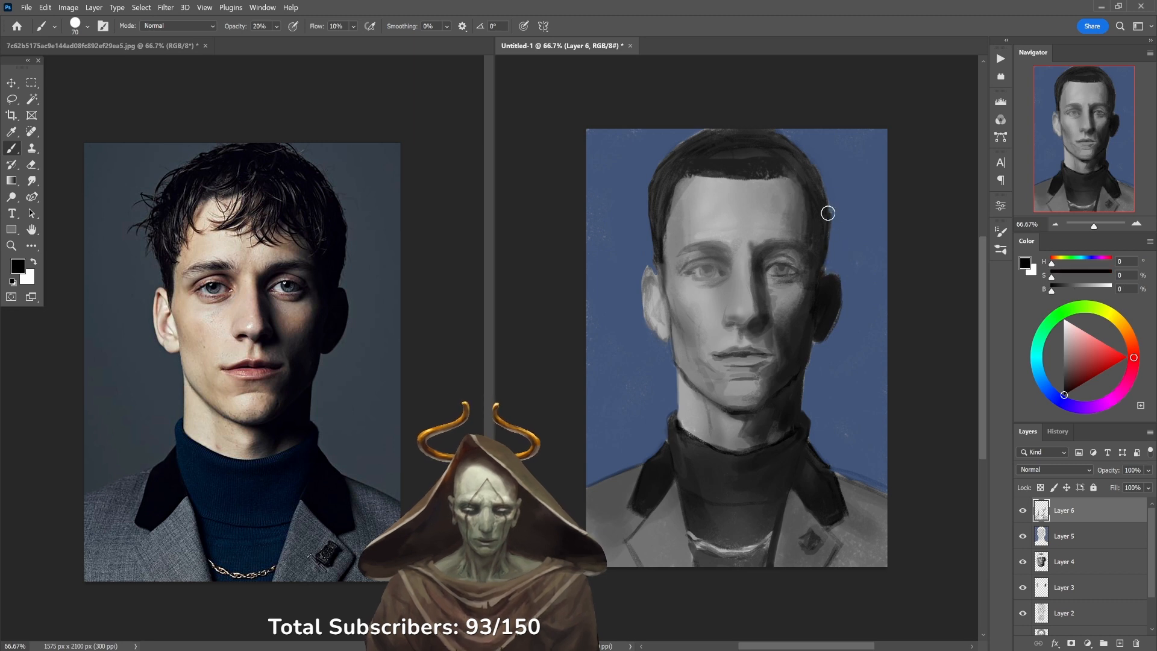
# Even out the lit side of the turtleneck with sampled dark grey of 18% brightness at 50% opacity.
pyautogui.press('5')
pyautogui.keyDown('alt'); pyautogui.click(690, 446); pyautogui.keyUp('alt')
pyautogui.moveTo(673, 427); pyautogui.dragTo(695, 487)
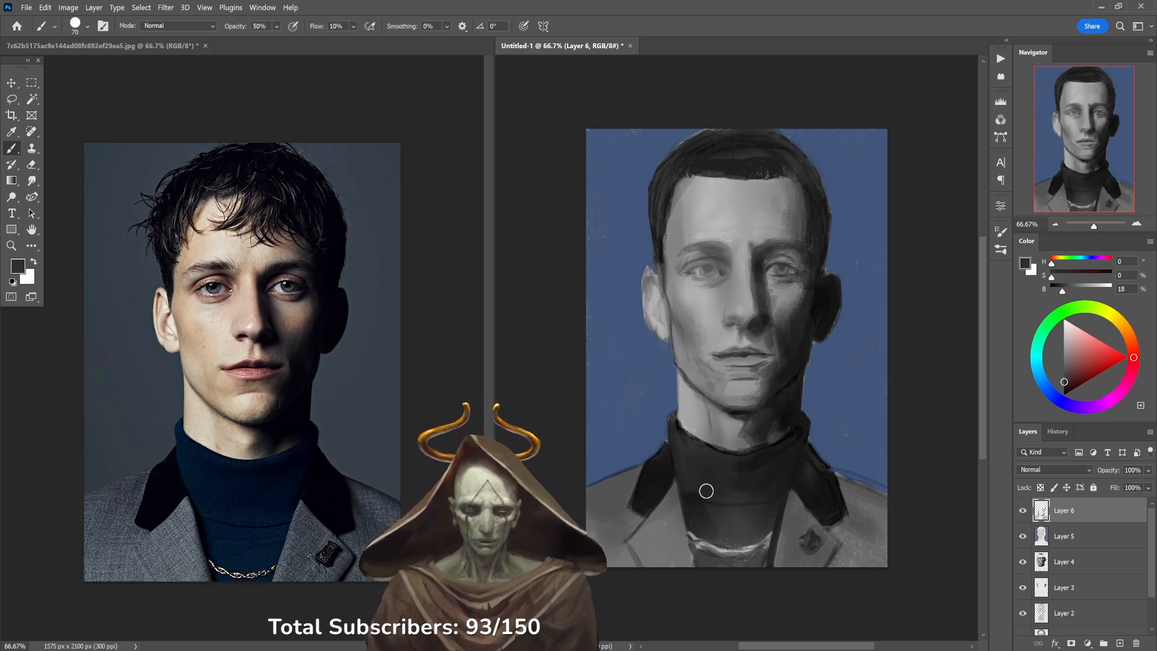
# Refine the shadow-side neck and ear edges at 30% opacity with black, background blue and sampled darks of 9% and 7% brightness.
pyautogui.press('3')
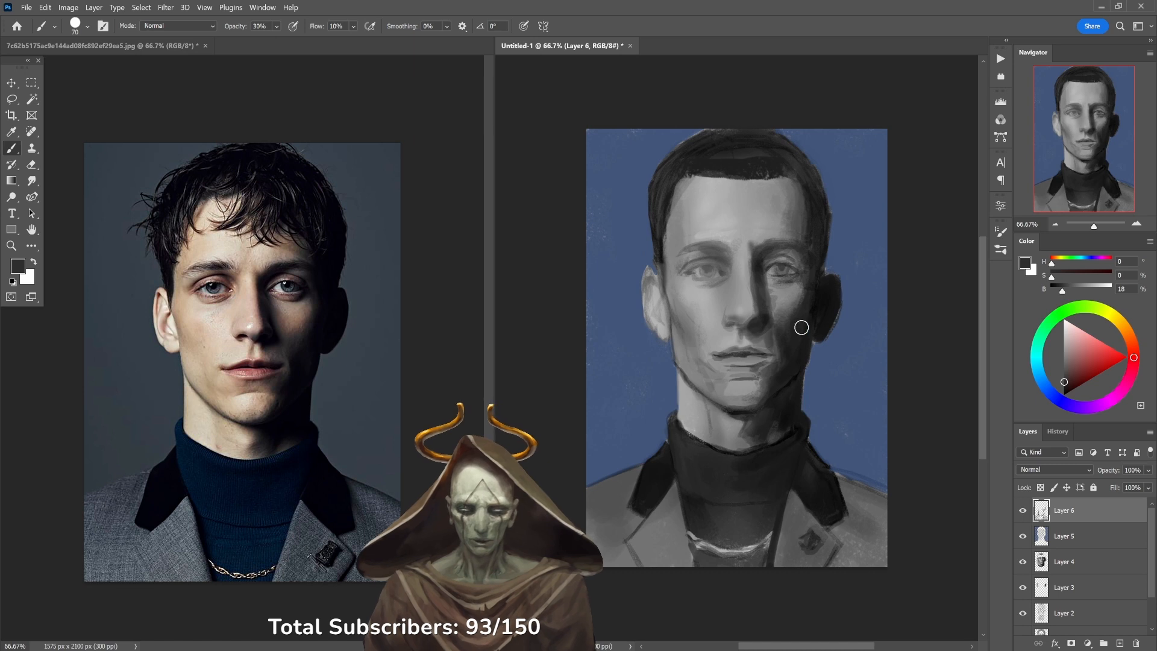
pyautogui.press('d')
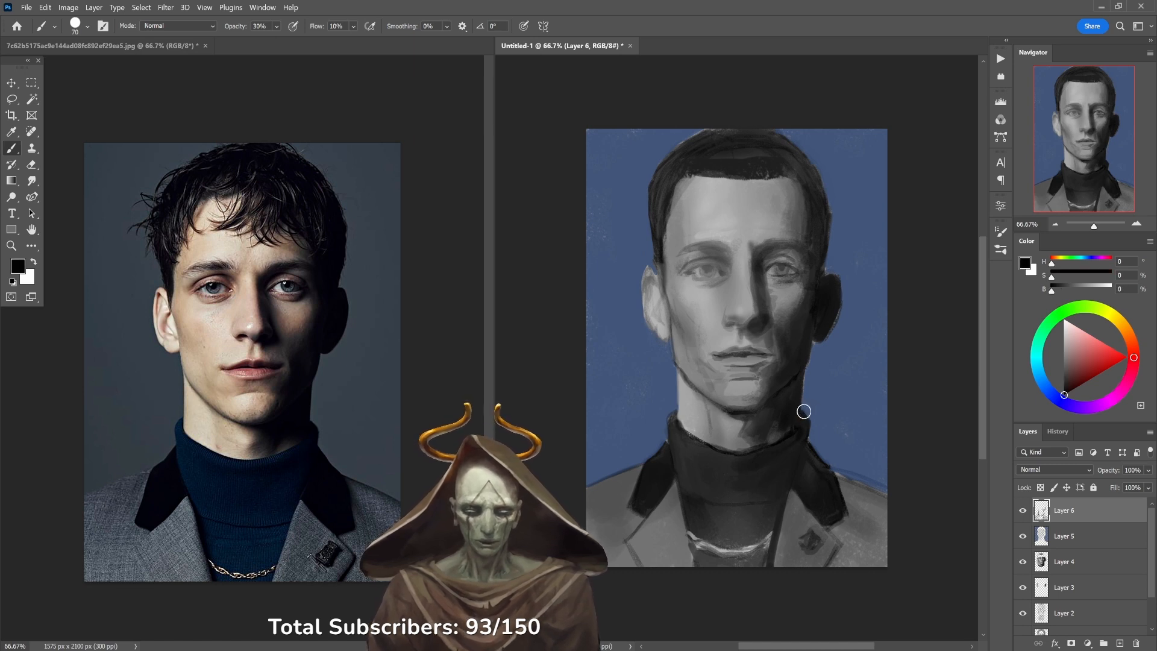
pyautogui.keyDown('alt'); pyautogui.click(806, 414); pyautogui.keyUp('alt')
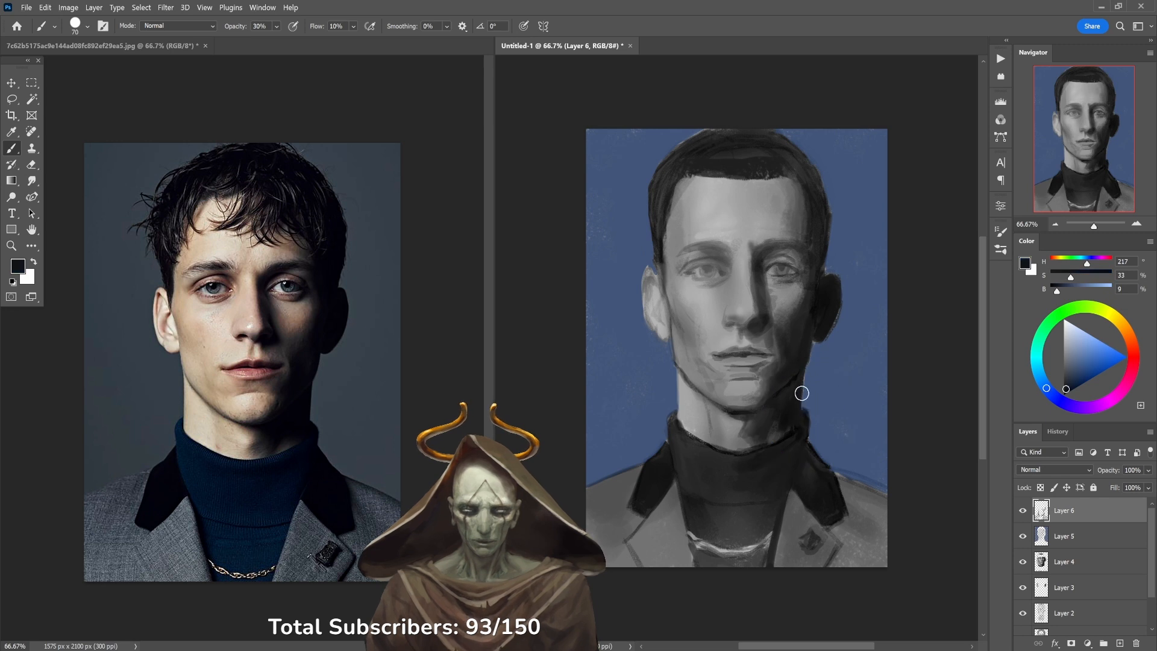
pyautogui.keyDown('alt'); pyautogui.click(804, 365); pyautogui.keyUp('alt')
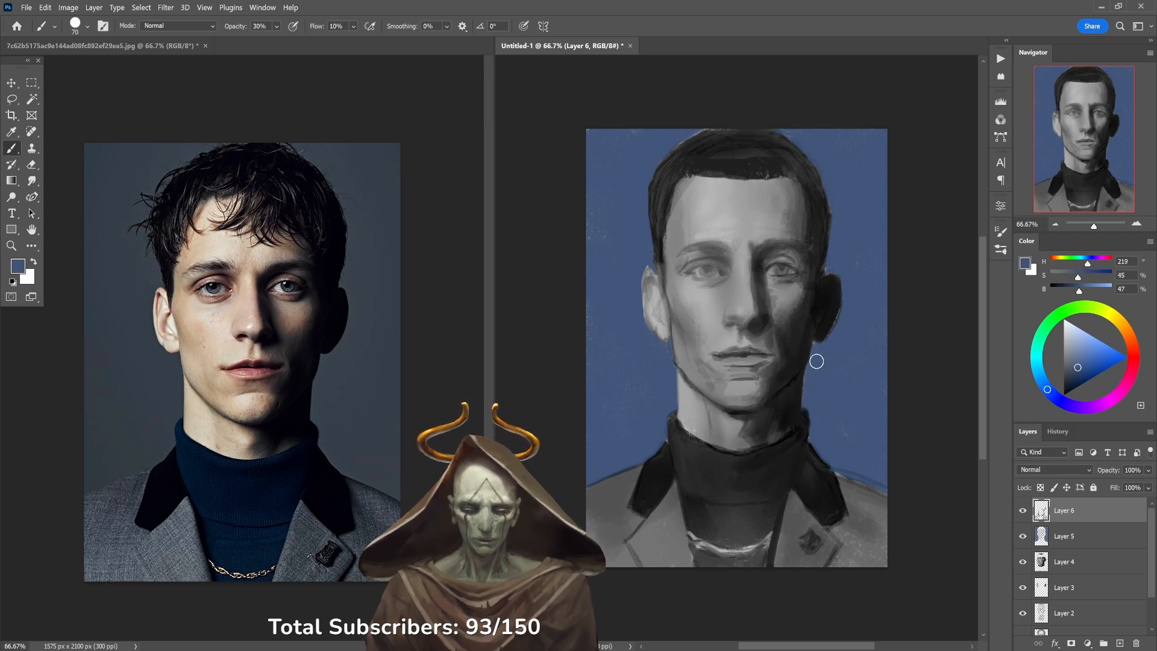
pyautogui.keyDown('alt'); pyautogui.click(834, 321); pyautogui.keyUp('alt')
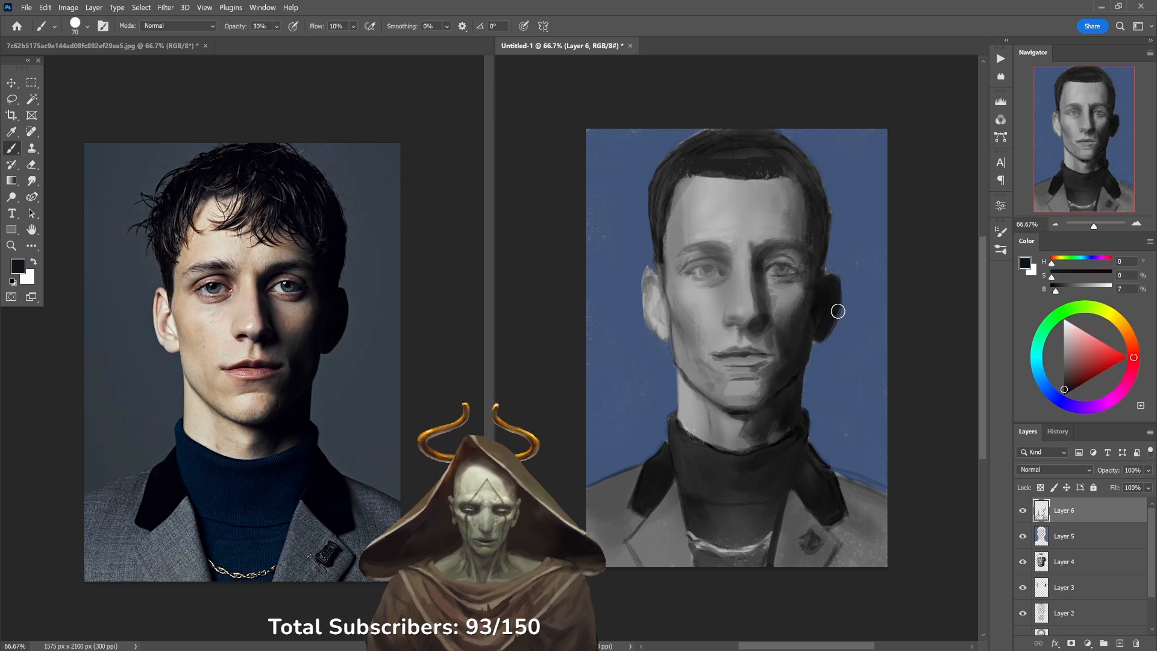
# Darken the lit-side eyebrow with near-black at 40% and 20% opacity, and soften it with sampled greys of 53% and 47% brightness.
pyautogui.press('4')
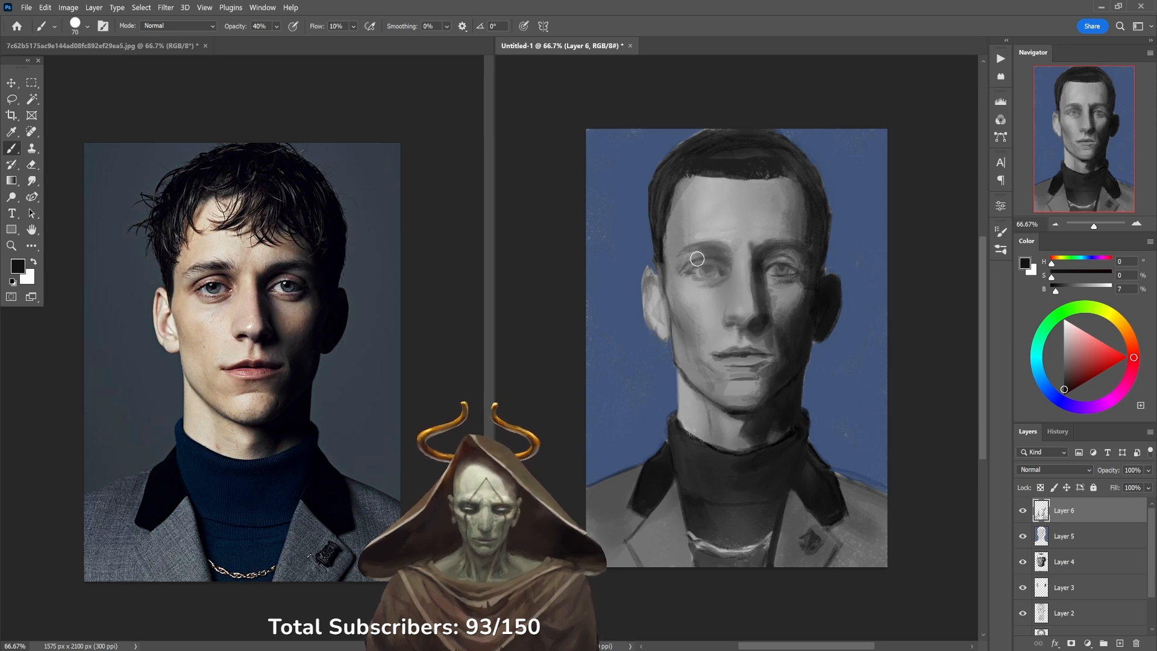
pyautogui.press('2')
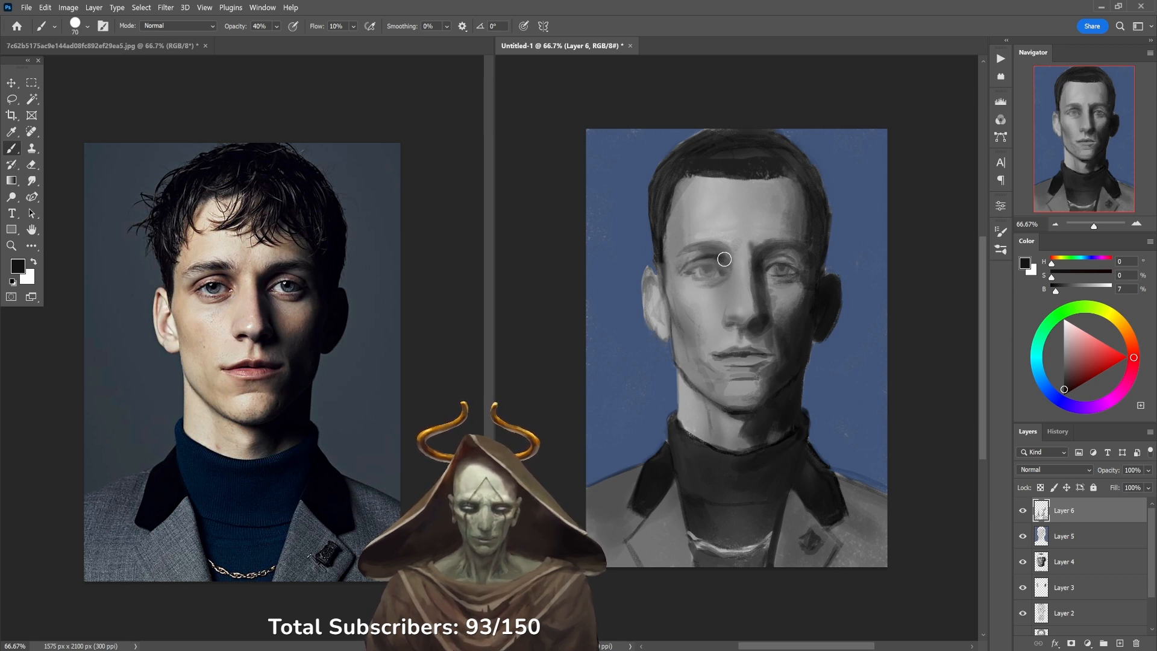
pyautogui.moveTo(717, 248)
pyautogui.mouseDown()
pyautogui.moveTo(704, 244)
pyautogui.moveTo(721, 246)
pyautogui.mouseUp()
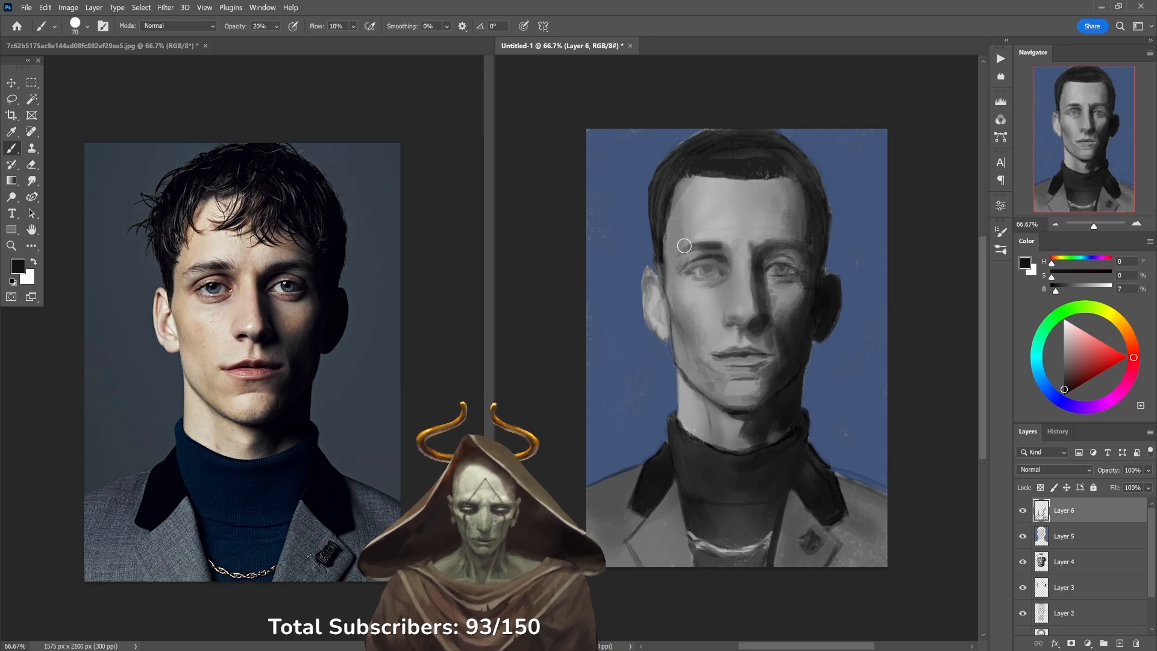
pyautogui.keyDown('alt'); pyautogui.click(692, 254); pyautogui.keyUp('alt')
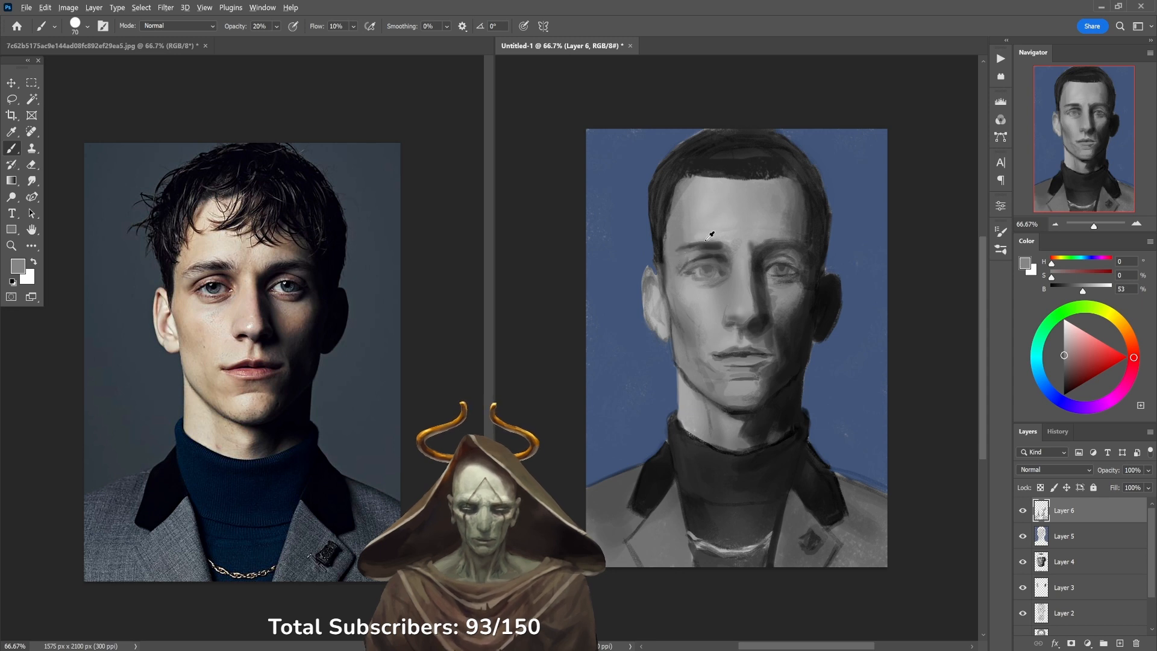
pyautogui.keyDown('alt'); pyautogui.click(702, 243); pyautogui.keyUp('alt')
pyautogui.keyDown('alt'); pyautogui.click(674, 254); pyautogui.keyUp('alt')
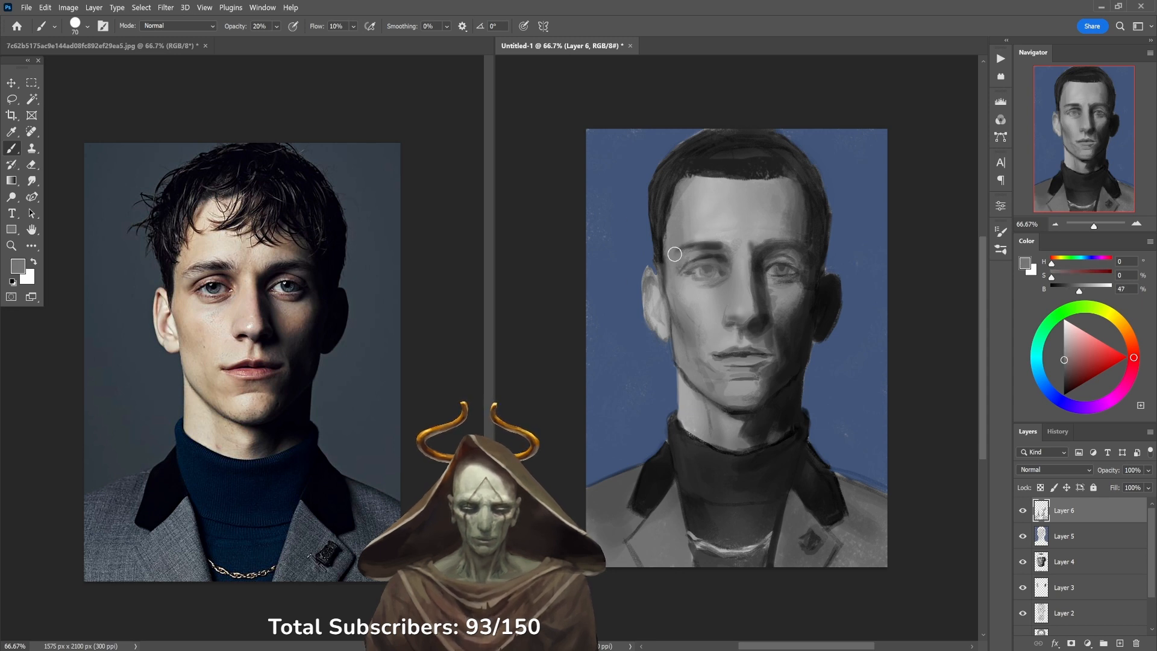
# Deepen the shadow-side brow with black and reshape the lit-side eyebrow with sampled greys of 55% and 33% brightness at up to 60% opacity.
pyautogui.keyDown('alt'); pyautogui.click(817, 249); pyautogui.keyUp('alt')
pyautogui.press('d')
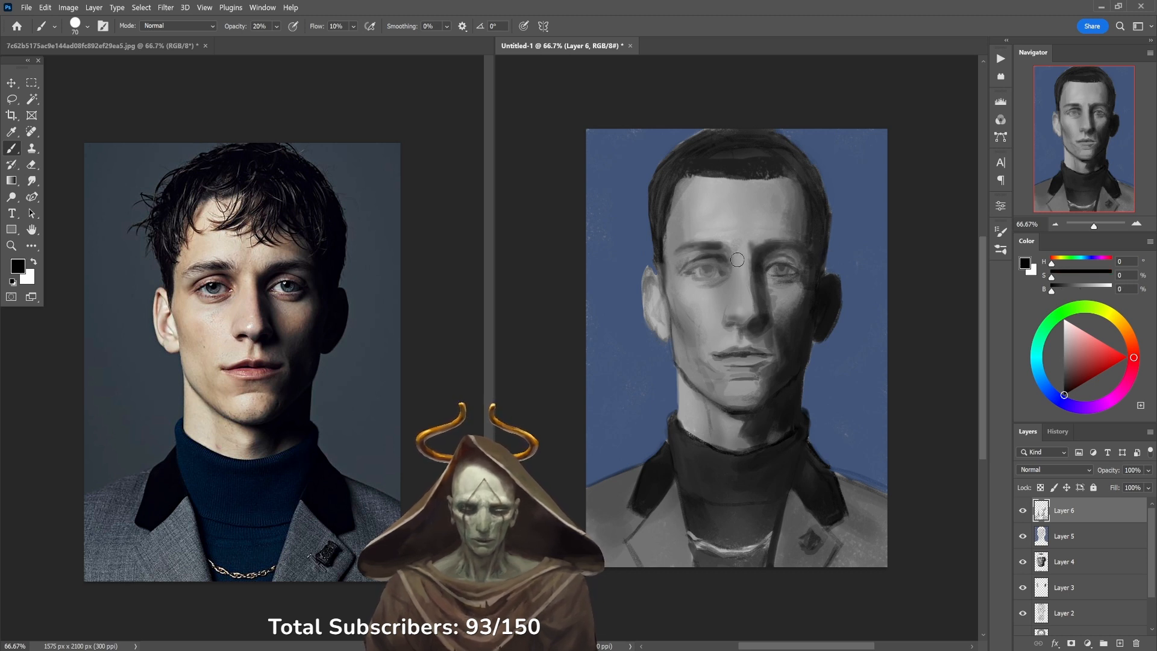
pyautogui.press('5')
pyautogui.keyDown('alt'); pyautogui.click(699, 250); pyautogui.keyUp('alt')
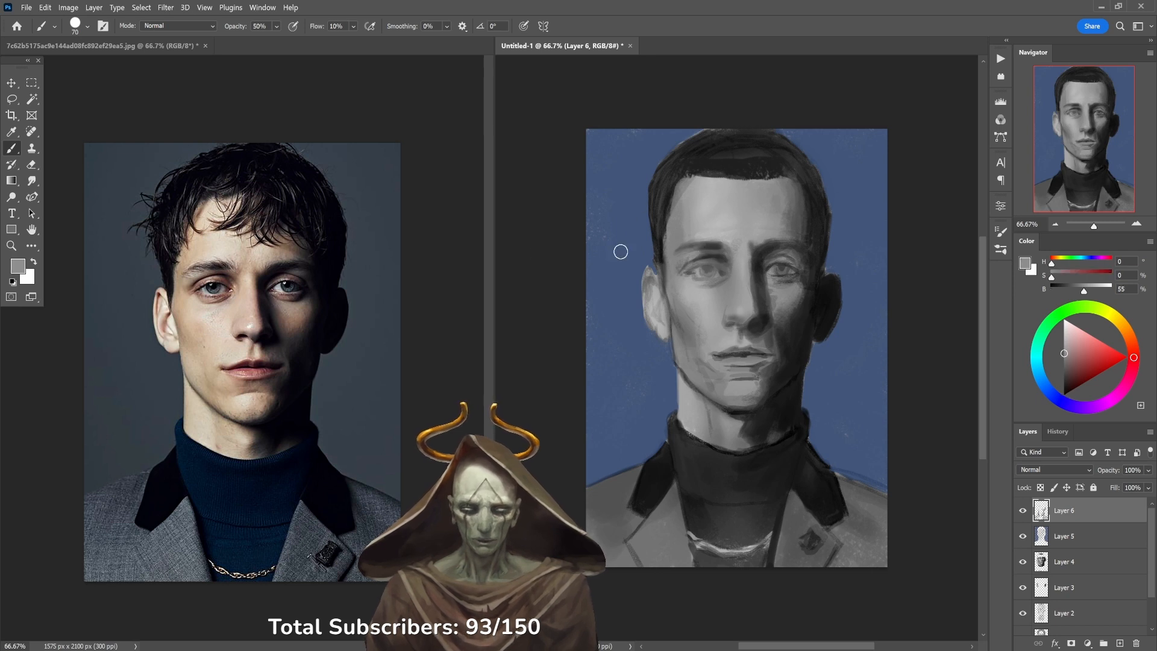
pyautogui.press('6')
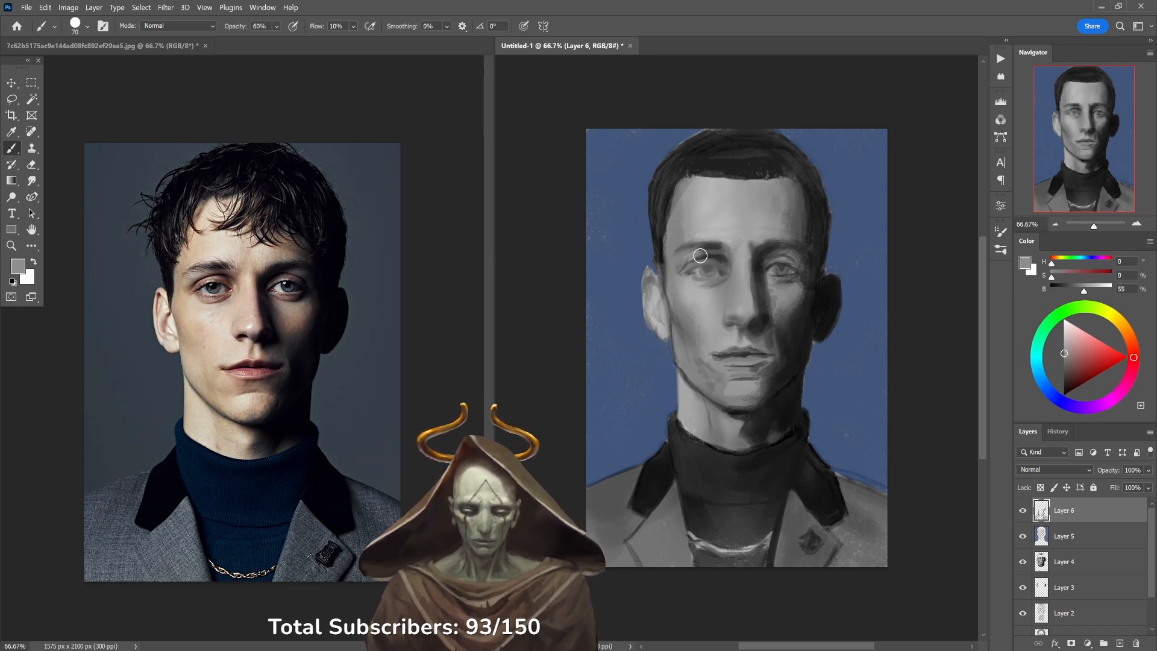
pyautogui.keyDown('alt'); pyautogui.click(708, 251); pyautogui.keyUp('alt')
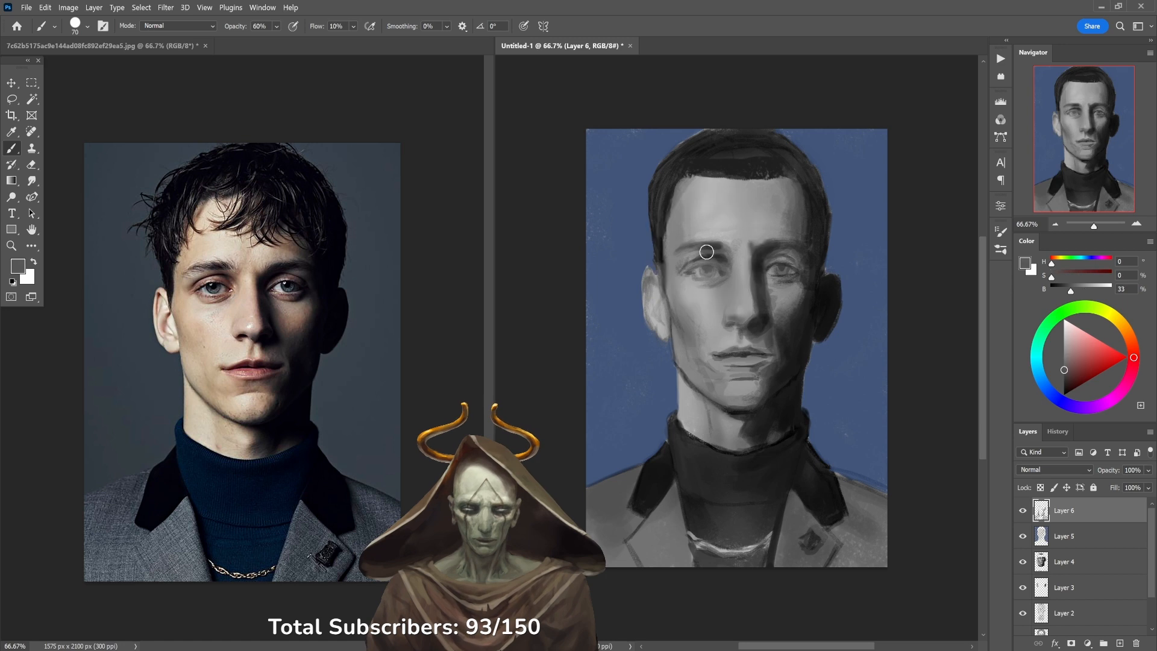
pyautogui.press('4')
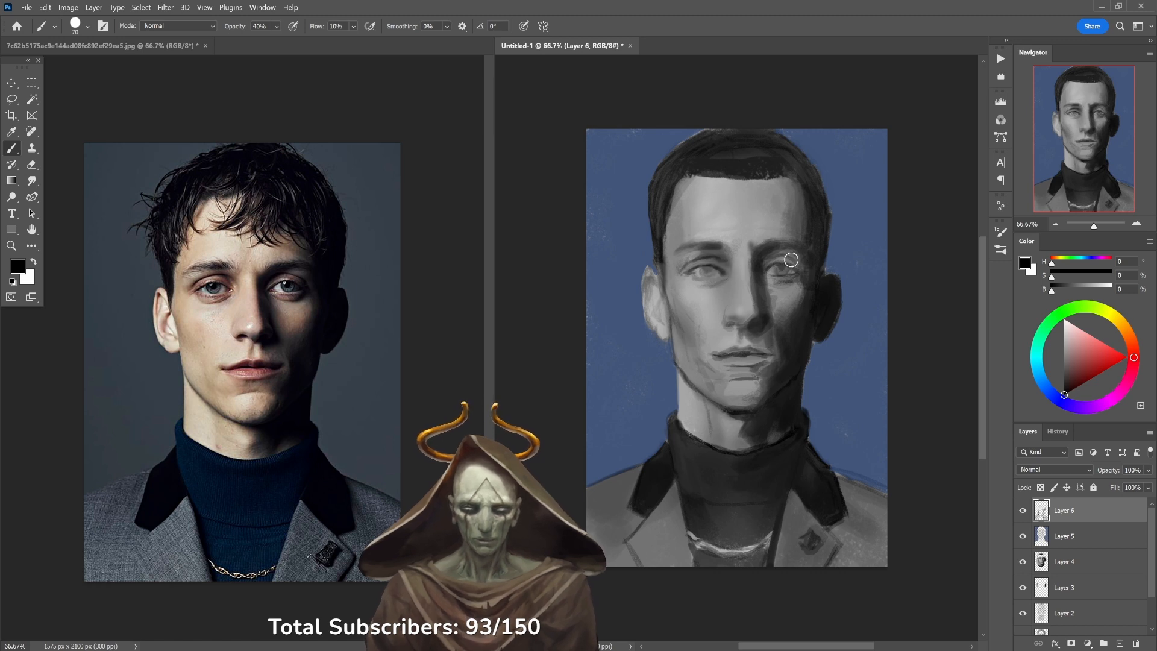
# Brighten the lit-side cheek under the eye with white at 20% opacity and sampled light greys of 76%, 74% and 75% brightness at 60%.
pyautogui.press('x')
pyautogui.press('2')
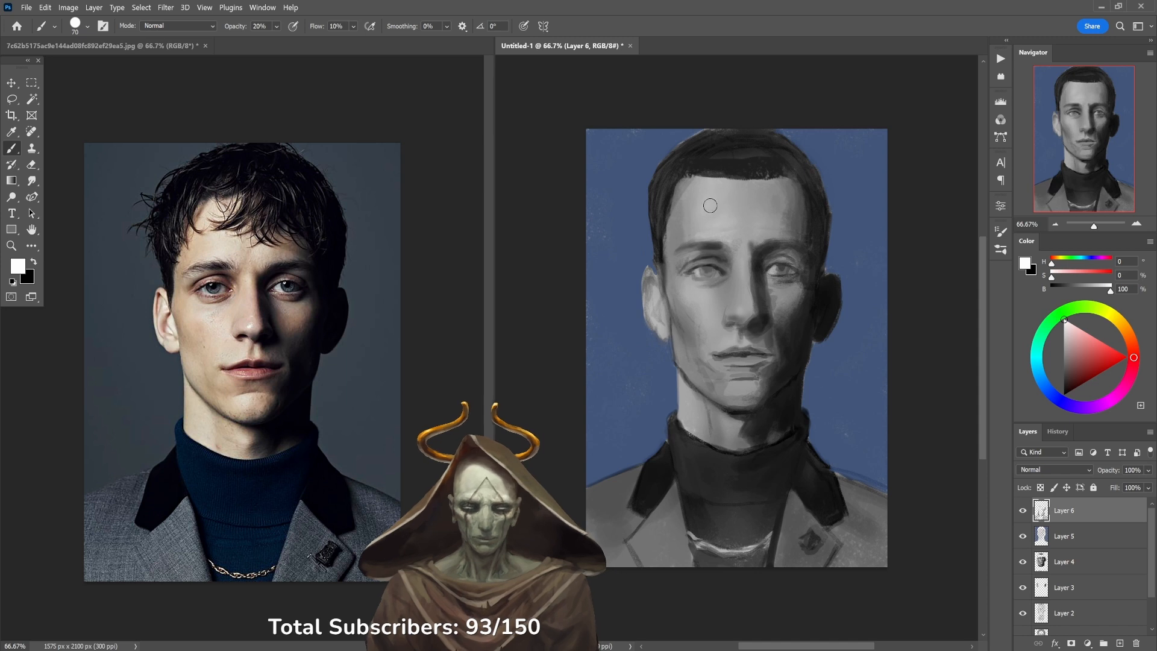
pyautogui.moveTo(693, 295); pyautogui.dragTo(713, 288)
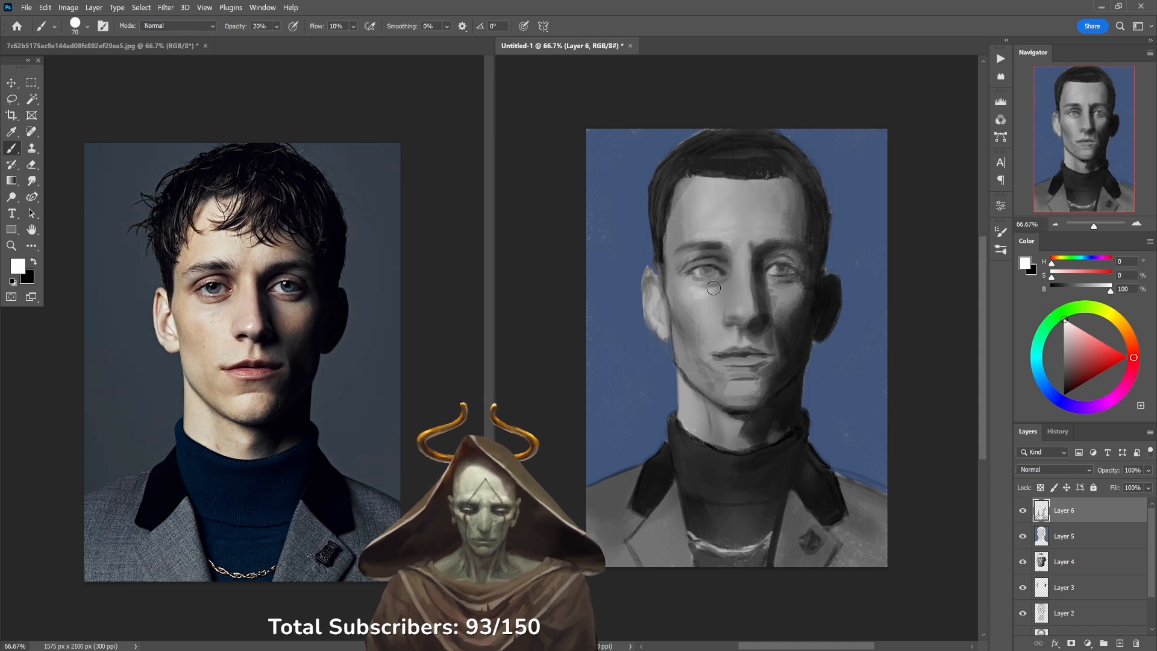
pyautogui.press('4')
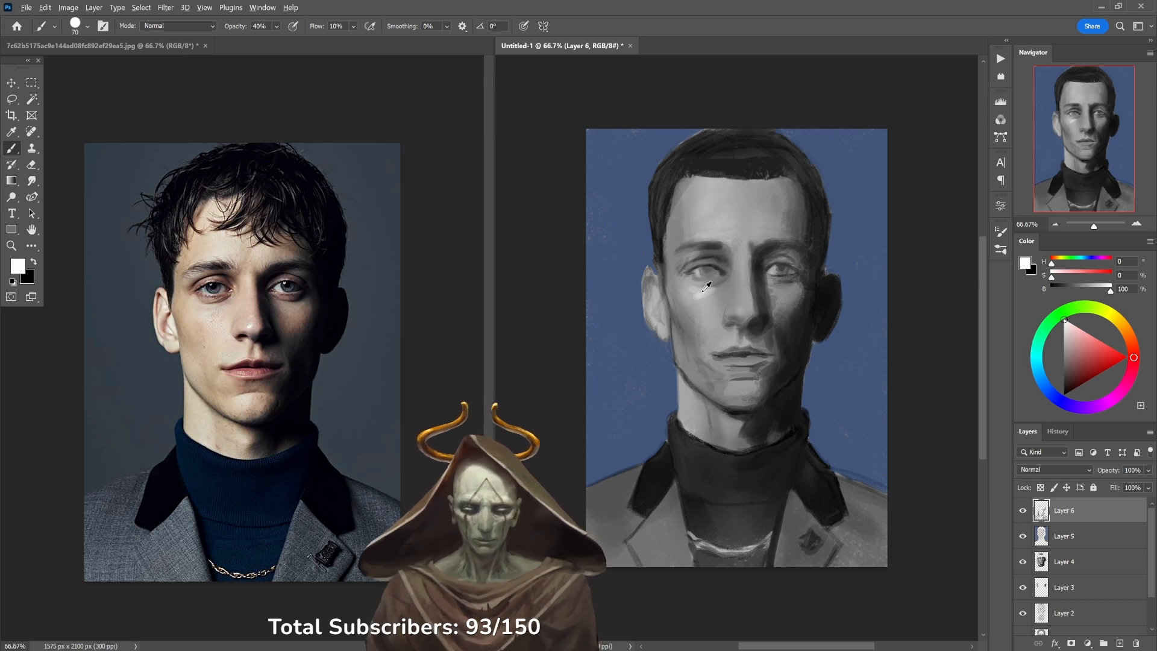
pyautogui.keyDown('alt'); pyautogui.click(699, 291); pyautogui.keyUp('alt')
pyautogui.keyDown('alt'); pyautogui.click(711, 290); pyautogui.keyUp('alt')
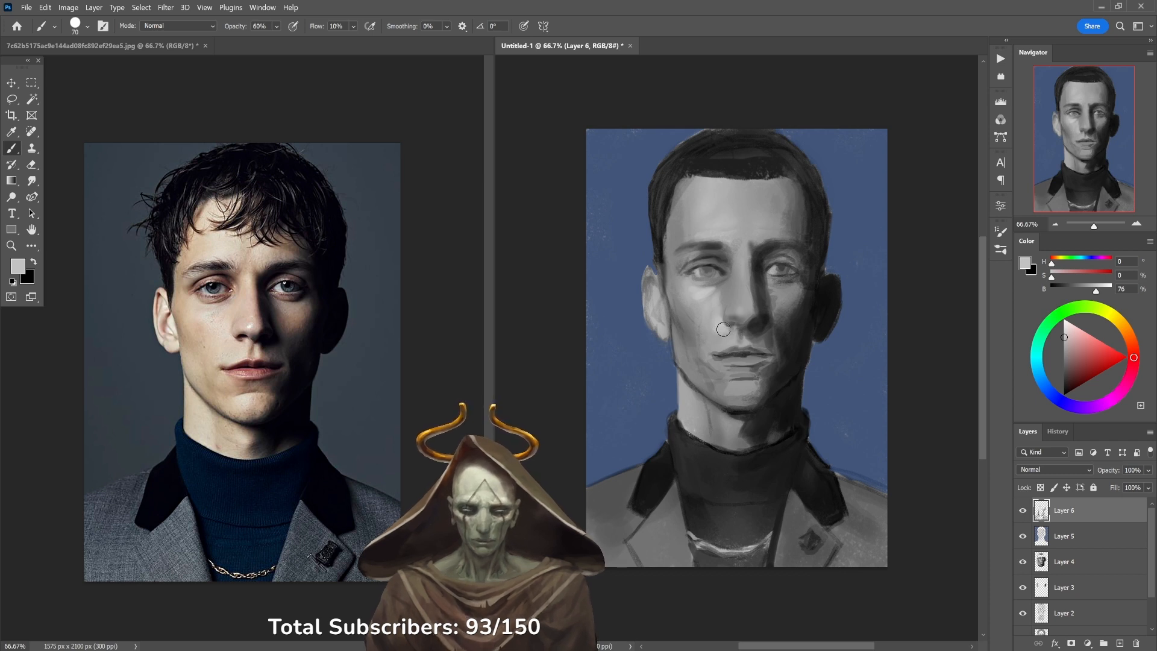
pyautogui.keyDown('alt'); pyautogui.click(720, 330); pyautogui.keyUp('alt')
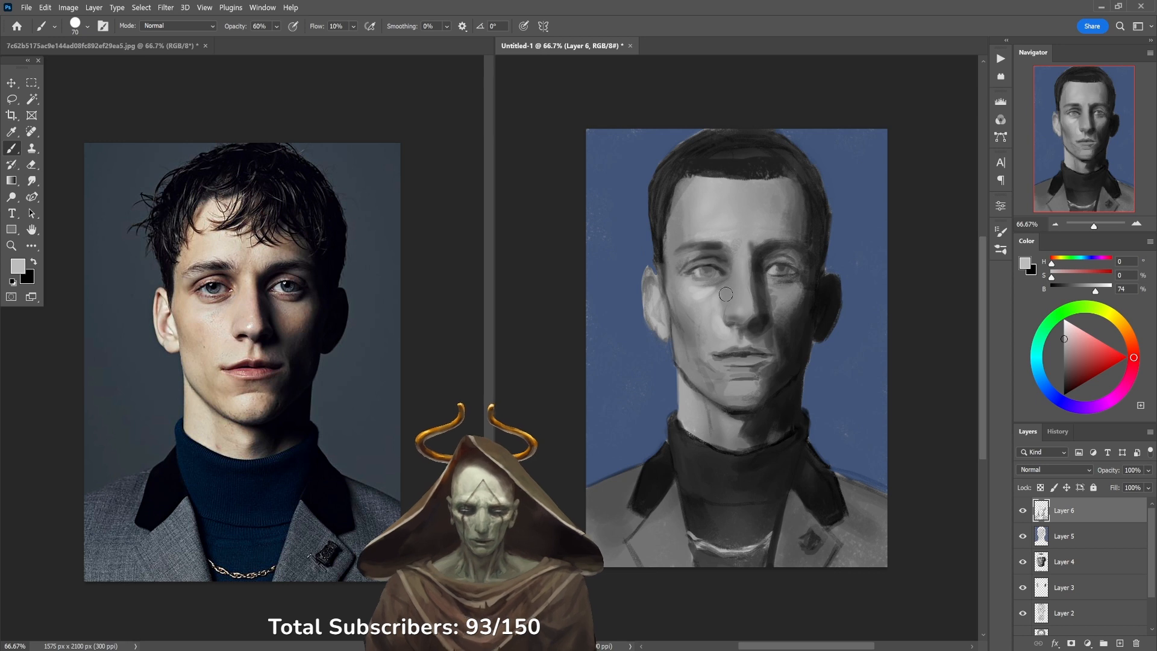
pyautogui.keyDown('alt'); pyautogui.click(721, 329); pyautogui.keyUp('alt')
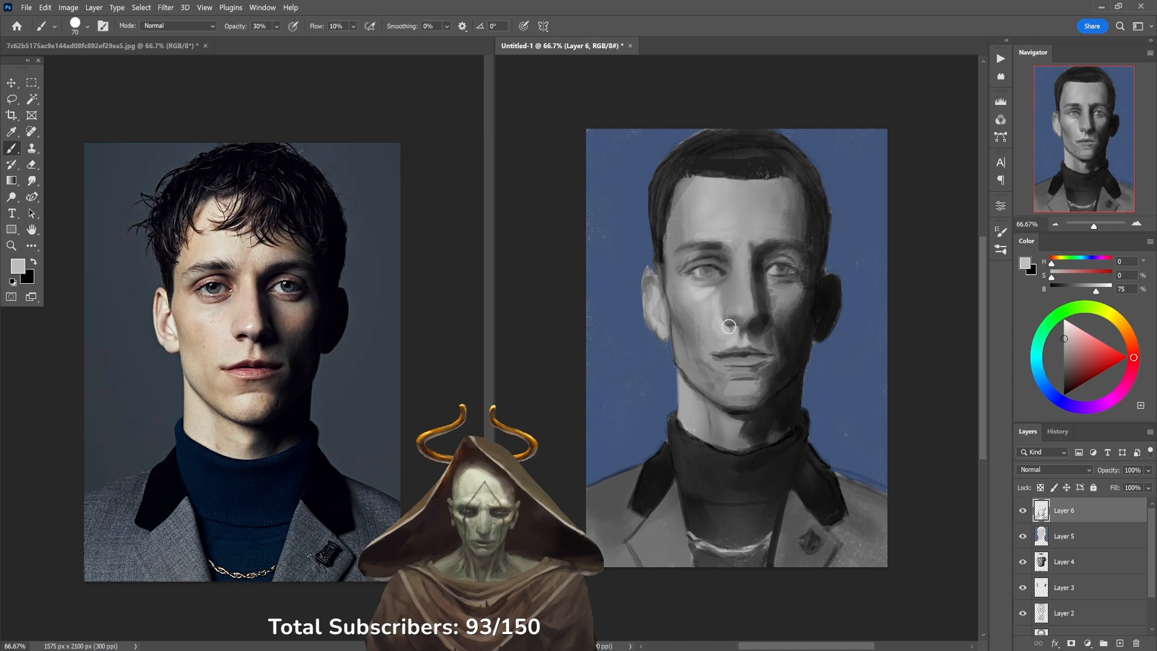
# Highlight the nose tip and bridge with white at 30% and 10% opacity.
pyautogui.press('d')
pyautogui.press('x')
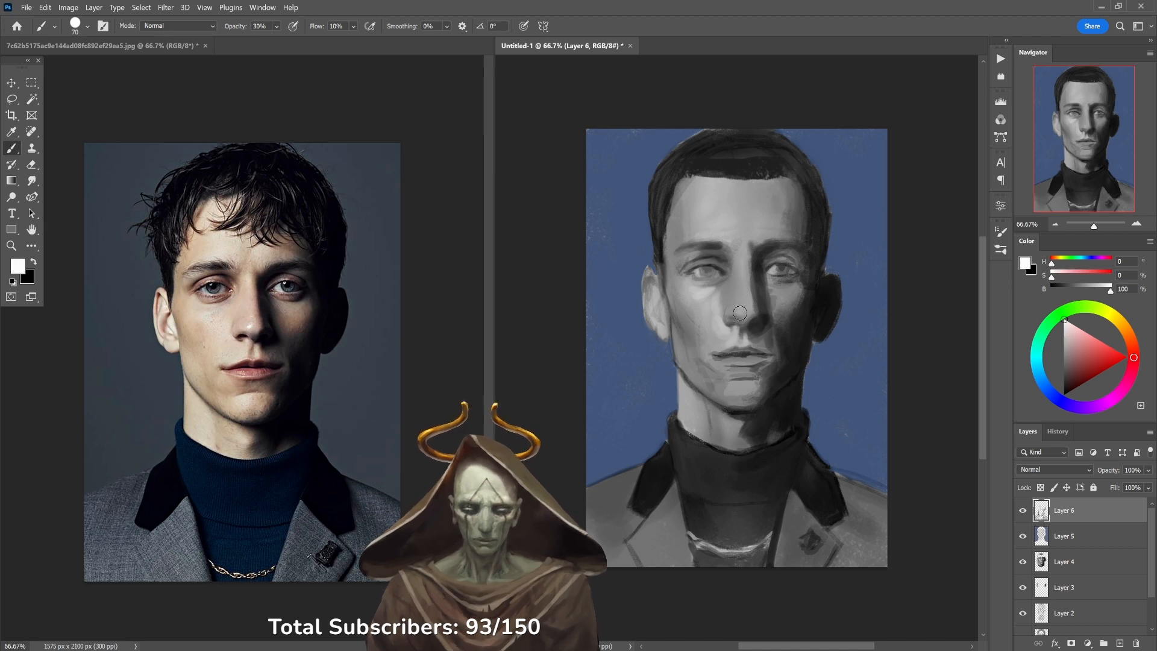
pyautogui.moveTo(743, 303); pyautogui.dragTo(744, 311)
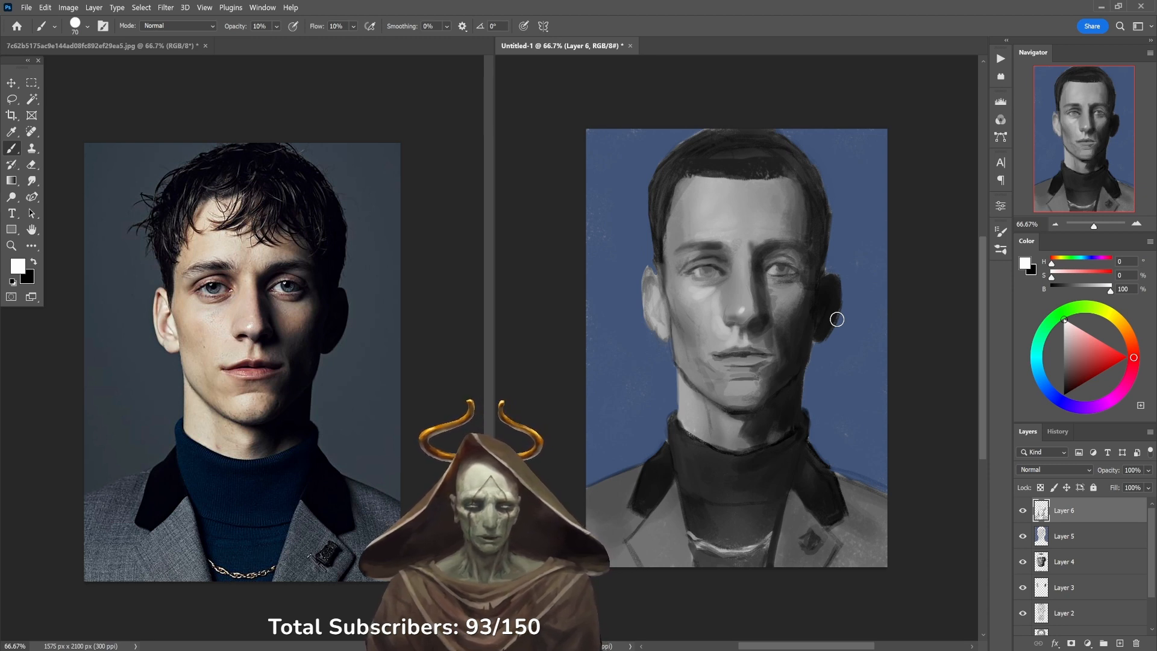
pyautogui.press('3')
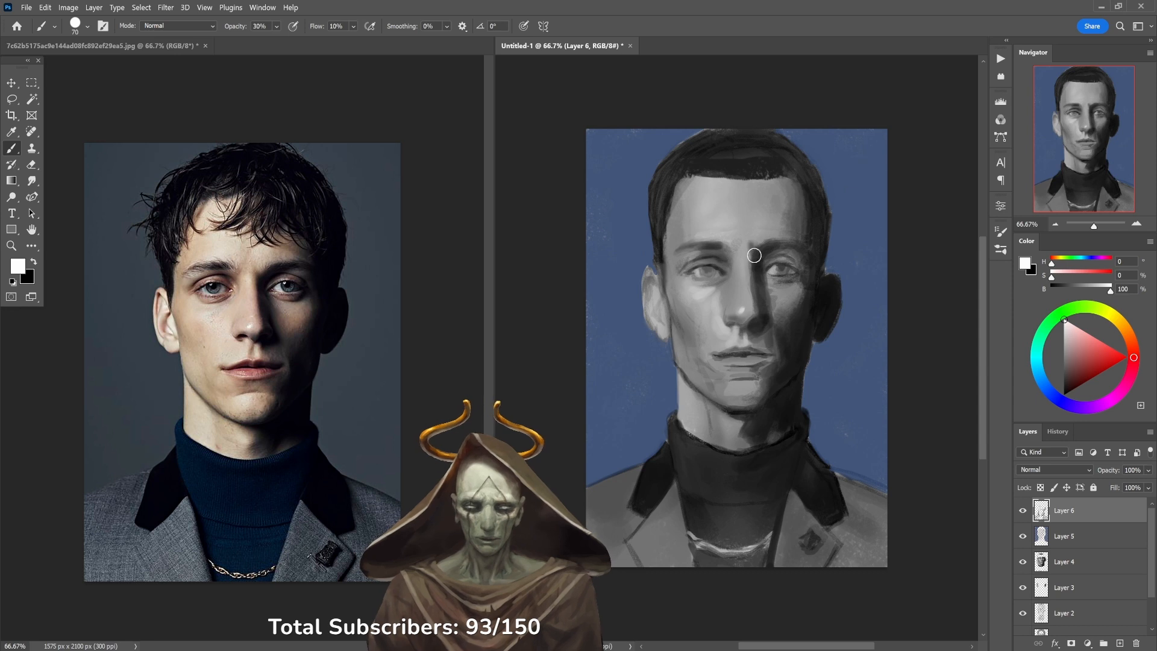
pyautogui.press('1')
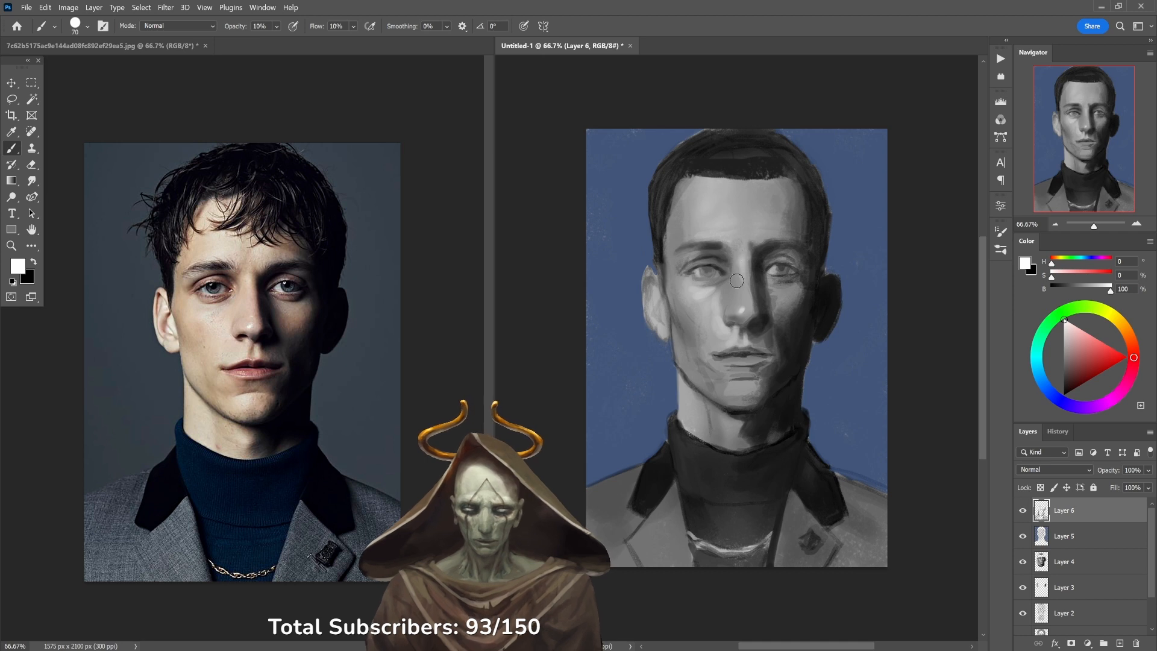
# Shade the crease above the nose bridge with black at 10% opacity, and blend it with sampled greys of 58%, 64% and 60% brightness at up to 60%.
pyautogui.press('x')
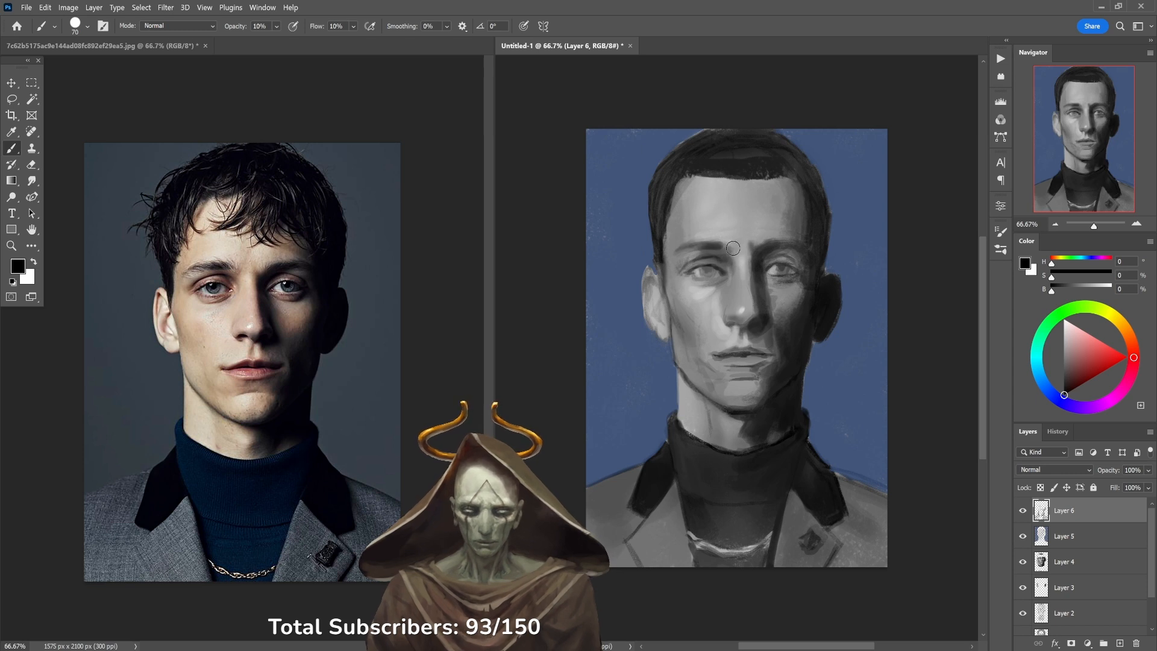
pyautogui.moveTo(737, 238); pyautogui.dragTo(742, 217)
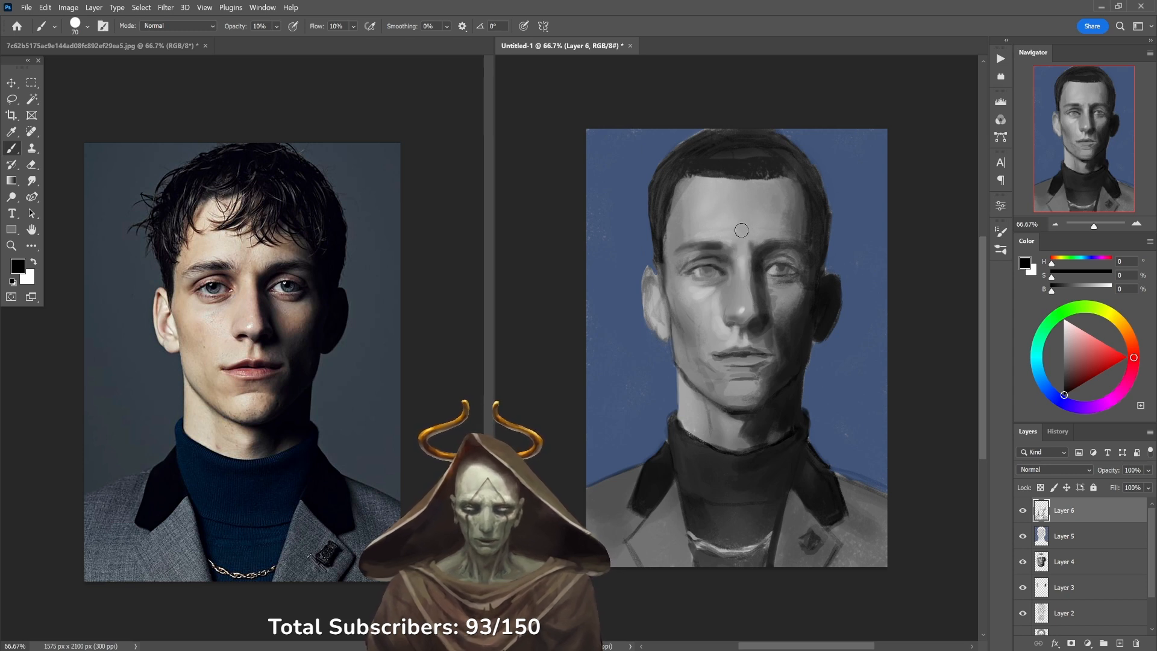
pyautogui.keyDown('alt'); pyautogui.click(739, 228); pyautogui.keyUp('alt')
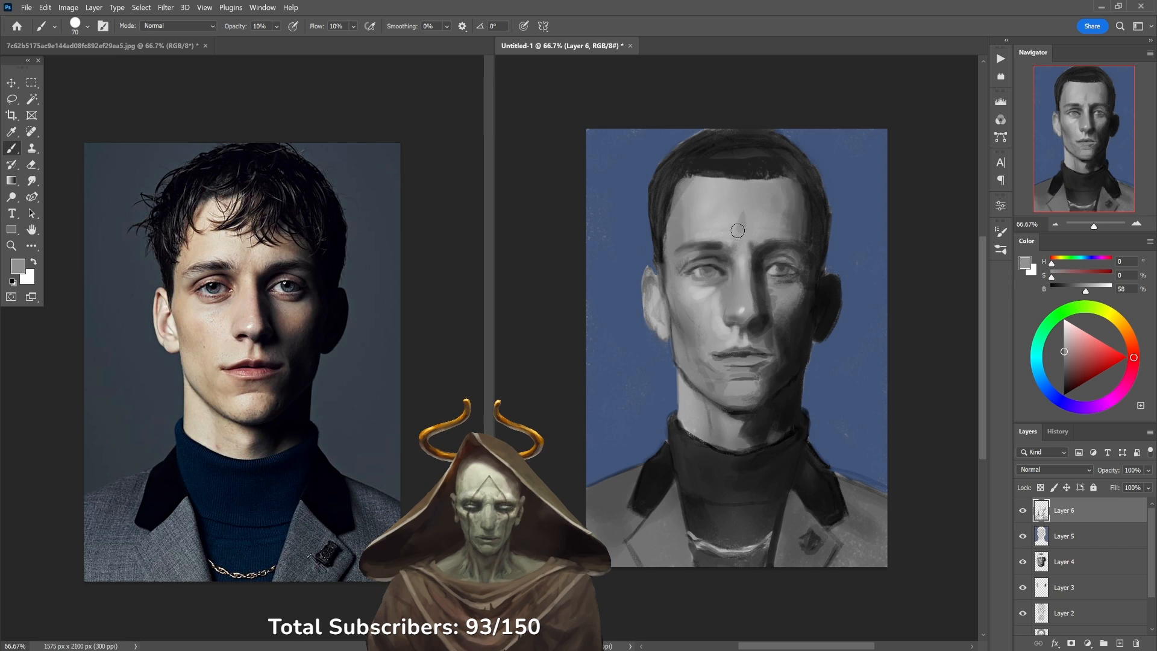
pyautogui.press('6')
pyautogui.keyDown('alt'); pyautogui.click(733, 229); pyautogui.keyUp('alt')
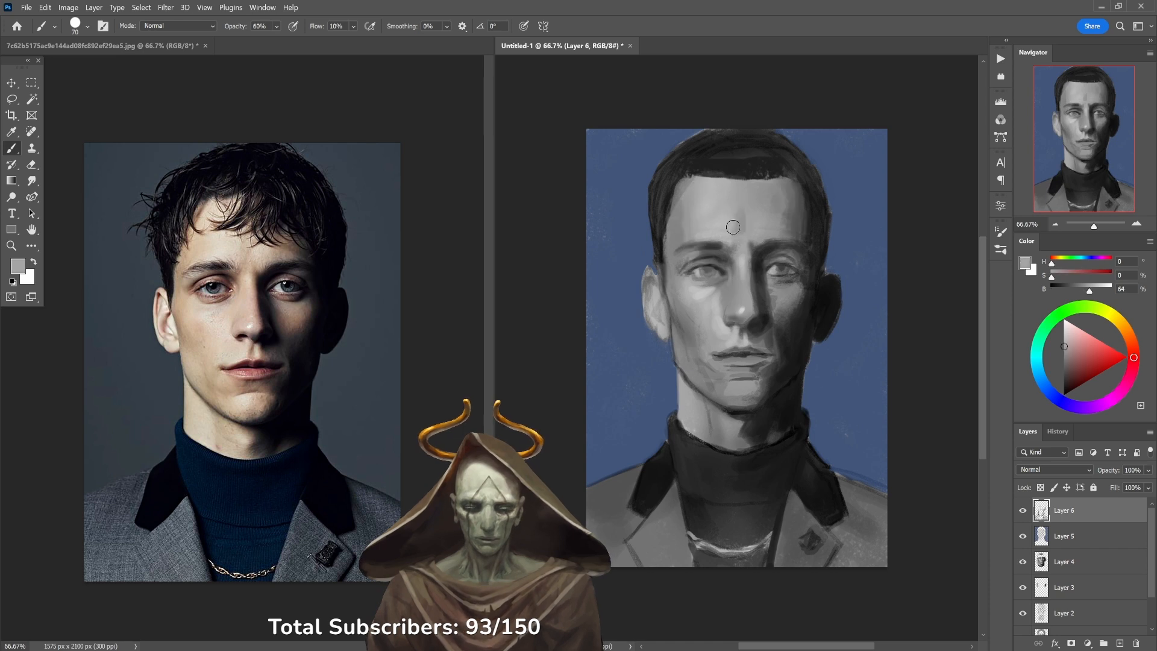
pyautogui.keyDown('alt'); pyautogui.click(743, 222); pyautogui.keyUp('alt')
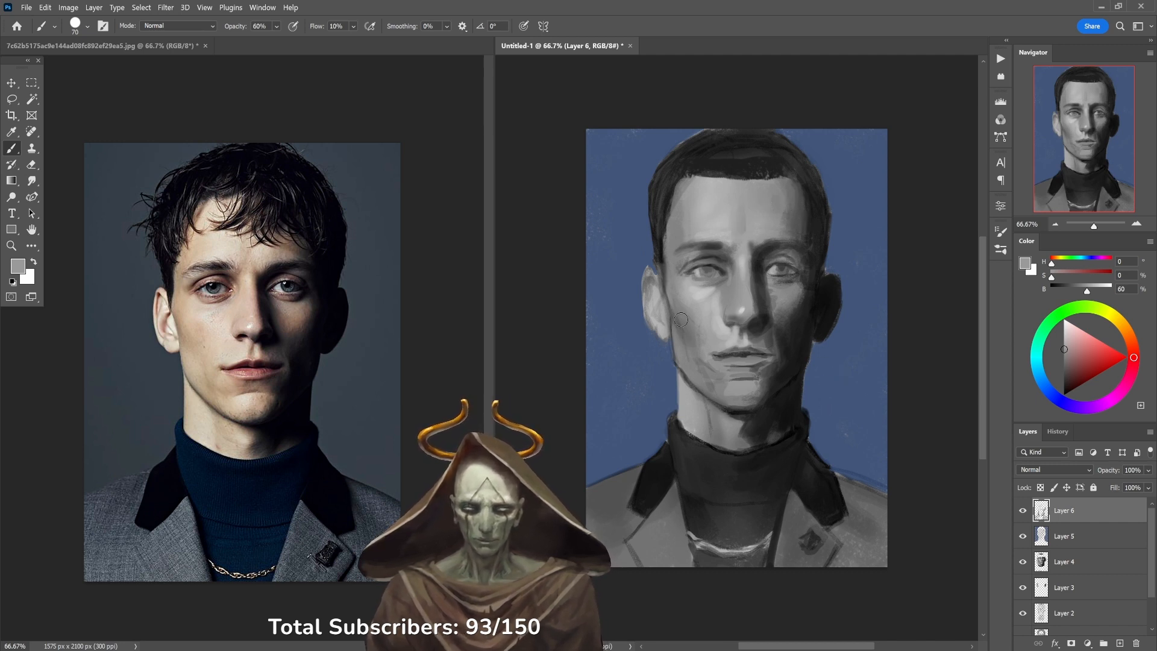
# Smooth the lit-side cheek, jaw and mouth corner with sampled greys of 54%, 38%, 51% and 45% brightness at 60% and 30% opacity.
pyautogui.keyDown('alt'); pyautogui.click(689, 362); pyautogui.keyUp('alt')
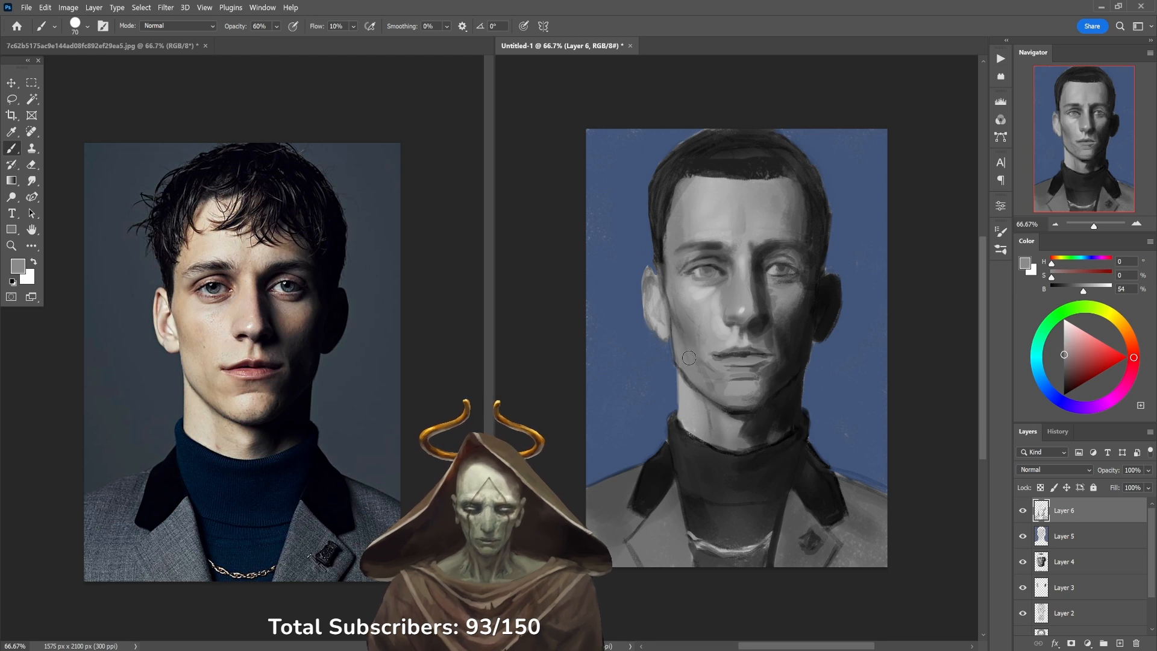
pyautogui.keyDown('alt'); pyautogui.click(684, 327); pyautogui.keyUp('alt')
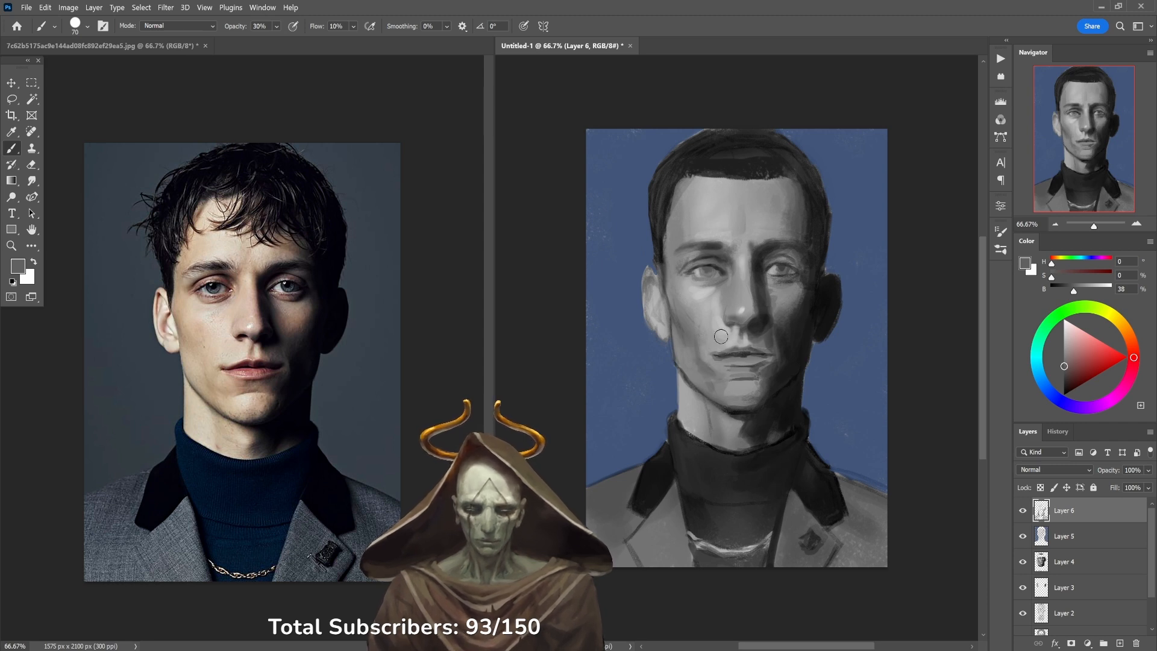
pyautogui.keyDown('alt'); pyautogui.click(723, 369); pyautogui.keyUp('alt')
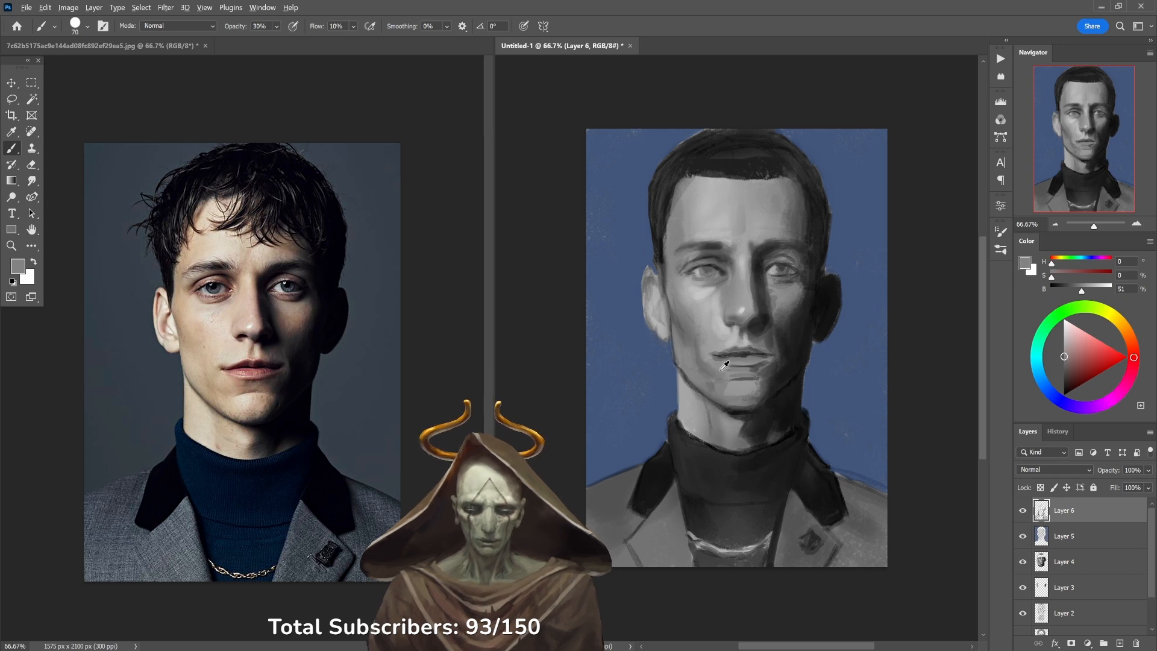
pyautogui.keyDown('alt'); pyautogui.click(719, 374); pyautogui.keyUp('alt')
pyautogui.keyDown('alt'); pyautogui.click(714, 383); pyautogui.keyUp('alt')
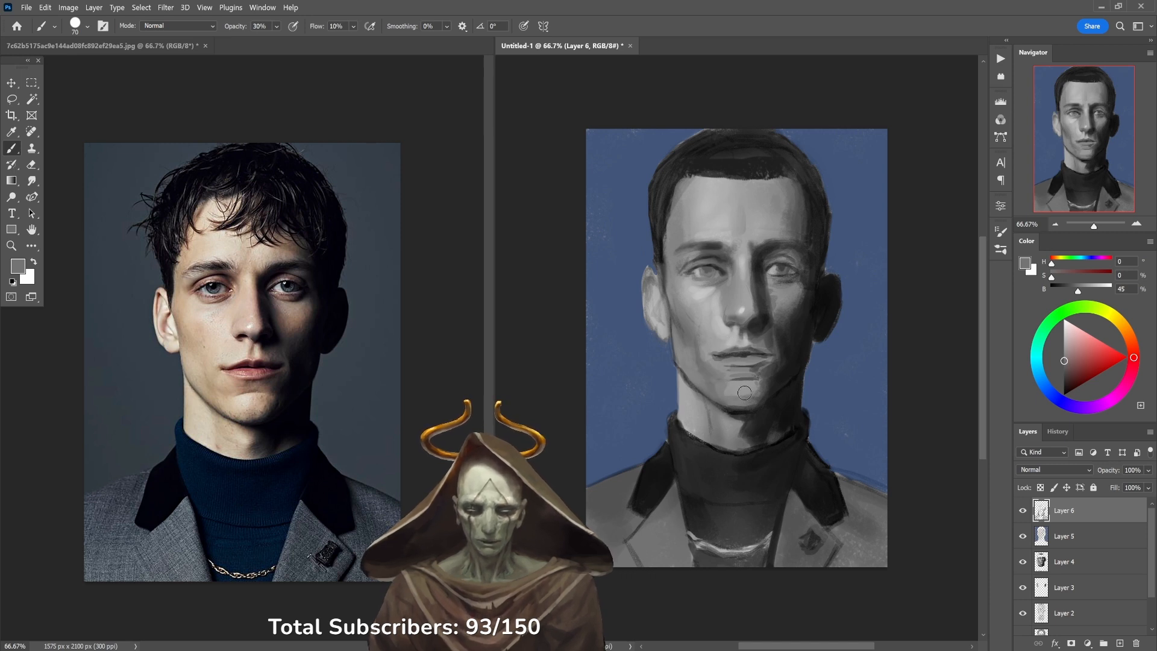
# Rework the shadow under the chin and on the neck with sampled greys of 15%, 53% and 35% brightness at 30% and 40% opacity.
pyautogui.press('4')
pyautogui.keyDown('alt'); pyautogui.click(747, 416); pyautogui.keyUp('alt')
pyautogui.press('3')
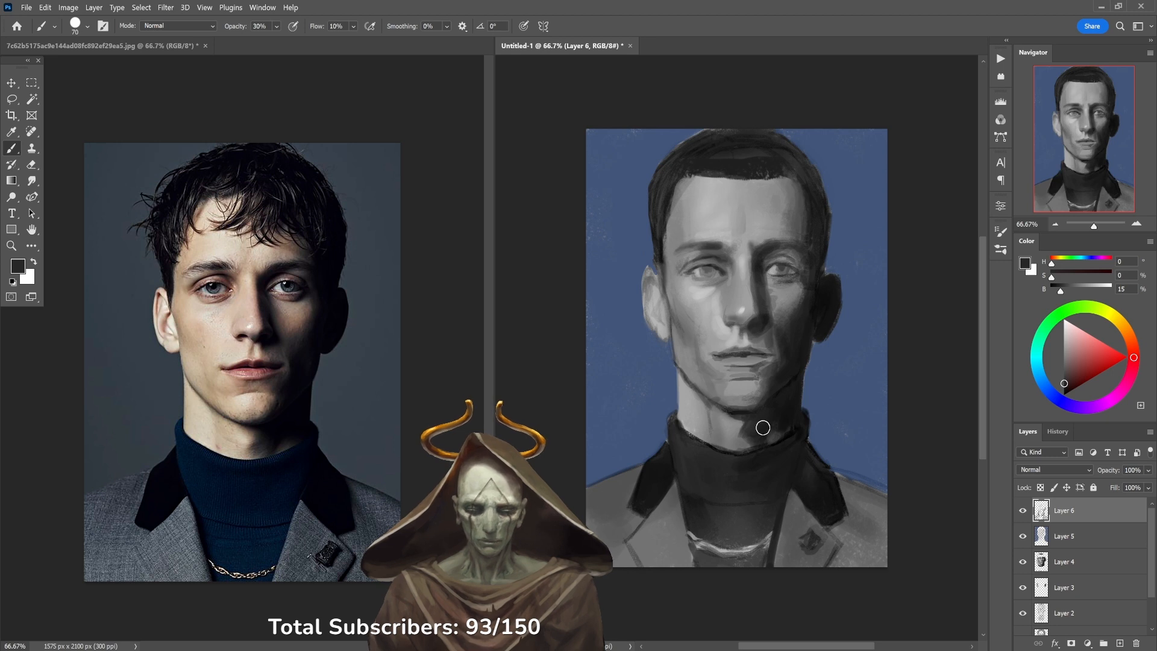
pyautogui.keyDown('alt'); pyautogui.click(745, 429); pyautogui.keyUp('alt')
pyautogui.press('4')
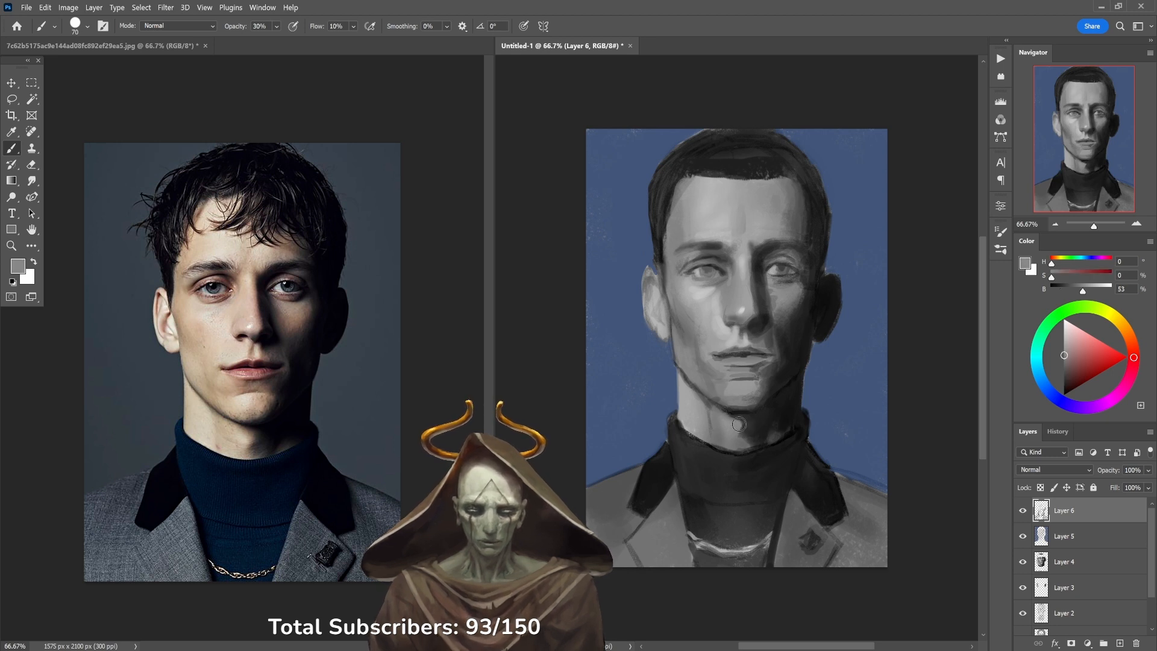
pyautogui.keyDown('alt'); pyautogui.click(742, 426); pyautogui.keyUp('alt')
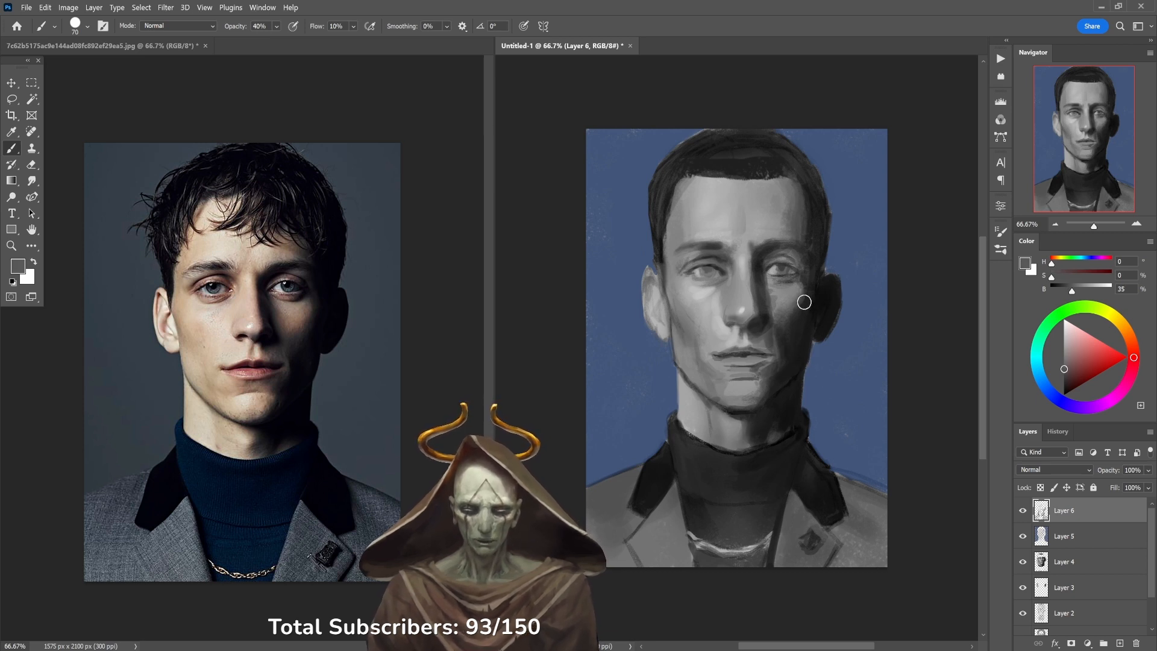
# Lighten the shadow-side eye area with white at 10% opacity.
pyautogui.keyDown('alt'); pyautogui.click(790, 316); pyautogui.keyUp('alt')
pyautogui.press('d')
pyautogui.press('x')
pyautogui.press('1')
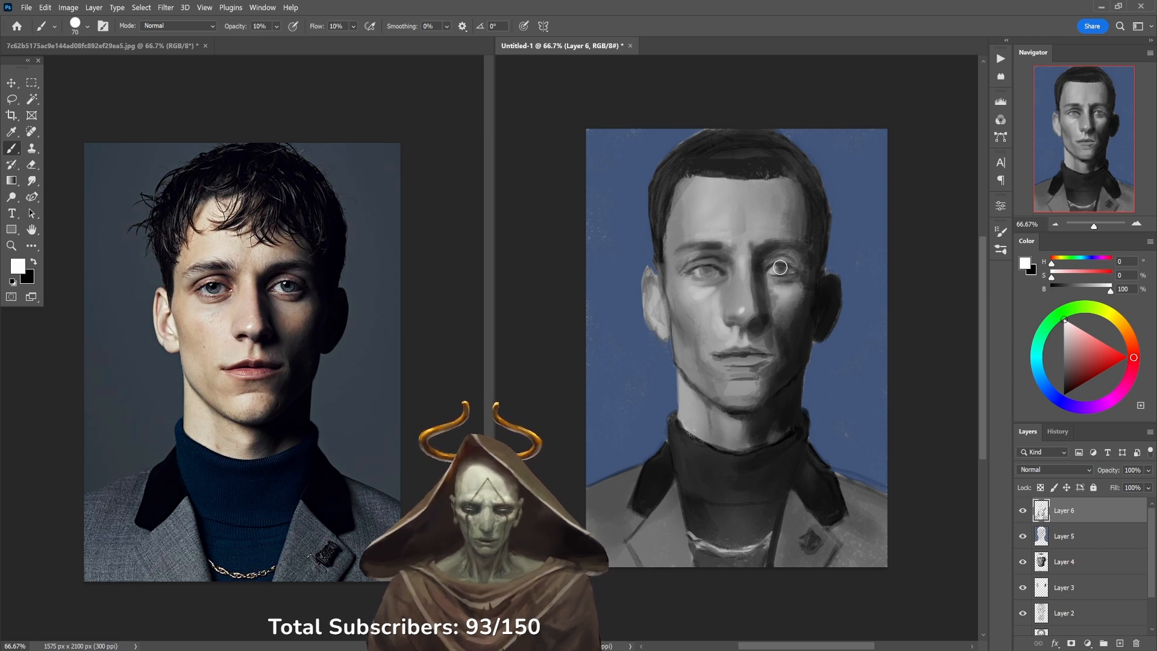
# Darken the irises and lids of both eyes with black at up to 50% opacity.
pyautogui.press('x')
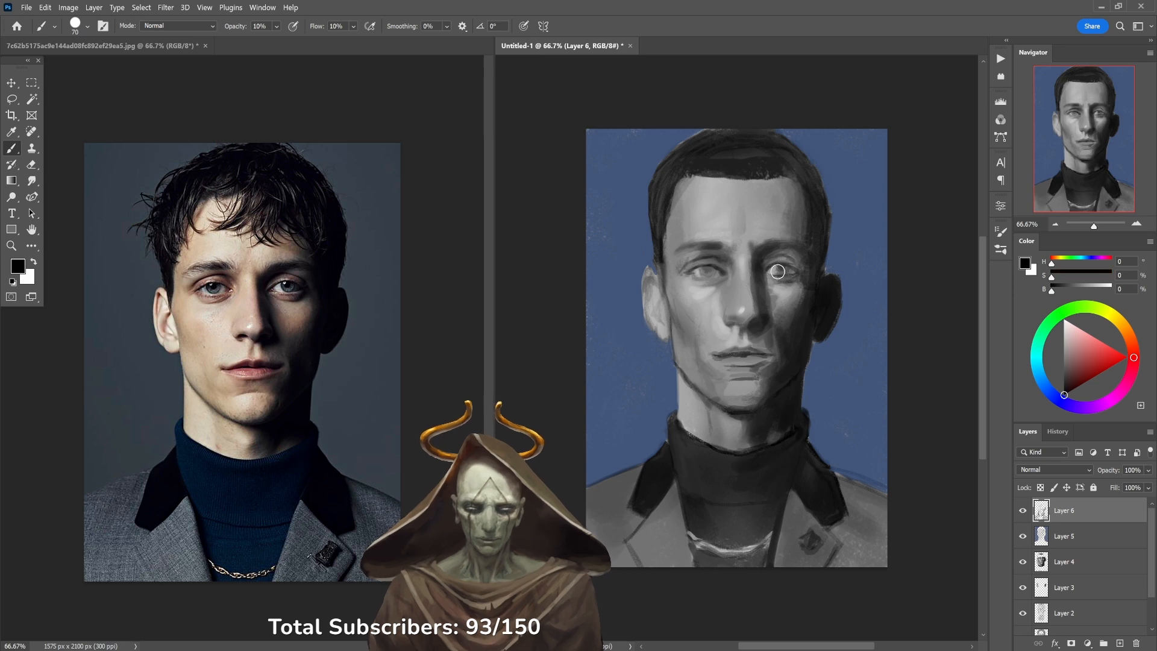
pyautogui.press('5')
pyautogui.press('3')
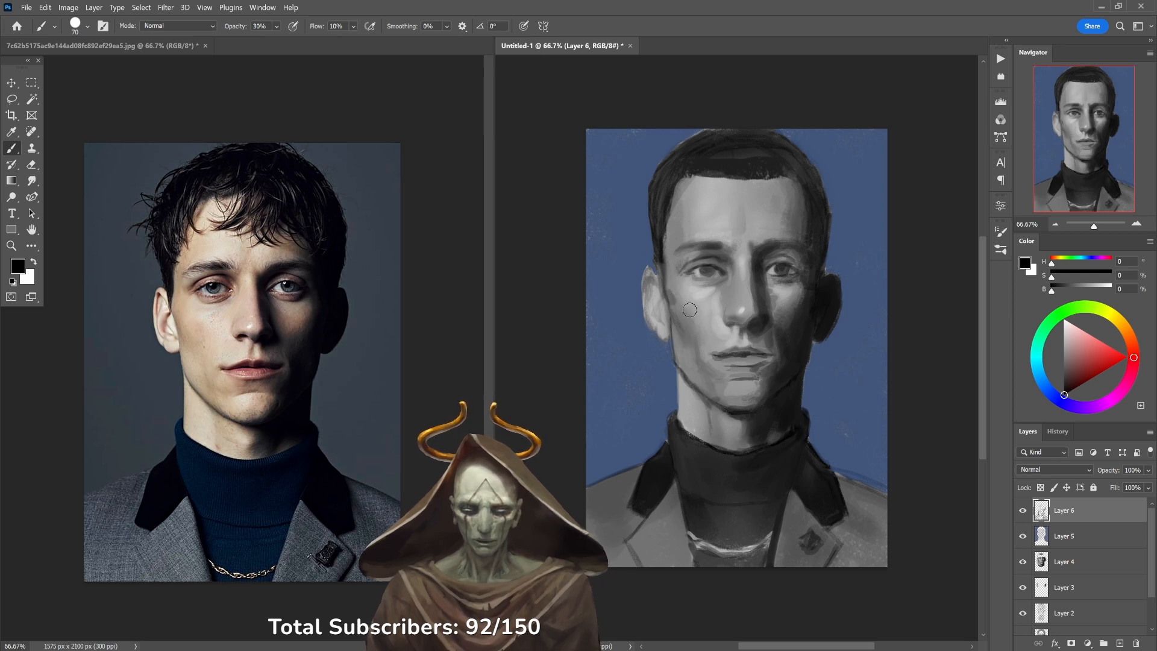
# Shade the lit-side cheek edge beside the ear with black at 10% opacity, and blend the temple with sampled 51% grey at 30%.
pyautogui.press('1')
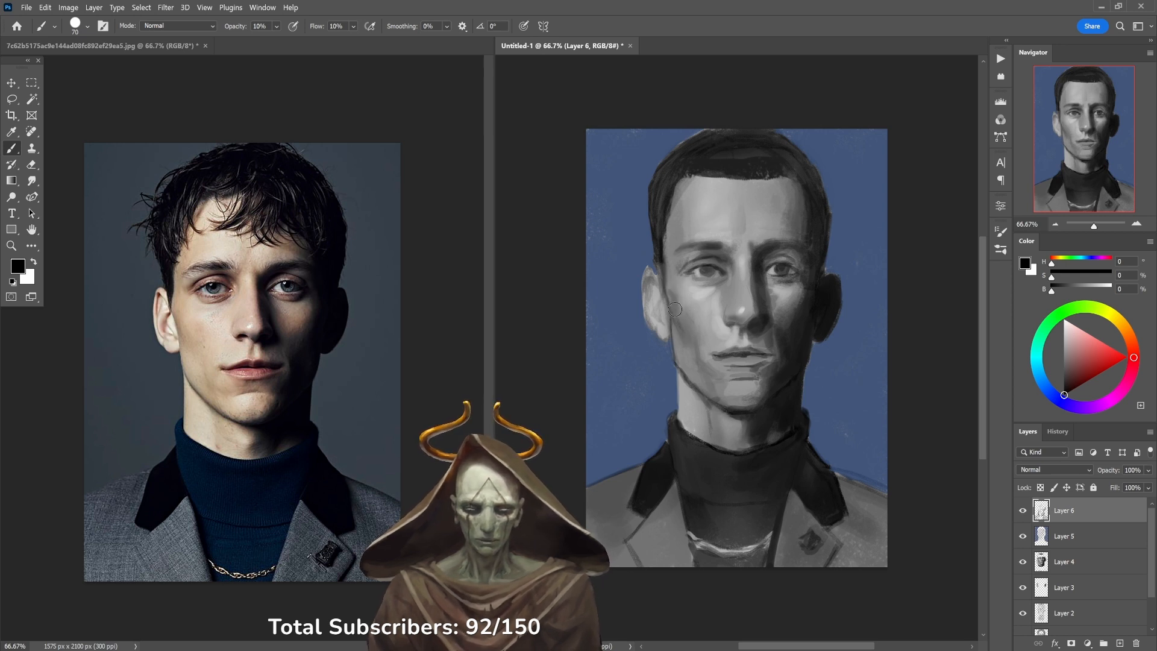
pyautogui.press('3')
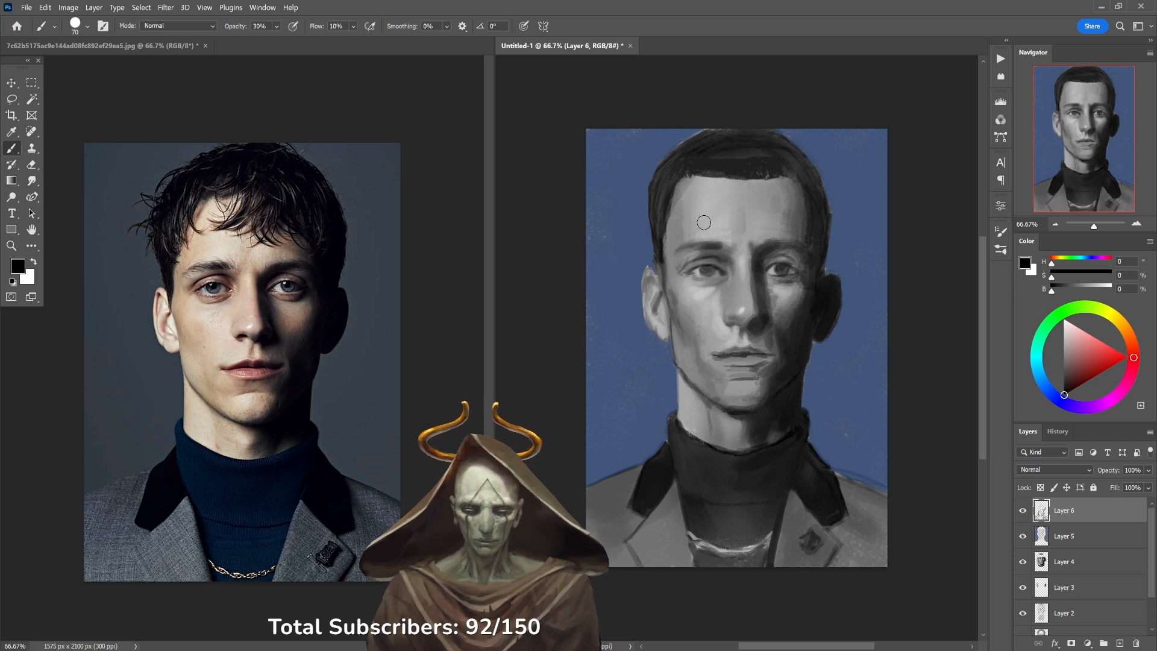
pyautogui.keyDown('alt'); pyautogui.click(677, 235); pyautogui.keyUp('alt')
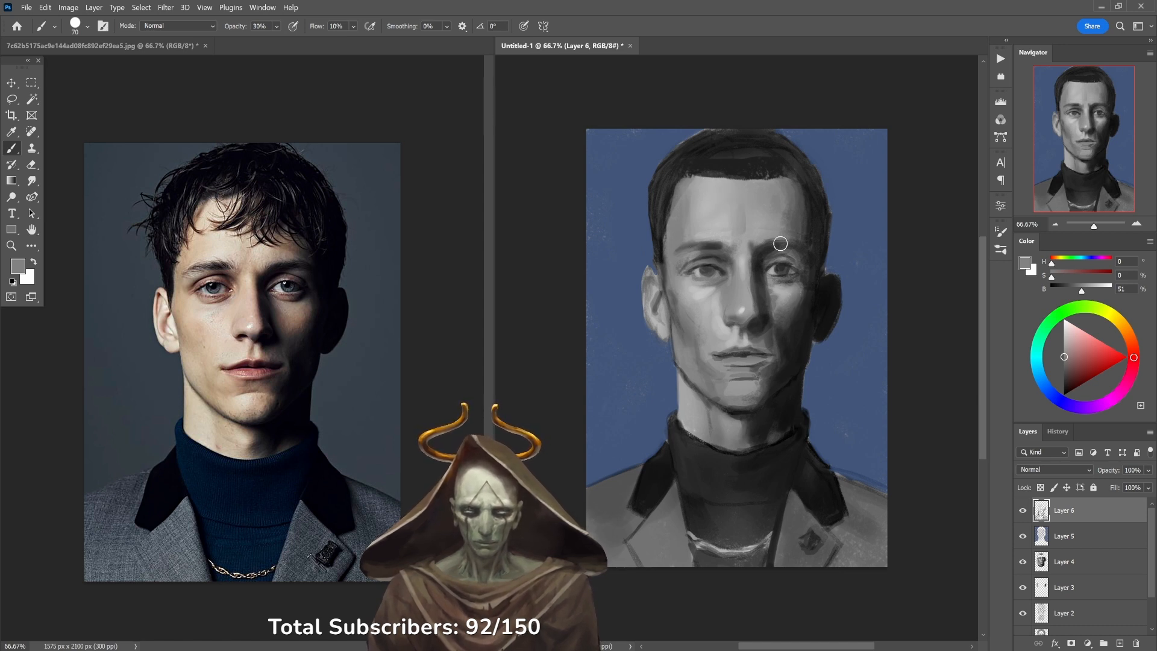
# Refine the shadow-side brow and upper eyelid with alternating white and black at 10% opacity.
pyautogui.press('1')
pyautogui.press('d')
pyautogui.press('x')
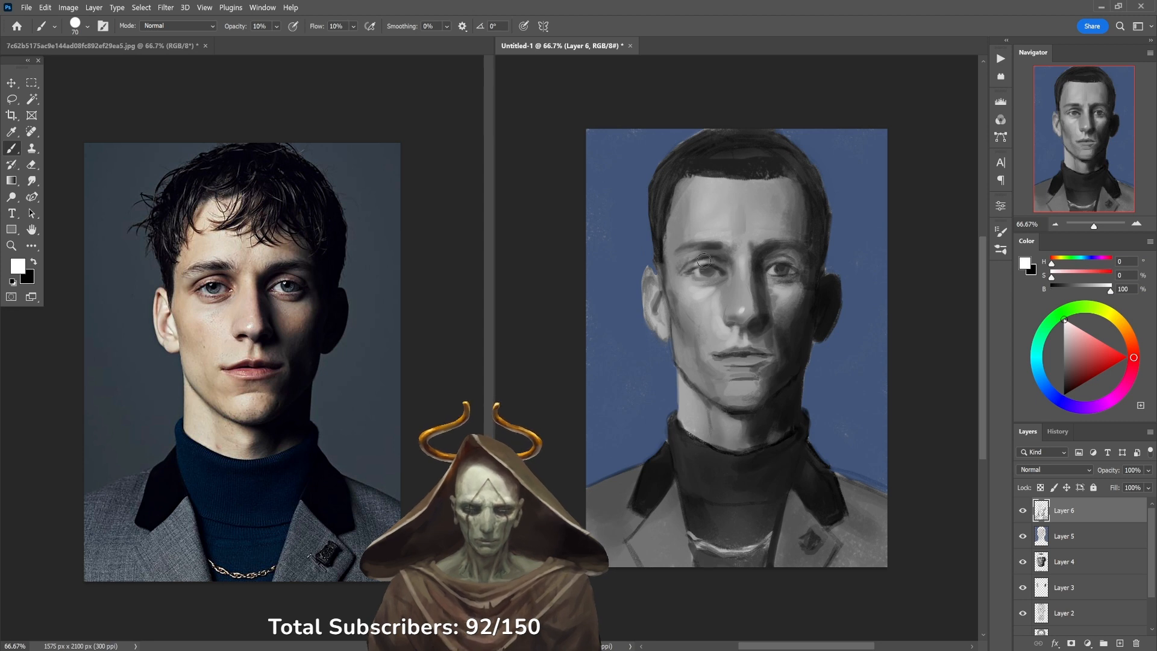
pyautogui.press('x')
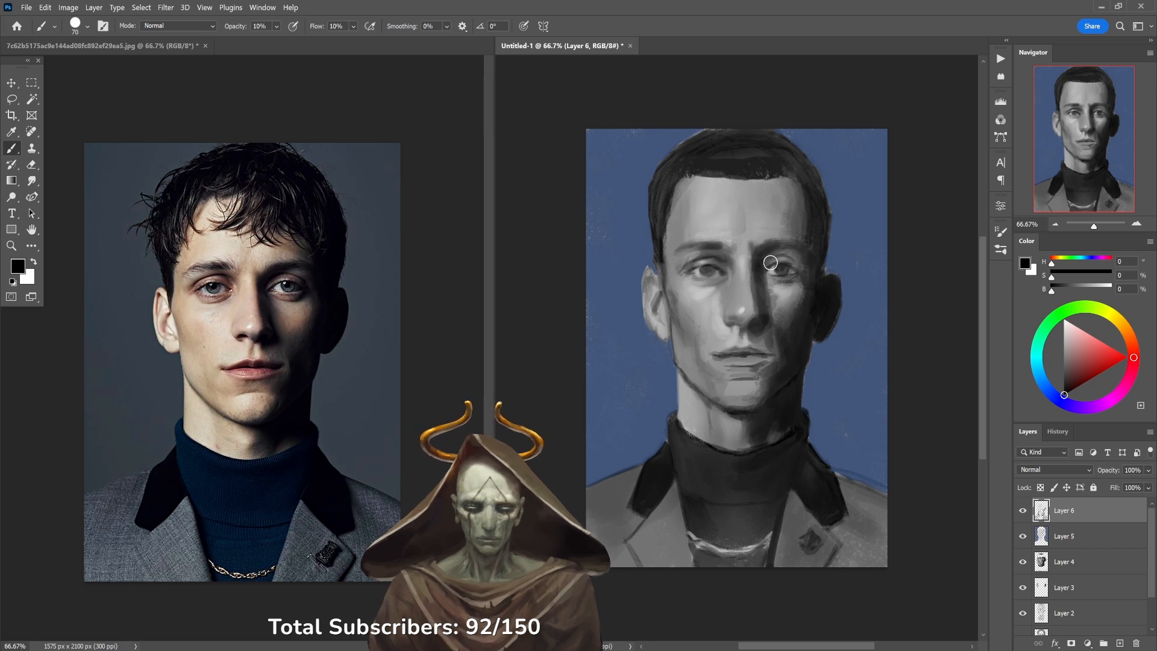
pyautogui.press('x')
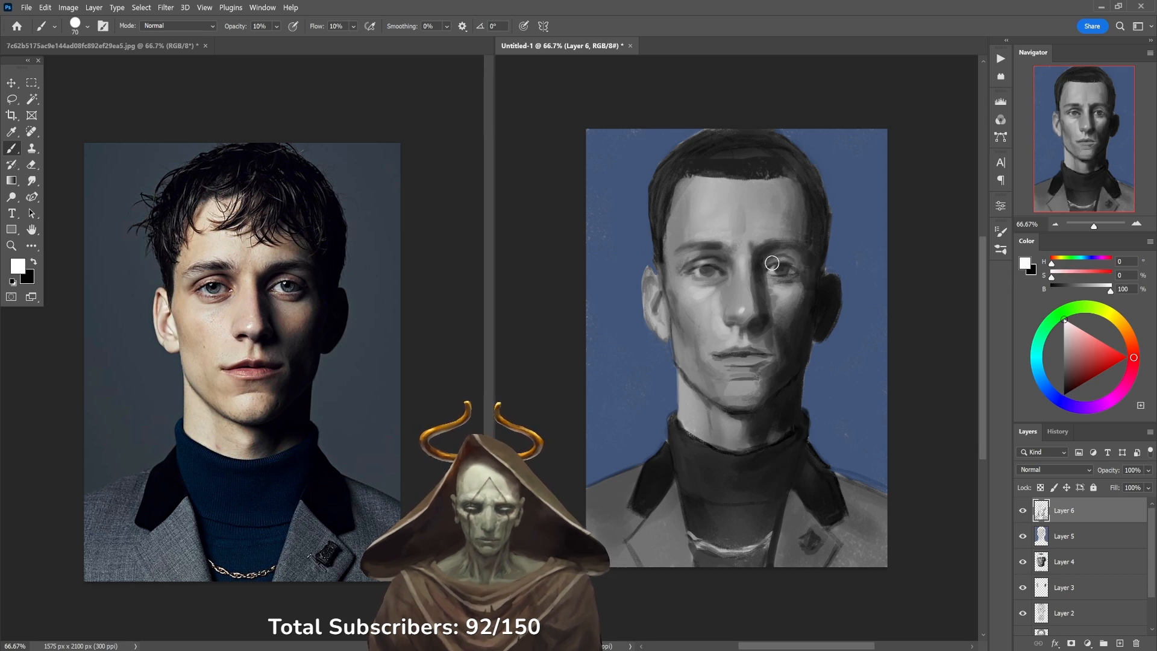
# Define the shadow-side eyelid with black at 60%, 20% and 50% opacity, and reduce the brush size to 40 for finer detail.
pyautogui.press('x')
pyautogui.press('6')
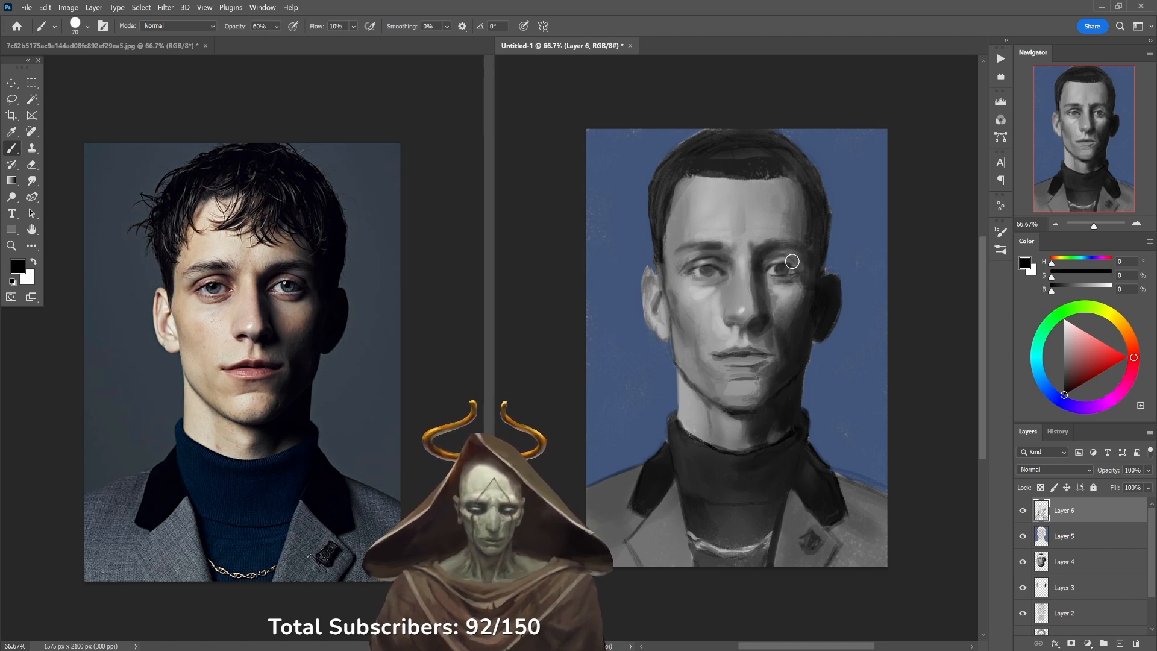
pyautogui.press('2')
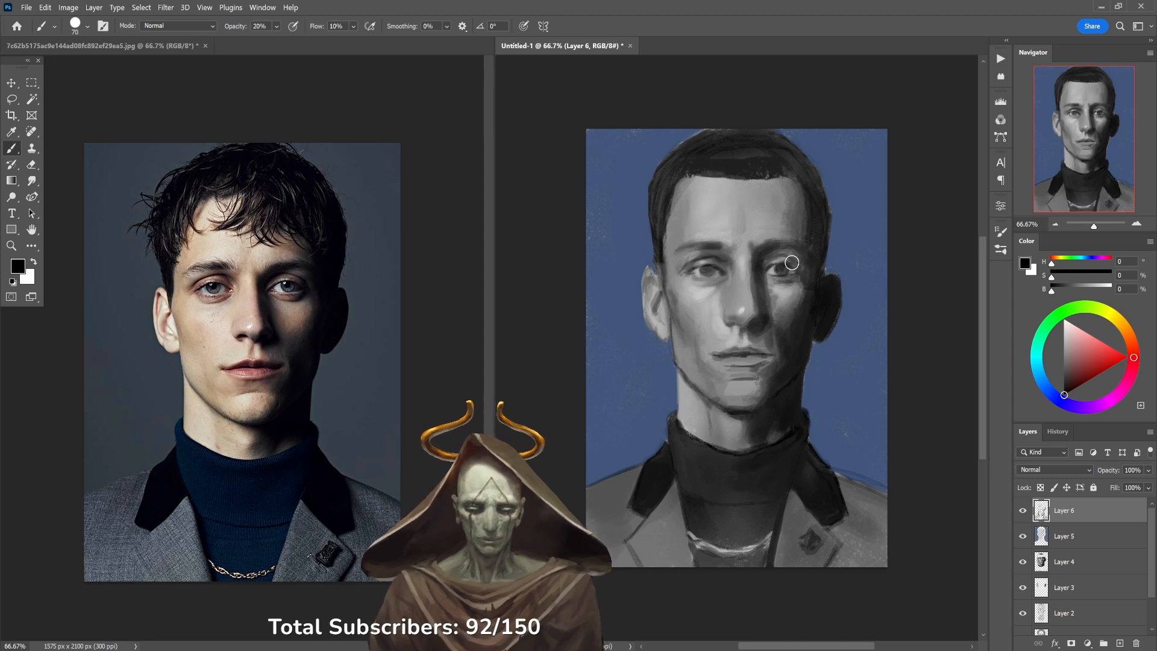
pyautogui.press('5')
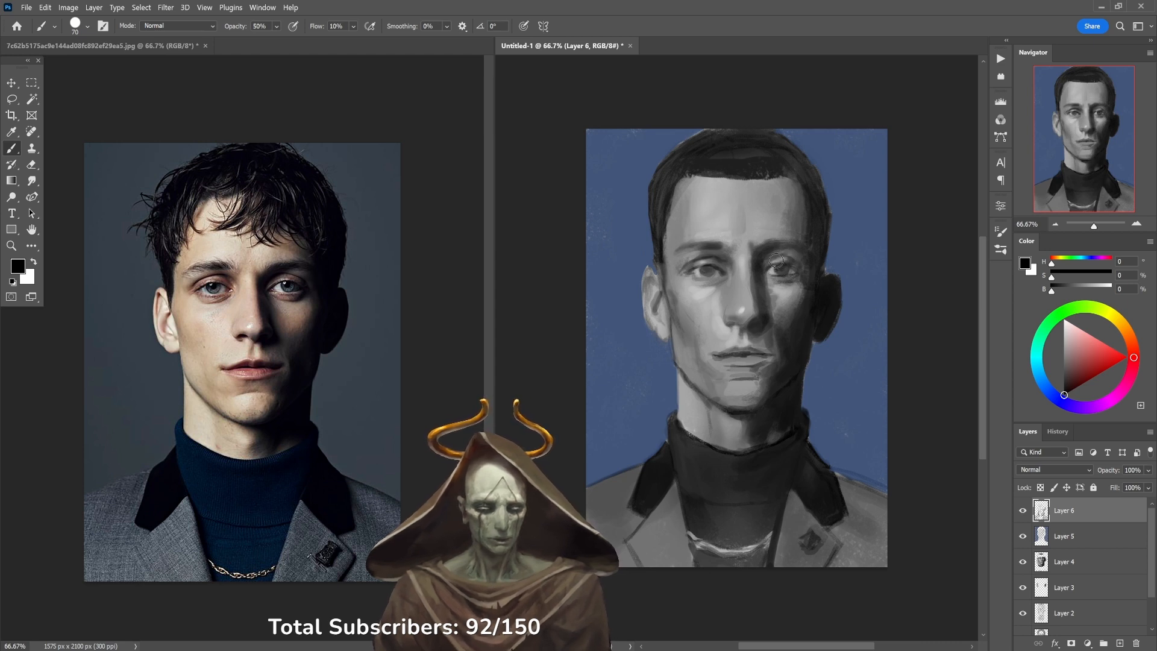
pyautogui.press('[')
pyautogui.press('[')
pyautogui.press('[')
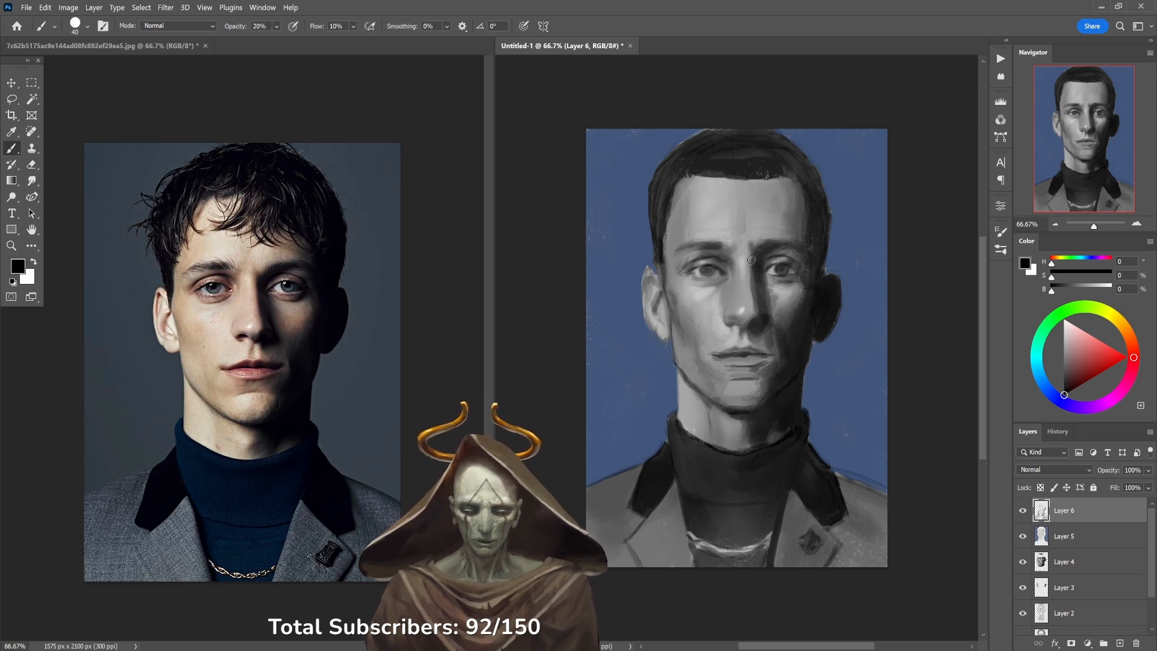
# Brighten the chin with grey tones sampled from the lit face, including 77% brightness at 50% opacity.
pyautogui.keyDown('alt'); pyautogui.click(723, 387); pyautogui.keyUp('alt')
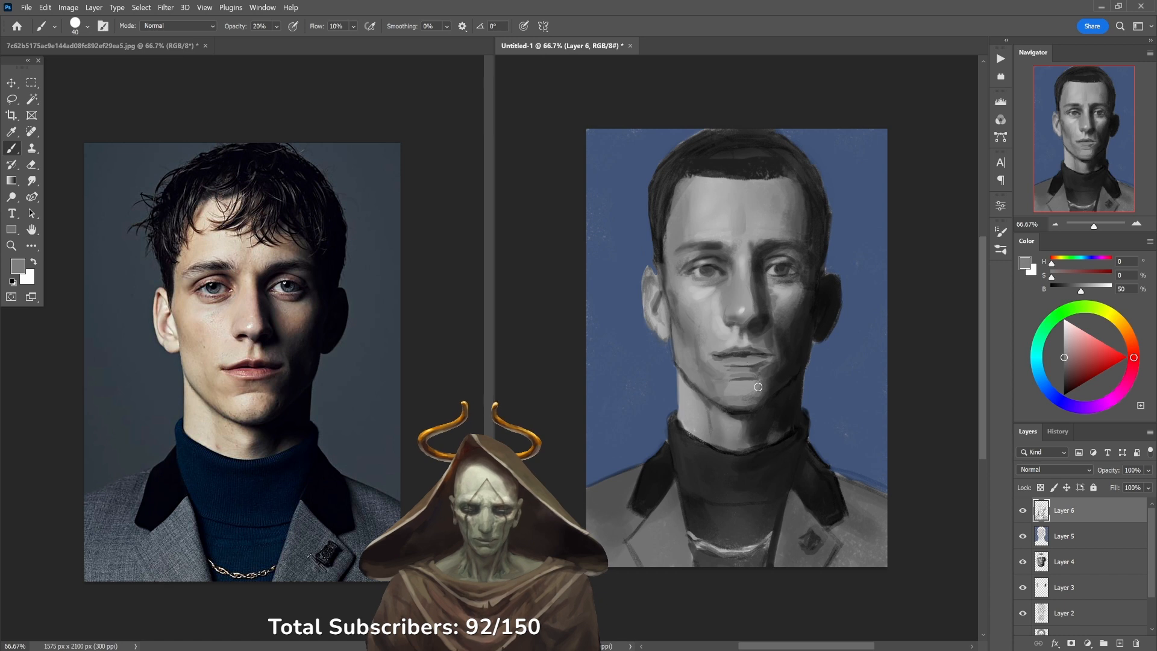
pyautogui.press('d')
pyautogui.press('x')
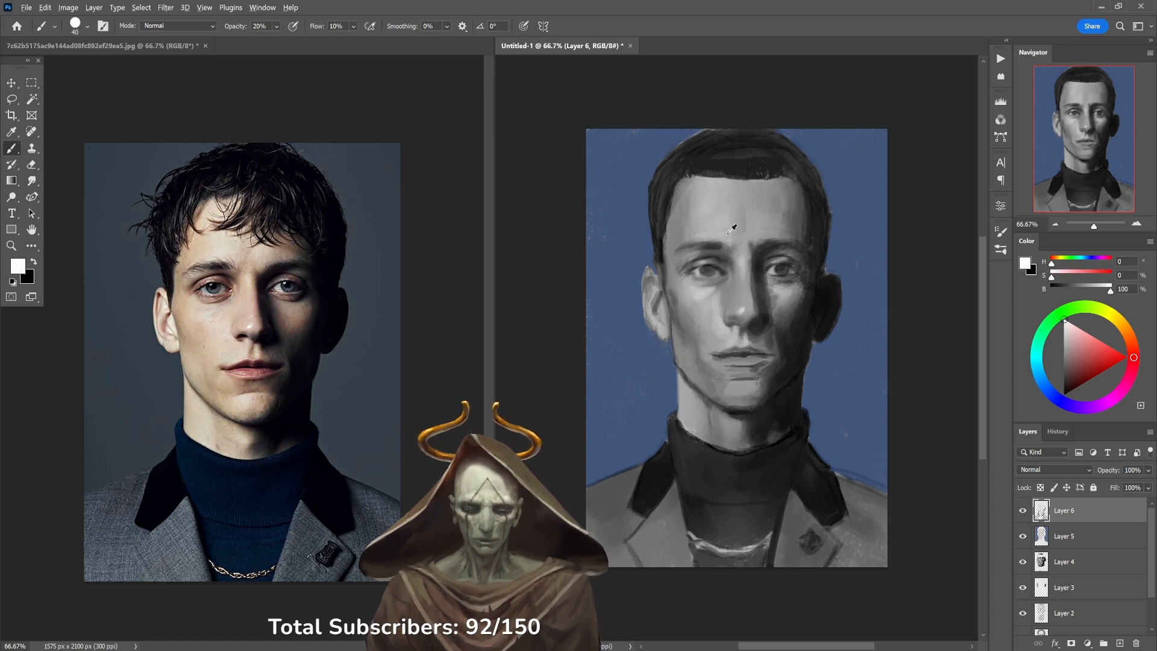
pyautogui.keyDown('alt'); pyautogui.click(704, 289); pyautogui.keyUp('alt')
pyautogui.moveTo(739, 385); pyautogui.dragTo(730, 386)
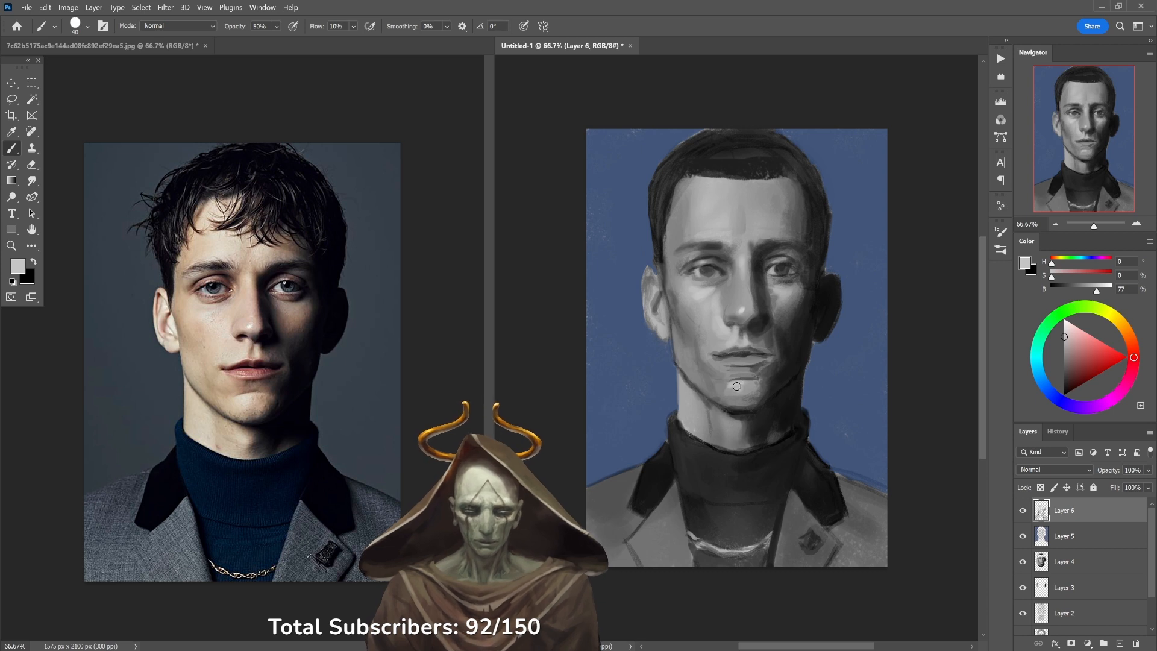
pyautogui.keyDown('alt'); pyautogui.click(738, 389); pyautogui.keyUp('alt')
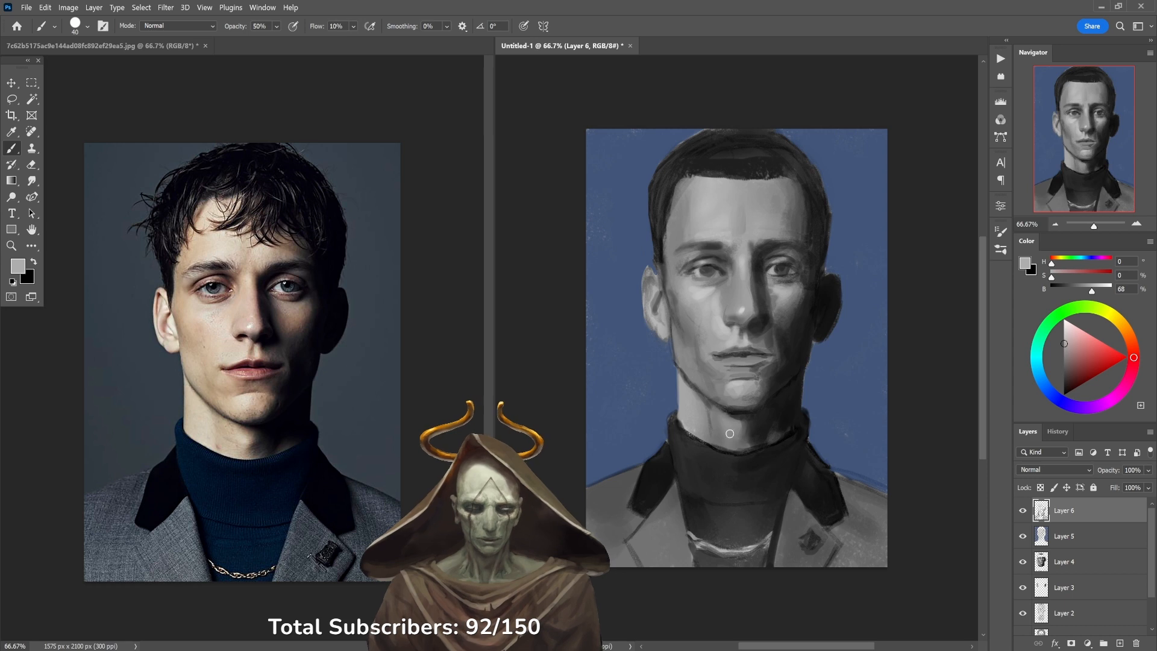
# Highlight the lower lip with white at 10% opacity and deepen the mouth line with black at 50% and 60%.
pyautogui.press('d')
pyautogui.press('x')
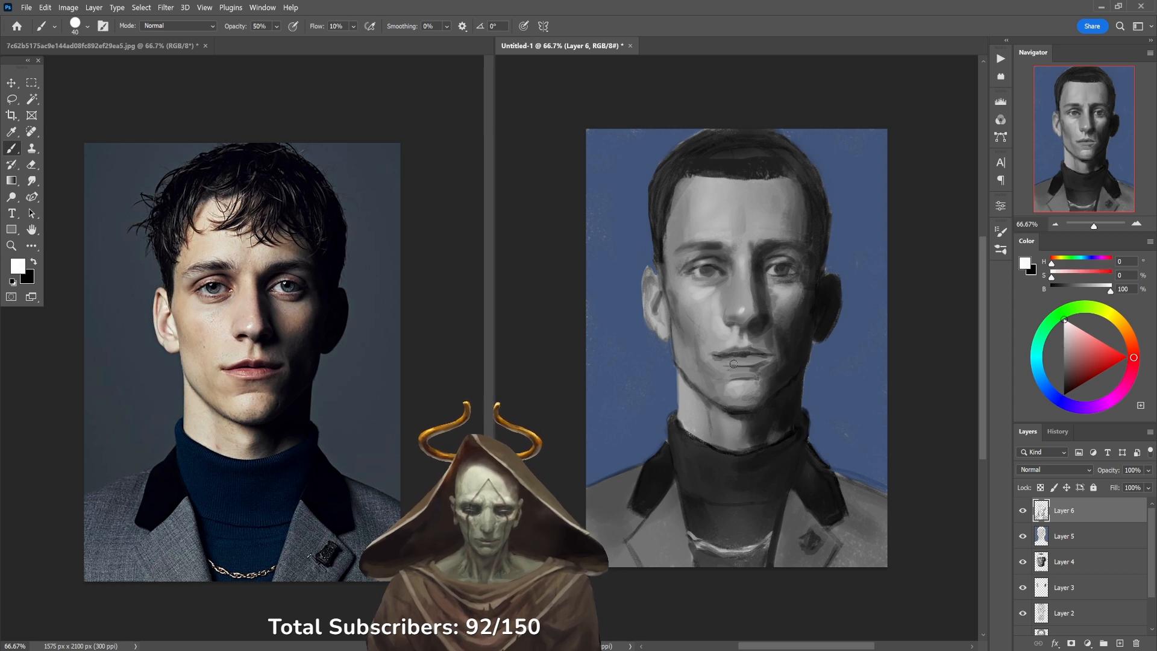
pyautogui.press('1')
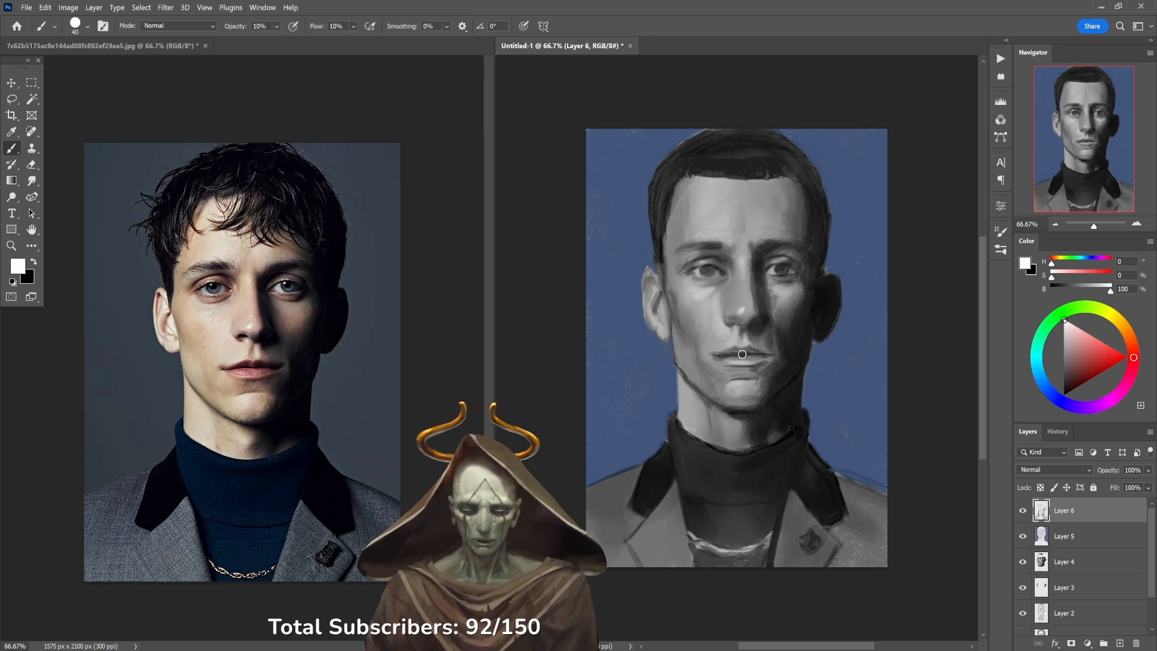
pyautogui.press('x')
pyautogui.press('5')
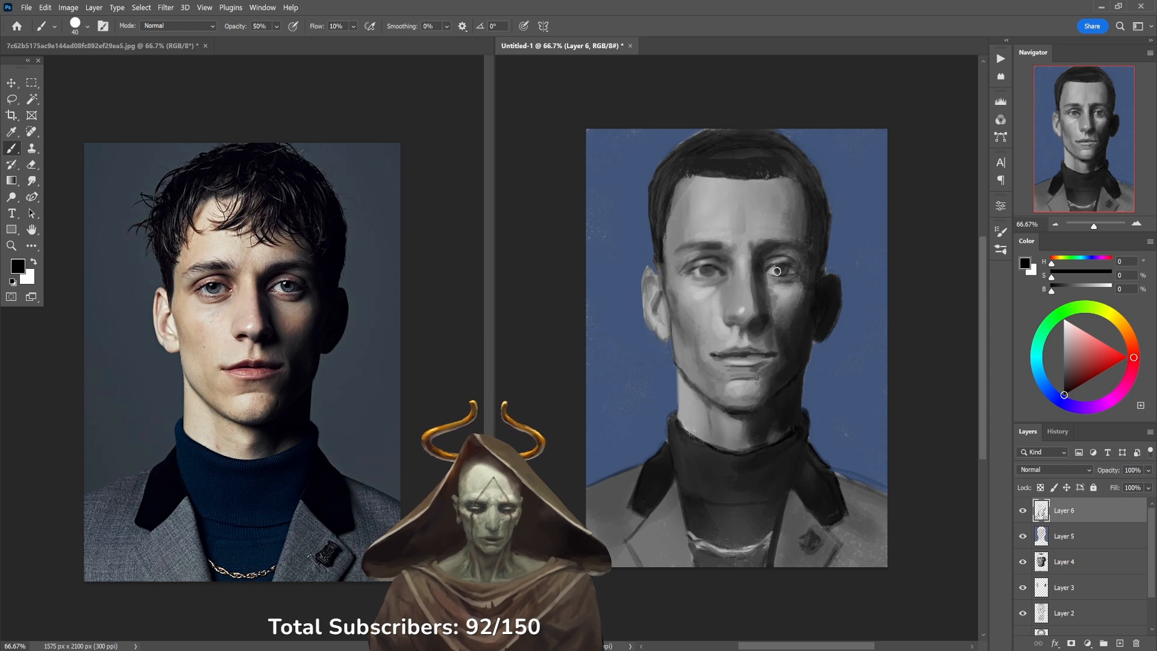
pyautogui.press('6')
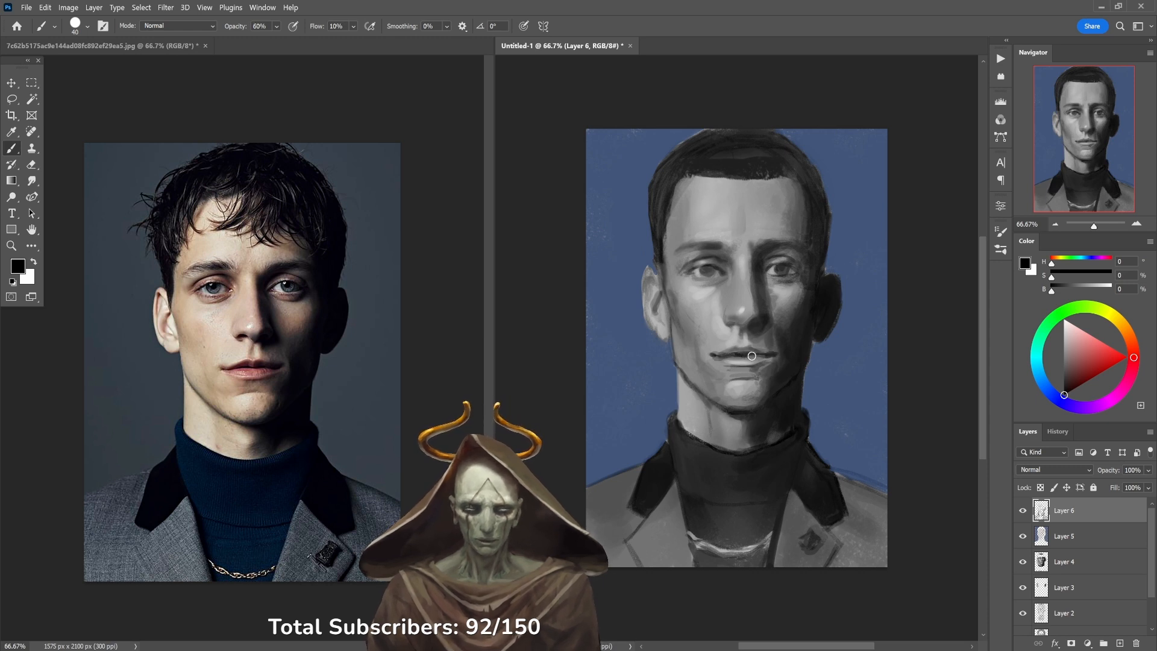
# Rework the centre of the lower lip with sampled greys at 60% and 40% opacity.
pyautogui.keyDown('alt'); pyautogui.click(735, 356); pyautogui.keyUp('alt')
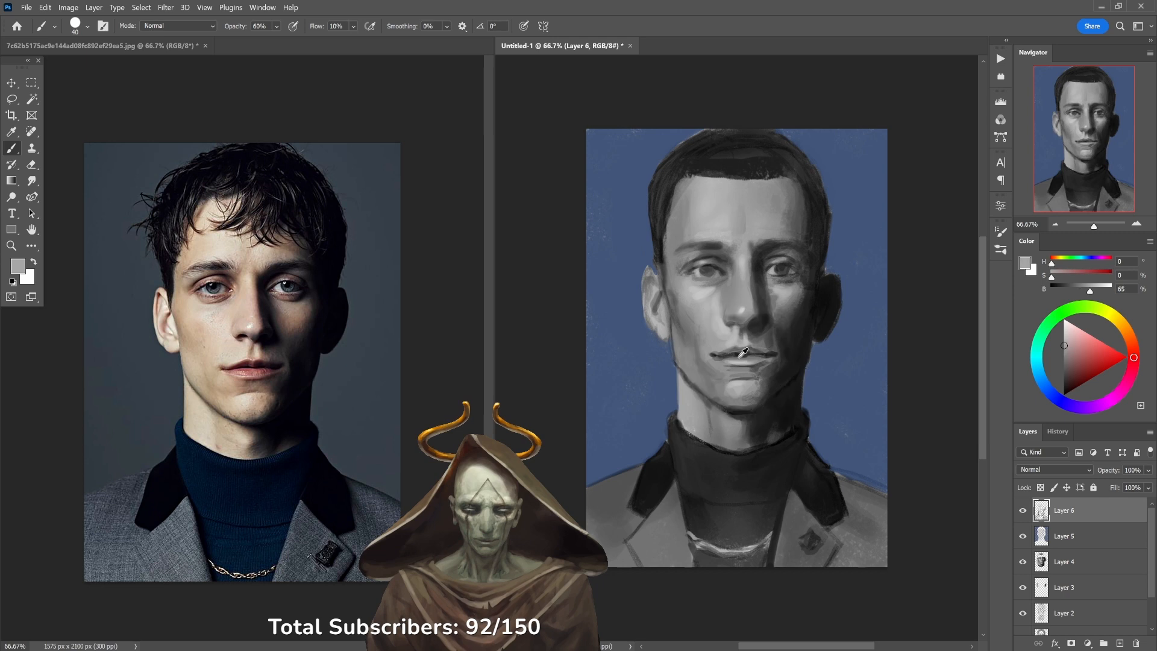
pyautogui.moveTo(732, 360)
pyautogui.mouseDown()
pyautogui.moveTo(768, 363)
pyautogui.moveTo(749, 361)
pyautogui.mouseUp()
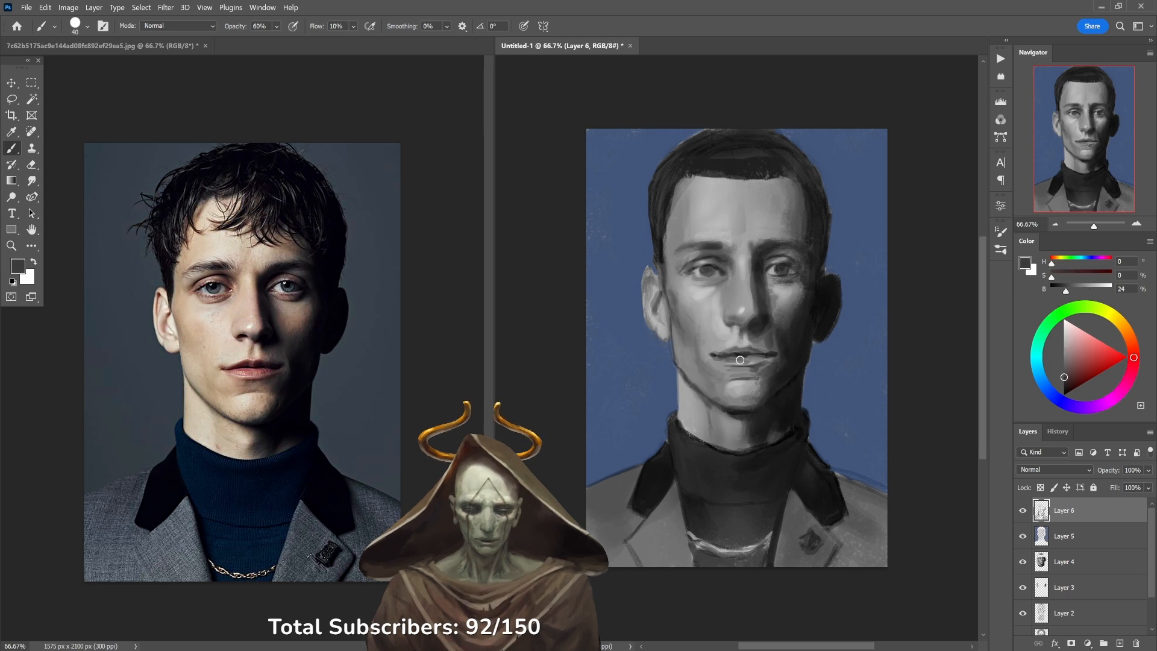
pyautogui.keyDown('alt'); pyautogui.click(741, 337); pyautogui.keyUp('alt')
pyautogui.press('4')
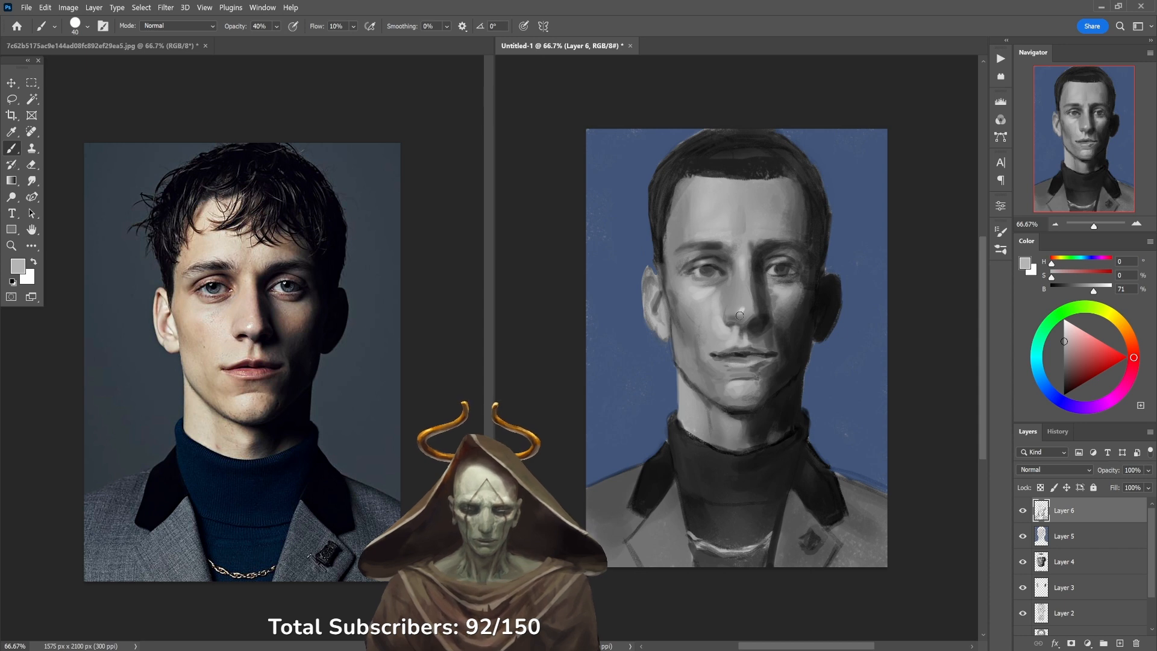
# Shade the shadow-side half of the lower lip and mouth corner with sampled dark greys and black at 20% to 50% opacity.
pyautogui.keyDown('alt'); pyautogui.click(774, 364); pyautogui.keyUp('alt')
pyautogui.moveTo(763, 360); pyautogui.dragTo(751, 364)
pyautogui.press('2')
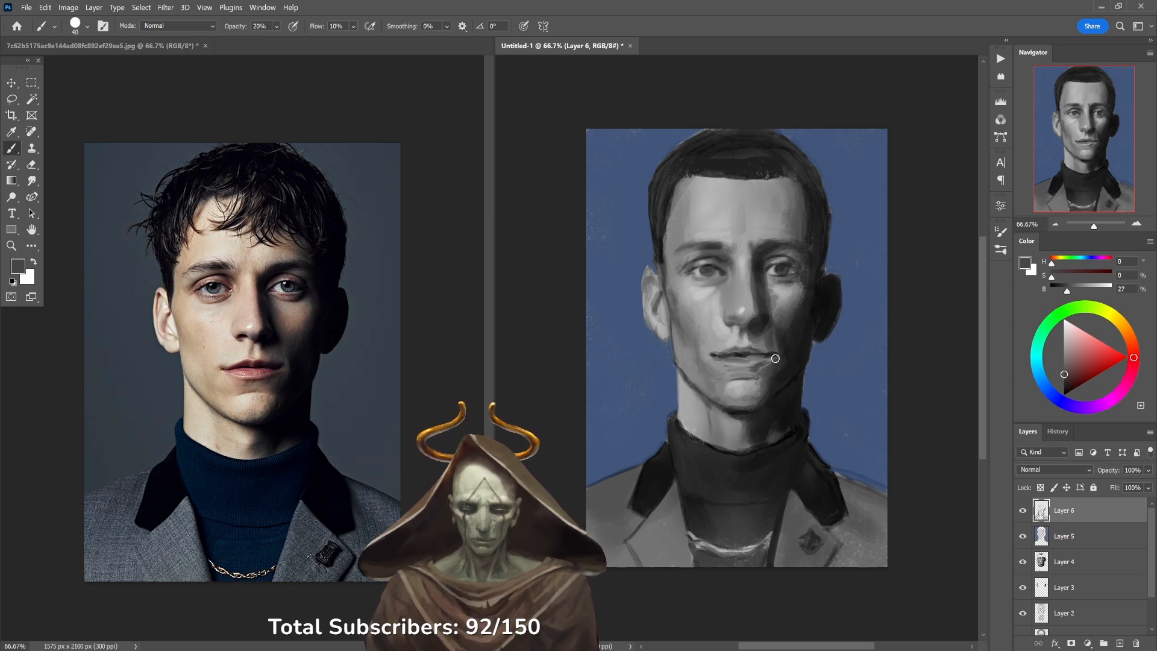
pyautogui.keyDown('alt'); pyautogui.click(760, 364); pyautogui.keyUp('alt')
pyautogui.keyDown('alt'); pyautogui.click(764, 362); pyautogui.keyUp('alt')
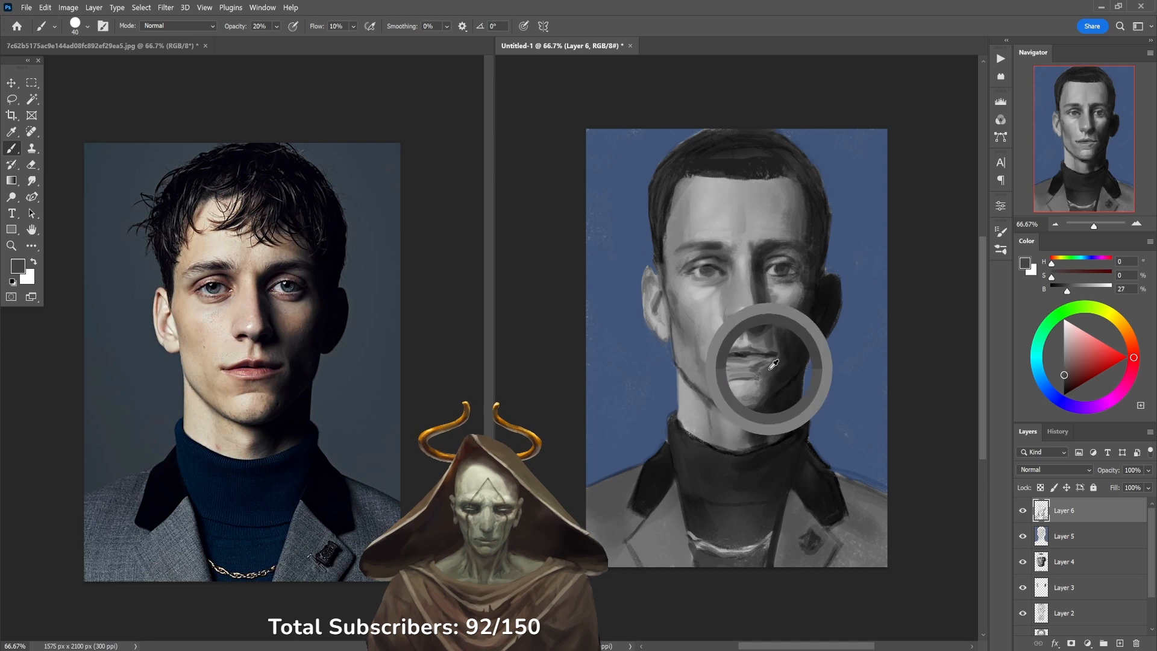
pyautogui.keyDown('alt'); pyautogui.click(756, 366); pyautogui.keyUp('alt')
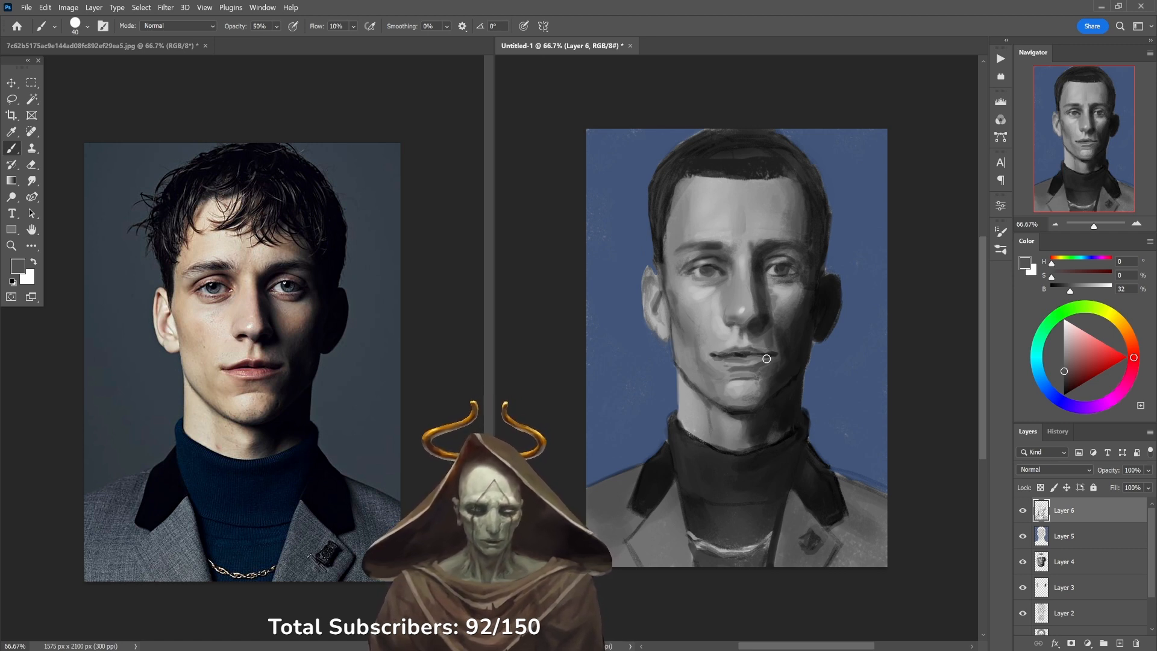
pyautogui.press('d')
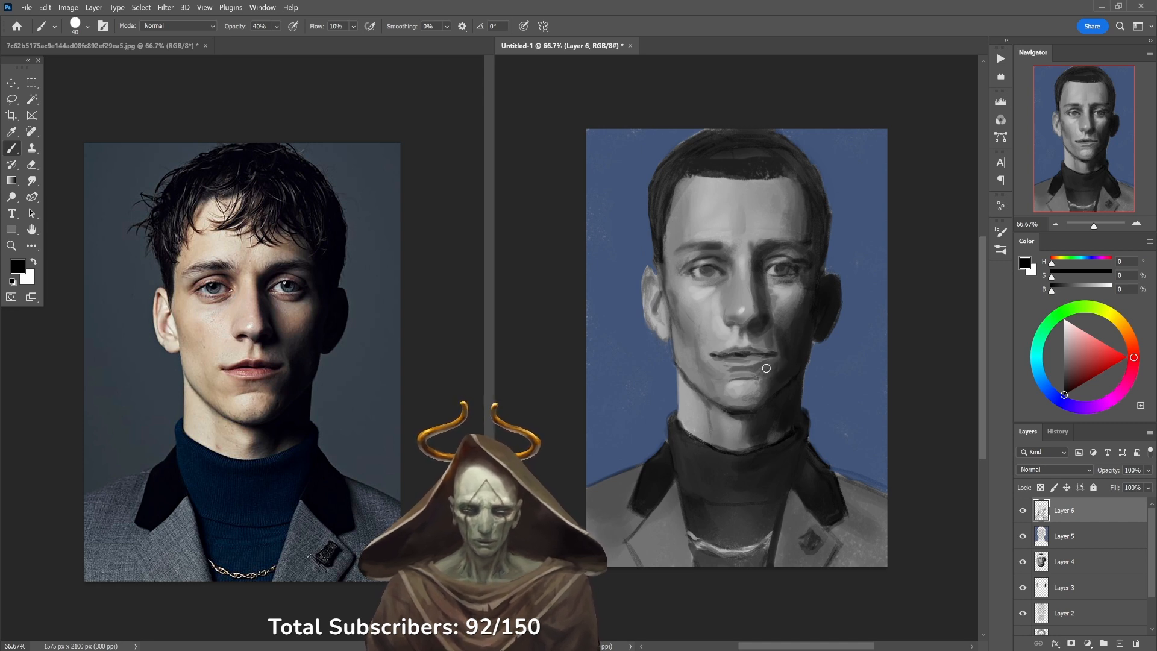
pyautogui.keyDown('alt'); pyautogui.click(727, 368); pyautogui.keyUp('alt')
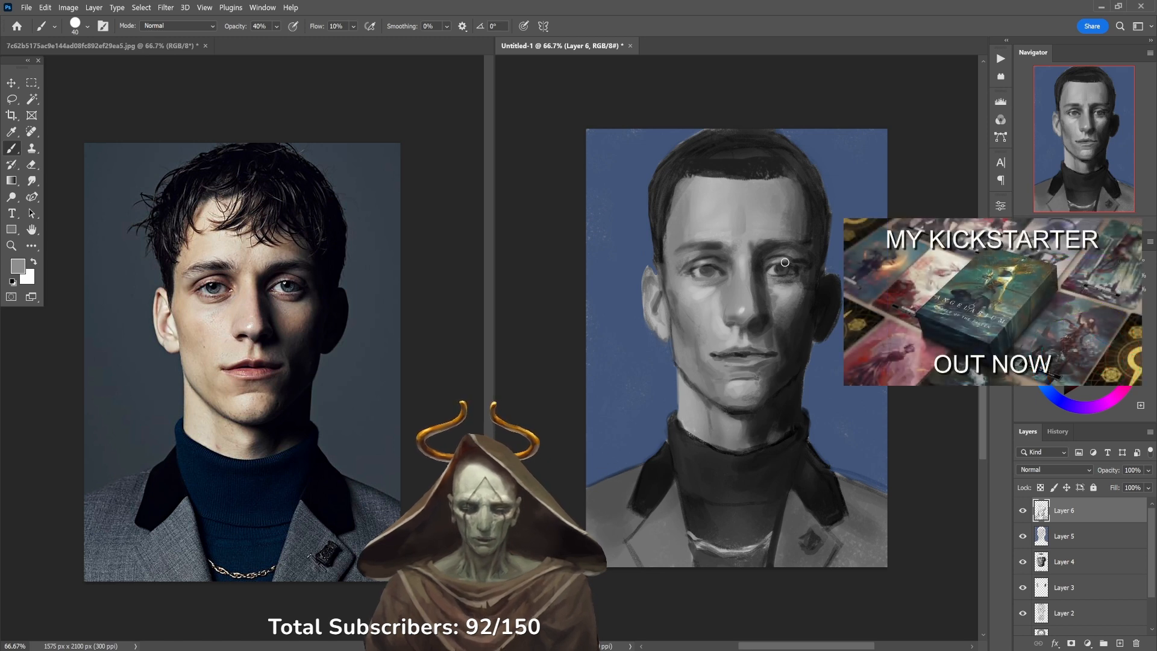
# Darken the sweater edge along the shadow-side lapel with sampled dark grey, and blend the jaw line under the chin with sampled mid-grey at 40% opacity.
pyautogui.keyDown('alt'); pyautogui.click(778, 509); pyautogui.keyUp('alt')
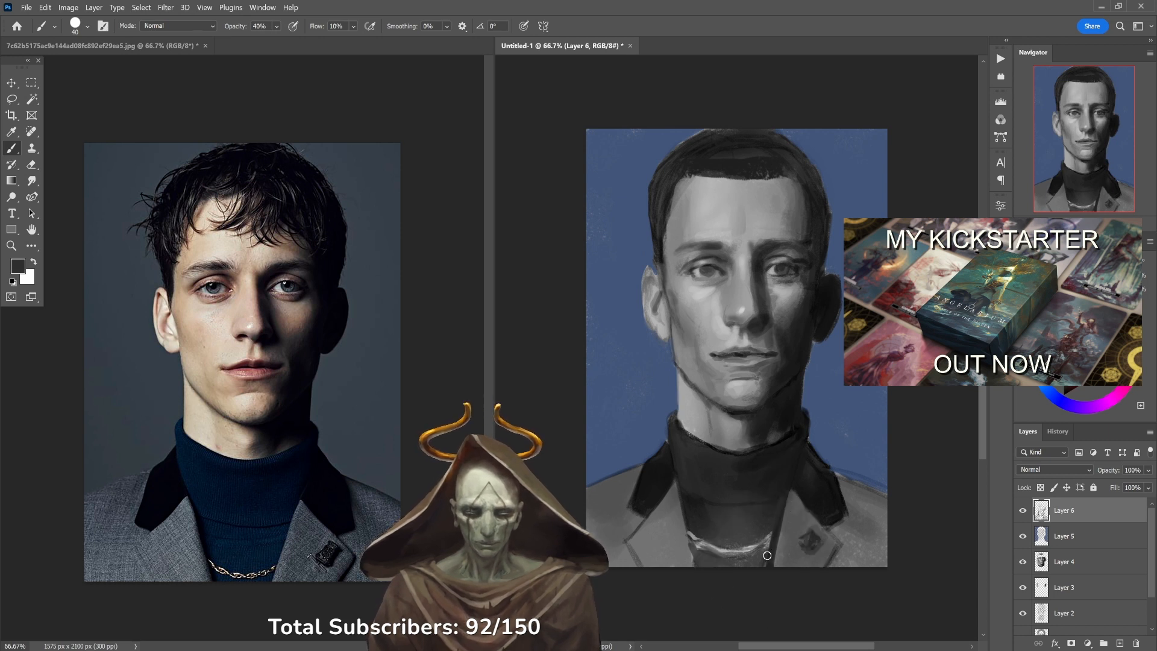
pyautogui.keyDown('alt'); pyautogui.click(772, 522); pyautogui.keyUp('alt')
pyautogui.moveTo(779, 497); pyautogui.dragTo(770, 562)
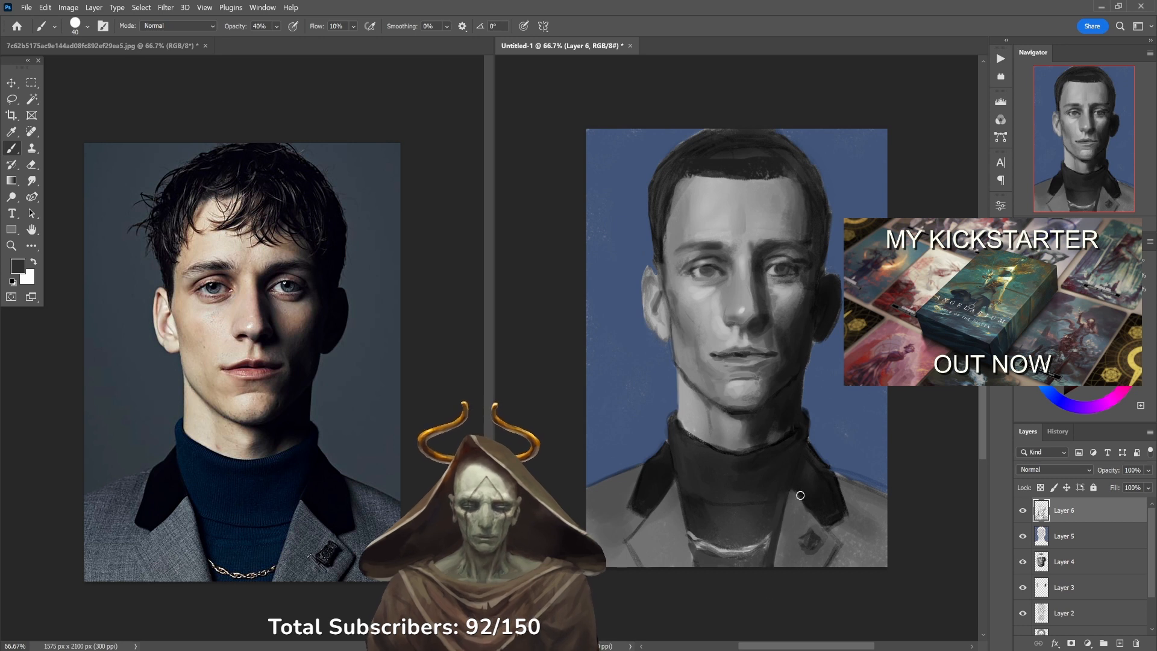
pyautogui.keyDown('alt'); pyautogui.click(717, 403); pyautogui.keyUp('alt')
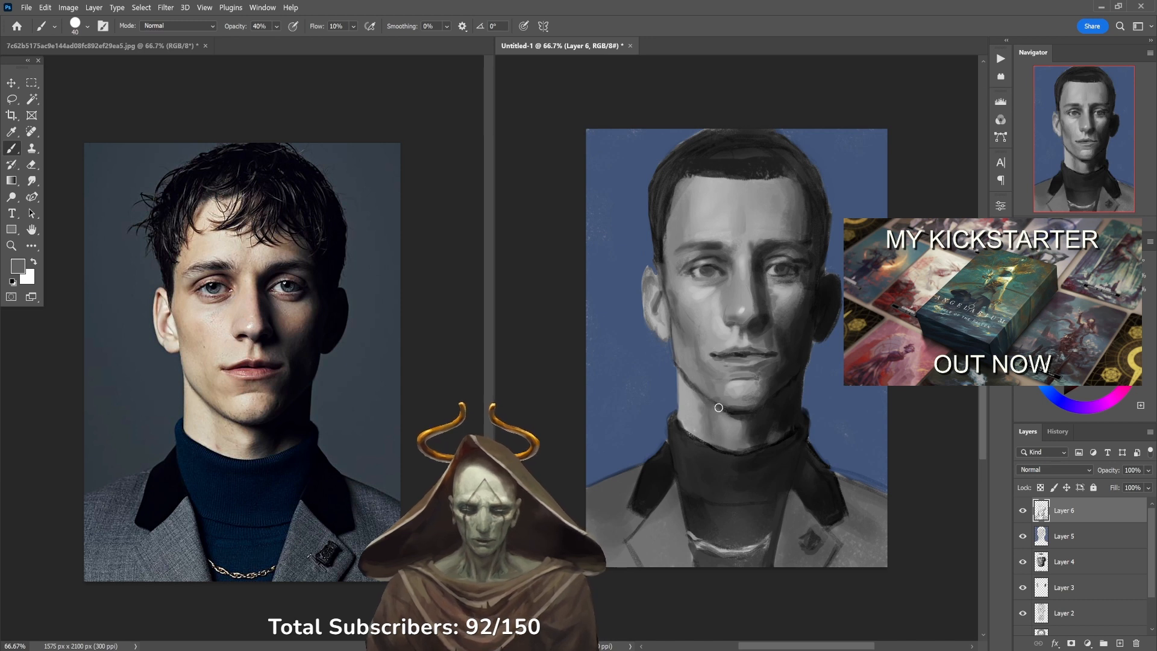
pyautogui.keyDown('alt'); pyautogui.click(710, 408); pyautogui.keyUp('alt')
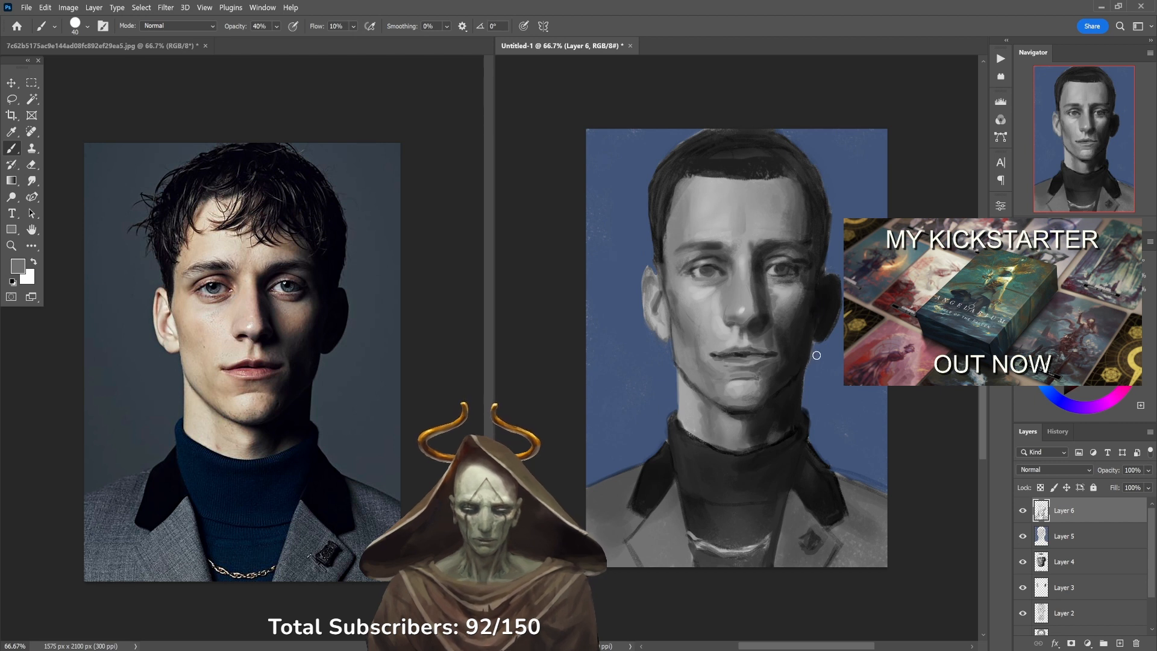
# Deepen the shadows of both eyes with sampled grey and black at 40%, 60% and 50% opacity.
pyautogui.press('d')
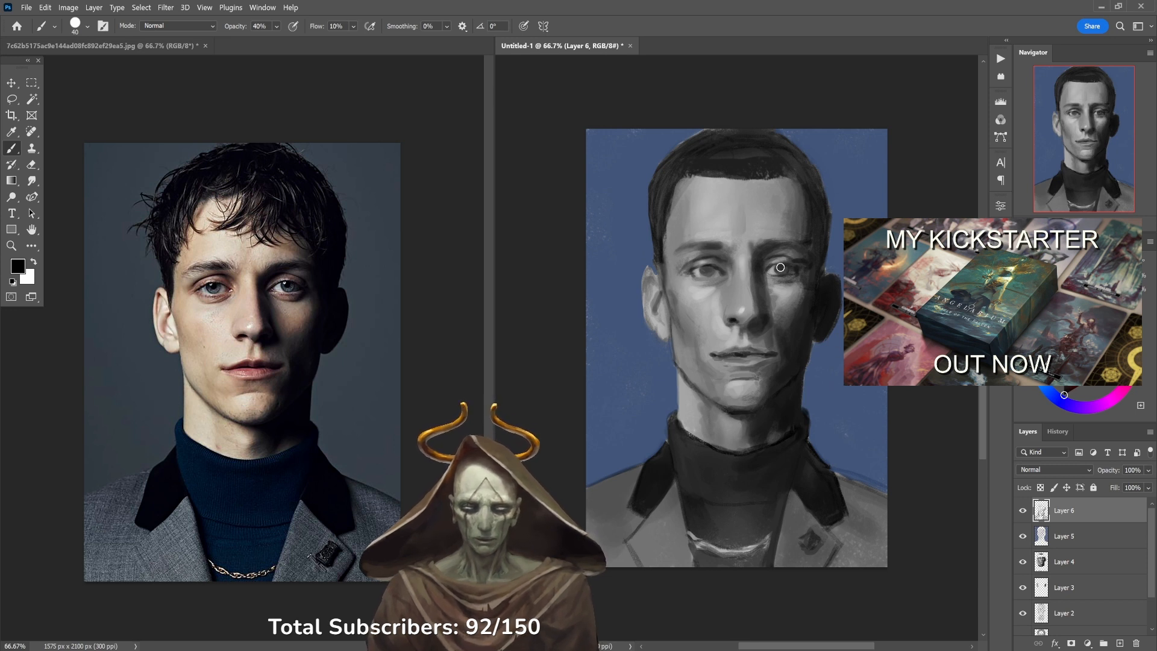
pyautogui.keyDown('alt'); pyautogui.click(774, 272); pyautogui.keyUp('alt')
pyautogui.moveTo(763, 275); pyautogui.dragTo(772, 277)
pyautogui.press('d')
pyautogui.press('6')
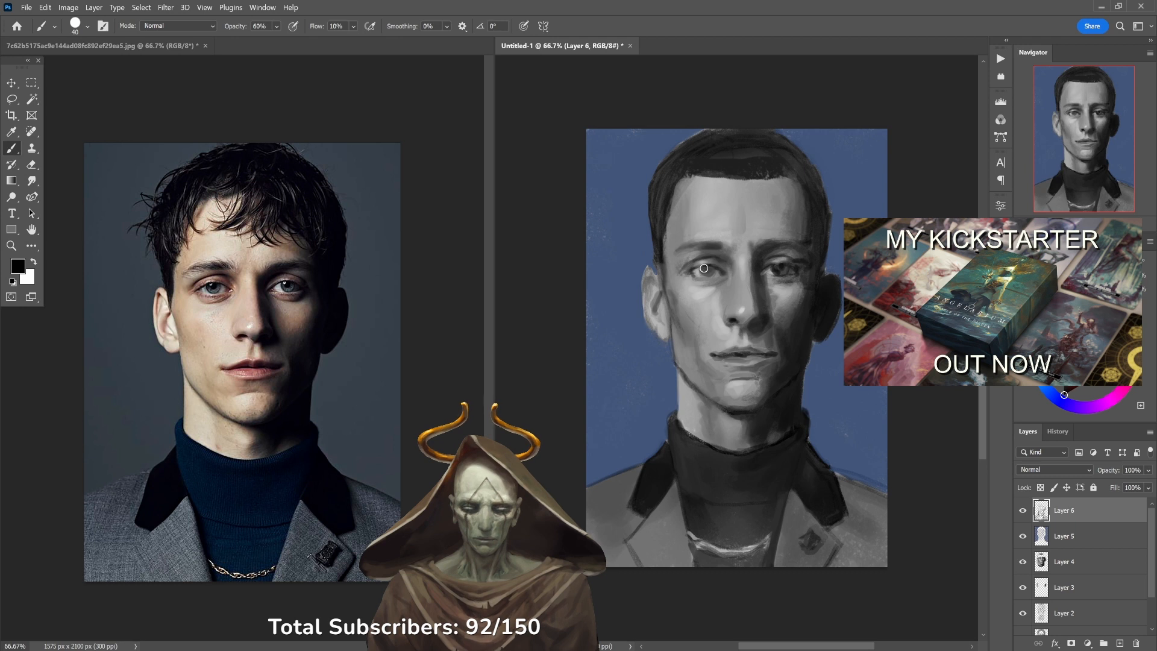
pyautogui.press('5')
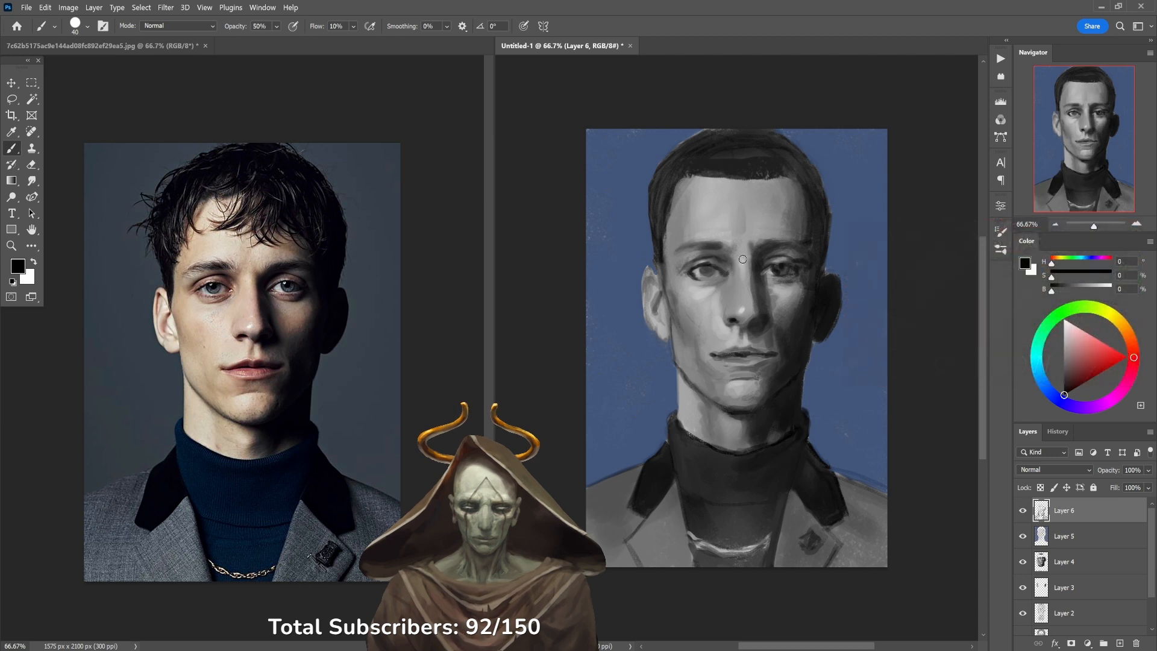
# Brighten the nose bridge with white at 20% opacity and shade beneath the lit-side eye with black at 20%.
pyautogui.press('x')
pyautogui.press('1')
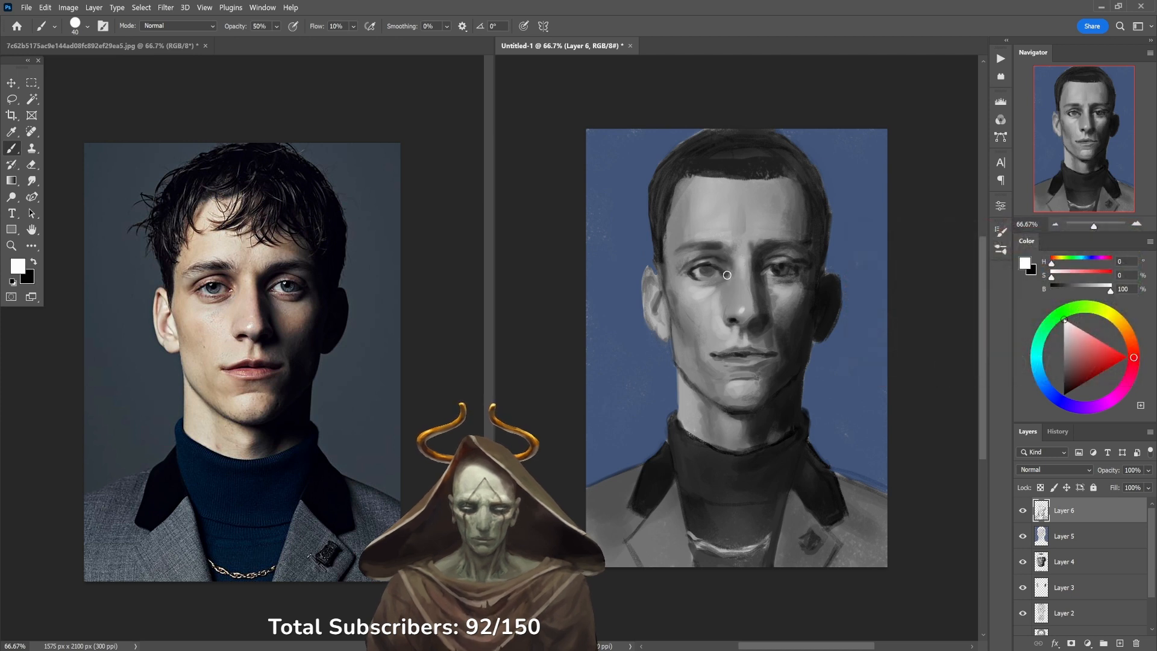
pyautogui.press('2')
pyautogui.moveTo(735, 297); pyautogui.dragTo(749, 277)
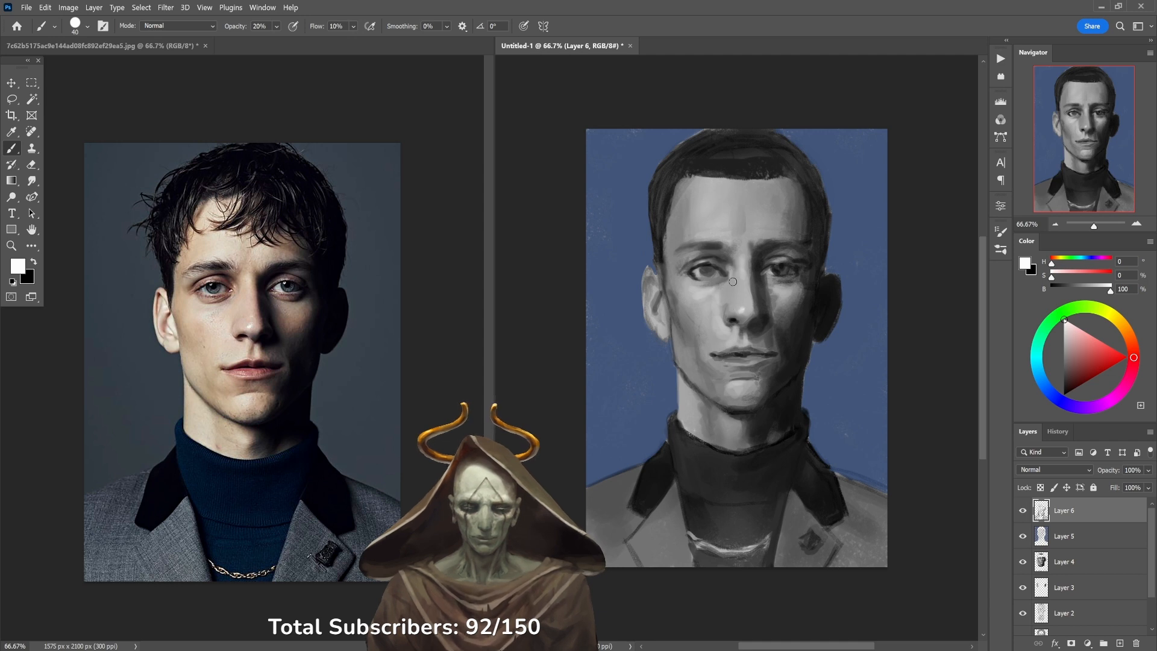
pyautogui.press('x')
pyautogui.moveTo(712, 285)
pyautogui.mouseDown()
pyautogui.moveTo(722, 277)
pyautogui.moveTo(707, 287)
pyautogui.mouseUp()
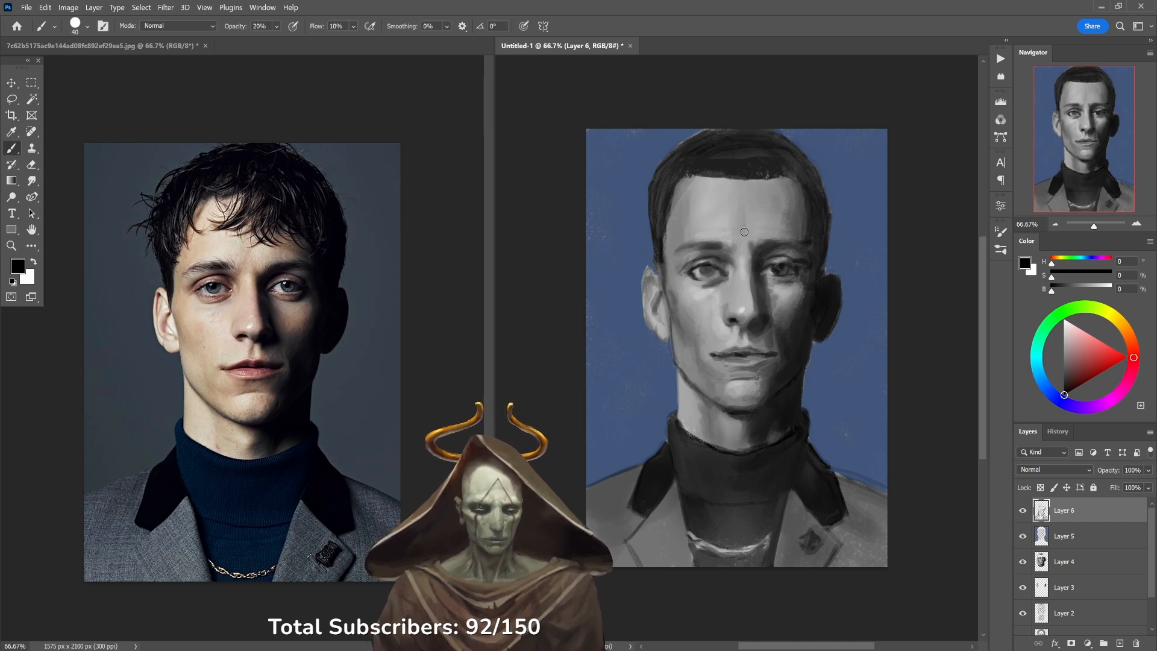
# Soften the lit-side jaw outline with sampled 39% grey at 50% opacity.
pyautogui.press('x')
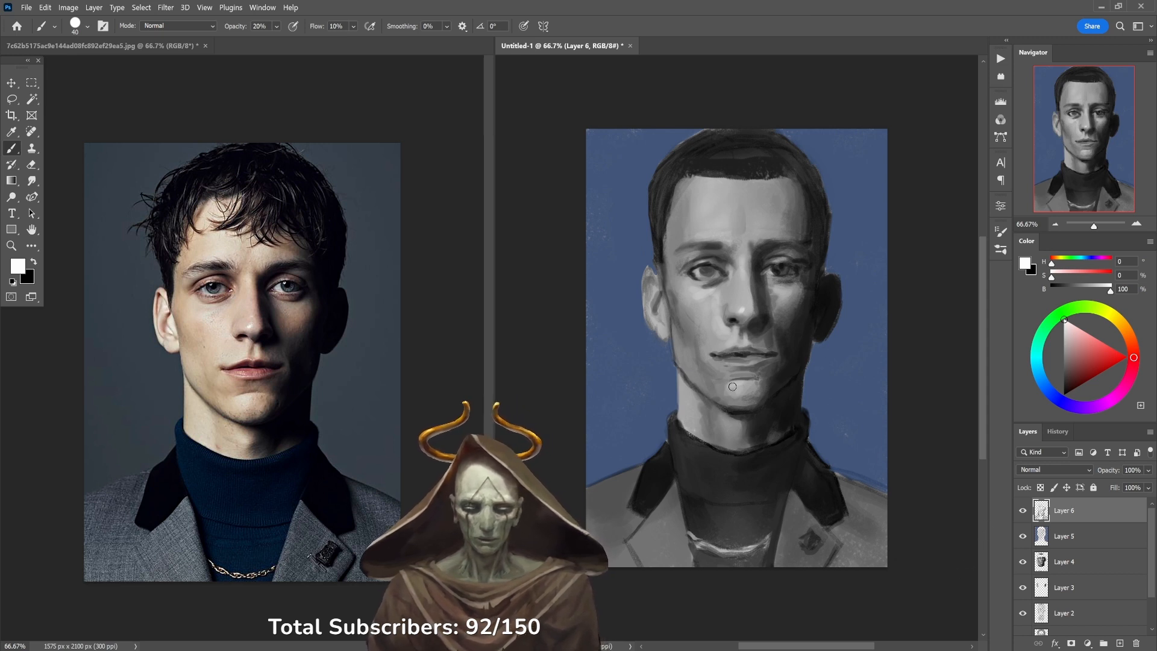
pyautogui.keyDown('alt'); pyautogui.click(679, 361); pyautogui.keyUp('alt')
pyautogui.keyDown('alt'); pyautogui.click(685, 326); pyautogui.keyUp('alt')
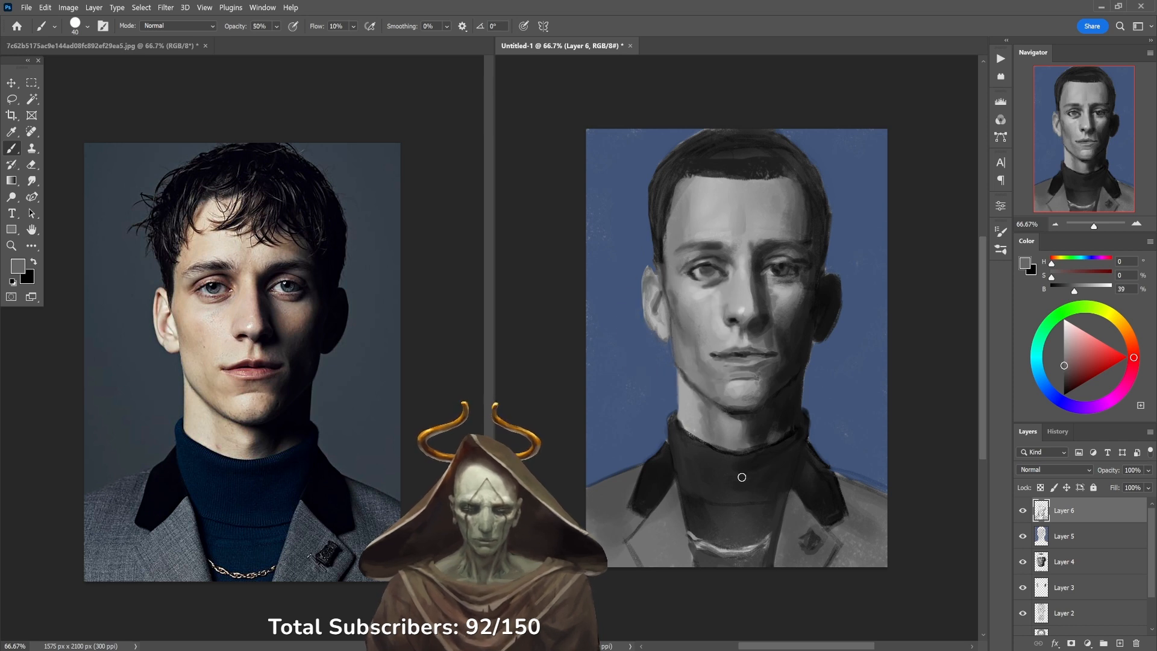
# Clean up the shadow-side hair outline from the temple to the crown with sampled 11% grey at 80% opacity.
pyautogui.keyDown('alt'); pyautogui.click(825, 260); pyautogui.keyUp('alt')
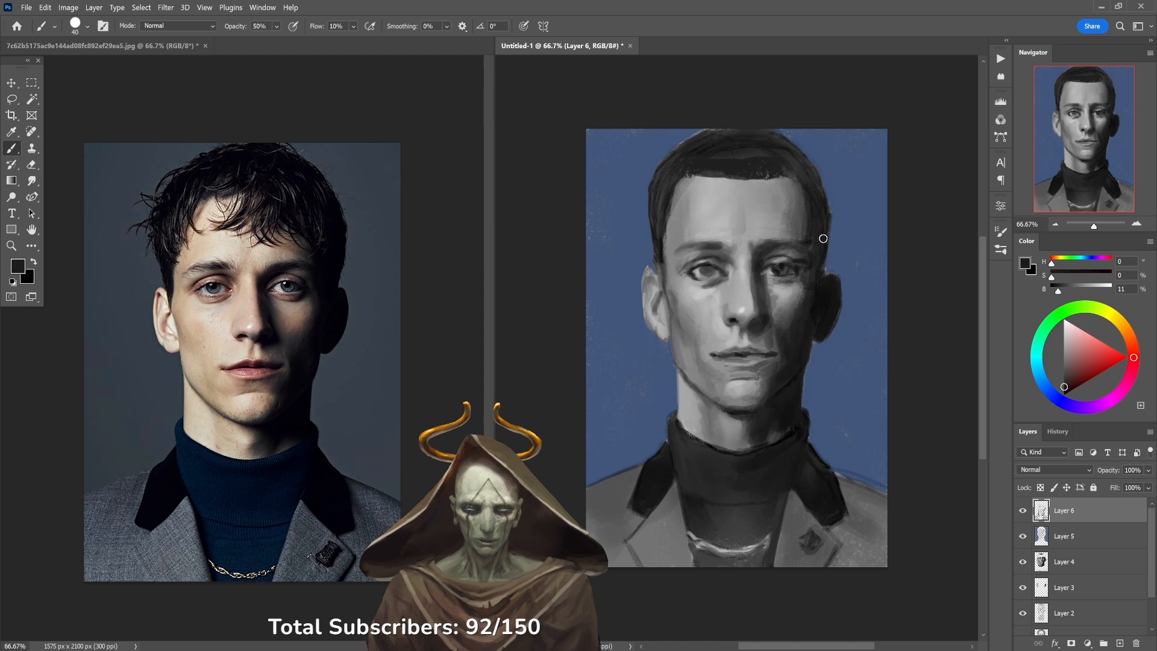
pyautogui.press('8')
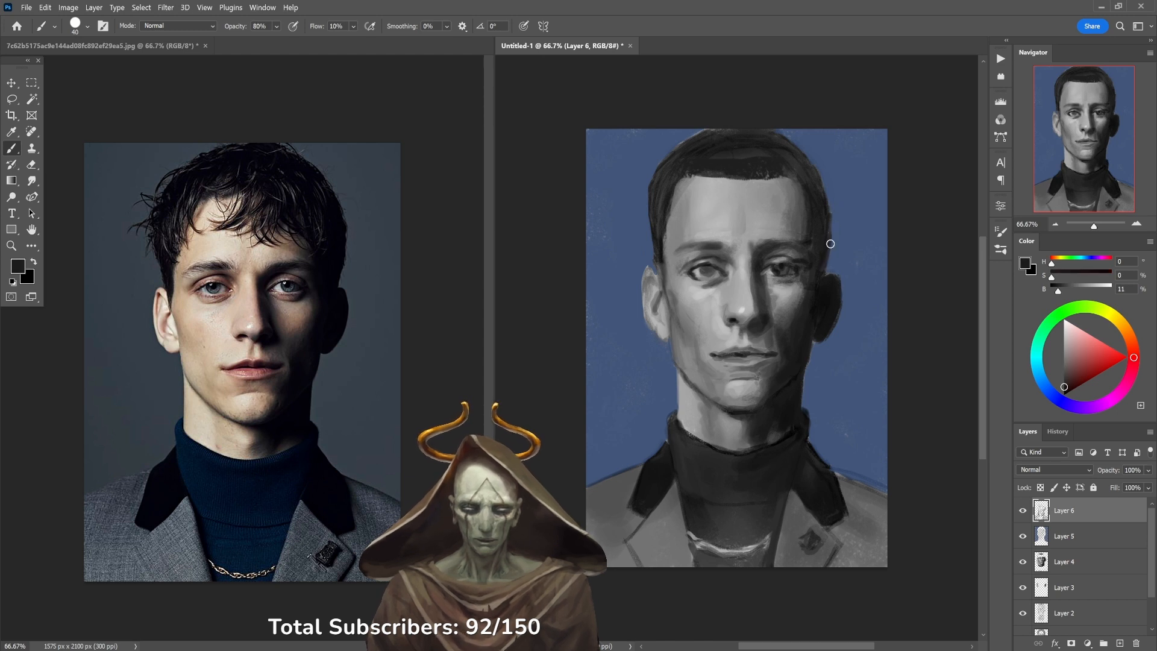
pyautogui.moveTo(823, 269)
pyautogui.mouseDown()
pyautogui.moveTo(812, 152)
pyautogui.moveTo(819, 175)
pyautogui.moveTo(778, 134)
pyautogui.mouseUp()
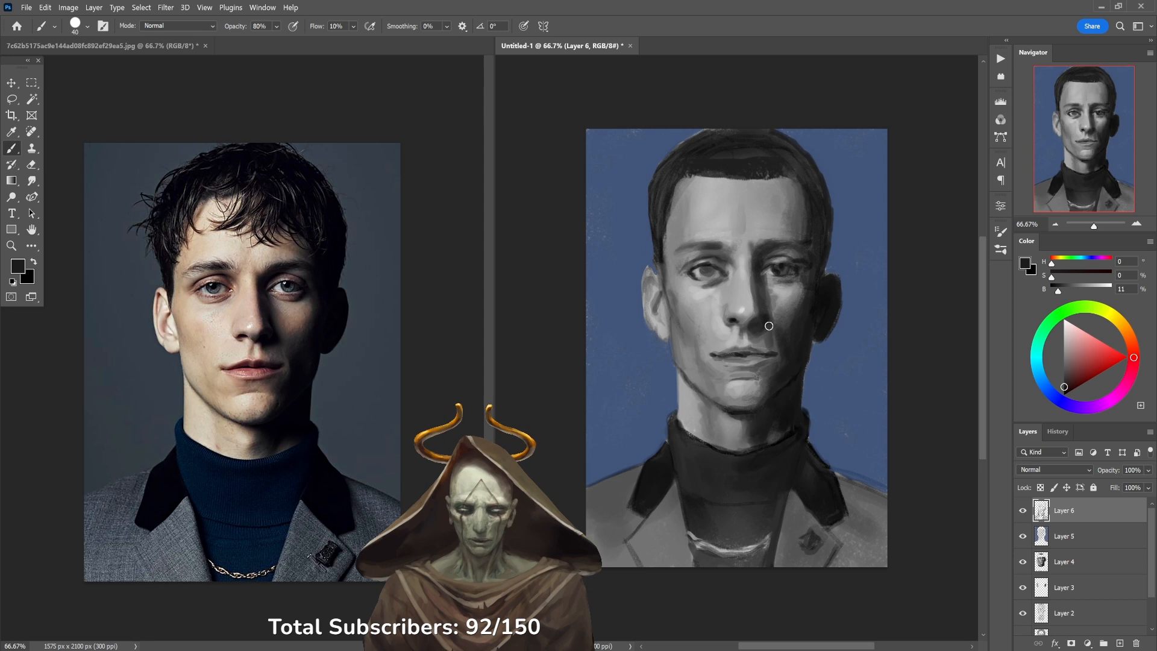
# Reshape the lit-side upper eyelid with sampled grey at 40% opacity and darken the shadow-side eyelid with black at 50%.
pyautogui.scroll(1, 691, 281)
pyautogui.keyDown('alt'); pyautogui.click(690, 282); pyautogui.keyUp('alt')
pyautogui.press('4')
pyautogui.moveTo(690, 262); pyautogui.dragTo(720, 259)
pyautogui.press('d')
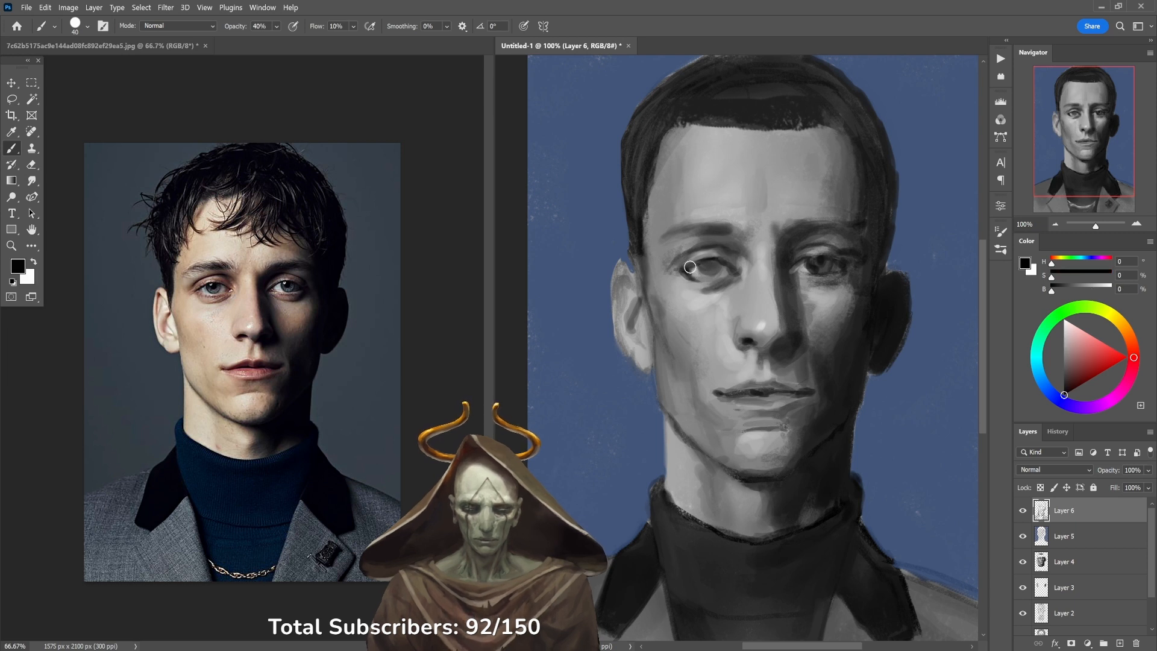
pyautogui.press('5')
pyautogui.moveTo(800, 262)
pyautogui.mouseDown()
pyautogui.moveTo(852, 263)
pyautogui.moveTo(818, 253)
pyautogui.mouseUp()
# Refine the outer corner of the lit-side eye with white at 40% opacity and sampled 49% grey at 20%.
pyautogui.press('1')
pyautogui.press('x')
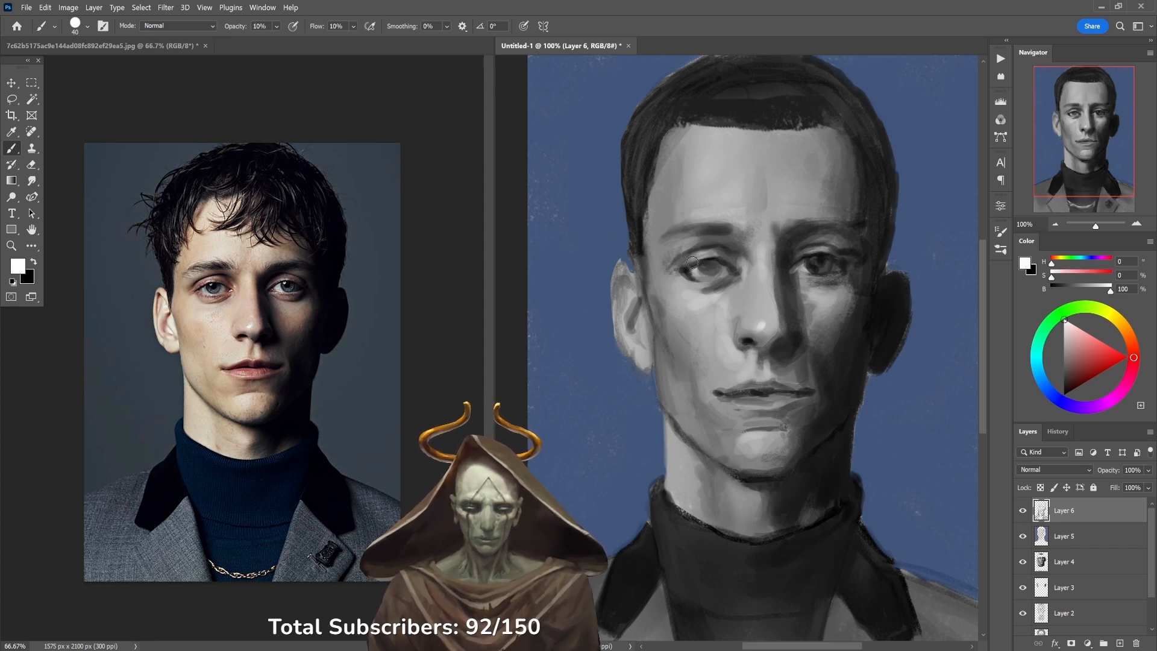
pyautogui.press('4')
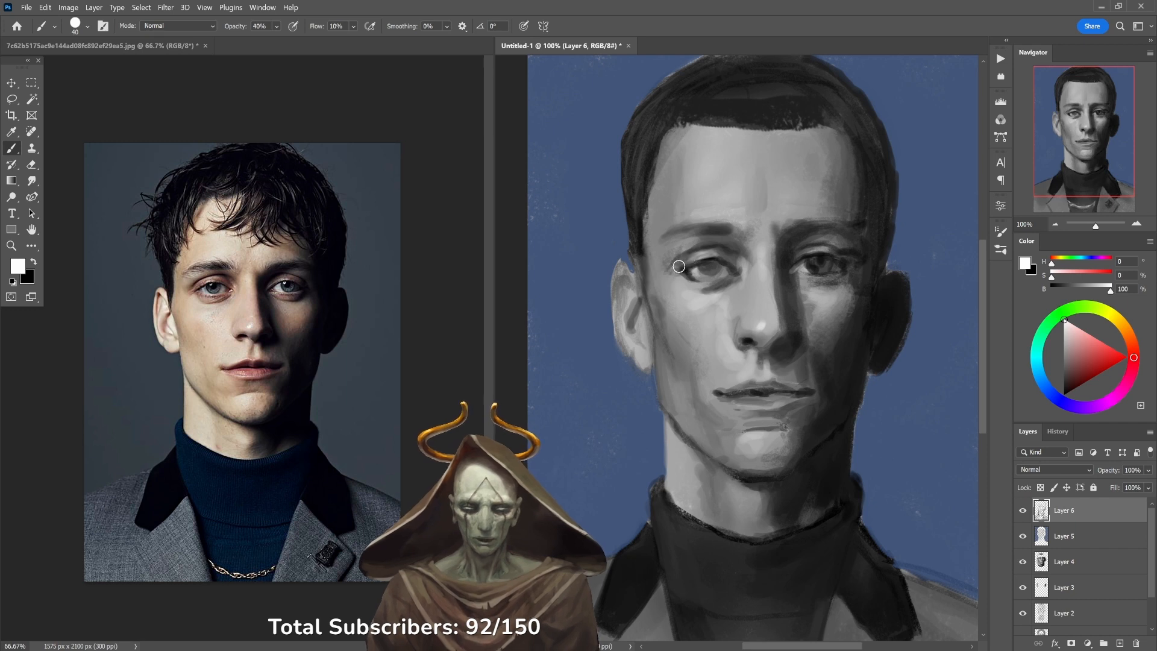
pyautogui.press('2')
pyautogui.press('x')
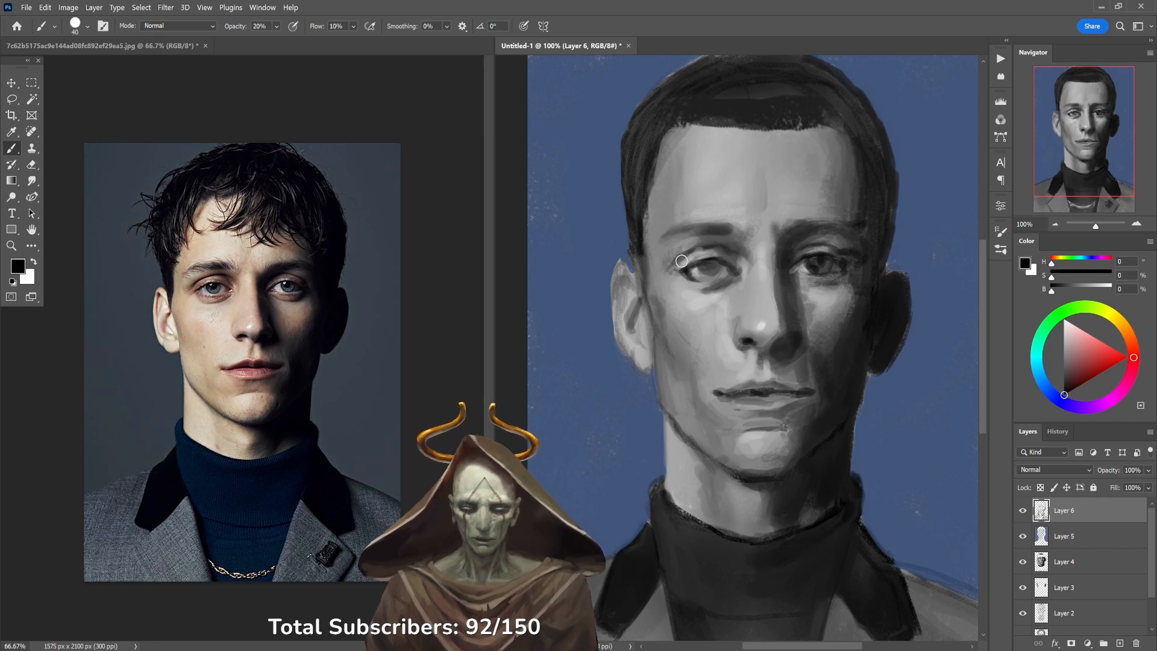
pyautogui.keyDown('alt'); pyautogui.click(681, 258); pyautogui.keyUp('alt')
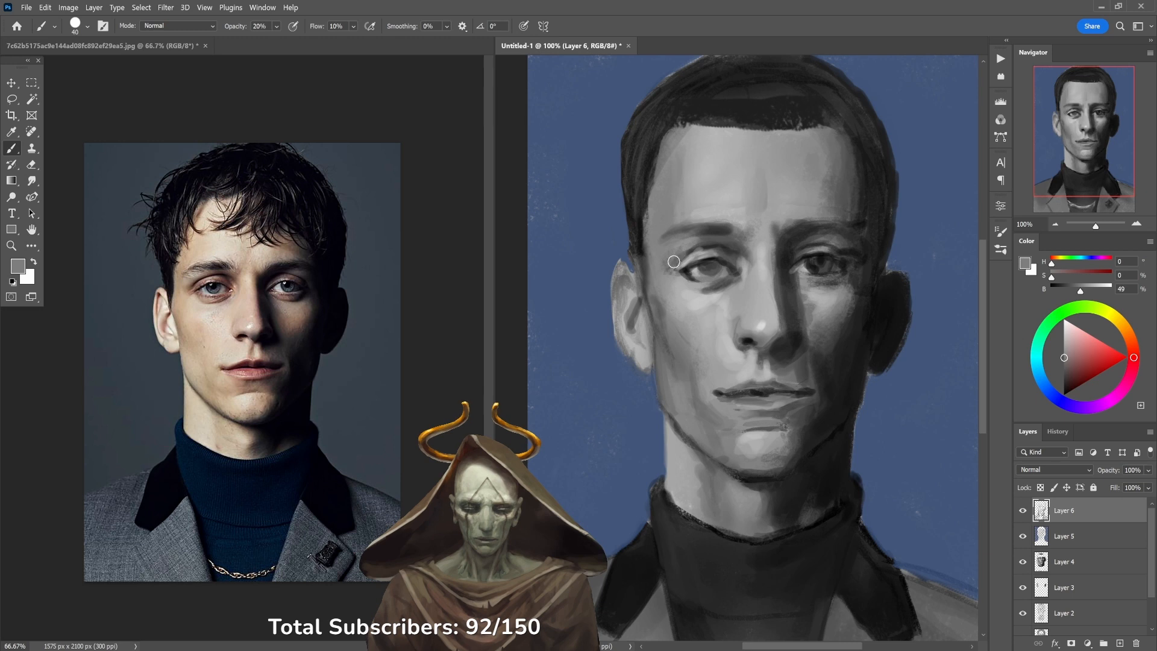
# Refine the lips and lit-side mouth corner with black and sampled 60% and 44% greys at 20% opacity.
pyautogui.press('d')
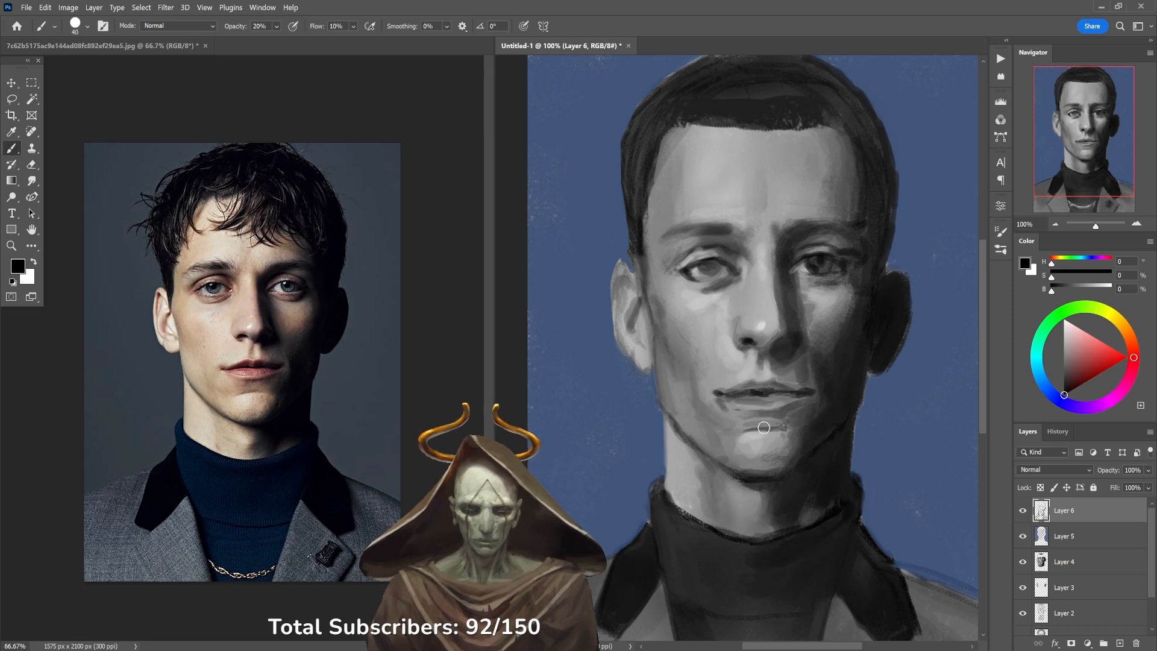
pyautogui.keyDown('alt'); pyautogui.click(723, 404); pyautogui.keyUp('alt')
pyautogui.keyDown('alt'); pyautogui.click(712, 397); pyautogui.keyUp('alt')
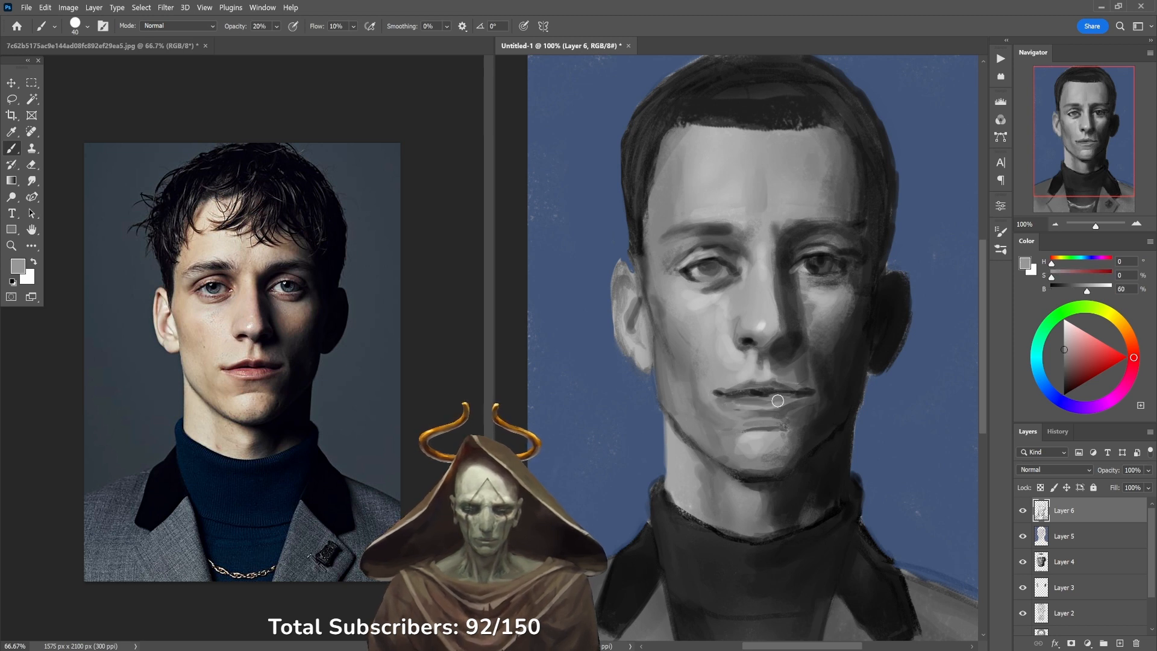
pyautogui.keyDown('alt'); pyautogui.click(697, 393); pyautogui.keyUp('alt')
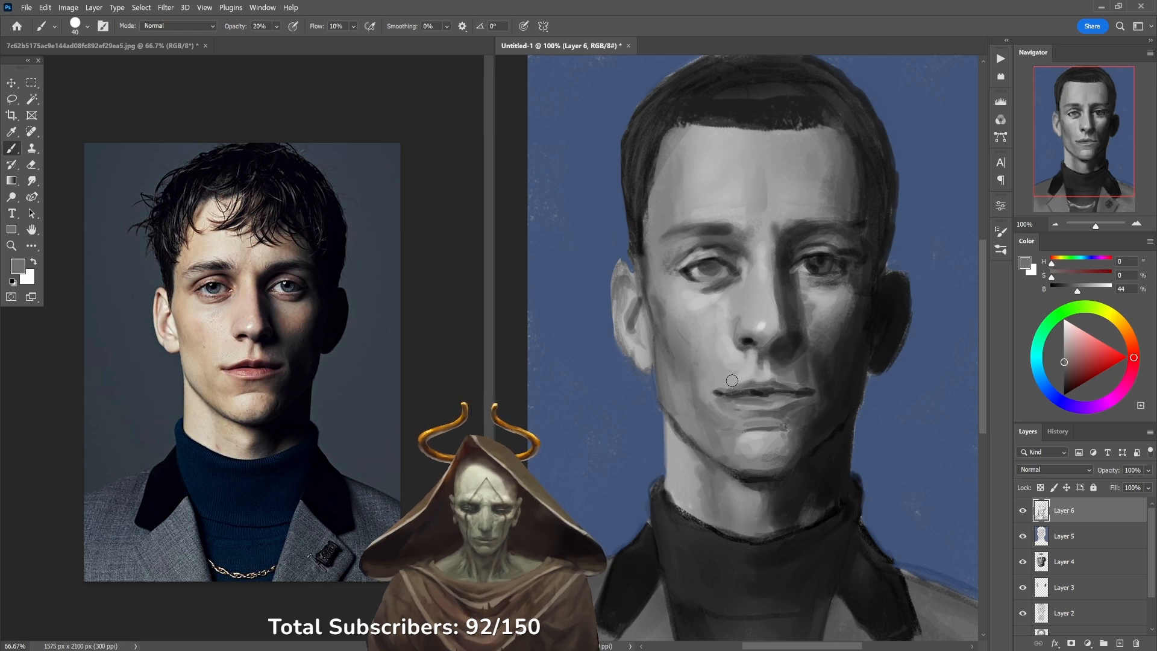
# Sample a 19% grey, enlarge the brush to 125 px and shade the lit-side cheek at 10% opacity.
pyautogui.press(']')
pyautogui.keyDown('alt'); pyautogui.click(806, 320); pyautogui.keyUp('alt')
pyautogui.moveTo(794, 276); pyautogui.dragTo(777, 277)
pyautogui.press('1')
pyautogui.press(']')
pyautogui.press(']')
pyautogui.press(']')
pyautogui.press(']')
pyautogui.press(']')
pyautogui.press(']')
pyautogui.press(']')
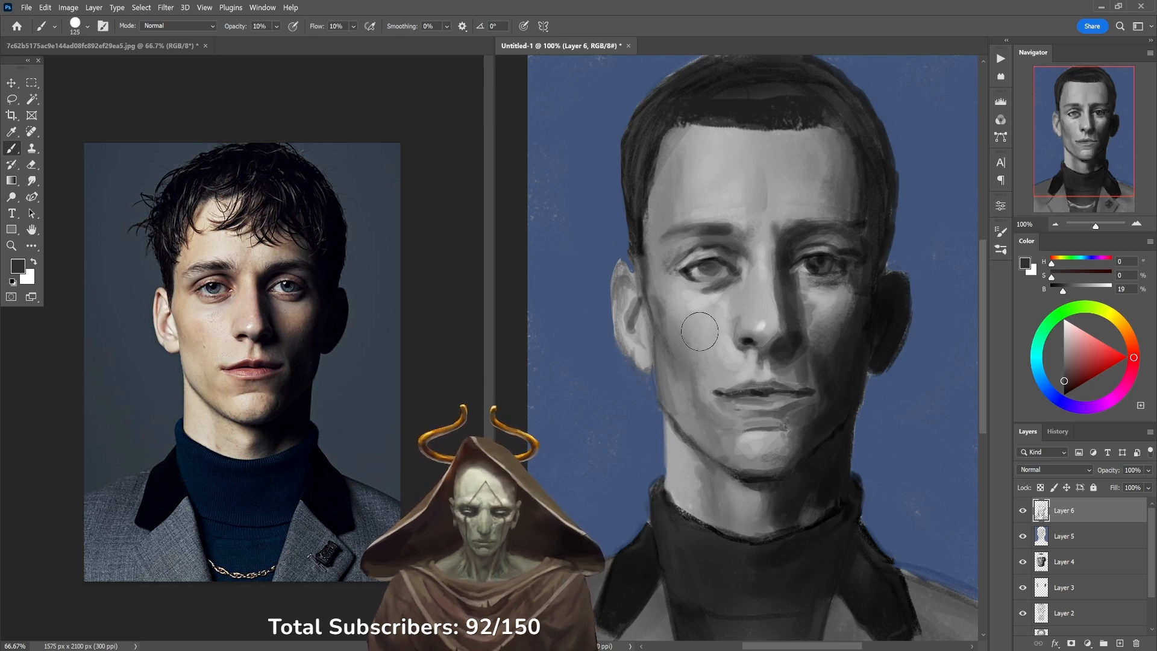
pyautogui.moveTo(696, 343)
pyautogui.mouseDown()
pyautogui.moveTo(676, 329)
pyautogui.moveTo(695, 359)
pyautogui.moveTo(711, 358)
pyautogui.moveTo(697, 389)
pyautogui.moveTo(705, 409)
pyautogui.moveTo(715, 352)
pyautogui.mouseUp()
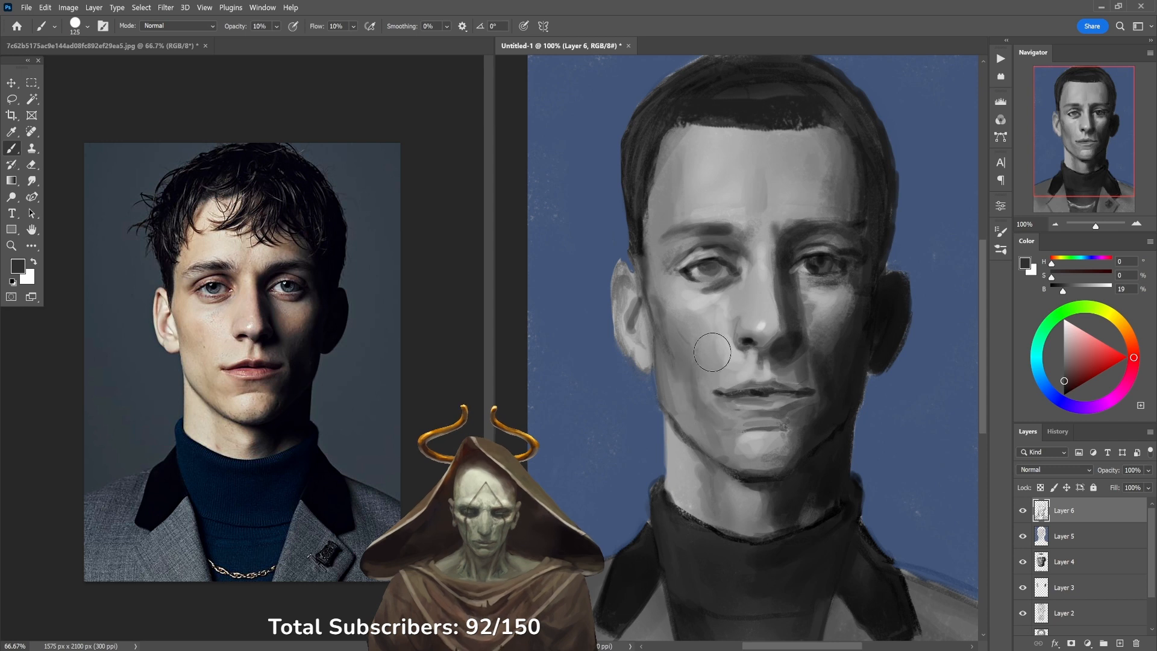
# Undo the stroke along the nose bridge and shade the inner end of the lit-side eyebrow with 19% grey at 10% opacity.
pyautogui.moveTo(753, 316)
pyautogui.mouseDown()
pyautogui.moveTo(750, 275)
pyautogui.moveTo(737, 313)
pyautogui.moveTo(745, 302)
pyautogui.moveTo(751, 288)
pyautogui.moveTo(728, 306)
pyautogui.moveTo(757, 270)
pyautogui.mouseUp()
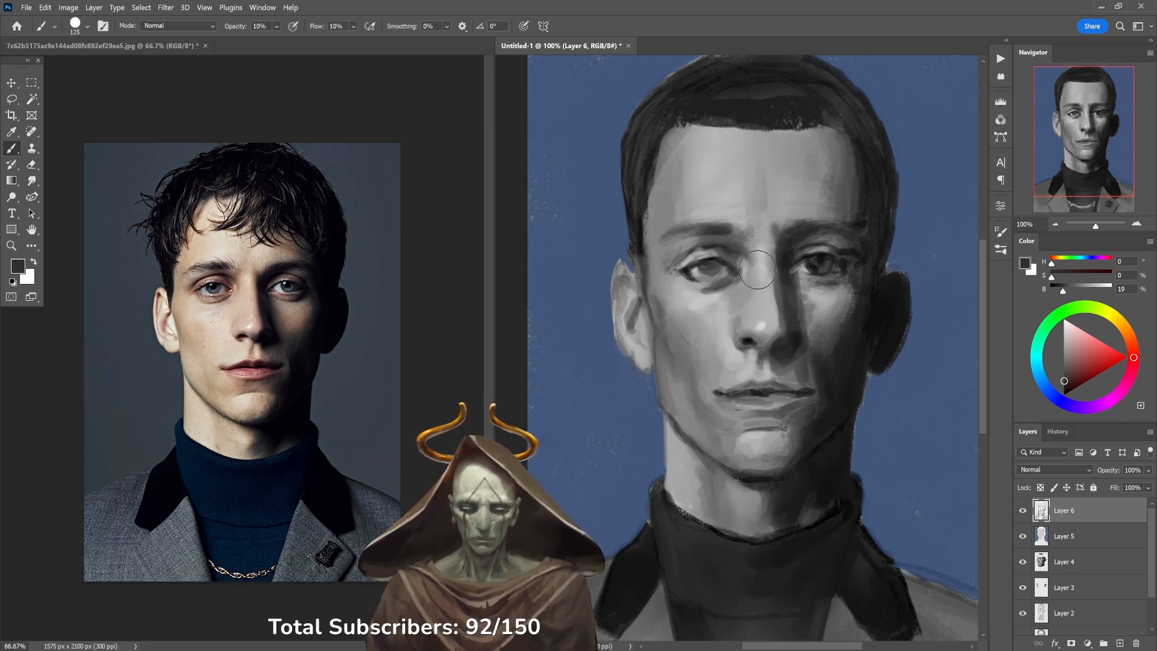
pyautogui.hotkey('ctrl', 'z')
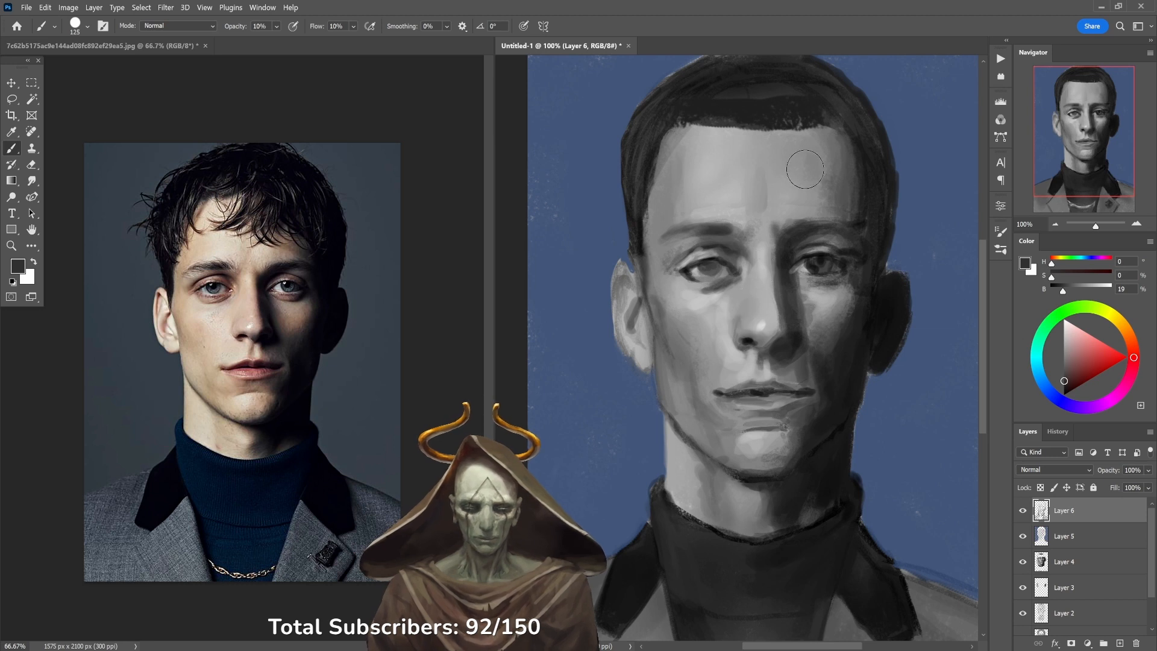
pyautogui.moveTo(763, 228)
pyautogui.mouseDown()
pyautogui.moveTo(769, 194)
pyautogui.moveTo(742, 237)
pyautogui.moveTo(715, 239)
pyautogui.moveTo(743, 237)
pyautogui.mouseUp()
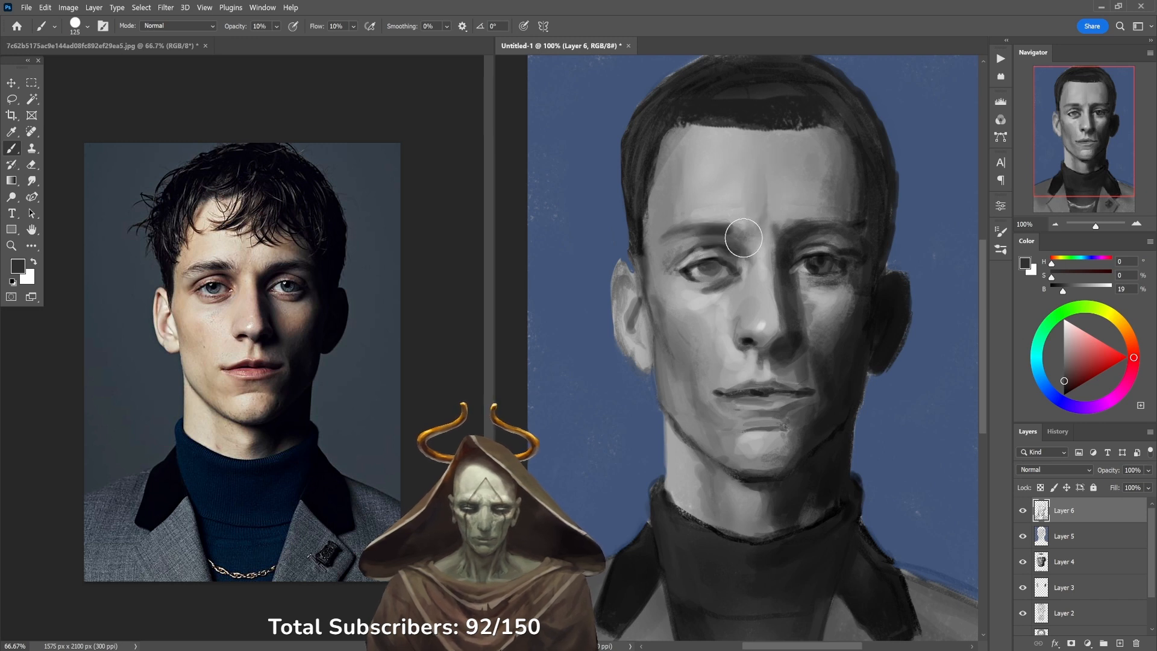
# Soften both eyebrows and the shadow side of the upper nose with sampled greys at 50% opacity.
pyautogui.press('5')
pyautogui.keyDown('alt'); pyautogui.click(713, 217); pyautogui.keyUp('alt')
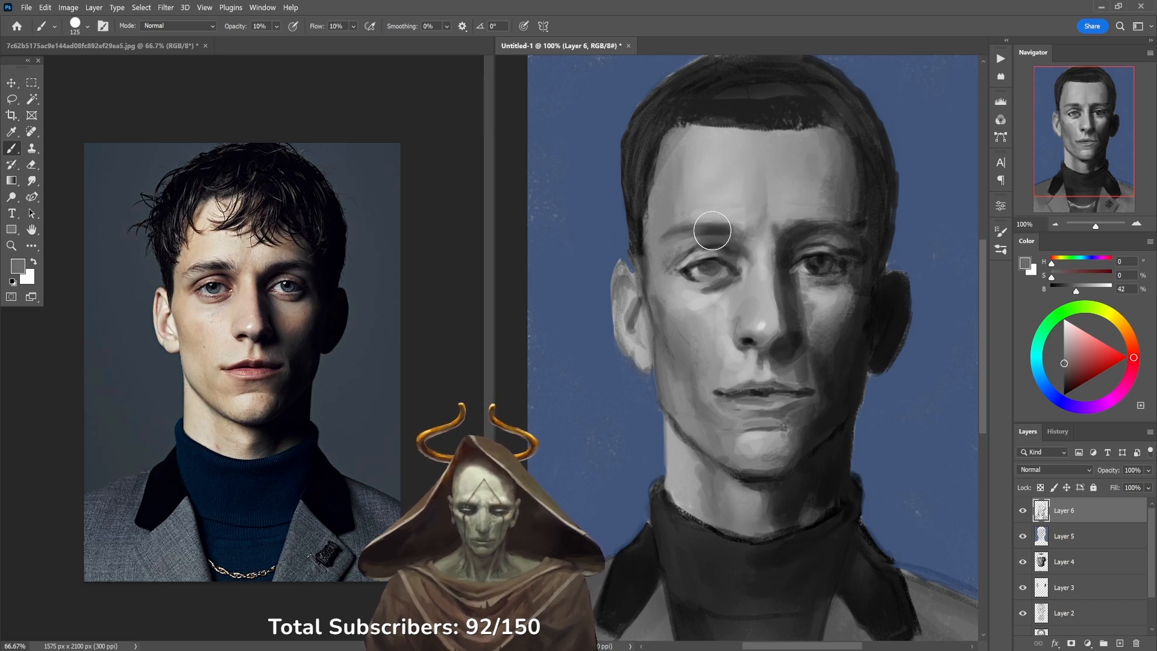
pyautogui.moveTo(698, 221)
pyautogui.mouseDown()
pyautogui.moveTo(734, 218)
pyautogui.moveTo(669, 234)
pyautogui.moveTo(693, 218)
pyautogui.mouseUp()
pyautogui.keyDown('alt'); pyautogui.click(715, 211); pyautogui.keyUp('alt')
pyautogui.keyDown('alt'); pyautogui.click(831, 215); pyautogui.keyUp('alt')
pyautogui.moveTo(808, 221); pyautogui.dragTo(879, 223)
pyautogui.moveTo(801, 258); pyautogui.dragTo(798, 258)
pyautogui.keyDown('alt'); pyautogui.click(798, 258); pyautogui.keyUp('alt')
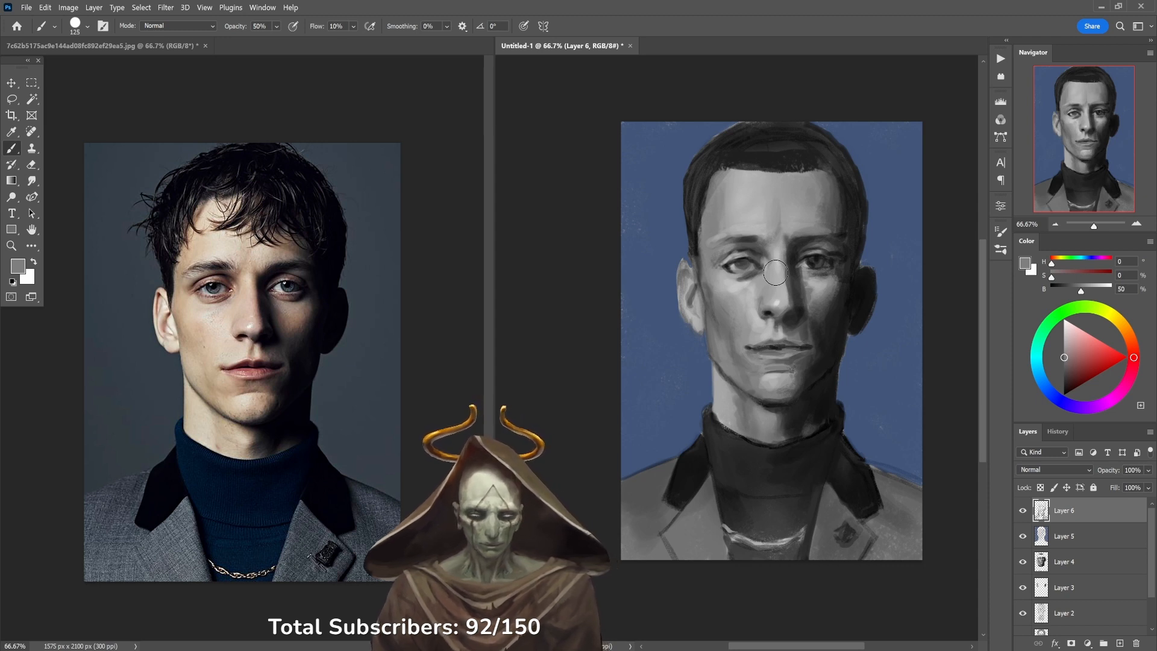
# Clean up the lit-side earlobe with sampled background blue and 67% grey at 80% opacity, and shade the jaw with black at 10%.
pyautogui.keyDown('alt'); pyautogui.click(904, 448); pyautogui.keyUp('alt')
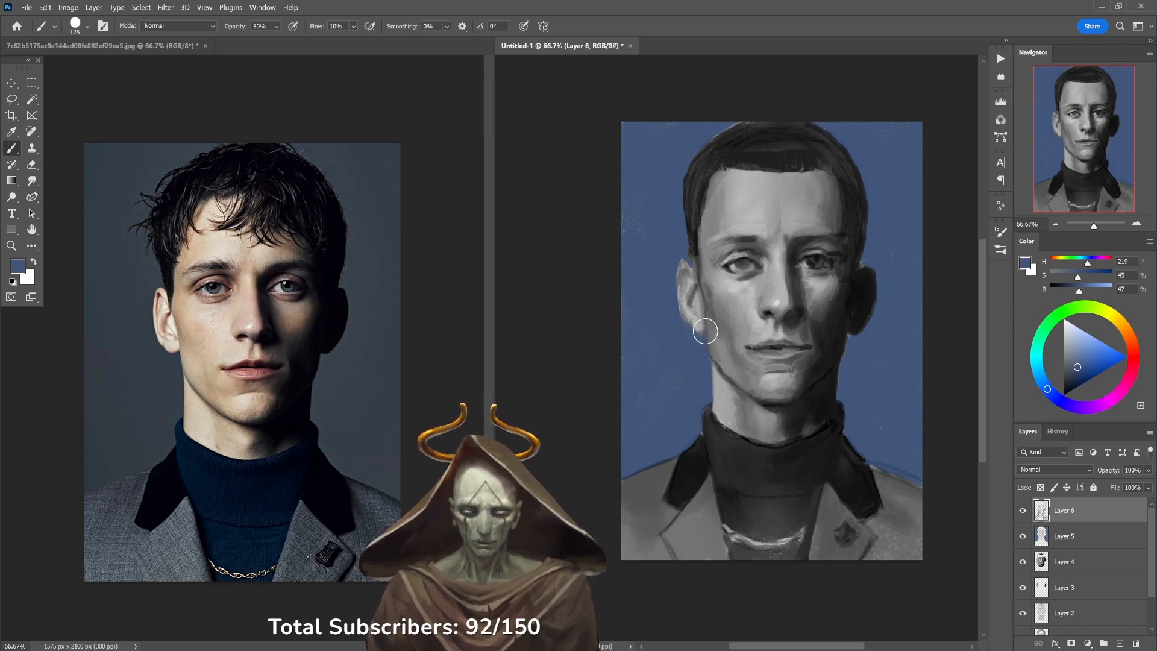
pyautogui.keyDown('alt'); pyautogui.click(693, 323); pyautogui.keyUp('alt')
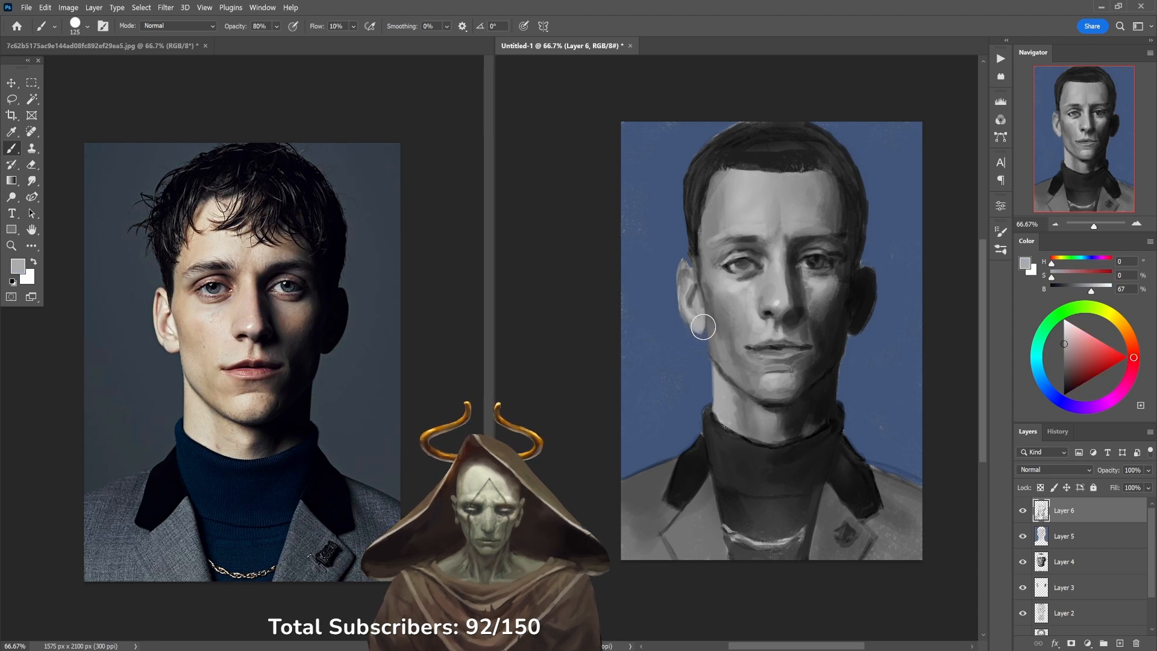
pyautogui.press('d')
pyautogui.press('1')
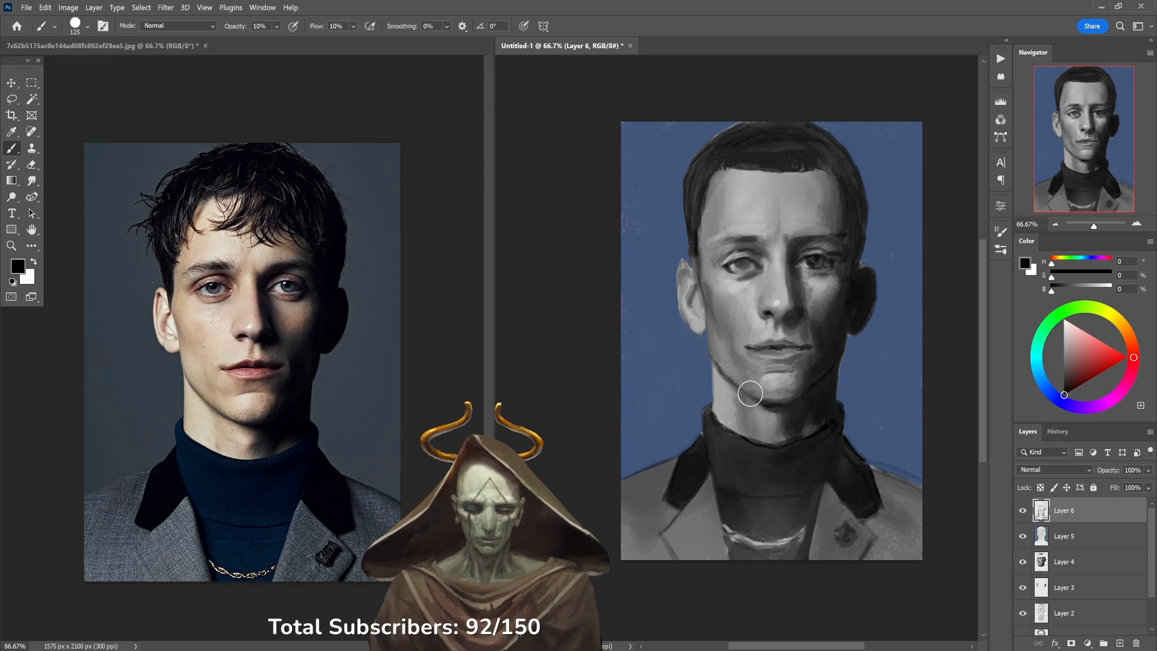
# Block in the hair fringe falling over the temple and forehead with black at 50% opacity.
pyautogui.press('5')
pyautogui.moveTo(702, 219)
pyautogui.mouseDown()
pyautogui.moveTo(702, 246)
pyautogui.moveTo(698, 213)
pyautogui.mouseUp()
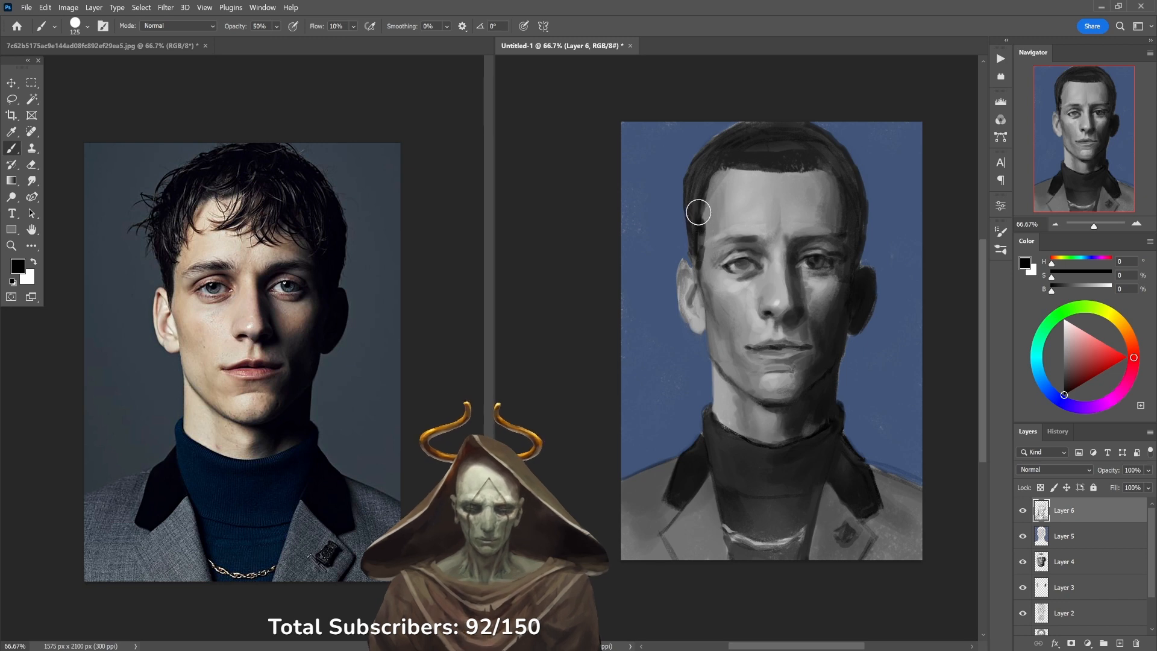
pyautogui.moveTo(726, 176)
pyautogui.mouseDown()
pyautogui.moveTo(719, 212)
pyautogui.moveTo(722, 168)
pyautogui.moveTo(699, 215)
pyautogui.moveTo(739, 160)
pyautogui.moveTo(804, 129)
pyautogui.moveTo(842, 168)
pyautogui.moveTo(794, 166)
pyautogui.moveTo(779, 199)
pyautogui.moveTo(791, 184)
pyautogui.moveTo(783, 149)
pyautogui.moveTo(785, 193)
pyautogui.moveTo(786, 161)
pyautogui.moveTo(797, 166)
pyautogui.moveTo(779, 192)
pyautogui.moveTo(803, 164)
pyautogui.moveTo(792, 197)
pyautogui.moveTo(811, 165)
pyautogui.moveTo(810, 195)
pyautogui.moveTo(823, 166)
pyautogui.moveTo(845, 206)
pyautogui.moveTo(834, 177)
pyautogui.moveTo(831, 202)
pyautogui.mouseUp()
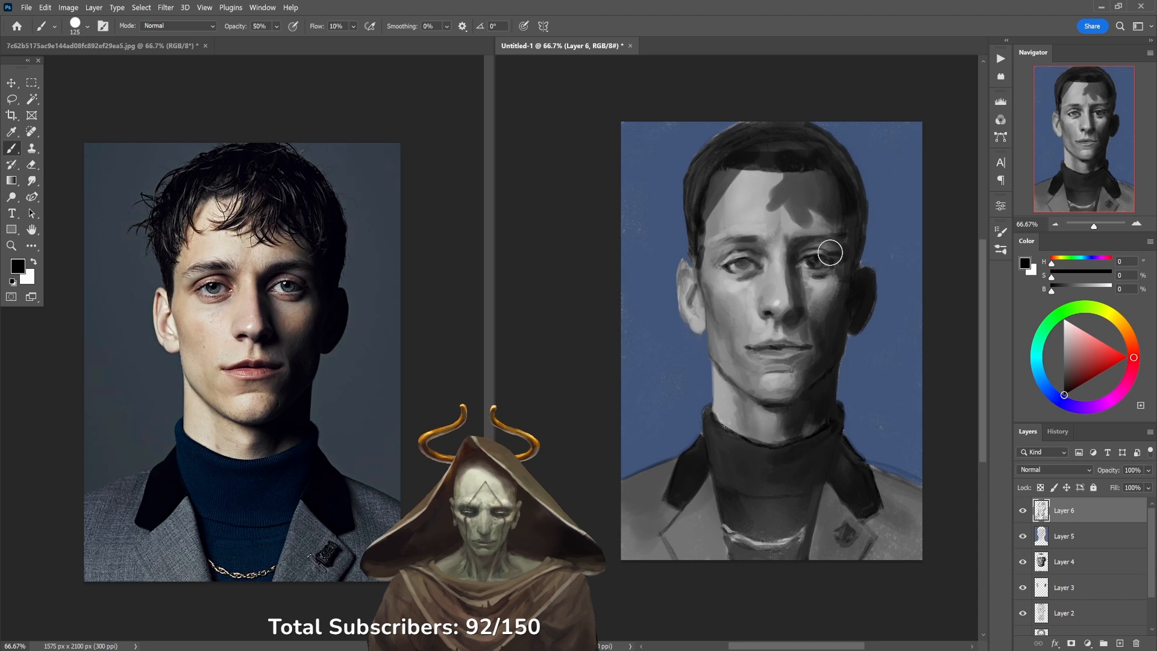
# Blend the shaded cheek beside the mouth on Layer 6 with a sampled mid grey at 30% brush opacity.
pyautogui.keyDown('alt'); pyautogui.click(804, 333); pyautogui.keyUp('alt')
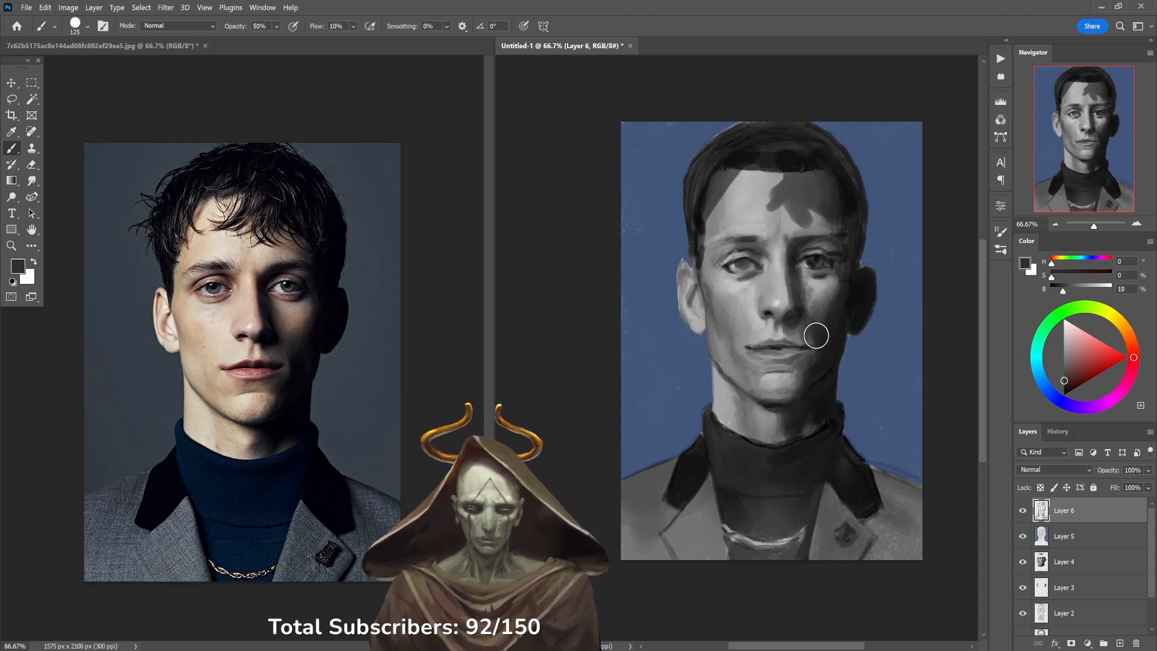
pyautogui.keyDown('alt'); pyautogui.click(808, 335); pyautogui.keyUp('alt')
pyautogui.keyDown('alt'); pyautogui.click(799, 334); pyautogui.keyUp('alt')
pyautogui.press('3')
pyautogui.moveTo(799, 334); pyautogui.dragTo(831, 314)
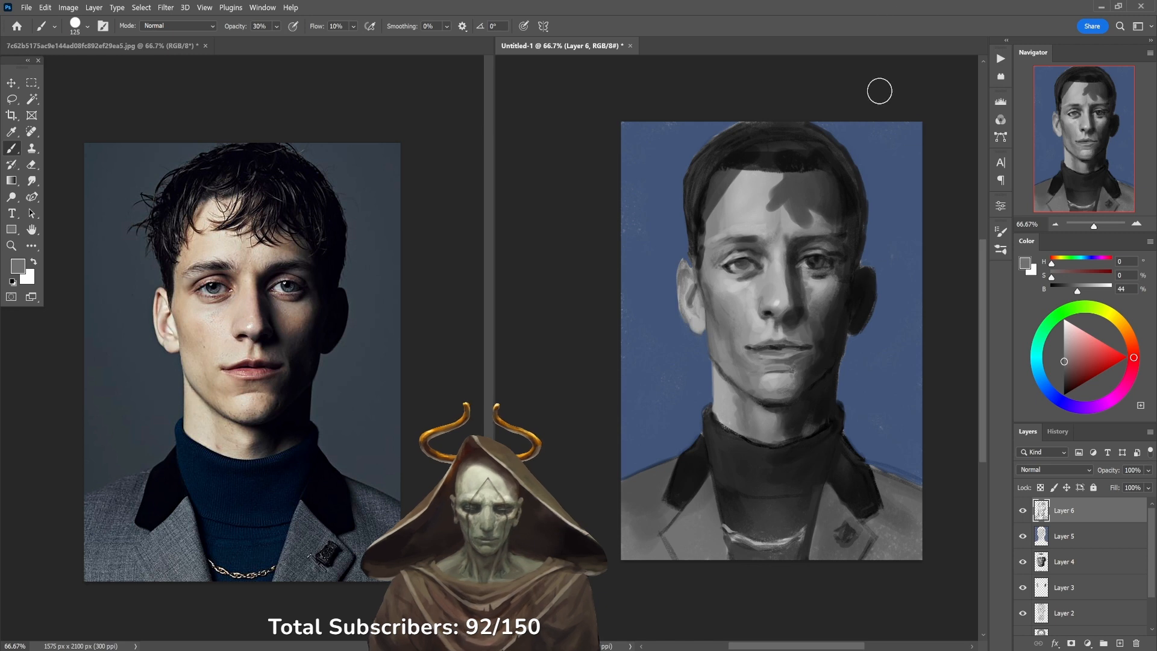
# Dab black over the lit cheek below the eye, and cover it with a white highlight spot at 30% opacity.
pyautogui.press('d')
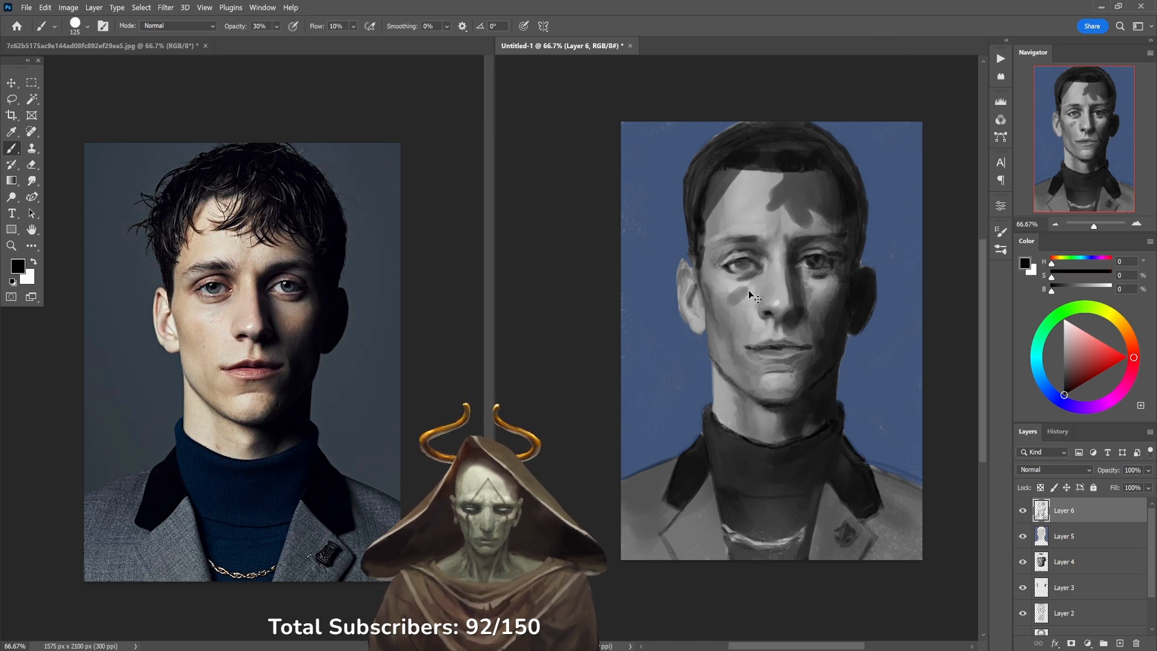
pyautogui.press('x')
pyautogui.press('x')
# Shade the lit-side temple and the areas around both eyes with black at 10% brush opacity.
pyautogui.press('1')
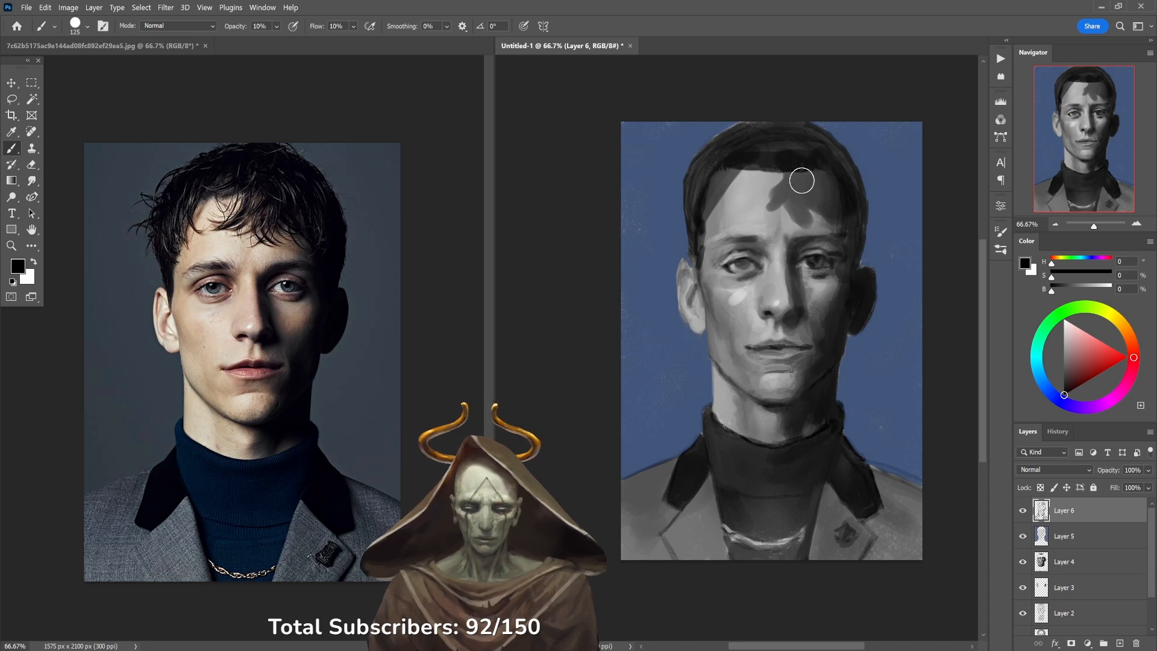
pyautogui.moveTo(723, 200)
pyautogui.mouseDown()
pyautogui.moveTo(705, 232)
pyautogui.moveTo(711, 208)
pyautogui.moveTo(717, 241)
pyautogui.moveTo(724, 216)
pyautogui.moveTo(711, 274)
pyautogui.mouseUp()
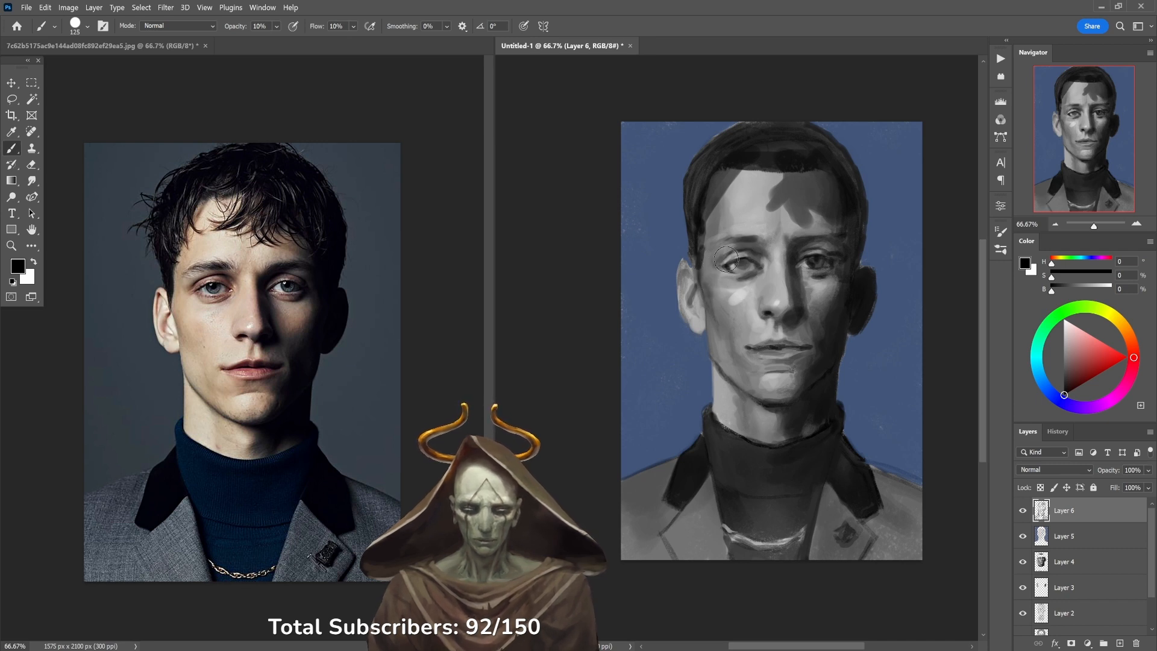
pyautogui.moveTo(724, 263)
pyautogui.mouseDown()
pyautogui.moveTo(755, 249)
pyautogui.moveTo(830, 256)
pyautogui.moveTo(835, 276)
pyautogui.mouseUp()
pyautogui.moveTo(723, 284); pyautogui.dragTo(728, 276)
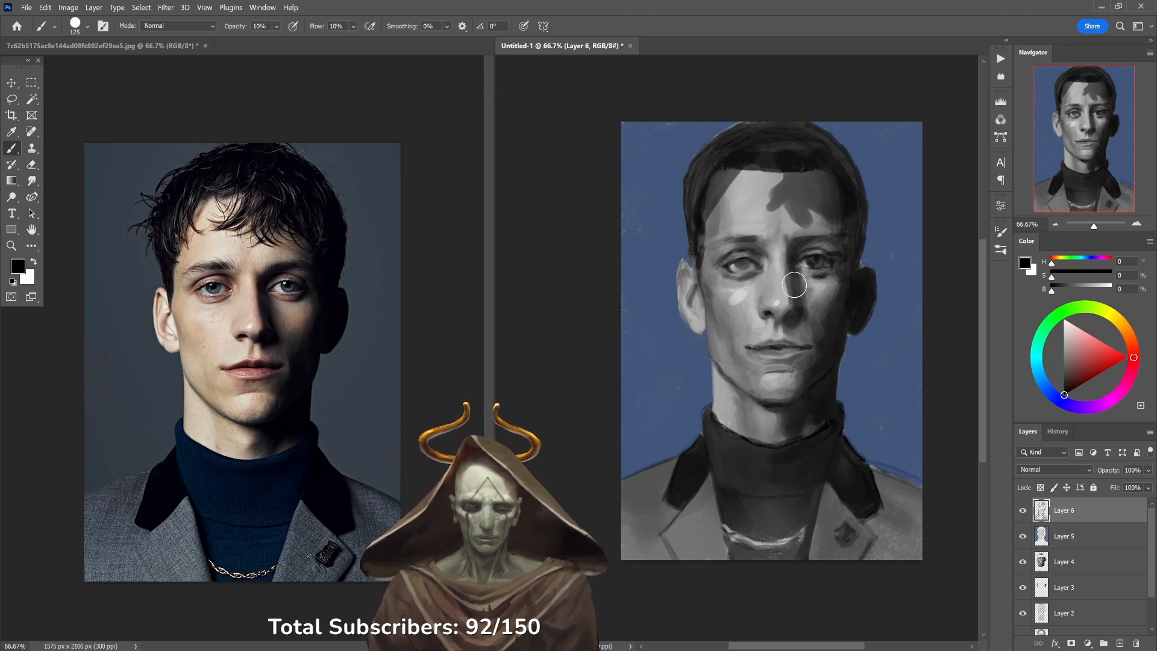
# Refine both eyes with greys sampled from just below each eye at 50% brush opacity.
pyautogui.keyDown('alt'); pyautogui.click(748, 272); pyautogui.keyUp('alt')
pyautogui.press('5')
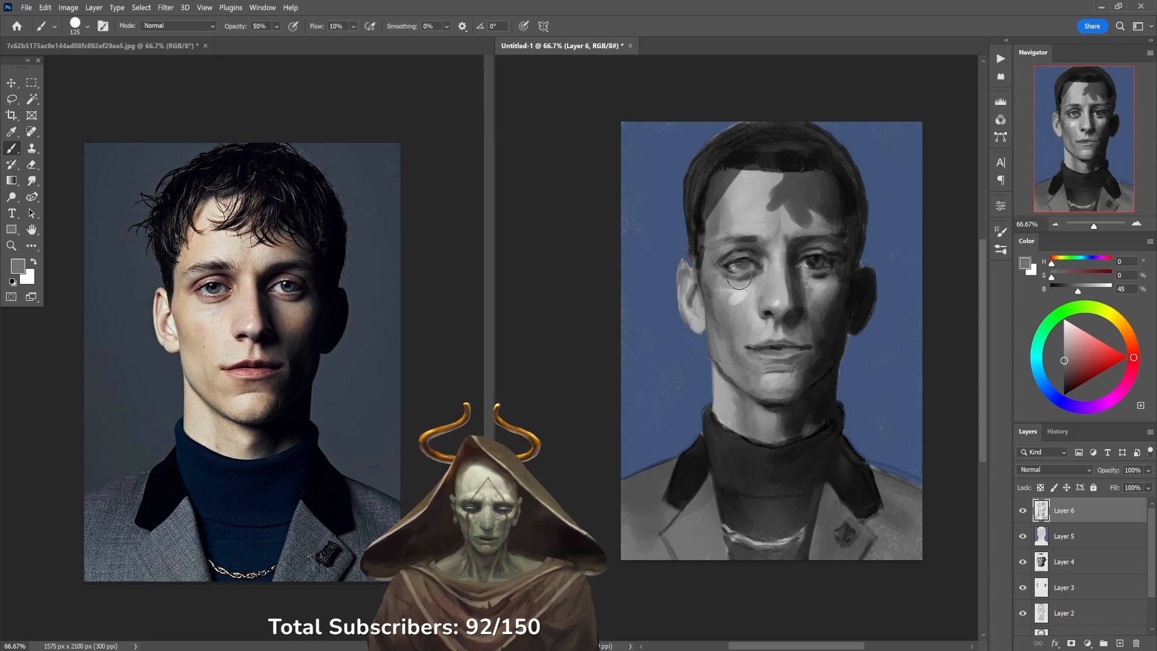
pyautogui.moveTo(754, 270); pyautogui.dragTo(741, 266)
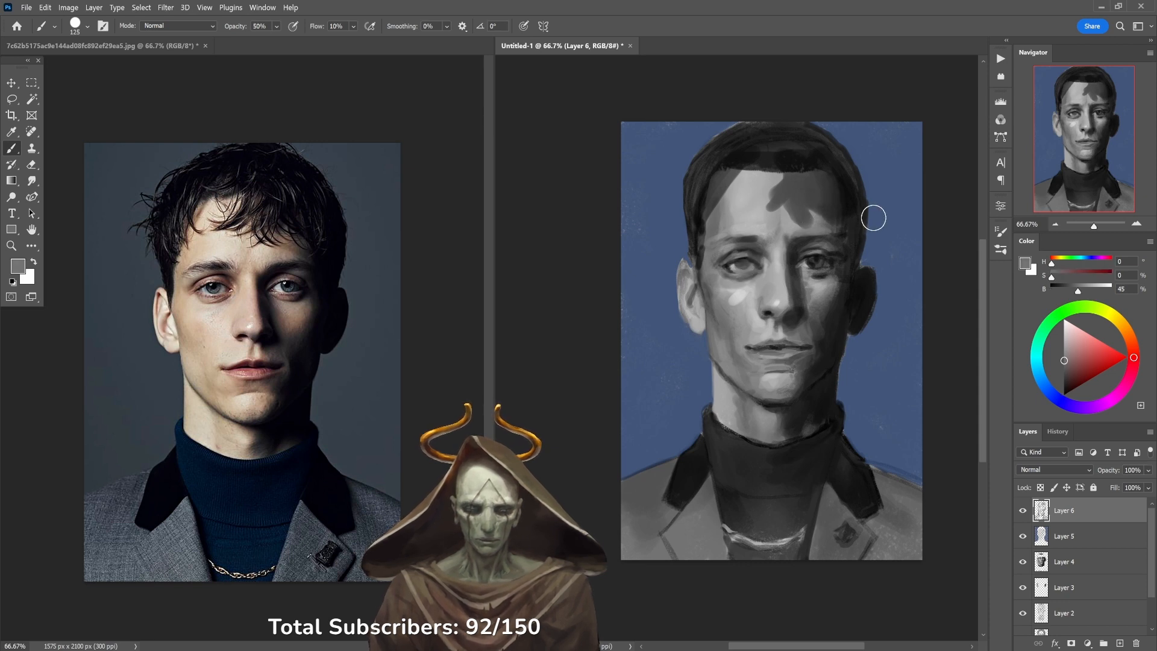
pyautogui.keyDown('alt'); pyautogui.click(817, 276); pyautogui.keyUp('alt')
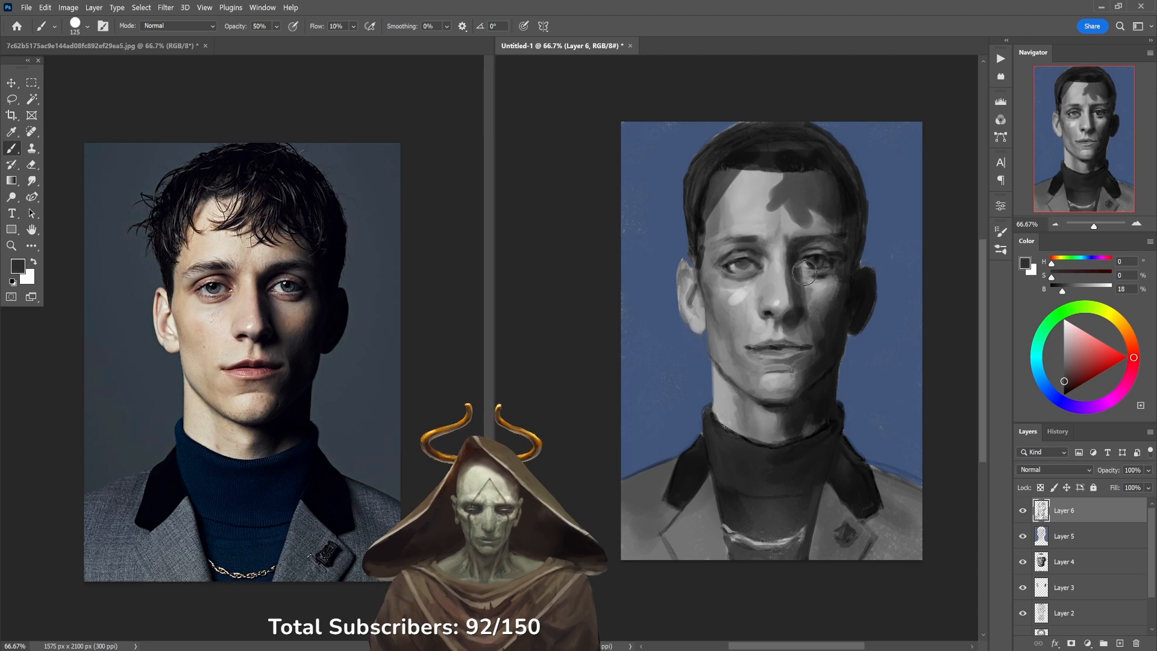
pyautogui.moveTo(831, 262); pyautogui.dragTo(818, 266)
# Darken the iris area of the lit-side eye with black and set the brush opacity to 40%.
pyautogui.press('d')
pyautogui.moveTo(740, 269); pyautogui.dragTo(746, 267)
pyautogui.press('4')
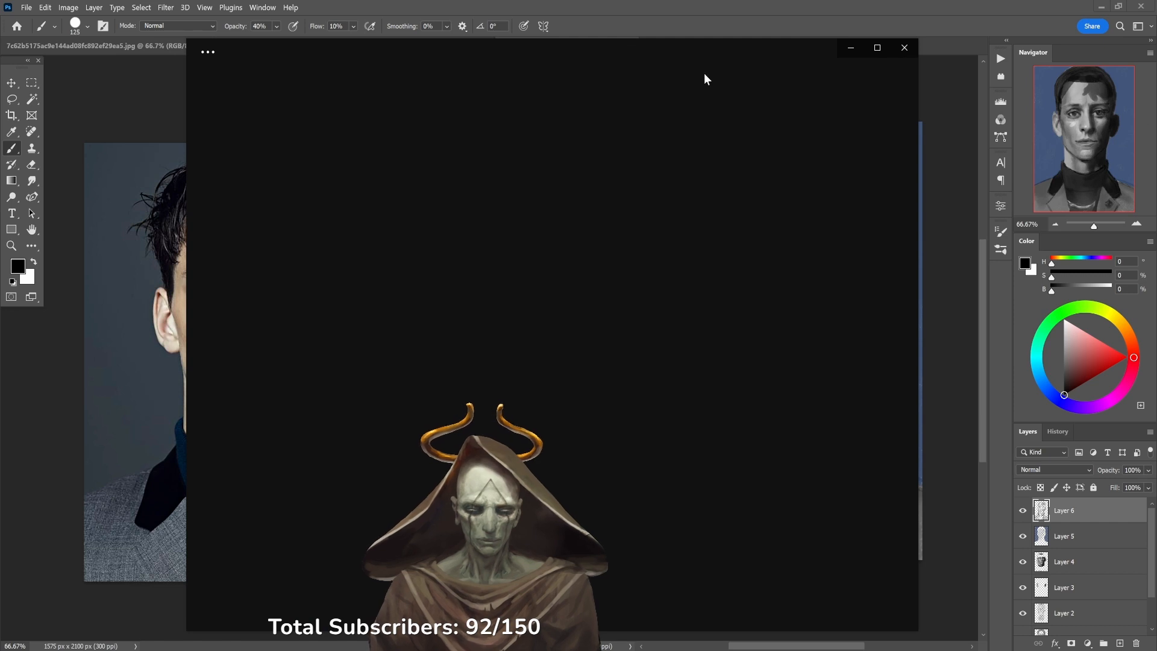
pyautogui.moveTo(560, 48); pyautogui.dragTo(1156, 84)
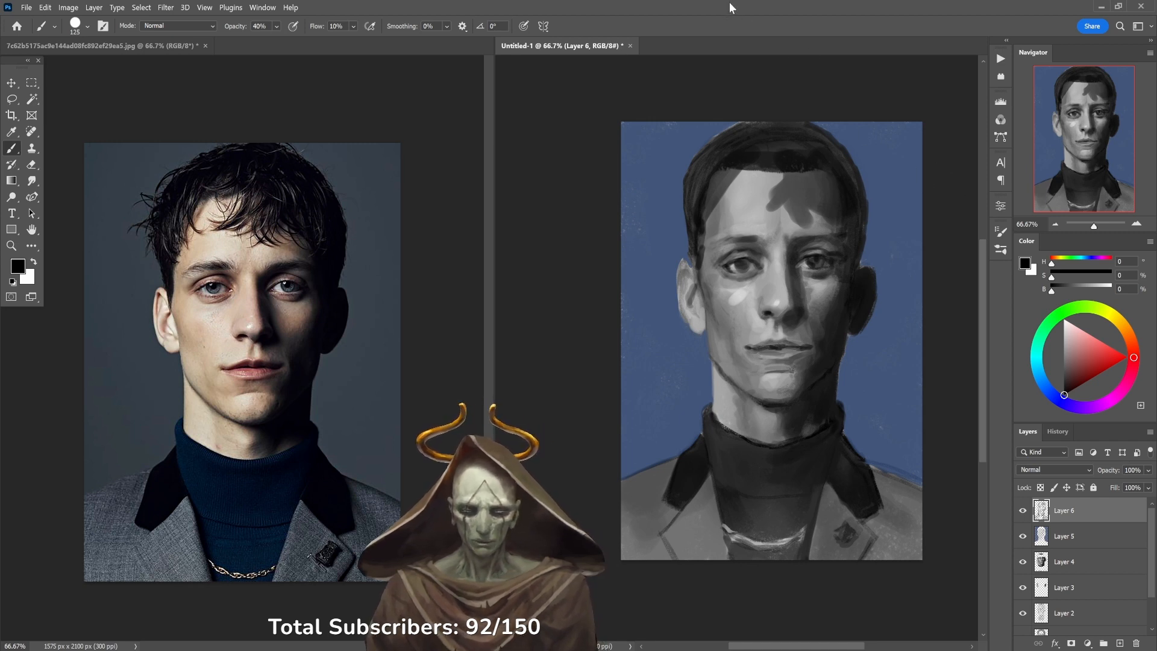
# Sample a dark grey from the jaw shadow and erase the cast hair shadows from the forehead on Layer 6.
pyautogui.keyDown('alt'); pyautogui.click(803, 386); pyautogui.keyUp('alt')
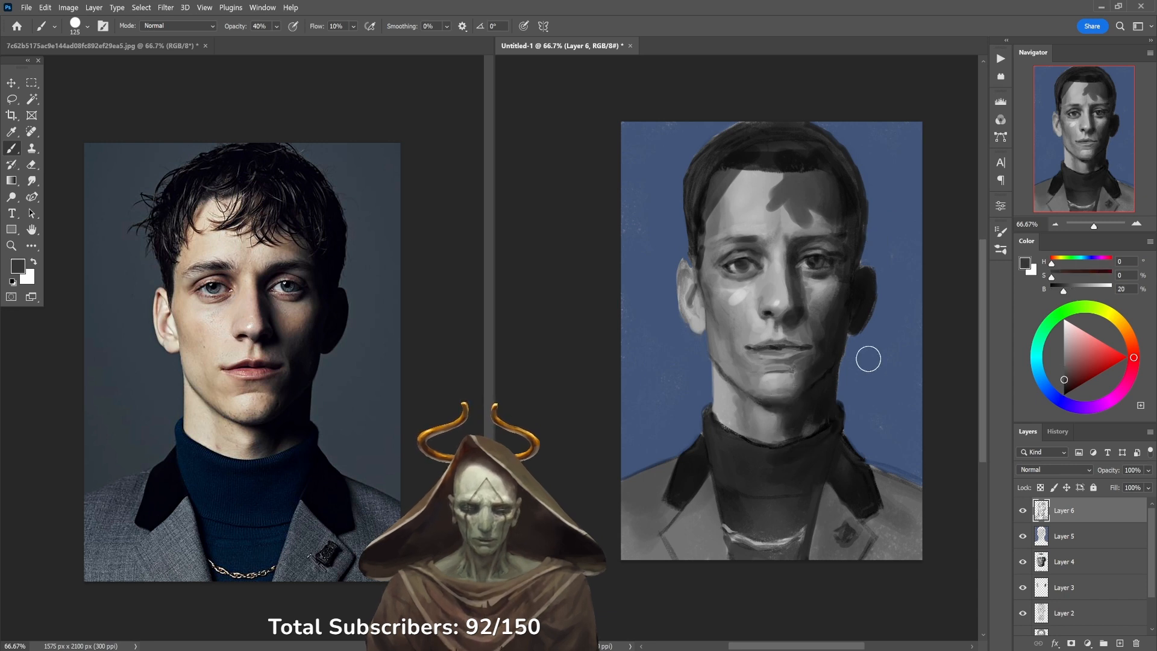
pyautogui.press('e')
pyautogui.moveTo(792, 203)
pyautogui.mouseDown()
pyautogui.moveTo(781, 182)
pyautogui.moveTo(779, 195)
pyautogui.moveTo(798, 183)
pyautogui.moveTo(793, 211)
pyautogui.moveTo(777, 182)
pyautogui.moveTo(786, 204)
pyautogui.moveTo(807, 208)
pyautogui.moveTo(801, 222)
pyautogui.moveTo(802, 200)
pyautogui.moveTo(823, 203)
pyautogui.moveTo(832, 224)
pyautogui.moveTo(813, 181)
pyautogui.moveTo(749, 186)
pyautogui.moveTo(777, 183)
pyautogui.moveTo(741, 169)
pyautogui.moveTo(722, 204)
pyautogui.mouseUp()
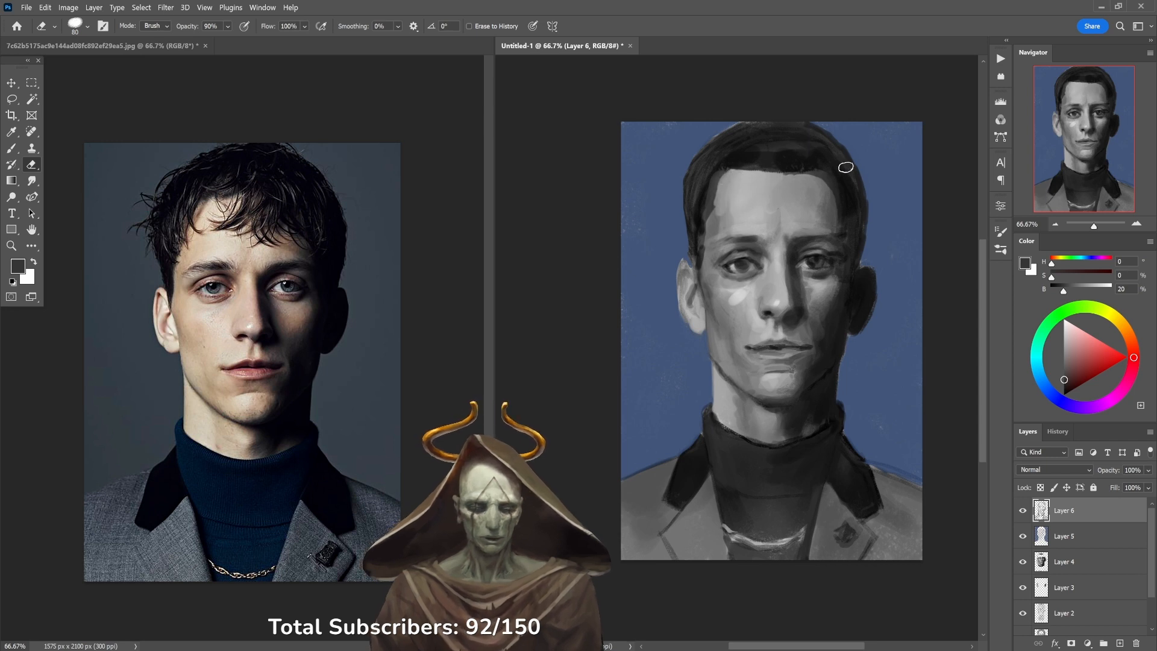
# Repaint the front hairline above the forehead with the sampled dark grey at 40% opacity, and set the opacity to 50%.
pyautogui.press('b')
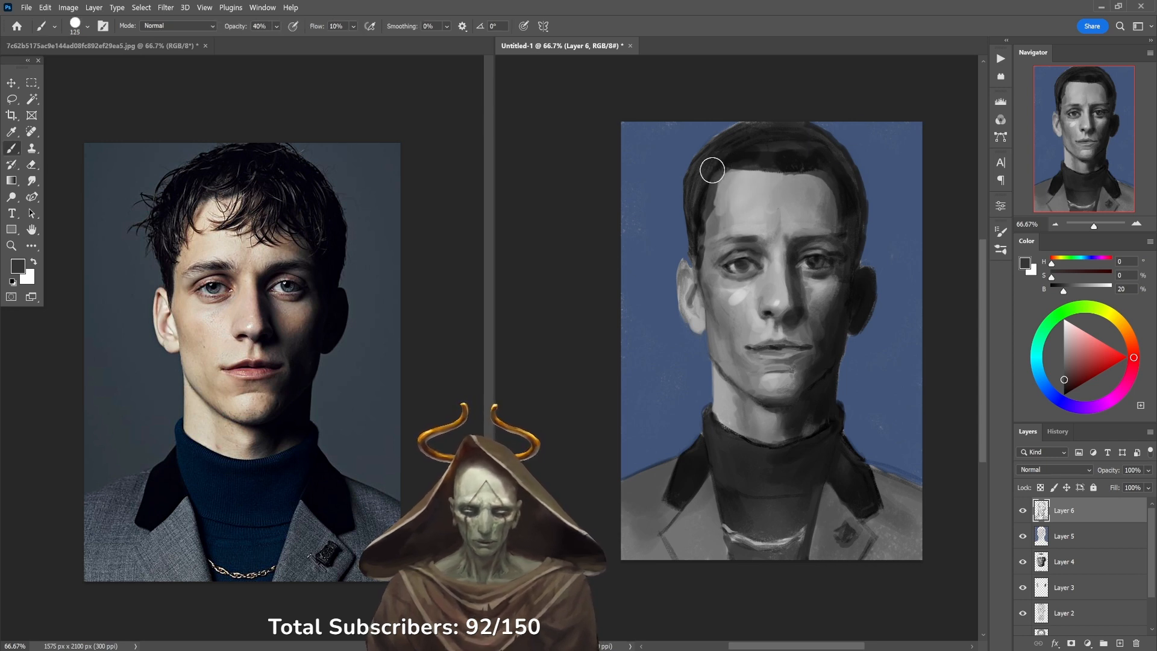
pyautogui.moveTo(767, 164)
pyautogui.mouseDown()
pyautogui.moveTo(720, 170)
pyautogui.moveTo(779, 164)
pyautogui.moveTo(743, 166)
pyautogui.moveTo(782, 170)
pyautogui.mouseUp()
pyautogui.press('5')
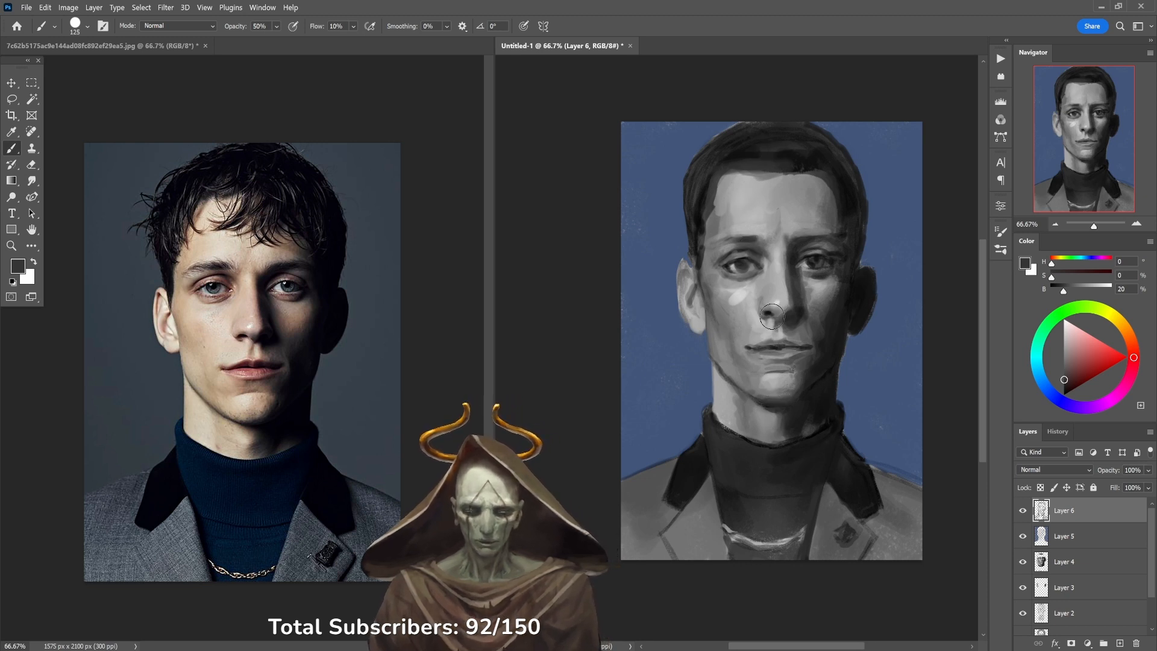
# Paint sampled light grey over the lit cheek just below the eye at 40% brush opacity.
pyautogui.keyDown('alt'); pyautogui.click(736, 291); pyautogui.keyUp('alt')
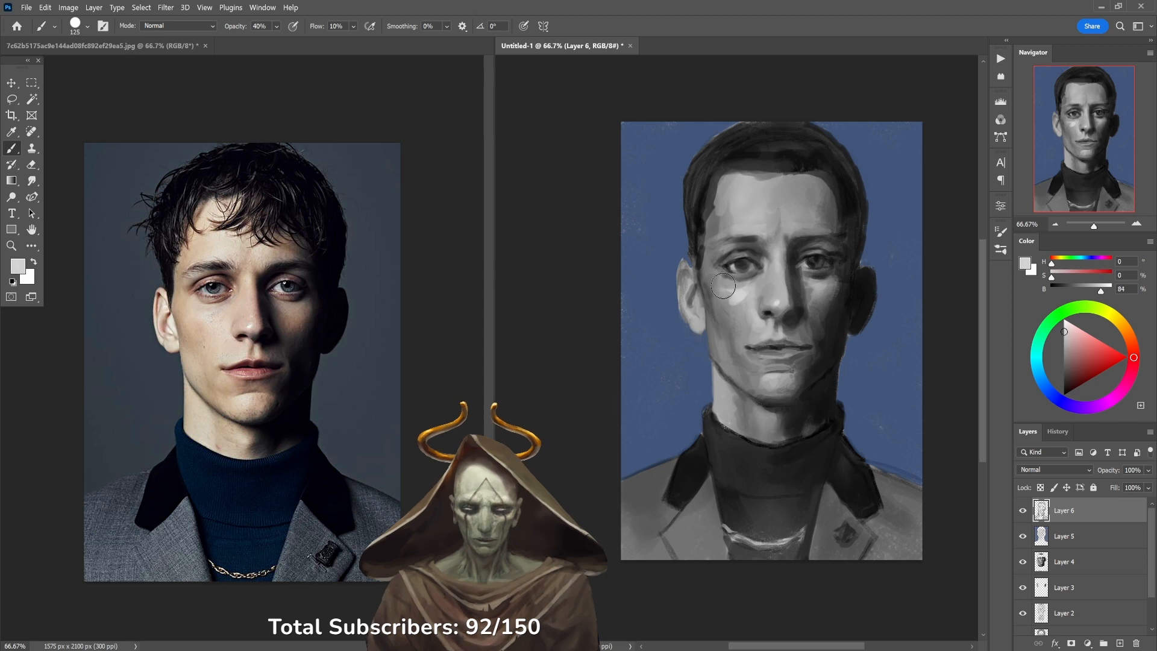
pyautogui.moveTo(720, 275); pyautogui.dragTo(736, 292)
pyautogui.press('2')
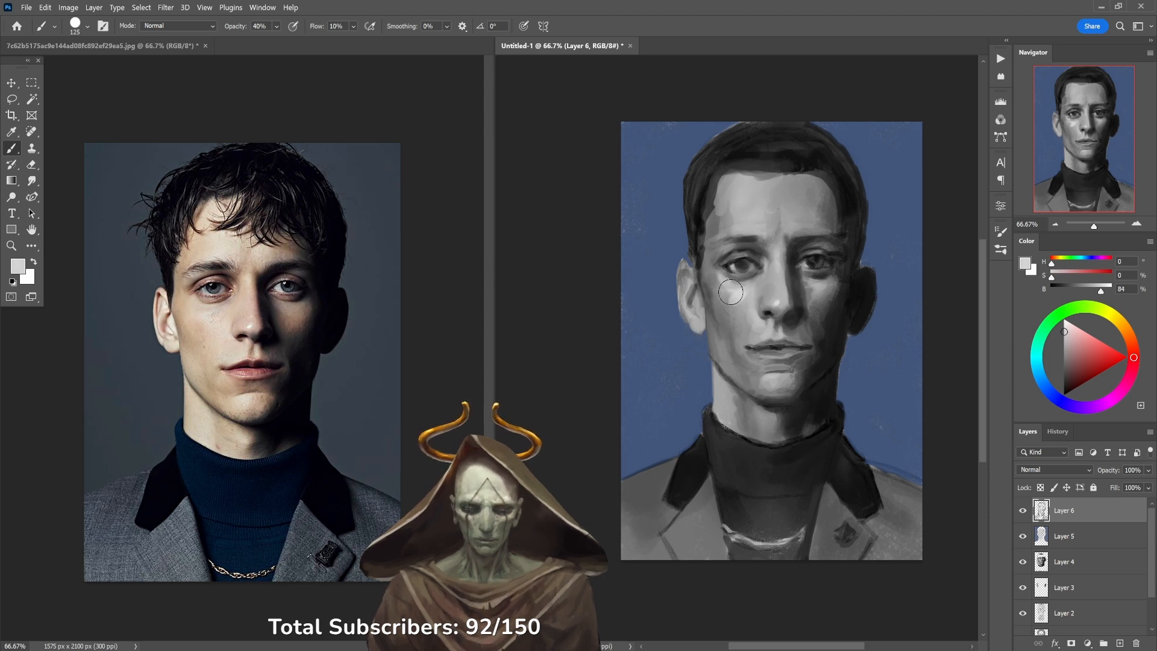
pyautogui.press('4')
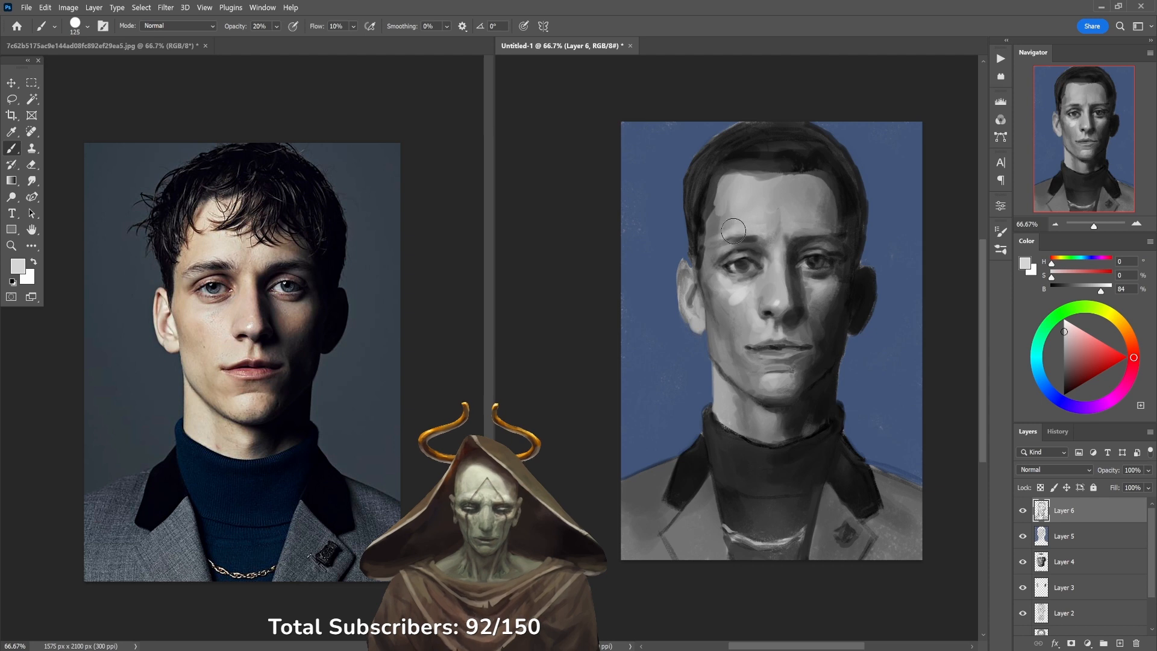
# Soften the highlight spot on the lit cheek with sampled light grey at 10% brush opacity.
pyautogui.press('1')
pyautogui.press('d')
pyautogui.press('x')
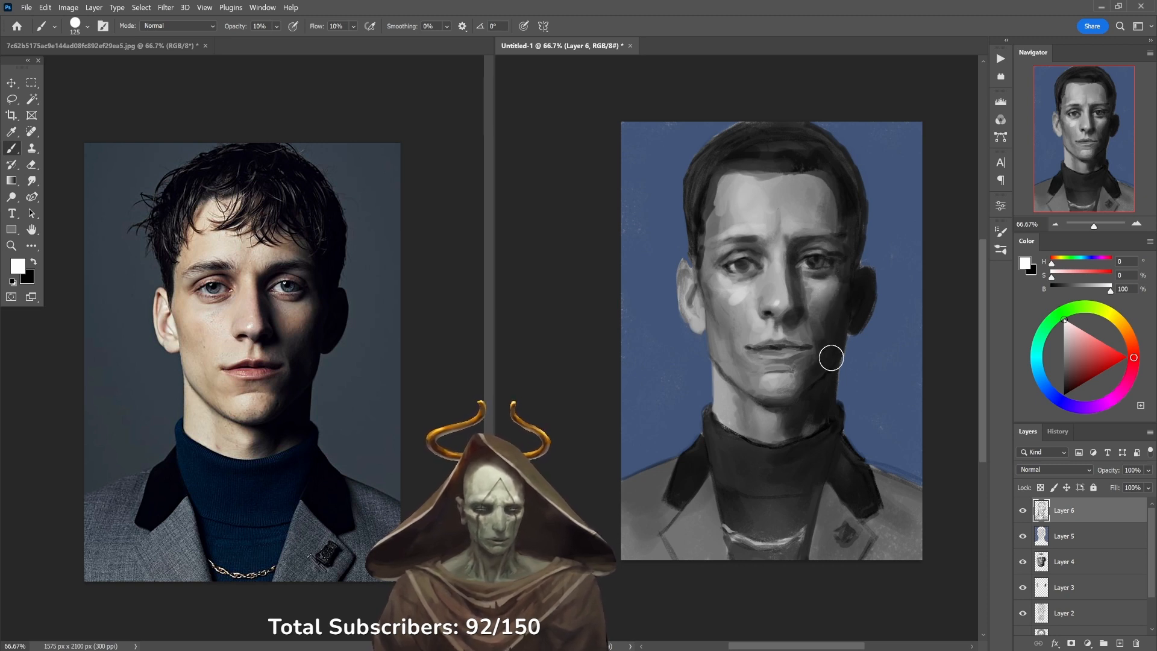
pyautogui.keyDown('alt'); pyautogui.click(738, 301); pyautogui.keyUp('alt')
pyautogui.moveTo(743, 300)
pyautogui.mouseDown()
pyautogui.moveTo(747, 312)
pyautogui.moveTo(737, 311)
pyautogui.mouseUp()
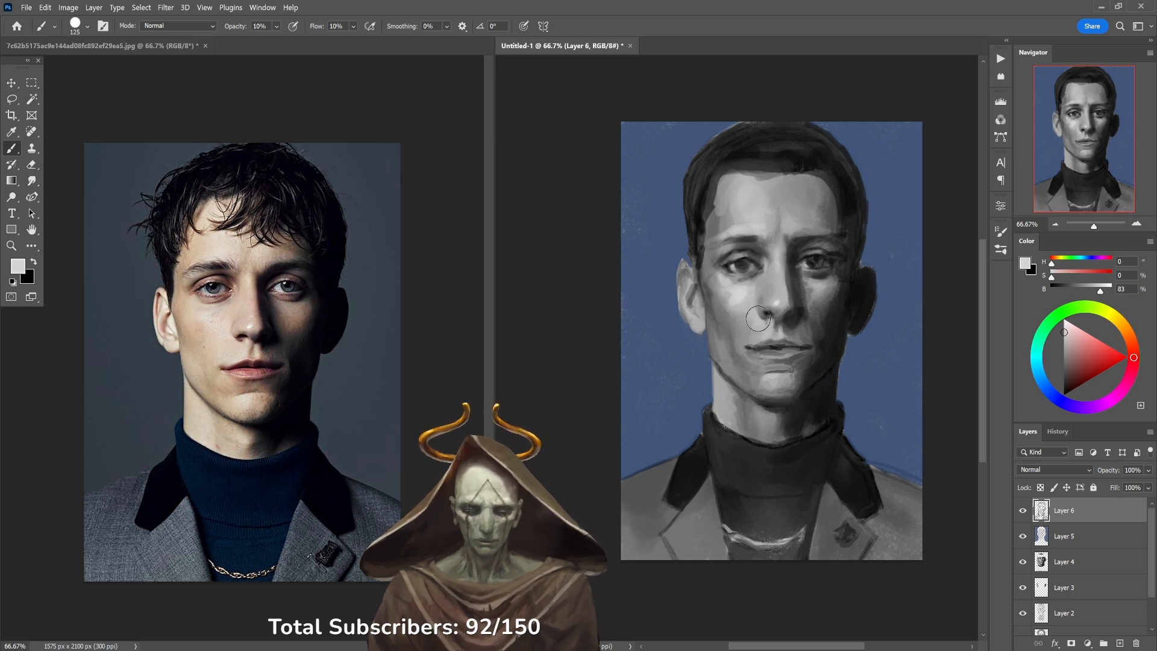
pyautogui.keyDown('alt'); pyautogui.click(731, 309); pyautogui.keyUp('alt')
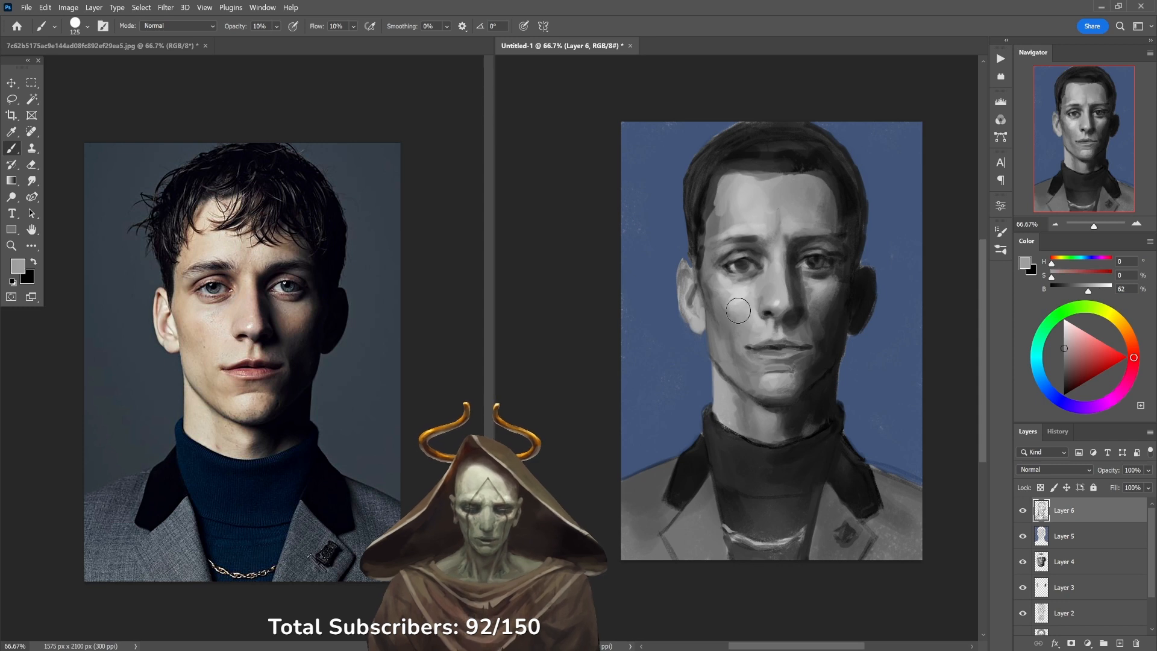
pyautogui.press('d')
pyautogui.press('x')
pyautogui.moveTo(785, 300)
pyautogui.mouseDown()
pyautogui.moveTo(776, 280)
pyautogui.moveTo(791, 256)
pyautogui.moveTo(795, 309)
pyautogui.mouseUp()
pyautogui.hotkey('ctrl', 'z')
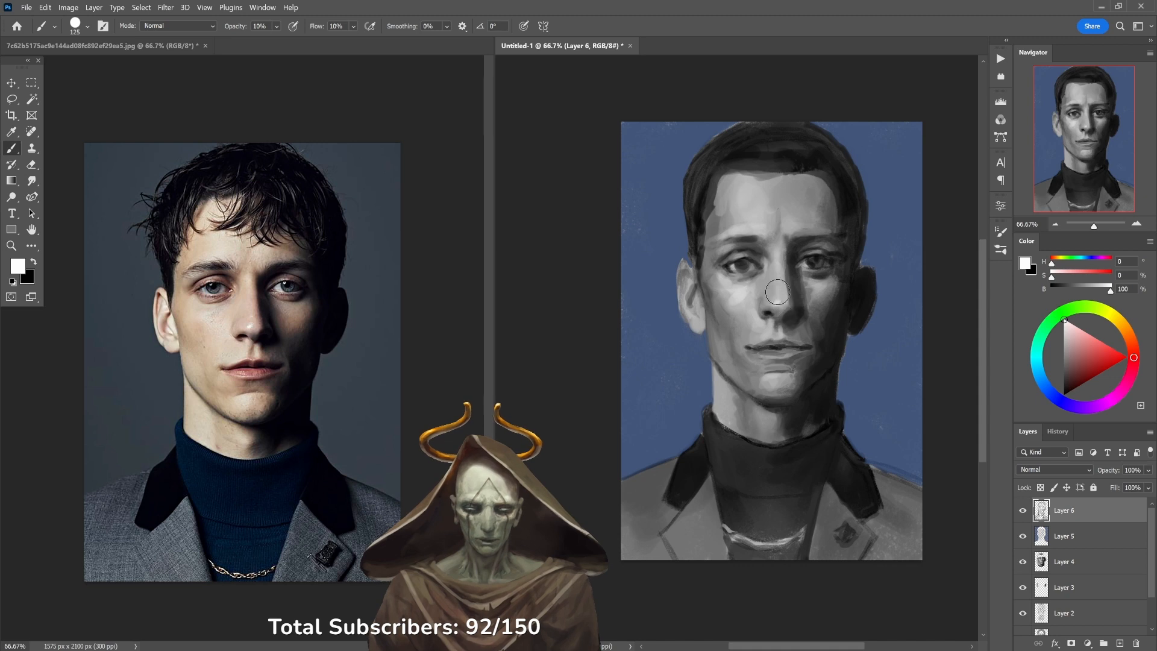
# Shade below the lips and around the shaded corner of the mouth with black at 30% brush opacity.
pyautogui.press('x')
pyautogui.press('2')
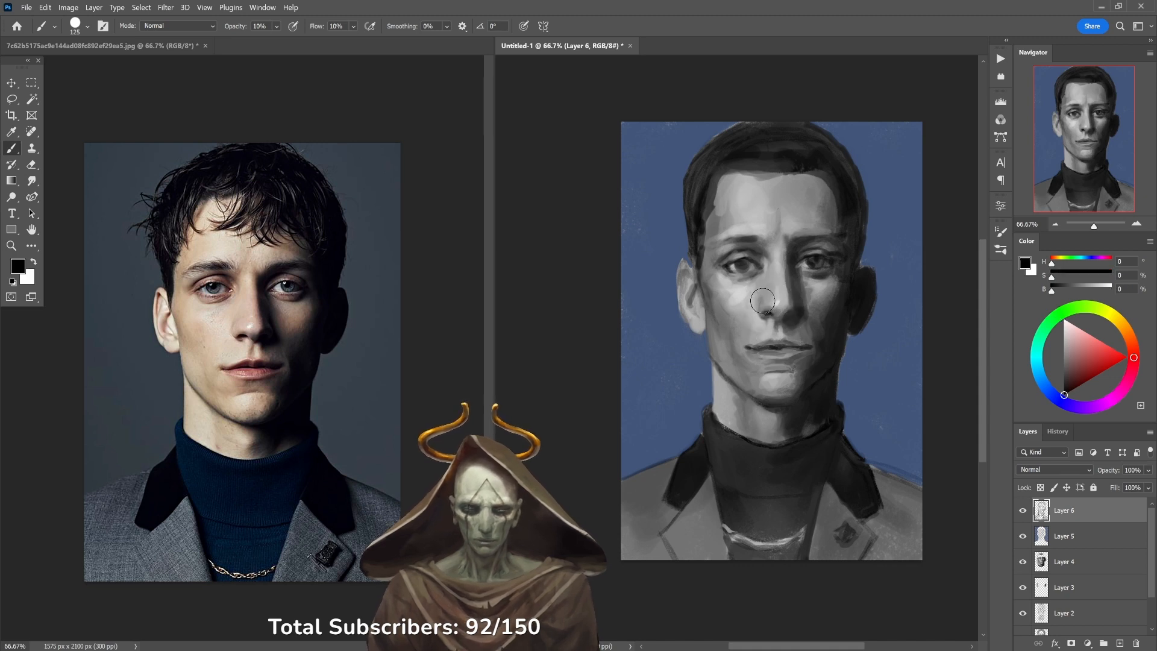
pyautogui.press('1')
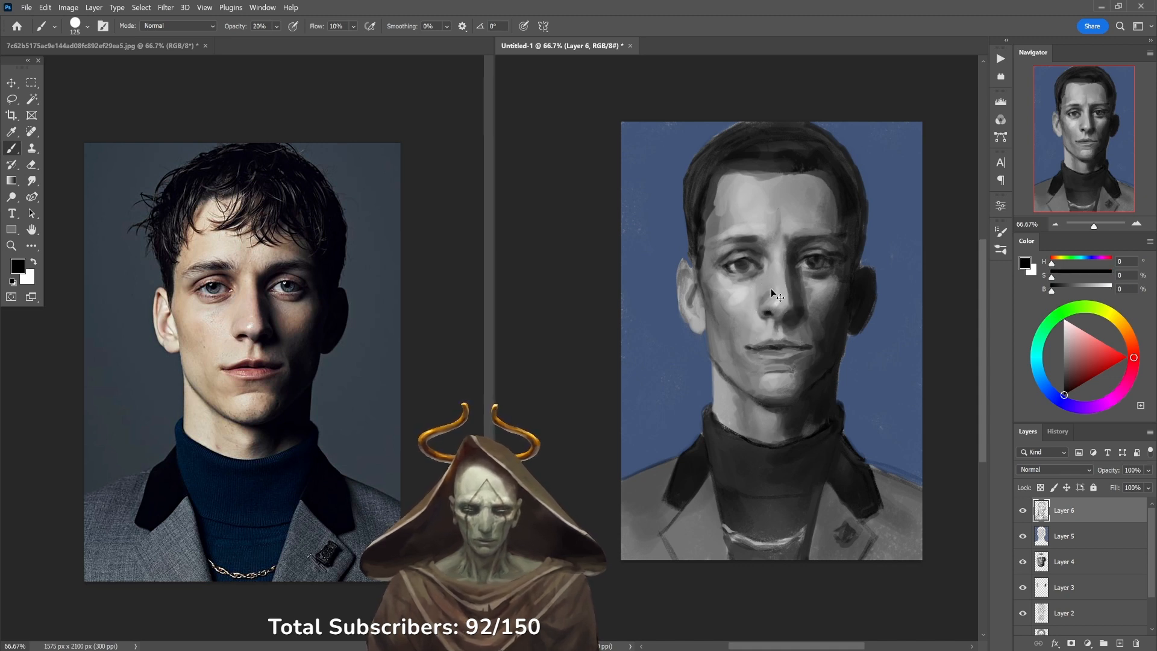
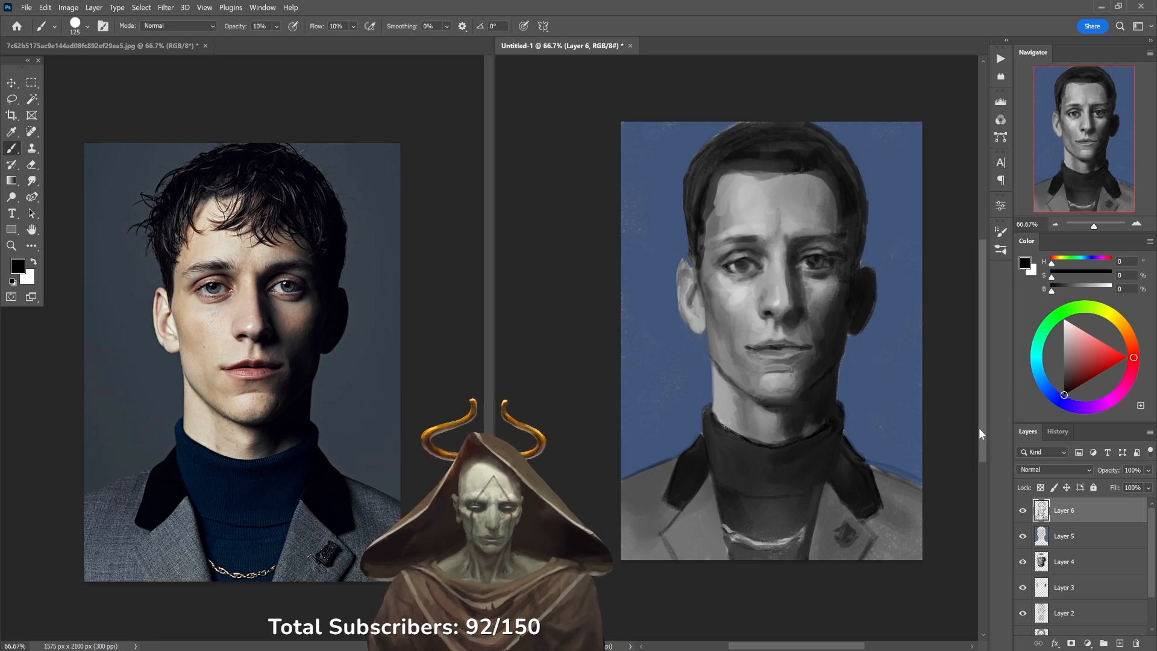
pyautogui.press('3')
pyautogui.moveTo(808, 355); pyautogui.dragTo(787, 354)
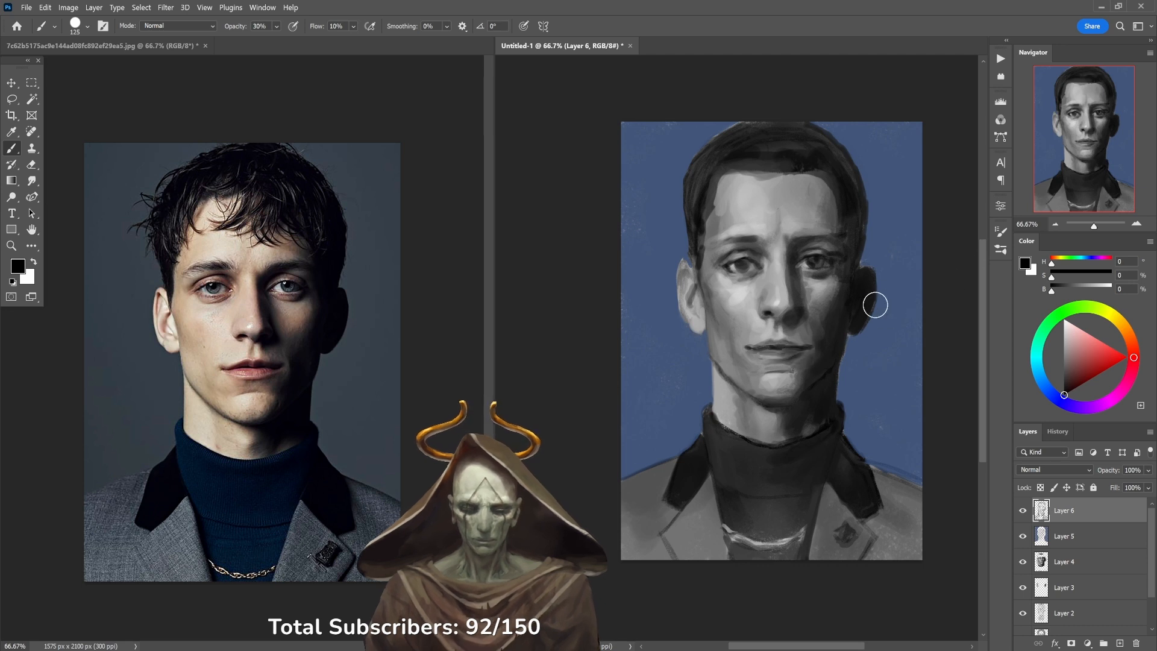
pyautogui.moveTo(794, 334); pyautogui.dragTo(804, 332)
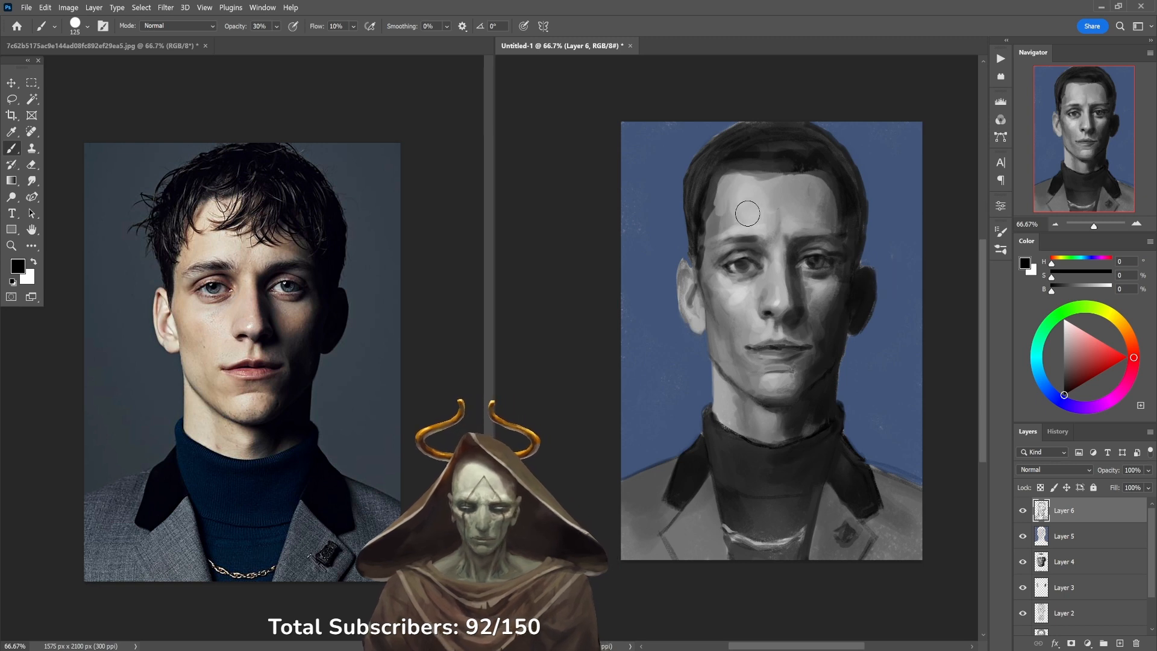
# Blend the lit temple and the forehead with greys sampled from the surrounding skin, raising the brush opacity to 40%.
pyautogui.keyDown('alt'); pyautogui.click(711, 211); pyautogui.keyUp('alt')
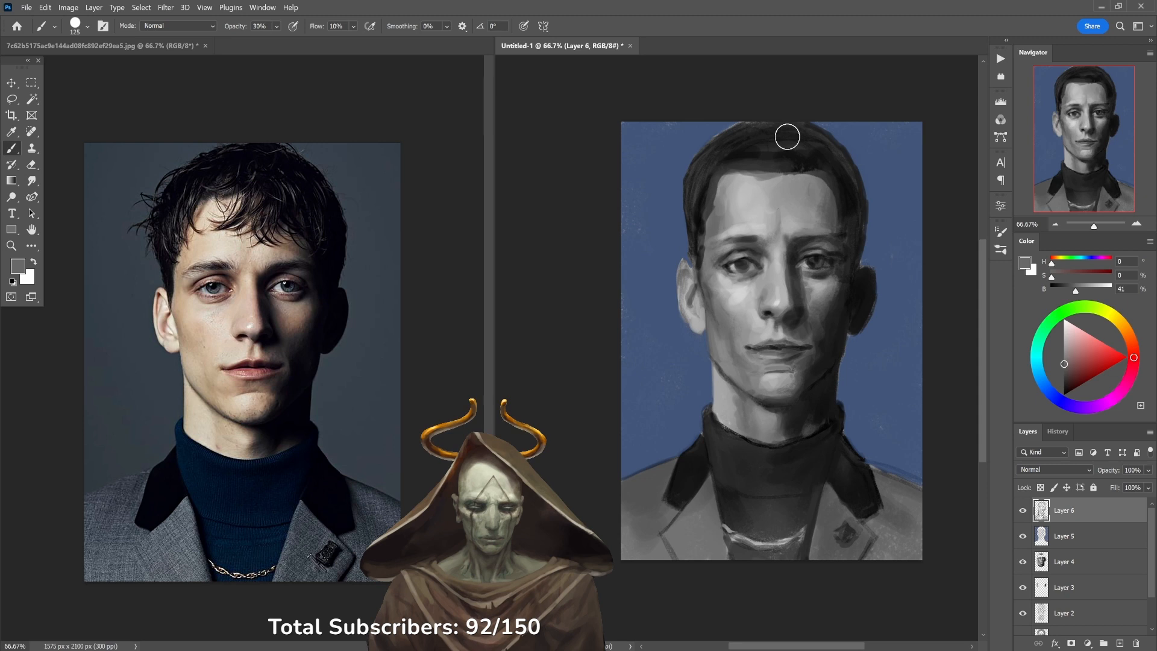
pyautogui.press('4')
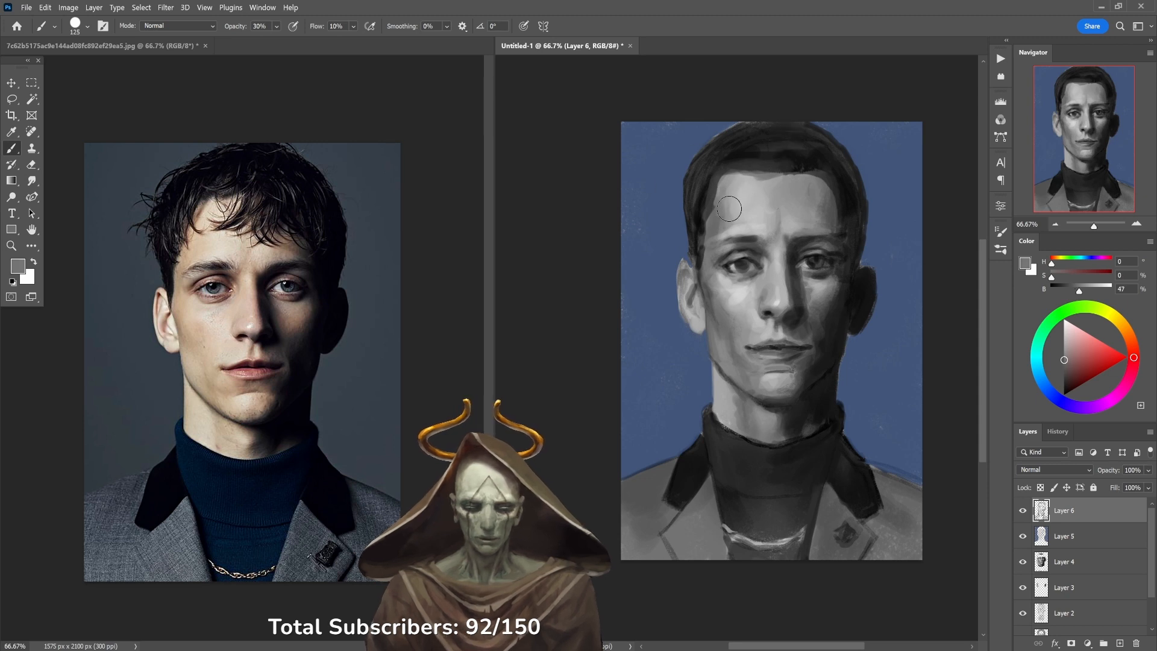
pyautogui.keyDown('alt'); pyautogui.click(742, 185); pyautogui.keyUp('alt')
pyautogui.keyDown('alt'); pyautogui.click(746, 198); pyautogui.keyUp('alt')
pyautogui.keyDown('alt'); pyautogui.click(731, 214); pyautogui.keyUp('alt')
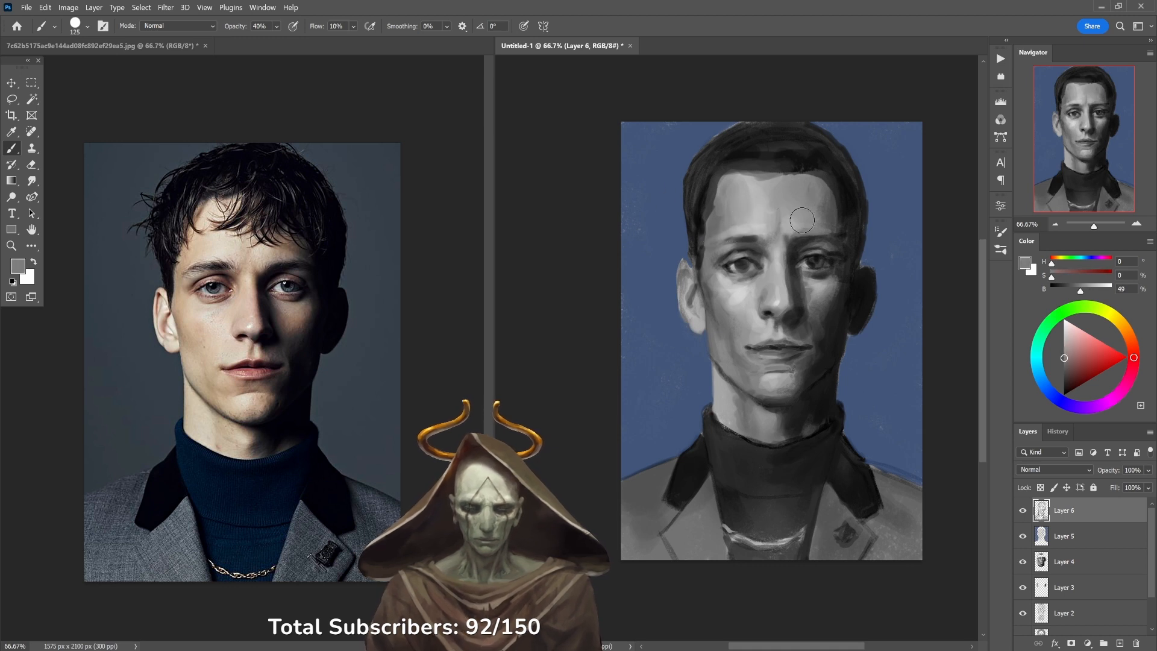
pyautogui.keyDown('alt'); pyautogui.click(772, 197); pyautogui.keyUp('alt')
pyautogui.moveTo(788, 186); pyautogui.dragTo(773, 199)
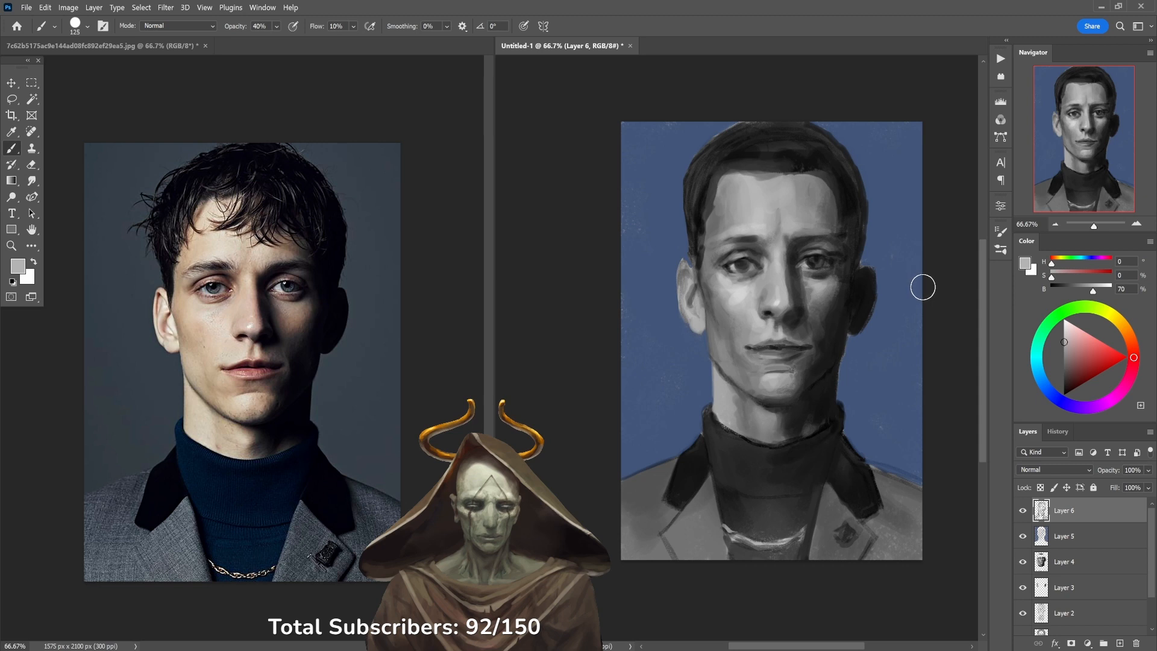
# Define the lips and the shadow under the lower lip with a 60 px black brush at 20% opacity.
pyautogui.press('d')
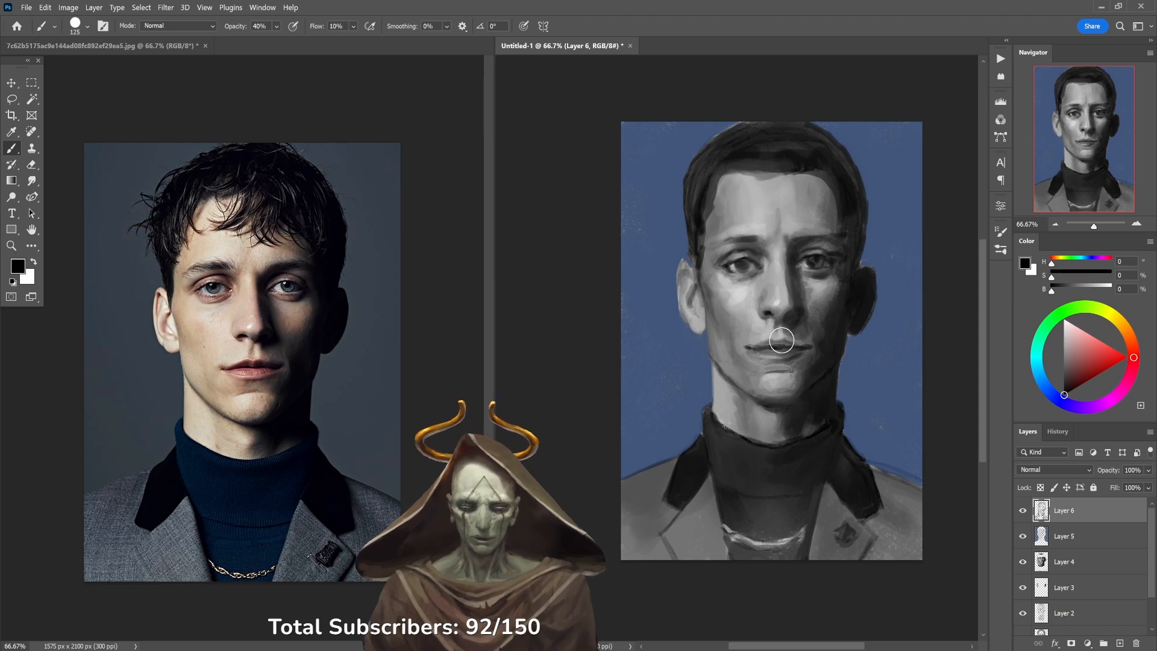
pyautogui.press('[')
pyautogui.press('[')
pyautogui.press('[')
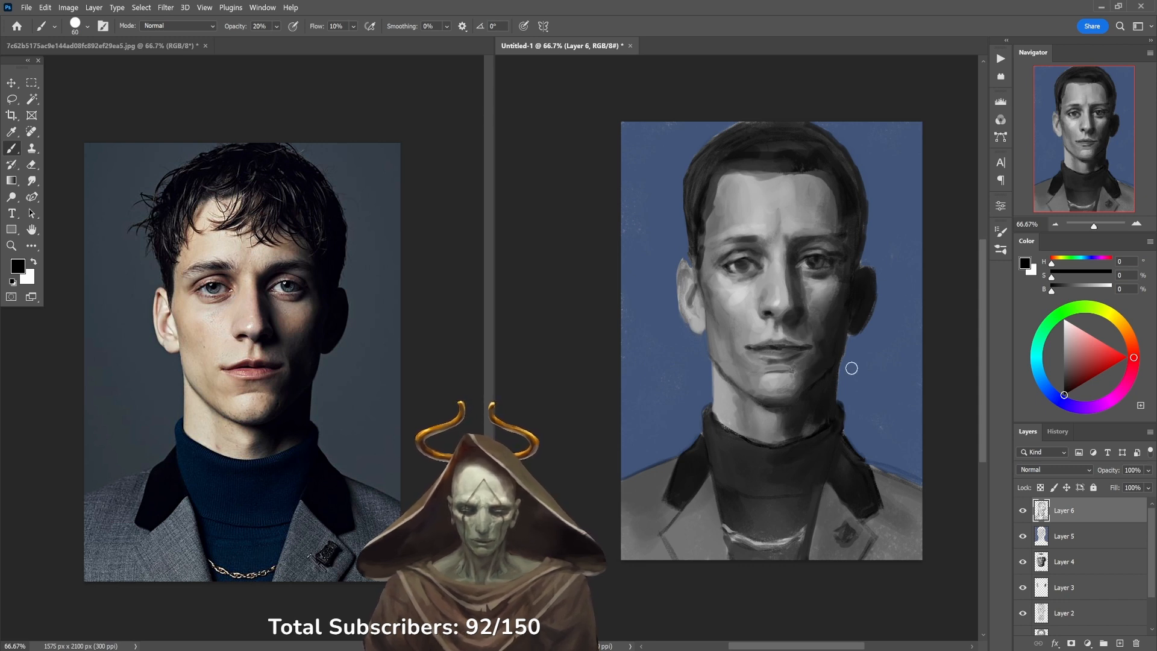
# Blend the neck below the chin and refine the lit eye and surrounding skin with black and sampled greys at 20% and 30% opacity.
pyautogui.keyDown('alt'); pyautogui.click(762, 416); pyautogui.keyUp('alt')
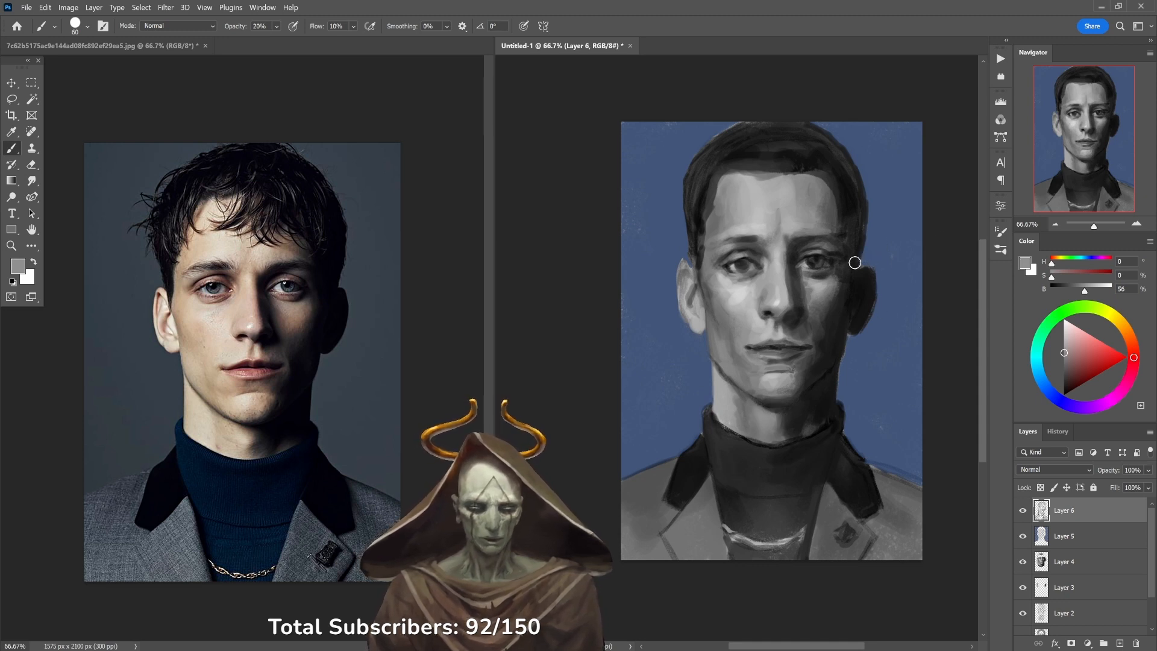
pyautogui.keyDown('alt'); pyautogui.click(727, 272); pyautogui.keyUp('alt')
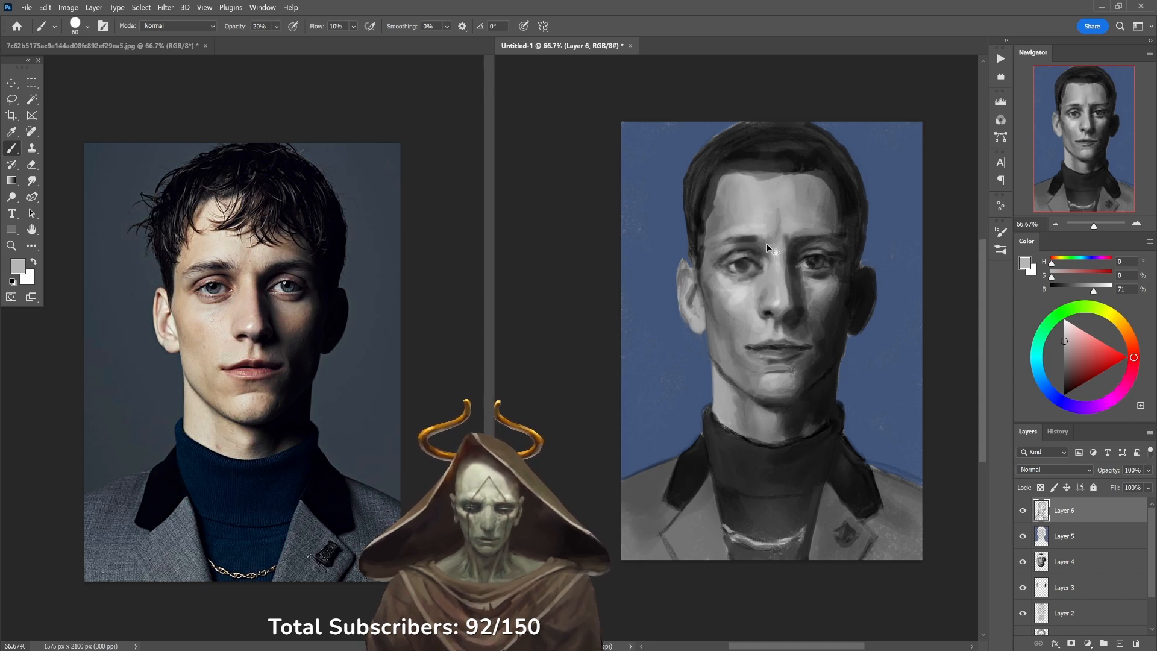
pyautogui.keyDown('alt'); pyautogui.click(736, 261); pyautogui.keyUp('alt')
pyautogui.press('3')
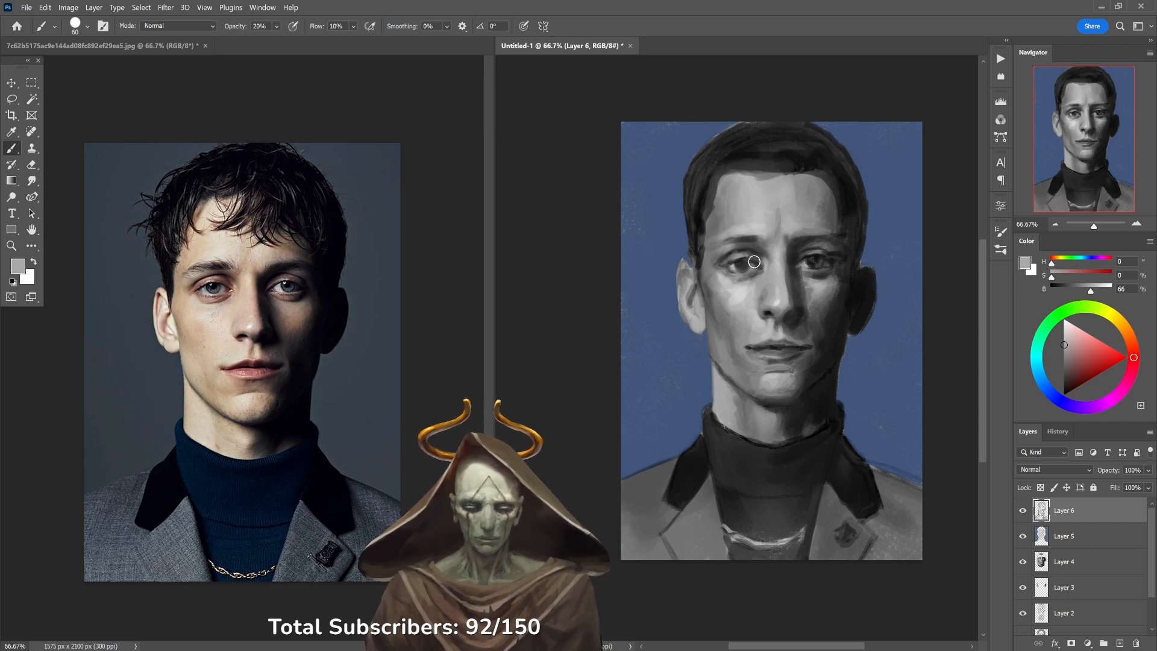
pyautogui.press('d')
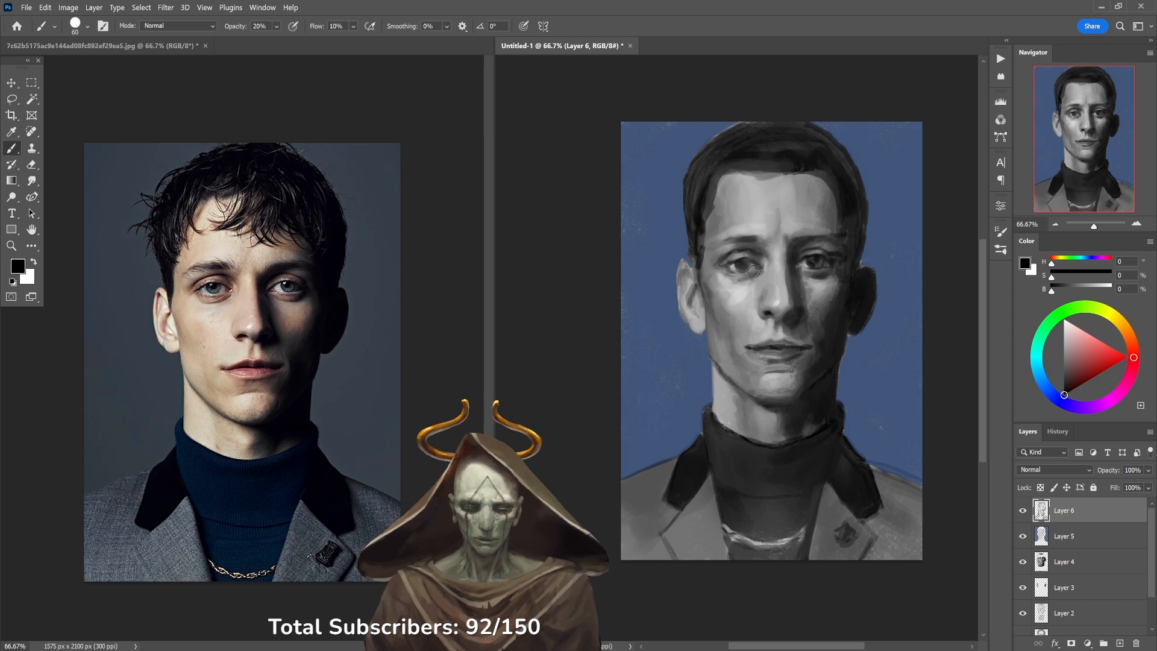
pyautogui.keyDown('alt'); pyautogui.click(731, 263); pyautogui.keyUp('alt')
pyautogui.keyDown('alt'); pyautogui.click(729, 262); pyautogui.keyUp('alt')
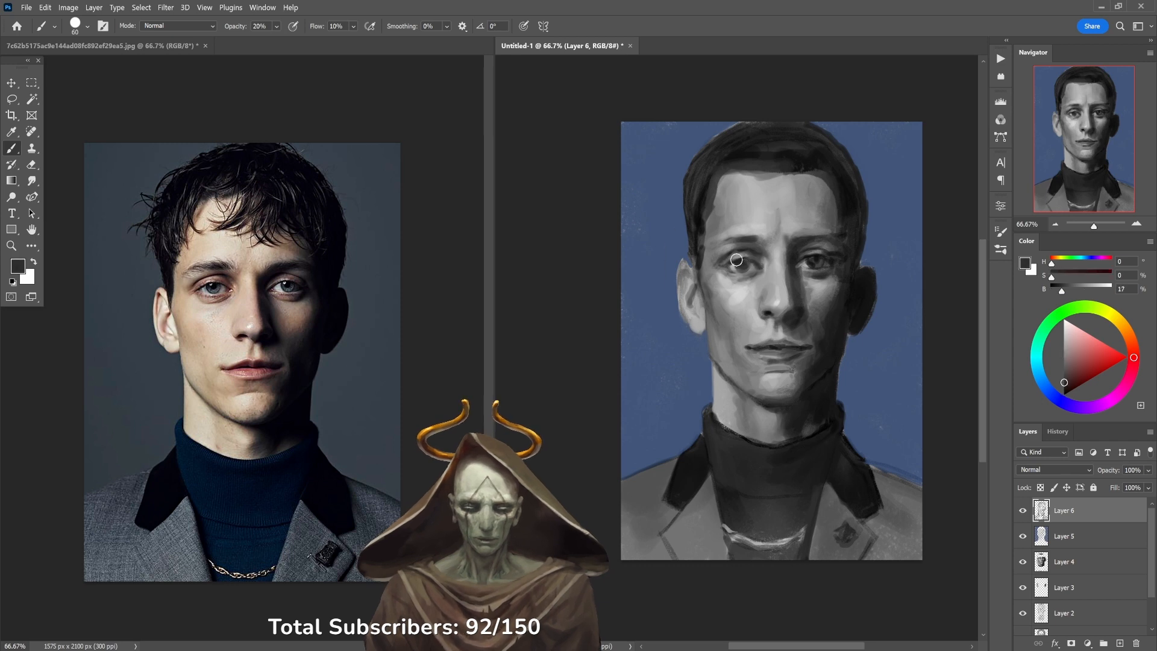
pyautogui.keyDown('alt'); pyautogui.click(744, 286); pyautogui.keyUp('alt')
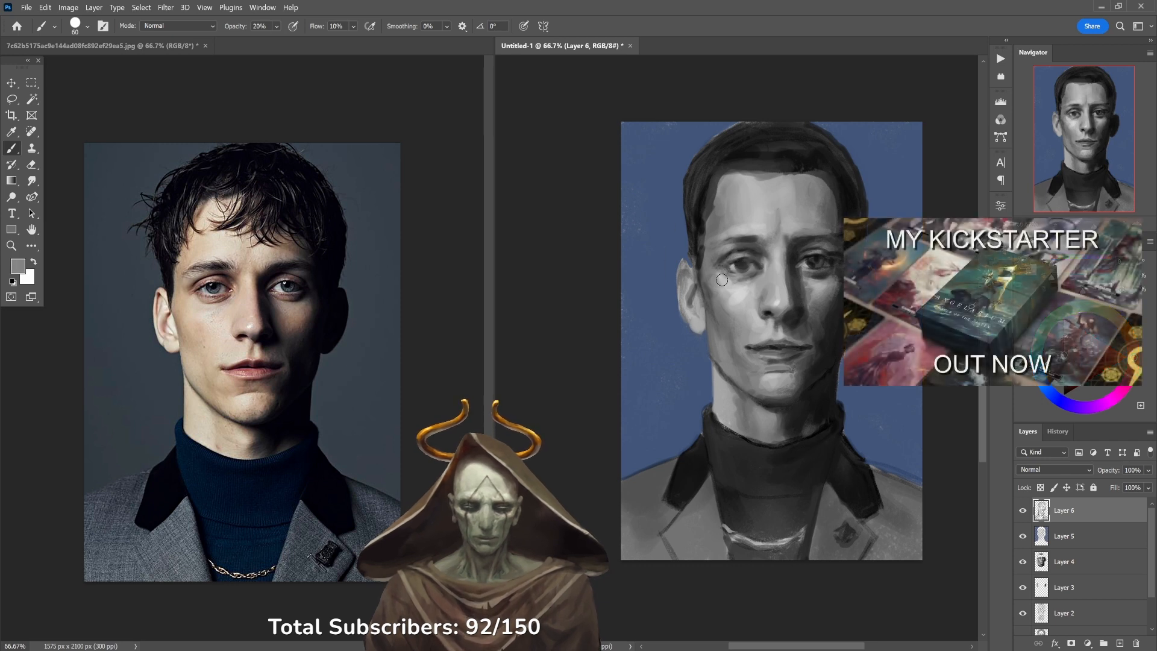
pyautogui.press('3')
pyautogui.keyDown('alt'); pyautogui.click(717, 262); pyautogui.keyUp('alt')
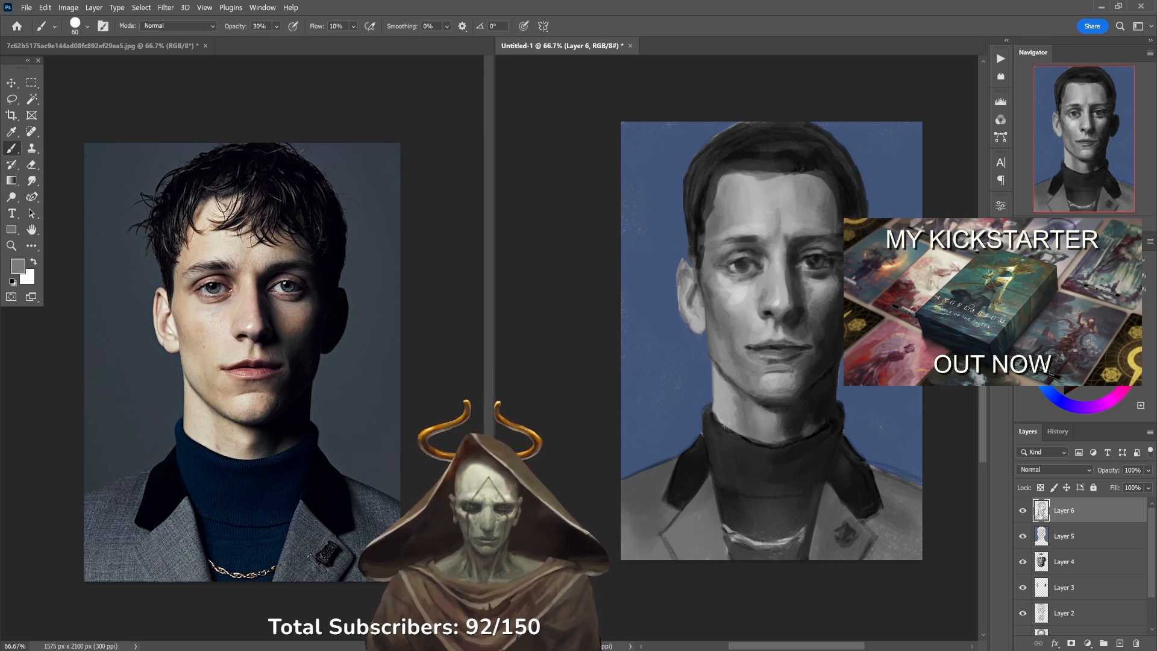
# Refine the shaded eye socket and upper eyelid with sampled dark and light greys at 60% and 30% brush opacity.
pyautogui.keyDown('alt'); pyautogui.click(823, 248); pyautogui.keyUp('alt')
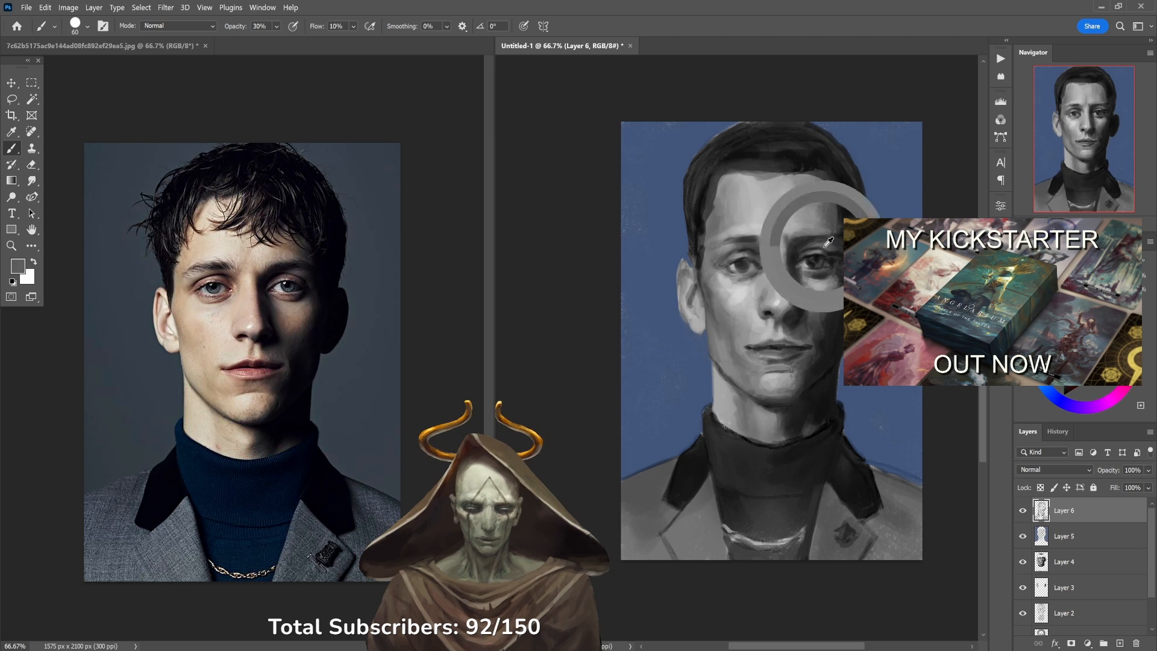
pyautogui.press('6')
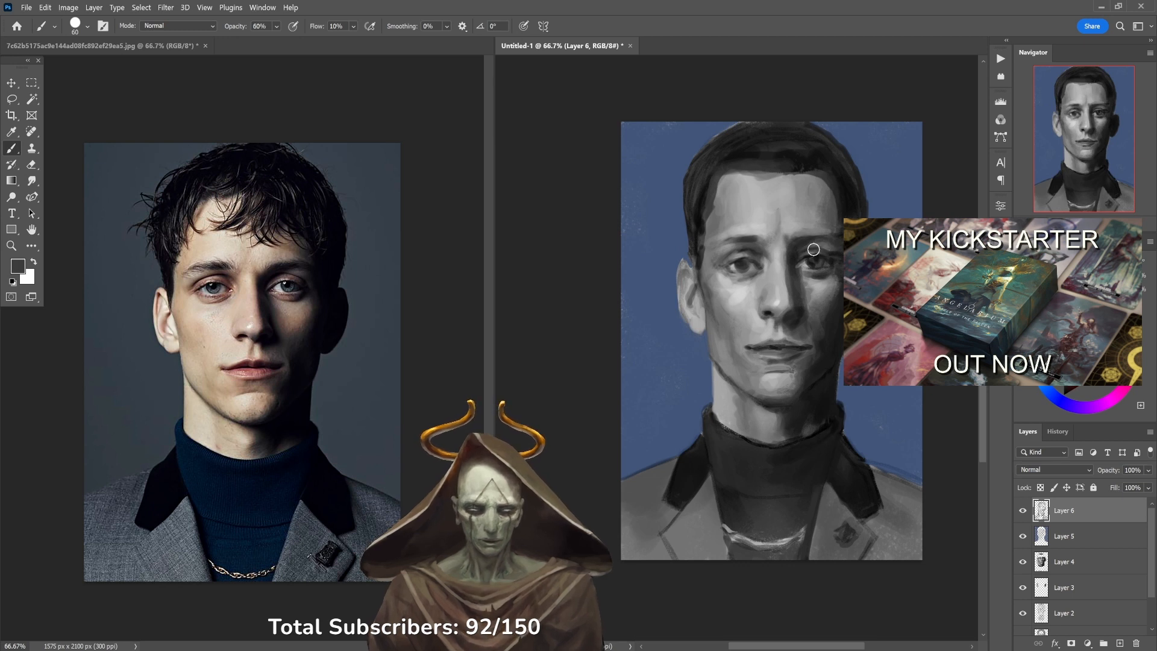
pyautogui.keyDown('alt'); pyautogui.click(806, 242); pyautogui.keyUp('alt')
pyautogui.press('3')
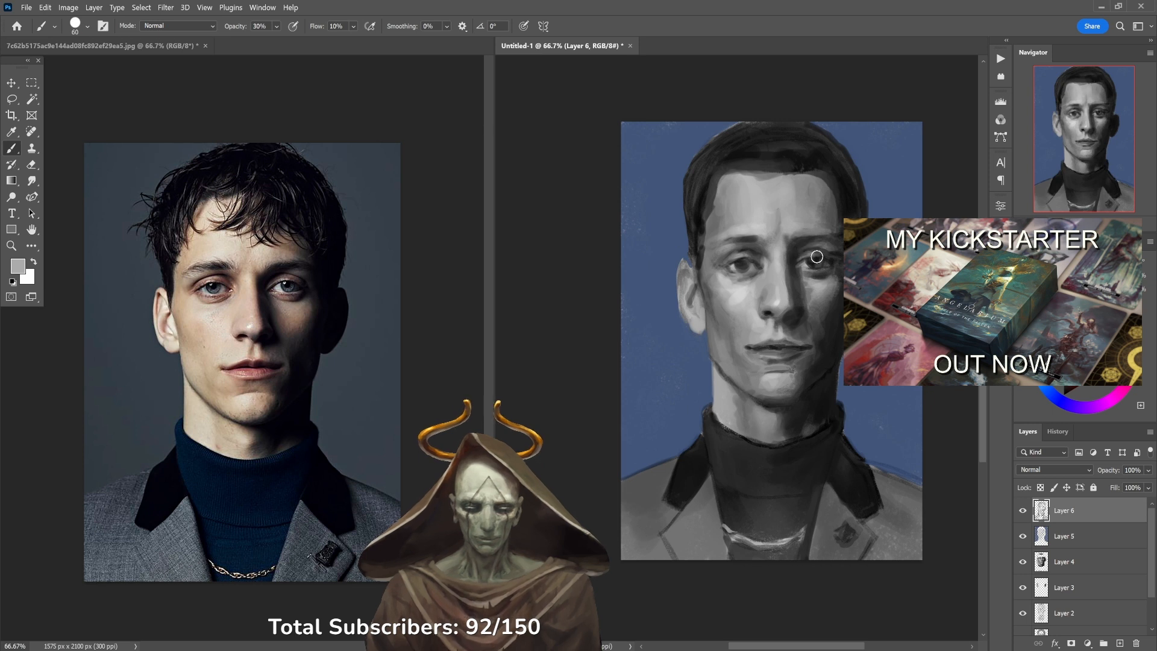
pyautogui.keyDown('alt'); pyautogui.click(821, 248); pyautogui.keyUp('alt')
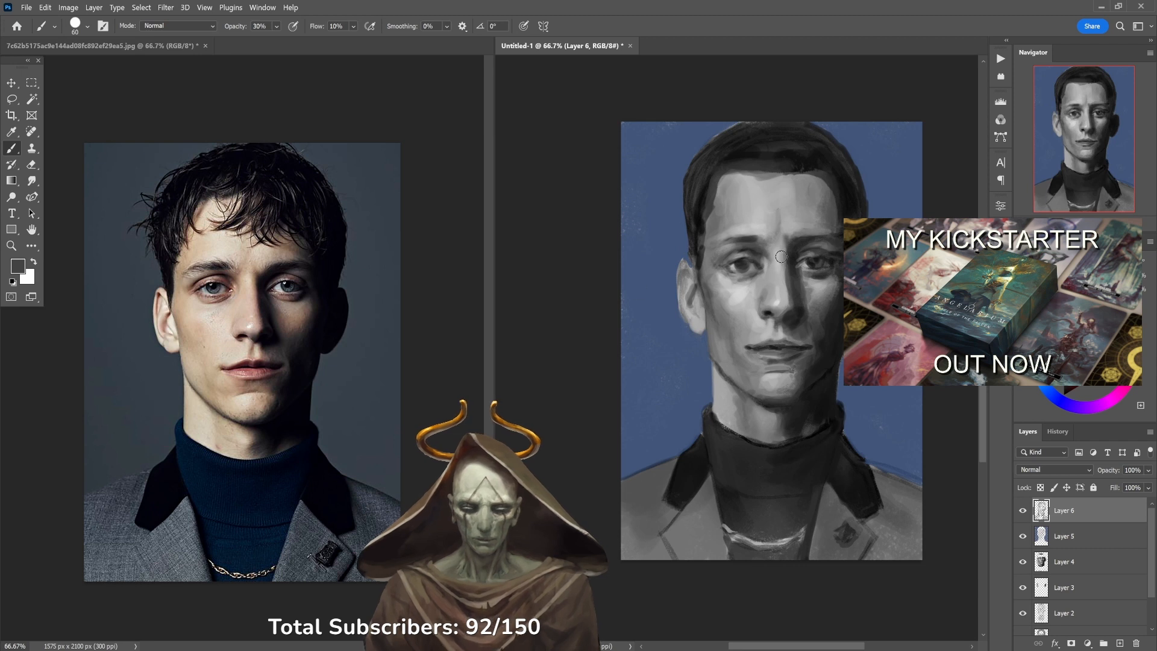
# Blend the inner corner of the lit eye and the shaded side of the nose with black and sampled greys at 30% opacity.
pyautogui.keyDown('alt'); pyautogui.click(761, 250); pyautogui.keyUp('alt')
pyautogui.keyDown('alt'); pyautogui.click(757, 255); pyautogui.keyUp('alt')
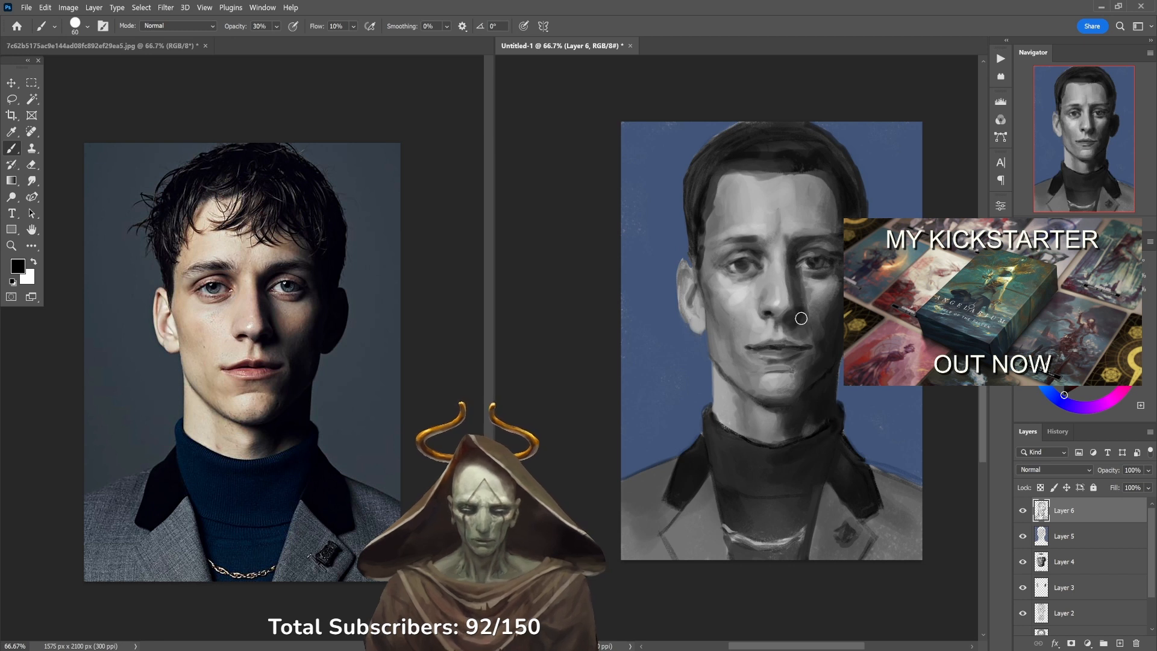
pyautogui.keyDown('alt'); pyautogui.click(750, 336); pyautogui.keyUp('alt')
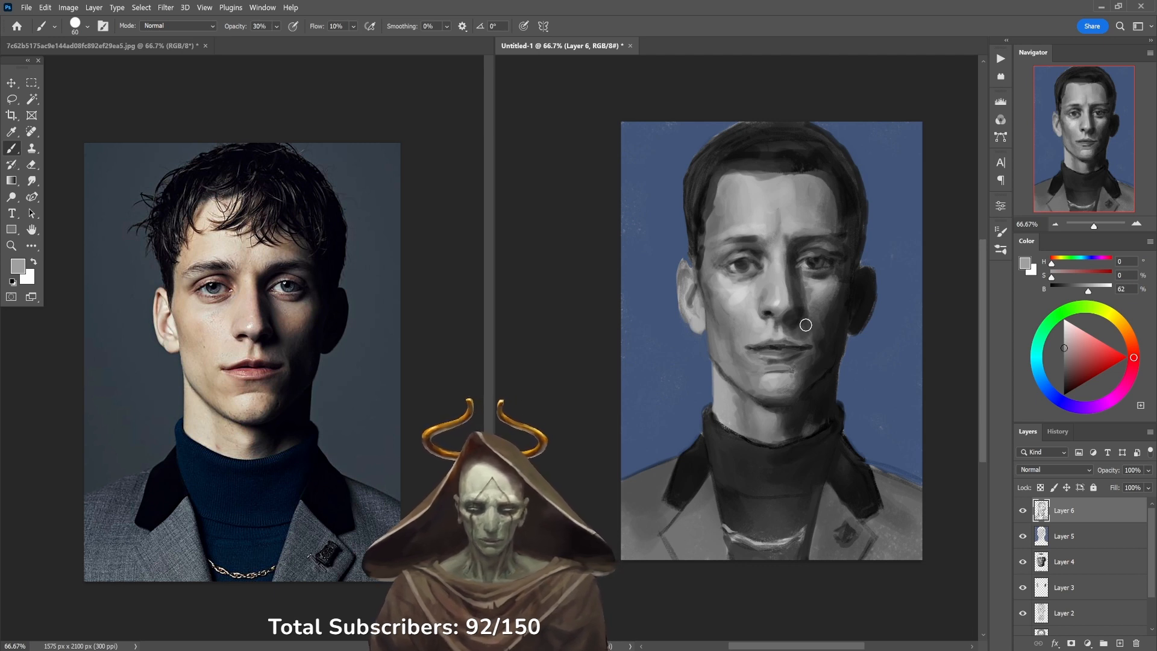
# Darken the blazer's black collar on the shaded side with black at 40% and 60% brush opacity.
pyautogui.press('d')
pyautogui.press('4')
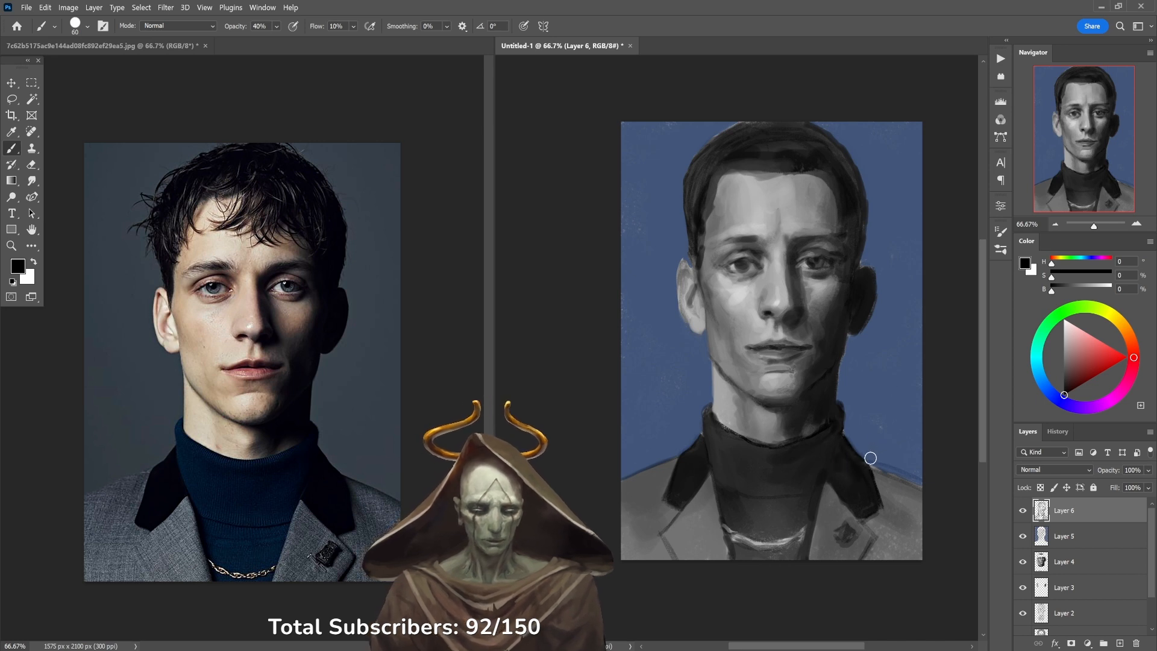
pyautogui.press('6')
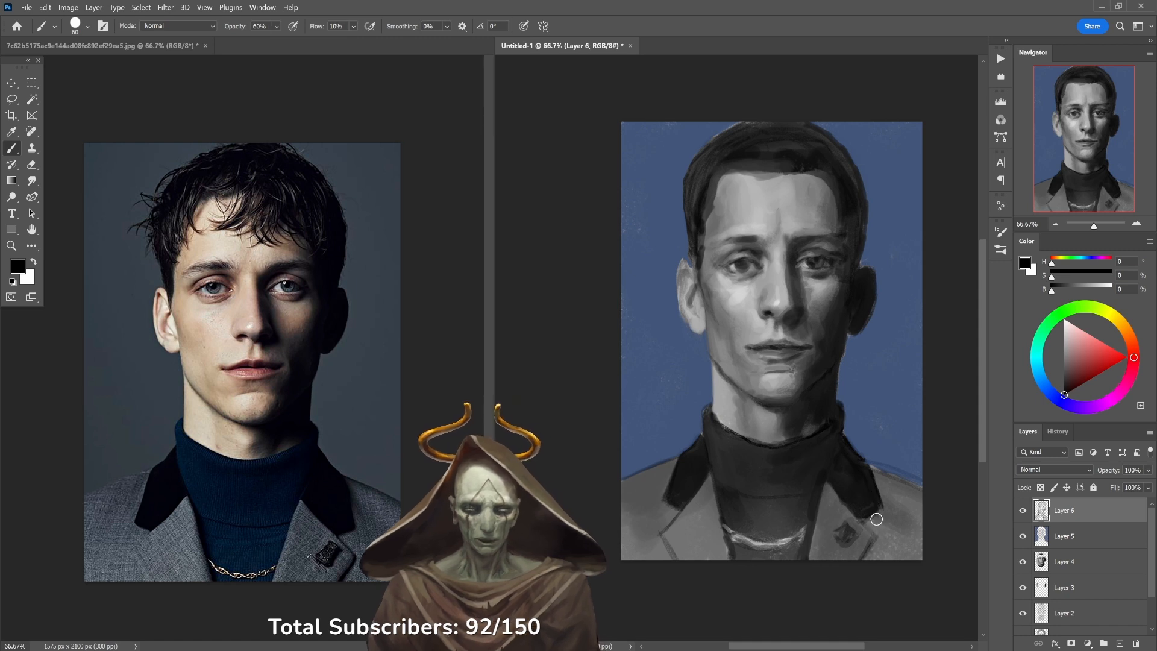
# Clean up the top edge of the lit ear with sampled background blue at 60% opacity and darken the sideburn with black at 30%.
pyautogui.keyDown('alt'); pyautogui.click(679, 253); pyautogui.keyUp('alt')
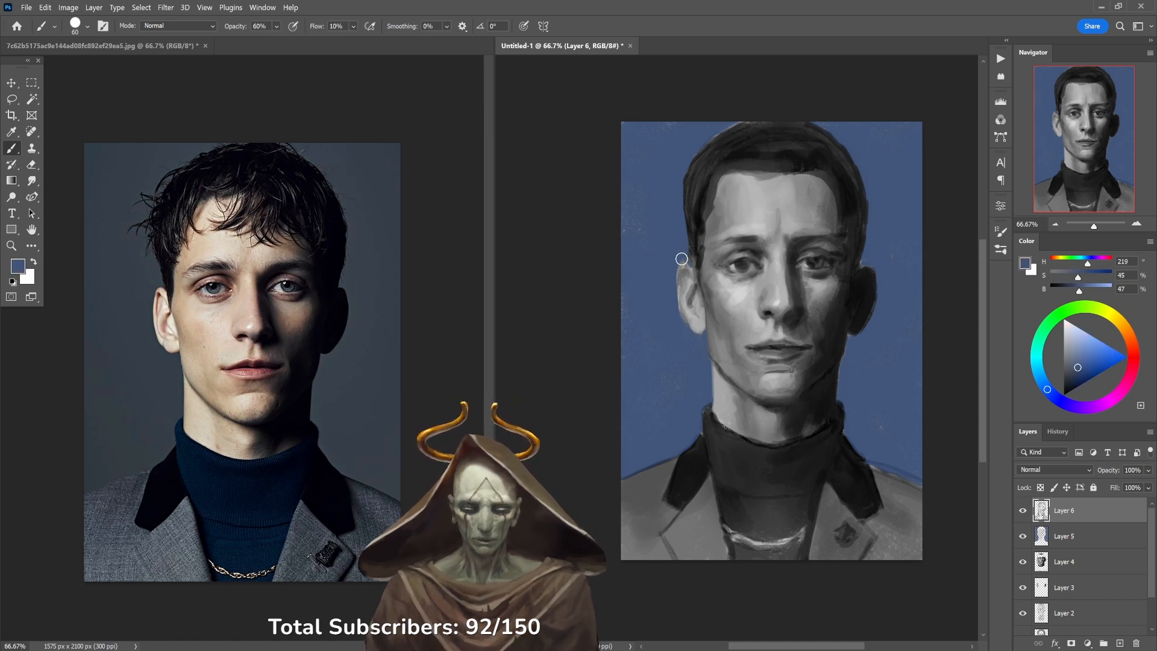
pyautogui.keyDown('alt'); pyautogui.click(716, 234); pyautogui.keyUp('alt')
pyautogui.press('d')
pyautogui.press('3')
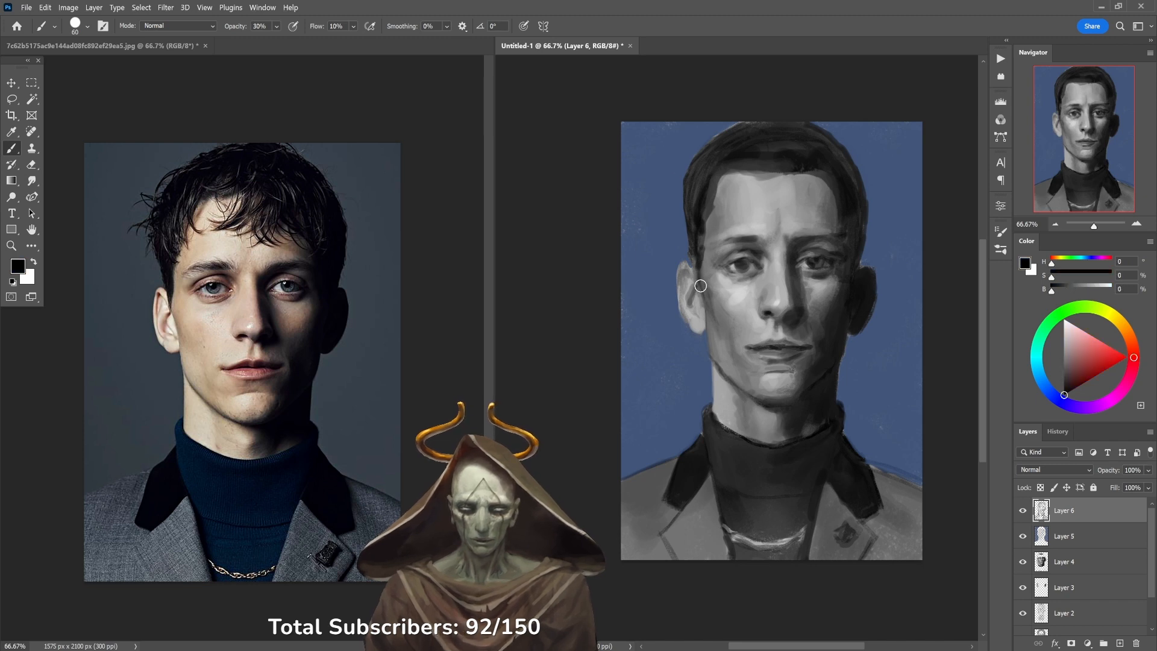
pyautogui.moveTo(698, 279)
pyautogui.mouseDown()
pyautogui.moveTo(703, 195)
pyautogui.moveTo(701, 216)
pyautogui.moveTo(691, 198)
pyautogui.mouseUp()
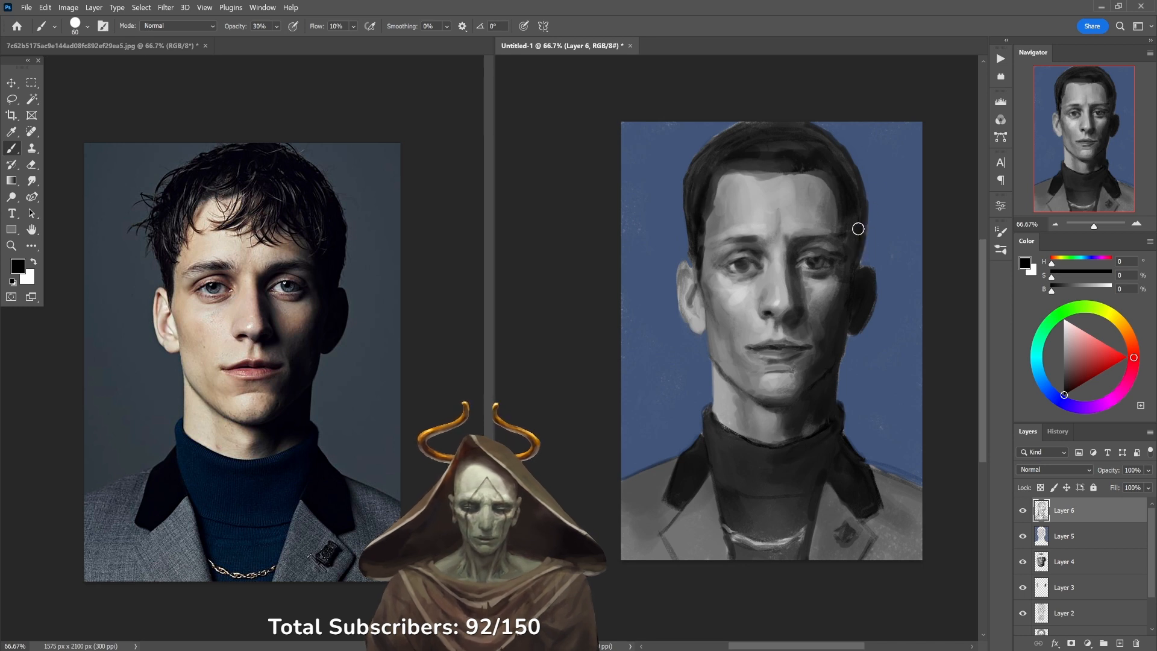
# Blend the shaded temple, cheek and jaw with greys sampled from the surrounding skin at 30% brush opacity.
pyautogui.keyDown('alt'); pyautogui.click(840, 209); pyautogui.keyUp('alt')
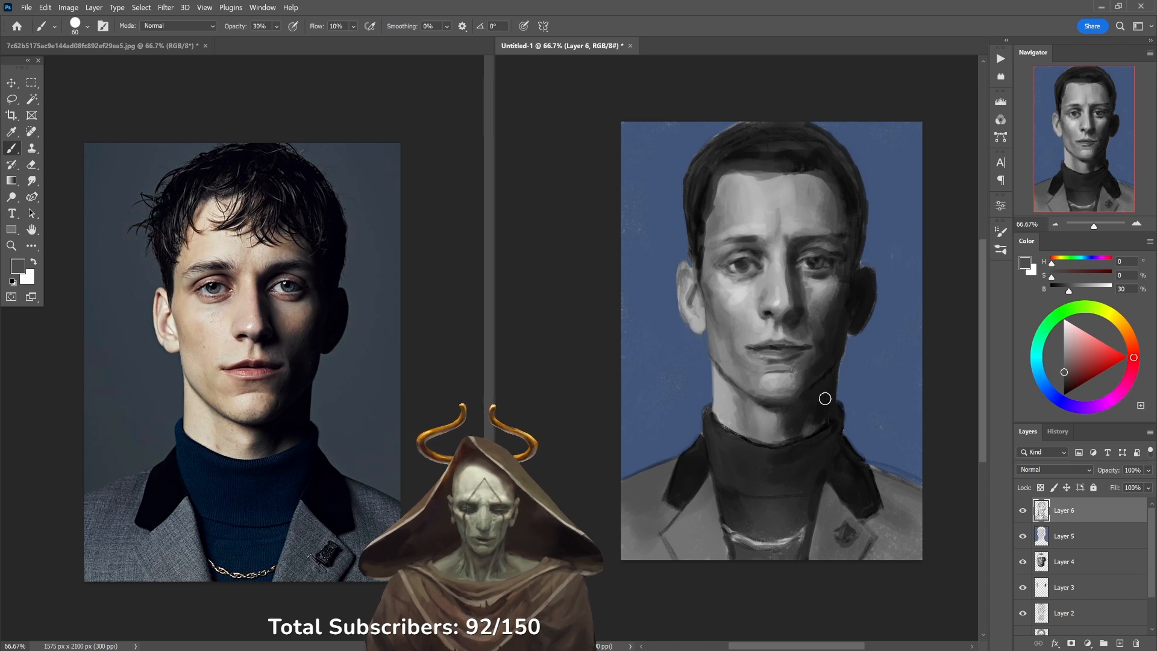
pyautogui.keyDown('alt'); pyautogui.click(822, 281); pyautogui.keyUp('alt')
pyautogui.keyDown('alt'); pyautogui.click(819, 300); pyautogui.keyUp('alt')
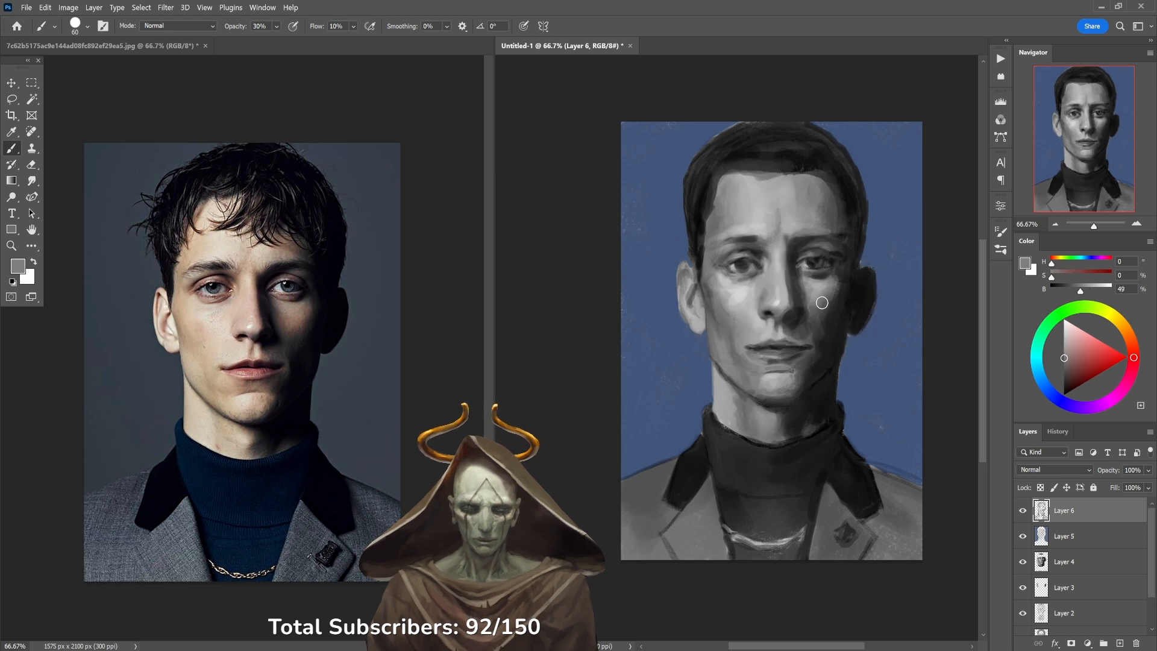
pyautogui.keyDown('alt'); pyautogui.click(843, 272); pyautogui.keyUp('alt')
pyautogui.keyDown('alt'); pyautogui.click(839, 279); pyautogui.keyUp('alt')
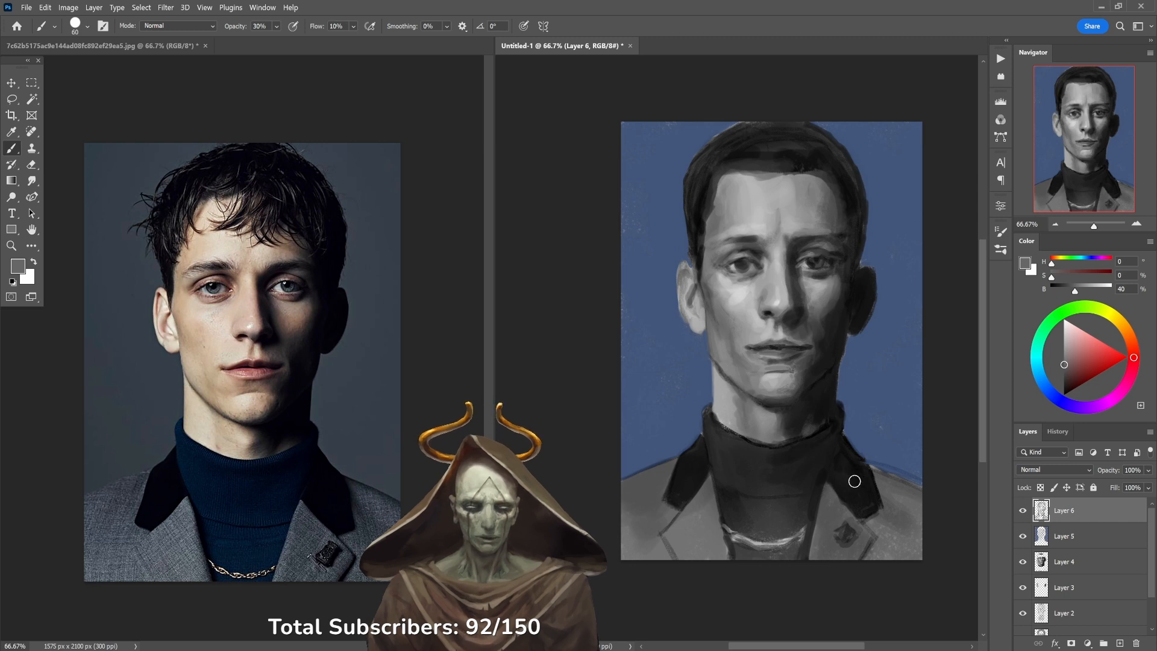
# Touch up the centre of the forehead above the nose with sampled light grey at 40% brush opacity.
pyautogui.press('d')
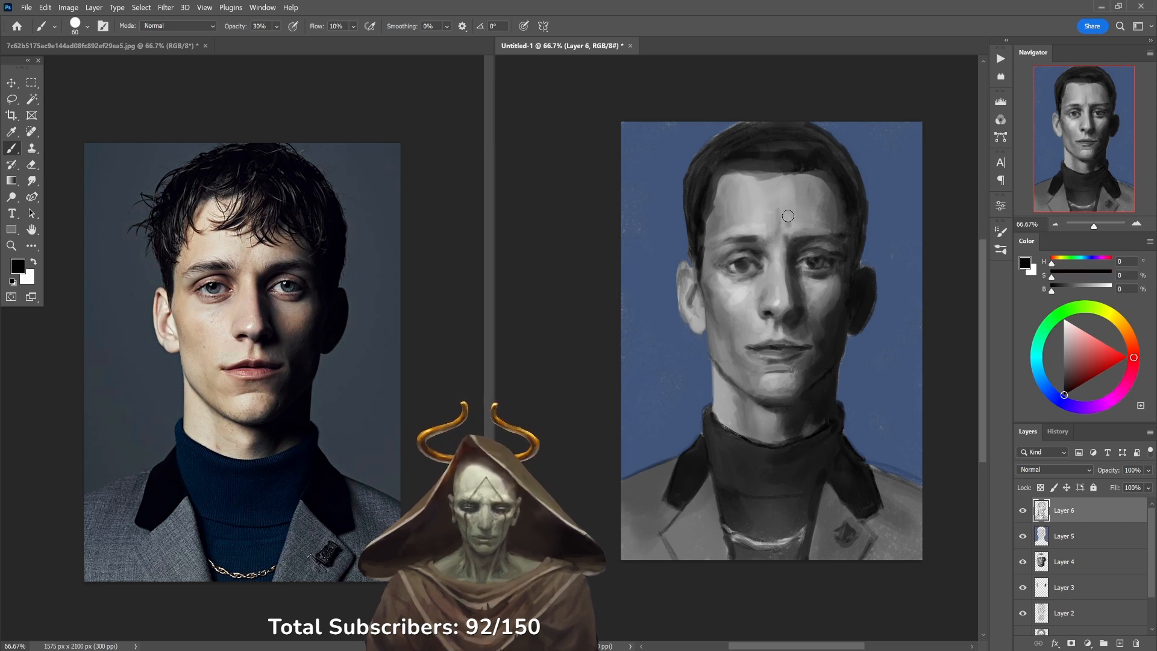
pyautogui.press('x')
pyautogui.press('4')
pyautogui.keyDown('alt'); pyautogui.click(793, 218); pyautogui.keyUp('alt')
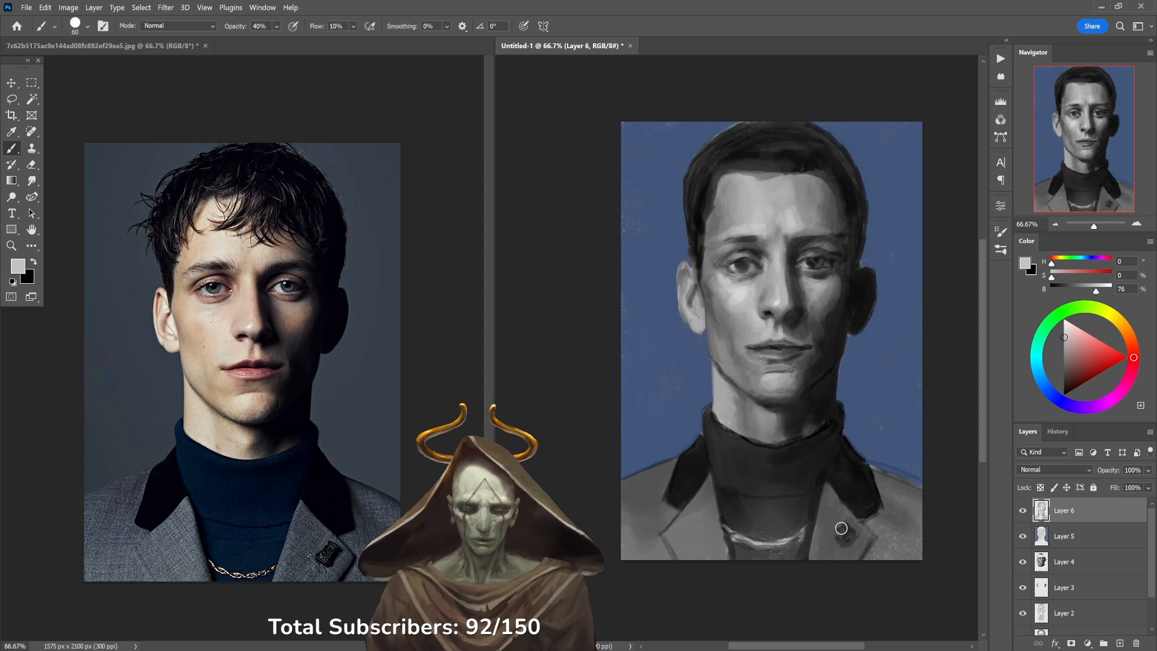
# Refine the lips and chin with black, white and sampled greys at 30% and 10% brush opacity.
pyautogui.press('3')
pyautogui.keyDown('alt'); pyautogui.click(741, 359); pyautogui.keyUp('alt')
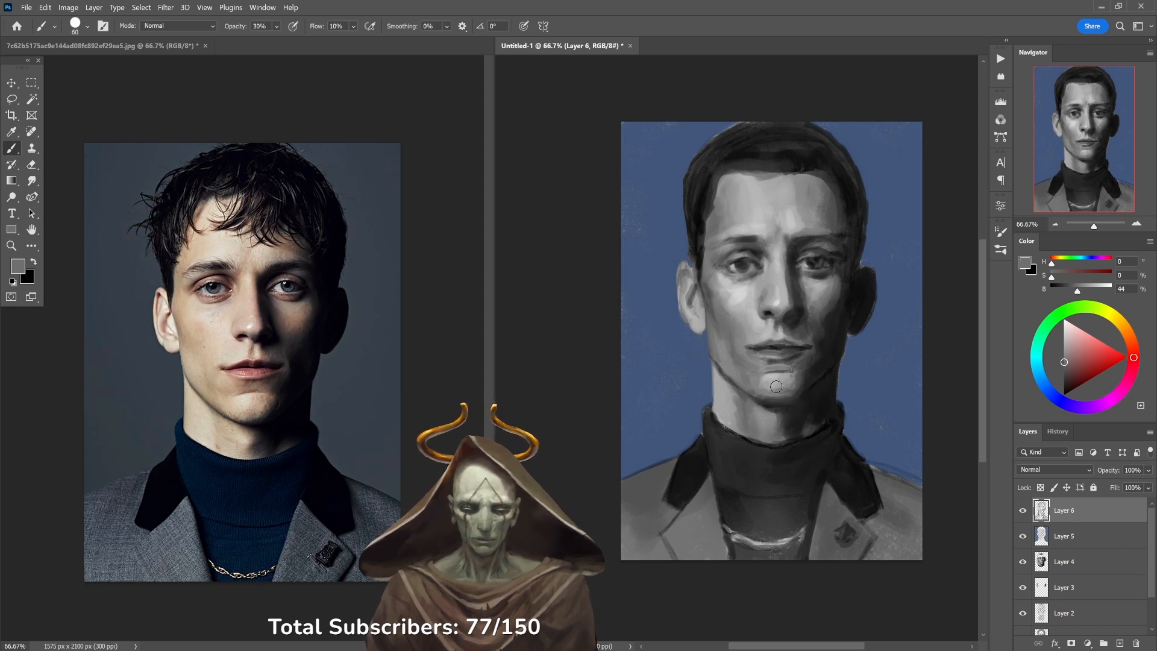
pyautogui.press('d')
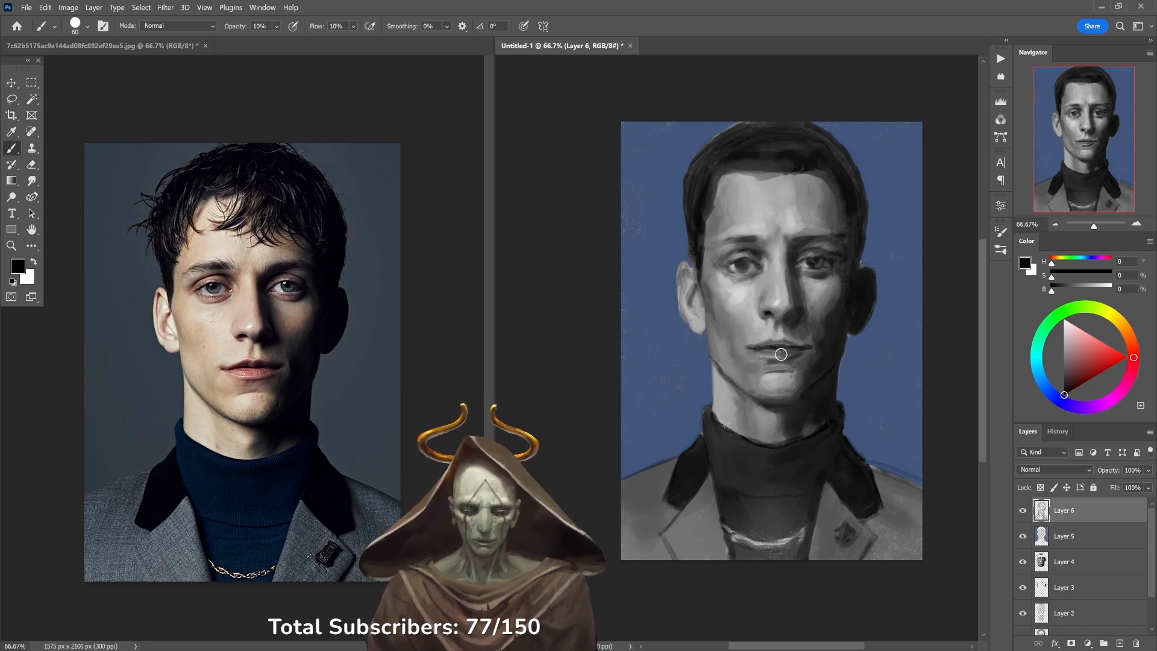
pyautogui.press('x')
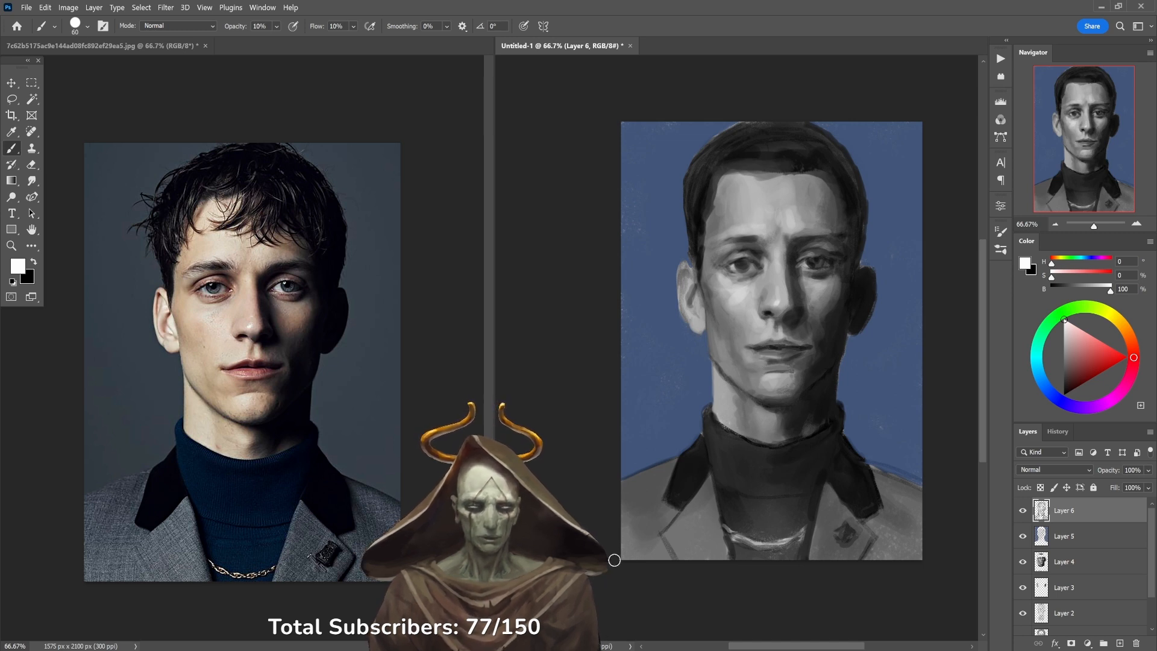
pyautogui.keyDown('alt'); pyautogui.click(744, 354); pyautogui.keyUp('alt')
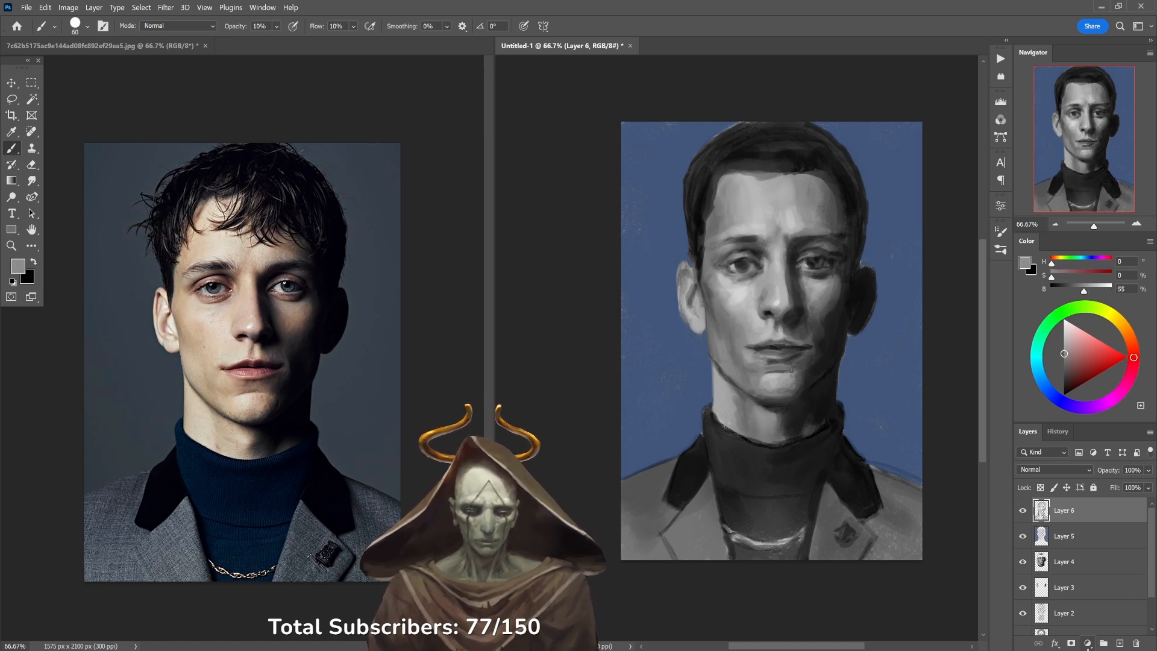
# Add a Gradient Map adjustment layer above Layer 6 using the preset running from red through grey, blue and orange to steel blue.
pyautogui.click(1088, 643)
pyautogui.click(1082, 630)
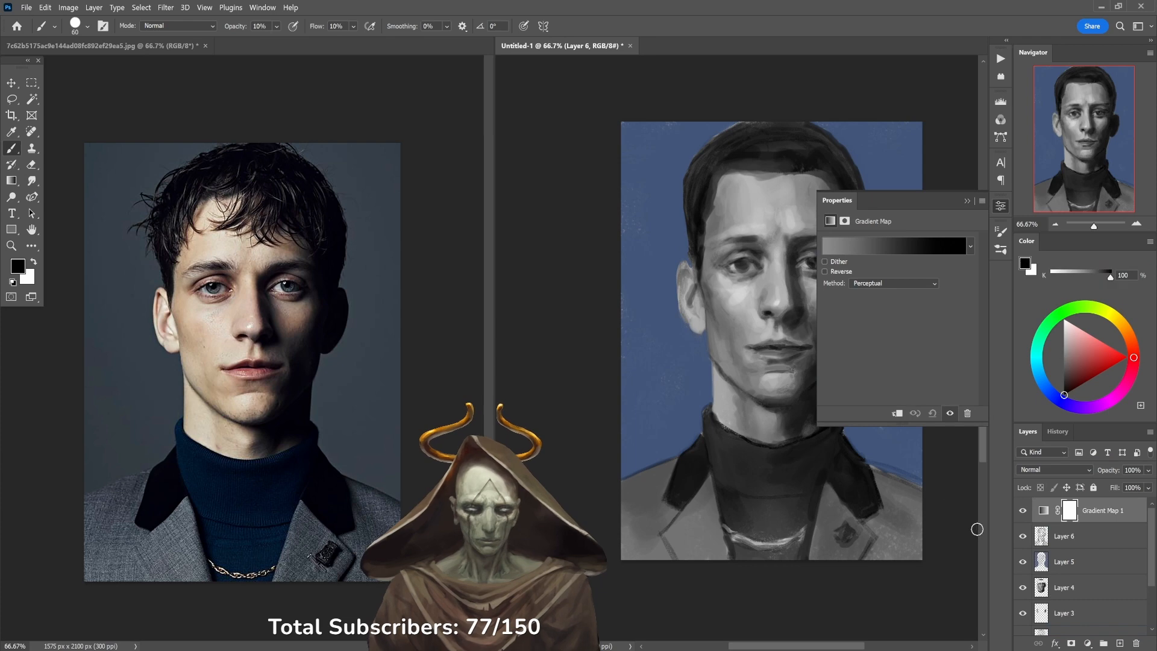
pyautogui.click(915, 246)
pyautogui.click(872, 223)
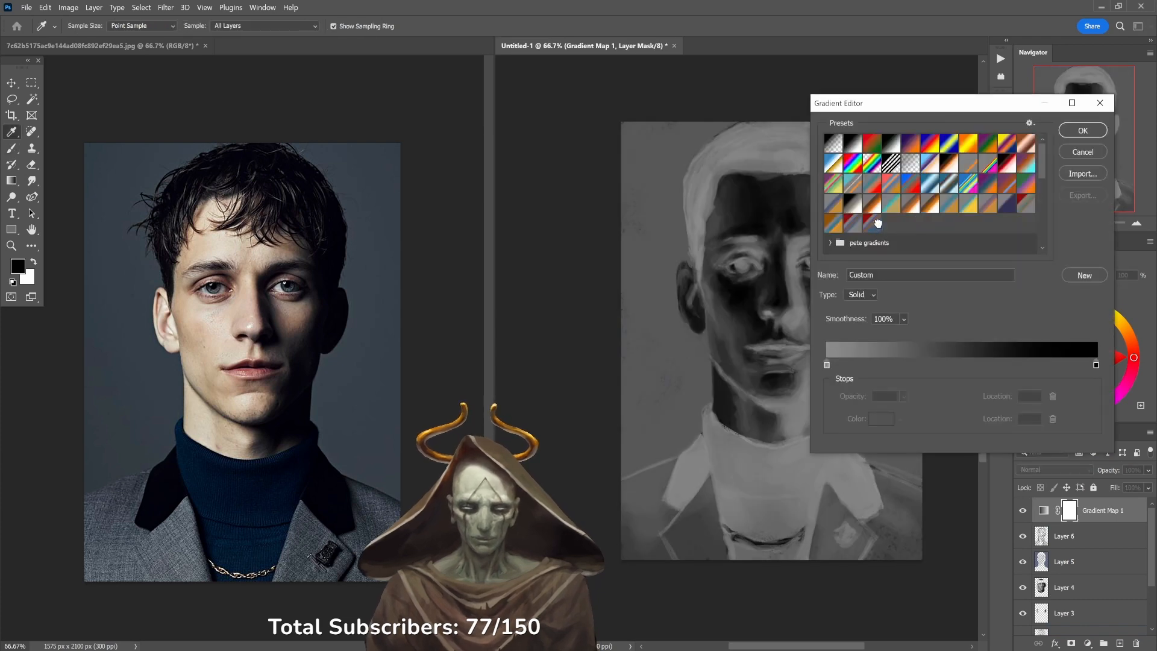
pyautogui.click(1093, 130)
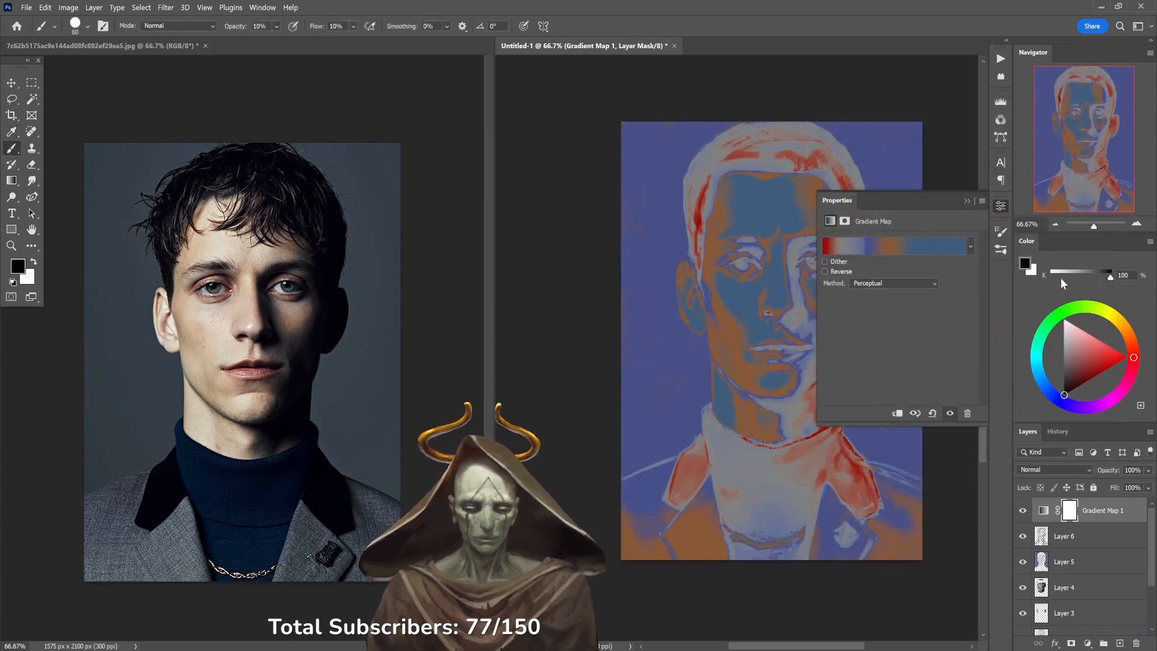
# Set the gradient map layer's blend mode to Soft Light and compare the portrait with and without it.
pyautogui.click(1054, 470)
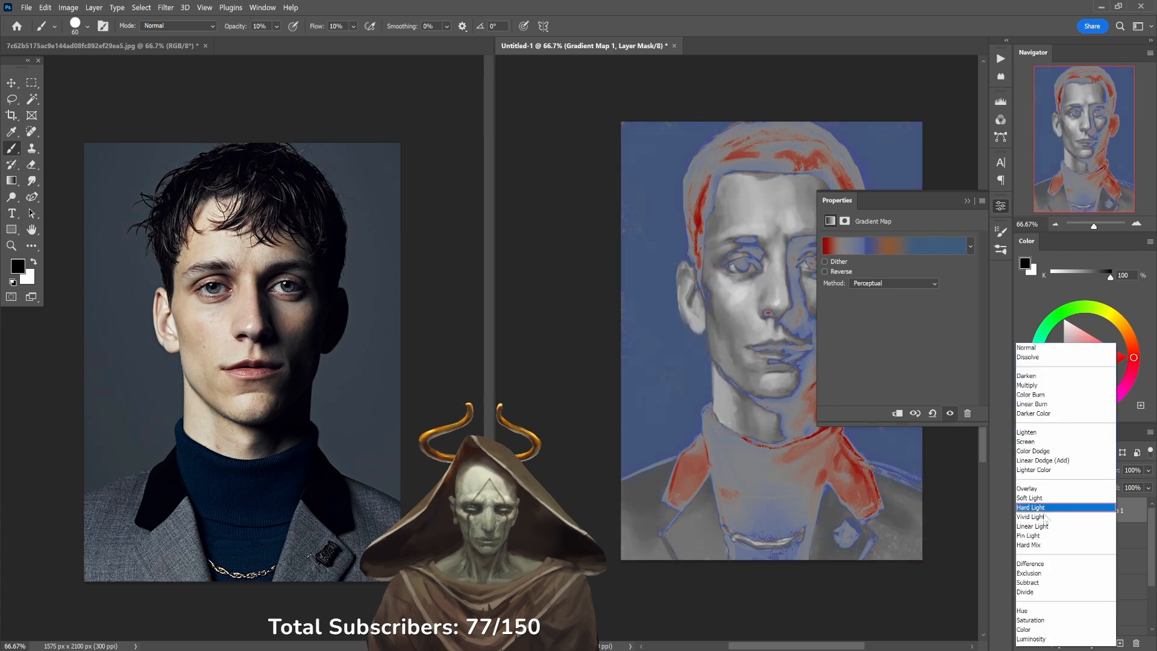
pyautogui.click(1048, 504)
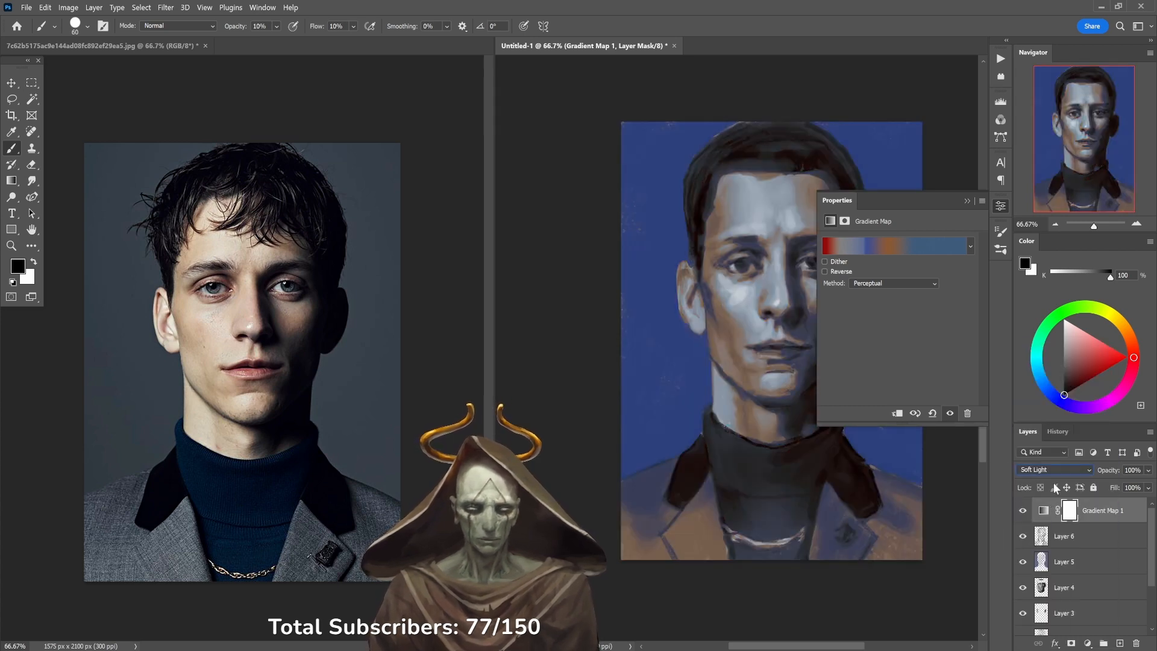
pyautogui.click(1022, 512)
pyautogui.click(1023, 512)
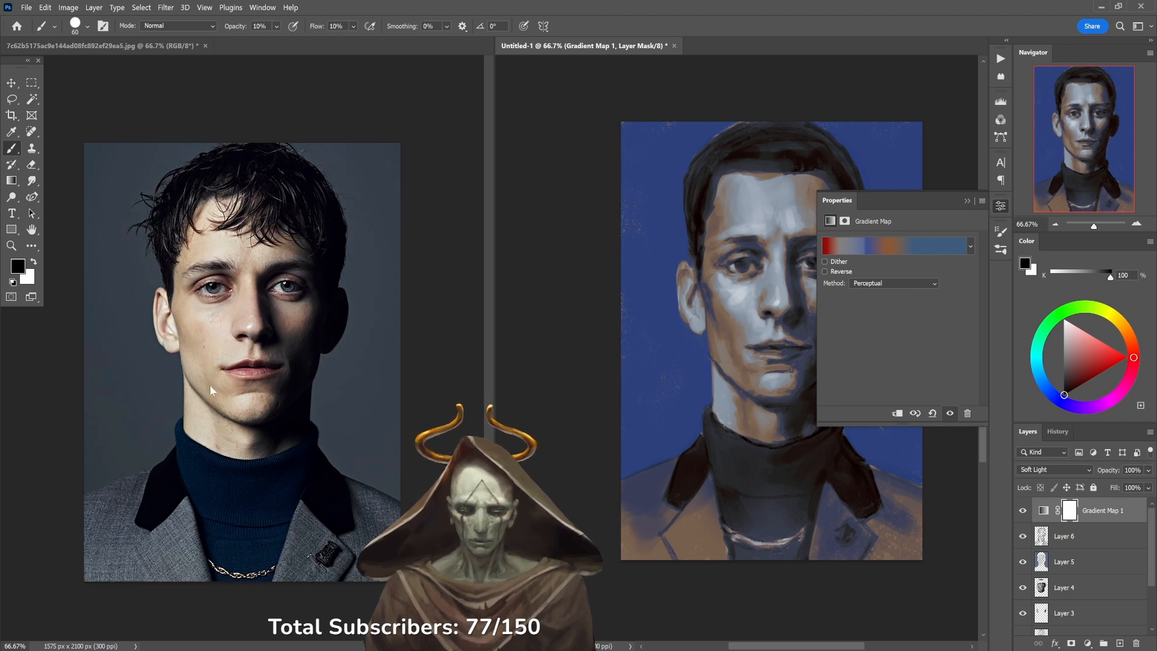
pyautogui.click(1000, 208)
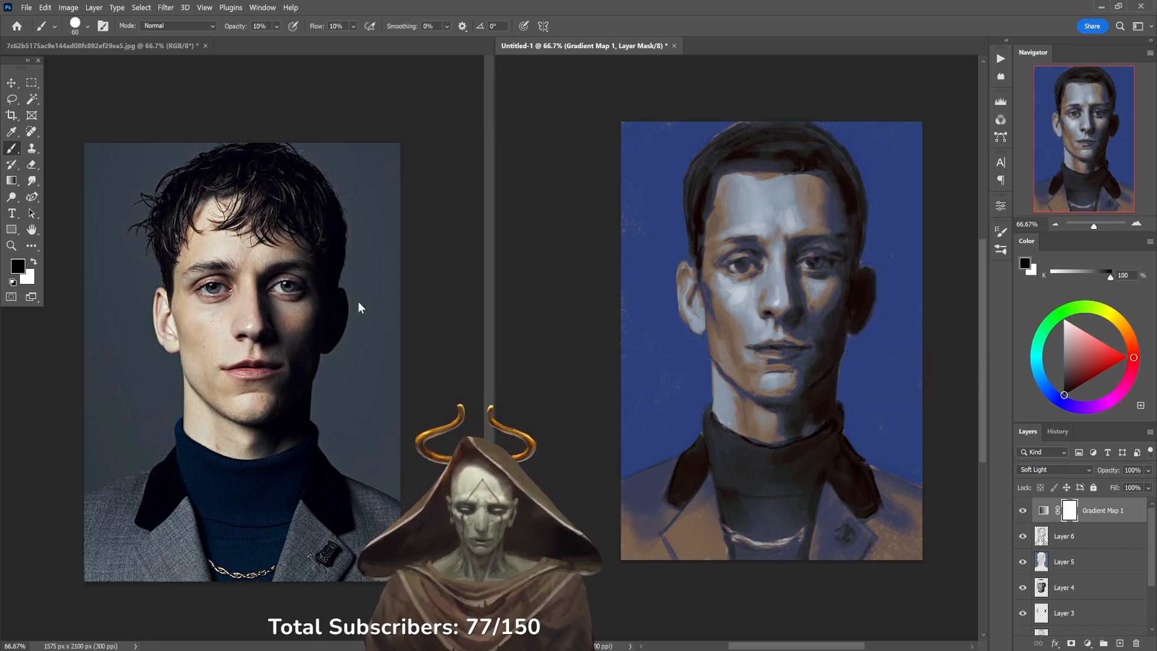
# Compare the portrait against the reference photo, with and without the Gradient Map 1 layer.
pyautogui.click(197, 307)
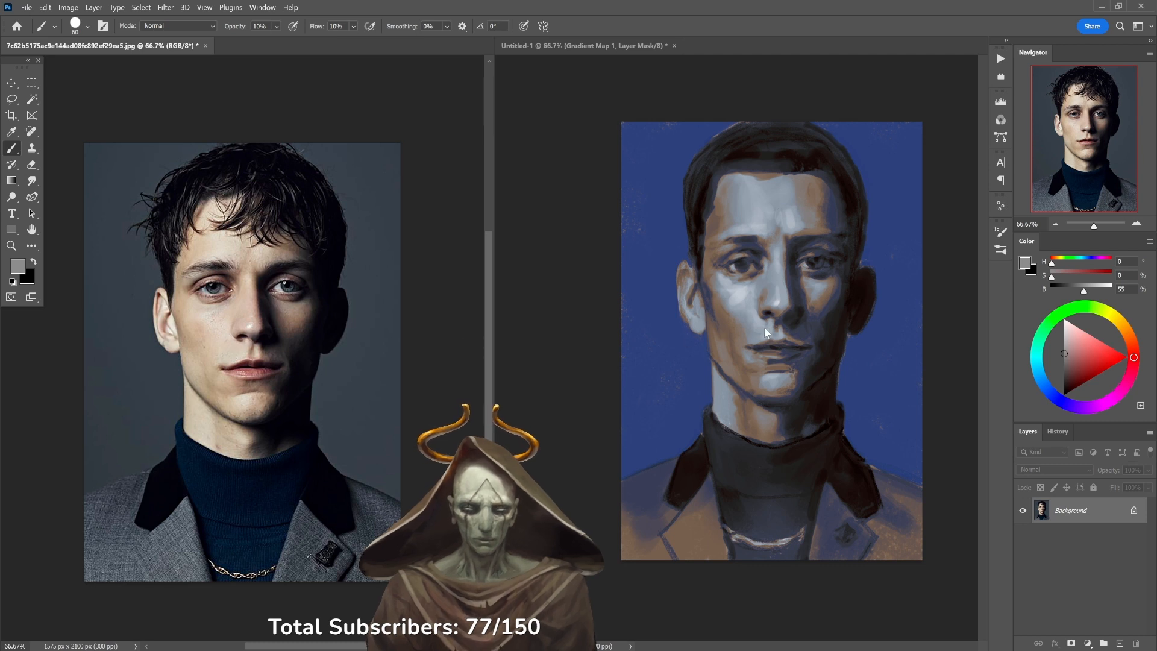
pyautogui.click(545, 328)
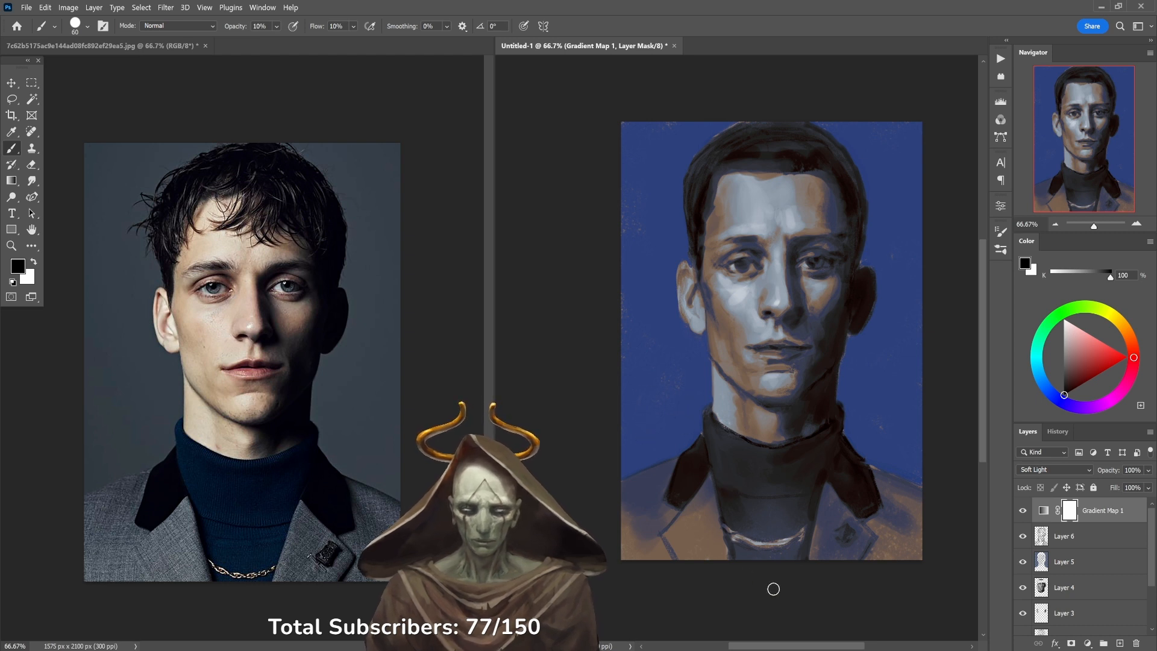
pyautogui.click(1025, 514)
pyautogui.click(1025, 515)
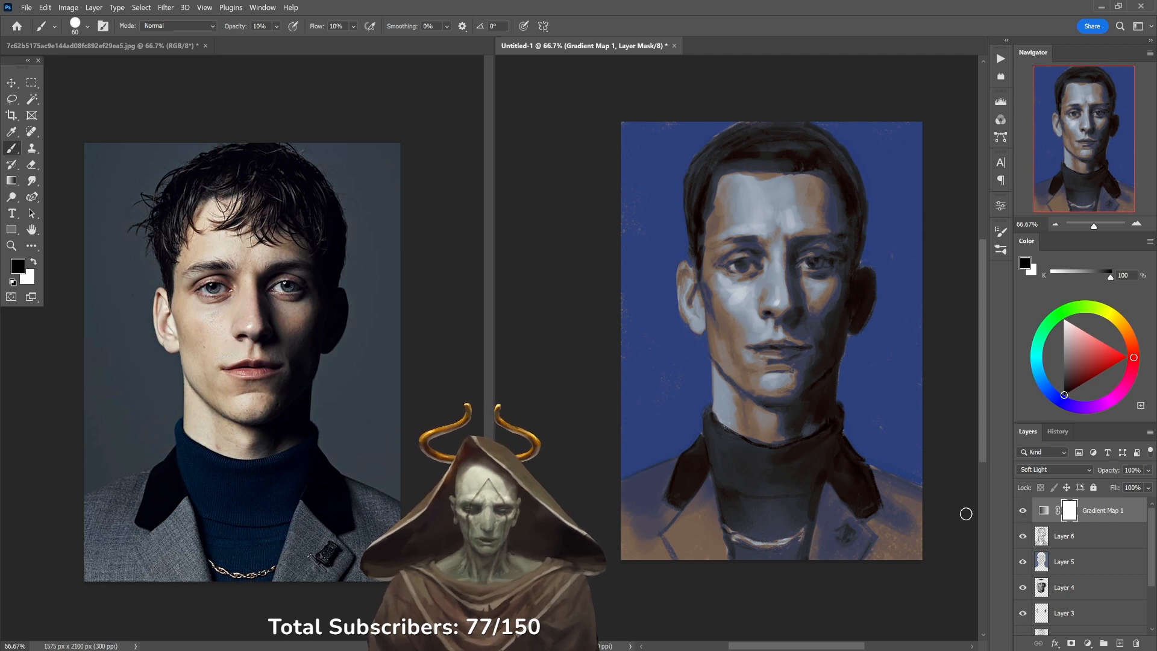
pyautogui.click(1022, 513)
pyautogui.click(1023, 513)
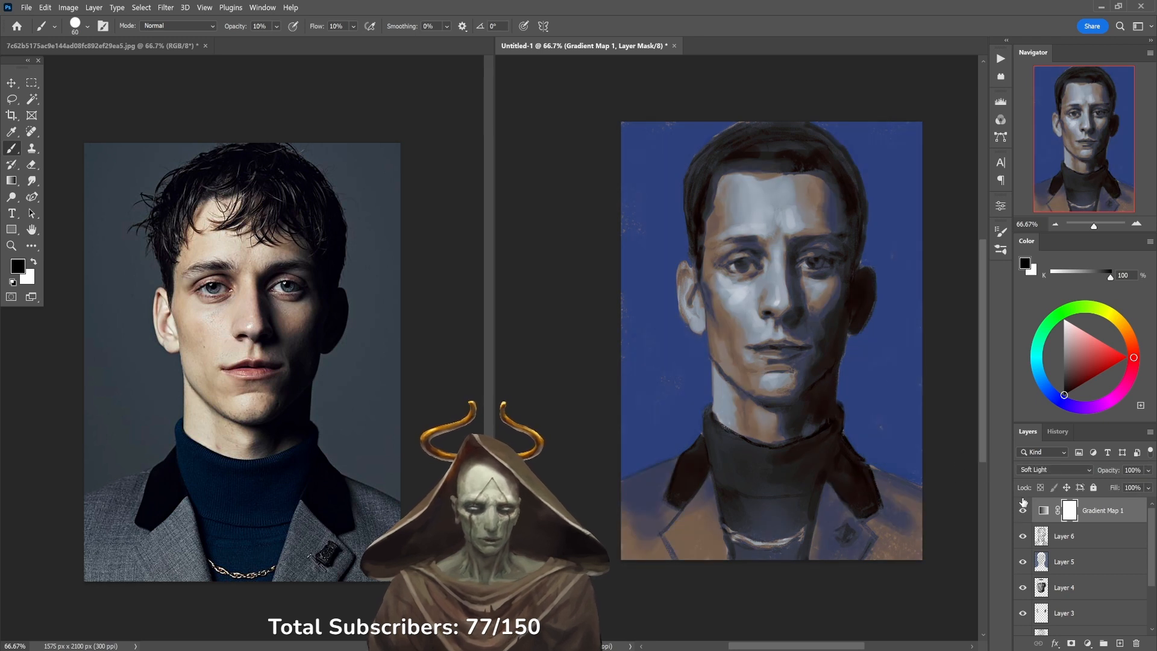
pyautogui.click(1023, 509)
pyautogui.click(1022, 510)
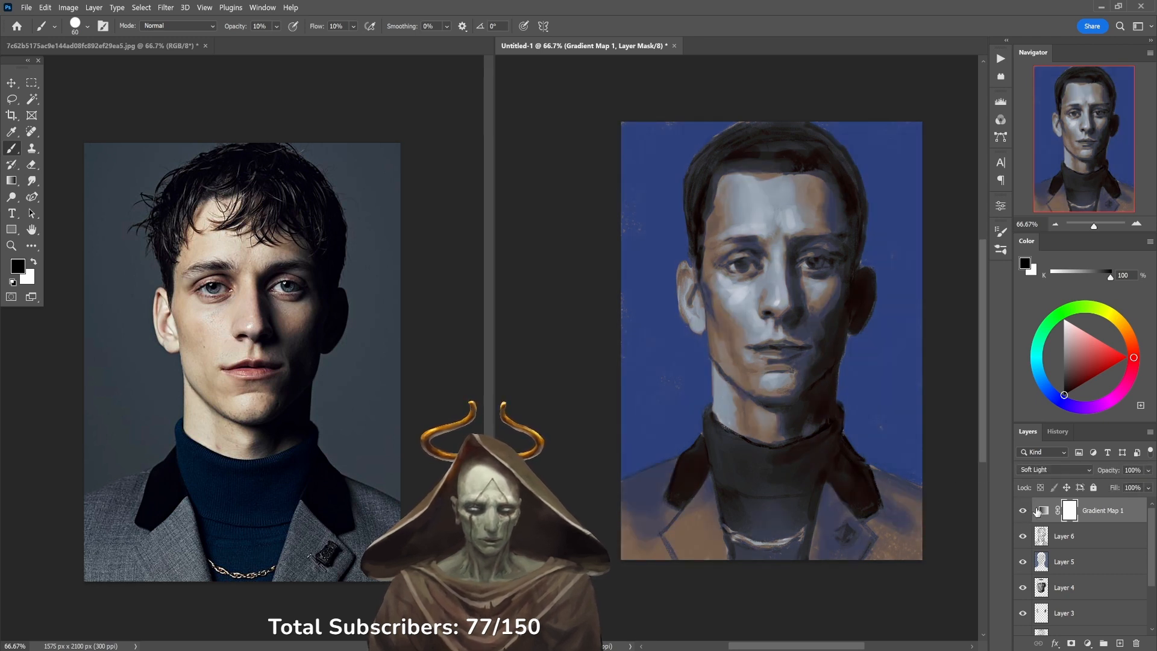
# Try other presets on Gradient Map 1: red-grey-ochre-teal, green-purple-orange, and purple-orange with a light blue band.
pyautogui.click(1042, 511)
pyautogui.doubleClick(1043, 517)
pyautogui.click(888, 248)
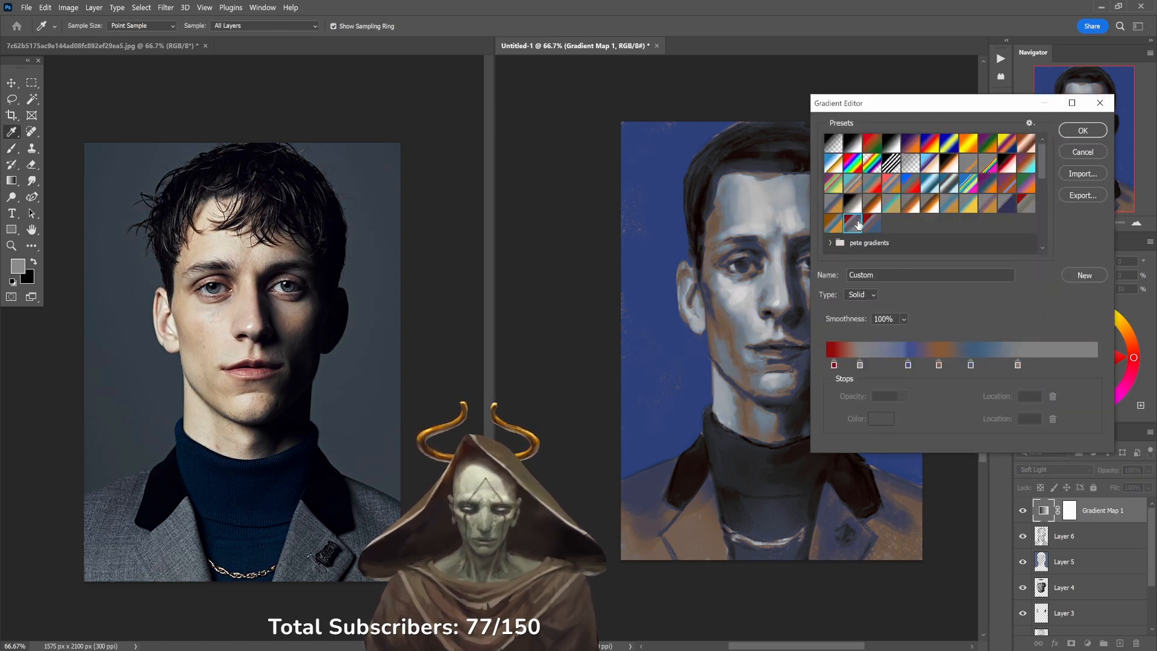
pyautogui.click(868, 224)
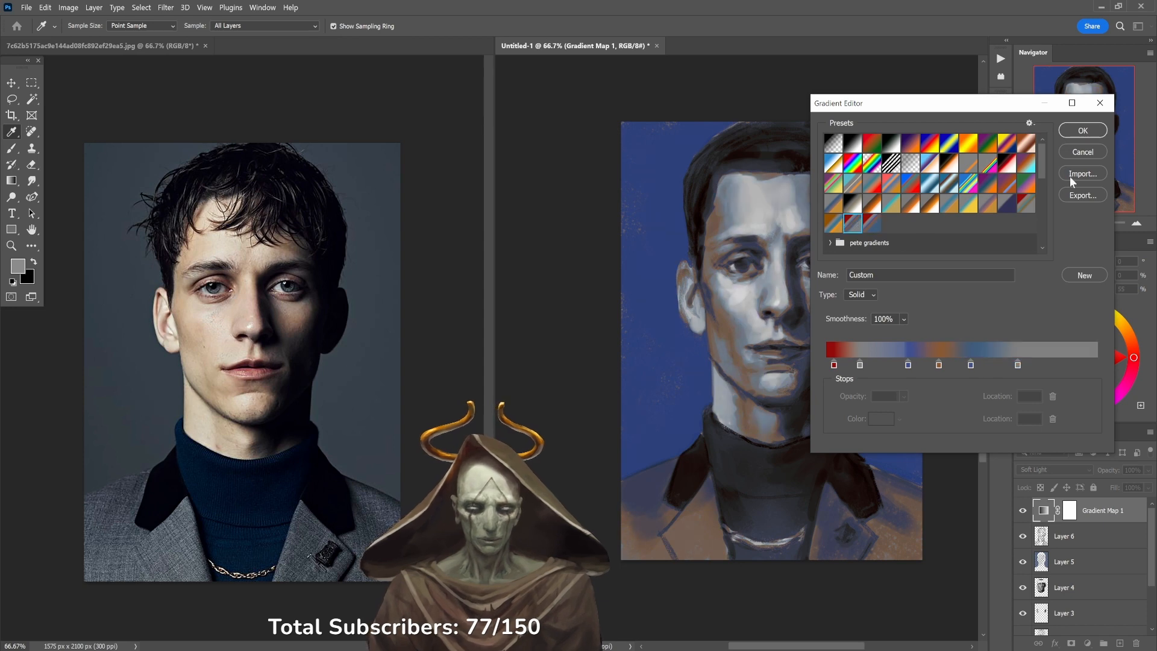
pyautogui.moveTo(1026, 105); pyautogui.dragTo(531, 169)
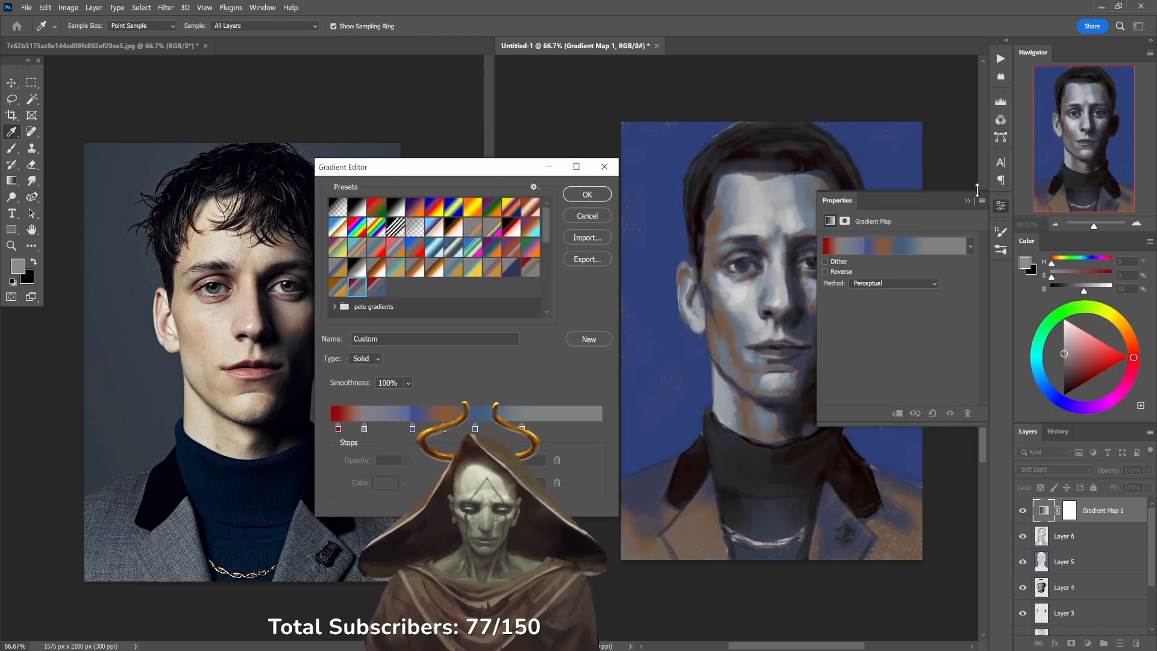
pyautogui.click(968, 201)
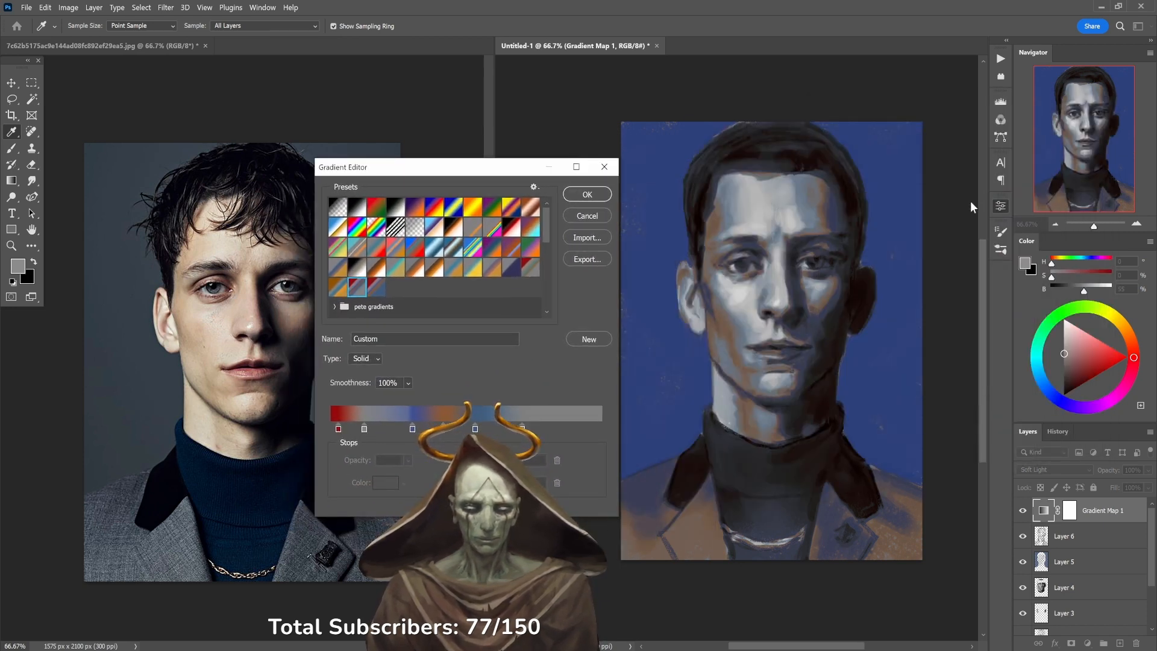
pyautogui.click(536, 268)
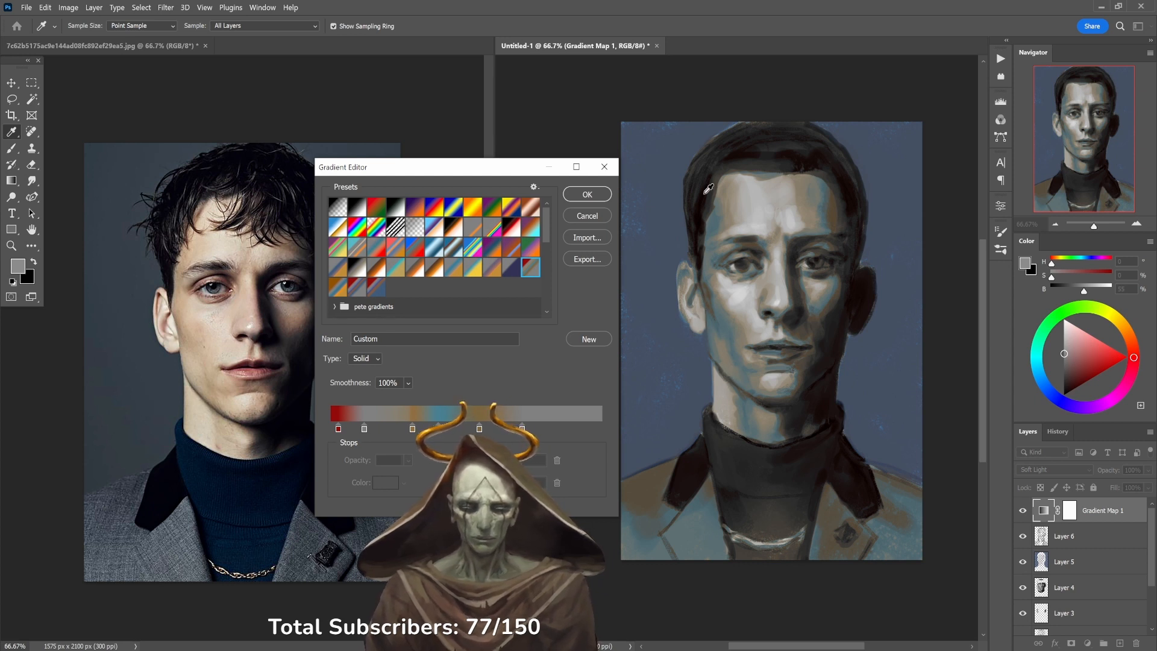
pyautogui.click(533, 246)
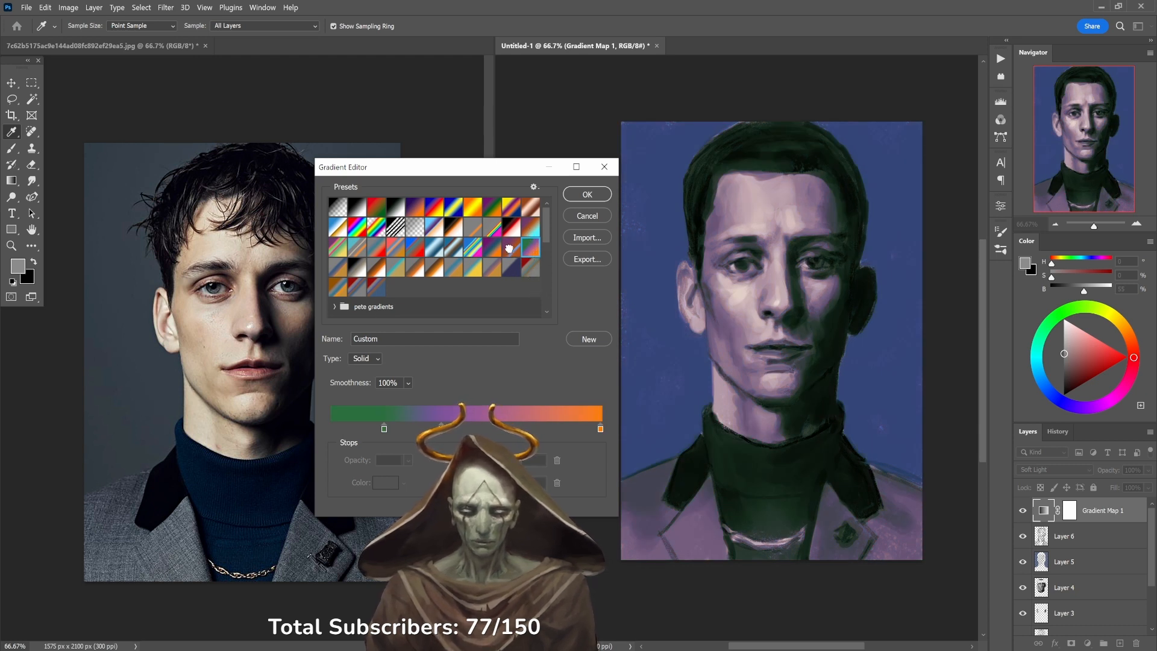
pyautogui.click(505, 249)
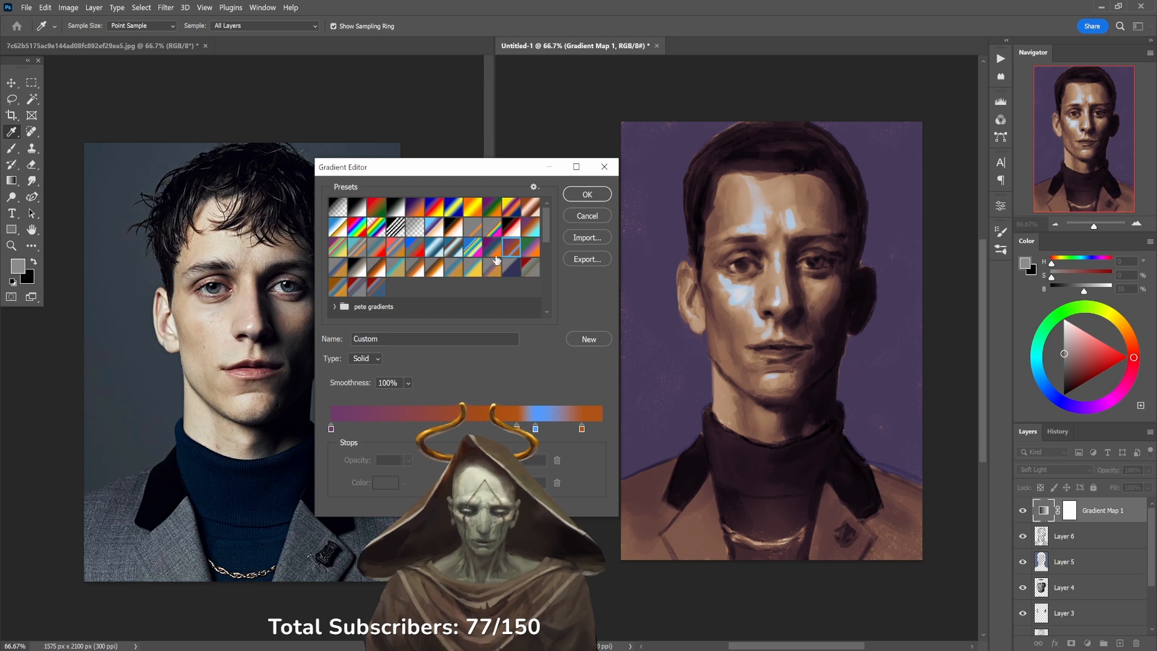
# Try recolouring the gradient's orange stop at location 69 to blue.
pyautogui.moveTo(491, 176); pyautogui.dragTo(516, 164)
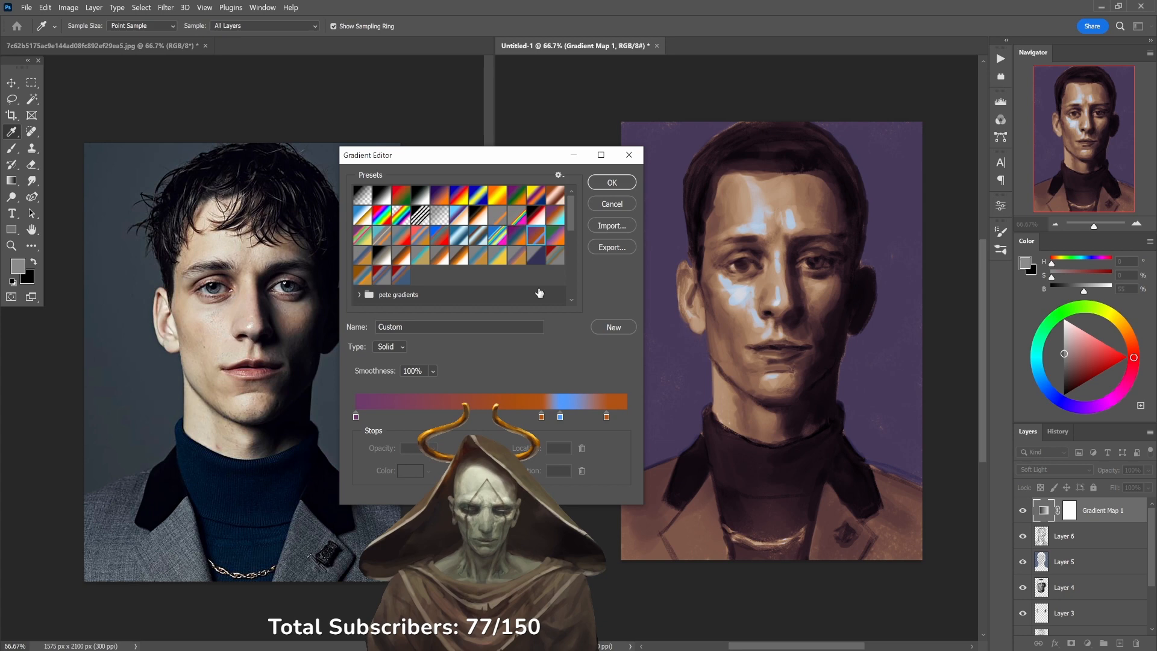
pyautogui.click(541, 417)
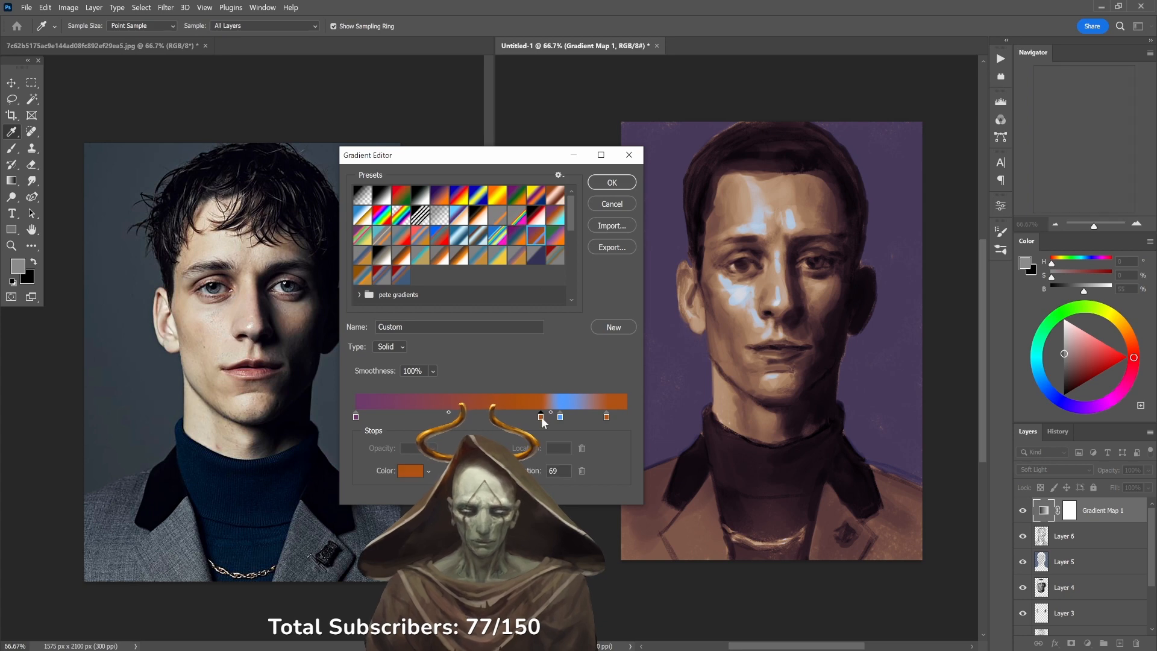
pyautogui.click(410, 471)
pyautogui.click(384, 332)
pyautogui.moveTo(386, 332)
pyautogui.mouseDown()
pyautogui.moveTo(384, 316)
pyautogui.moveTo(383, 421)
pyautogui.moveTo(388, 283)
pyautogui.moveTo(384, 319)
pyautogui.mouseUp()
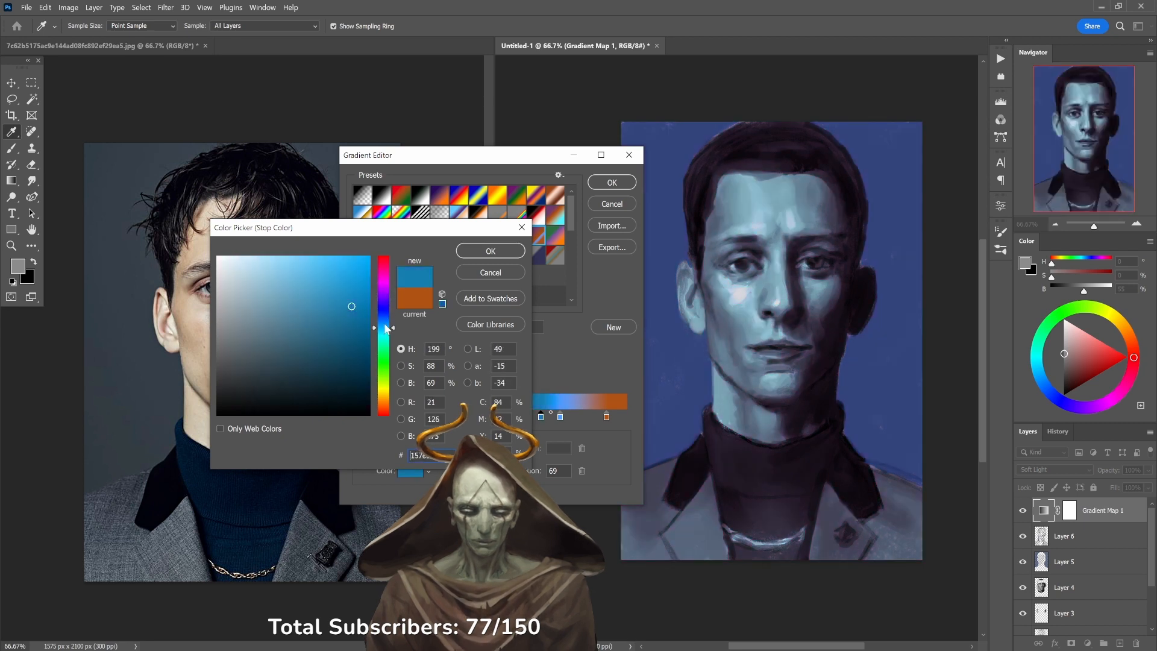
pyautogui.click(482, 250)
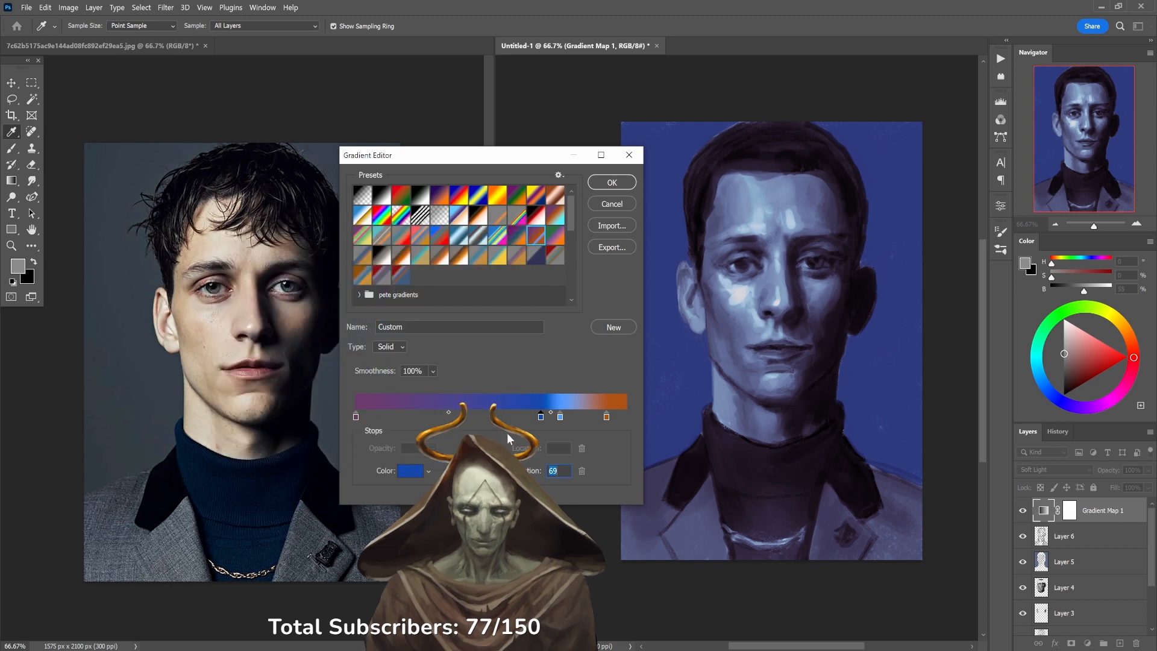
# Apply the preset of blue, dark red, pale blue and brown to Gradient Map 1 and lower the layer's opacity to 38%.
pyautogui.click(518, 235)
pyautogui.click(499, 243)
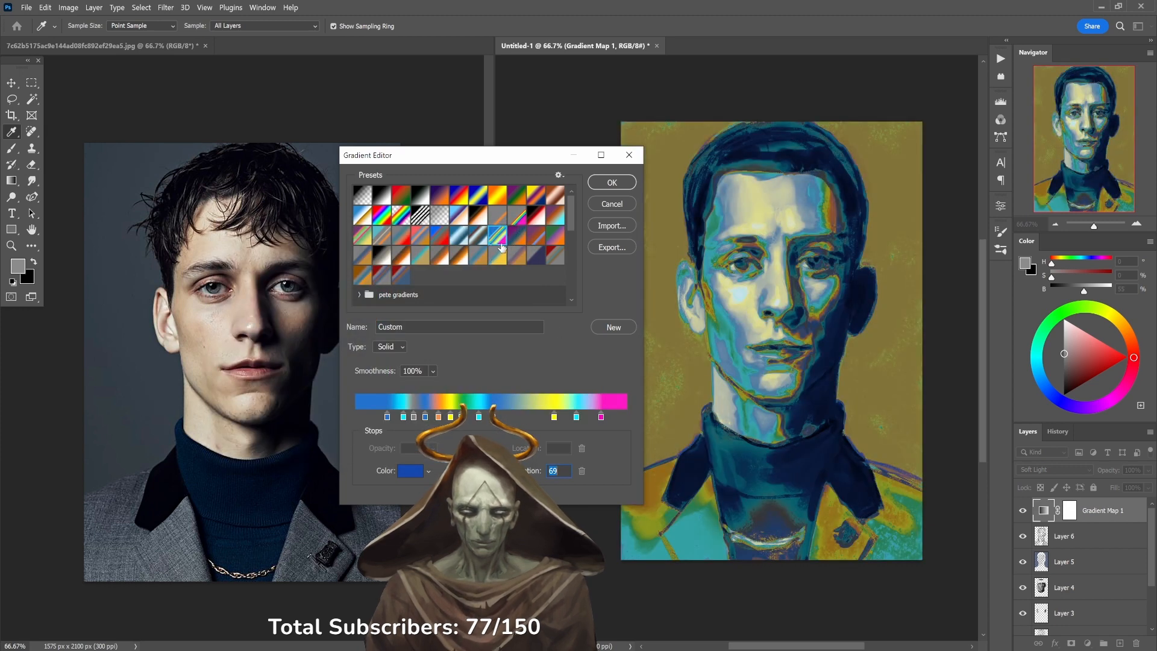
pyautogui.click(469, 242)
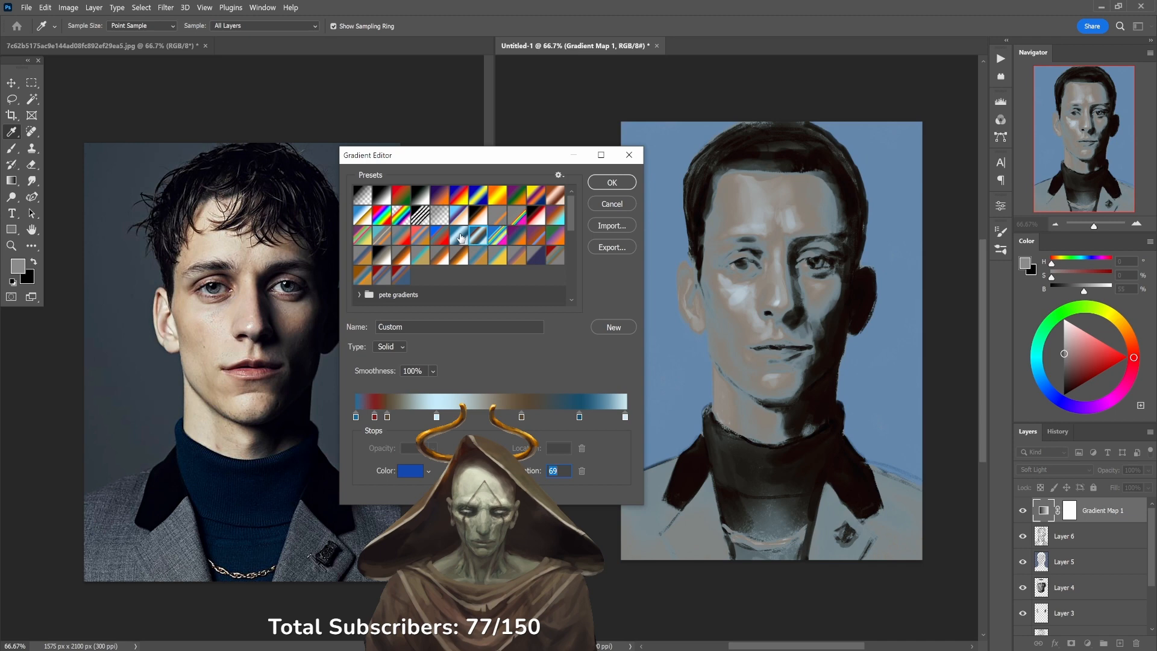
pyautogui.click(610, 182)
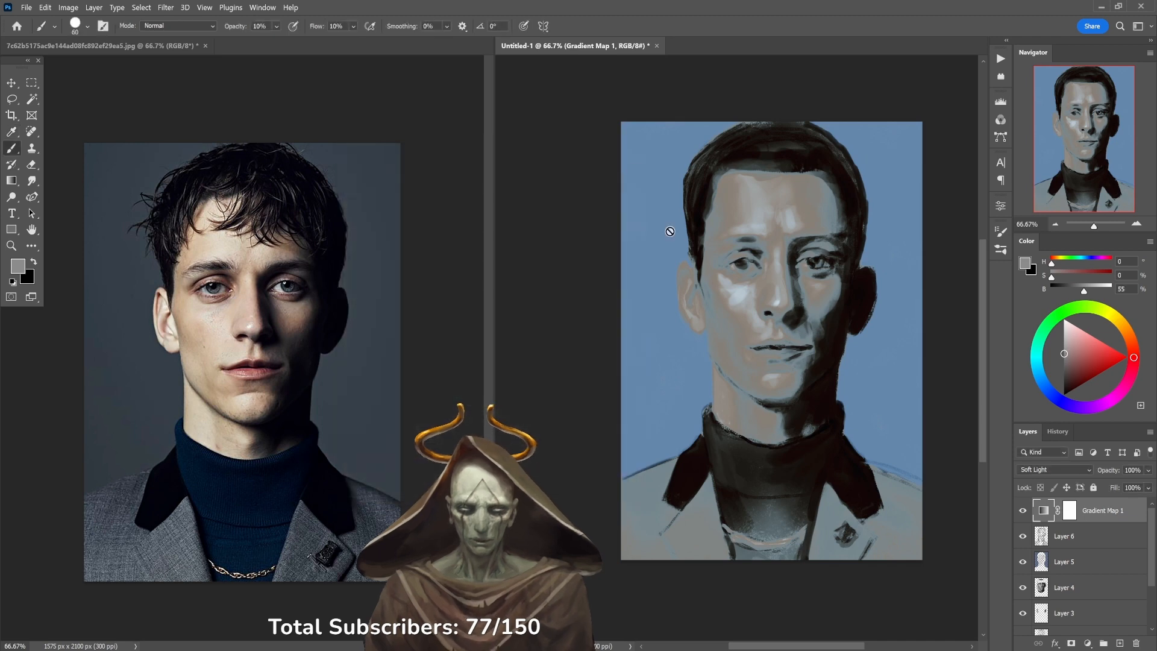
pyautogui.moveTo(1104, 467); pyautogui.dragTo(1087, 468)
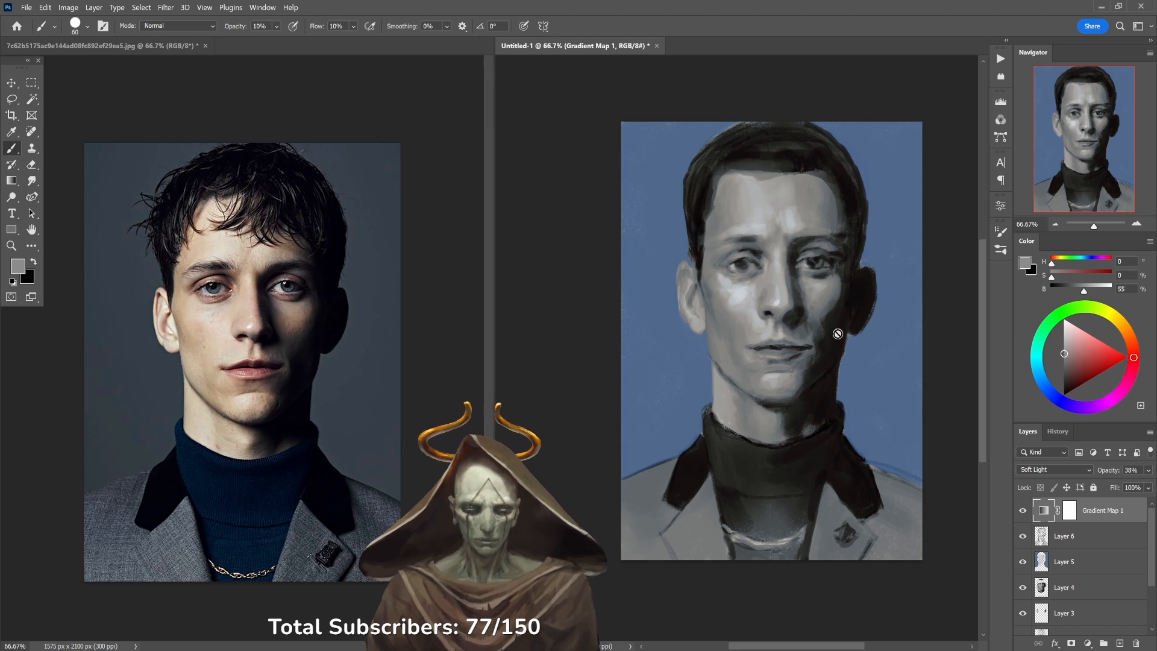
# Toggle the visibility of Gradient Map 1 repeatedly to compare the portrait with and without the 38% tint.
pyautogui.click(1023, 510)
pyautogui.click(1023, 510)
pyautogui.click(1024, 511)
pyautogui.click(1022, 510)
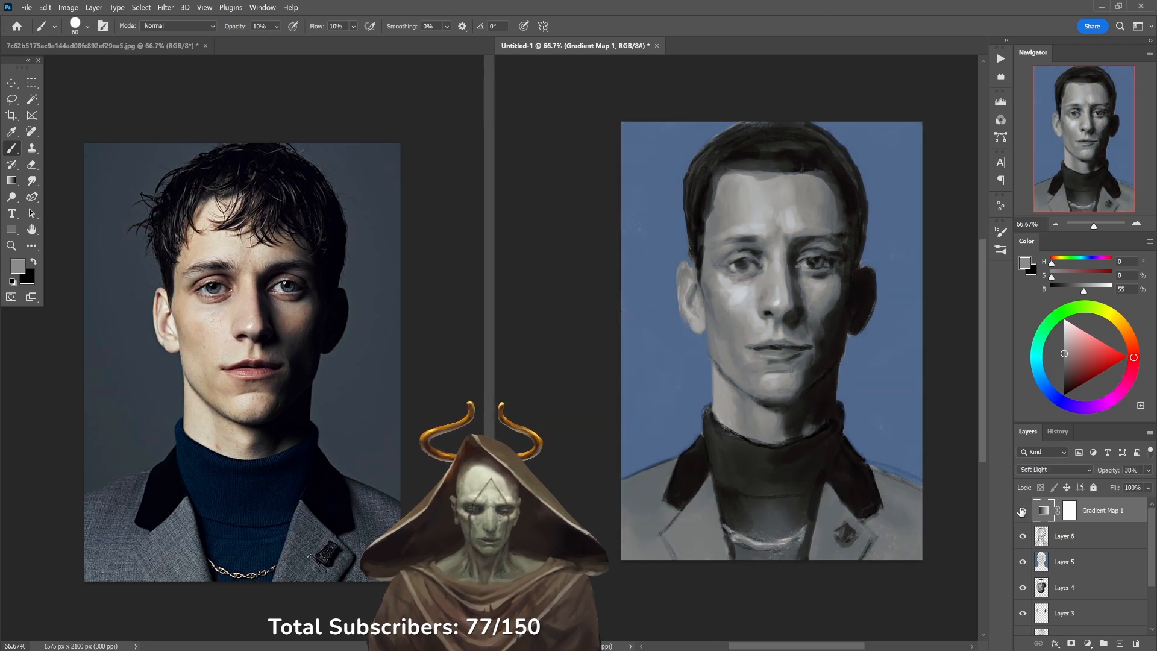
pyautogui.click(1022, 510)
pyautogui.click(1022, 511)
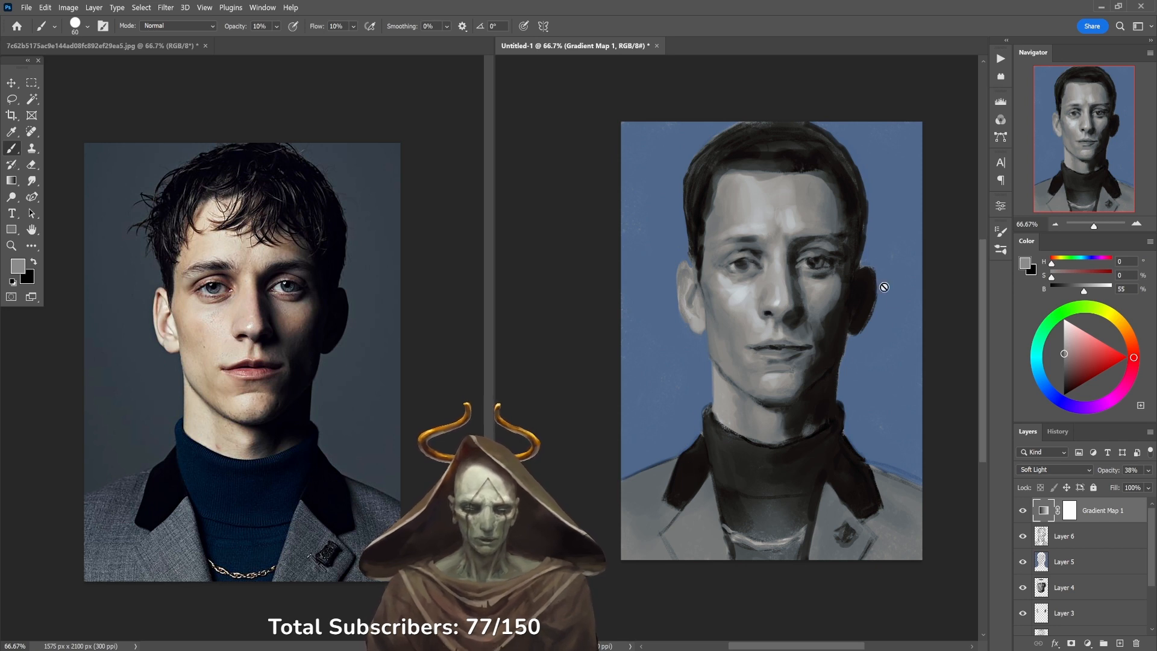
pyautogui.click(1022, 510)
pyautogui.click(1023, 510)
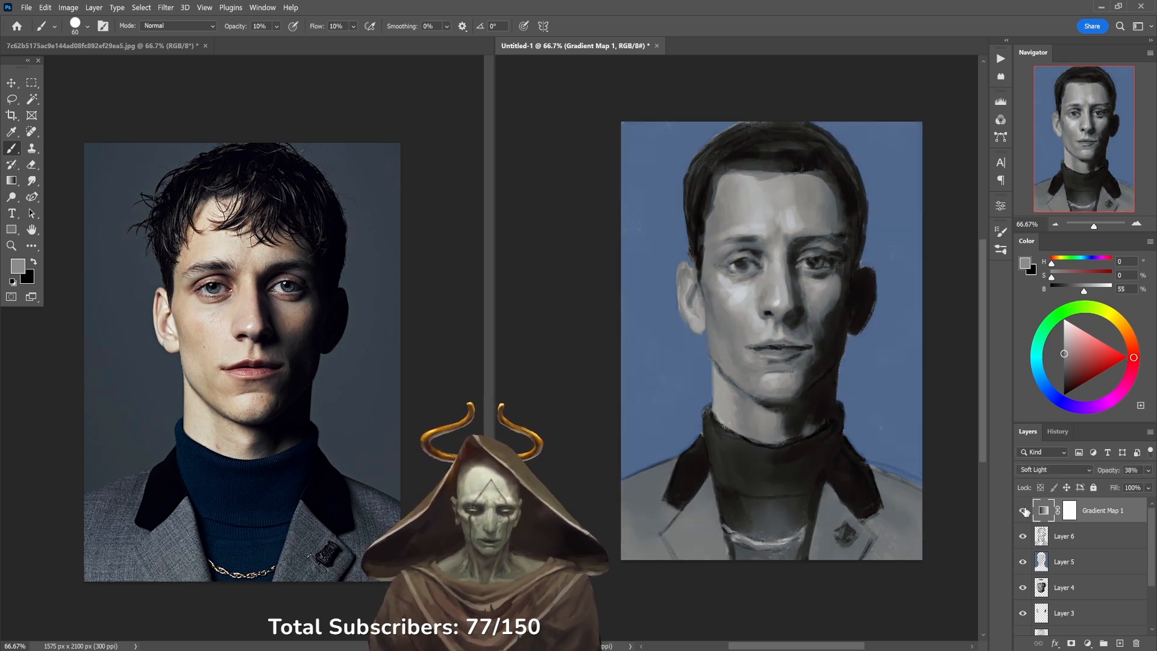
pyautogui.click(1023, 511)
pyautogui.click(1023, 510)
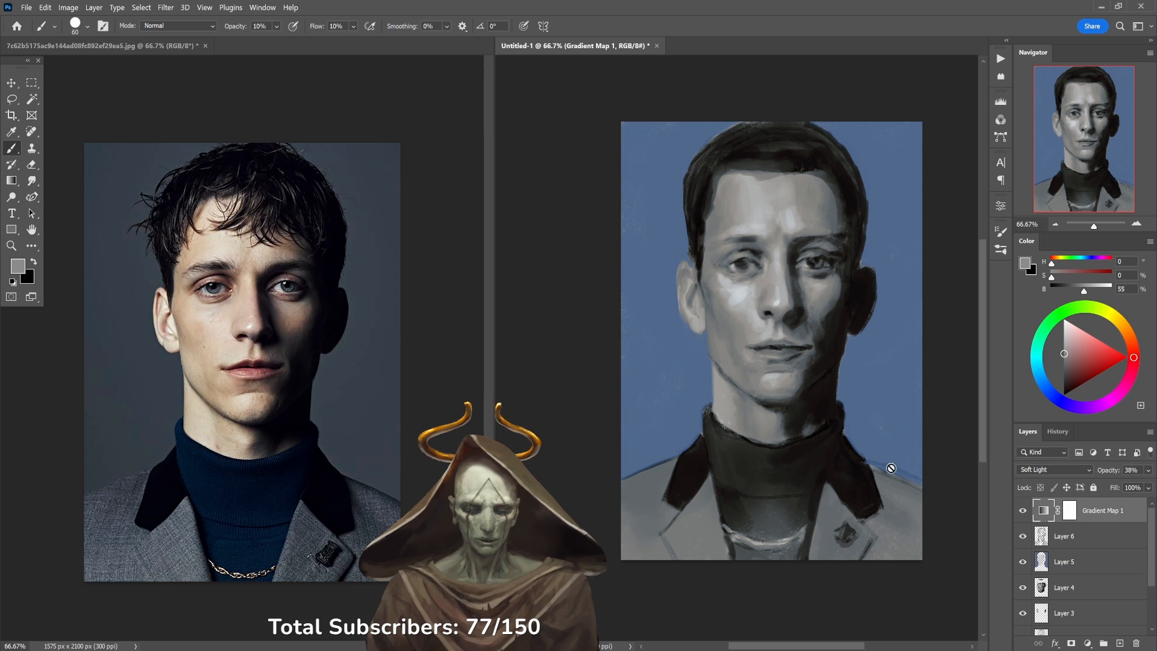
pyautogui.click(1023, 511)
pyautogui.click(1022, 511)
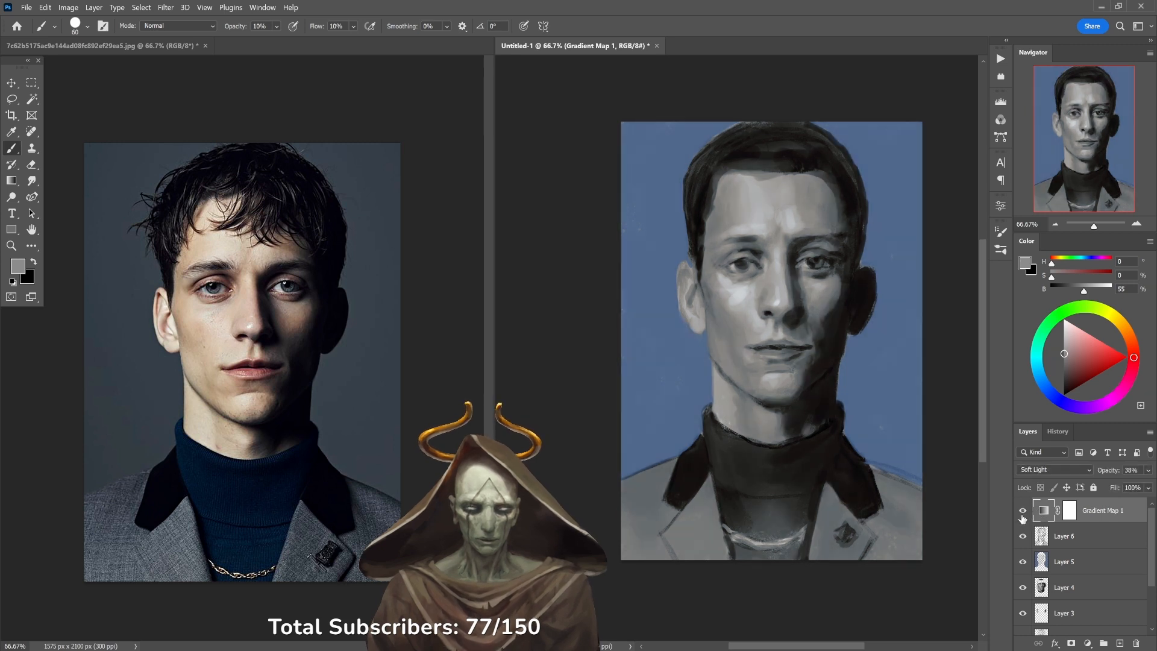
pyautogui.click(1022, 512)
pyautogui.click(1022, 511)
pyautogui.click(1023, 511)
pyautogui.click(1023, 512)
pyautogui.click(1022, 512)
pyautogui.click(1022, 512)
pyautogui.click(1022, 512)
pyautogui.click(1023, 512)
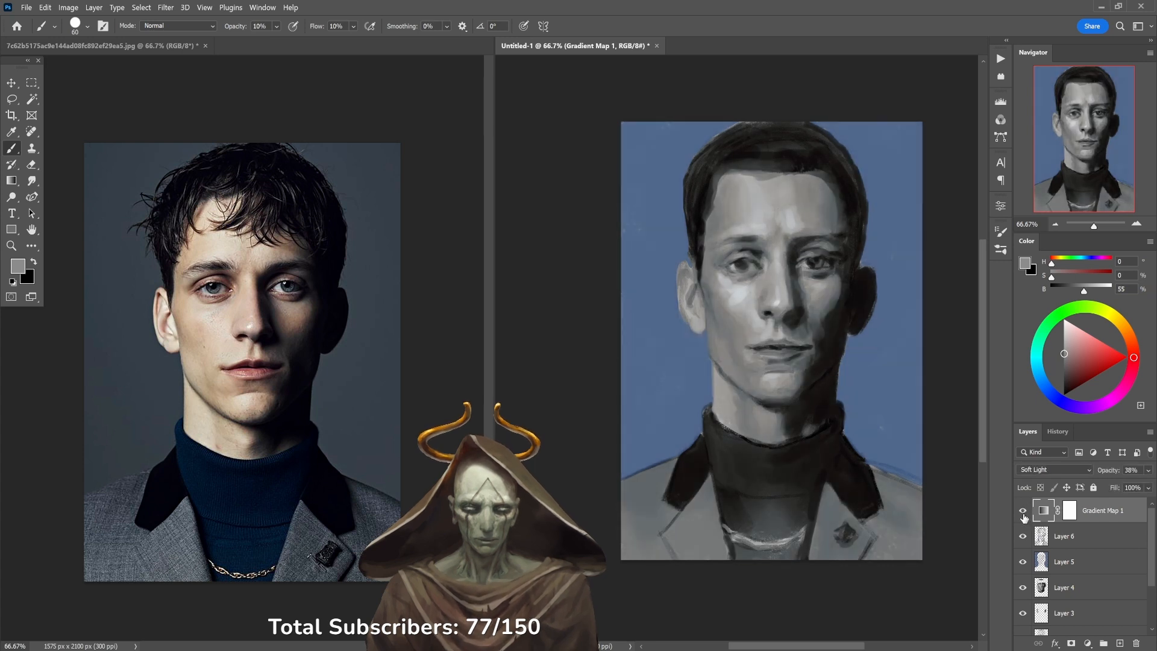
# Try the blue and white preset on Gradient Map 1, then apply the Copper preset instead.
pyautogui.doubleClick(1043, 511)
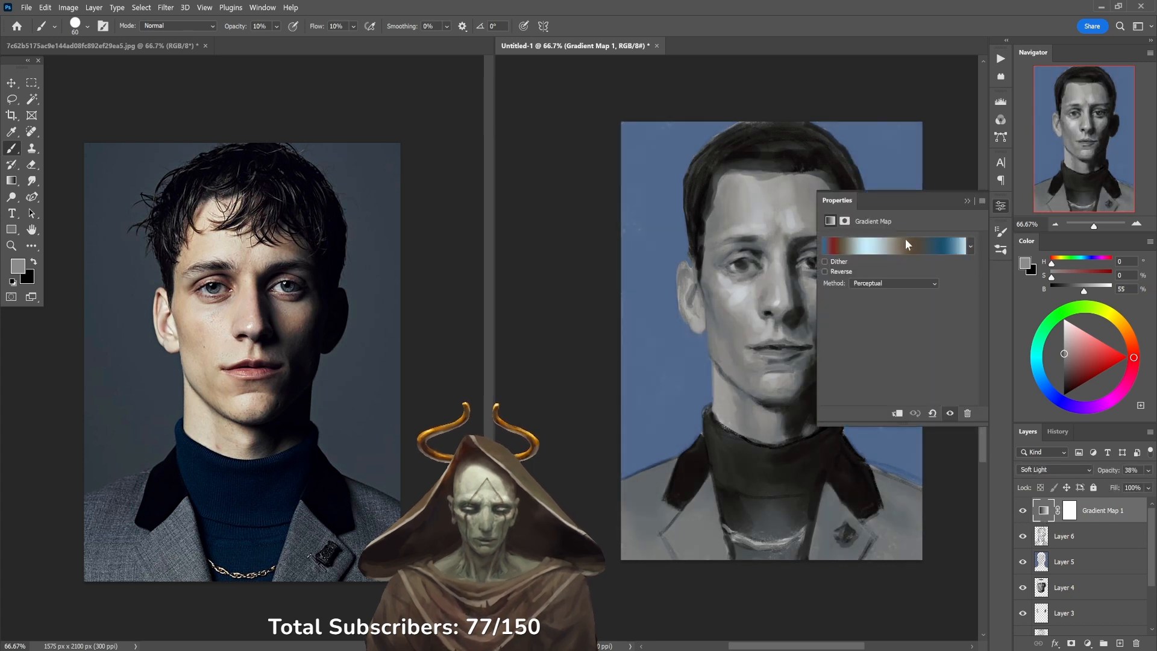
pyautogui.click(910, 242)
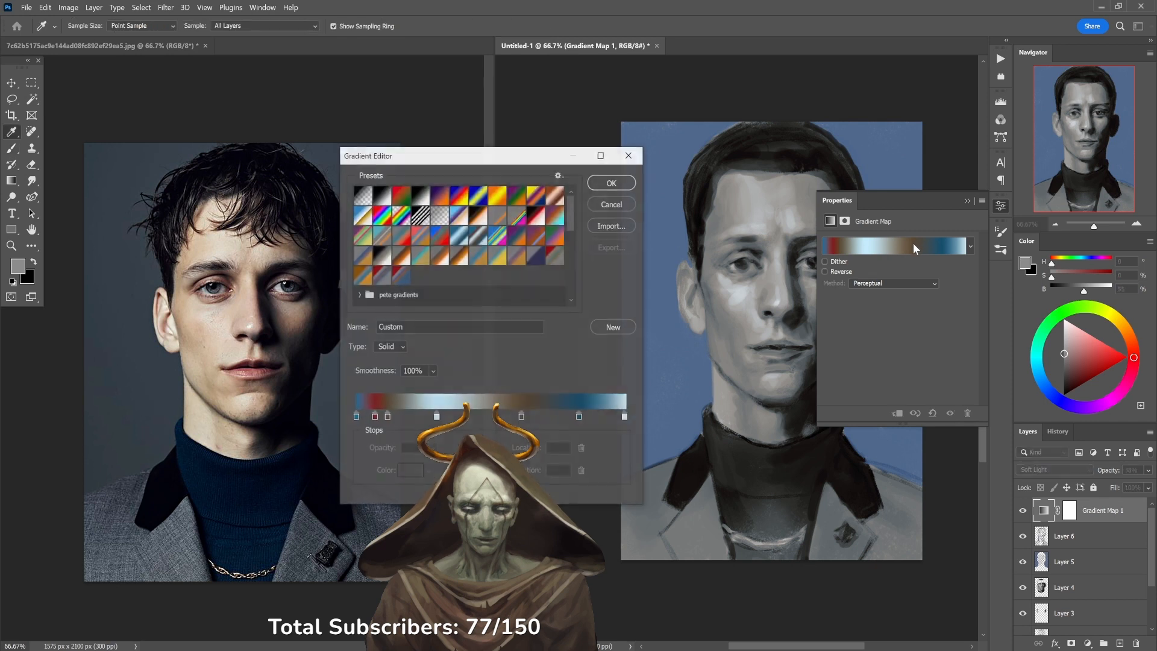
pyautogui.click(462, 238)
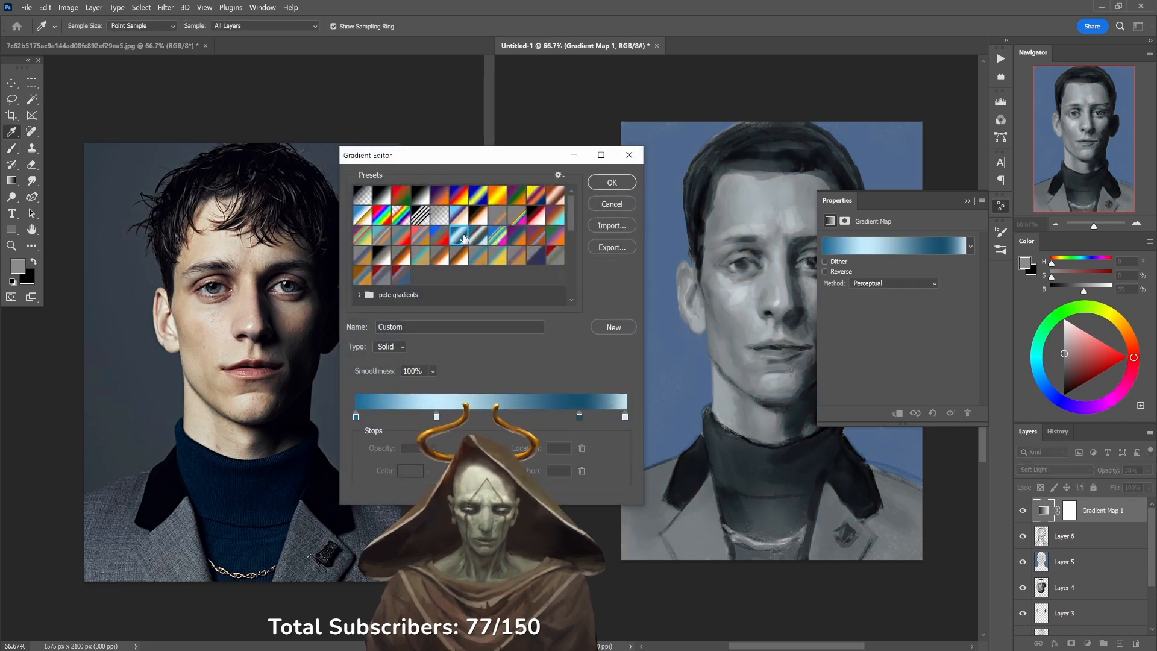
pyautogui.click(554, 197)
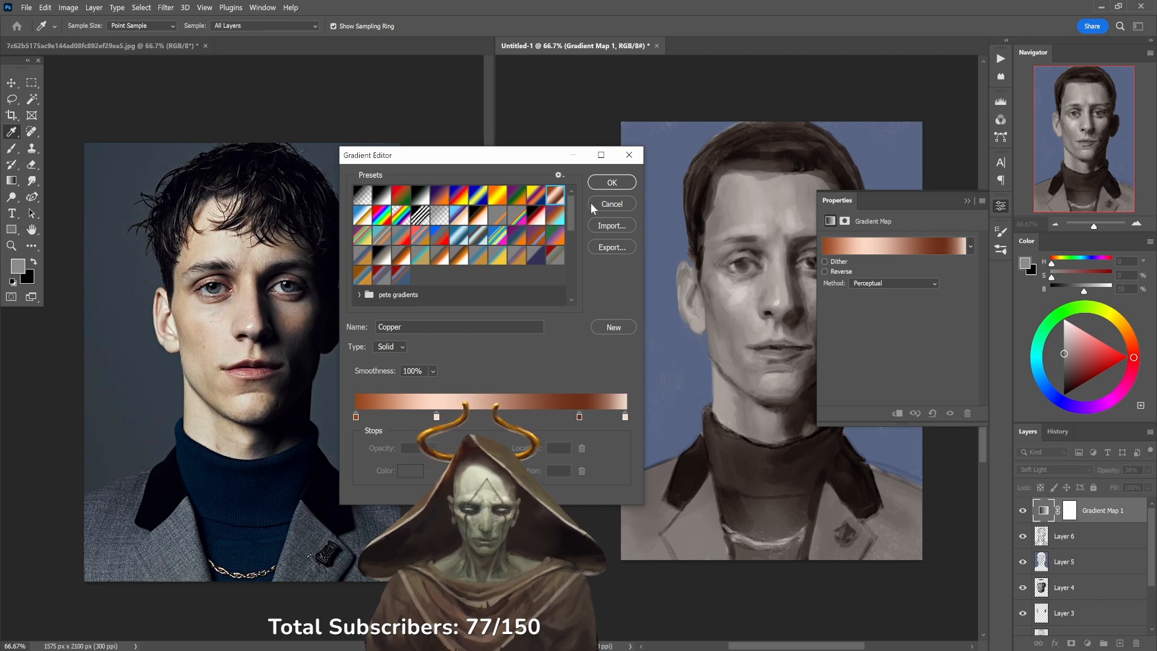
pyautogui.click(612, 182)
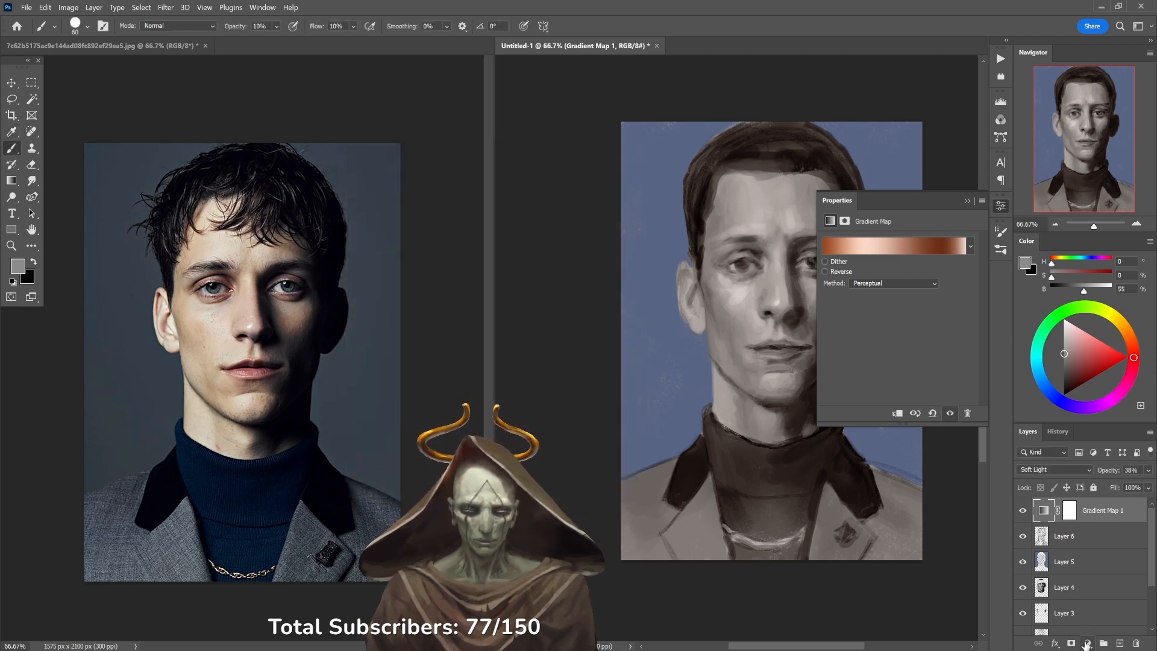
# Add a second Gradient Map adjustment layer above Gradient Map 1 and set its blend mode to Soft Light.
pyautogui.click(1087, 643)
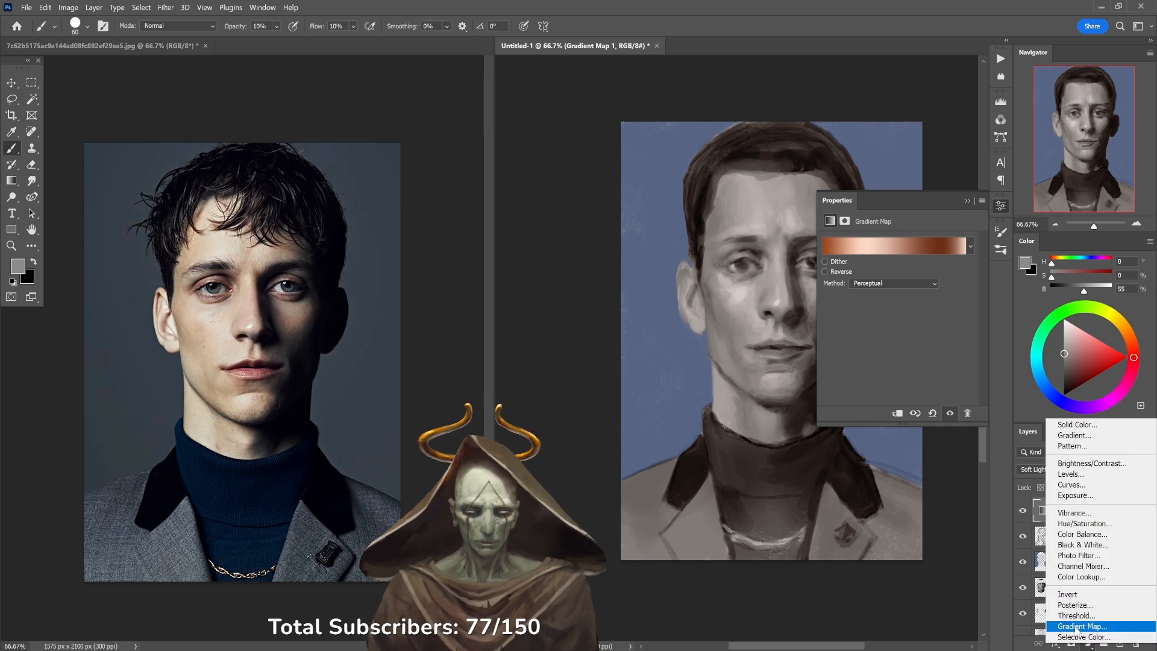
pyautogui.click(1076, 627)
pyautogui.click(1058, 470)
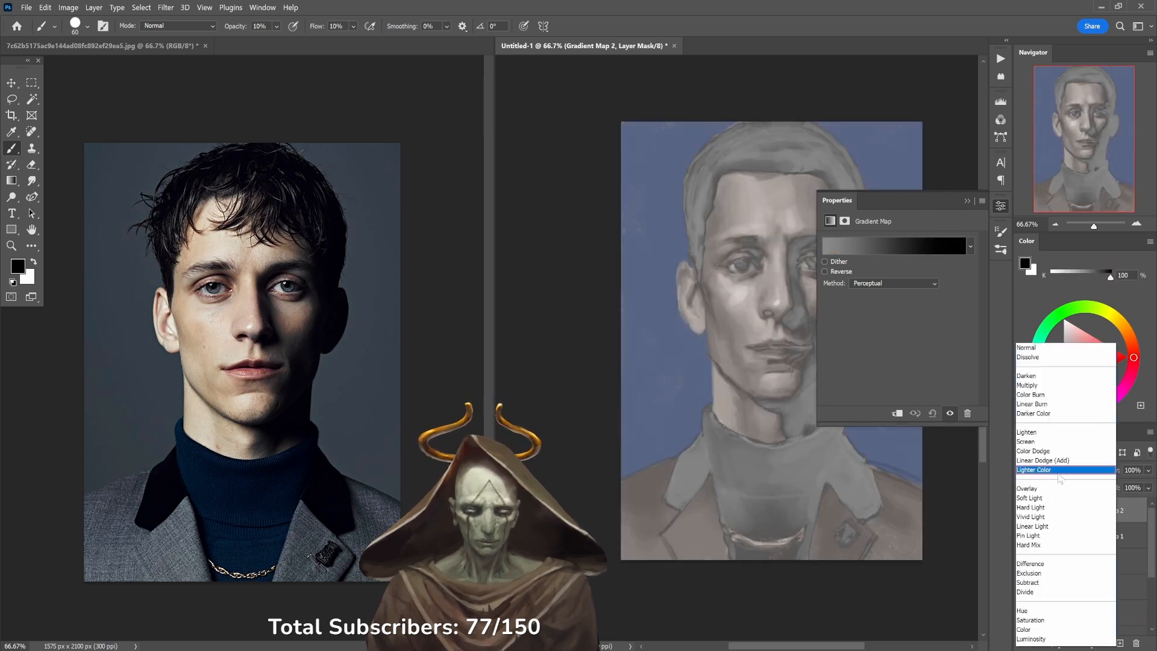
pyautogui.click(1056, 499)
# Try several gradient presets on Gradient Map 2, including green-purple-orange, and apply the preset of red, tan, blue and brown.
pyautogui.click(931, 257)
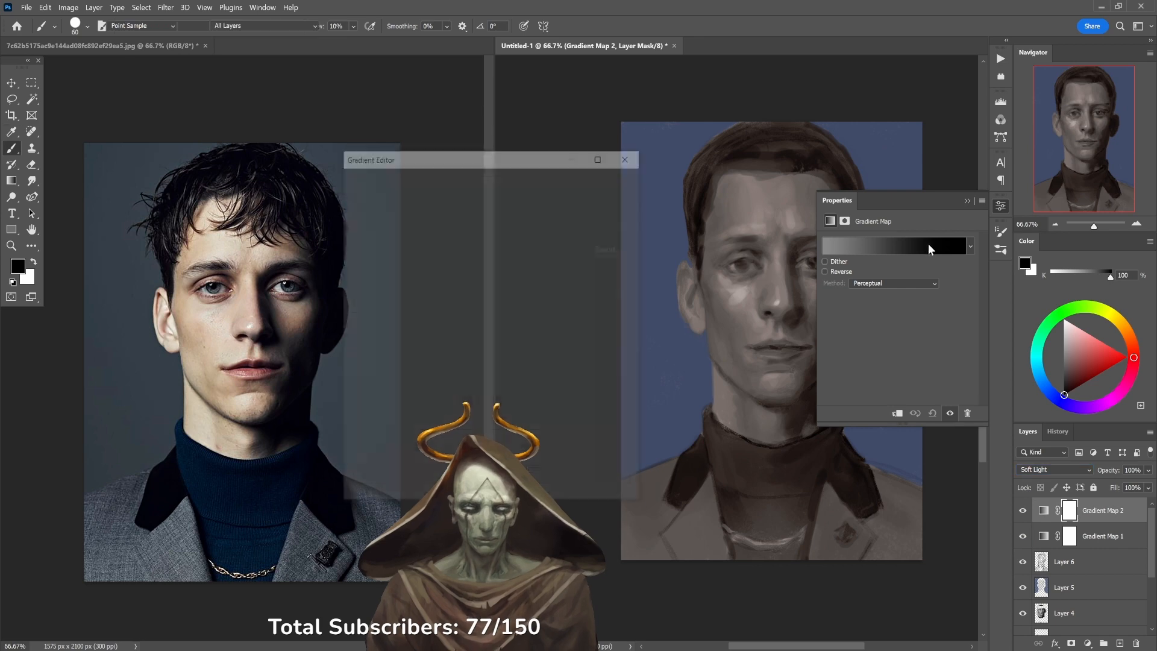
pyautogui.click(553, 256)
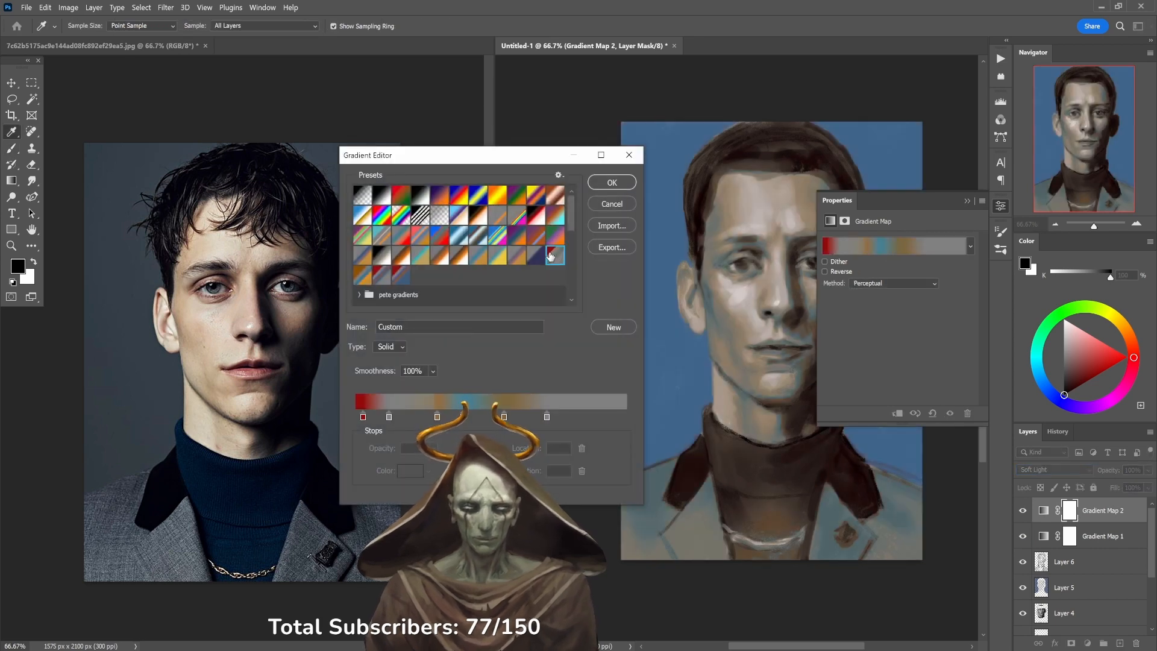
pyautogui.click(550, 212)
pyautogui.click(538, 240)
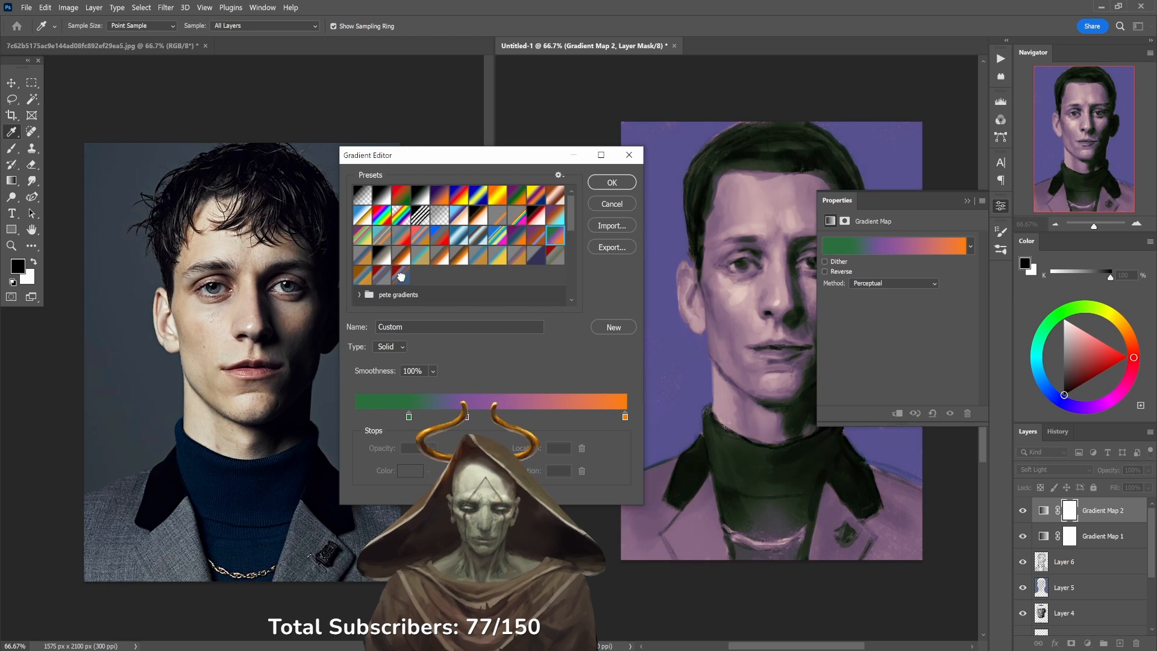
pyautogui.click(400, 276)
pyautogui.click(613, 187)
pyautogui.press('b')
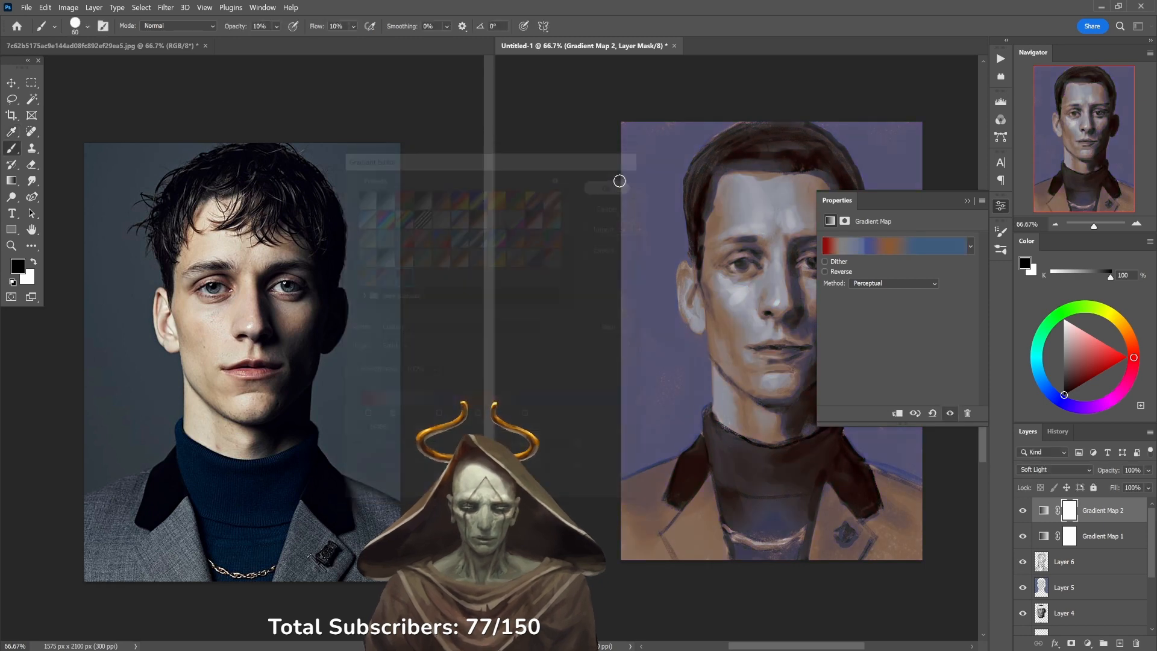
pyautogui.click(1001, 206)
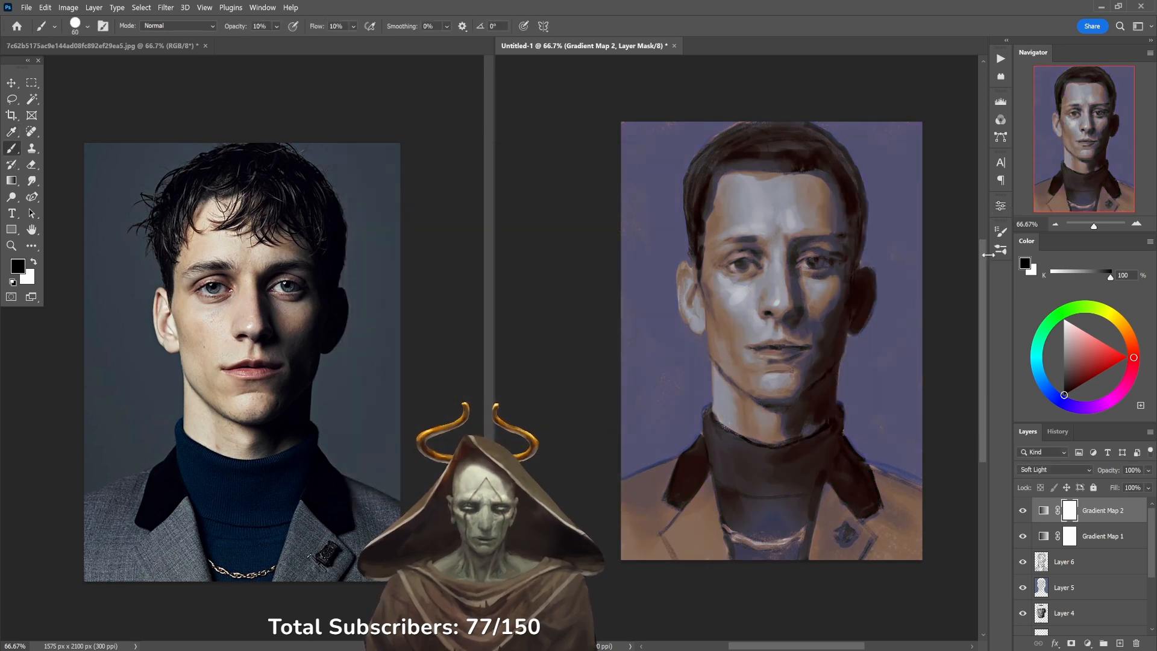
# Toggle the visibility of Gradient Map 1 and Gradient Map 2 to compare each one's effect on the portrait.
pyautogui.click(1023, 535)
pyautogui.click(1022, 537)
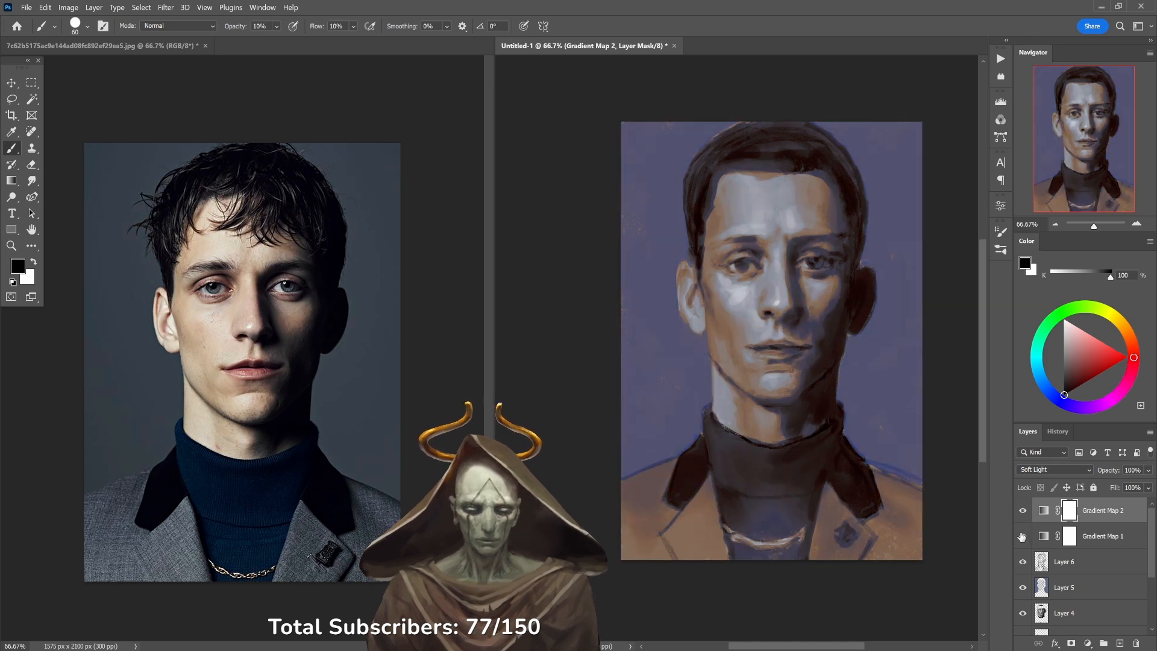
pyautogui.click(1023, 535)
pyautogui.click(1022, 536)
pyautogui.click(1022, 514)
pyautogui.click(1022, 512)
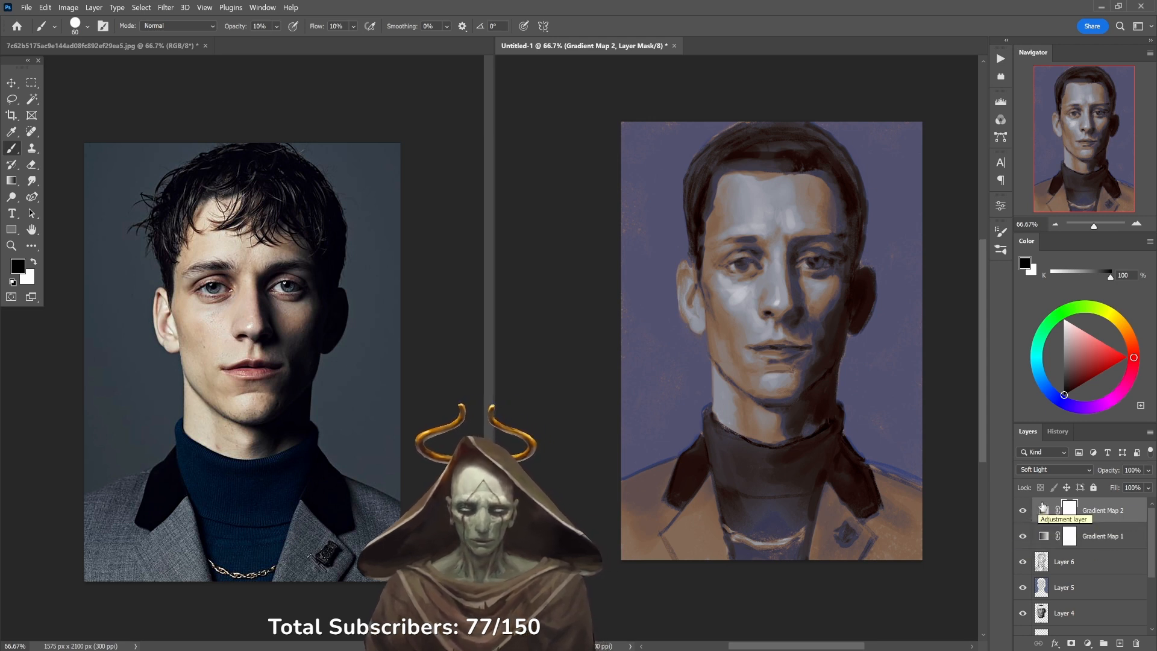
pyautogui.click(1022, 512)
pyautogui.click(1023, 512)
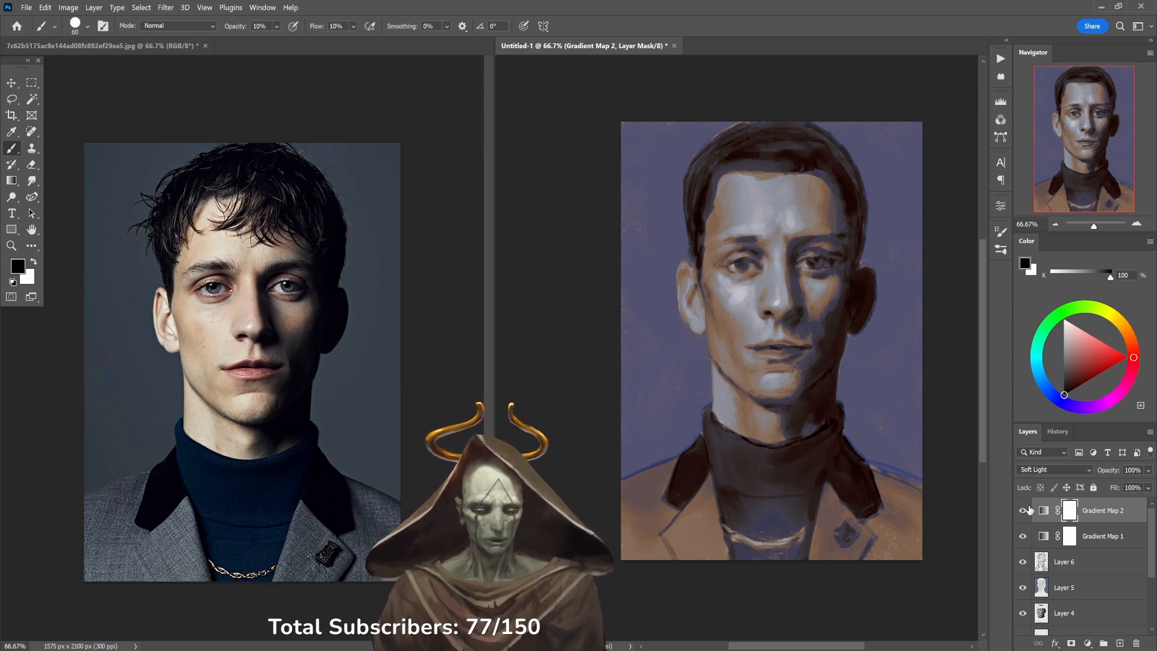
# Add a new empty layer above Gradient Map 2 and set its blend mode to Hard Light.
pyautogui.click(1119, 643)
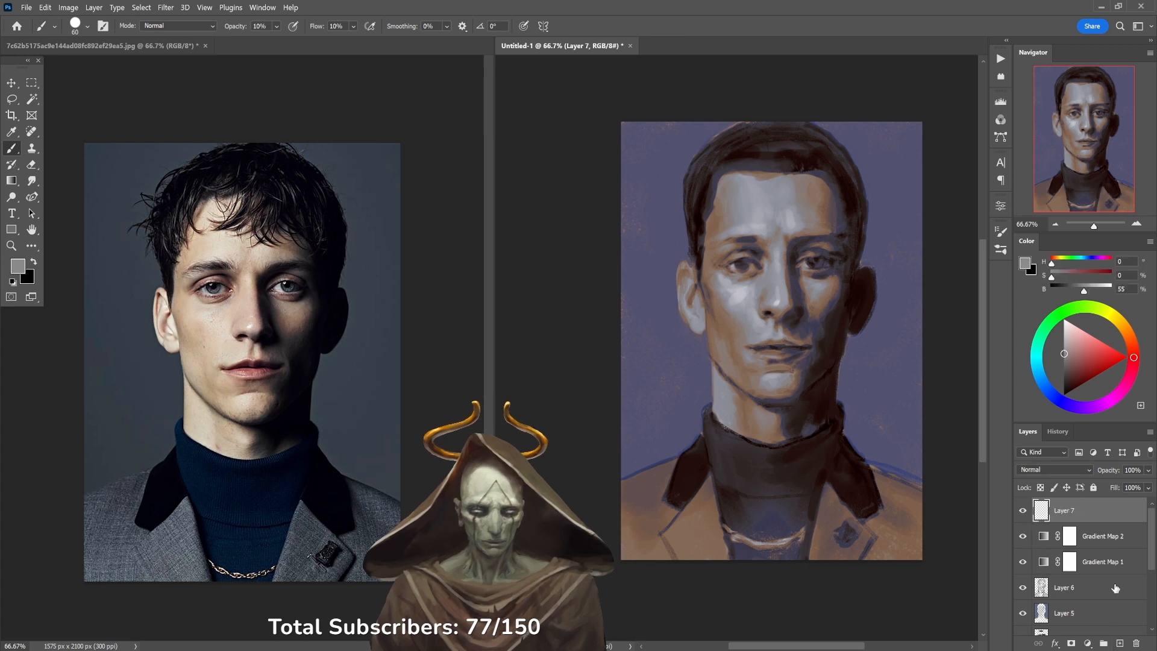
pyautogui.click(1052, 474)
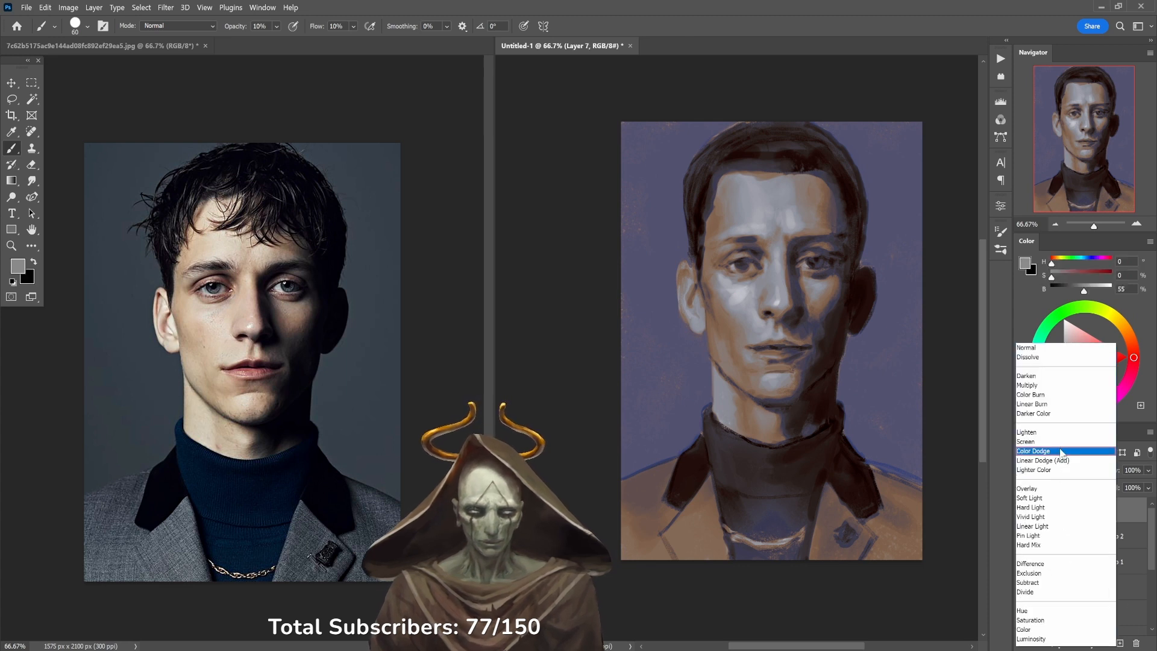
pyautogui.click(1056, 508)
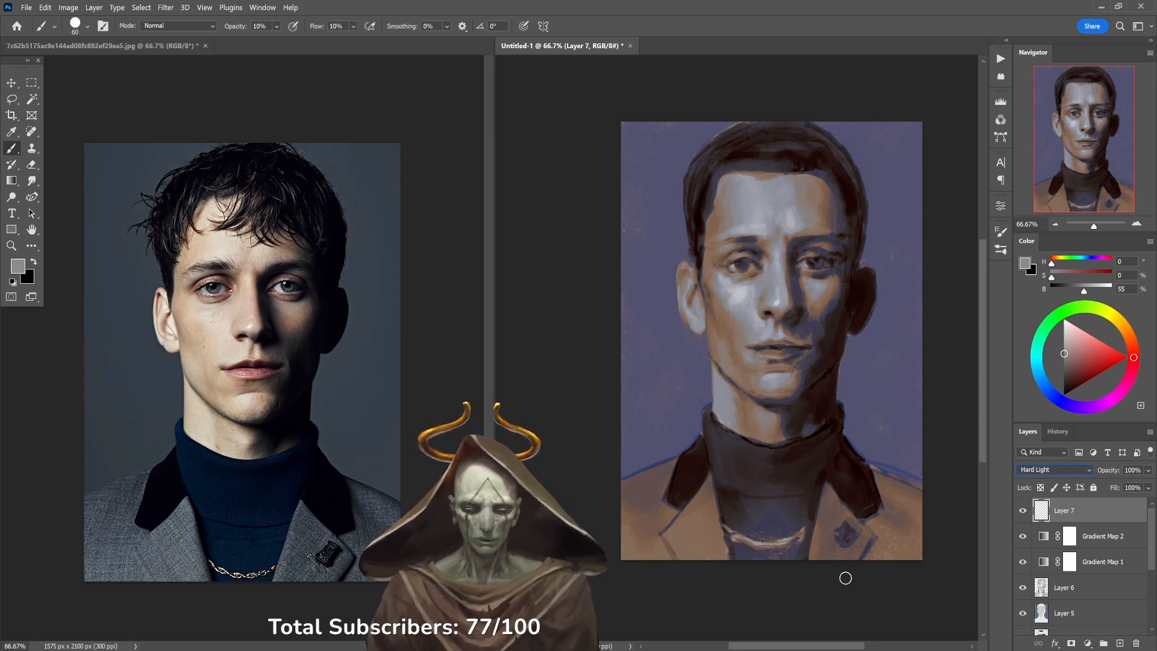
# Hide and reshow each gradient map in turn to check the colours beneath the new Hard Light layer.
pyautogui.click(1023, 537)
pyautogui.click(1022, 537)
pyautogui.click(1023, 559)
pyautogui.click(1023, 559)
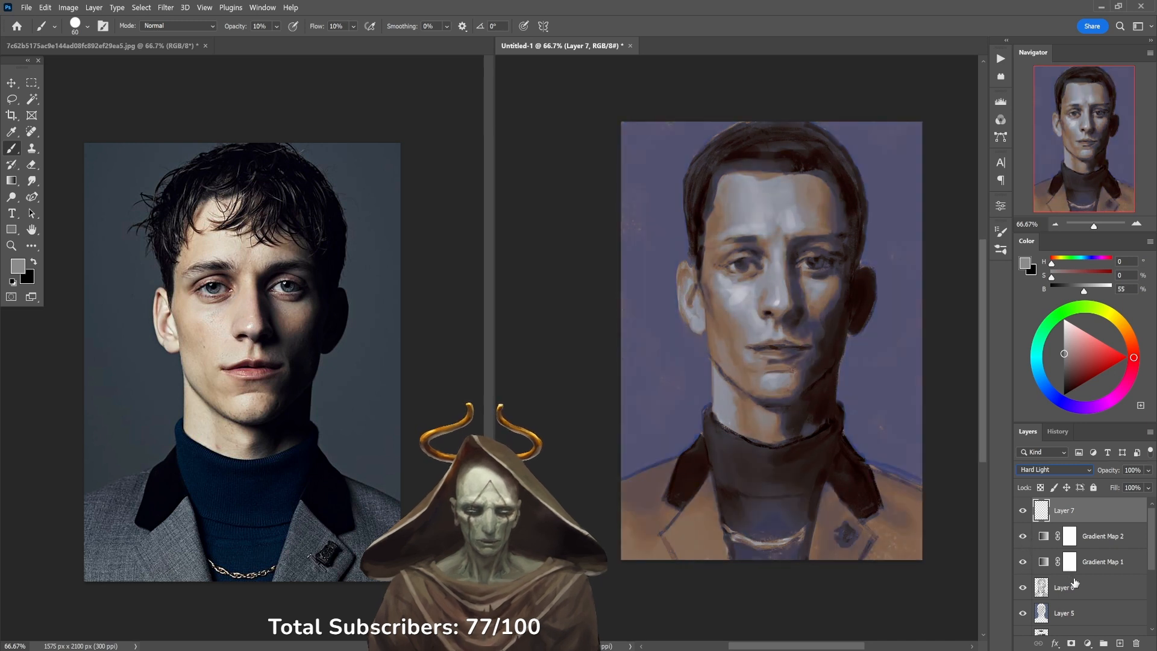
# Add a layer directly above Layer 6 and darken the blazer on it with a black 600 px brush at 40% opacity.
pyautogui.click(1073, 582)
pyautogui.click(1120, 643)
pyautogui.press('d')
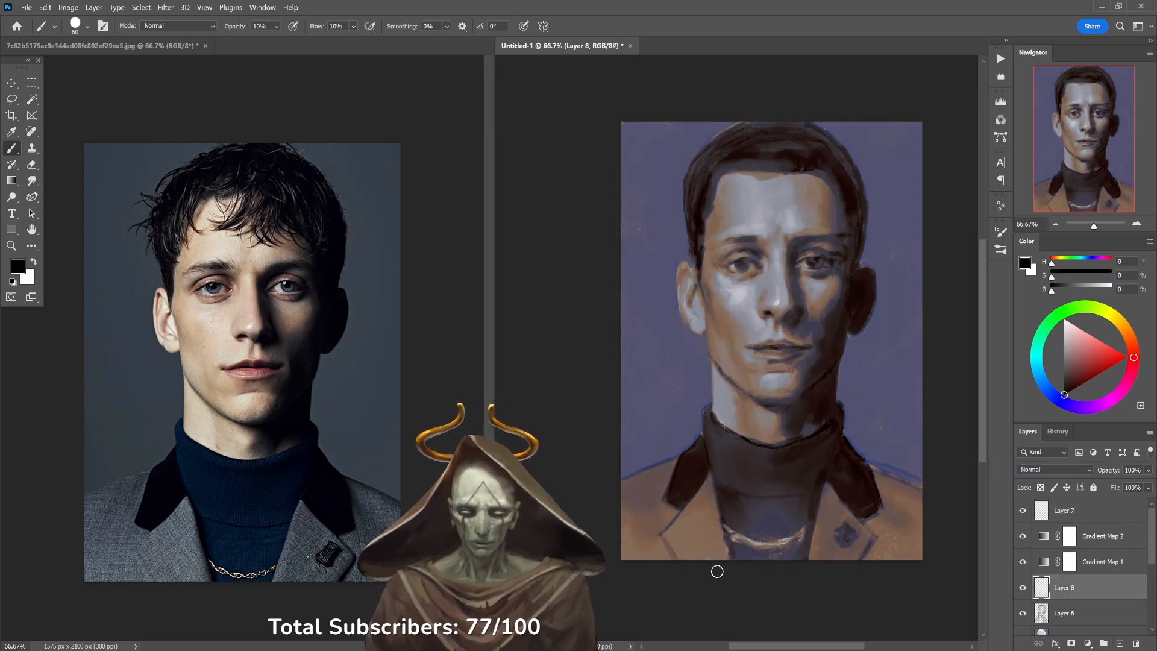
pyautogui.press(']')
pyautogui.press(']')
pyautogui.press(']')
pyautogui.press(']')
pyautogui.press(']')
pyautogui.press(']')
pyautogui.press(']')
pyautogui.press(']')
pyautogui.press(']')
pyautogui.press(']')
pyautogui.press(']')
pyautogui.press(']')
pyautogui.press('4')
pyautogui.moveTo(691, 544)
pyautogui.mouseDown()
pyautogui.moveTo(701, 478)
pyautogui.moveTo(634, 512)
pyautogui.moveTo(660, 593)
pyautogui.moveTo(652, 600)
pyautogui.moveTo(773, 648)
pyautogui.moveTo(850, 579)
pyautogui.moveTo(850, 513)
pyautogui.moveTo(872, 510)
pyautogui.moveTo(920, 540)
pyautogui.moveTo(895, 580)
pyautogui.mouseUp()
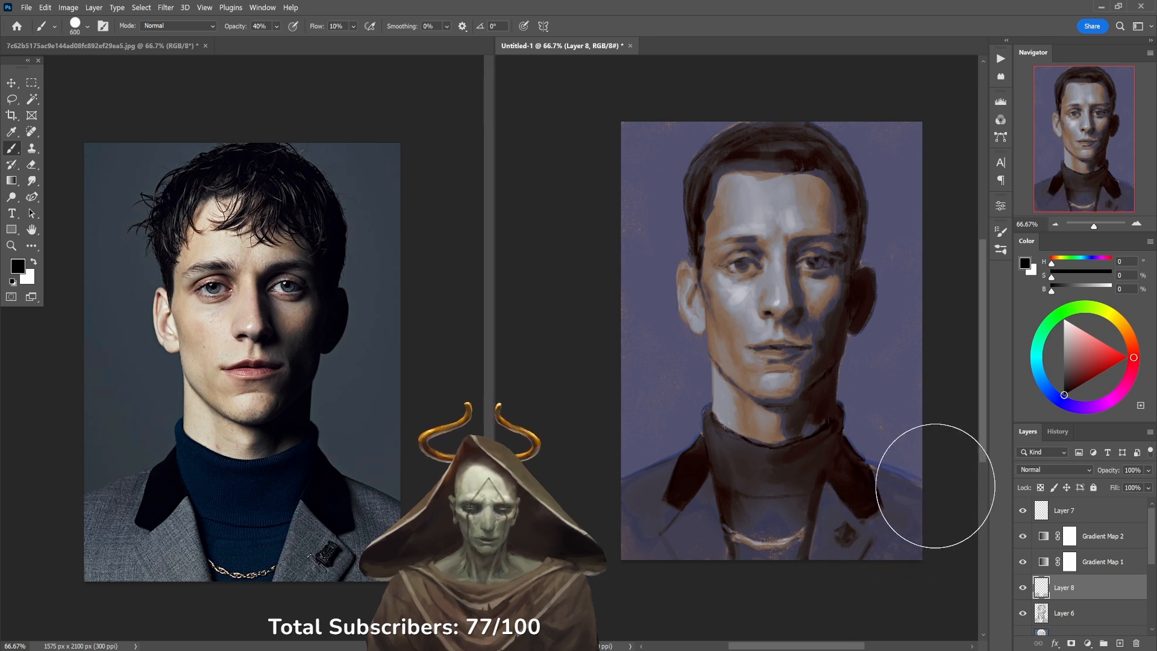
# Compare the darkened blazer with and without each of the two gradient maps.
pyautogui.click(1029, 563)
pyautogui.click(1029, 562)
pyautogui.click(1028, 538)
pyautogui.click(1028, 538)
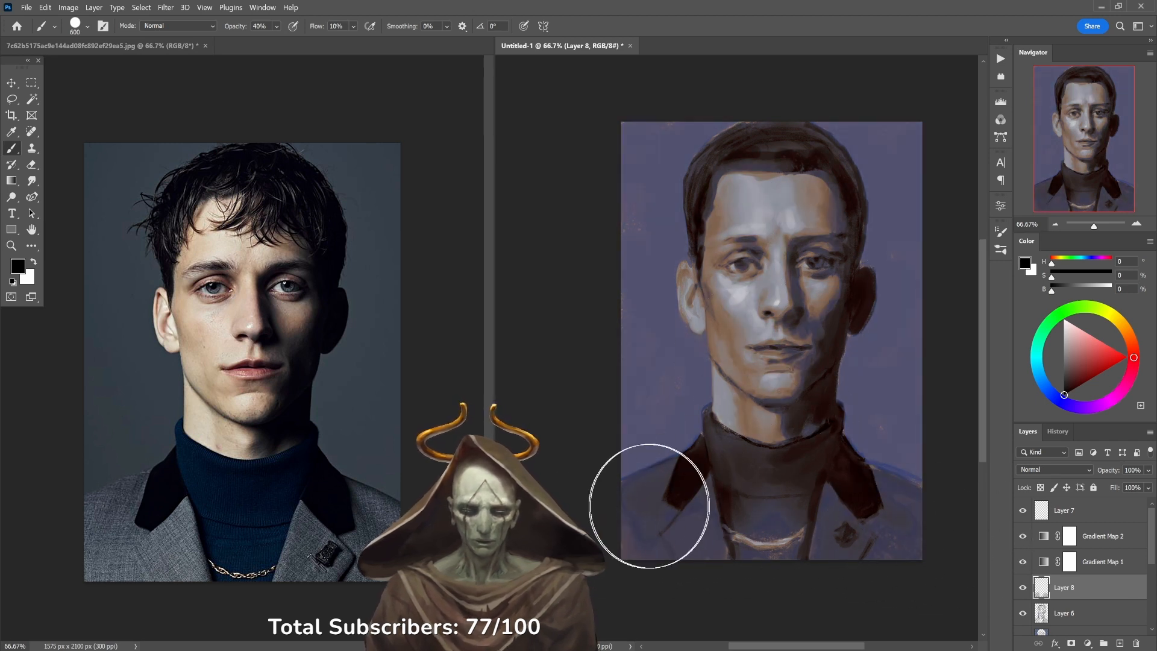
# Darken the background on both sides of the figure with large black strokes on Layer 8, and compare with that layer hidden.
pyautogui.moveTo(645, 460)
pyautogui.mouseDown()
pyautogui.moveTo(677, 371)
pyautogui.moveTo(675, 404)
pyautogui.moveTo(628, 237)
pyautogui.moveTo(640, 179)
pyautogui.moveTo(648, 239)
pyautogui.moveTo(681, 113)
pyautogui.mouseUp()
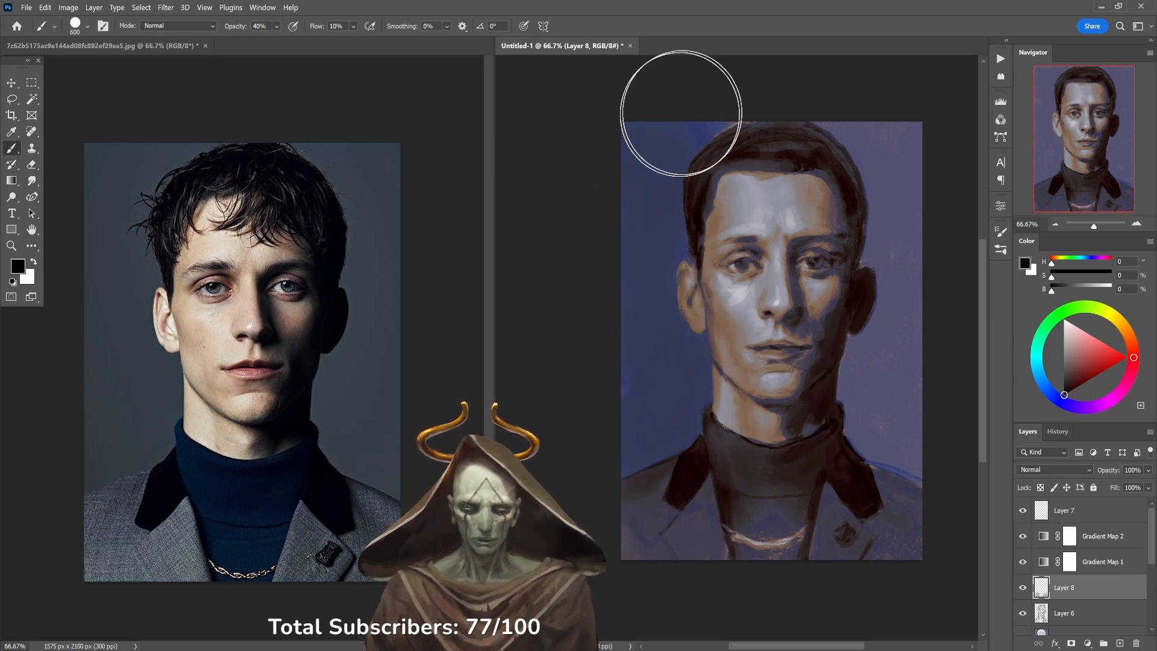
pyautogui.moveTo(912, 421)
pyautogui.mouseDown()
pyautogui.moveTo(881, 411)
pyautogui.moveTo(889, 374)
pyautogui.moveTo(901, 436)
pyautogui.moveTo(936, 447)
pyautogui.moveTo(911, 387)
pyautogui.moveTo(886, 365)
pyautogui.moveTo(917, 267)
pyautogui.moveTo(908, 254)
pyautogui.moveTo(900, 266)
pyautogui.moveTo(917, 223)
pyautogui.moveTo(917, 171)
pyautogui.moveTo(870, 105)
pyautogui.moveTo(818, 85)
pyautogui.moveTo(903, 127)
pyautogui.moveTo(924, 266)
pyautogui.moveTo(907, 456)
pyautogui.mouseUp()
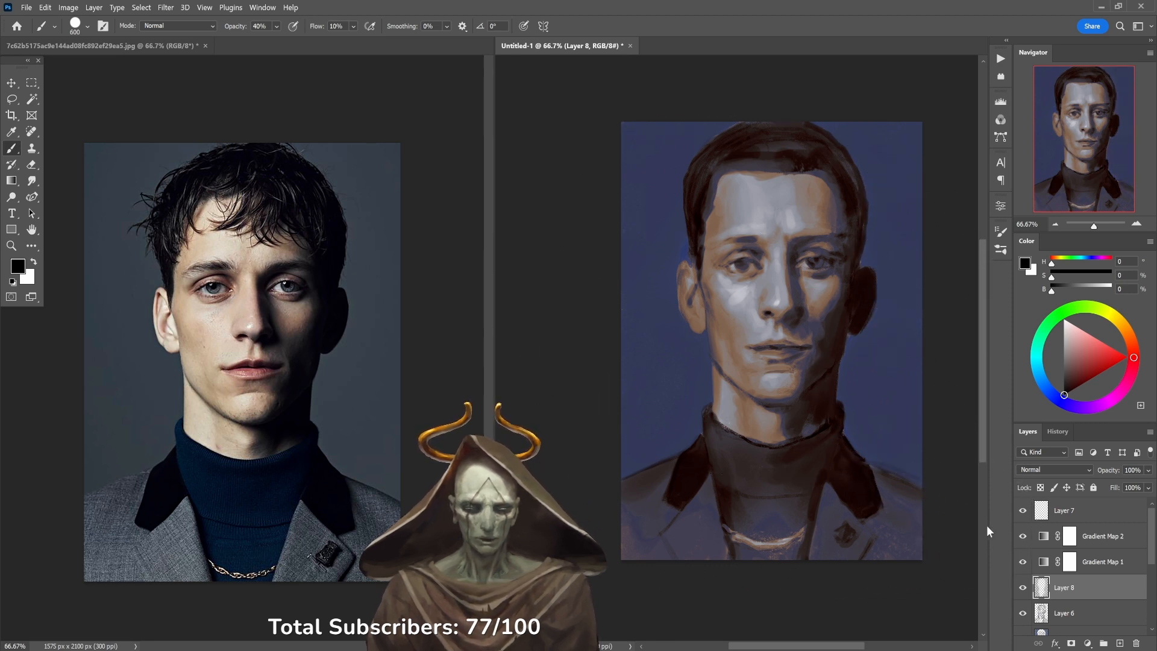
pyautogui.click(1022, 587)
pyautogui.click(1024, 590)
pyautogui.click(1023, 592)
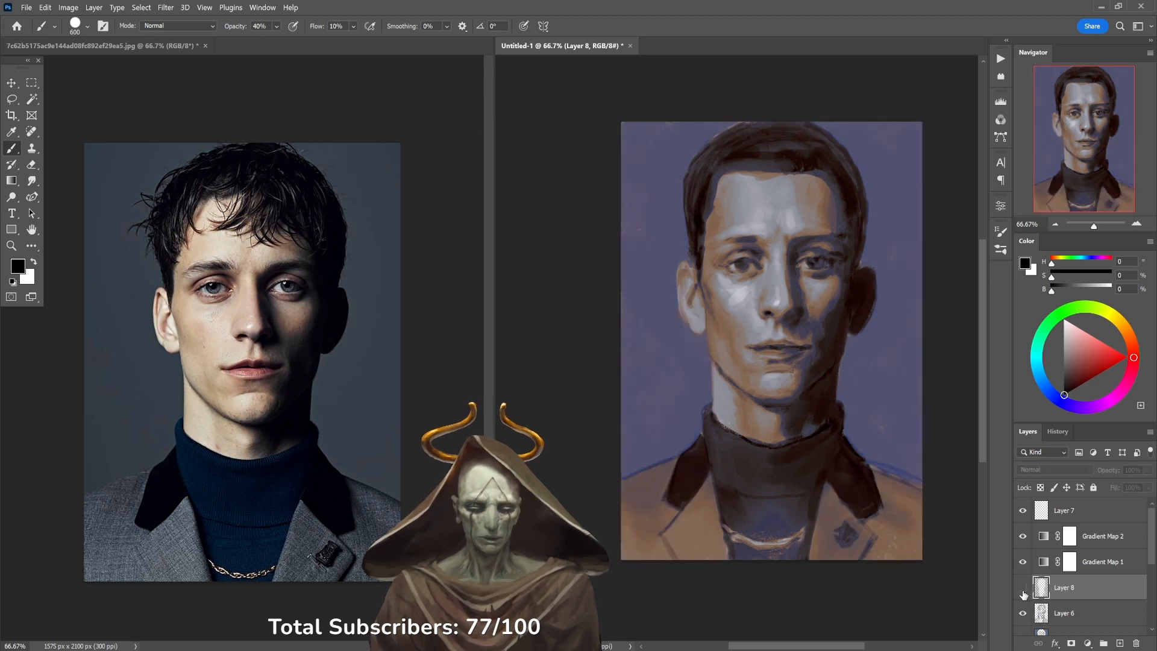
pyautogui.click(1024, 594)
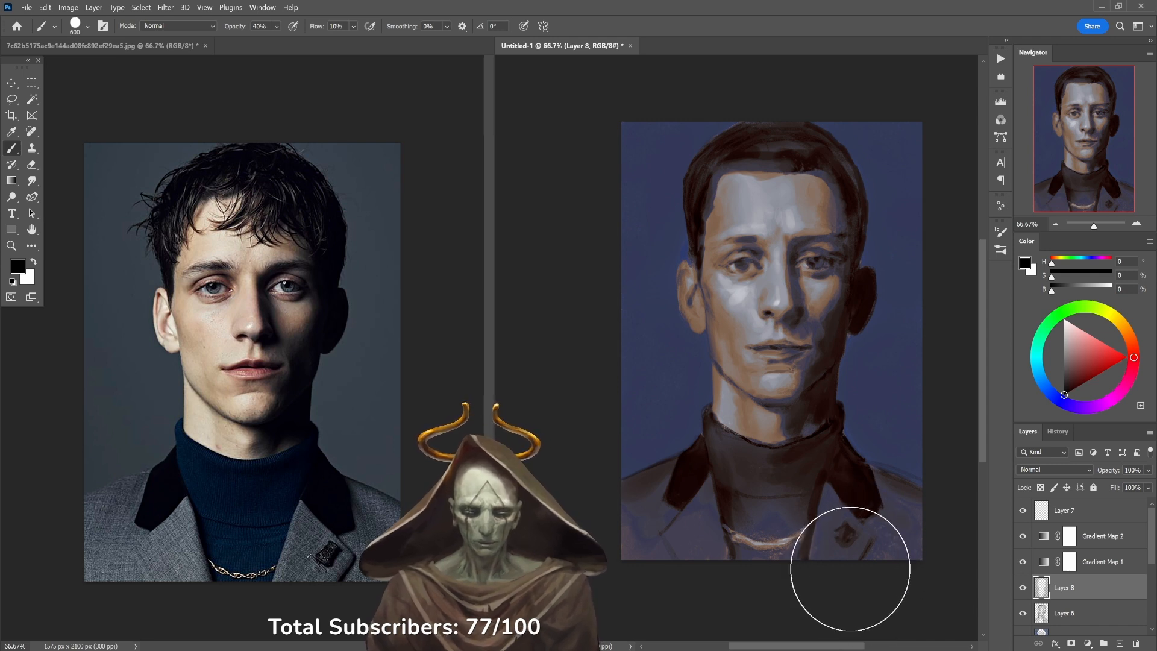
# Select Layer 7, lower the brush opacity to 30%, and try tinting the face with soft salmon tones of hue 17.
pyautogui.click(1068, 510)
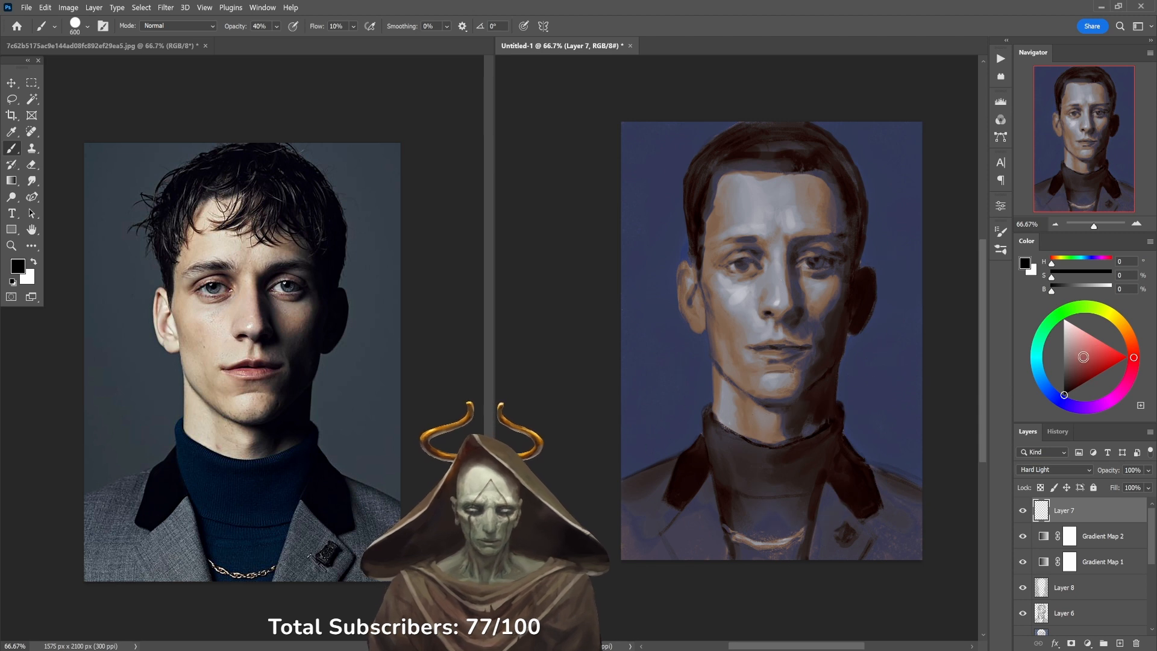
pyautogui.click(1086, 353)
pyautogui.moveTo(1082, 349)
pyautogui.mouseDown()
pyautogui.moveTo(1084, 339)
pyautogui.moveTo(1131, 343)
pyautogui.mouseUp()
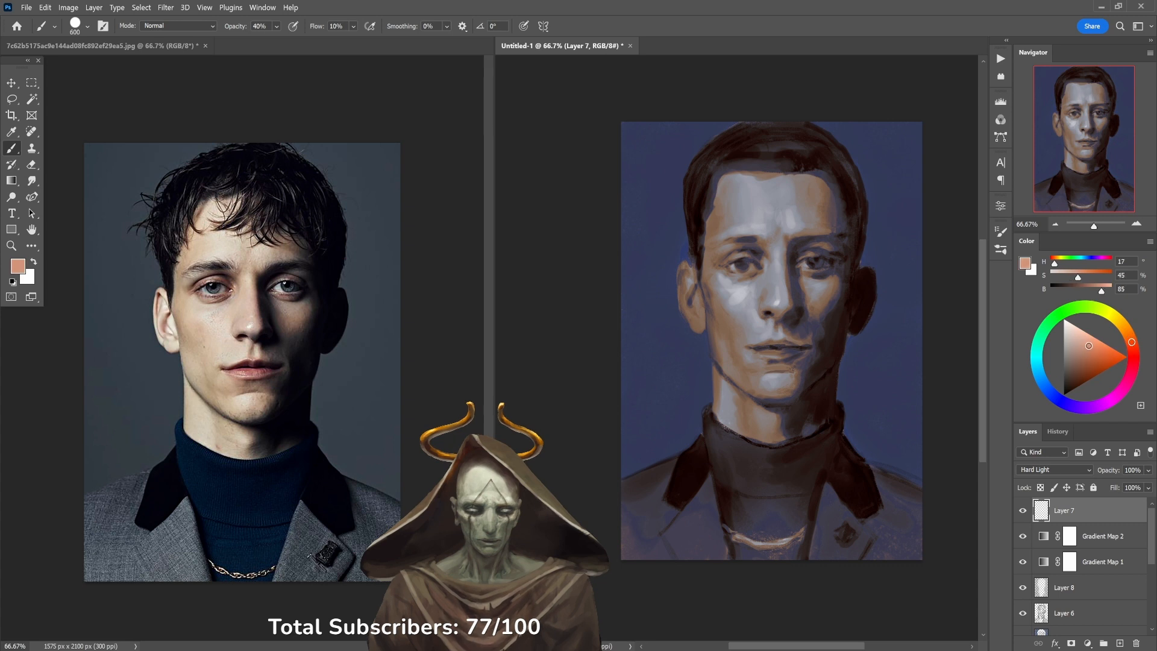
pyautogui.moveTo(757, 367); pyautogui.dragTo(757, 396)
pyautogui.hotkey('ctrl', 'z')
pyautogui.press('3')
pyautogui.click(1080, 348)
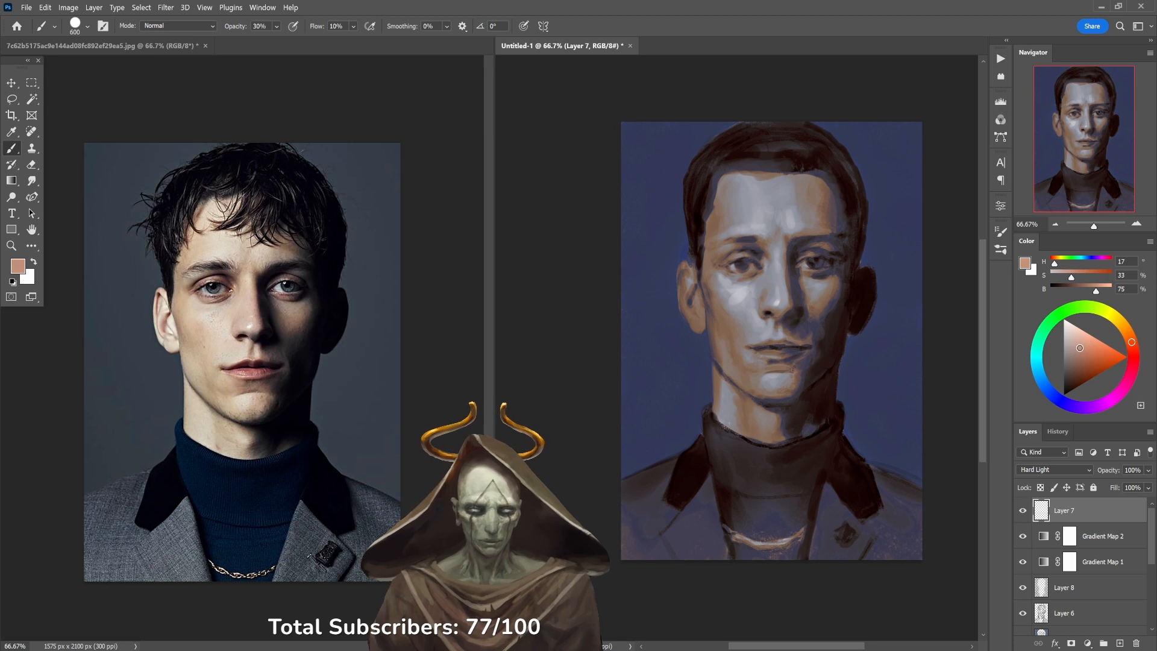
pyautogui.moveTo(785, 344)
pyautogui.mouseDown()
pyautogui.moveTo(758, 361)
pyautogui.moveTo(765, 396)
pyautogui.moveTo(751, 291)
pyautogui.moveTo(747, 300)
pyautogui.moveTo(794, 307)
pyautogui.moveTo(782, 293)
pyautogui.moveTo(780, 221)
pyautogui.moveTo(752, 217)
pyautogui.moveTo(797, 214)
pyautogui.moveTo(749, 202)
pyautogui.moveTo(764, 223)
pyautogui.moveTo(743, 234)
pyautogui.moveTo(708, 302)
pyautogui.moveTo(821, 278)
pyautogui.mouseUp()
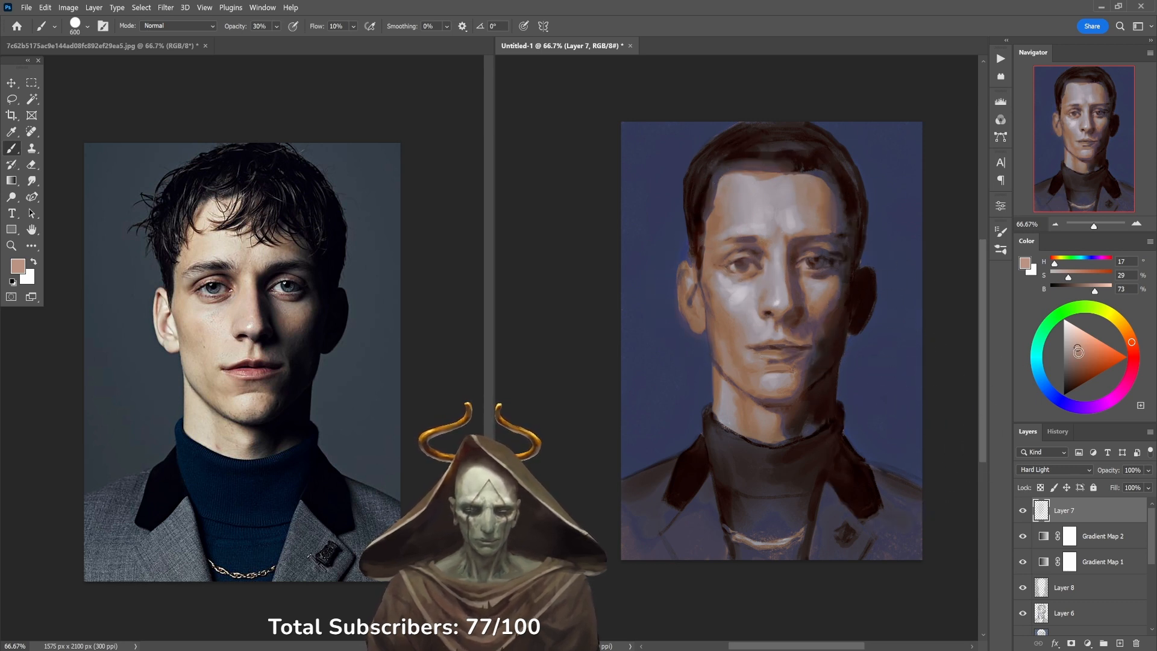
pyautogui.hotkey('ctrl', 'z')
# Try a pale tan over the face, and glaze the skin with a darker tan (hue 35, saturation 31, brightness 69) instead.
pyautogui.moveTo(1133, 339); pyautogui.dragTo(1081, 342)
pyautogui.moveTo(860, 361)
pyautogui.mouseDown()
pyautogui.moveTo(752, 391)
pyautogui.moveTo(757, 403)
pyautogui.moveTo(772, 408)
pyautogui.moveTo(745, 317)
pyautogui.moveTo(702, 290)
pyautogui.moveTo(756, 305)
pyautogui.moveTo(767, 327)
pyautogui.moveTo(800, 301)
pyautogui.moveTo(790, 314)
pyautogui.moveTo(763, 319)
pyautogui.moveTo(762, 216)
pyautogui.moveTo(734, 238)
pyautogui.moveTo(743, 213)
pyautogui.moveTo(797, 224)
pyautogui.mouseUp()
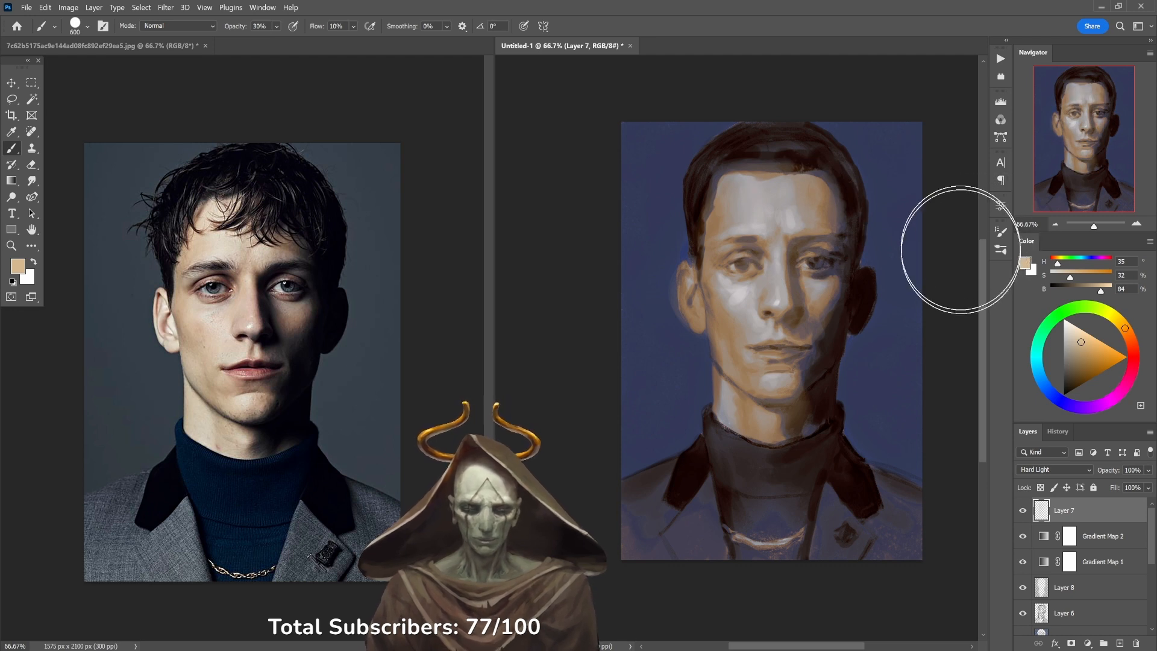
pyautogui.hotkey('ctrl', 'z')
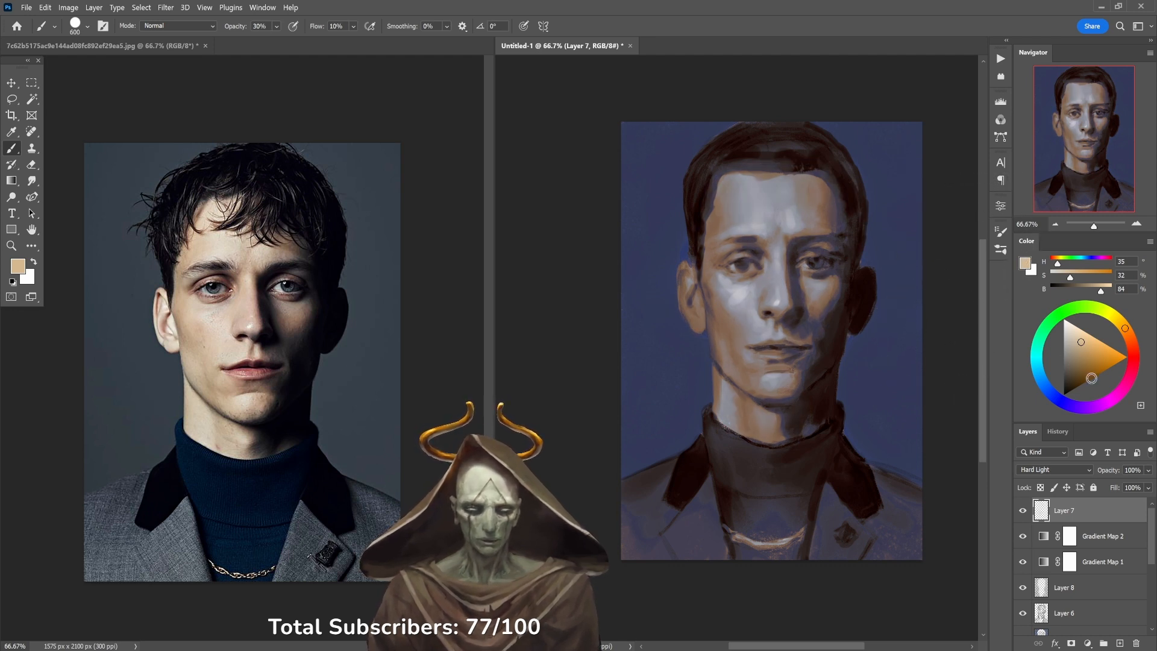
pyautogui.moveTo(1076, 361); pyautogui.dragTo(1078, 351)
pyautogui.moveTo(826, 336)
pyautogui.mouseDown()
pyautogui.moveTo(753, 297)
pyautogui.moveTo(754, 401)
pyautogui.moveTo(771, 380)
pyautogui.mouseUp()
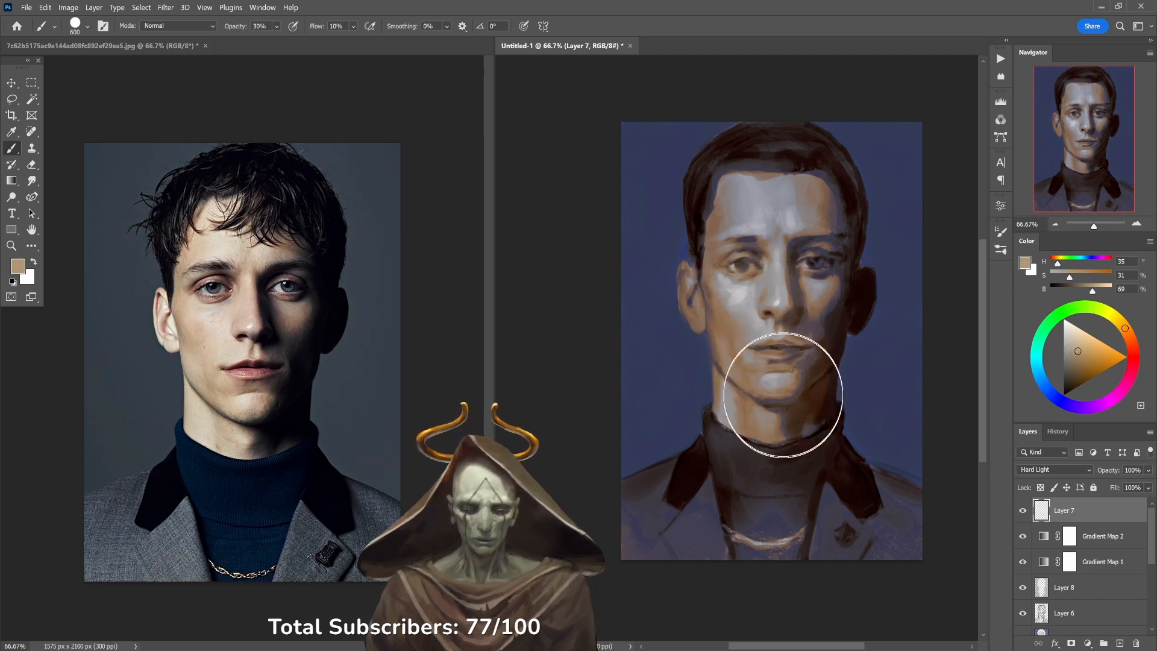
pyautogui.hotkey('ctrl', 'z')
pyautogui.moveTo(768, 428)
pyautogui.mouseDown()
pyautogui.moveTo(742, 374)
pyautogui.moveTo(785, 320)
pyautogui.moveTo(819, 326)
pyautogui.moveTo(759, 253)
pyautogui.moveTo(721, 289)
pyautogui.moveTo(742, 278)
pyautogui.moveTo(771, 199)
pyautogui.moveTo(807, 210)
pyautogui.moveTo(783, 217)
pyautogui.moveTo(805, 220)
pyautogui.mouseUp()
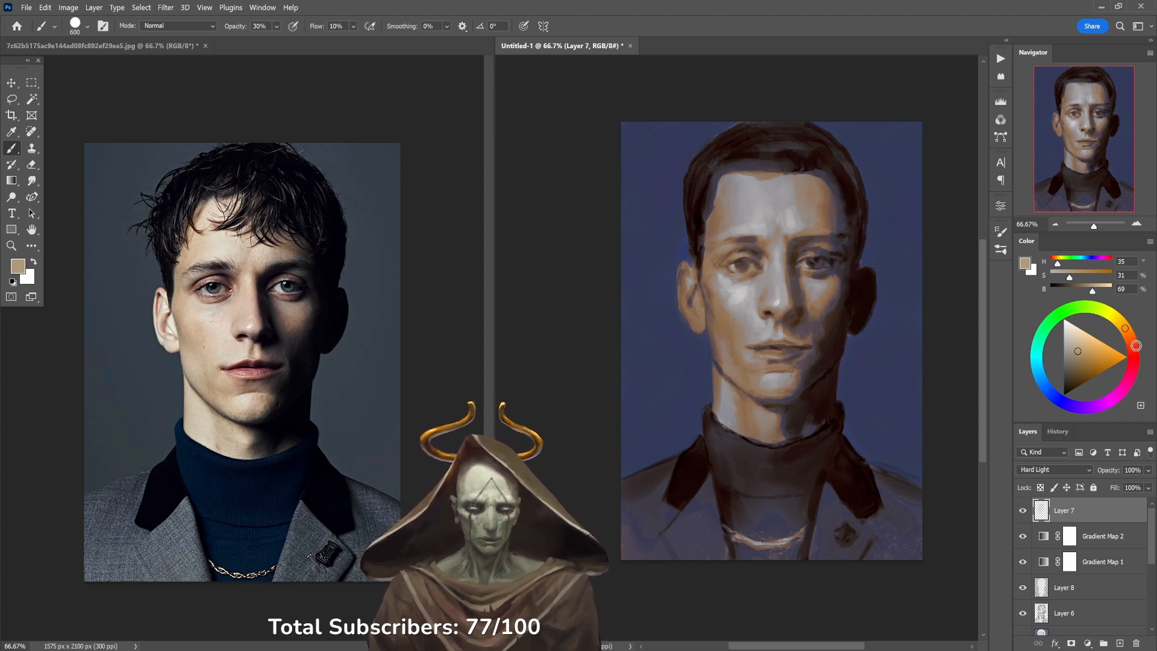
# Reduce the brush to 90 px and try a red tint (hue 12, saturation 62, brightness 69) around the eye on the lit side.
pyautogui.click(1133, 346)
pyautogui.press('[')
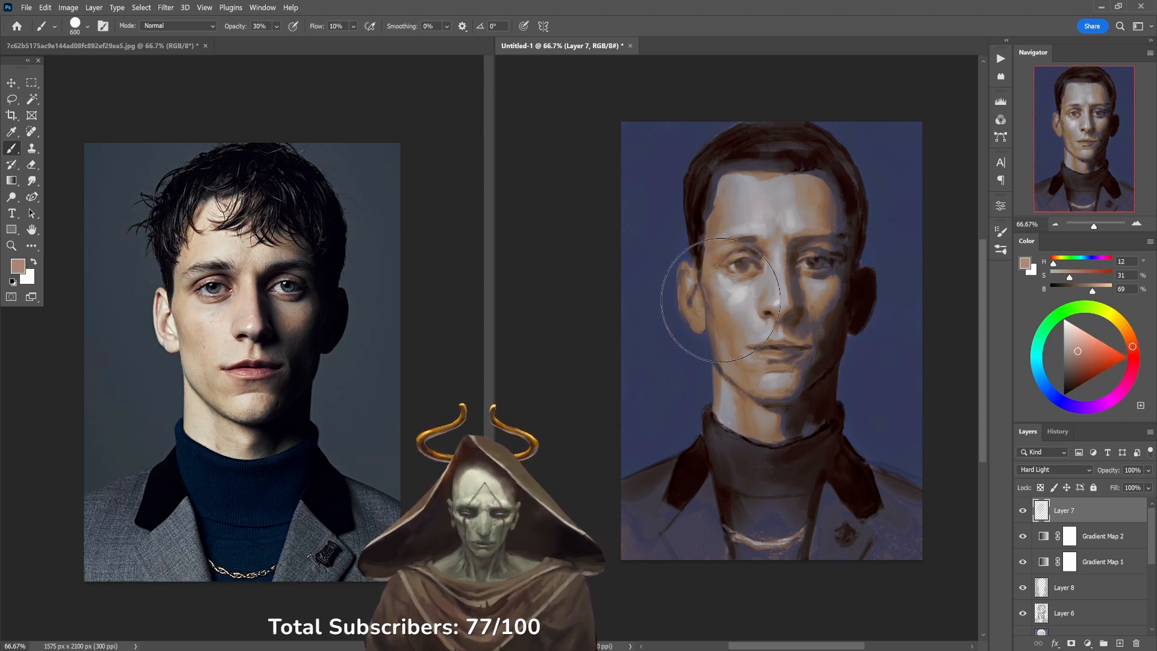
pyautogui.press('[')
pyautogui.press('[')
pyautogui.press('[')
pyautogui.press('[')
pyautogui.press('[')
pyautogui.press('[')
pyautogui.press('[')
pyautogui.press('[')
pyautogui.press('[')
pyautogui.click(1091, 359)
pyautogui.moveTo(729, 265); pyautogui.dragTo(746, 249)
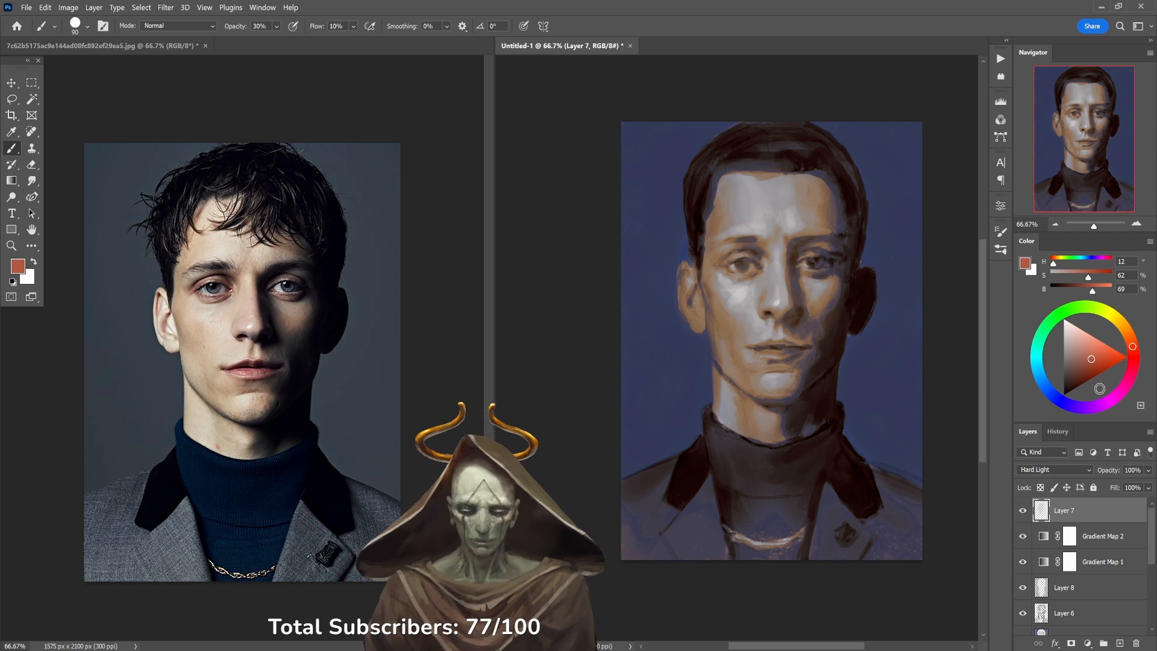
# Tint the eye areas and lips with a muted red-brown (hue 12, saturation 47, brightness 53) and sample the cheek's skin tone.
pyautogui.click(1080, 364)
pyautogui.press('4')
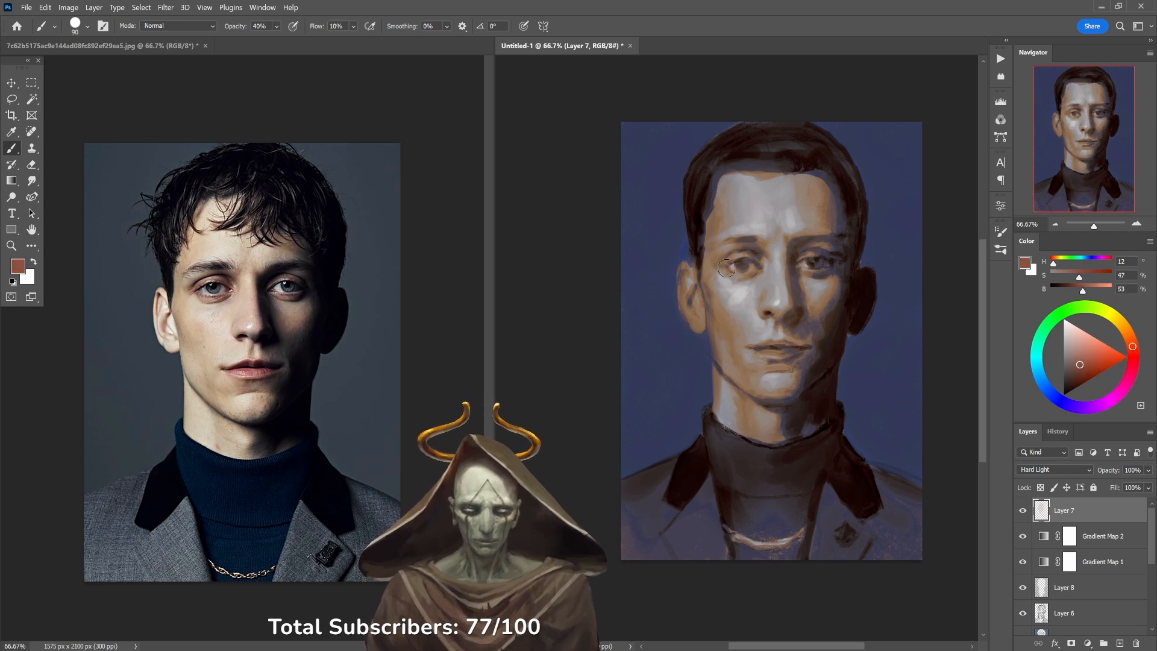
pyautogui.moveTo(804, 259); pyautogui.dragTo(829, 256)
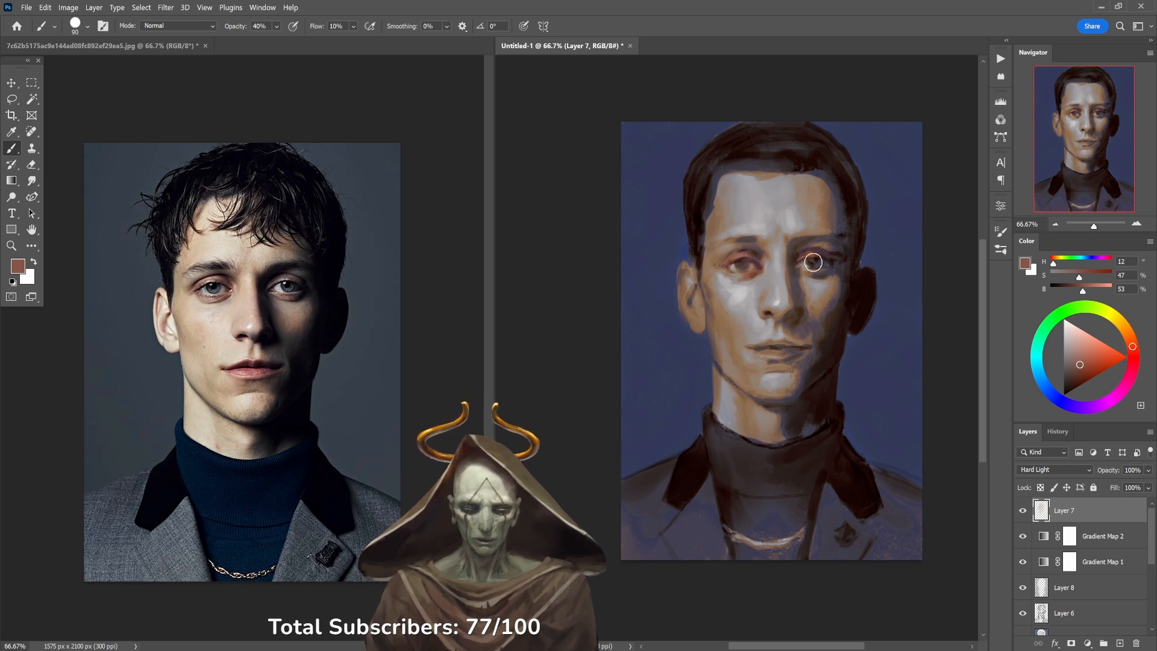
pyautogui.press('2')
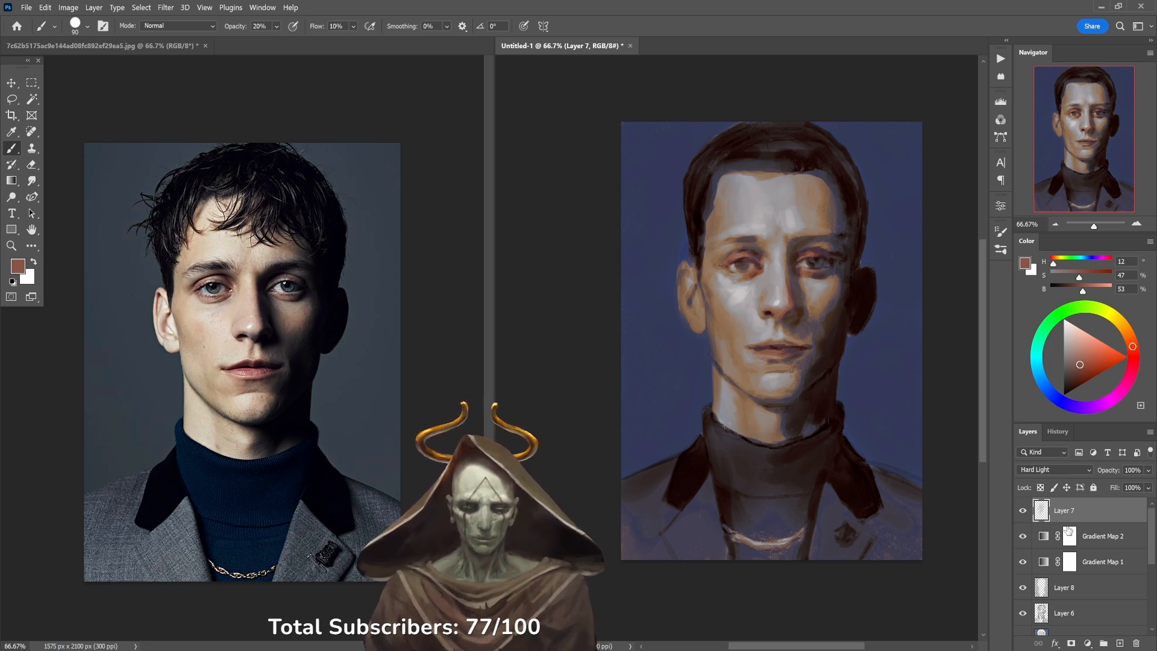
pyautogui.keyDown('alt'); pyautogui.click(740, 330); pyautogui.keyUp('alt')
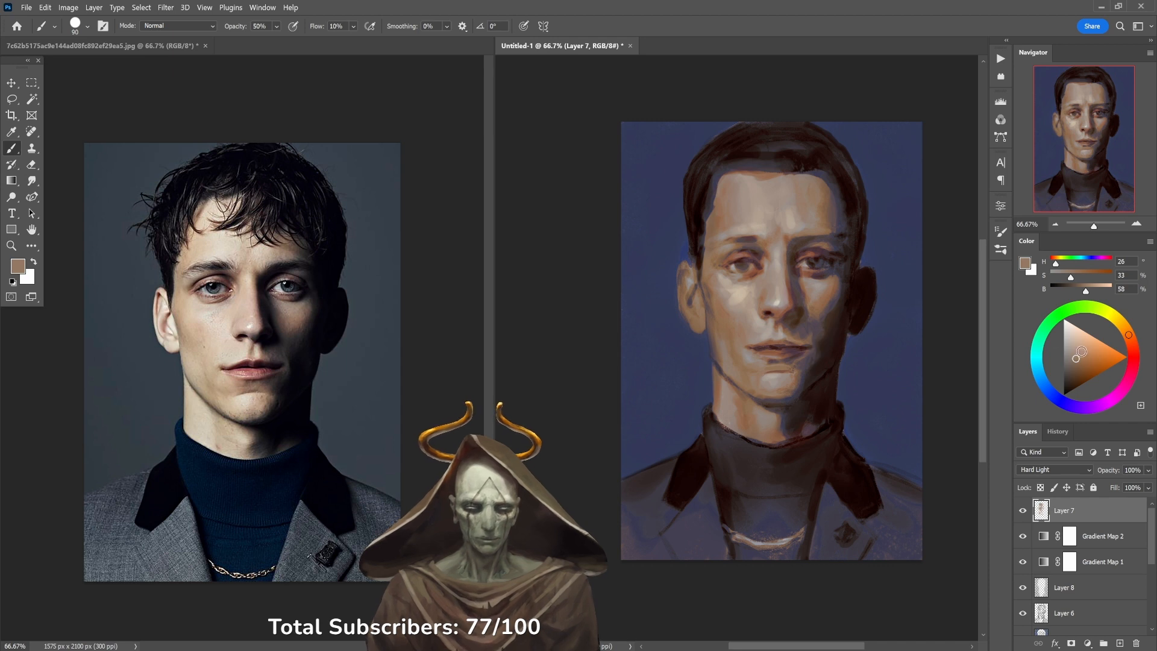
# Glaze the forehead and lit cheek with a warm tan (hue 34, saturation 34, brightness 73), starting at 20% opacity and enlarging the brush to 150 px.
pyautogui.click(1079, 349)
pyautogui.click(1126, 328)
pyautogui.press('2')
pyautogui.moveTo(755, 204)
pyautogui.mouseDown()
pyautogui.moveTo(779, 192)
pyautogui.moveTo(749, 220)
pyautogui.mouseUp()
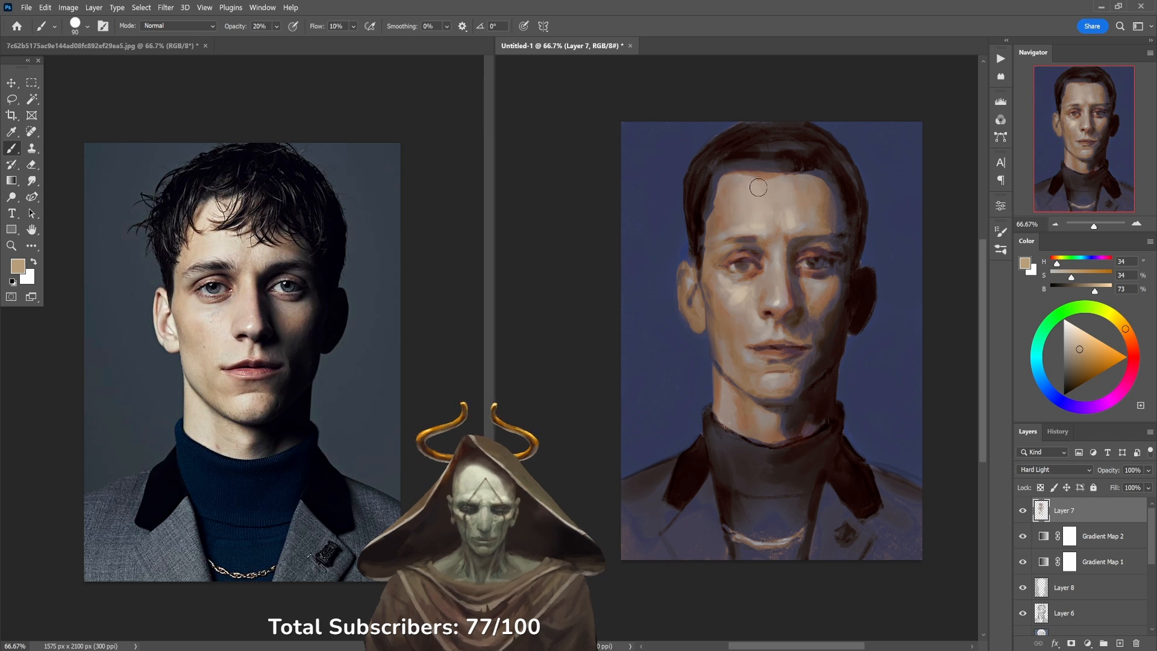
pyautogui.press(']')
pyautogui.press(']')
pyautogui.press(']')
pyautogui.moveTo(733, 297); pyautogui.dragTo(743, 314)
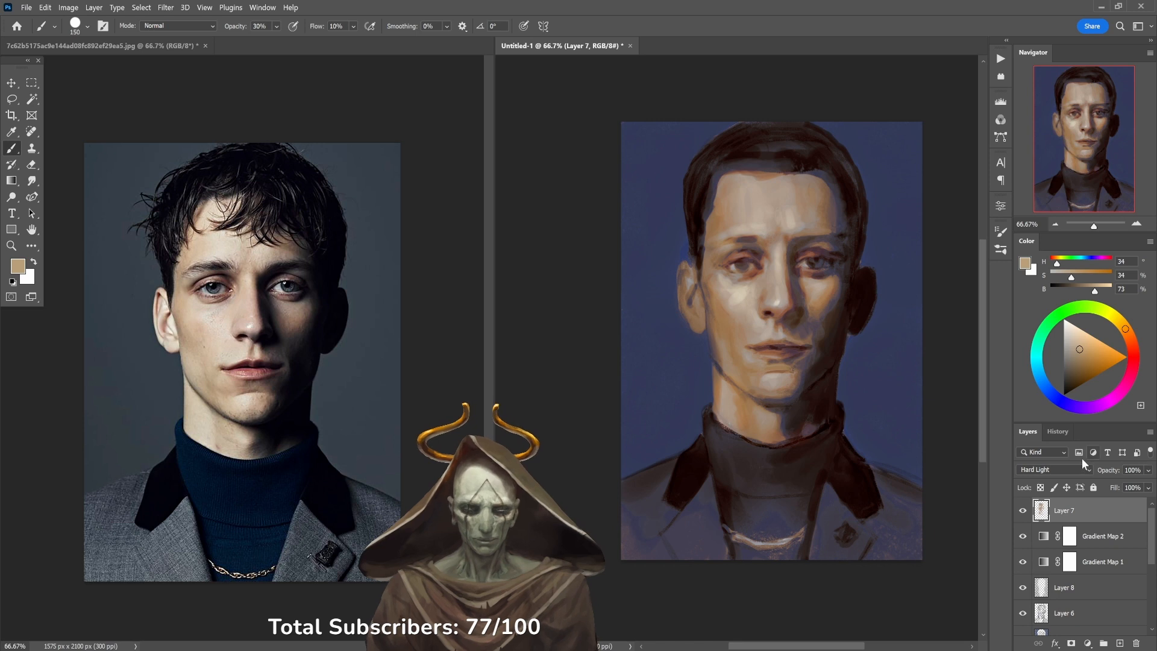
# Adjust the hue and saturation of the skin glazes on Layer 7 and return to the Brush tool.
pyautogui.hotkey('ctrl', 'u')
pyautogui.moveTo(195, 323)
pyautogui.mouseDown()
pyautogui.moveTo(141, 322)
pyautogui.moveTo(161, 307)
pyautogui.moveTo(196, 320)
pyautogui.moveTo(194, 310)
pyautogui.mouseUp()
pyautogui.moveTo(270, 243); pyautogui.dragTo(557, 291)
pyautogui.click(619, 307)
pyautogui.press('b')
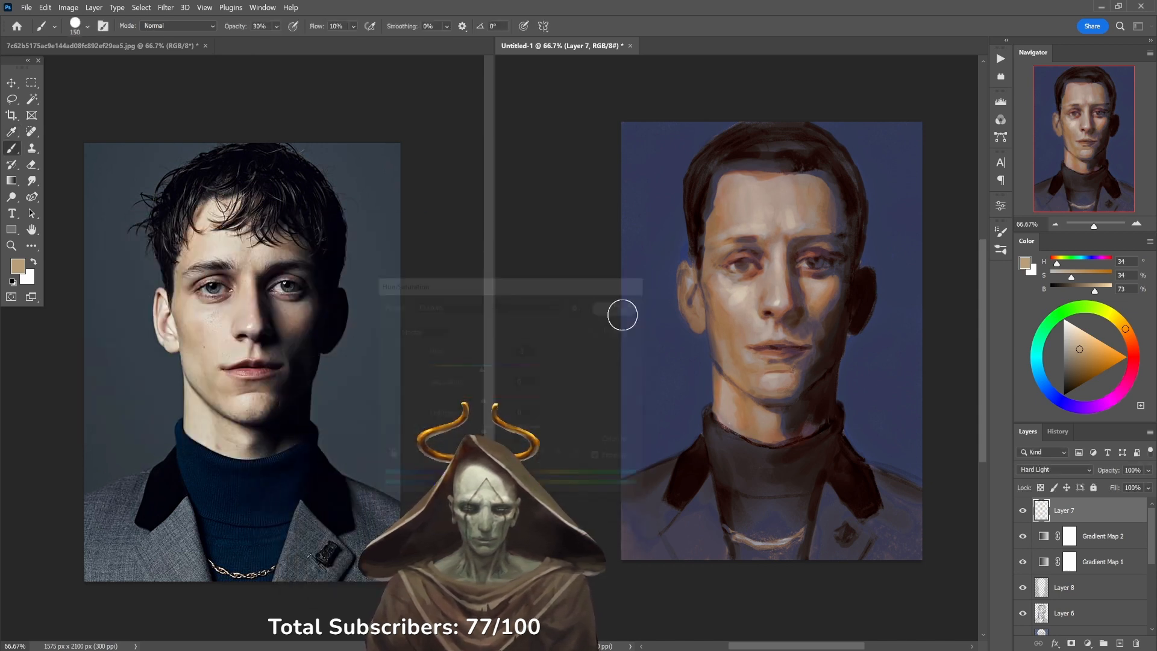
# Lower Layer 7's opacity to 74% and compare the portrait with and without the layer.
pyautogui.click(1023, 510)
pyautogui.click(1022, 511)
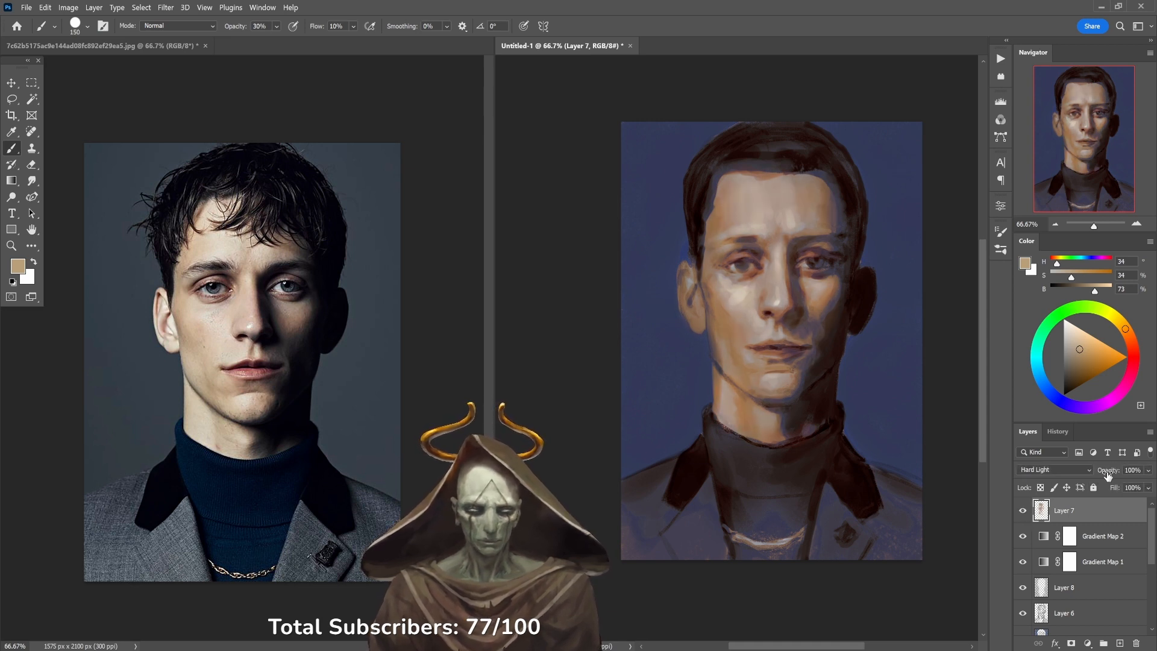
pyautogui.moveTo(1108, 475); pyautogui.dragTo(1081, 477)
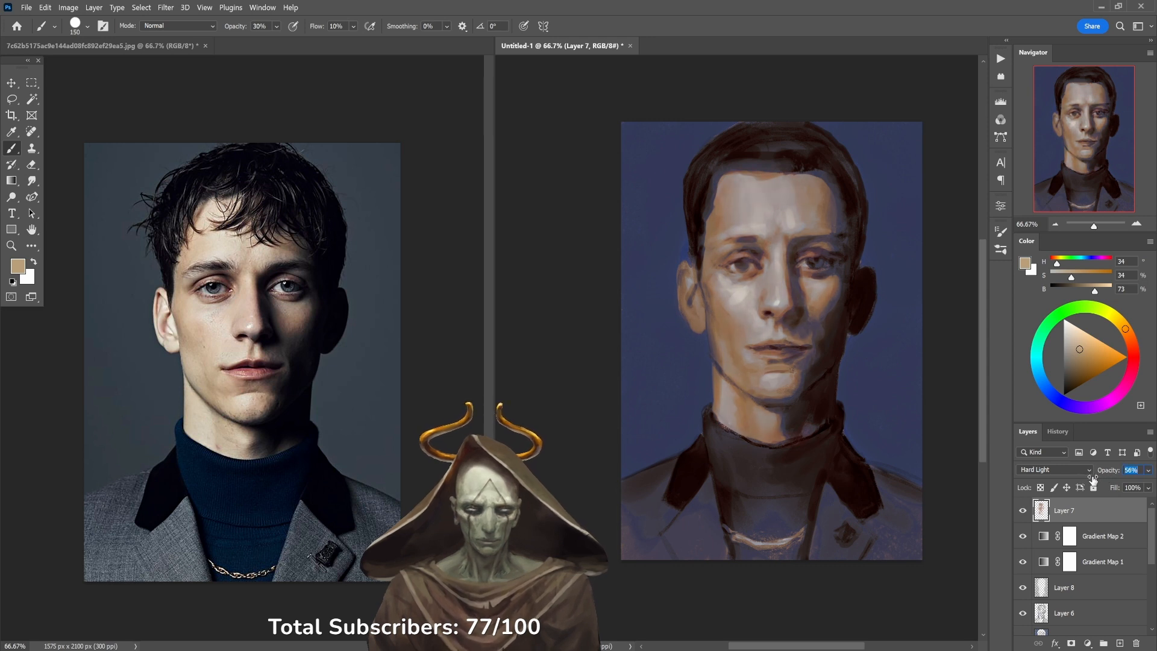
pyautogui.moveTo(1093, 479); pyautogui.dragTo(1095, 480)
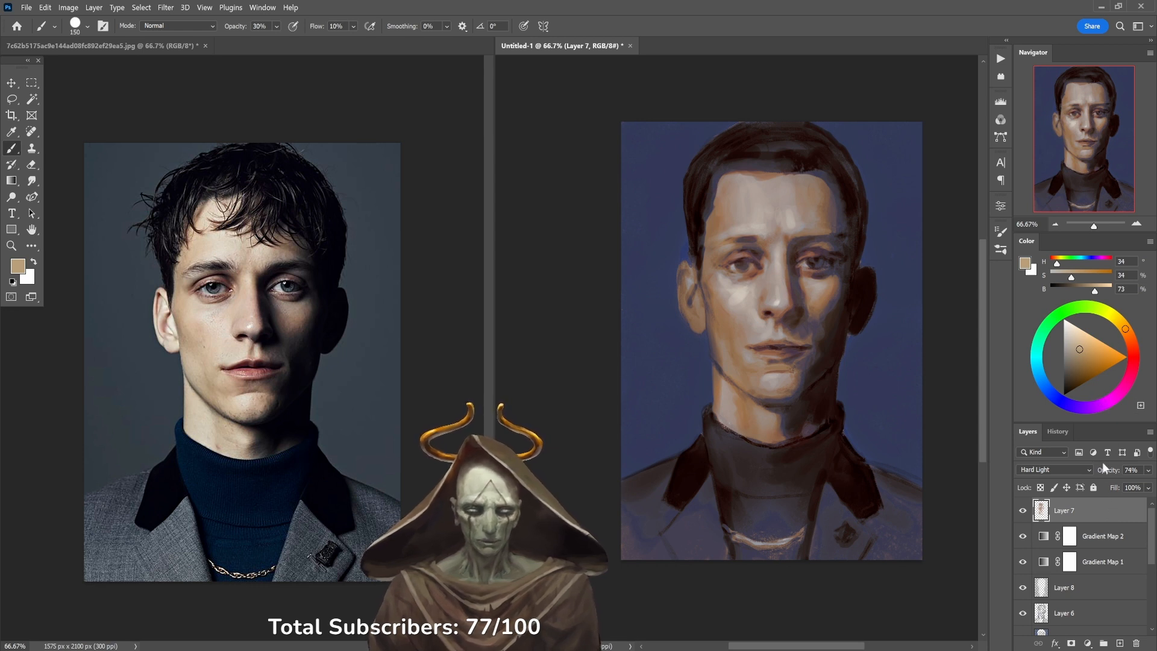
pyautogui.click(1023, 512)
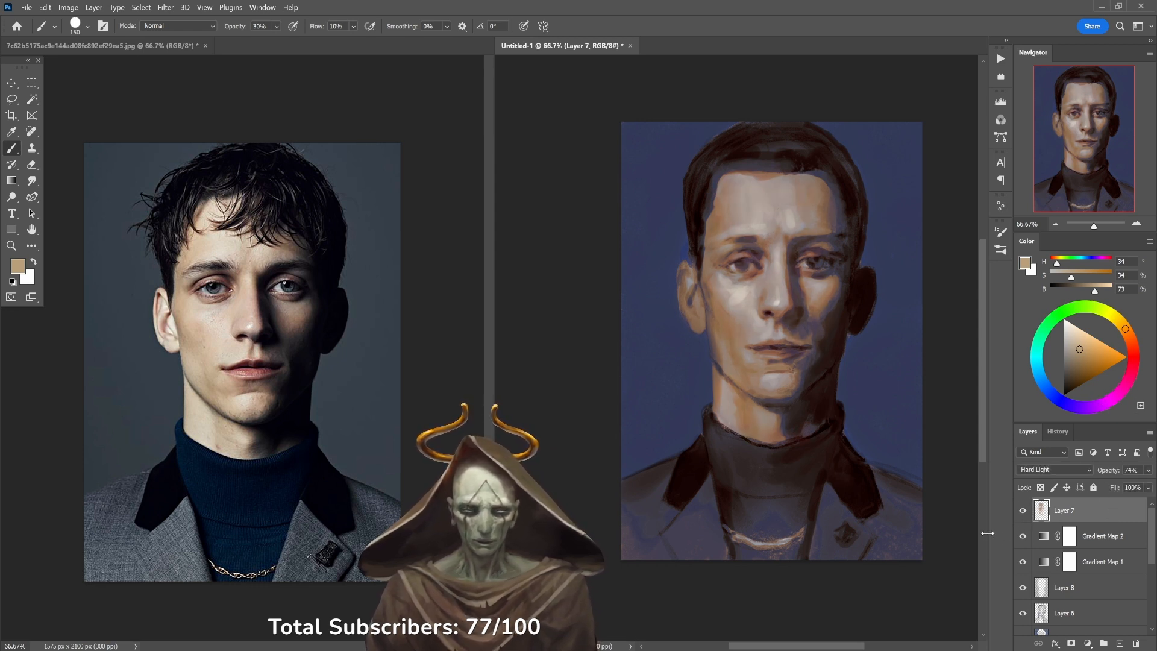
# Sample the forehead's skin tone and glaze the forehead with a pinkish grey (hue 19, saturation 13, brightness 67) at 20–30% brush opacity.
pyautogui.keyDown('alt'); pyautogui.click(769, 219); pyautogui.keyUp('alt')
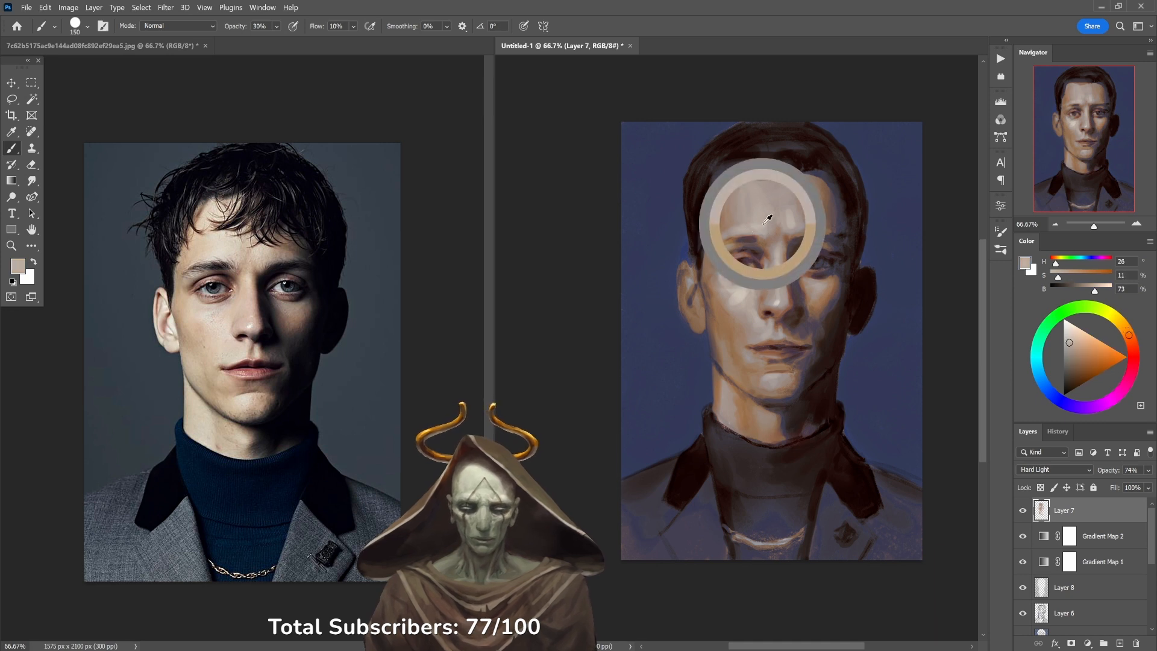
pyautogui.press('4')
pyautogui.press('2')
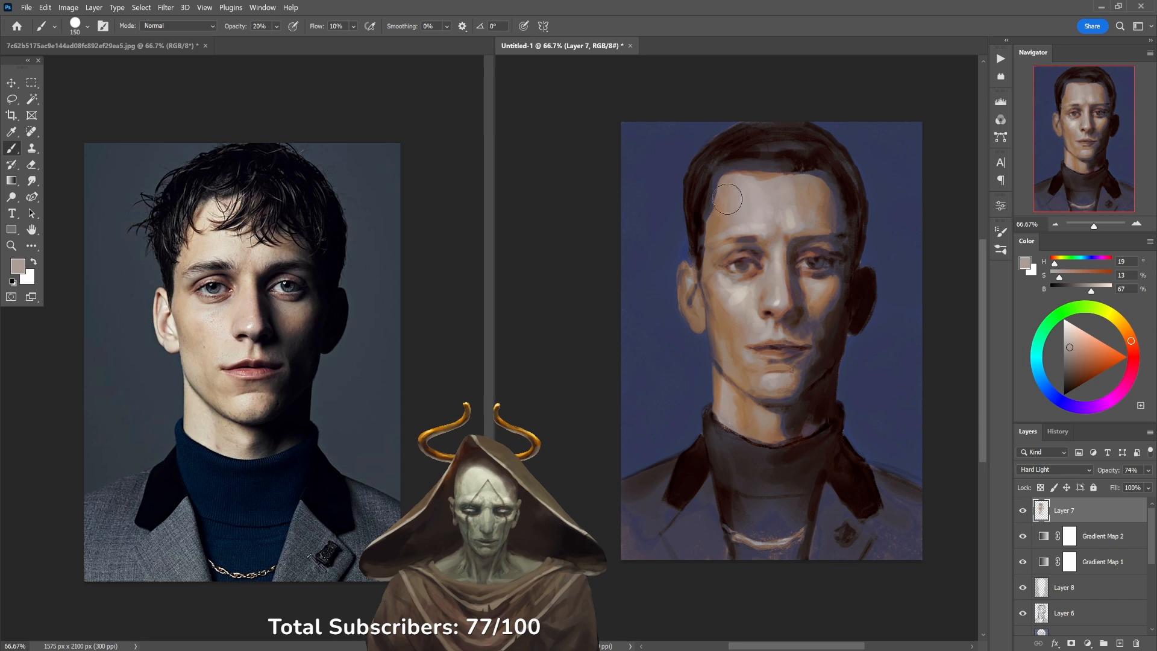
pyautogui.press('3')
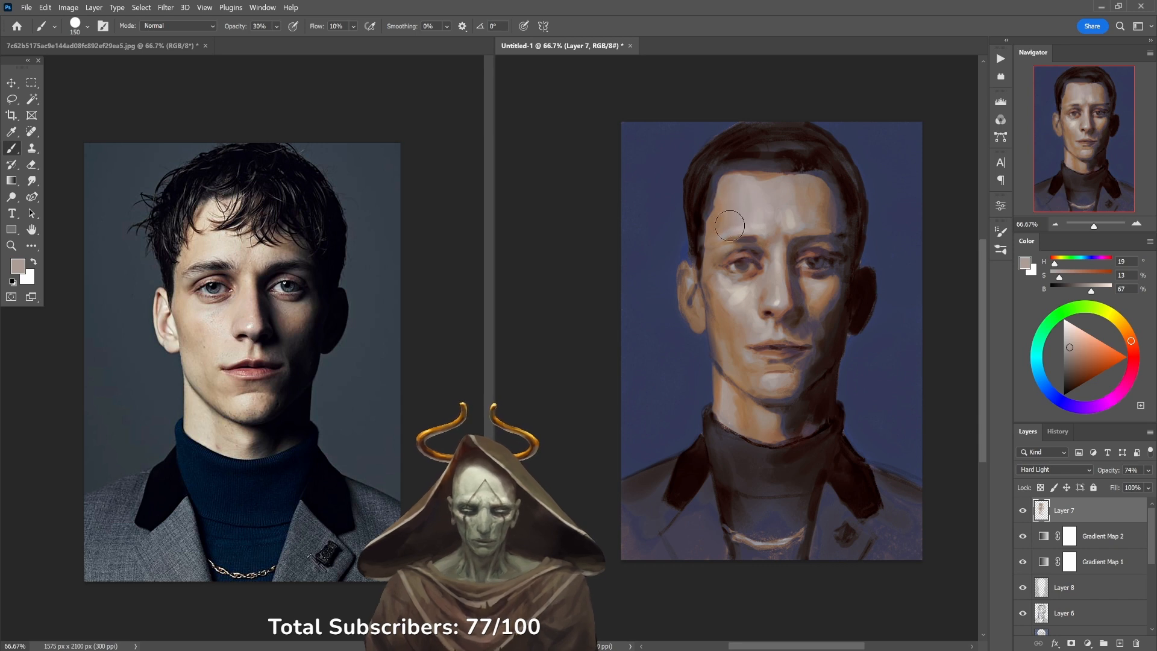
pyautogui.press('2')
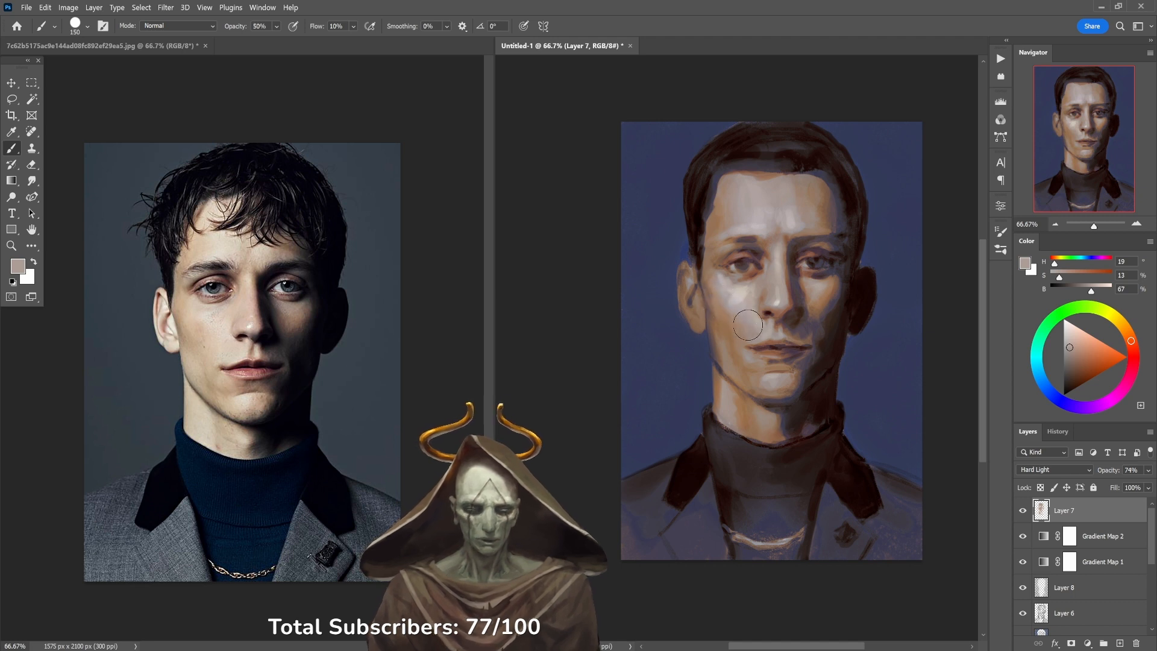
# Glaze the shadow-side cheek and eye, mouth corner, jaw and neck with the pinkish grey at 50% brush opacity.
pyautogui.moveTo(852, 303)
pyautogui.mouseDown()
pyautogui.moveTo(842, 281)
pyautogui.moveTo(805, 283)
pyautogui.moveTo(833, 285)
pyautogui.mouseUp()
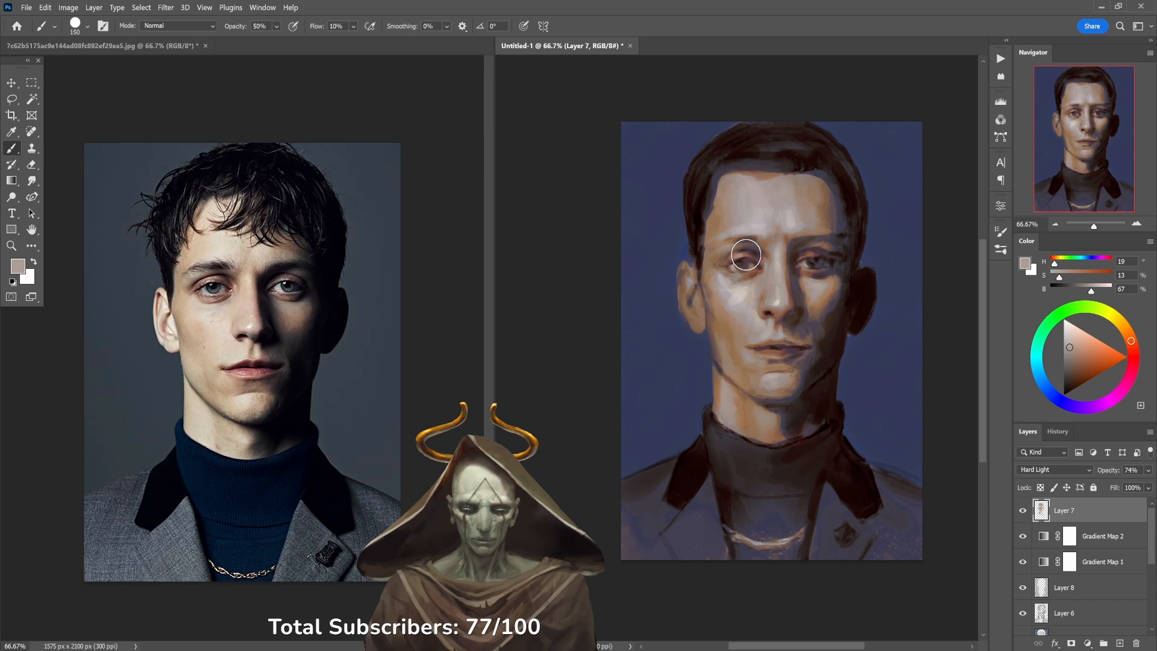
pyautogui.moveTo(801, 263); pyautogui.dragTo(836, 257)
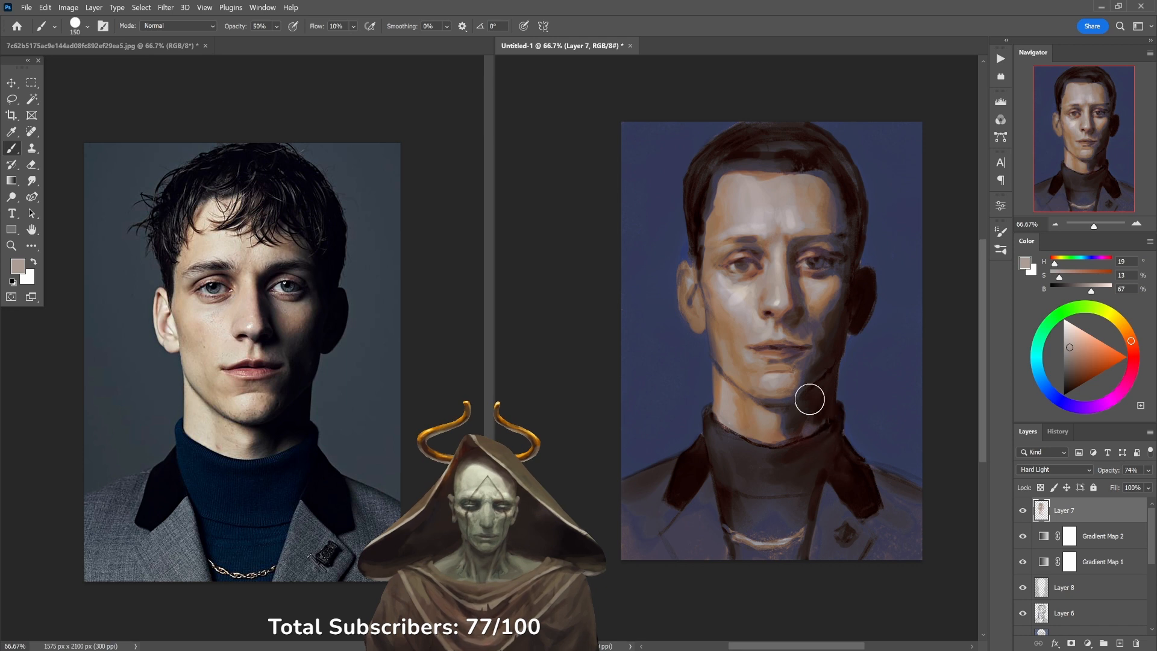
pyautogui.moveTo(750, 351)
pyautogui.mouseDown()
pyautogui.moveTo(759, 334)
pyautogui.moveTo(728, 307)
pyautogui.moveTo(736, 358)
pyautogui.mouseUp()
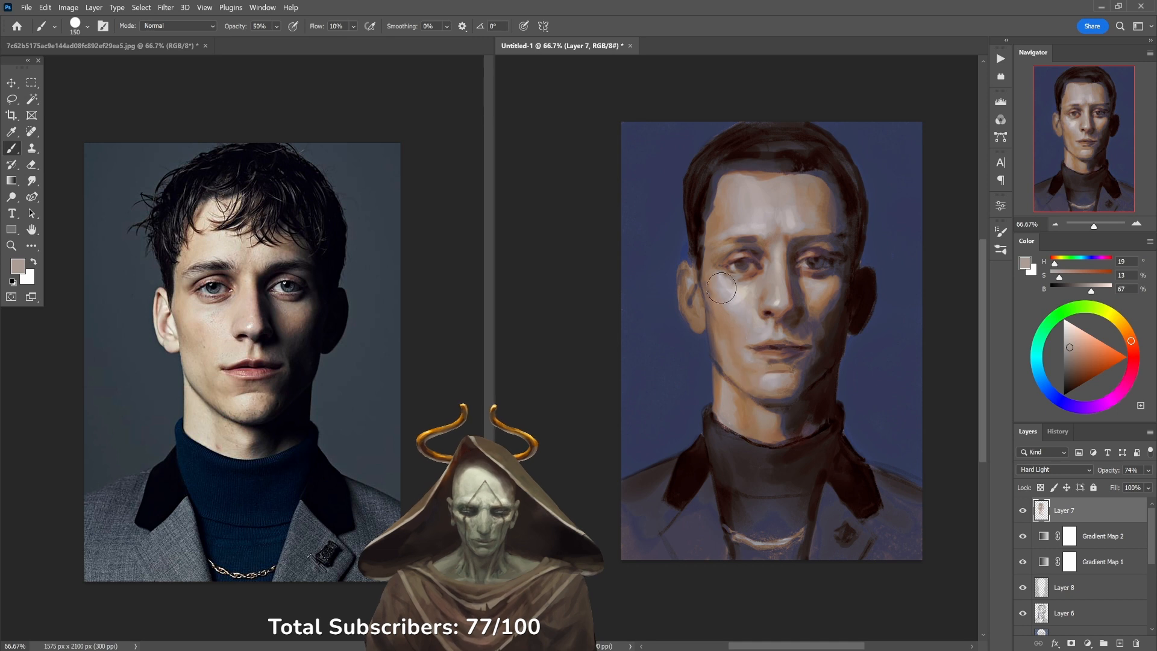
pyautogui.moveTo(720, 299)
pyautogui.mouseDown()
pyautogui.moveTo(720, 349)
pyautogui.moveTo(765, 436)
pyautogui.moveTo(742, 414)
pyautogui.mouseUp()
pyautogui.moveTo(716, 373)
pyautogui.mouseDown()
pyautogui.moveTo(722, 400)
pyautogui.moveTo(763, 404)
pyautogui.mouseUp()
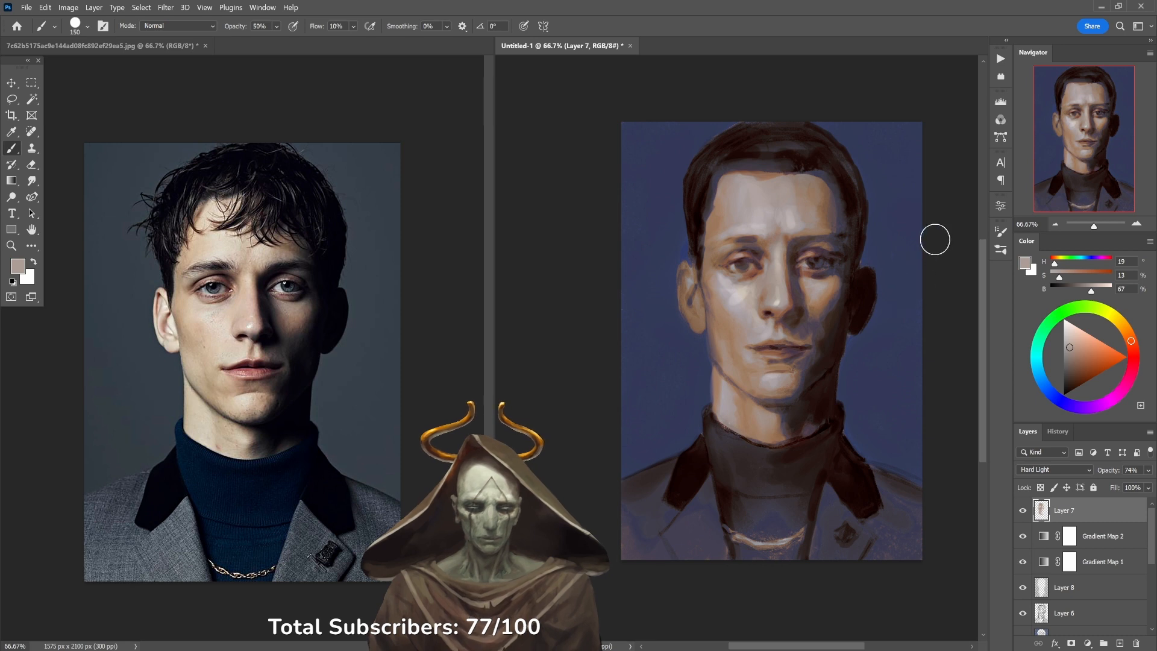
# Compare the portrait with Layer 7 and Gradient Map 2 switched on and off.
pyautogui.click(1023, 537)
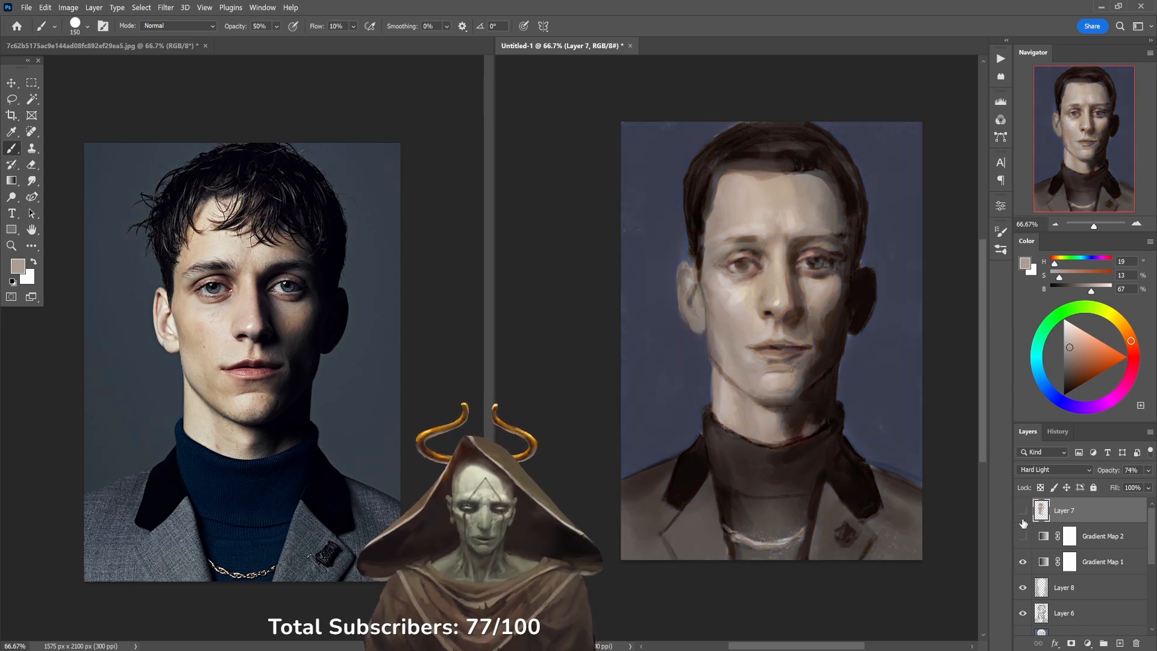
pyautogui.click(1023, 512)
pyautogui.click(1023, 537)
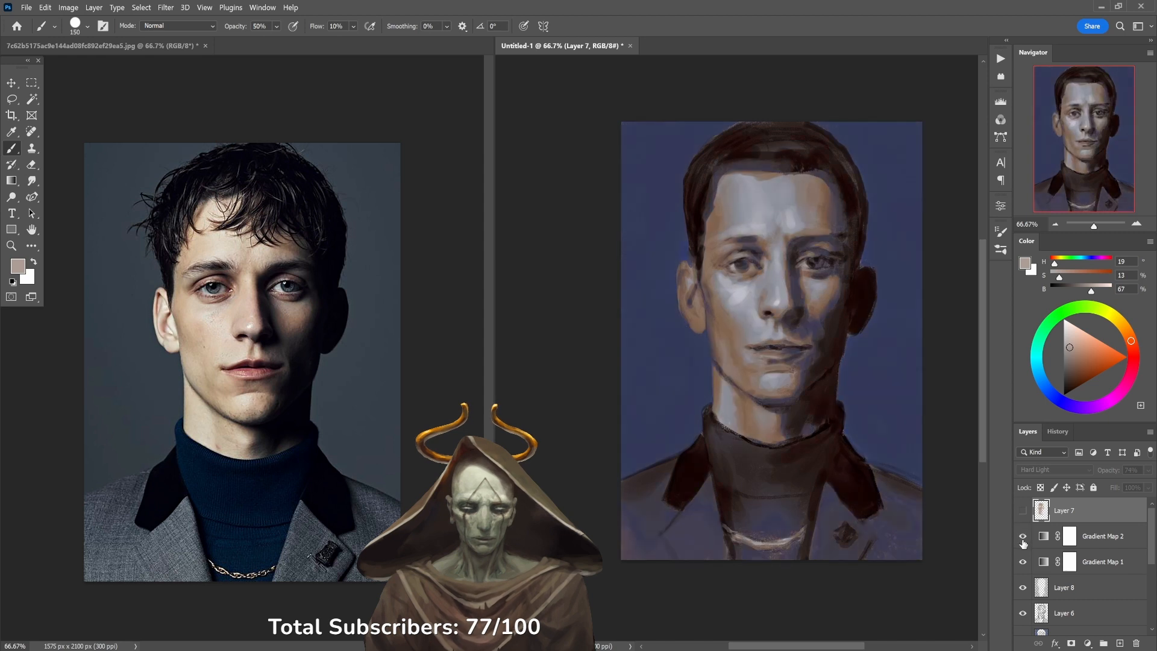
pyautogui.click(1023, 538)
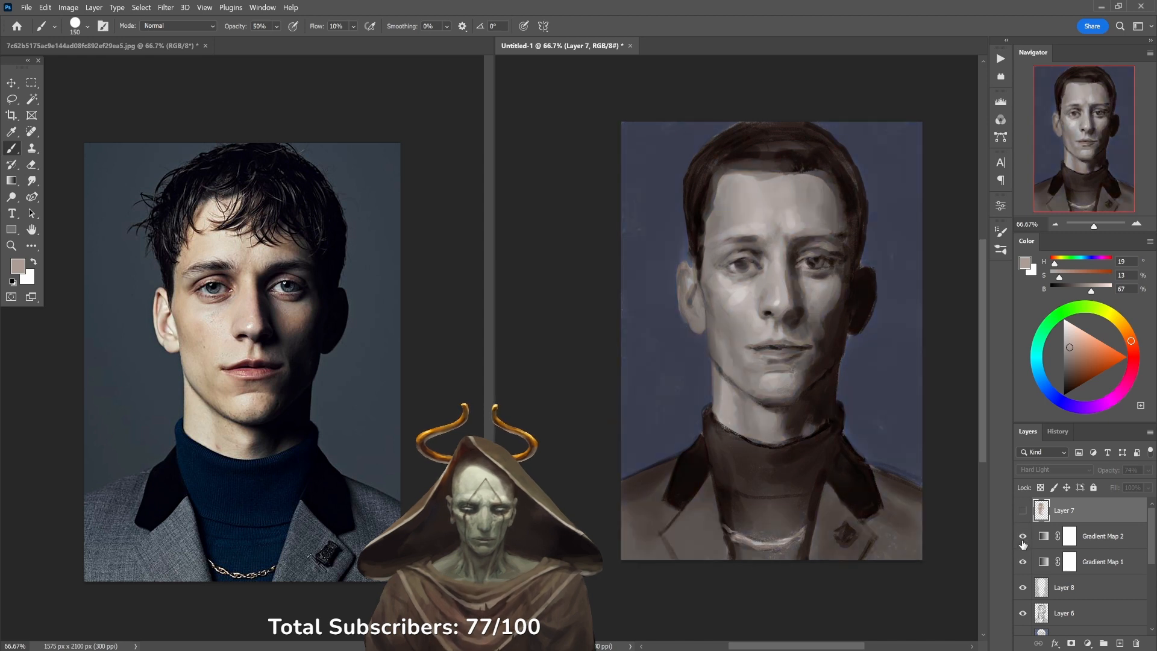
# Replace Gradient Map 2's gradient with the red, grey, ochre and teal preset, and show Layer 7 again.
pyautogui.doubleClick(1043, 536)
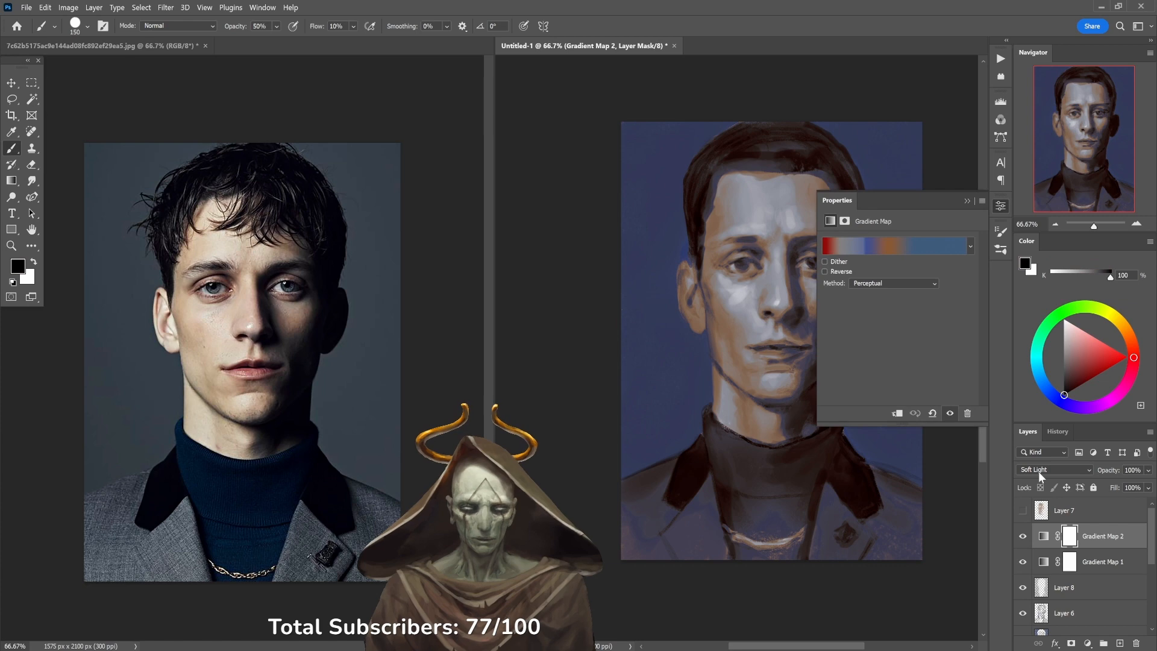
pyautogui.click(881, 242)
pyautogui.click(556, 256)
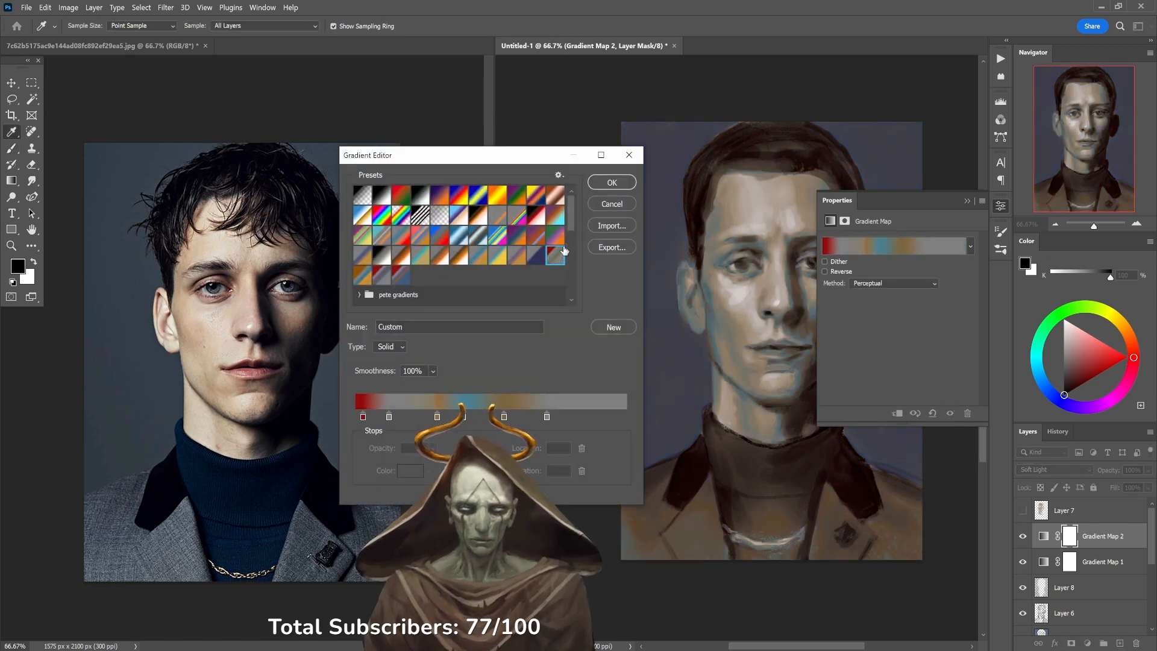
pyautogui.click(612, 182)
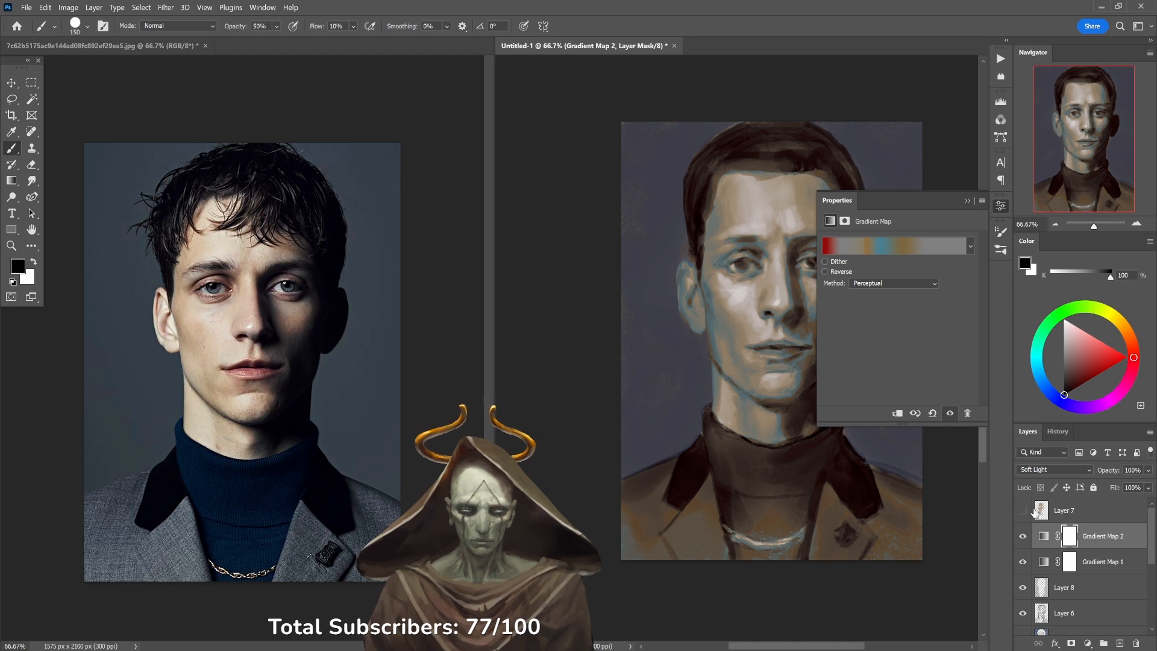
pyautogui.click(1023, 510)
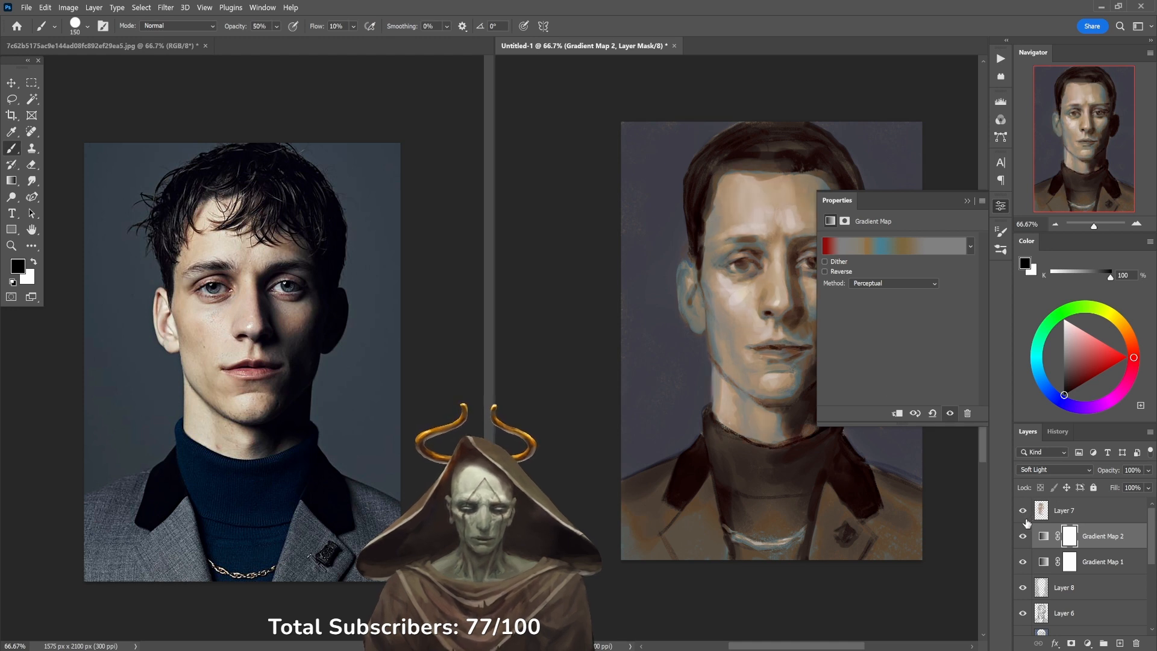
pyautogui.click(1000, 206)
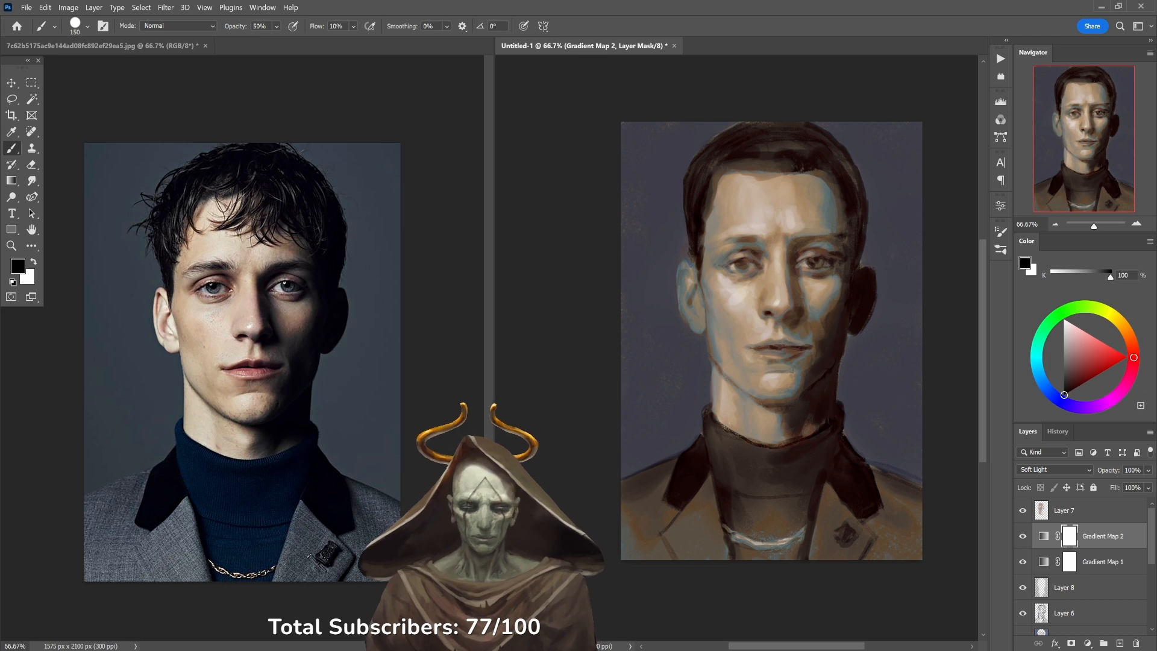
# Check Layer 7 on and off, select it, and tint both eye areas with red-brown (hue 19, saturation 50, brightness 66) at 50% brush opacity.
pyautogui.click(1023, 511)
pyautogui.click(1023, 512)
pyautogui.click(1061, 521)
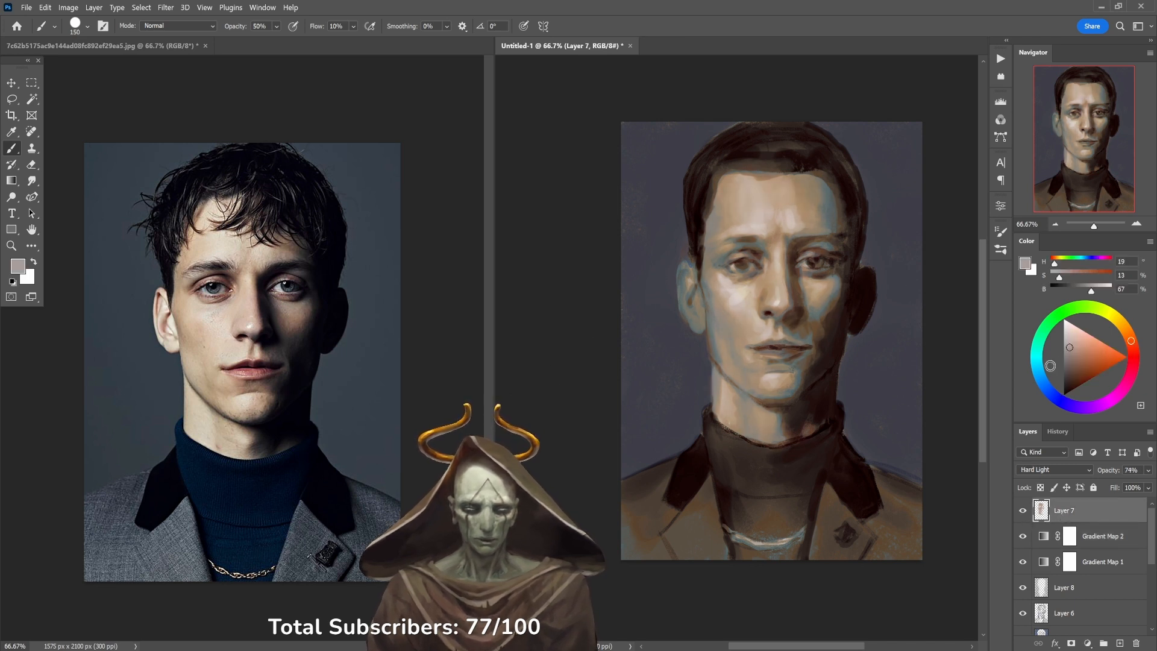
pyautogui.click(1085, 358)
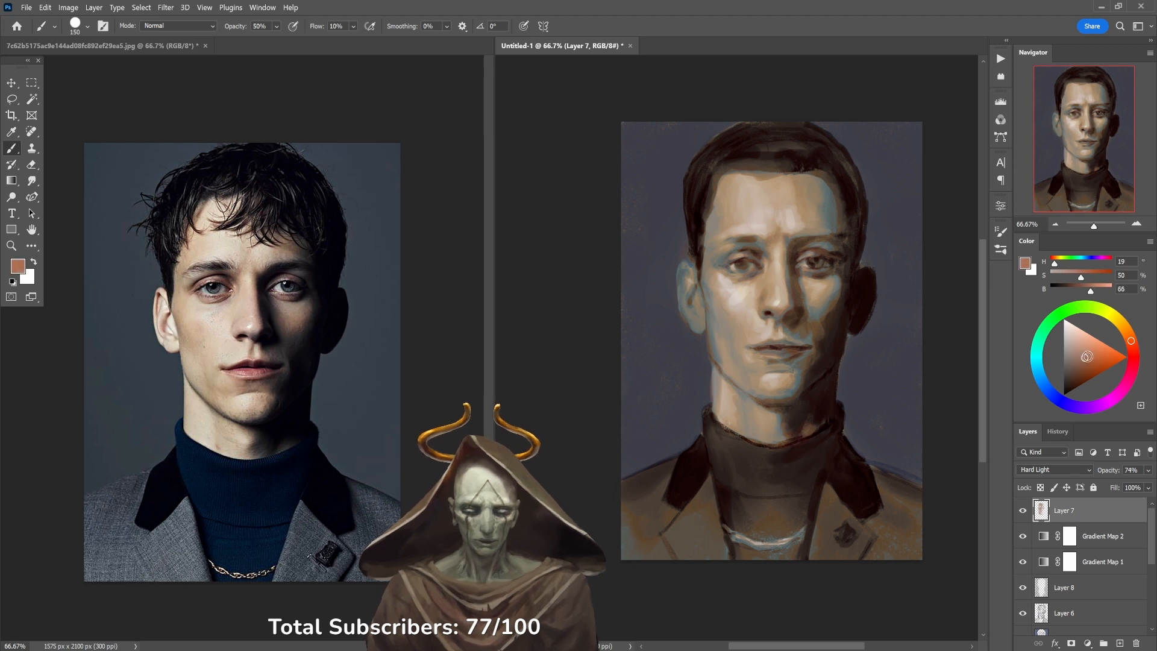
pyautogui.moveTo(735, 254); pyautogui.dragTo(721, 266)
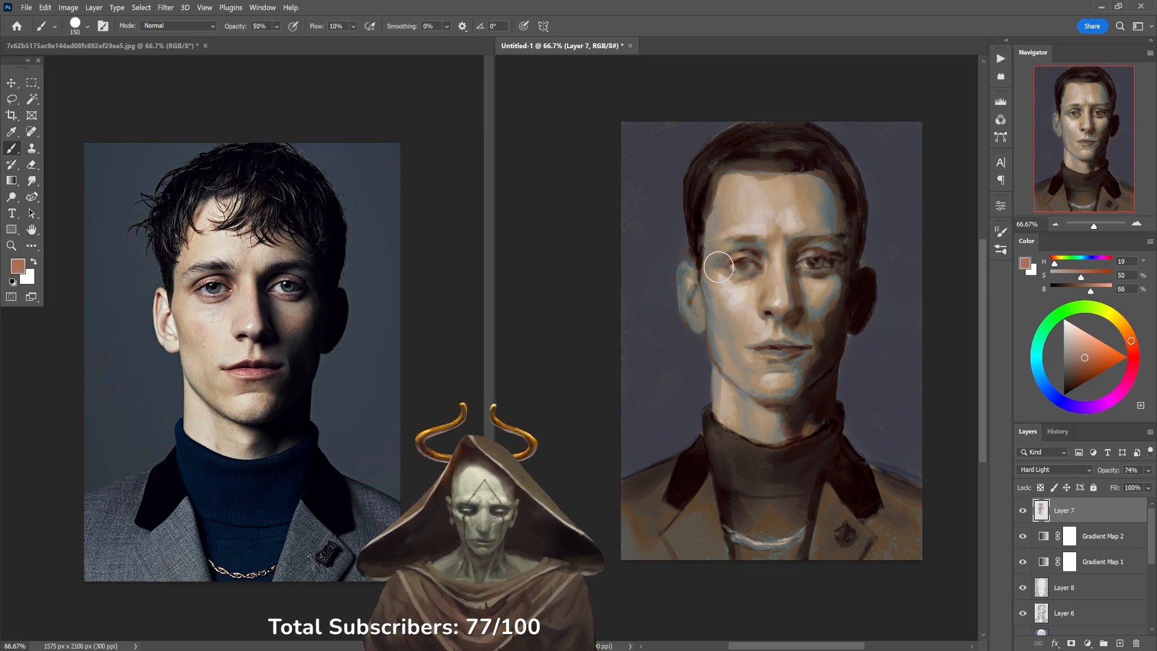
pyautogui.moveTo(816, 260); pyautogui.dragTo(812, 253)
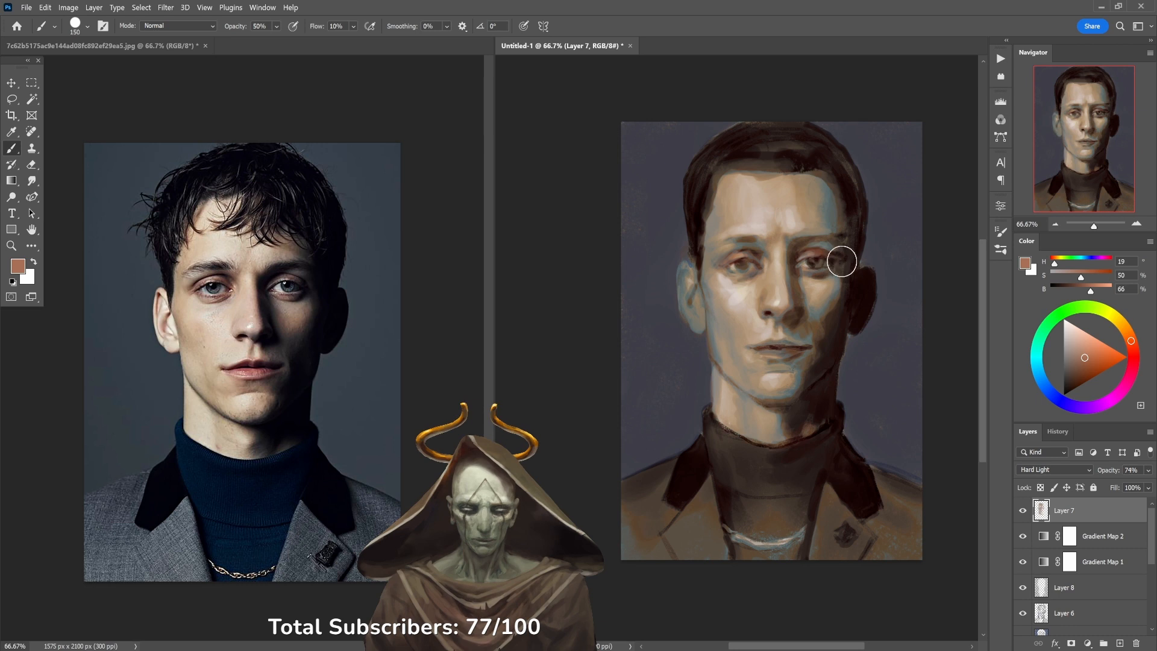
# Tint the lips with the same red-brown at 60% brush opacity.
pyautogui.press('3')
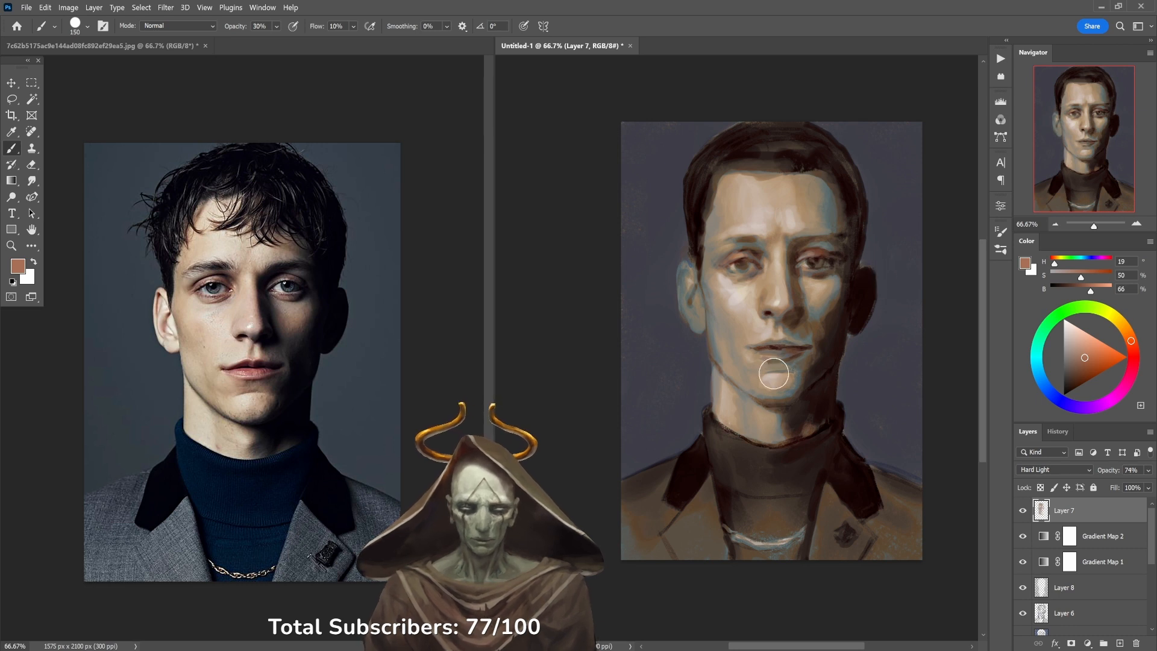
pyautogui.press('6')
pyautogui.moveTo(791, 343); pyautogui.dragTo(780, 347)
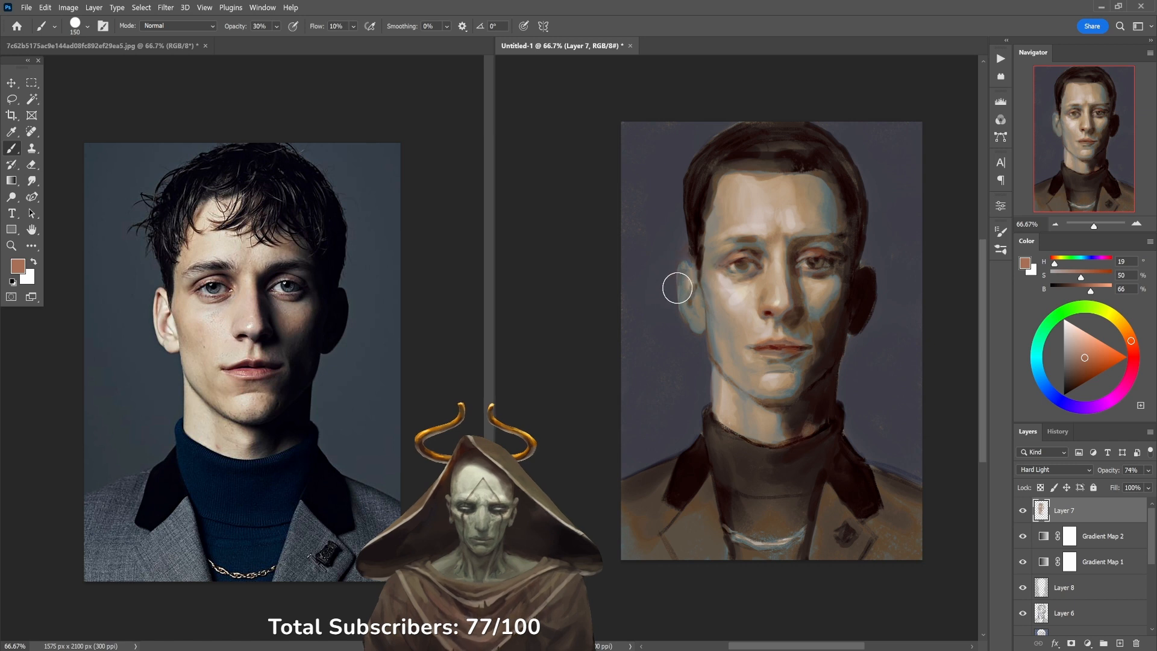
# Glaze the lit-side ear with tan (hue 33, saturation 32, brightness 69) at 80% opacity, and soften its lobe with the sampled cheek tone at 30%.
pyautogui.press('3')
pyautogui.press('8')
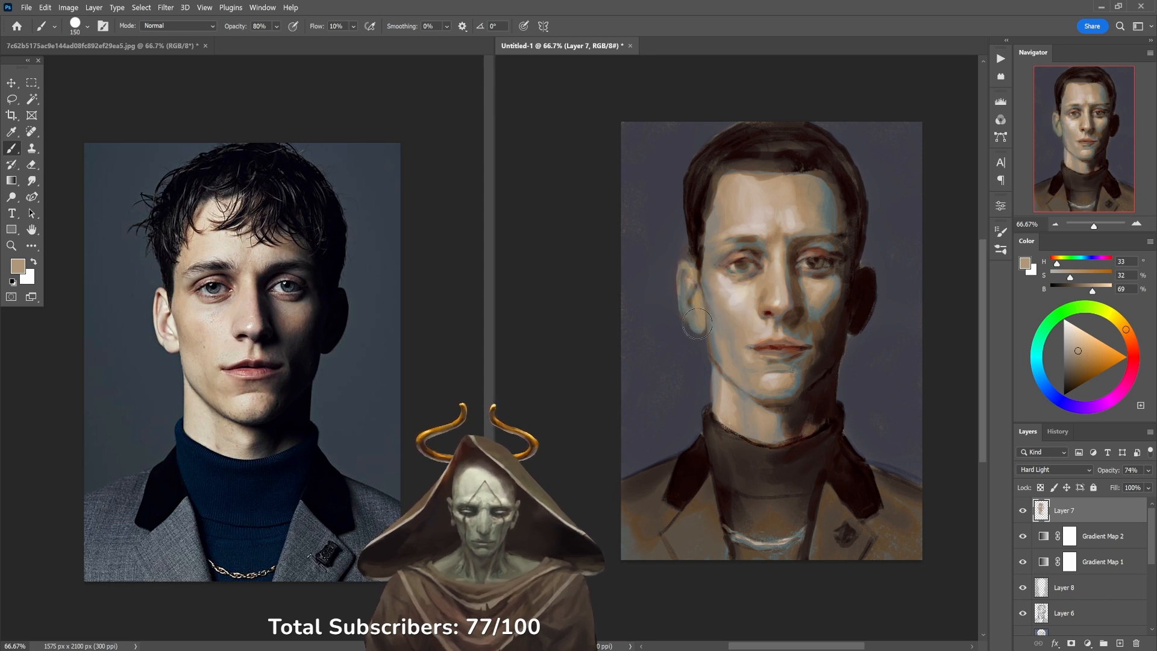
pyautogui.keyDown('alt'); pyautogui.click(741, 289); pyautogui.keyUp('alt')
pyautogui.press('3')
pyautogui.moveTo(693, 314); pyautogui.dragTo(694, 322)
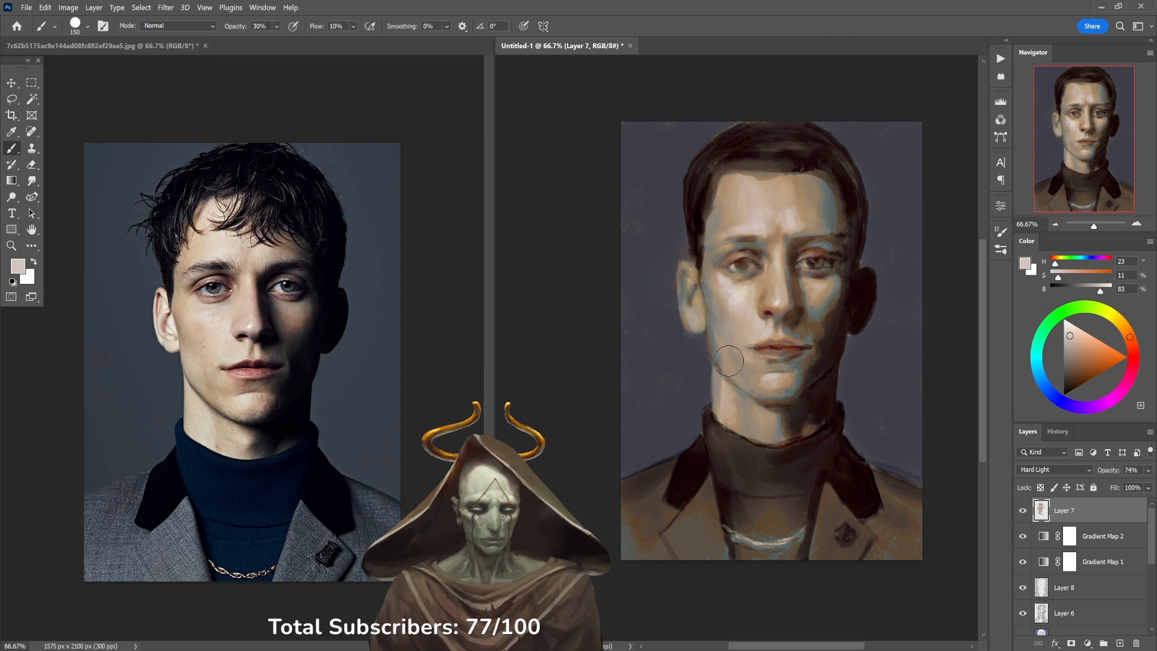
# Reduce the brush to 70 px and glaze the face and neck with sampled skin tones at 30–60% opacity, ending on hue 29, saturation 19, brightness 77.
pyautogui.press('[')
pyautogui.press('[')
pyautogui.press('[')
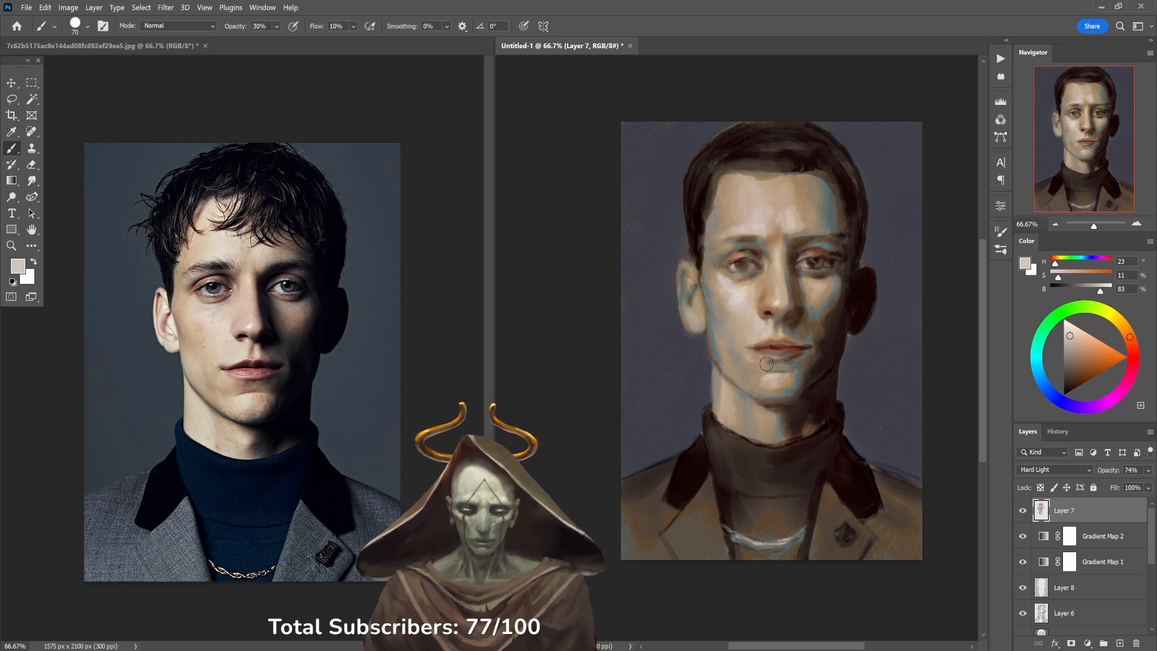
pyautogui.keyDown('alt'); pyautogui.click(718, 288); pyautogui.keyUp('alt')
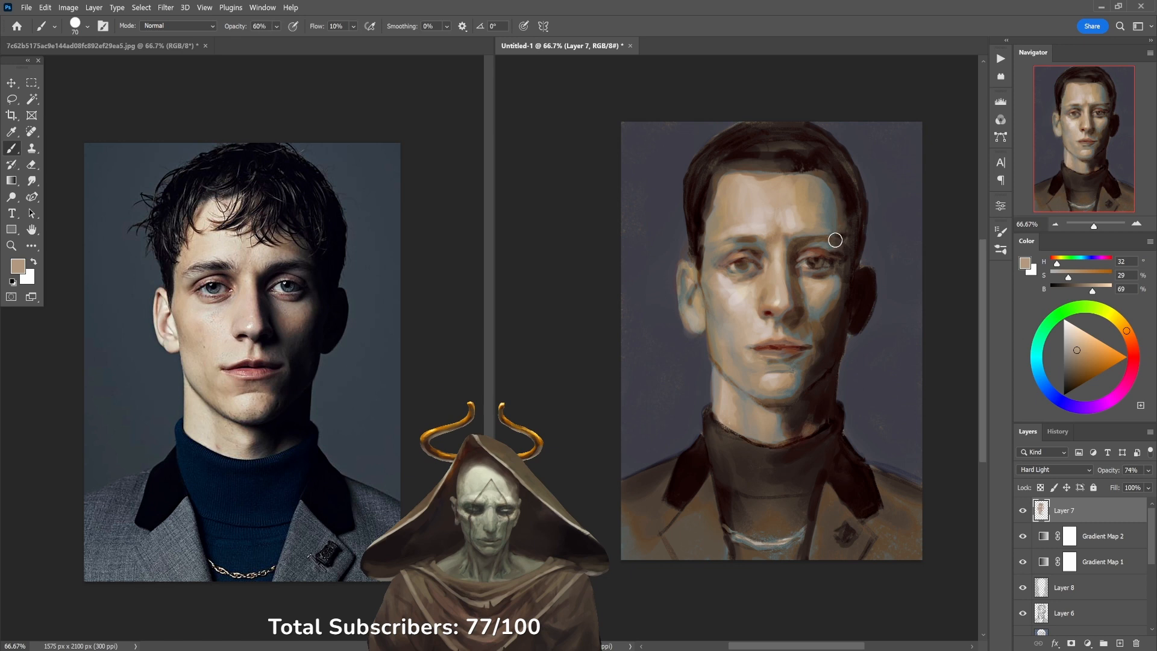
pyautogui.keyDown('alt'); pyautogui.click(732, 289); pyautogui.keyUp('alt')
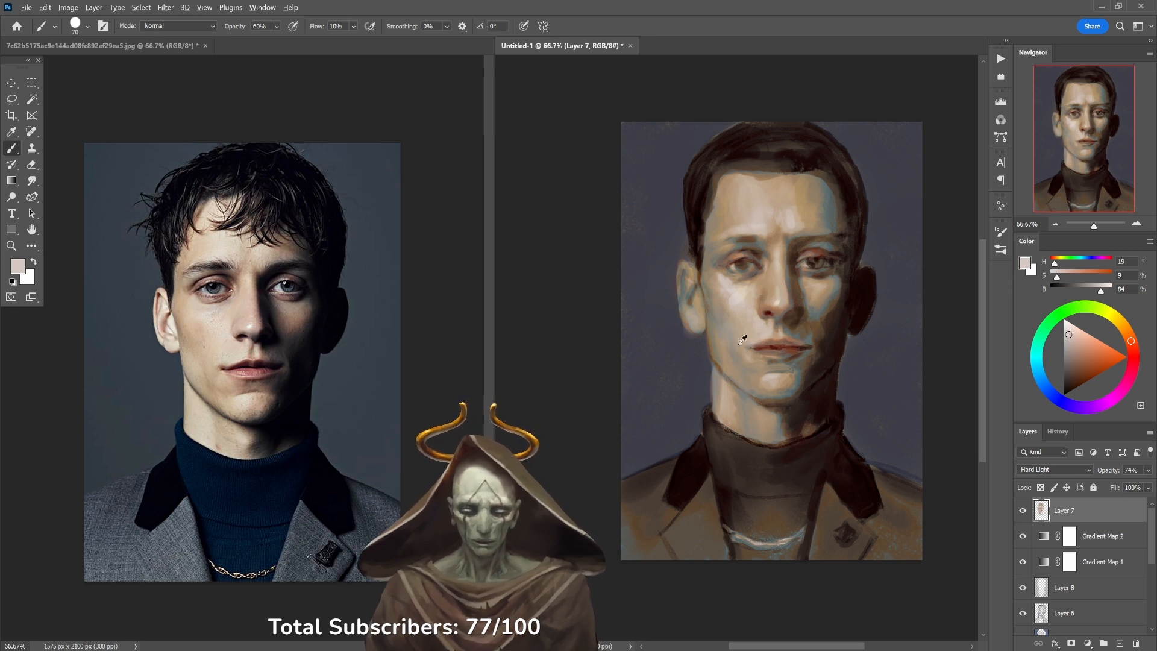
pyautogui.keyDown('alt'); pyautogui.click(754, 315); pyautogui.keyUp('alt')
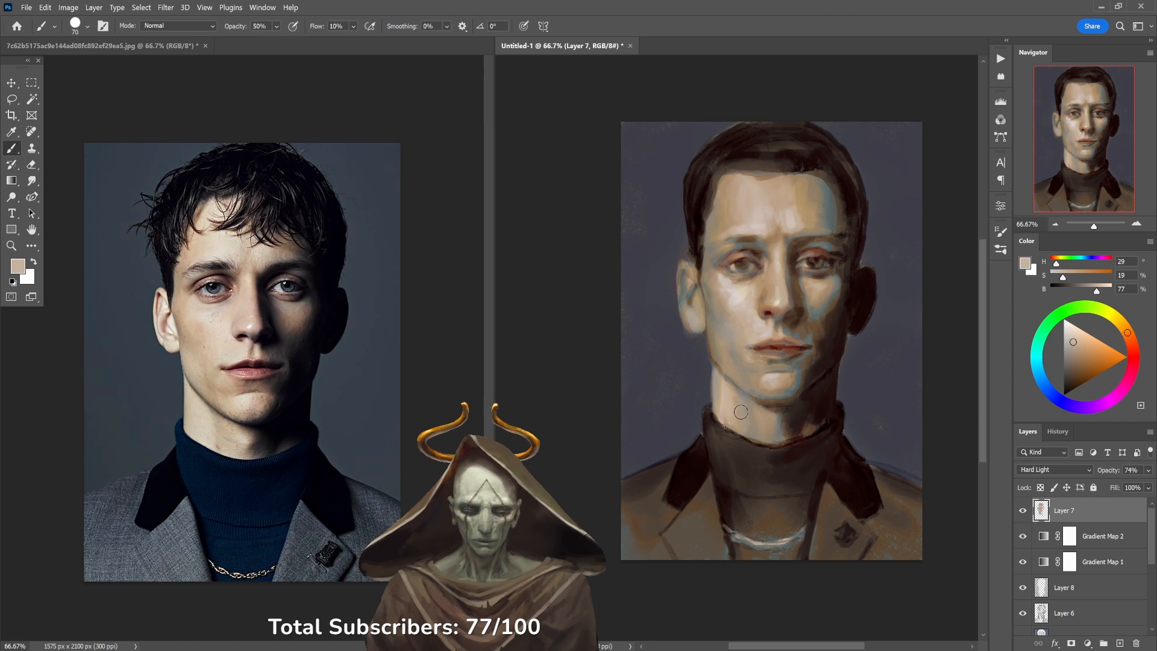
# Glaze the neck with the current skin tone at 50% opacity and the shaded cheek with a sampled brown (hue 27, saturation 42, brightness 33) at 40%.
pyautogui.moveTo(721, 397); pyautogui.dragTo(745, 446)
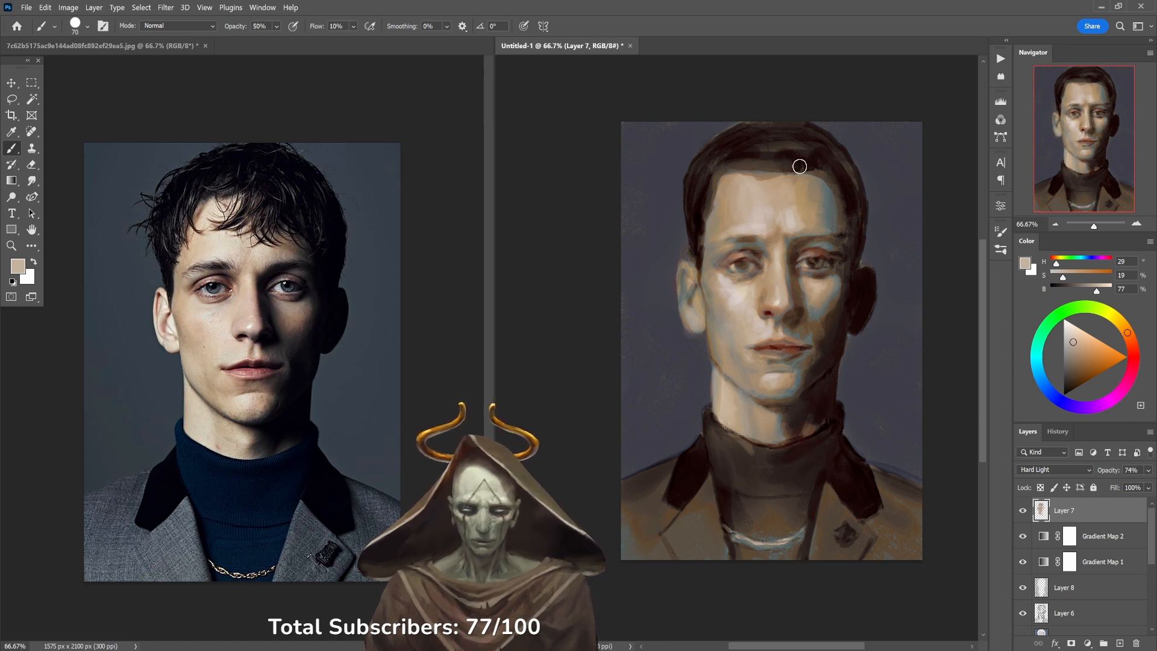
pyautogui.keyDown('alt'); pyautogui.click(825, 326); pyautogui.keyUp('alt')
pyautogui.press('4')
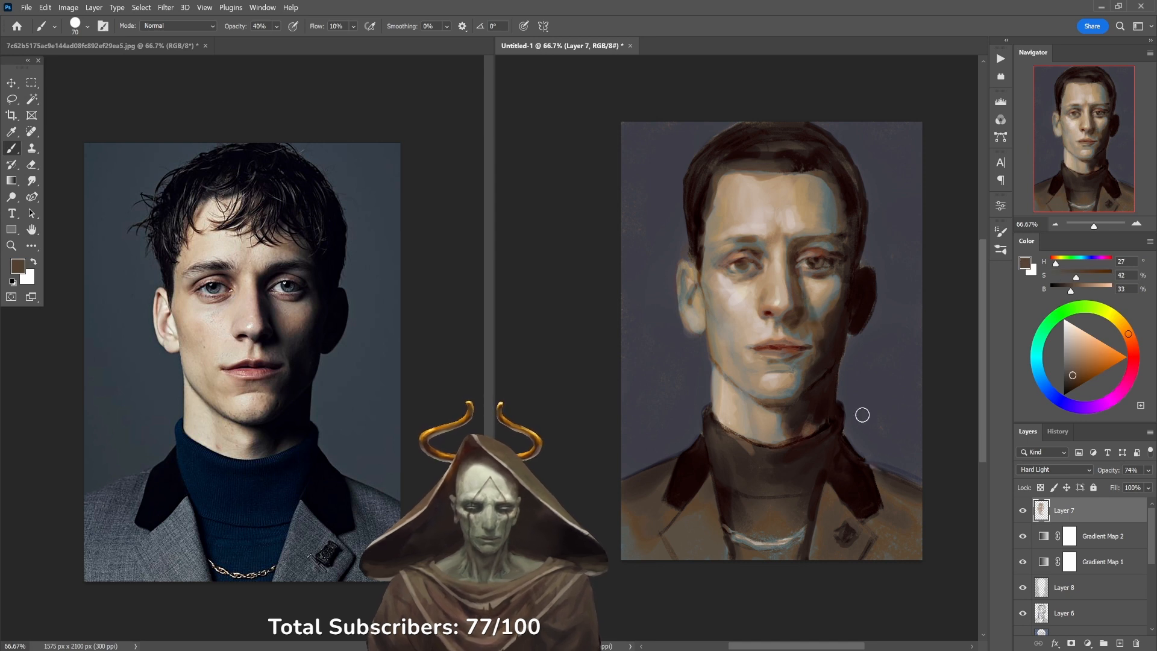
pyautogui.moveTo(828, 286)
pyautogui.mouseDown()
pyautogui.moveTo(823, 313)
pyautogui.moveTo(823, 300)
pyautogui.mouseUp()
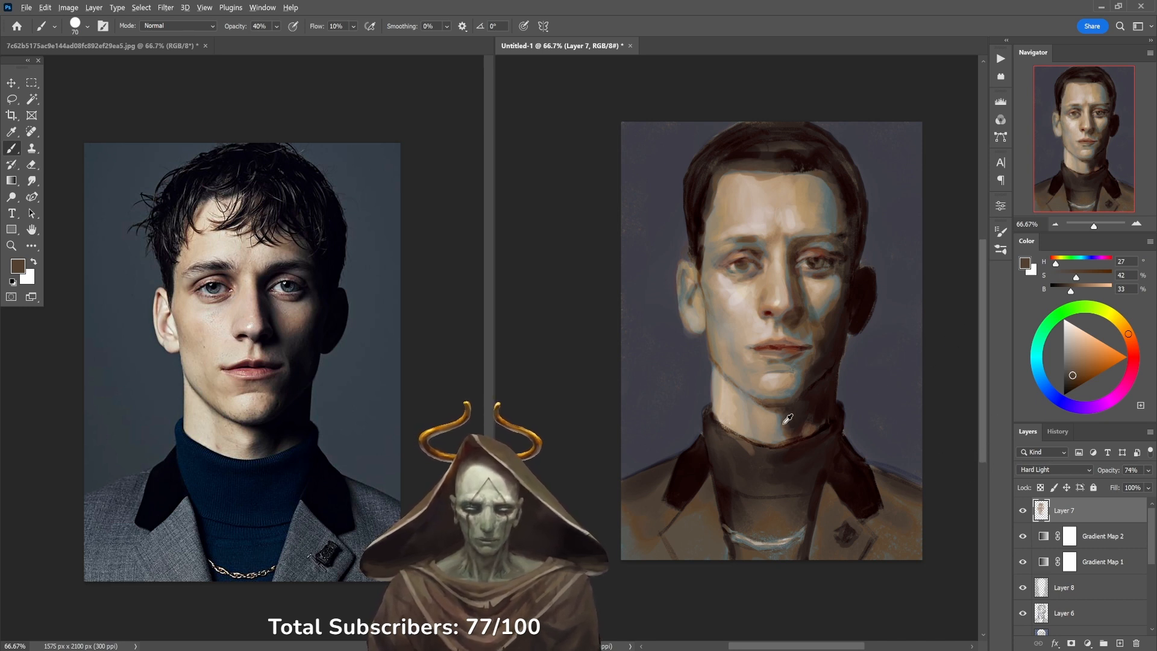
pyautogui.keyDown('alt'); pyautogui.click(784, 425); pyautogui.keyUp('alt')
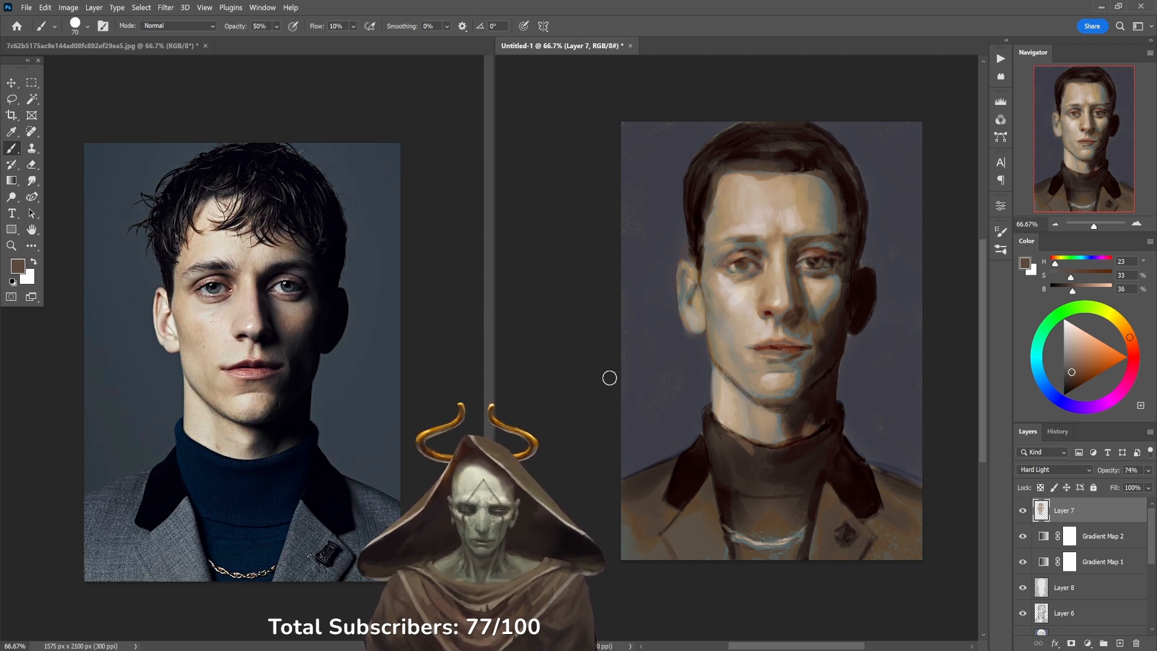
# Glaze the blazer with a sampled grey-teal (hue 180, saturation 14, brightness 41) using a 150 px brush at 100% opacity.
pyautogui.keyDown('alt'); pyautogui.click(830, 206); pyautogui.keyUp('alt')
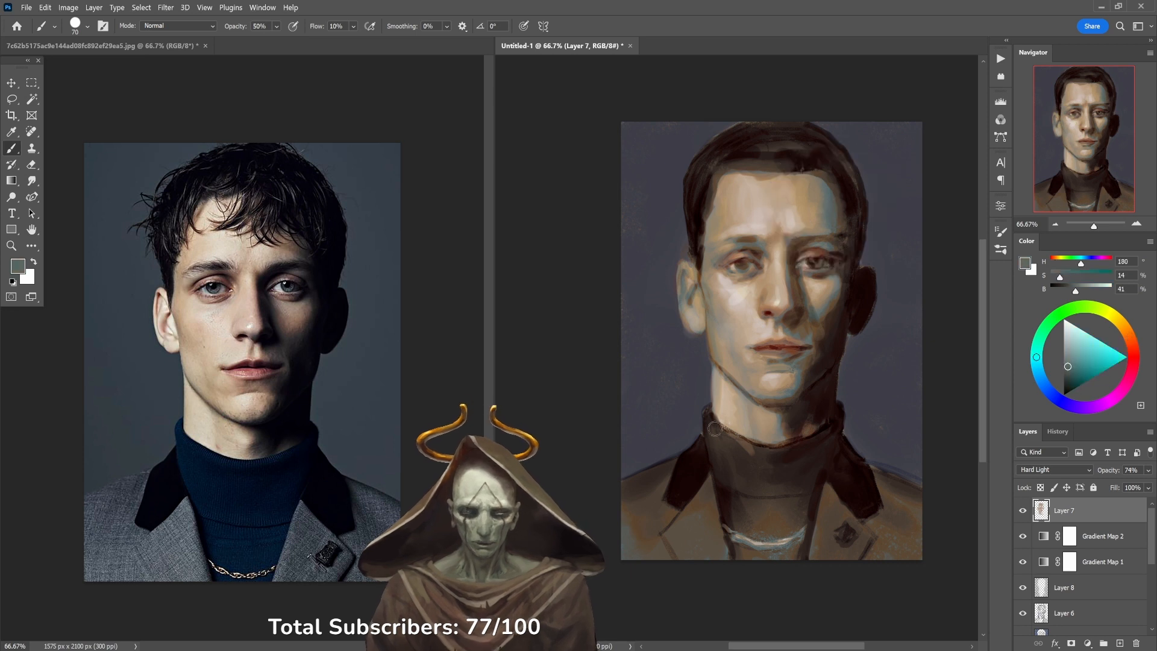
pyautogui.press(']')
pyautogui.press(']')
pyautogui.press(']')
pyautogui.press(']')
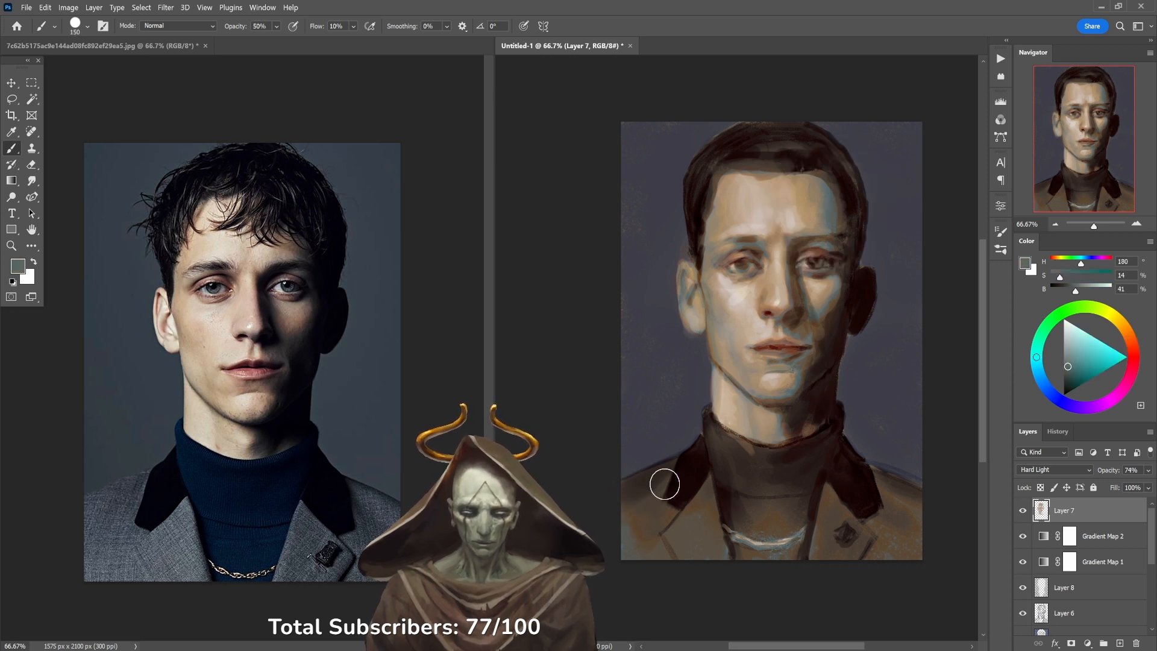
pyautogui.press('0')
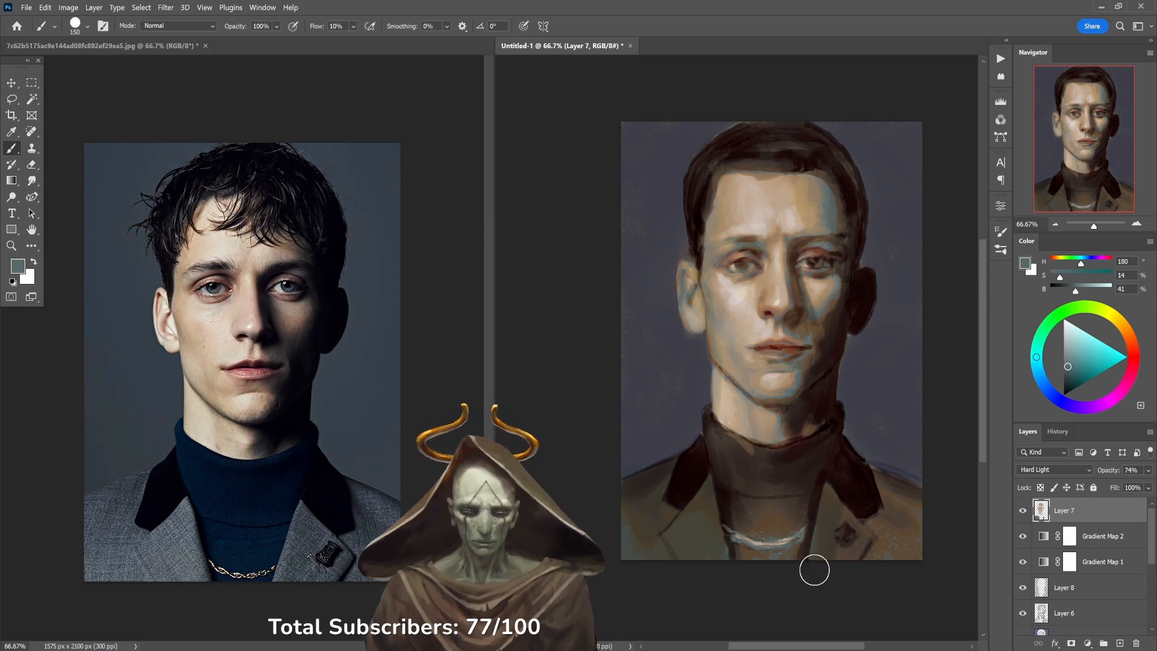
pyautogui.moveTo(857, 511)
pyautogui.mouseDown()
pyautogui.moveTo(880, 557)
pyautogui.moveTo(903, 520)
pyautogui.moveTo(925, 519)
pyautogui.moveTo(909, 547)
pyautogui.mouseUp()
# Tint the turtleneck with a stronger teal (hue 180, saturation 59, brightness 53) at 50% brush opacity.
pyautogui.moveTo(1067, 366); pyautogui.dragTo(1084, 367)
pyautogui.press('5')
pyautogui.moveTo(770, 451)
pyautogui.mouseDown()
pyautogui.moveTo(729, 473)
pyautogui.moveTo(710, 421)
pyautogui.moveTo(726, 452)
pyautogui.moveTo(723, 435)
pyautogui.moveTo(747, 461)
pyautogui.moveTo(828, 445)
pyautogui.moveTo(801, 475)
pyautogui.moveTo(802, 506)
pyautogui.moveTo(776, 486)
pyautogui.moveTo(744, 504)
pyautogui.moveTo(751, 512)
pyautogui.moveTo(787, 514)
pyautogui.moveTo(785, 486)
pyautogui.moveTo(719, 435)
pyautogui.moveTo(736, 448)
pyautogui.moveTo(755, 525)
pyautogui.moveTo(798, 513)
pyautogui.moveTo(784, 558)
pyautogui.mouseUp()
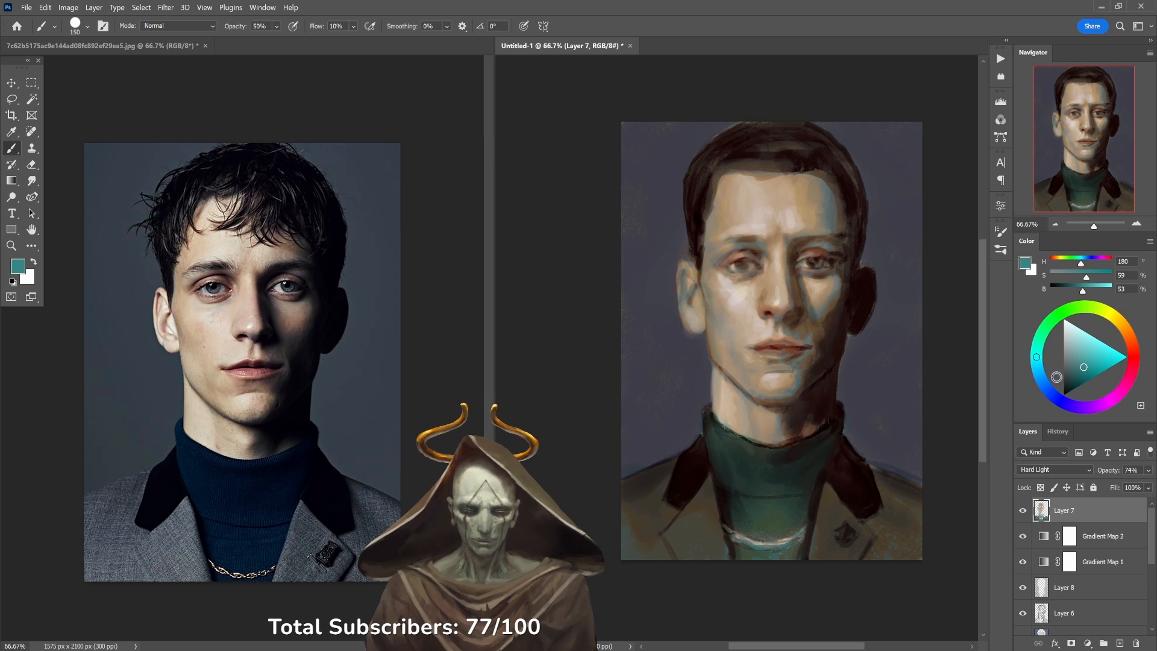
# Glaze both sides of the blazer with softer teal (hue 180, saturation 37, brightness 60) at 50% brush opacity.
pyautogui.click(1080, 359)
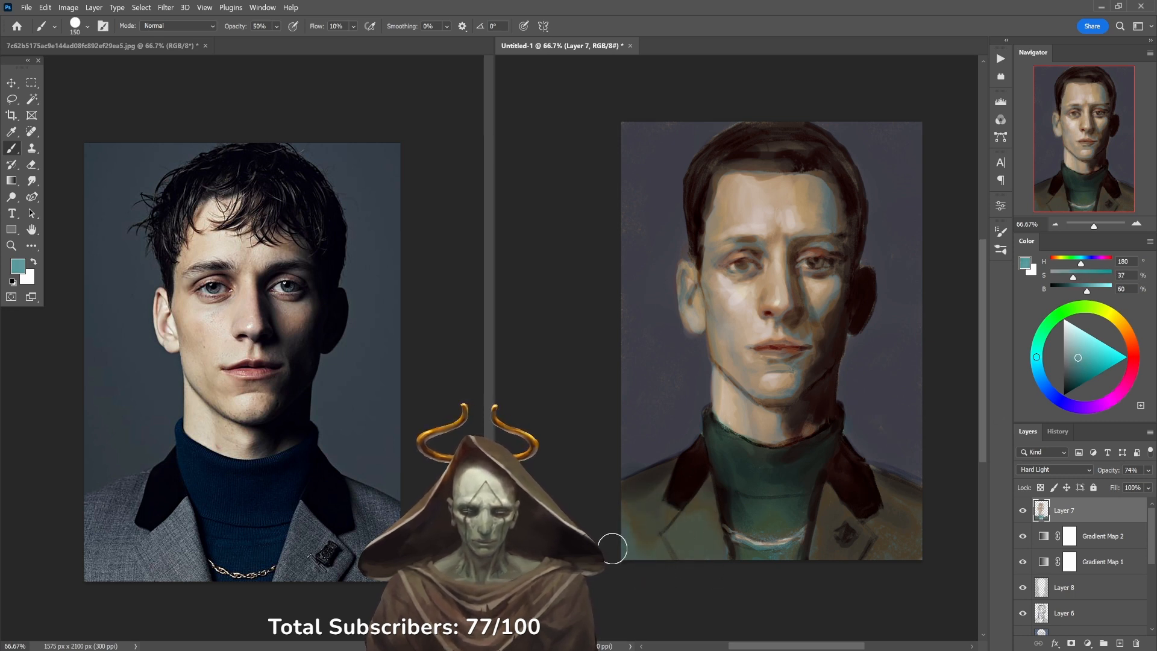
pyautogui.moveTo(628, 581)
pyautogui.mouseDown()
pyautogui.moveTo(709, 536)
pyautogui.moveTo(689, 542)
pyautogui.moveTo(656, 498)
pyautogui.moveTo(682, 482)
pyautogui.mouseUp()
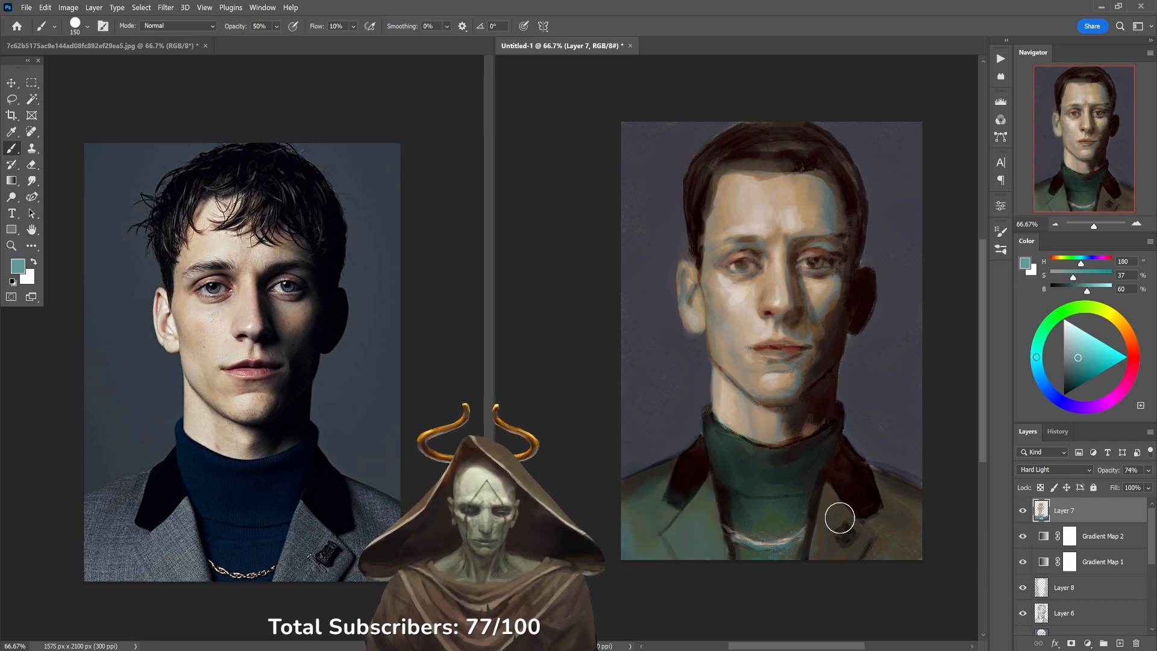
pyautogui.moveTo(819, 547)
pyautogui.mouseDown()
pyautogui.moveTo(883, 523)
pyautogui.moveTo(919, 524)
pyautogui.moveTo(898, 553)
pyautogui.moveTo(883, 478)
pyautogui.moveTo(915, 546)
pyautogui.mouseUp()
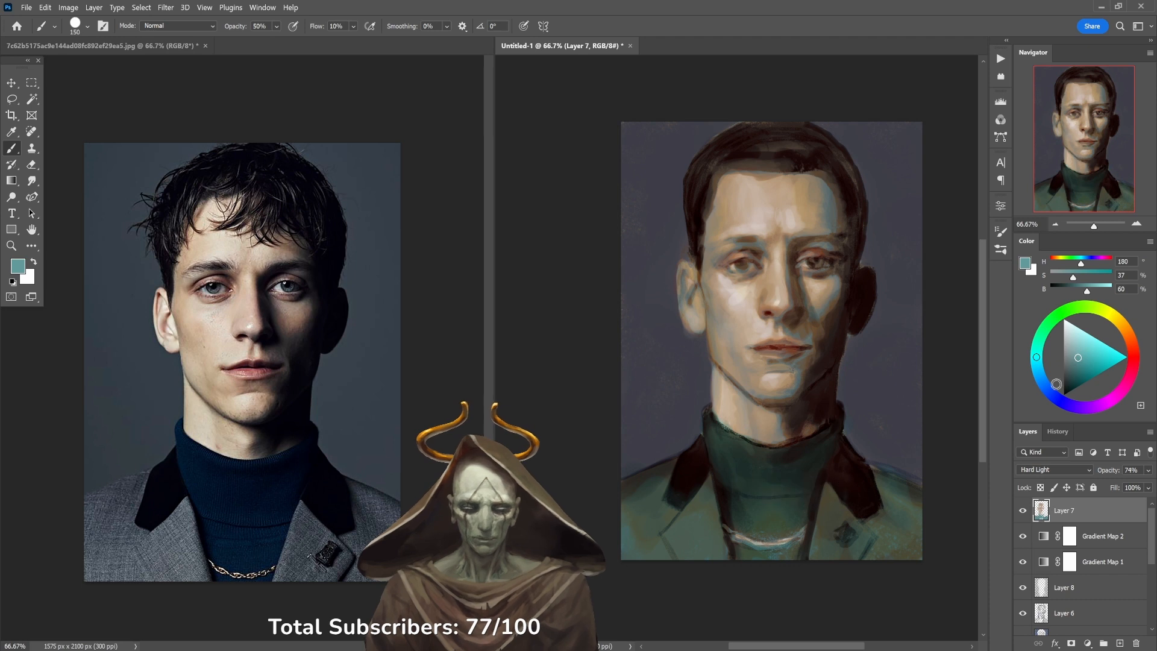
# Pick a more saturated teal and deepen the turtleneck with it at 10% brush opacity.
pyautogui.moveTo(1078, 358); pyautogui.dragTo(1093, 361)
pyautogui.press('3')
pyautogui.press('1')
pyautogui.moveTo(745, 484)
pyautogui.mouseDown()
pyautogui.moveTo(768, 513)
pyautogui.moveTo(785, 513)
pyautogui.moveTo(732, 525)
pyautogui.moveTo(796, 528)
pyautogui.moveTo(737, 555)
pyautogui.mouseUp()
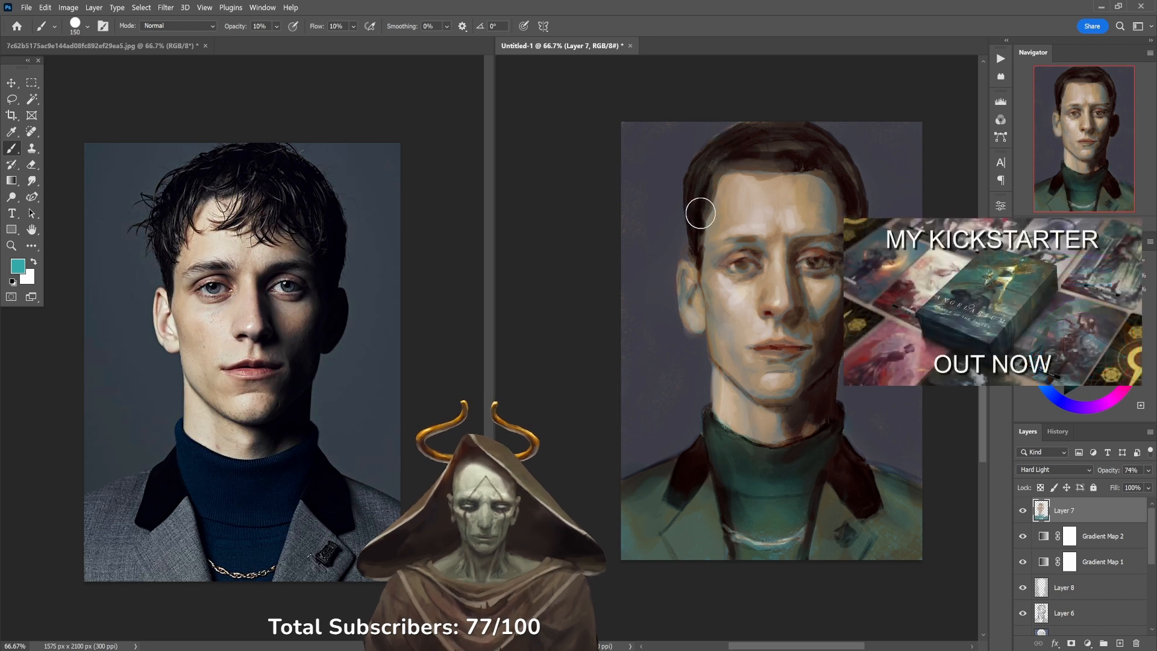
# Tint the hair and the shaded side of the face with the same teal at 20% brush opacity.
pyautogui.press('2')
pyautogui.moveTo(701, 197)
pyautogui.mouseDown()
pyautogui.moveTo(725, 157)
pyautogui.moveTo(797, 146)
pyautogui.moveTo(823, 156)
pyautogui.moveTo(848, 198)
pyautogui.mouseUp()
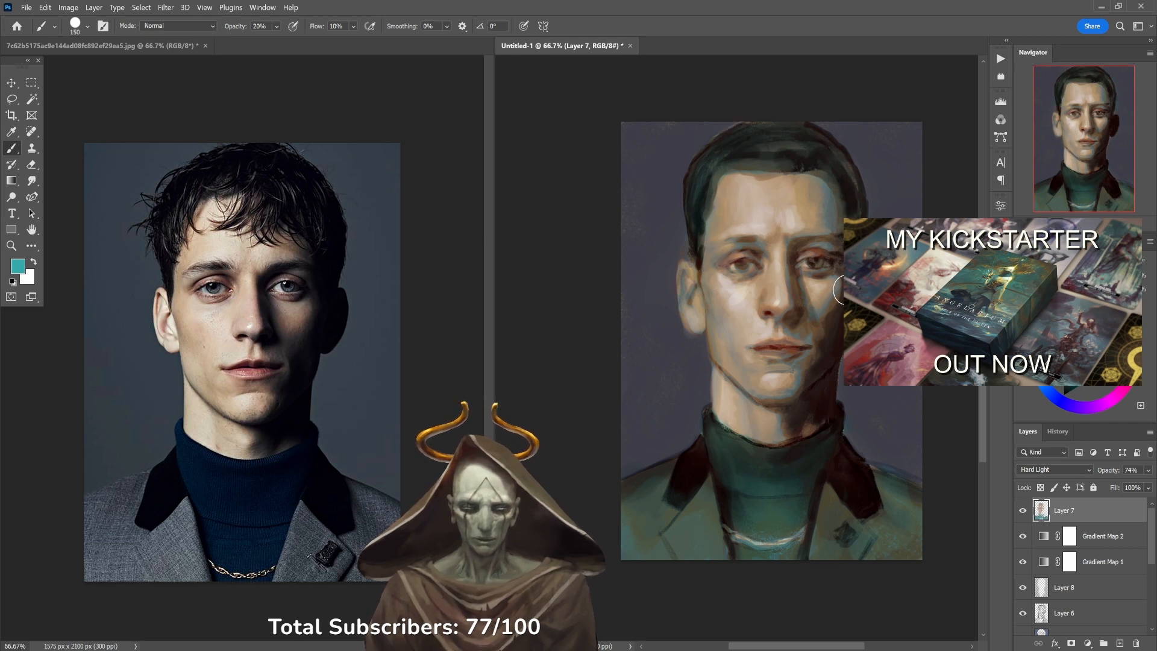
pyautogui.moveTo(835, 332)
pyautogui.mouseDown()
pyautogui.moveTo(817, 379)
pyautogui.moveTo(825, 399)
pyautogui.moveTo(800, 414)
pyautogui.moveTo(831, 388)
pyautogui.mouseUp()
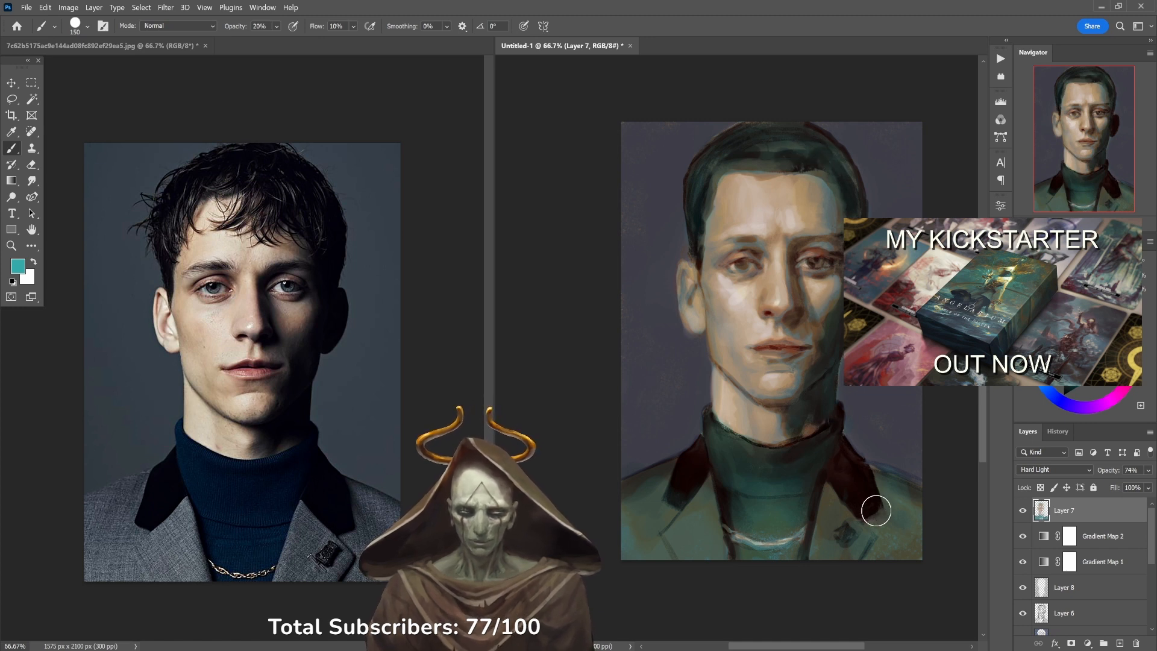
# Toggle Layer 7 off and on twice to compare the portrait with and without the colour glazes.
pyautogui.click(1023, 510)
pyautogui.click(1023, 510)
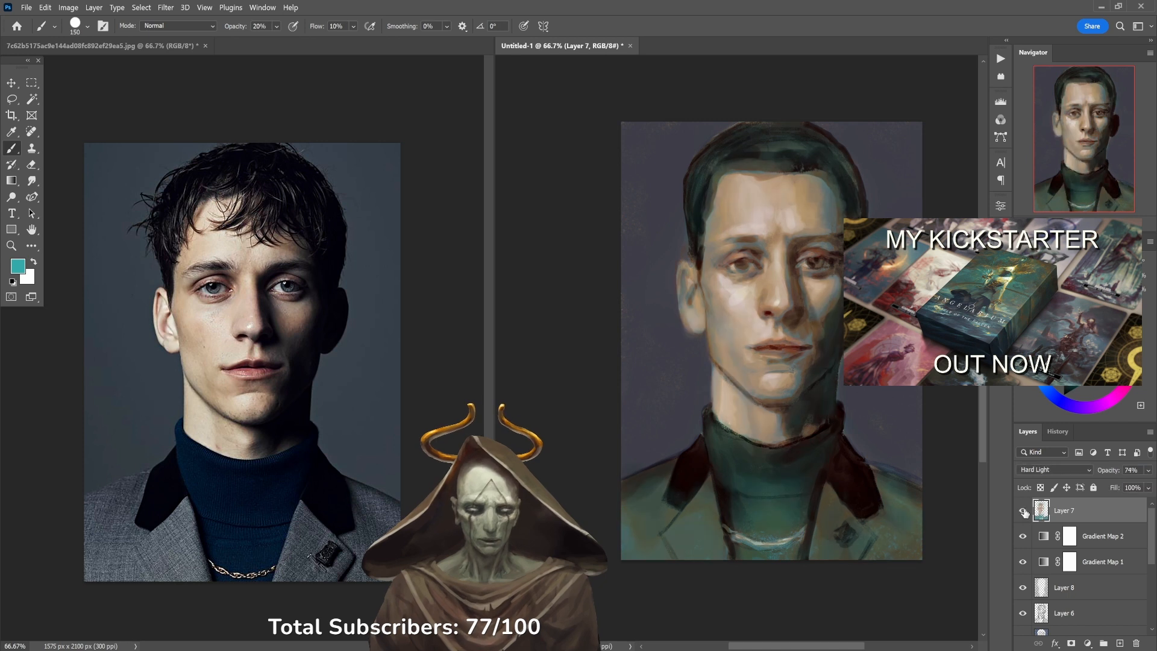
pyautogui.click(1023, 511)
pyautogui.click(1023, 512)
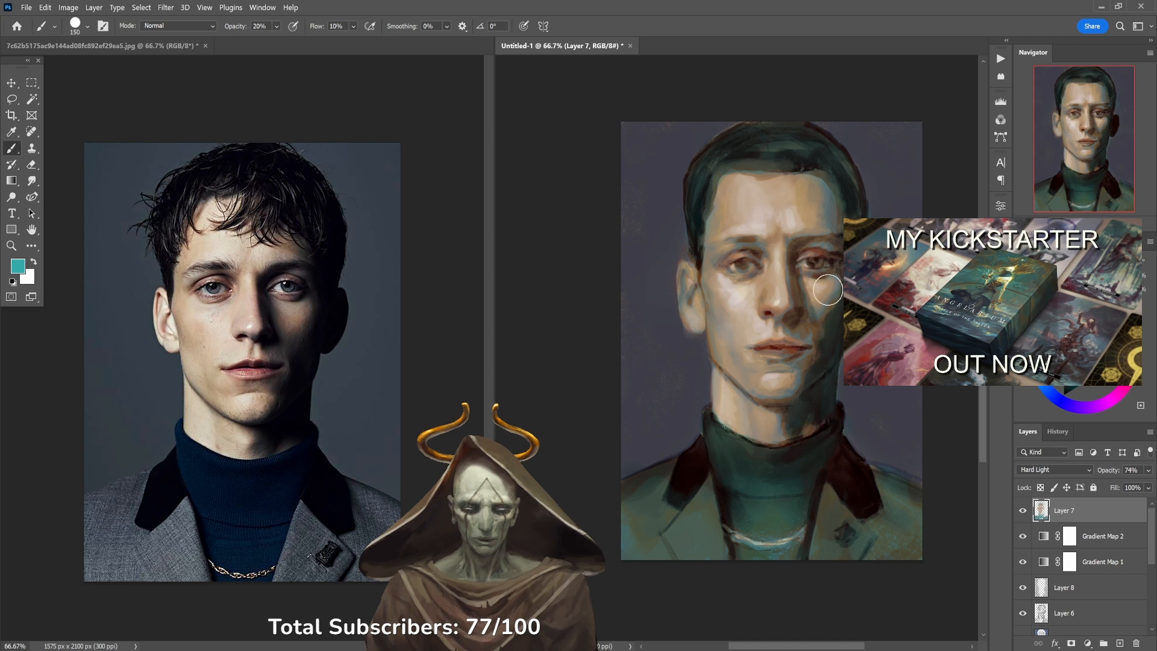
# Glaze the face with sampled skin tones at 20–60% brush opacity, ending on orange-brown (hue 30, saturation 72, brightness 53).
pyautogui.keyDown('alt'); pyautogui.click(799, 202); pyautogui.keyUp('alt')
pyautogui.press('4')
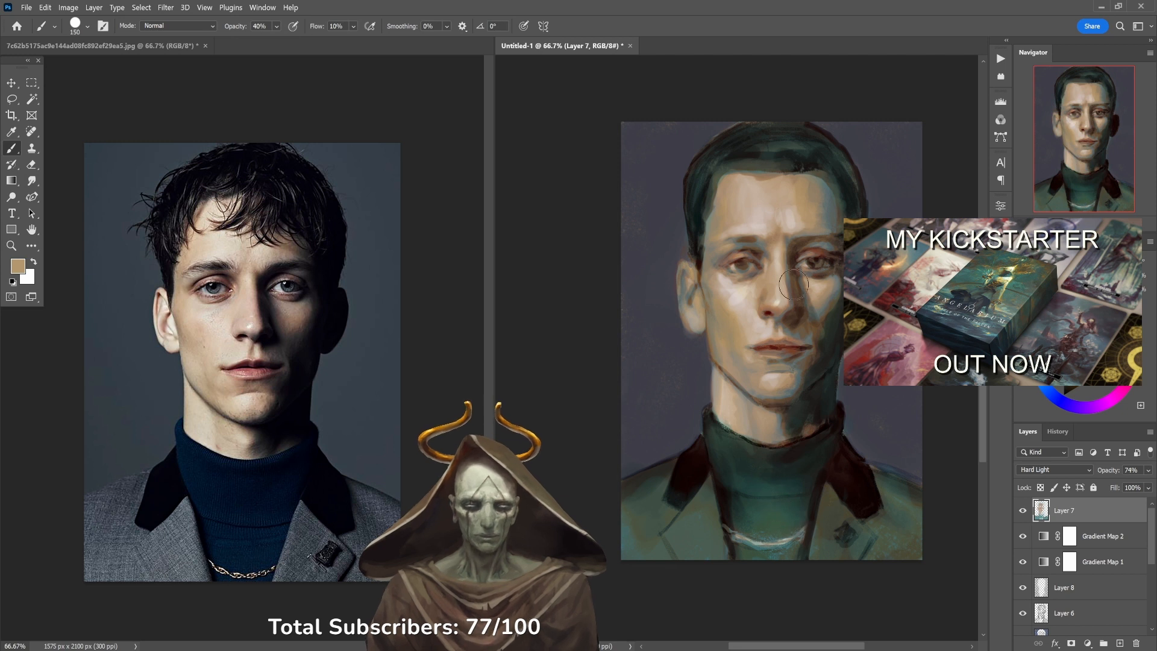
pyautogui.keyDown('alt'); pyautogui.click(804, 328); pyautogui.keyUp('alt')
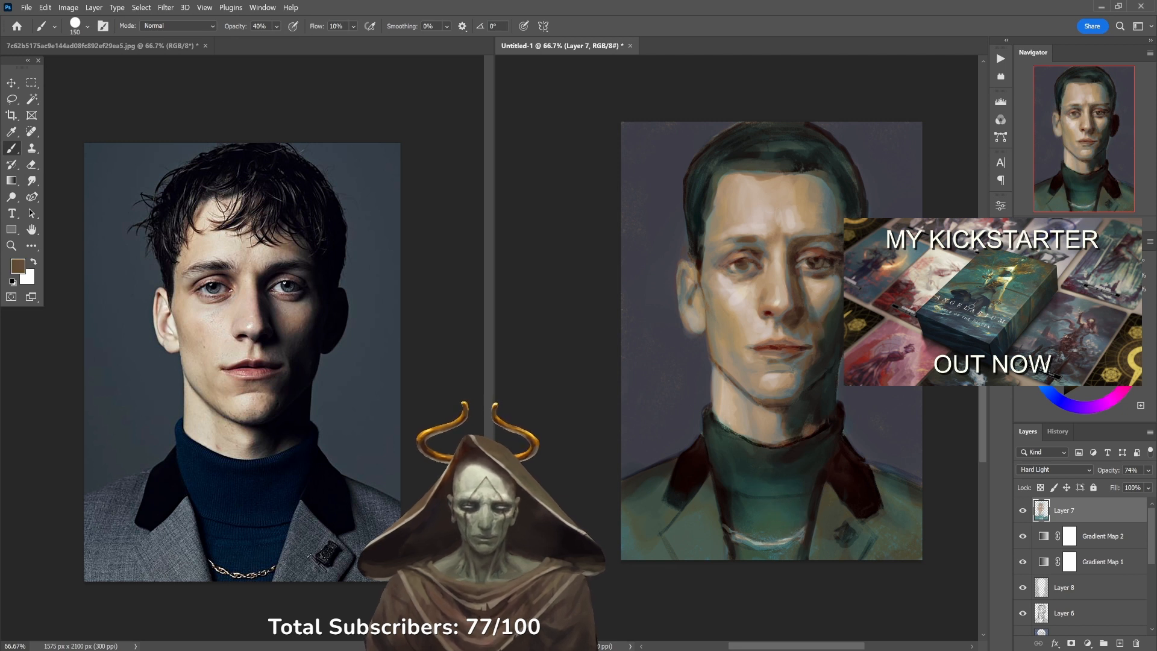
pyautogui.keyDown('alt'); pyautogui.click(778, 321); pyautogui.keyUp('alt')
pyautogui.press('2')
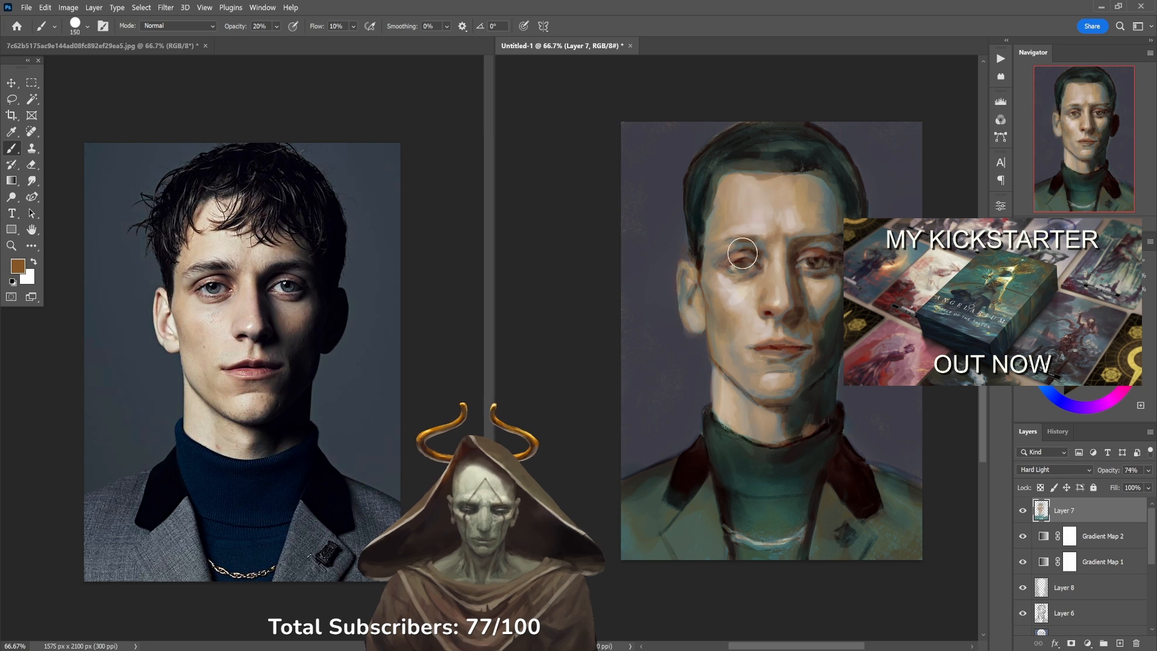
pyautogui.press('6')
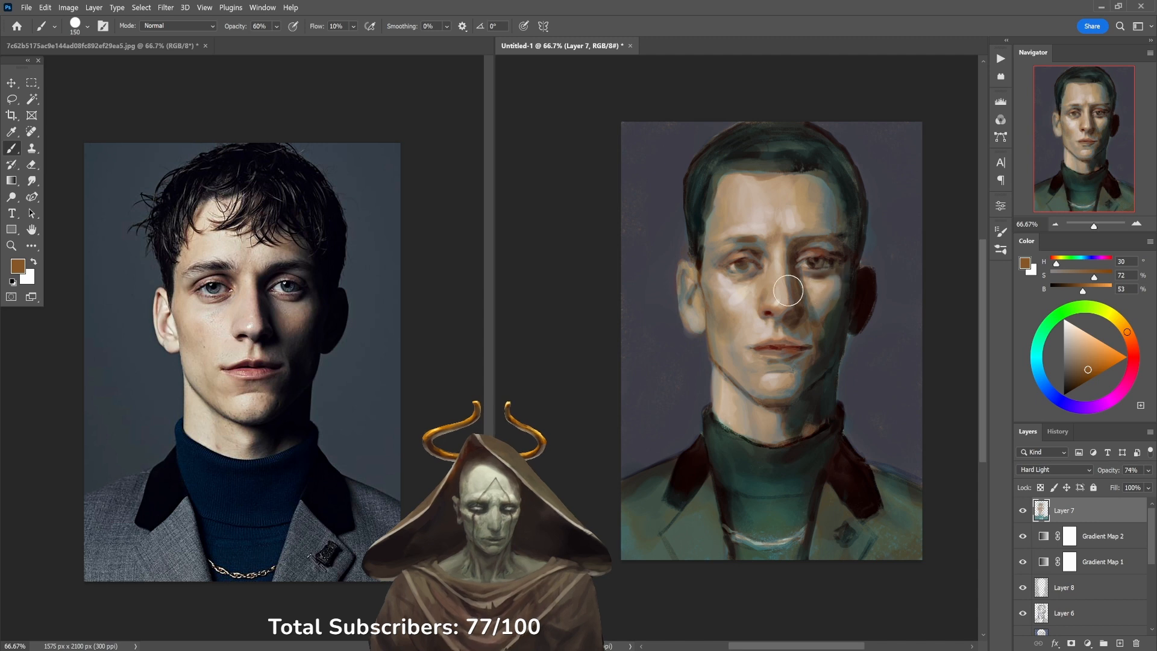
# Warm the temple, lit-side ear and chin with the orange-brown using a 70 px brush at 20–60% opacity, and compare Layer 7 off and on.
pyautogui.press('[')
pyautogui.press('[')
pyautogui.press('[')
pyautogui.press('[')
pyautogui.press('[')
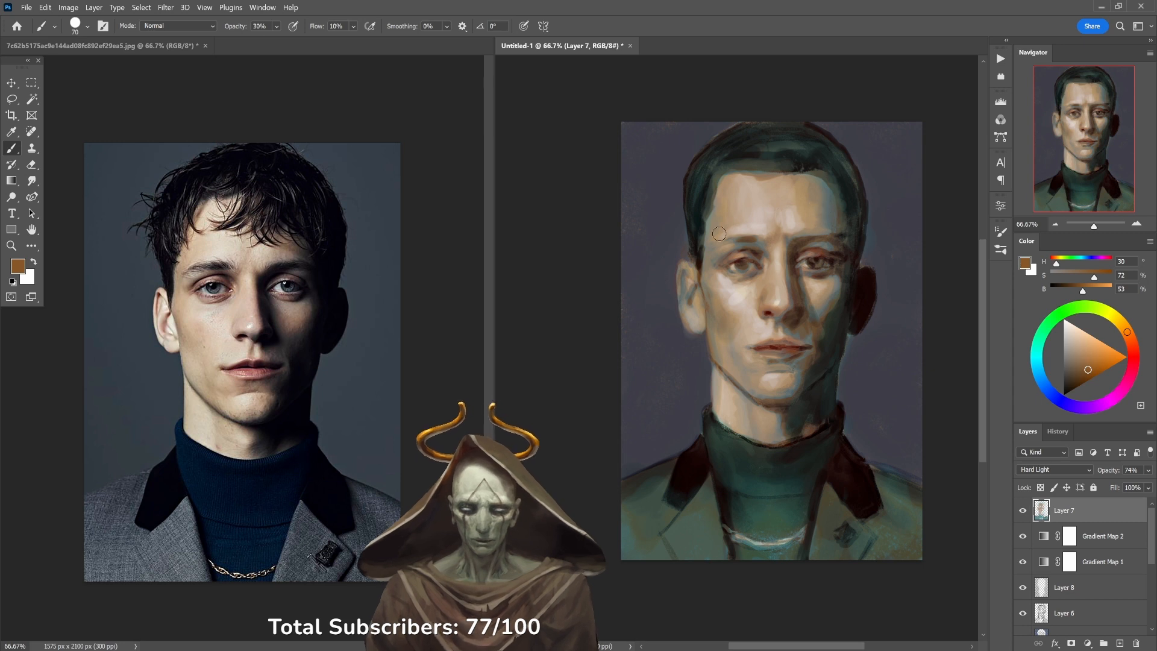
pyautogui.moveTo(705, 241); pyautogui.dragTo(721, 190)
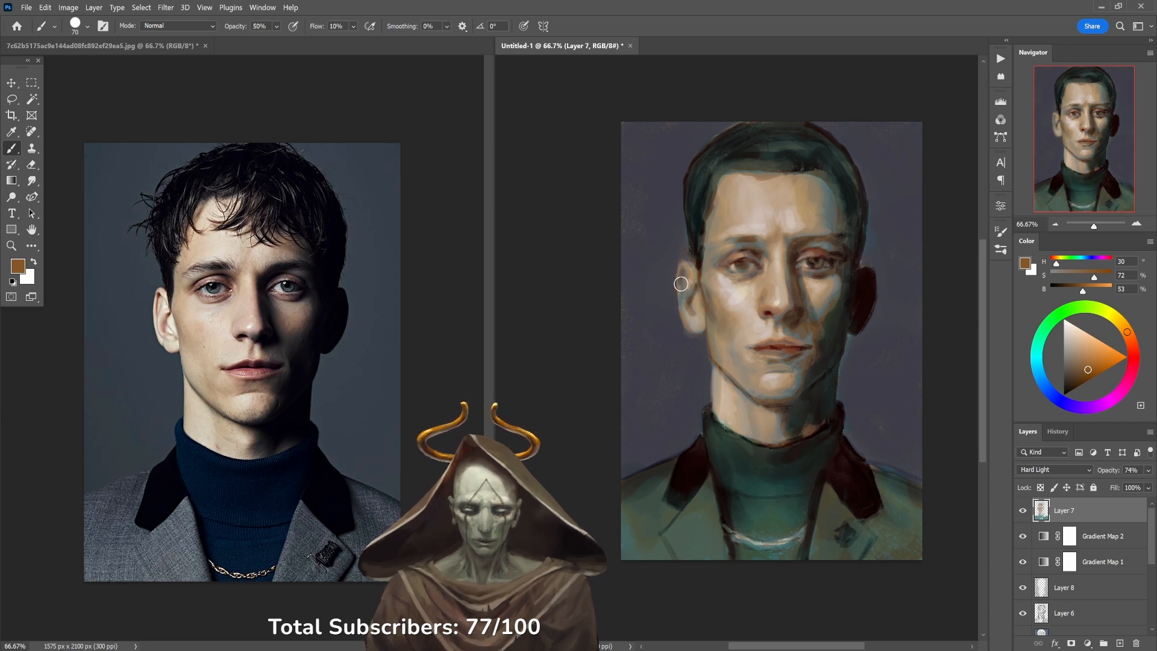
pyautogui.moveTo(687, 271); pyautogui.dragTo(695, 277)
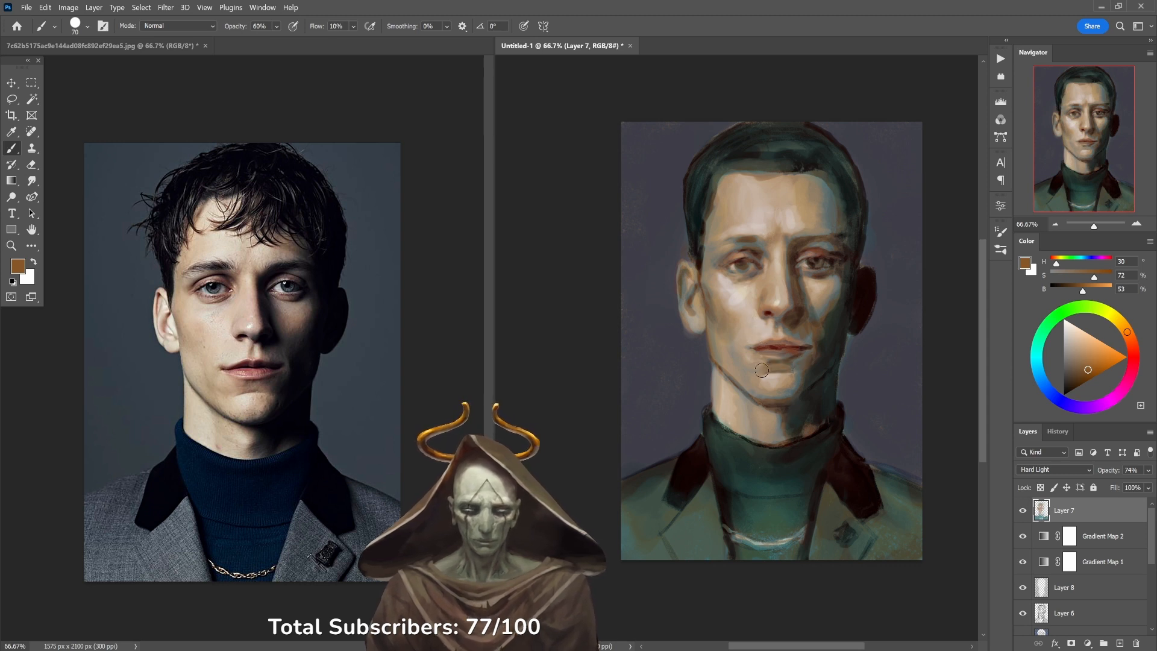
pyautogui.press('2')
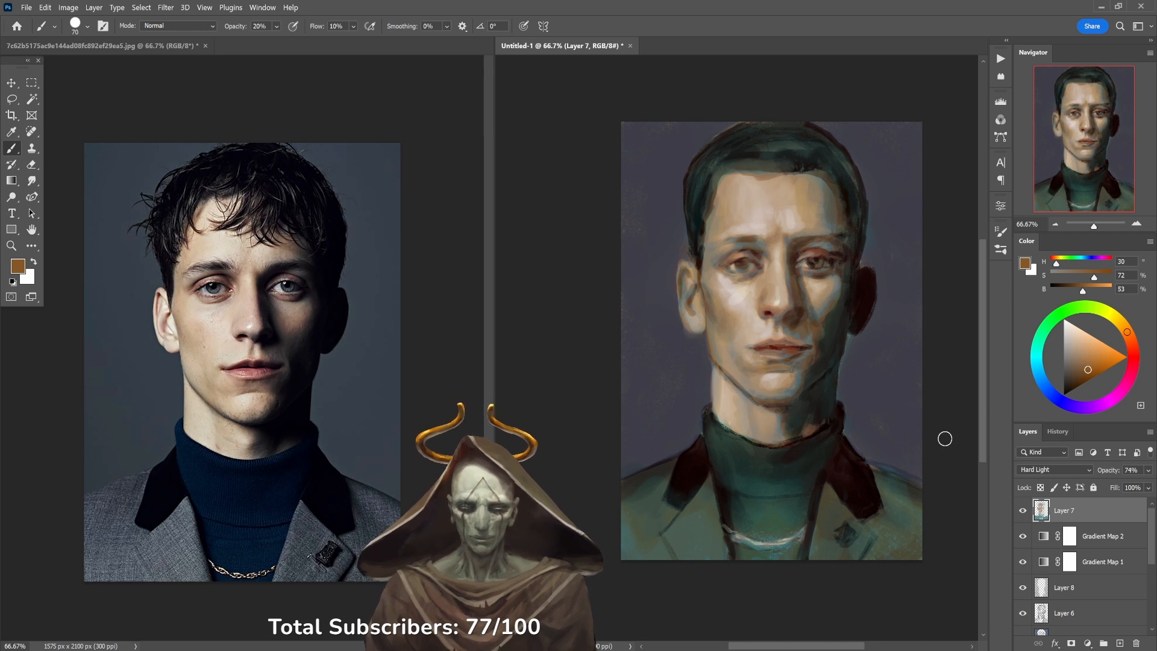
pyautogui.click(1023, 510)
pyautogui.click(1023, 511)
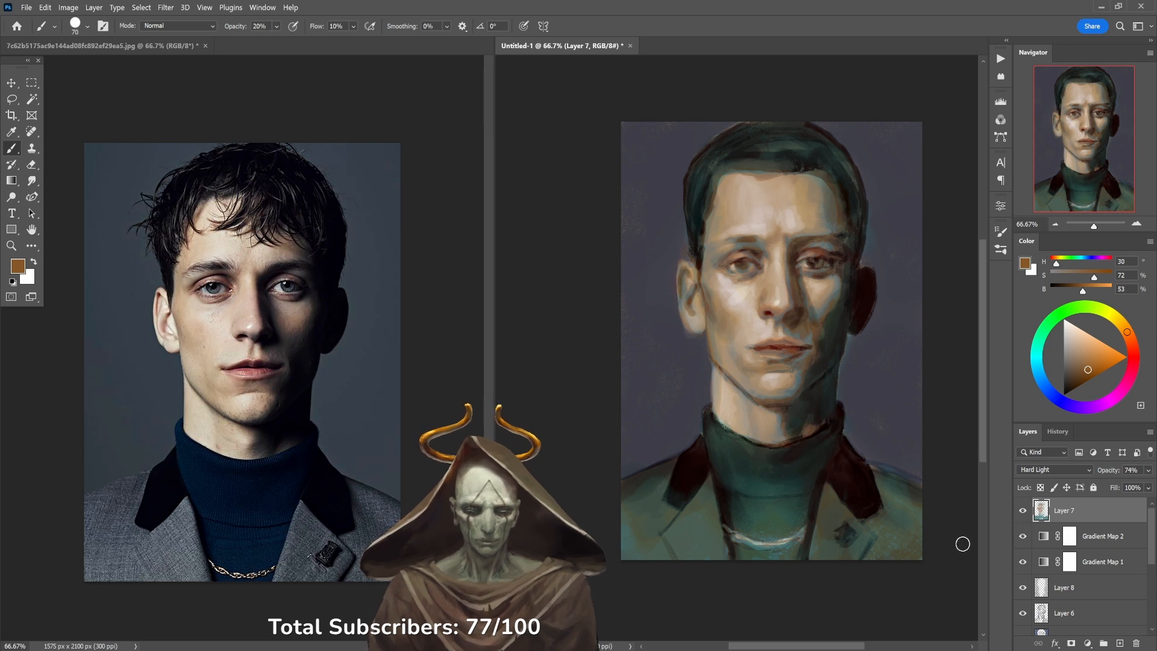
# Try the sampled background violet on the blazer's shaded-side shoulder, undo it, and try muted greens at hue 160 as the brush colour.
pyautogui.keyDown('alt'); pyautogui.click(877, 420); pyautogui.keyUp('alt')
pyautogui.moveTo(872, 516)
pyautogui.mouseDown()
pyautogui.moveTo(885, 490)
pyautogui.moveTo(891, 560)
pyautogui.moveTo(910, 517)
pyautogui.mouseUp()
pyautogui.hotkey('ctrl', 'z')
pyautogui.click(1079, 361)
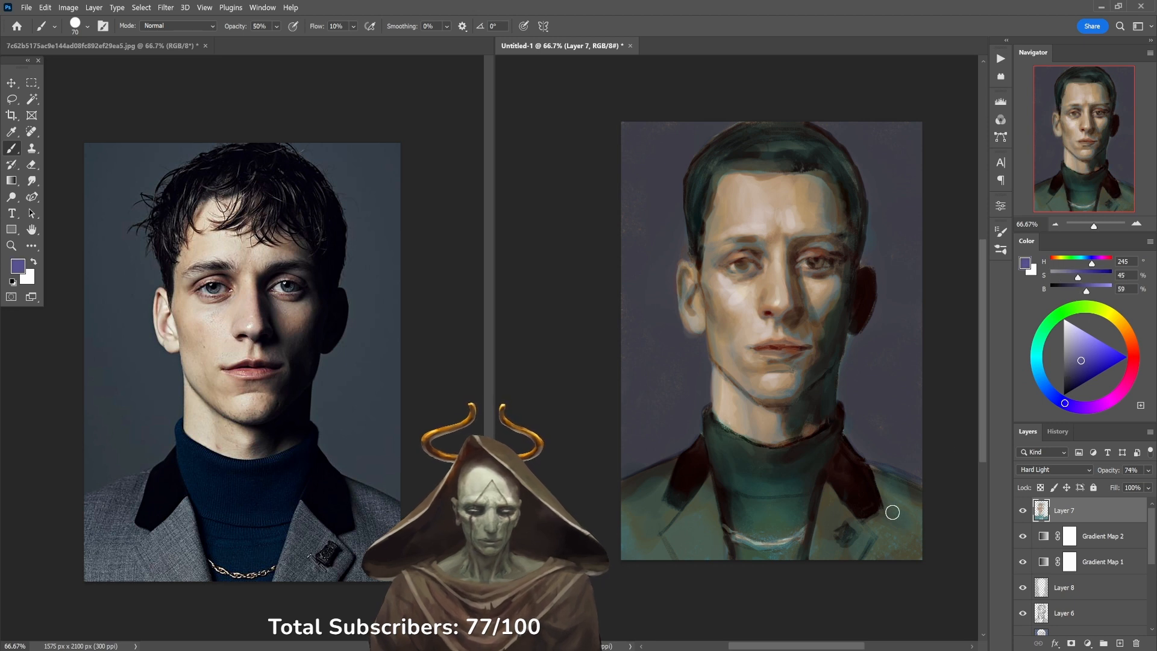
pyautogui.moveTo(1048, 342); pyautogui.dragTo(1040, 339)
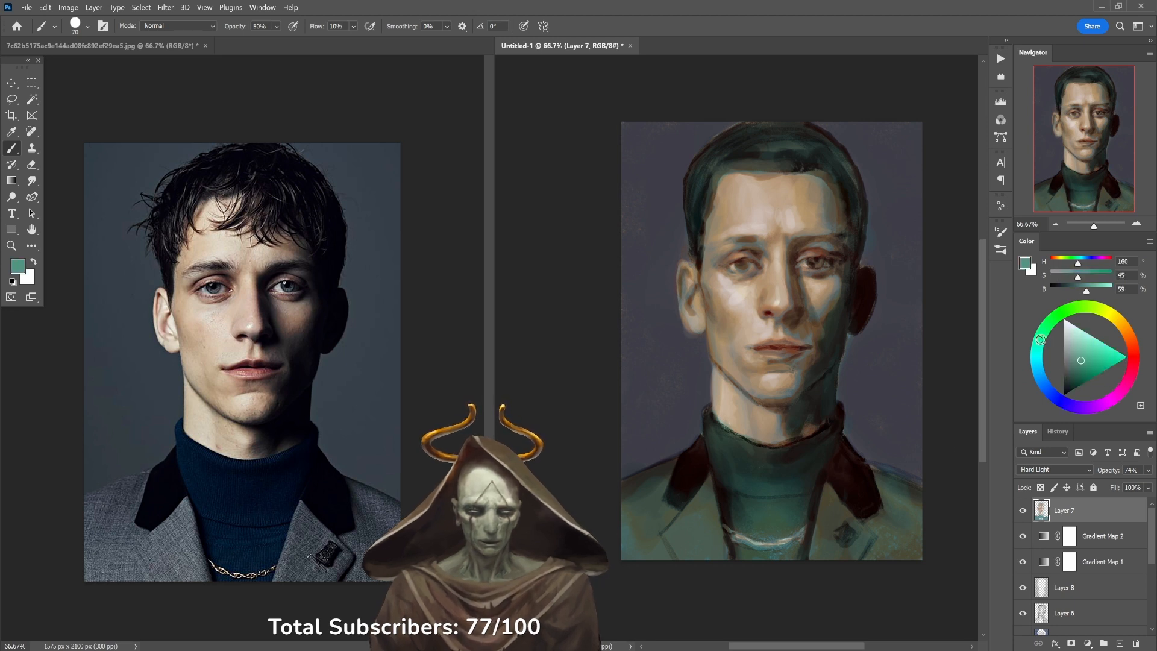
pyautogui.click(1074, 360)
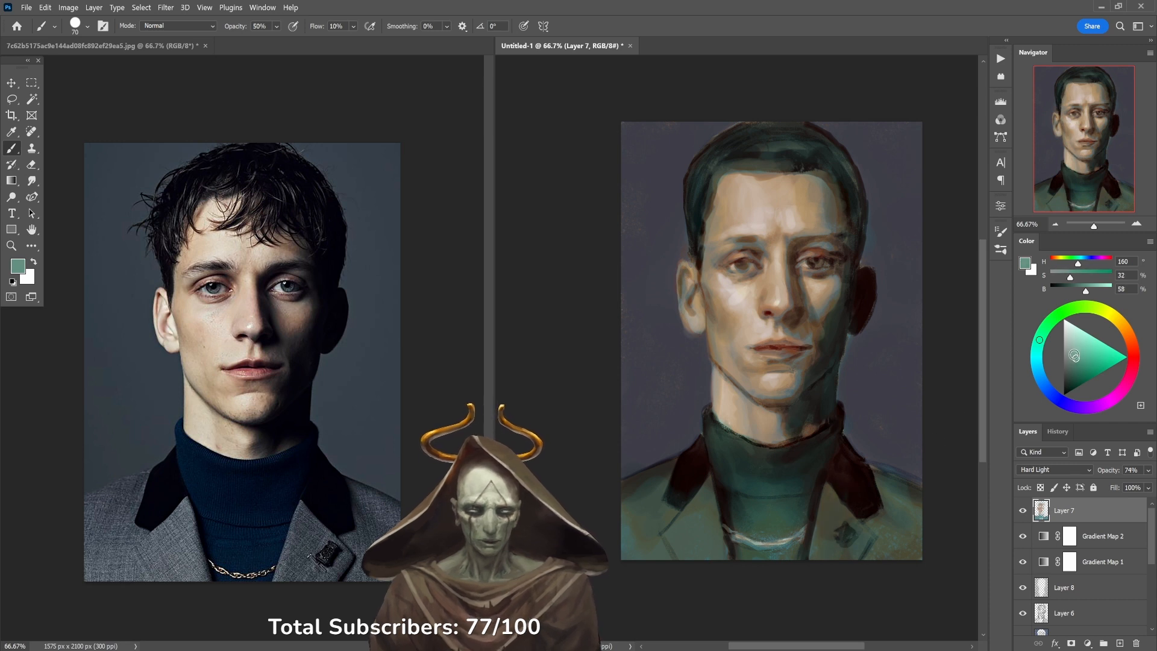
# Glaze both sides of the blazer with slate blue (hue 211, saturation 45, brightness 60) using a 400 px brush at 60% and 30% opacity.
pyautogui.click(1081, 360)
pyautogui.press(']')
pyautogui.press(']')
pyautogui.press(']')
pyautogui.press(']')
pyautogui.press(']')
pyautogui.press(']')
pyautogui.press(']')
pyautogui.press(']')
pyautogui.press(']')
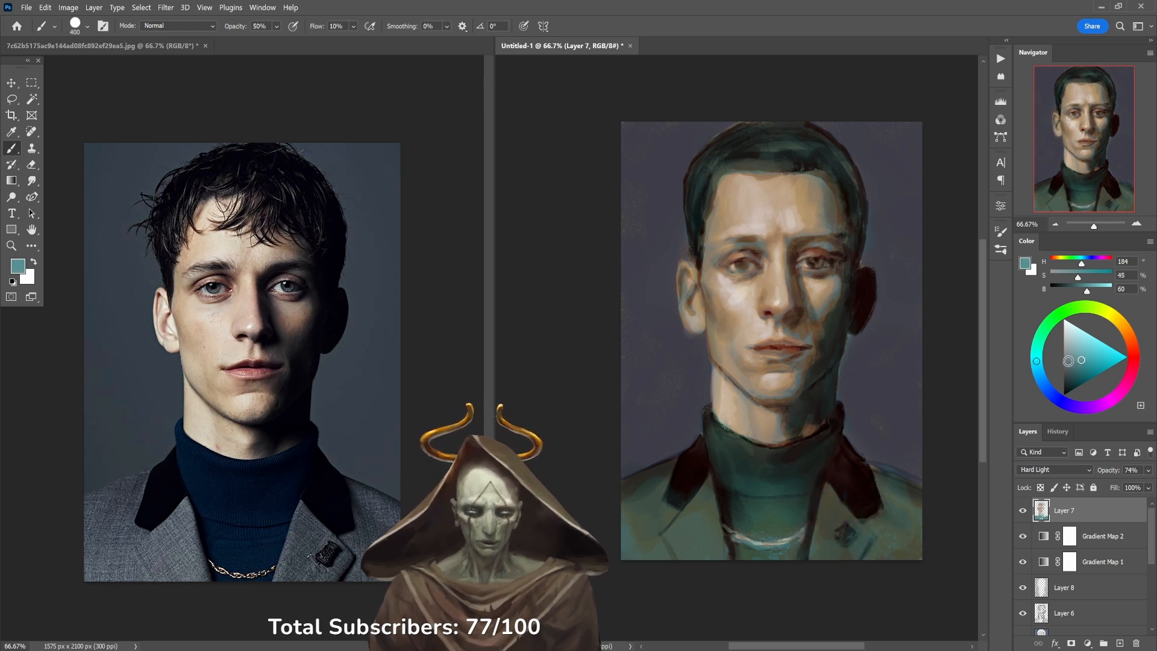
pyautogui.moveTo(1033, 371); pyautogui.dragTo(1043, 383)
pyautogui.press('6')
pyautogui.moveTo(835, 551)
pyautogui.mouseDown()
pyautogui.moveTo(836, 504)
pyautogui.moveTo(837, 546)
pyautogui.moveTo(873, 529)
pyautogui.moveTo(875, 492)
pyautogui.moveTo(952, 550)
pyautogui.mouseUp()
pyautogui.press('3')
pyautogui.moveTo(663, 508)
pyautogui.mouseDown()
pyautogui.moveTo(641, 508)
pyautogui.moveTo(703, 589)
pyautogui.moveTo(620, 628)
pyautogui.mouseUp()
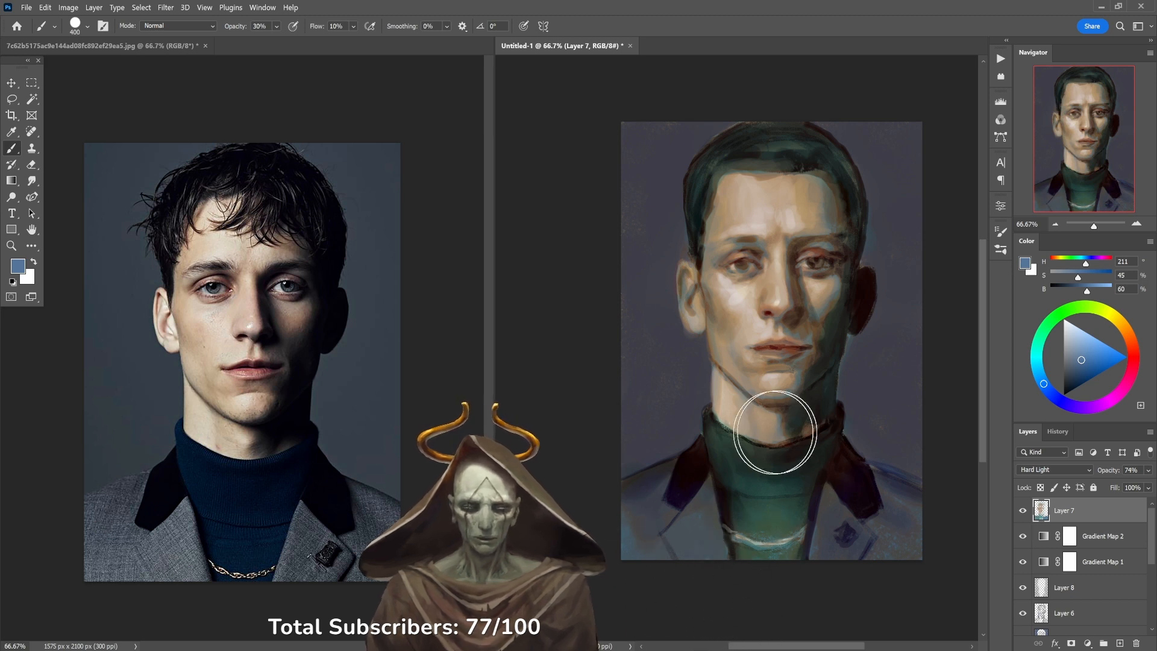
# Lighten the background on both sides of the head with a sampled pale skin tone (hue 22, saturation 9, brightness 84) at 10% opacity.
pyautogui.keyDown('alt'); pyautogui.click(732, 292); pyautogui.keyUp('alt')
pyautogui.press('1')
pyautogui.moveTo(682, 222)
pyautogui.mouseDown()
pyautogui.moveTo(675, 267)
pyautogui.moveTo(683, 233)
pyautogui.moveTo(660, 272)
pyautogui.moveTo(658, 307)
pyautogui.moveTo(677, 350)
pyautogui.moveTo(636, 328)
pyautogui.moveTo(669, 171)
pyautogui.moveTo(649, 228)
pyautogui.moveTo(673, 181)
pyautogui.mouseUp()
pyautogui.moveTo(909, 235)
pyautogui.mouseDown()
pyautogui.moveTo(883, 214)
pyautogui.moveTo(898, 213)
pyautogui.moveTo(893, 364)
pyautogui.moveTo(860, 335)
pyautogui.moveTo(905, 371)
pyautogui.moveTo(904, 293)
pyautogui.moveTo(925, 306)
pyautogui.moveTo(913, 415)
pyautogui.moveTo(888, 227)
pyautogui.mouseUp()
pyautogui.hotkey('ctrl', 'z')
pyautogui.moveTo(880, 358)
pyautogui.mouseDown()
pyautogui.moveTo(863, 364)
pyautogui.moveTo(886, 336)
pyautogui.moveTo(887, 251)
pyautogui.mouseUp()
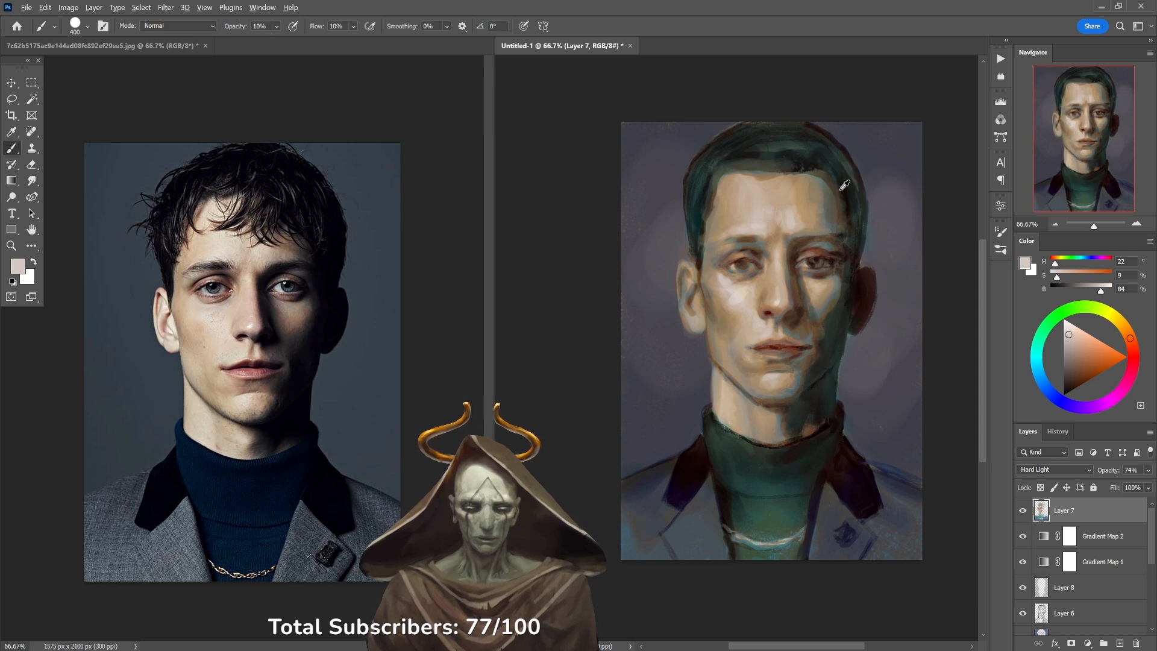
# Glaze the background beside the shaded side of the head and neck with sampled grey-green (hue 160, saturation 15, brightness 47) at 50% opacity.
pyautogui.keyDown('alt'); pyautogui.click(824, 181); pyautogui.keyUp('alt')
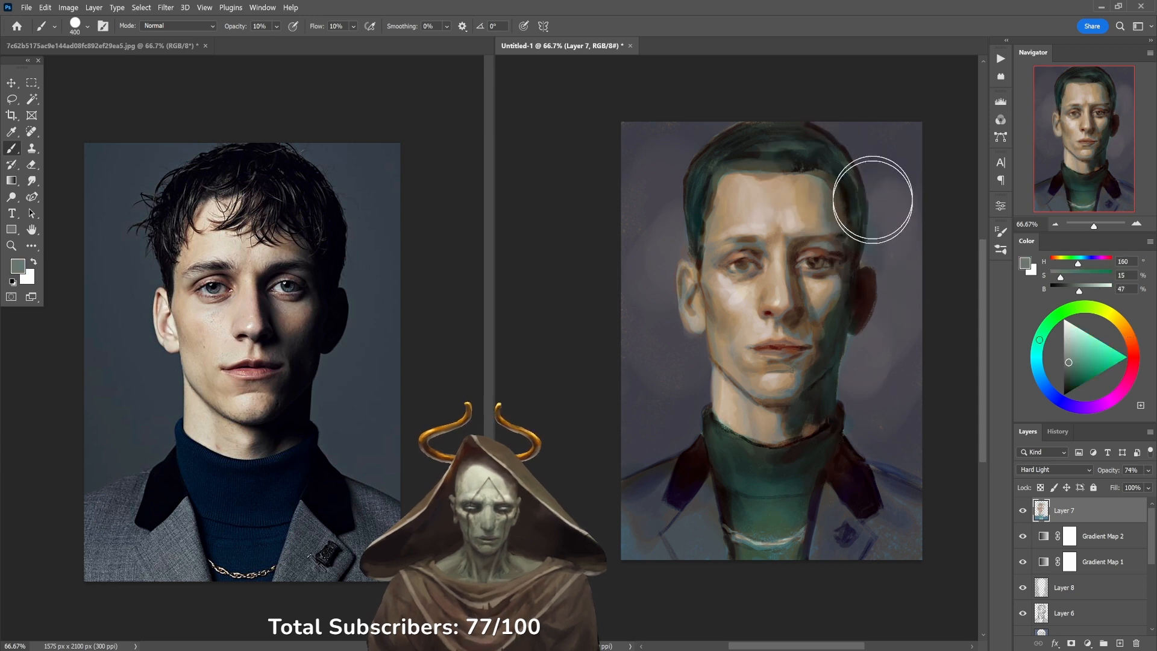
pyautogui.press('5')
pyautogui.moveTo(860, 397)
pyautogui.mouseDown()
pyautogui.moveTo(898, 358)
pyautogui.moveTo(920, 391)
pyautogui.moveTo(891, 380)
pyautogui.moveTo(897, 421)
pyautogui.moveTo(863, 432)
pyautogui.mouseUp()
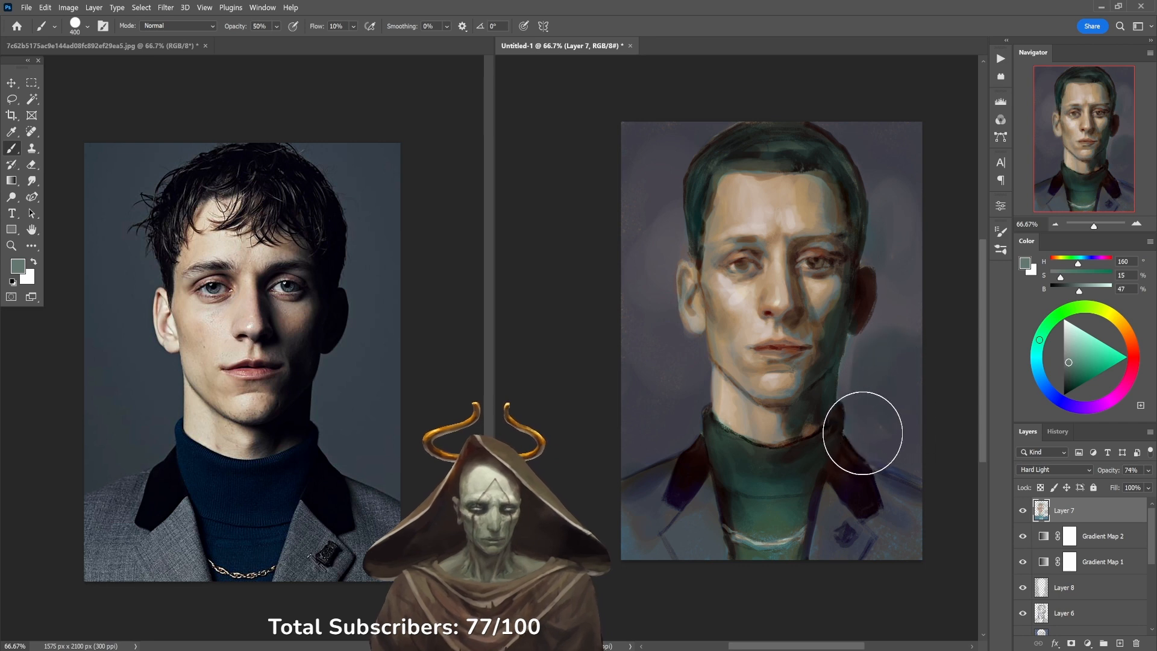
# Sample a grey (hue 150, saturation 7, brightness 44), undo its 40% background stroke, and glaze the background beside the shaded neck at 10% opacity.
pyautogui.keyDown('alt'); pyautogui.click(823, 308); pyautogui.keyUp('alt')
pyautogui.press('4')
pyautogui.moveTo(661, 297)
pyautogui.mouseDown()
pyautogui.moveTo(664, 237)
pyautogui.moveTo(678, 225)
pyautogui.moveTo(650, 234)
pyautogui.moveTo(651, 197)
pyautogui.moveTo(649, 241)
pyautogui.moveTo(666, 235)
pyautogui.moveTo(642, 152)
pyautogui.moveTo(663, 129)
pyautogui.moveTo(733, 104)
pyautogui.moveTo(649, 182)
pyautogui.moveTo(644, 287)
pyautogui.moveTo(689, 354)
pyautogui.moveTo(726, 449)
pyautogui.moveTo(674, 358)
pyautogui.moveTo(645, 346)
pyautogui.moveTo(663, 379)
pyautogui.mouseUp()
pyautogui.hotkey('ctrl', 'z')
pyautogui.press('1')
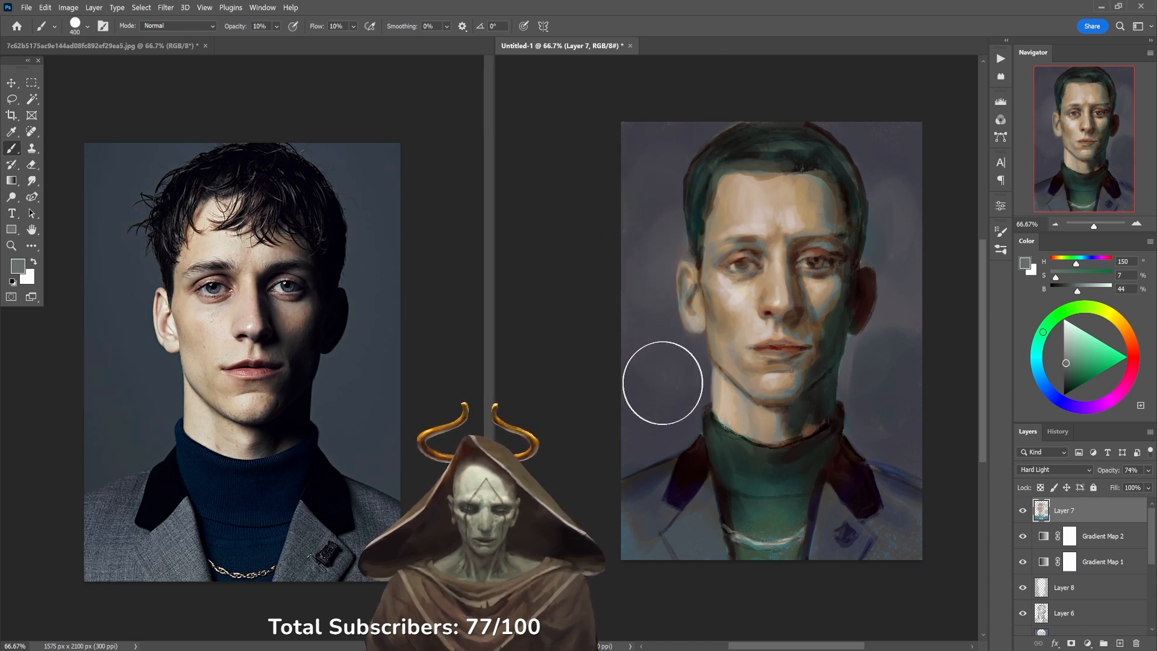
pyautogui.moveTo(878, 379)
pyautogui.mouseDown()
pyautogui.moveTo(851, 394)
pyautogui.moveTo(849, 375)
pyautogui.moveTo(876, 394)
pyautogui.mouseUp()
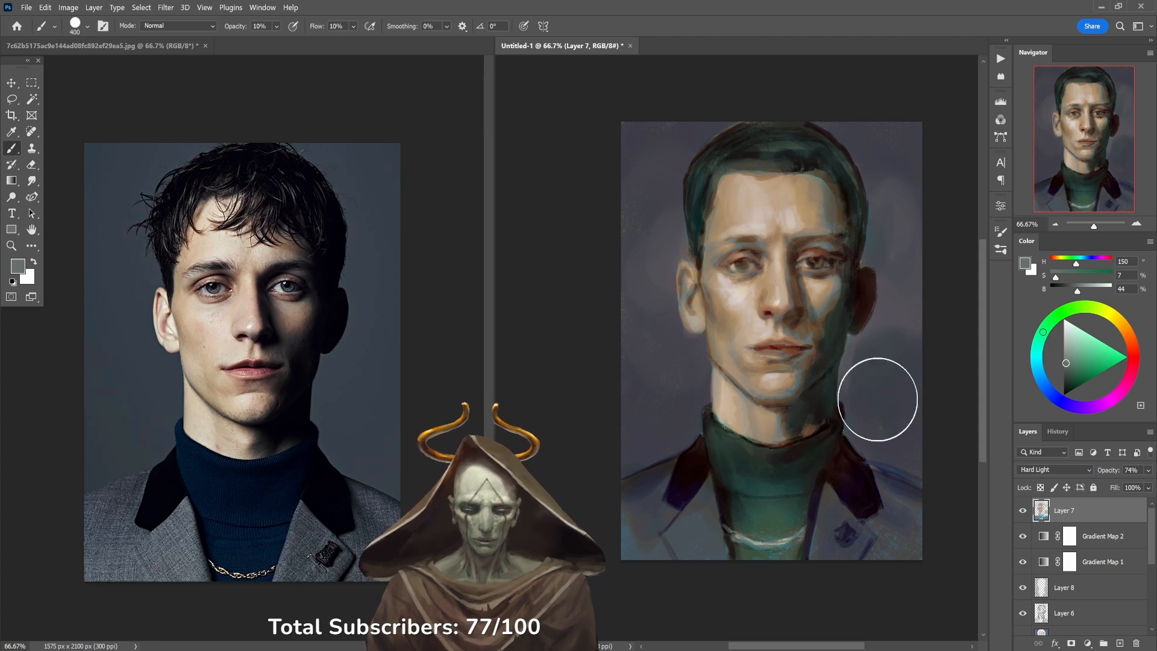
# Darken the background beside the shaded neck with a sampled violet-grey (hue 263, saturation 9, brightness 35) at 60% opacity.
pyautogui.keyDown('alt'); pyautogui.click(882, 318); pyautogui.keyUp('alt')
pyautogui.press('6')
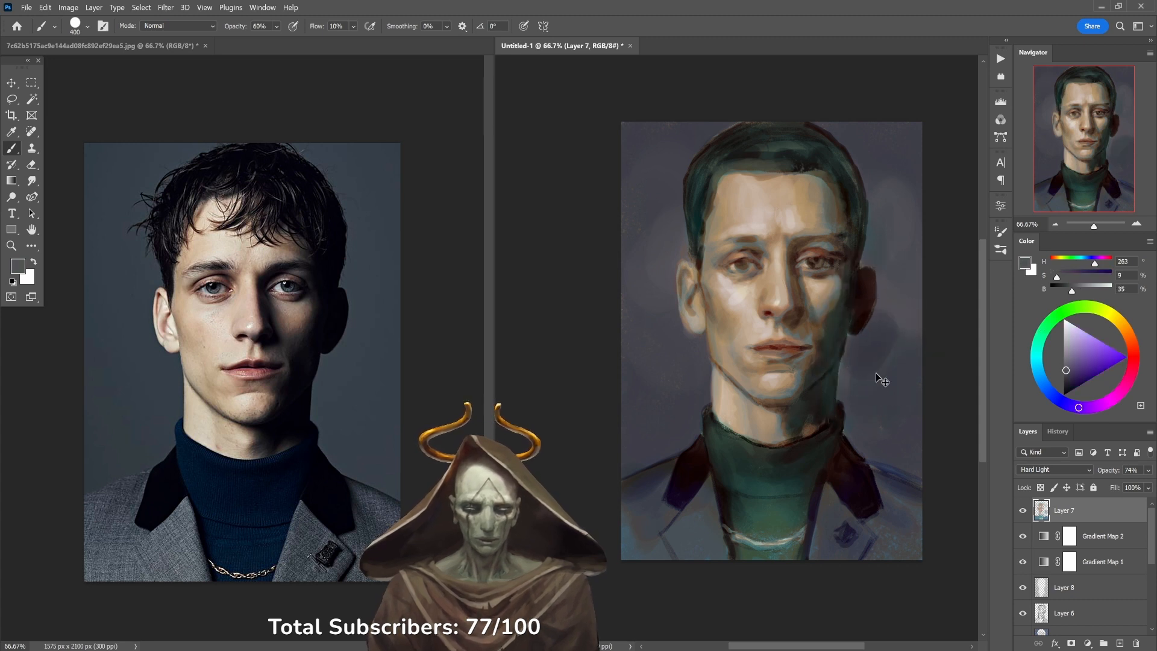
pyautogui.moveTo(883, 370); pyautogui.dragTo(844, 418)
# Warm the background beside the shaded ear with sampled skin tones, using hue 31, saturation 23, brightness 75 at 20% opacity.
pyautogui.keyDown('alt'); pyautogui.click(778, 427); pyautogui.keyUp('alt')
pyautogui.moveTo(896, 354)
pyautogui.mouseDown()
pyautogui.moveTo(881, 343)
pyautogui.moveTo(894, 325)
pyautogui.mouseUp()
pyautogui.press('4')
pyautogui.keyDown('alt'); pyautogui.click(794, 291); pyautogui.keyUp('alt')
pyautogui.press('2')
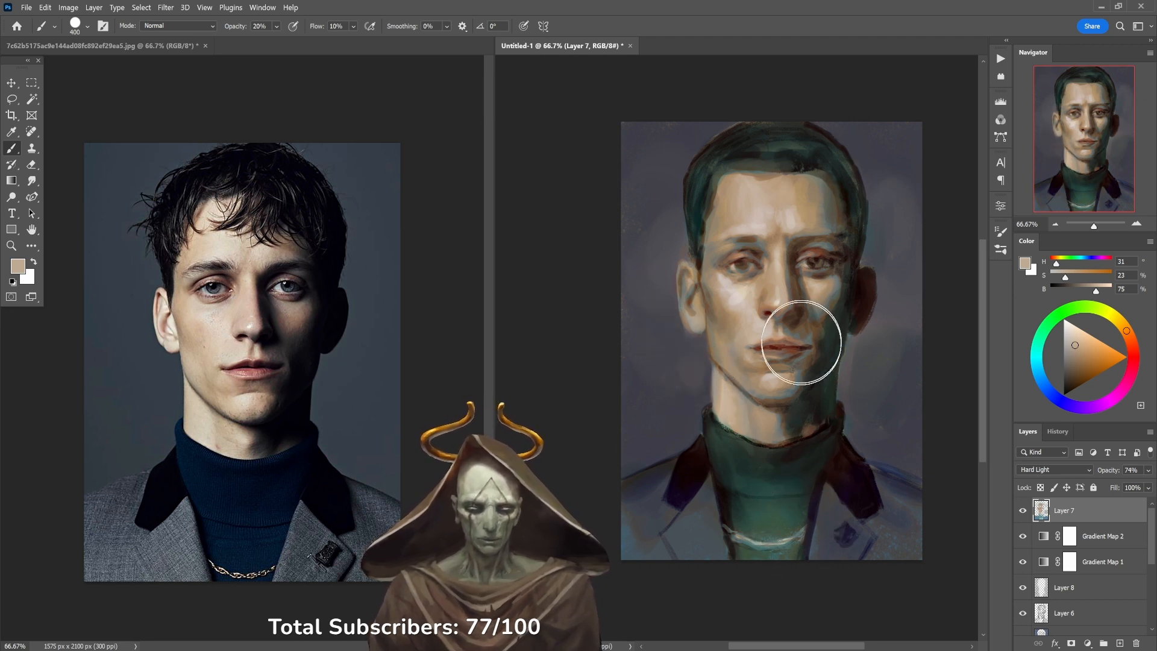
# Glaze the background on both sides of the head and the shaded-side shoulder with sampled teal (hue 182, saturation 44, brightness 45) at 20% opacity.
pyautogui.keyDown('alt'); pyautogui.click(771, 505); pyautogui.keyUp('alt')
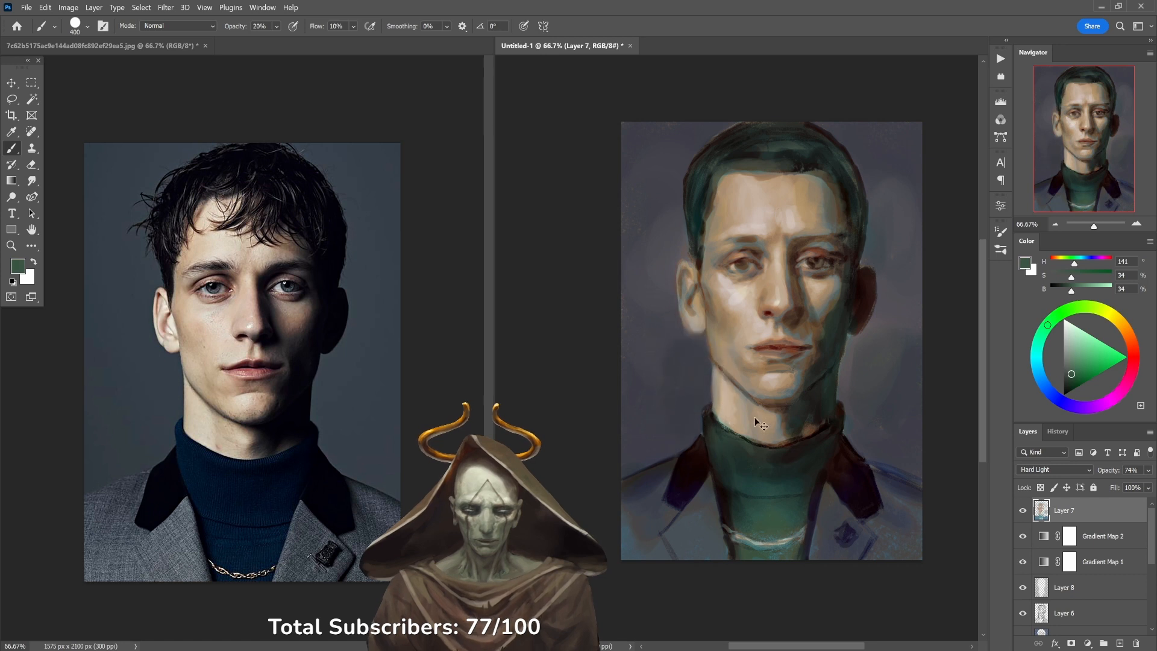
pyautogui.keyDown('alt'); pyautogui.click(762, 534); pyautogui.keyUp('alt')
pyautogui.press('4')
pyautogui.hotkey('ctrl', 'z')
pyautogui.press('2')
pyautogui.moveTo(698, 400)
pyautogui.mouseDown()
pyautogui.moveTo(690, 352)
pyautogui.moveTo(686, 417)
pyautogui.moveTo(653, 331)
pyautogui.mouseUp()
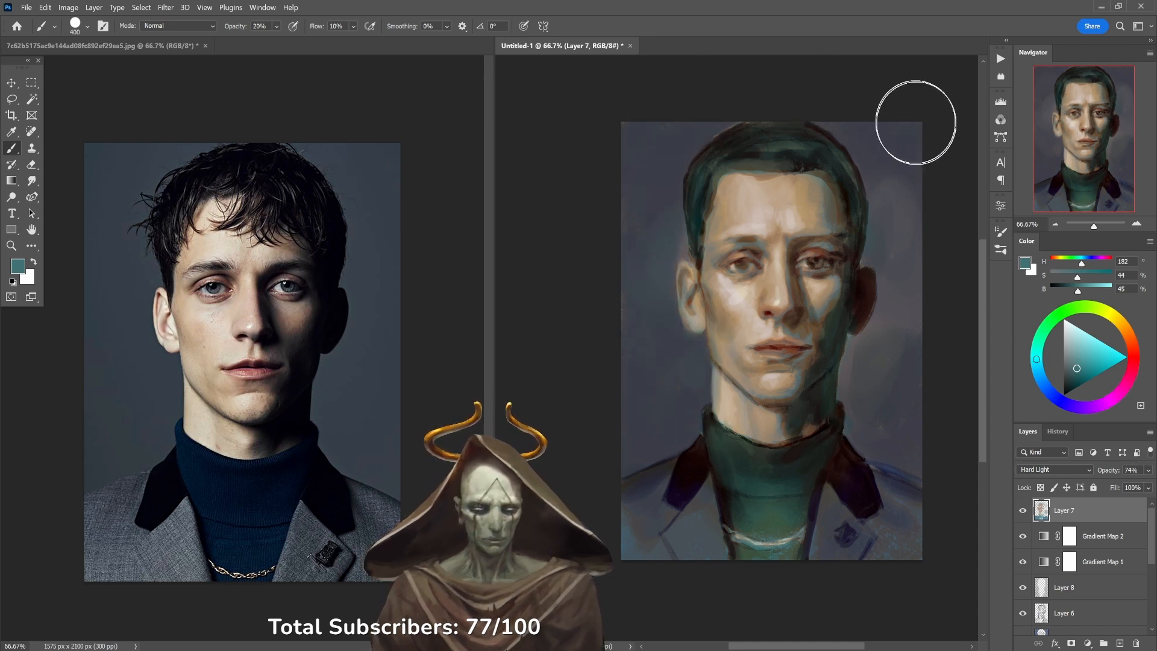
pyautogui.moveTo(879, 143)
pyautogui.mouseDown()
pyautogui.moveTo(892, 185)
pyautogui.moveTo(907, 192)
pyautogui.moveTo(914, 173)
pyautogui.moveTo(933, 221)
pyautogui.moveTo(893, 235)
pyautogui.moveTo(931, 277)
pyautogui.moveTo(935, 334)
pyautogui.moveTo(896, 363)
pyautogui.moveTo(874, 348)
pyautogui.moveTo(865, 365)
pyautogui.moveTo(886, 382)
pyautogui.mouseUp()
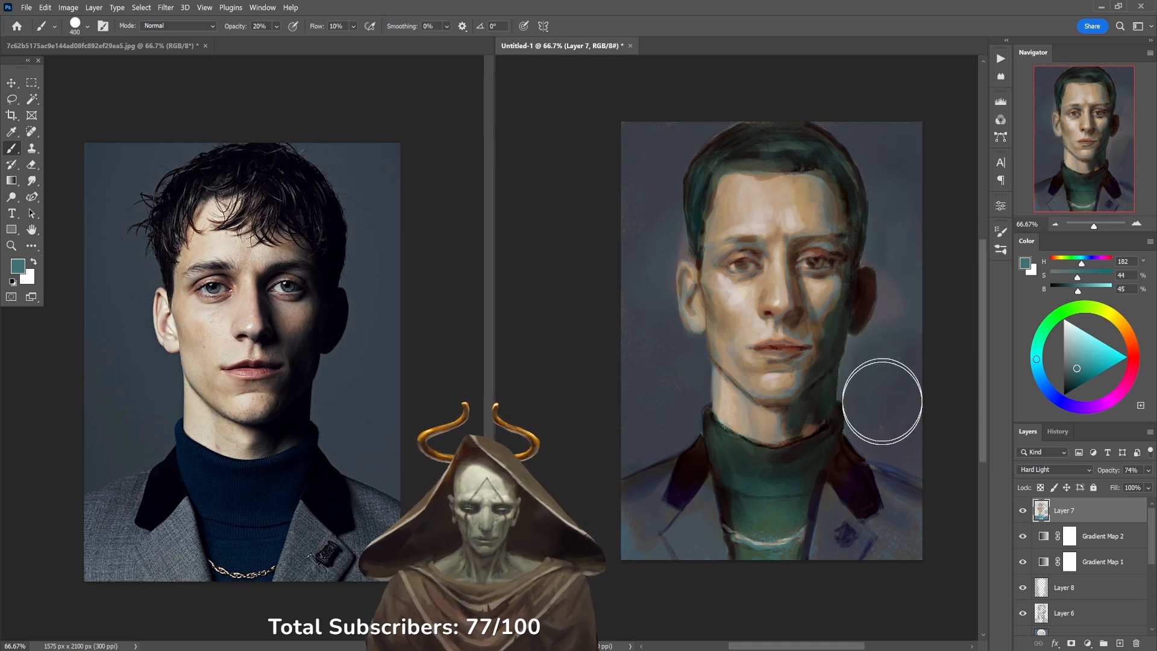
pyautogui.moveTo(914, 485)
pyautogui.mouseDown()
pyautogui.moveTo(901, 461)
pyautogui.moveTo(881, 474)
pyautogui.mouseUp()
pyautogui.moveTo(882, 254)
pyautogui.mouseDown()
pyautogui.moveTo(865, 302)
pyautogui.moveTo(927, 393)
pyautogui.mouseUp()
# Lighten the background around the head with a lighter teal (hue 182, saturation 41, brightness 64), using a 175 px brush at 10% opacity.
pyautogui.press('[')
pyautogui.press('[')
pyautogui.press('[')
pyautogui.press('[')
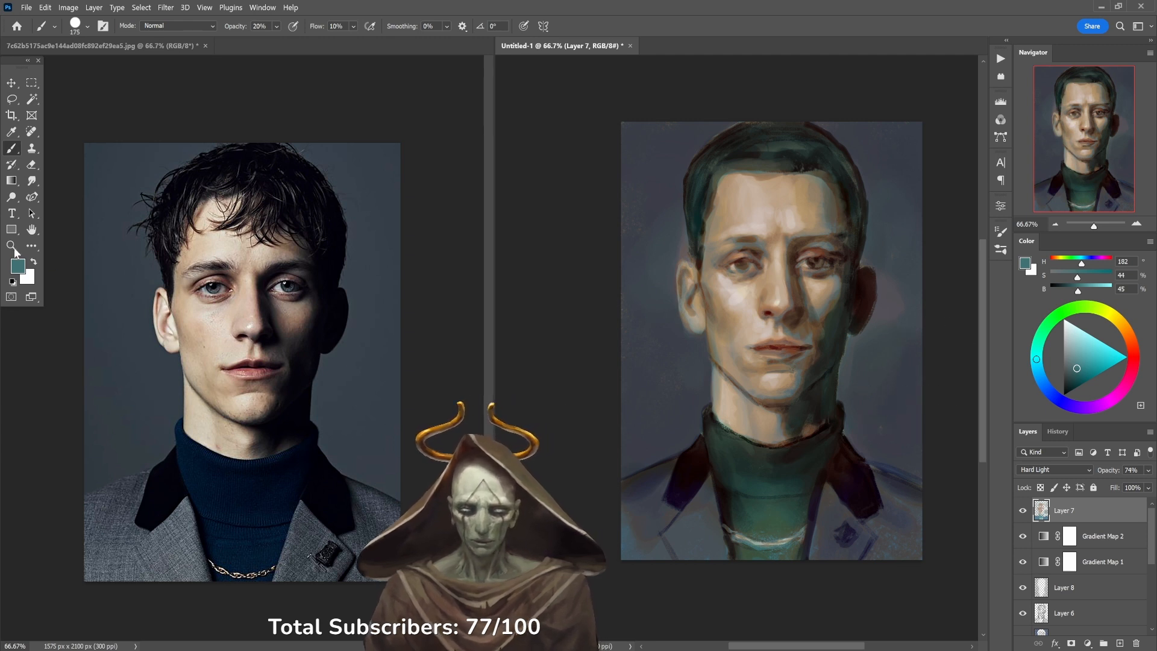
pyautogui.click(17, 266)
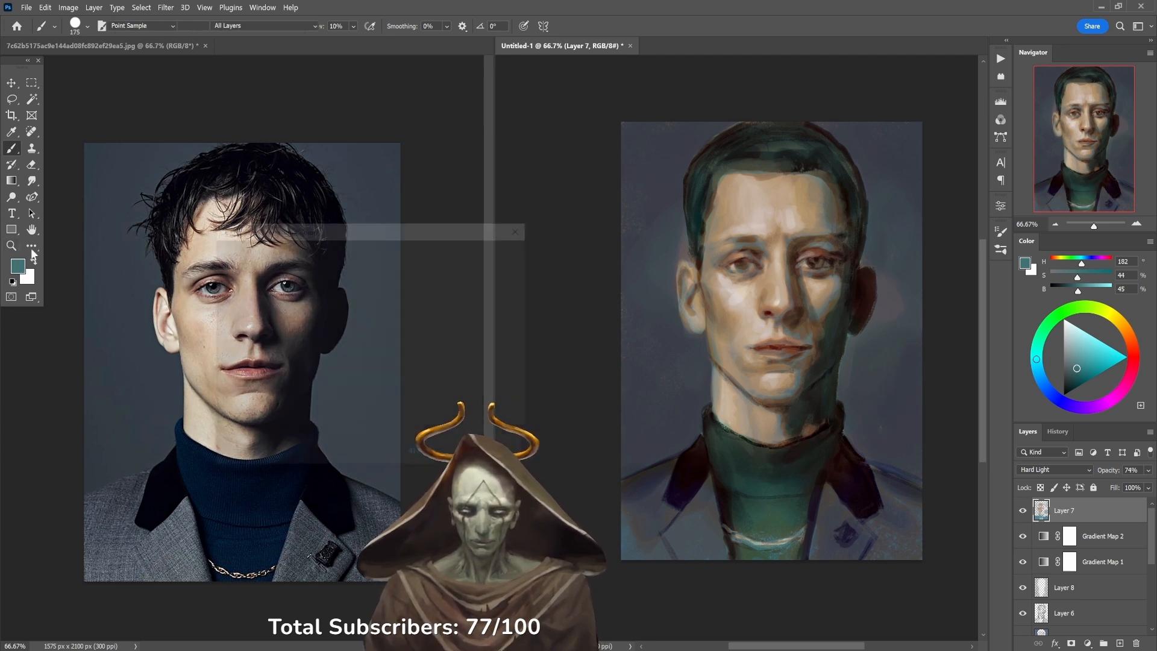
pyautogui.click(278, 313)
pyautogui.click(490, 251)
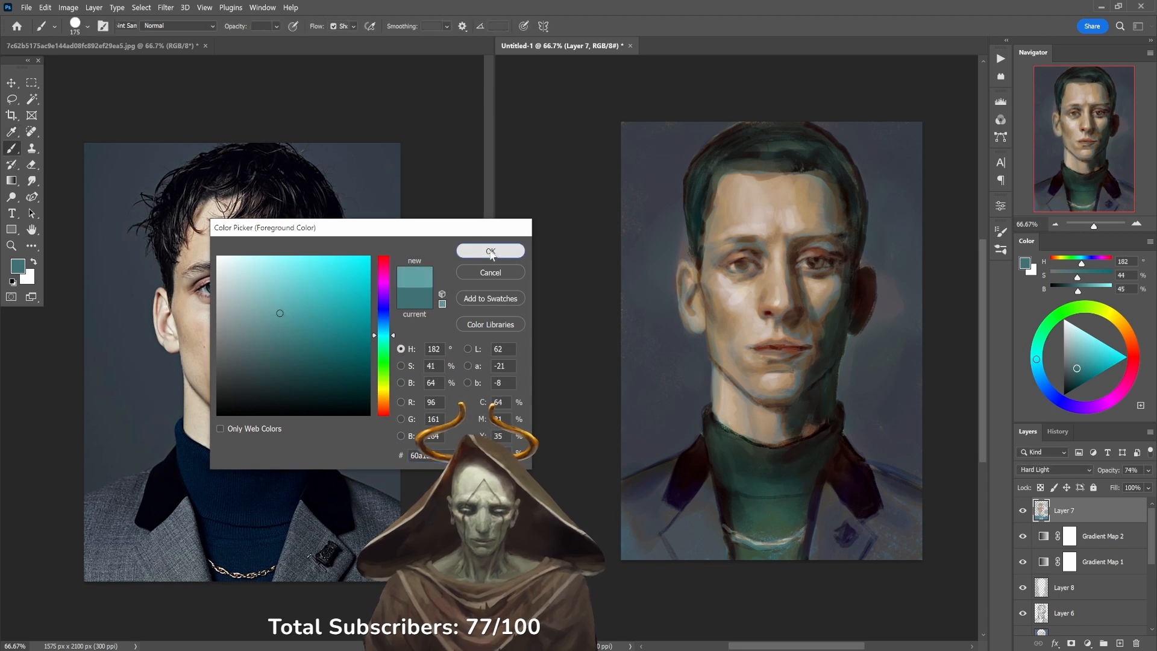
pyautogui.press('1')
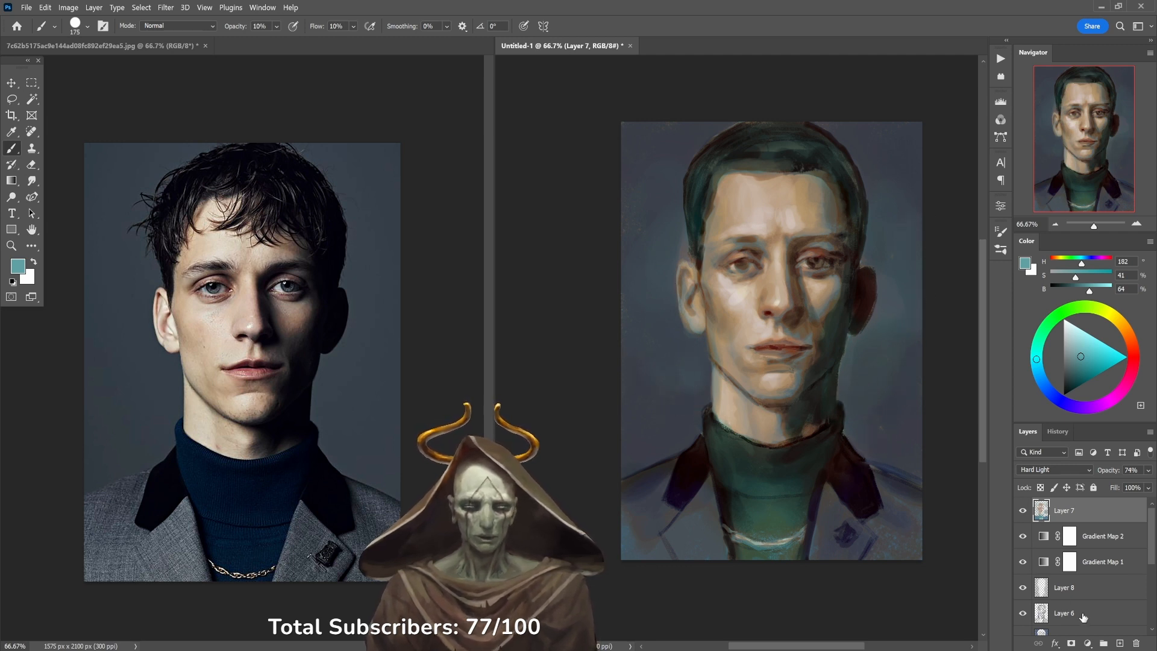
# Add a new Normal layer on top and paint over the turtleneck with sampled dark greens at 40% opacity.
pyautogui.click(1119, 643)
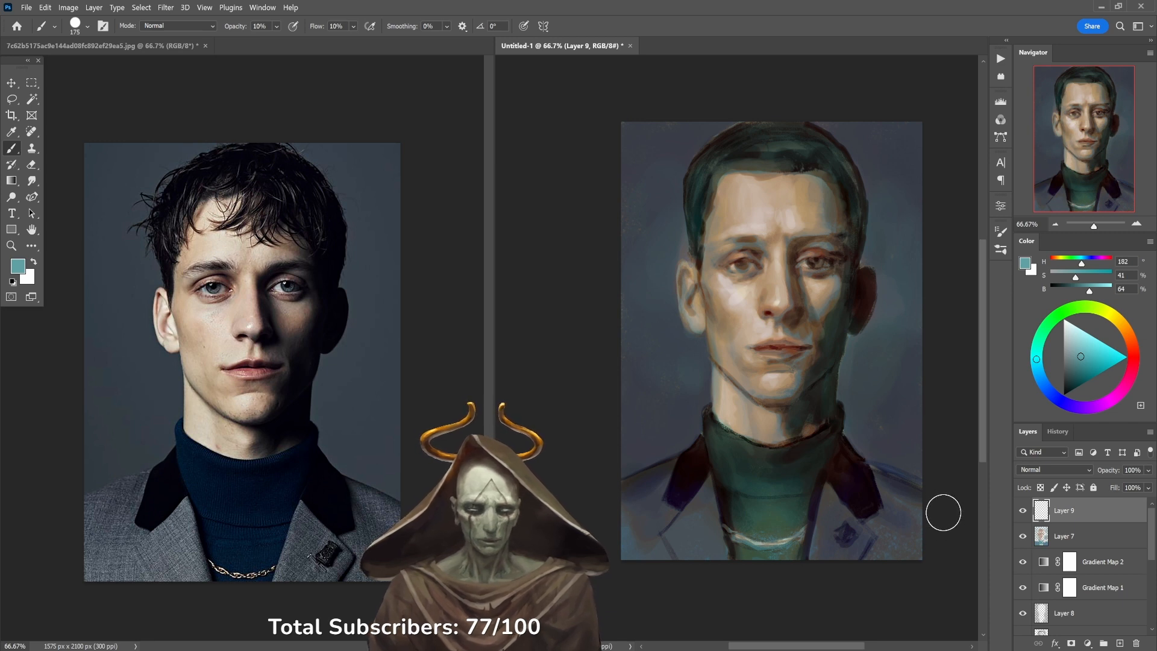
pyautogui.keyDown('alt'); pyautogui.click(741, 492); pyautogui.keyUp('alt')
pyautogui.press('4')
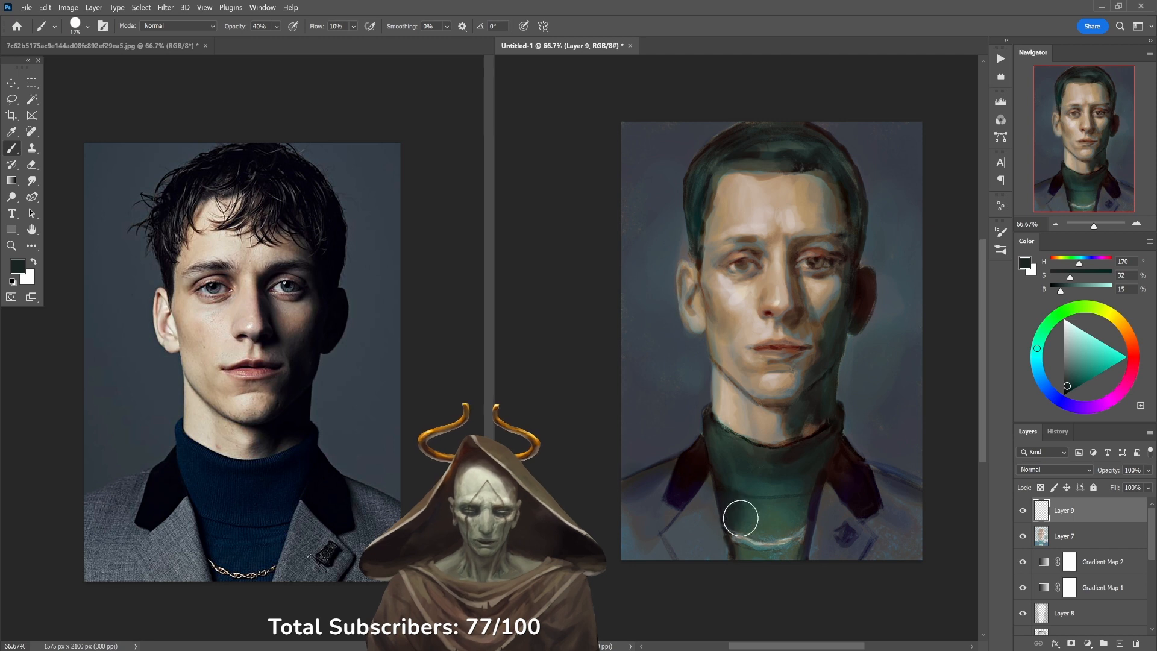
pyautogui.keyDown('alt'); pyautogui.click(808, 495); pyautogui.keyUp('alt')
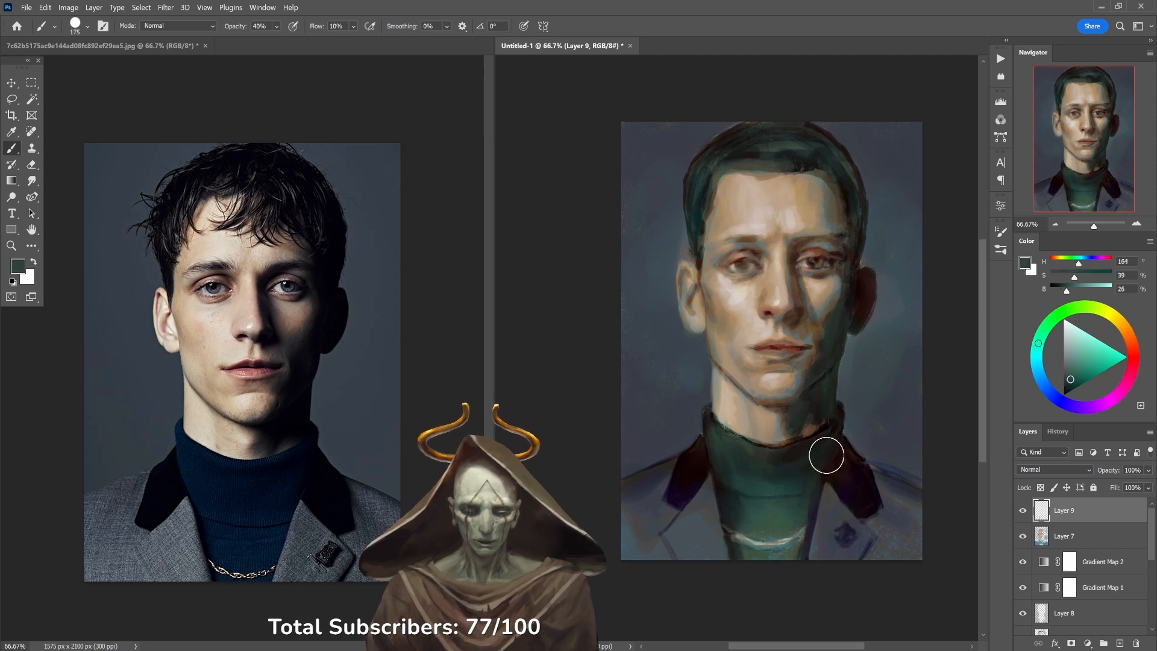
pyautogui.keyDown('alt'); pyautogui.click(806, 492); pyautogui.keyUp('alt')
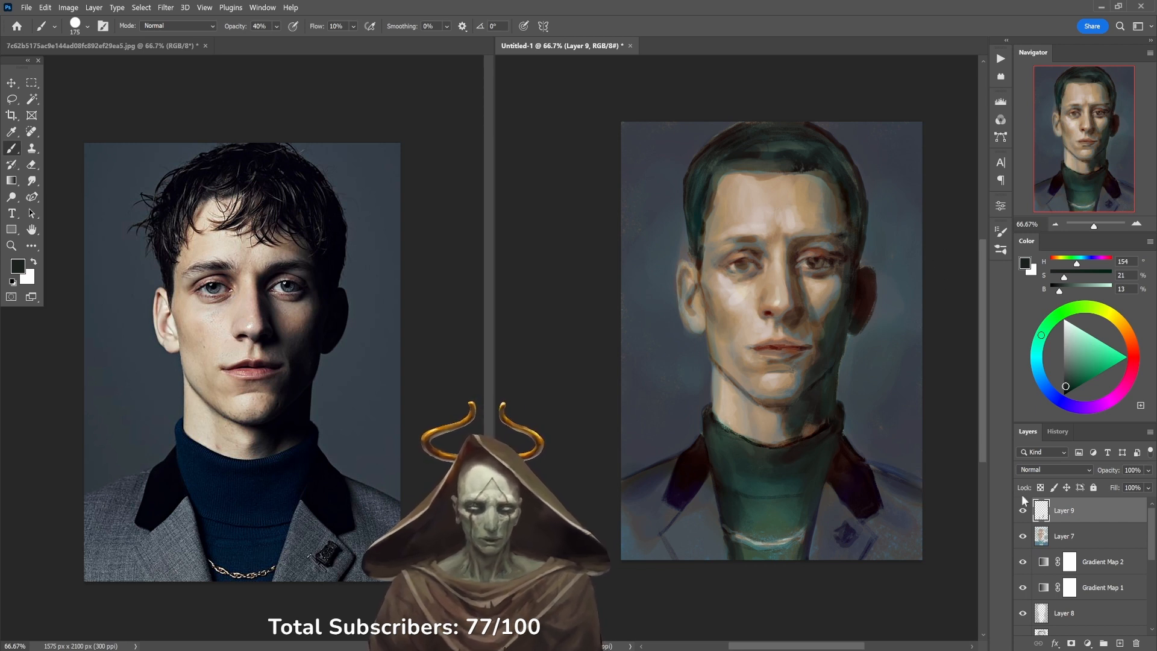
# Paint the inner socket of the lit-side eye with sampled brown (hue 22, saturation 43, brightness 40), using a 45 px brush at 50% opacity.
pyautogui.keyDown('ctrl'); pyautogui.click(724, 244); pyautogui.keyUp('ctrl')
pyautogui.keyDown('ctrl'); pyautogui.click(722, 268); pyautogui.keyUp('ctrl')
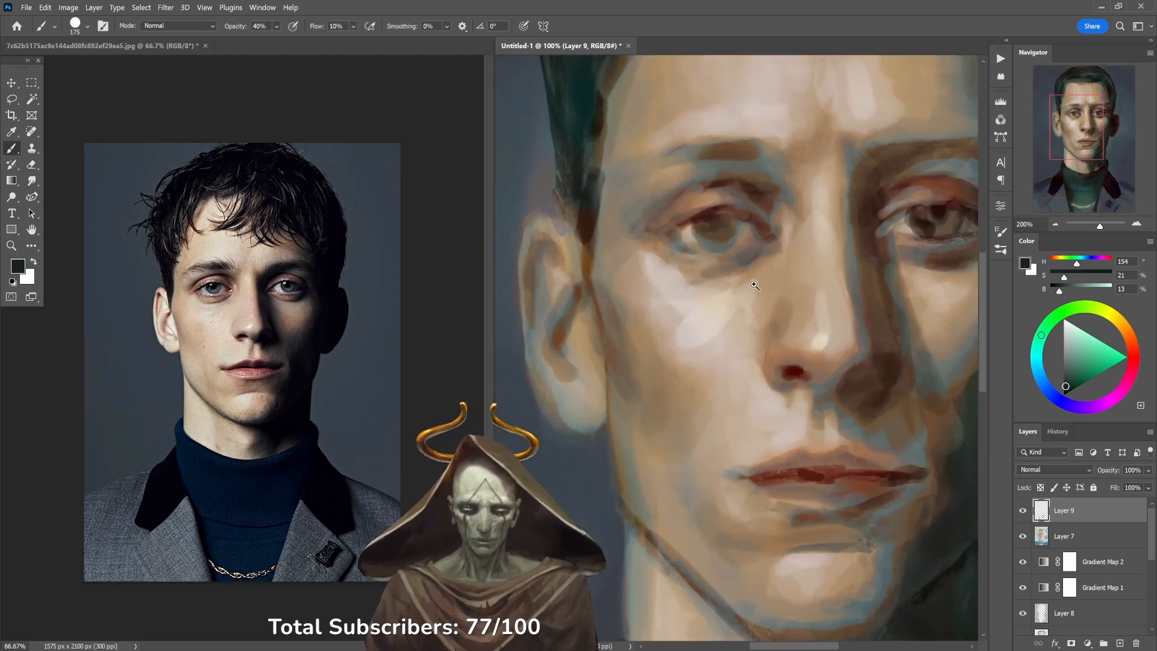
pyautogui.click(208, 288)
pyautogui.keyDown('ctrl'); pyautogui.click(208, 287); pyautogui.keyUp('ctrl')
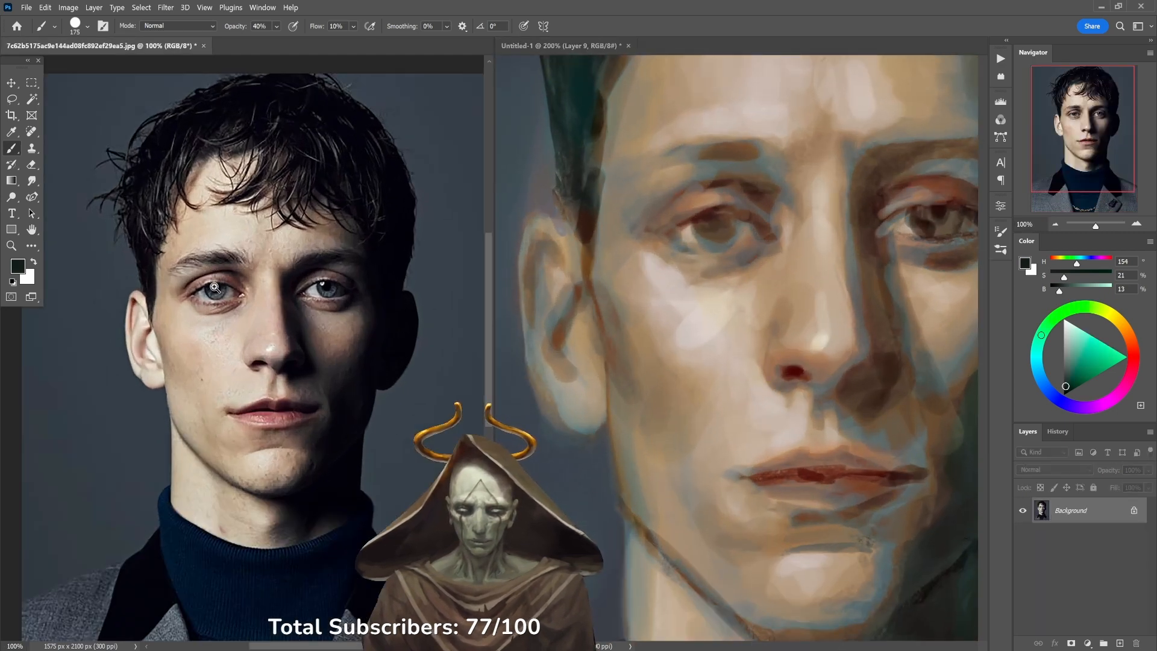
pyautogui.keyDown('ctrl'); pyautogui.click(212, 286); pyautogui.keyUp('ctrl')
pyautogui.moveTo(311, 411); pyautogui.dragTo(300, 353)
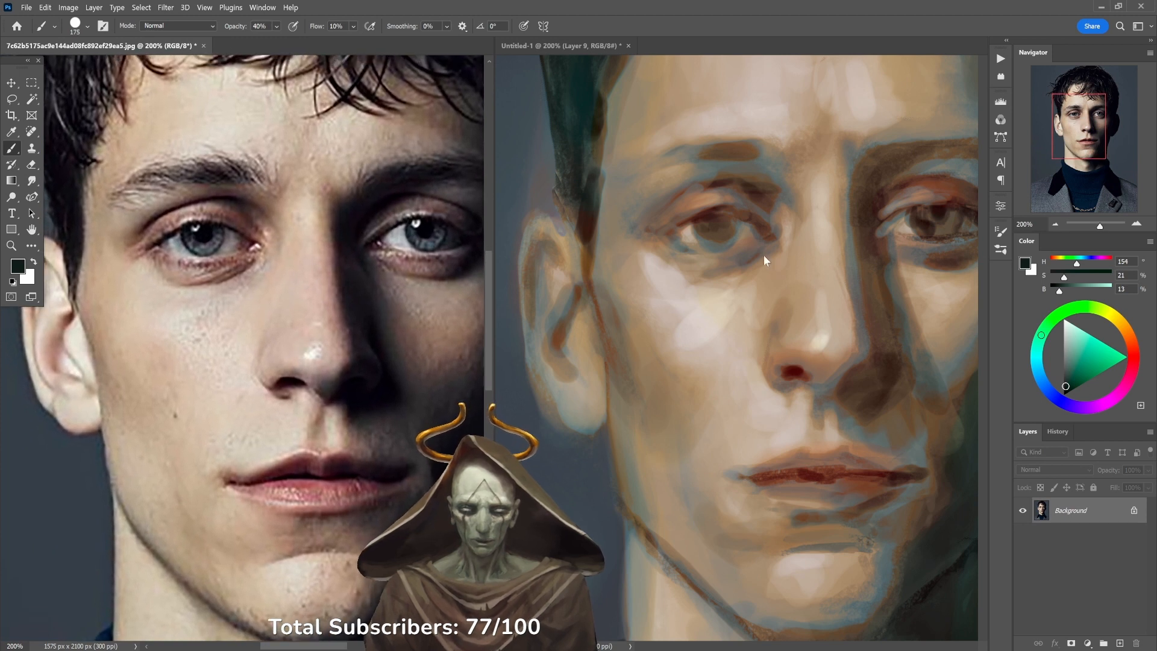
pyautogui.click(757, 233)
pyautogui.press('[')
pyautogui.press('[')
pyautogui.press('[')
pyautogui.press('[')
pyautogui.press('[')
pyautogui.press('[')
pyautogui.press('[')
pyautogui.press('[')
pyautogui.press('[')
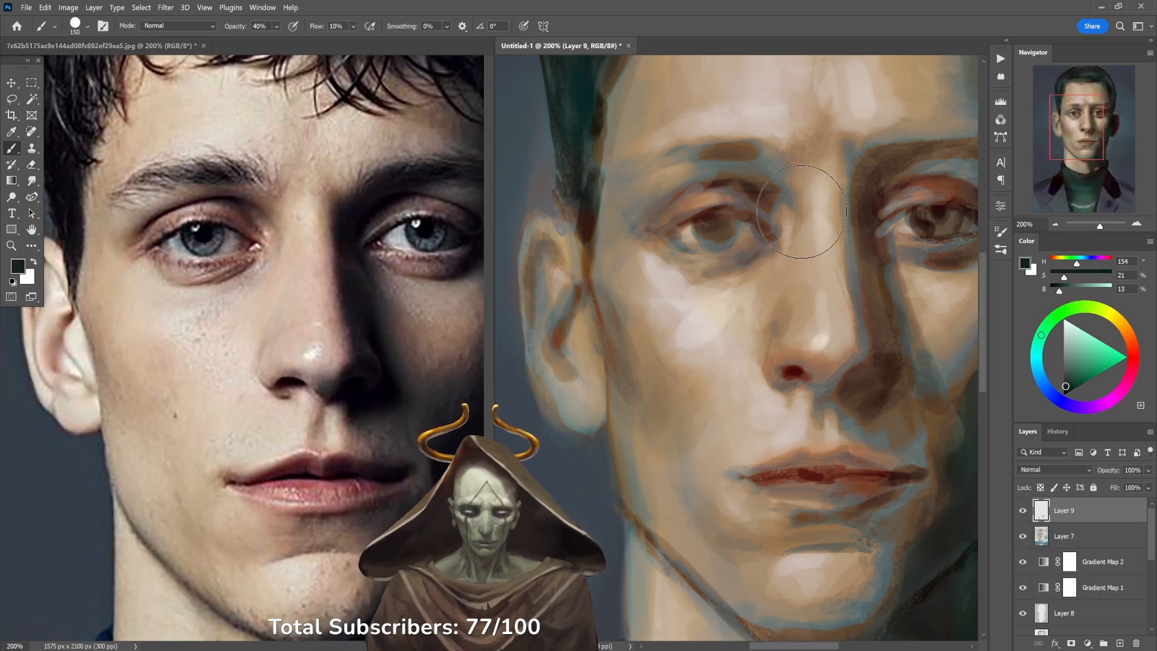
pyautogui.keyDown('alt'); pyautogui.click(748, 187); pyautogui.keyUp('alt')
pyautogui.press('5')
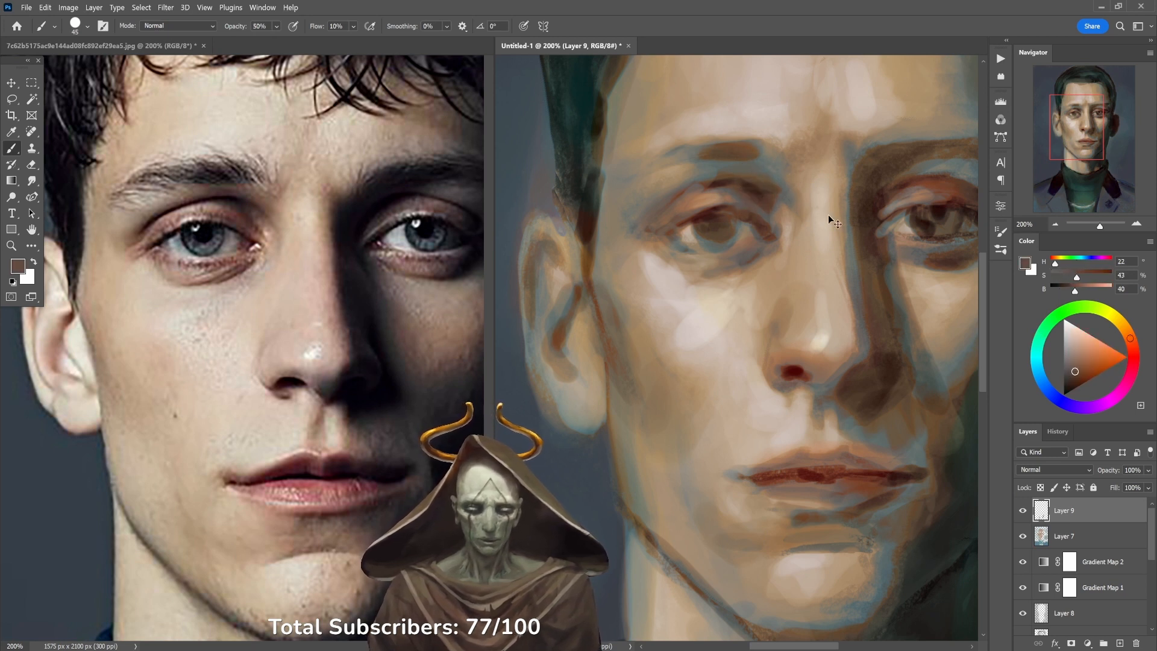
# Deepen the lit-side eye's inner socket with reddish brown (hue 14, saturation 57, brightness 35) at 30% and darker brown (brightness 26) at 40% opacity.
pyautogui.keyDown('alt'); pyautogui.click(914, 178); pyautogui.keyUp('alt')
pyautogui.press('3')
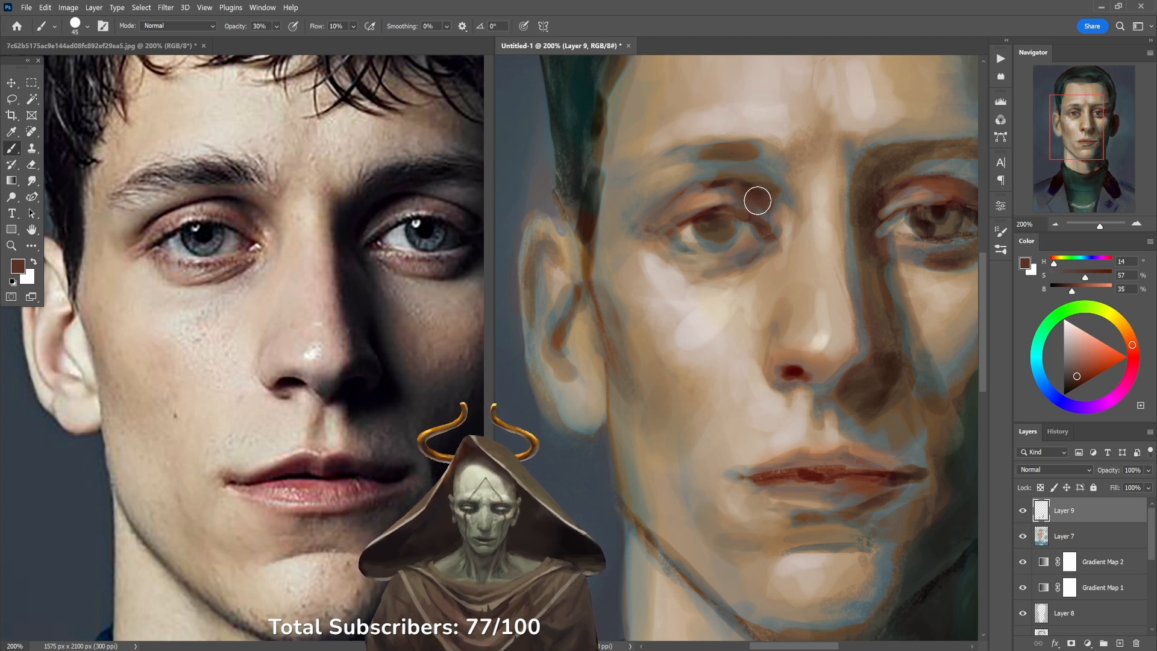
pyautogui.press('4')
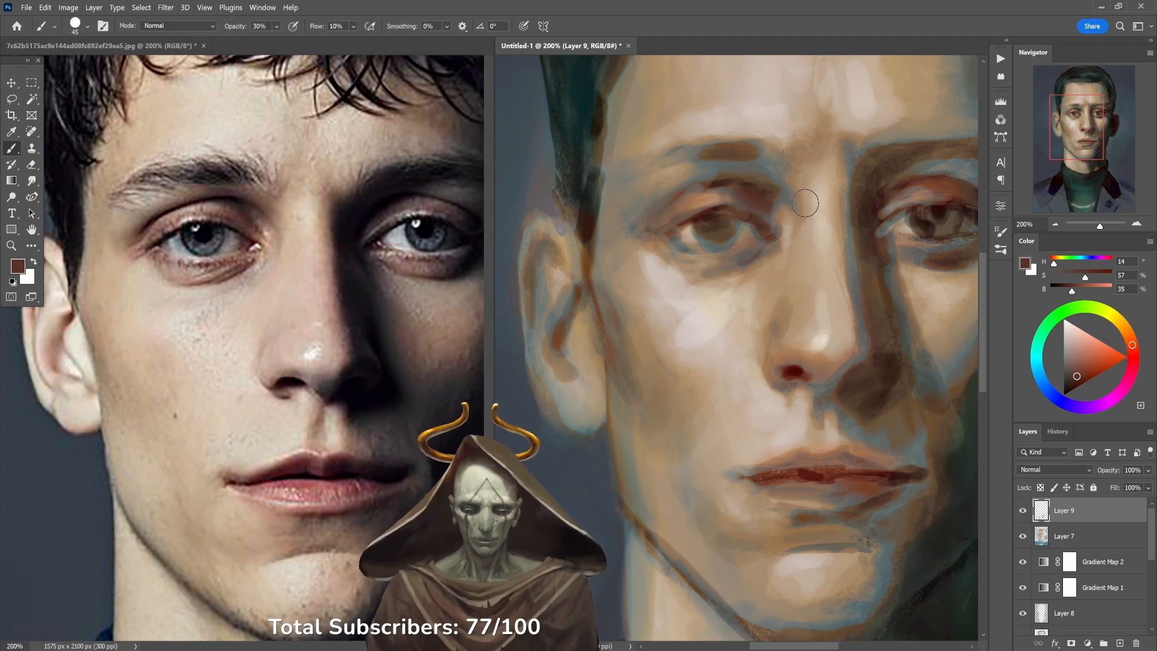
pyautogui.keyDown('alt'); pyautogui.click(745, 180); pyautogui.keyUp('alt')
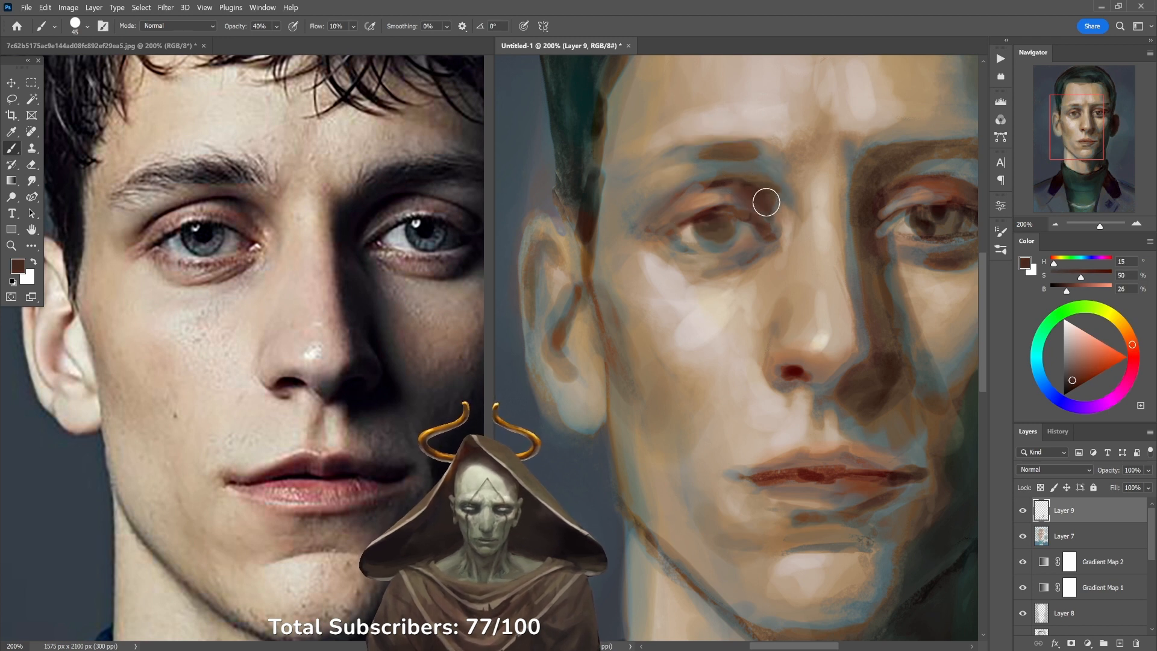
# Blend the inner socket shadow toward the nose bridge with sampled tan (hue 27, saturation 42, brightness 60) and brown tones at 40% opacity.
pyautogui.keyDown('alt'); pyautogui.click(774, 211); pyautogui.keyUp('alt')
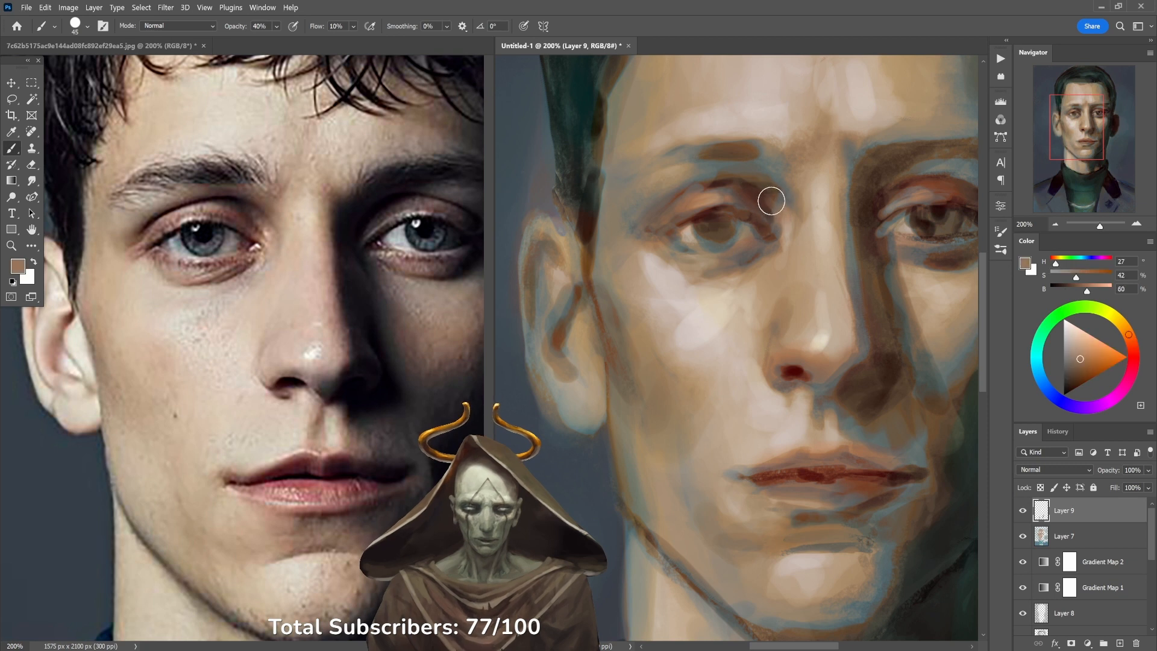
pyautogui.keyDown('alt'); pyautogui.click(766, 196); pyautogui.keyUp('alt')
pyautogui.moveTo(765, 196); pyautogui.dragTo(798, 192)
pyautogui.keyDown('alt'); pyautogui.click(775, 194); pyautogui.keyUp('alt')
pyautogui.keyDown('alt'); pyautogui.click(749, 180); pyautogui.keyUp('alt')
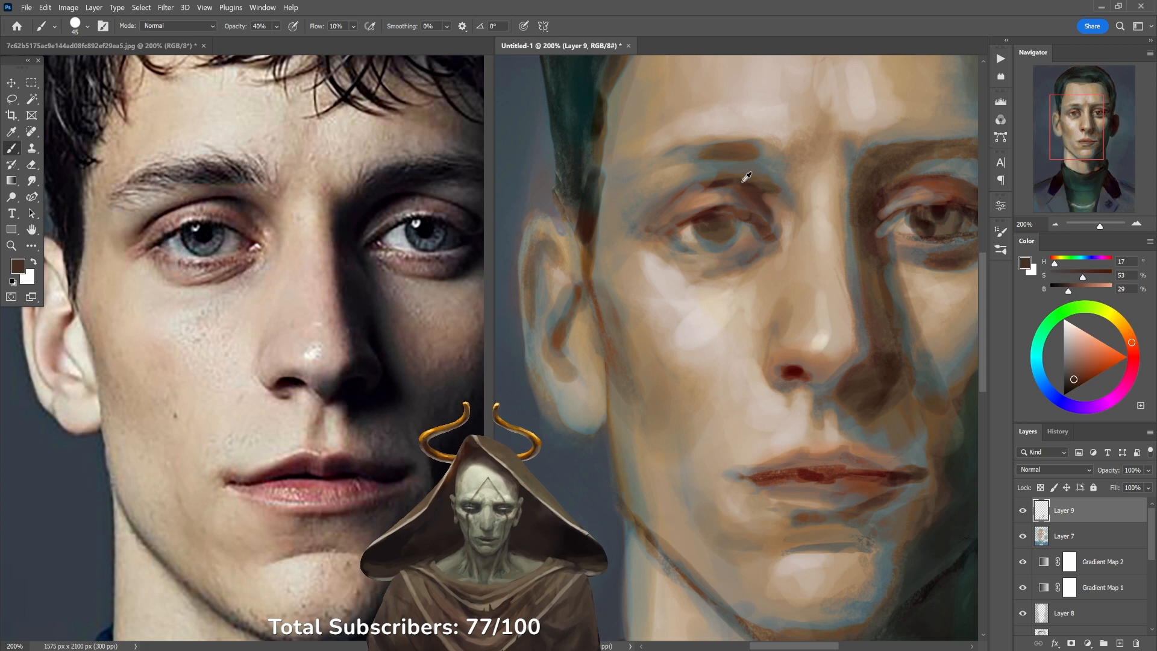
# Darken the lit-side eyelid crease with dark brown (hue 14, saturation 52, brightness 26) at 70% and mid brown (brightness 40) at 30% opacity.
pyautogui.keyDown('alt'); pyautogui.click(720, 183); pyautogui.keyUp('alt')
pyautogui.press('7')
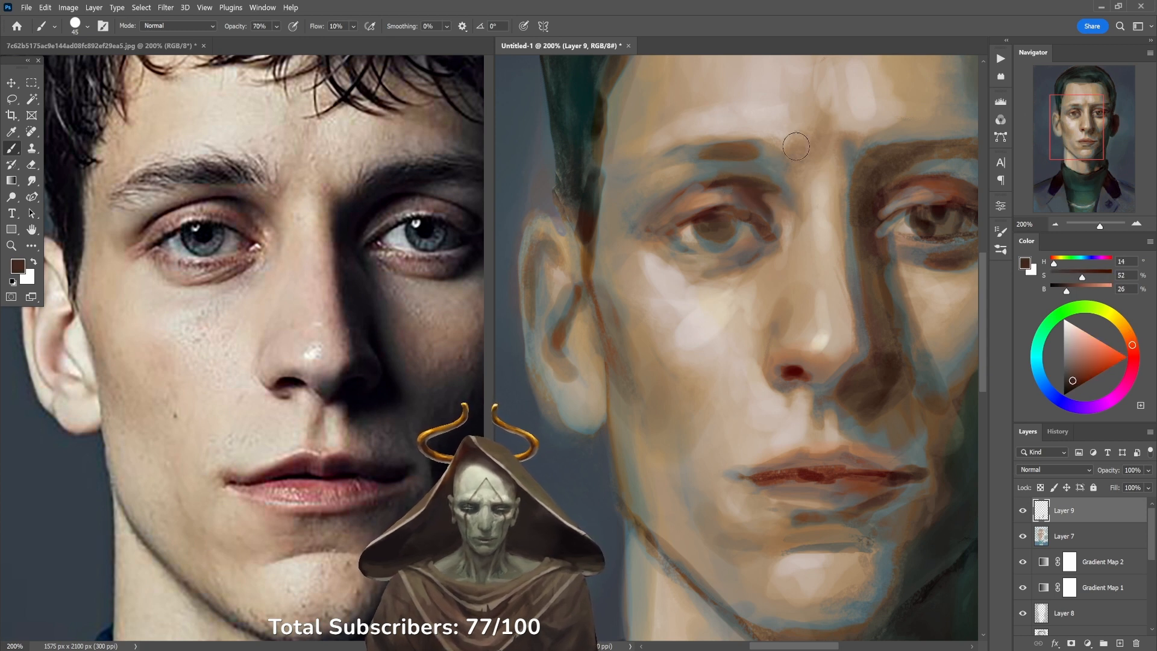
pyautogui.keyDown('alt'); pyautogui.click(728, 180); pyautogui.keyUp('alt')
pyautogui.press('3')
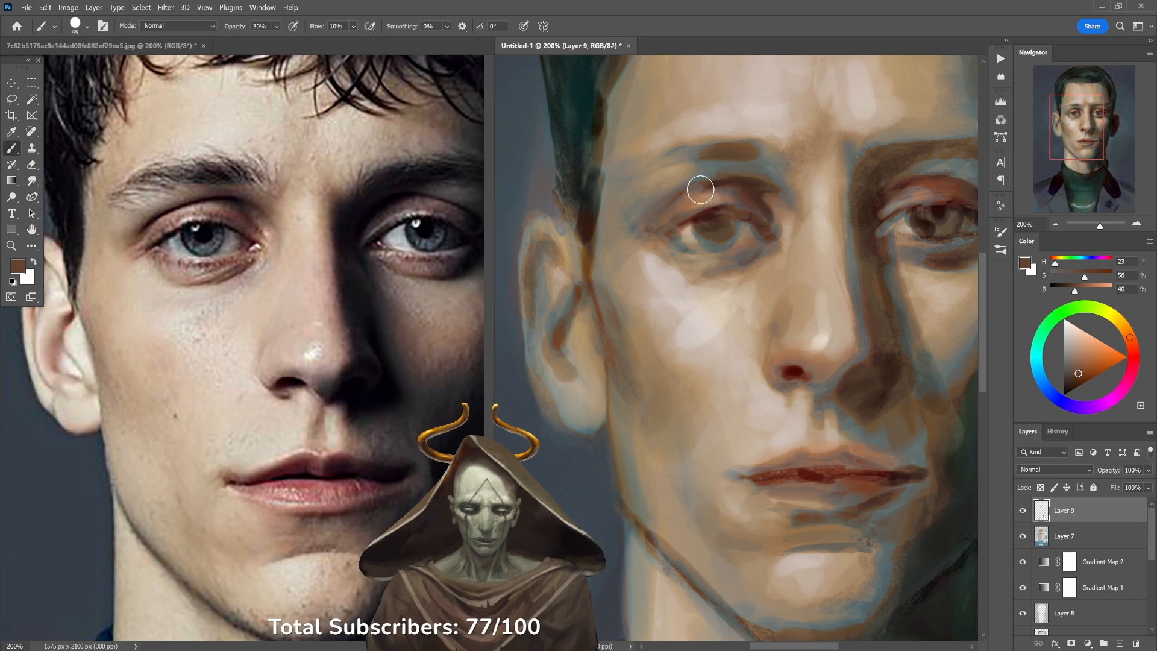
# Extend the crease above the lit-side eye outward with reddish brown (hue 16, saturation 53, brightness 31) at 40% and 50% opacity.
pyautogui.keyDown('alt'); pyautogui.click(729, 178); pyautogui.keyUp('alt')
pyautogui.press('4')
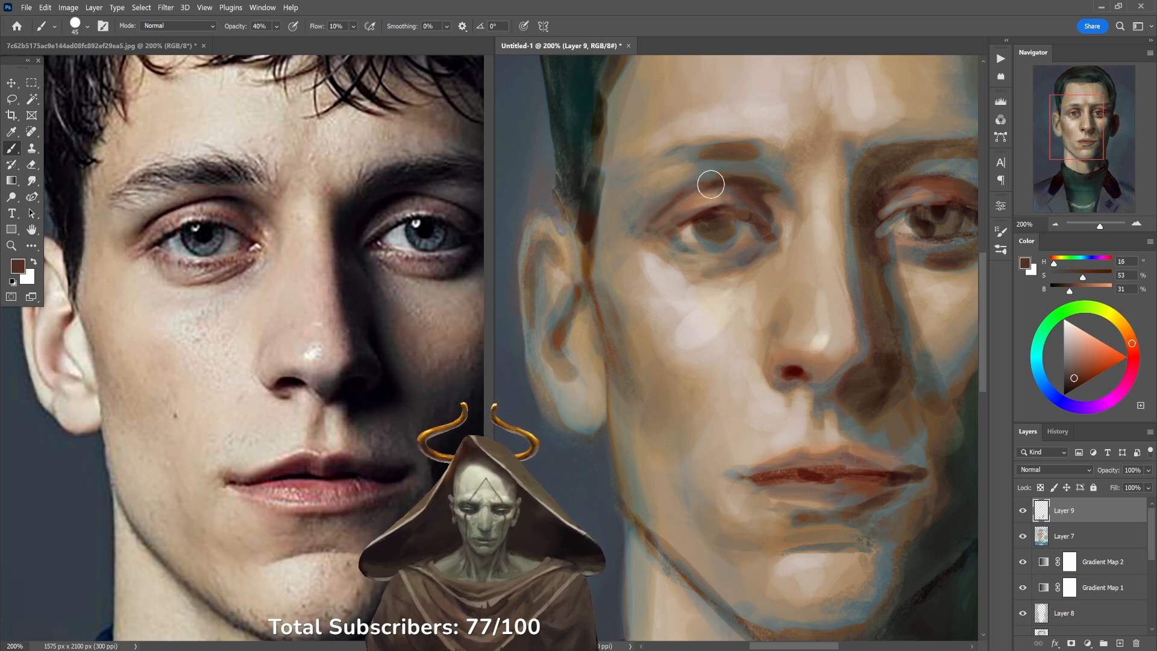
pyautogui.press('5')
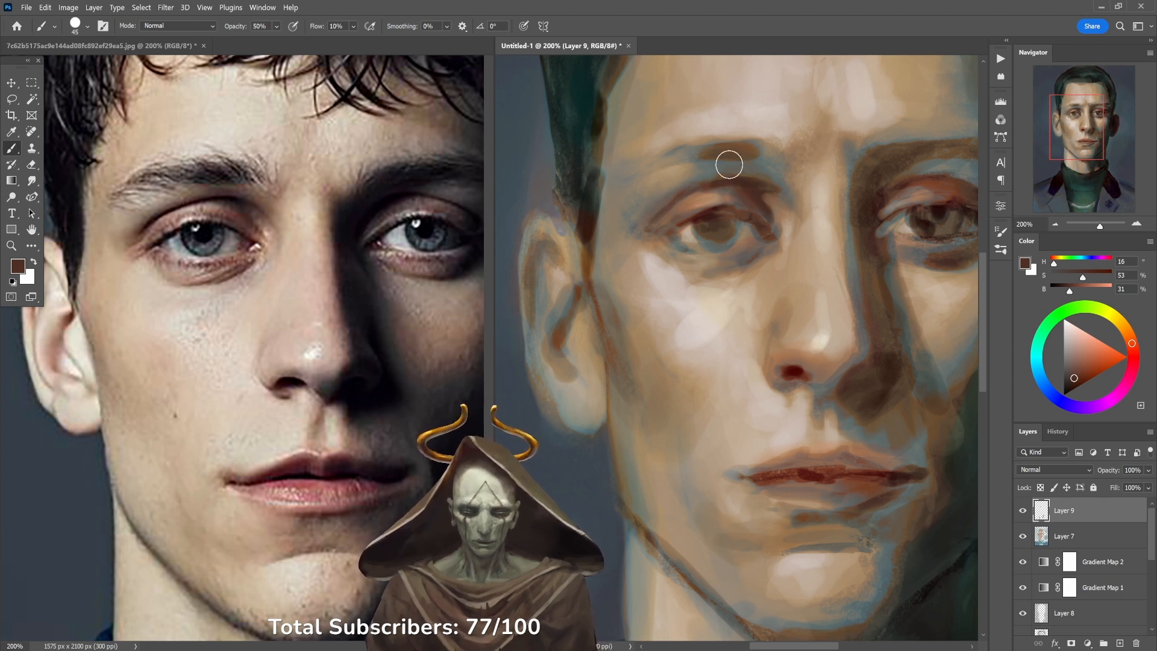
pyautogui.keyDown('alt'); pyautogui.click(750, 179); pyautogui.keyUp('alt')
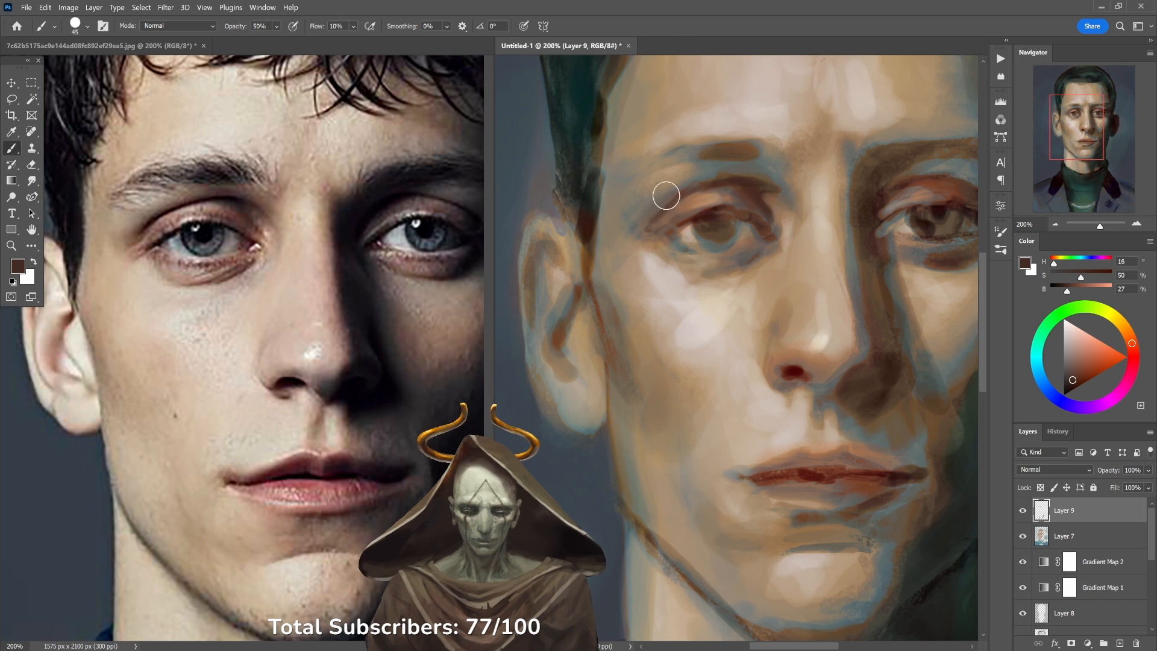
# Soften the crease's outer end with grey-brown (hue 40, saturation 19, brightness 50) and shade under the brow with sampled browns at 20% opacity.
pyautogui.keyDown('alt'); pyautogui.click(659, 193); pyautogui.keyUp('alt')
pyautogui.press('2')
pyautogui.keyDown('alt'); pyautogui.click(631, 215); pyautogui.keyUp('alt')
pyautogui.keyDown('alt'); pyautogui.click(630, 210); pyautogui.keyUp('alt')
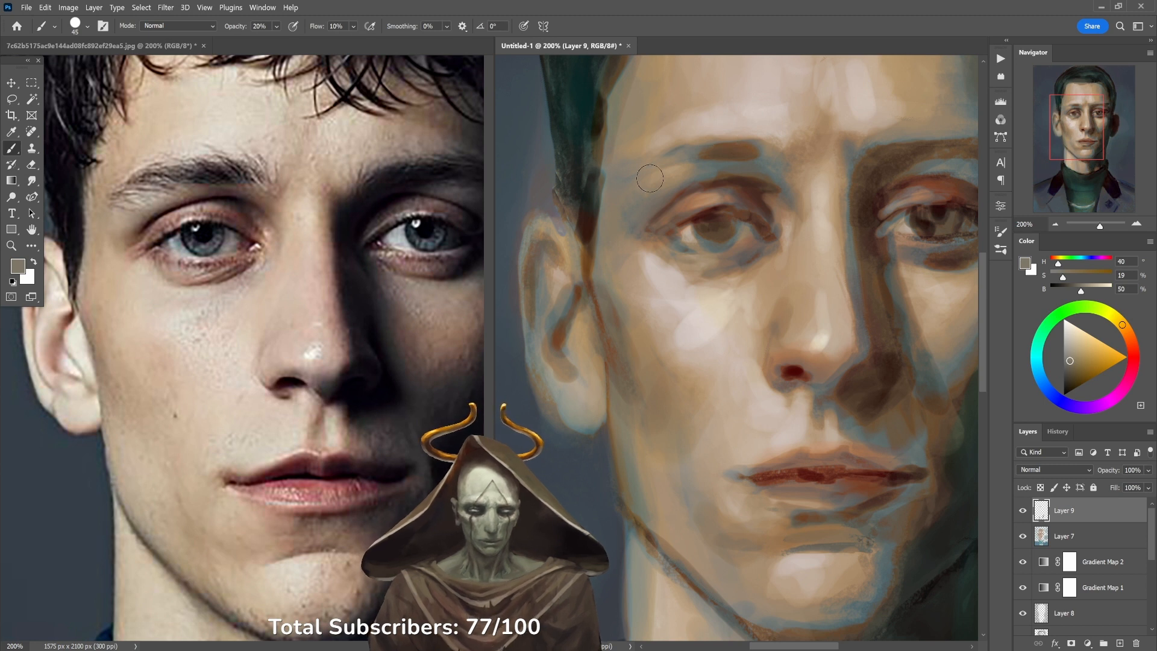
pyautogui.keyDown('alt'); pyautogui.click(716, 176); pyautogui.keyUp('alt')
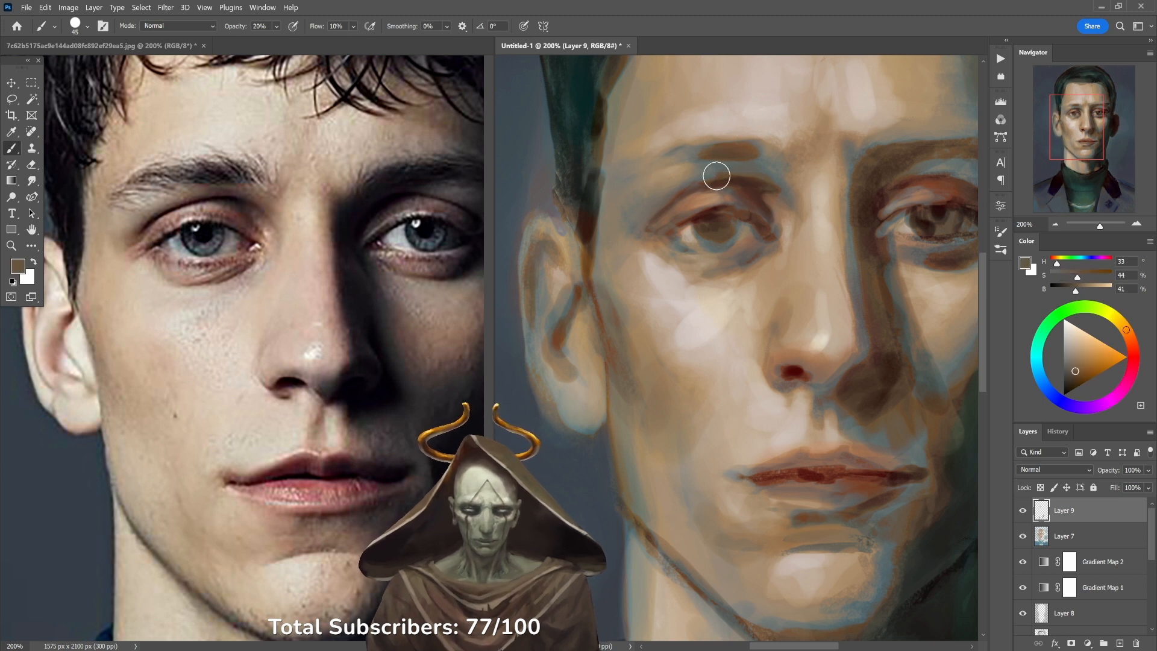
pyautogui.keyDown('alt'); pyautogui.click(747, 170); pyautogui.keyUp('alt')
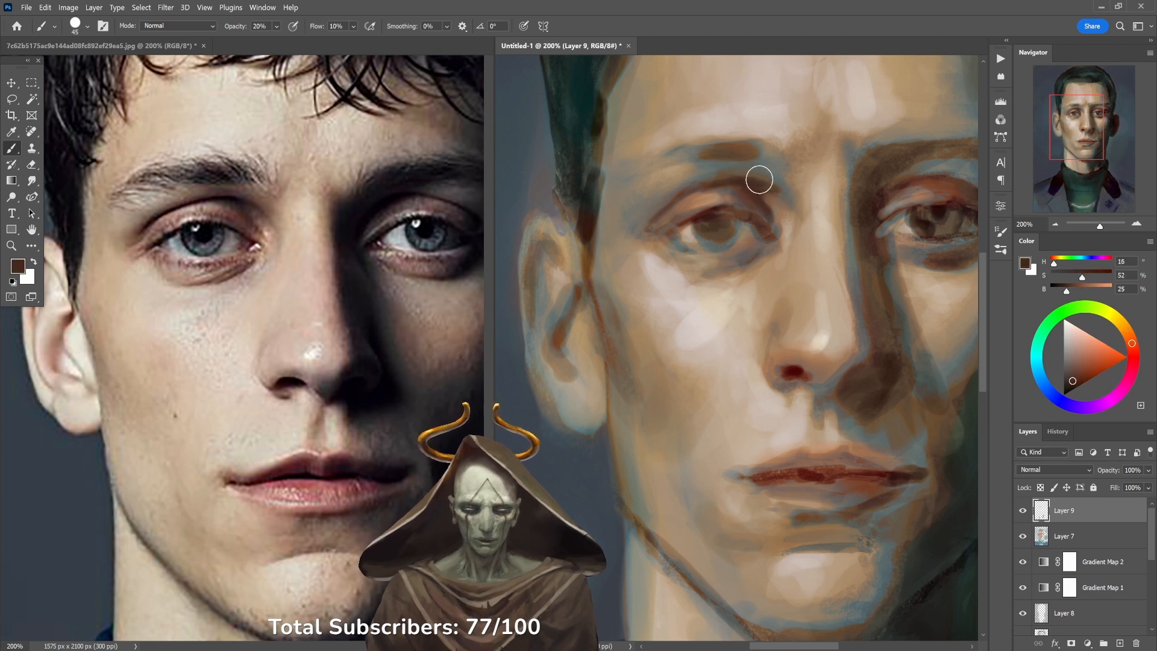
# Paint the lit-side eyebrow darker with near-black green sampled from the hairline (hue 144, saturation 17, brightness 11) at 53% and 30% opacity.
pyautogui.keyDown('alt'); pyautogui.click(587, 193); pyautogui.keyUp('alt')
pyautogui.press('5')
pyautogui.press('3')
pyautogui.moveTo(758, 157)
pyautogui.mouseDown()
pyautogui.moveTo(676, 153)
pyautogui.moveTo(723, 160)
pyautogui.mouseUp()
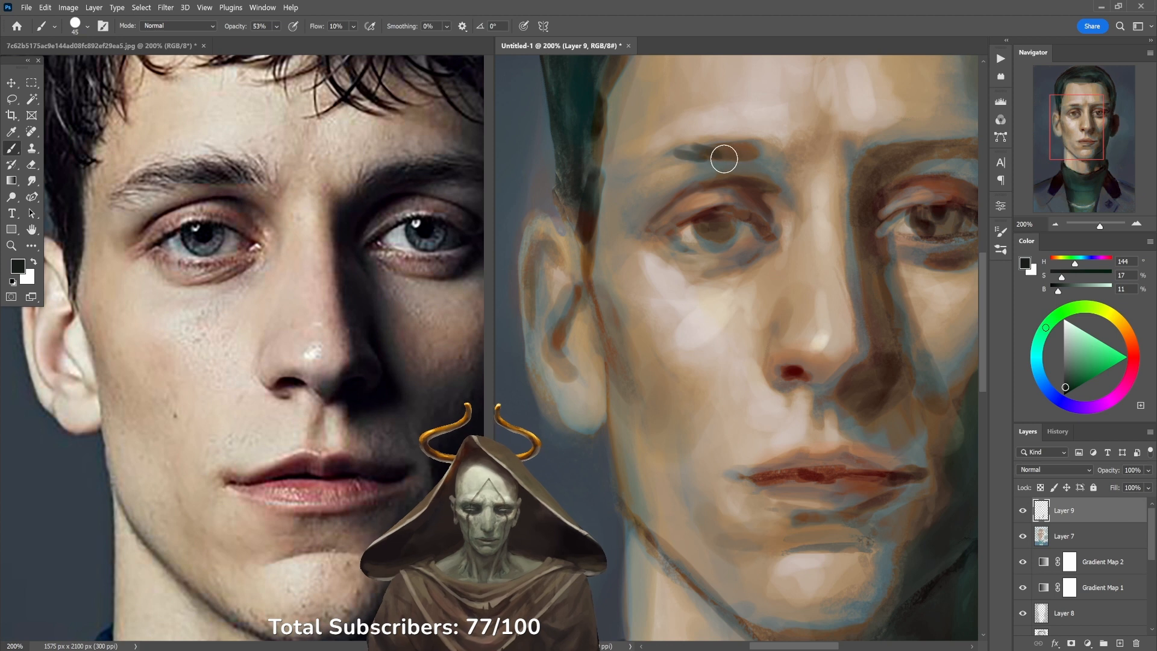
pyautogui.press('4')
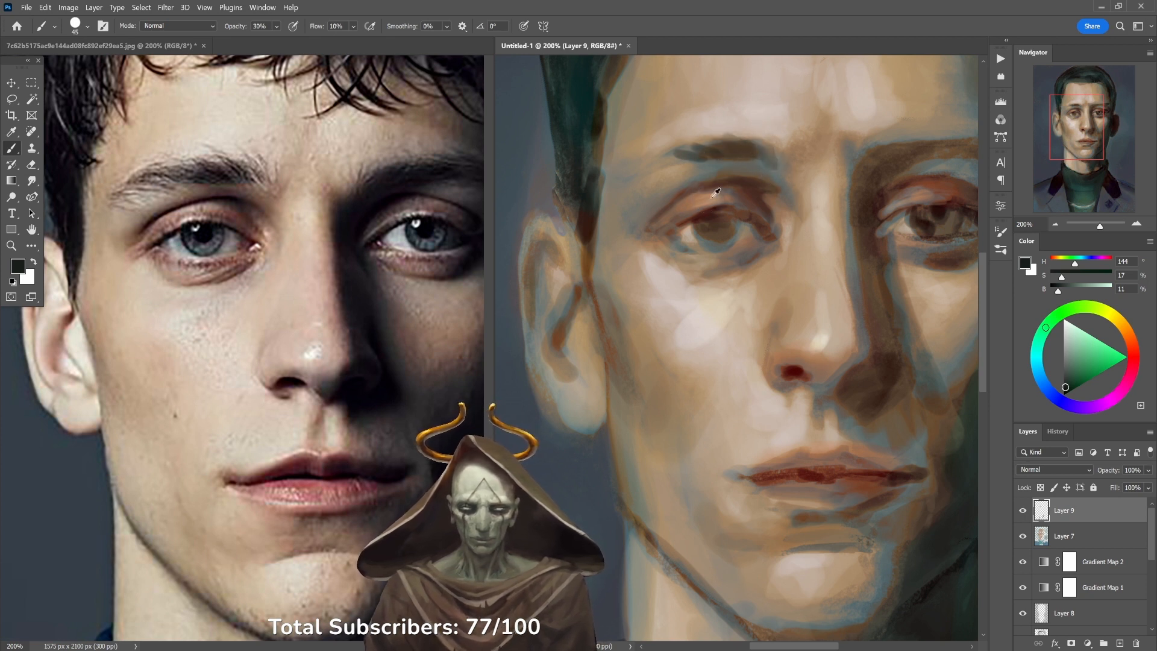
# Blend the lit-side upper eyelid with a size 15 brush at 20% opacity, using sampled beige, tan and reddish browns.
pyautogui.keyDown('alt'); pyautogui.click(683, 277); pyautogui.keyUp('alt')
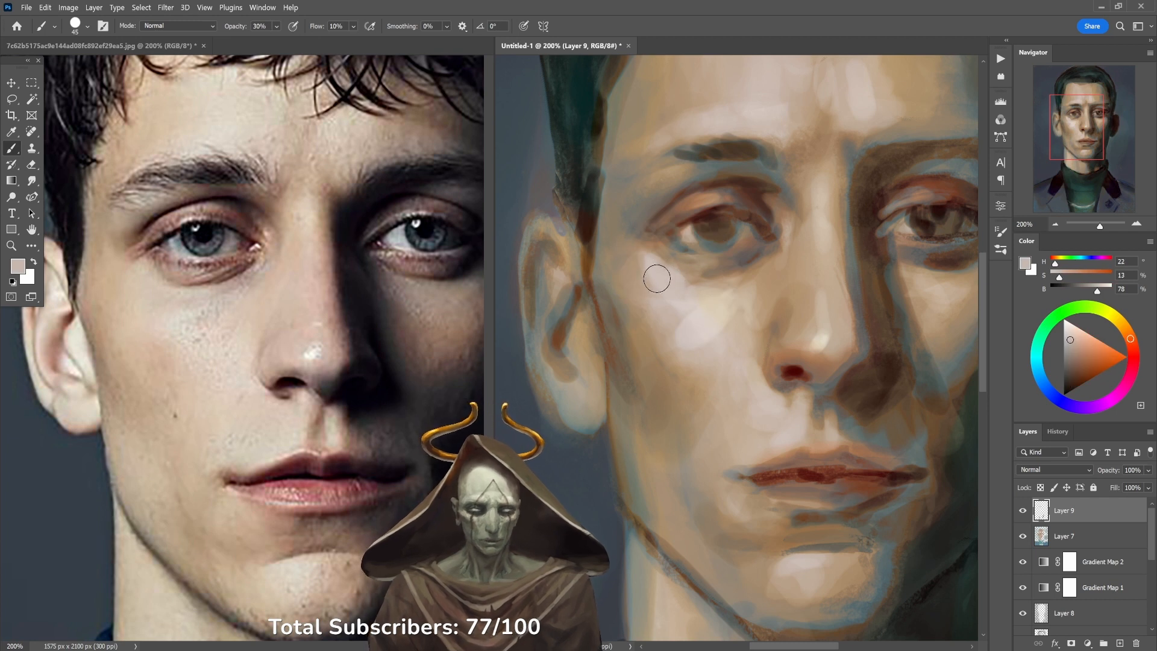
pyautogui.press('[')
pyautogui.press('[')
pyautogui.press('[')
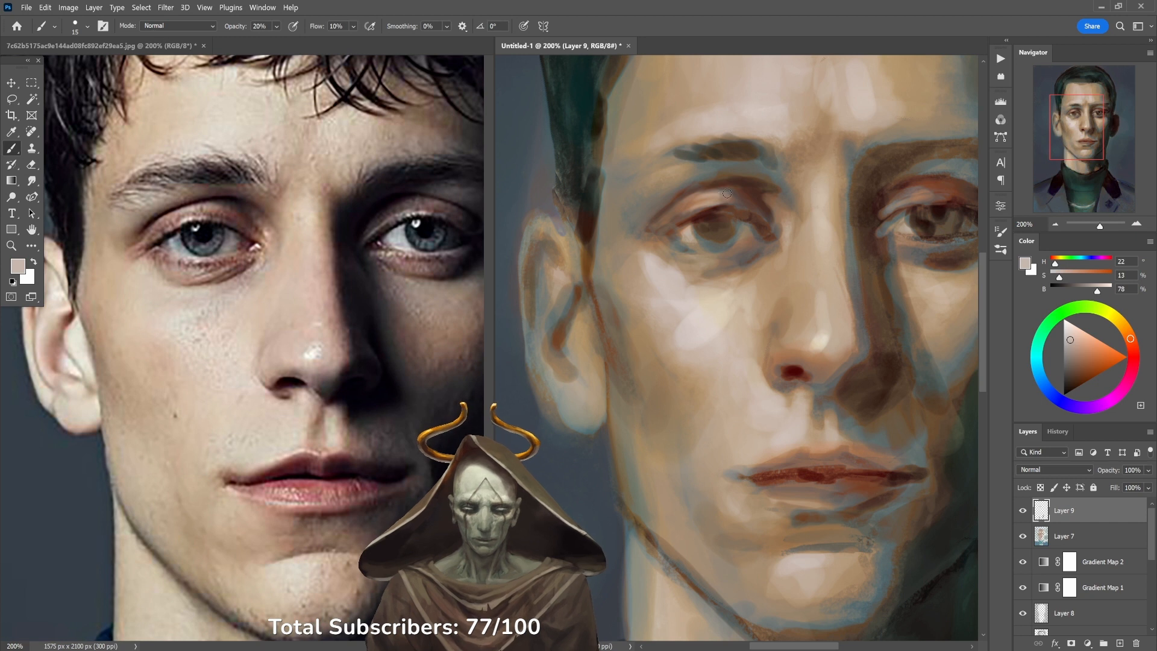
pyautogui.keyDown('alt'); pyautogui.click(699, 195); pyautogui.keyUp('alt')
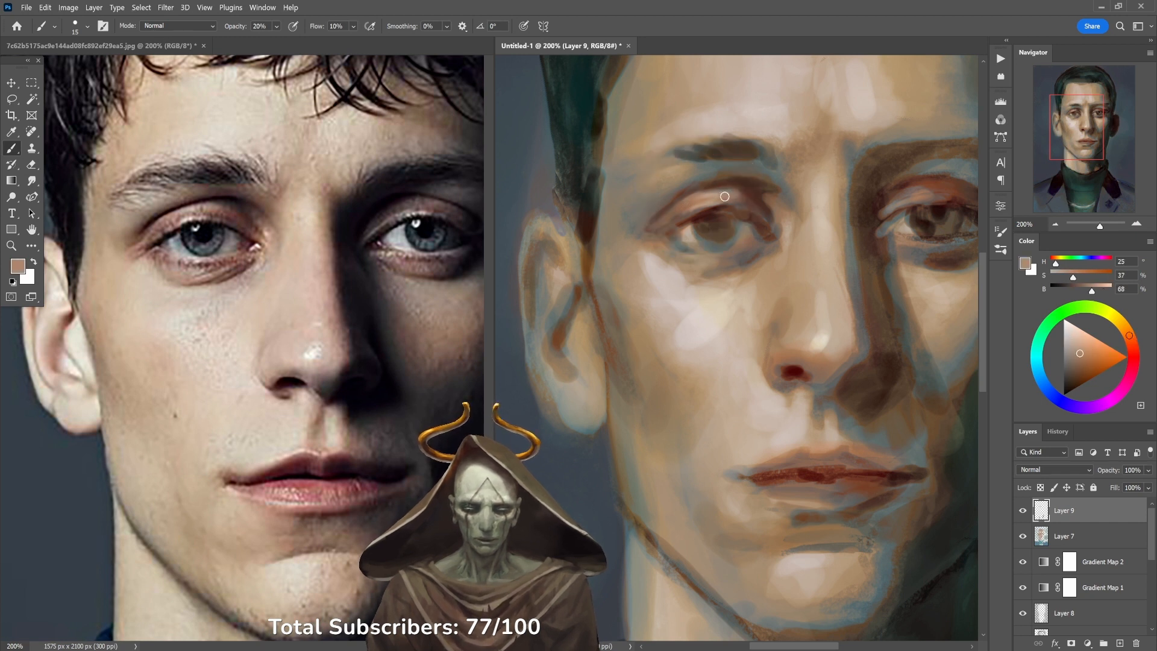
pyautogui.keyDown('alt'); pyautogui.click(745, 191); pyautogui.keyUp('alt')
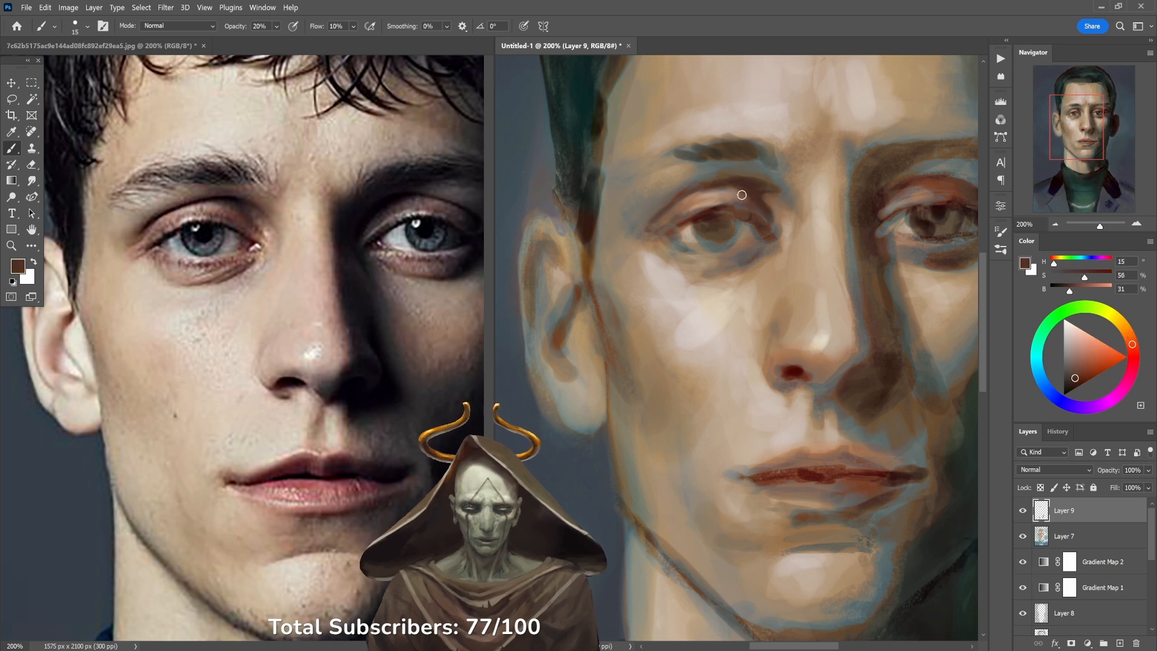
pyautogui.keyDown('alt'); pyautogui.click(732, 193); pyautogui.keyUp('alt')
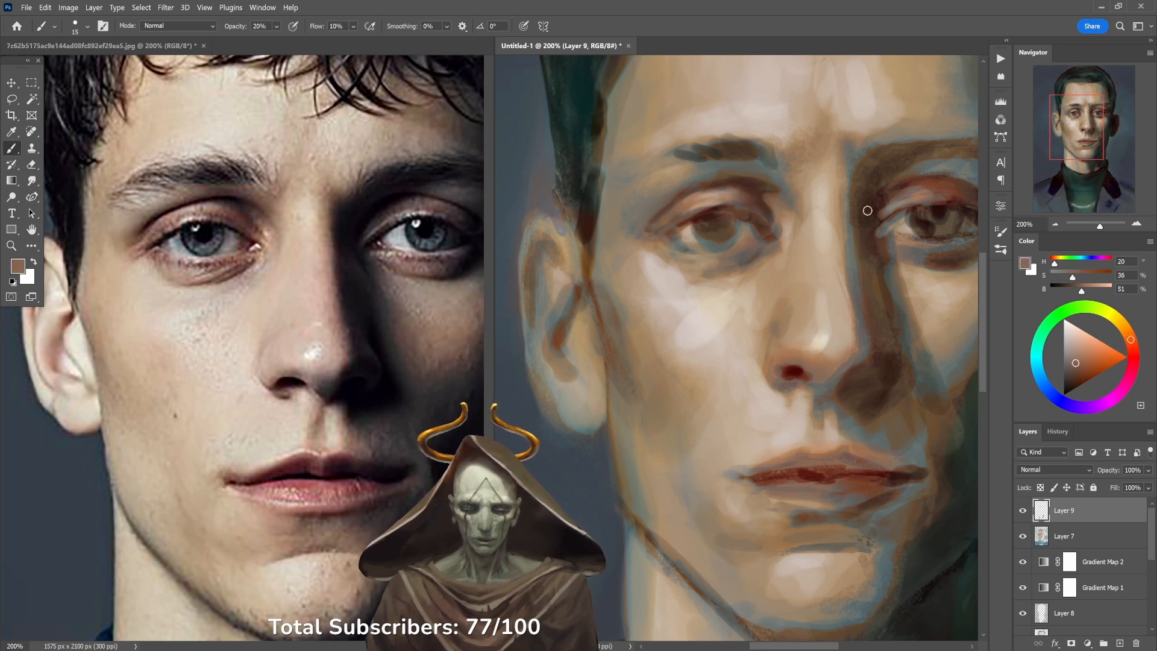
# Refine the shadow-side eyelid with sampled beige (hue 31) and reddish brown (hue 17) at 60%, plus dark brown (hue 10) at 70% opacity.
pyautogui.keyDown('alt'); pyautogui.click(933, 186); pyautogui.keyUp('alt')
pyautogui.moveTo(931, 189)
pyautogui.mouseDown()
pyautogui.moveTo(910, 227)
pyautogui.moveTo(916, 200)
pyautogui.mouseUp()
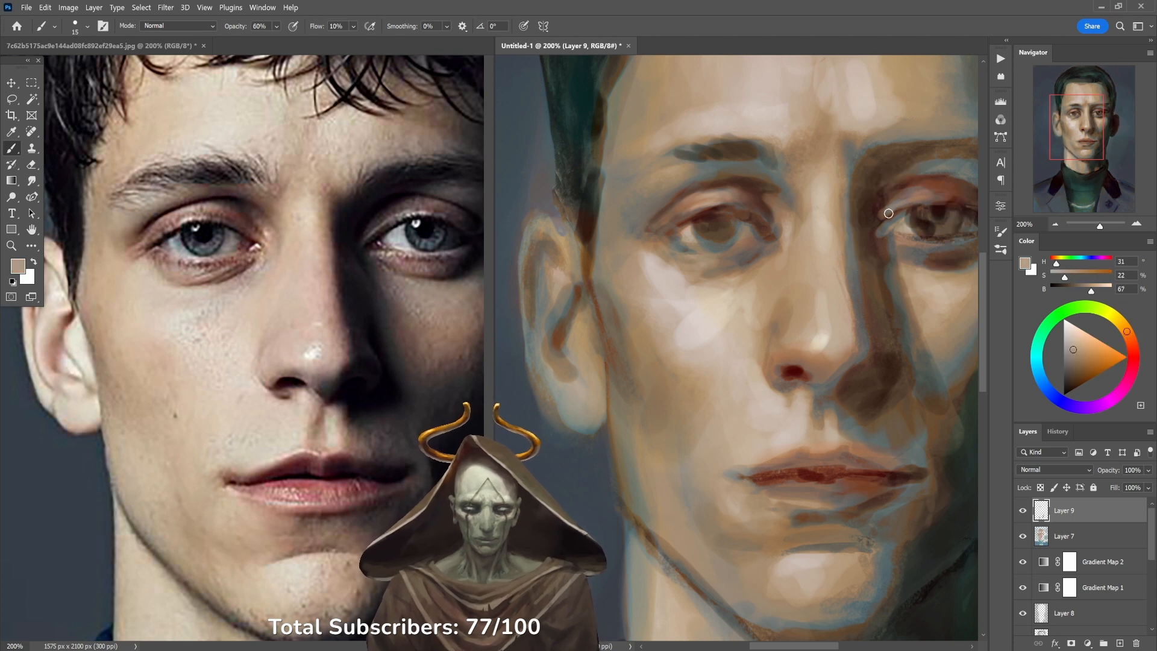
pyautogui.keyDown('alt'); pyautogui.click(943, 189); pyautogui.keyUp('alt')
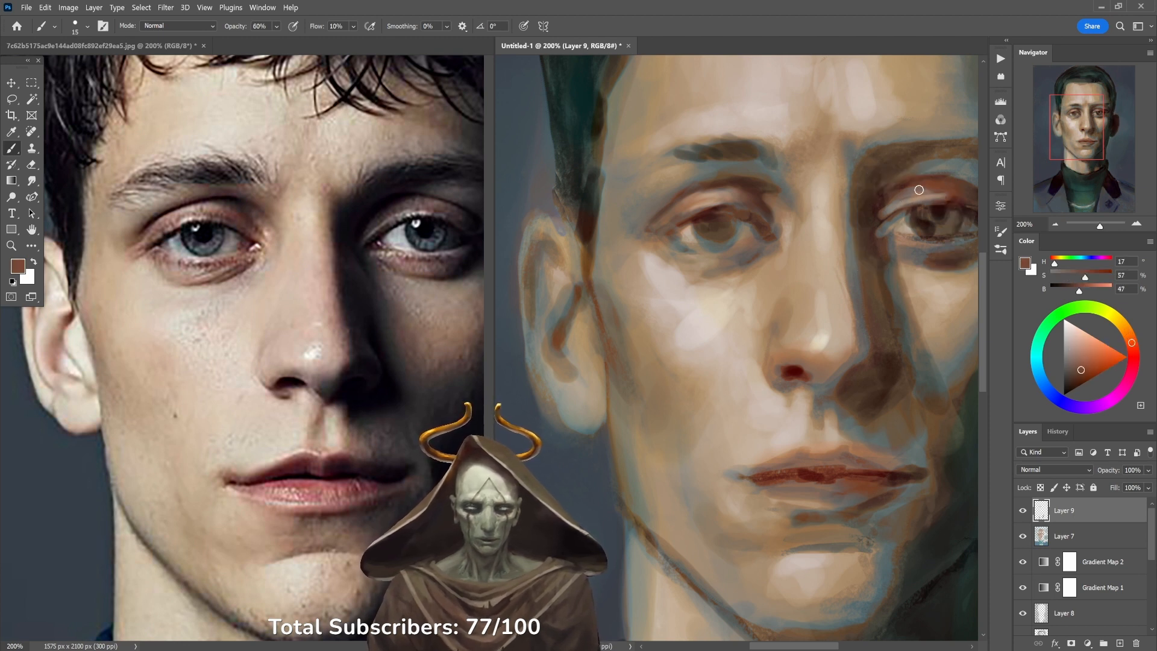
pyautogui.keyDown('alt'); pyautogui.click(887, 193); pyautogui.keyUp('alt')
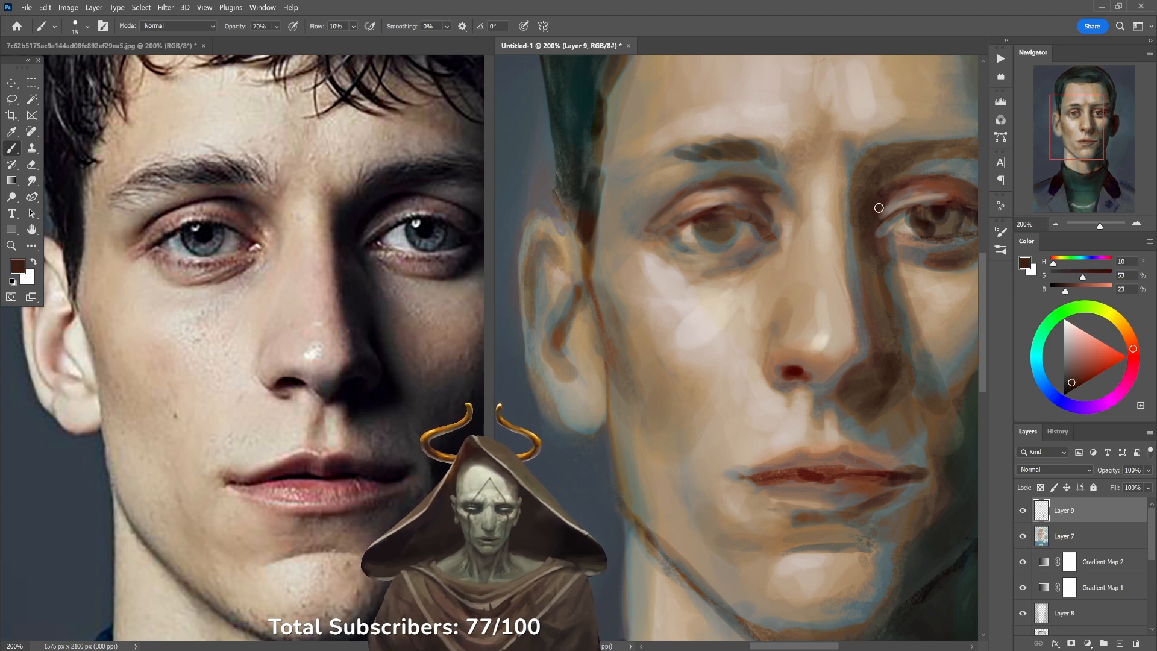
# Darken the shadow-side eyebrow with sampled near-black green (hue 120, saturation 9, brightness 14) using a size 70 brush at 80% opacity.
pyautogui.moveTo(877, 208); pyautogui.dragTo(818, 245)
pyautogui.moveTo(914, 233); pyautogui.dragTo(816, 242)
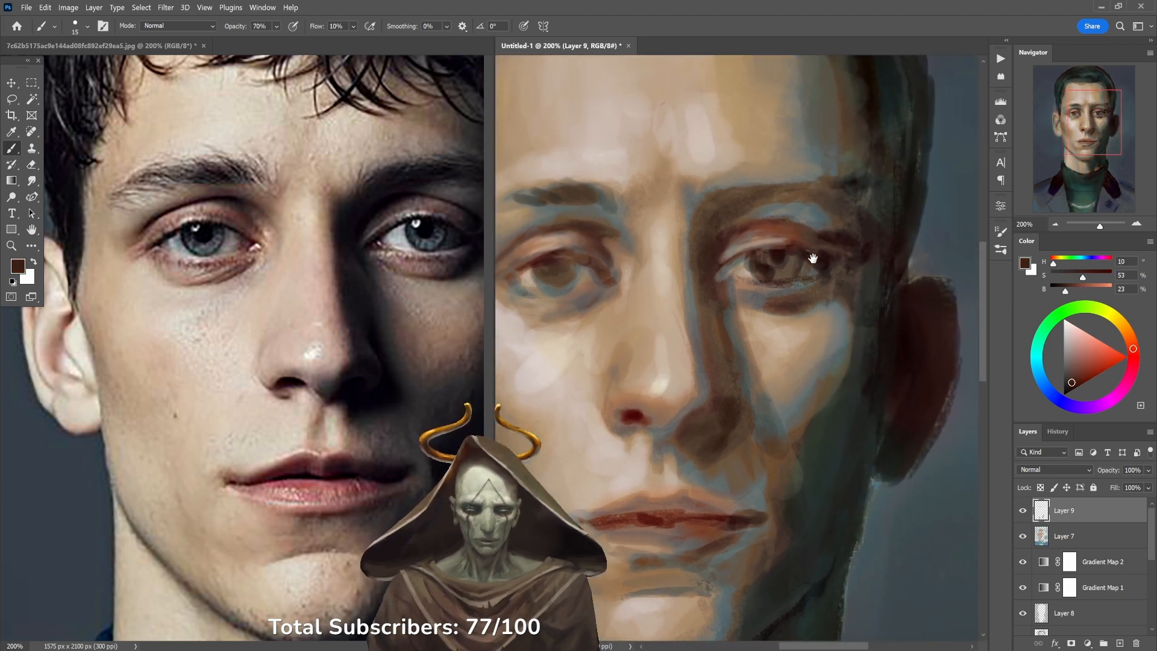
pyautogui.keyDown('alt'); pyautogui.click(856, 452); pyautogui.keyUp('alt')
pyautogui.press(']')
pyautogui.press(']')
pyautogui.press(']')
pyautogui.press(']')
pyautogui.press(']')
pyautogui.press(']')
pyautogui.press(']')
pyautogui.press(']')
pyautogui.press('8')
pyautogui.moveTo(708, 228)
pyautogui.mouseDown()
pyautogui.moveTo(739, 205)
pyautogui.moveTo(711, 256)
pyautogui.moveTo(717, 218)
pyautogui.moveTo(706, 315)
pyautogui.moveTo(710, 235)
pyautogui.moveTo(724, 343)
pyautogui.moveTo(696, 213)
pyautogui.moveTo(705, 233)
pyautogui.moveTo(726, 201)
pyautogui.moveTo(739, 197)
pyautogui.moveTo(721, 209)
pyautogui.moveTo(857, 185)
pyautogui.moveTo(821, 187)
pyautogui.mouseUp()
# Shade the socket beside the shadow-side eye's inner corner at 30% opacity, refining it with a size 25 brush.
pyautogui.press('3')
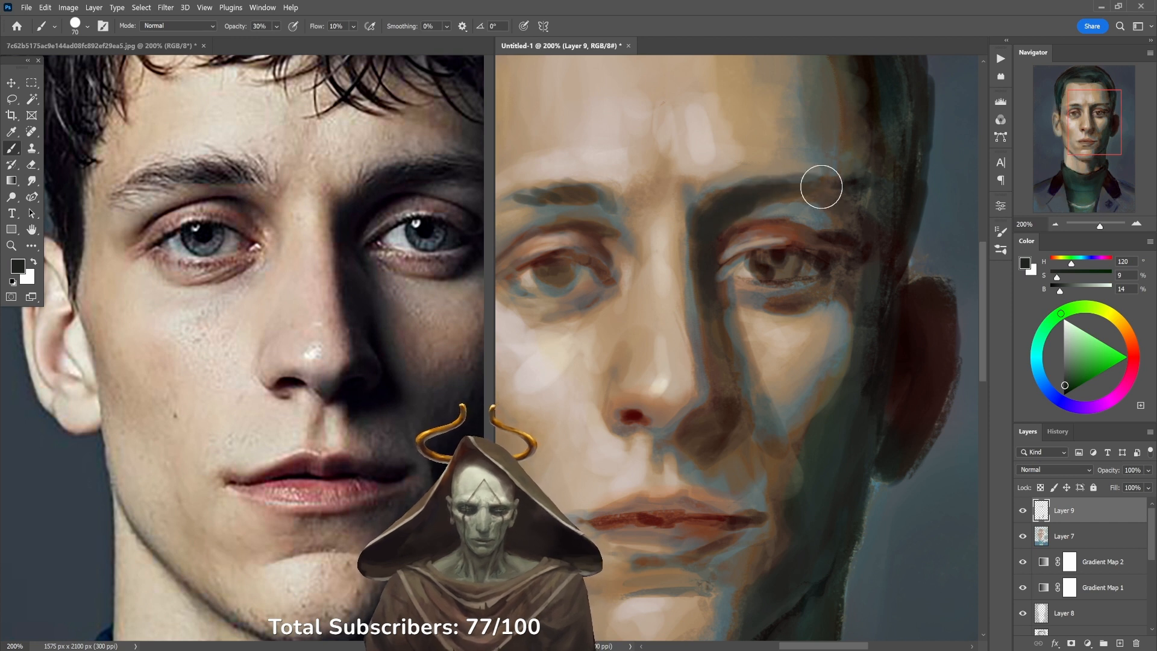
pyautogui.moveTo(709, 272); pyautogui.dragTo(713, 274)
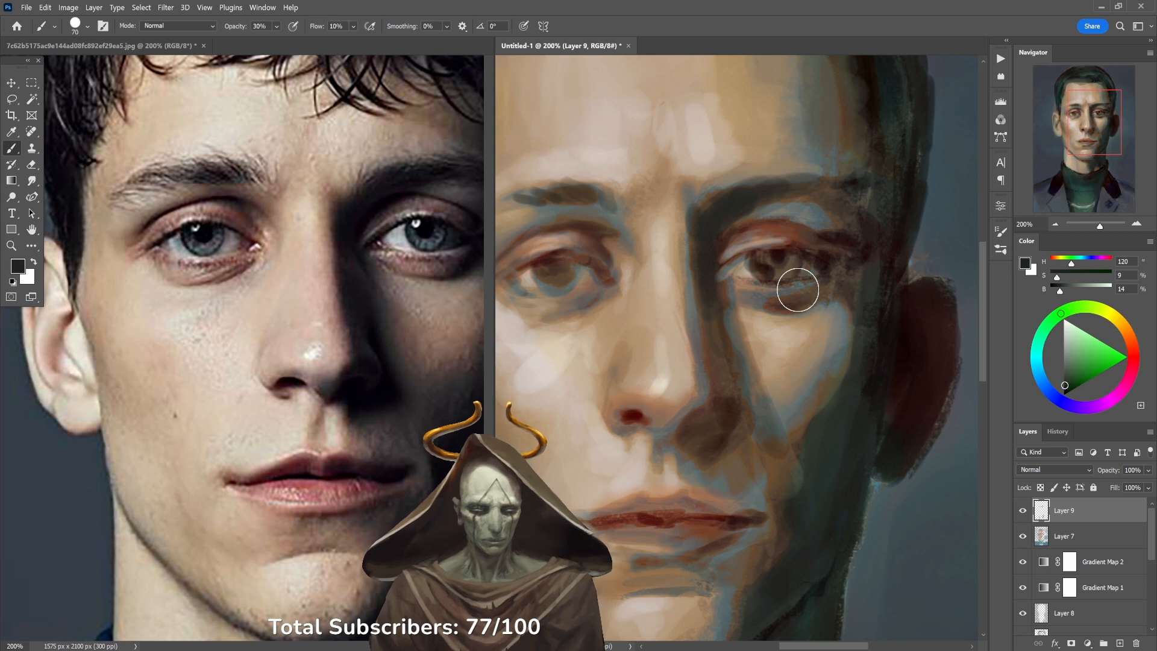
pyautogui.press('[')
pyautogui.press('[')
pyautogui.press('[')
pyautogui.press('[')
pyautogui.press('[')
pyautogui.press('[')
pyautogui.press('[')
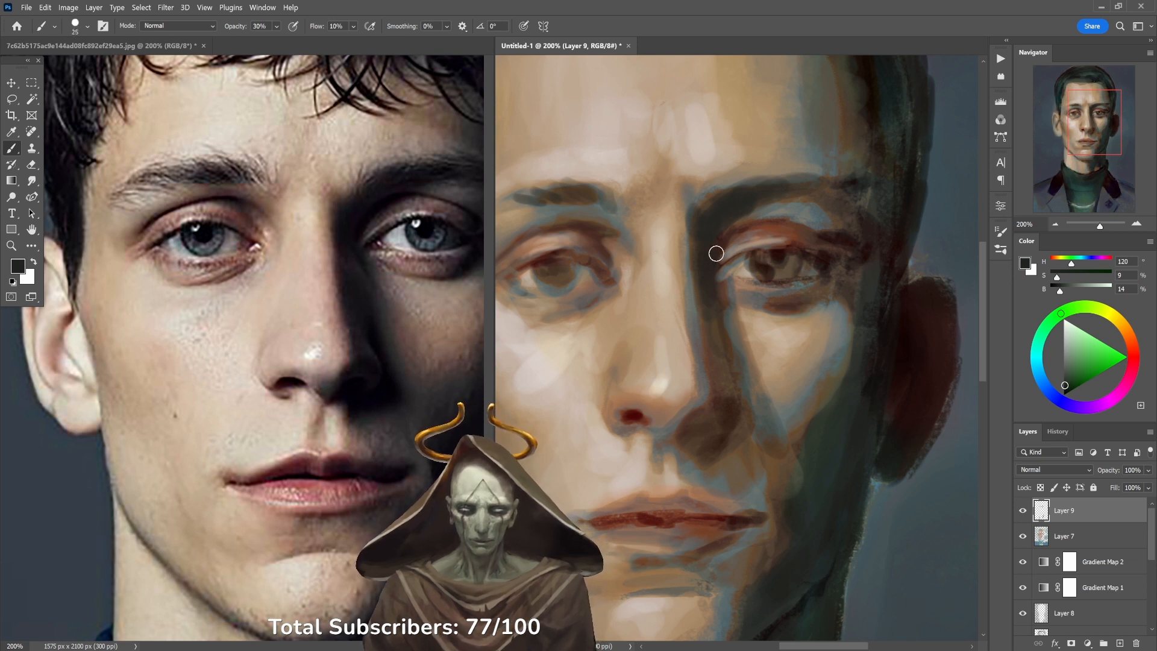
pyautogui.press('3')
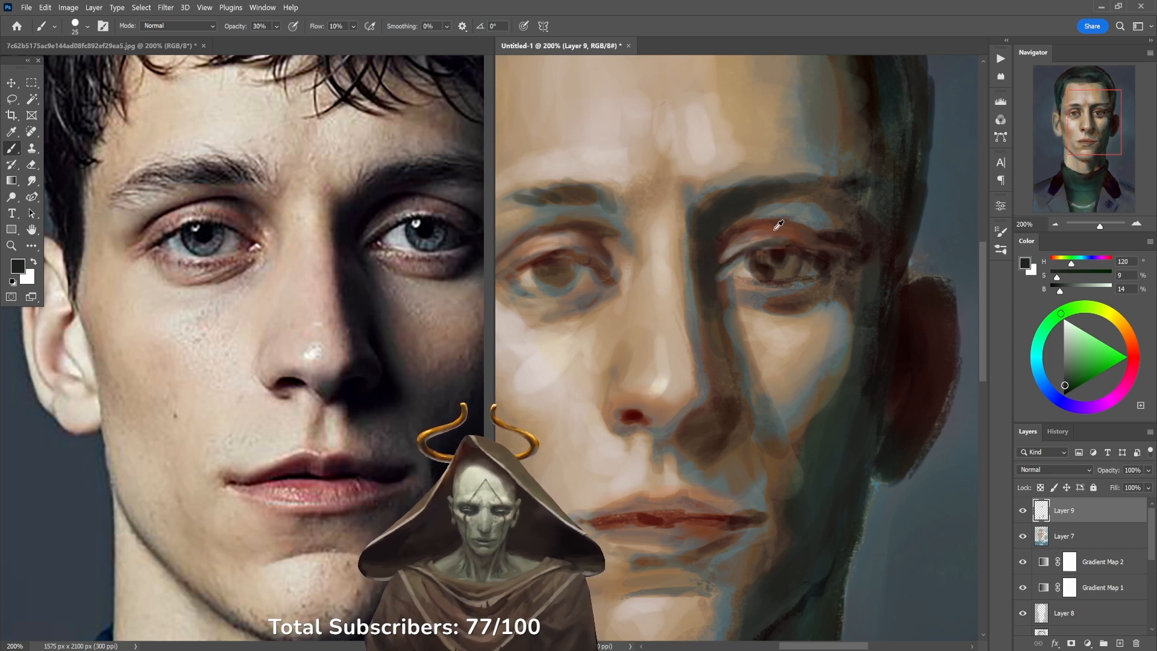
# Rework the shadow-side upper lid at 30% opacity with sampled brown (hue 22, brightness 57) and dark red (hue 2, brightness 16).
pyautogui.keyDown('alt'); pyautogui.click(737, 242); pyautogui.keyUp('alt')
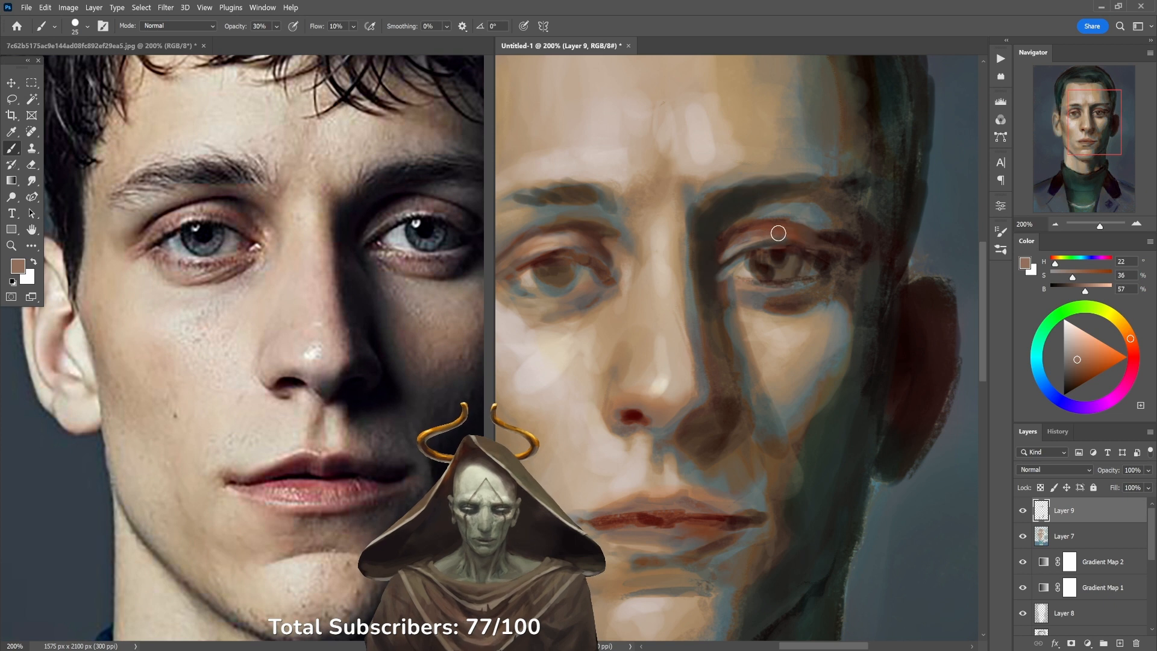
pyautogui.keyDown('alt'); pyautogui.click(780, 250); pyautogui.keyUp('alt')
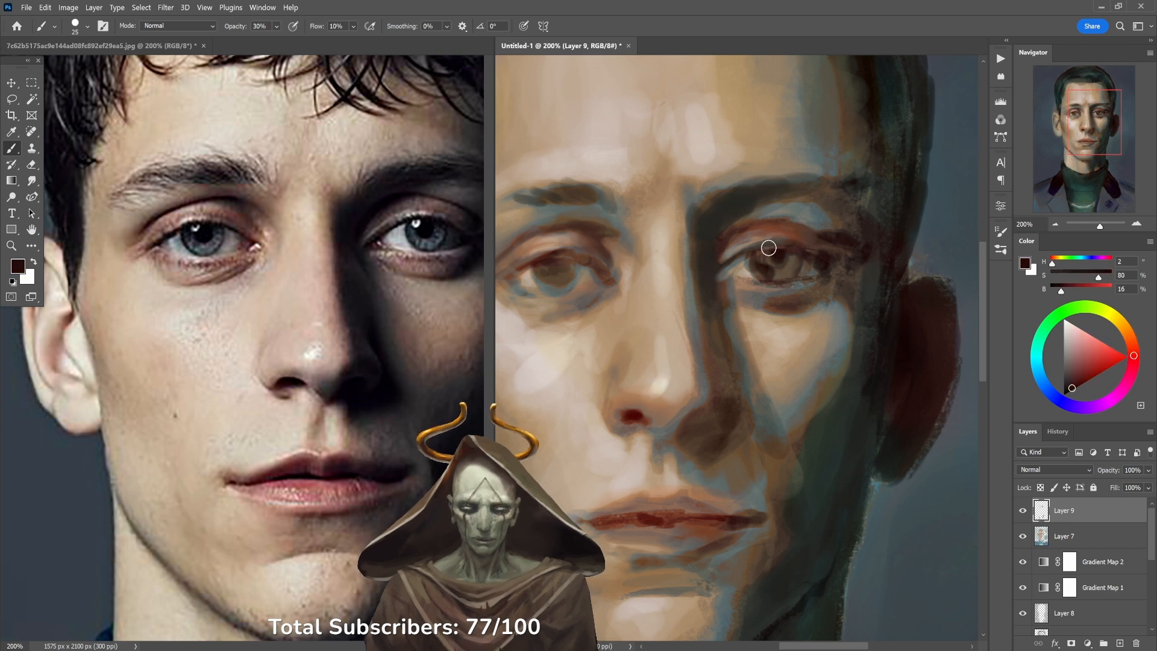
pyautogui.keyDown('alt'); pyautogui.click(781, 258); pyautogui.keyUp('alt')
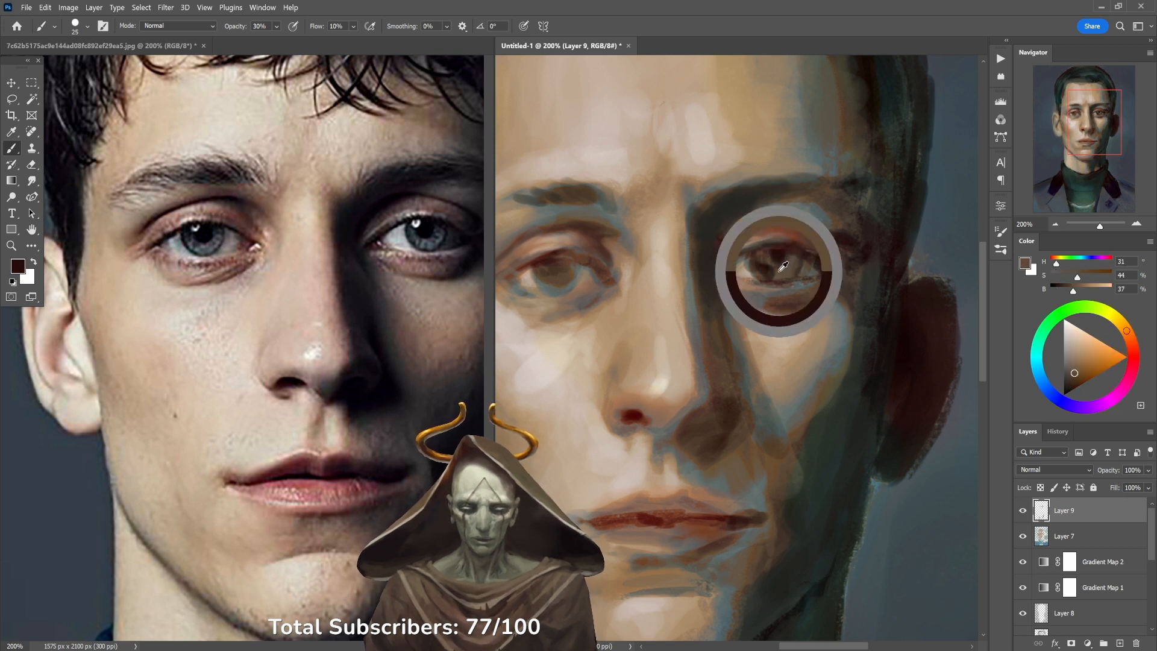
# Paint the shadow-side iris grey at 70% opacity and tone the eye with grey-green (hue 165, saturation 11, brightness 29) at 40% and 30%.
pyautogui.keyDown('alt'); pyautogui.click(760, 296); pyautogui.keyUp('alt')
pyautogui.moveTo(772, 263); pyautogui.dragTo(795, 263)
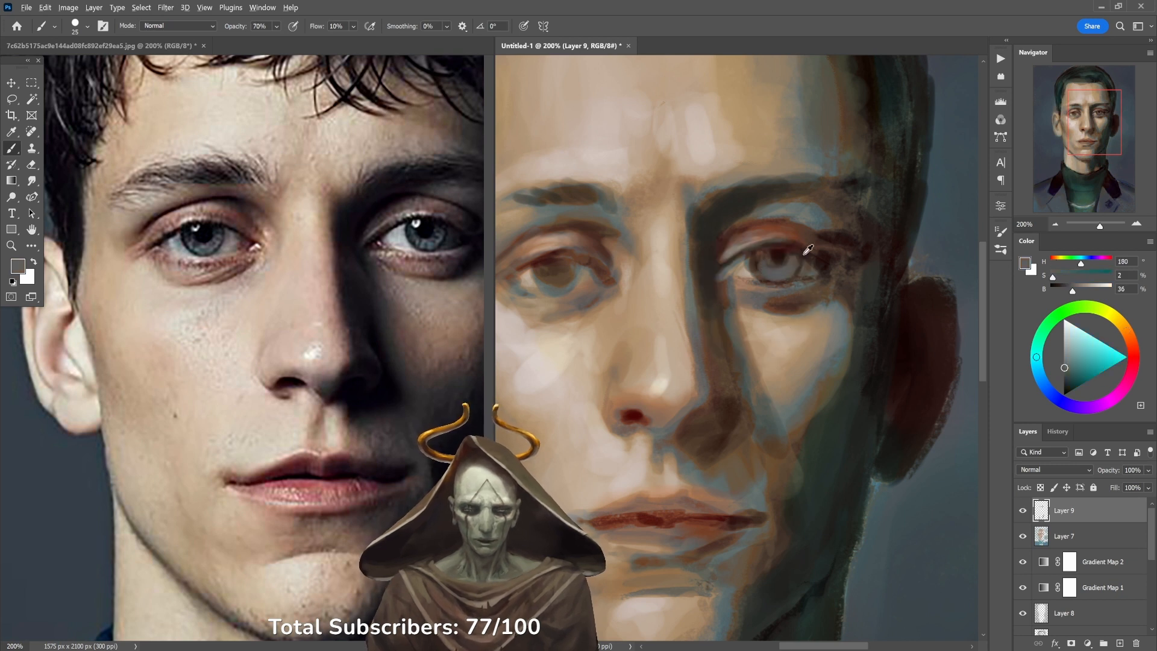
pyautogui.keyDown('alt'); pyautogui.click(797, 259); pyautogui.keyUp('alt')
pyautogui.keyDown('alt'); pyautogui.click(697, 205); pyautogui.keyUp('alt')
pyautogui.press('4')
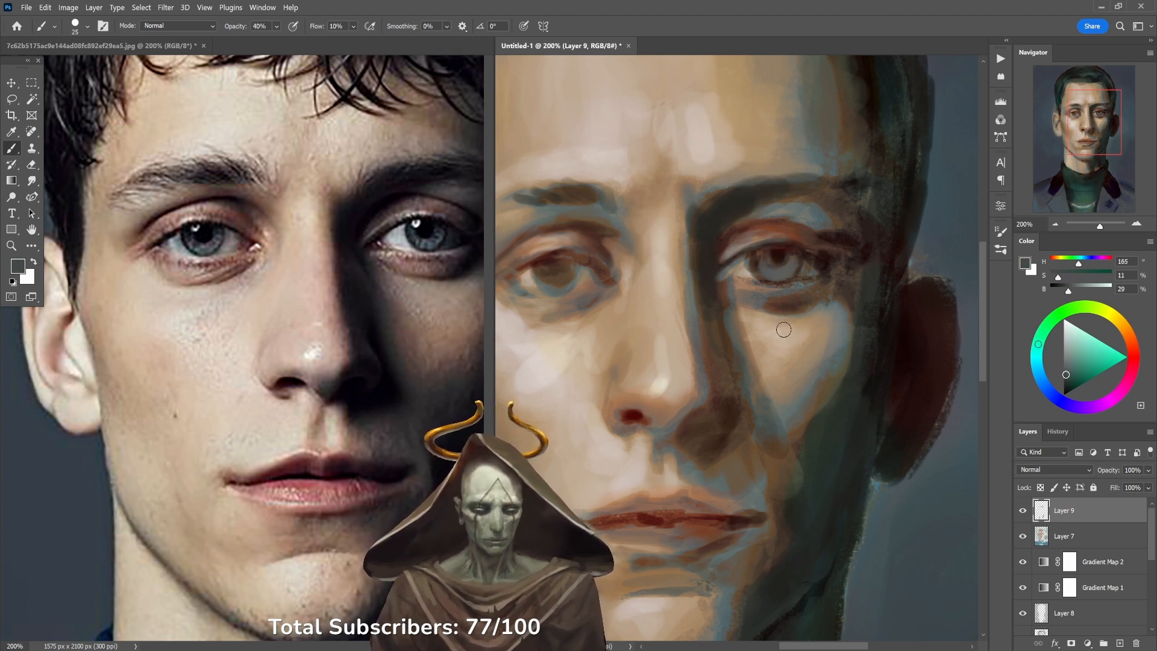
pyautogui.press('3')
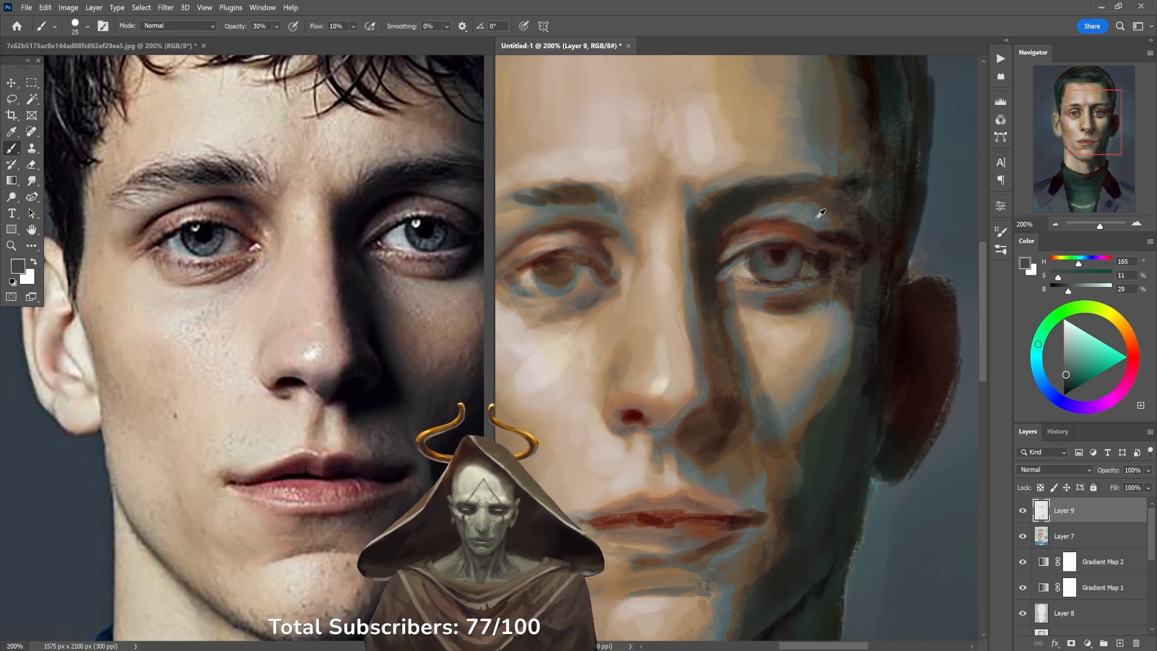
# Darken the shadow-side upper lash line with sampled deep red-brown (hue 4, saturation 71, brightness 15) at 40% opacity.
pyautogui.keyDown('alt'); pyautogui.click(778, 256); pyautogui.keyUp('alt')
pyautogui.press('4')
pyautogui.moveTo(770, 253)
pyautogui.mouseDown()
pyautogui.moveTo(777, 262)
pyautogui.moveTo(821, 250)
pyautogui.mouseUp()
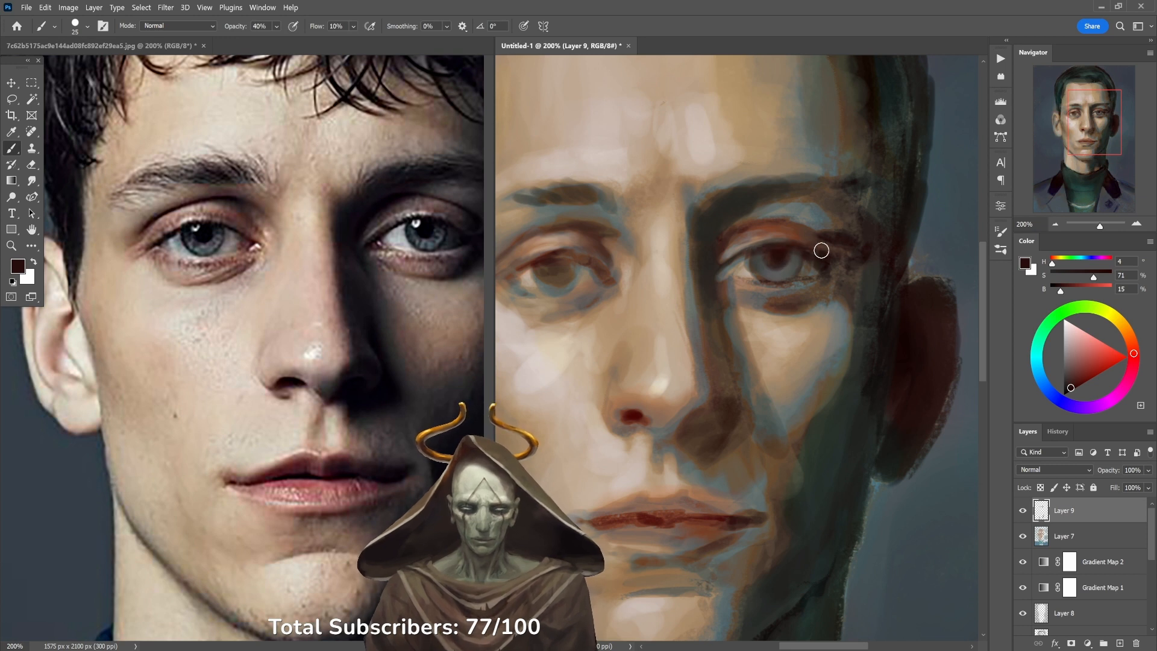
# Cover the shadow-side eye's outer lid with sampled dark green (hue 102, brightness 21) and grey-green (hue 168, brightness 43) at 40% opacity.
pyautogui.click(415, 329)
pyautogui.moveTo(406, 338); pyautogui.dragTo(323, 341)
pyautogui.keyDown('alt'); pyautogui.click(832, 241); pyautogui.keyUp('alt')
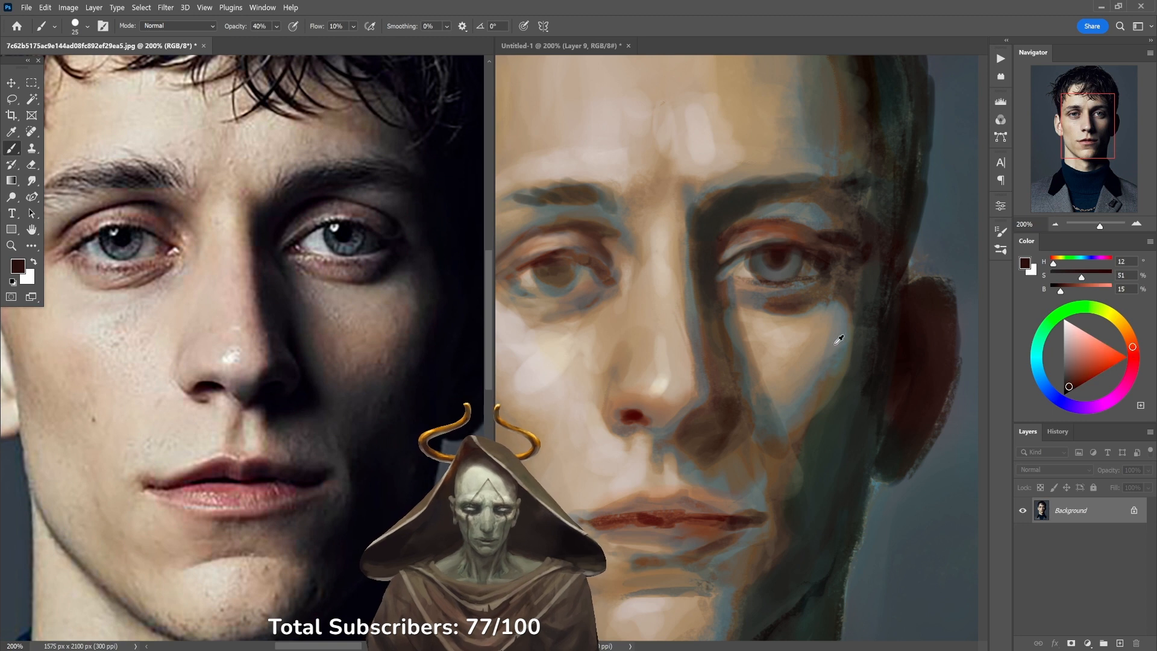
pyautogui.keyDown('alt'); pyautogui.click(834, 395); pyautogui.keyUp('alt')
pyautogui.click(824, 236)
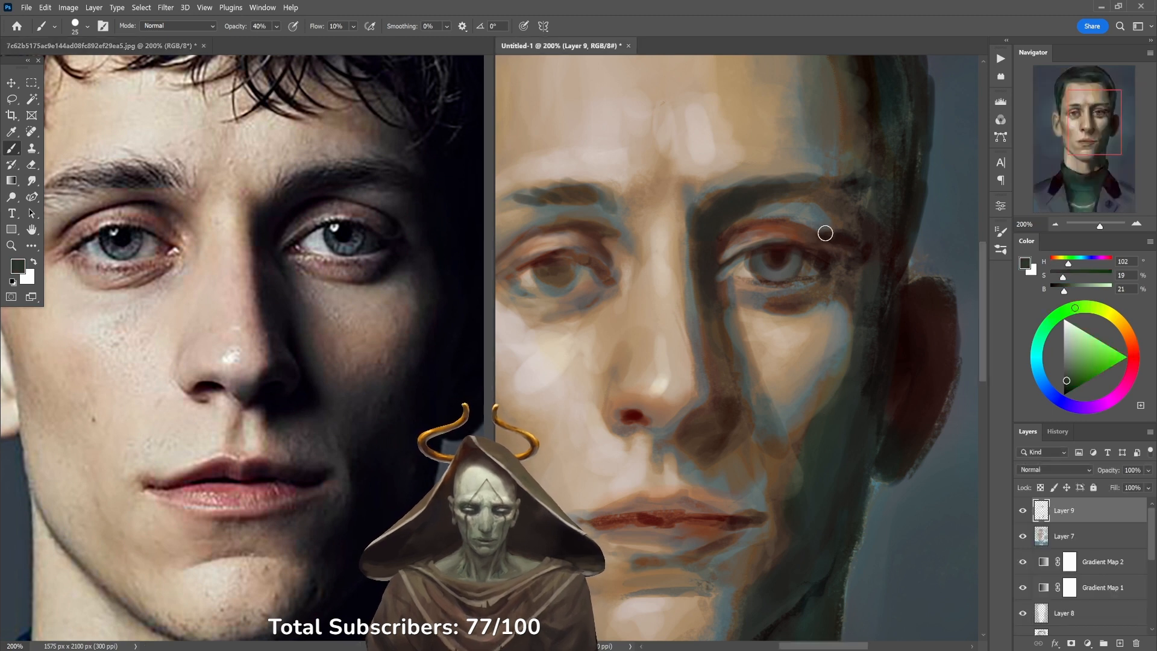
pyautogui.moveTo(814, 231)
pyautogui.mouseDown()
pyautogui.moveTo(844, 233)
pyautogui.moveTo(840, 216)
pyautogui.mouseUp()
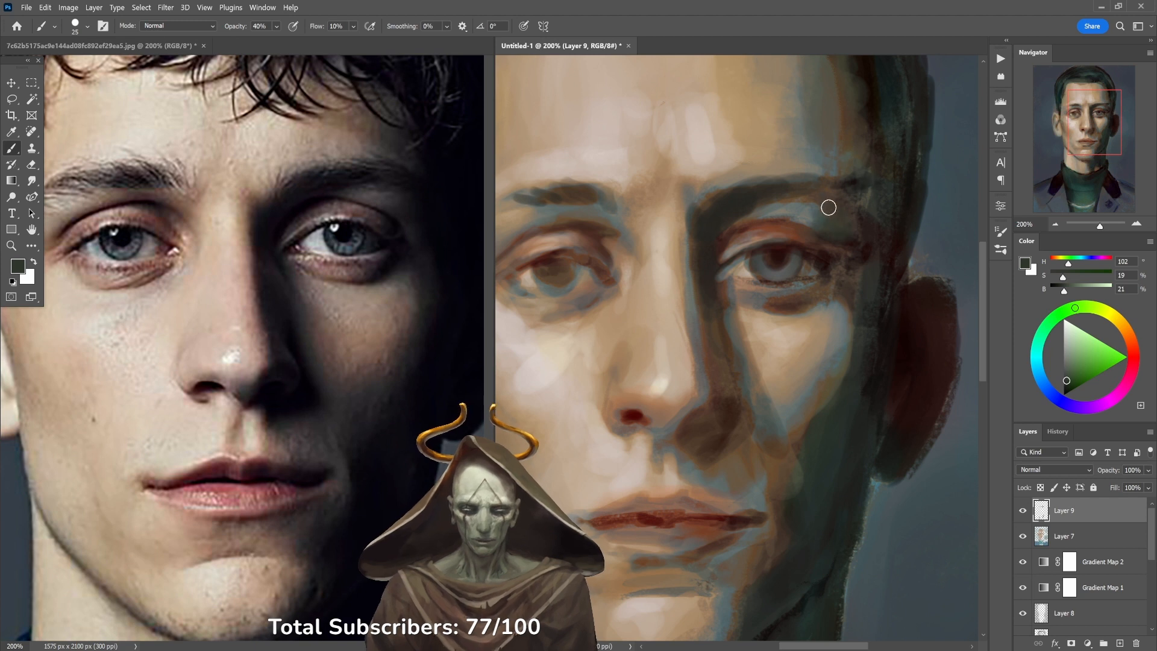
pyautogui.keyDown('alt'); pyautogui.click(830, 211); pyautogui.keyUp('alt')
pyautogui.moveTo(830, 210); pyautogui.dragTo(842, 231)
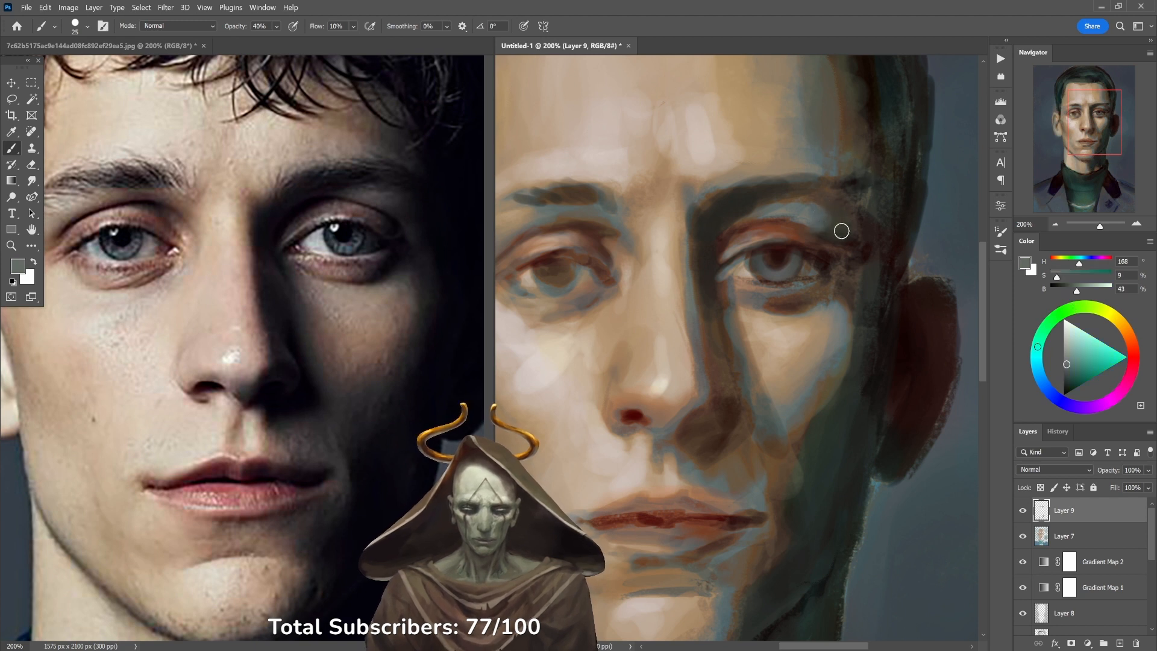
# Deepen the area under the shadow-side brow with near-black brown at 40% and 50%, and soften its outer end with olive (hue 56, brightness 33).
pyautogui.keyDown('alt'); pyautogui.click(763, 198); pyautogui.keyUp('alt')
pyautogui.moveTo(762, 206)
pyautogui.mouseDown()
pyautogui.moveTo(736, 224)
pyautogui.moveTo(796, 200)
pyautogui.mouseUp()
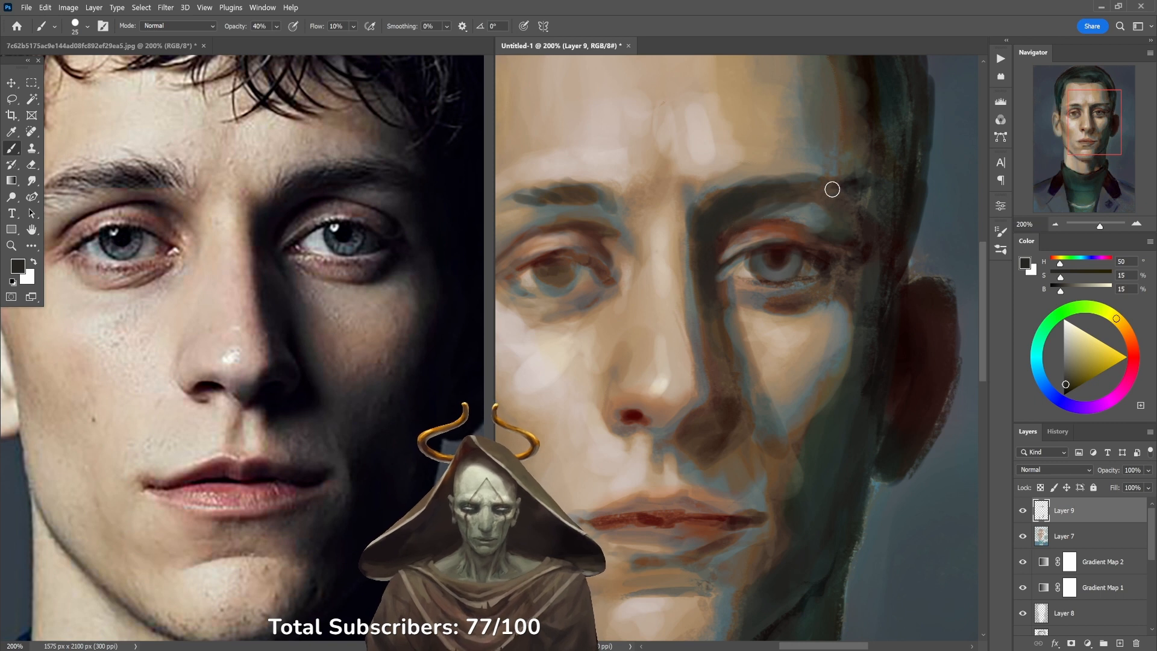
pyautogui.keyDown('alt'); pyautogui.click(758, 198); pyautogui.keyUp('alt')
pyautogui.keyDown('alt'); pyautogui.click(757, 198); pyautogui.keyUp('alt')
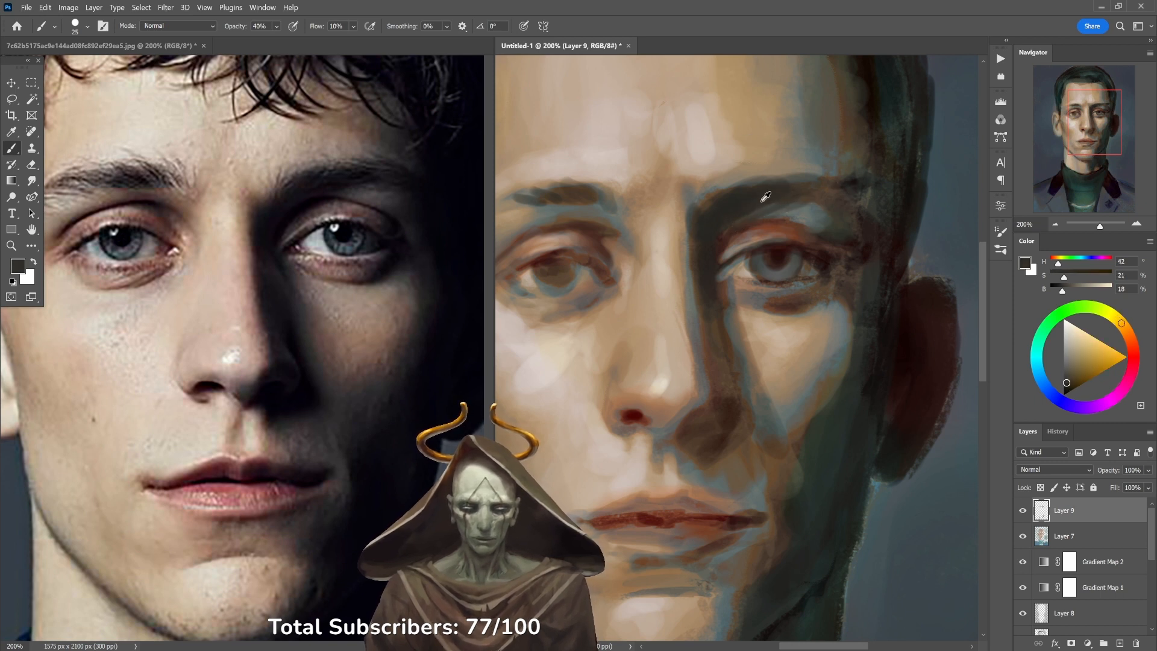
pyautogui.press('5')
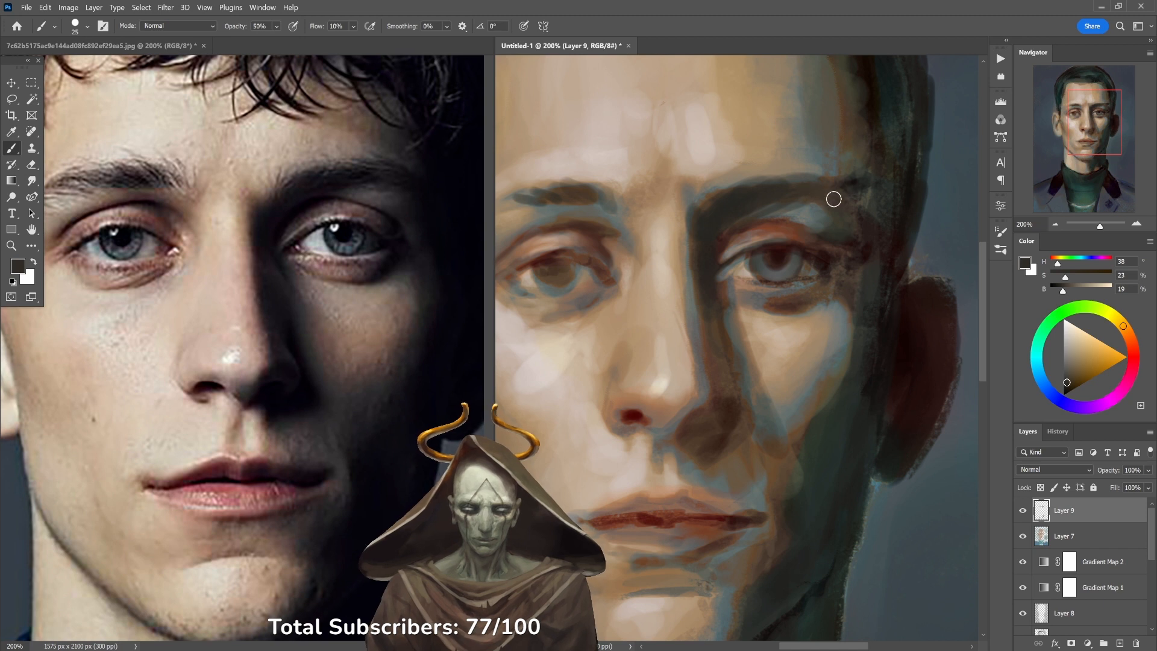
pyautogui.keyDown('alt'); pyautogui.click(852, 161); pyautogui.keyUp('alt')
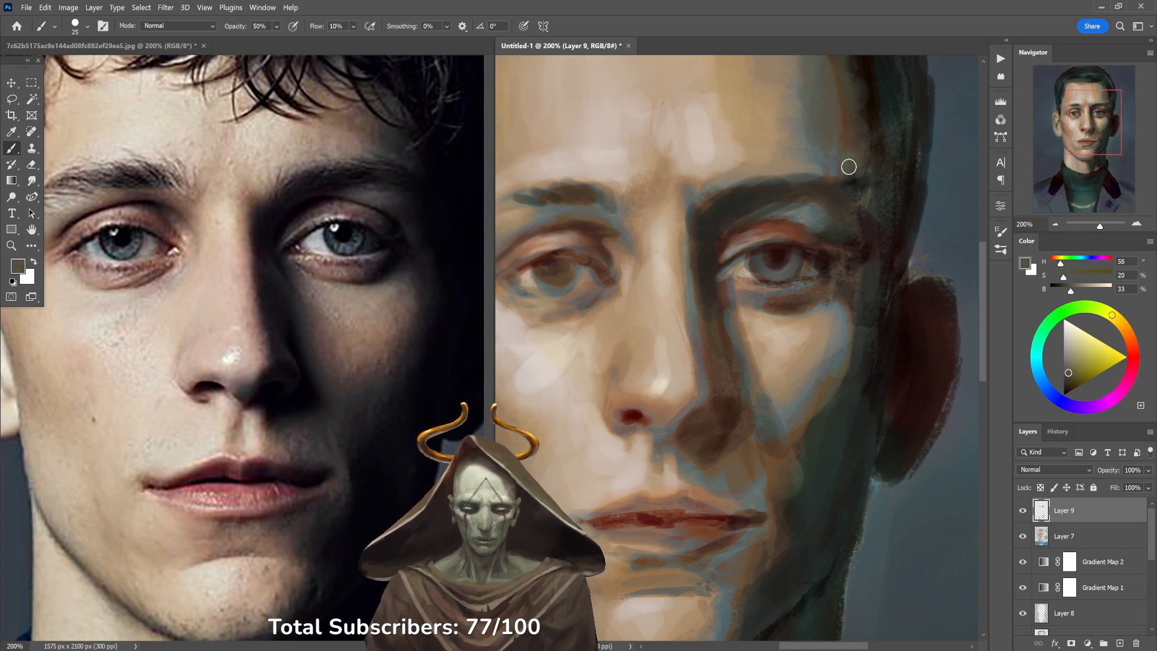
# Define the lit-side upper lash line with dark red-brown (hue 7, brightness 22) at 90% and near-black brown (hue 41, brightness 16) at 80% opacity.
pyautogui.moveTo(793, 194); pyautogui.dragTo(947, 175)
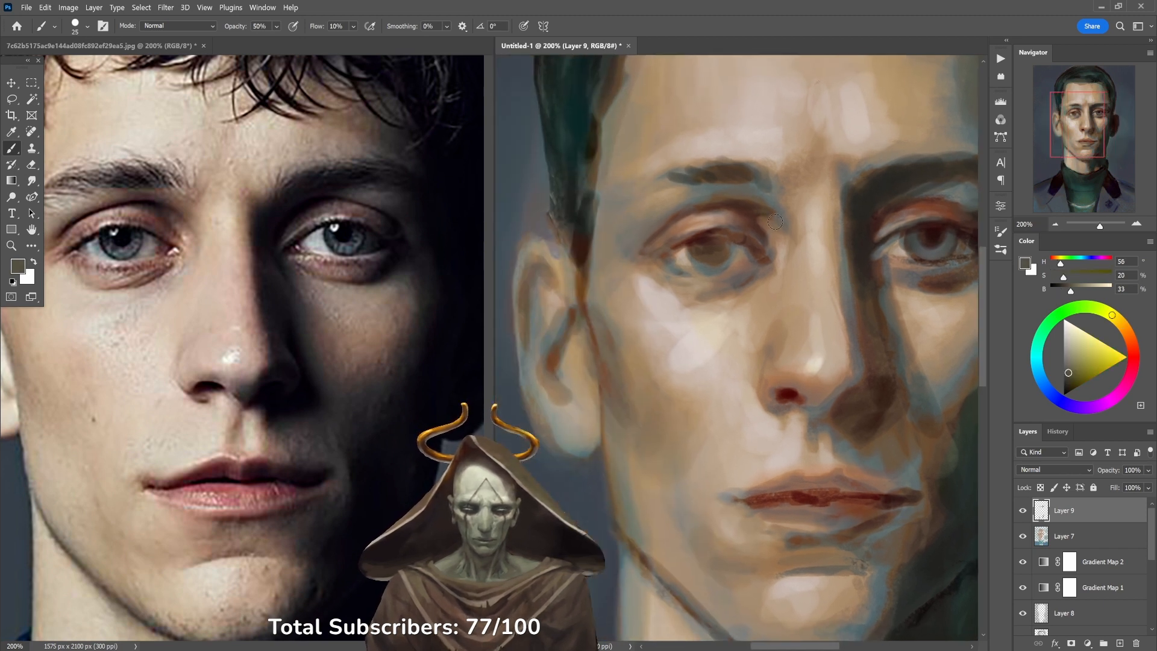
pyautogui.keyDown('alt'); pyautogui.click(721, 181); pyautogui.keyUp('alt')
pyautogui.keyDown('alt'); pyautogui.click(708, 236); pyautogui.keyUp('alt')
pyautogui.press('9')
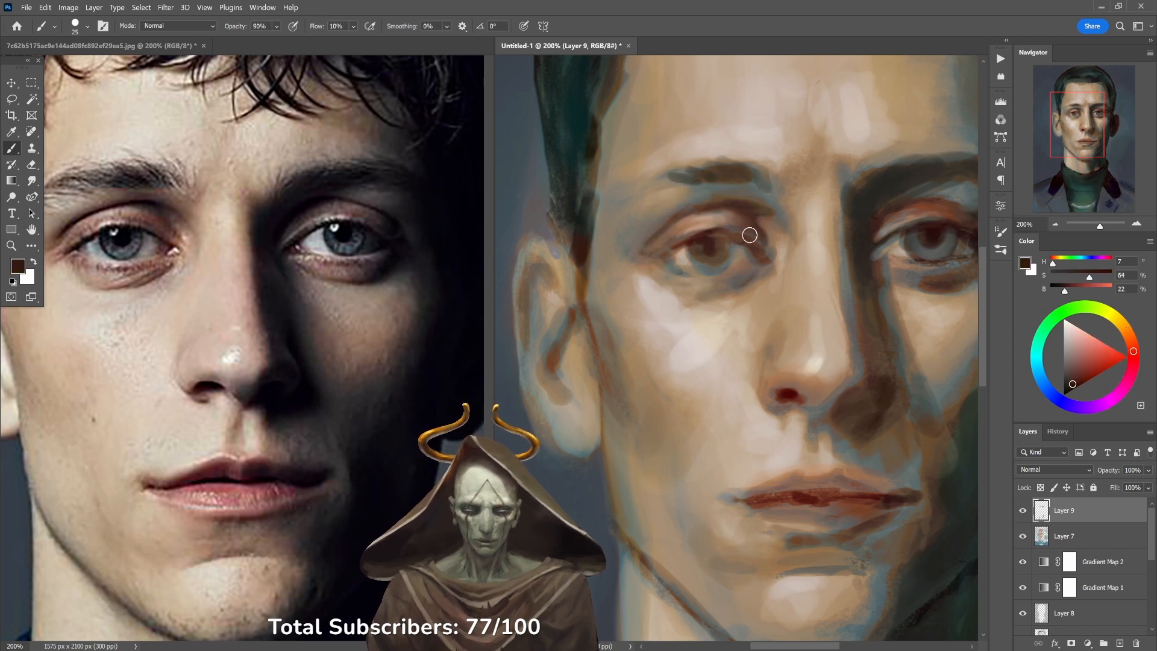
pyautogui.keyDown('alt'); pyautogui.click(925, 220); pyautogui.keyUp('alt')
pyautogui.keyDown('alt'); pyautogui.click(863, 200); pyautogui.keyUp('alt')
pyautogui.press('8')
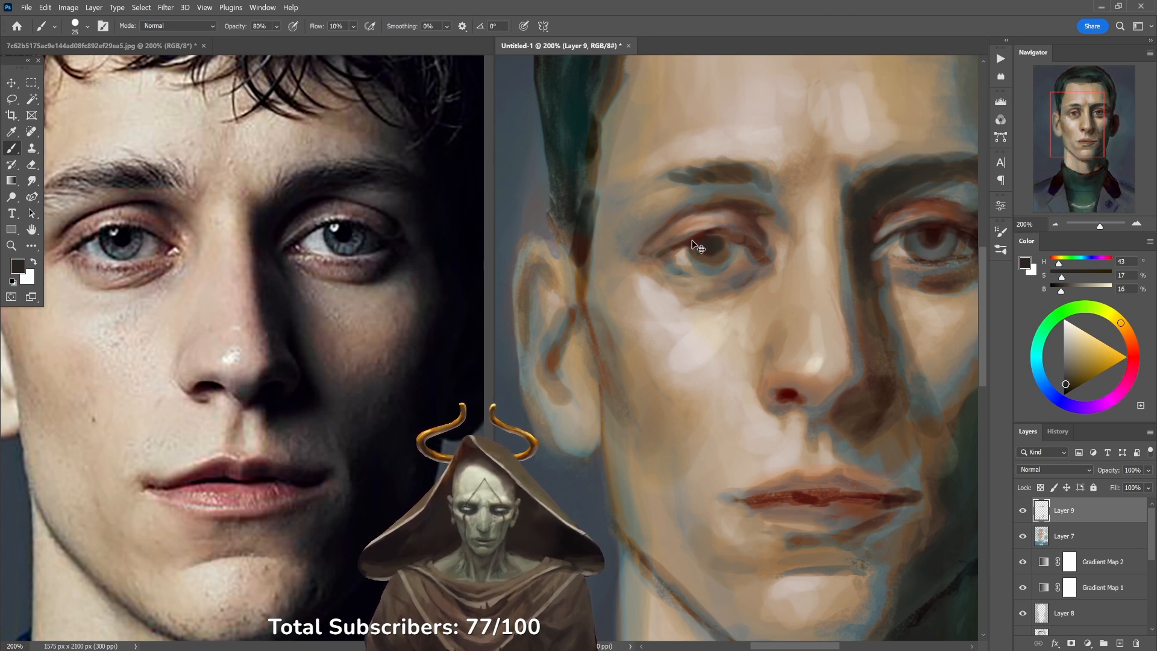
pyautogui.moveTo(661, 255)
pyautogui.mouseDown()
pyautogui.moveTo(706, 230)
pyautogui.moveTo(667, 250)
pyautogui.moveTo(717, 230)
pyautogui.moveTo(746, 238)
pyautogui.mouseUp()
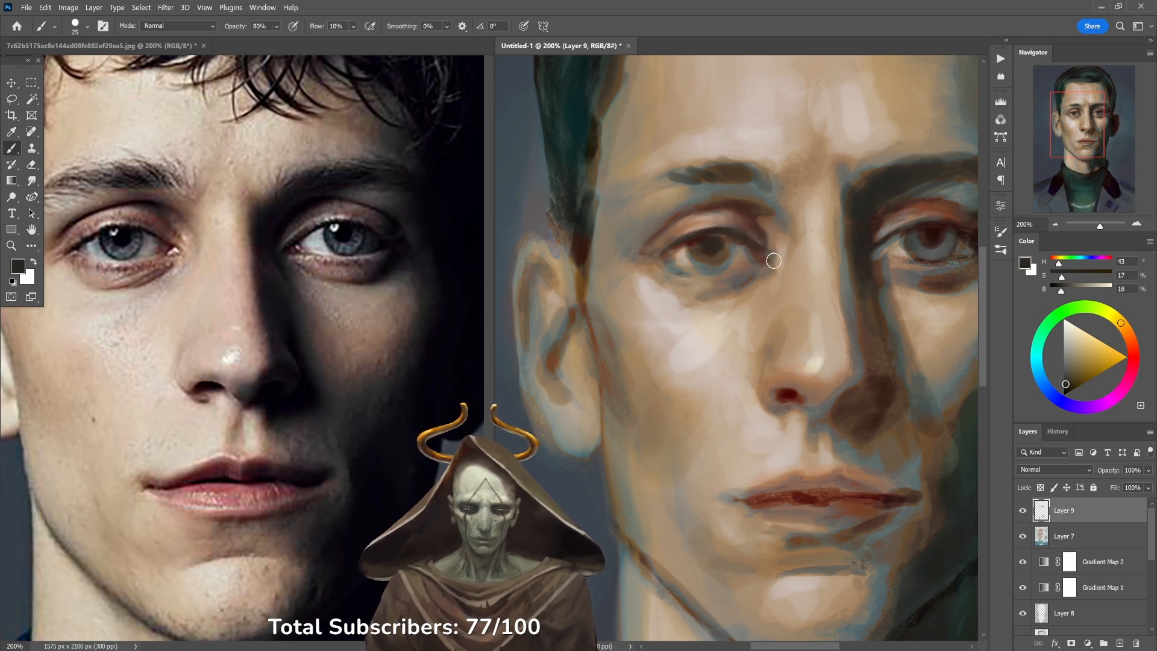
# Shape the lit-side eye's inner corner at 50% opacity with sampled reddish browns (hues 21 and 20) and dark brown (hue 28, brightness 25).
pyautogui.press('5')
pyautogui.keyDown('alt'); pyautogui.click(753, 258); pyautogui.keyUp('alt')
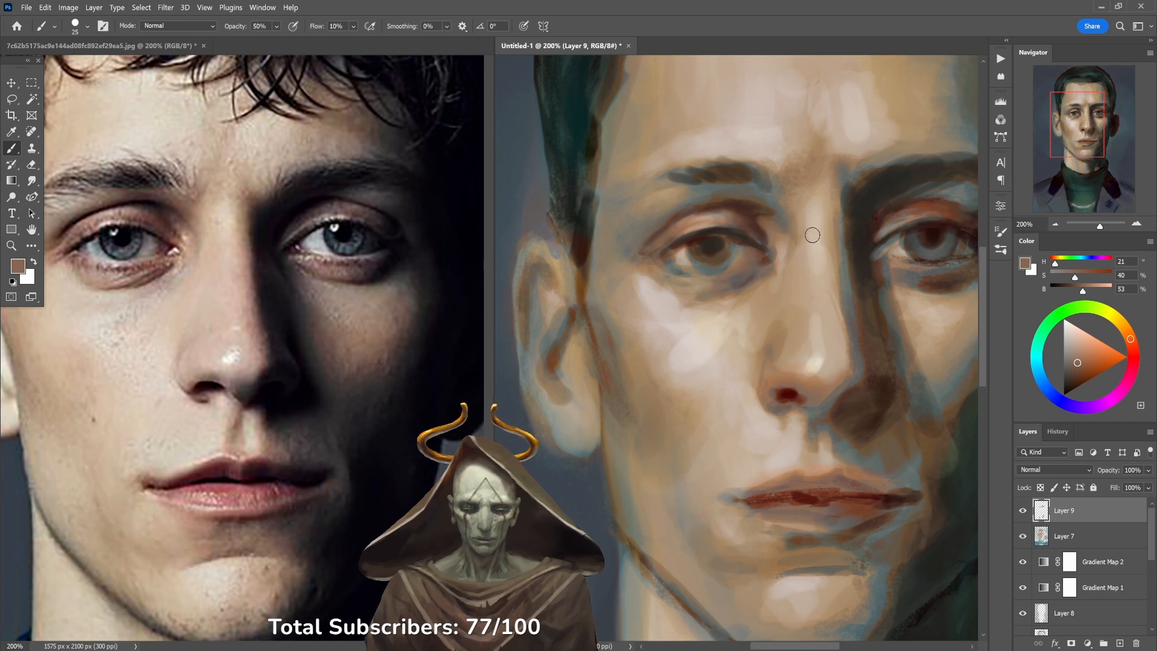
pyautogui.keyDown('alt'); pyautogui.click(764, 259); pyautogui.keyUp('alt')
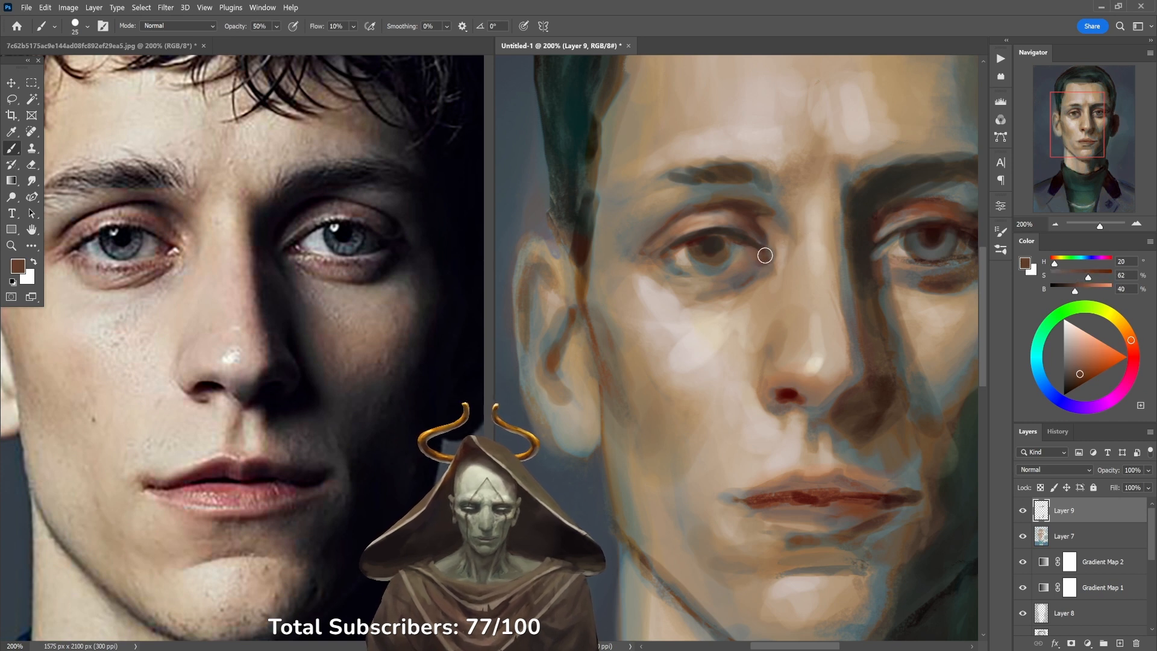
pyautogui.keyDown('alt'); pyautogui.click(742, 229); pyautogui.keyUp('alt')
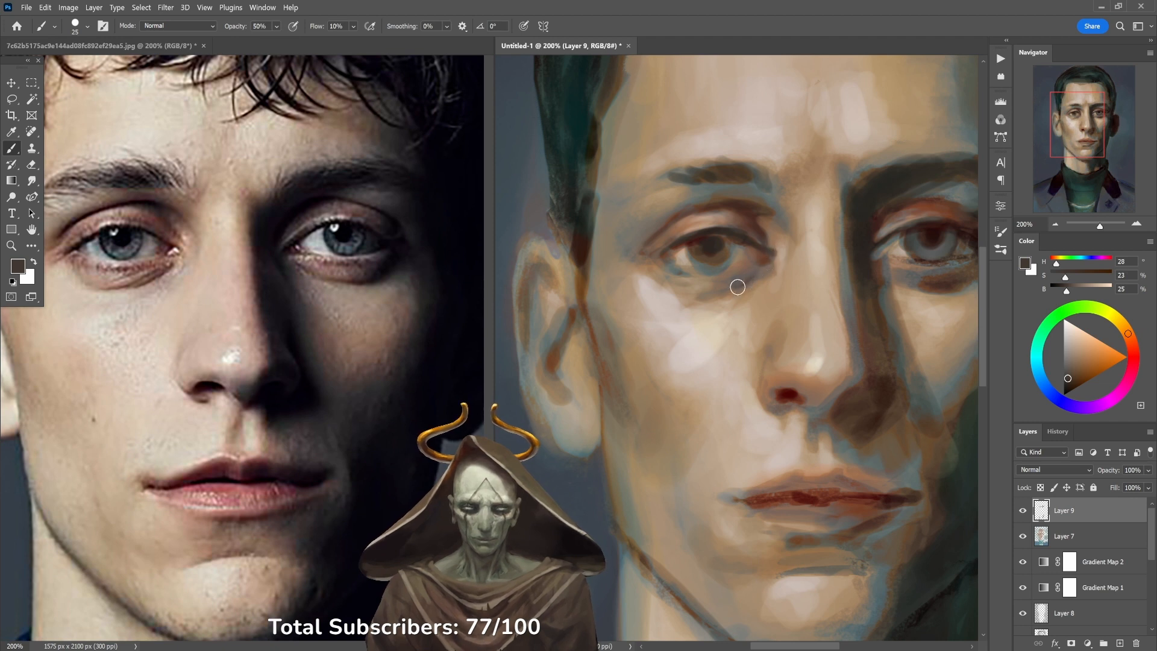
# Shade beneath the lit-side eye's inner corner at 50% opacity and soften the shadow-side socket with sampled brown (hue 23, brightness 55) at 60%.
pyautogui.moveTo(757, 275); pyautogui.dragTo(722, 297)
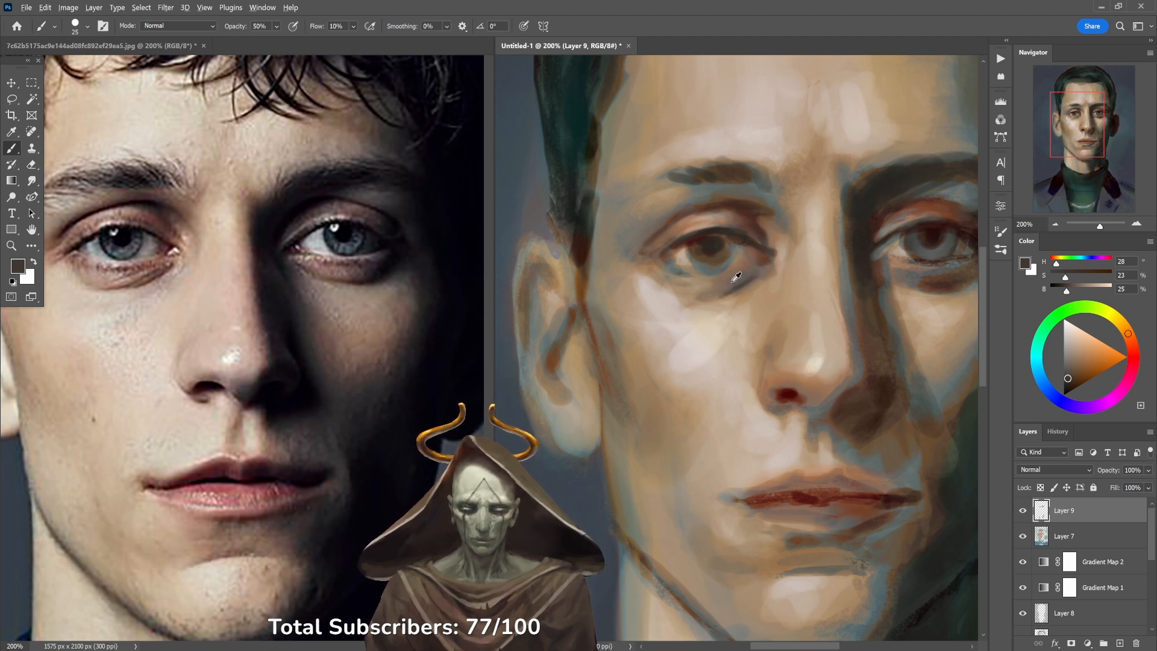
pyautogui.keyDown('alt'); pyautogui.click(766, 277); pyautogui.keyUp('alt')
pyautogui.keyDown('alt'); pyautogui.click(880, 295); pyautogui.keyUp('alt')
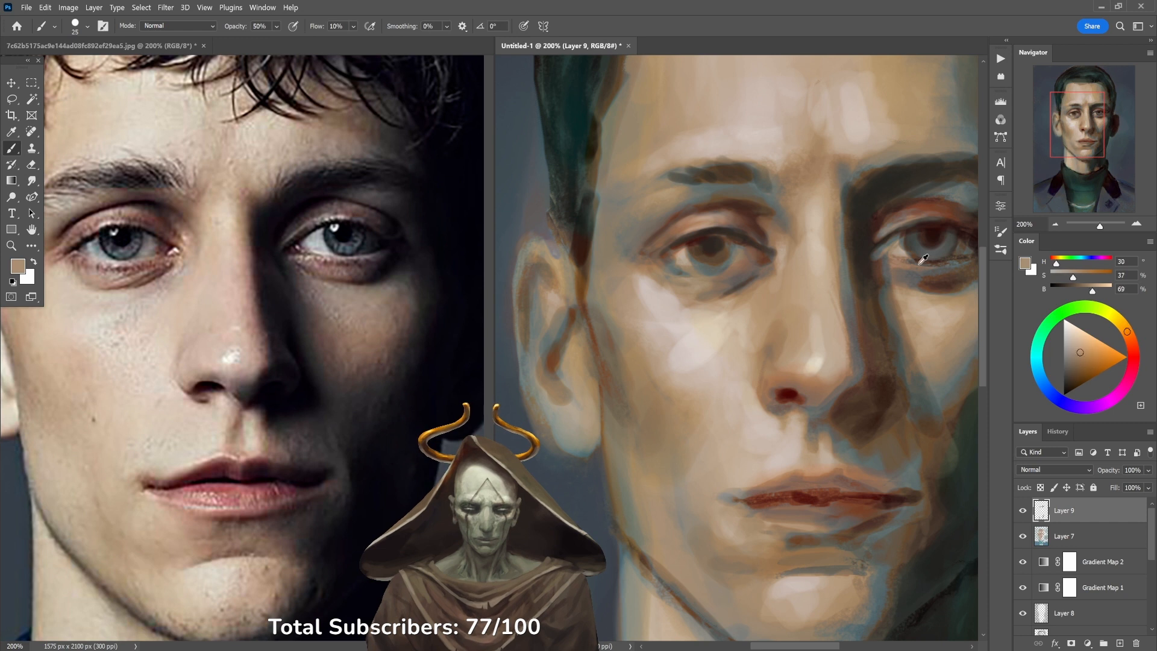
pyautogui.keyDown('alt'); pyautogui.click(918, 211); pyautogui.keyUp('alt')
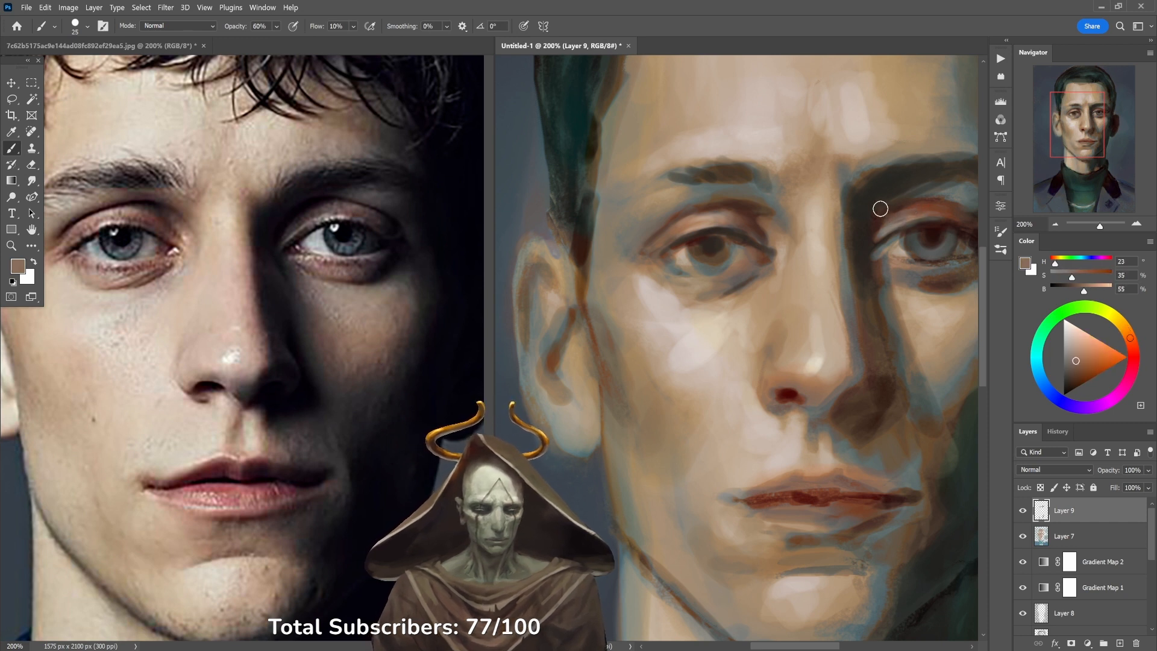
pyautogui.moveTo(885, 208); pyautogui.dragTo(854, 225)
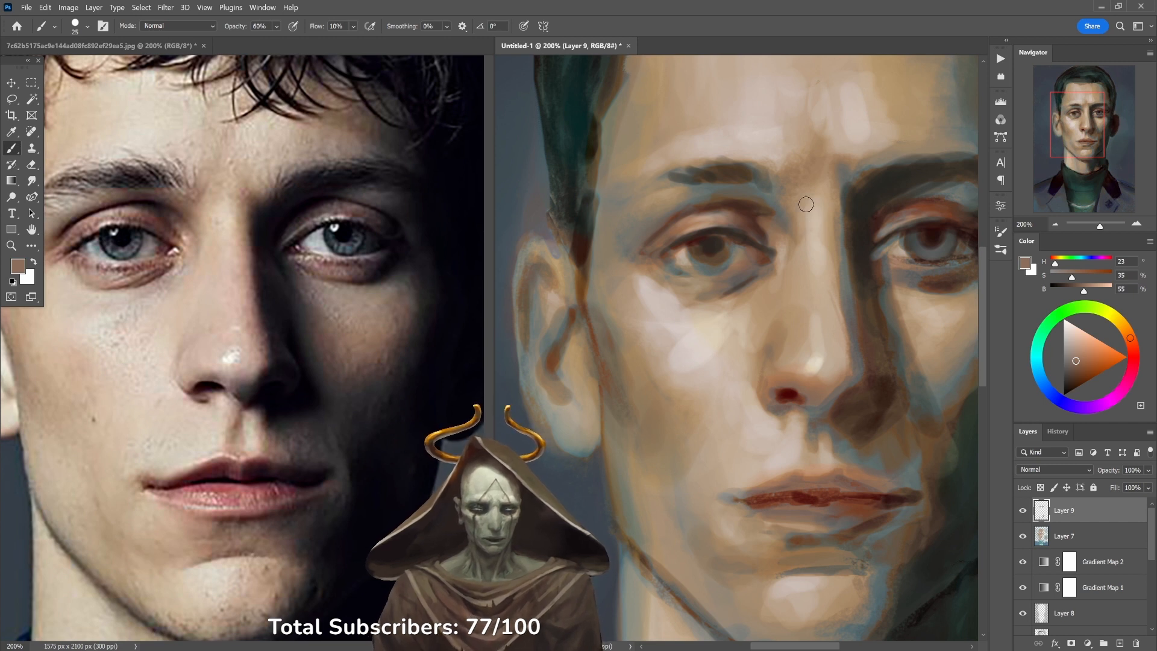
# Refine the lit-side upper eyelid with sampled tan (hue 25, brightness 63) at 40% and 20%, and browns (hues 14 and 23) at 50% opacity.
pyautogui.keyDown('alt'); pyautogui.click(910, 219); pyautogui.keyUp('alt')
pyautogui.press('4')
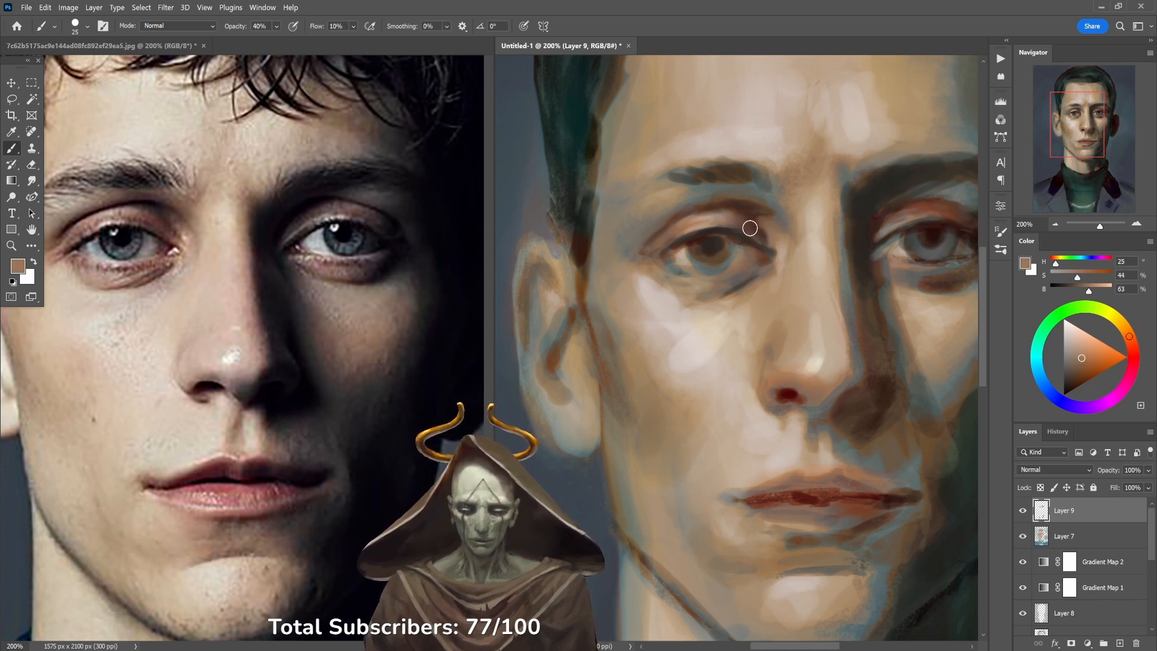
pyautogui.press('2')
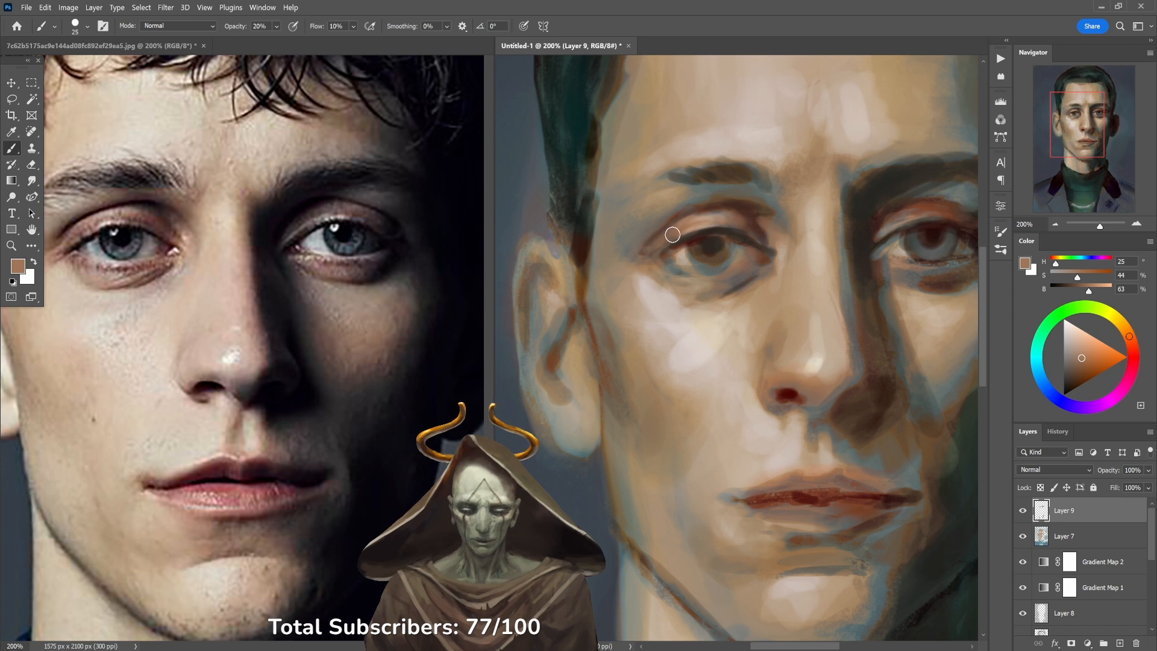
pyautogui.keyDown('alt'); pyautogui.click(733, 208); pyautogui.keyUp('alt')
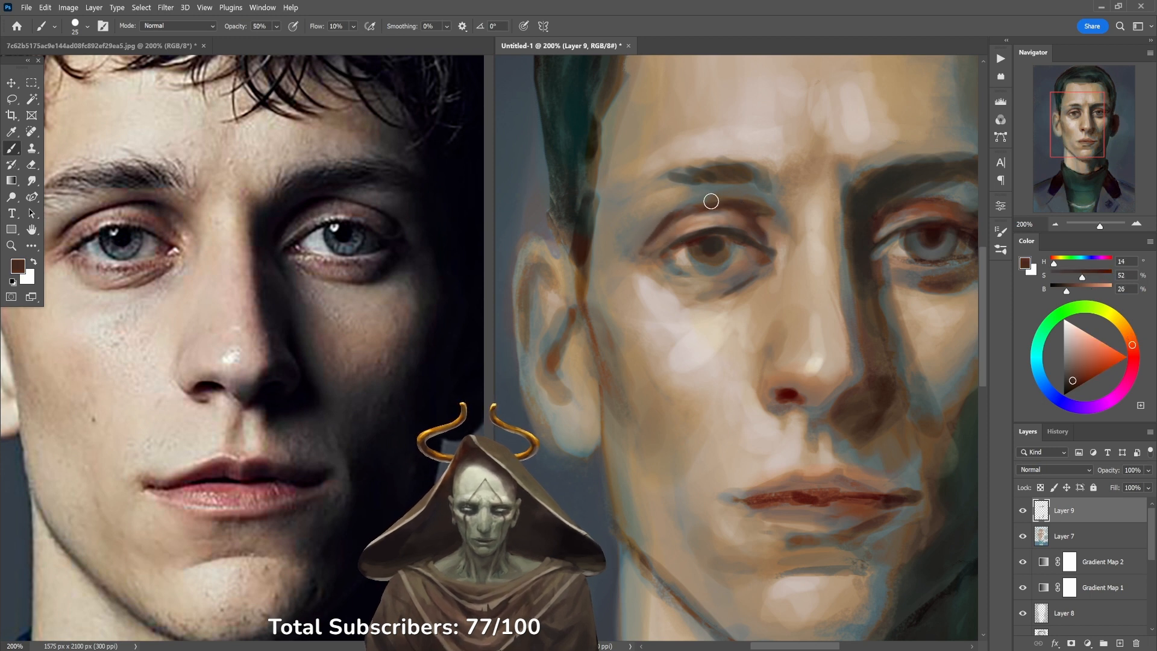
pyautogui.keyDown('alt'); pyautogui.click(693, 211); pyautogui.keyUp('alt')
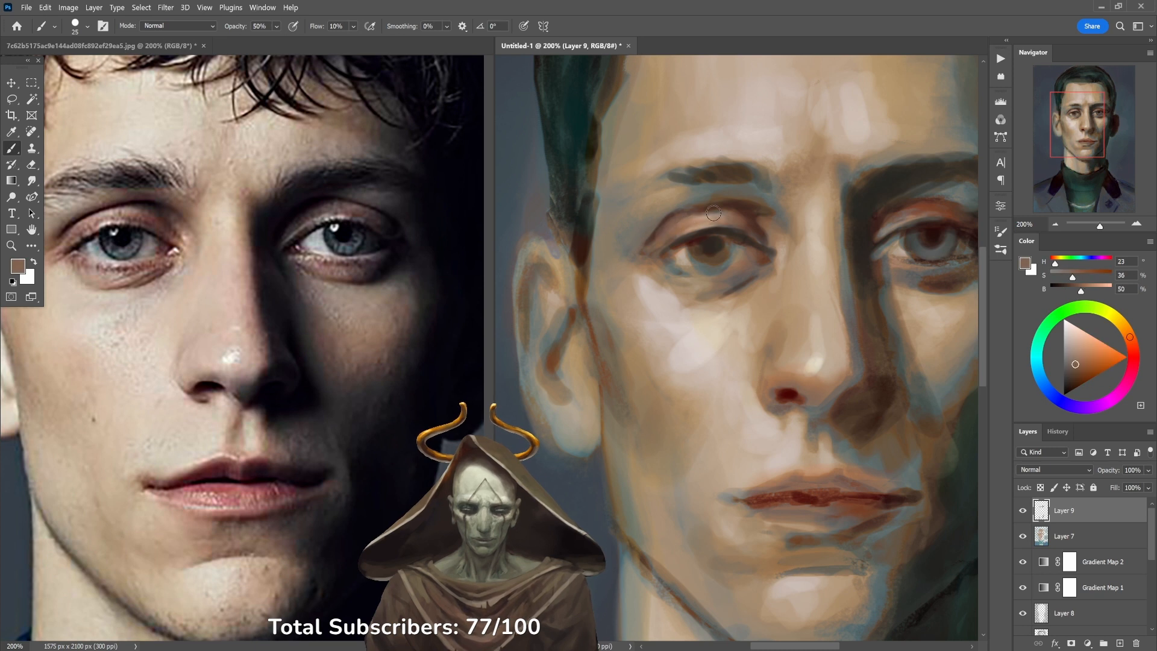
# Darken the shadow-side eye's upper lid and outer corner with sampled near-black red (hue 7, brightness 15) and dark olive (hue 65, brightness 22) at 40%.
pyautogui.moveTo(874, 214); pyautogui.dragTo(822, 227)
pyautogui.press('4')
pyautogui.keyDown('alt'); pyautogui.click(920, 238); pyautogui.keyUp('alt')
pyautogui.moveTo(898, 210)
pyautogui.mouseDown()
pyautogui.moveTo(871, 206)
pyautogui.moveTo(931, 220)
pyautogui.moveTo(898, 212)
pyautogui.mouseUp()
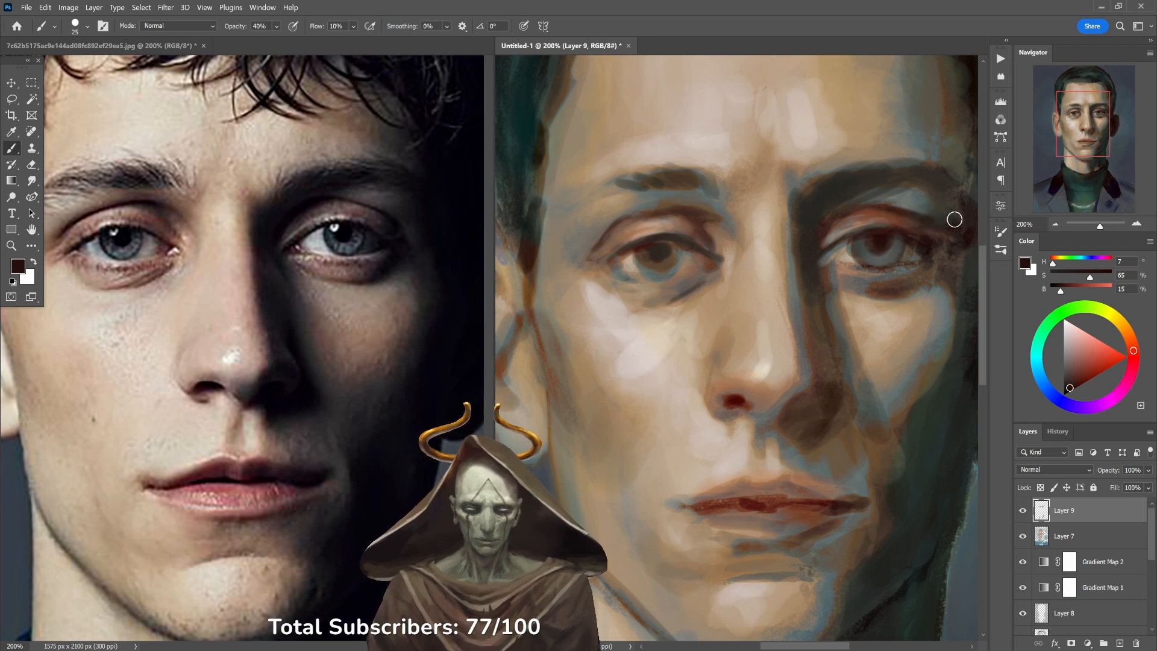
pyautogui.keyDown('alt'); pyautogui.click(936, 213); pyautogui.keyUp('alt')
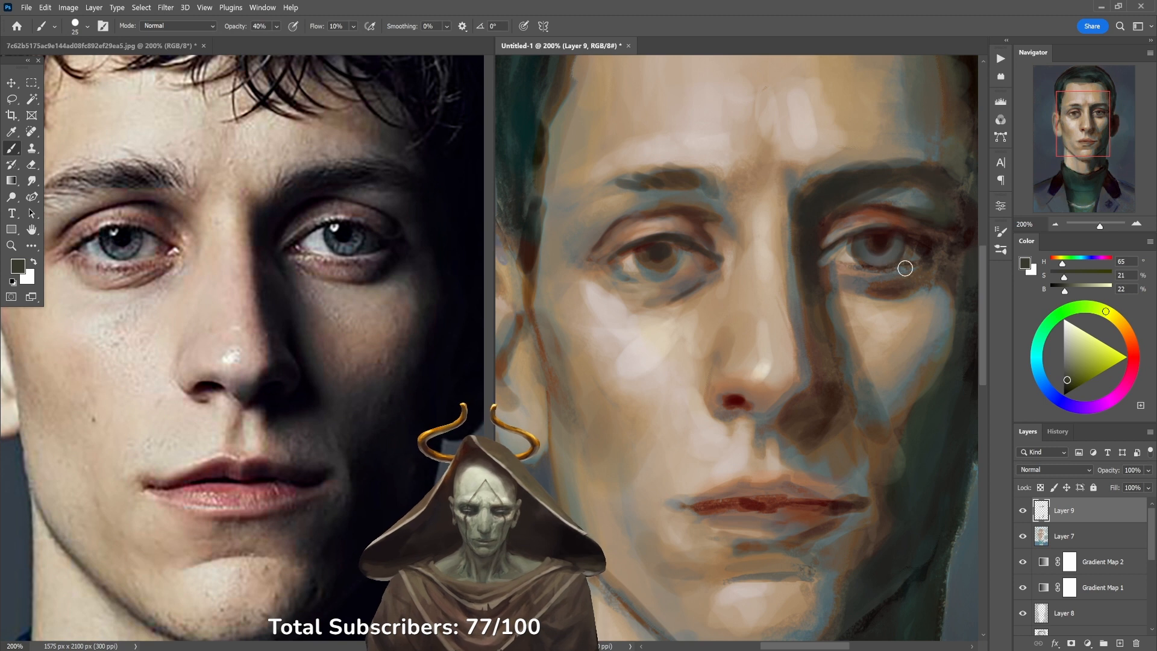
pyautogui.keyDown('alt'); pyautogui.click(870, 219); pyautogui.keyUp('alt')
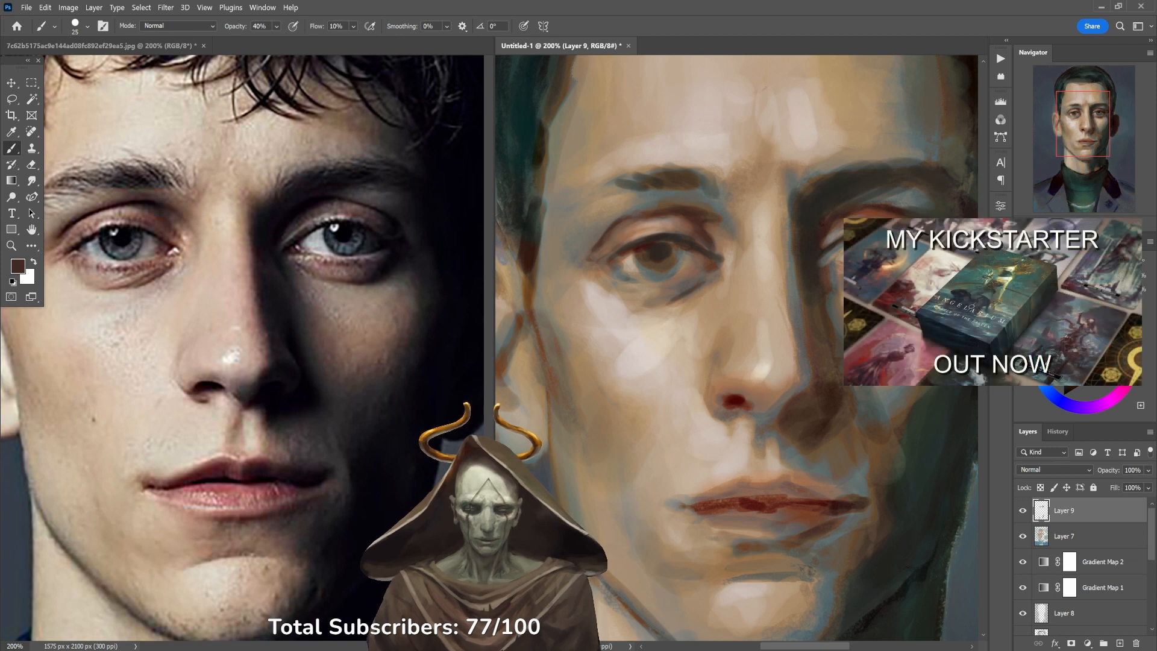
# Blend sampled skin tones around the eyes at 20% opacity and shade the lit-side lower lid's outer edge with greyish brown at 30%.
pyautogui.keyDown('alt'); pyautogui.click(867, 311); pyautogui.keyUp('alt')
pyautogui.press('2')
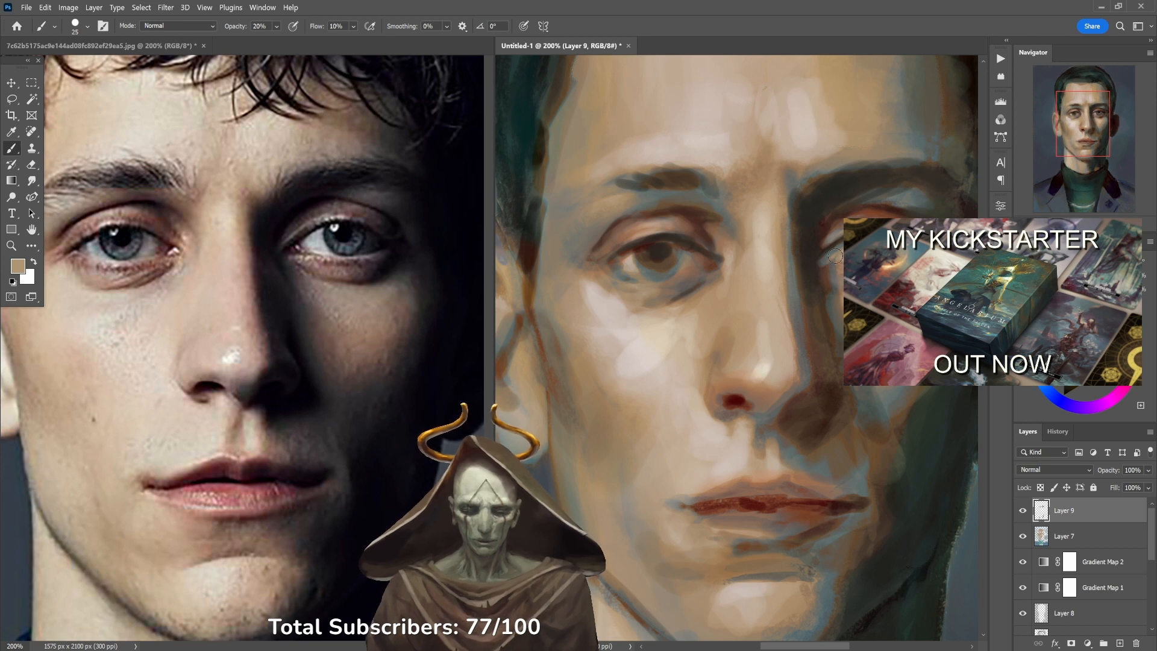
pyautogui.keyDown('alt'); pyautogui.click(664, 313); pyautogui.keyUp('alt')
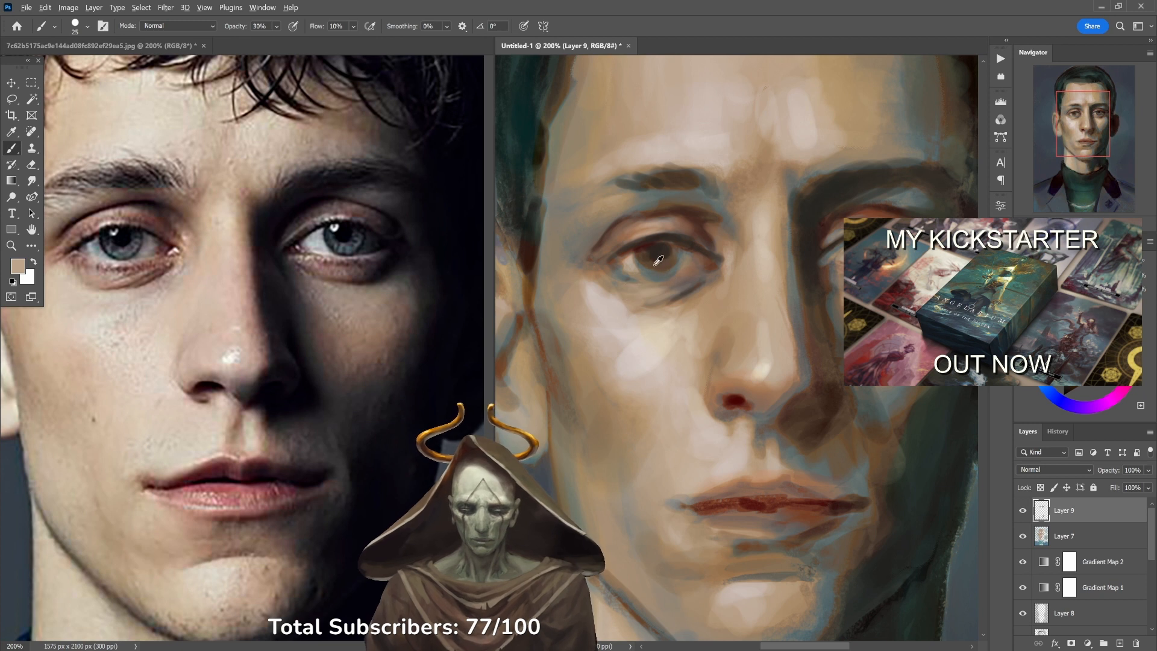
pyautogui.keyDown('alt'); pyautogui.click(614, 266); pyautogui.keyUp('alt')
pyautogui.keyDown('alt'); pyautogui.click(624, 252); pyautogui.keyUp('alt')
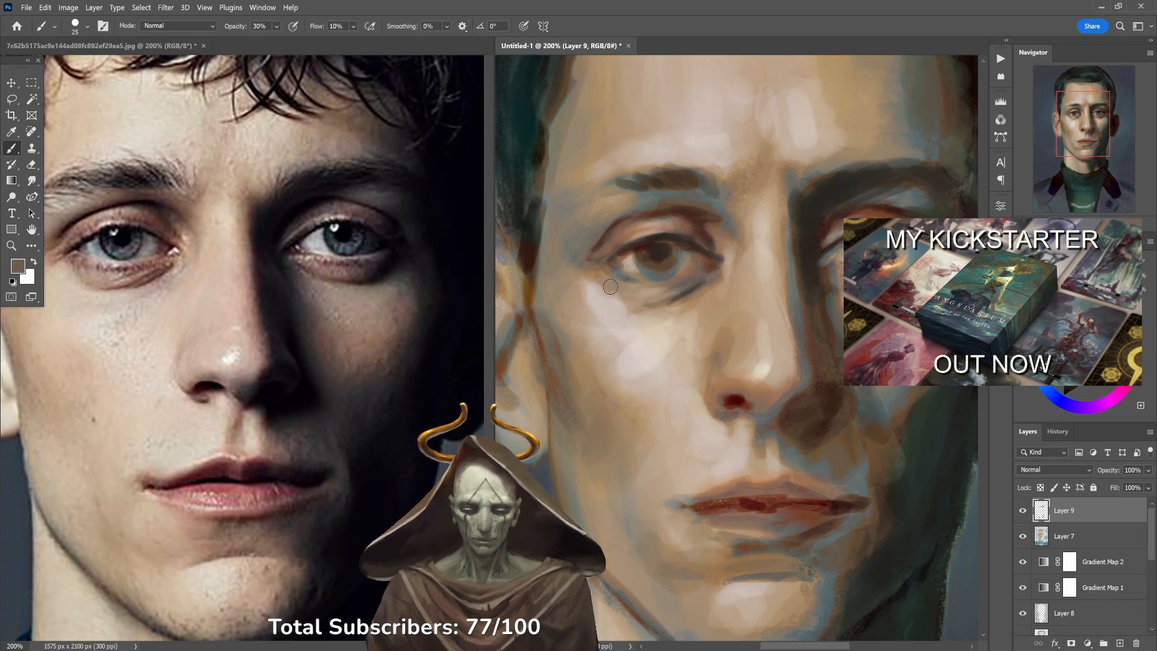
pyautogui.moveTo(611, 281)
pyautogui.mouseDown()
pyautogui.moveTo(610, 301)
pyautogui.moveTo(641, 302)
pyautogui.mouseUp()
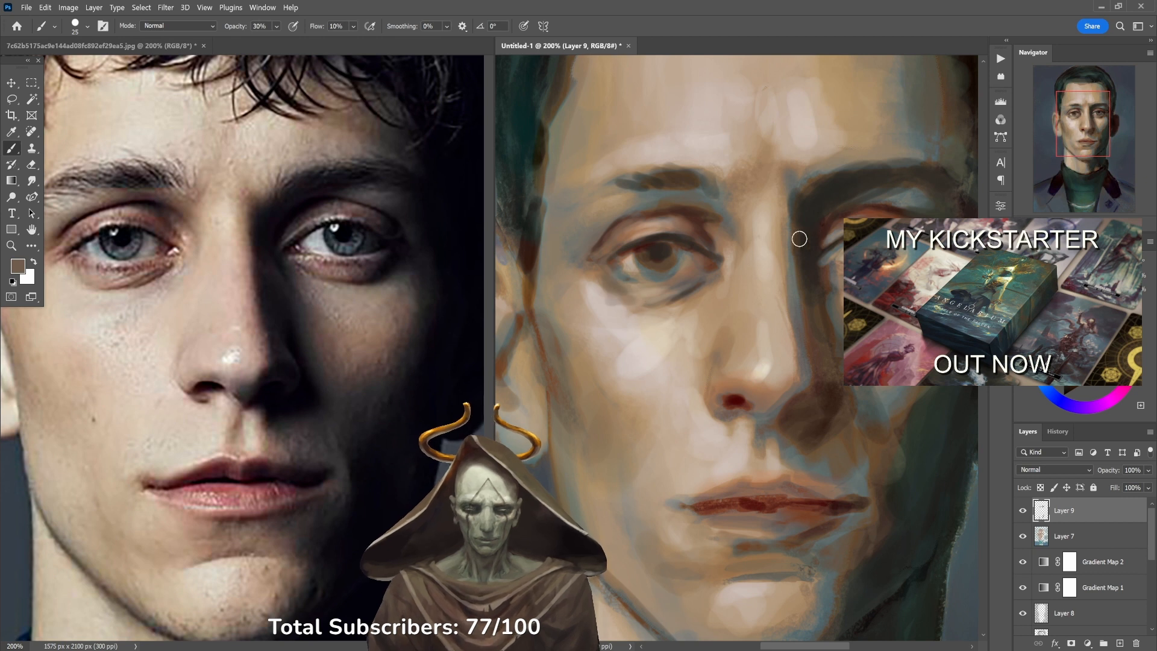
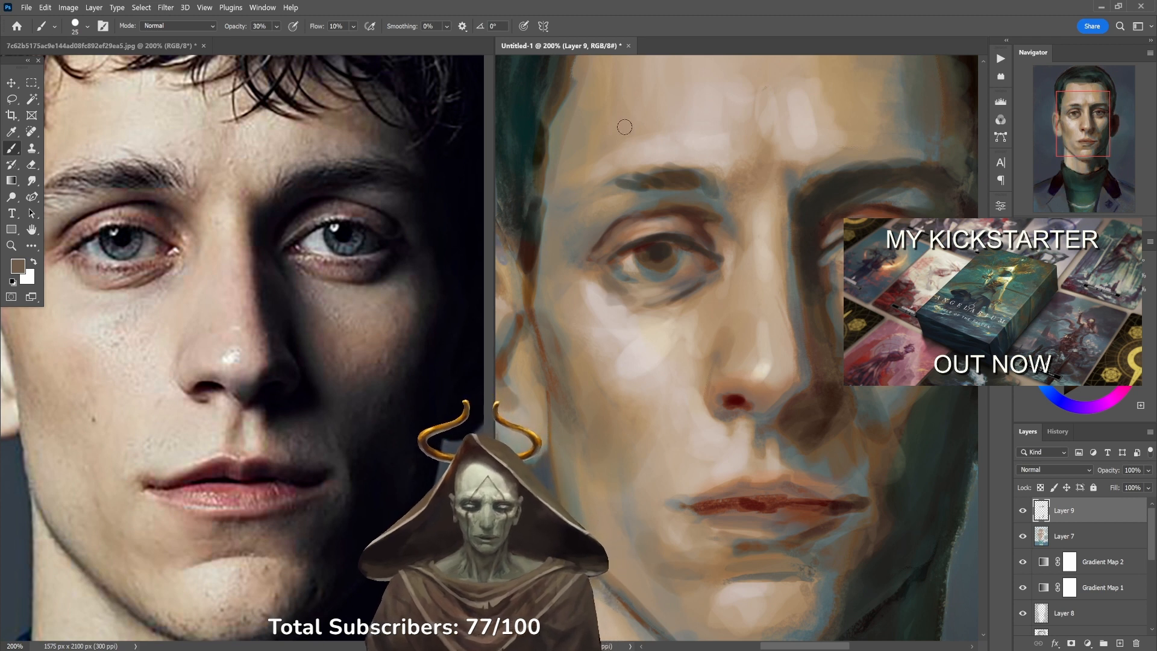
# Extend the inner end of the lit-side eyebrow with short hair strokes in sampled near-black at 30% opacity.
pyautogui.keyDown('alt'); pyautogui.click(652, 205); pyautogui.keyUp('alt')
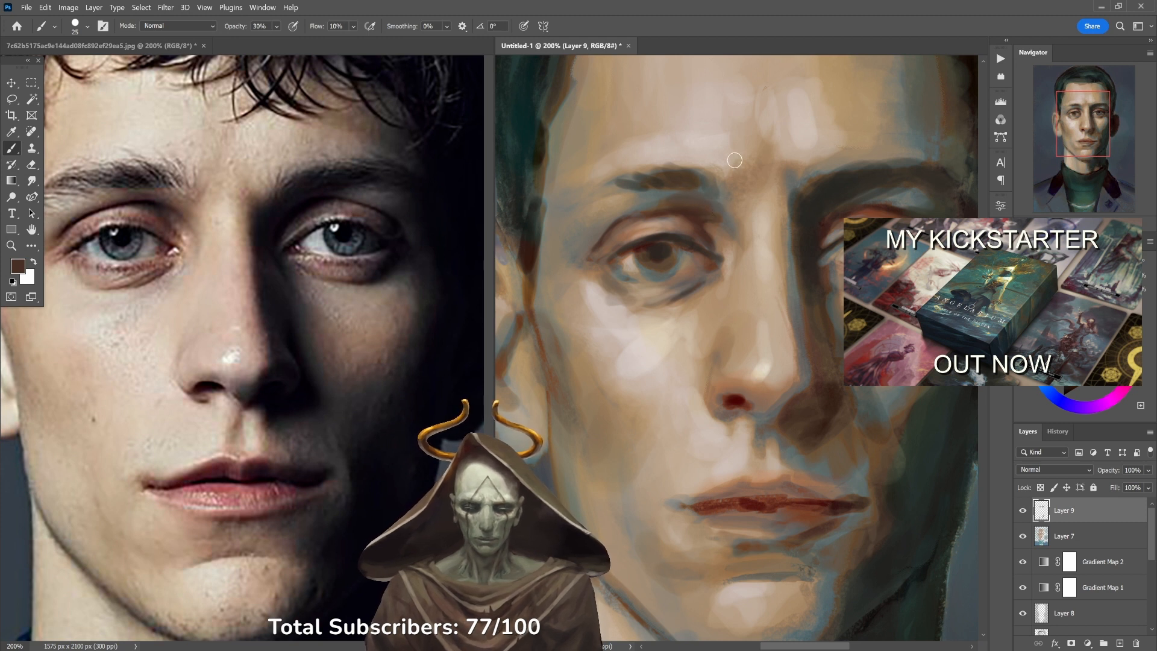
pyautogui.keyDown('alt'); pyautogui.click(694, 182); pyautogui.keyUp('alt')
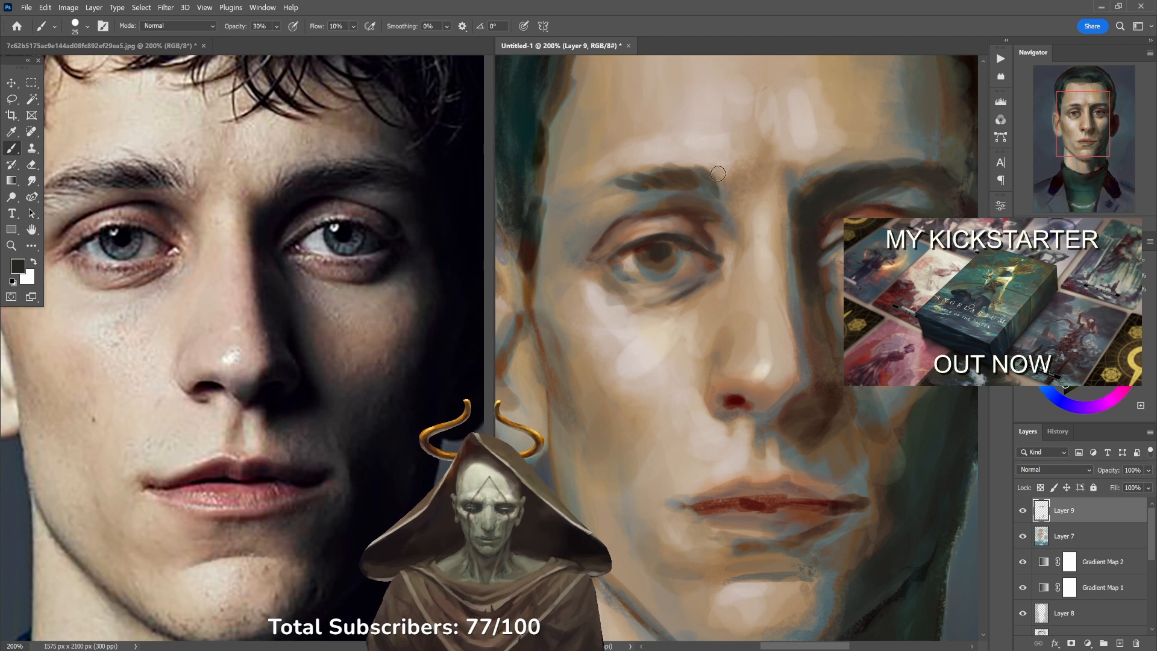
pyautogui.moveTo(708, 158); pyautogui.dragTo(722, 186)
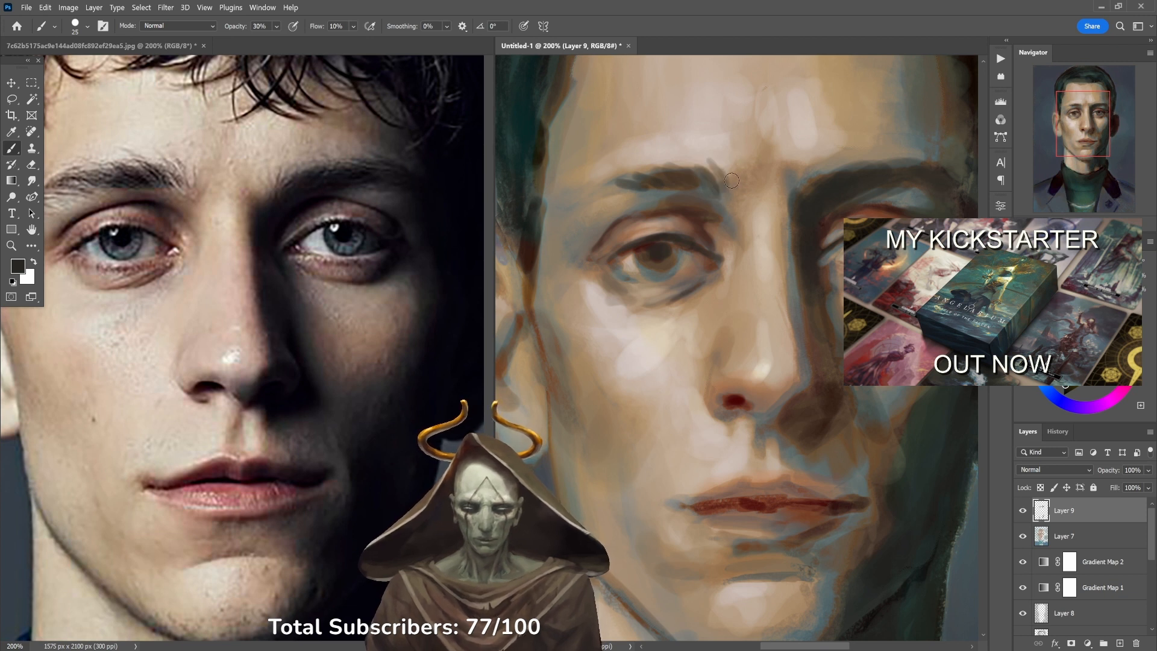
pyautogui.moveTo(732, 188); pyautogui.dragTo(725, 161)
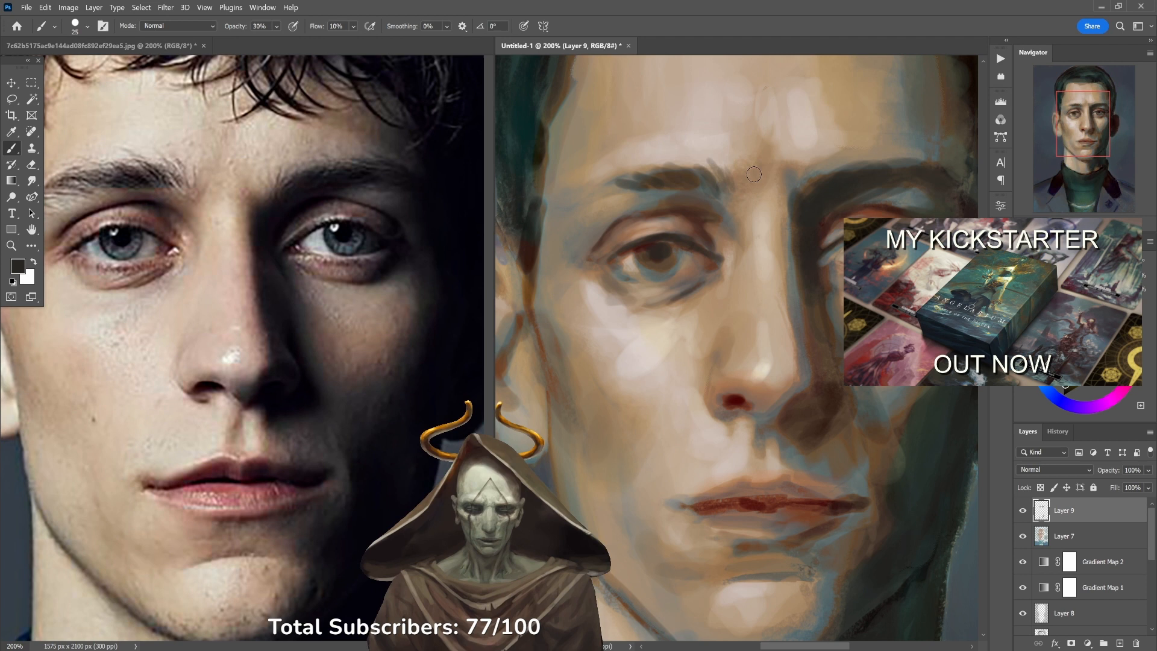
# Blend the shadow between the nose and shadow-side eye with a 45 px brush at 30% opacity, using sampled browns (hues 19, 20 and 18).
pyautogui.keyDown('alt'); pyautogui.click(871, 210); pyautogui.keyUp('alt')
pyautogui.press(']')
pyautogui.press(']')
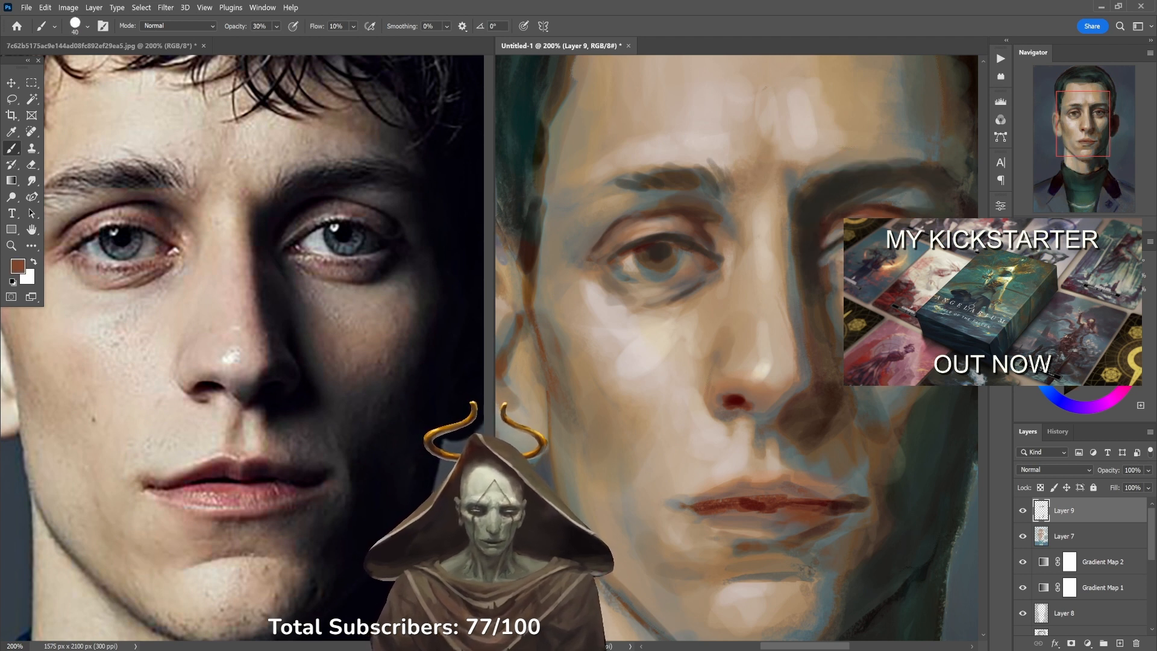
pyautogui.keyDown('alt'); pyautogui.click(825, 300); pyautogui.keyUp('alt')
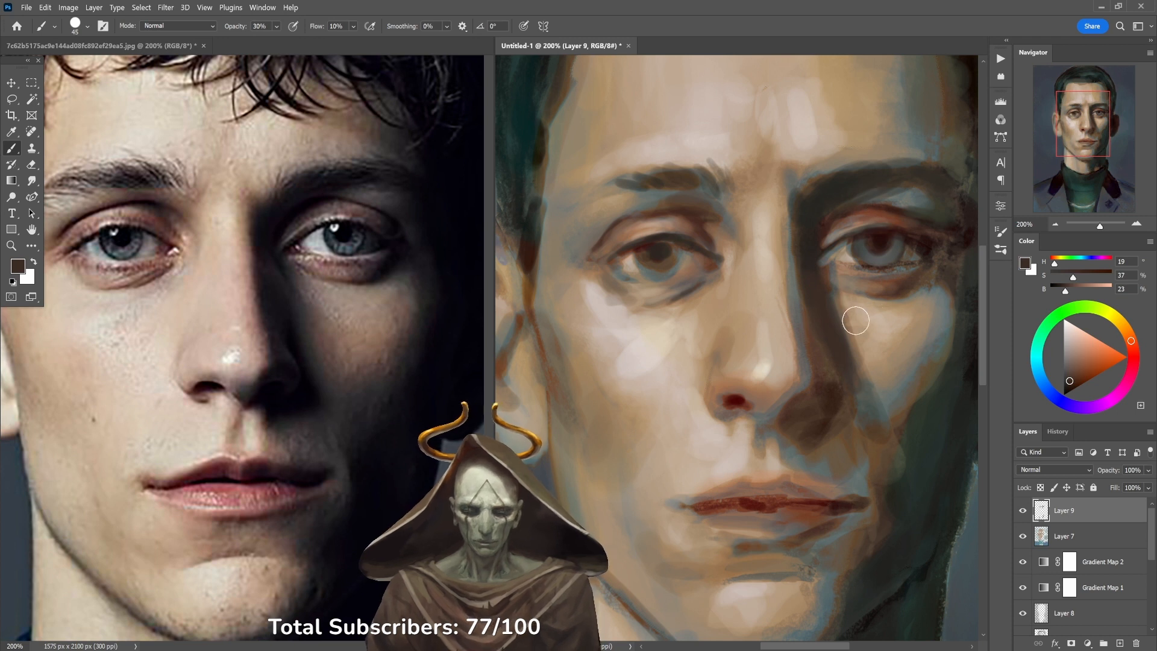
pyautogui.keyDown('alt'); pyautogui.click(836, 281); pyautogui.keyUp('alt')
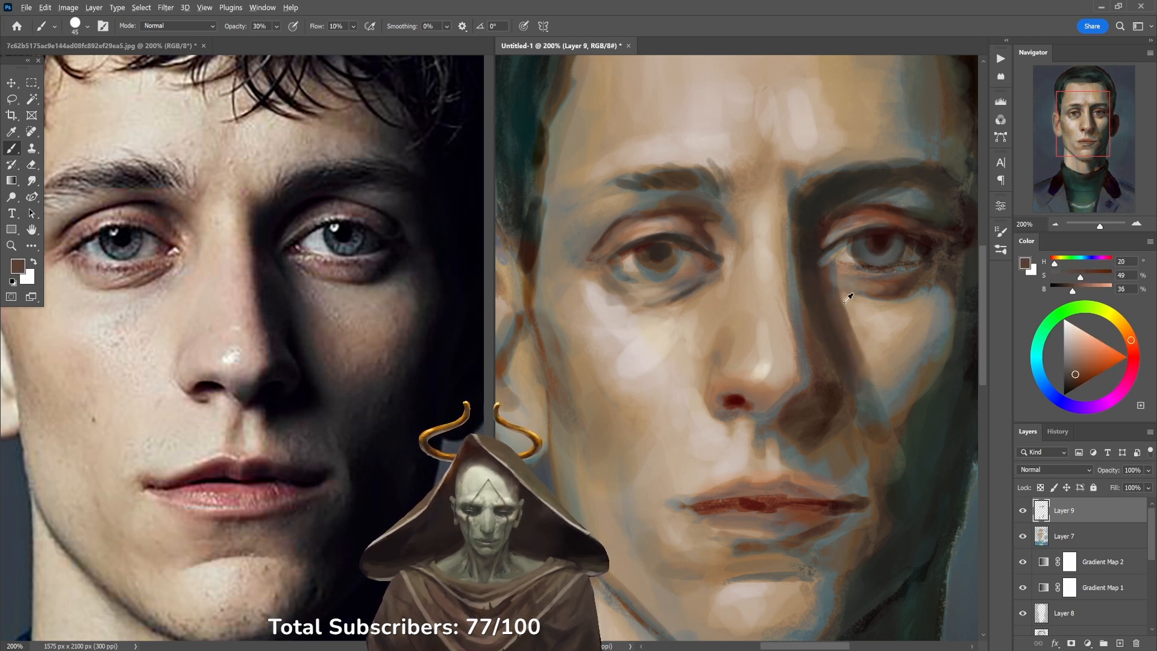
pyautogui.keyDown('alt'); pyautogui.click(866, 215); pyautogui.keyUp('alt')
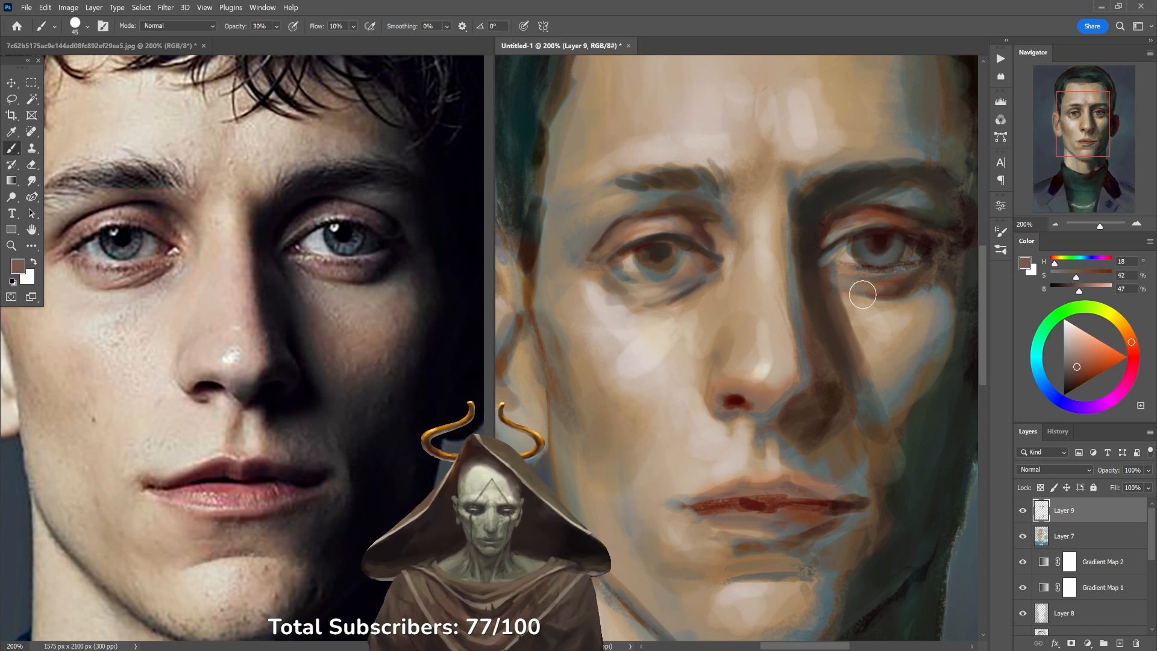
# Soften the nose shadow's edge on the shadow-side cheek with sampled browns (hues 27 and 29) and grey-brown (hue 43, brightness 30) at 30%.
pyautogui.keyDown('alt'); pyautogui.click(879, 378); pyautogui.keyUp('alt')
pyautogui.keyDown('alt'); pyautogui.click(881, 389); pyautogui.keyUp('alt')
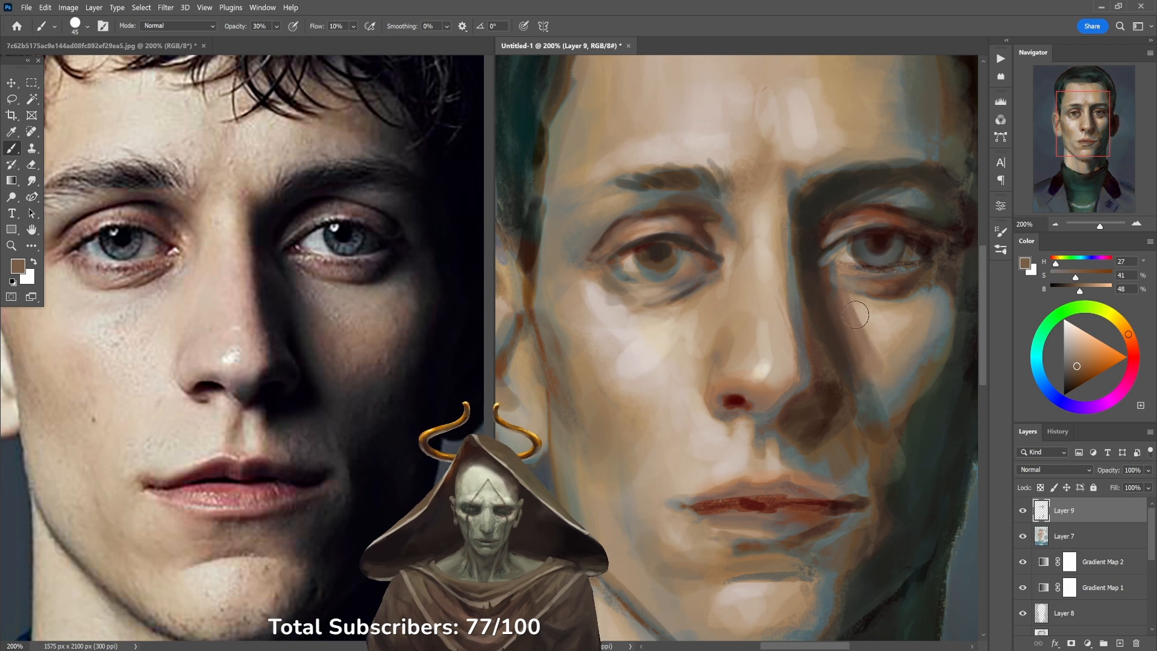
pyautogui.keyDown('alt'); pyautogui.click(861, 370); pyautogui.keyUp('alt')
pyautogui.keyDown('alt'); pyautogui.click(870, 438); pyautogui.keyUp('alt')
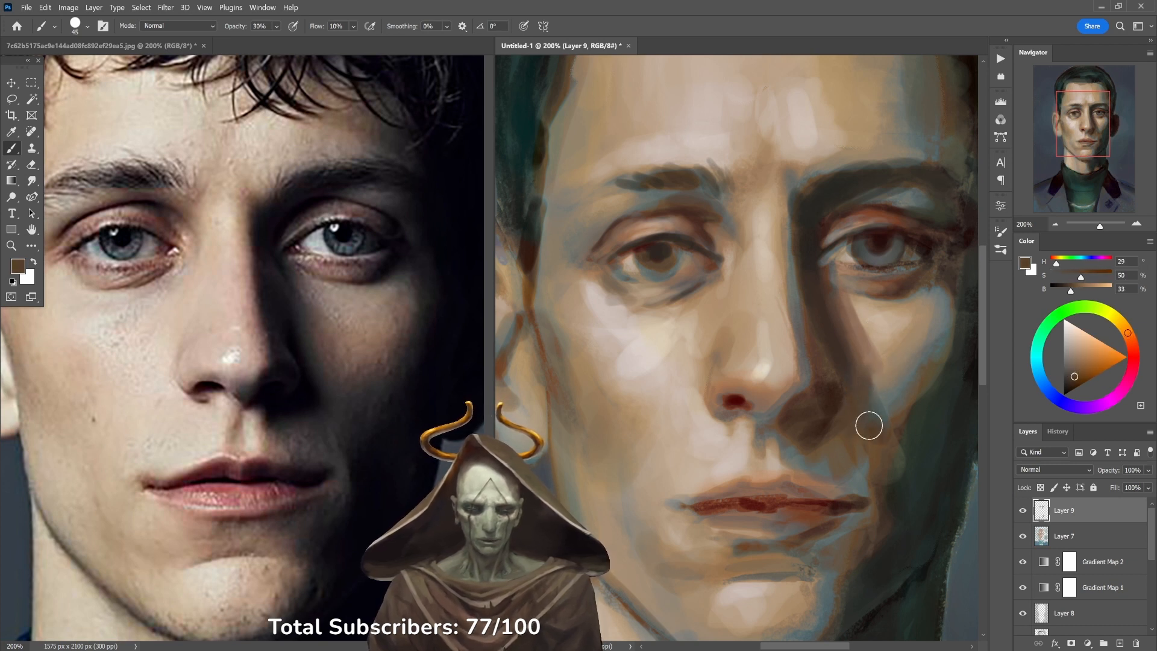
pyautogui.keyDown('alt'); pyautogui.click(878, 411); pyautogui.keyUp('alt')
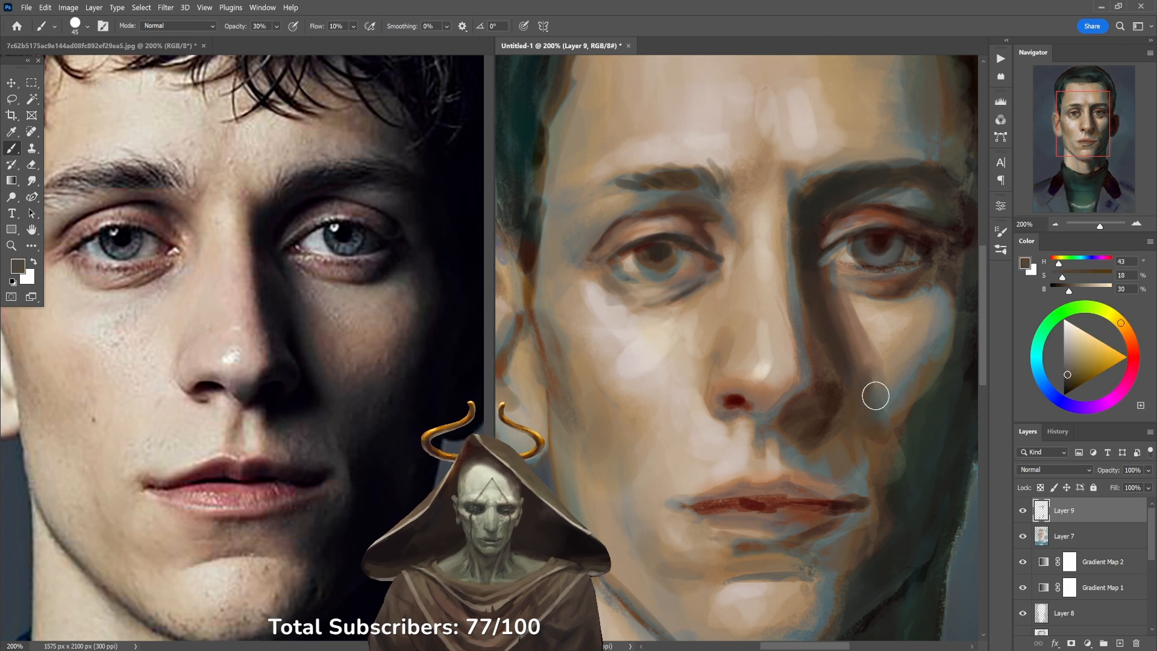
# Model the shadow-side cheek at 30% opacity with sampled tans (hues 31 and 28) and darker browns (hues 32, 29 and 45).
pyautogui.keyDown('alt'); pyautogui.click(861, 305); pyautogui.keyUp('alt')
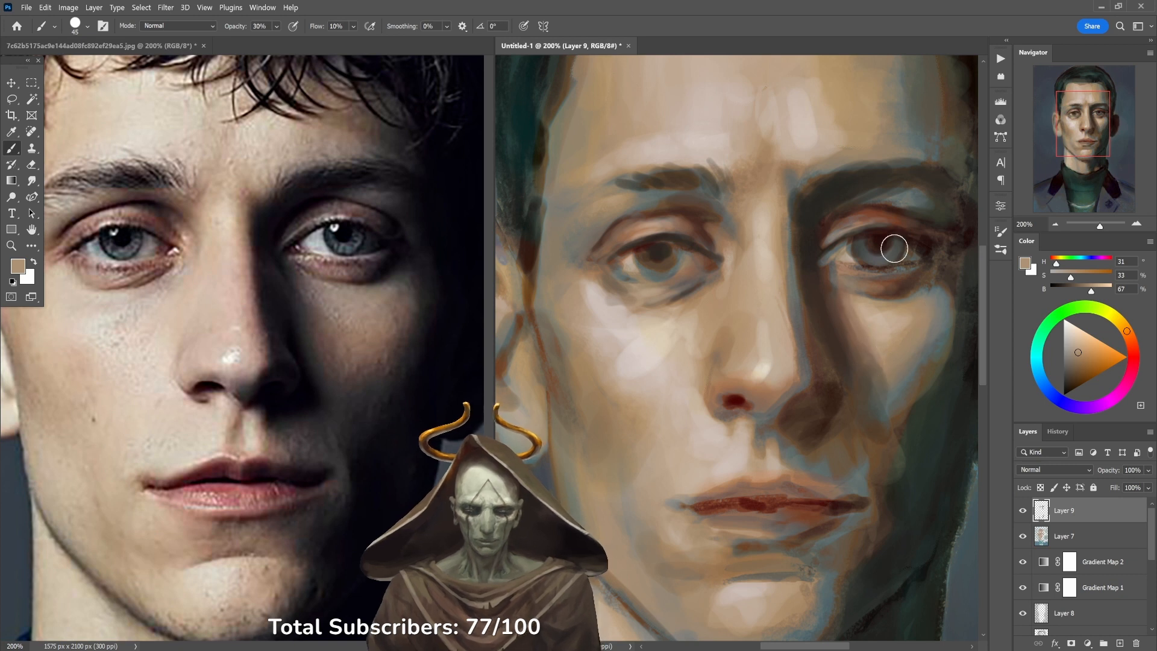
pyautogui.keyDown('alt'); pyautogui.click(875, 358); pyautogui.keyUp('alt')
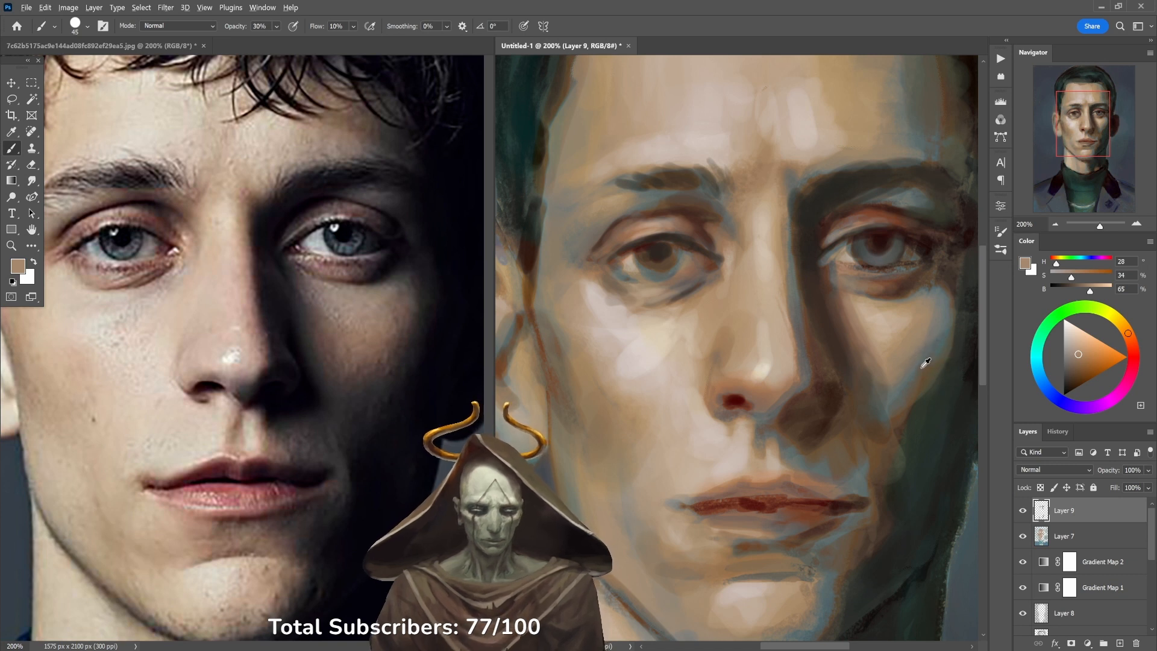
pyautogui.keyDown('alt'); pyautogui.click(872, 377); pyautogui.keyUp('alt')
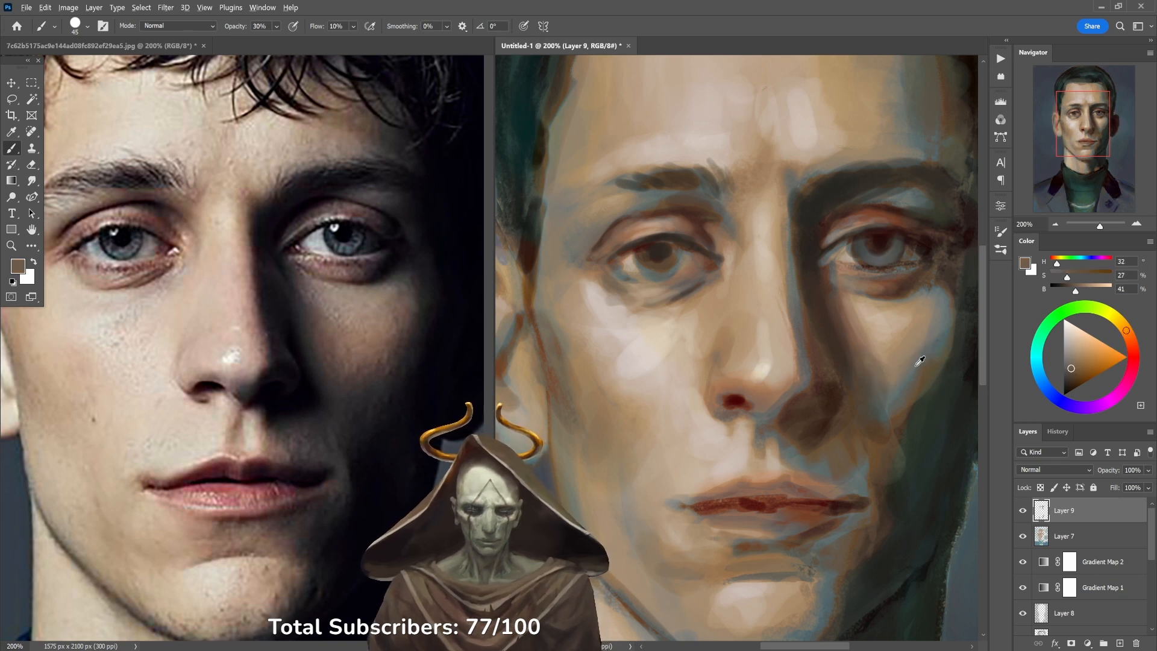
pyautogui.keyDown('alt'); pyautogui.click(895, 409); pyautogui.keyUp('alt')
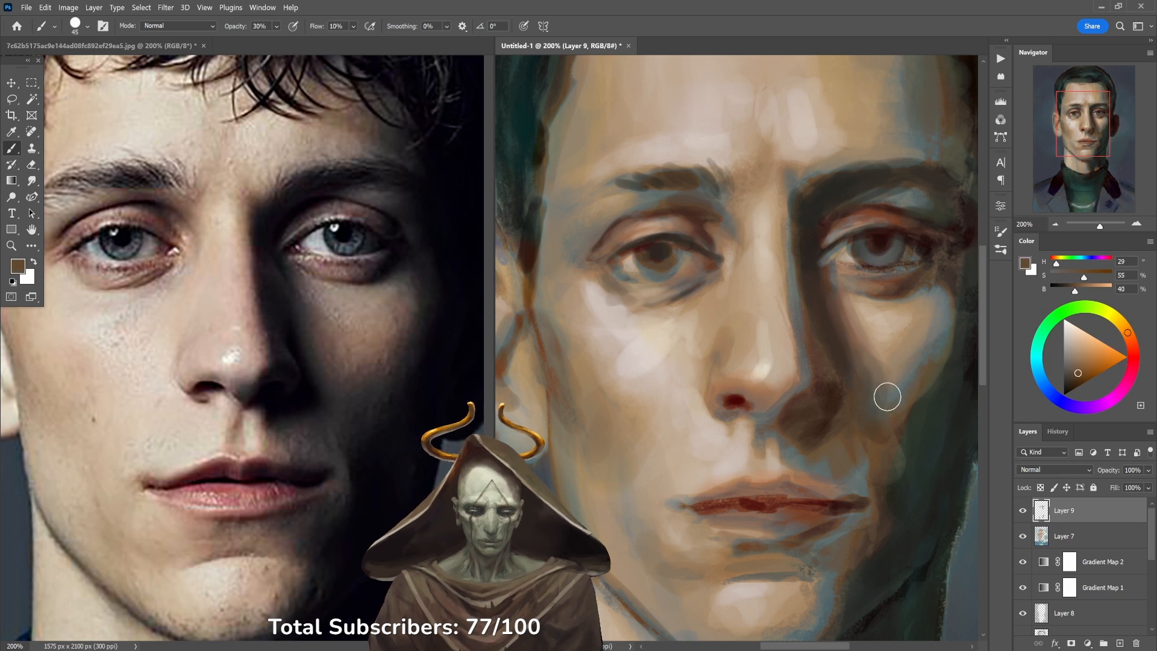
pyautogui.keyDown('alt'); pyautogui.click(922, 396); pyautogui.keyUp('alt')
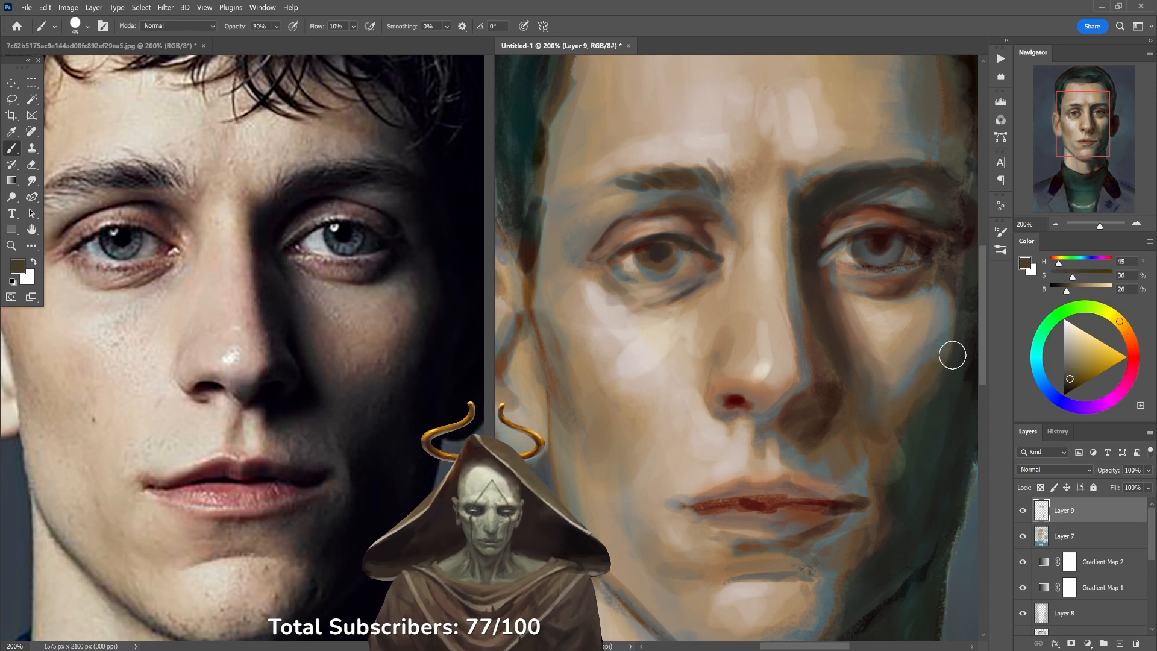
# Cover the shadow-side cheek's lower outer edge with sampled grey-green (hue 130, brightness 38) at 40% opacity.
pyautogui.keyDown('alt'); pyautogui.click(939, 384); pyautogui.keyUp('alt')
pyautogui.keyDown('alt'); pyautogui.click(934, 349); pyautogui.keyUp('alt')
pyautogui.press('4')
pyautogui.moveTo(898, 424); pyautogui.dragTo(931, 367)
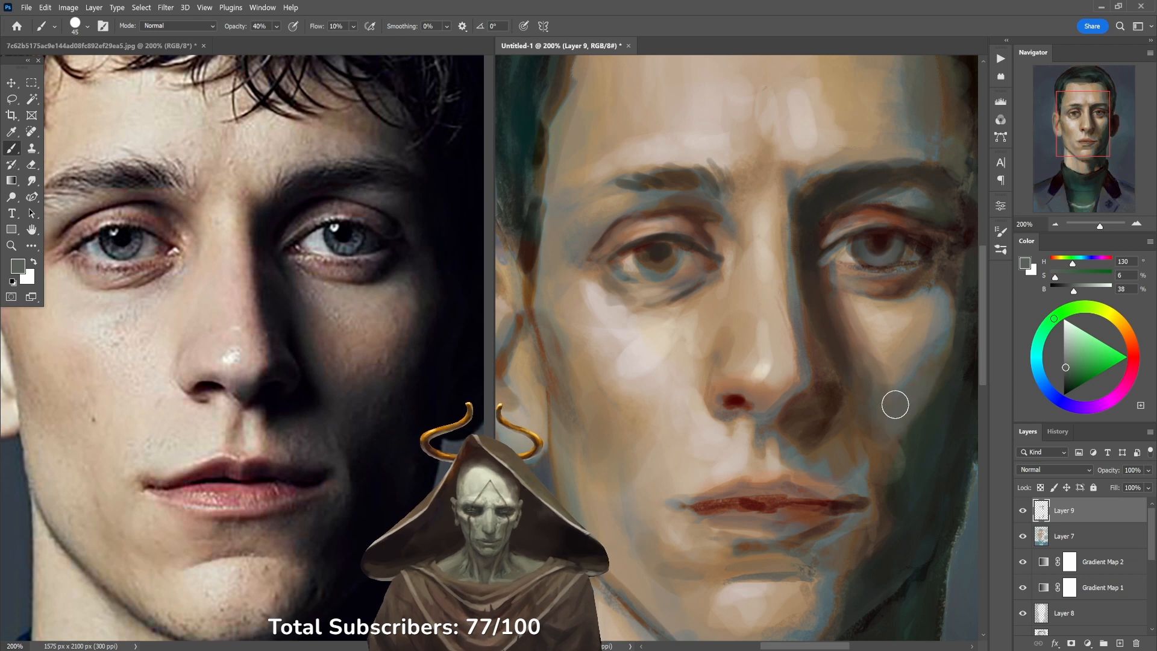
# Blend the light area below the shadow-side eye with sampled tans (hue 30 at 50% opacity, hue 31 at 40%) and grey-brown (hue 36).
pyautogui.click(352, 321)
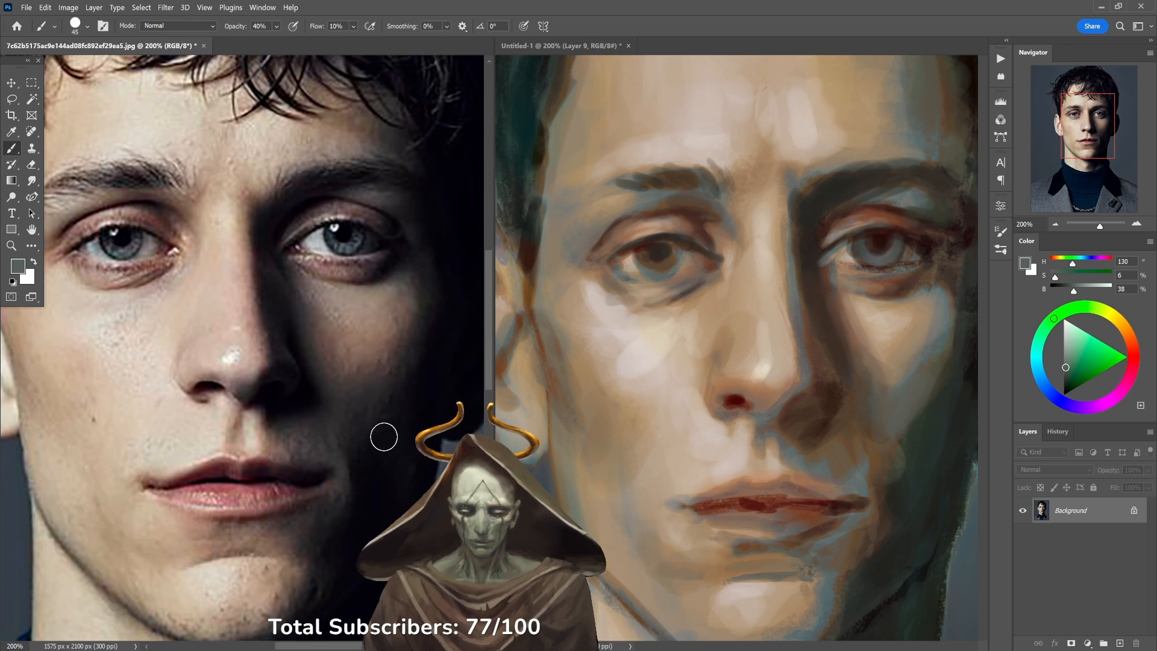
pyautogui.click(890, 345)
pyautogui.keyDown('alt'); pyautogui.click(894, 322); pyautogui.keyUp('alt')
pyautogui.press('5')
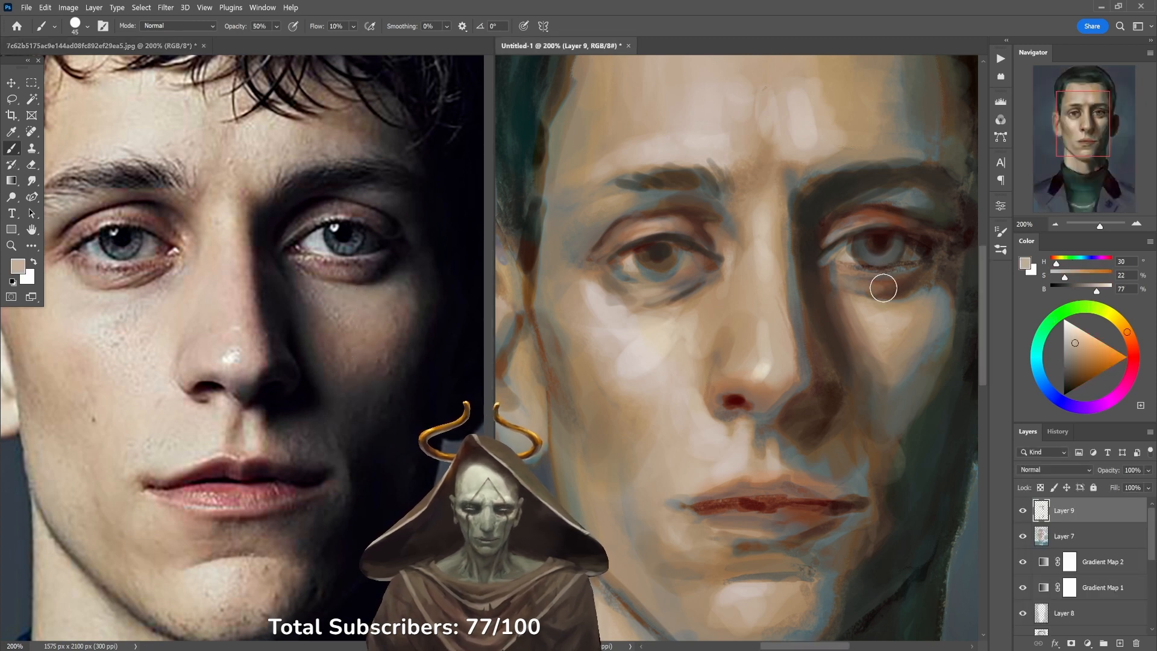
pyautogui.keyDown('alt'); pyautogui.click(905, 333); pyautogui.keyUp('alt')
pyautogui.press('4')
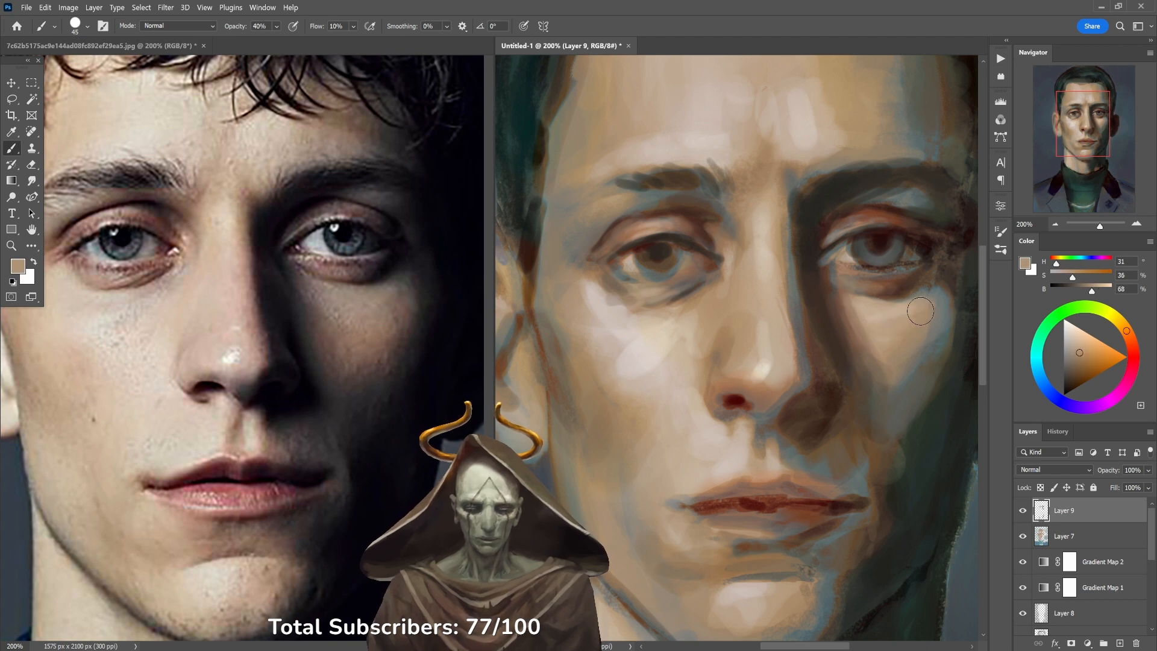
pyautogui.keyDown('alt'); pyautogui.click(862, 332); pyautogui.keyUp('alt')
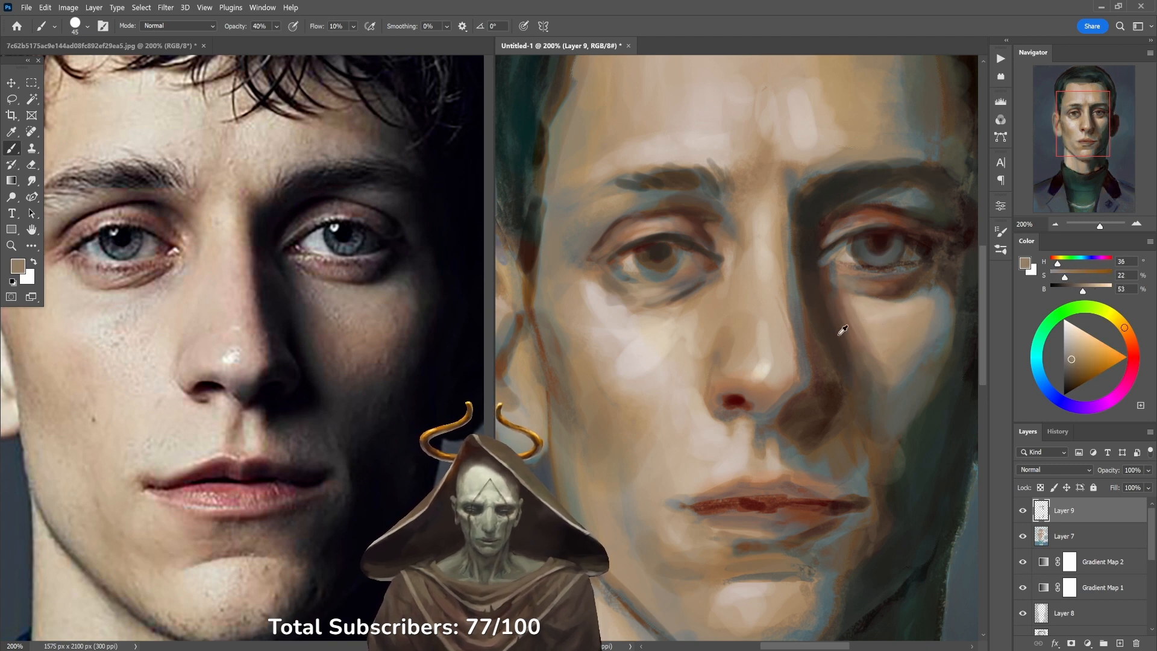
# Warm the middle of the shadow-side cheek with sampled reddish brown (hue 17, saturation 56, brightness 48) at 32% opacity.
pyautogui.keyDown('alt'); pyautogui.click(850, 450); pyautogui.keyUp('alt')
pyautogui.keyDown('alt'); pyautogui.click(869, 219); pyautogui.keyUp('alt')
pyautogui.press('3')
pyautogui.press('2')
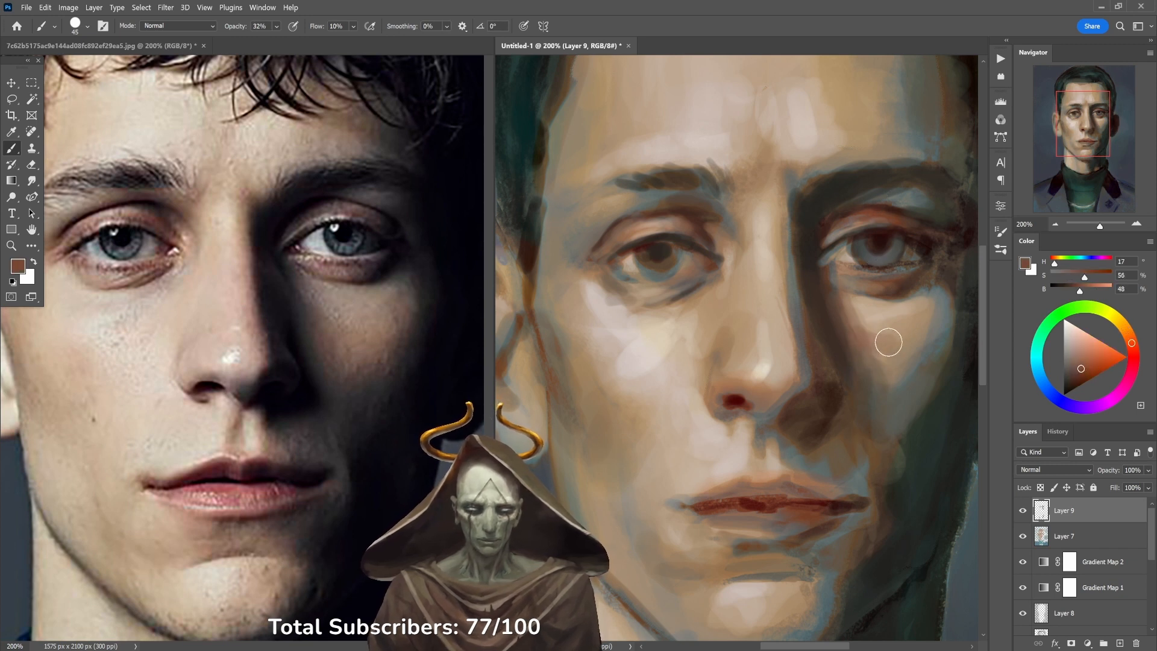
pyautogui.moveTo(922, 336)
pyautogui.mouseDown()
pyautogui.moveTo(888, 366)
pyautogui.moveTo(922, 344)
pyautogui.mouseUp()
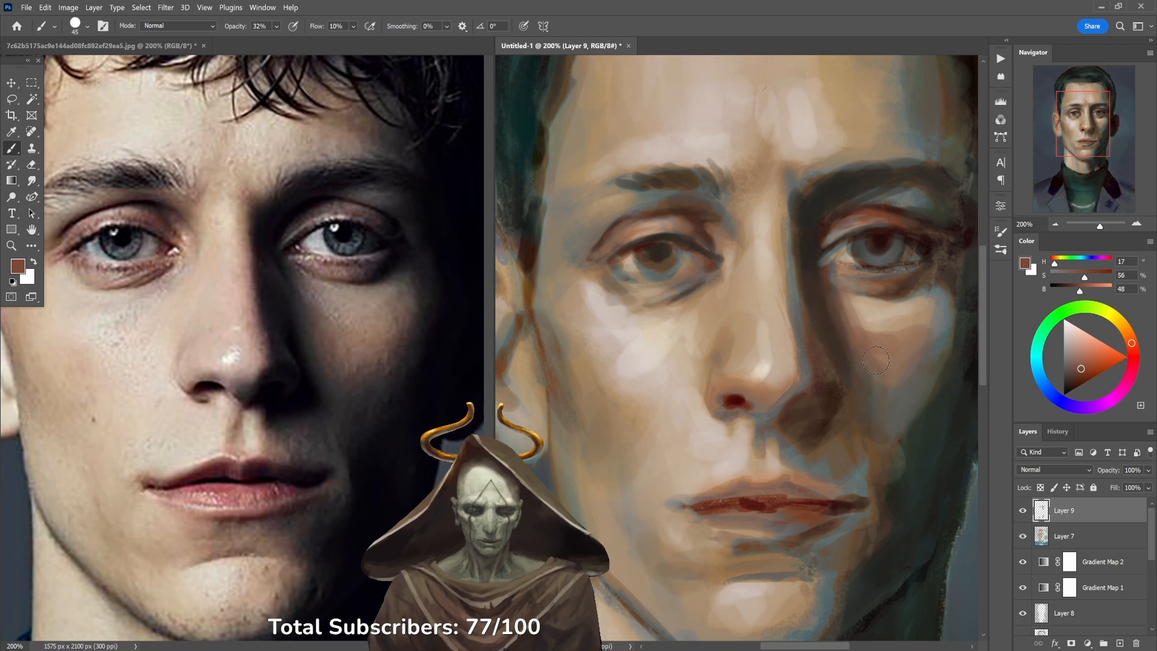
# Try marking reddish (hue 17), light tan (hue 30) and grey-green (hue 158) cheek zones on the reference photo, and undo the strokes.
pyautogui.click(328, 319)
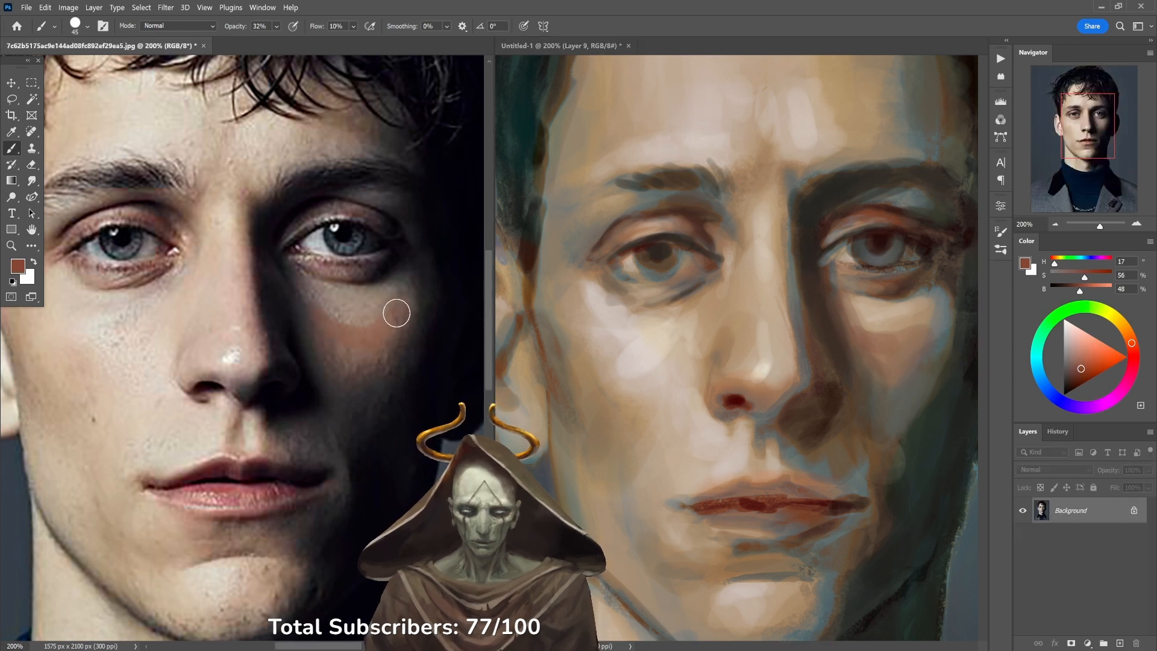
pyautogui.moveTo(326, 325)
pyautogui.mouseDown()
pyautogui.moveTo(373, 356)
pyautogui.moveTo(398, 323)
pyautogui.mouseUp()
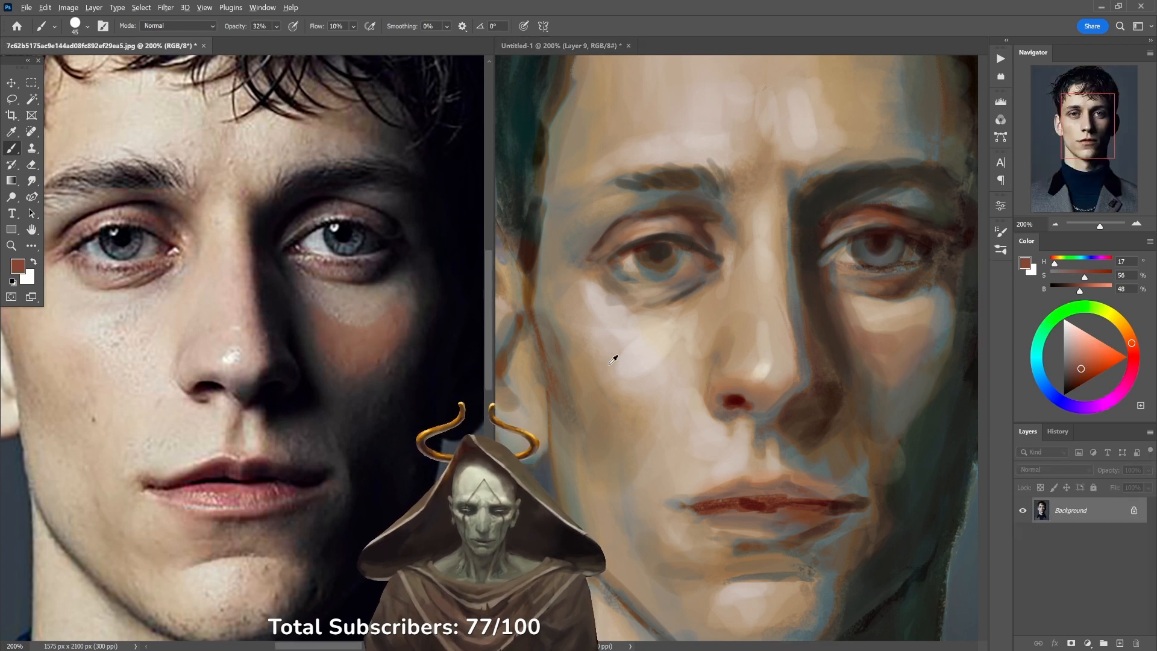
pyautogui.keyDown('alt'); pyautogui.click(599, 365); pyautogui.keyUp('alt')
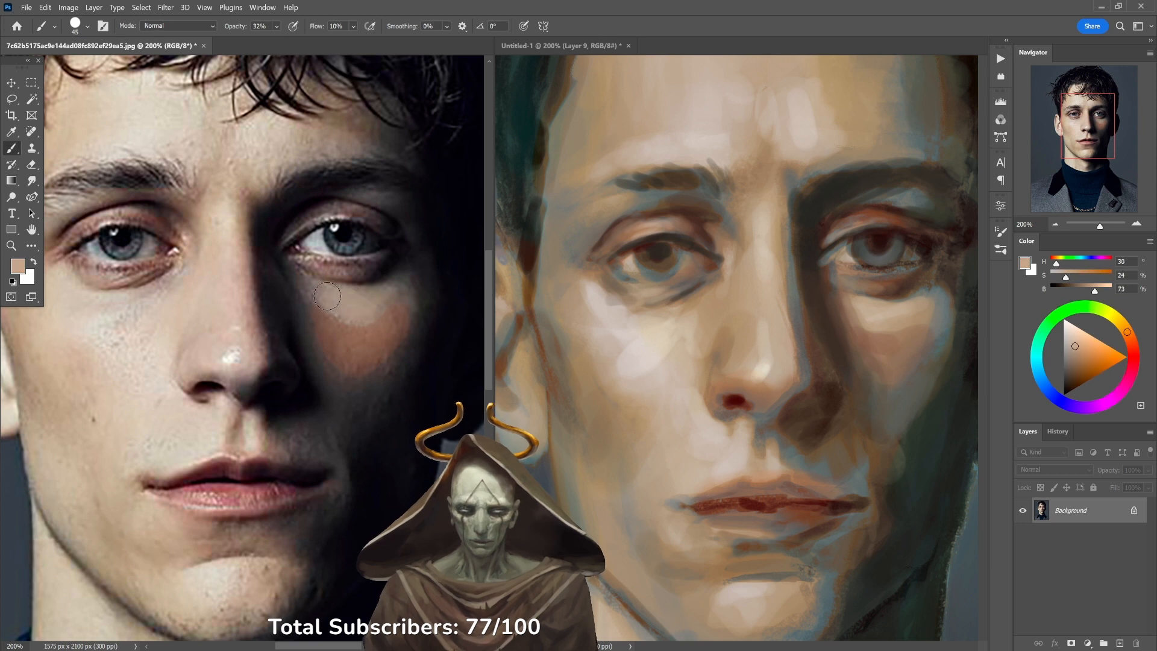
pyautogui.moveTo(354, 306); pyautogui.dragTo(400, 279)
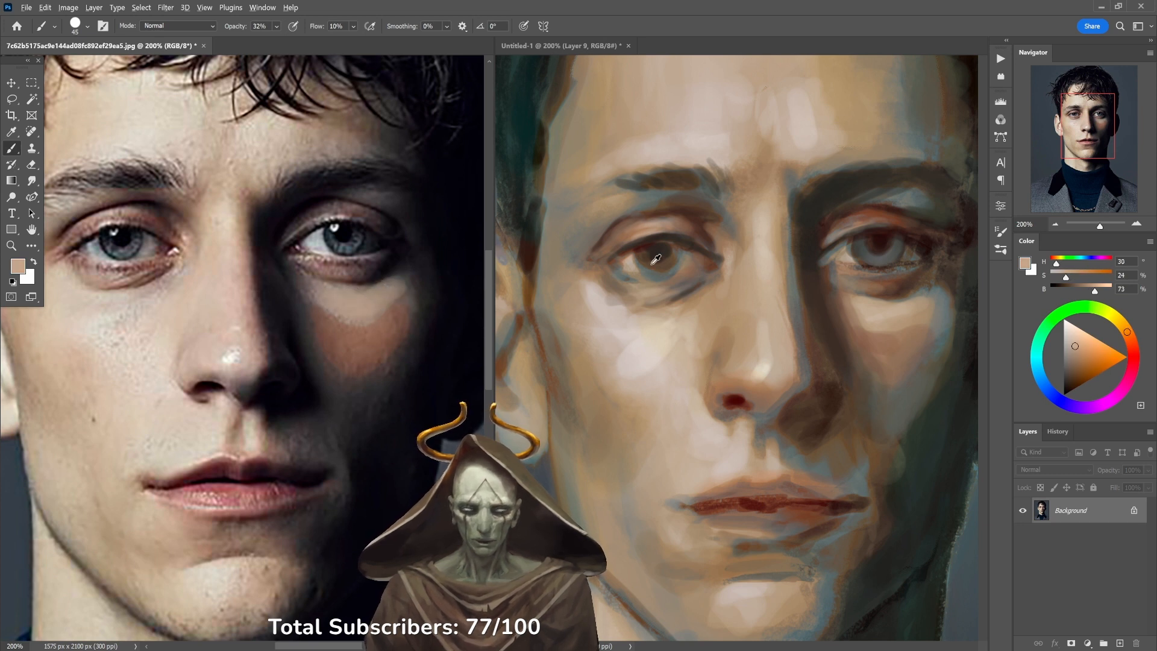
pyautogui.keyDown('alt'); pyautogui.click(655, 259); pyautogui.keyUp('alt')
pyautogui.moveTo(370, 369)
pyautogui.mouseDown()
pyautogui.moveTo(328, 362)
pyautogui.moveTo(359, 395)
pyautogui.moveTo(395, 369)
pyautogui.moveTo(363, 410)
pyautogui.moveTo(343, 387)
pyautogui.mouseUp()
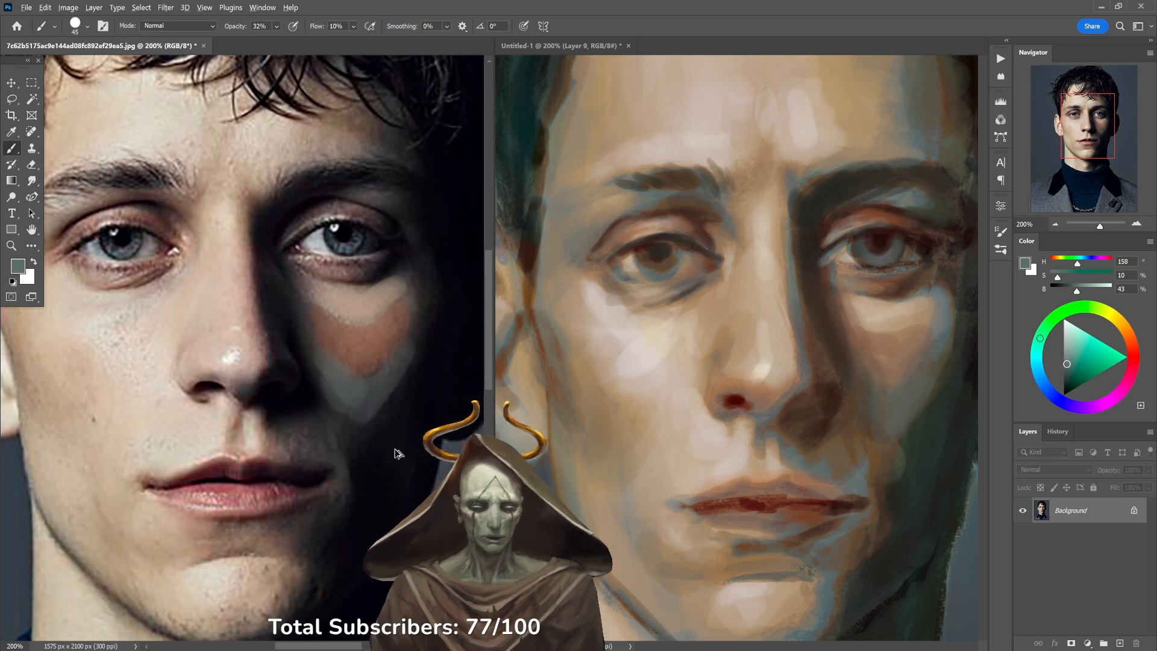
pyautogui.hotkey('ctrl', 'z')
pyautogui.hotkey('ctrl', 'z')
pyautogui.hotkey('ctrl', 'z')
pyautogui.hotkey('ctrl', 'z')
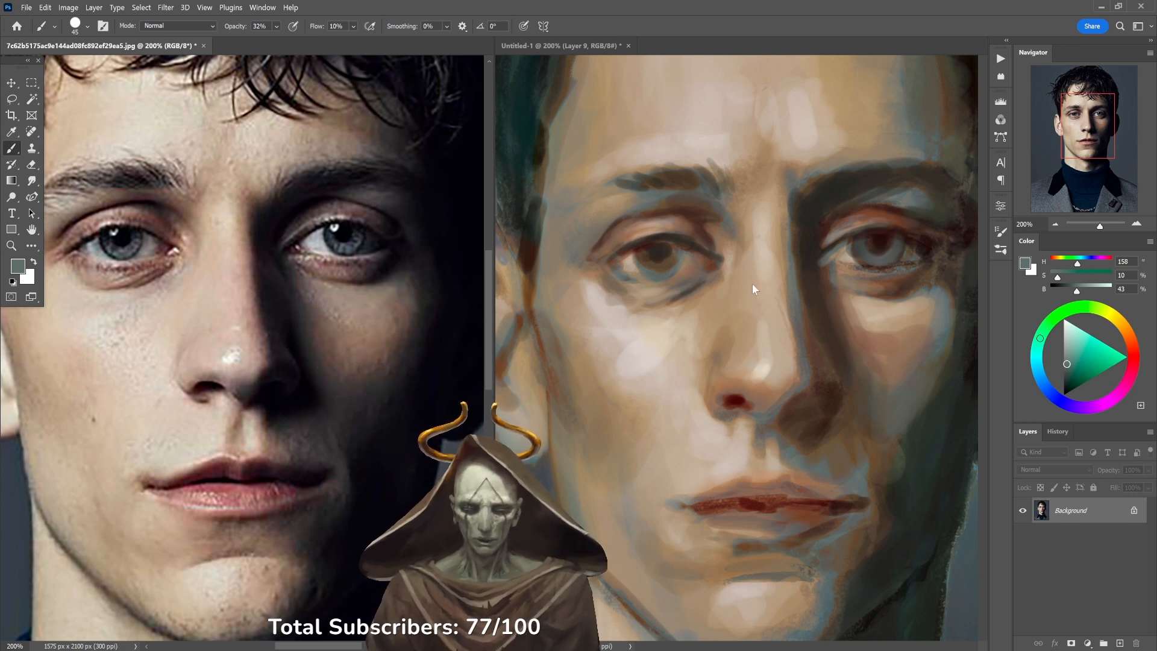
# Model the shadow-side cheek at 30% opacity with sampled dark green (hue 114), tan (hue 32), brown (hue 20) and grey-brown (hue 30).
pyautogui.keyDown('alt'); pyautogui.click(795, 306); pyautogui.keyUp('alt')
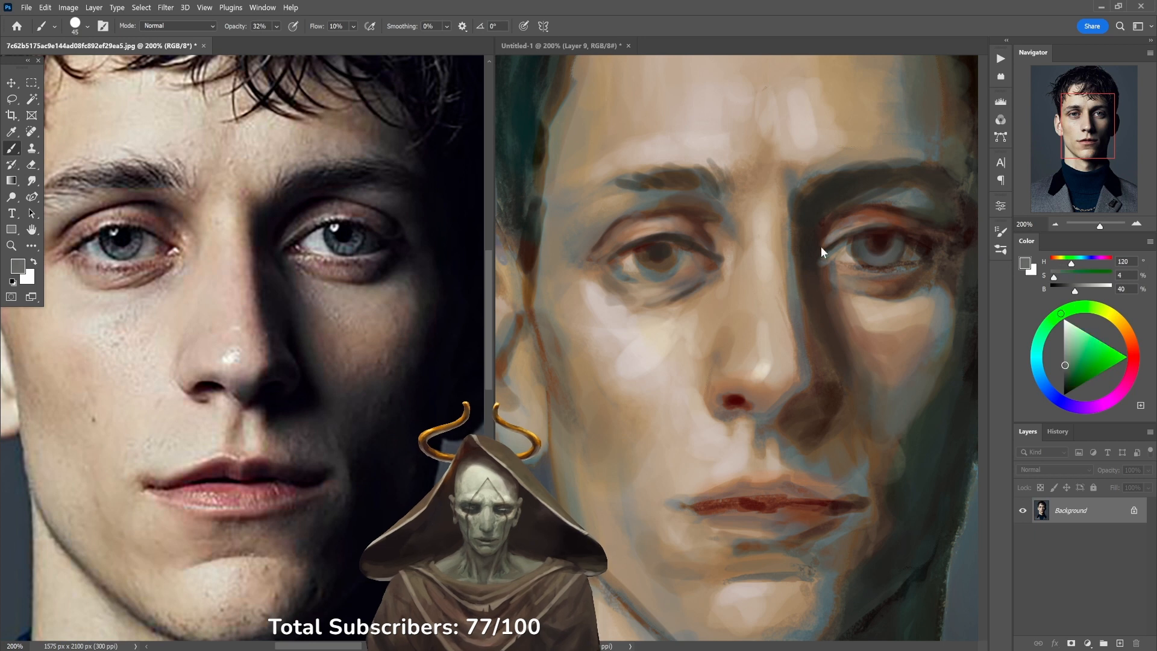
pyautogui.click(895, 395)
pyautogui.press('3')
pyautogui.keyDown('alt'); pyautogui.click(930, 413); pyautogui.keyUp('alt')
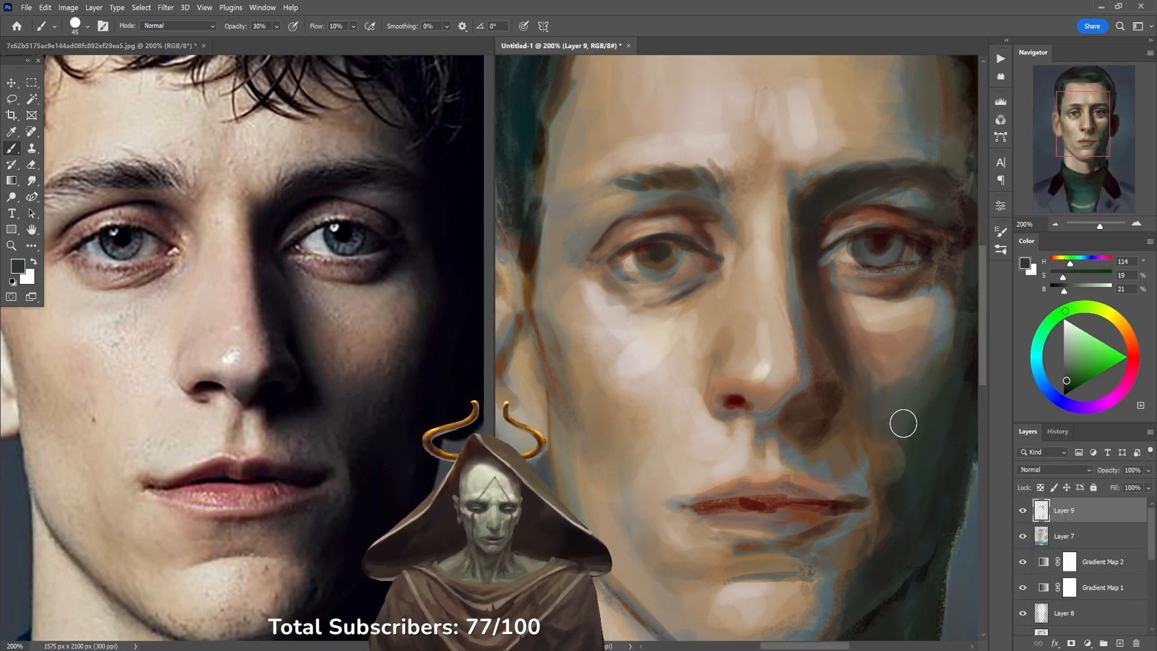
pyautogui.keyDown('alt'); pyautogui.click(880, 330); pyautogui.keyUp('alt')
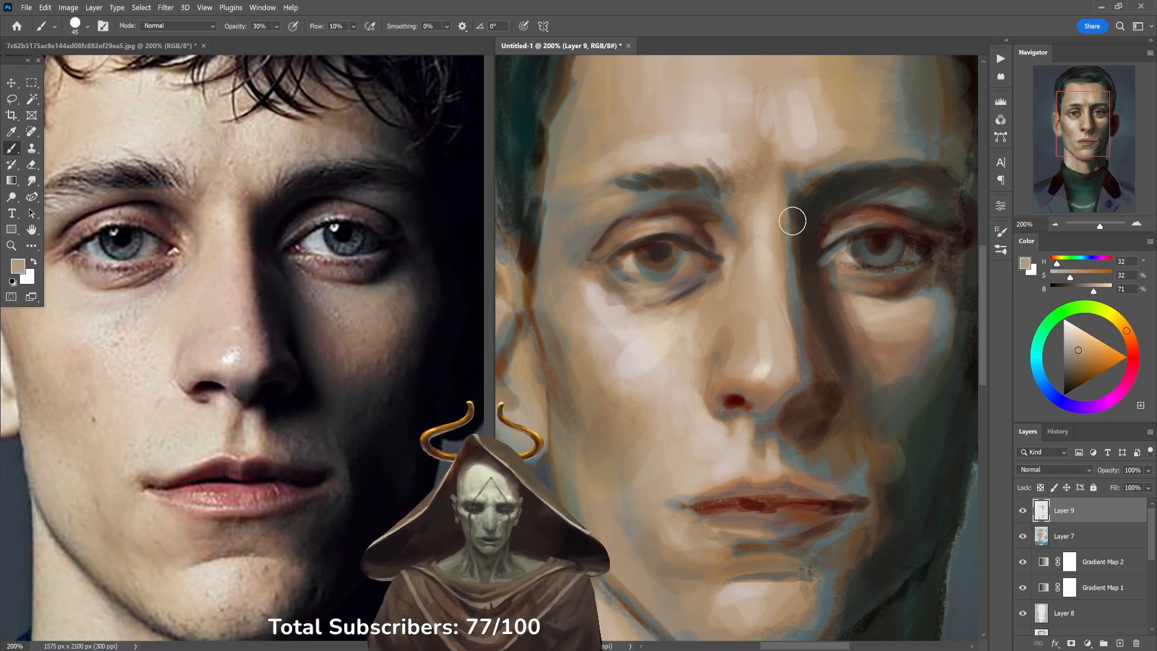
pyautogui.keyDown('alt'); pyautogui.click(885, 354); pyautogui.keyUp('alt')
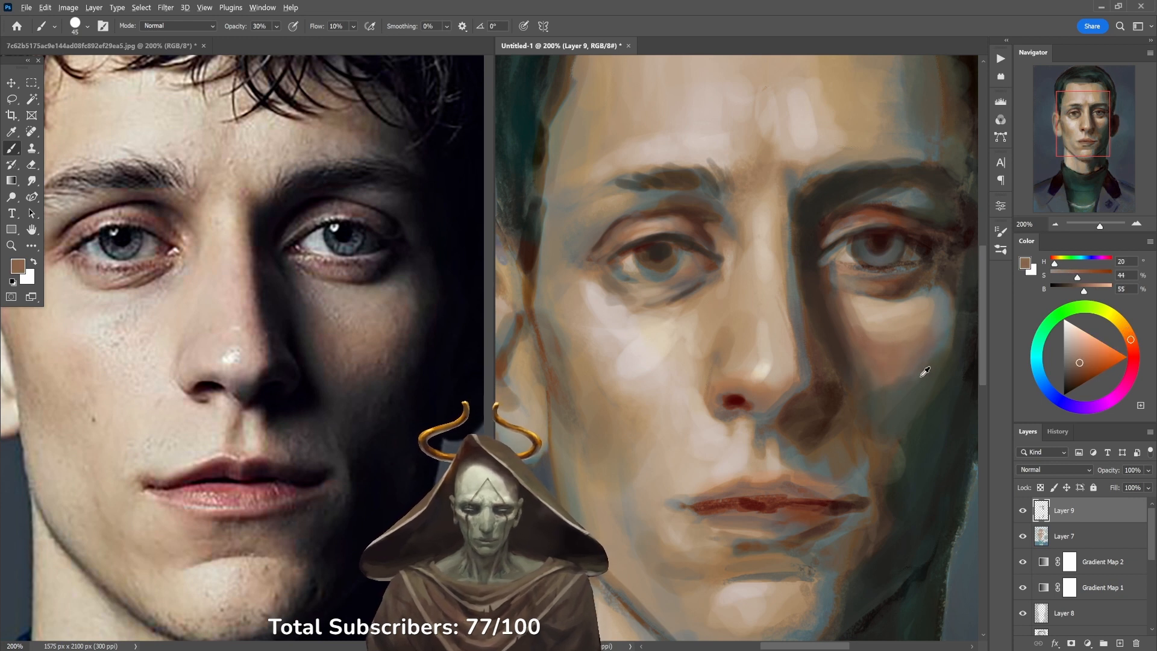
pyautogui.keyDown('alt'); pyautogui.click(917, 367); pyautogui.keyUp('alt')
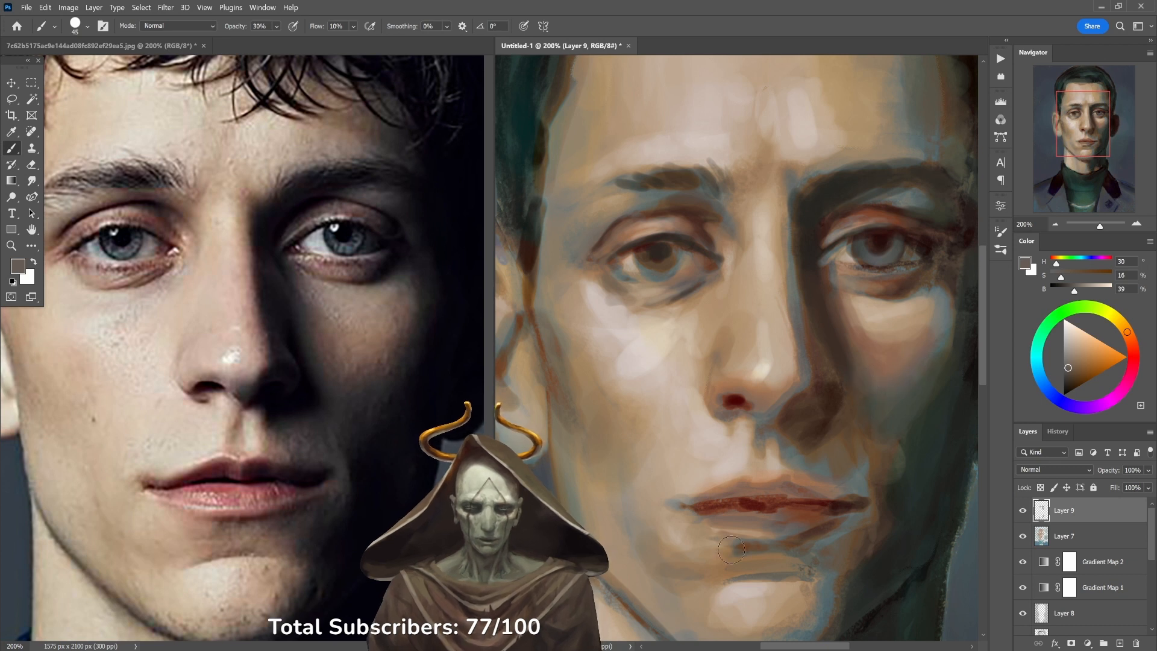
# Paint the upper lip with sampled deep red (hue 7, saturation 75, brightness 36) at 50% opacity.
pyautogui.keyDown('alt'); pyautogui.click(763, 495); pyautogui.keyUp('alt')
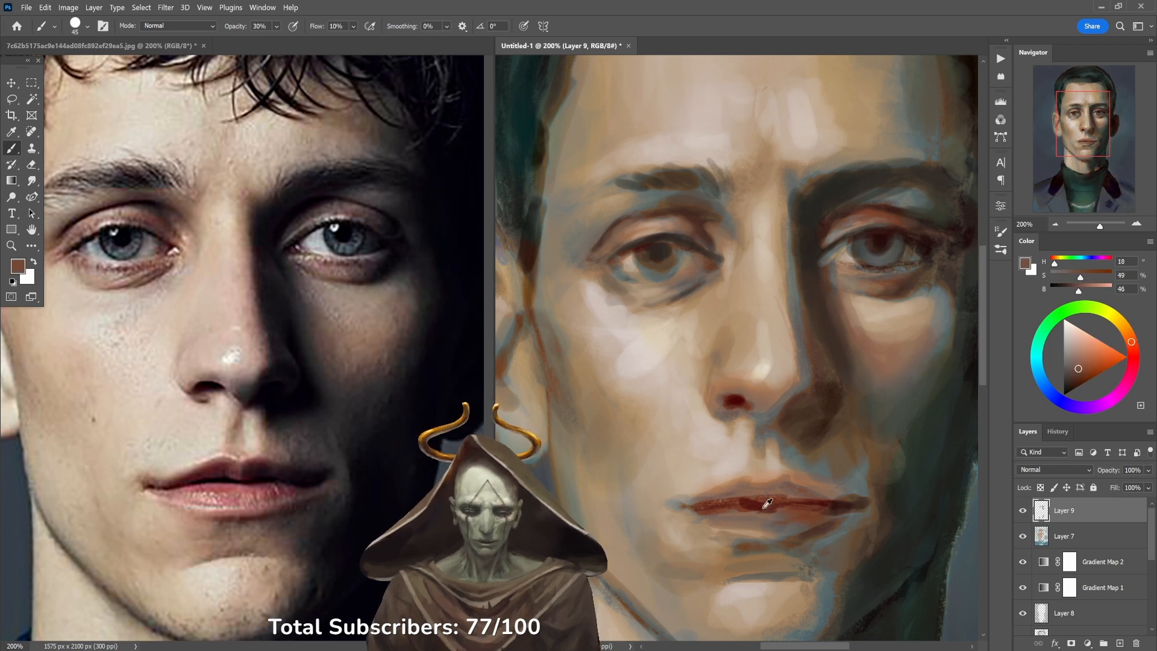
pyautogui.keyDown('alt'); pyautogui.click(757, 501); pyautogui.keyUp('alt')
pyautogui.press('5')
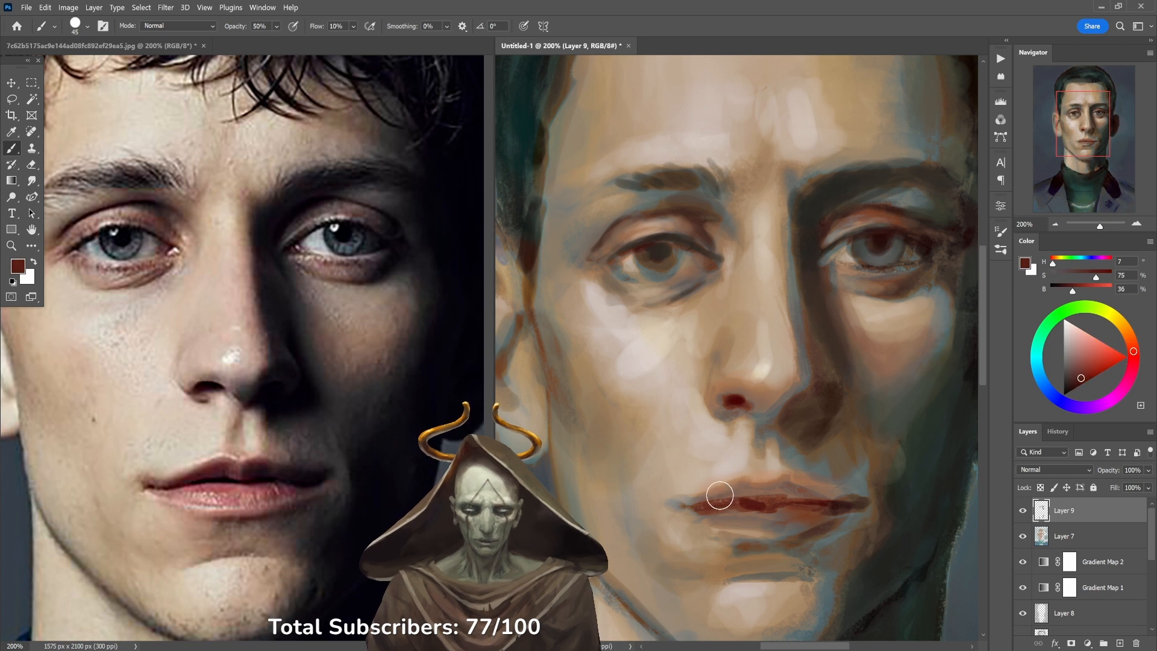
pyautogui.moveTo(741, 495)
pyautogui.mouseDown()
pyautogui.moveTo(714, 499)
pyautogui.moveTo(788, 491)
pyautogui.moveTo(775, 496)
pyautogui.moveTo(829, 505)
pyautogui.mouseUp()
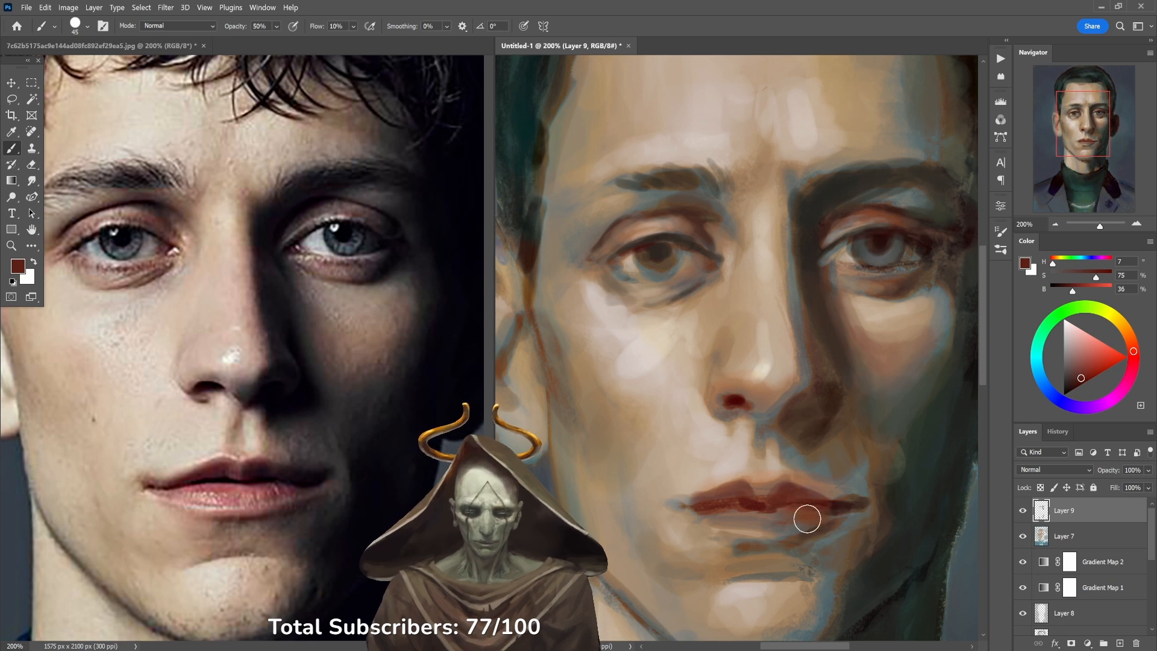
# Refine the centre and upper contour of the upper lip with sampled browns (hues 20 and 13) at 50% opacity.
pyautogui.keyDown('alt'); pyautogui.click(770, 497); pyautogui.keyUp('alt')
pyautogui.keyDown('alt'); pyautogui.click(752, 474); pyautogui.keyUp('alt')
pyautogui.moveTo(755, 481); pyautogui.dragTo(754, 487)
pyautogui.keyDown('alt'); pyautogui.click(760, 490); pyautogui.keyUp('alt')
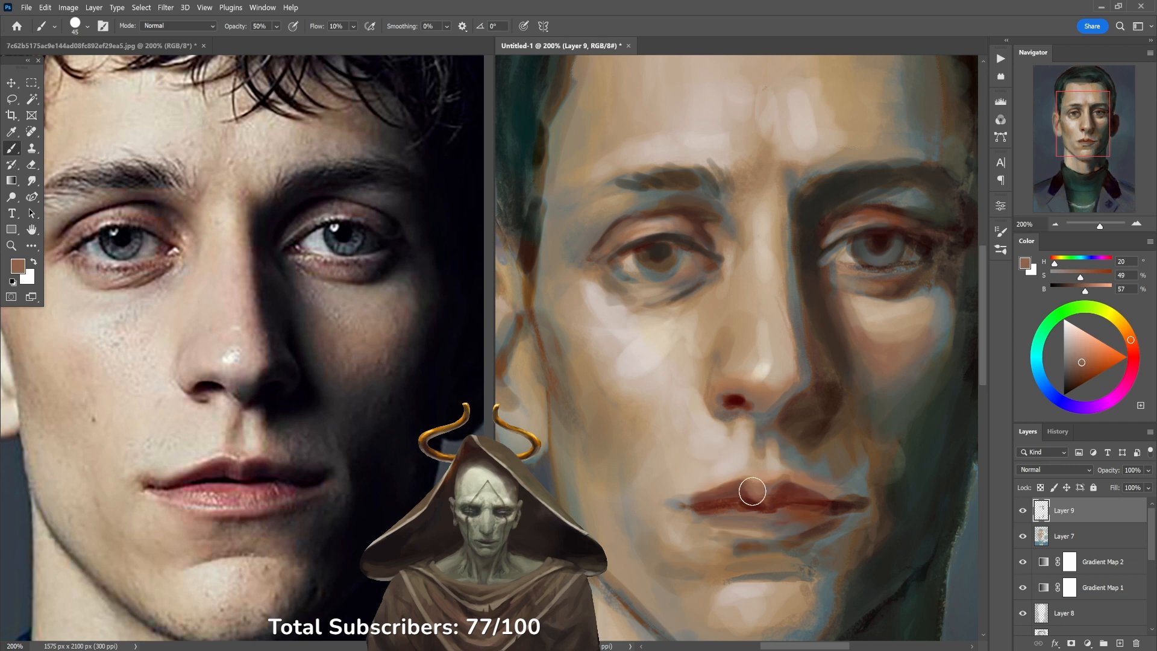
pyautogui.keyDown('alt'); pyautogui.click(764, 492); pyautogui.keyUp('alt')
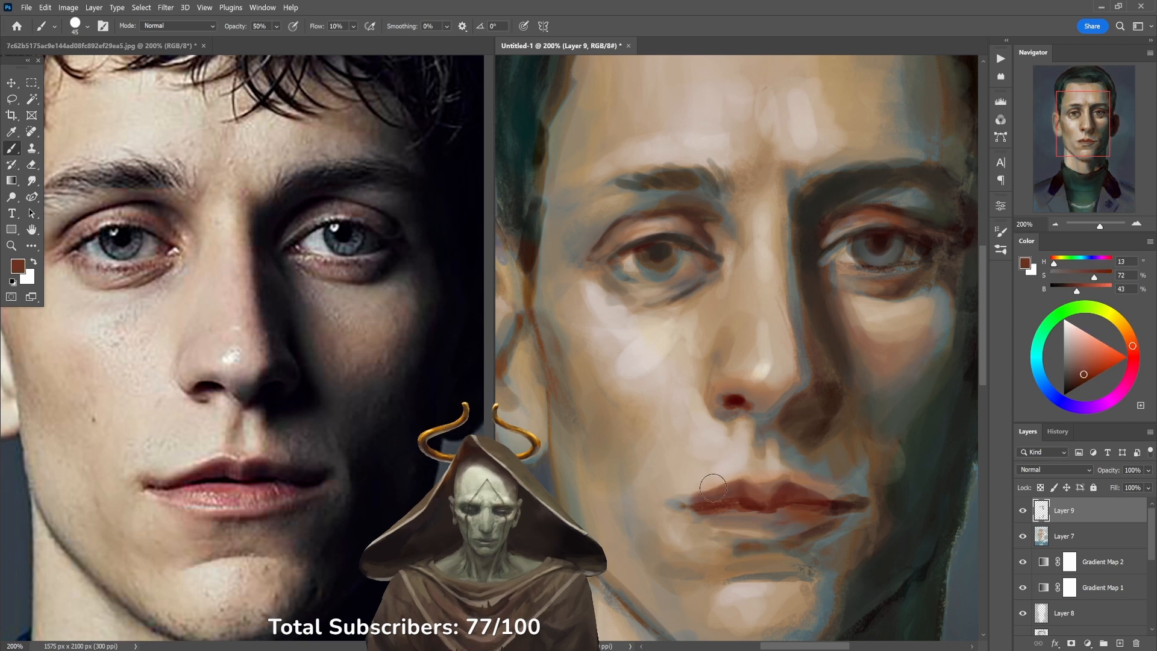
# Model the lower lip with sampled tan (hue 31) at 30% opacity and reddish brown (hue 18, brightness 48) at 40%.
pyautogui.keyDown('alt'); pyautogui.click(754, 388); pyautogui.keyUp('alt')
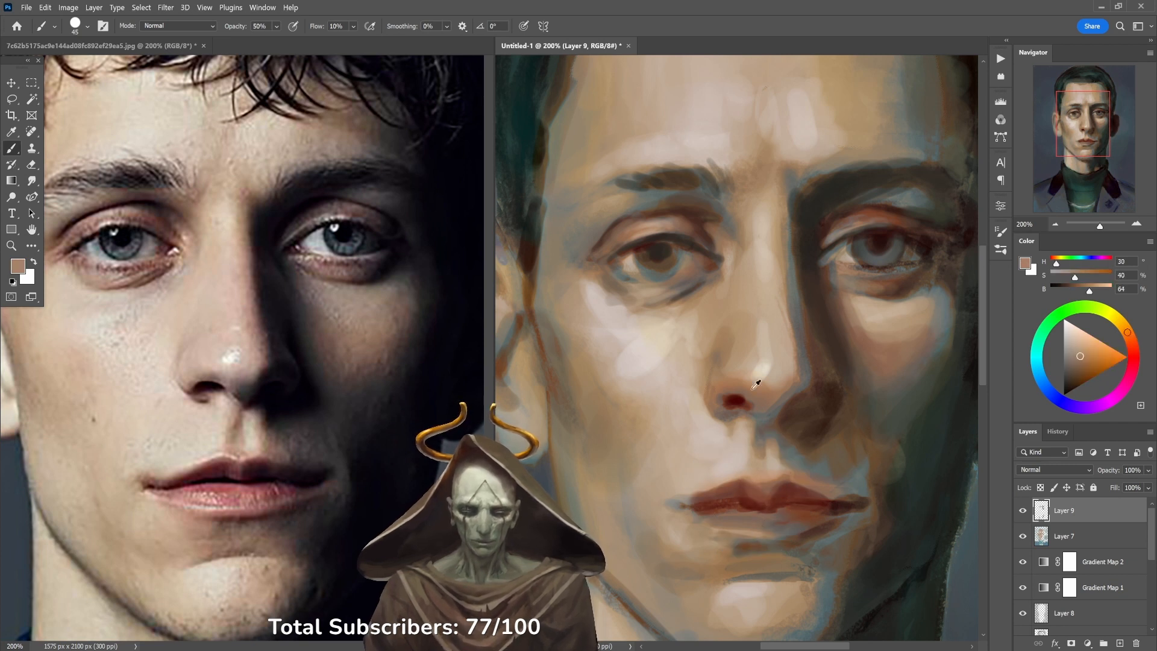
pyautogui.keyDown('alt'); pyautogui.click(671, 368); pyautogui.keyUp('alt')
pyautogui.keyDown('alt'); pyautogui.click(703, 303); pyautogui.keyUp('alt')
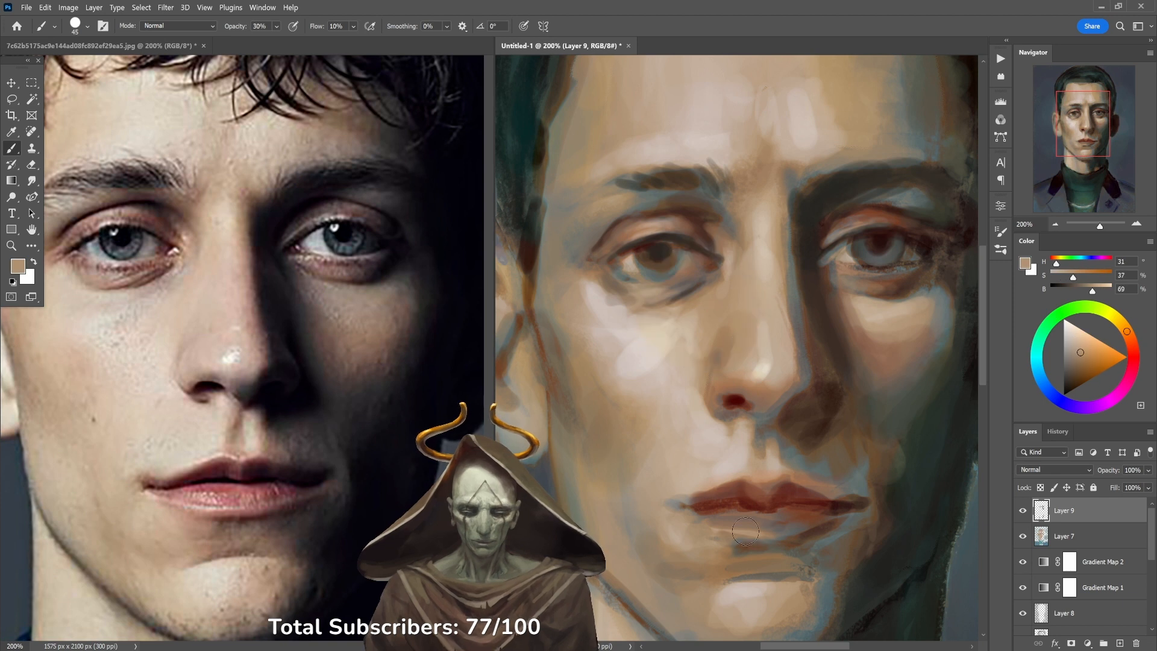
pyautogui.moveTo(720, 521); pyautogui.dragTo(718, 524)
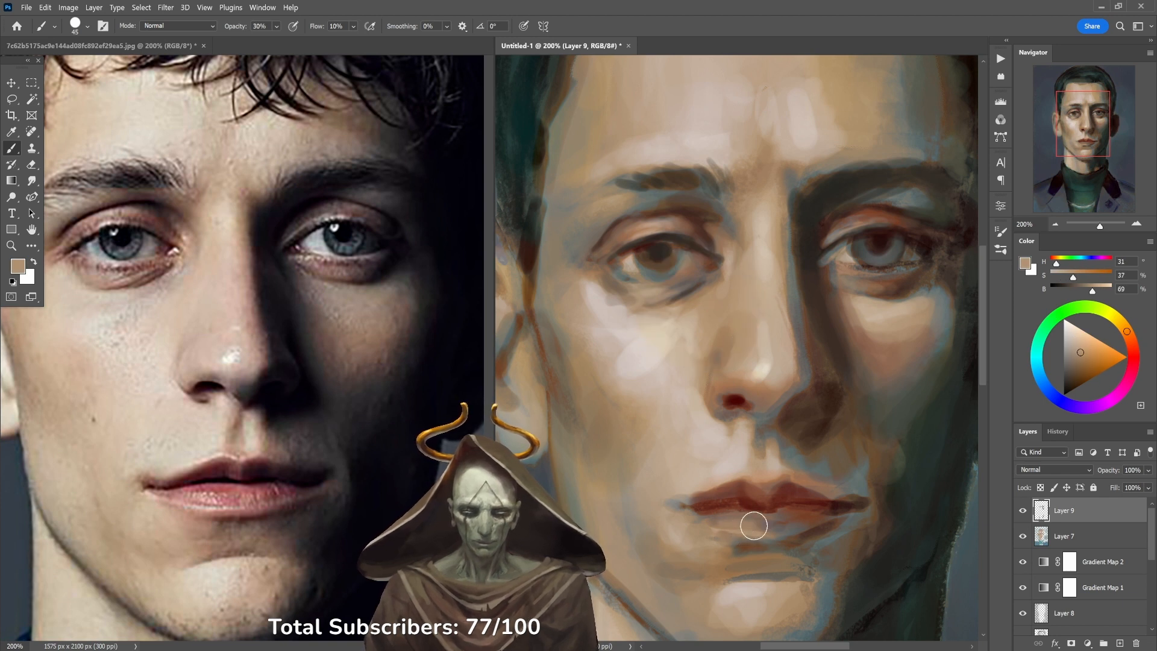
pyautogui.keyDown('alt'); pyautogui.click(801, 507); pyautogui.keyUp('alt')
pyautogui.press('4')
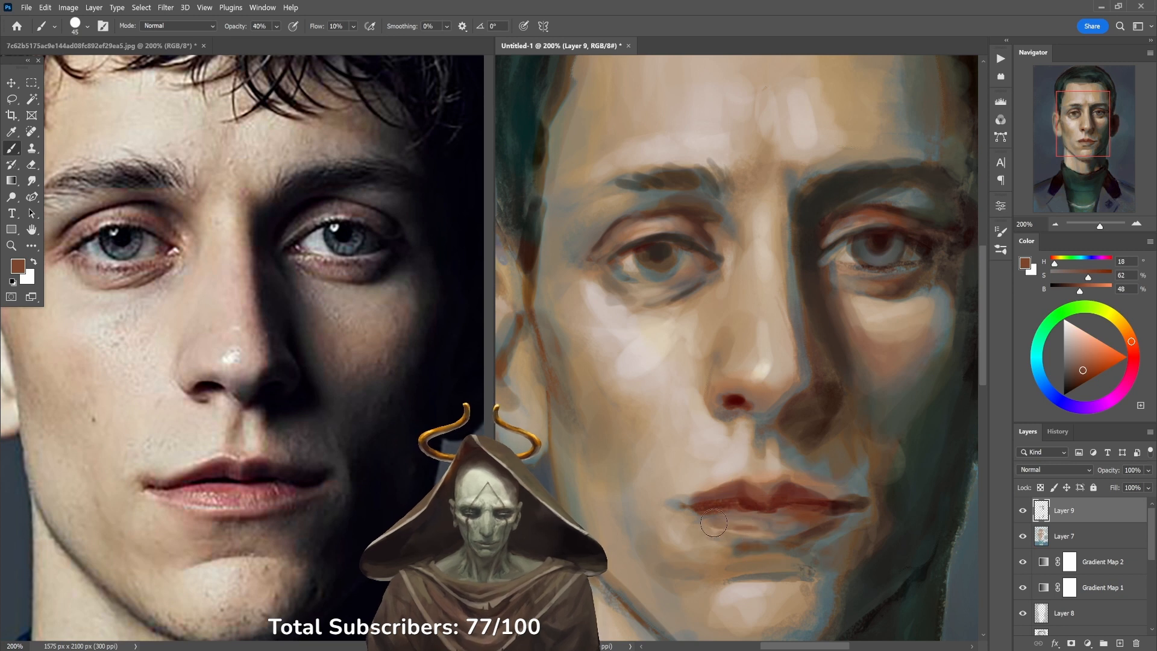
pyautogui.moveTo(719, 519); pyautogui.dragTo(810, 505)
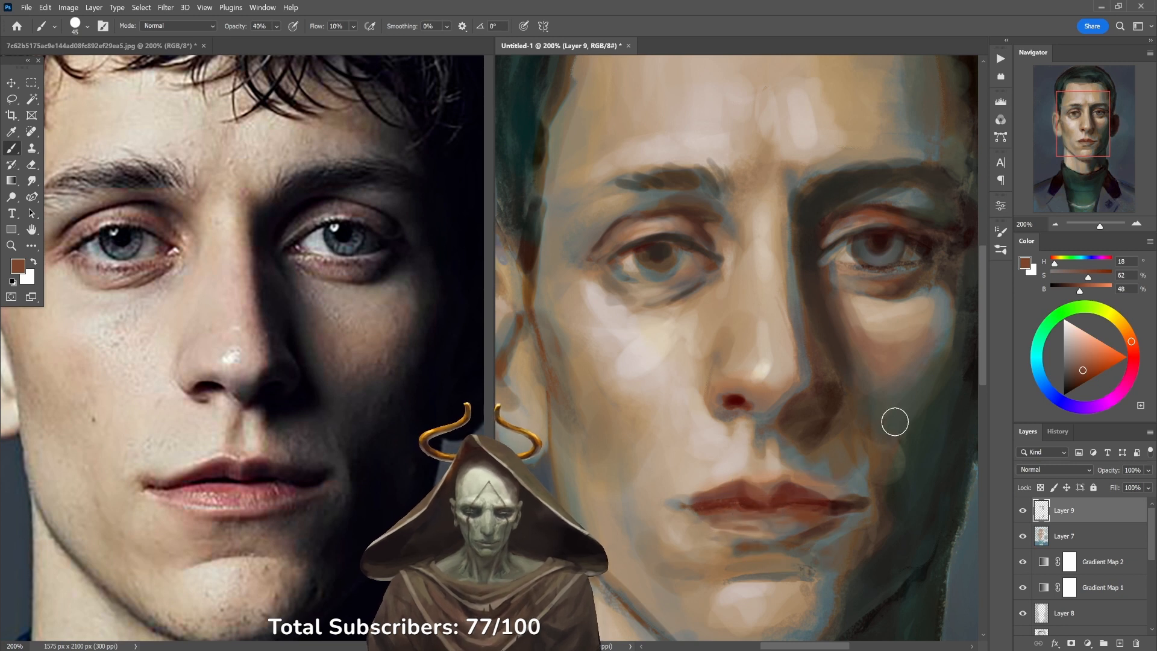
# Blend the shadow-side cheek down to the mouth corner with sampled tan (hue 29) at 30%, grey-teal (hue 175) and olive (hue 78) at 40%.
pyautogui.keyDown('alt'); pyautogui.click(875, 321); pyautogui.keyUp('alt')
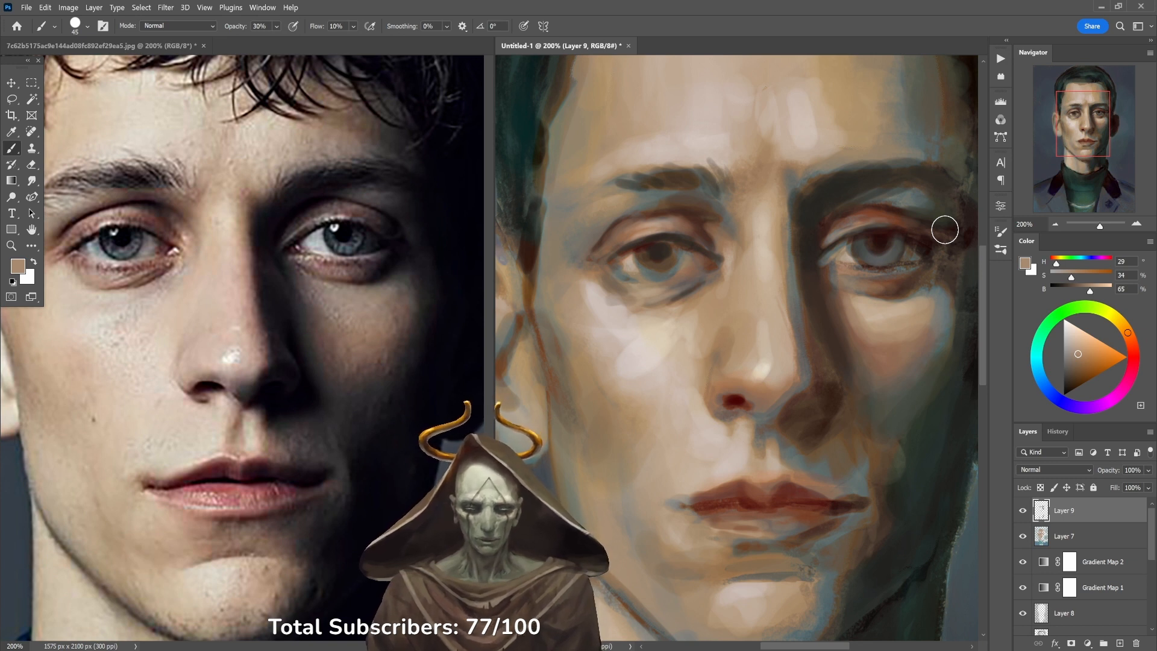
pyautogui.keyDown('alt'); pyautogui.click(862, 483); pyautogui.keyUp('alt')
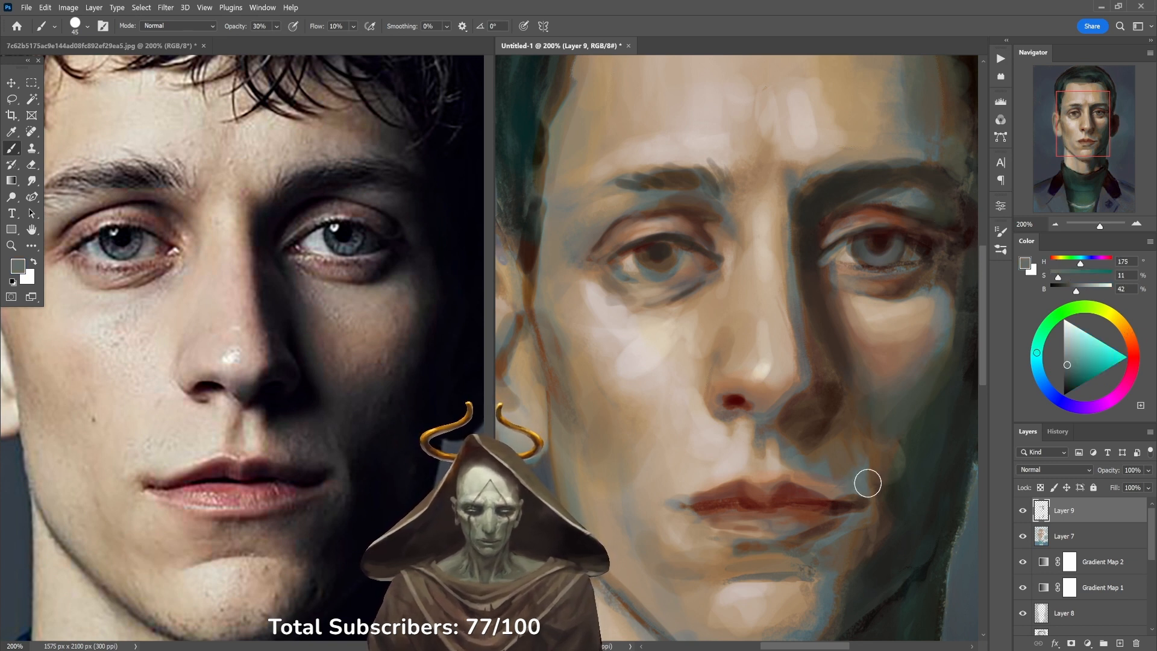
pyautogui.press('4')
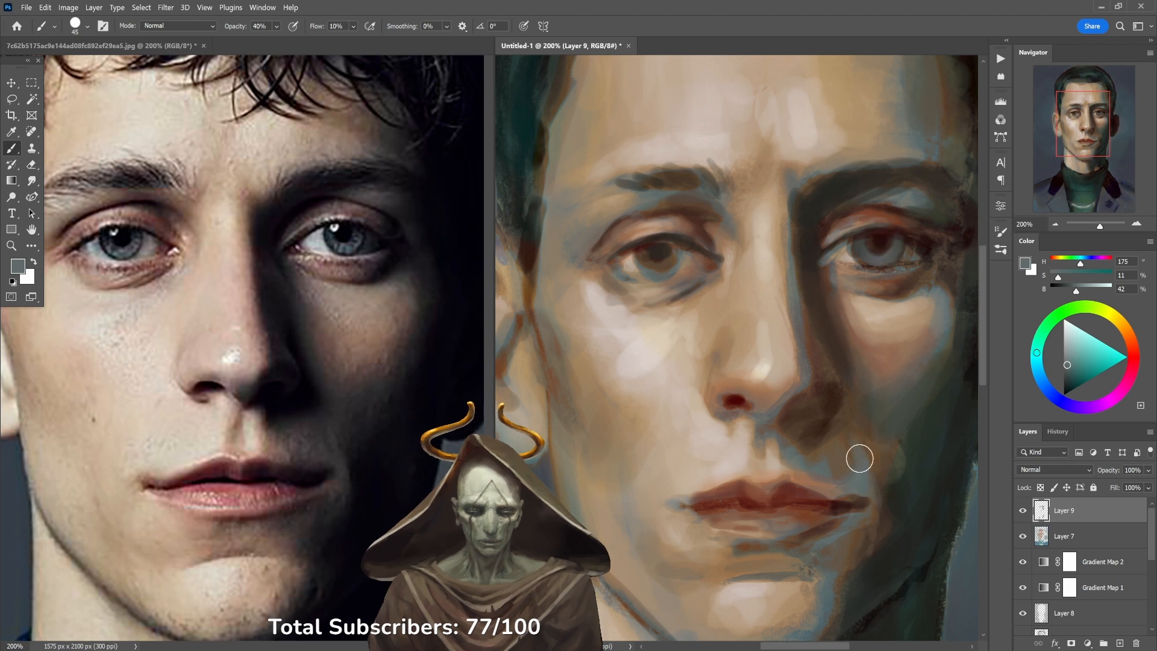
pyautogui.keyDown('alt'); pyautogui.click(901, 441); pyautogui.keyUp('alt')
pyautogui.moveTo(889, 467); pyautogui.dragTo(903, 450)
pyautogui.keyDown('alt'); pyautogui.click(913, 458); pyautogui.keyUp('alt')
pyautogui.keyDown('alt'); pyautogui.click(918, 406); pyautogui.keyUp('alt')
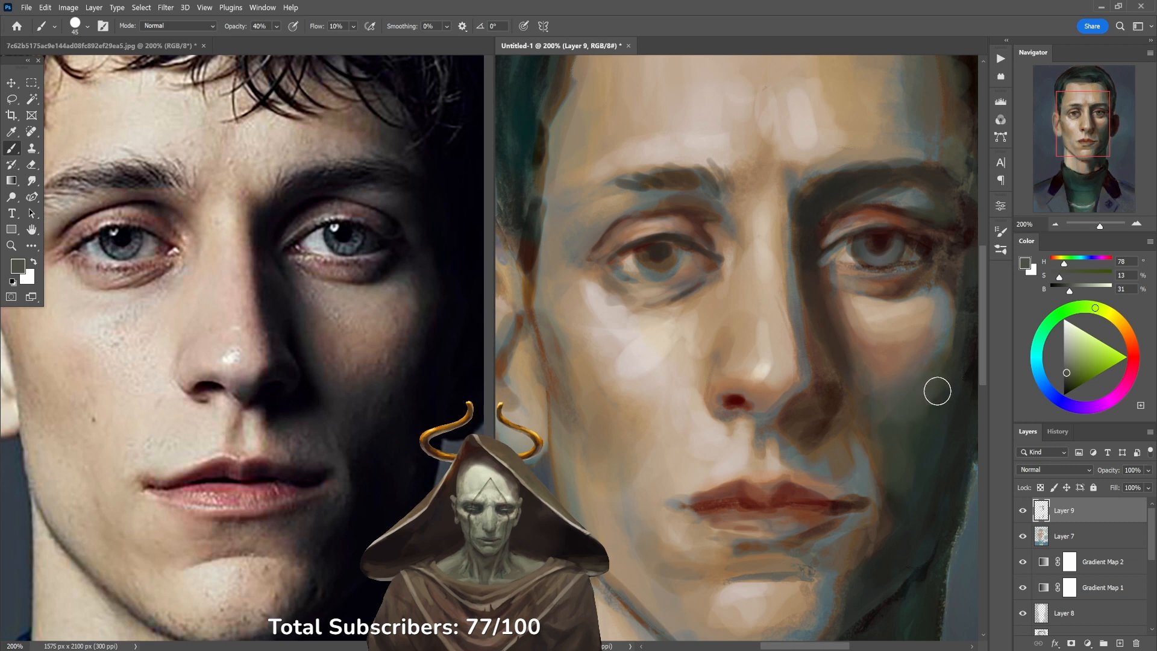
pyautogui.moveTo(934, 390); pyautogui.dragTo(881, 426)
# Soften the shadow-side cheek's outer edge with sampled olive (hue 70) and tan (hue 29) at 40% opacity, and tan (hue 30) at 30%.
pyautogui.keyDown('alt'); pyautogui.click(898, 407); pyautogui.keyUp('alt')
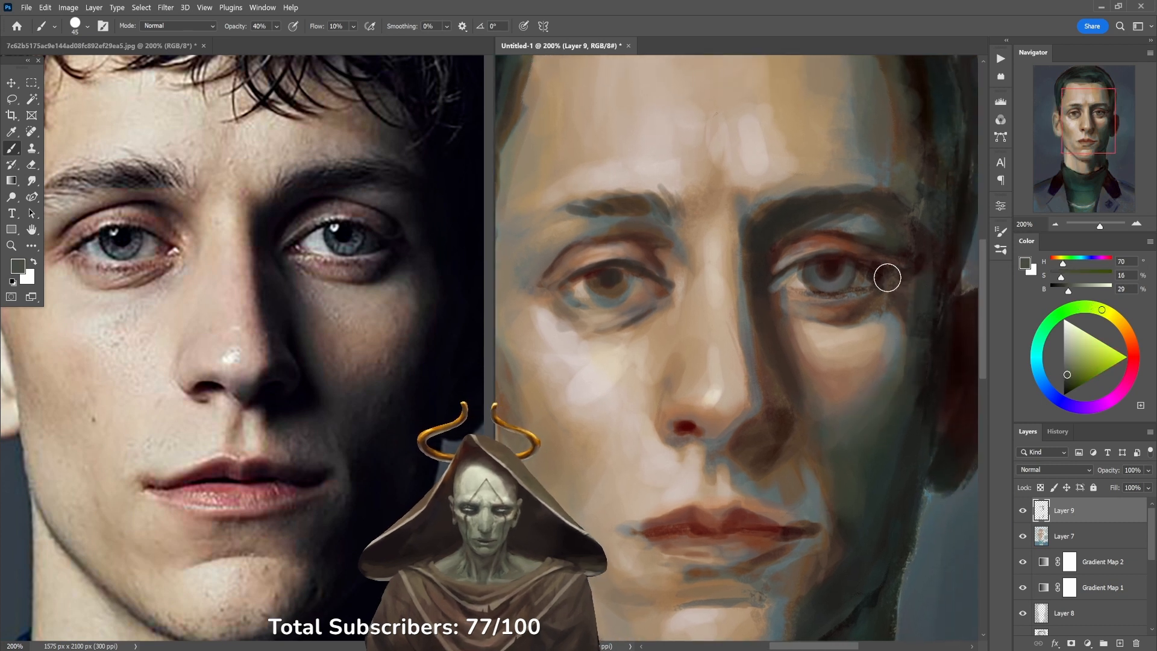
pyautogui.keyDown('alt'); pyautogui.click(897, 361); pyautogui.keyUp('alt')
pyautogui.keyDown('alt'); pyautogui.click(880, 343); pyautogui.keyUp('alt')
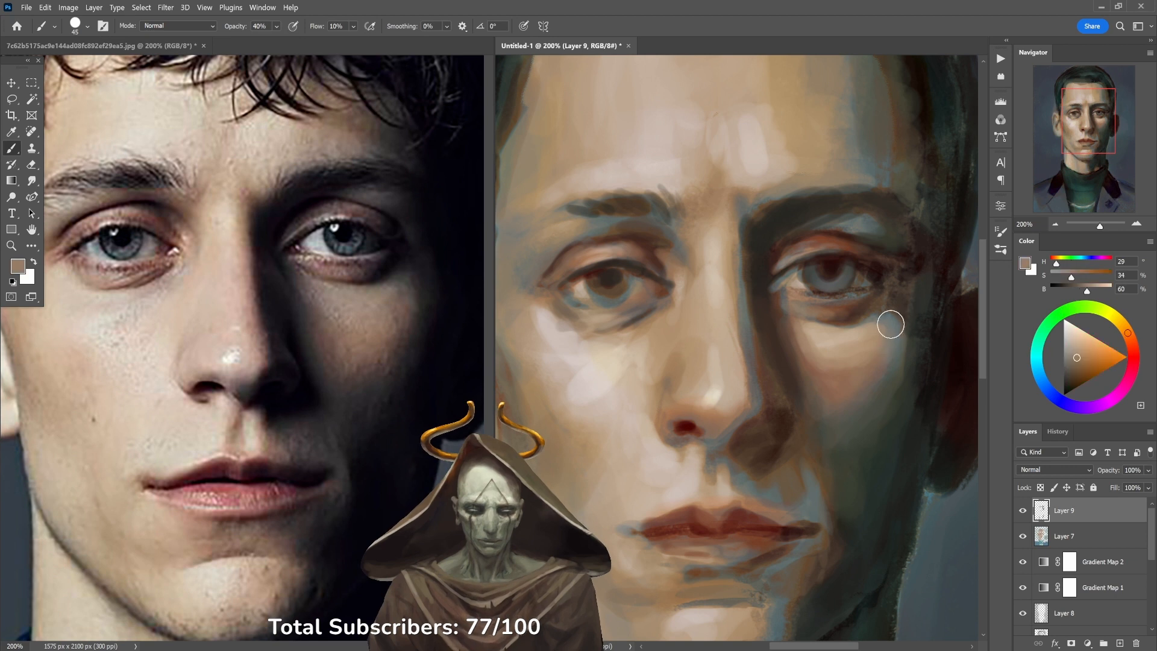
pyautogui.keyDown('alt'); pyautogui.click(866, 358); pyautogui.keyUp('alt')
pyautogui.press('3')
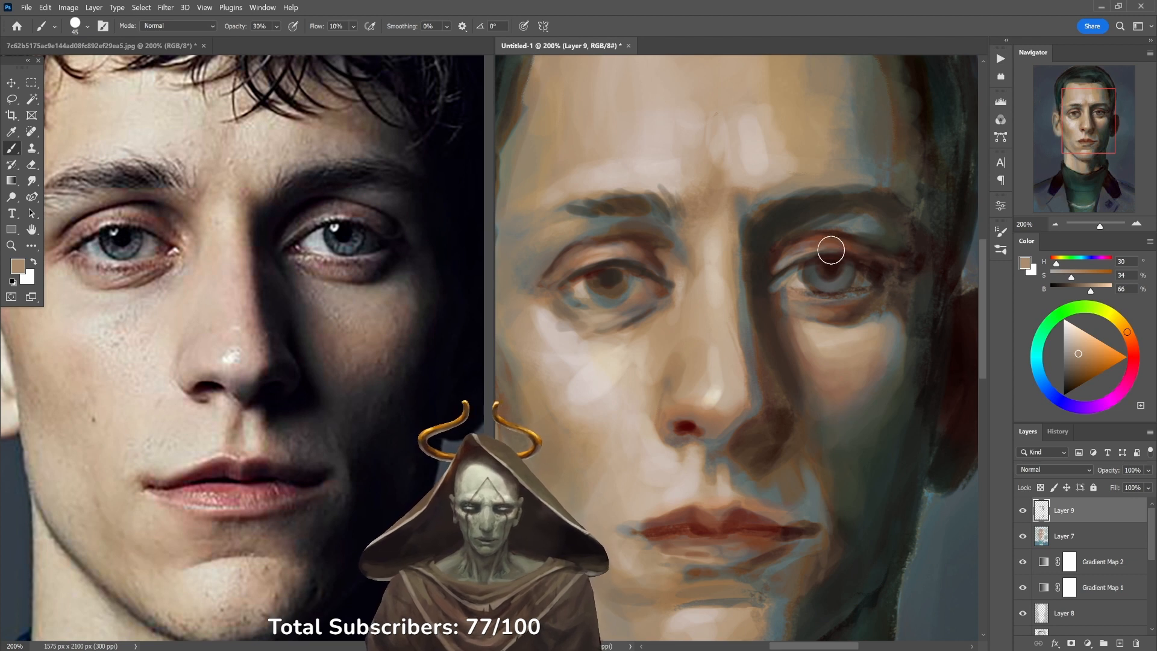
# Darken the outer corner of the shadow-side eye with a sampled near-black green (hue 120, brightness 14) at 50% opacity.
pyautogui.keyDown('alt'); pyautogui.click(902, 342); pyautogui.keyUp('alt')
pyautogui.keyDown('alt'); pyautogui.click(900, 477); pyautogui.keyUp('alt')
pyautogui.press('4')
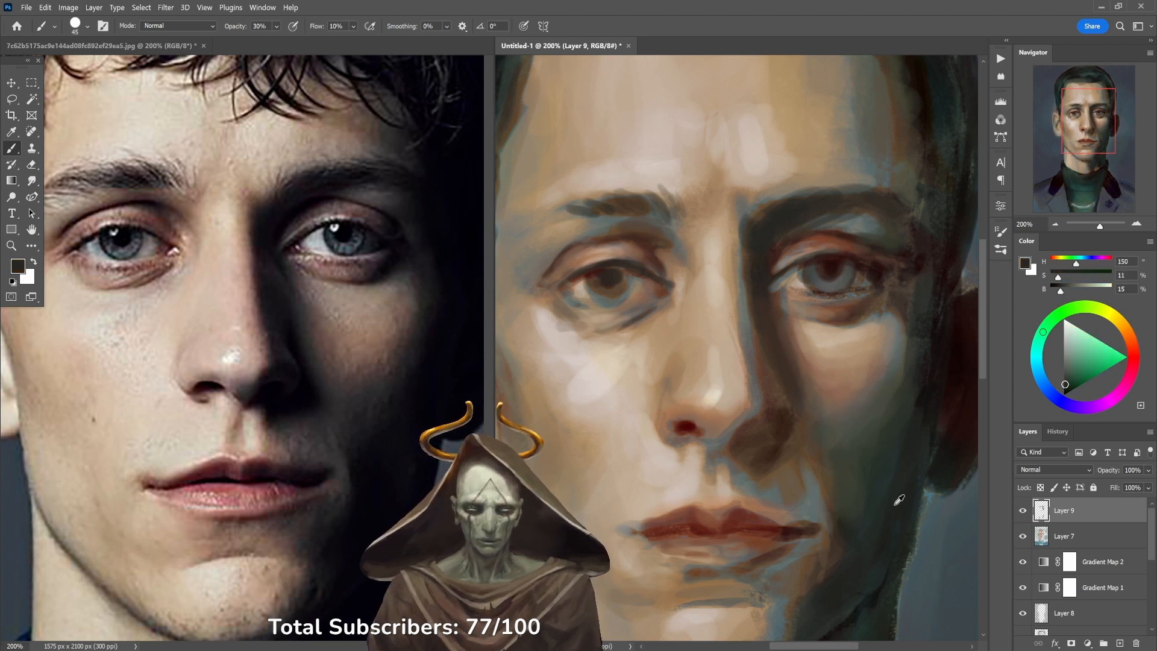
pyautogui.press('5')
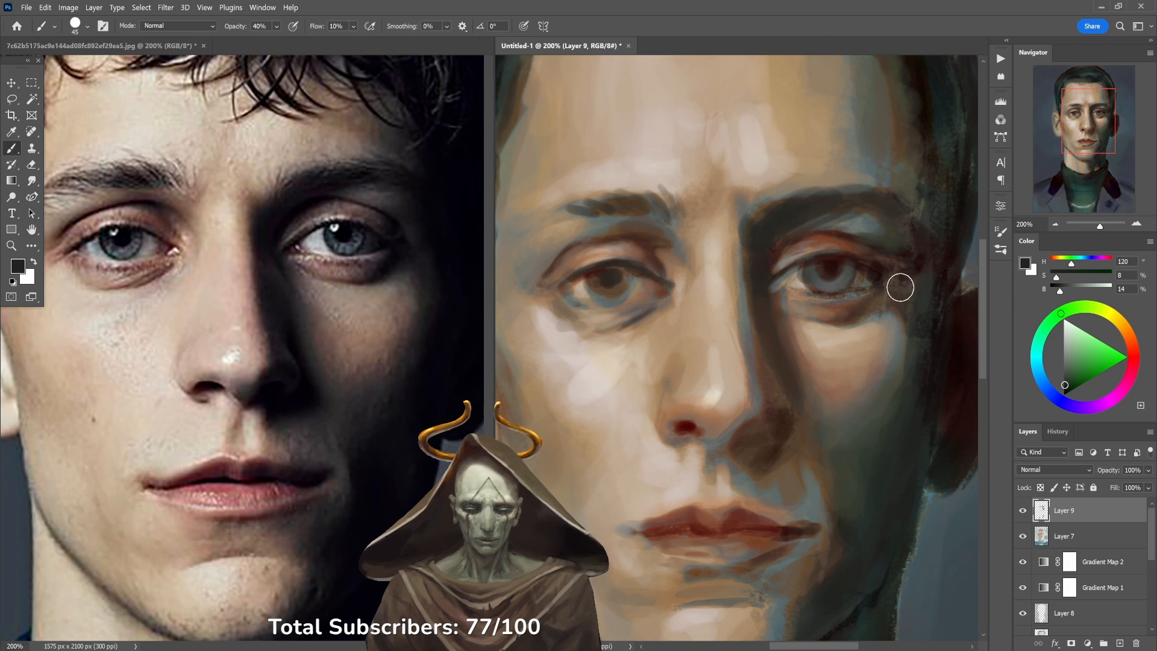
pyautogui.moveTo(859, 315)
pyautogui.mouseDown()
pyautogui.moveTo(885, 284)
pyautogui.moveTo(878, 267)
pyautogui.mouseUp()
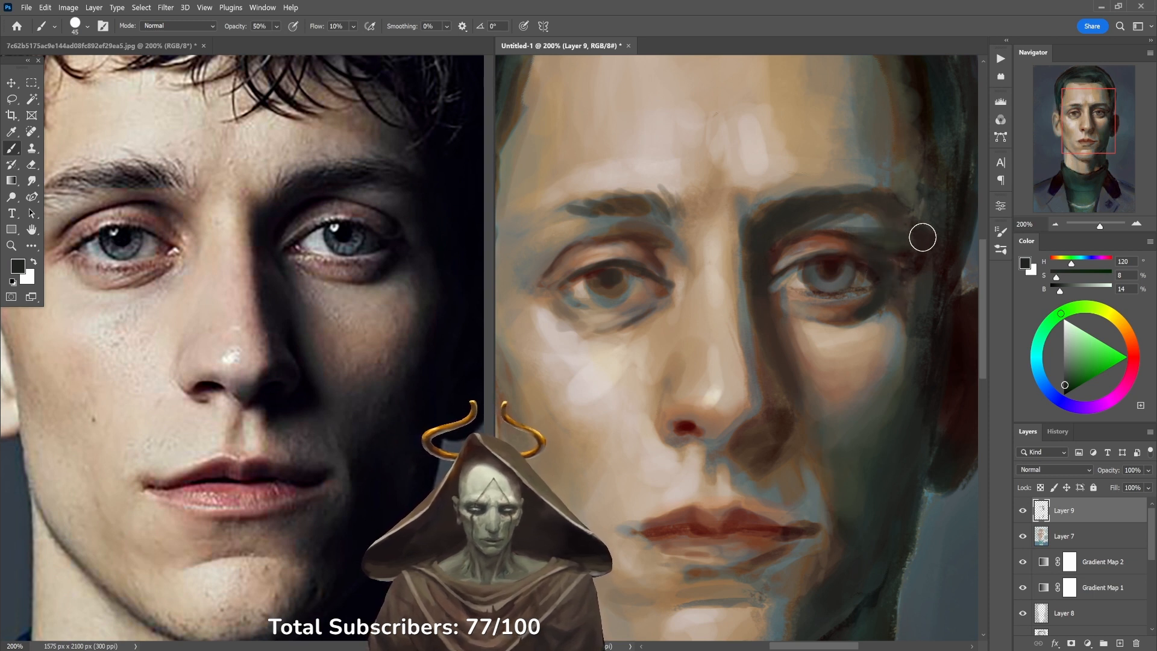
# Deepen the shadow beside the nose and shadow-side eye socket with sampled dark browns (hues 4, 20 and 23) at 20 to 40% opacity.
pyautogui.moveTo(861, 266); pyautogui.dragTo(779, 254)
pyautogui.keyDown('alt'); pyautogui.click(875, 338); pyautogui.keyUp('alt')
pyautogui.moveTo(697, 204)
pyautogui.mouseDown()
pyautogui.moveTo(750, 178)
pyautogui.moveTo(700, 204)
pyautogui.moveTo(700, 193)
pyautogui.moveTo(705, 209)
pyautogui.moveTo(762, 189)
pyautogui.mouseUp()
pyautogui.press('2')
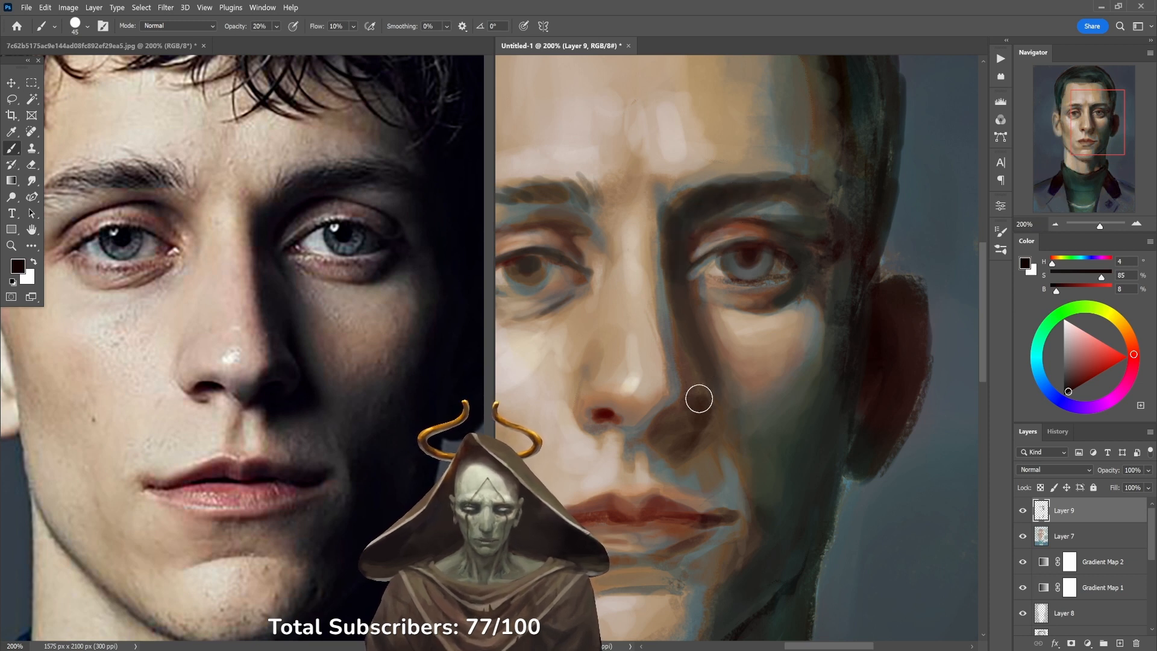
pyautogui.keyDown('alt'); pyautogui.click(710, 317); pyautogui.keyUp('alt')
pyautogui.press('3')
pyautogui.keyDown('alt'); pyautogui.click(676, 271); pyautogui.keyUp('alt')
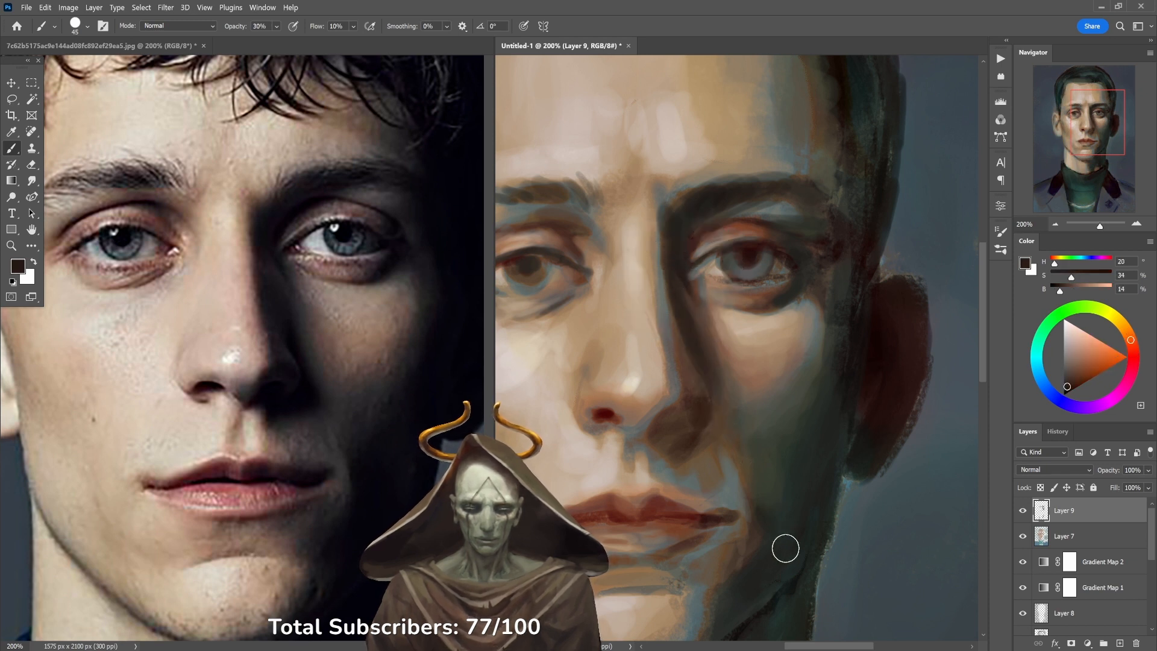
pyautogui.keyDown('alt'); pyautogui.click(690, 344); pyautogui.keyUp('alt')
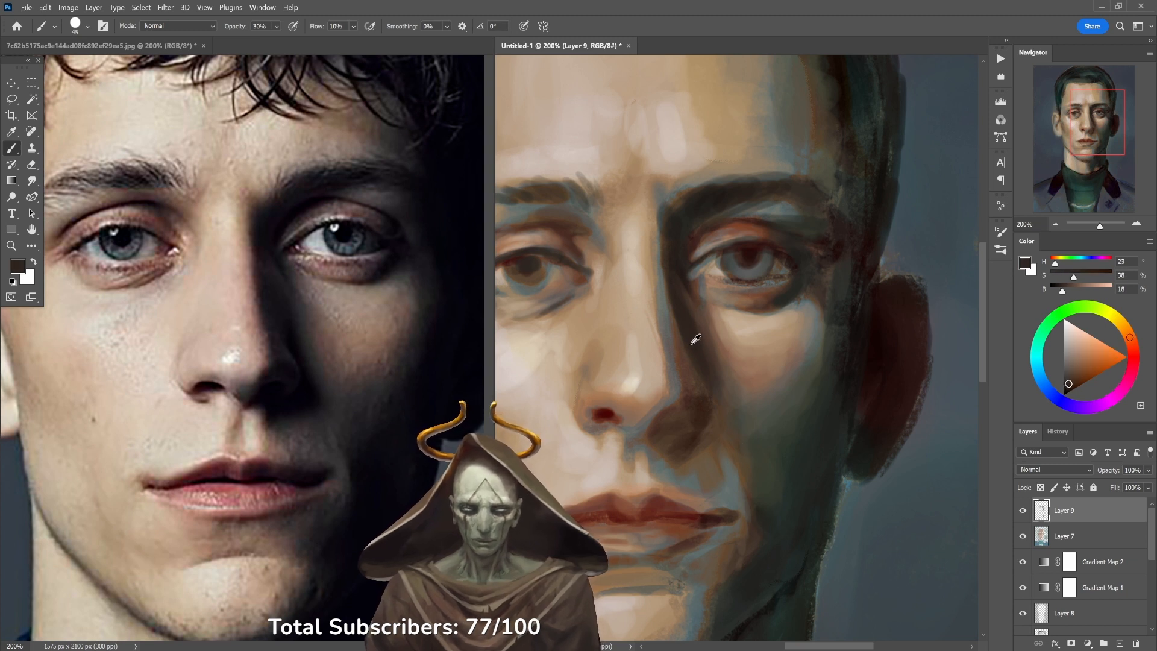
pyautogui.press('4')
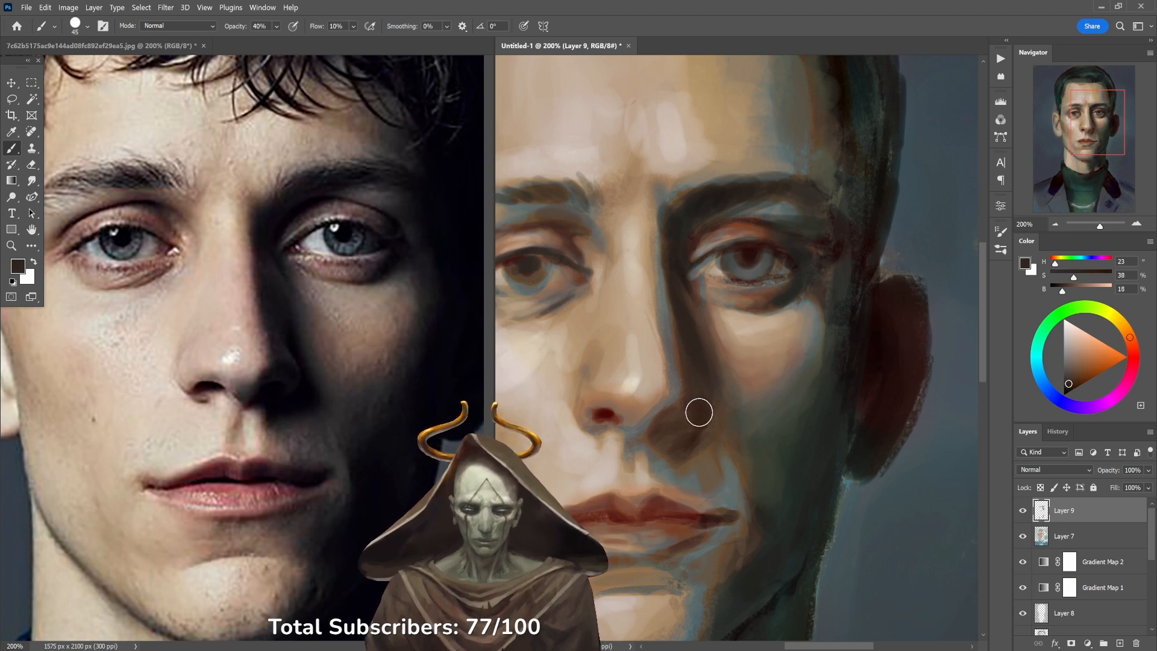
# Darken the shadow-side temple around the eye's outer corner with a size 80 brush, sampled near-black (hue 40, brightness 9) and 60% opacity.
pyautogui.moveTo(814, 200); pyautogui.dragTo(808, 336)
pyautogui.keyDown('alt'); pyautogui.click(837, 239); pyautogui.keyUp('alt')
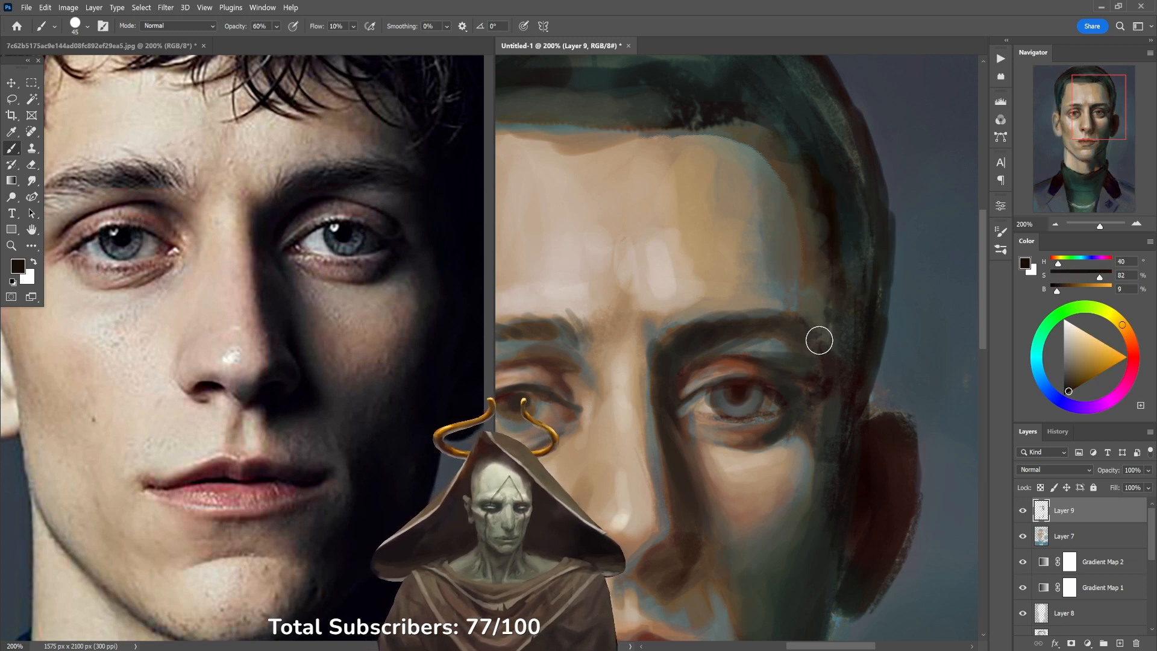
pyautogui.press(']')
pyautogui.press(']')
pyautogui.press(']')
pyautogui.press(']')
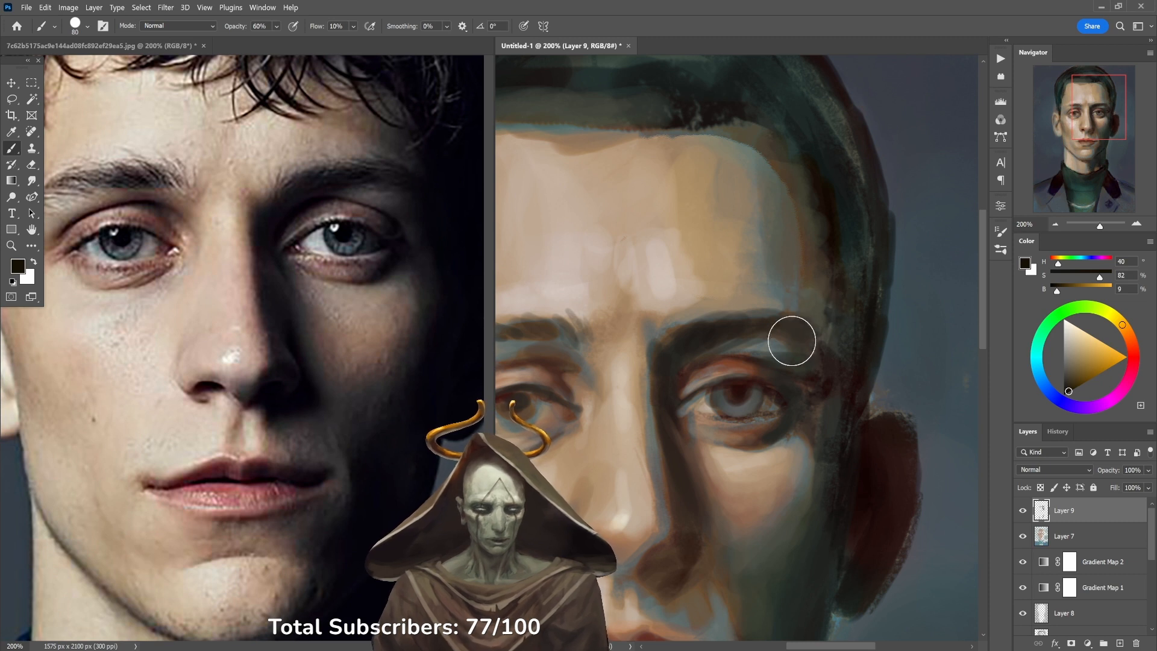
pyautogui.moveTo(784, 444); pyautogui.dragTo(800, 354)
# Deepen the lower shadow-side cheek beside the mouth with sampled dark greens, hue 153 at 30% opacity and hue 157 at 50%.
pyautogui.moveTo(796, 421); pyautogui.dragTo(819, 259)
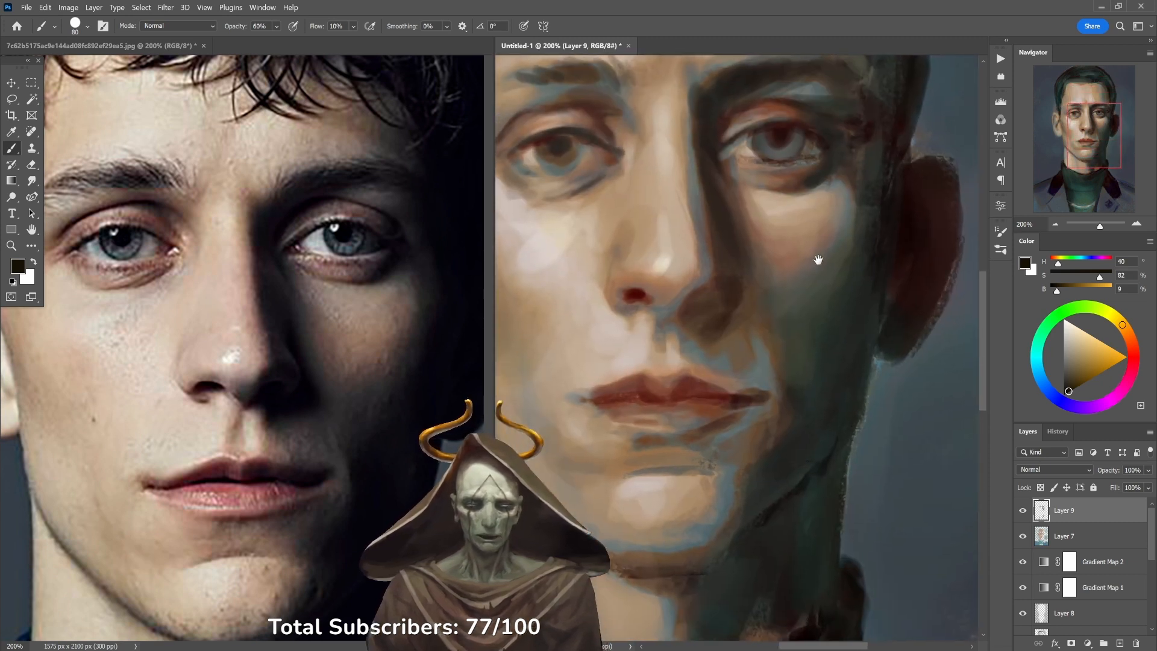
pyautogui.keyDown('alt'); pyautogui.click(775, 348); pyautogui.keyUp('alt')
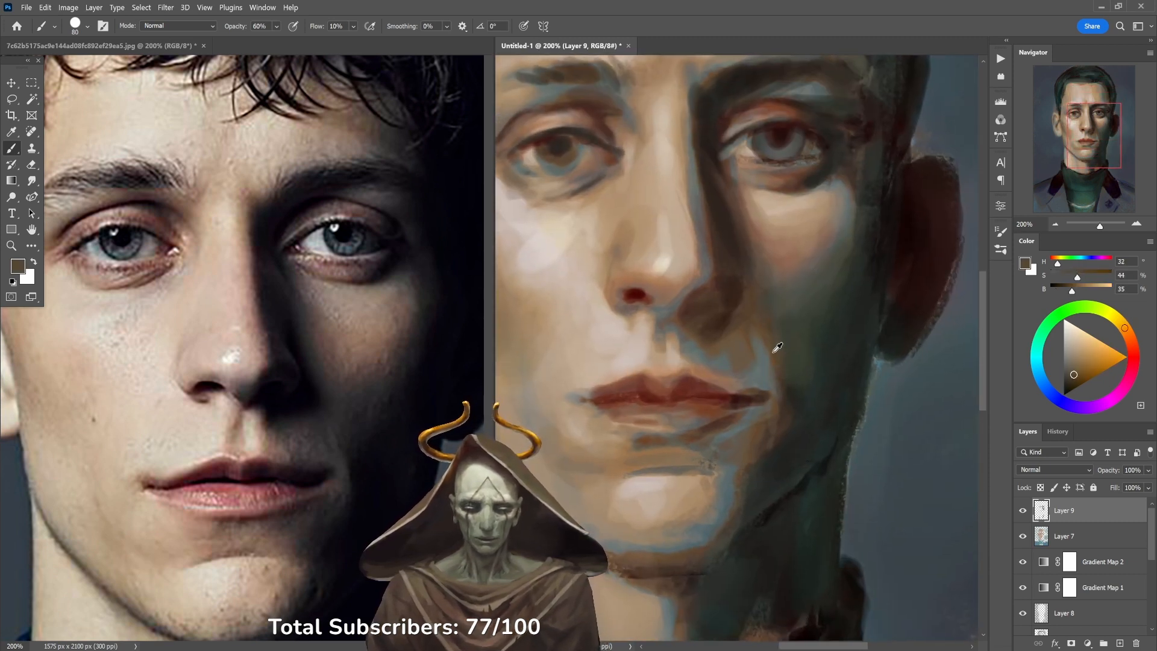
pyautogui.keyDown('alt'); pyautogui.click(816, 344); pyautogui.keyUp('alt')
pyautogui.press('3')
pyautogui.moveTo(735, 358)
pyautogui.mouseDown()
pyautogui.moveTo(763, 332)
pyautogui.moveTo(751, 347)
pyautogui.moveTo(754, 305)
pyautogui.moveTo(735, 314)
pyautogui.moveTo(743, 288)
pyautogui.moveTo(707, 318)
pyautogui.moveTo(733, 288)
pyautogui.moveTo(760, 358)
pyautogui.moveTo(781, 385)
pyautogui.moveTo(788, 373)
pyautogui.moveTo(787, 412)
pyautogui.moveTo(748, 453)
pyautogui.moveTo(761, 435)
pyautogui.moveTo(693, 450)
pyautogui.moveTo(748, 448)
pyautogui.moveTo(728, 515)
pyautogui.moveTo(692, 546)
pyautogui.moveTo(735, 481)
pyautogui.moveTo(710, 544)
pyautogui.moveTo(638, 563)
pyautogui.mouseUp()
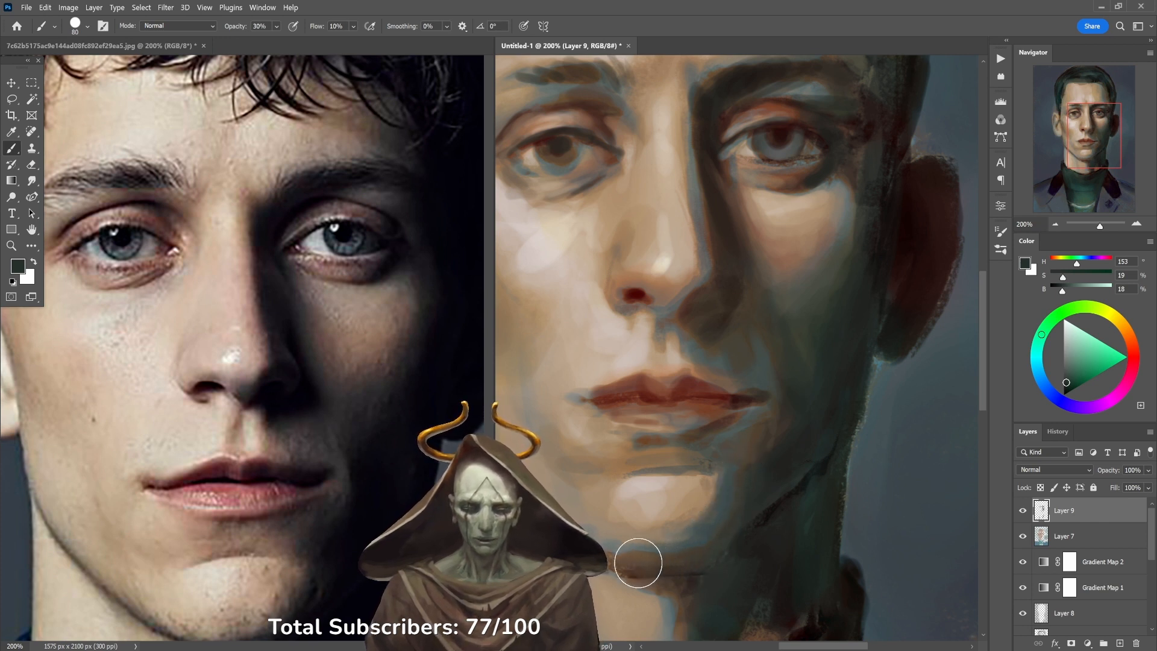
pyautogui.moveTo(775, 265); pyautogui.dragTo(811, 398)
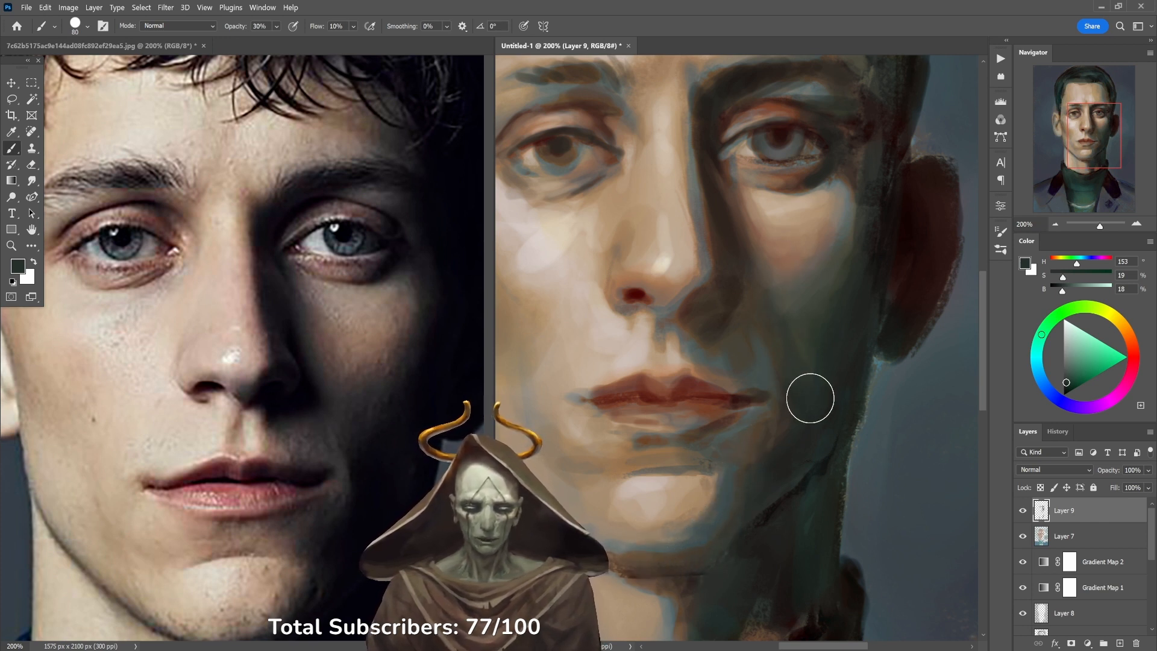
pyautogui.keyDown('alt'); pyautogui.click(826, 358); pyautogui.keyUp('alt')
pyautogui.press('5')
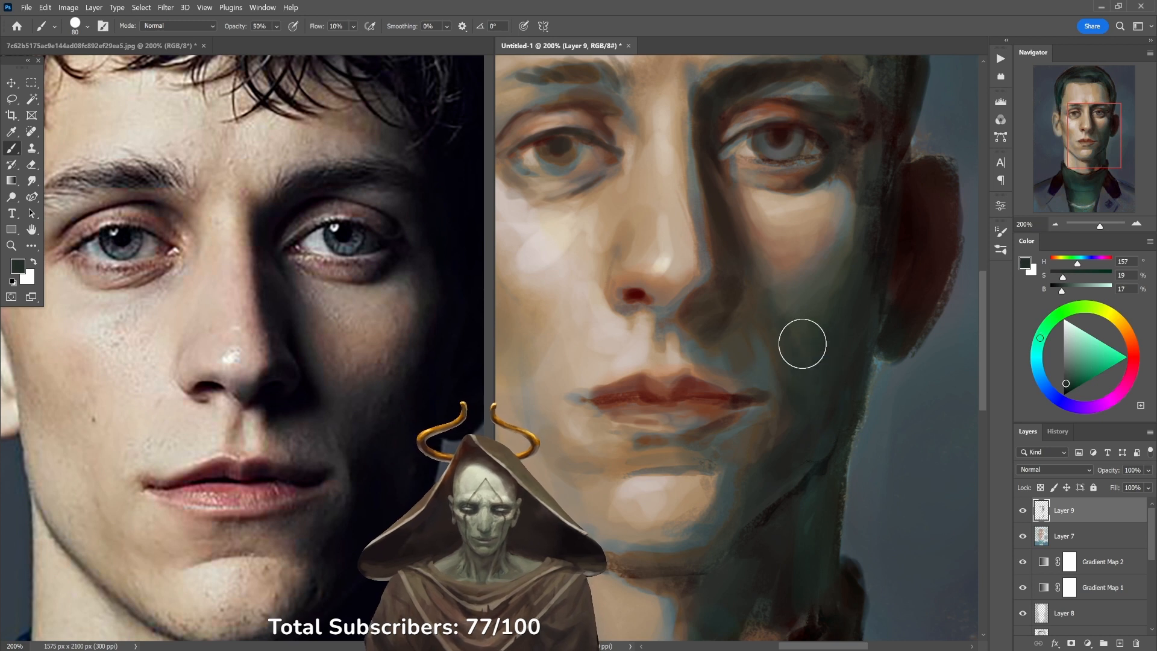
# Soften the transition on the shadow-side cheek with a sampled grey-green (hue 120, brightness 22) at 30% opacity.
pyautogui.keyDown('alt'); pyautogui.click(819, 306); pyautogui.keyUp('alt')
pyautogui.keyDown('alt'); pyautogui.click(816, 309); pyautogui.keyUp('alt')
pyautogui.press('3')
pyautogui.moveTo(803, 316)
pyautogui.mouseDown()
pyautogui.moveTo(822, 295)
pyautogui.moveTo(798, 311)
pyautogui.moveTo(822, 305)
pyautogui.moveTo(810, 320)
pyautogui.mouseUp()
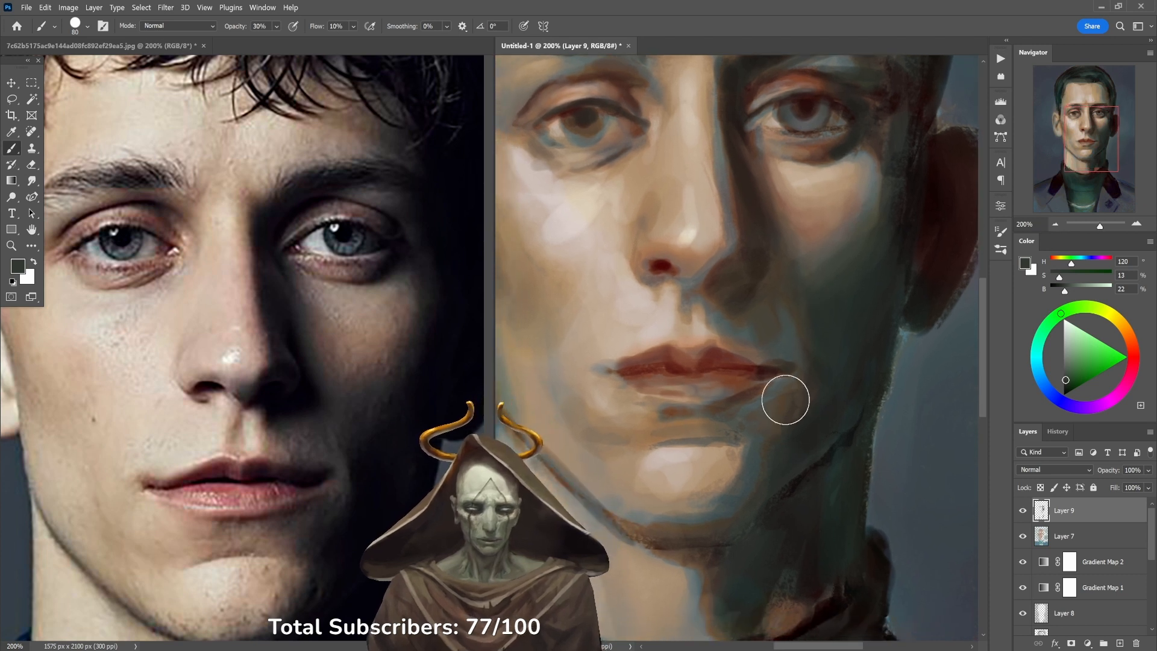
# Blend the outer part of the light-side cheek with sampled tan (hue 32) at 30% opacity and a nearby skin tone at 40%.
pyautogui.moveTo(679, 296); pyautogui.dragTo(755, 350)
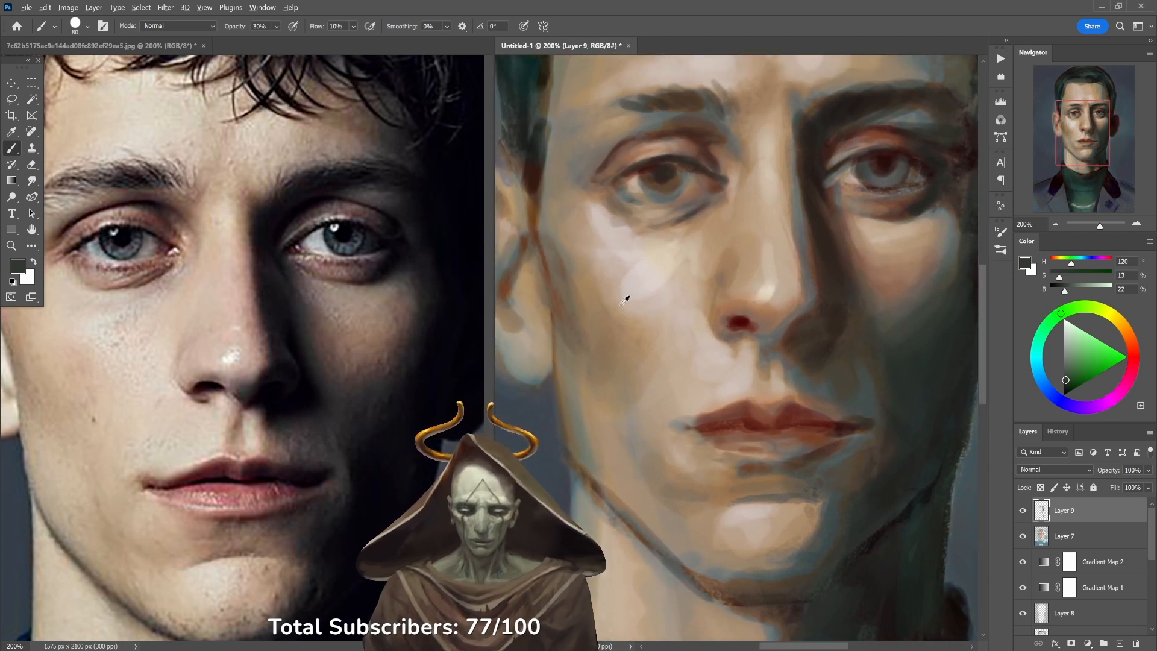
pyautogui.keyDown('alt'); pyautogui.click(601, 290); pyautogui.keyUp('alt')
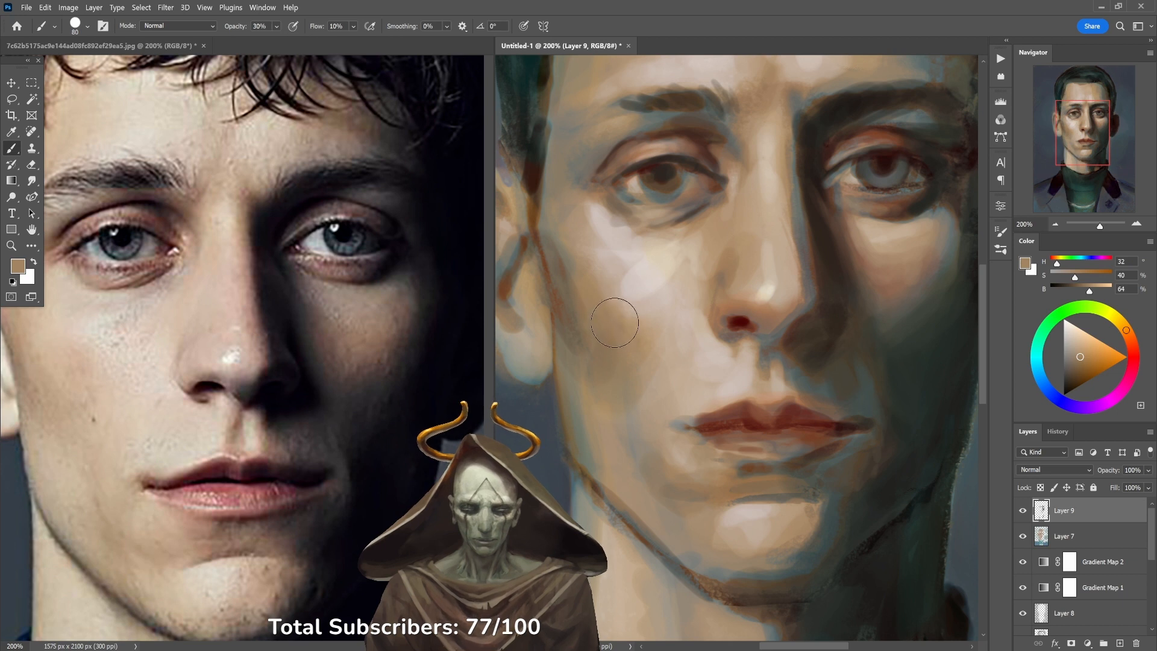
pyautogui.keyDown('alt'); pyautogui.click(591, 307); pyautogui.keyUp('alt')
pyautogui.press('4')
pyautogui.moveTo(604, 284)
pyautogui.mouseDown()
pyautogui.moveTo(619, 271)
pyautogui.moveTo(661, 289)
pyautogui.mouseUp()
# Reposition the reference photo and smooth the skin below the light-side eye with sampled tan (hue 33) and beige (hue 28) at 40% opacity.
pyautogui.click(262, 374)
pyautogui.moveTo(265, 368); pyautogui.dragTo(339, 395)
pyautogui.keyDown('alt'); pyautogui.click(637, 287); pyautogui.keyUp('alt')
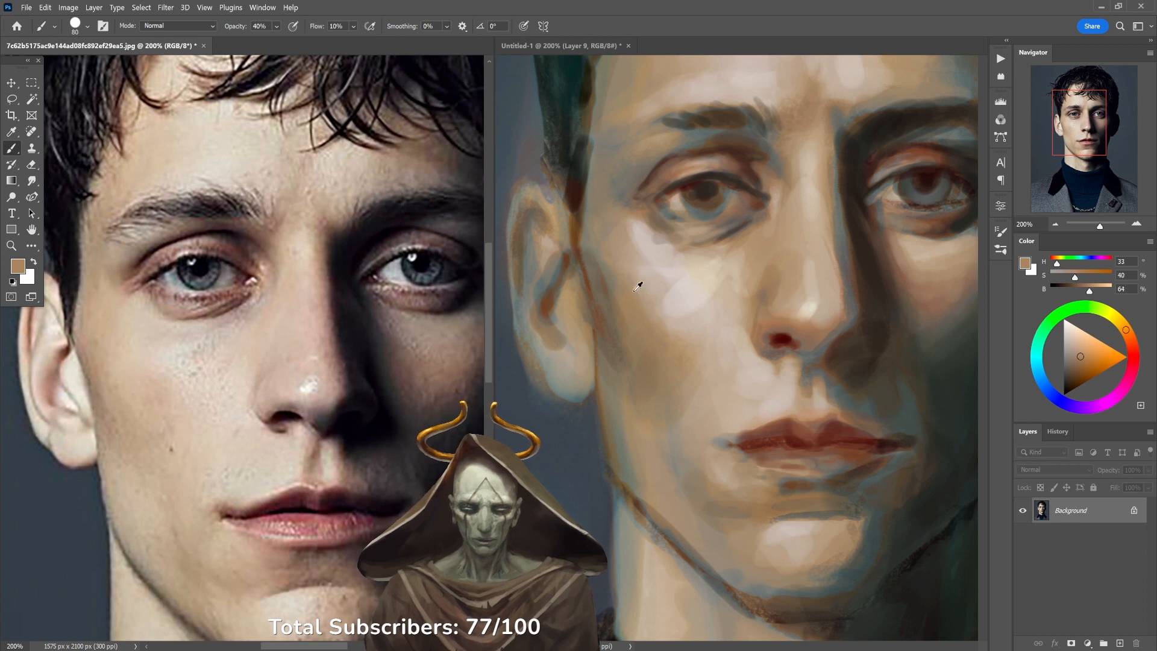
pyautogui.click(685, 264)
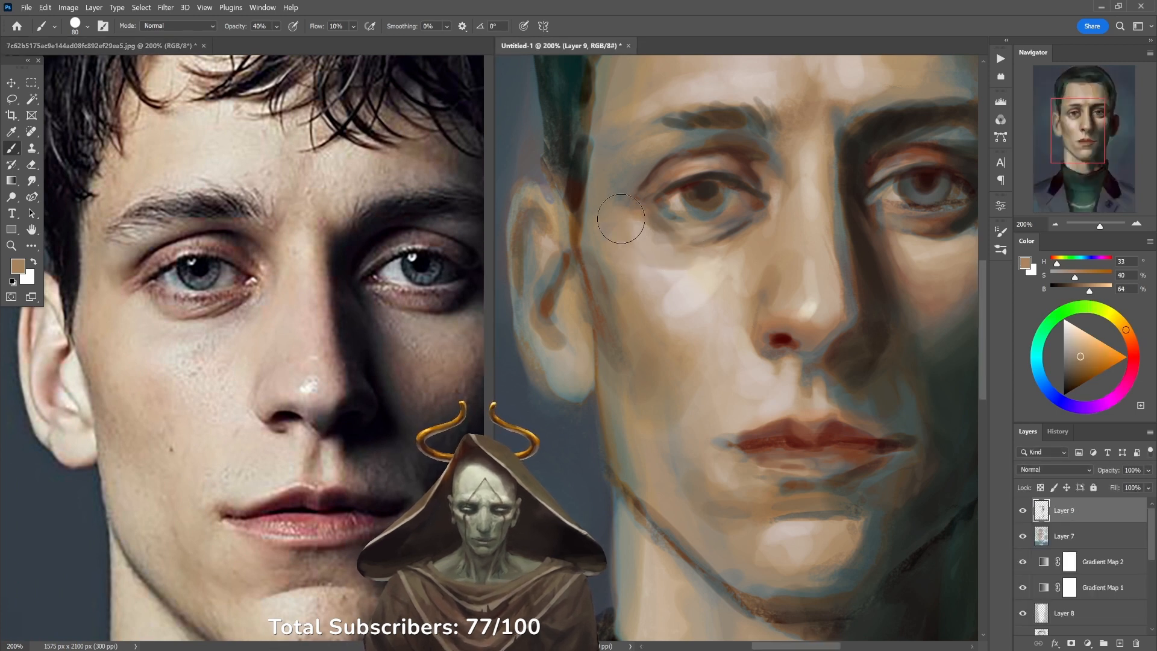
pyautogui.keyDown('alt'); pyautogui.click(644, 228); pyautogui.keyUp('alt')
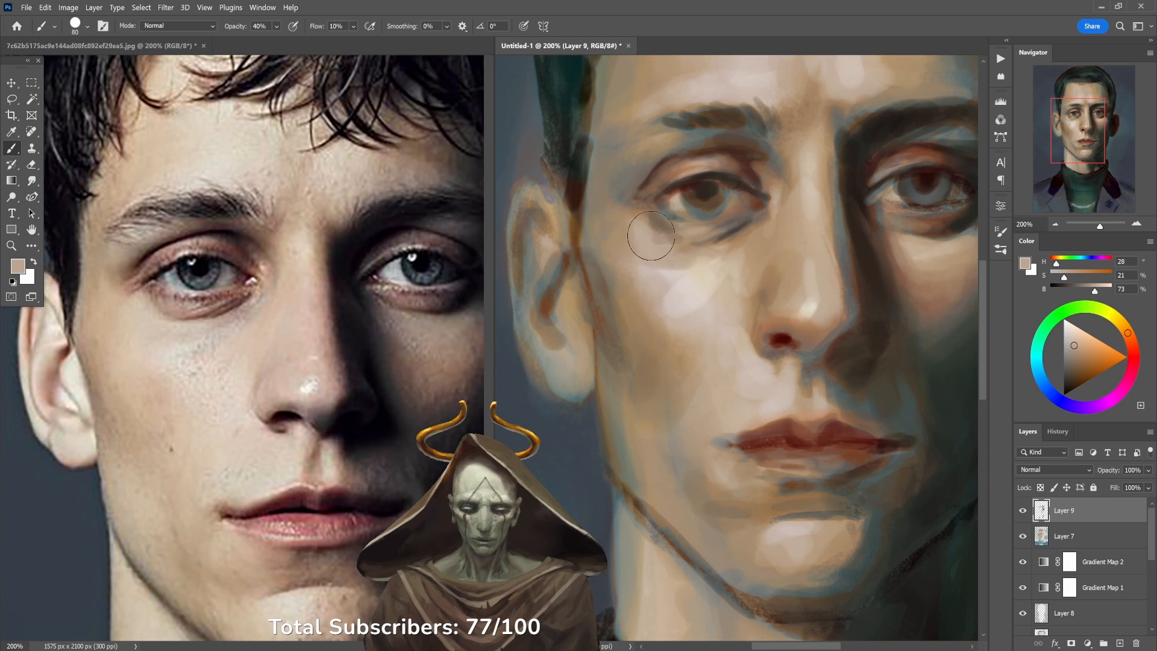
# Refine the light-side eye's lower lid with a size 30 brush, using sampled red-brown (hue 15) at 30% opacity and tan (hue 25) at 40%.
pyautogui.keyDown('alt'); pyautogui.click(722, 155); pyautogui.keyUp('alt')
pyautogui.press('[')
pyautogui.press('[')
pyautogui.press('[')
pyautogui.press('[')
pyautogui.press('[')
pyautogui.keyDown('alt'); pyautogui.click(675, 183); pyautogui.keyUp('alt')
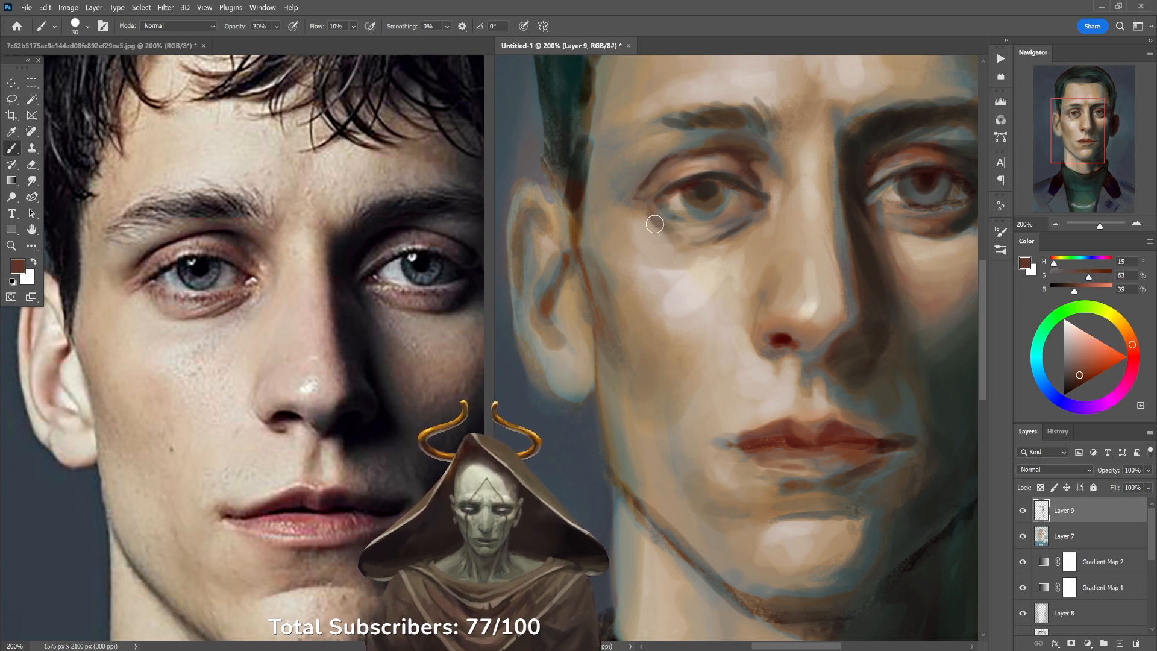
pyautogui.keyDown('alt'); pyautogui.click(677, 233); pyautogui.keyUp('alt')
pyautogui.keyDown('alt'); pyautogui.click(667, 228); pyautogui.keyUp('alt')
pyautogui.keyDown('alt'); pyautogui.click(682, 225); pyautogui.keyUp('alt')
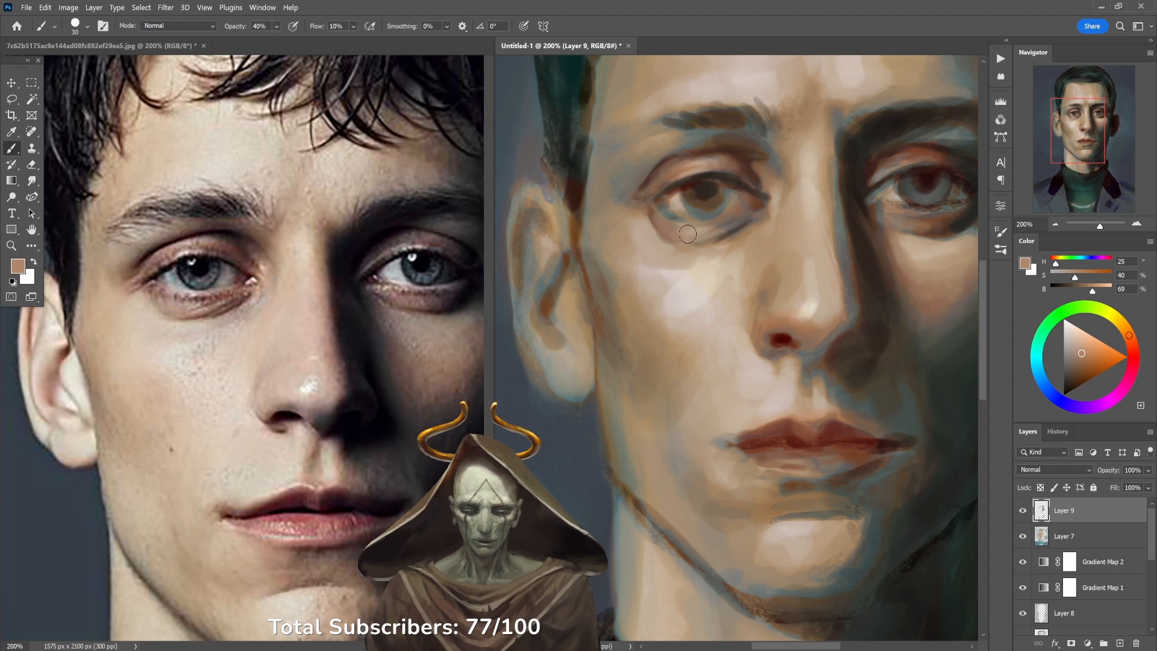
# Strengthen the light-side eye's outer corner and upper crease with sampled browns (hues 23 and 16), at 40% and 30% opacity.
pyautogui.keyDown('alt'); pyautogui.click(657, 208); pyautogui.keyUp('alt')
pyautogui.keyDown('alt'); pyautogui.click(658, 213); pyautogui.keyUp('alt')
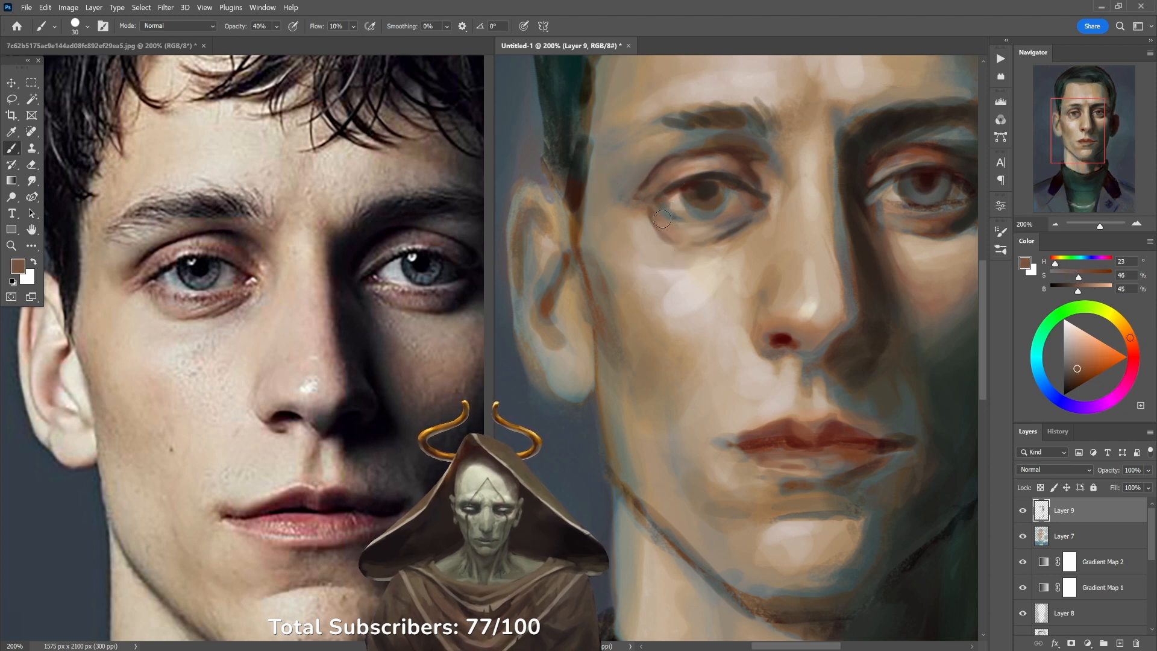
pyautogui.keyDown('alt'); pyautogui.click(753, 175); pyautogui.keyUp('alt')
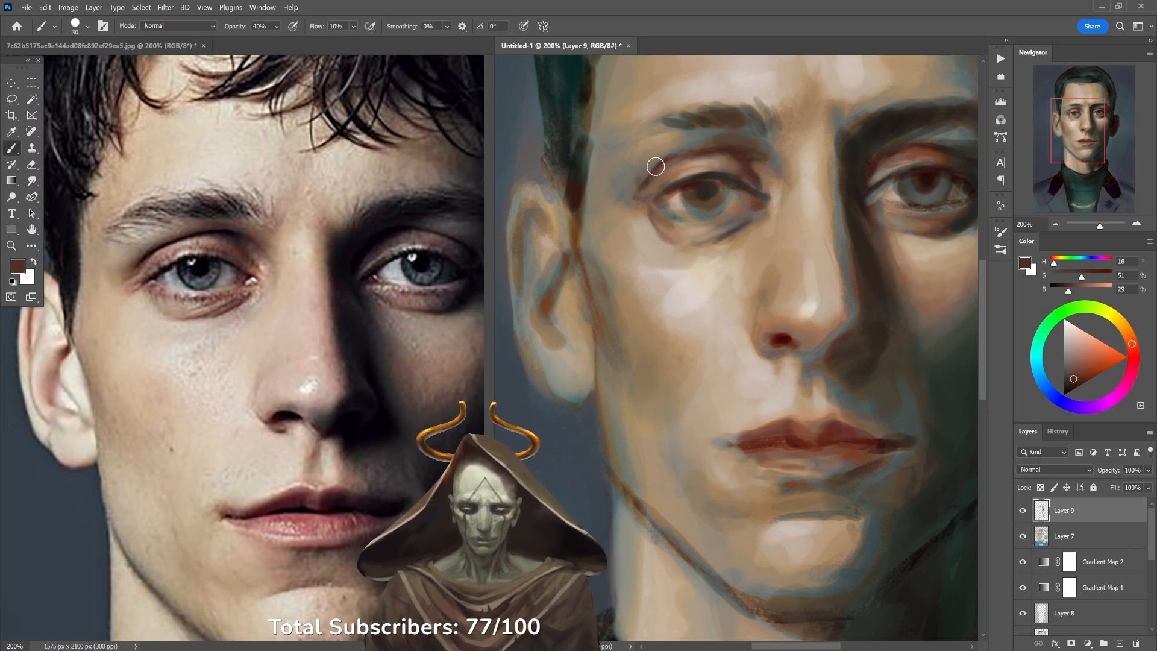
pyautogui.press('3')
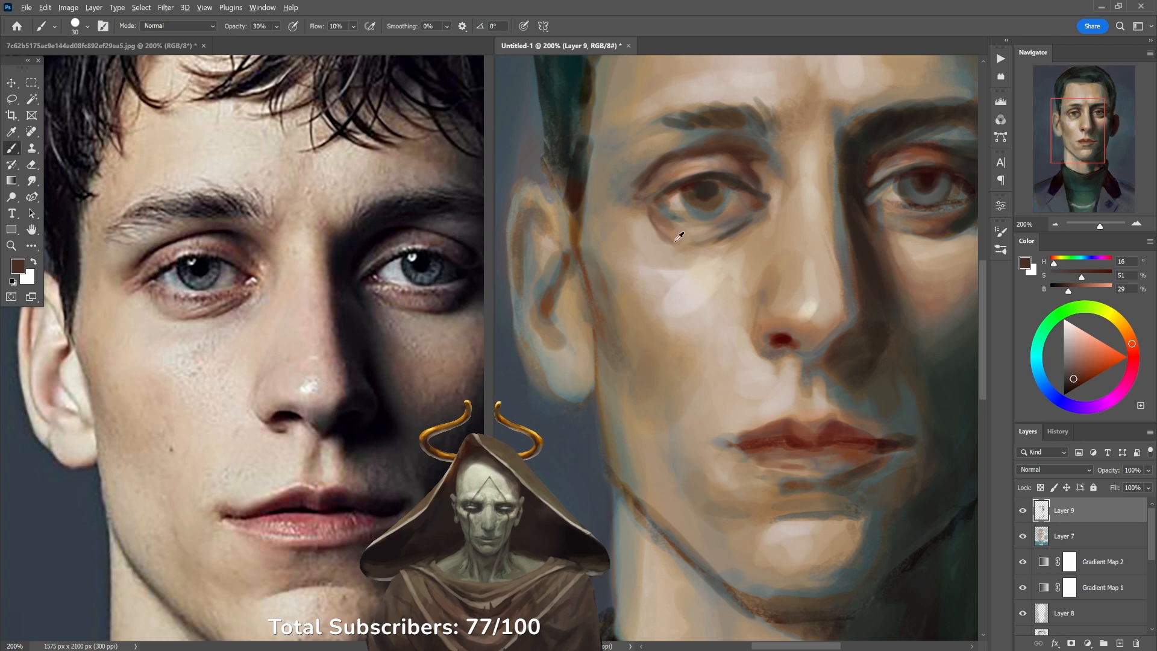
# Tint both irises with teal (hue 183, saturation 45, brightness 68) at 30% opacity.
pyautogui.keyDown('alt'); pyautogui.click(540, 286); pyautogui.keyUp('alt')
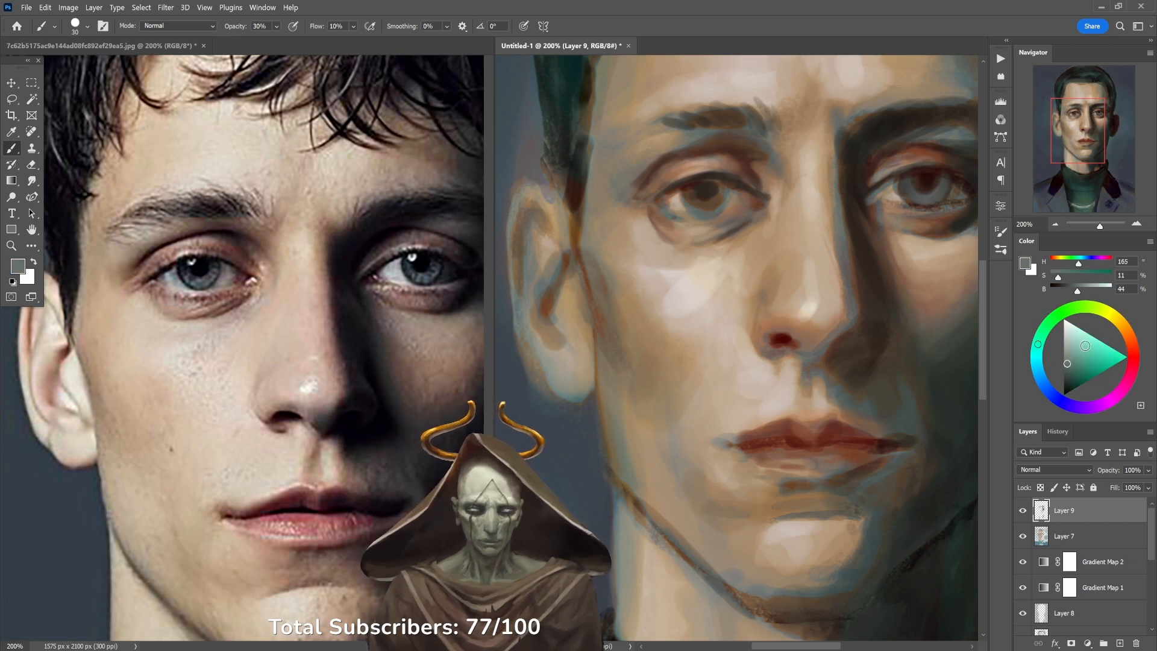
pyautogui.click(1083, 356)
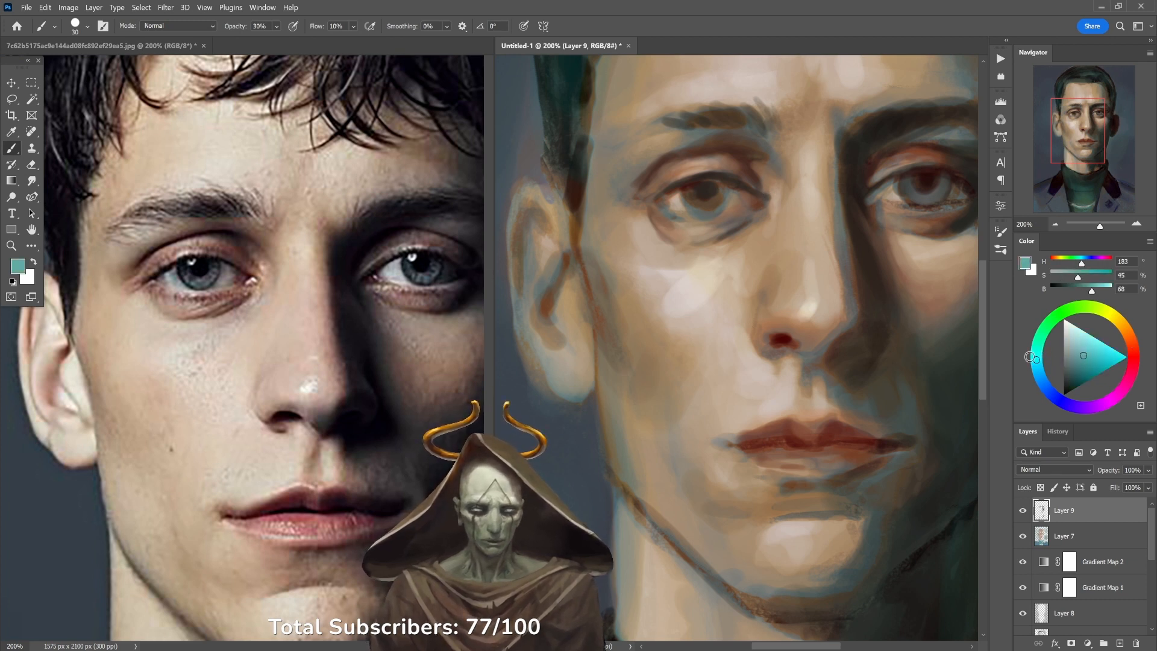
pyautogui.press('5')
pyautogui.press('3')
pyautogui.moveTo(713, 203); pyautogui.dragTo(704, 200)
pyautogui.moveTo(916, 212)
pyautogui.mouseDown()
pyautogui.moveTo(922, 193)
pyautogui.moveTo(947, 184)
pyautogui.mouseUp()
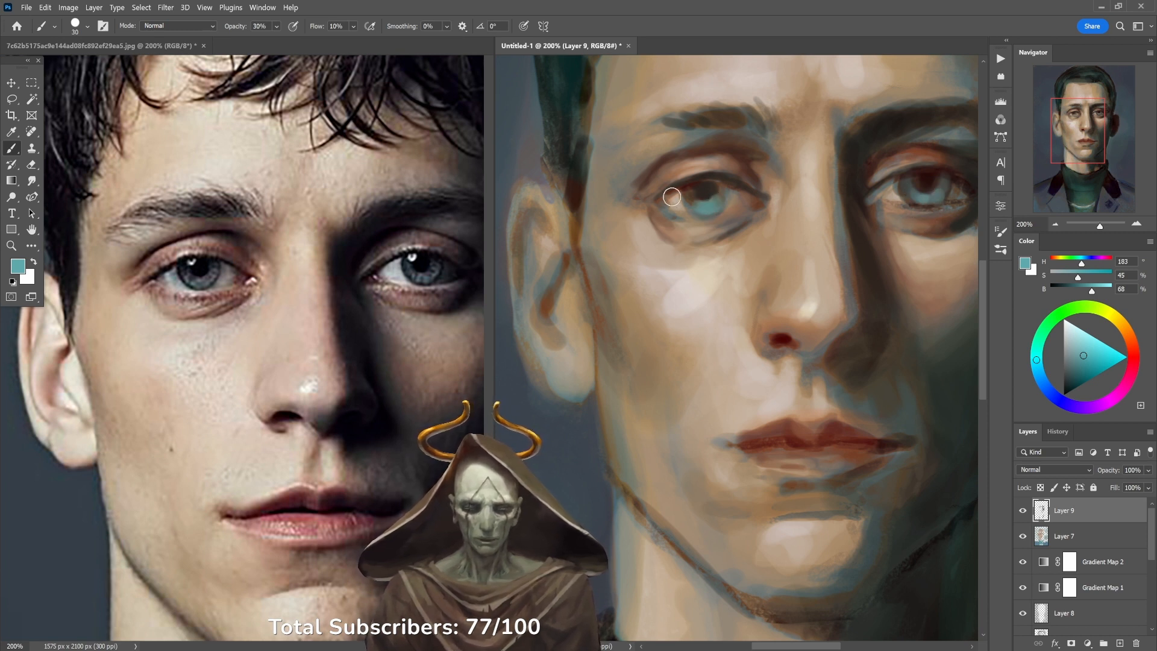
# Refine the light-side eye's pupil and iris with sampled dark brown (hue 25) and grey-teal (hue 172) at 30% opacity.
pyautogui.keyDown('alt'); pyautogui.click(708, 191); pyautogui.keyUp('alt')
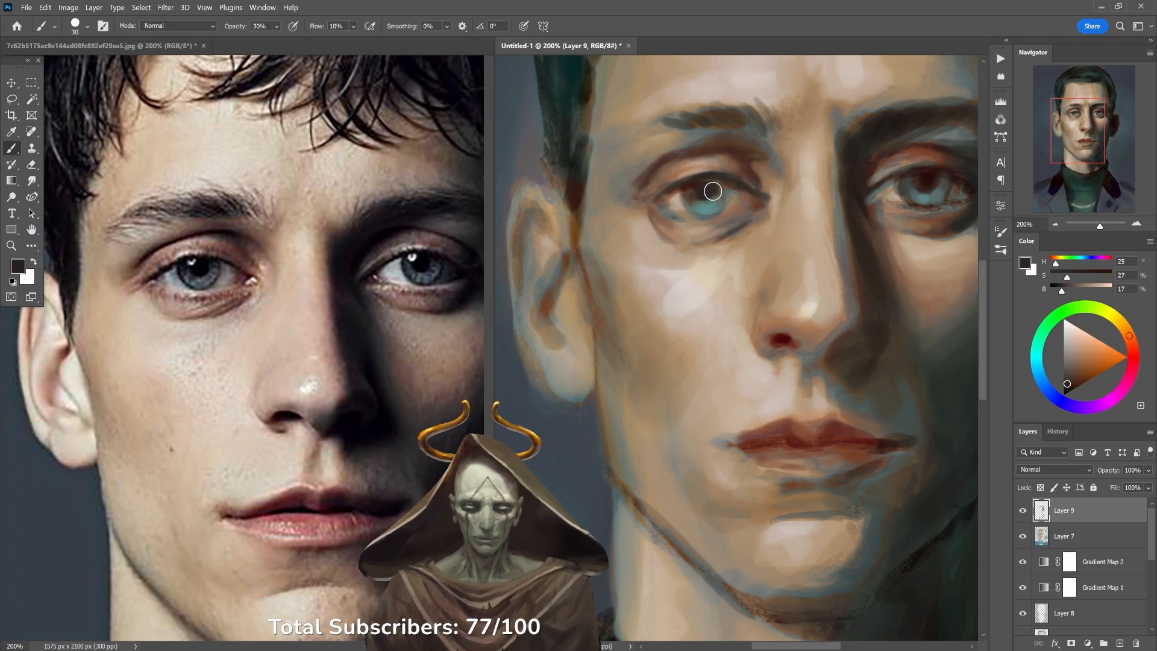
pyautogui.keyDown('alt'); pyautogui.click(690, 200); pyautogui.keyUp('alt')
pyautogui.keyDown('alt'); pyautogui.click(690, 194); pyautogui.keyUp('alt')
pyautogui.keyDown('alt'); pyautogui.click(718, 194); pyautogui.keyUp('alt')
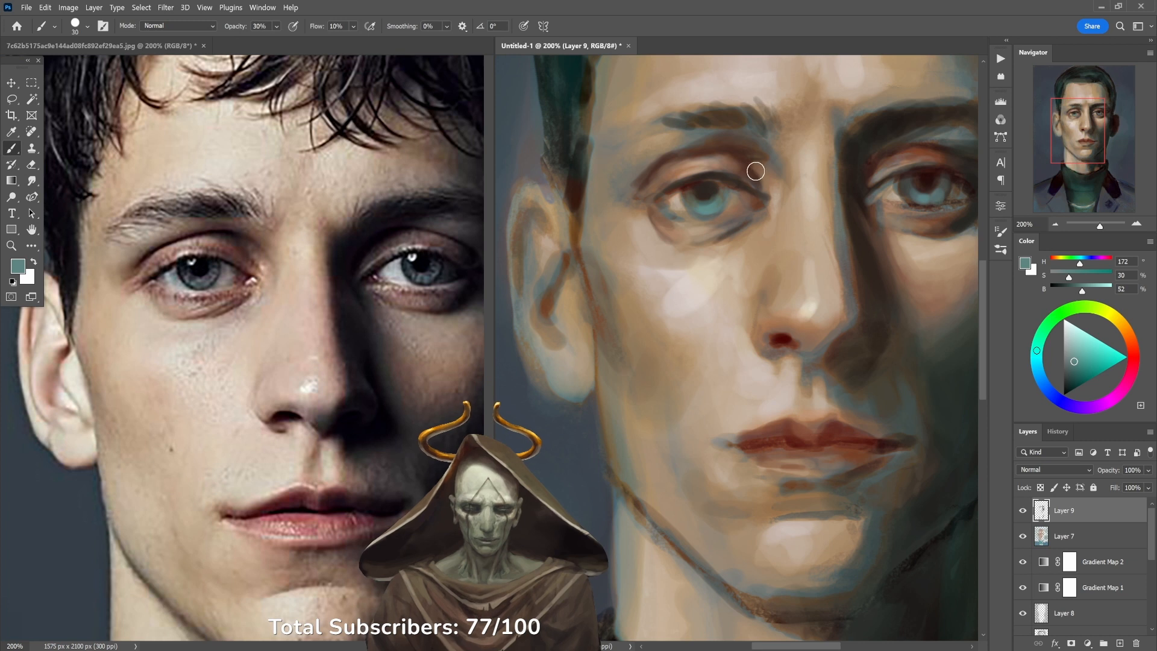
# Extend and soften the light-side mouth corner with sampled reddish brown (hue 11), beige (hue 29) and brown (hue 15) at 20% opacity.
pyautogui.keyDown('alt'); pyautogui.click(761, 439); pyautogui.keyUp('alt')
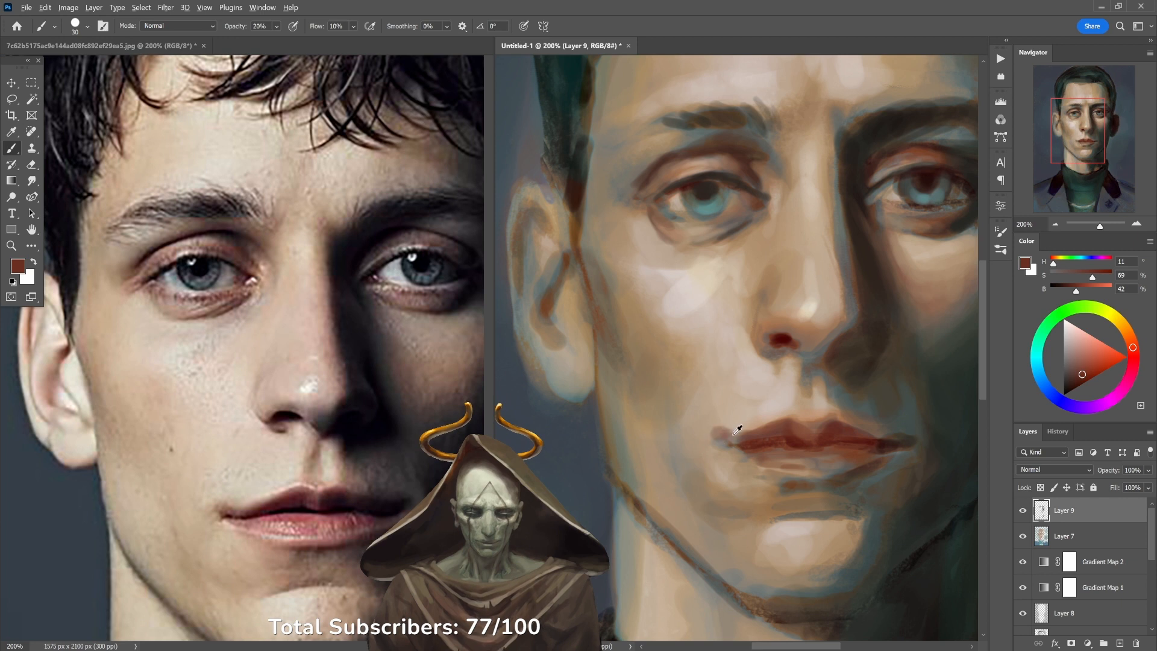
pyautogui.keyDown('alt'); pyautogui.click(734, 431); pyautogui.keyUp('alt')
pyautogui.keyDown('alt'); pyautogui.click(736, 433); pyautogui.keyUp('alt')
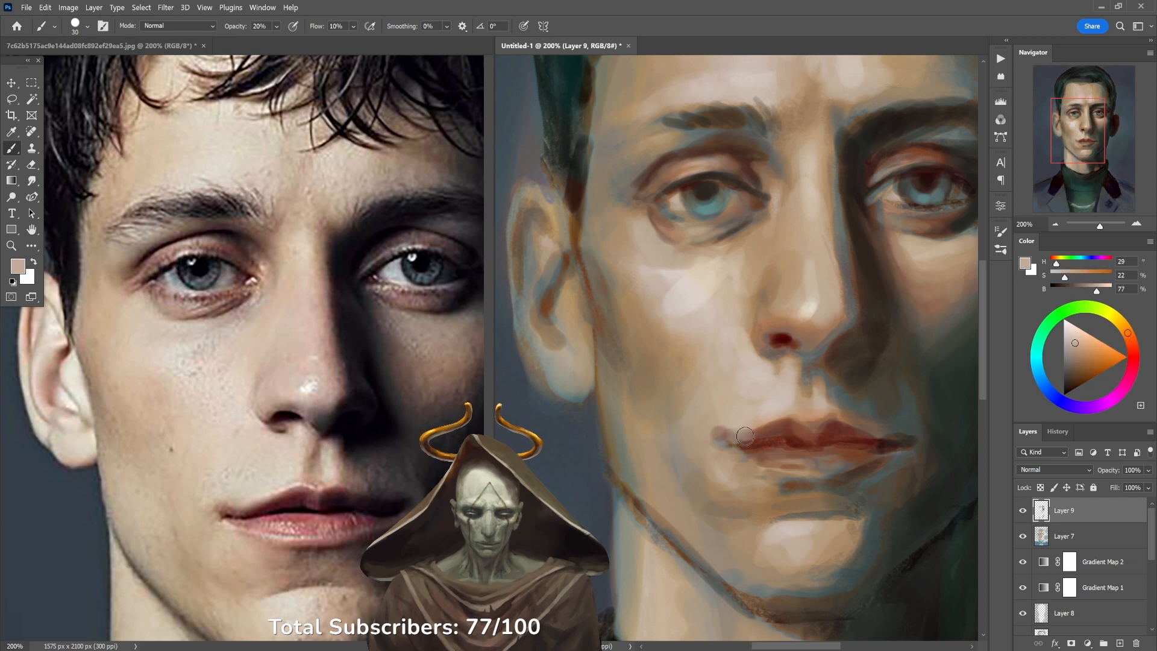
pyautogui.keyDown('alt'); pyautogui.click(753, 439); pyautogui.keyUp('alt')
pyautogui.keyDown('alt'); pyautogui.click(758, 433); pyautogui.keyUp('alt')
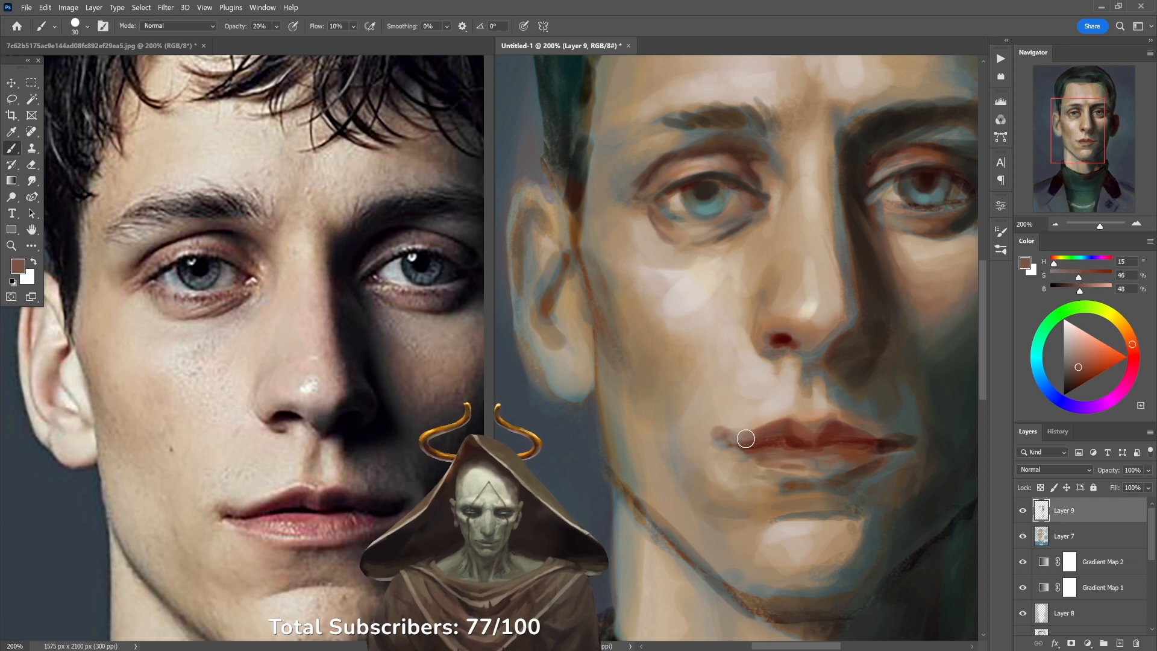
# Darken the parting line between the lips with a sampled dark red (hue 2, brightness 19) at 20% opacity.
pyautogui.keyDown('alt'); pyautogui.click(817, 437); pyautogui.keyUp('alt')
pyautogui.keyDown('alt'); pyautogui.click(900, 444); pyautogui.keyUp('alt')
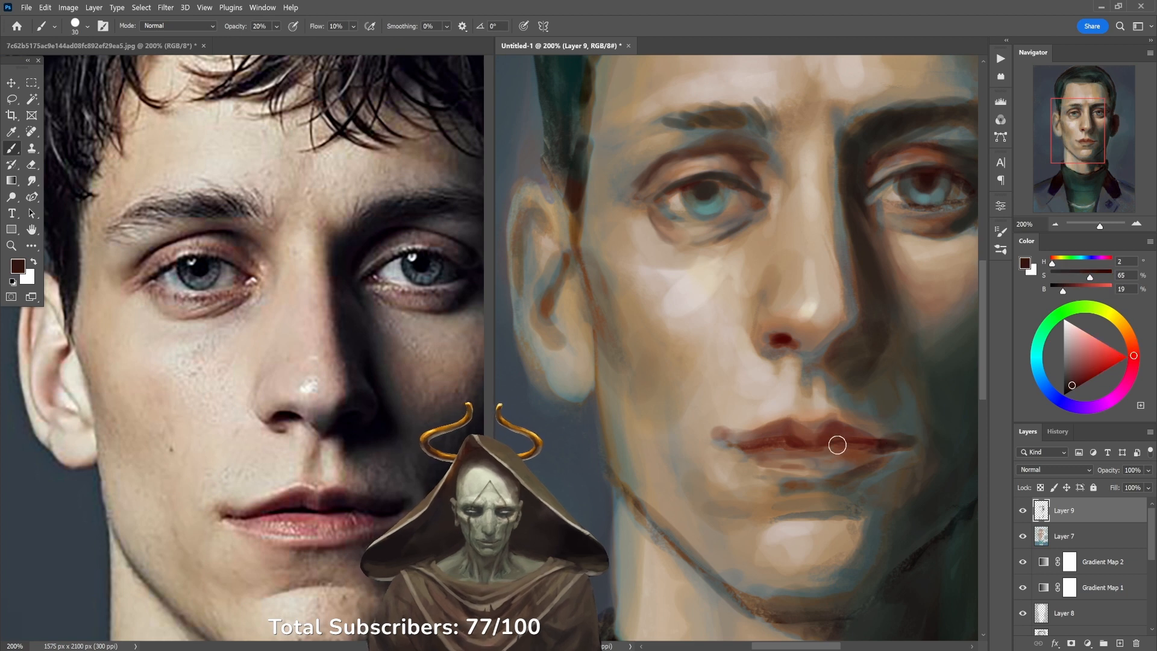
pyautogui.press('9')
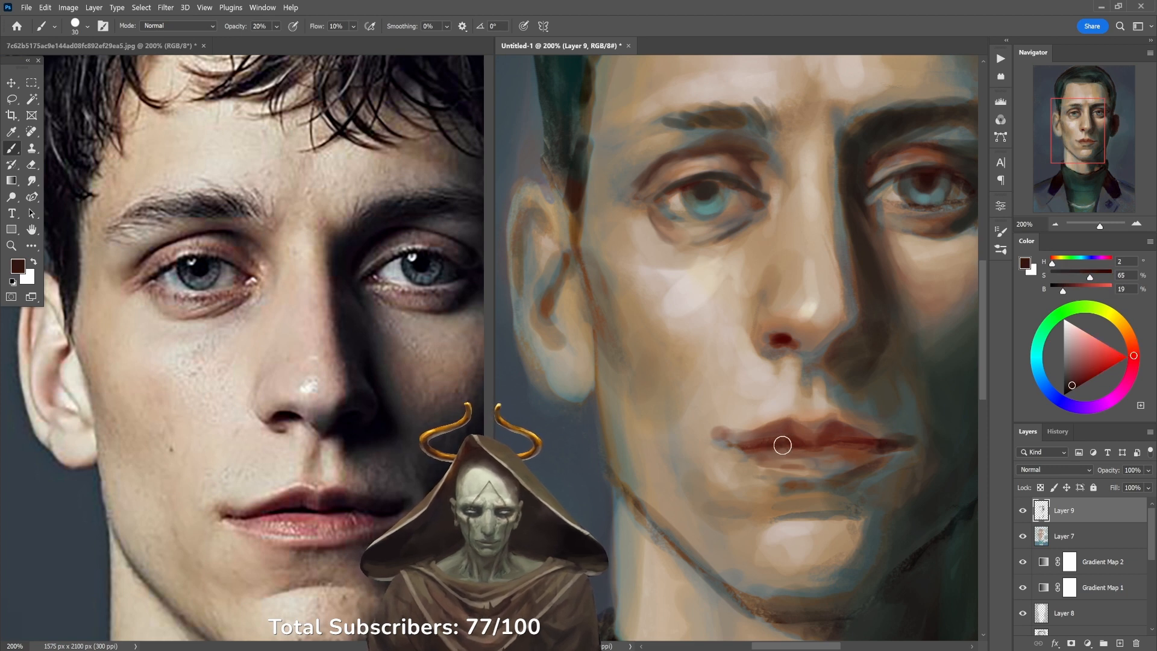
# Extend the dark parting line between the lips and rework the lower lip with sampled brown (hue 23, brightness 49) at 70% opacity.
pyautogui.moveTo(780, 444)
pyautogui.mouseDown()
pyautogui.moveTo(842, 443)
pyautogui.moveTo(820, 453)
pyautogui.moveTo(797, 446)
pyautogui.moveTo(846, 441)
pyautogui.mouseUp()
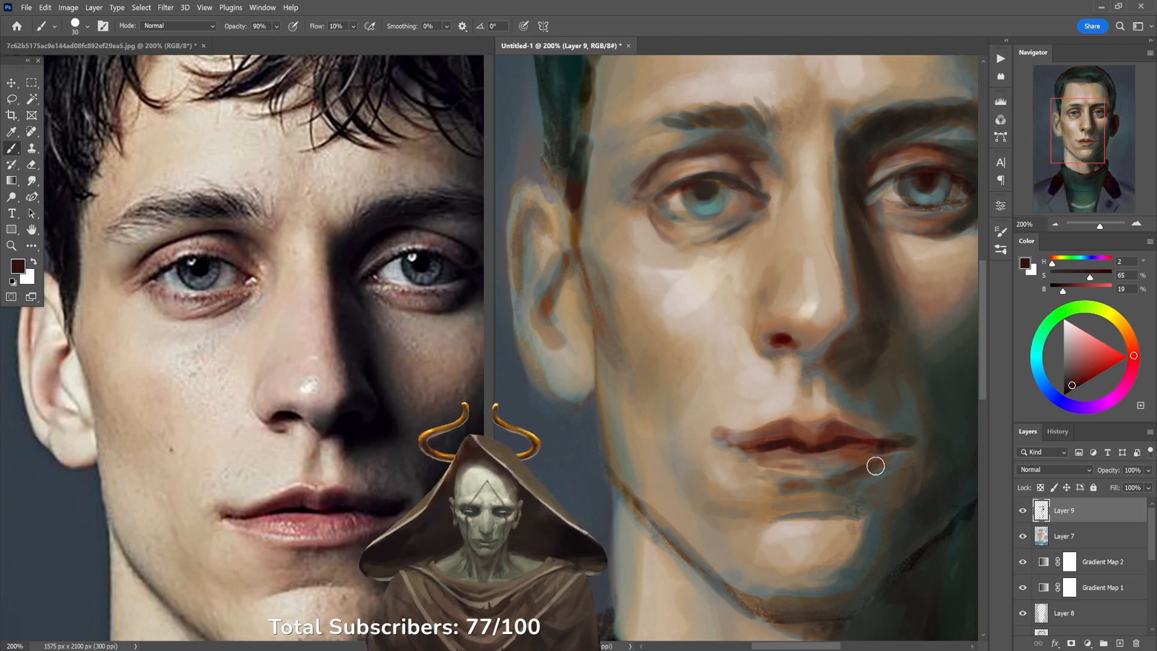
pyautogui.keyDown('alt'); pyautogui.click(841, 455); pyautogui.keyUp('alt')
pyautogui.keyDown('alt'); pyautogui.click(842, 451); pyautogui.keyUp('alt')
pyautogui.press('7')
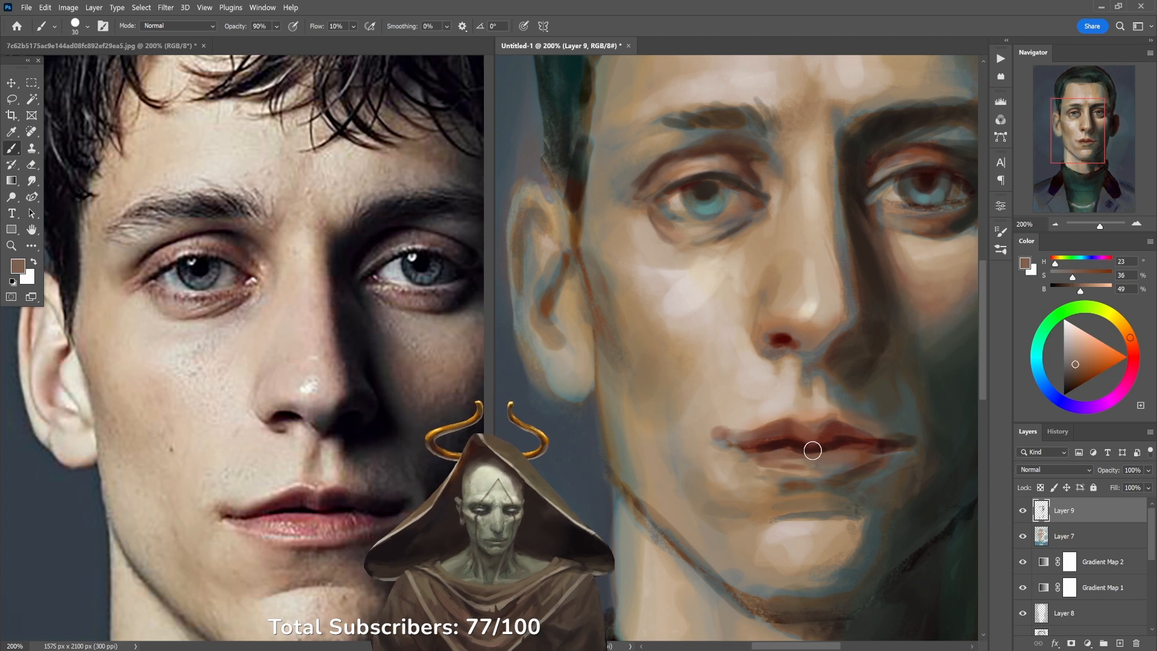
pyautogui.moveTo(791, 464); pyautogui.dragTo(783, 420)
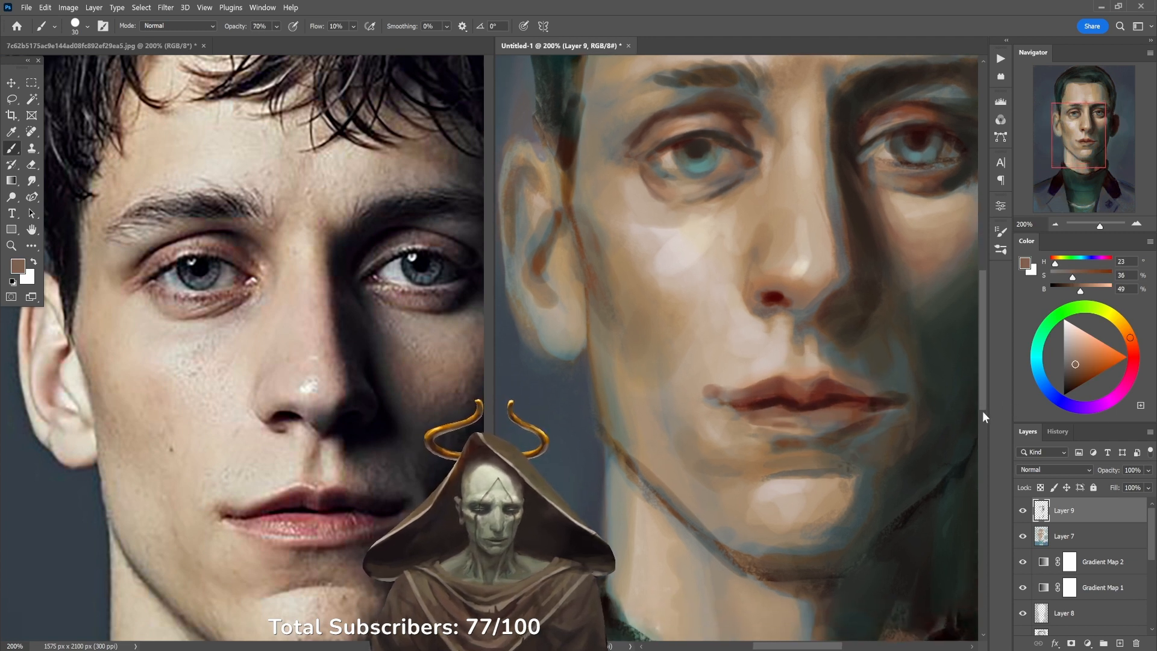
# Refine the lips with sampled reddish brown (hue 15–16) at 40% opacity and dark red (hue 5, brightness 23) at 60%.
pyautogui.keyDown('alt'); pyautogui.click(786, 399); pyautogui.keyUp('alt')
pyautogui.keyDown('alt'); pyautogui.click(784, 401); pyautogui.keyUp('alt')
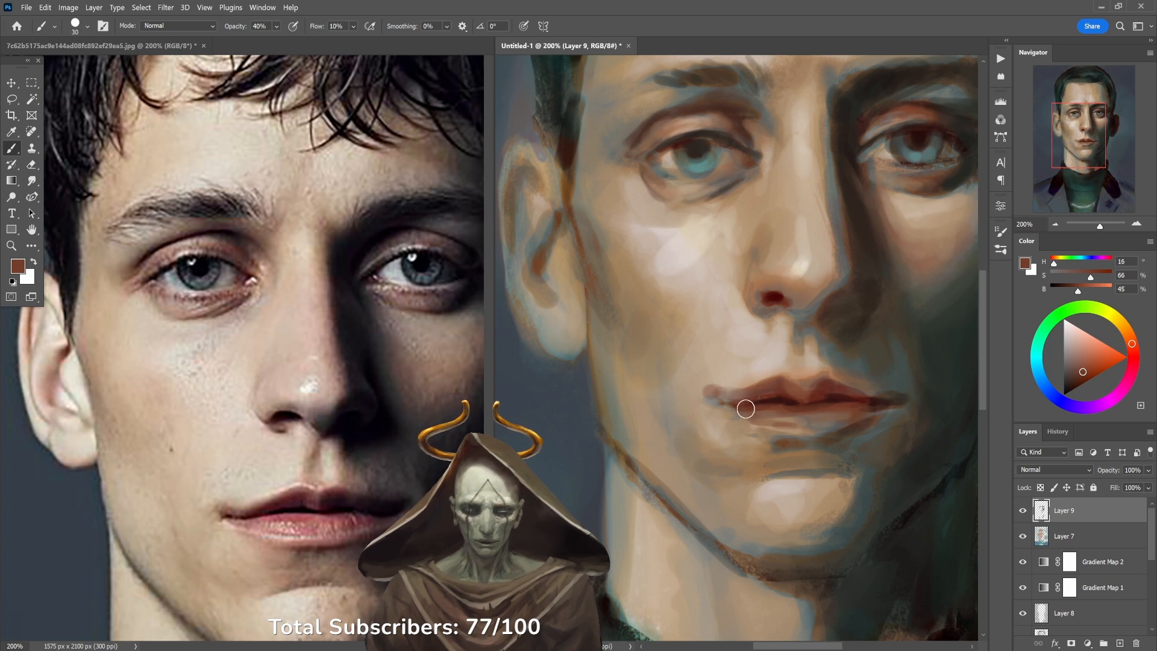
pyautogui.keyDown('alt'); pyautogui.click(750, 412); pyautogui.keyUp('alt')
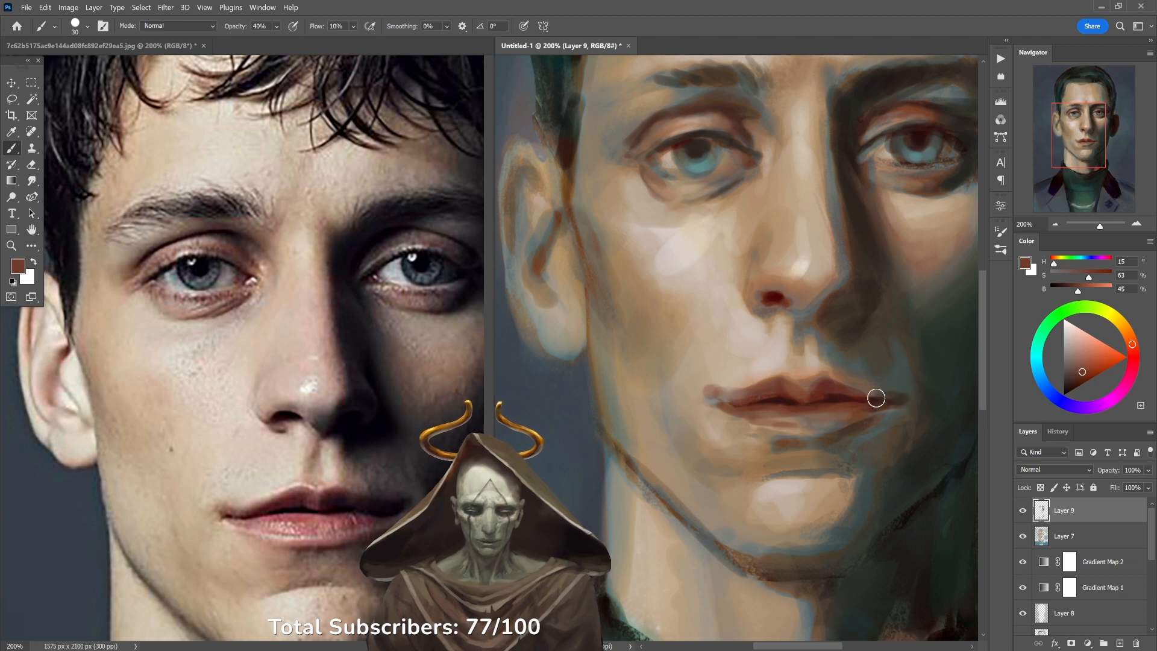
pyautogui.keyDown('alt'); pyautogui.click(832, 393); pyautogui.keyUp('alt')
pyautogui.press('6')
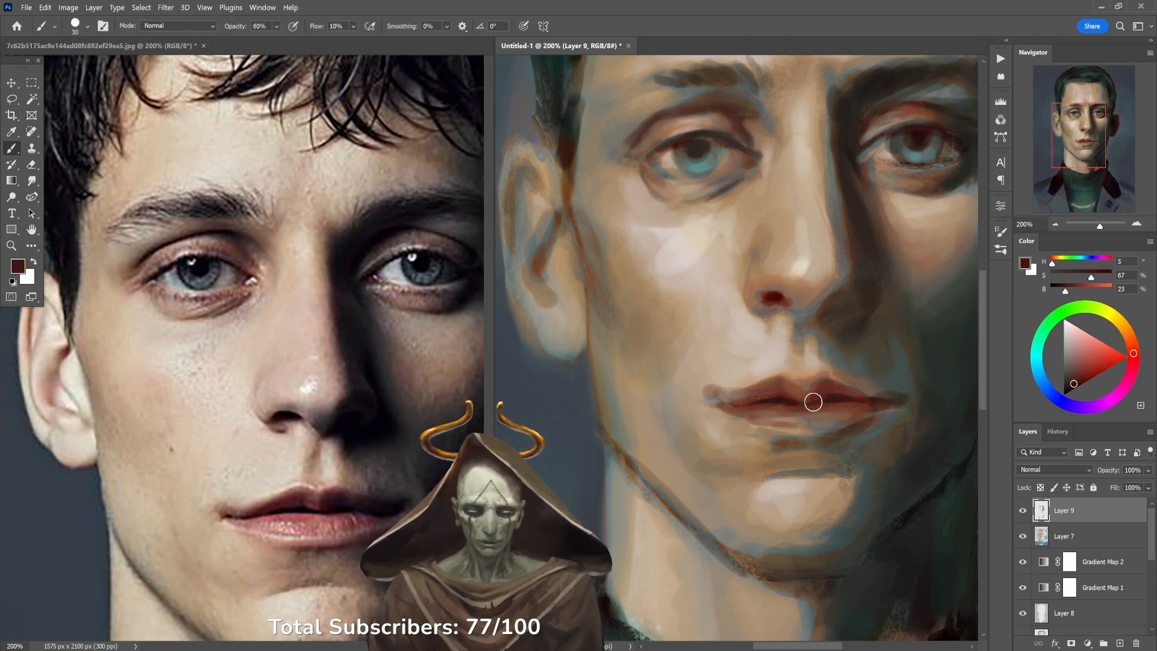
# Brighten the nose-tip highlight with white at 30% opacity and blend around it with sampled beige (hue 32, brightness 74).
pyautogui.keyDown('alt'); pyautogui.click(769, 365); pyautogui.keyUp('alt')
pyautogui.press('d')
pyautogui.press('x')
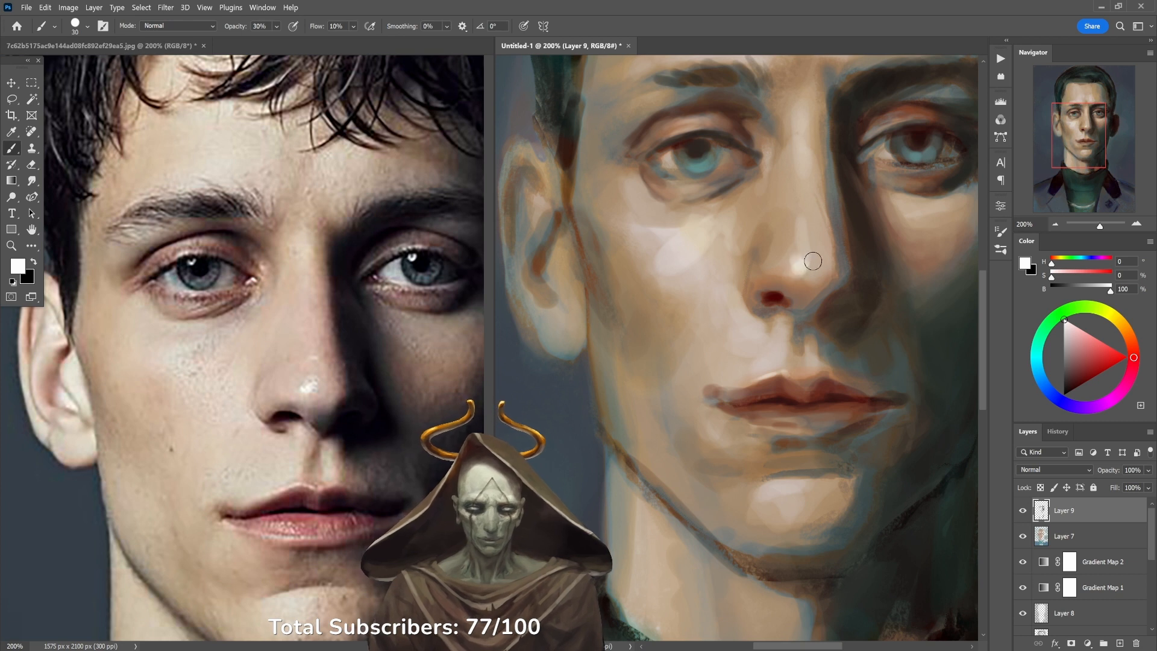
pyautogui.keyDown('alt'); pyautogui.click(823, 232); pyautogui.keyUp('alt')
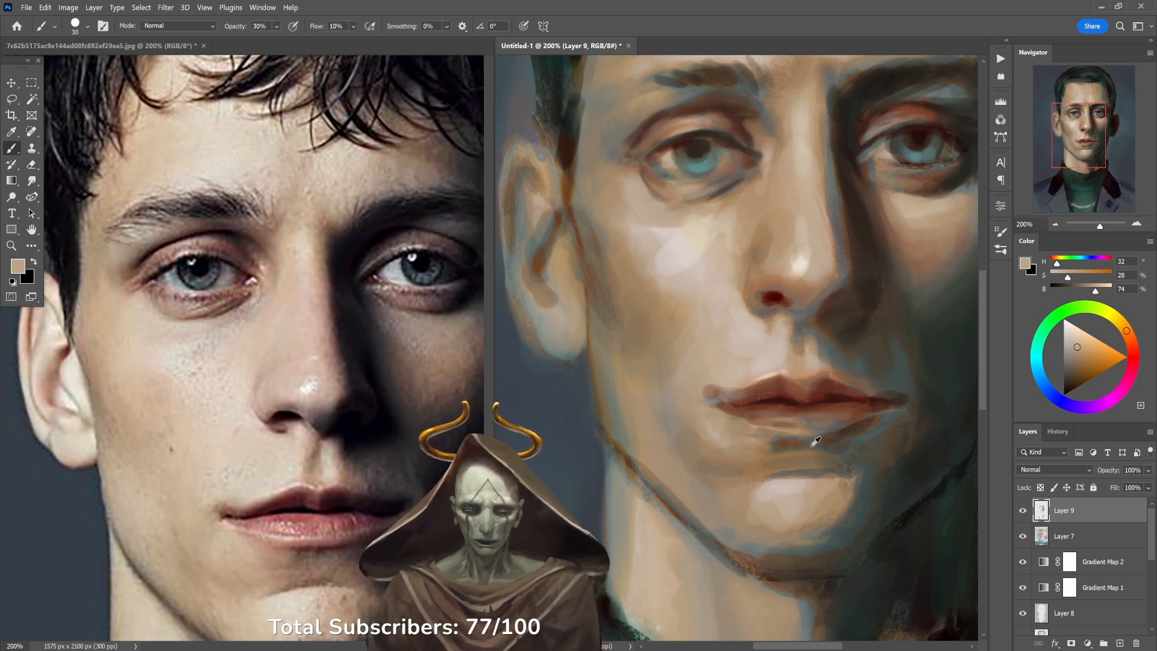
# Deepen the shadow under the lower lip with sampled dark brown (hue 18) at 60% opacity and olive brown (hue 40) at 40%.
pyautogui.keyDown('alt'); pyautogui.click(852, 430); pyautogui.keyUp('alt')
pyautogui.press('6')
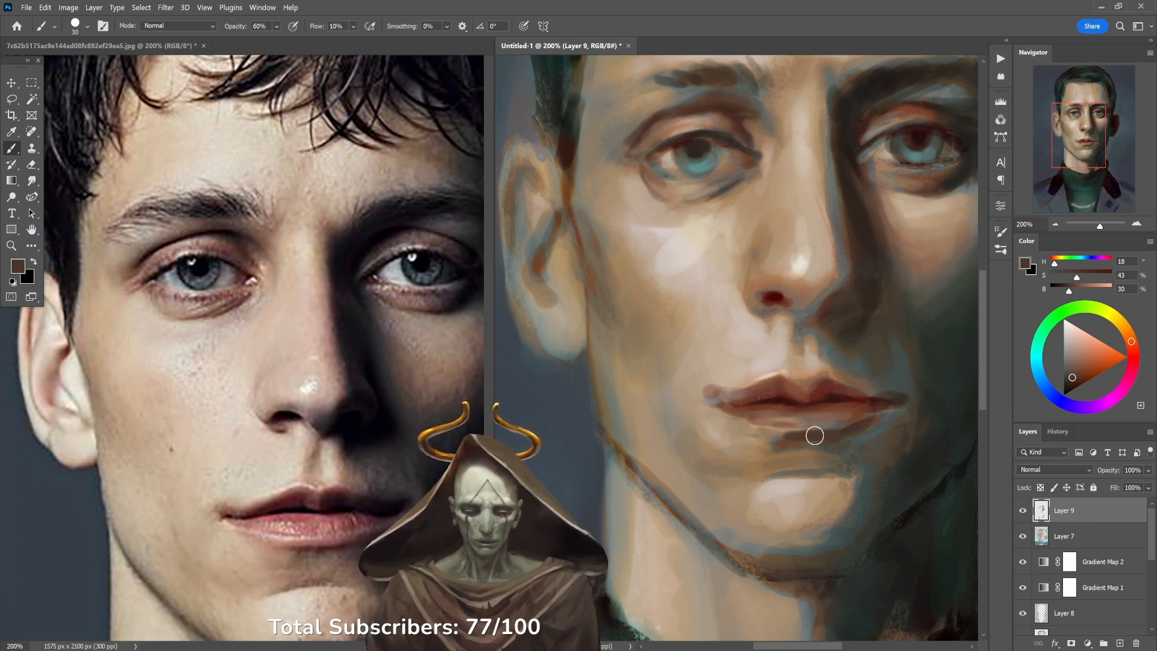
pyautogui.keyDown('alt'); pyautogui.click(887, 424); pyautogui.keyUp('alt')
pyautogui.press('4')
pyautogui.keyDown('alt'); pyautogui.click(889, 431); pyautogui.keyUp('alt')
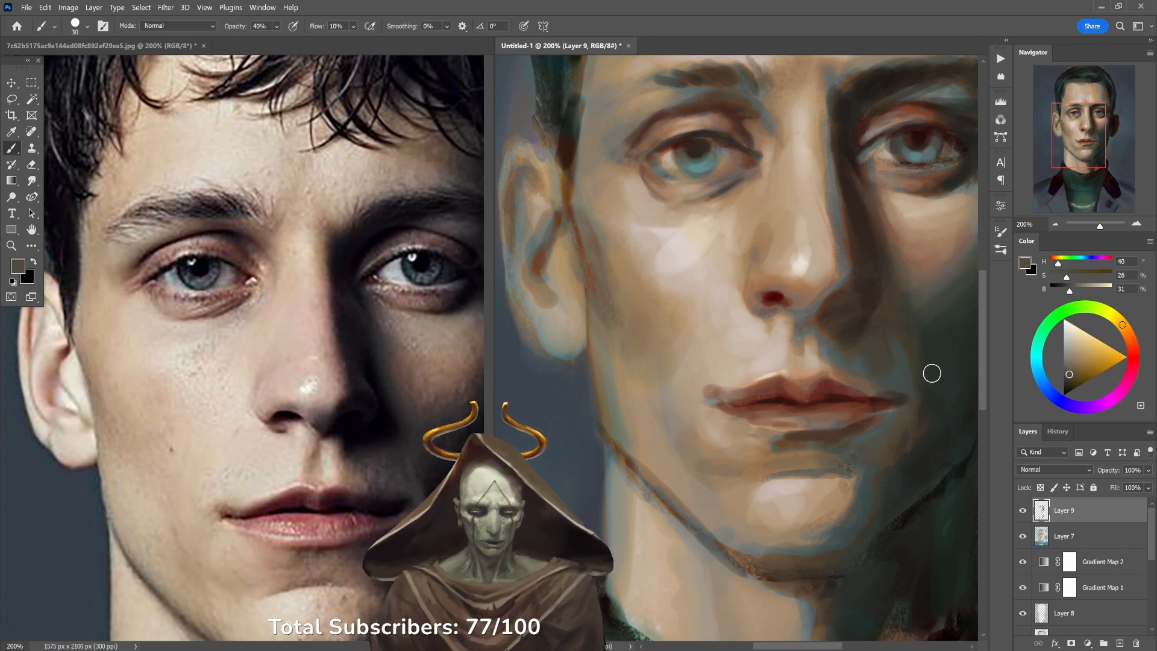
# Deepen the shadow-side cheek beside the nose and mouth with sampled dark green (hue 129) at 40% and dark brown (hue 30) at 70% opacity.
pyautogui.keyDown('alt'); pyautogui.click(887, 348); pyautogui.keyUp('alt')
pyautogui.keyDown('alt'); pyautogui.click(934, 398); pyautogui.keyUp('alt')
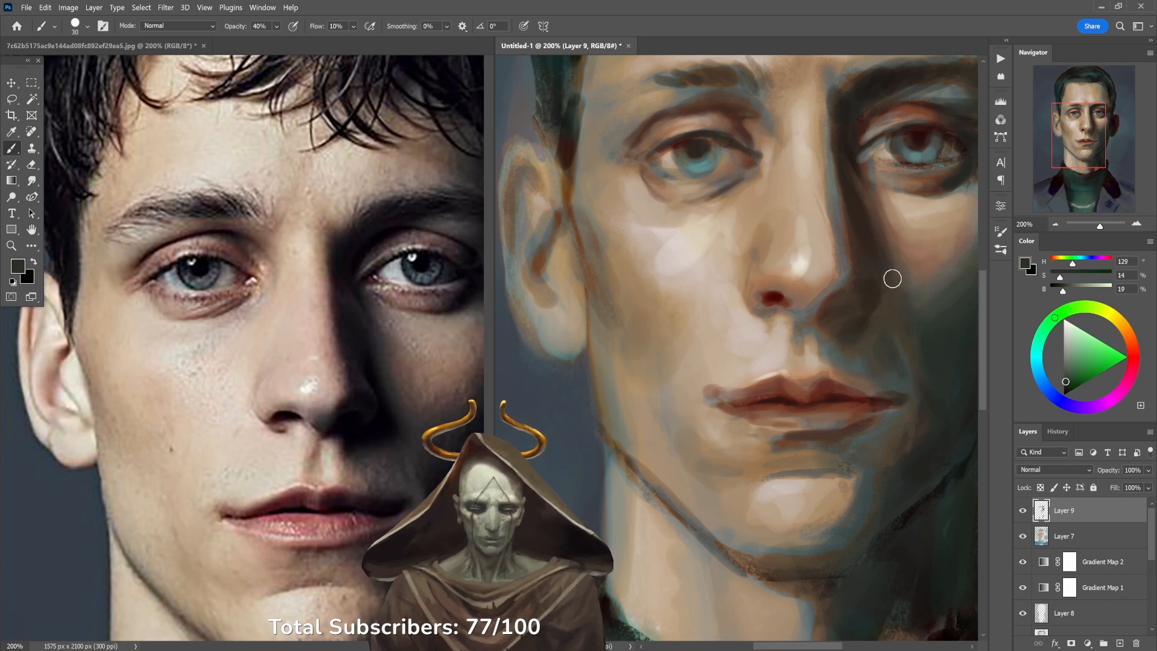
pyautogui.keyDown('alt'); pyautogui.click(877, 293); pyautogui.keyUp('alt')
pyautogui.press('7')
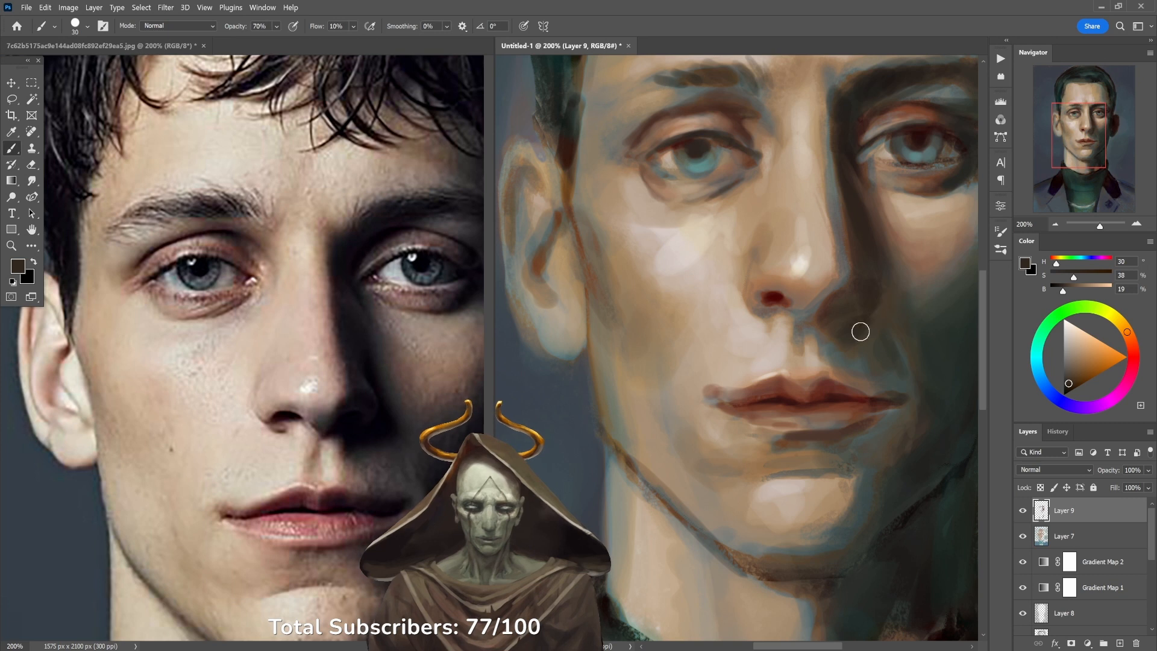
# Darken both nostrils and the nose's underside with near-black brown (hue 26, brightness 12) at 80% opacity.
pyautogui.press('d')
pyautogui.keyDown('alt'); pyautogui.click(848, 315); pyautogui.keyUp('alt')
pyautogui.keyDown('alt'); pyautogui.click(872, 84); pyautogui.keyUp('alt')
pyautogui.press('8')
pyautogui.moveTo(807, 286)
pyautogui.mouseDown()
pyautogui.moveTo(763, 303)
pyautogui.moveTo(845, 300)
pyautogui.moveTo(825, 312)
pyautogui.moveTo(857, 301)
pyautogui.mouseUp()
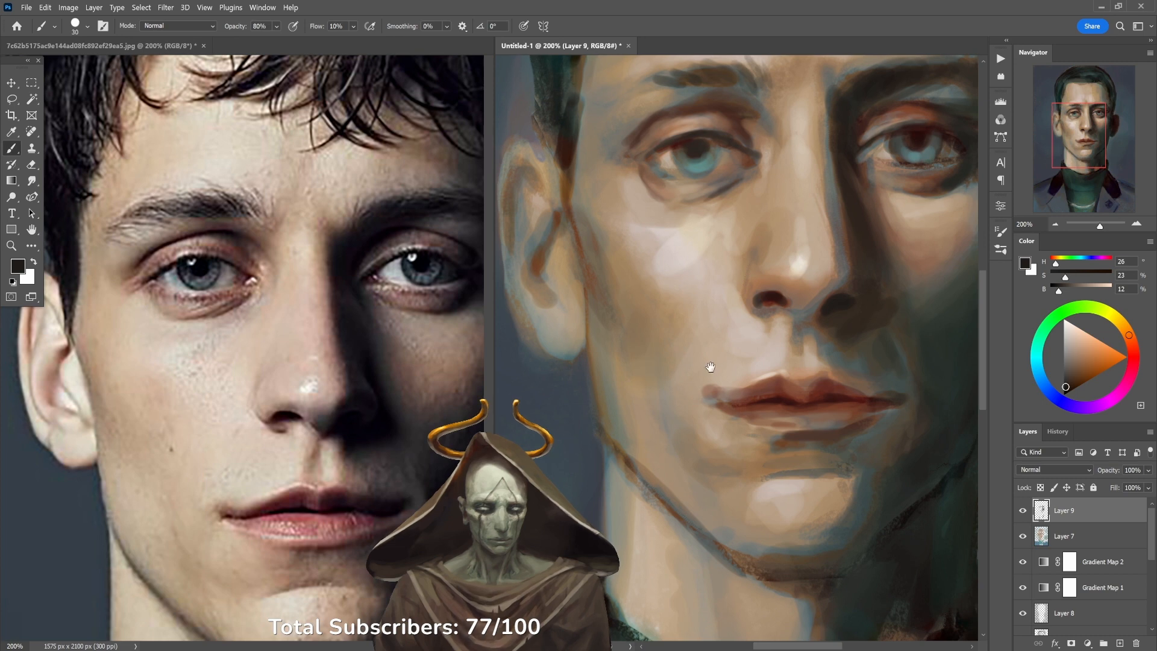
# Blend the bluish lower edge of the chin into the skin with sampled brown (hue 30, saturation 47, brightness 61) at 20% opacity.
pyautogui.moveTo(712, 367); pyautogui.dragTo(697, 343)
pyautogui.keyDown('alt'); pyautogui.click(698, 344); pyautogui.keyUp('alt')
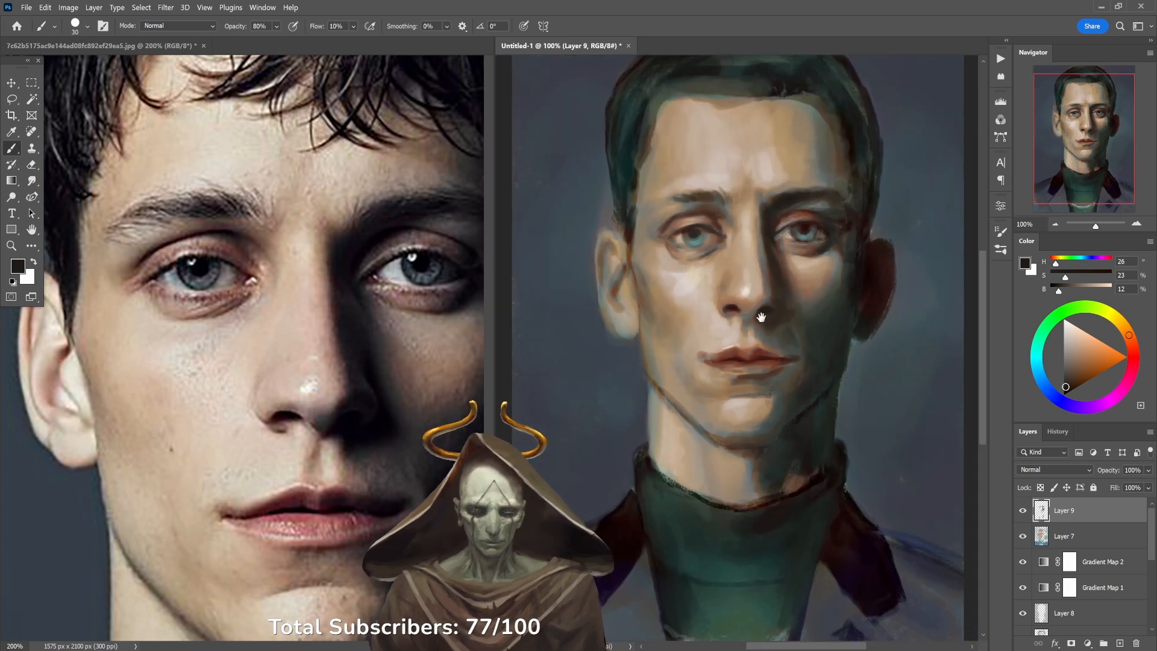
pyautogui.keyDown('ctrl'); pyautogui.click(762, 319); pyautogui.keyUp('ctrl')
pyautogui.moveTo(770, 336)
pyautogui.mouseDown()
pyautogui.moveTo(825, 404)
pyautogui.moveTo(821, 370)
pyautogui.moveTo(801, 361)
pyautogui.mouseUp()
pyautogui.moveTo(347, 505); pyautogui.dragTo(314, 393)
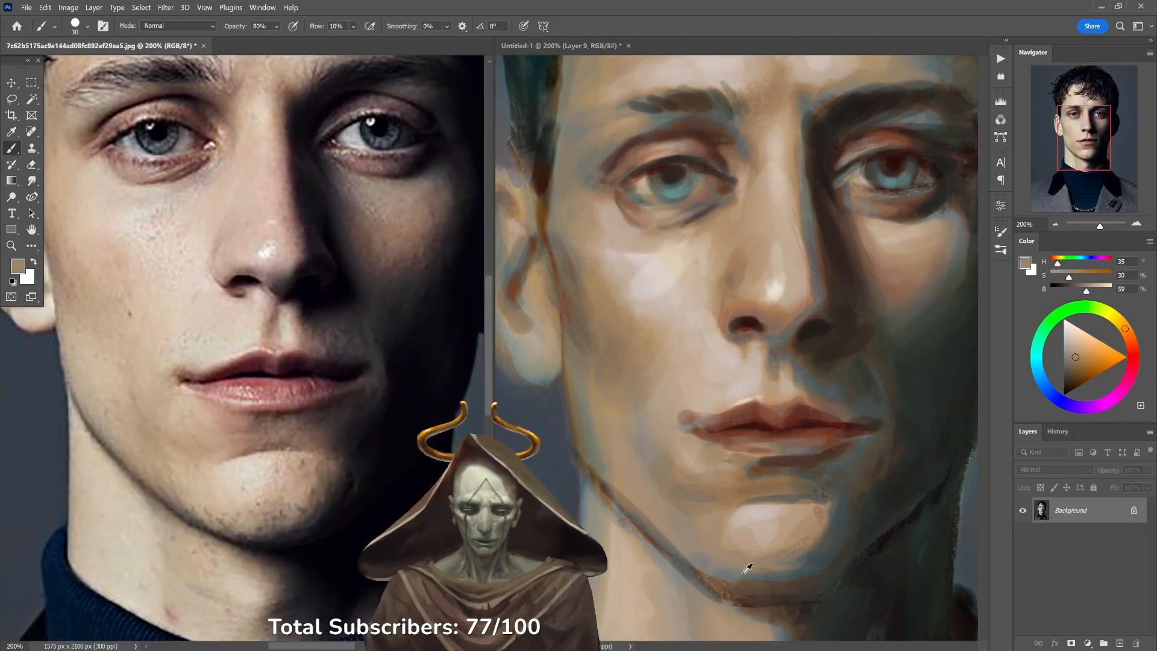
pyautogui.keyDown('alt'); pyautogui.click(737, 577); pyautogui.keyUp('alt')
pyautogui.click(741, 576)
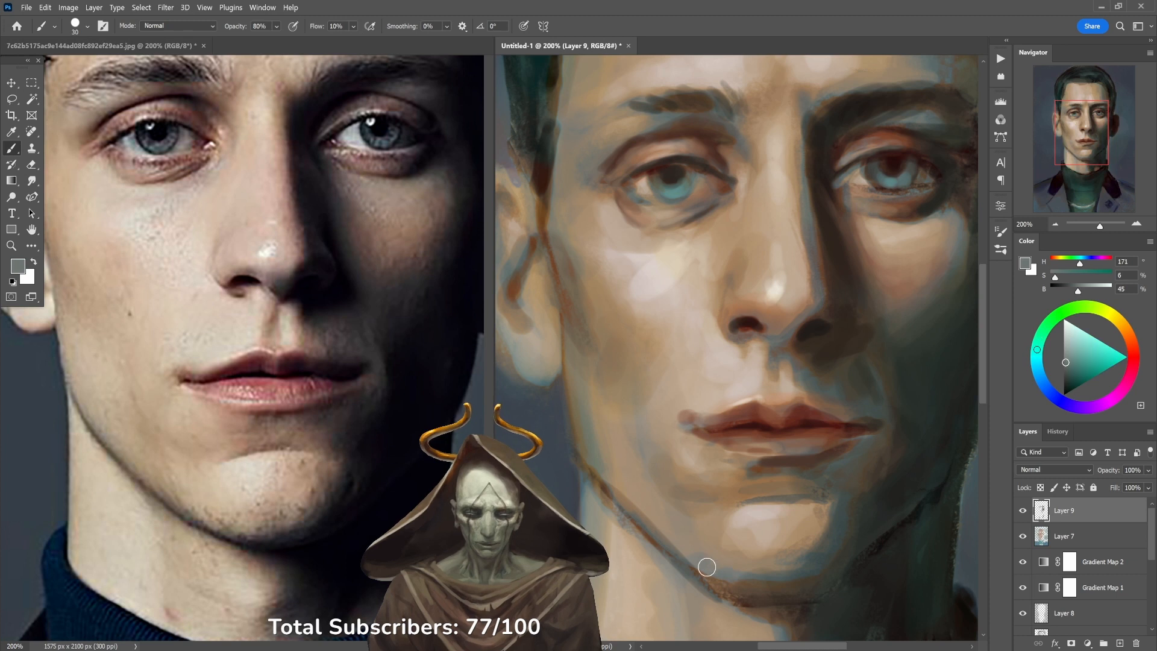
pyautogui.keyDown('alt'); pyautogui.click(726, 497); pyautogui.keyUp('alt')
pyautogui.press('4')
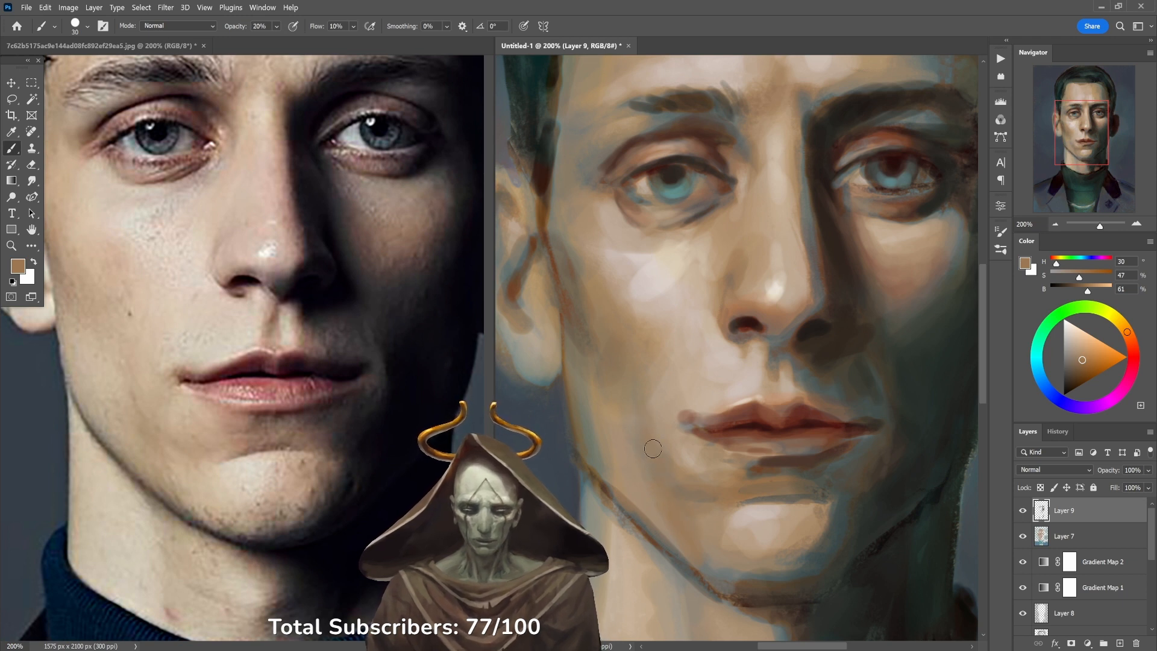
# Reshape the light-side jawline with sampled beige (hue 31) at 20% opacity and dark brown (hue 21, brightness 33) at 30%.
pyautogui.keyDown('alt'); pyautogui.click(632, 456); pyautogui.keyUp('alt')
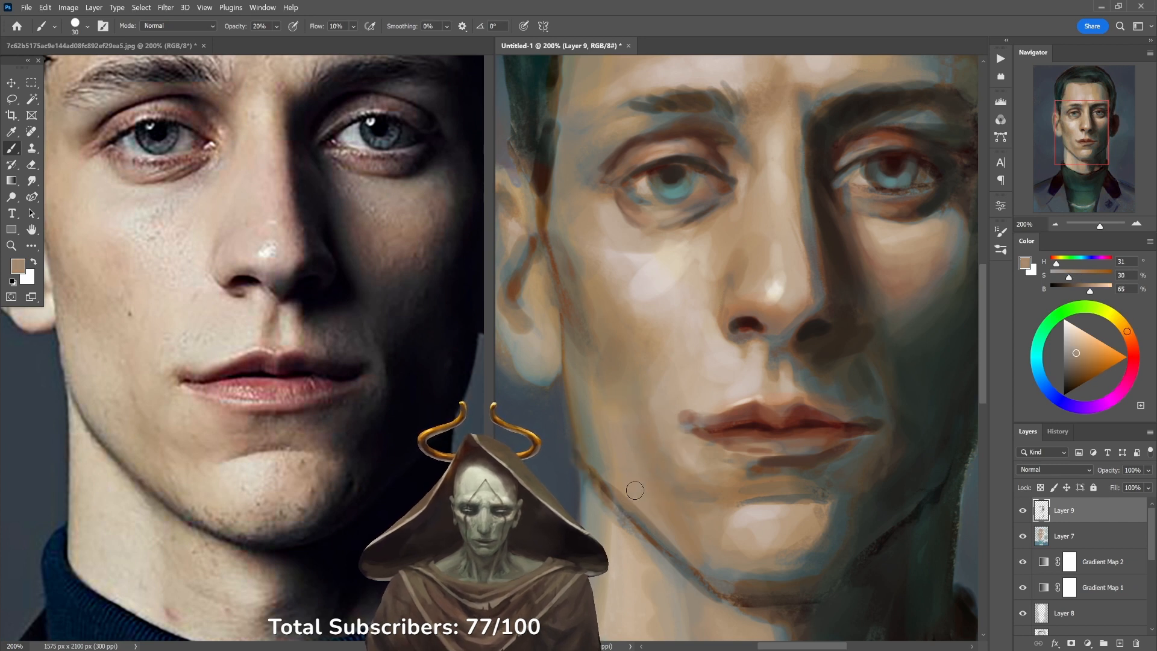
pyautogui.moveTo(637, 514); pyautogui.dragTo(689, 553)
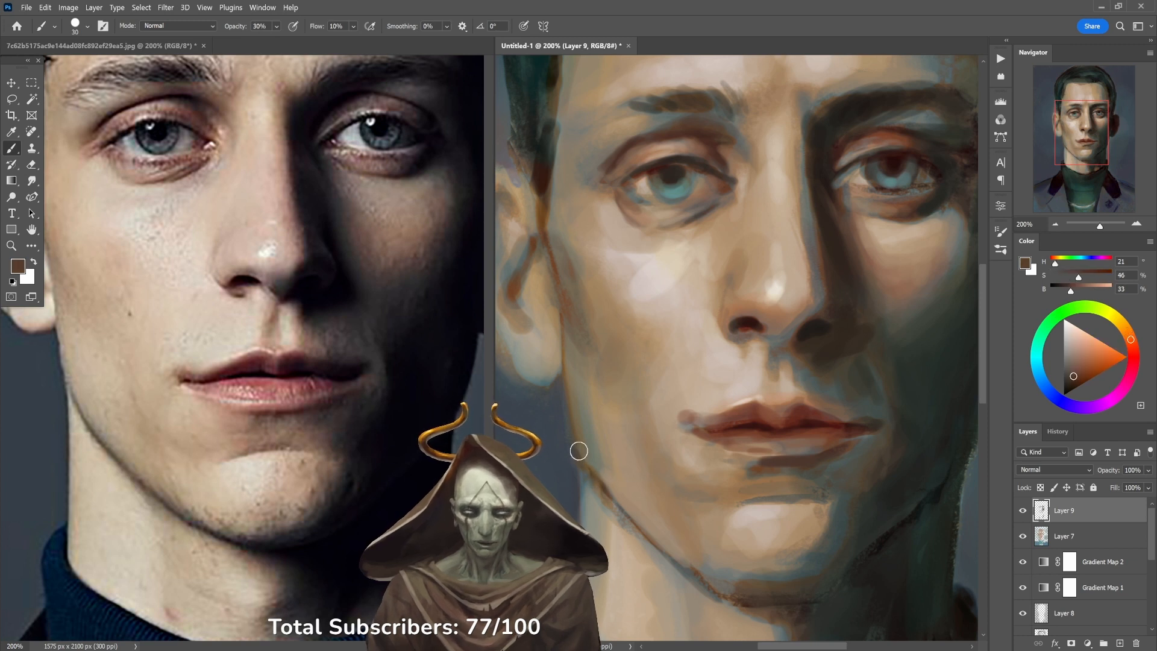
pyautogui.moveTo(659, 555); pyautogui.dragTo(746, 614)
# Soften the outer jaw and cheek edge below the ear with sampled skin browns (hue 31 to 36) at 50% opacity.
pyautogui.keyDown('alt'); pyautogui.click(625, 478); pyautogui.keyUp('alt')
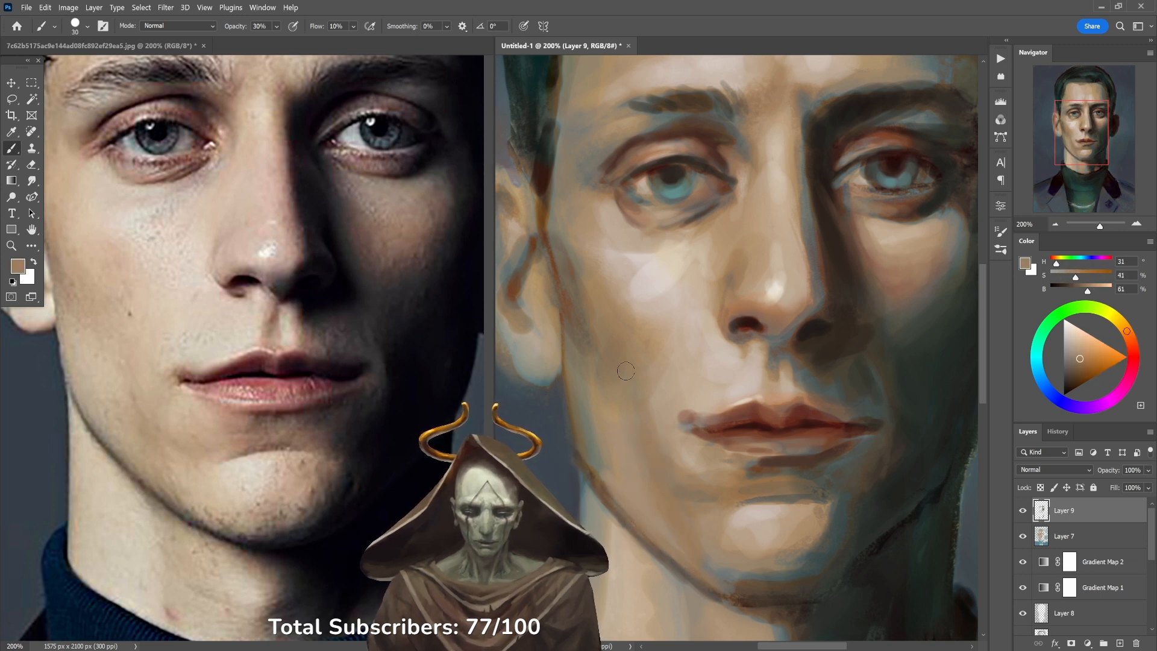
pyautogui.press('5')
pyautogui.keyDown('alt'); pyautogui.click(608, 450); pyautogui.keyUp('alt')
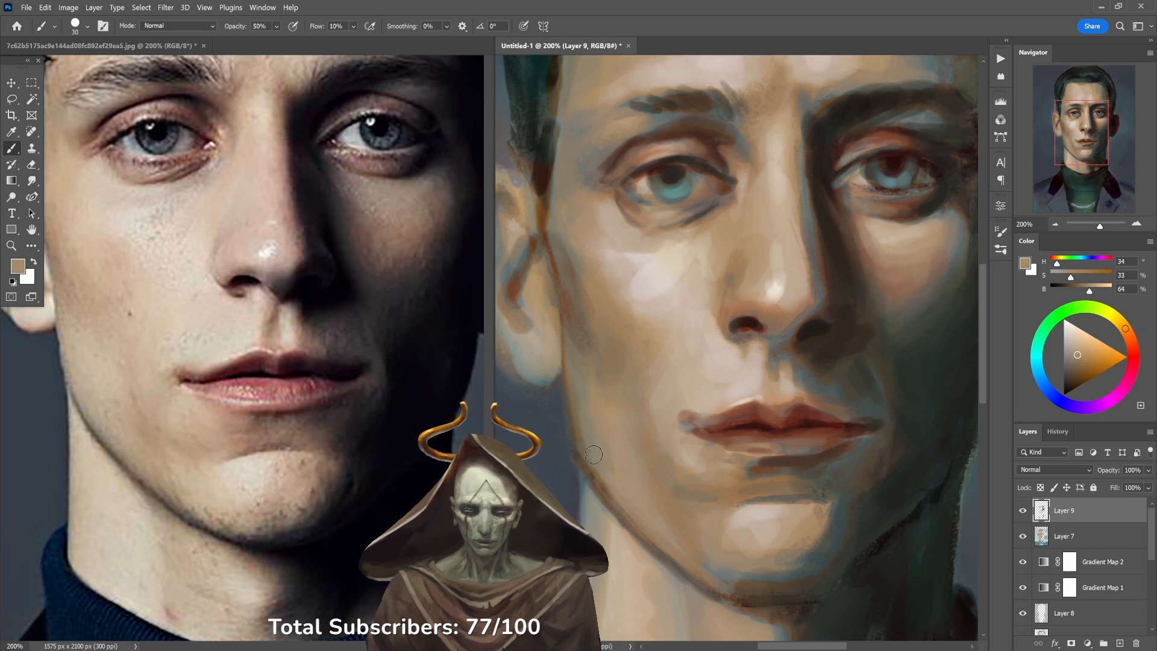
pyautogui.keyDown('alt'); pyautogui.click(588, 433); pyautogui.keyUp('alt')
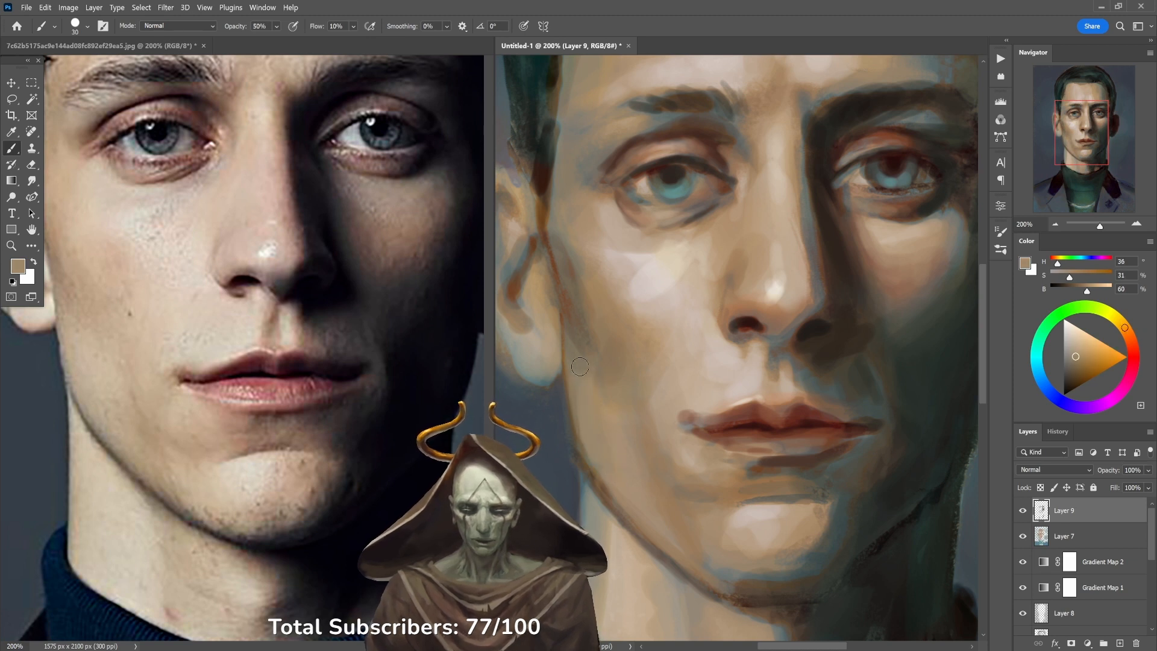
pyautogui.keyDown('alt'); pyautogui.click(599, 340); pyautogui.keyUp('alt')
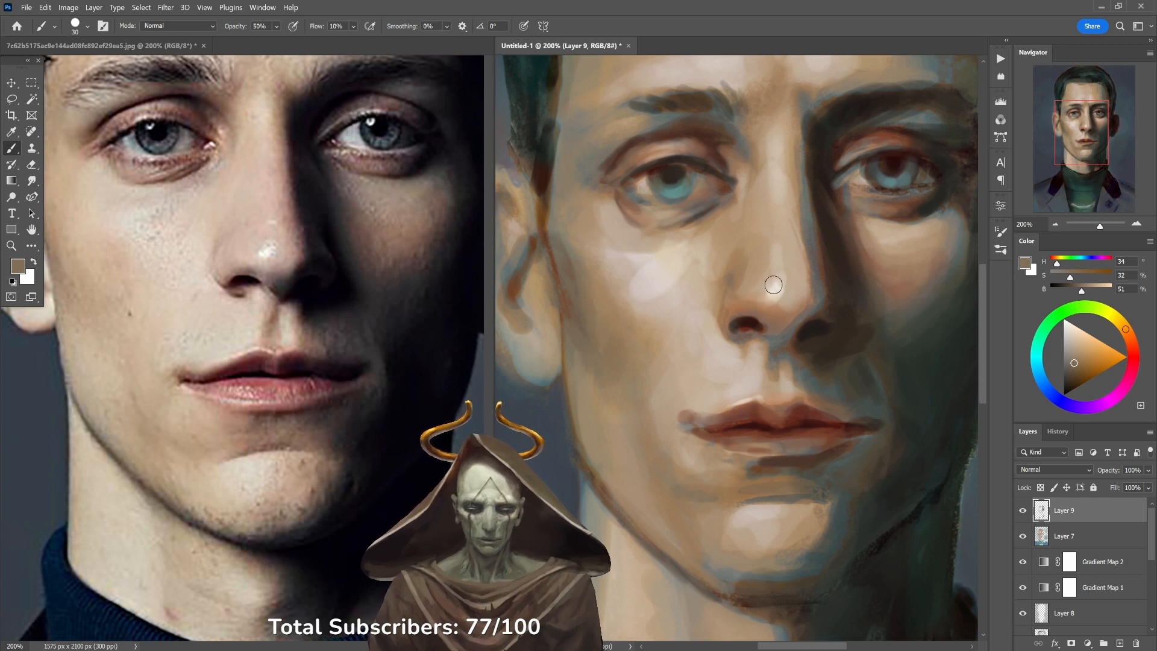
# Deepen the shadow around the inner corner and lower lid of the lit-side eye with reddish brown sampled from the surrounding skin.
pyautogui.keyDown('alt'); pyautogui.click(724, 188); pyautogui.keyUp('alt')
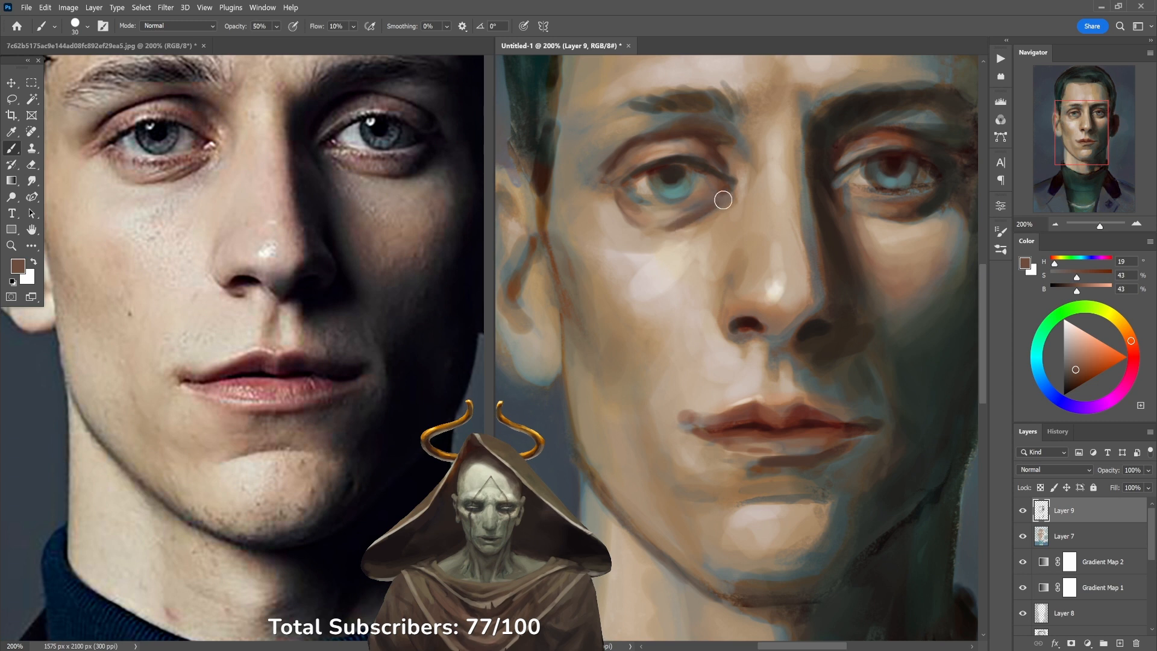
pyautogui.keyDown('alt'); pyautogui.click(714, 184); pyautogui.keyUp('alt')
pyautogui.moveTo(695, 208); pyautogui.dragTo(676, 213)
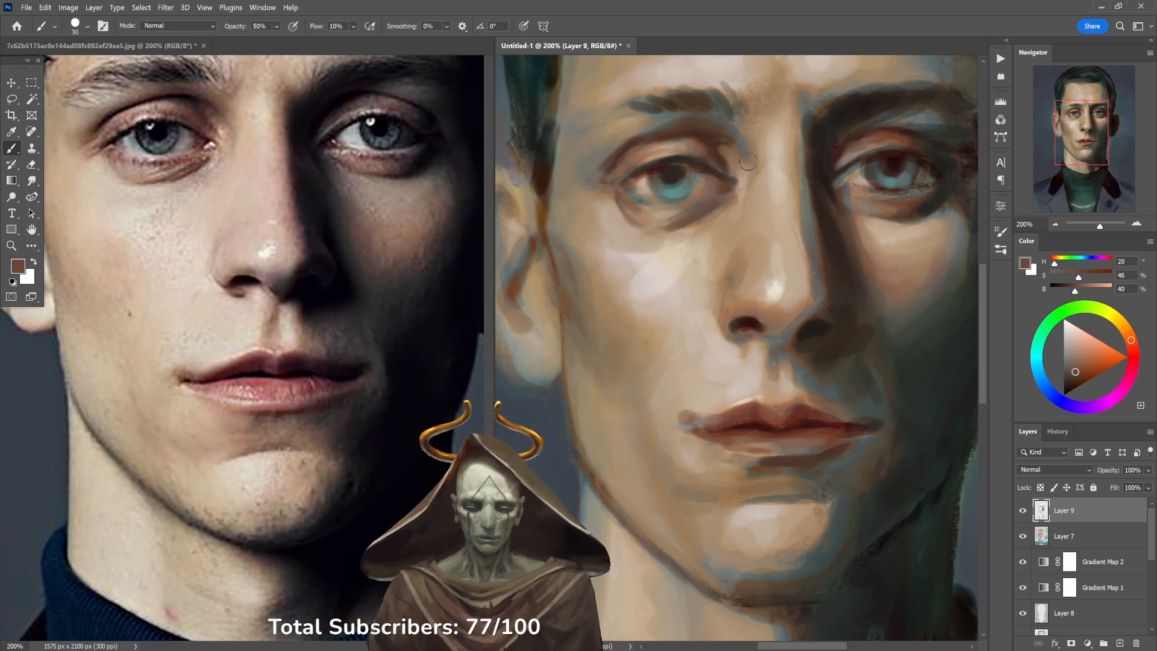
# Refine the white and iris of the lit-side eye with sampled greys and pale skin tones at 30 to 40% brush opacity.
pyautogui.keyDown('alt'); pyautogui.click(649, 189); pyautogui.keyUp('alt')
pyautogui.keyDown('alt'); pyautogui.click(646, 191); pyautogui.keyUp('alt')
pyautogui.press('3')
pyautogui.keyDown('alt'); pyautogui.click(721, 110); pyautogui.keyUp('alt')
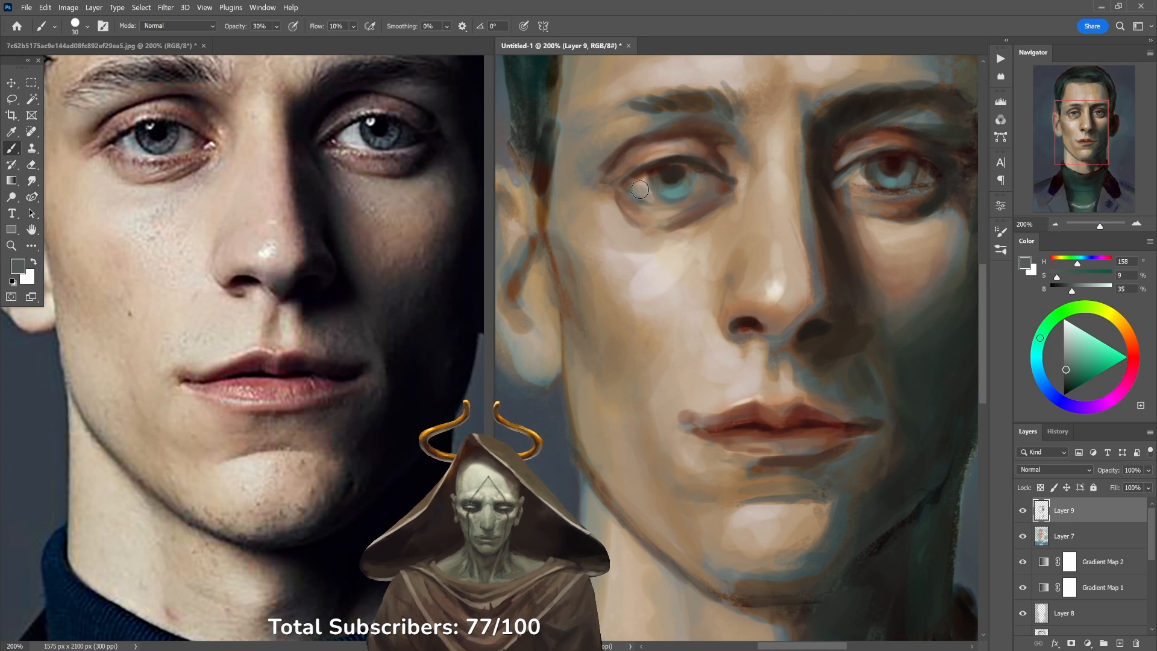
pyautogui.press('4')
pyautogui.keyDown('alt'); pyautogui.click(668, 266); pyautogui.keyUp('alt')
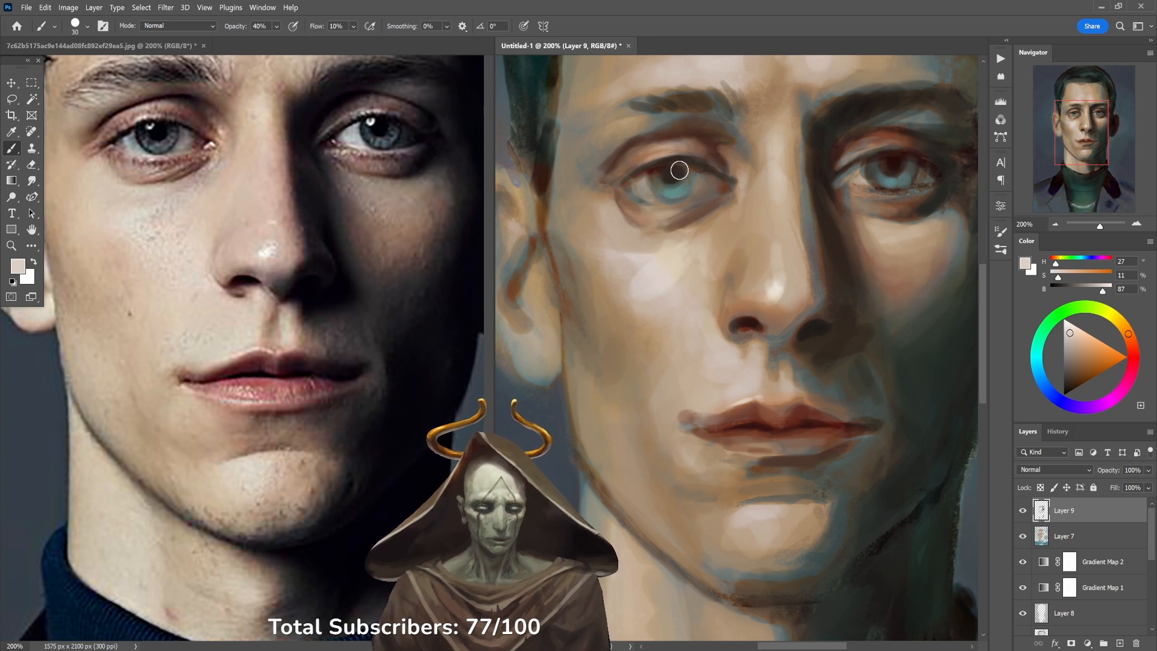
pyautogui.keyDown('alt'); pyautogui.click(703, 189); pyautogui.keyUp('alt')
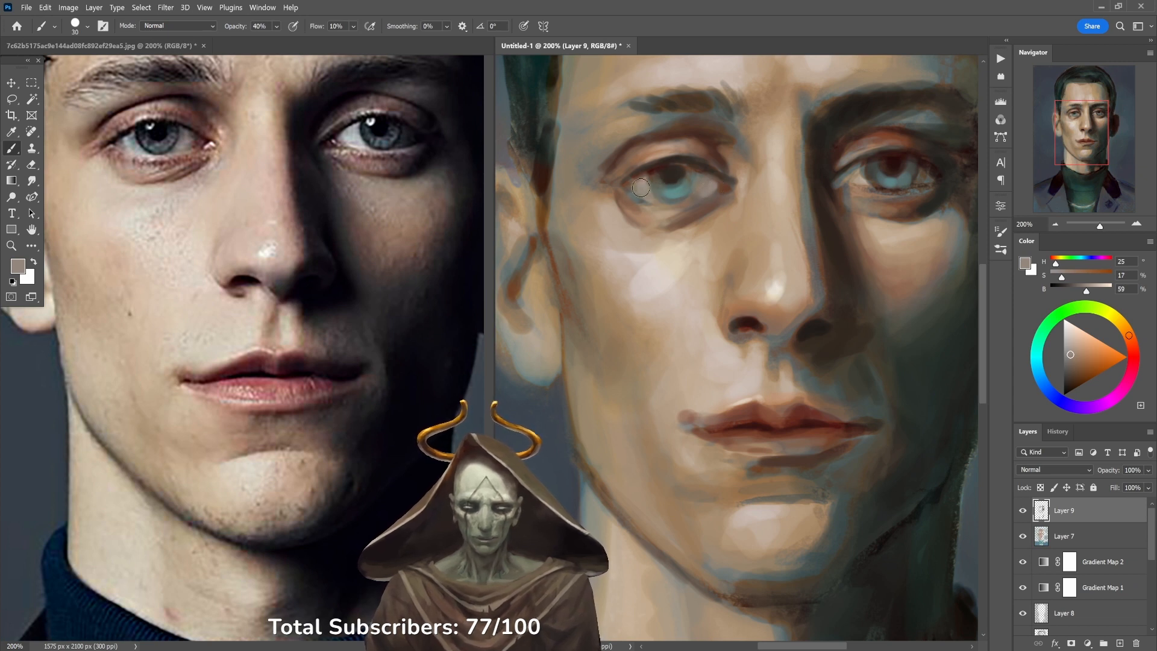
pyautogui.keyDown('alt'); pyautogui.click(665, 263); pyautogui.keyUp('alt')
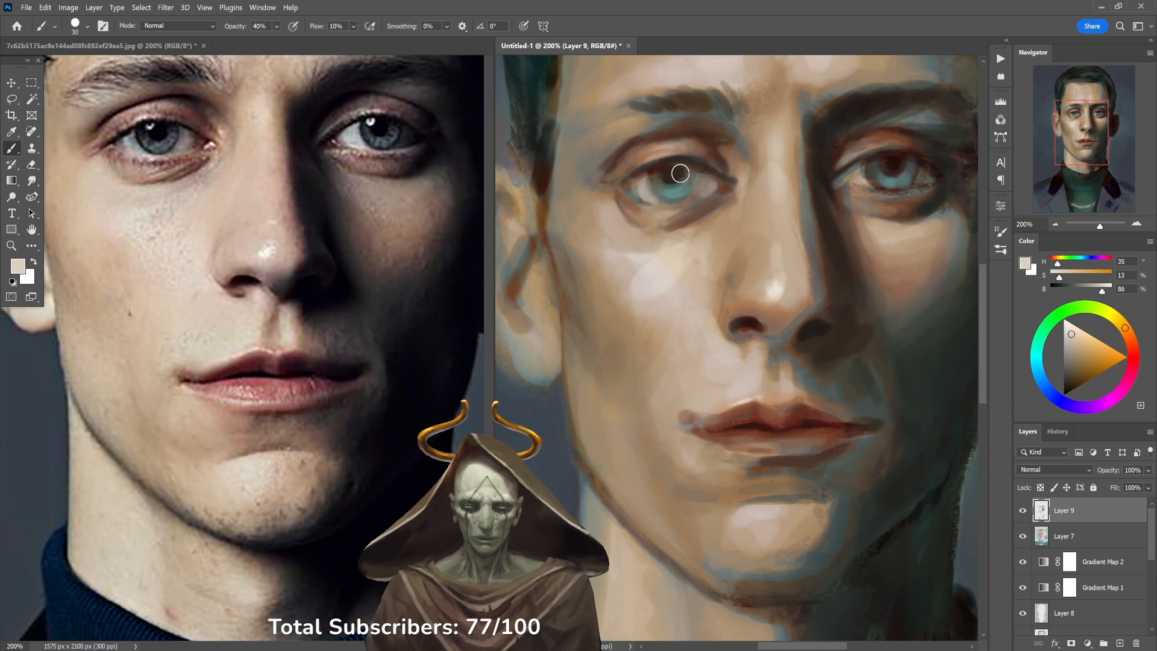
# Define the lid and inner corner of the shadow-side eye with sampled reddish and dark browns at 60% brush opacity.
pyautogui.keyDown('alt'); pyautogui.click(870, 149); pyautogui.keyUp('alt')
pyautogui.press('6')
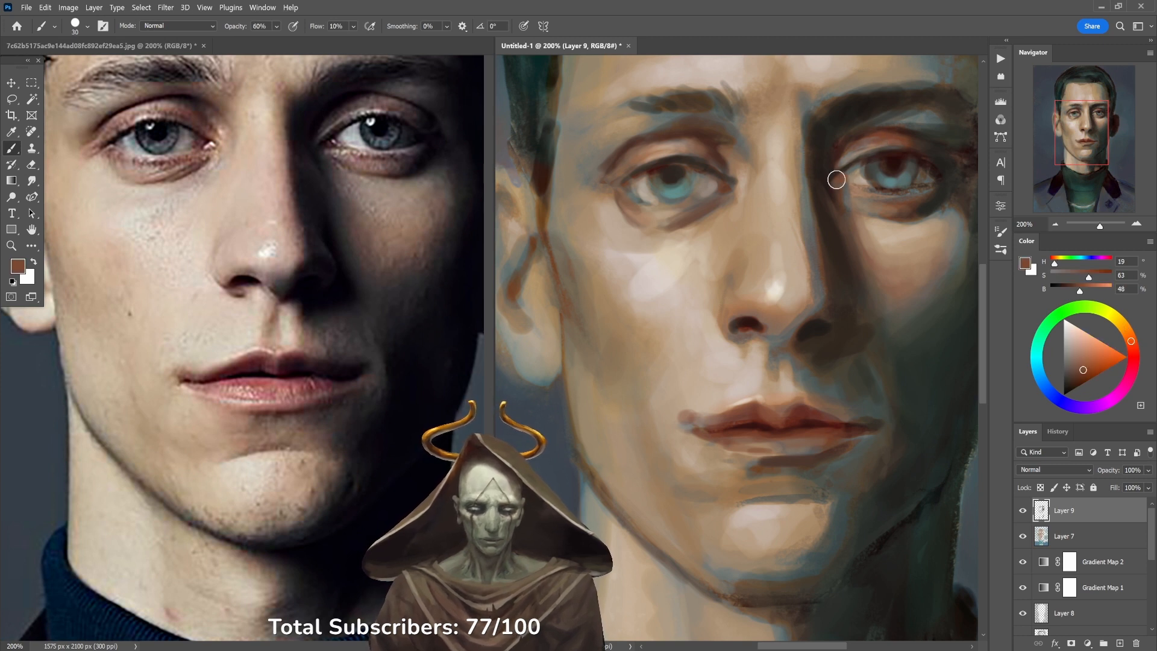
pyautogui.keyDown('alt'); pyautogui.click(914, 141); pyautogui.keyUp('alt')
pyautogui.keyDown('alt'); pyautogui.moveTo(914, 142); pyautogui.dragTo(915, 128); pyautogui.keyUp('alt')
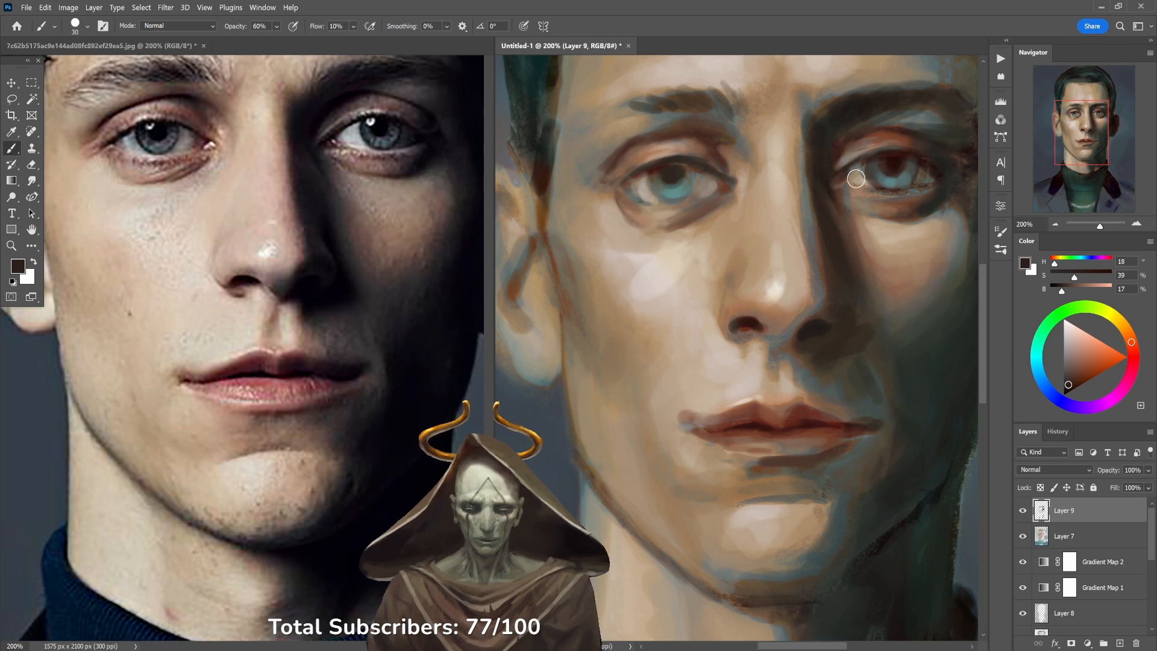
# Lighten the lower lid of the shadow-side eye with a light skin tone sampled from the cheek at 50% brush opacity.
pyautogui.keyDown('alt'); pyautogui.click(874, 212); pyautogui.keyUp('alt')
pyautogui.press('3')
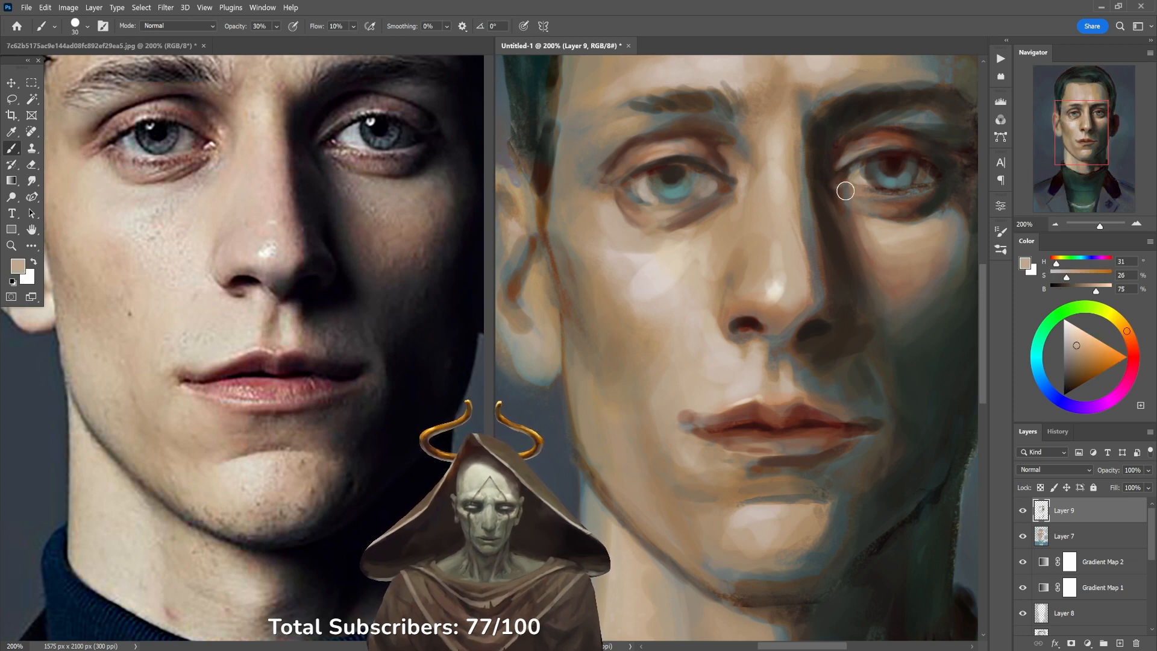
pyautogui.press('5')
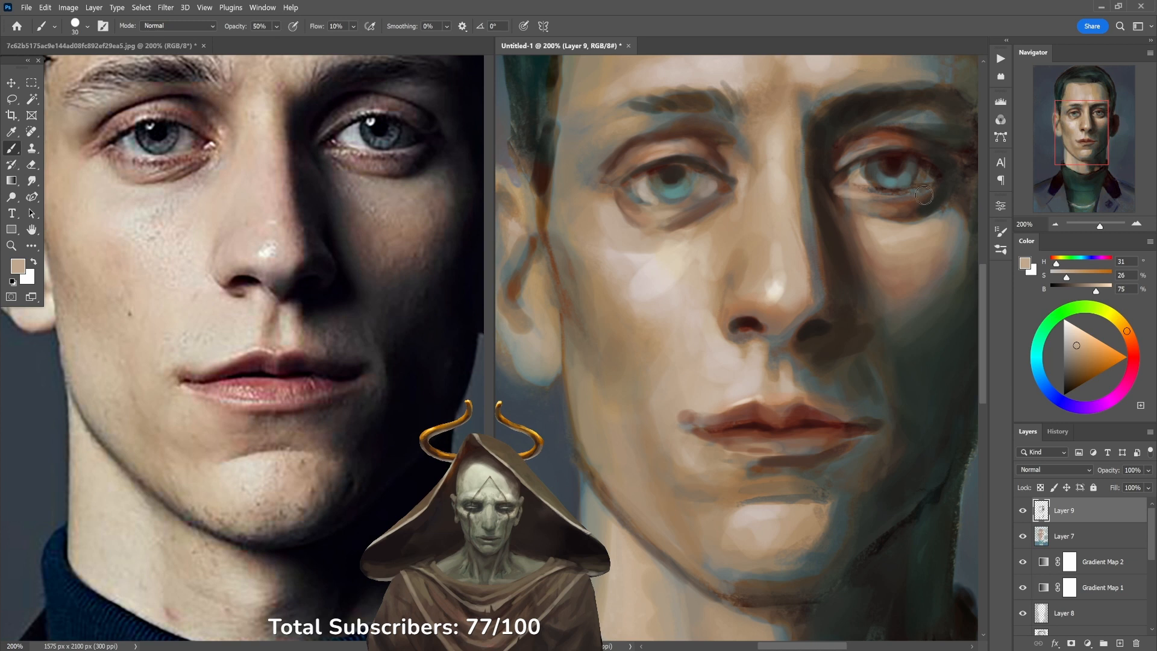
pyautogui.moveTo(872, 205)
pyautogui.mouseDown()
pyautogui.moveTo(850, 248)
pyautogui.moveTo(843, 190)
pyautogui.moveTo(870, 191)
pyautogui.mouseUp()
# Soften the upper eyelid of the lit-side eye with sampled skin tones at 30% brush opacity.
pyautogui.press('4')
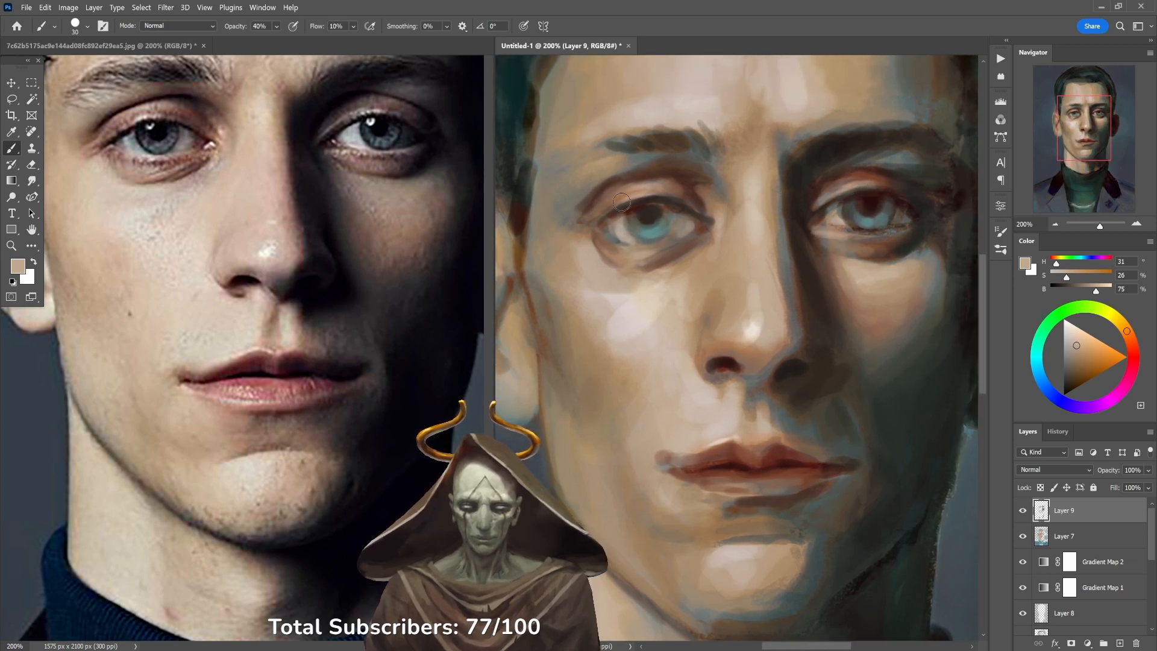
pyautogui.press('3')
pyautogui.moveTo(672, 197); pyautogui.dragTo(658, 183)
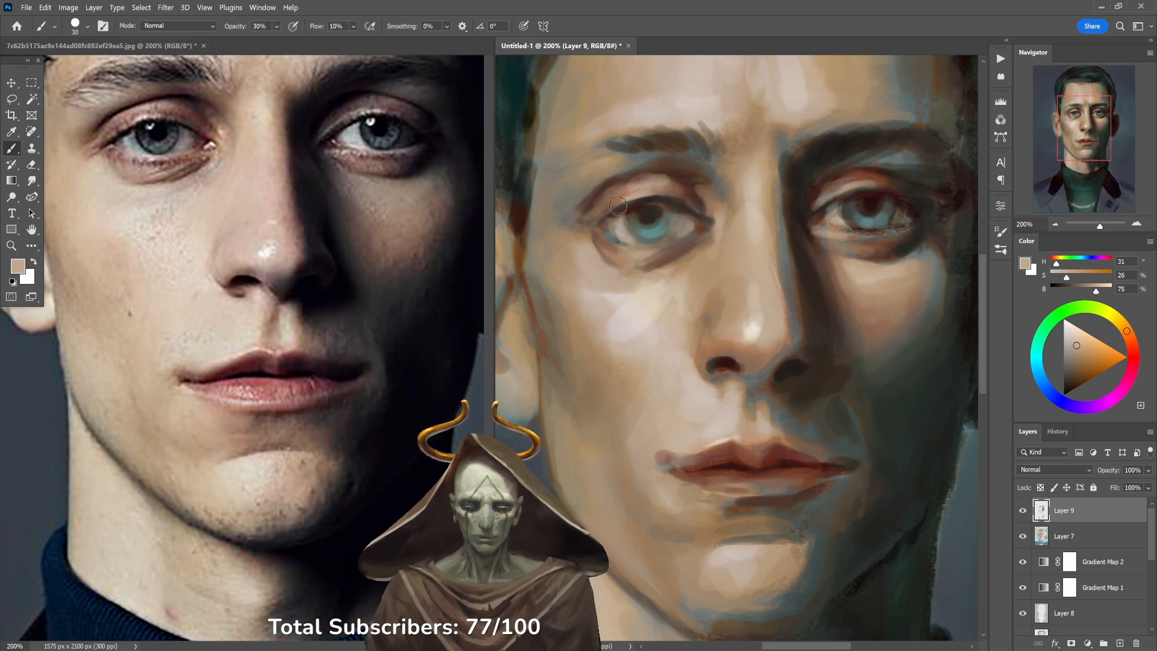
pyautogui.keyDown('alt'); pyautogui.click(649, 178); pyautogui.keyUp('alt')
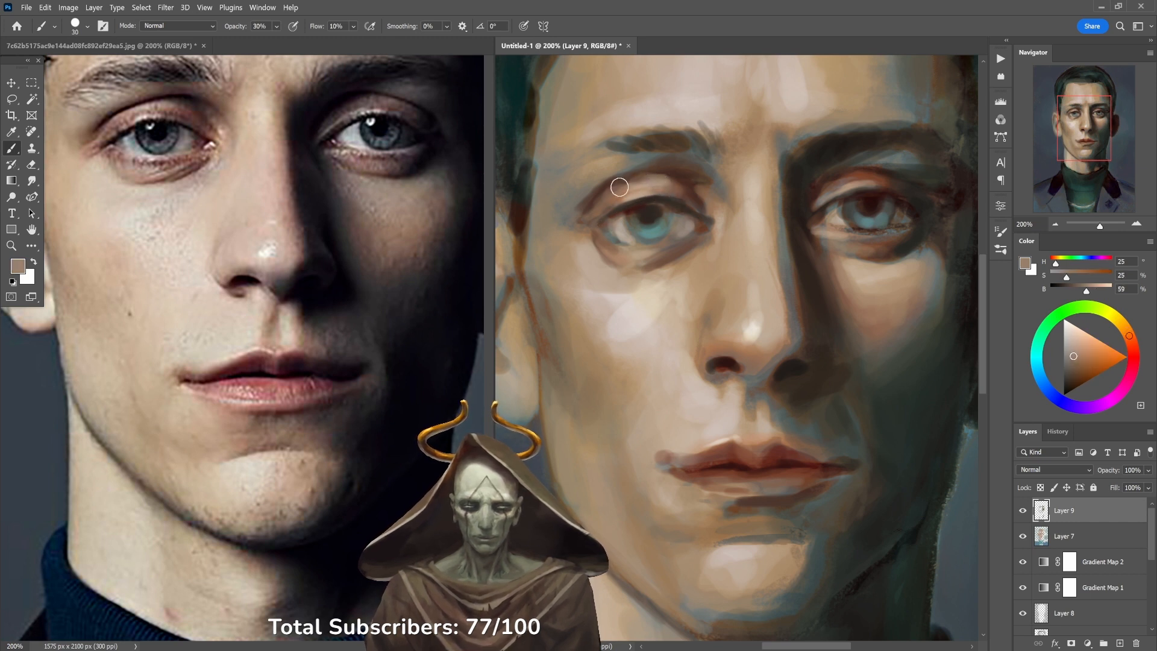
# Darken the lips and mouth corner on the shadow side with sampled dark red and grey-green at 70% brush opacity.
pyautogui.hotkey('ctrl', '-')
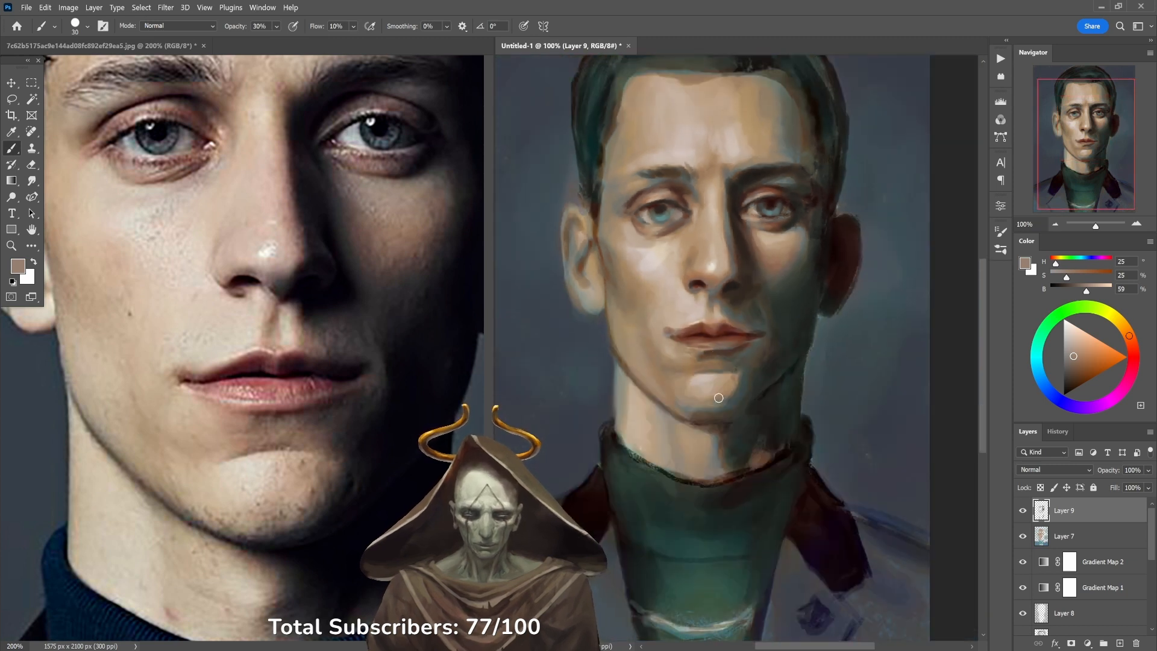
pyautogui.hotkey('ctrl', '+')
pyautogui.keyDown('alt'); pyautogui.click(734, 332); pyautogui.keyUp('alt')
pyautogui.press('7')
pyautogui.moveTo(741, 338)
pyautogui.mouseDown()
pyautogui.moveTo(728, 333)
pyautogui.moveTo(763, 339)
pyautogui.mouseUp()
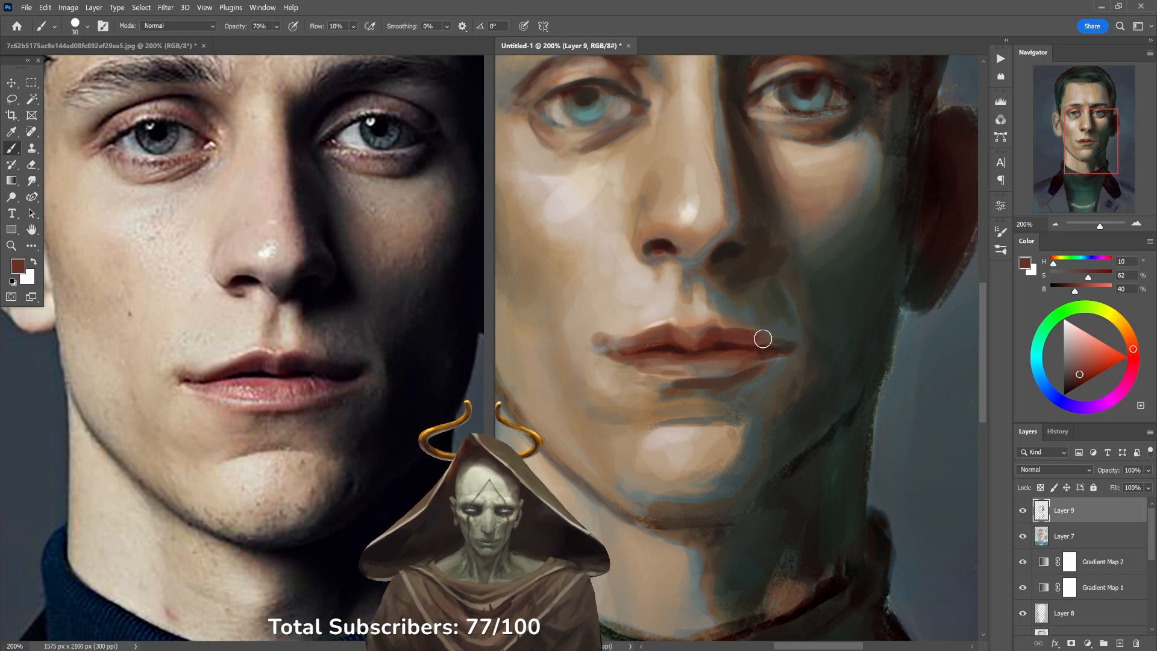
pyautogui.keyDown('alt'); pyautogui.click(792, 329); pyautogui.keyUp('alt')
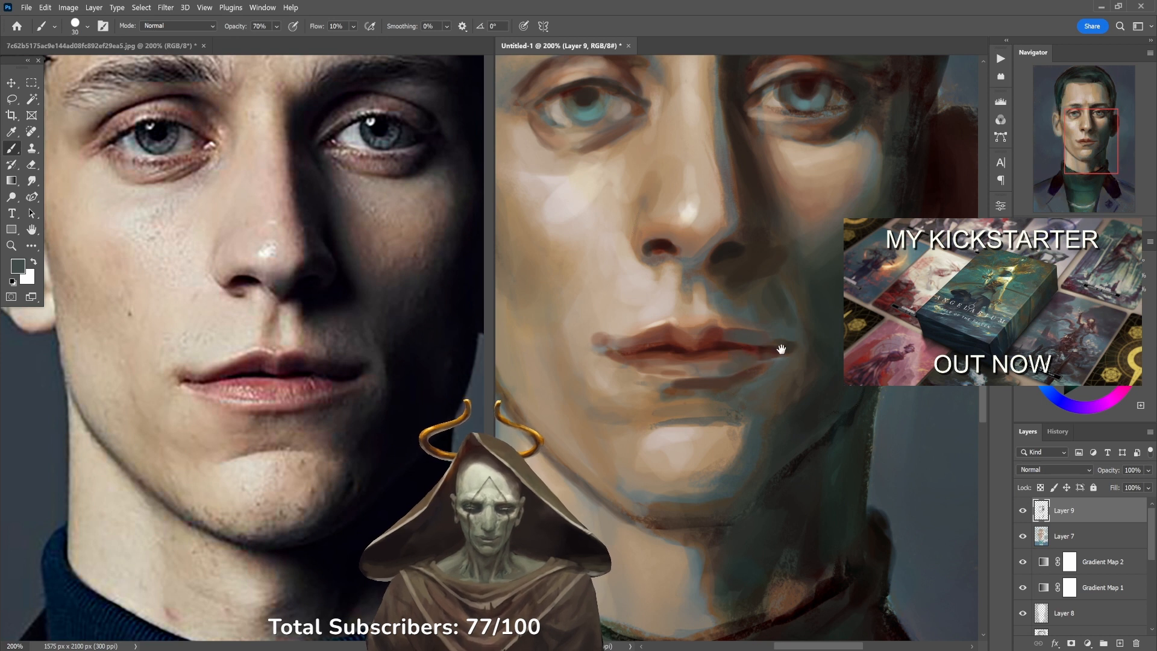
# Blend the nose and the shadow-side cheek with sampled tan and reddish skin tones at 40% brush opacity.
pyautogui.moveTo(784, 354); pyautogui.dragTo(796, 400)
pyautogui.keyDown('alt'); pyautogui.click(715, 199); pyautogui.keyUp('alt')
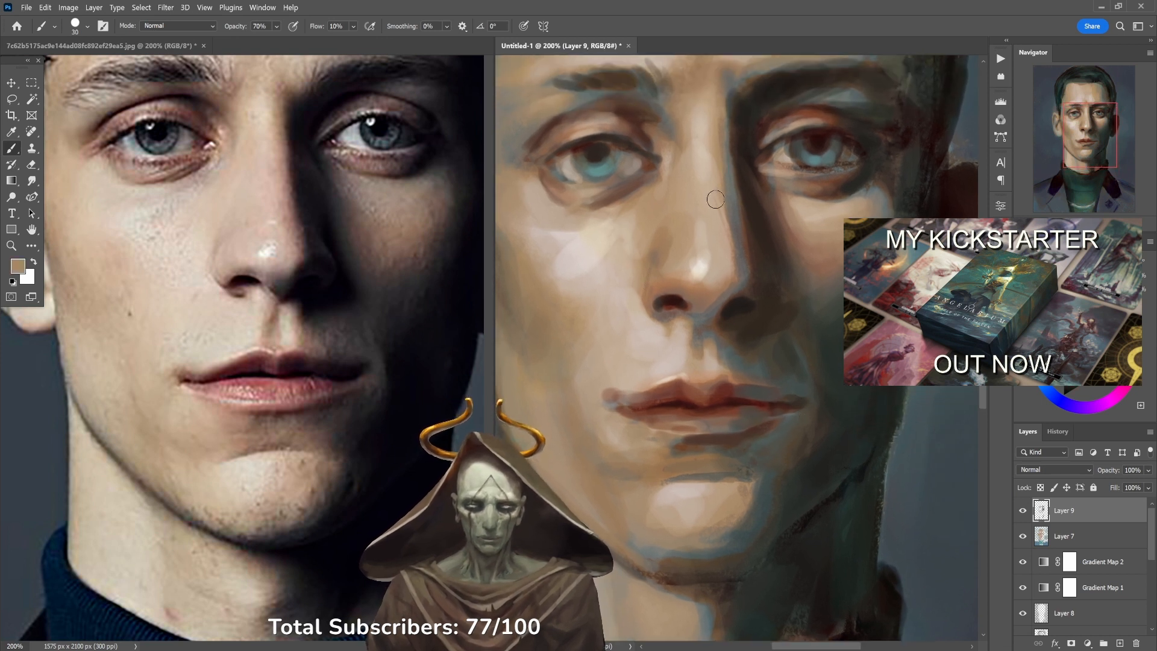
pyautogui.keyDown('alt'); pyautogui.click(824, 264); pyautogui.keyUp('alt')
pyautogui.press('4')
pyautogui.moveTo(728, 225)
pyautogui.mouseDown()
pyautogui.moveTo(715, 171)
pyautogui.moveTo(727, 162)
pyautogui.moveTo(737, 258)
pyautogui.moveTo(767, 266)
pyautogui.mouseUp()
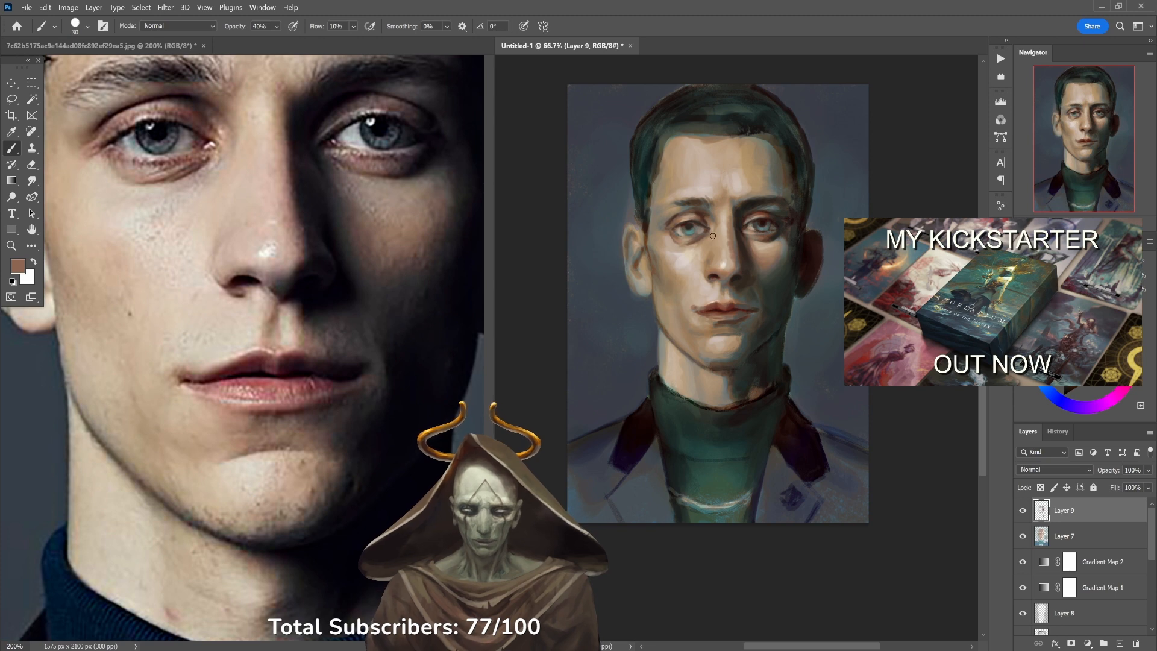
# Smooth the lower cheek and jaw beside the mouth on the lit side with skin tones sampled from the surrounding area.
pyautogui.click(690, 322)
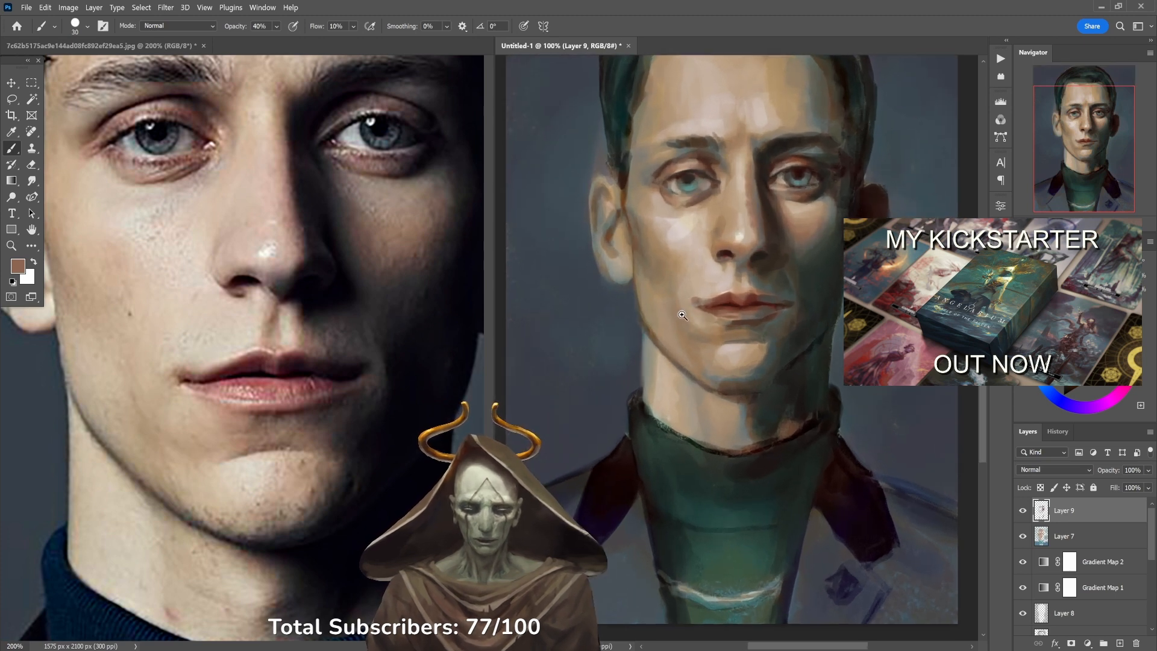
pyautogui.click(684, 316)
pyautogui.keyDown('alt'); pyautogui.click(700, 347); pyautogui.keyUp('alt')
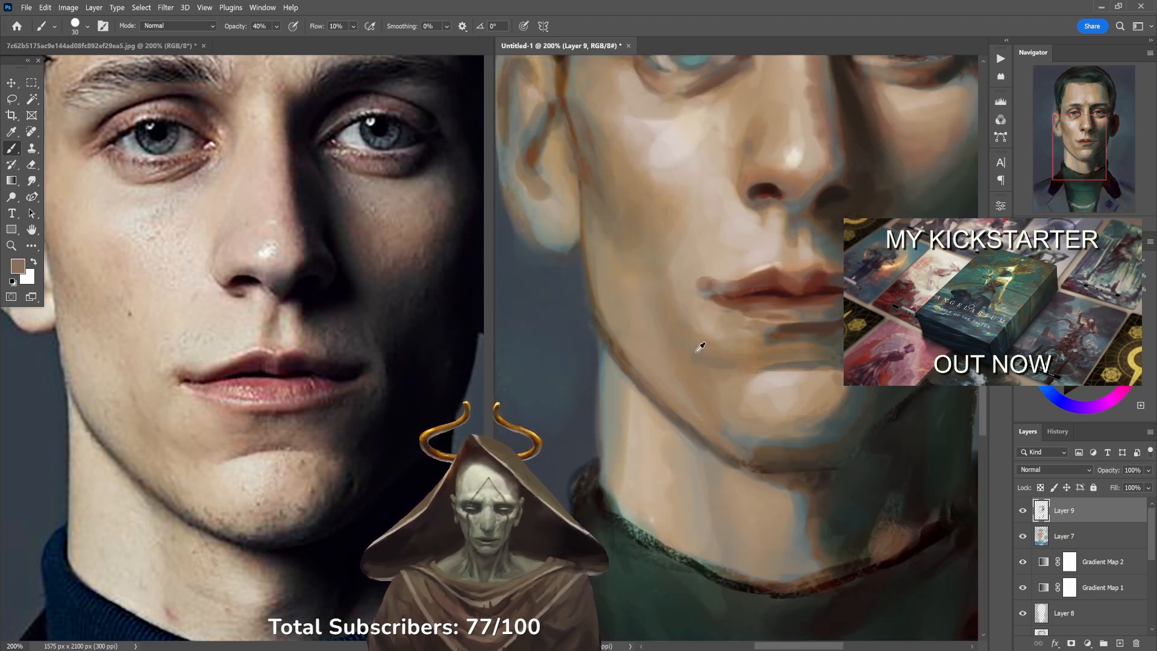
pyautogui.keyDown('alt'); pyautogui.click(684, 337); pyautogui.keyUp('alt')
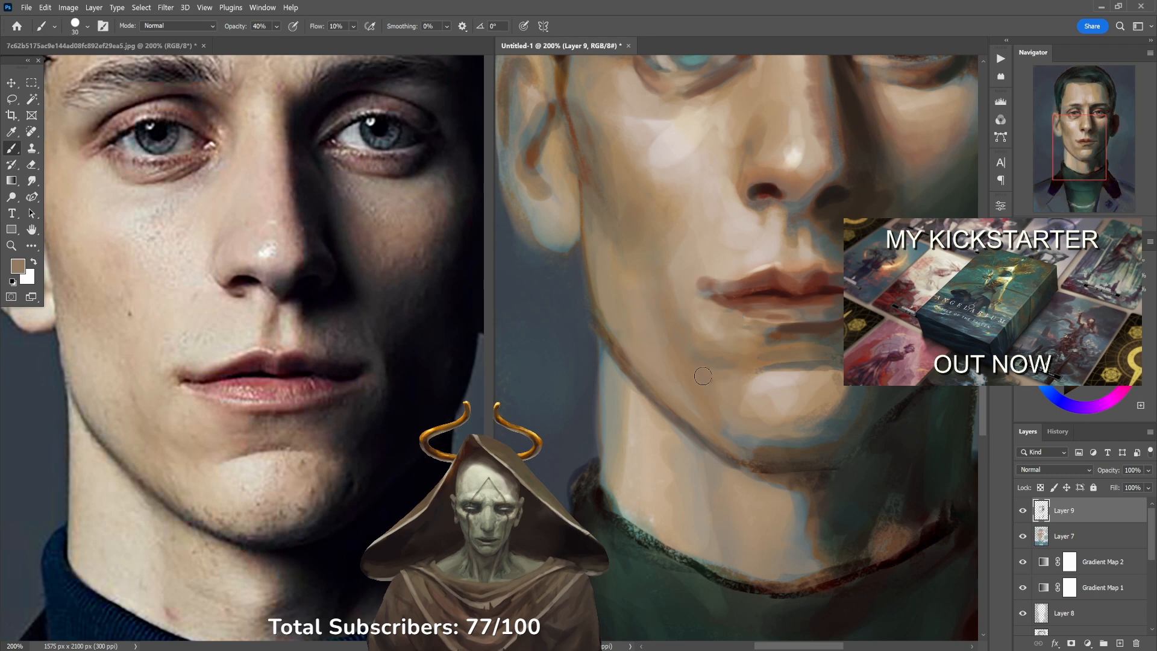
pyautogui.keyDown('alt'); pyautogui.click(686, 302); pyautogui.keyUp('alt')
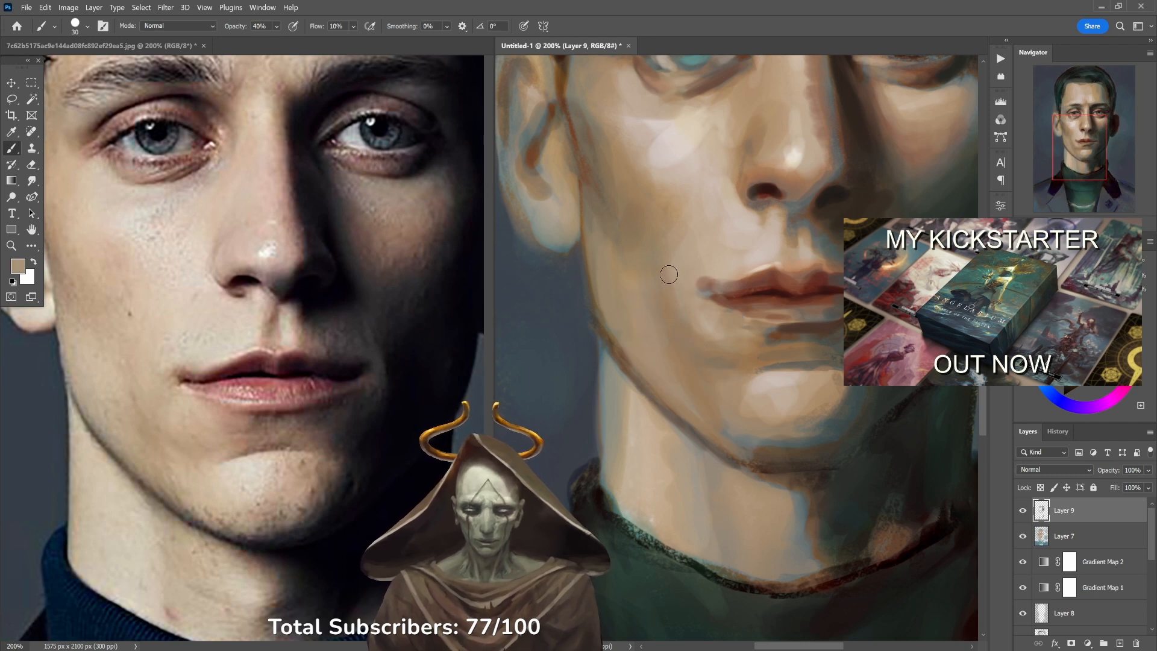
pyautogui.keyDown('alt'); pyautogui.click(690, 346); pyautogui.keyUp('alt')
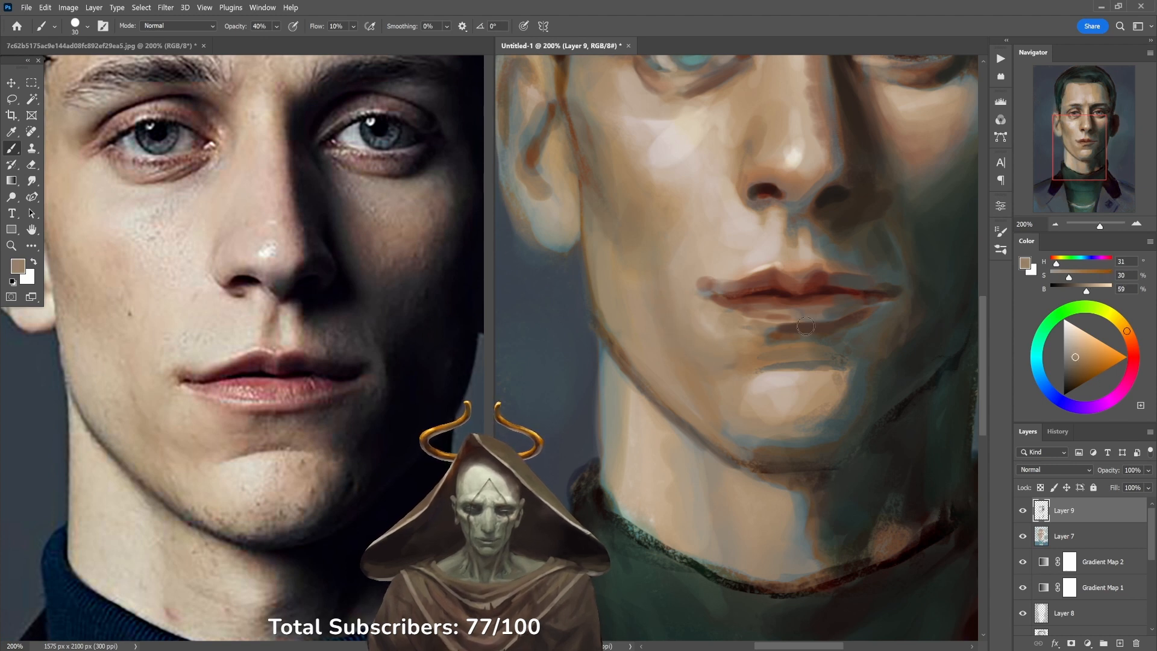
# Model the shadow under the lower lip and the top of the chin with sampled browns and muted skin tones.
pyautogui.keyDown('alt'); pyautogui.click(766, 356); pyautogui.keyUp('alt')
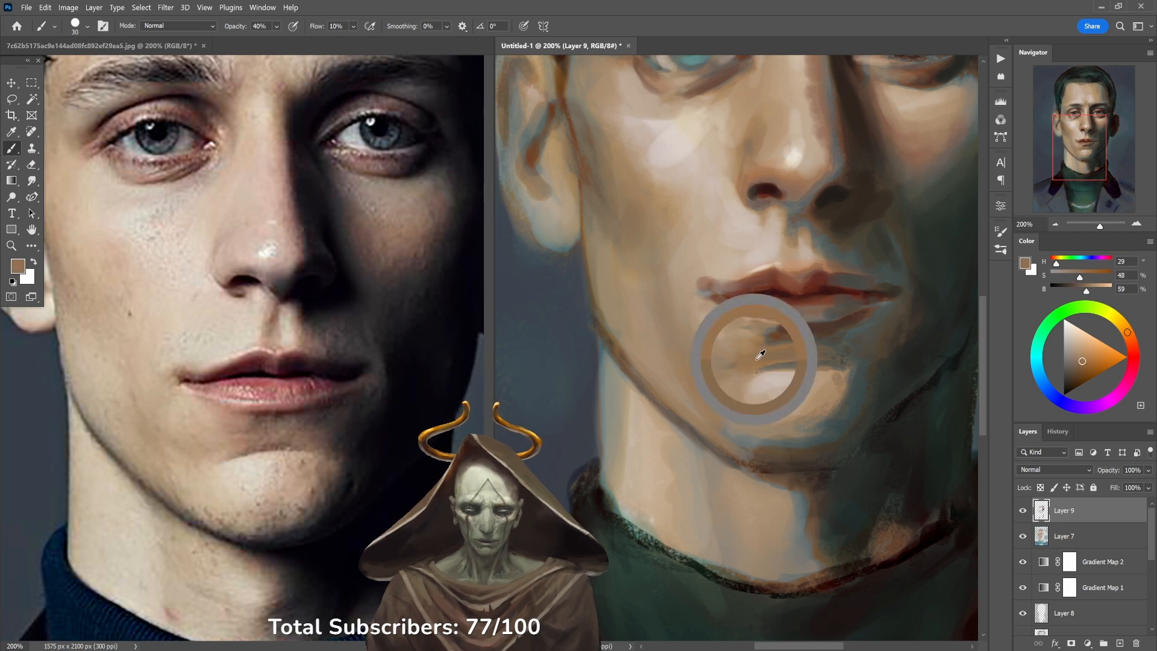
pyautogui.keyDown('alt'); pyautogui.click(800, 336); pyautogui.keyUp('alt')
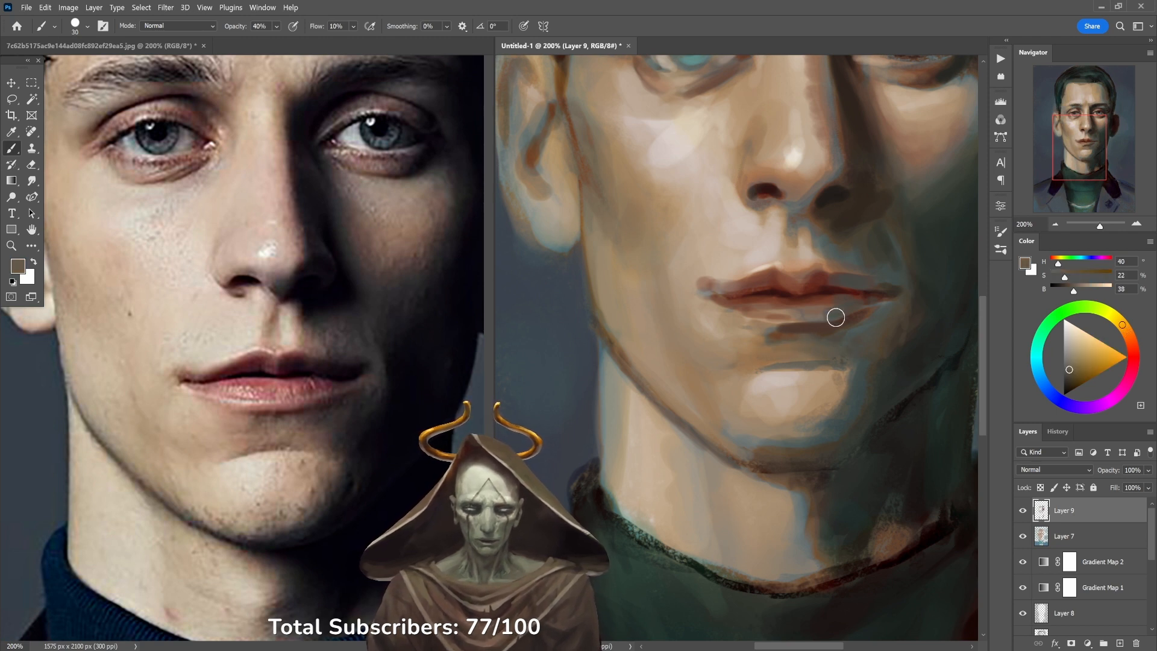
pyautogui.keyDown('alt'); pyautogui.click(806, 353); pyautogui.keyUp('alt')
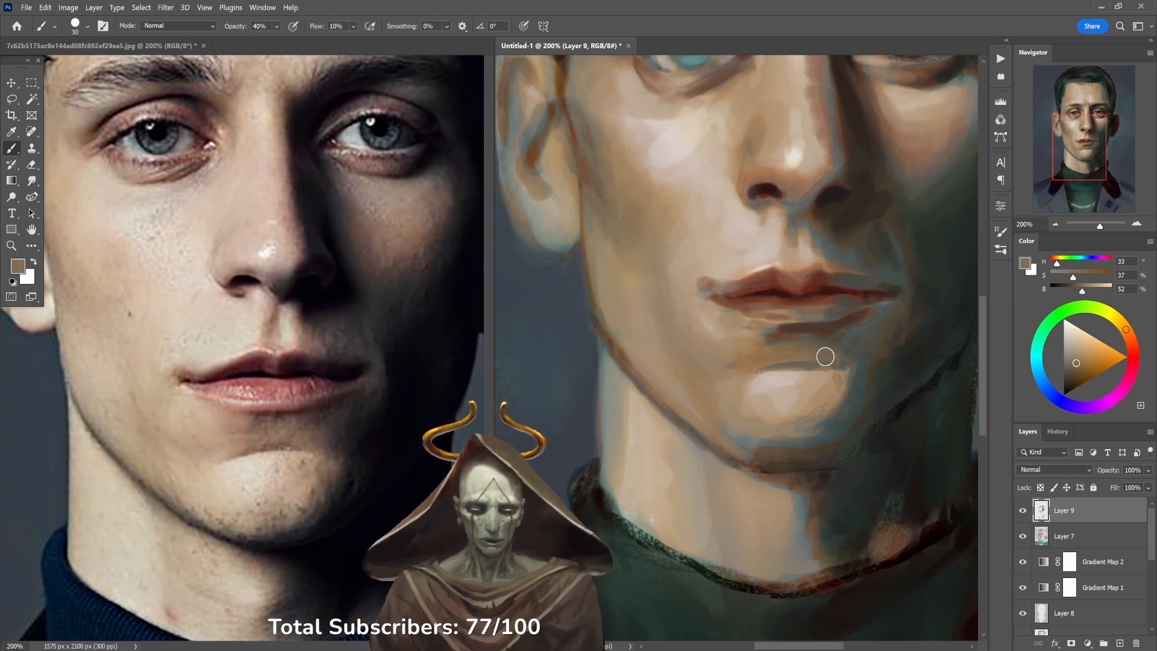
pyautogui.keyDown('alt'); pyautogui.click(799, 364); pyautogui.keyUp('alt')
pyautogui.keyDown('alt'); pyautogui.click(860, 375); pyautogui.keyUp('alt')
pyautogui.keyDown('alt'); pyautogui.click(843, 384); pyautogui.keyUp('alt')
pyautogui.keyDown('alt'); pyautogui.click(835, 370); pyautogui.keyUp('alt')
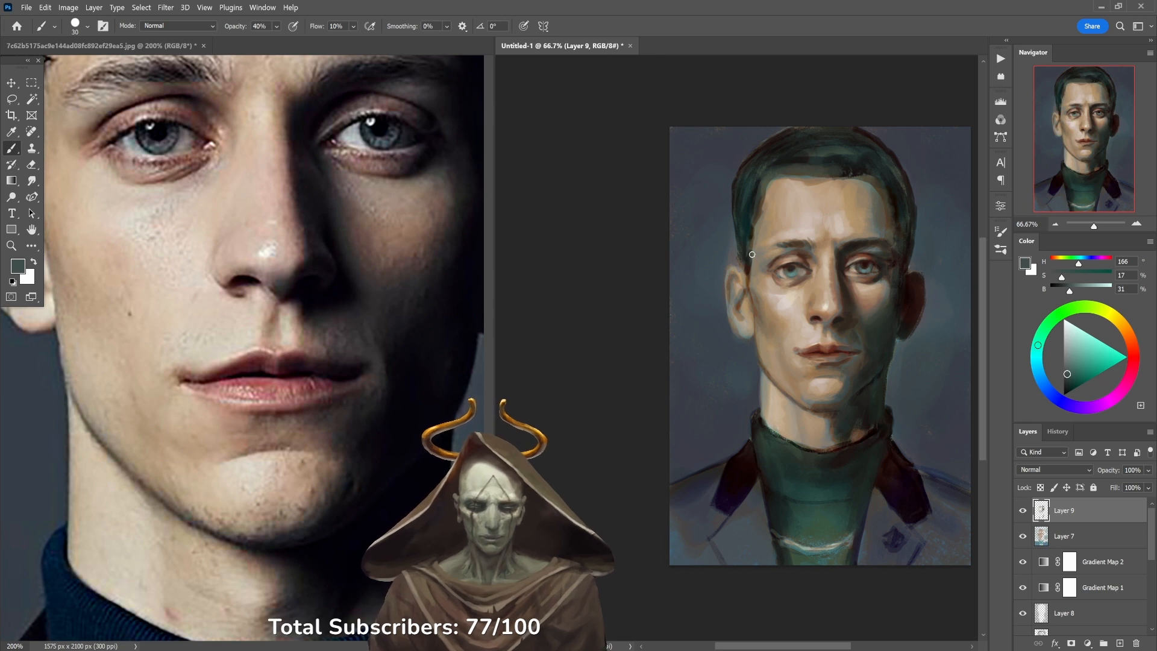
# Lighten the skin under the lit-side eye with a pale skin tone sampled beside it at 60% brush opacity.
pyautogui.click(855, 283)
pyautogui.click(856, 282)
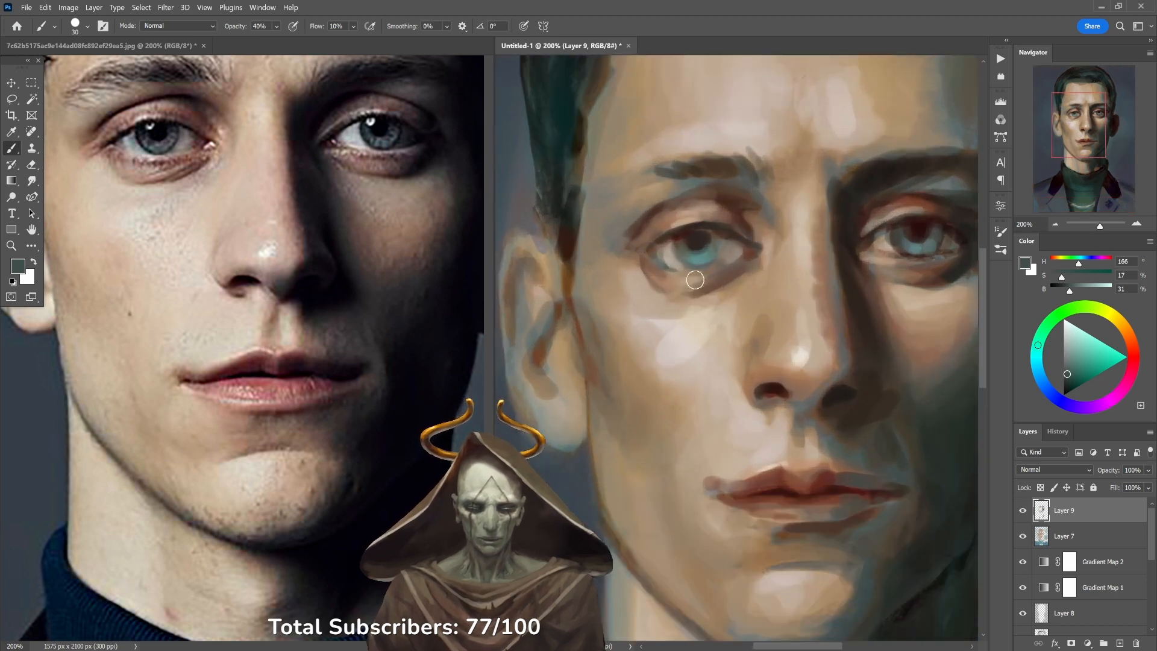
pyautogui.keyDown('alt'); pyautogui.click(662, 291); pyautogui.keyUp('alt')
pyautogui.press('6')
pyautogui.moveTo(650, 287); pyautogui.dragTo(673, 292)
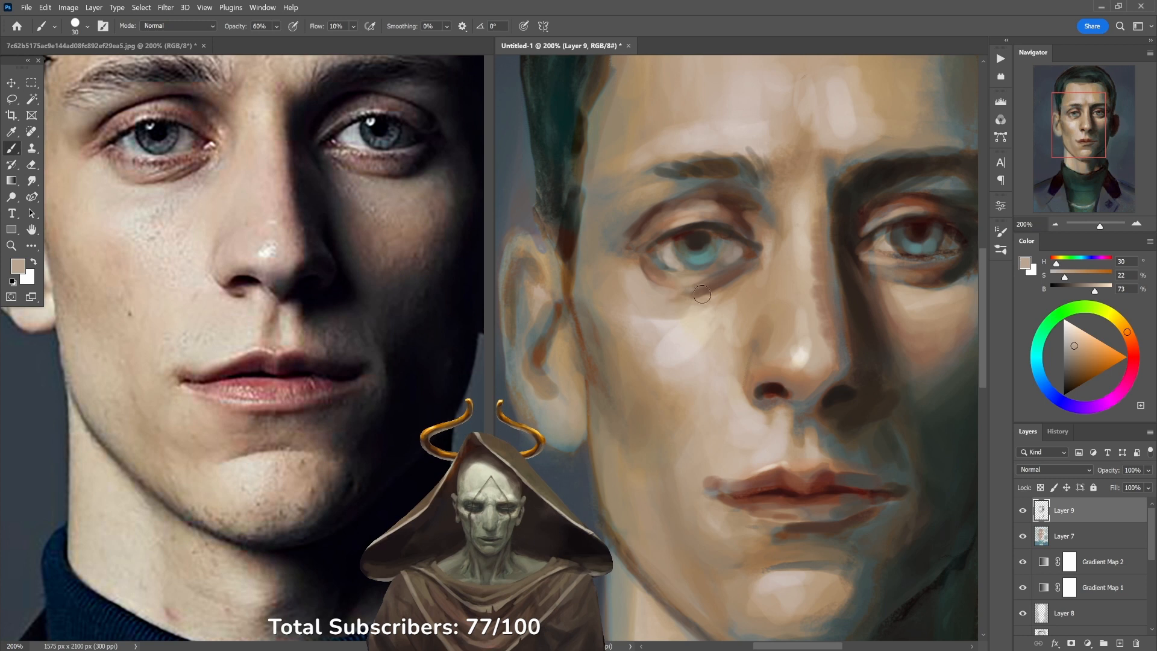
# Switch to File Explorer, view the 070-study image from the finished studies folder, close it and return to the painting.
pyautogui.click(219, 650)
pyautogui.rightClick(219, 650)
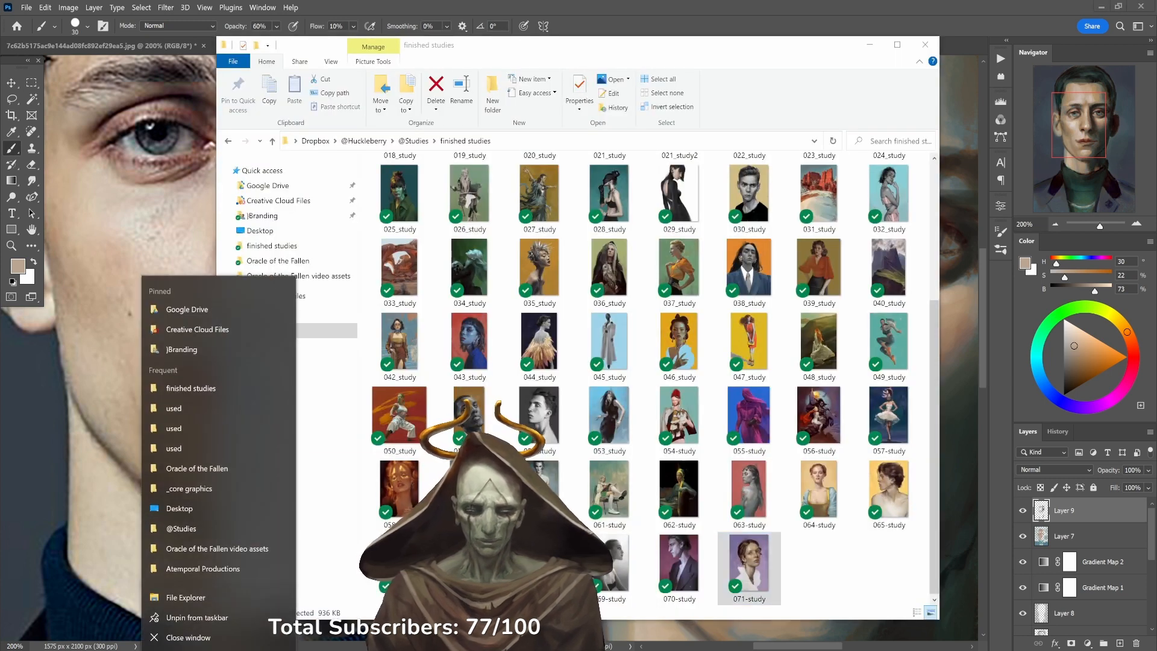
pyautogui.doubleClick(681, 558)
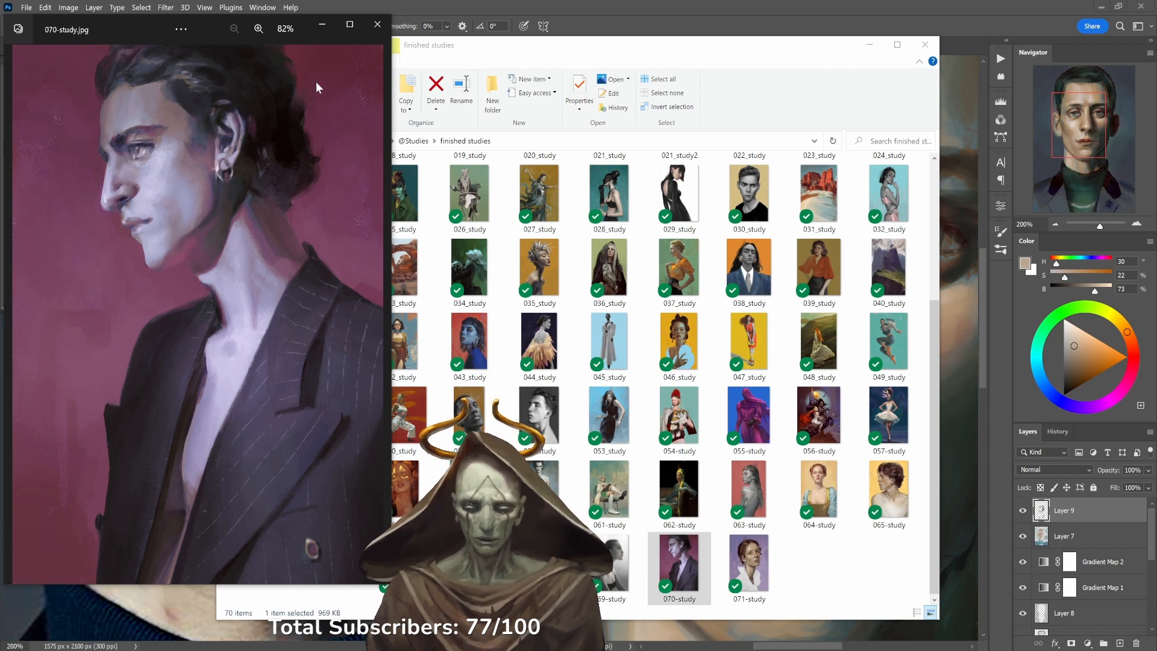
pyautogui.click(378, 24)
pyautogui.click(572, 6)
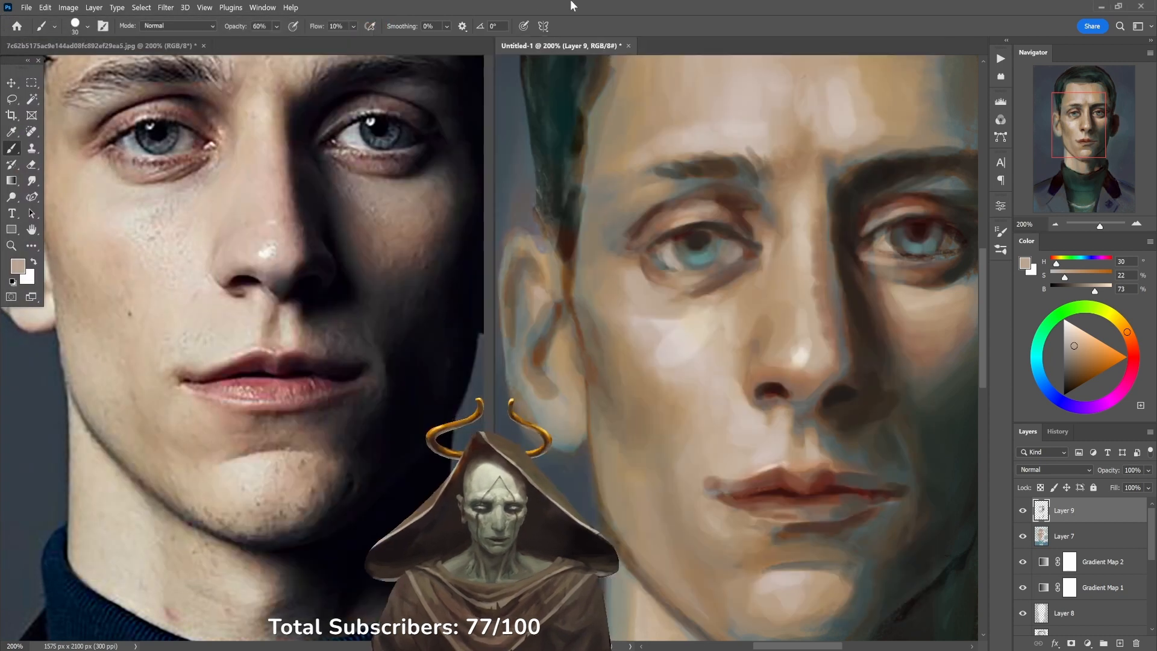
# Show the whole portrait painting and the whole reference photo at 66.7% zoom to compare them side by side.
pyautogui.keyDown('alt'); pyautogui.click(751, 314); pyautogui.keyUp('alt')
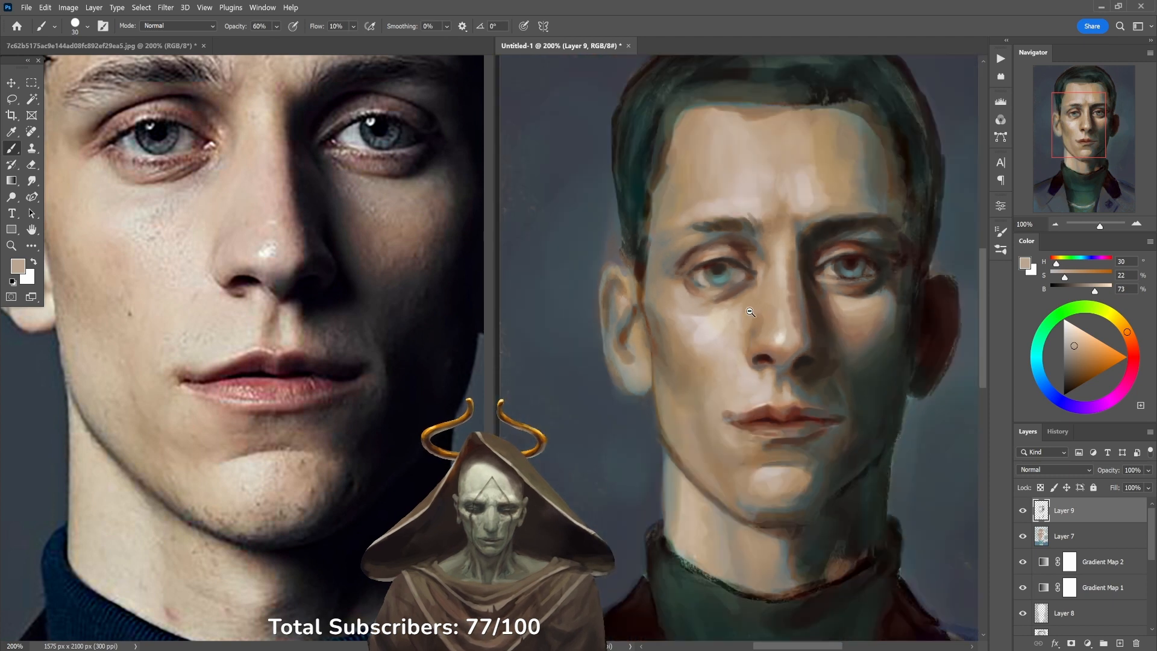
pyautogui.moveTo(786, 370); pyautogui.dragTo(749, 354)
pyautogui.keyDown('alt'); pyautogui.click(749, 354); pyautogui.keyUp('alt')
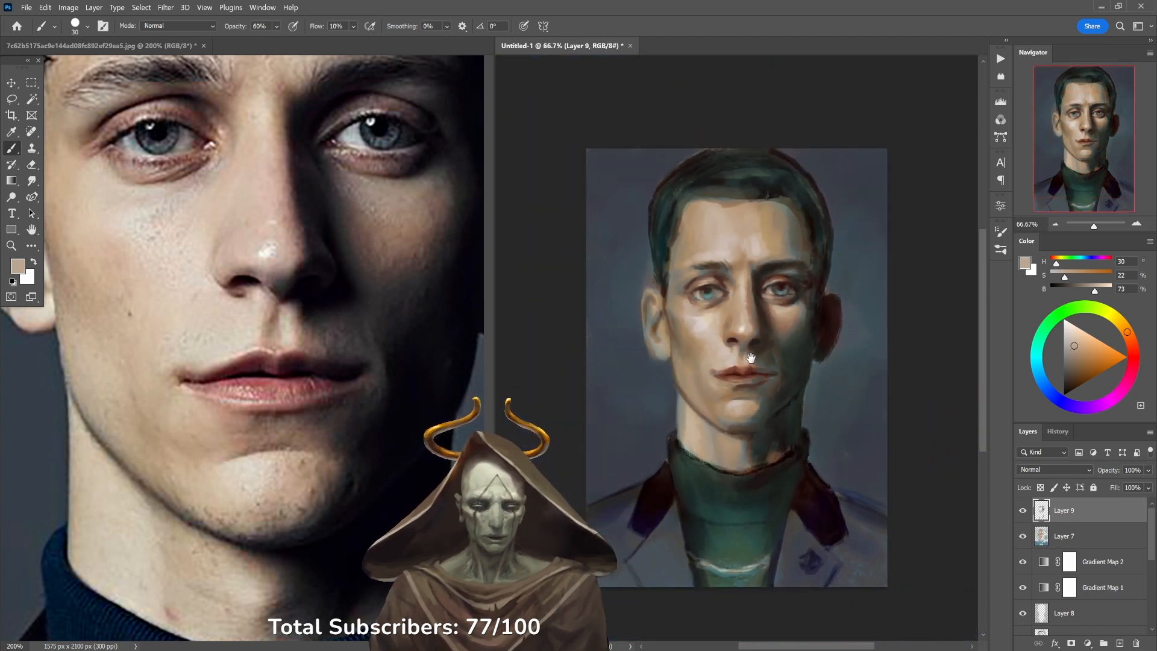
pyautogui.click(360, 343)
pyautogui.keyDown('alt'); pyautogui.click(339, 278); pyautogui.keyUp('alt')
pyautogui.moveTo(352, 246); pyautogui.dragTo(337, 297)
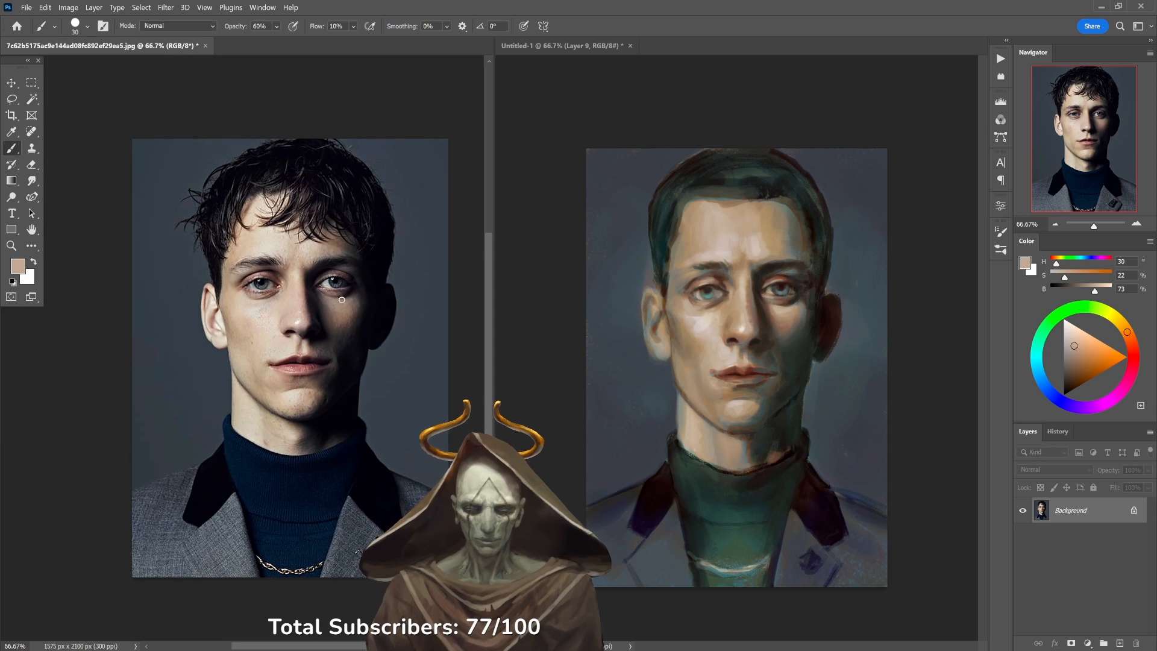
# Switch to the portrait painting and load the Inky brush from Pete's Brushes at 30 px.
pyautogui.click(654, 383)
pyautogui.keyDown('ctrl'); pyautogui.click(752, 247); pyautogui.keyUp('ctrl')
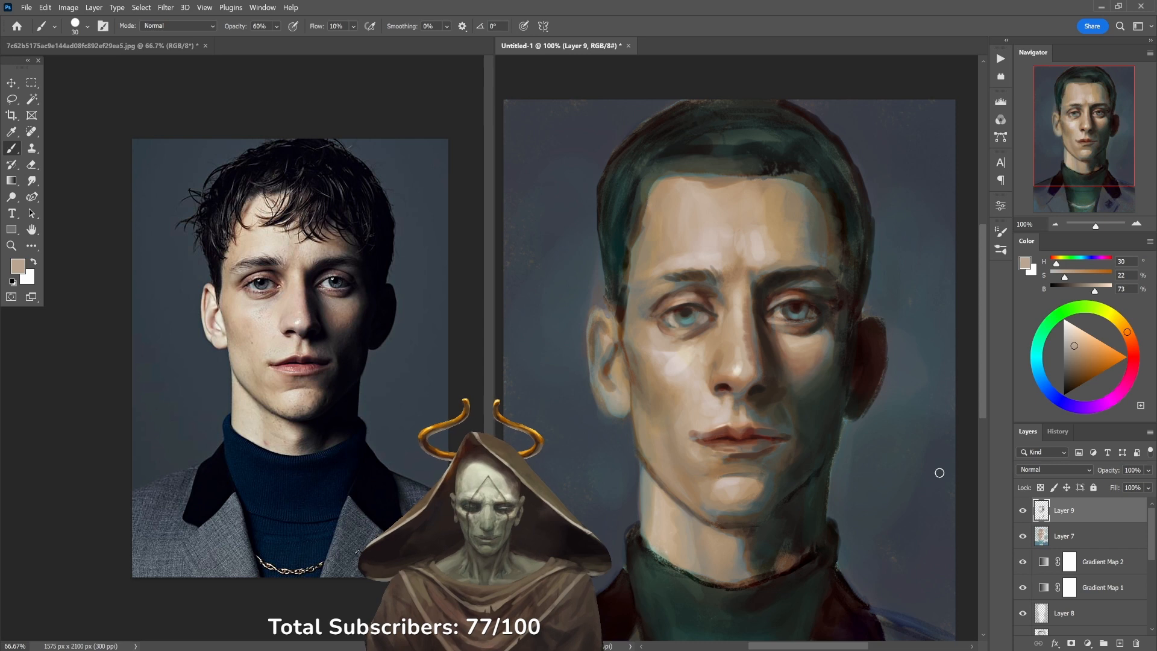
pyautogui.rightClick(820, 362)
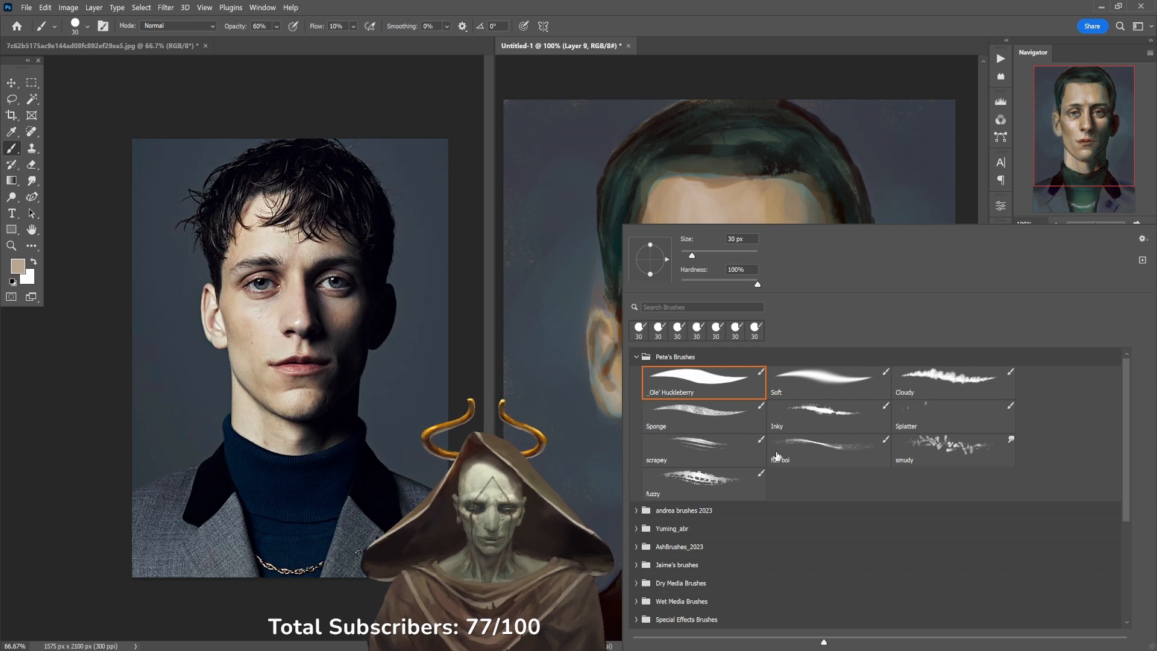
pyautogui.click(804, 451)
pyautogui.click(838, 412)
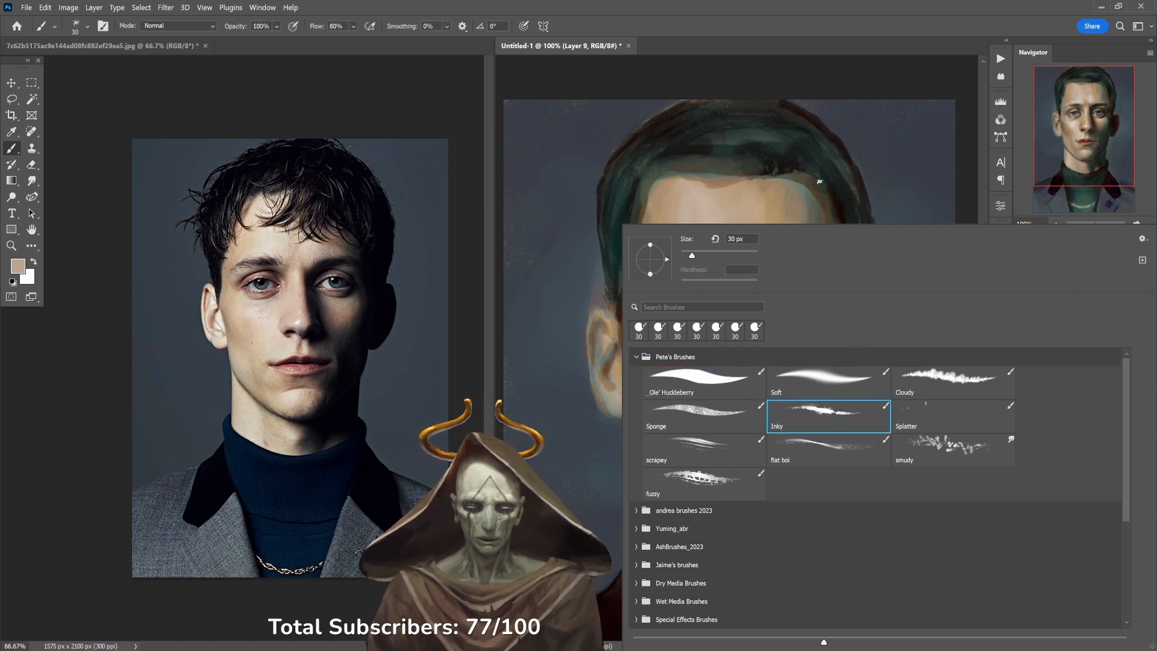
pyautogui.click(799, 157)
# Darken the crown of the hair and its lit-side outline with loose strokes in a near-black sampled from the painting.
pyautogui.keyDown('alt'); pyautogui.click(769, 157); pyautogui.keyUp('alt')
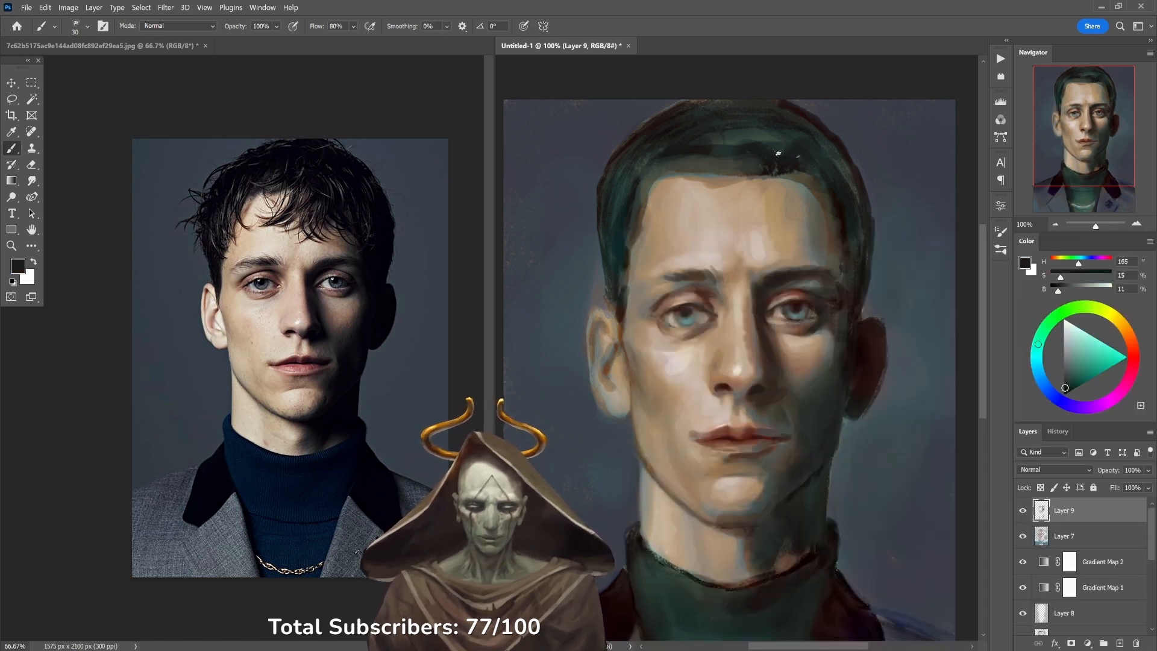
pyautogui.keyDown('alt'); pyautogui.click(664, 115); pyautogui.keyUp('alt')
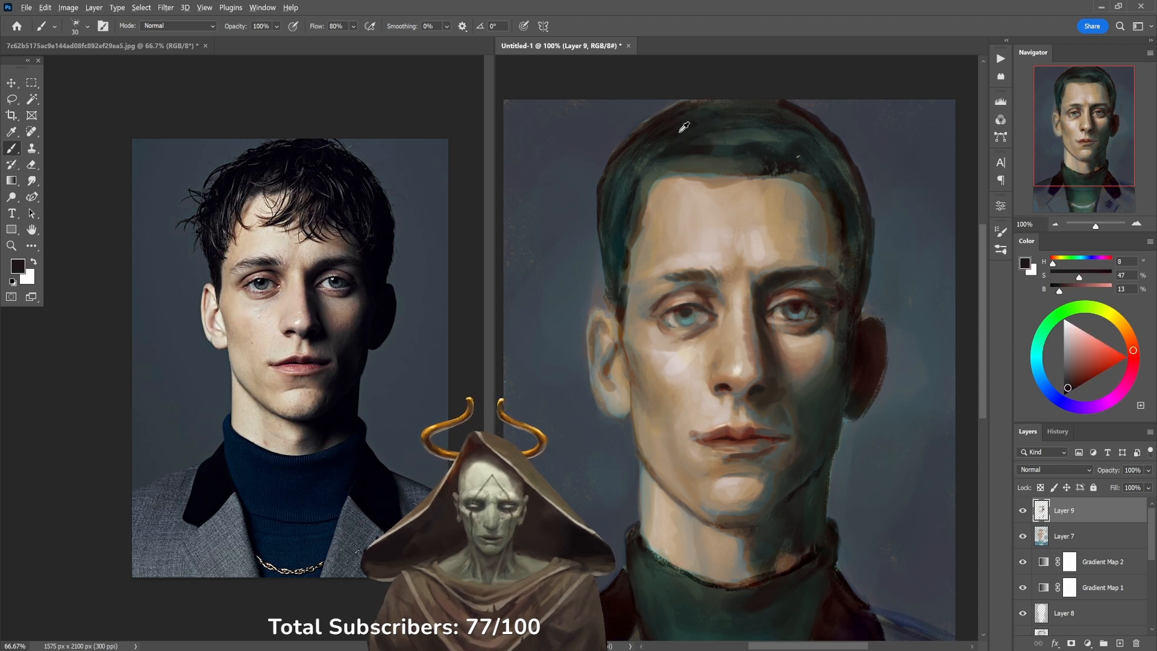
pyautogui.keyDown('alt'); pyautogui.click(627, 199); pyautogui.keyUp('alt')
pyautogui.keyDown('alt'); pyautogui.click(633, 196); pyautogui.keyUp('alt')
pyautogui.moveTo(657, 145)
pyautogui.mouseDown()
pyautogui.moveTo(707, 107)
pyautogui.moveTo(699, 134)
pyautogui.moveTo(723, 98)
pyautogui.moveTo(711, 119)
pyautogui.moveTo(749, 107)
pyautogui.moveTo(701, 133)
pyautogui.moveTo(758, 96)
pyautogui.moveTo(734, 128)
pyautogui.moveTo(775, 102)
pyautogui.mouseUp()
pyautogui.moveTo(723, 139); pyautogui.dragTo(774, 107)
pyautogui.moveTo(740, 142)
pyautogui.mouseDown()
pyautogui.moveTo(779, 115)
pyautogui.moveTo(798, 132)
pyautogui.moveTo(778, 137)
pyautogui.mouseUp()
pyautogui.moveTo(716, 148); pyautogui.dragTo(738, 136)
pyautogui.moveTo(691, 150); pyautogui.dragTo(715, 136)
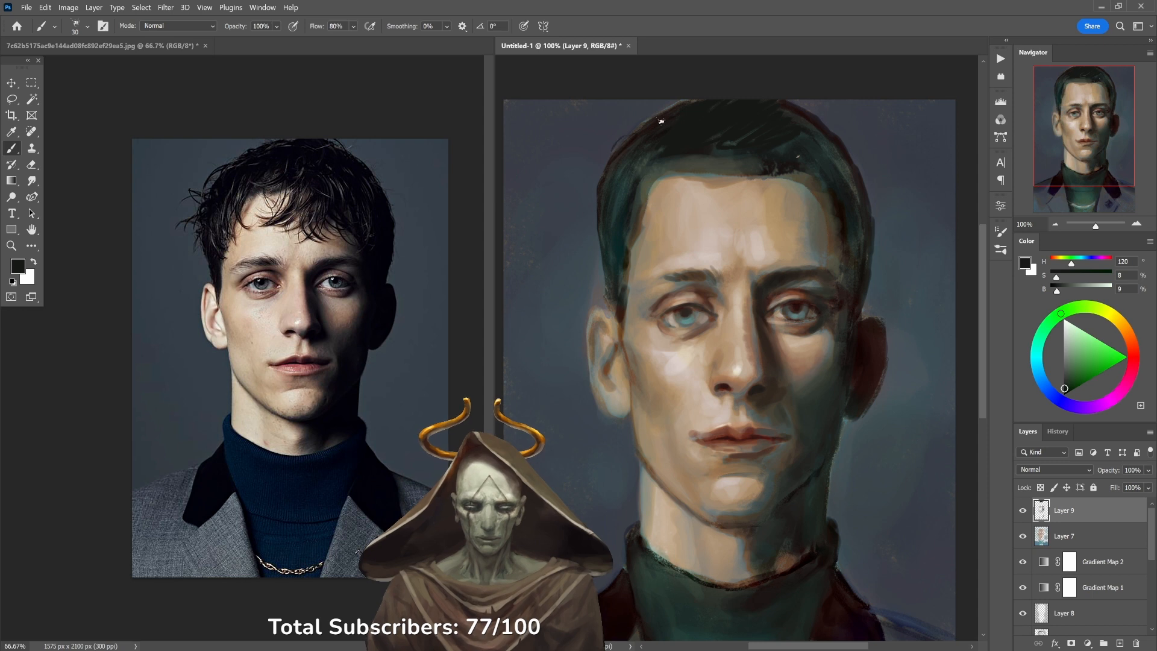
pyautogui.moveTo(607, 148); pyautogui.dragTo(685, 102)
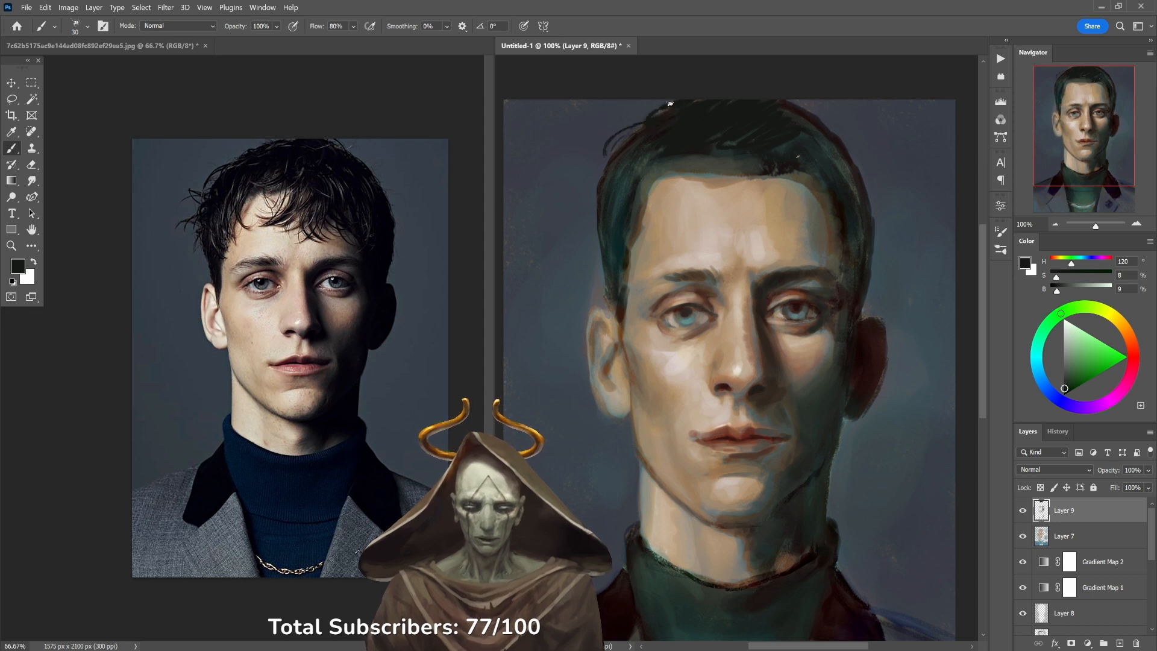
# Paint the shadow-side hair mass and a jagged lock sweeping across the forehead in near-black.
pyautogui.moveTo(786, 102)
pyautogui.mouseDown()
pyautogui.moveTo(816, 109)
pyautogui.moveTo(850, 173)
pyautogui.mouseUp()
pyautogui.moveTo(809, 139)
pyautogui.mouseDown()
pyautogui.moveTo(821, 164)
pyautogui.moveTo(829, 153)
pyautogui.moveTo(837, 190)
pyautogui.moveTo(833, 156)
pyautogui.moveTo(813, 145)
pyautogui.moveTo(793, 161)
pyautogui.moveTo(833, 220)
pyautogui.moveTo(783, 207)
pyautogui.moveTo(817, 218)
pyautogui.moveTo(832, 210)
pyautogui.moveTo(842, 241)
pyautogui.moveTo(862, 209)
pyautogui.moveTo(868, 227)
pyautogui.moveTo(839, 211)
pyautogui.mouseUp()
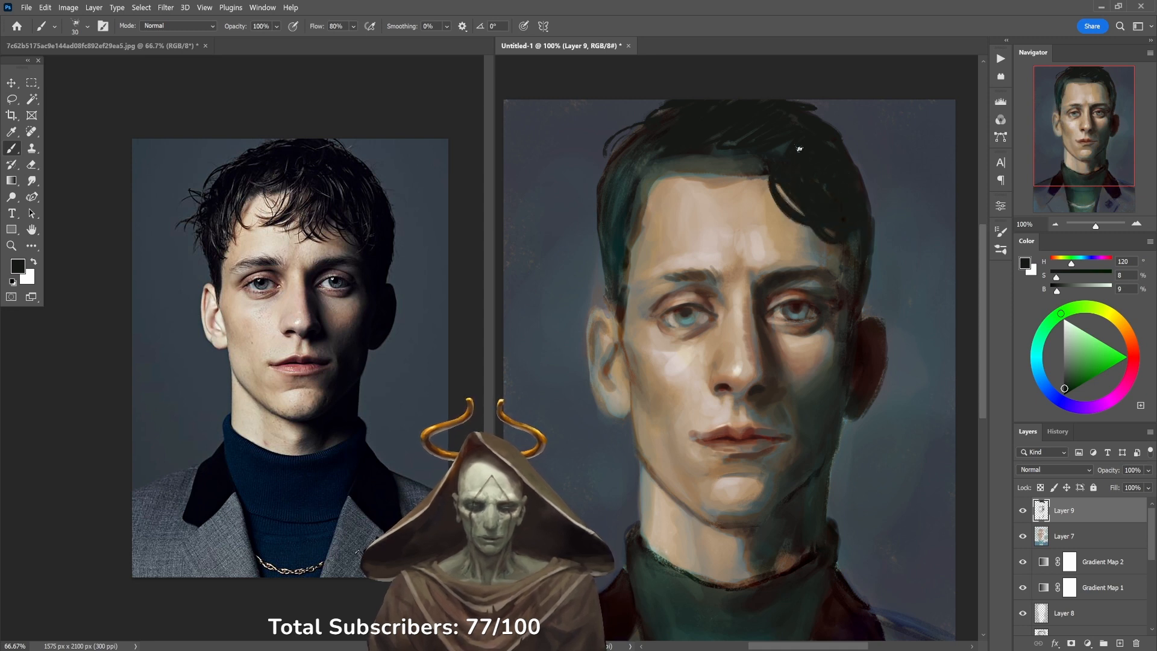
pyautogui.moveTo(742, 142)
pyautogui.mouseDown()
pyautogui.moveTo(766, 117)
pyautogui.moveTo(731, 159)
pyautogui.moveTo(778, 145)
pyautogui.mouseUp()
pyautogui.moveTo(735, 208)
pyautogui.mouseDown()
pyautogui.moveTo(760, 152)
pyautogui.moveTo(717, 211)
pyautogui.moveTo(749, 151)
pyautogui.moveTo(710, 227)
pyautogui.moveTo(756, 159)
pyautogui.moveTo(724, 221)
pyautogui.moveTo(750, 193)
pyautogui.moveTo(709, 220)
pyautogui.moveTo(744, 187)
pyautogui.moveTo(744, 169)
pyautogui.moveTo(723, 216)
pyautogui.moveTo(739, 160)
pyautogui.mouseUp()
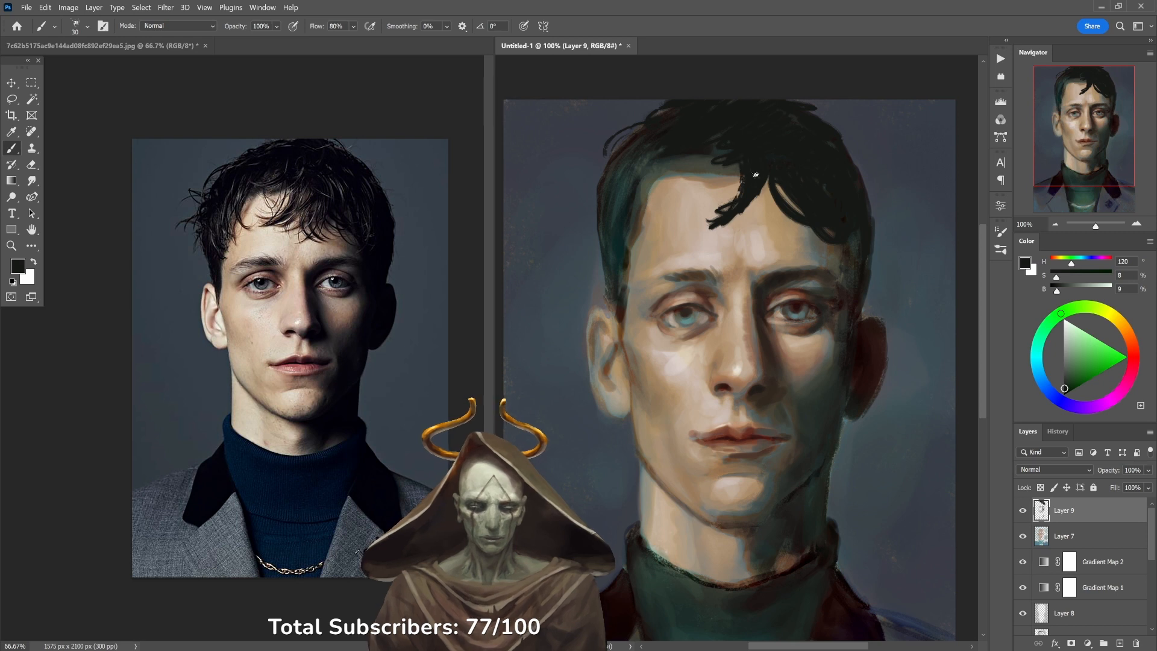
pyautogui.moveTo(696, 213); pyautogui.dragTo(731, 208)
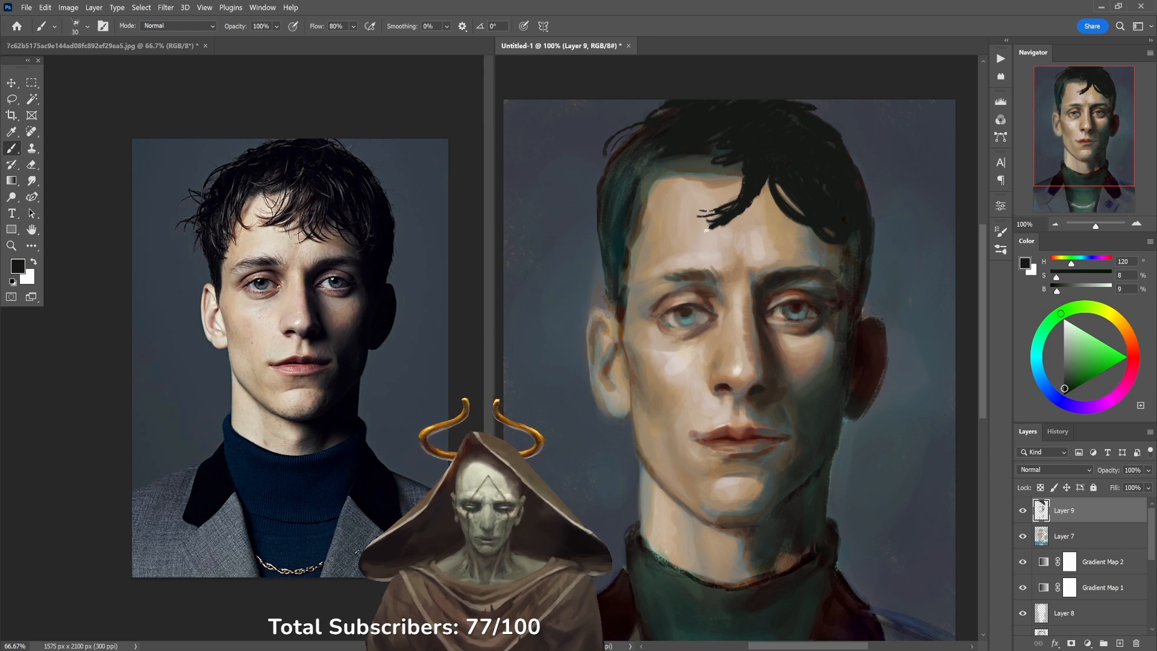
pyautogui.moveTo(714, 229); pyautogui.dragTo(684, 232)
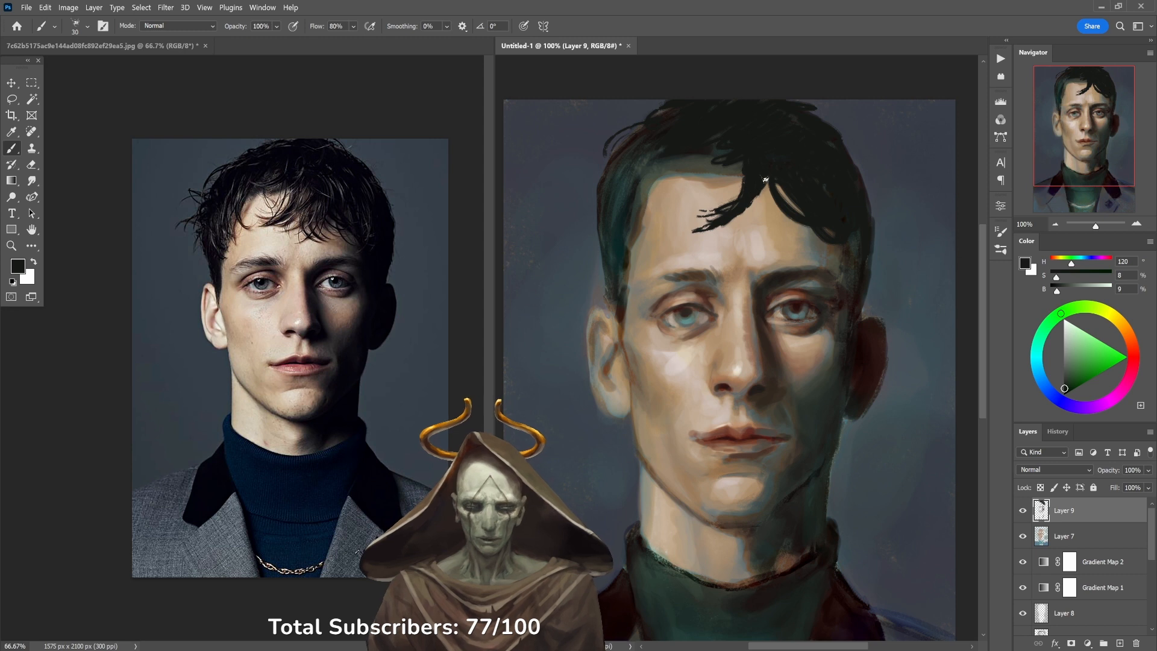
# Add thin dark strands hanging from the fringe over the shadow side of the forehead.
pyautogui.moveTo(749, 214); pyautogui.dragTo(772, 171)
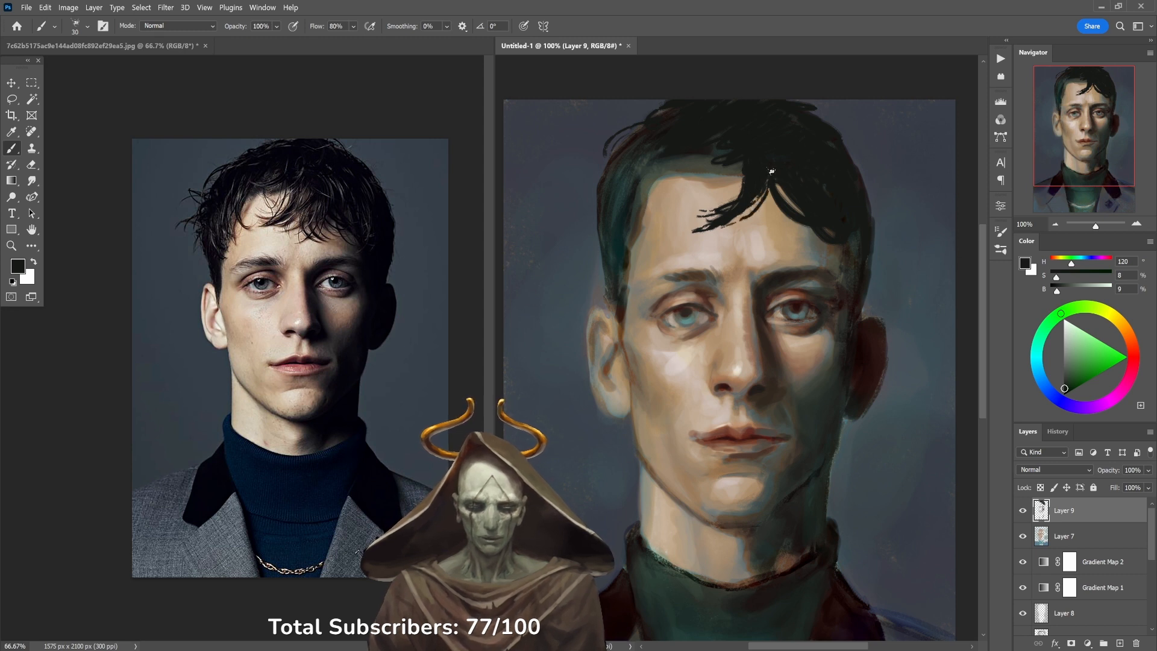
pyautogui.moveTo(784, 235)
pyautogui.mouseDown()
pyautogui.moveTo(772, 179)
pyautogui.moveTo(764, 203)
pyautogui.moveTo(775, 179)
pyautogui.mouseUp()
pyautogui.moveTo(774, 219); pyautogui.dragTo(770, 178)
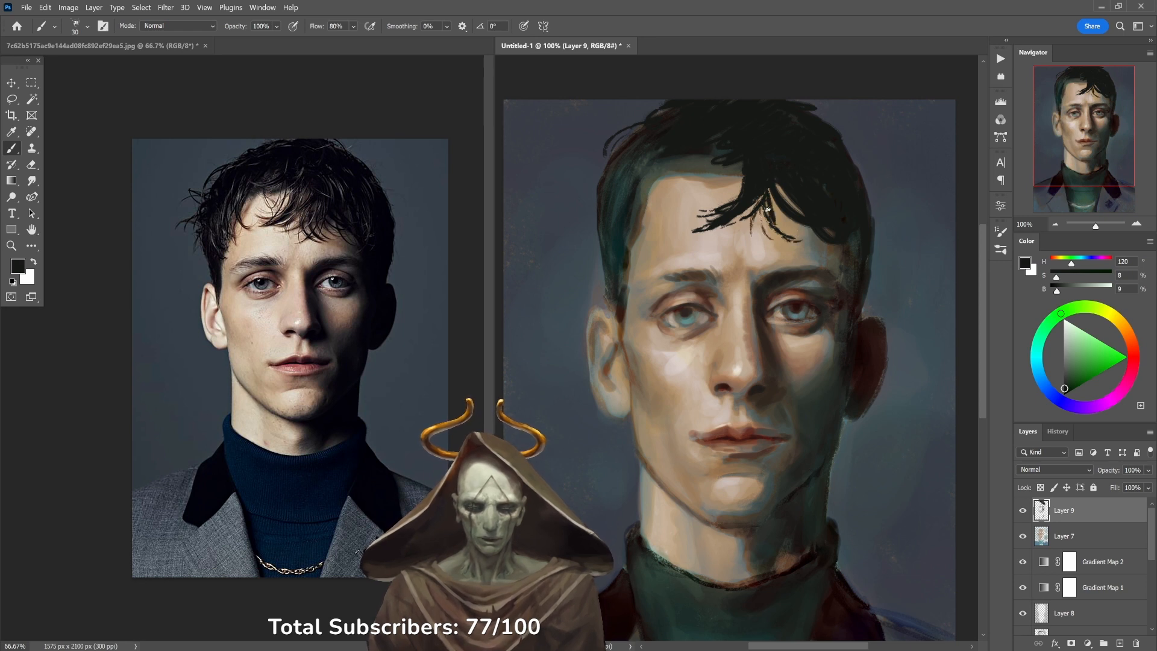
pyautogui.moveTo(810, 234)
pyautogui.mouseDown()
pyautogui.moveTo(775, 215)
pyautogui.moveTo(778, 177)
pyautogui.mouseUp()
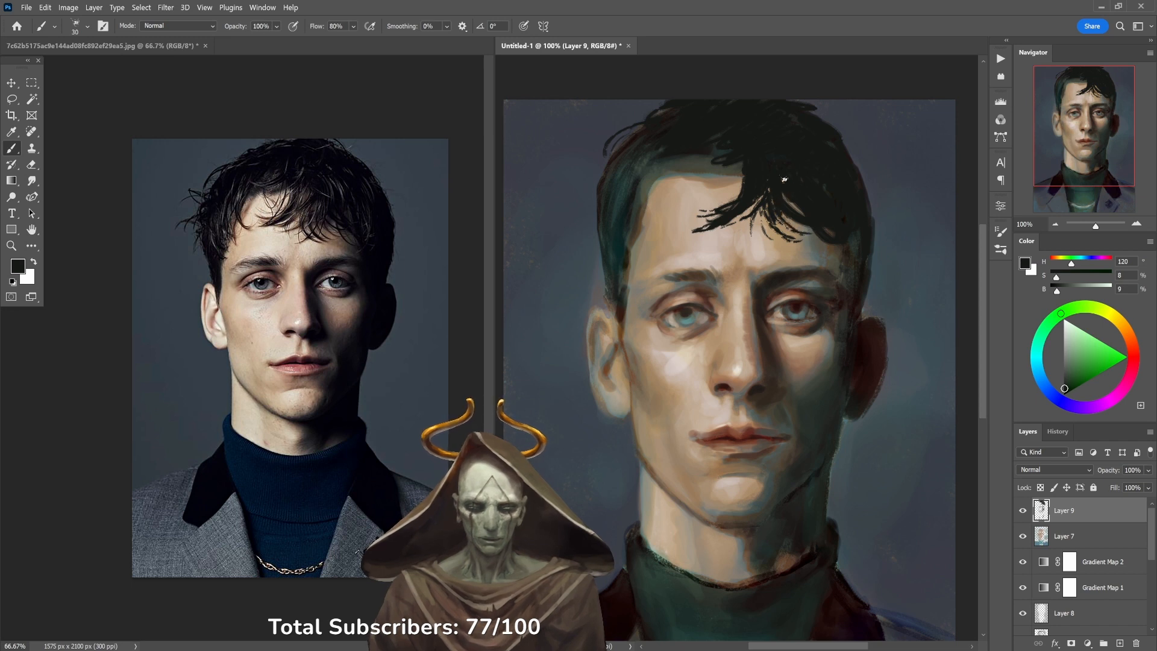
# Darken the lit-side hairline and paint thin curved strands falling over the lit-side temple.
pyautogui.moveTo(693, 172)
pyautogui.mouseDown()
pyautogui.moveTo(737, 148)
pyautogui.moveTo(654, 162)
pyautogui.moveTo(697, 146)
pyautogui.mouseUp()
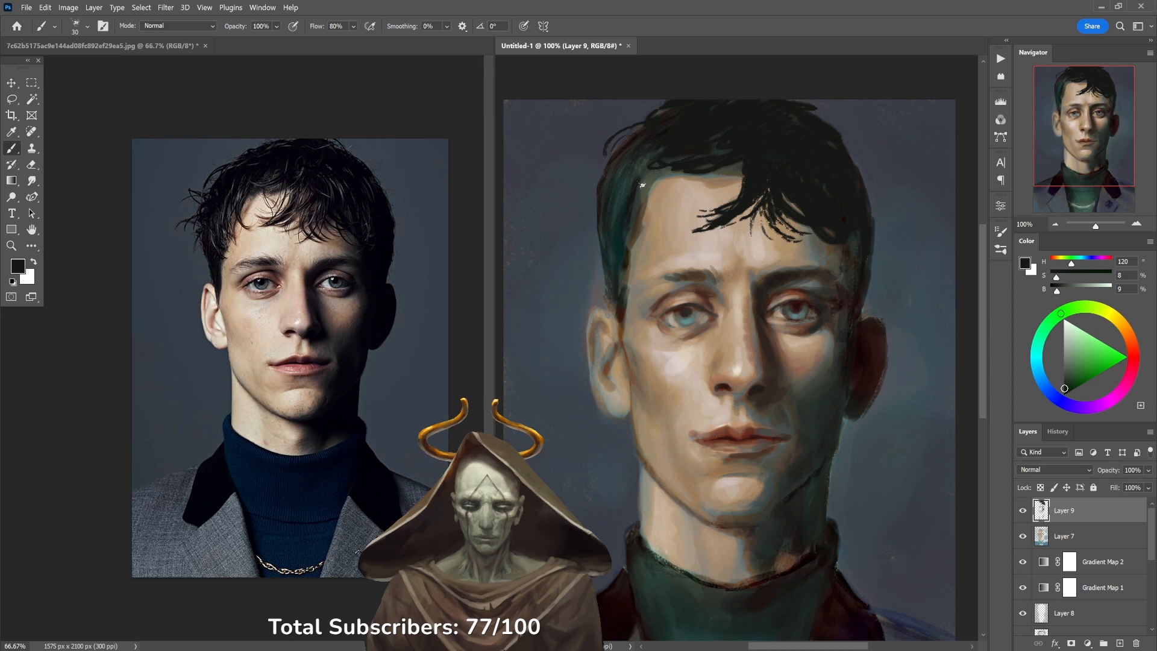
pyautogui.moveTo(665, 228); pyautogui.dragTo(649, 216)
pyautogui.moveTo(644, 208); pyautogui.dragTo(646, 175)
pyautogui.moveTo(667, 225)
pyautogui.mouseDown()
pyautogui.moveTo(636, 181)
pyautogui.moveTo(674, 229)
pyautogui.mouseUp()
pyautogui.moveTo(638, 191); pyautogui.dragTo(675, 230)
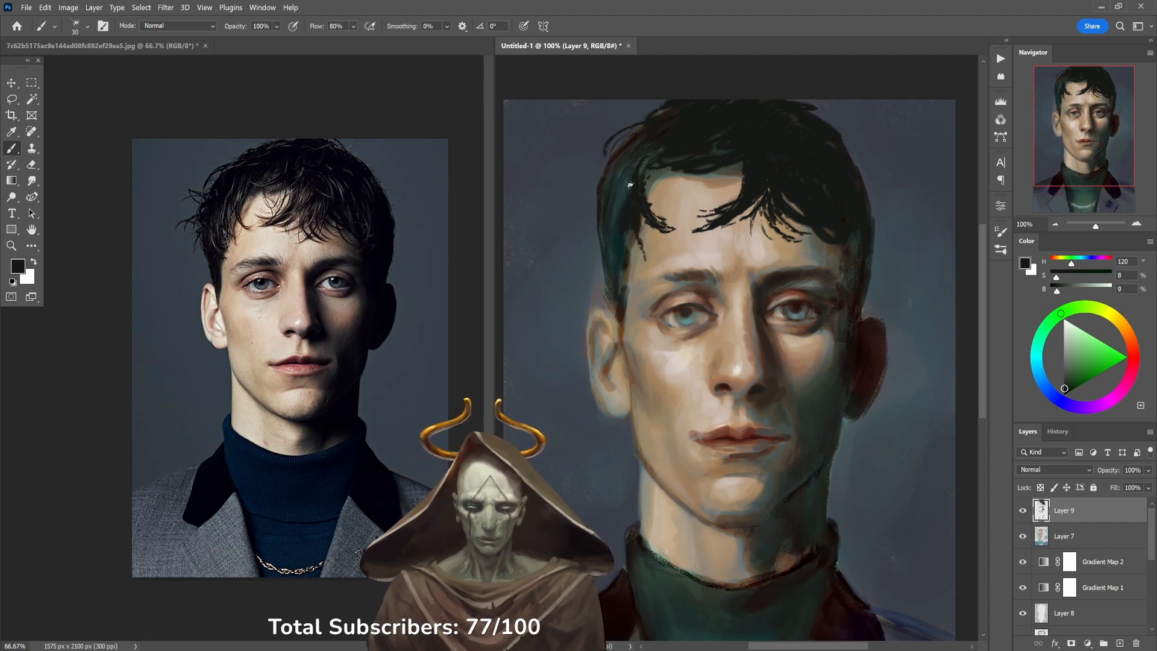
# Paint stray wisps outside the lit side of the head and fill the side hair down towards the ear.
pyautogui.moveTo(606, 173); pyautogui.dragTo(577, 164)
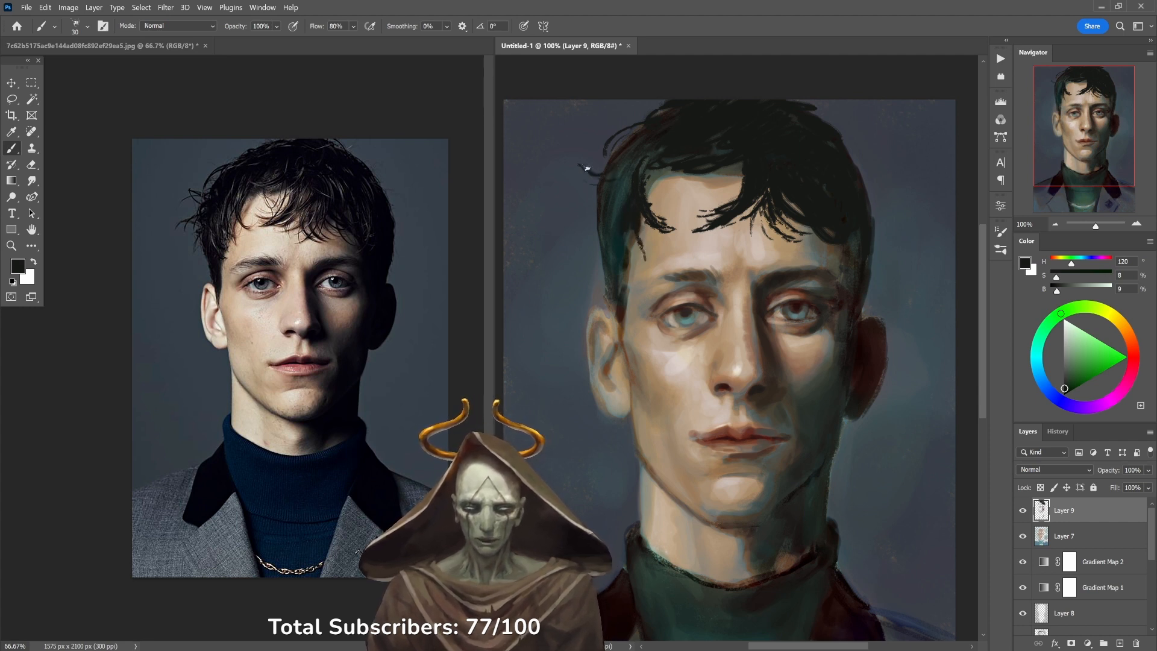
pyautogui.moveTo(574, 235)
pyautogui.mouseDown()
pyautogui.moveTo(613, 207)
pyautogui.moveTo(584, 222)
pyautogui.mouseUp()
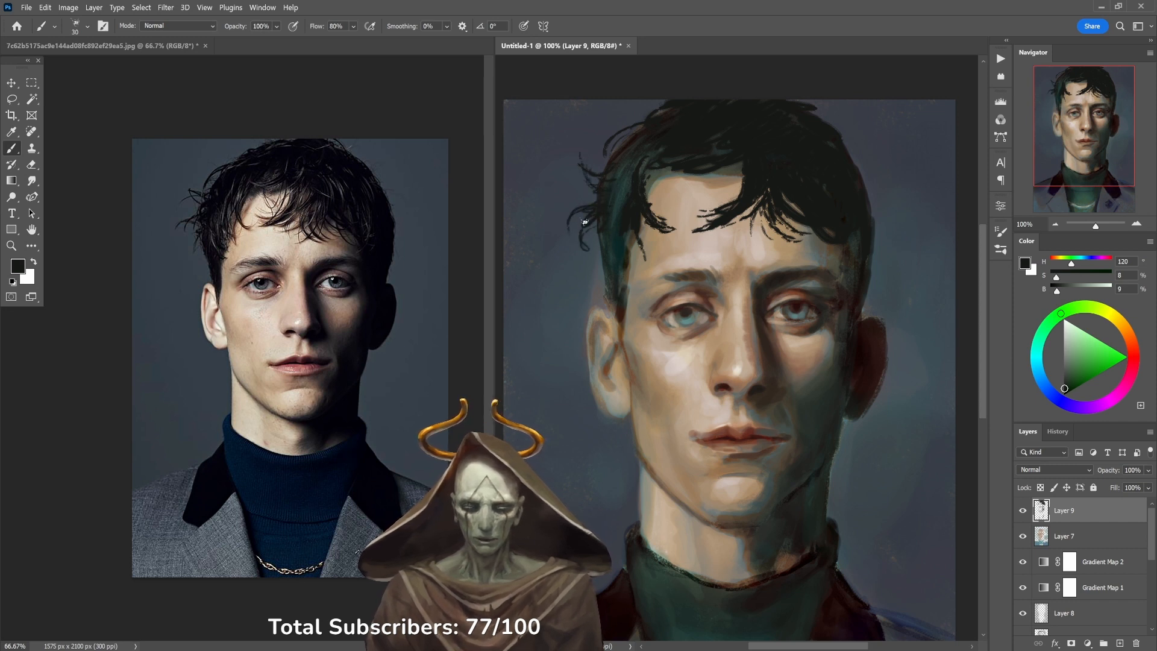
pyautogui.moveTo(621, 165)
pyautogui.mouseDown()
pyautogui.moveTo(645, 140)
pyautogui.moveTo(627, 188)
pyautogui.moveTo(680, 140)
pyautogui.mouseUp()
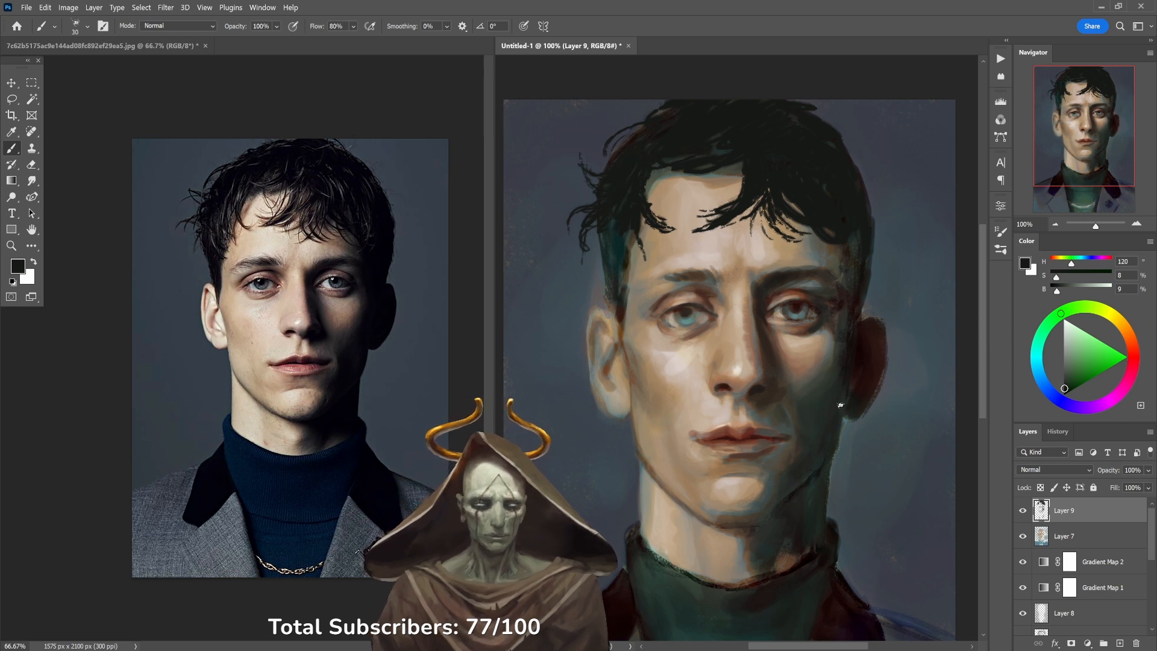
pyautogui.moveTo(603, 234); pyautogui.dragTo(604, 259)
pyautogui.moveTo(607, 234)
pyautogui.mouseDown()
pyautogui.moveTo(611, 276)
pyautogui.moveTo(614, 243)
pyautogui.mouseUp()
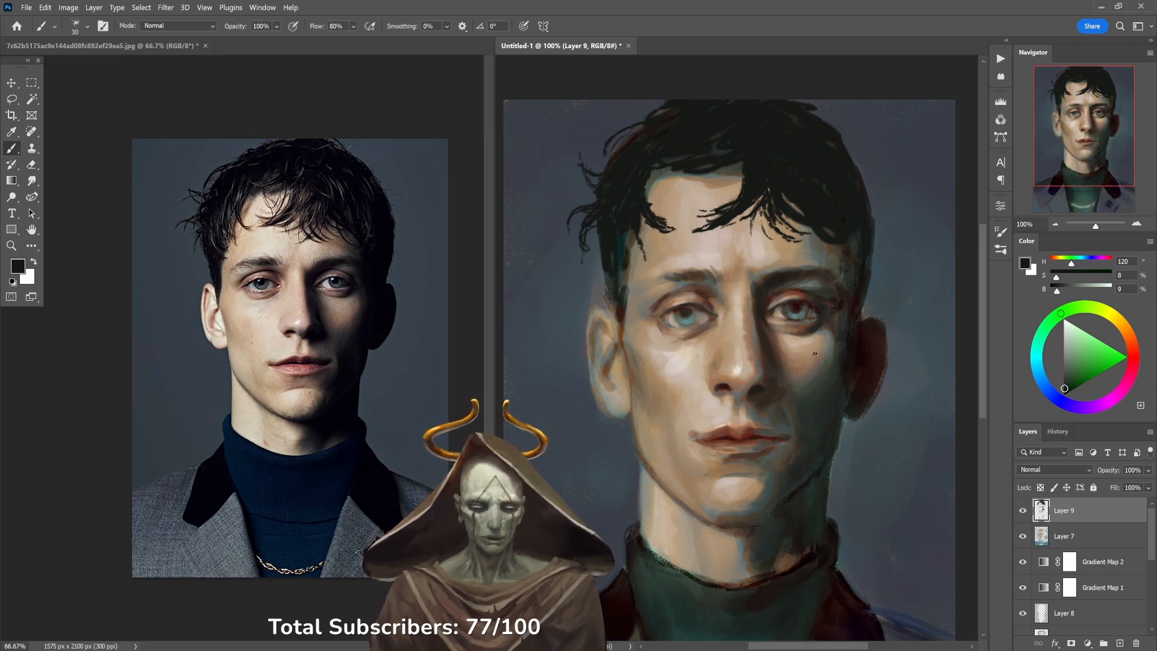
# Soften the lit-side jawline with the Smudge tool, using the smudy brush from Pete's Brushes.
pyautogui.rightClick(759, 353)
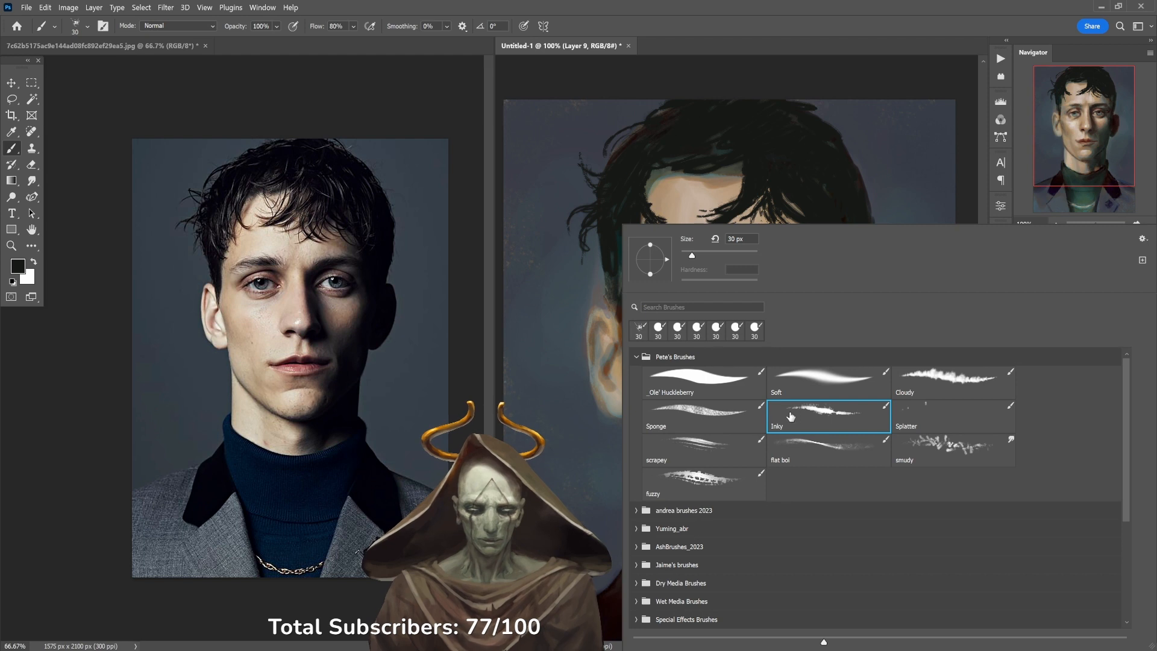
pyautogui.doubleClick(905, 452)
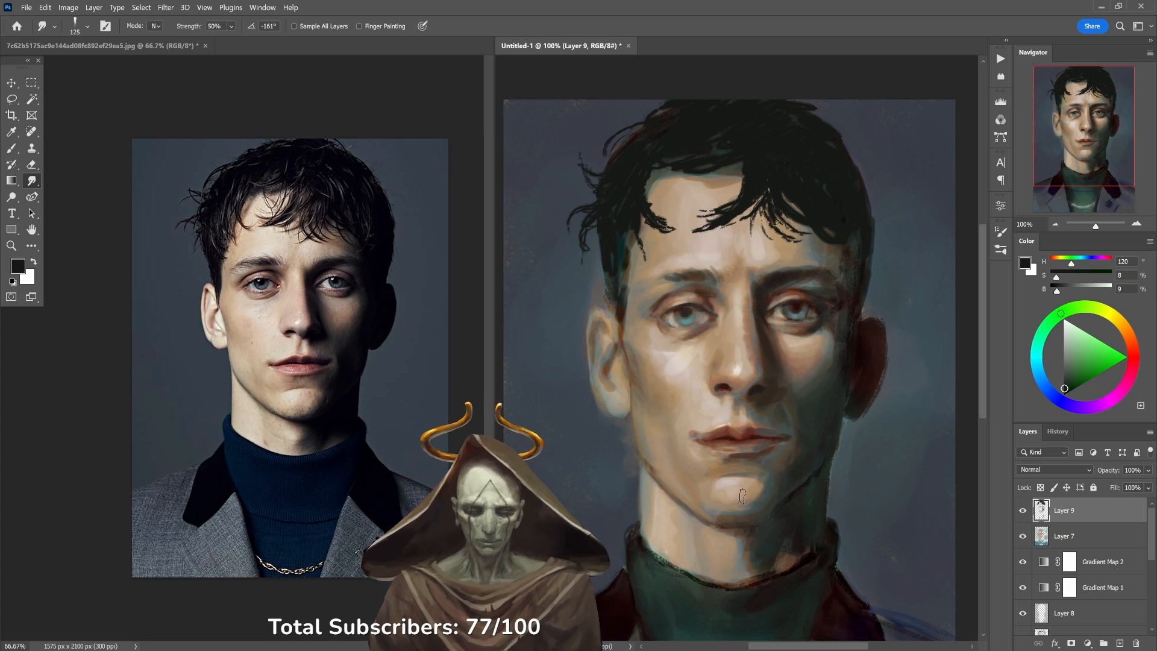
pyautogui.moveTo(743, 494); pyautogui.dragTo(736, 443)
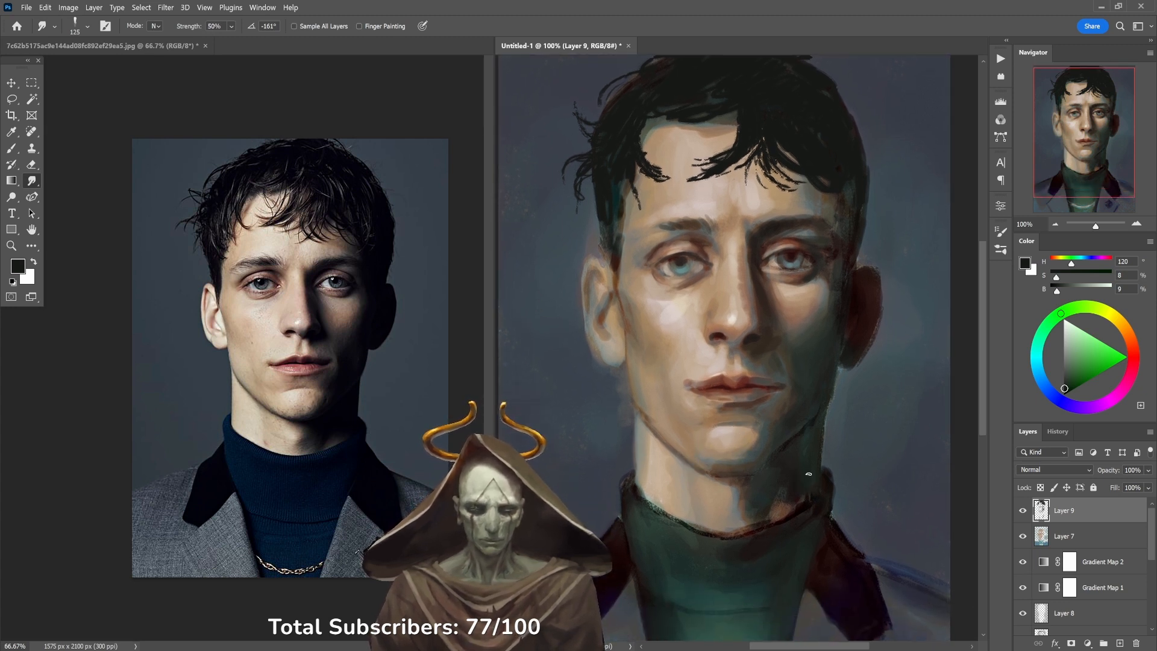
pyautogui.moveTo(636, 379)
pyautogui.mouseDown()
pyautogui.moveTo(633, 400)
pyautogui.moveTo(669, 444)
pyautogui.mouseUp()
pyautogui.moveTo(625, 368); pyautogui.dragTo(645, 388)
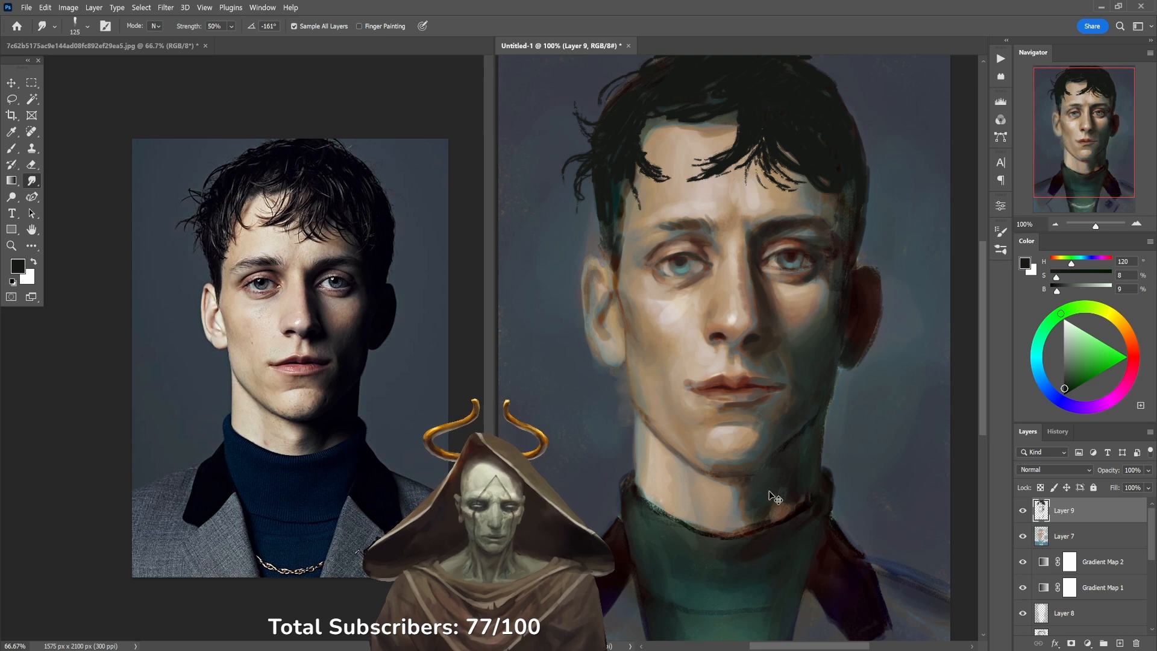
# Smudge the hairline above the forehead with all layers sampled, undoing an unwanted stroke.
pyautogui.moveTo(735, 143); pyautogui.dragTo(763, 104)
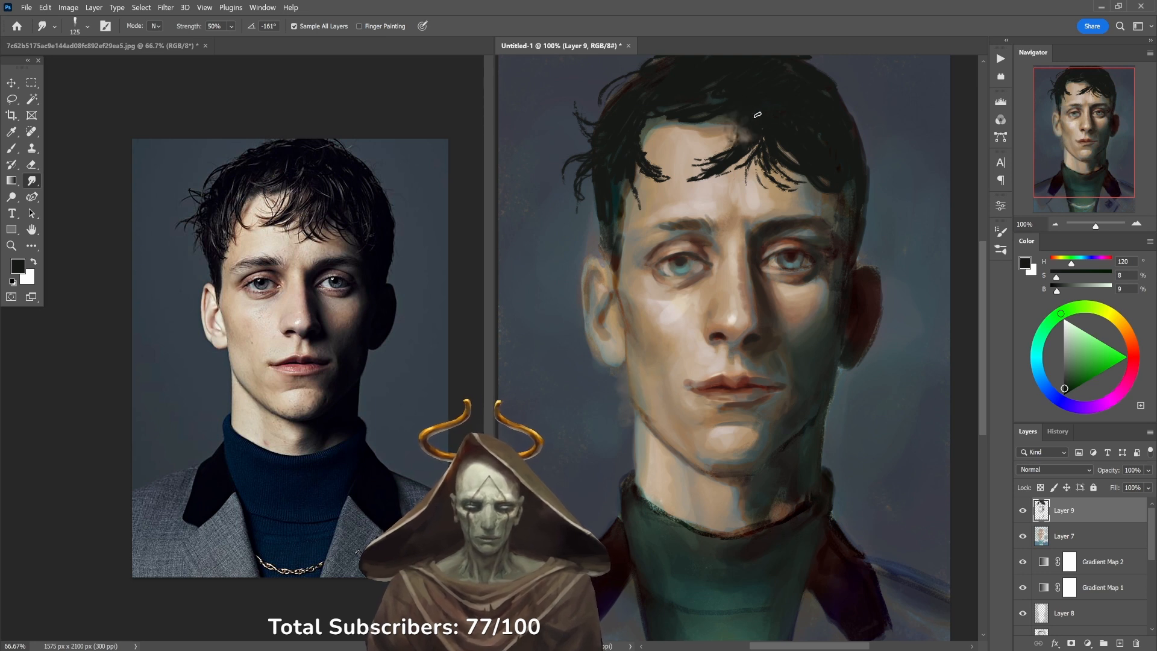
pyautogui.moveTo(720, 140); pyautogui.dragTo(740, 93)
pyautogui.moveTo(656, 130)
pyautogui.mouseDown()
pyautogui.moveTo(666, 102)
pyautogui.moveTo(621, 155)
pyautogui.moveTo(644, 112)
pyautogui.mouseUp()
pyautogui.hotkey('ctrl', 'z')
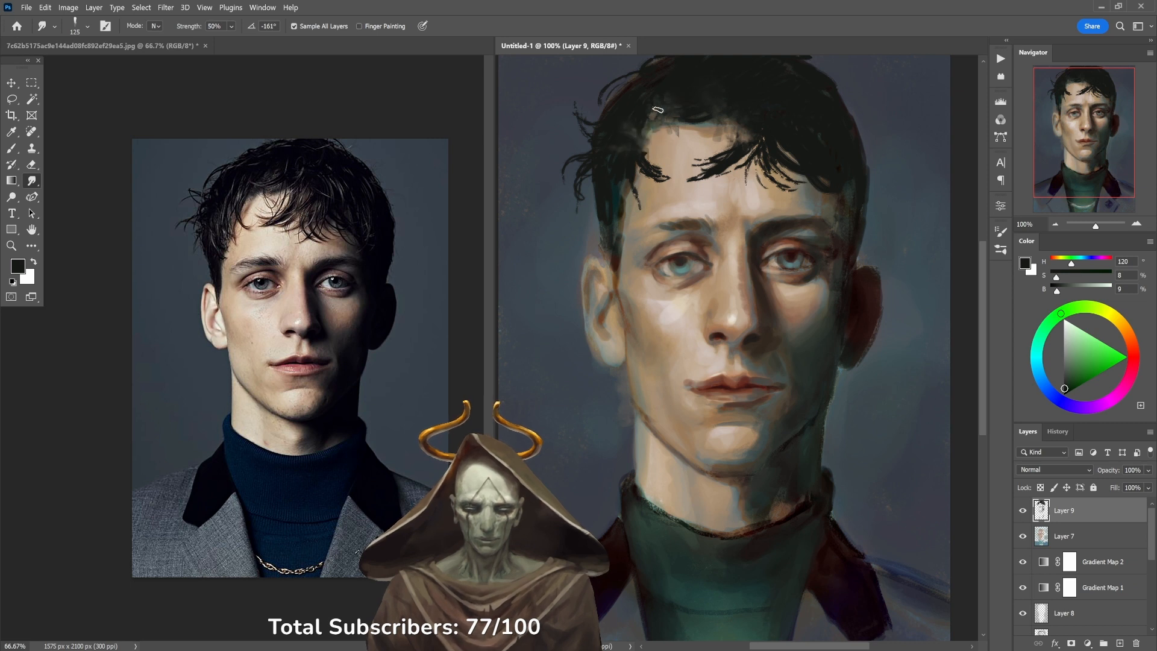
# Smudge the shadow-side outer edge of the hair and blend the hair into the lit-side temple.
pyautogui.moveTo(833, 151)
pyautogui.mouseDown()
pyautogui.moveTo(858, 205)
pyautogui.moveTo(875, 207)
pyautogui.mouseUp()
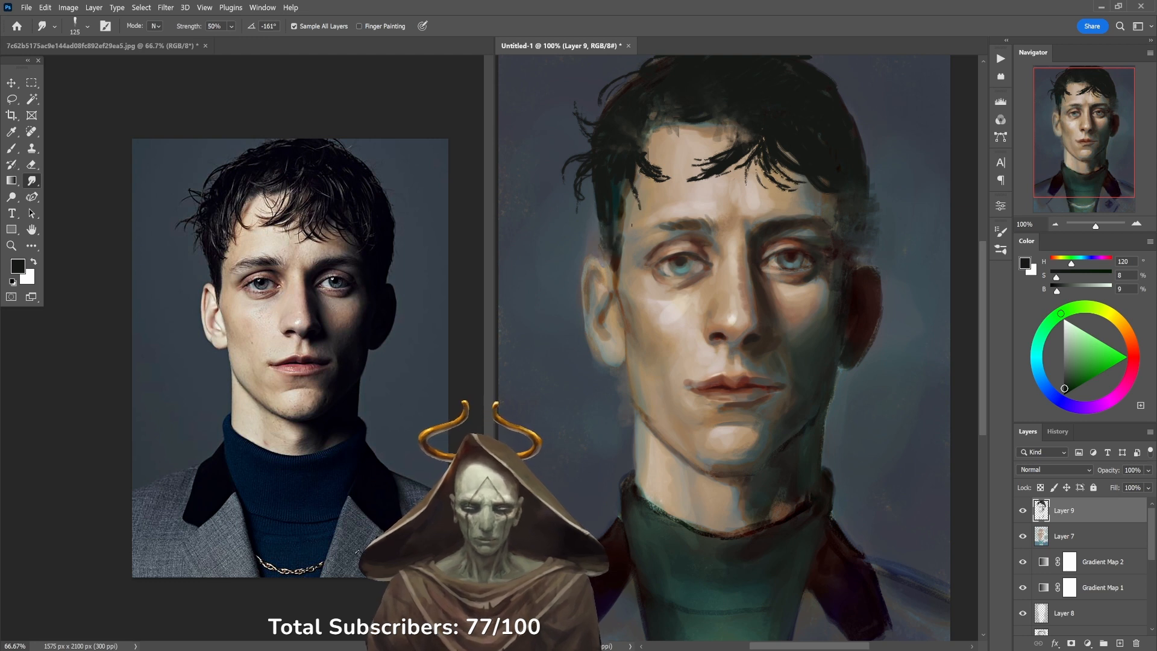
pyautogui.moveTo(627, 202); pyautogui.dragTo(624, 212)
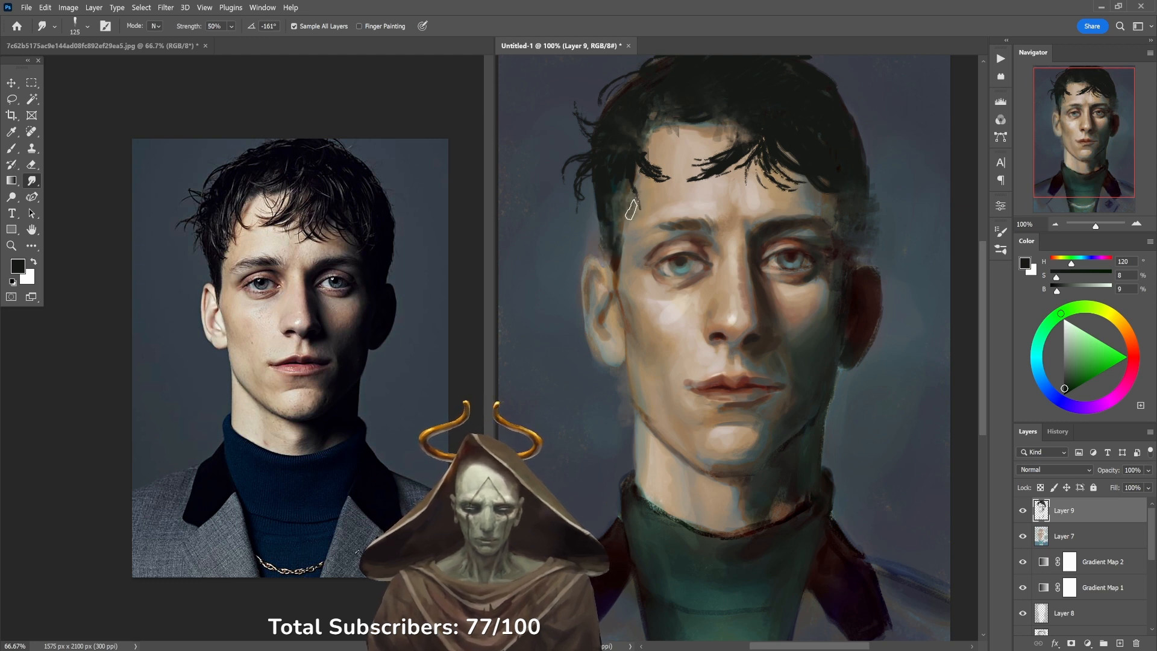
pyautogui.press('4')
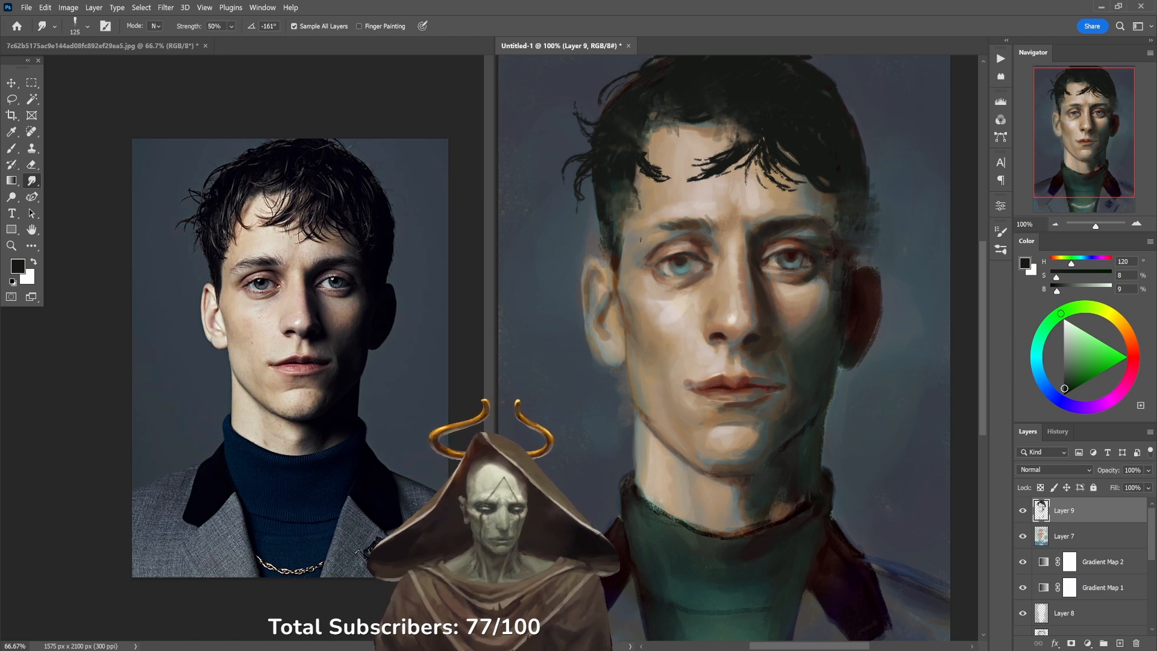
pyautogui.moveTo(690, 249); pyautogui.dragTo(675, 243)
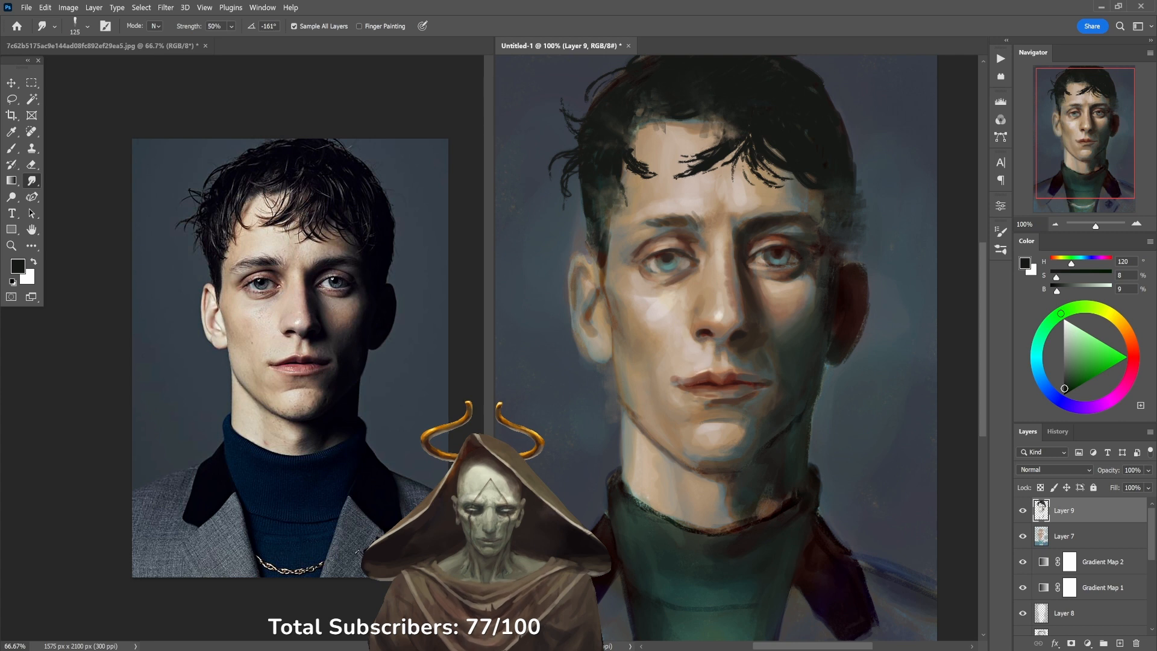
# Try retouching both eyes with the Clone Stamp sampling all layers, and undo the strokes.
pyautogui.click(32, 147)
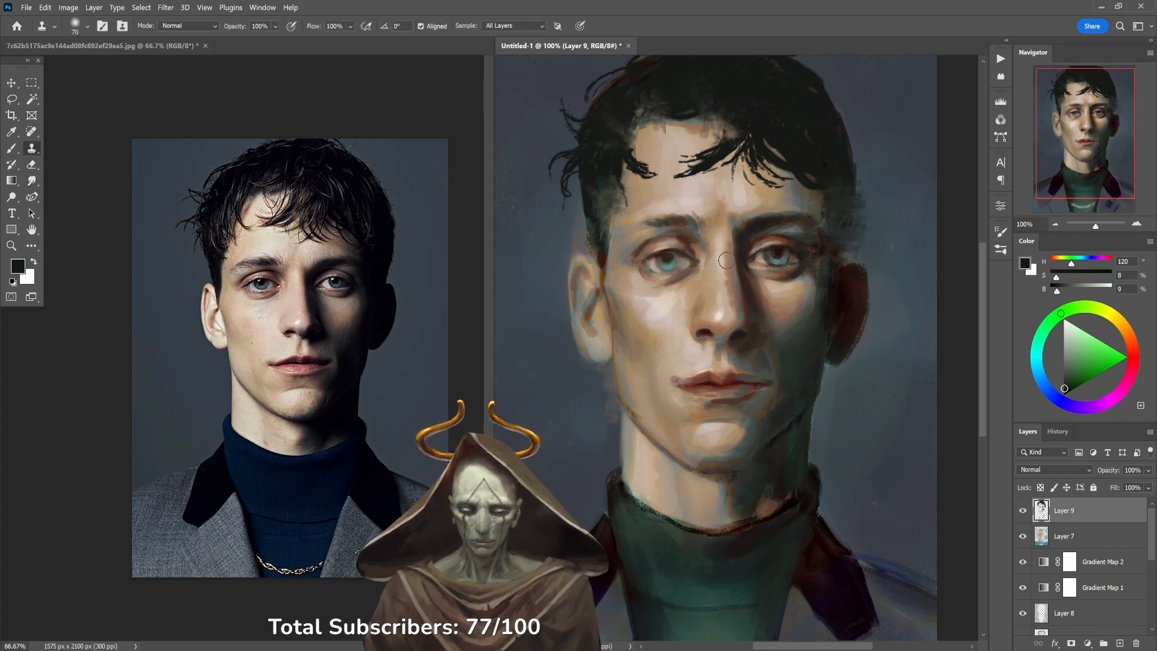
pyautogui.moveTo(665, 250)
pyautogui.mouseDown()
pyautogui.moveTo(670, 261)
pyautogui.moveTo(670, 283)
pyautogui.moveTo(677, 277)
pyautogui.moveTo(641, 262)
pyautogui.moveTo(669, 250)
pyautogui.moveTo(655, 260)
pyautogui.moveTo(647, 248)
pyautogui.moveTo(663, 241)
pyautogui.moveTo(646, 244)
pyautogui.moveTo(690, 252)
pyautogui.mouseUp()
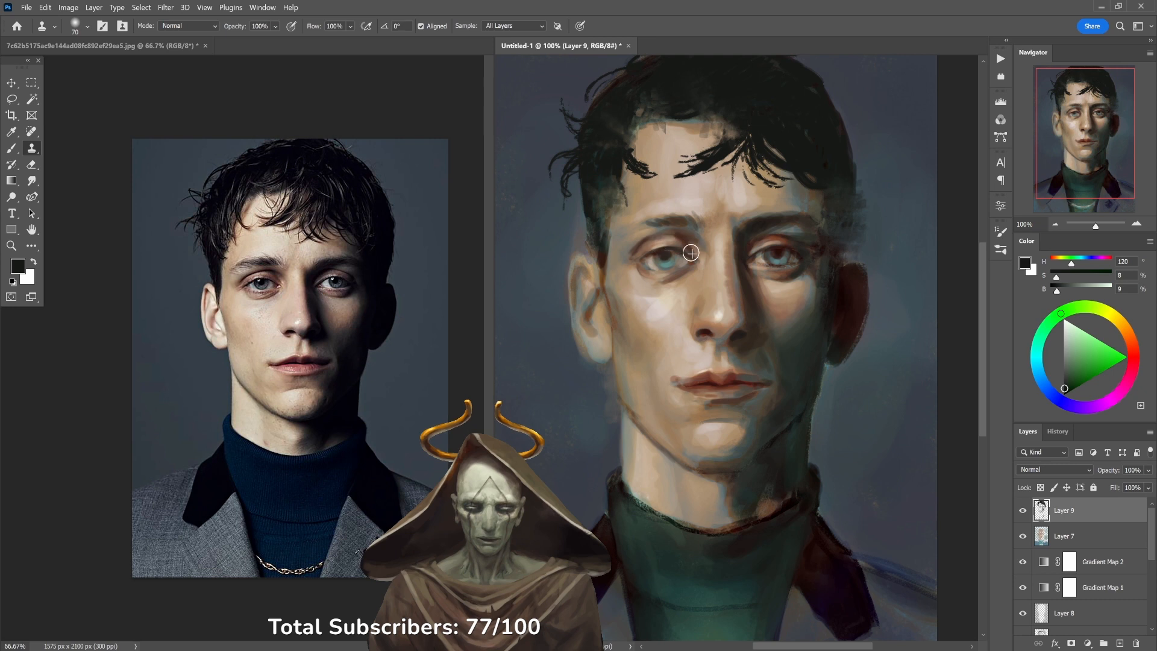
pyautogui.hotkey('ctrl', 'z')
pyautogui.hotkey('ctrl', 'z')
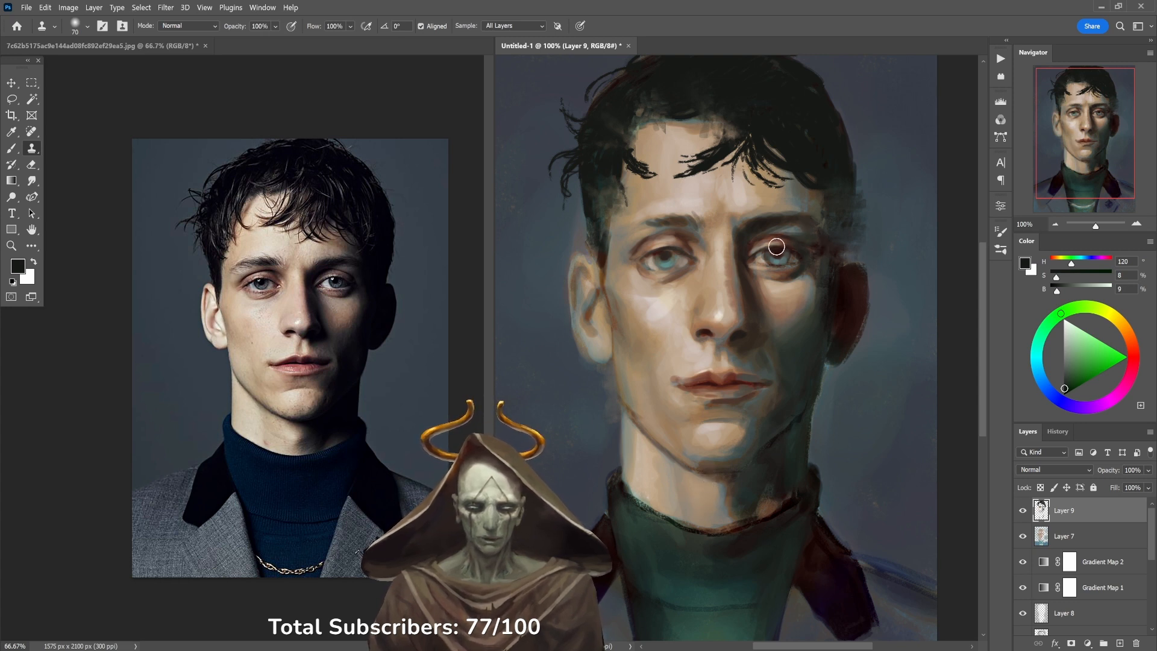
pyautogui.moveTo(776, 247)
pyautogui.mouseDown()
pyautogui.moveTo(760, 255)
pyautogui.moveTo(777, 235)
pyautogui.moveTo(759, 254)
pyautogui.moveTo(801, 265)
pyautogui.mouseUp()
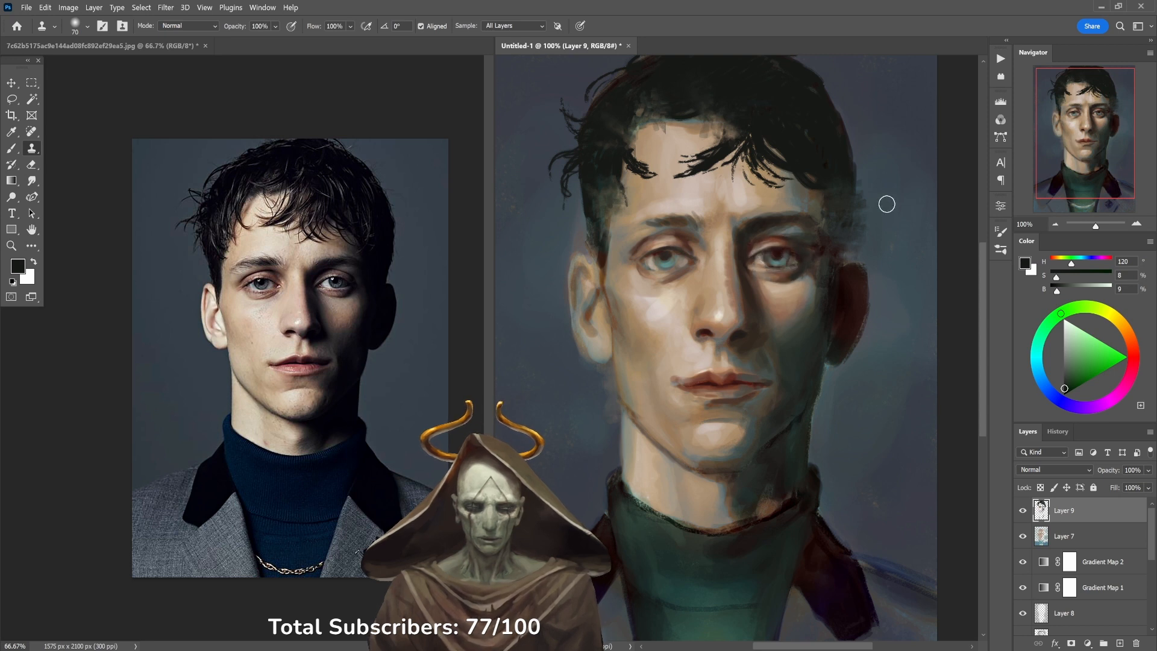
pyautogui.hotkey('ctrl', 'z')
pyautogui.hotkey('ctrl', 'z')
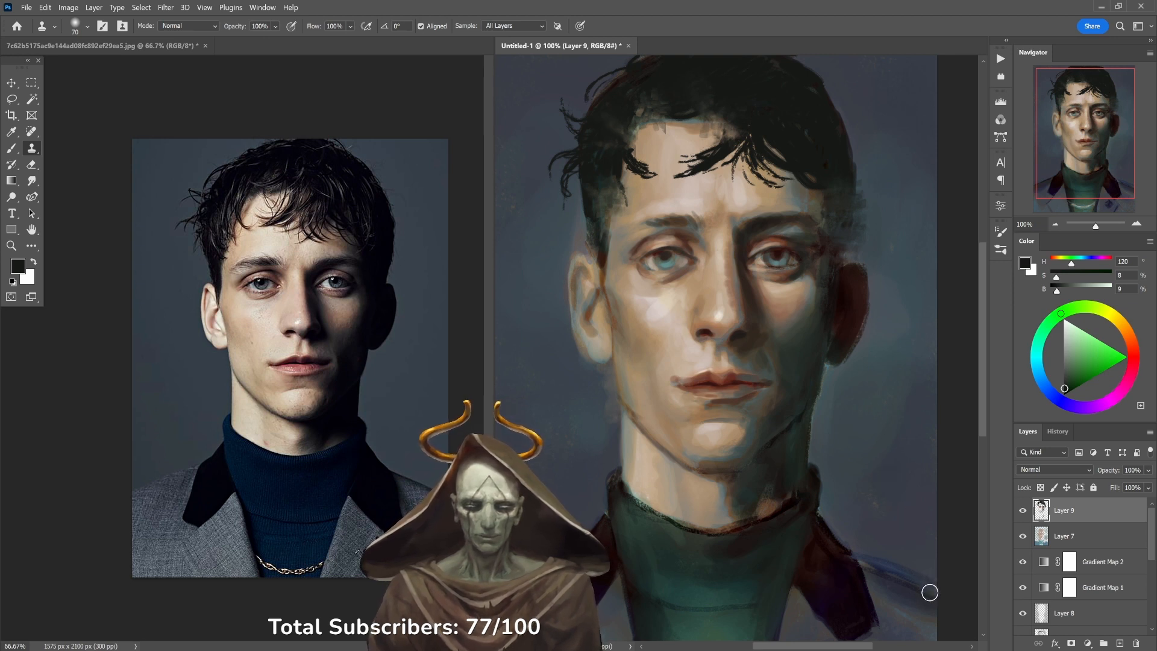
# Refine the forehead hairline with the Brush tool using the sampled forehead skin tone at 40% opacity, undoing a stray stroke.
pyautogui.press('b')
pyautogui.moveTo(623, 162)
pyautogui.mouseDown()
pyautogui.moveTo(625, 174)
pyautogui.moveTo(625, 163)
pyautogui.mouseUp()
pyautogui.hotkey('ctrl', 'z')
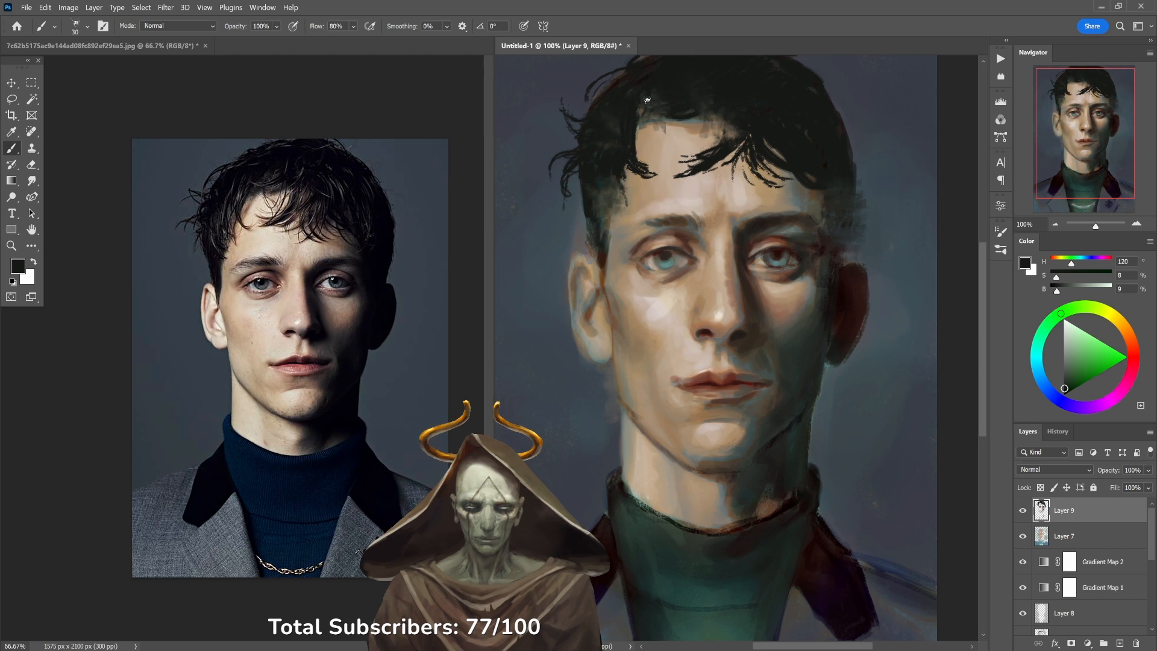
pyautogui.keyDown('alt'); pyautogui.click(654, 138); pyautogui.keyUp('alt')
pyautogui.press('4')
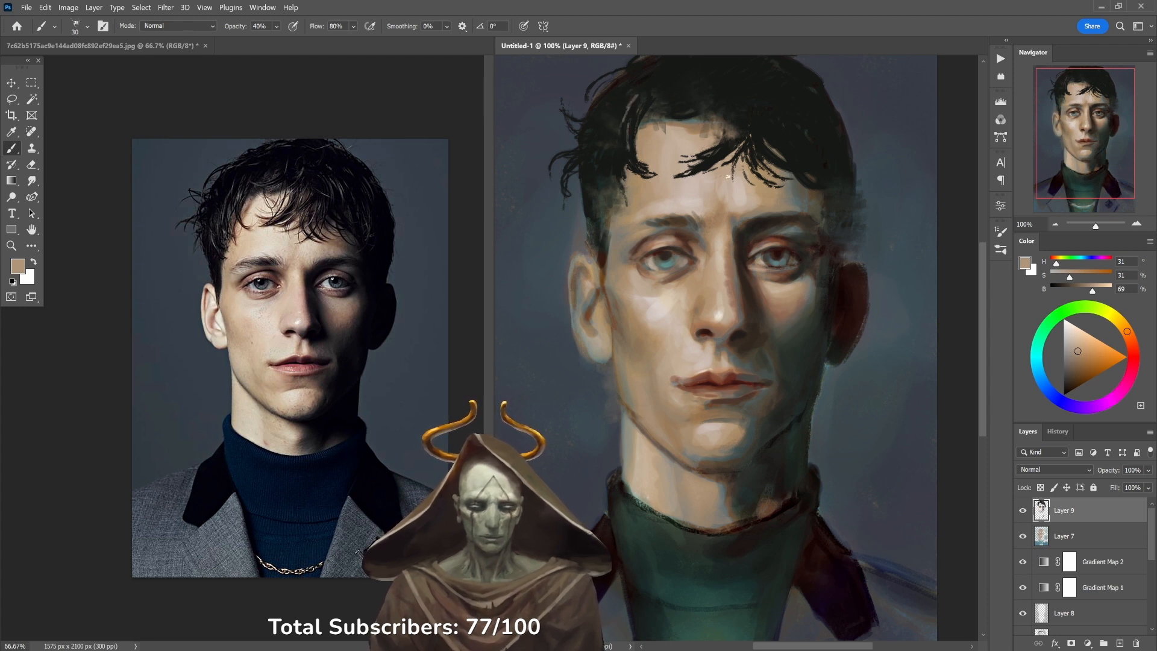
# Glaze a sampled muted grey-green sheen over the hair with the brush enlarged to 70 px at 20–30% opacity.
pyautogui.keyDown('alt'); pyautogui.click(814, 297); pyautogui.keyUp('alt')
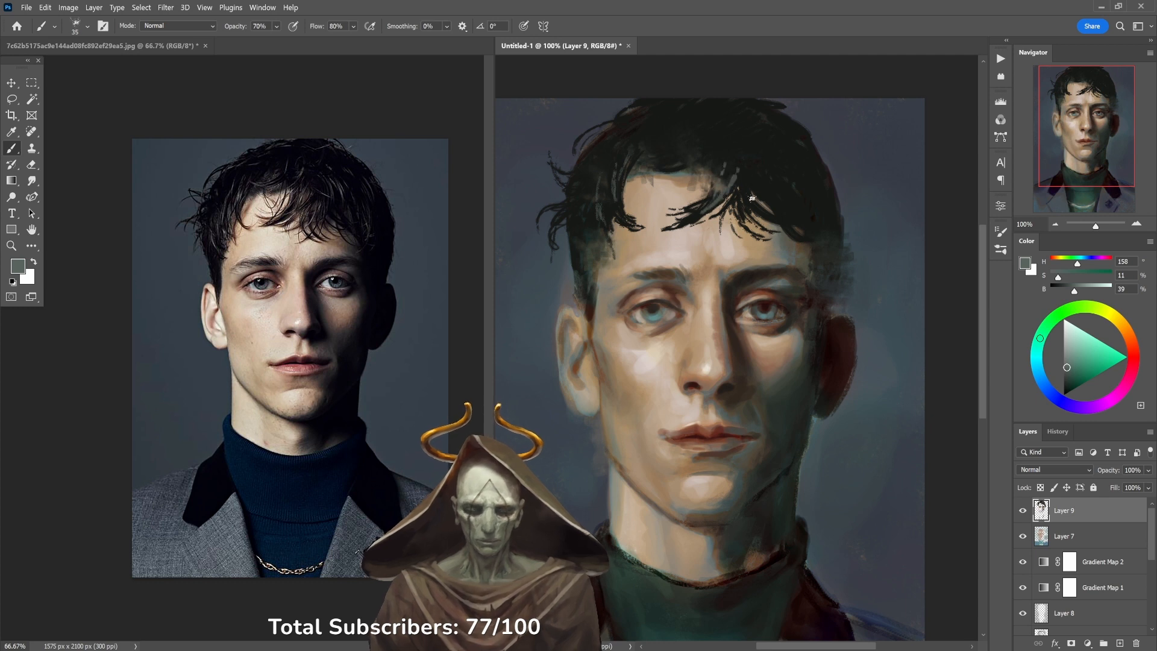
pyautogui.press('3')
pyautogui.press(']')
pyautogui.press(']')
pyautogui.press(']')
pyautogui.press(']')
pyautogui.press('2')
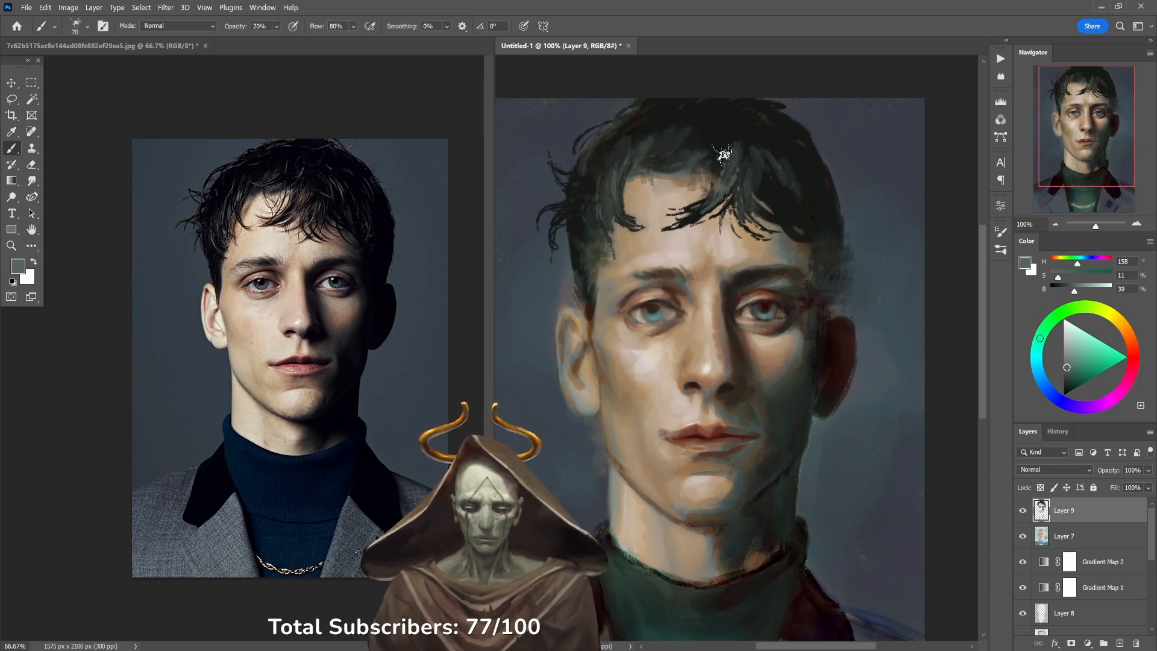
# Rework the dark masses of the crown and fringe with sampled dark hair tones, varying the opacity between 100%, 30% and 60%.
pyautogui.keyDown('alt'); pyautogui.click(713, 125); pyautogui.keyUp('alt')
pyautogui.press('0')
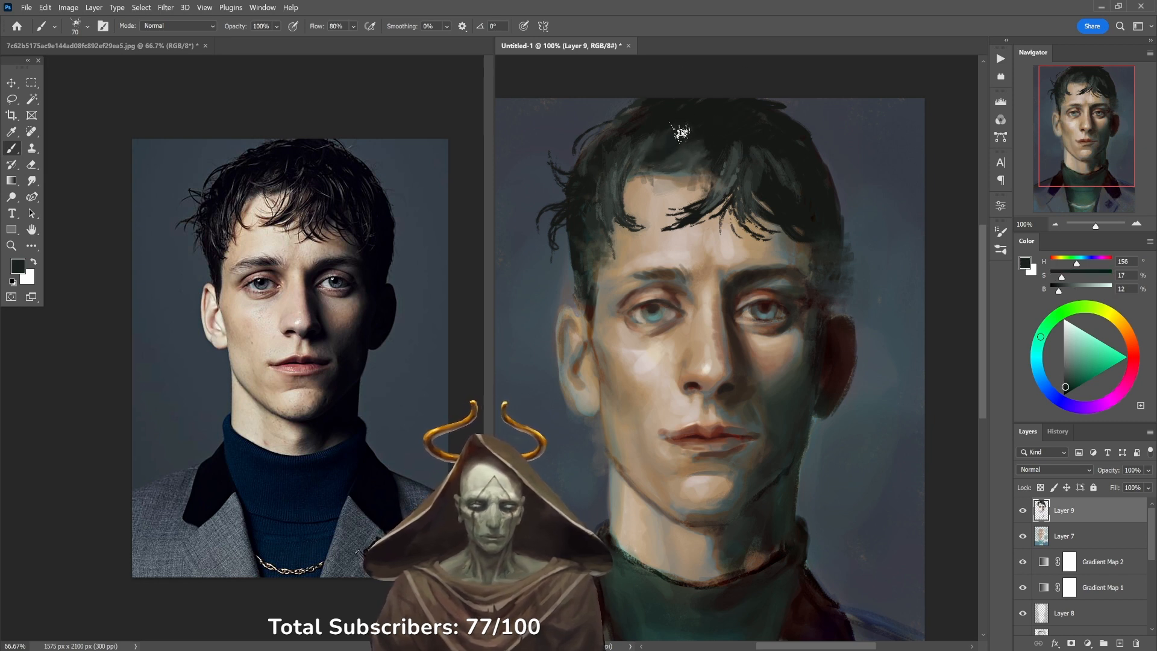
pyautogui.press('3')
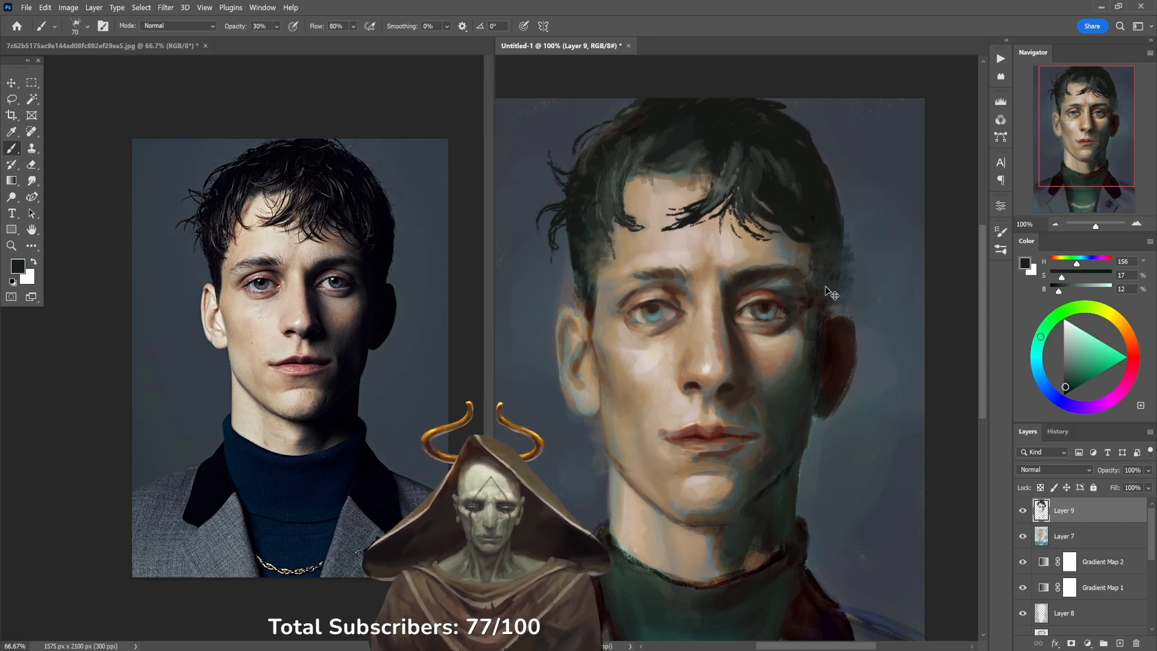
pyautogui.keyDown('alt'); pyautogui.click(826, 248); pyautogui.keyUp('alt')
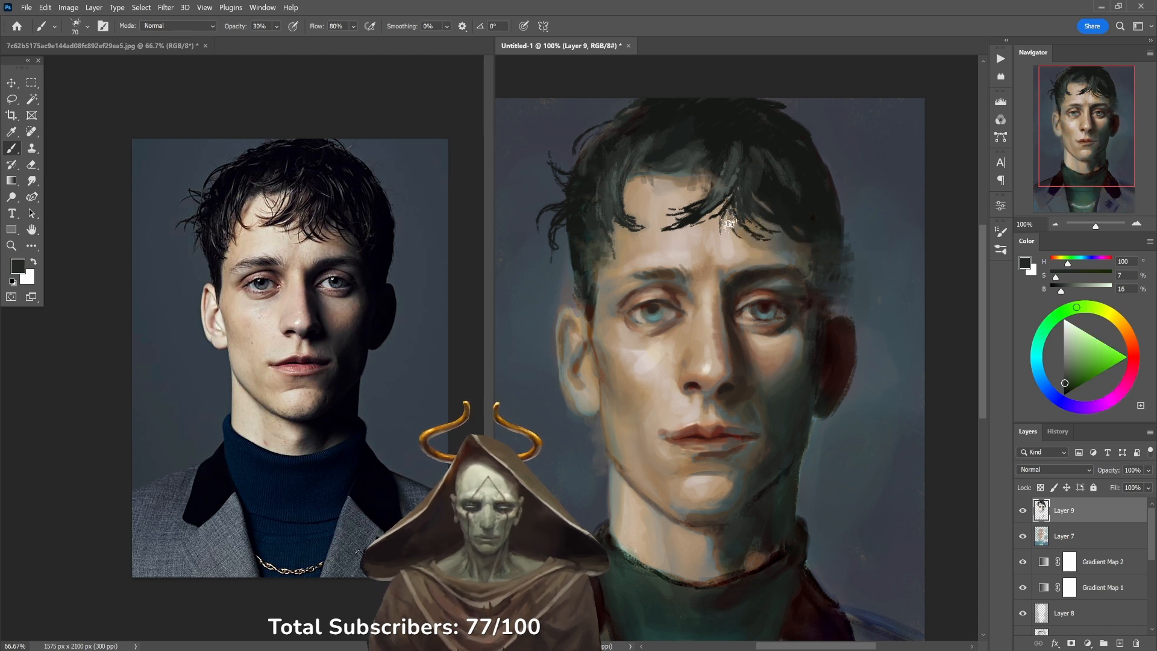
pyautogui.press('6')
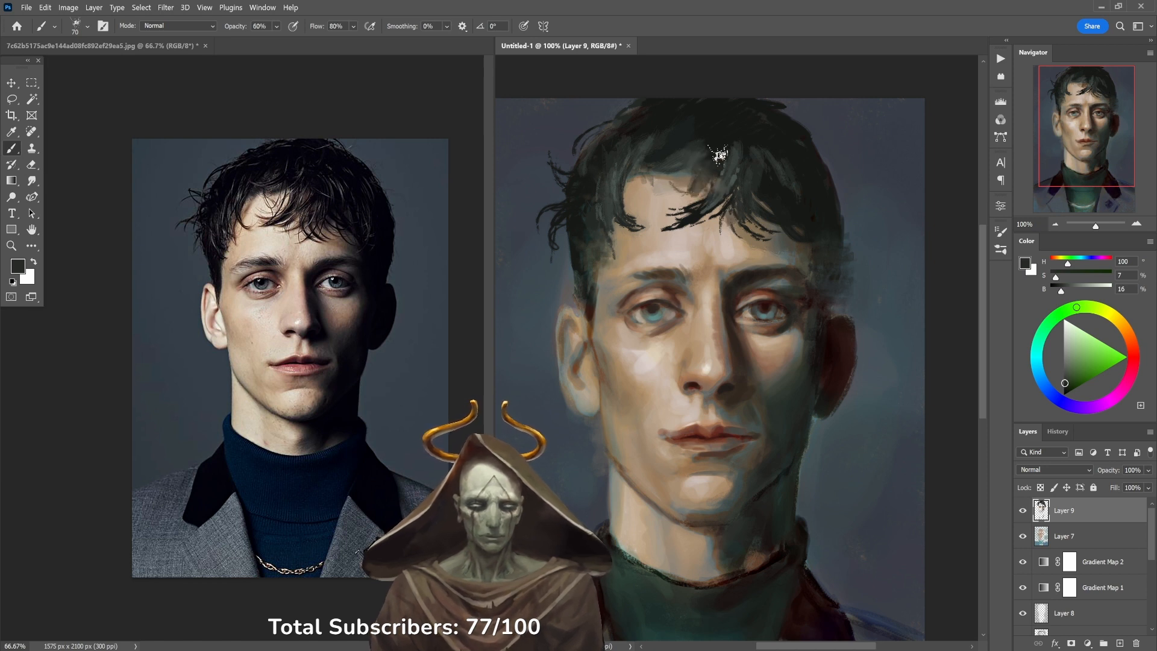
# Break up the central fringe strands over the forehead with sampled skin and brown tones at 60% opacity.
pyautogui.keyDown('alt'); pyautogui.click(682, 225); pyautogui.keyUp('alt')
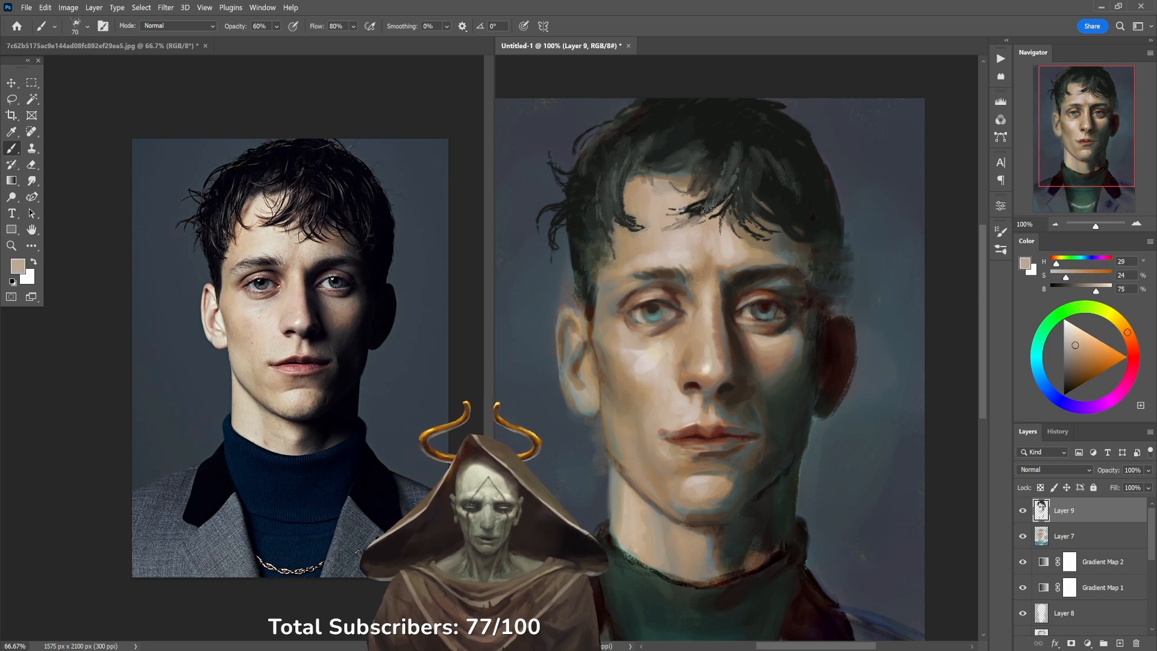
pyautogui.keyDown('alt'); pyautogui.click(676, 224); pyautogui.keyUp('alt')
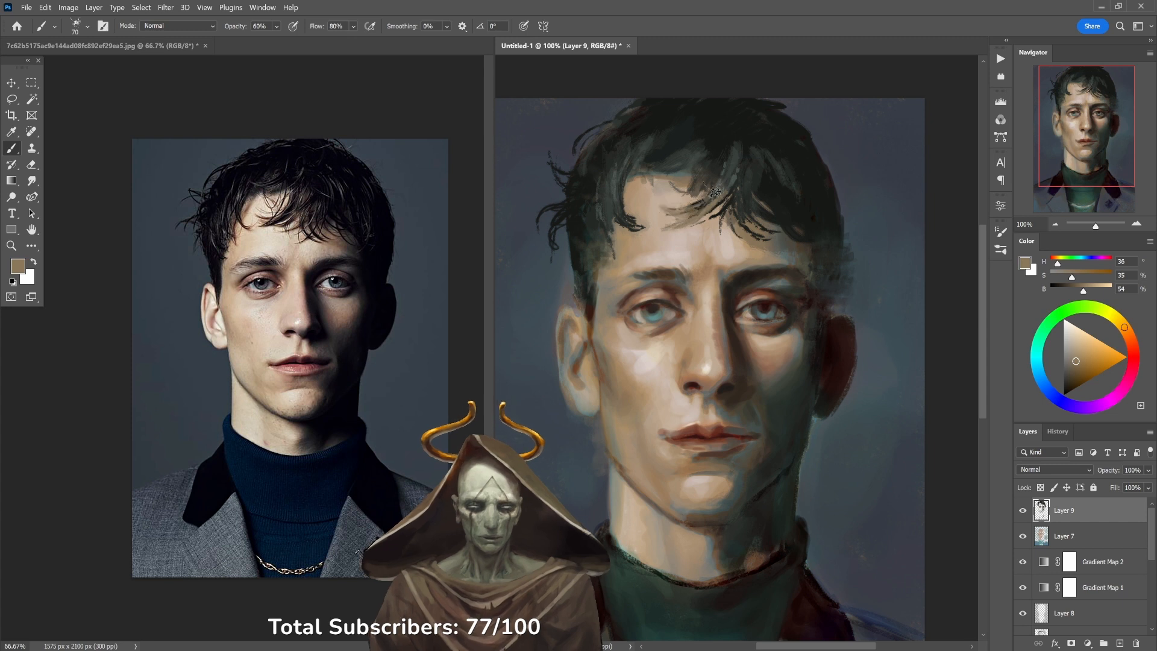
pyautogui.keyDown('alt'); pyautogui.click(687, 211); pyautogui.keyUp('alt')
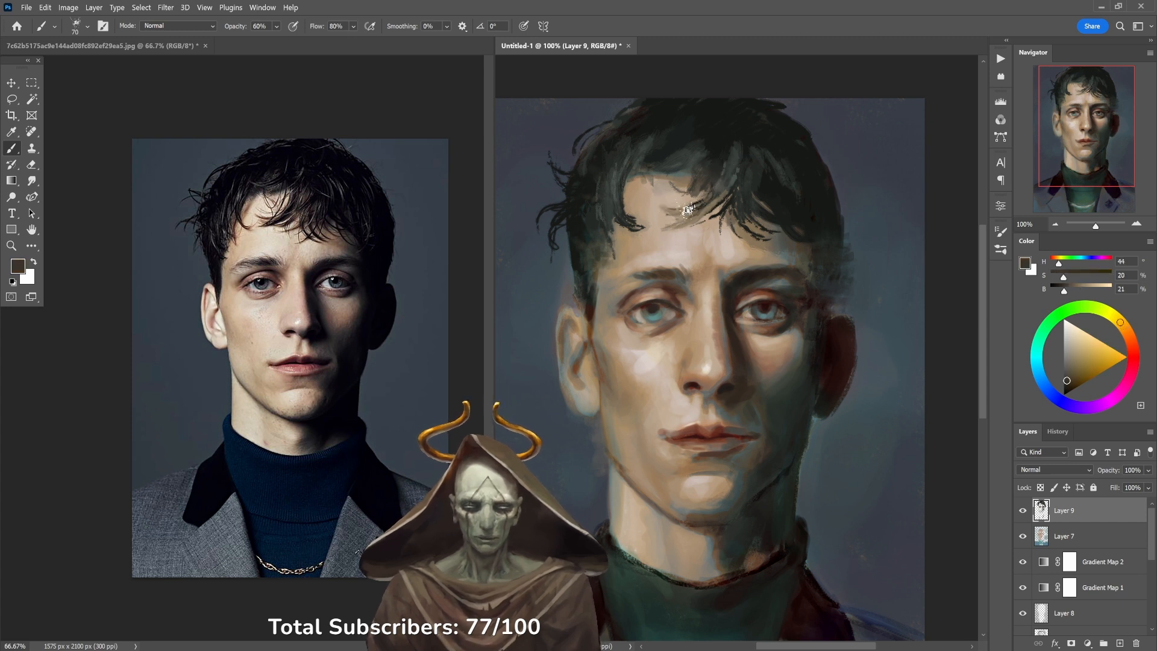
# Paint back the dark lock on the lit side of the forehead with sampled skin and transition tones.
pyautogui.keyDown('alt'); pyautogui.click(635, 205); pyautogui.keyUp('alt')
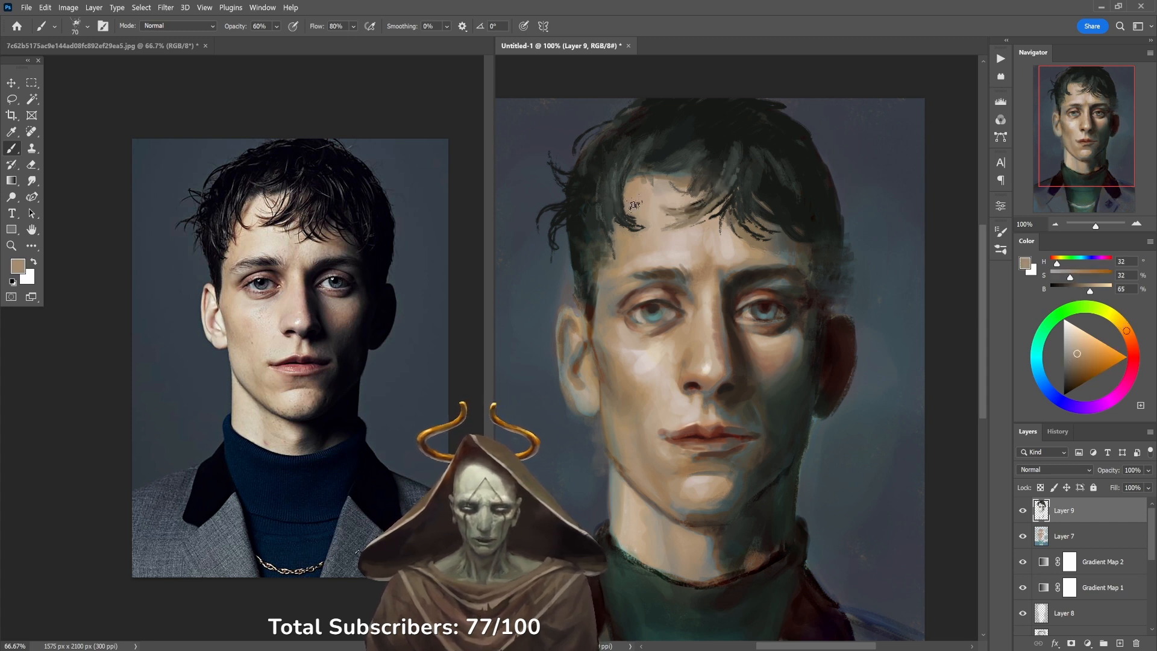
pyautogui.moveTo(626, 196)
pyautogui.mouseDown()
pyautogui.moveTo(640, 225)
pyautogui.moveTo(624, 192)
pyautogui.mouseUp()
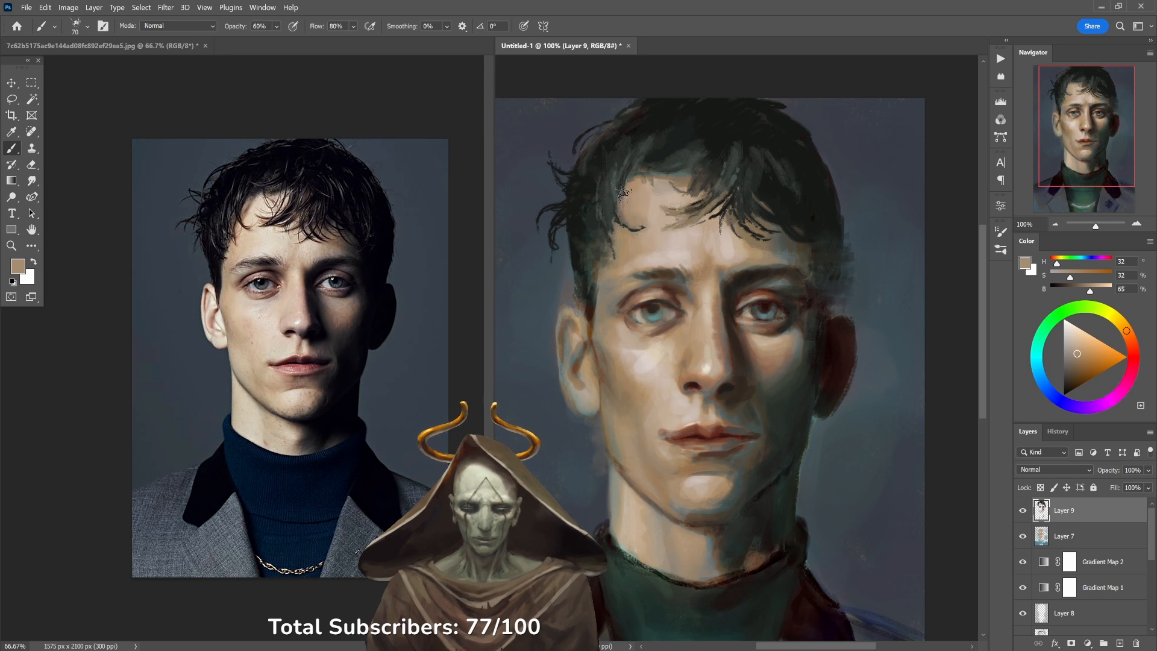
pyautogui.keyDown('alt'); pyautogui.click(631, 232); pyautogui.keyUp('alt')
pyautogui.keyDown('alt'); pyautogui.click(619, 222); pyautogui.keyUp('alt')
pyautogui.moveTo(620, 223); pyautogui.dragTo(624, 182)
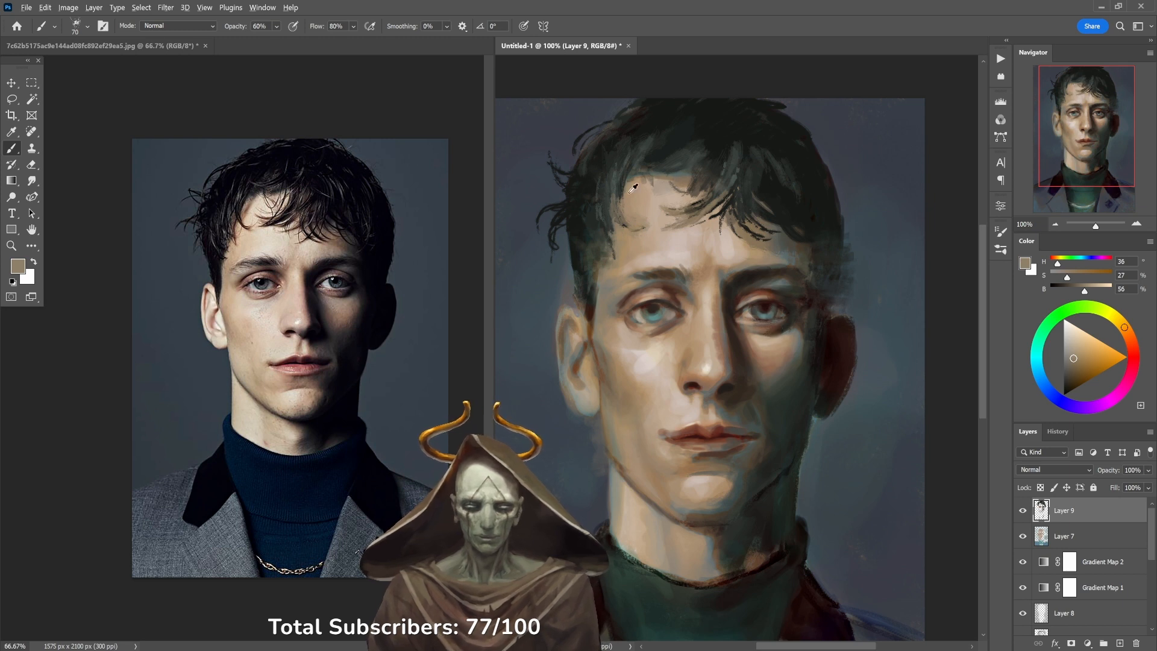
# Warm the lit-side hairline and nearby hair with a sampled reddish brown, varying the opacity between 30%, 20% and 60%.
pyautogui.keyDown('alt'); pyautogui.click(668, 291); pyautogui.keyUp('alt')
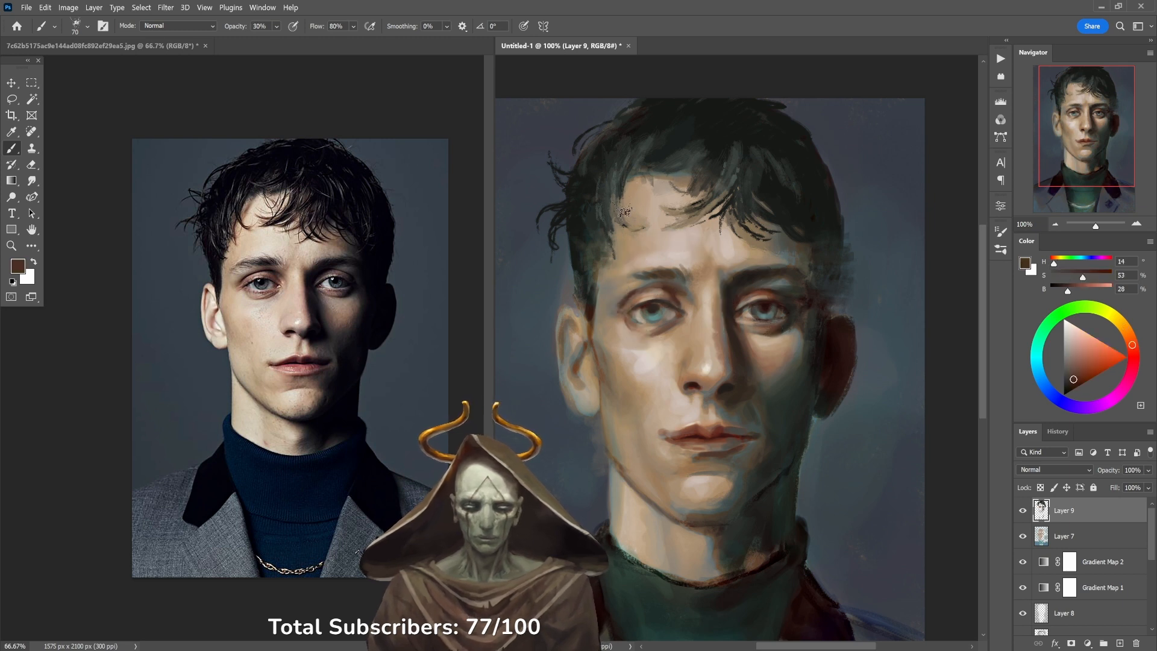
pyautogui.moveTo(641, 180); pyautogui.dragTo(627, 207)
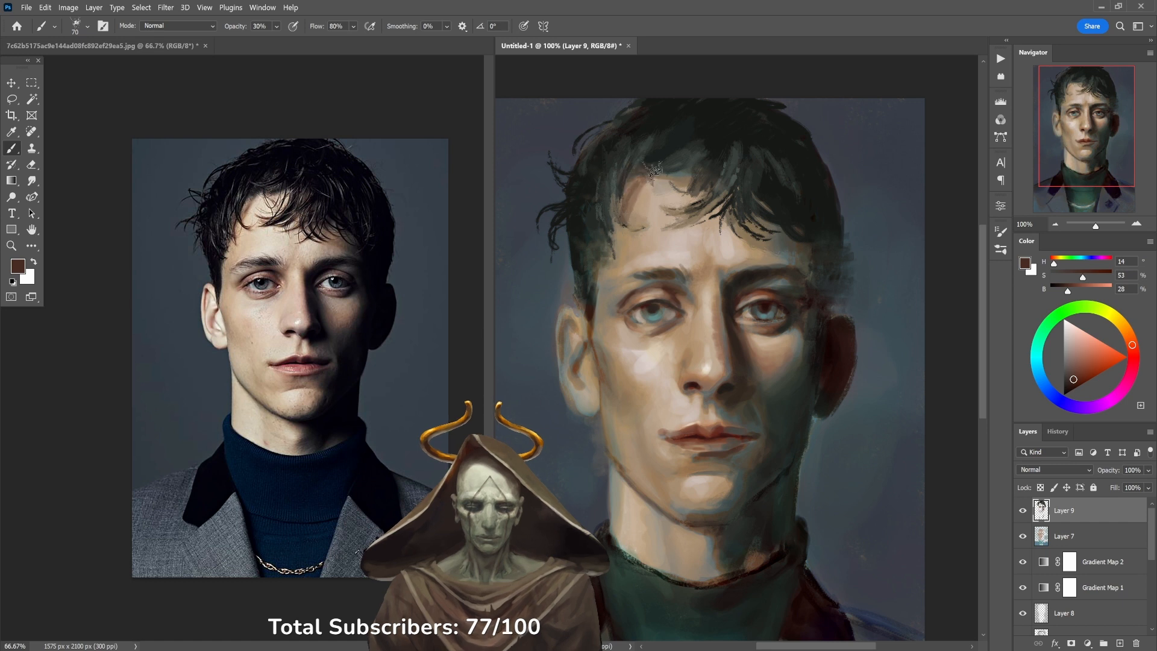
pyautogui.press('2')
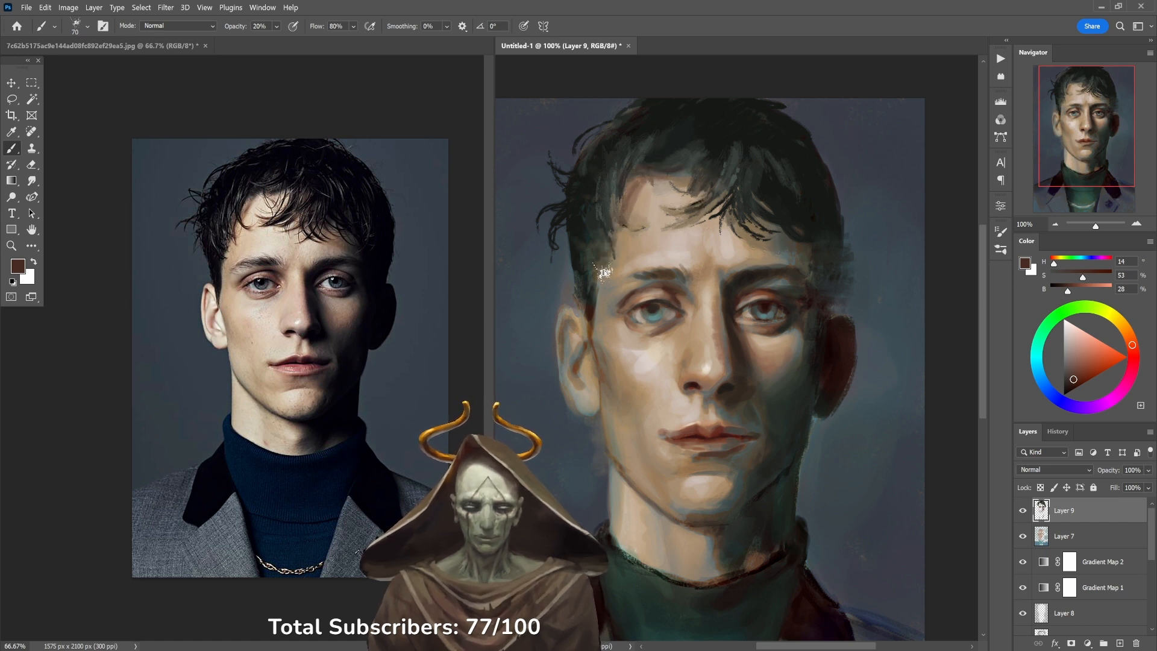
pyautogui.press('6')
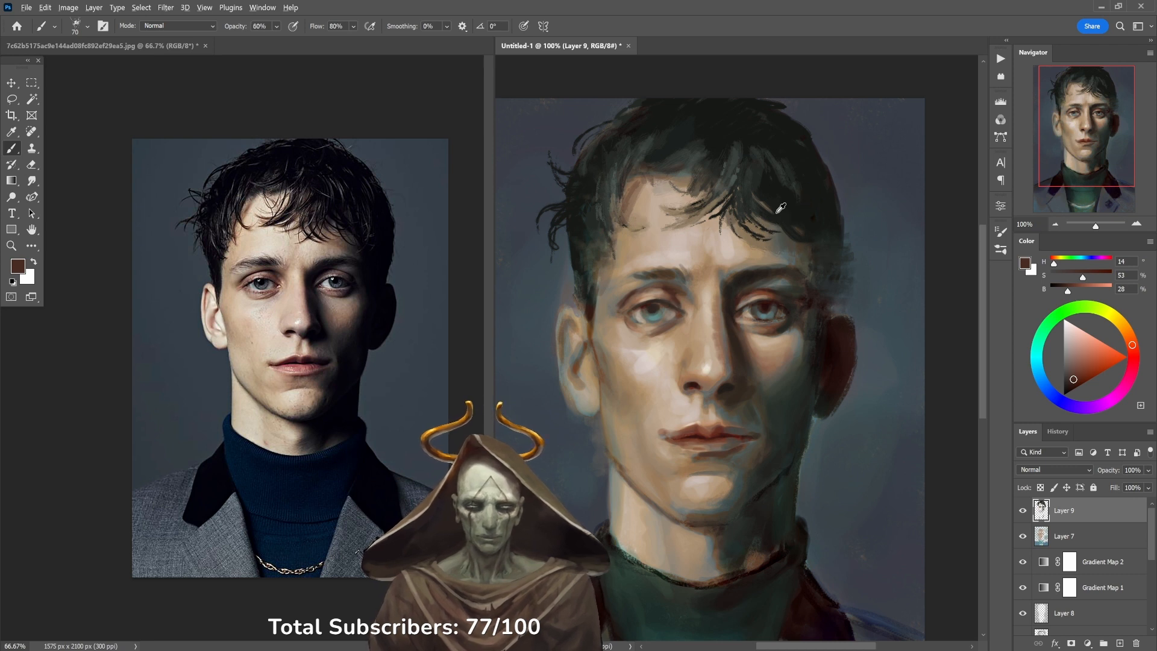
# Blend the shadow-side fringe and outer hair with a sampled near-black hair tone at 20% to 60% opacity.
pyautogui.keyDown('alt'); pyautogui.click(777, 212); pyautogui.keyUp('alt')
pyautogui.press('3')
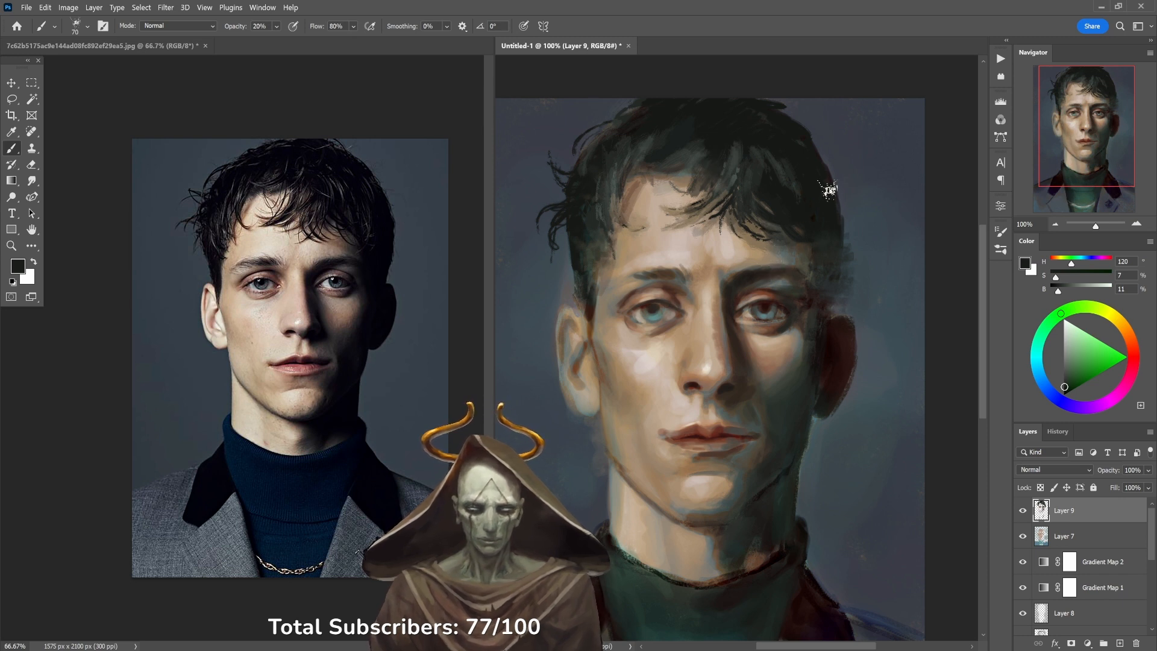
pyautogui.press('6')
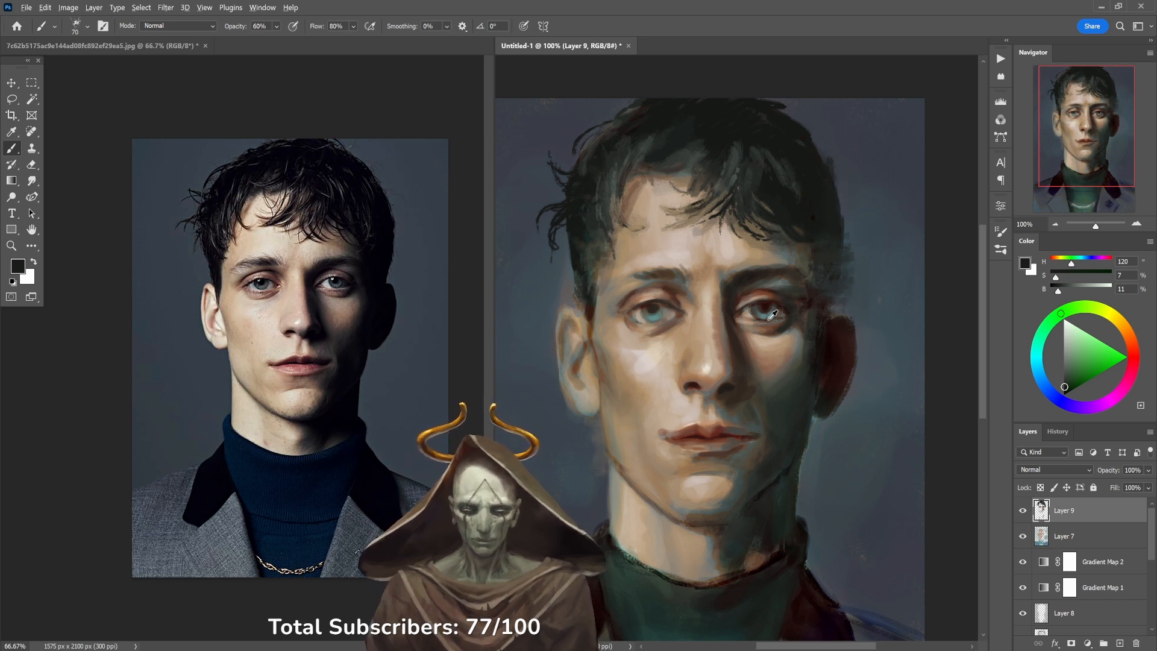
# Add a new layer above Layer 9 and set up a reduced Sponge brush from Pete's Brushes at 40% opacity.
pyautogui.keyDown('alt'); pyautogui.click(803, 310); pyautogui.keyUp('alt')
pyautogui.click(1119, 643)
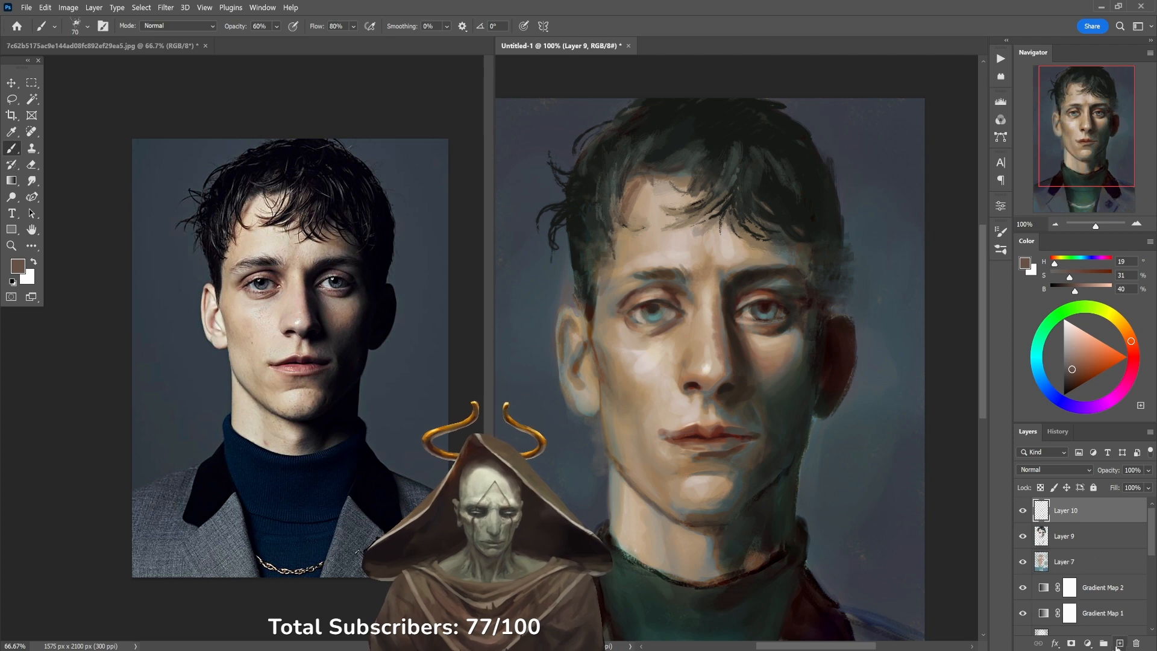
pyautogui.rightClick(813, 341)
pyautogui.click(722, 425)
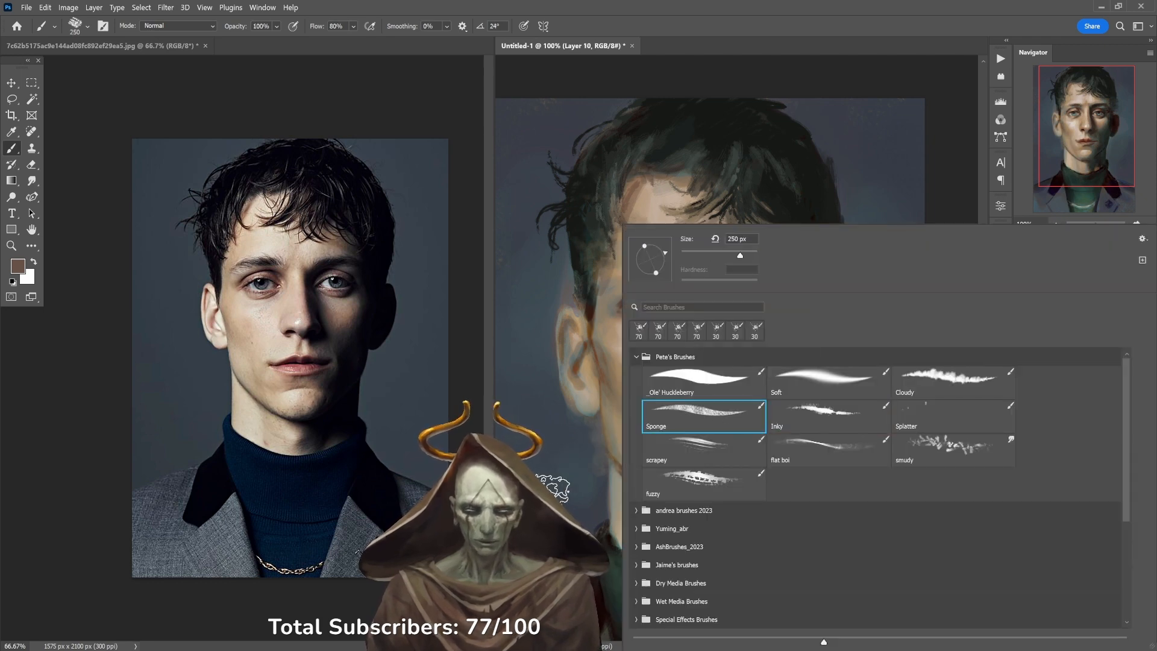
pyautogui.press('Return')
pyautogui.press('[')
pyautogui.press('[')
pyautogui.press('[')
pyautogui.press('[')
pyautogui.press('[')
pyautogui.press('[')
pyautogui.press('4')
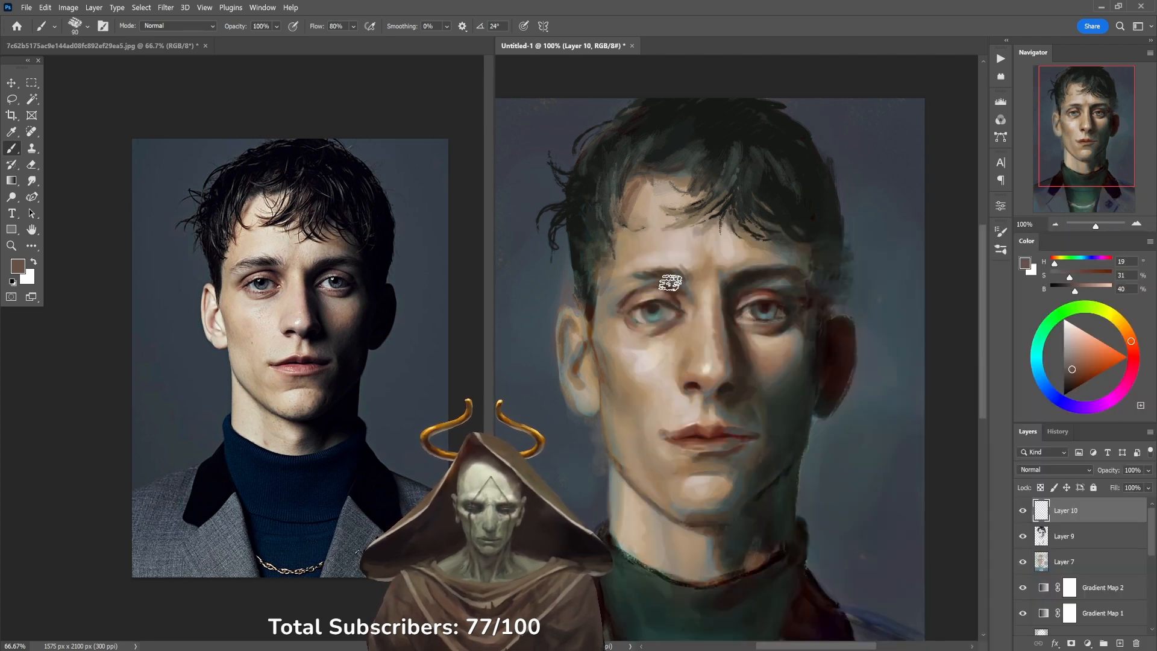
# Try veiling both eyes on the new layer with sampled skin tones at 40% and 30% opacity.
pyautogui.keyDown('alt'); pyautogui.click(630, 313); pyautogui.keyUp('alt')
pyautogui.moveTo(640, 294)
pyautogui.mouseDown()
pyautogui.moveTo(649, 327)
pyautogui.moveTo(666, 305)
pyautogui.moveTo(681, 326)
pyautogui.moveTo(678, 302)
pyautogui.moveTo(666, 294)
pyautogui.moveTo(654, 338)
pyautogui.moveTo(651, 302)
pyautogui.moveTo(626, 314)
pyautogui.moveTo(641, 319)
pyautogui.moveTo(648, 360)
pyautogui.moveTo(664, 370)
pyautogui.moveTo(675, 320)
pyautogui.moveTo(683, 383)
pyautogui.mouseUp()
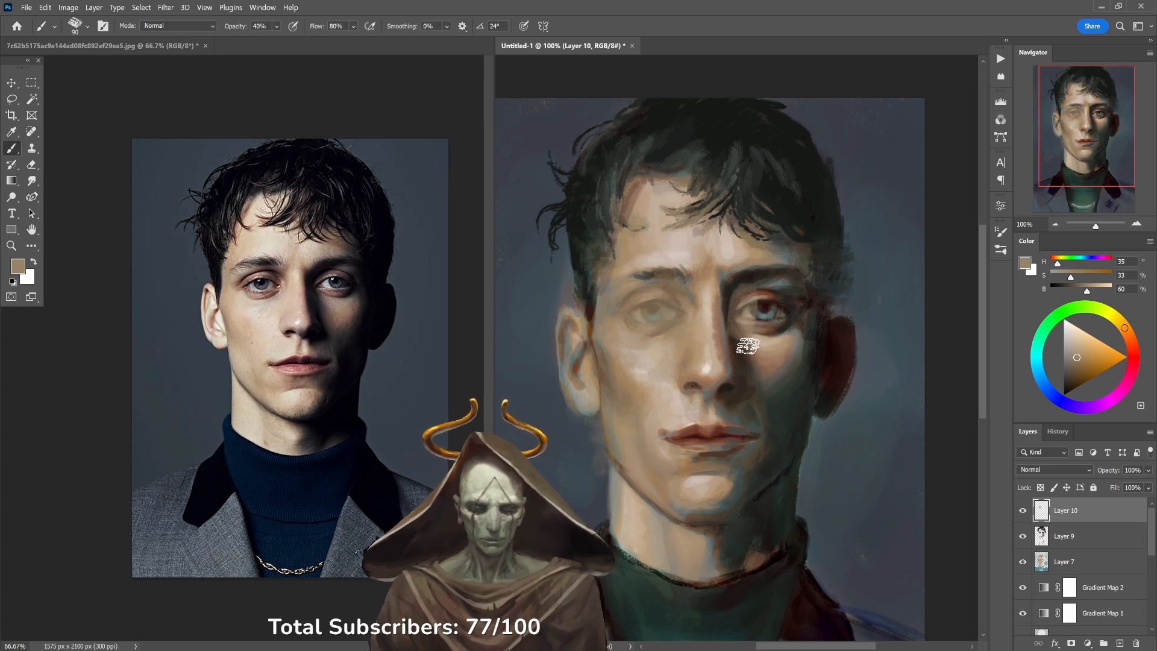
pyautogui.keyDown('alt'); pyautogui.click(785, 340); pyautogui.keyUp('alt')
pyautogui.press('3')
pyautogui.moveTo(792, 327); pyautogui.dragTo(774, 297)
pyautogui.keyDown('alt'); pyautogui.click(795, 291); pyautogui.keyUp('alt')
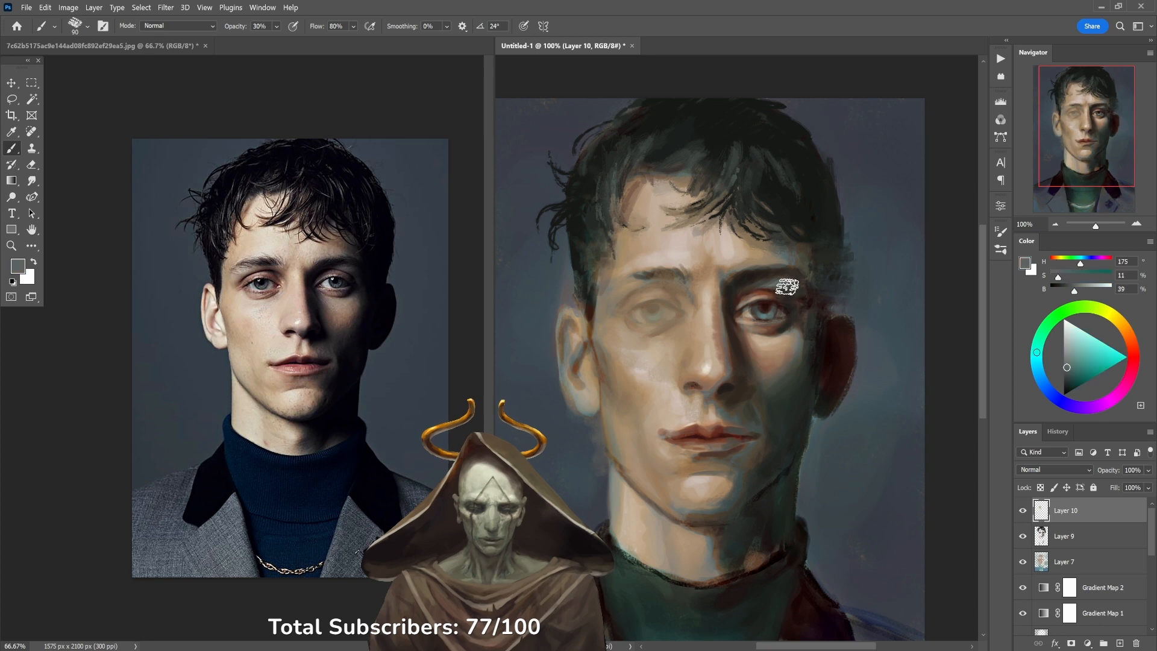
pyautogui.keyDown('alt'); pyautogui.click(780, 340); pyautogui.keyUp('alt')
pyautogui.moveTo(782, 320)
pyautogui.mouseDown()
pyautogui.moveTo(777, 295)
pyautogui.moveTo(768, 334)
pyautogui.moveTo(768, 313)
pyautogui.moveTo(745, 303)
pyautogui.moveTo(759, 325)
pyautogui.mouseUp()
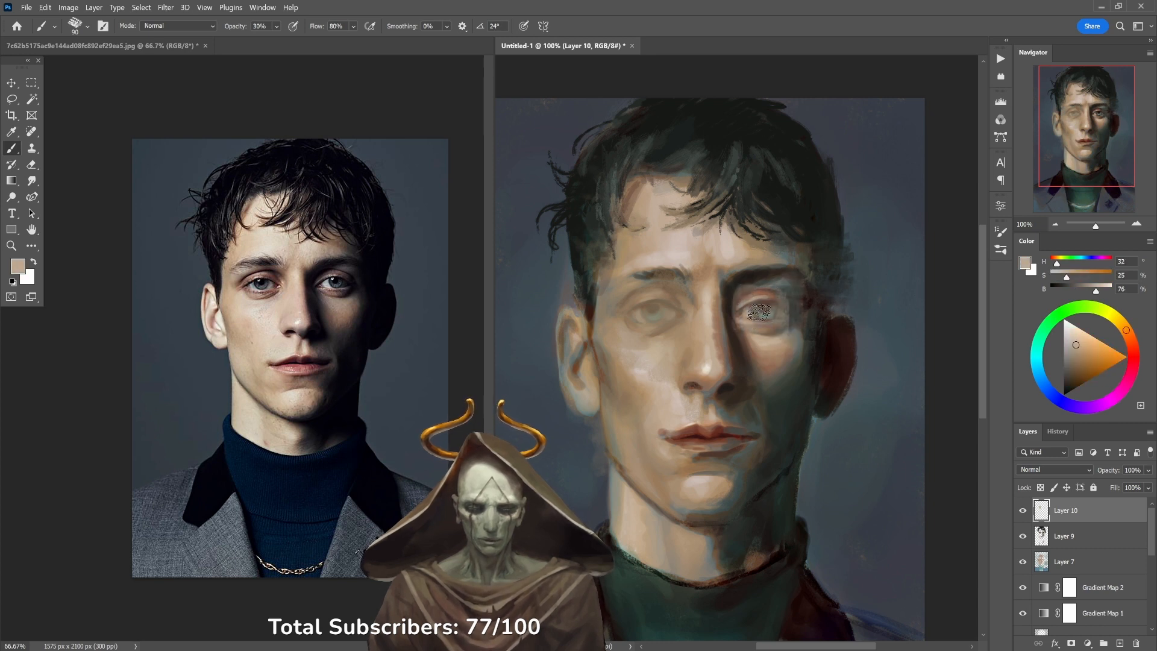
# Try lightening the nose bridge, shadow-side eye socket and eyebrow with a sampled lit skin tone at 40% opacity.
pyautogui.keyDown('alt'); pyautogui.click(718, 310); pyautogui.keyUp('alt')
pyautogui.press('4')
pyautogui.moveTo(719, 310)
pyautogui.mouseDown()
pyautogui.moveTo(740, 389)
pyautogui.moveTo(717, 382)
pyautogui.moveTo(742, 359)
pyautogui.moveTo(739, 401)
pyautogui.moveTo(751, 404)
pyautogui.moveTo(762, 375)
pyautogui.moveTo(739, 386)
pyautogui.moveTo(742, 422)
pyautogui.moveTo(756, 418)
pyautogui.moveTo(768, 351)
pyautogui.mouseUp()
pyautogui.moveTo(727, 277); pyautogui.dragTo(799, 297)
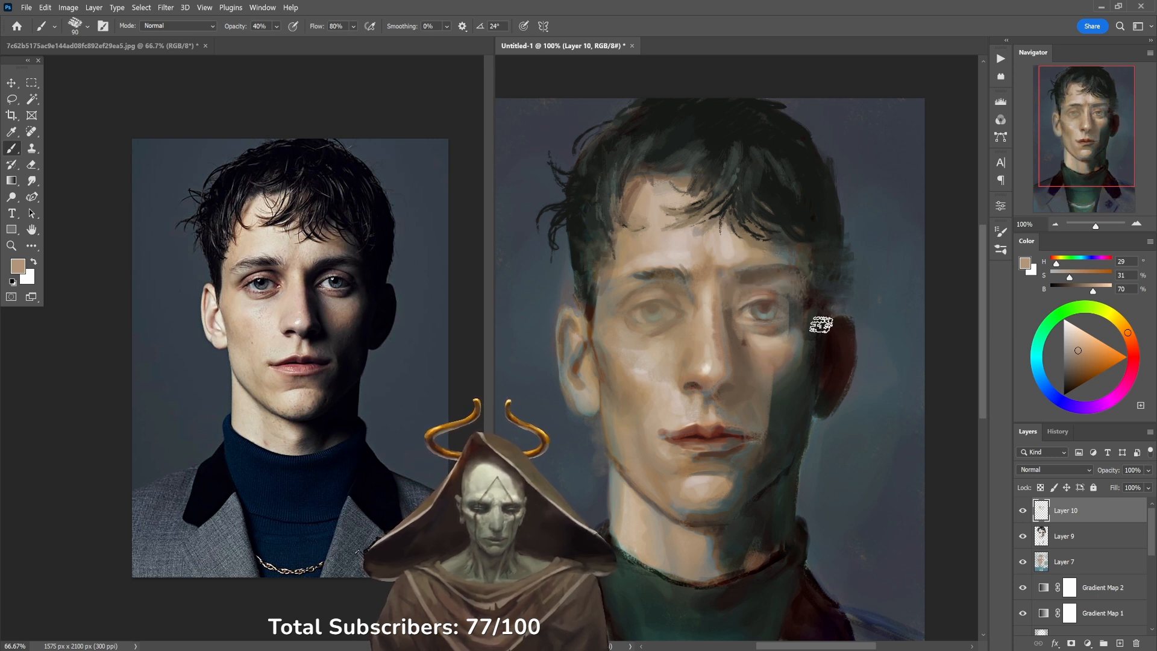
pyautogui.moveTo(687, 280)
pyautogui.mouseDown()
pyautogui.moveTo(641, 277)
pyautogui.moveTo(680, 268)
pyautogui.mouseUp()
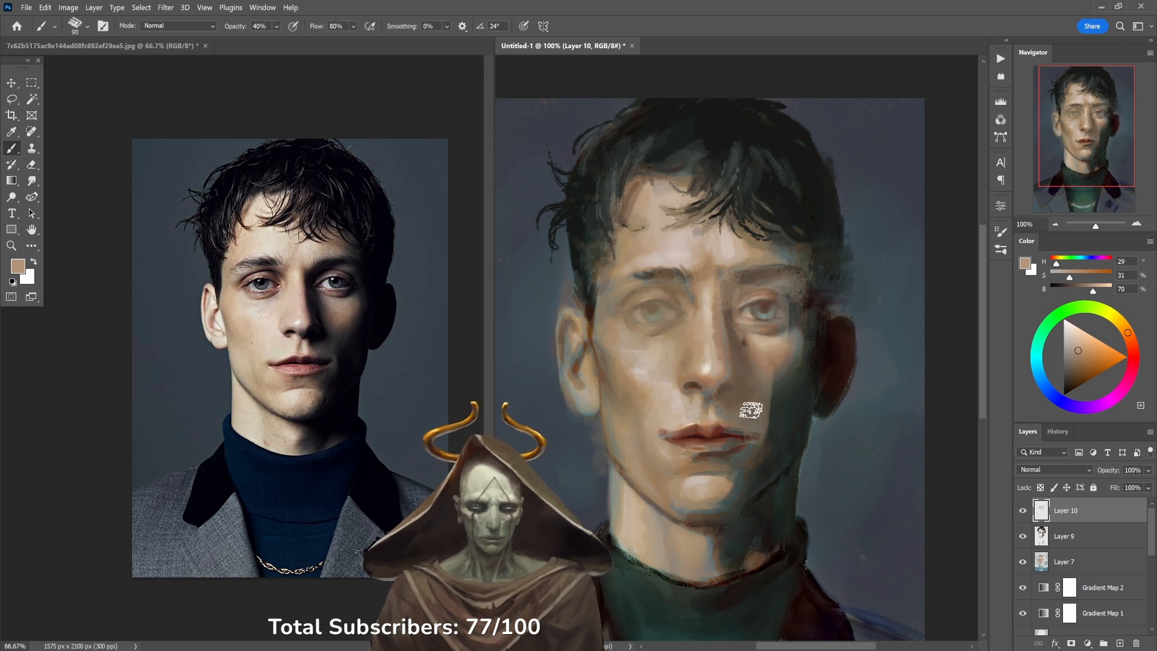
# Hide Layer 10 and add a new layer directly above Layer 9.
pyautogui.click(1023, 510)
pyautogui.click(1085, 536)
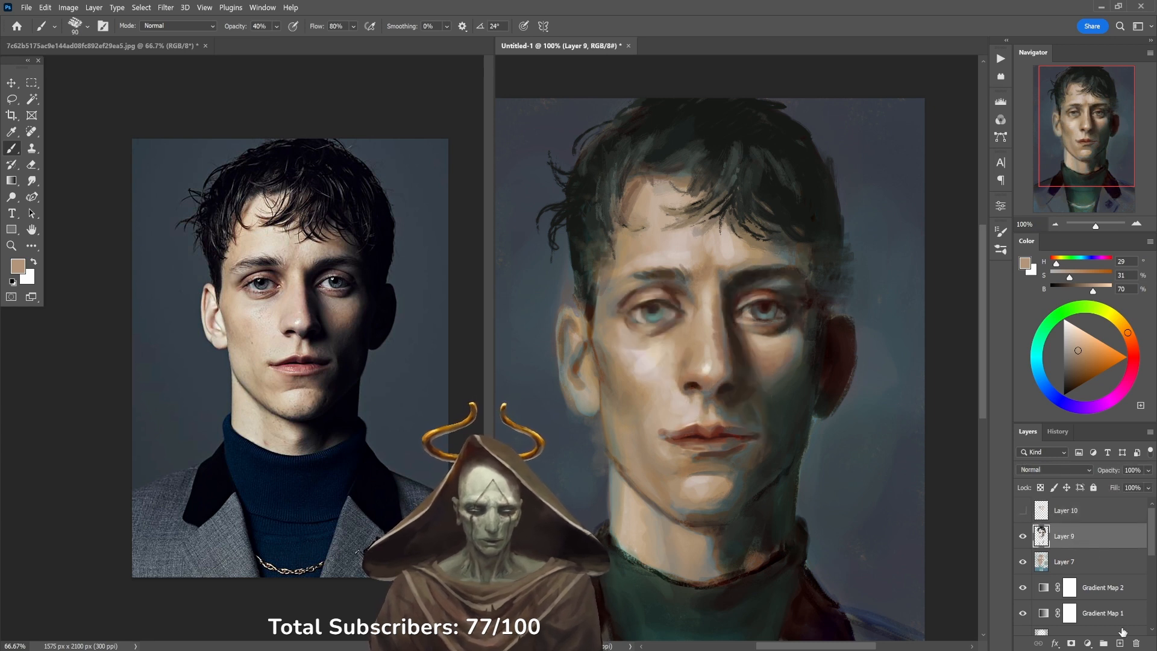
pyautogui.click(1119, 644)
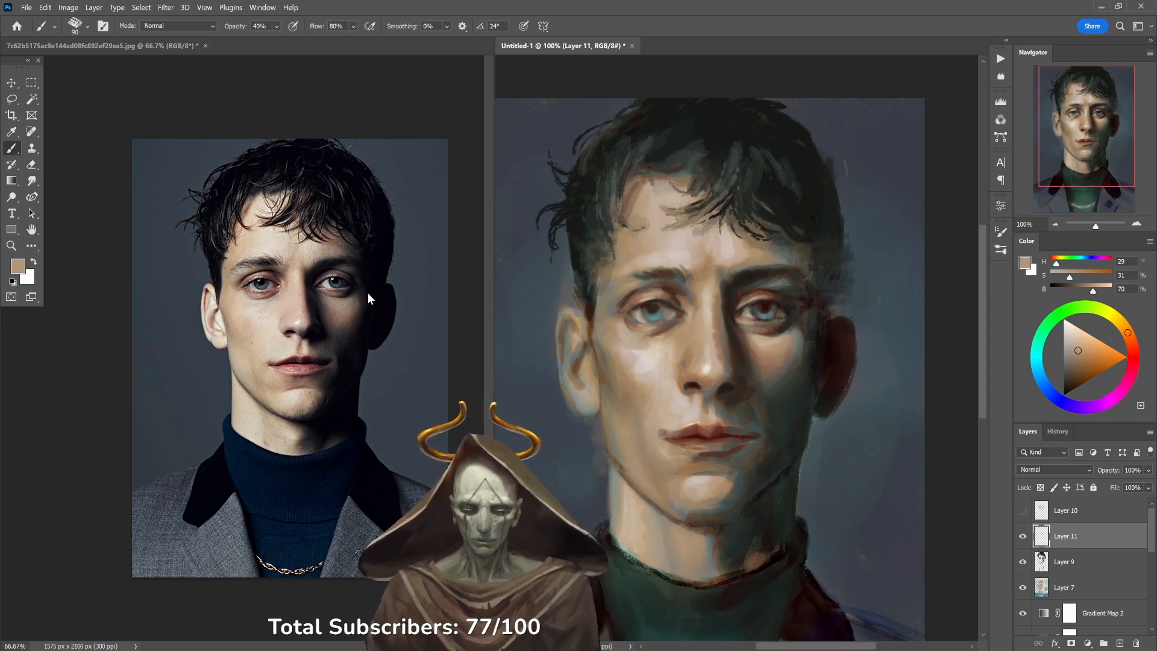
# Soften the outer hair edges on both sides of the head with sampled background and dark hair tones at 40% opacity.
pyautogui.keyDown('alt'); pyautogui.click(843, 283); pyautogui.keyUp('alt')
pyautogui.moveTo(832, 294)
pyautogui.mouseDown()
pyautogui.moveTo(847, 265)
pyautogui.moveTo(837, 224)
pyautogui.moveTo(839, 300)
pyautogui.moveTo(864, 295)
pyautogui.moveTo(830, 261)
pyautogui.mouseUp()
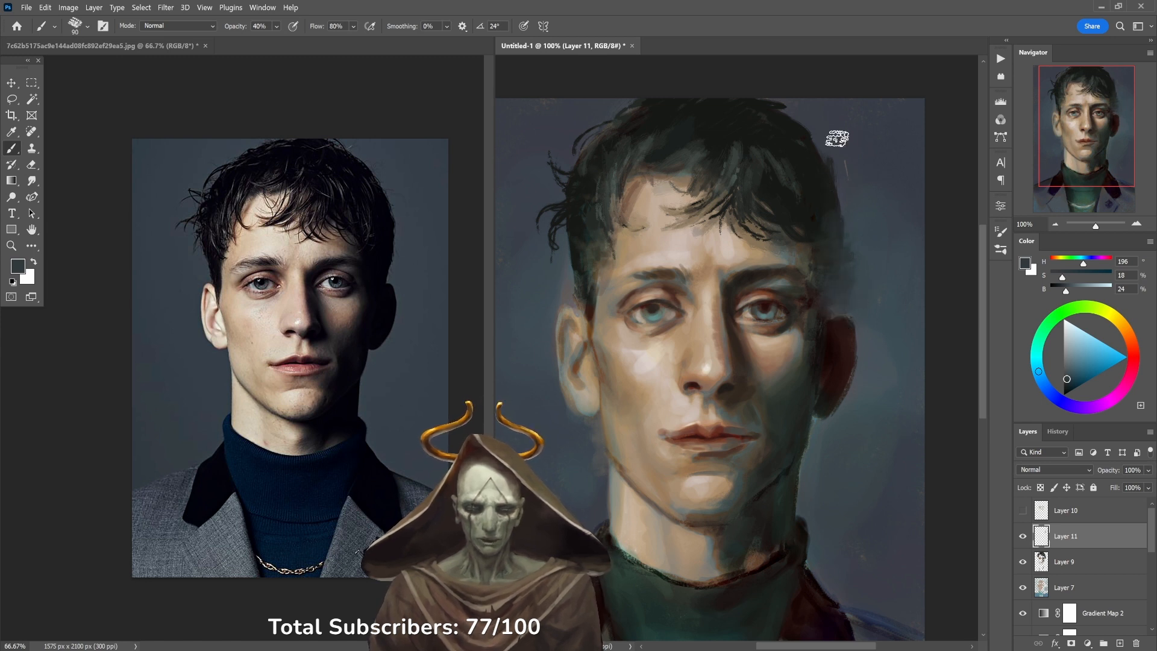
pyautogui.keyDown('alt'); pyautogui.click(856, 227); pyautogui.keyUp('alt')
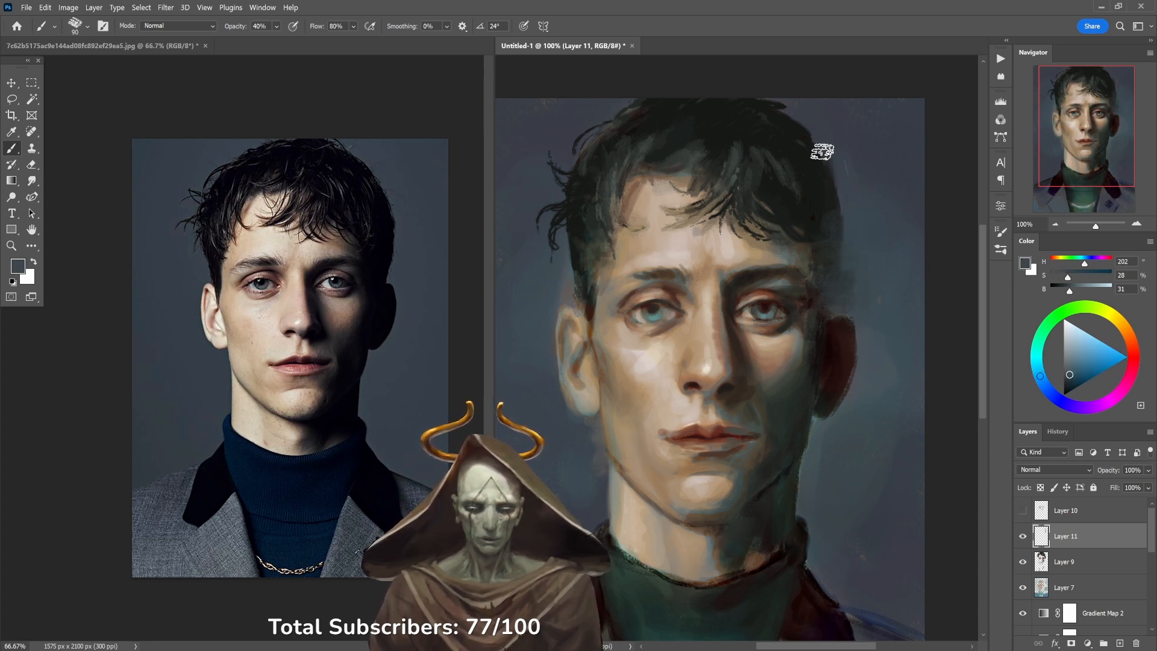
pyautogui.keyDown('alt'); pyautogui.click(569, 247); pyautogui.keyUp('alt')
pyautogui.keyDown('alt'); pyautogui.click(572, 223); pyautogui.keyUp('alt')
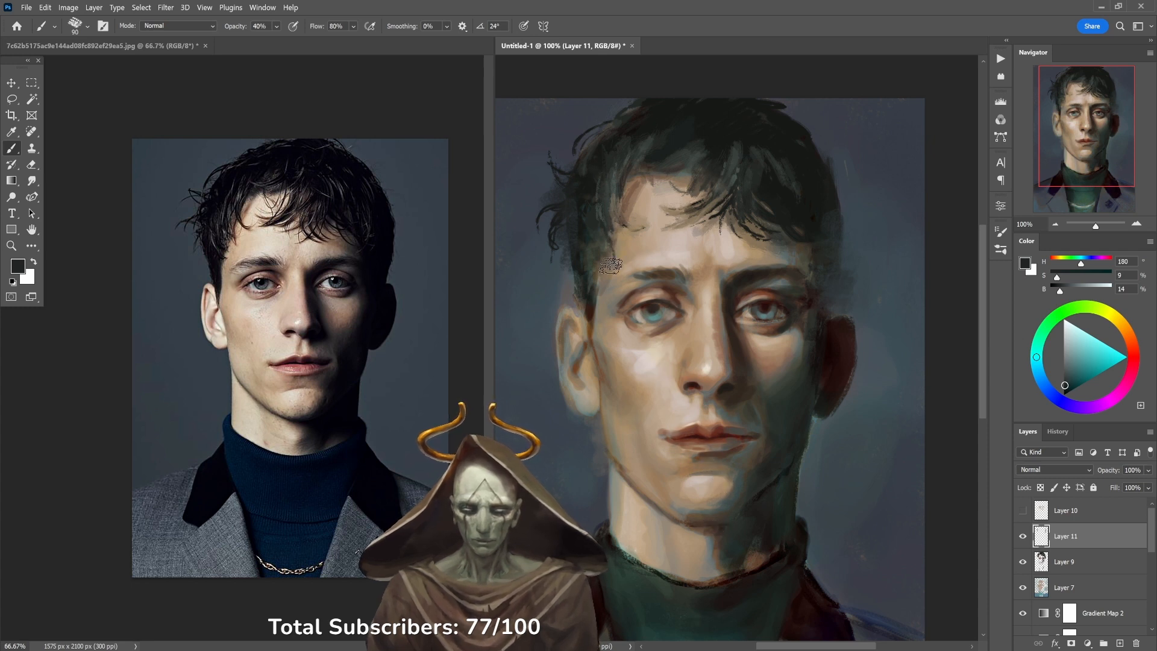
# Refine the lit-side cheek and jaw edge below the ear with sampled skin tones at 70% opacity.
pyautogui.keyDown('alt'); pyautogui.click(600, 385); pyautogui.keyUp('alt')
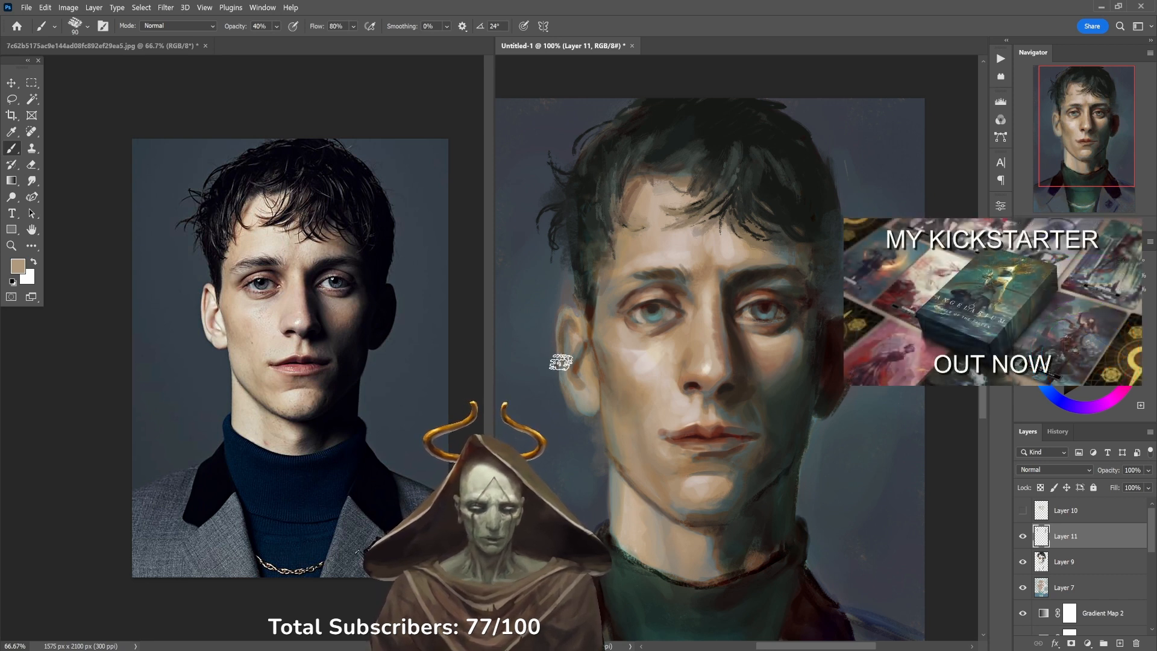
pyautogui.press('7')
pyautogui.moveTo(604, 391); pyautogui.dragTo(615, 436)
pyautogui.keyDown('alt'); pyautogui.click(602, 396); pyautogui.keyUp('alt')
pyautogui.keyDown('alt'); pyautogui.click(608, 400); pyautogui.keyUp('alt')
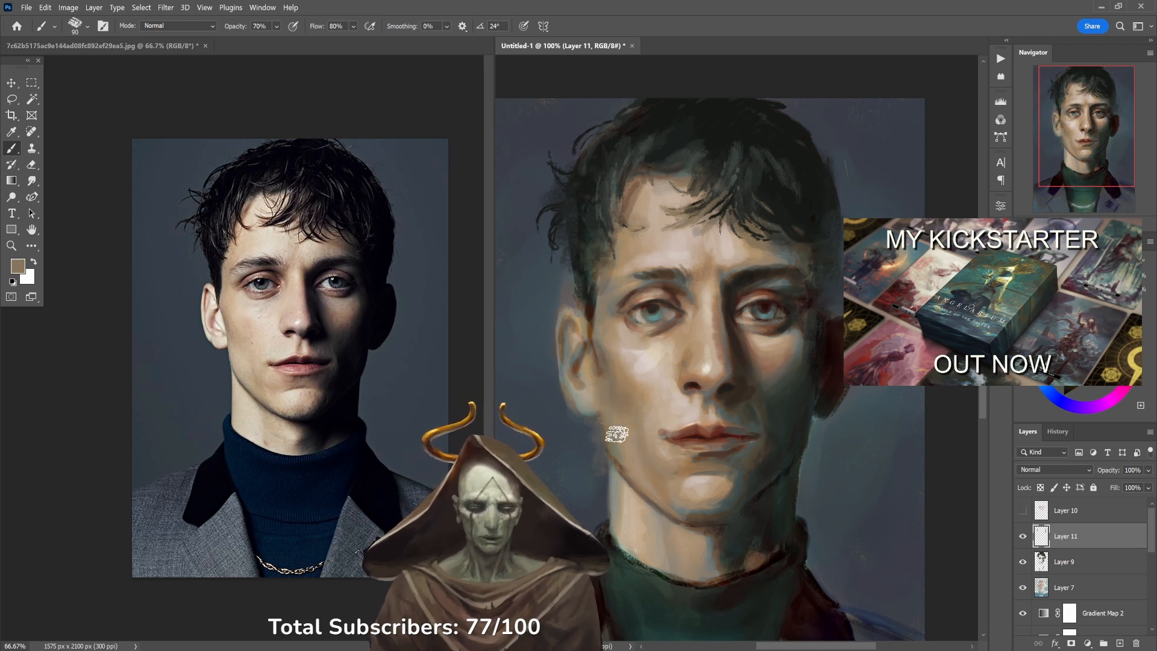
pyautogui.keyDown('alt'); pyautogui.click(598, 381); pyautogui.keyUp('alt')
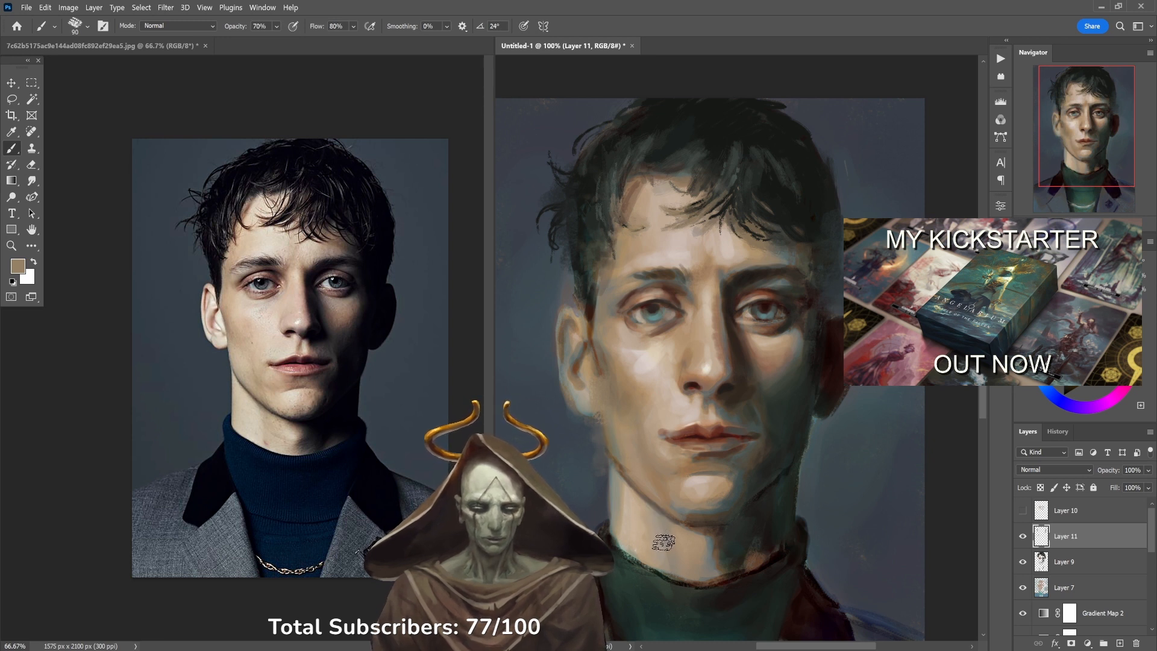
# Soften the blazer's lit-side shoulder line and lapel edge with sampled background tones at 90% opacity.
pyautogui.moveTo(660, 537)
pyautogui.mouseDown()
pyautogui.moveTo(639, 346)
pyautogui.moveTo(728, 237)
pyautogui.mouseUp()
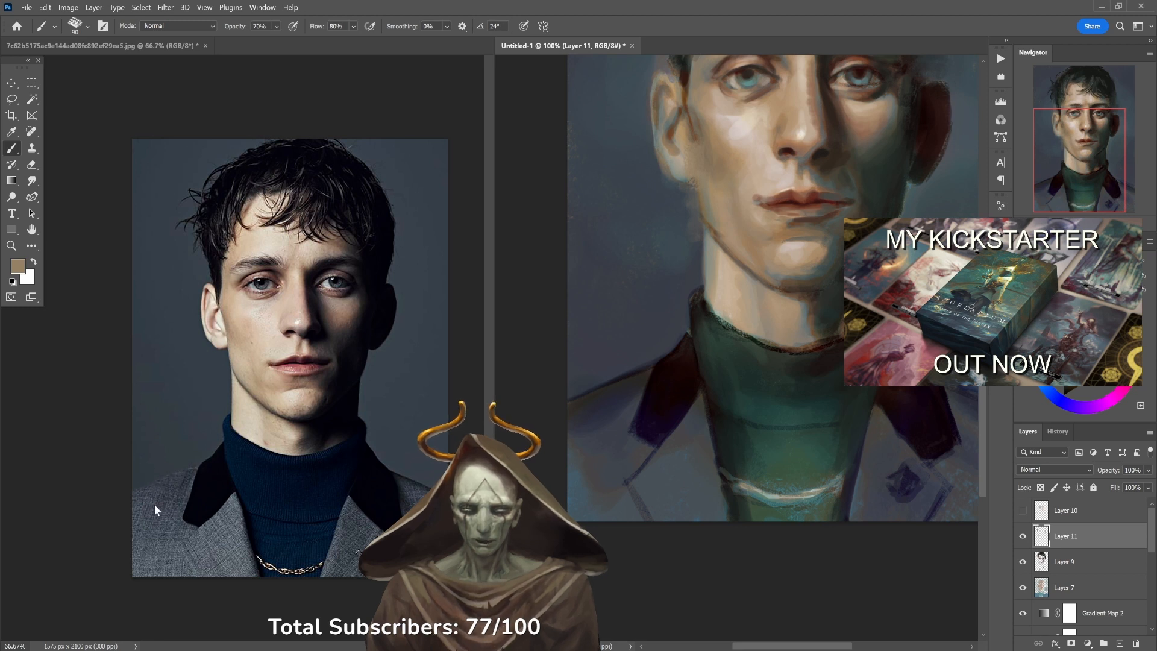
pyautogui.keyDown('alt'); pyautogui.click(605, 358); pyautogui.keyUp('alt')
pyautogui.press('9')
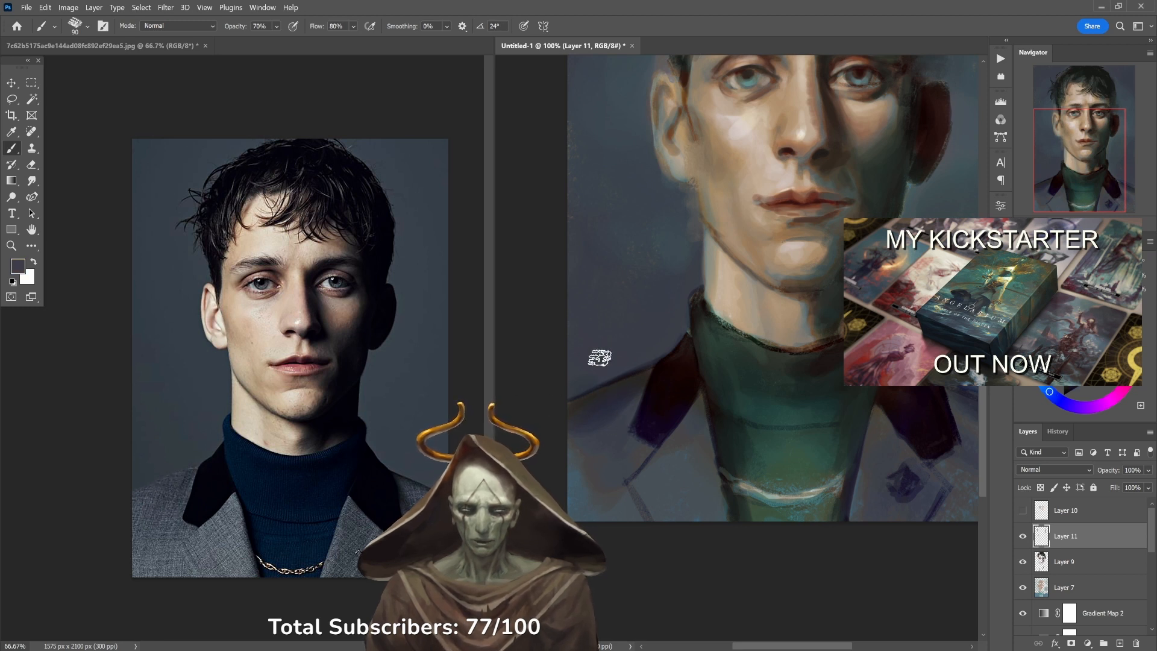
pyautogui.moveTo(581, 407)
pyautogui.mouseDown()
pyautogui.moveTo(645, 372)
pyautogui.moveTo(602, 449)
pyautogui.moveTo(616, 427)
pyautogui.moveTo(591, 433)
pyautogui.moveTo(609, 385)
pyautogui.moveTo(653, 356)
pyautogui.mouseUp()
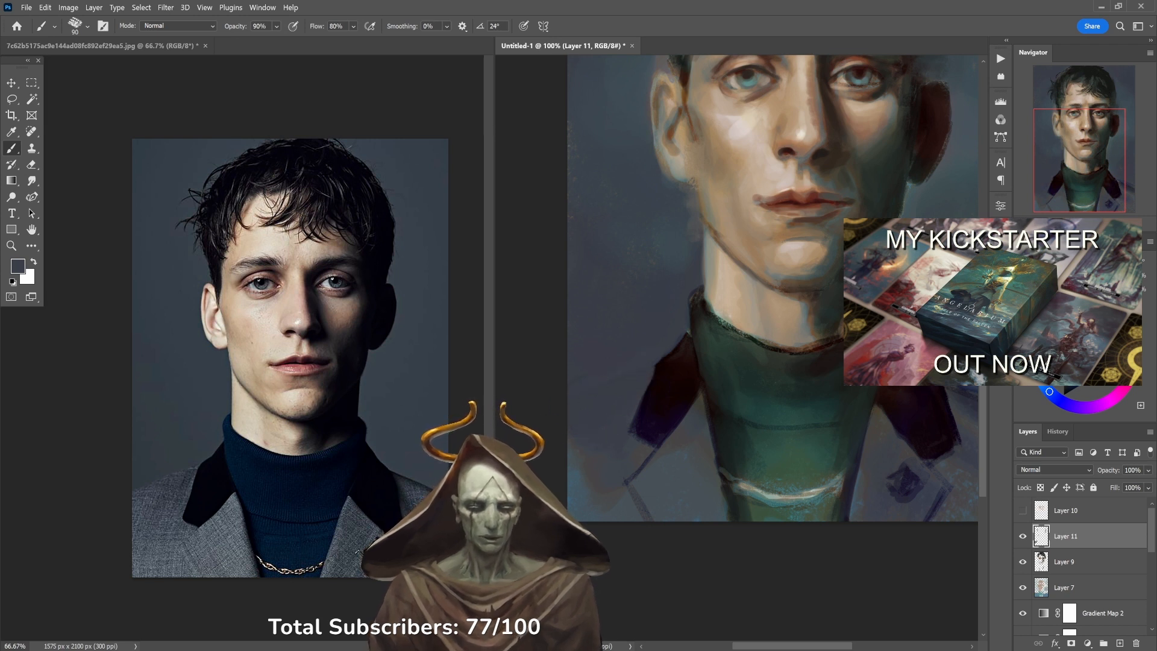
pyautogui.keyDown('alt'); pyautogui.click(643, 329); pyautogui.keyUp('alt')
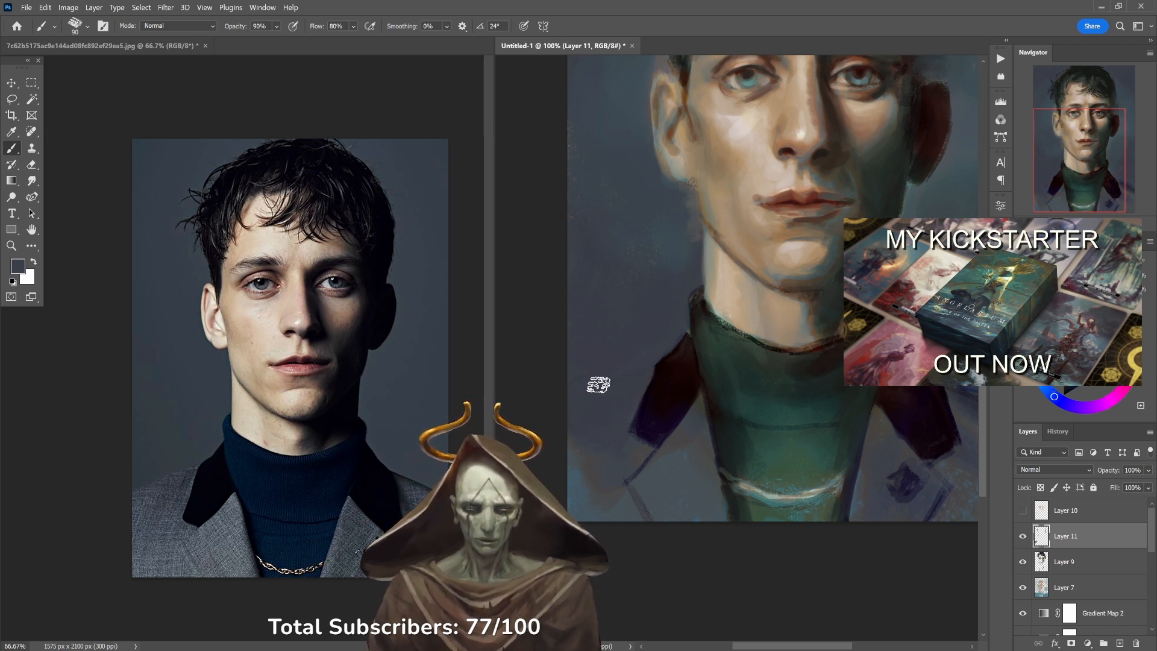
pyautogui.scroll(-1, 669, 347)
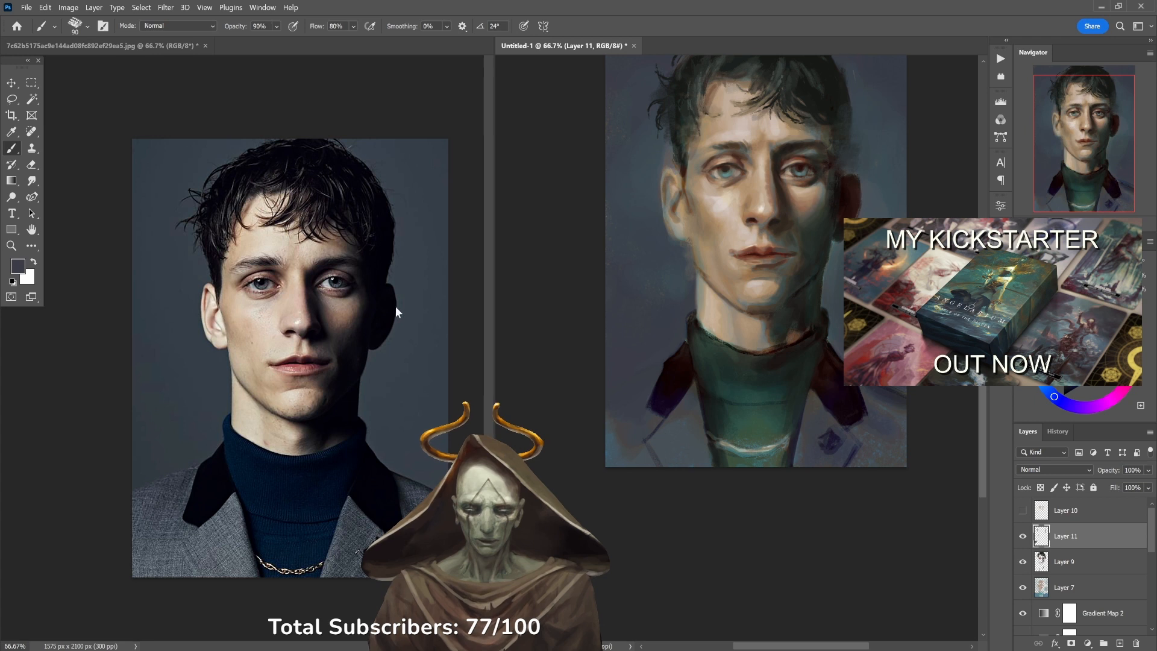
pyautogui.moveTo(828, 339); pyautogui.dragTo(779, 410)
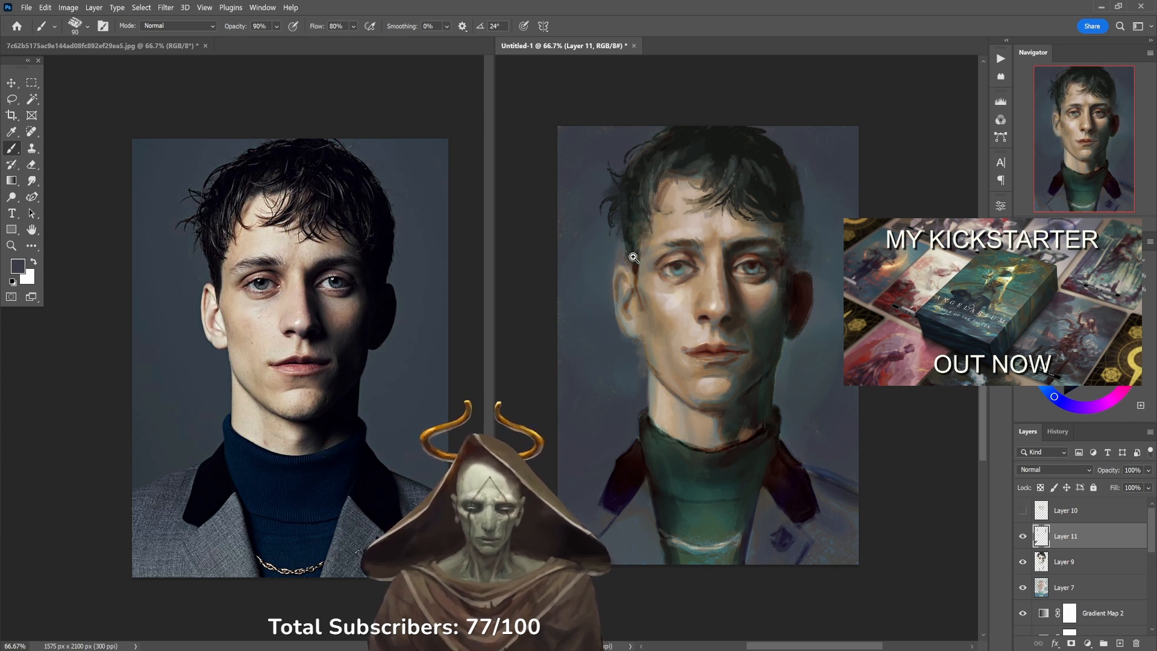
# Clean up the ear and hair edges using a size 45 brush with sampled background and dark tones.
pyautogui.scroll(1, 630, 256)
pyautogui.keyDown('alt'); pyautogui.click(598, 246); pyautogui.keyUp('alt')
pyautogui.press('[')
pyautogui.press('[')
pyautogui.press('[')
pyautogui.press('[')
pyautogui.press('[')
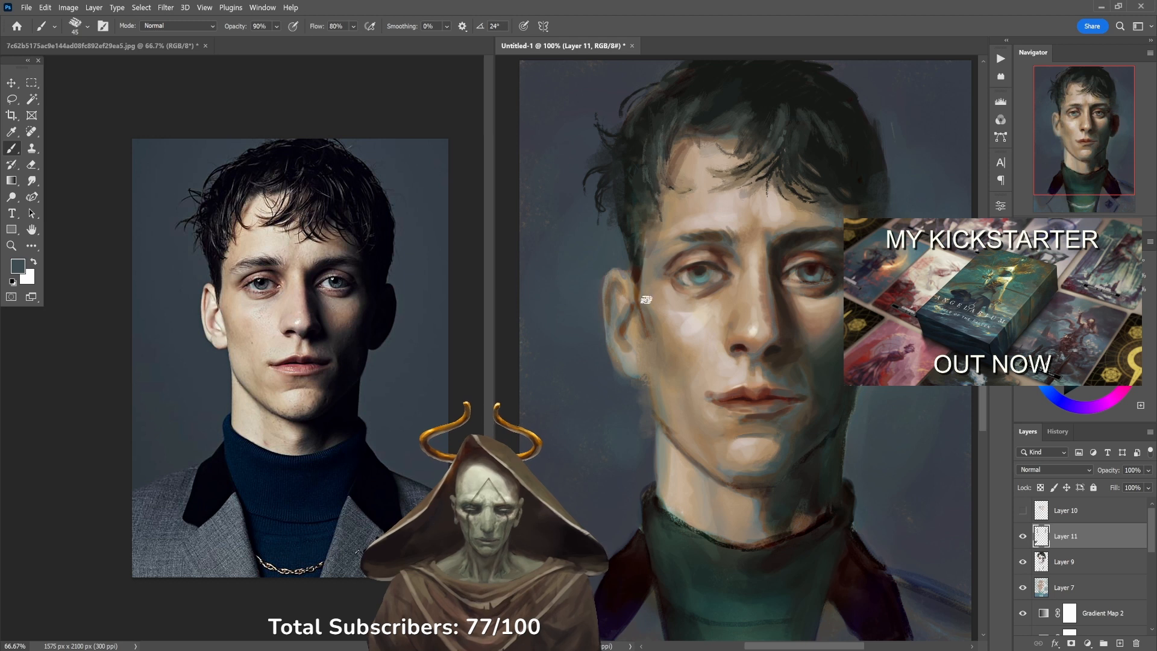
pyautogui.scroll(-1, 724, 343)
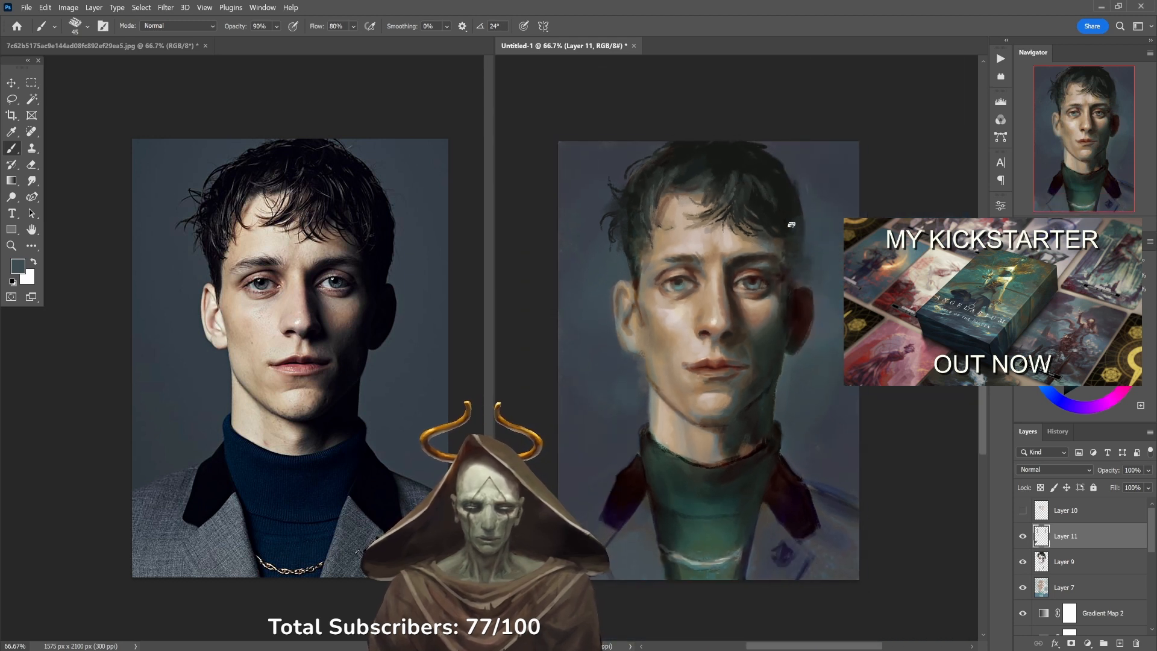
pyautogui.keyDown('alt'); pyautogui.click(809, 254); pyautogui.keyUp('alt')
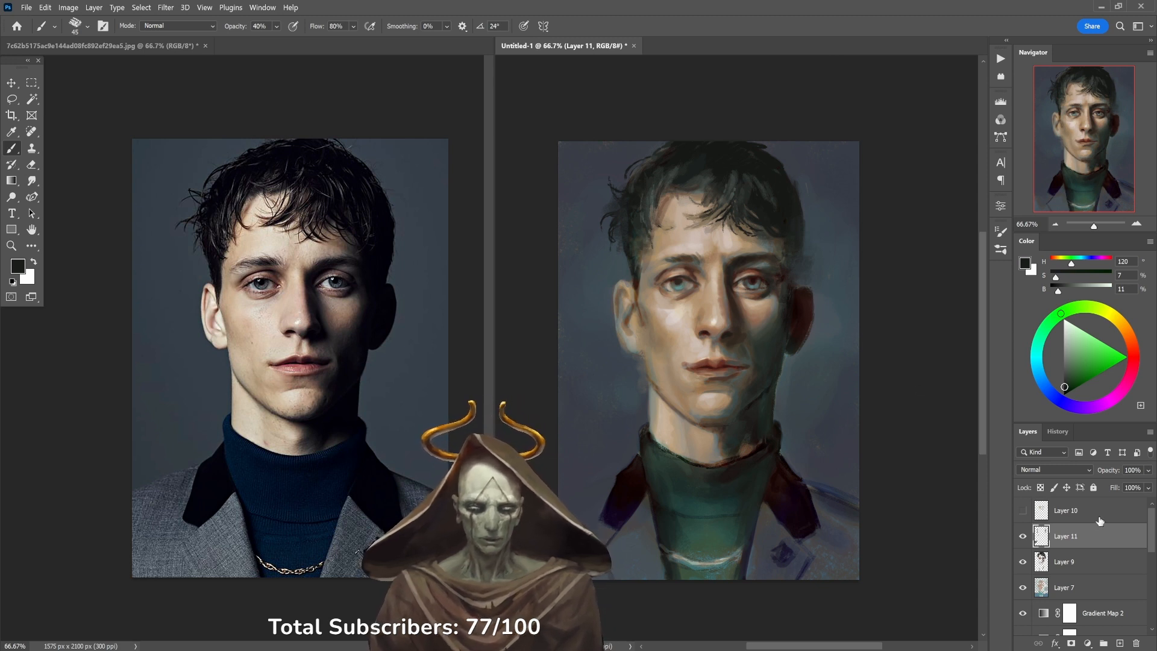
# Show and select Layer 10, and rework the shadow-side cheek with sampled skin and dark teal tones at 60% and 40% opacity.
pyautogui.click(1022, 511)
pyautogui.click(1047, 520)
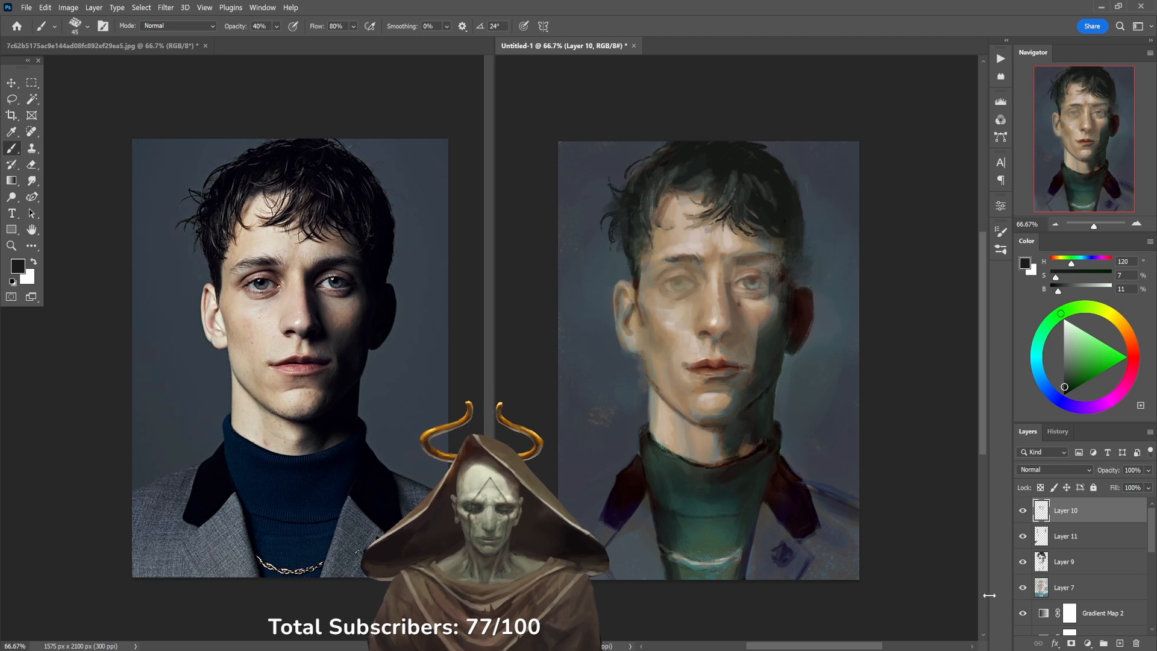
pyautogui.keyDown('alt'); pyautogui.click(762, 326); pyautogui.keyUp('alt')
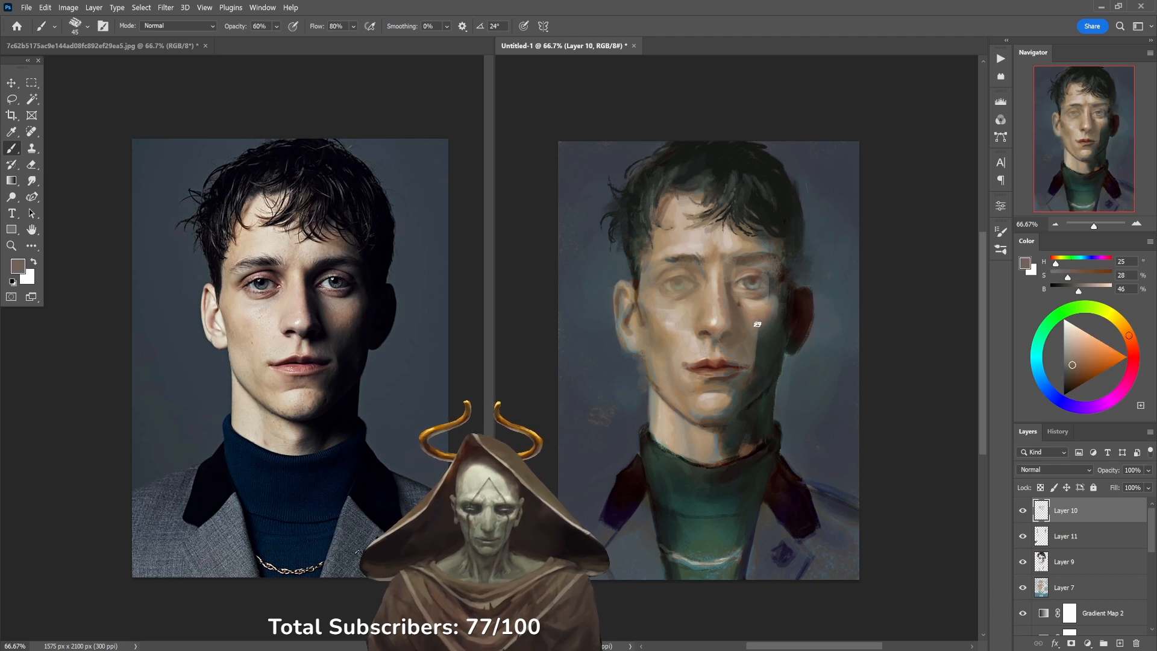
pyautogui.keyDown('alt'); pyautogui.click(747, 390); pyautogui.keyUp('alt')
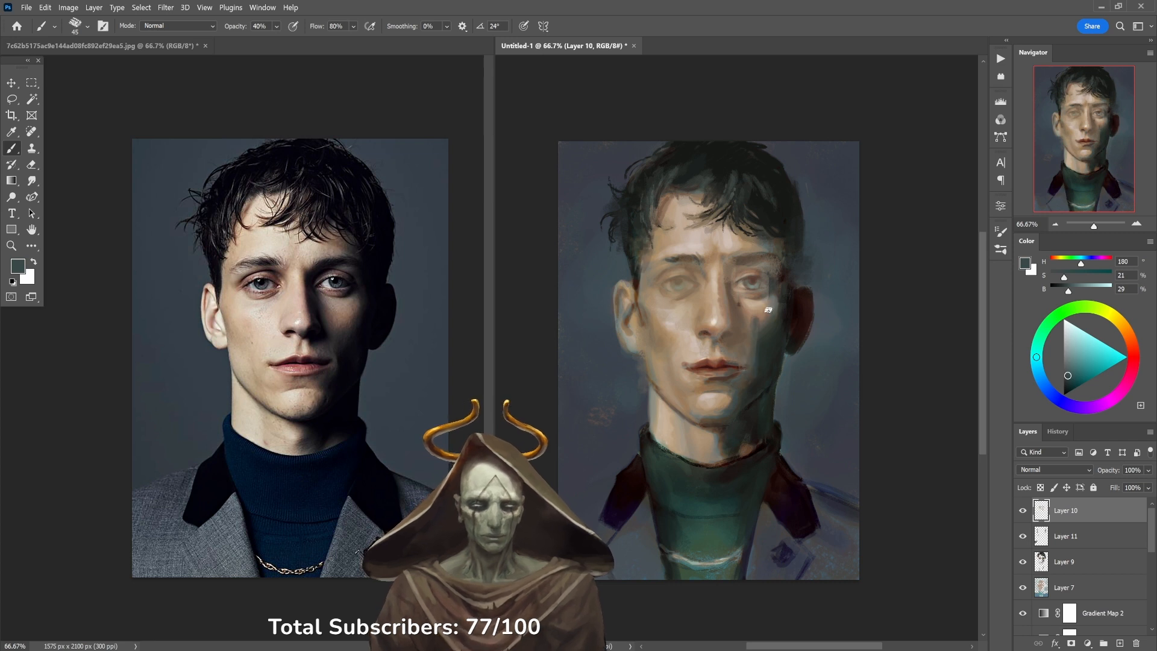
# Lighten the lit-side eyebrow, eye and upper cheek with sampled skin tones at 40% opacity.
pyautogui.keyDown('alt'); pyautogui.click(674, 259); pyautogui.keyUp('alt')
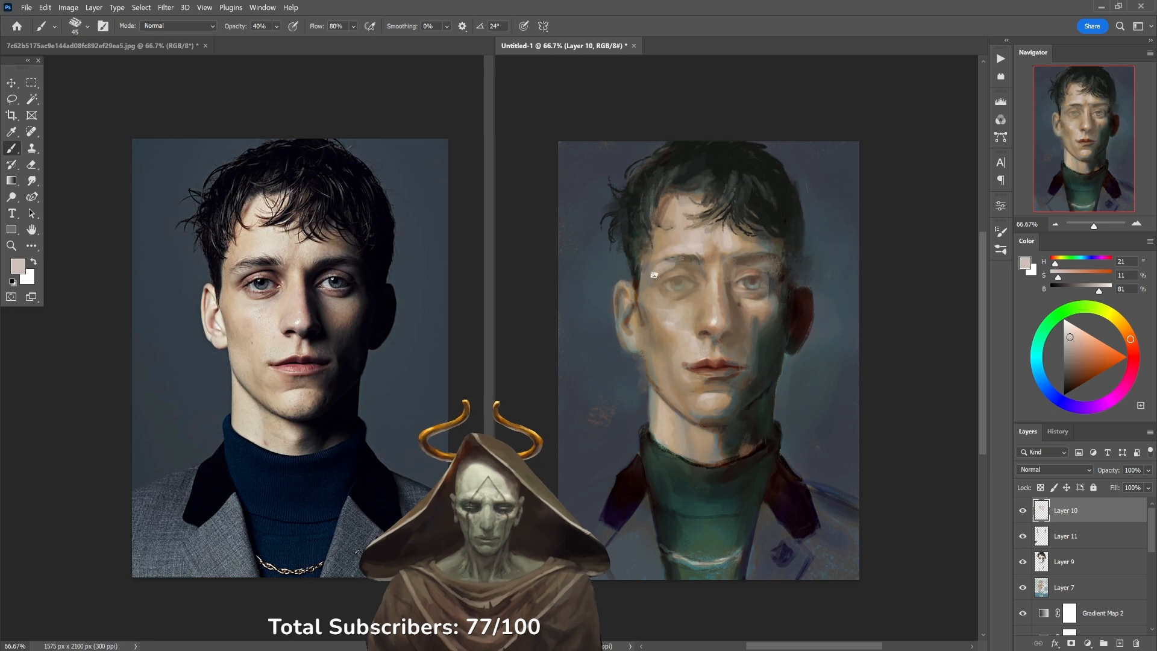
pyautogui.keyDown('alt'); pyautogui.click(652, 275); pyautogui.keyUp('alt')
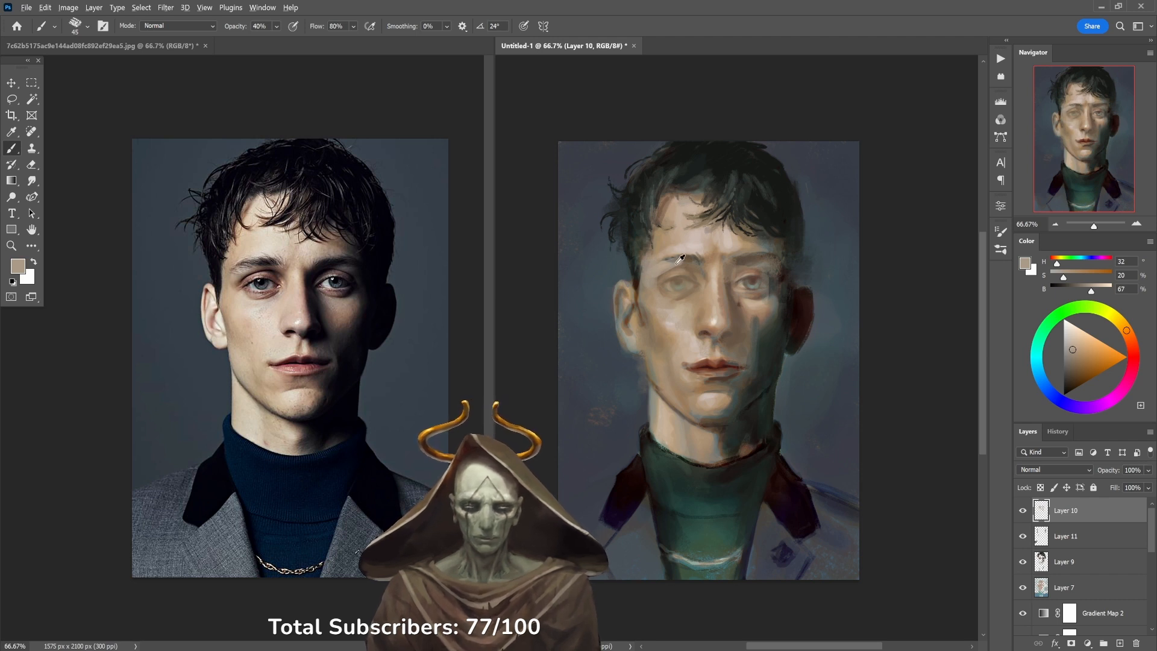
pyautogui.keyDown('alt'); pyautogui.click(689, 246); pyautogui.keyUp('alt')
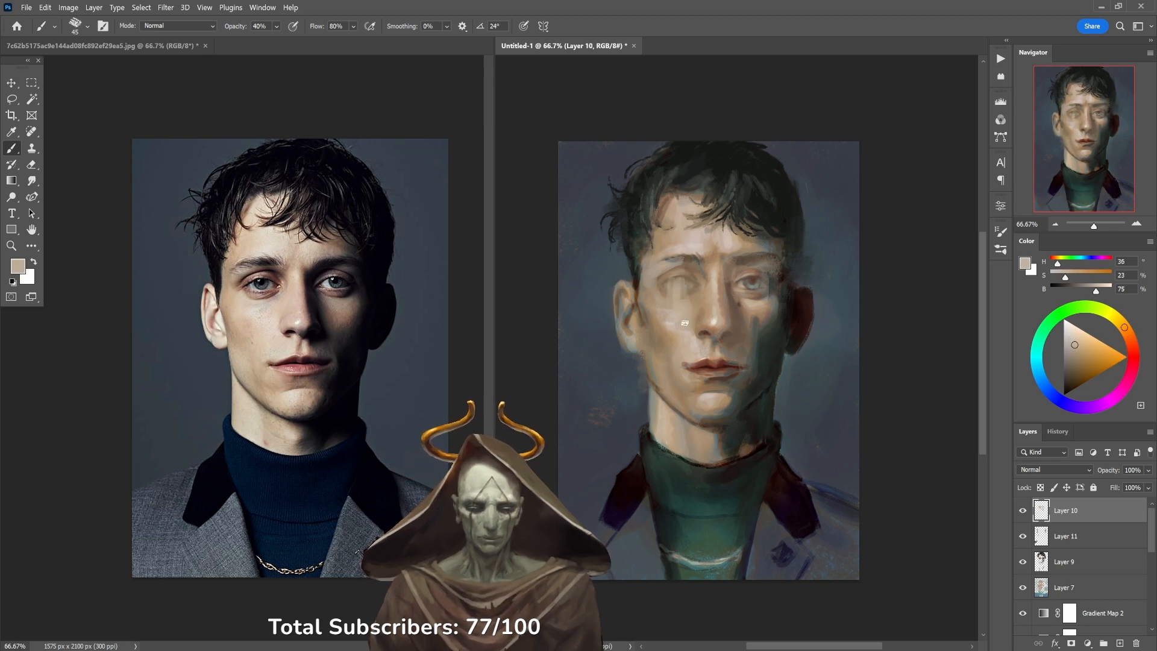
pyautogui.keyDown('alt'); pyautogui.click(686, 282); pyautogui.keyUp('alt')
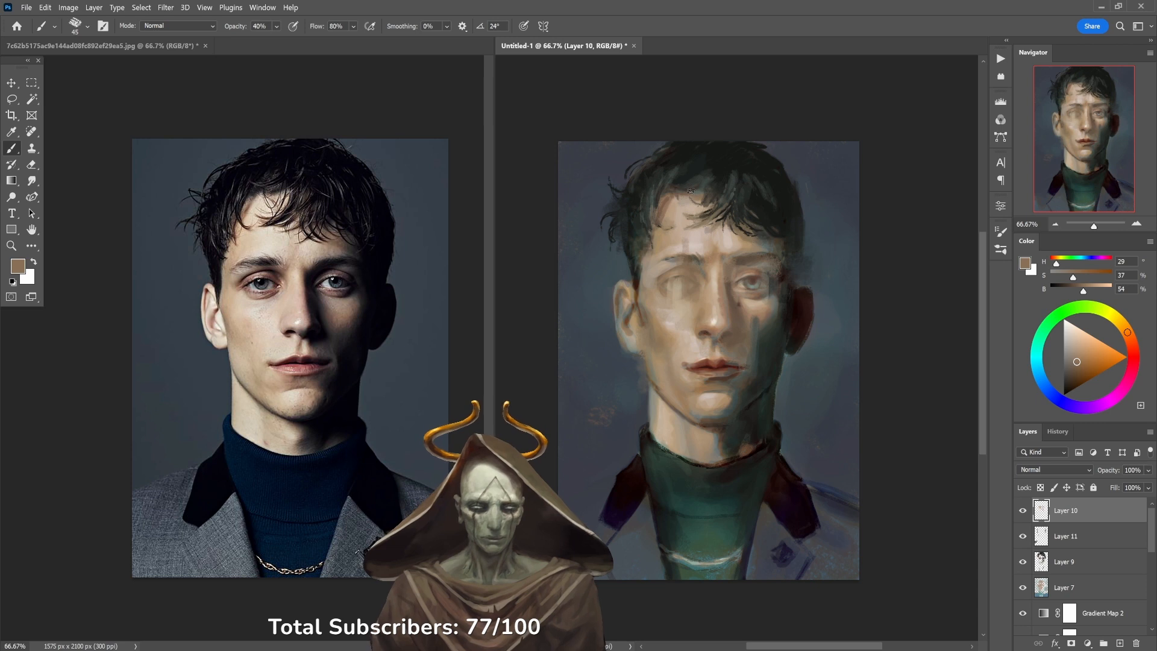
# Add light to the shadow-side eye and its surroundings with sampled skin and nose highlight tones, up to 70% opacity.
pyautogui.keyDown('alt'); pyautogui.click(756, 322); pyautogui.keyUp('alt')
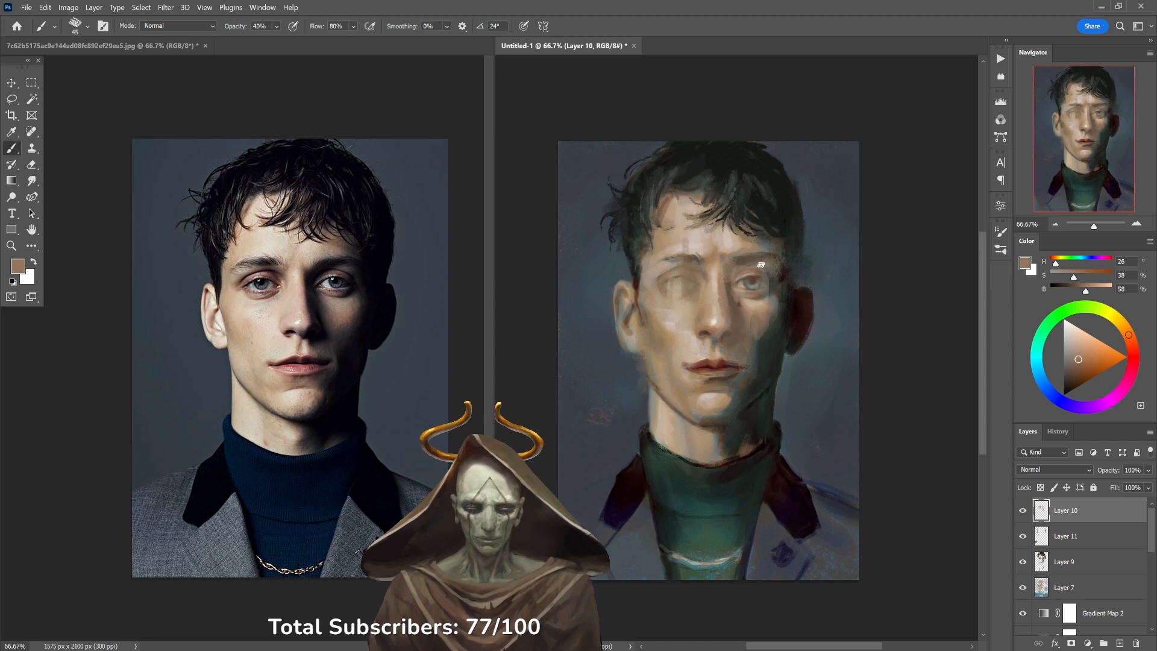
pyautogui.keyDown('alt'); pyautogui.click(715, 323); pyautogui.keyUp('alt')
pyautogui.press('6')
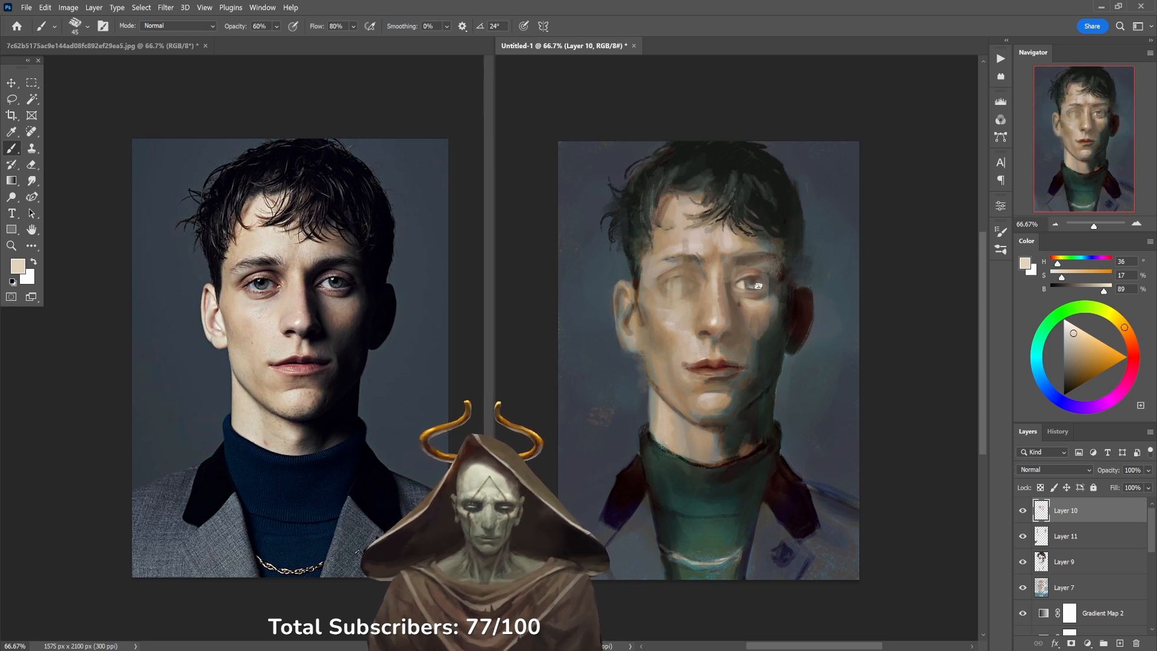
pyautogui.scroll(1, 759, 290)
pyautogui.press('7')
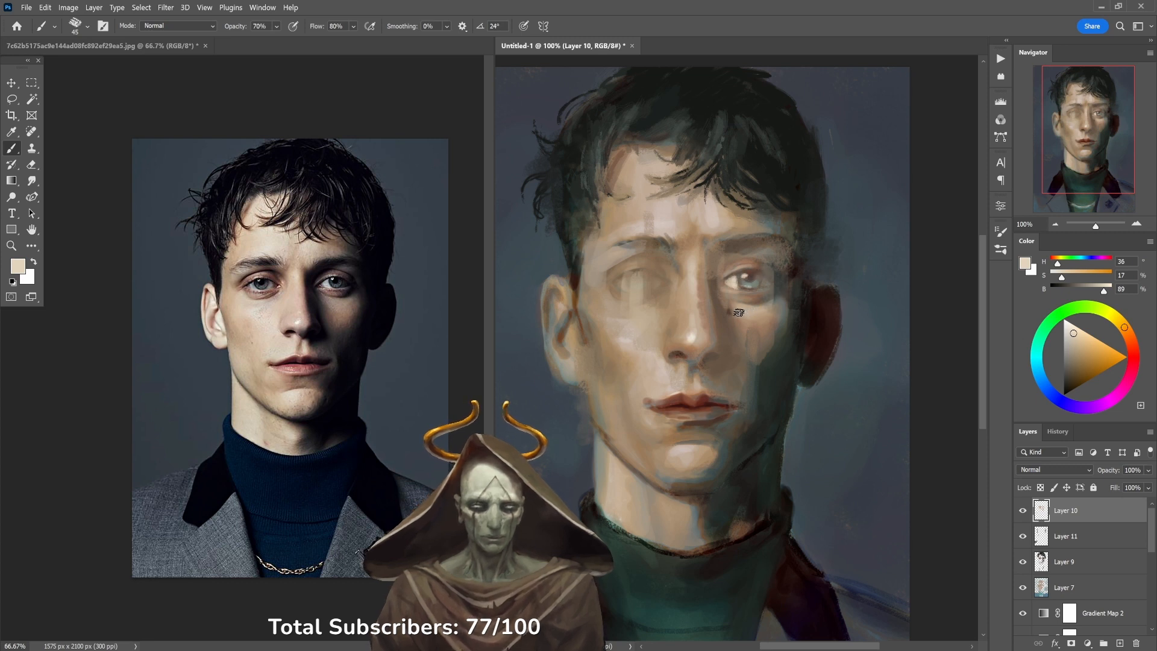
# Reshape the shadow-side iris, inner corner and lower lid with sampled brown and skin tones at 40% opacity.
pyautogui.keyDown('alt'); pyautogui.click(748, 277); pyautogui.keyUp('alt')
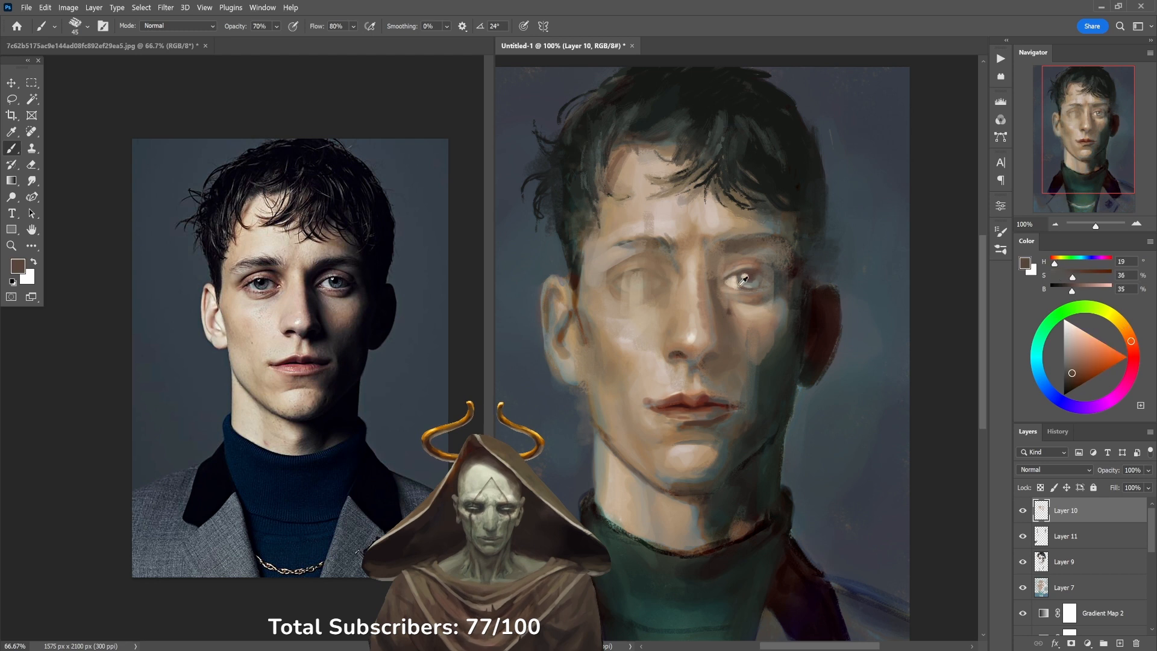
pyautogui.keyDown('alt'); pyautogui.click(739, 283); pyautogui.keyUp('alt')
pyautogui.press('4')
pyautogui.keyDown('alt'); pyautogui.click(735, 296); pyautogui.keyUp('alt')
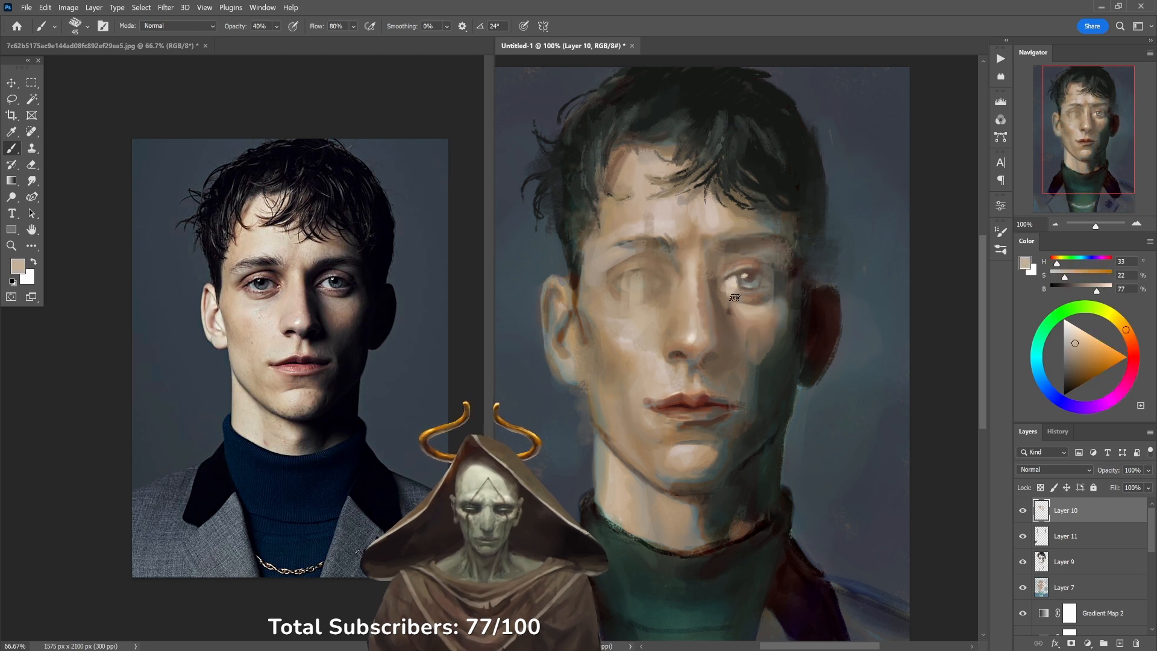
pyautogui.keyDown('alt'); pyautogui.click(730, 300); pyautogui.keyUp('alt')
pyautogui.keyDown('alt'); pyautogui.click(735, 271); pyautogui.keyUp('alt')
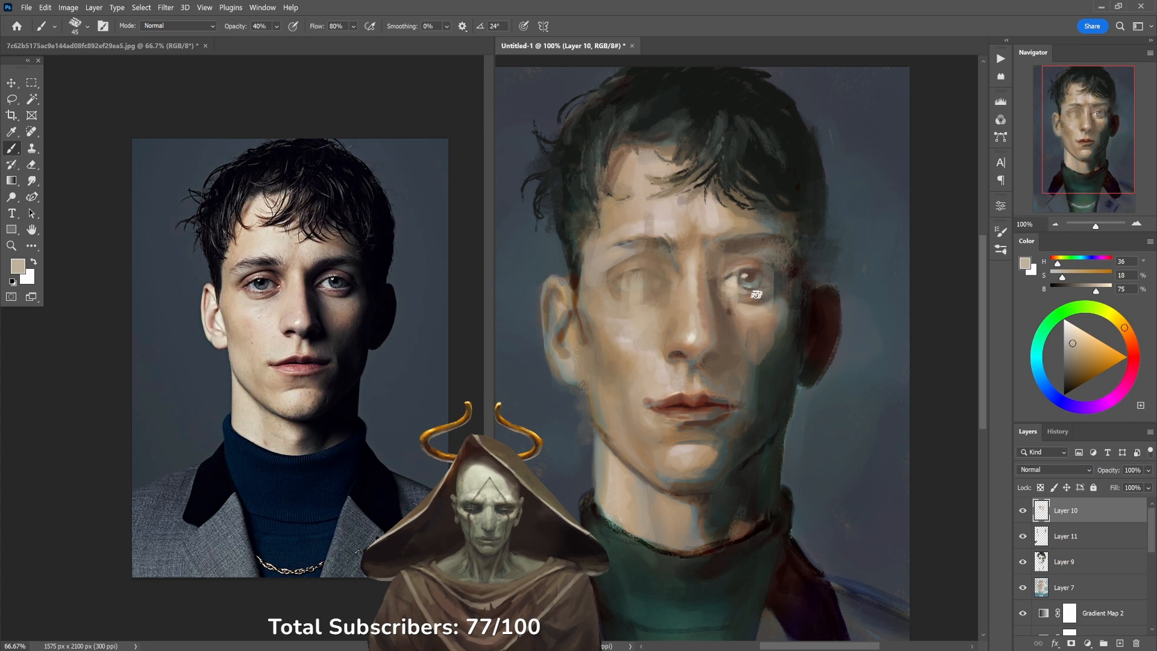
# Blend the shadow-side upper eyelid and eyebrow with sampled muted brown tones at 40% opacity.
pyautogui.keyDown('alt'); pyautogui.click(755, 270); pyautogui.keyUp('alt')
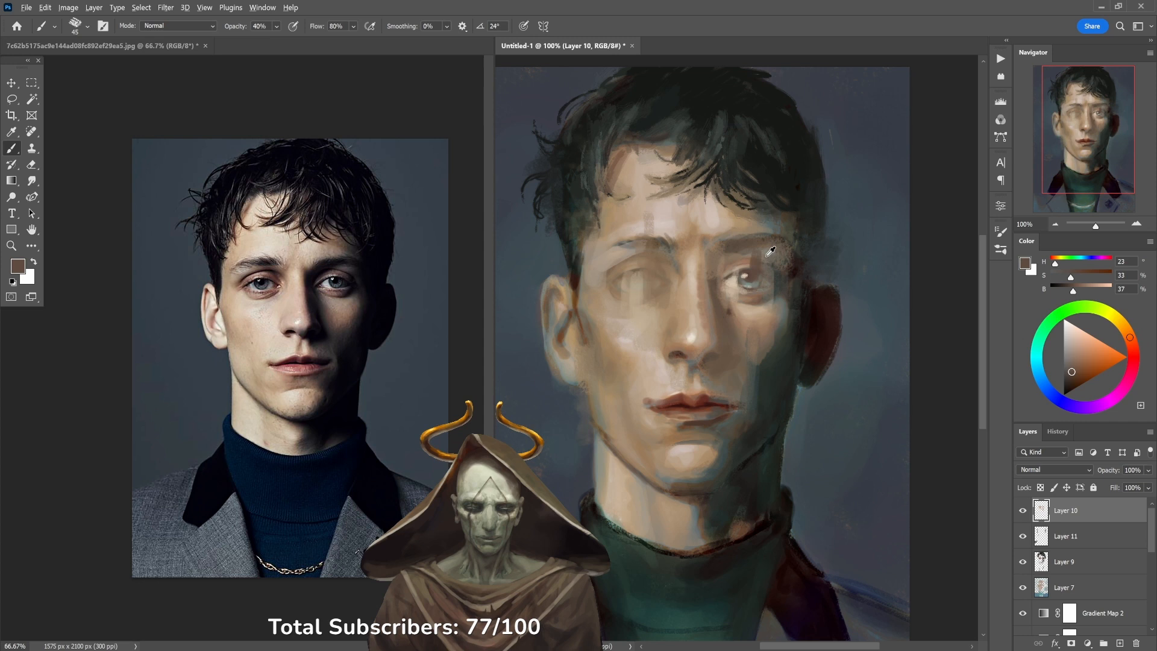
pyautogui.keyDown('alt'); pyautogui.click(756, 267); pyautogui.keyUp('alt')
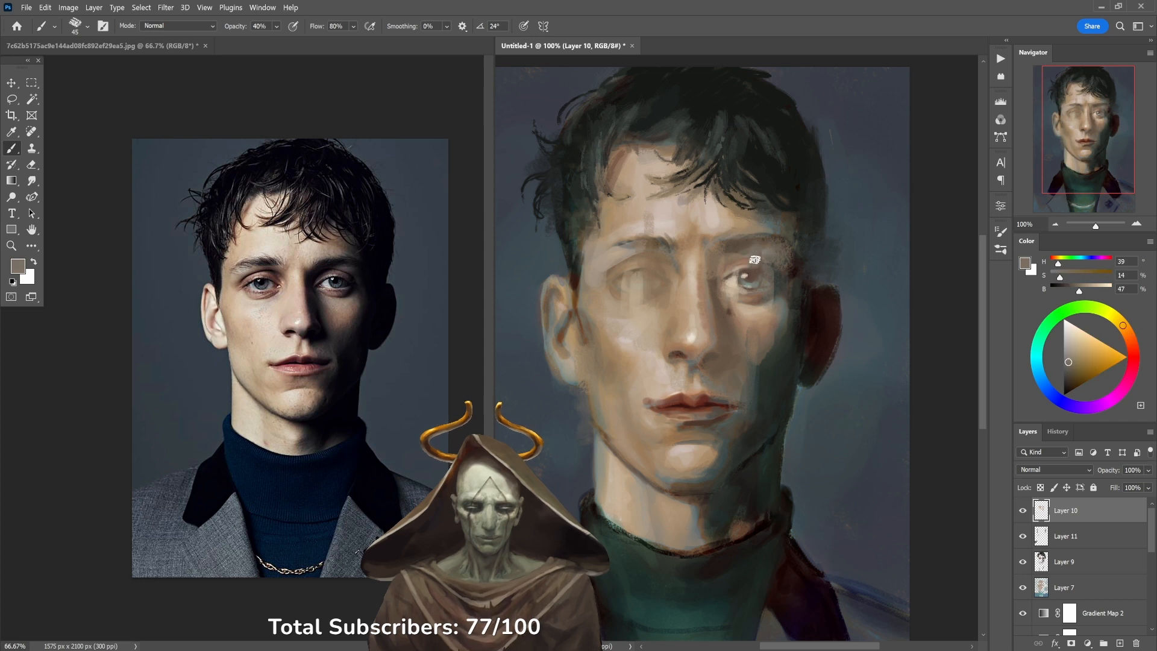
pyautogui.keyDown('alt'); pyautogui.click(751, 267); pyautogui.keyUp('alt')
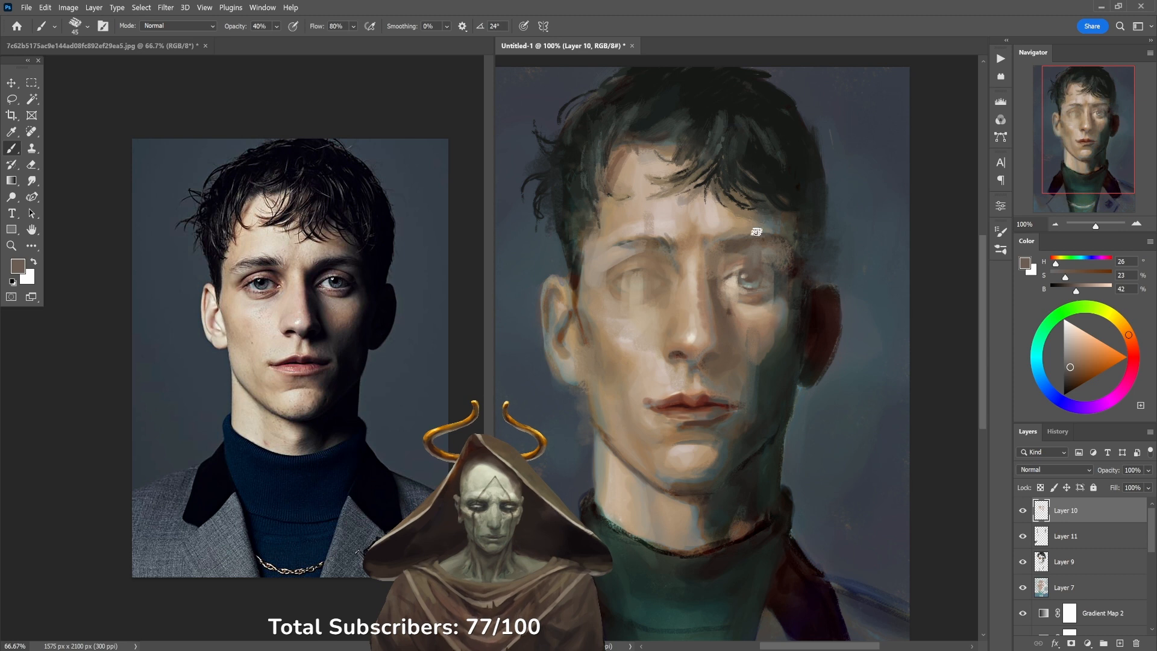
# Partly erase the Layer 10 paint over the lit-side eye, undoing strong strokes and lowering the eraser opacity to 30%.
pyautogui.press('e')
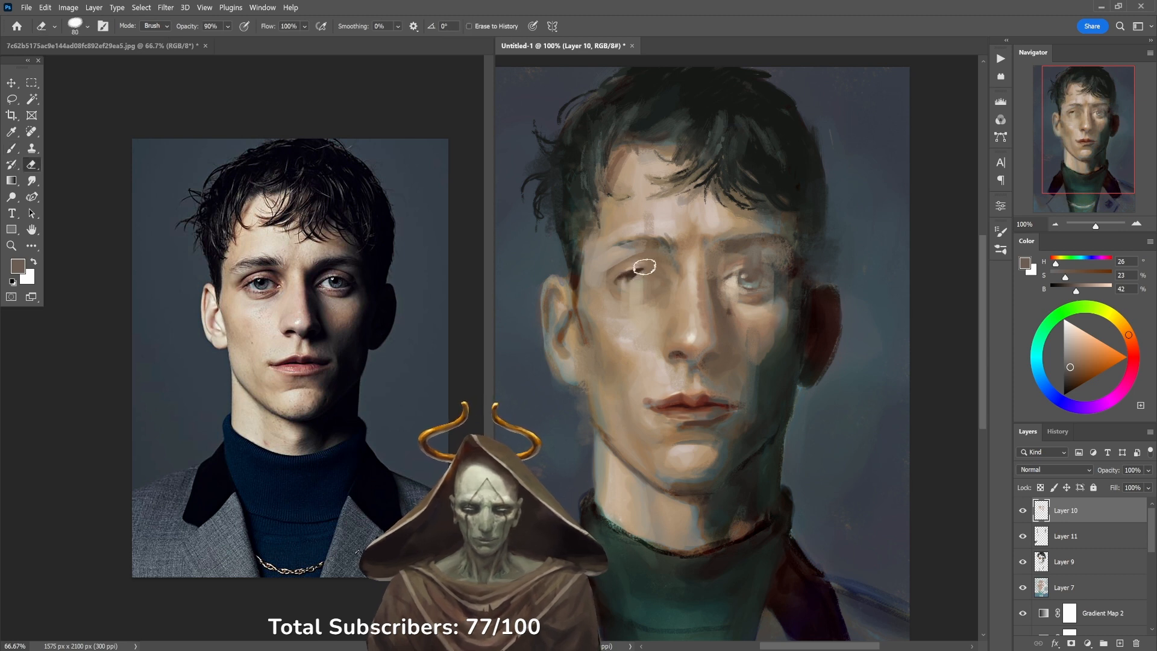
pyautogui.hotkey('ctrl', 'z')
pyautogui.hotkey('ctrl', 'z')
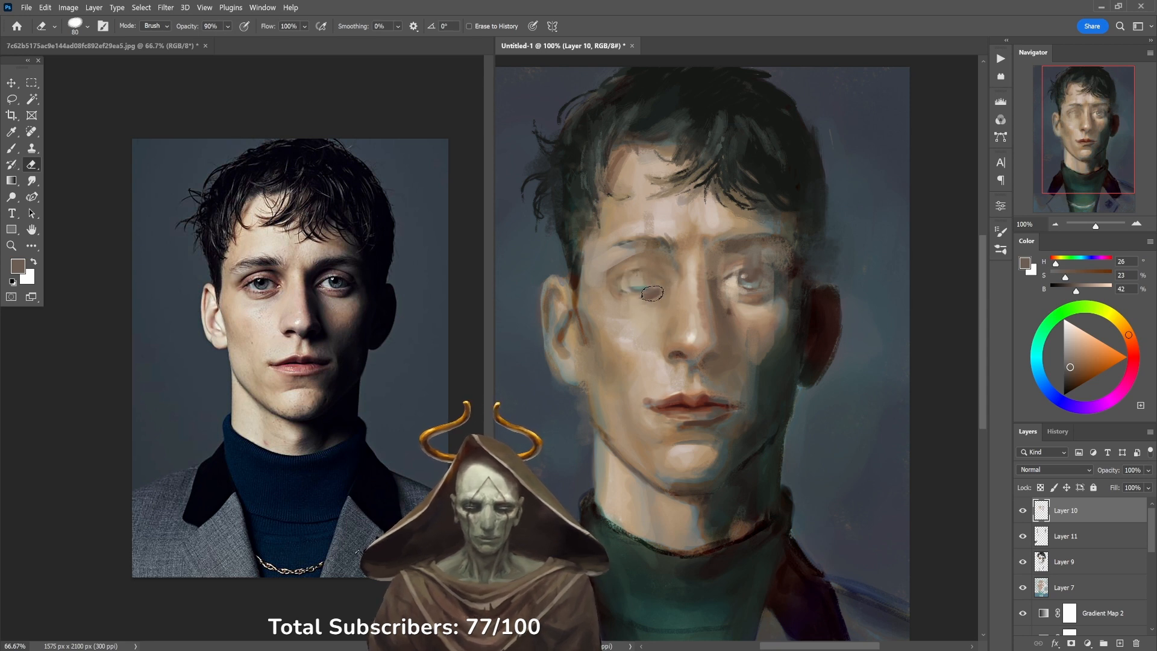
pyautogui.moveTo(639, 286); pyautogui.dragTo(657, 296)
pyautogui.hotkey('ctrl', 'z')
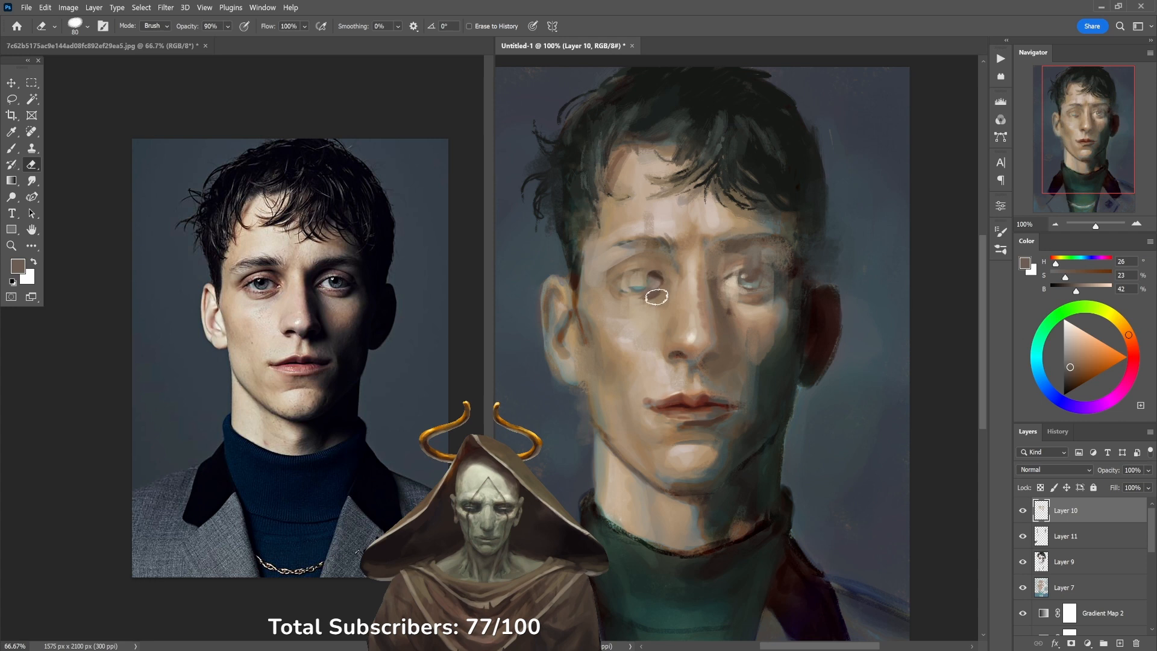
pyautogui.press('3')
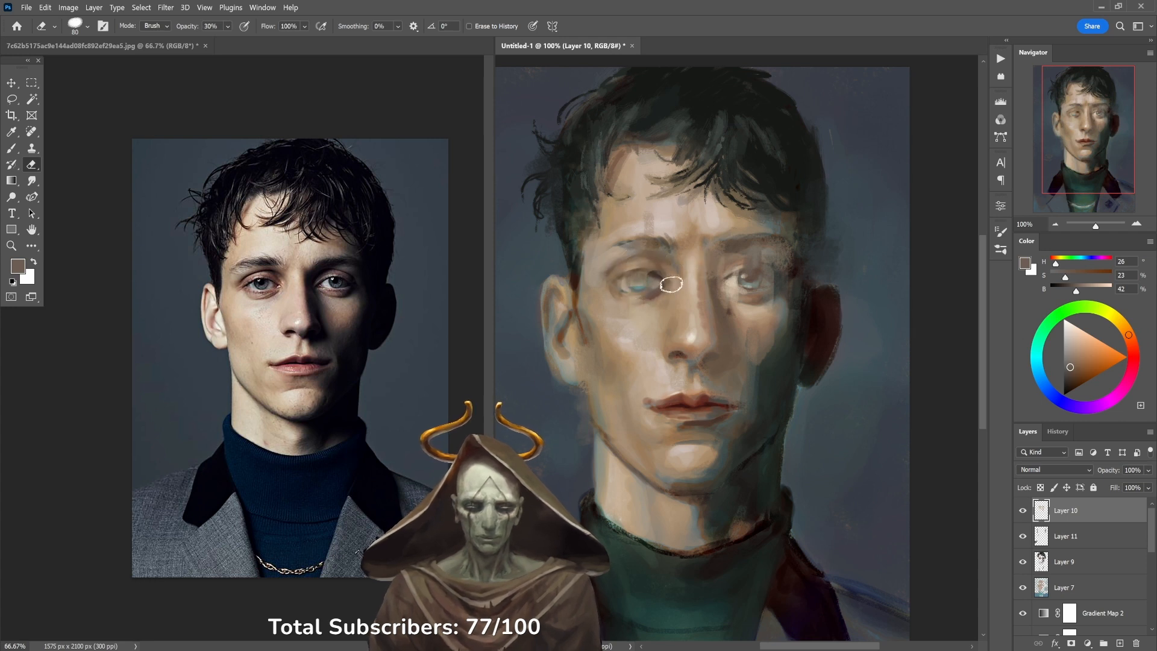
# Tint the lit-side eye socket with a sampled reddish brown at 30% opacity and darken the shadow-side eyebrow at 40%.
pyautogui.press('b')
pyautogui.keyDown('alt'); pyautogui.click(650, 291); pyautogui.keyUp('alt')
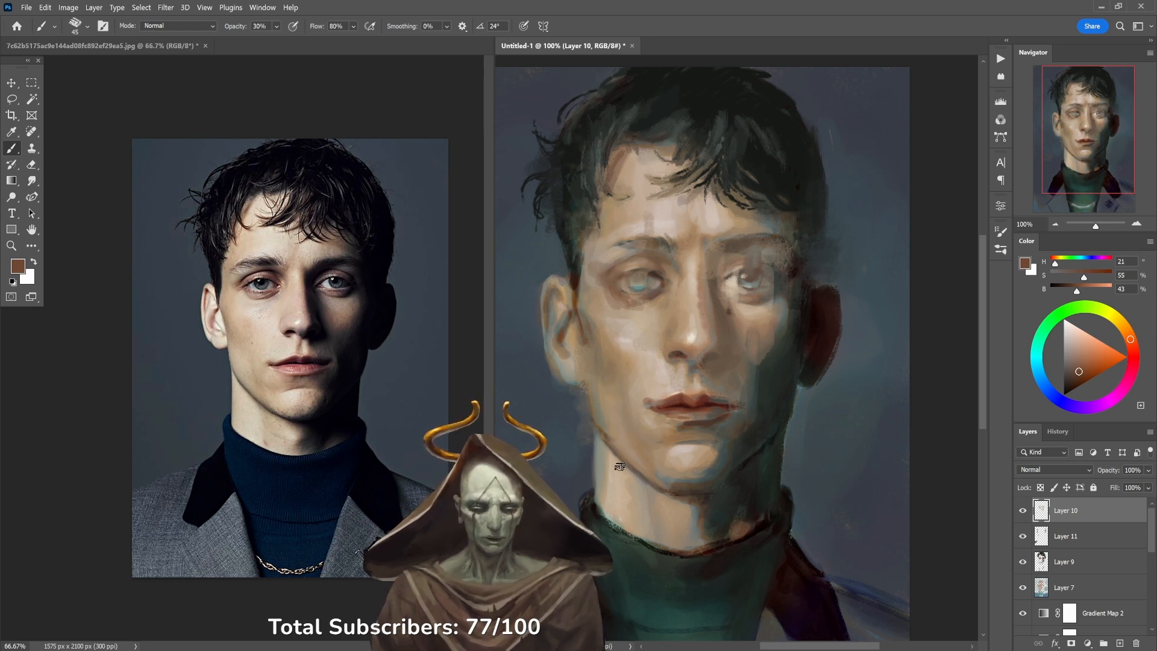
pyautogui.press('4')
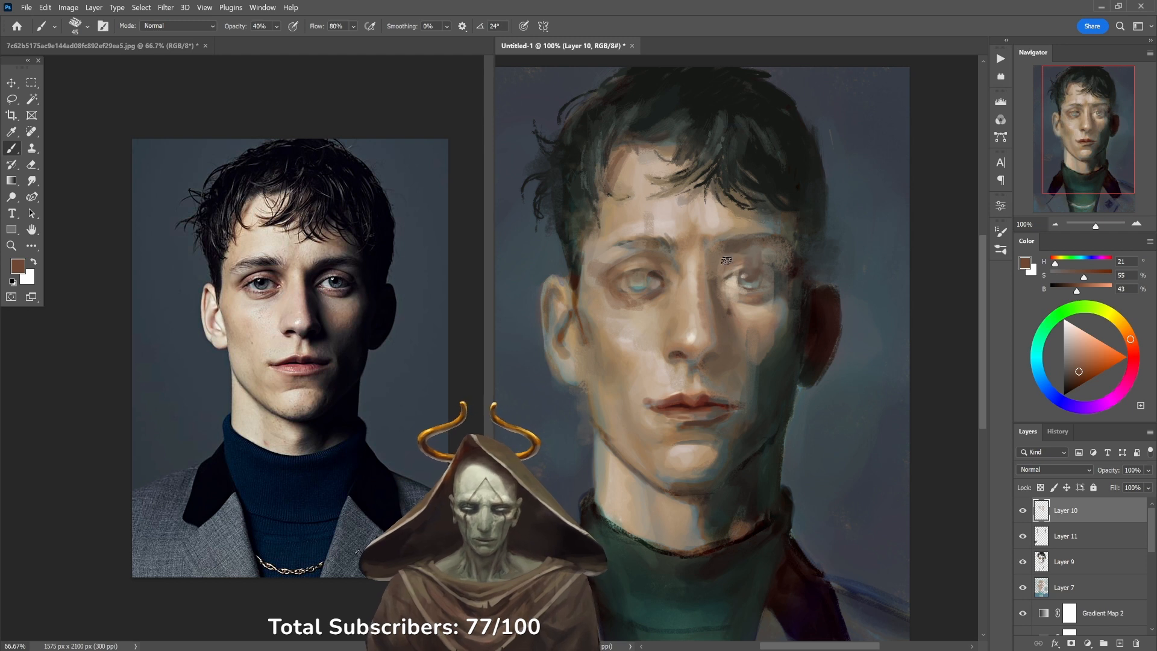
pyautogui.keyDown('alt'); pyautogui.click(773, 355); pyautogui.keyUp('alt')
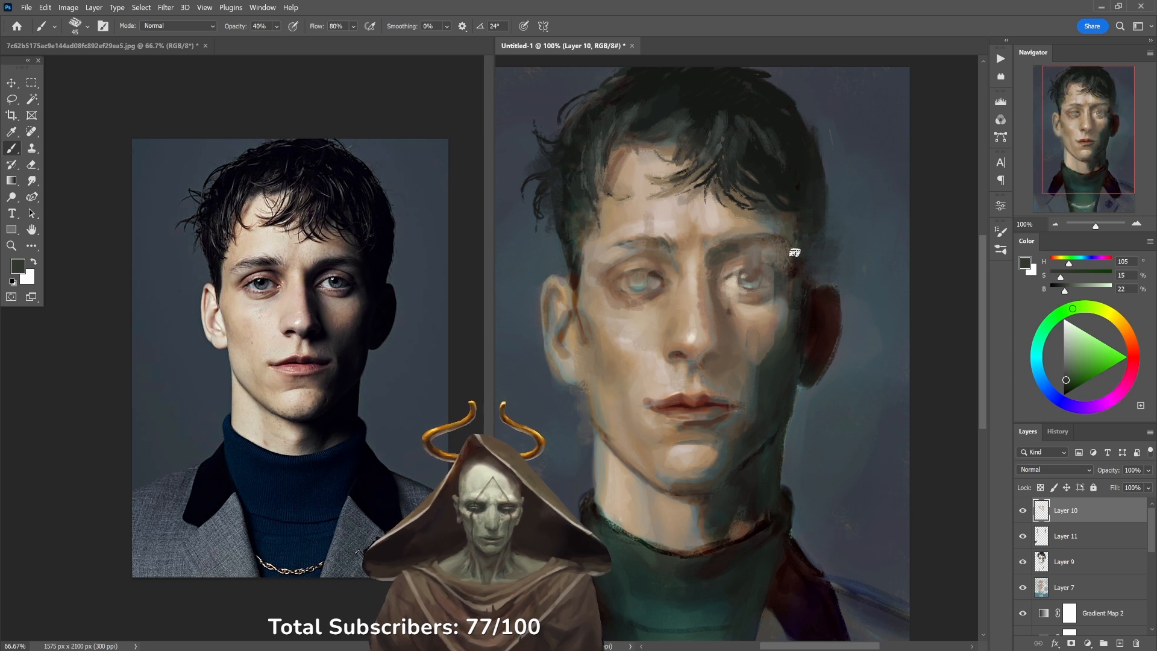
# Darken the shadow-side temple beside the eyebrow with a sampled deep reddish brown.
pyautogui.press('5')
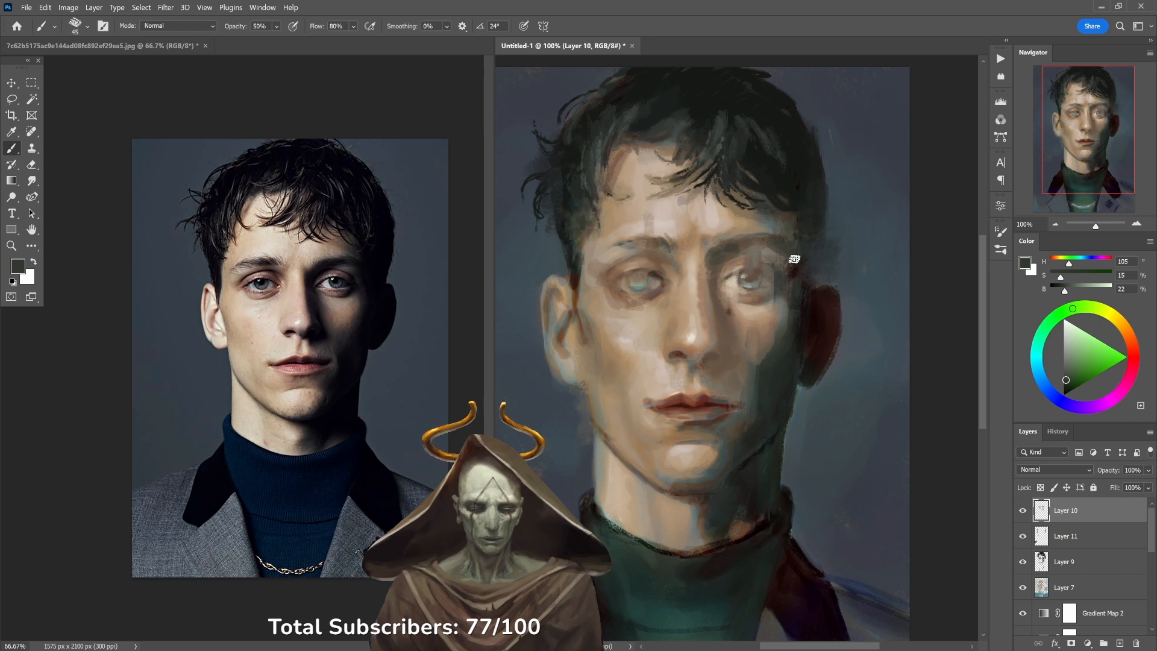
pyautogui.keyDown('alt'); pyautogui.click(799, 268); pyautogui.keyUp('alt')
pyautogui.keyDown('alt'); pyautogui.click(827, 304); pyautogui.keyUp('alt')
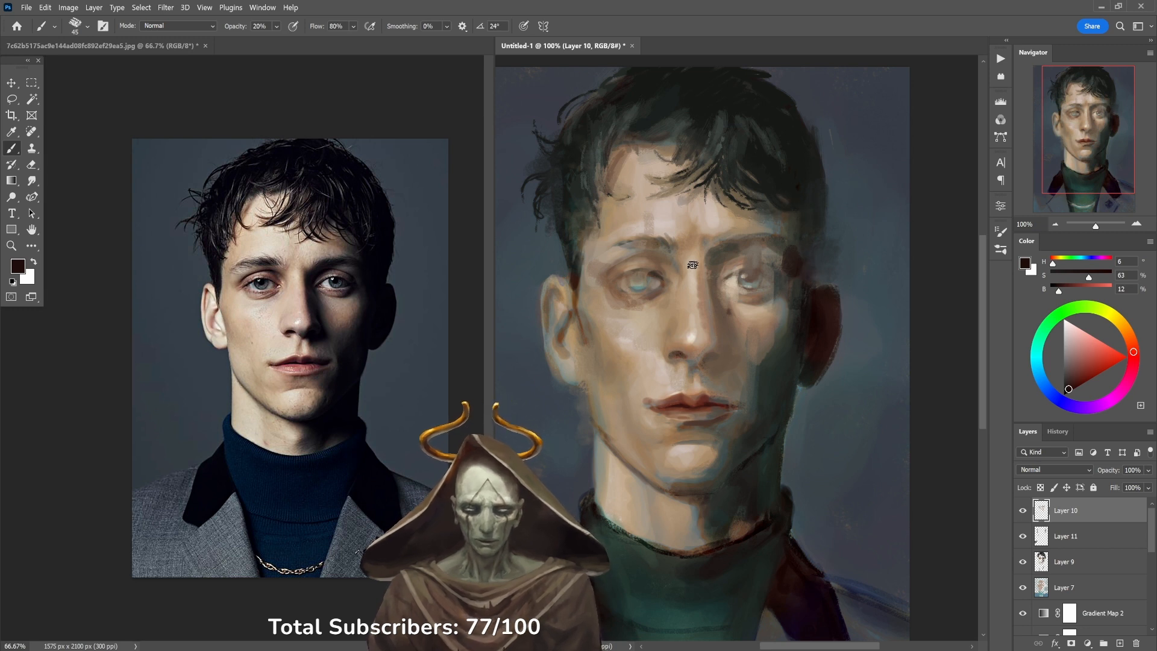
# Blend the lit-side eye's inner corner with sampled skin tones at 60% opacity and mute its iris with dark grey-green at 50%.
pyautogui.keyDown('alt'); pyautogui.click(659, 278); pyautogui.keyUp('alt')
pyautogui.keyDown('alt'); pyautogui.click(659, 267); pyautogui.keyUp('alt')
pyautogui.keyDown('alt'); pyautogui.click(660, 282); pyautogui.keyUp('alt')
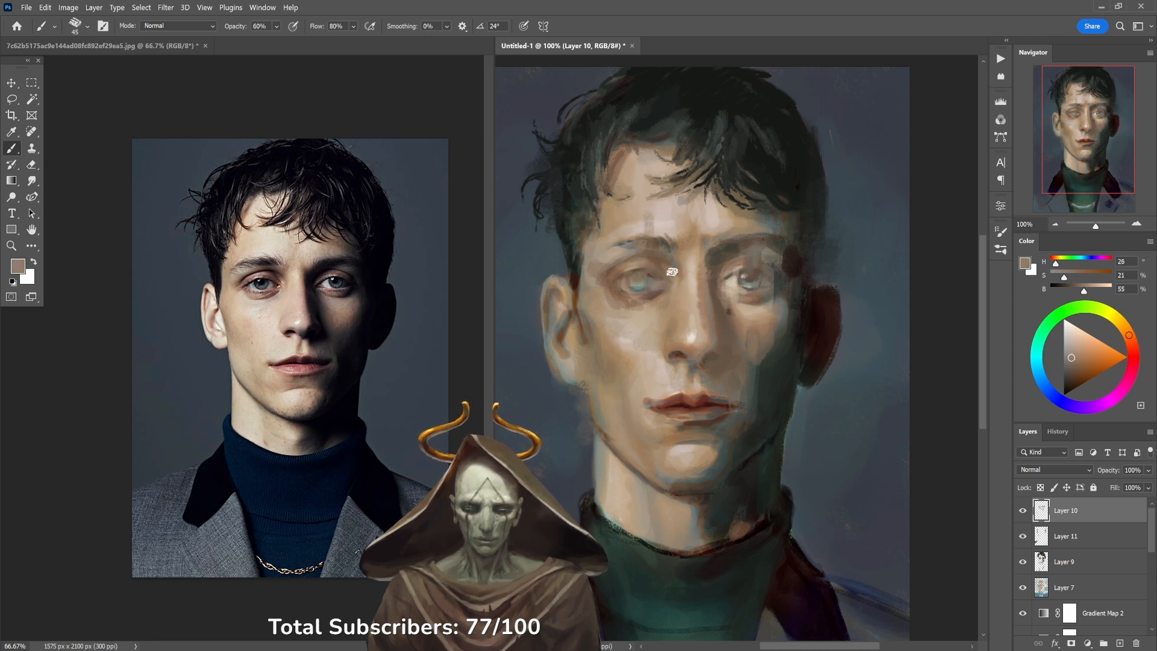
pyautogui.keyDown('alt'); pyautogui.click(649, 292); pyautogui.keyUp('alt')
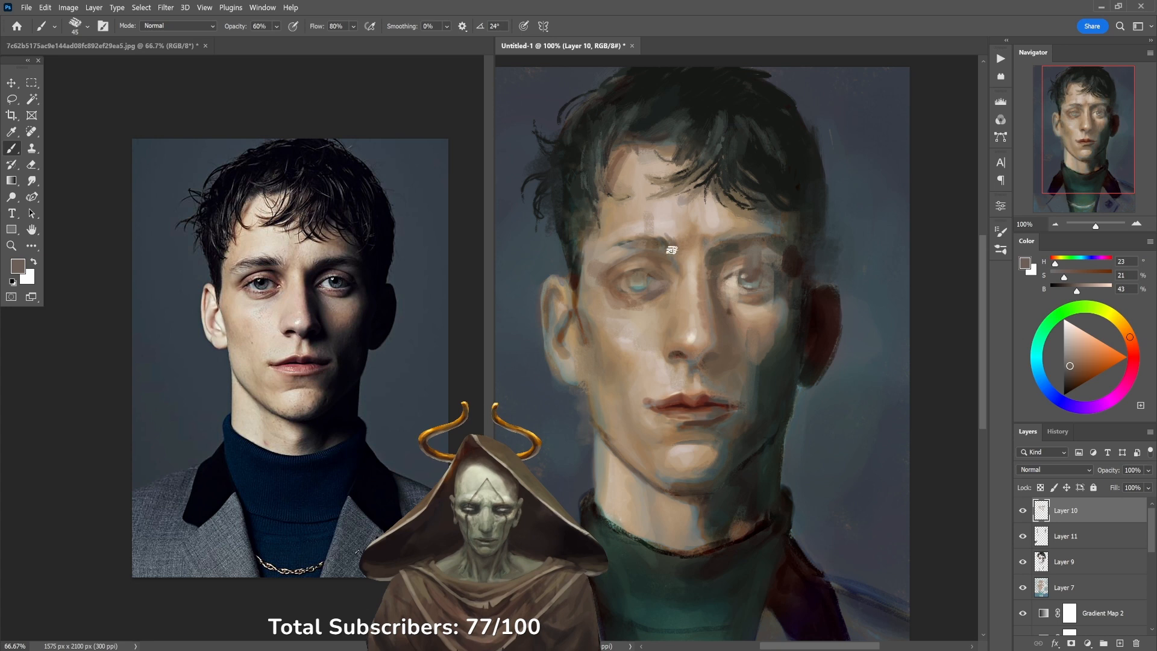
pyautogui.keyDown('alt'); pyautogui.click(642, 302); pyautogui.keyUp('alt')
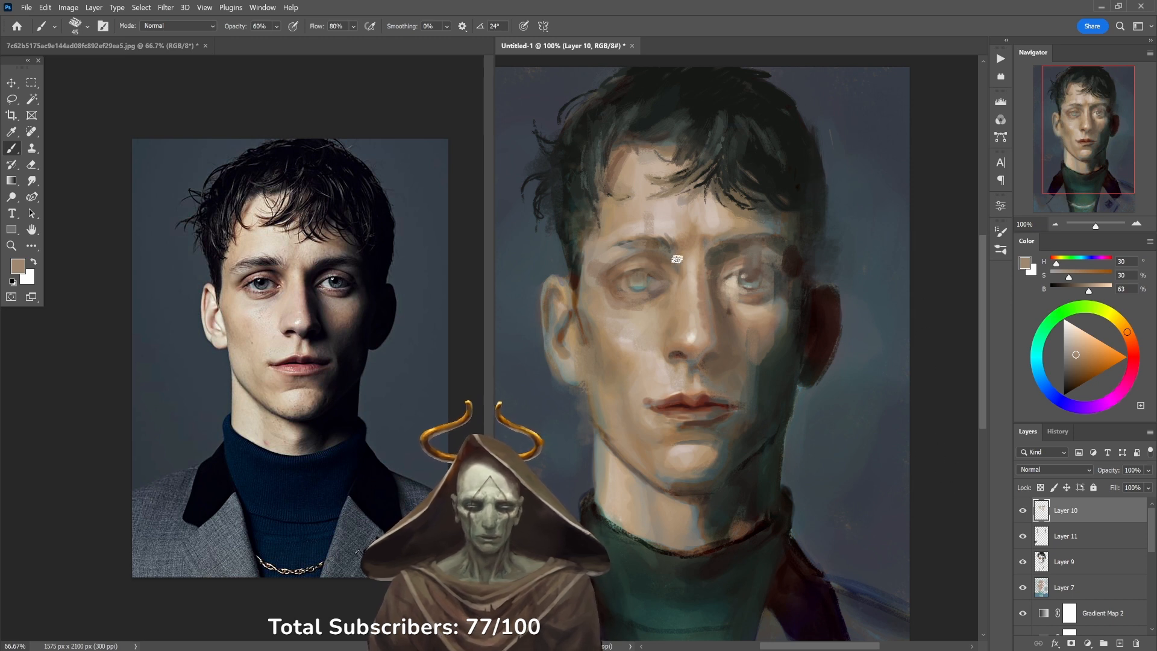
pyautogui.keyDown('alt'); pyautogui.click(786, 322); pyautogui.keyUp('alt')
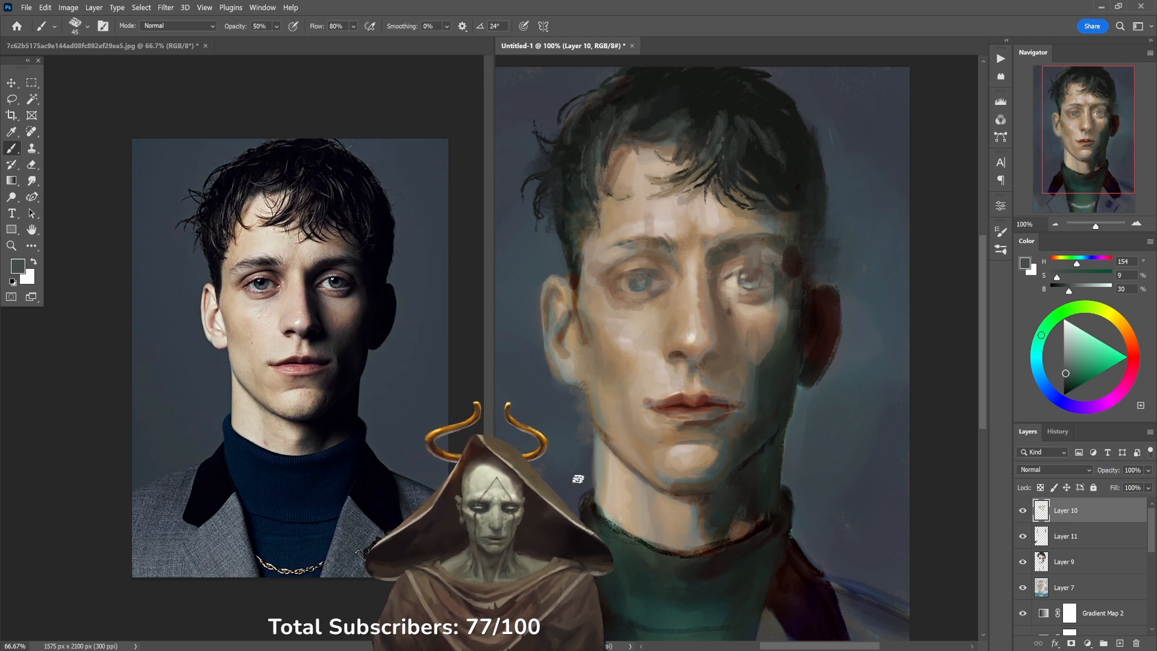
# Refine the lit-side outer eyelid with sampled brown at 40% opacity and the skin above the eyebrow with lighter tones at 30%.
pyautogui.keyDown('alt'); pyautogui.click(621, 264); pyautogui.keyUp('alt')
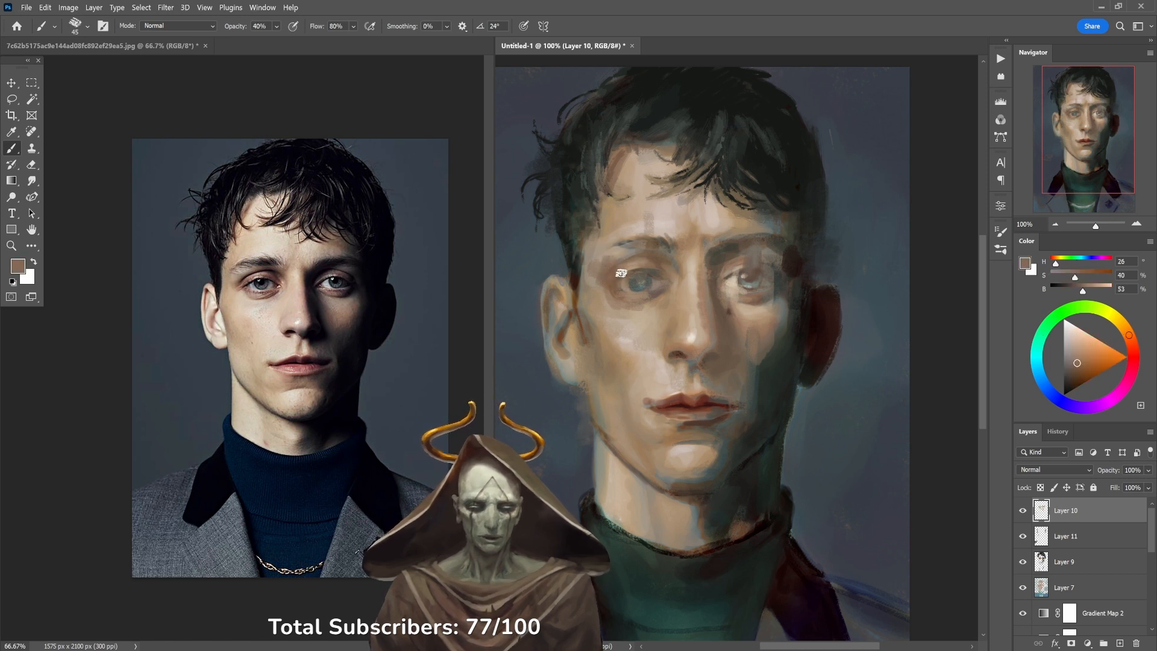
pyautogui.keyDown('alt'); pyautogui.click(652, 222); pyautogui.keyUp('alt')
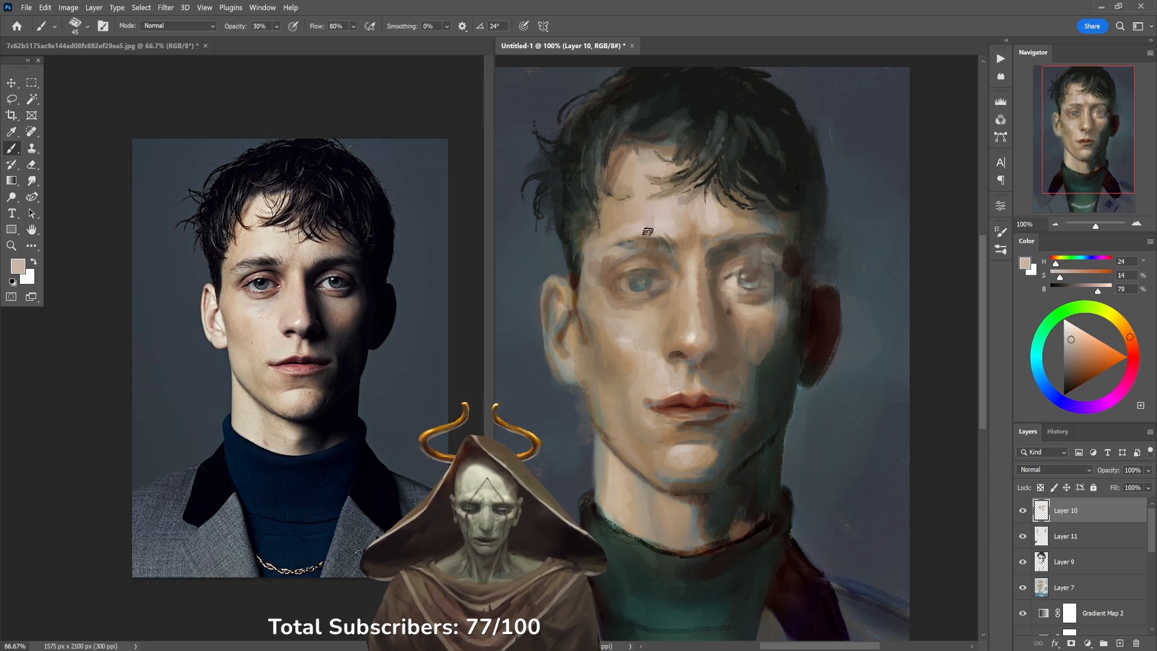
pyautogui.keyDown('alt'); pyautogui.click(658, 237); pyautogui.keyUp('alt')
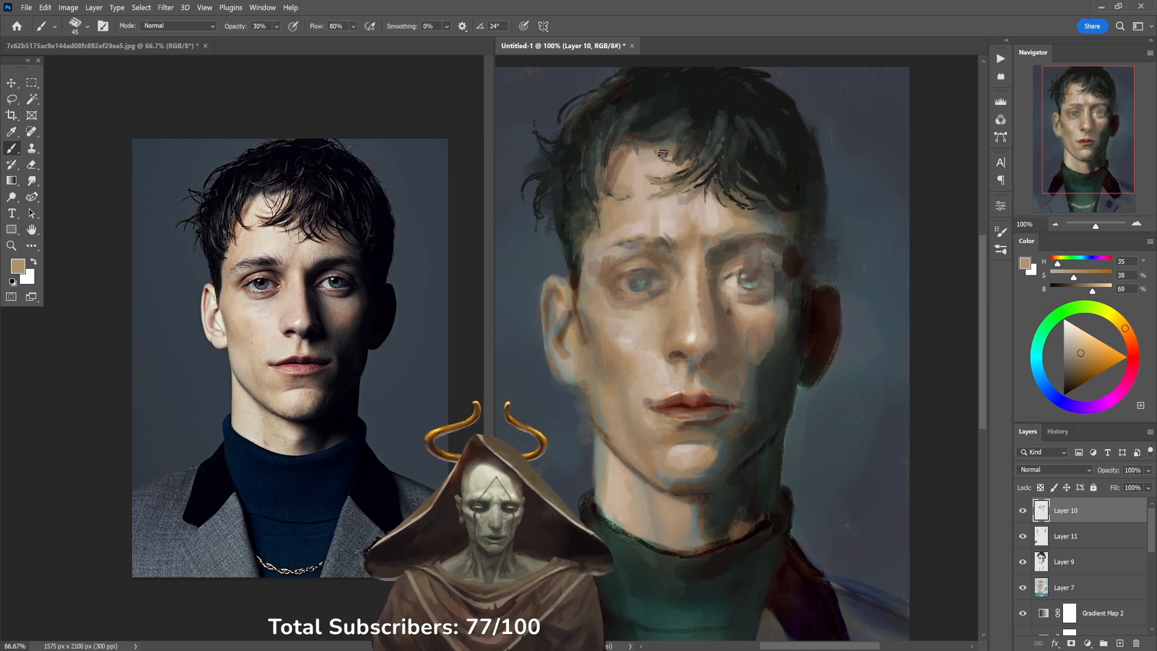
# Smooth the forehead and brow area above the lit-side eye with sampled skin tones, using brush size 60 at 50% opacity.
pyautogui.press(']')
pyautogui.press(']')
pyautogui.press(']')
pyautogui.press(']')
pyautogui.press(']')
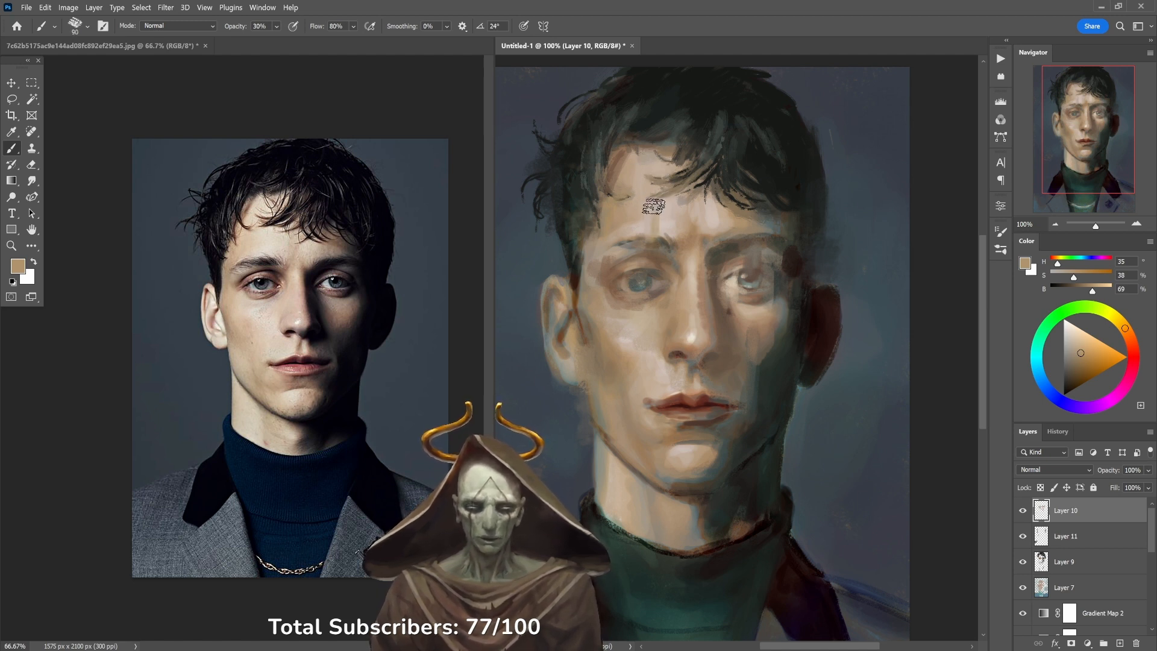
pyautogui.keyDown('alt'); pyautogui.click(659, 220); pyautogui.keyUp('alt')
pyautogui.press('5')
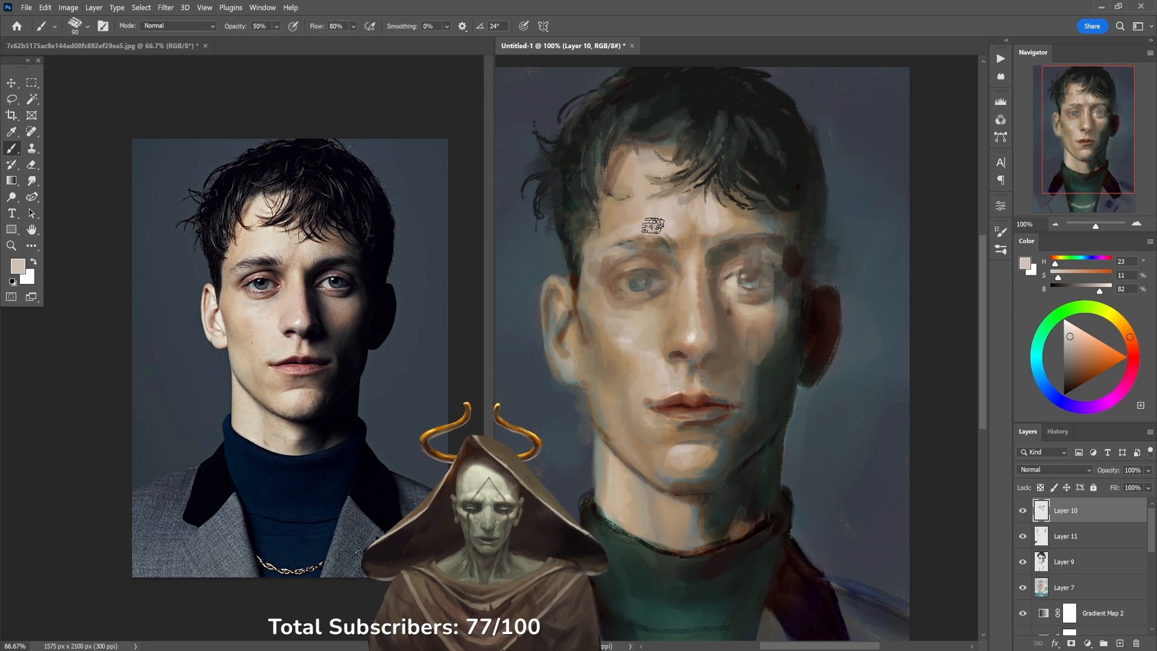
pyautogui.keyDown('alt'); pyautogui.click(621, 219); pyautogui.keyUp('alt')
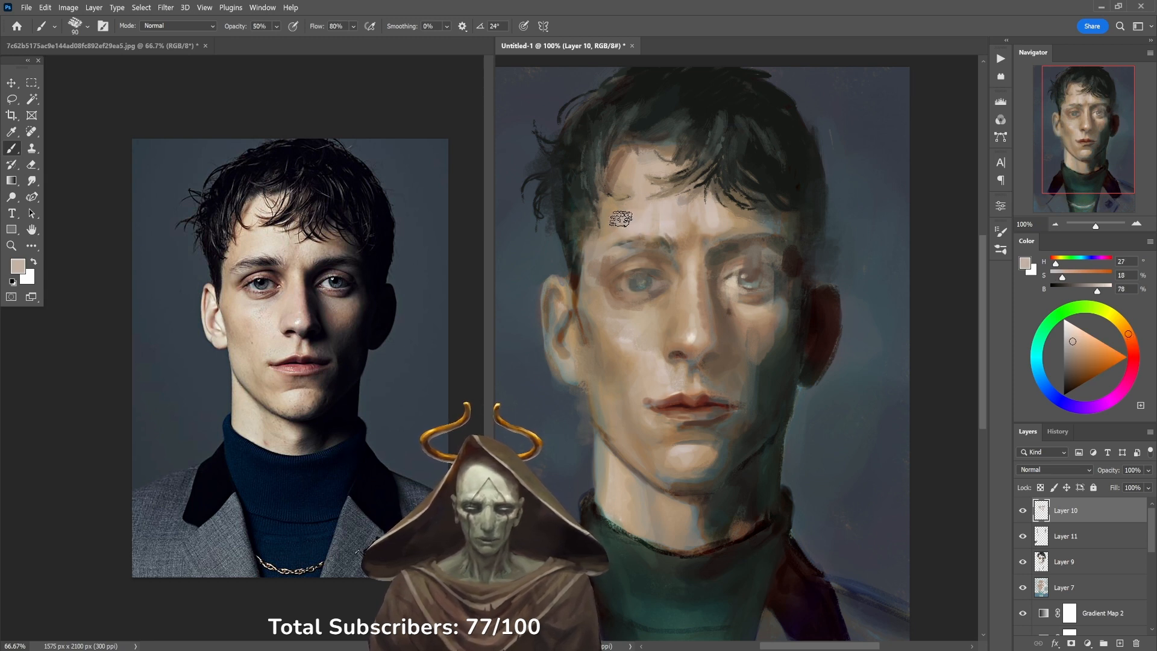
pyautogui.keyDown('alt'); pyautogui.click(614, 250); pyautogui.keyUp('alt')
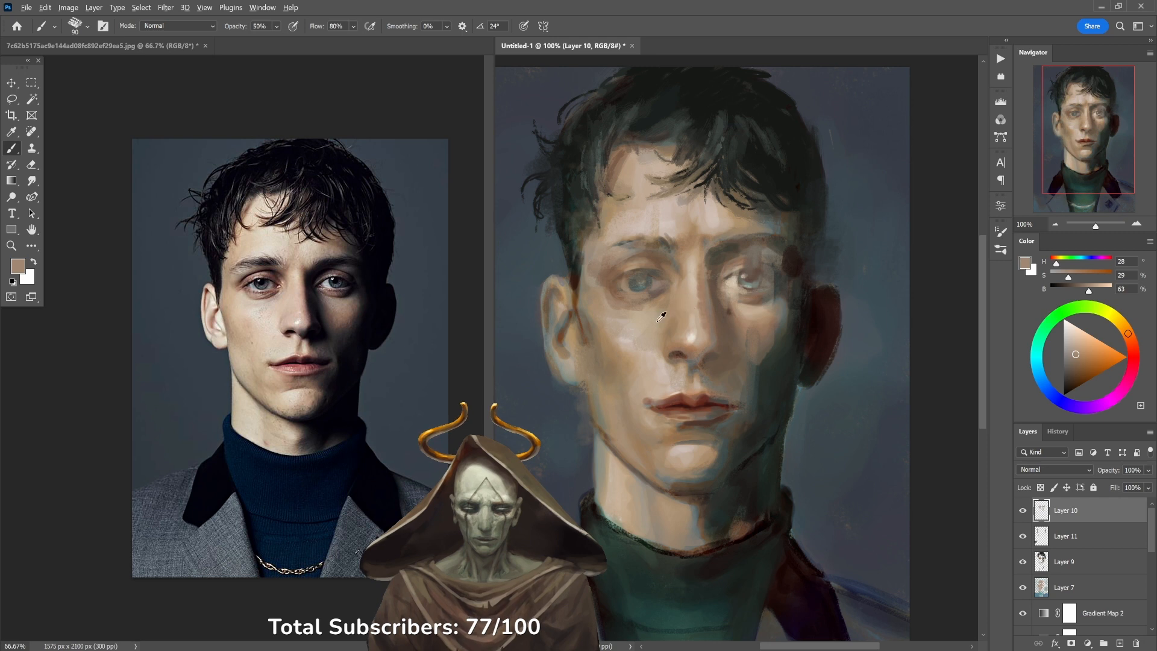
# Model the skin under both eyes and on the lit-side upper cheek with sampled skin tones, mainly at 50% opacity.
pyautogui.keyDown('alt'); pyautogui.click(627, 341); pyautogui.keyUp('alt')
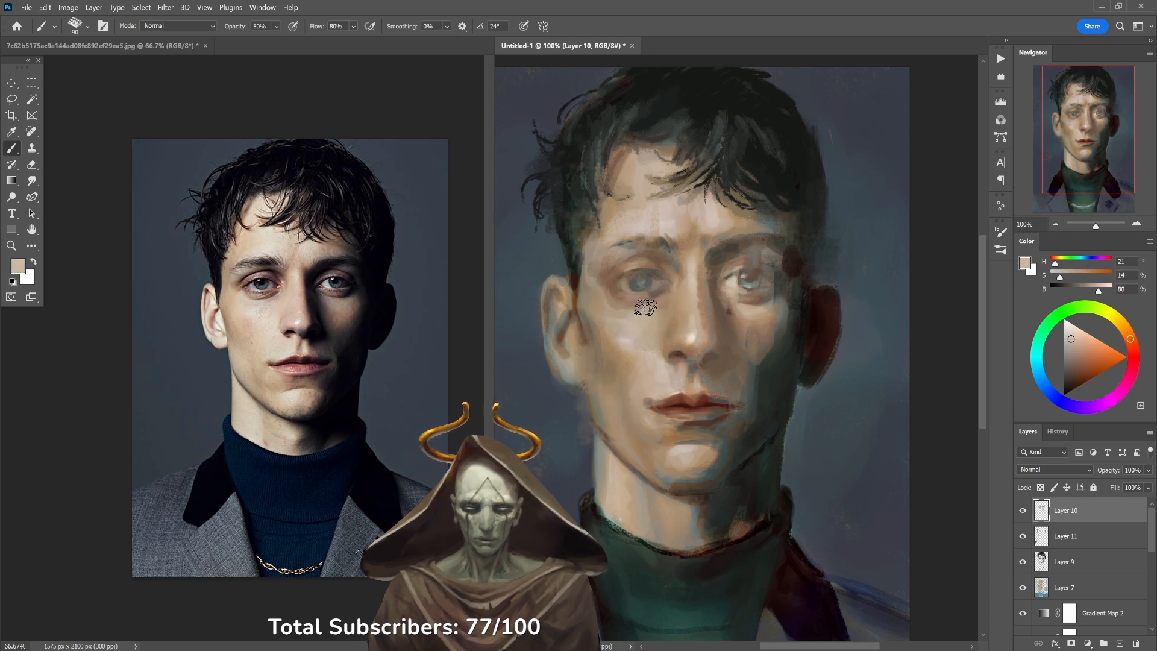
pyautogui.press('8')
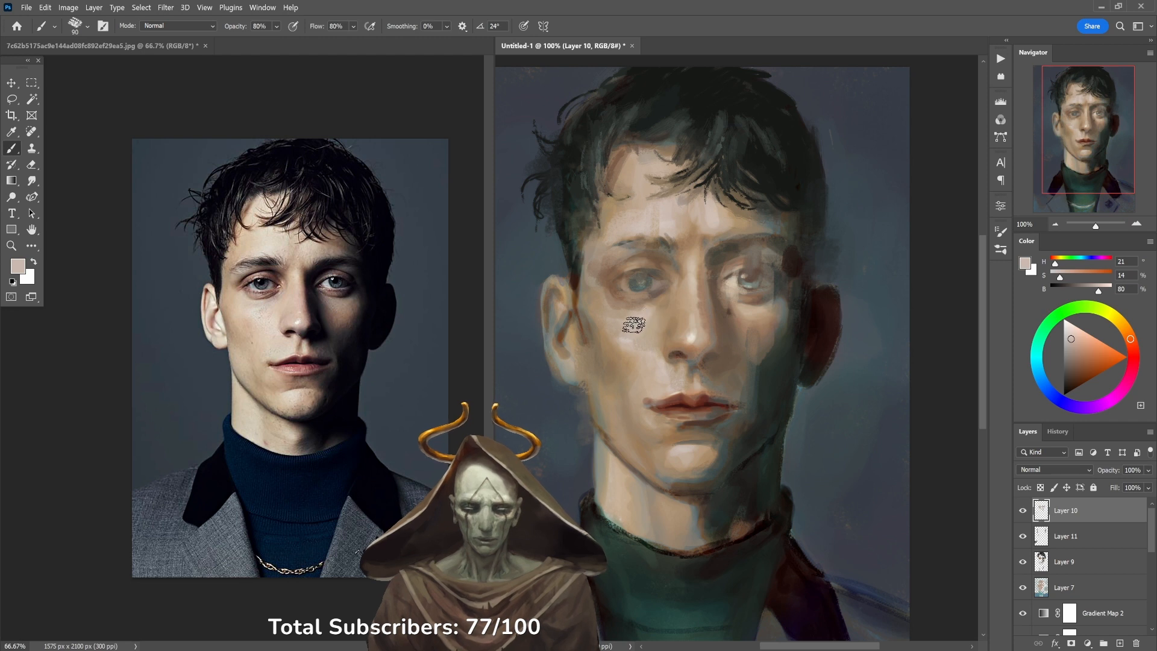
pyautogui.press('5')
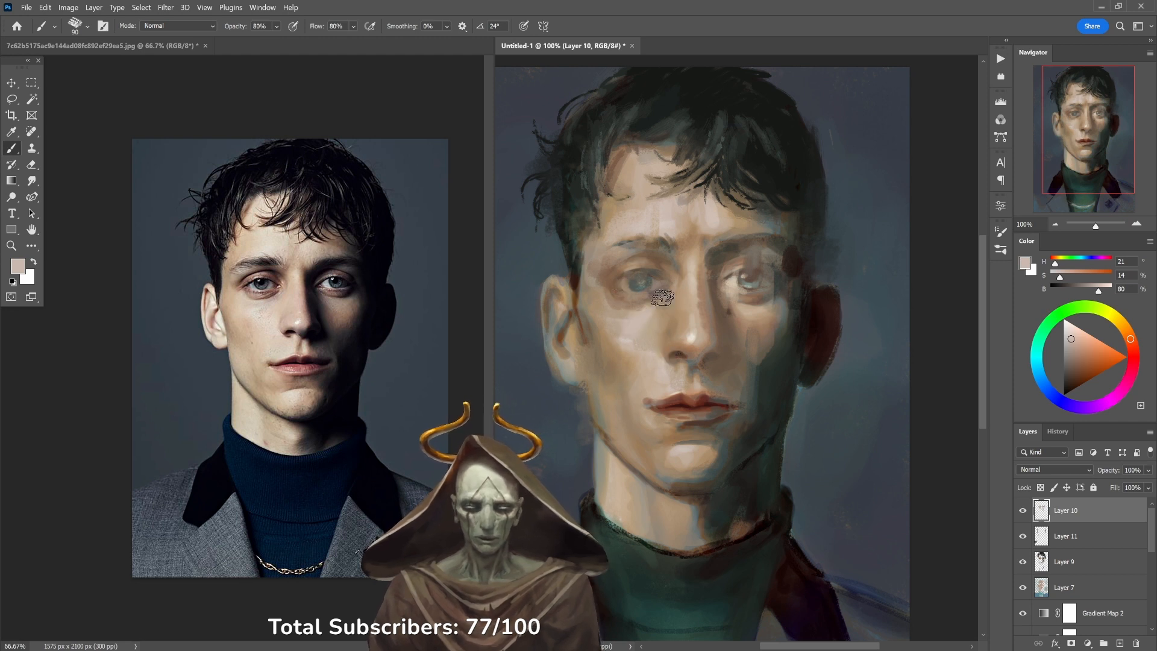
pyautogui.moveTo(632, 300)
pyautogui.mouseDown()
pyautogui.moveTo(647, 334)
pyautogui.moveTo(618, 295)
pyautogui.moveTo(632, 327)
pyautogui.moveTo(591, 284)
pyautogui.mouseUp()
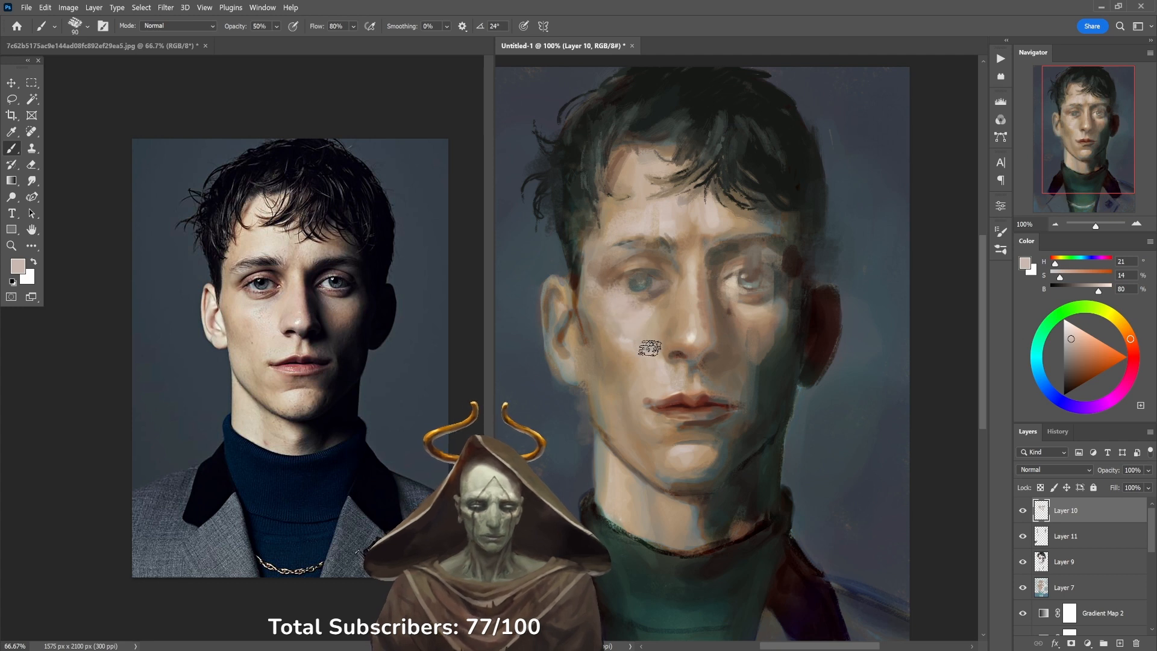
pyautogui.keyDown('alt'); pyautogui.click(734, 302); pyautogui.keyUp('alt')
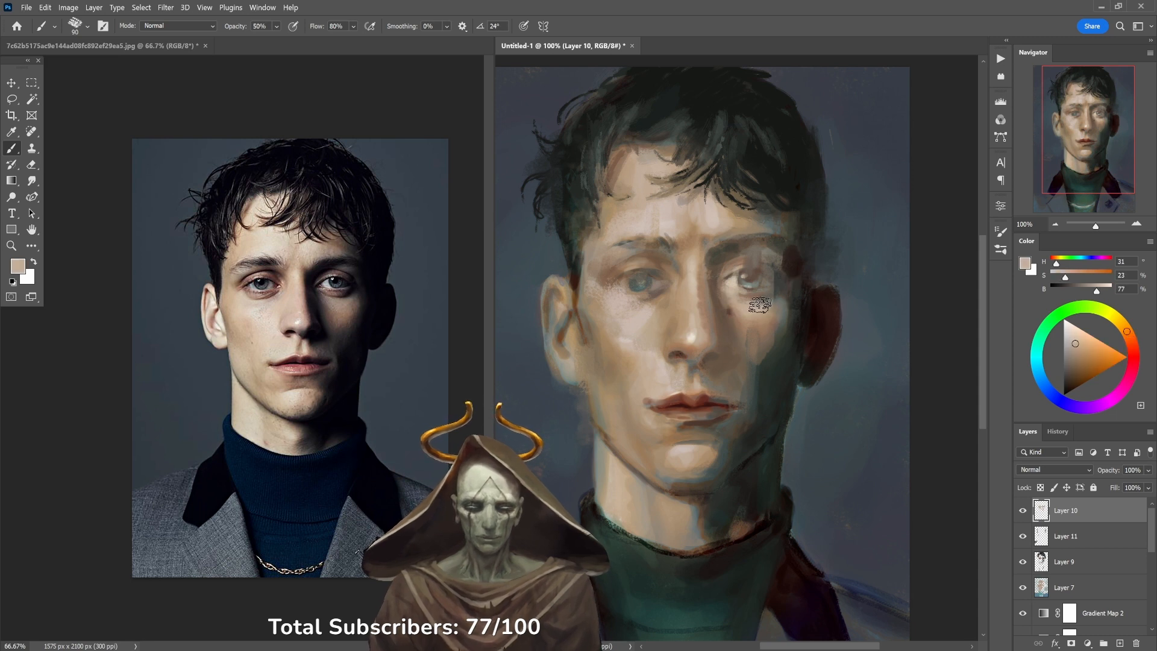
pyautogui.keyDown('alt'); pyautogui.click(730, 308); pyautogui.keyUp('alt')
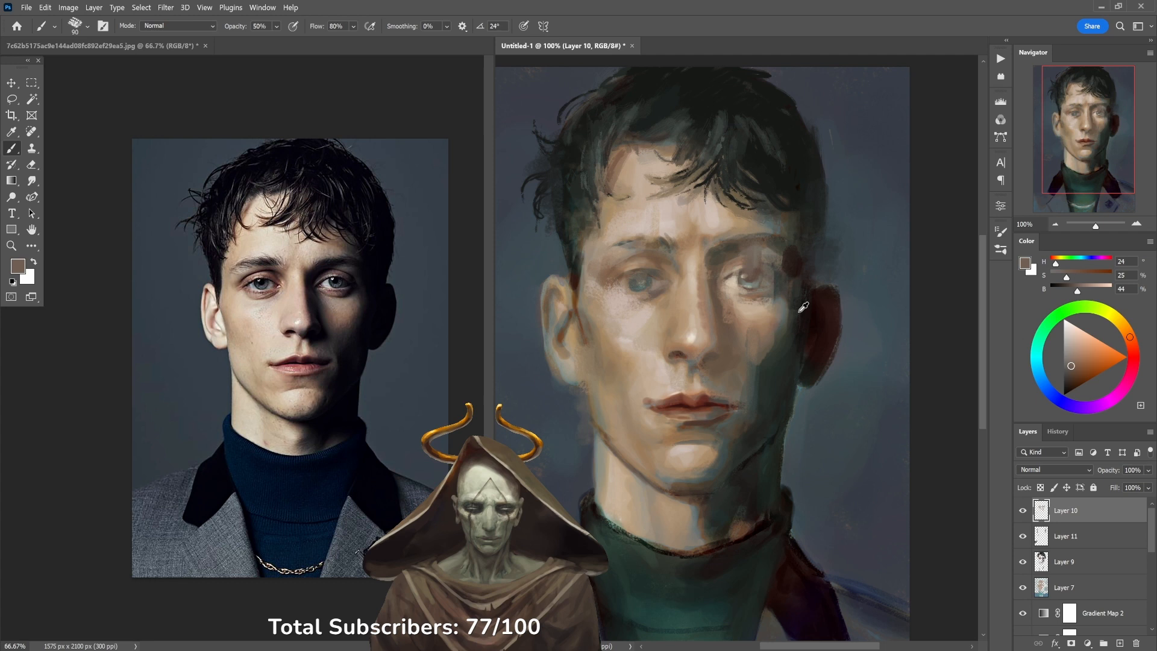
# Glaze the eye sockets with dark reddish brown sampled from the shadow-side ear, lowering the brush opacity to 10%.
pyautogui.keyDown('alt'); pyautogui.click(831, 313); pyautogui.keyUp('alt')
pyautogui.keyDown('alt'); pyautogui.click(829, 314); pyautogui.keyUp('alt')
pyautogui.moveTo(763, 264); pyautogui.dragTo(749, 274)
pyautogui.press('3')
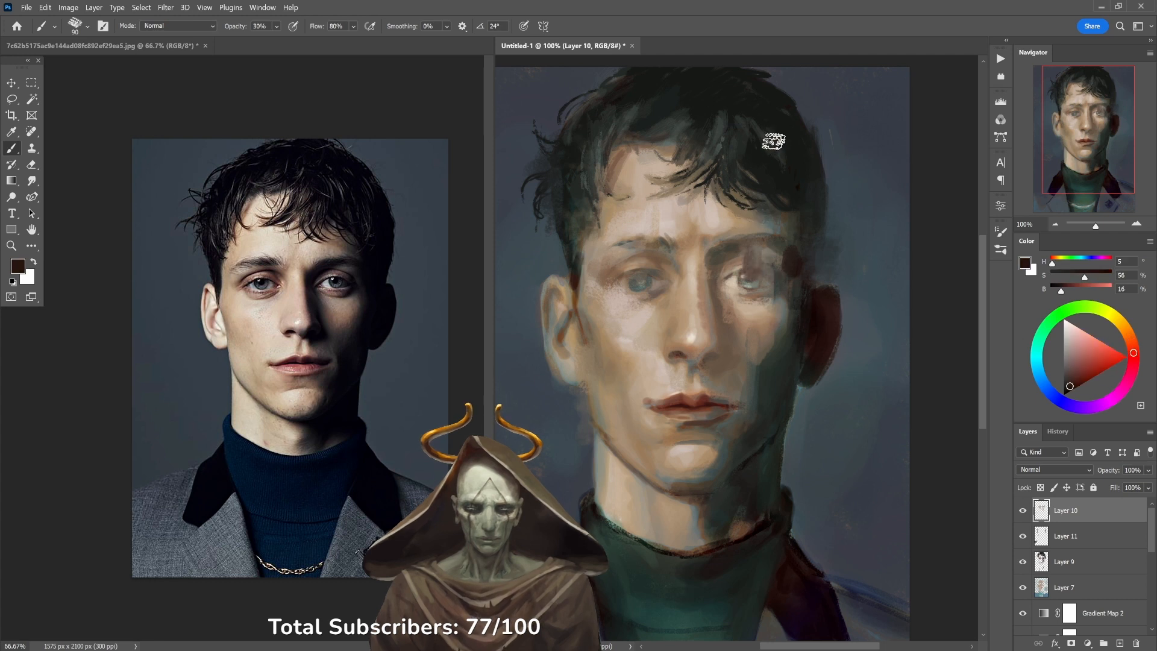
pyautogui.press('1')
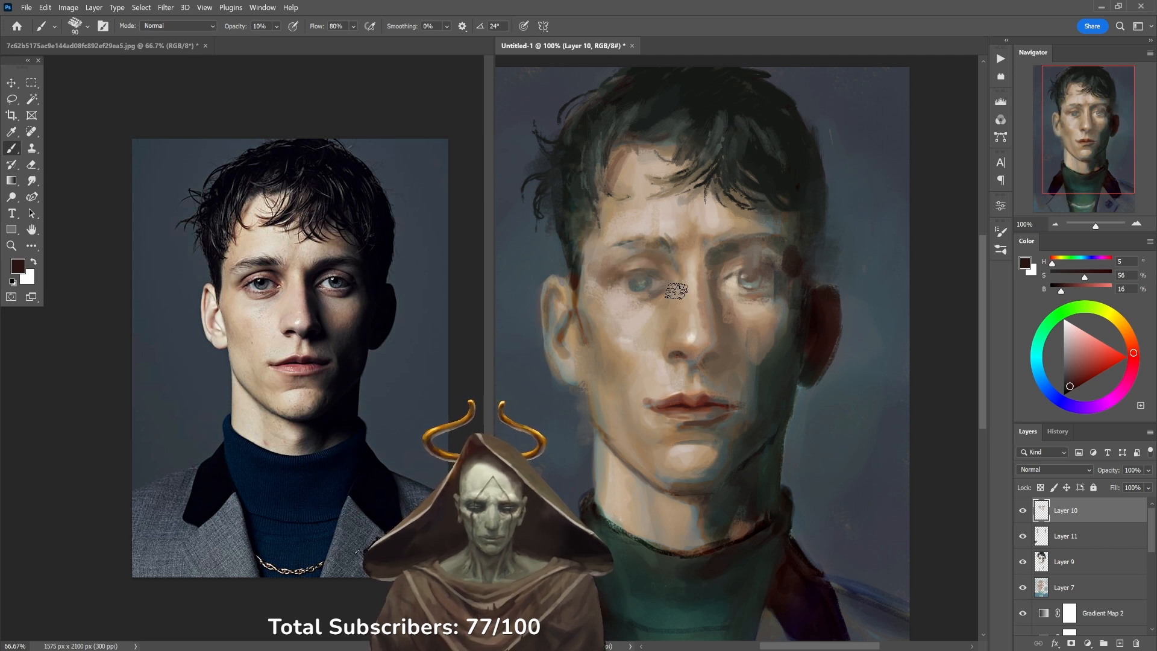
# Blend the outer corner of the shadow-side eye with sampled dark and mid browns at 60% and 30% opacity.
pyautogui.press('6')
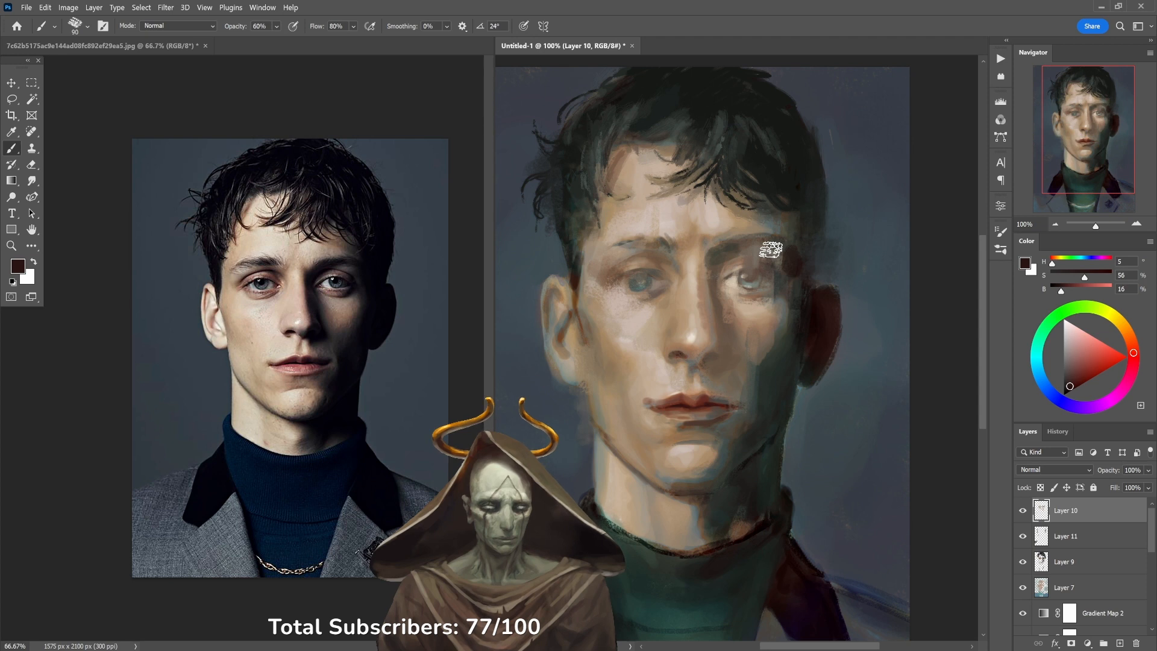
pyautogui.keyDown('alt'); pyautogui.click(785, 256); pyautogui.keyUp('alt')
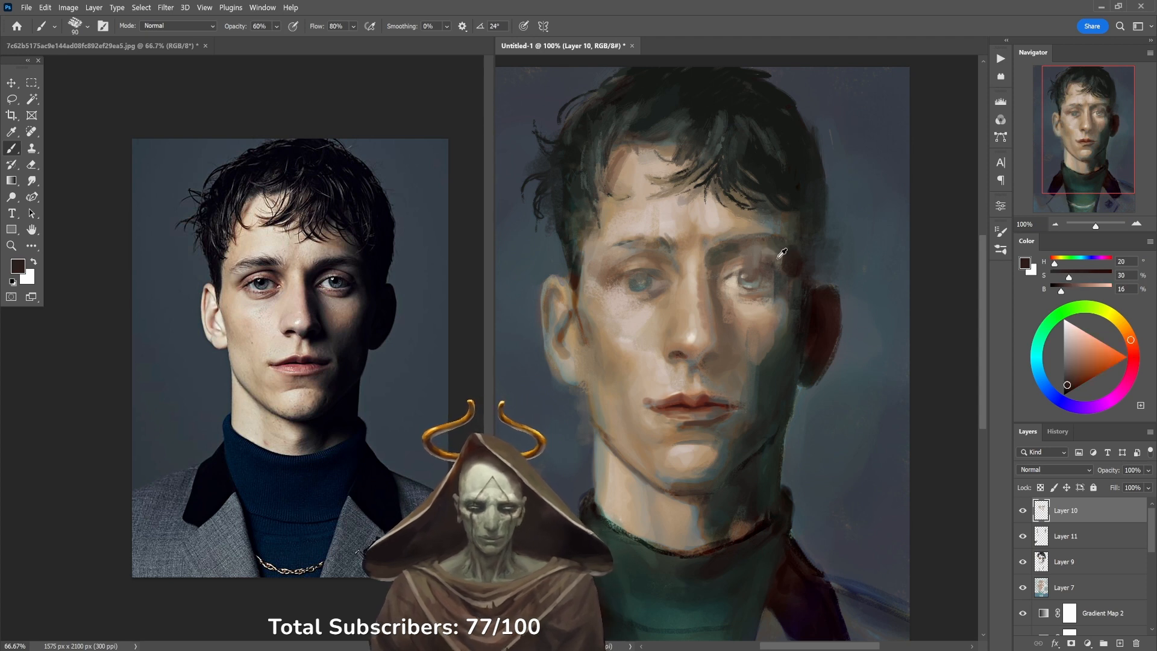
pyautogui.keyDown('alt'); pyautogui.click(782, 295); pyautogui.keyUp('alt')
pyautogui.keyDown('alt'); pyautogui.click(771, 303); pyautogui.keyUp('alt')
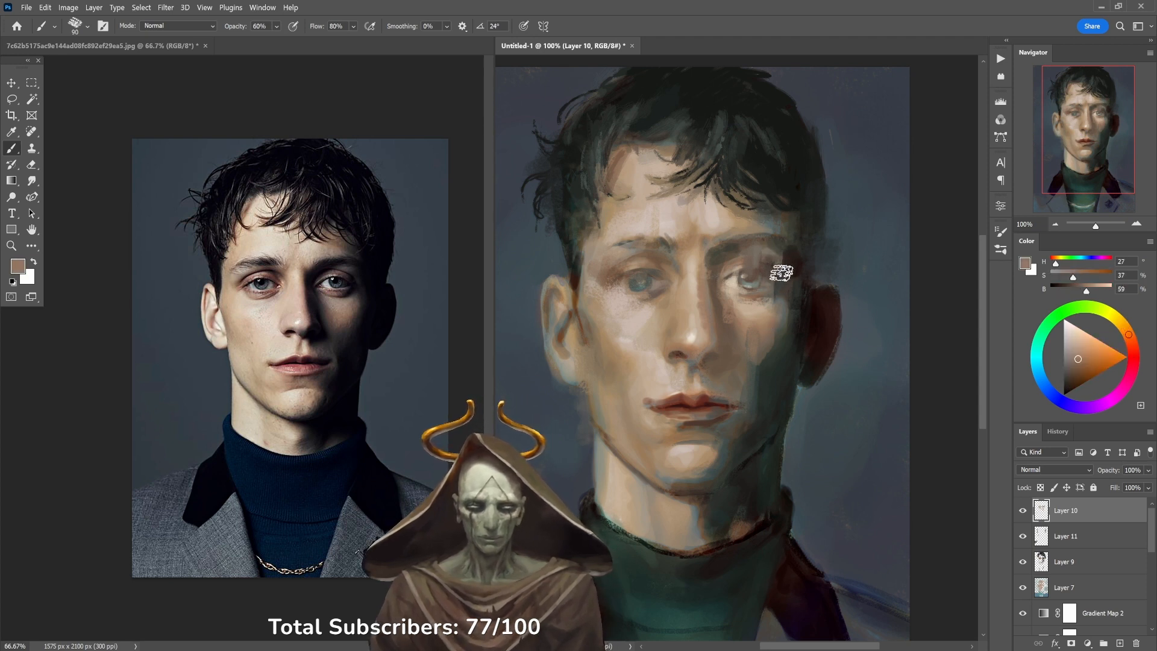
pyautogui.press('3')
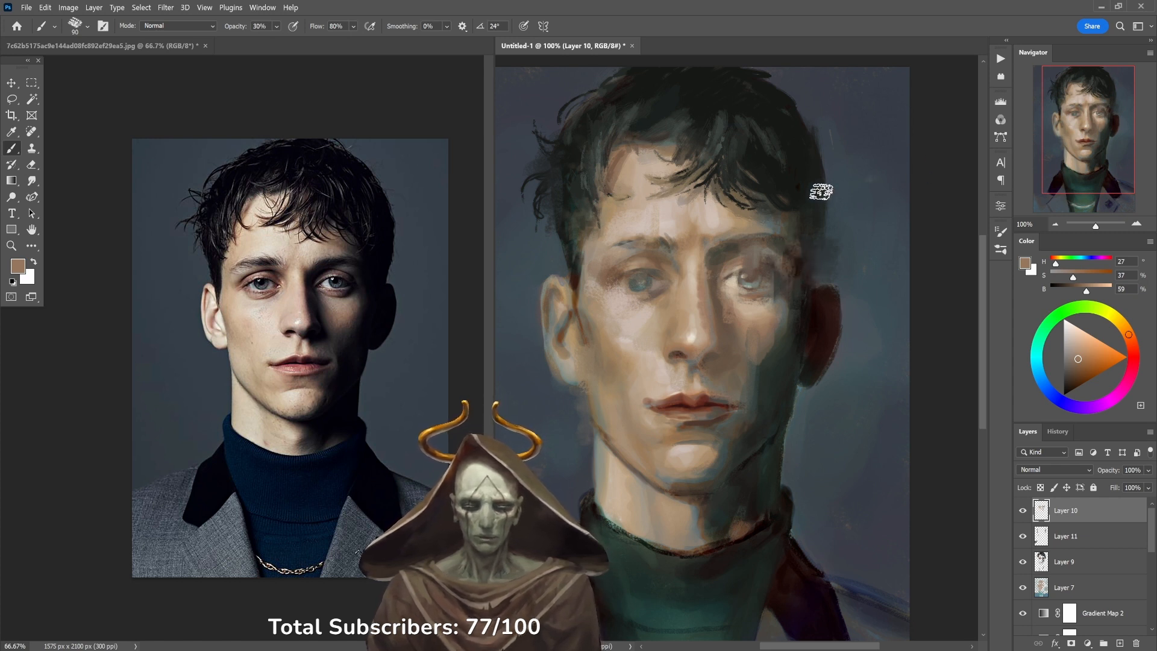
# Tint the lit-side upper eyelid with a reddish tone sampled from the lips at 40% opacity.
pyautogui.keyDown('alt'); pyautogui.click(830, 314); pyautogui.keyUp('alt')
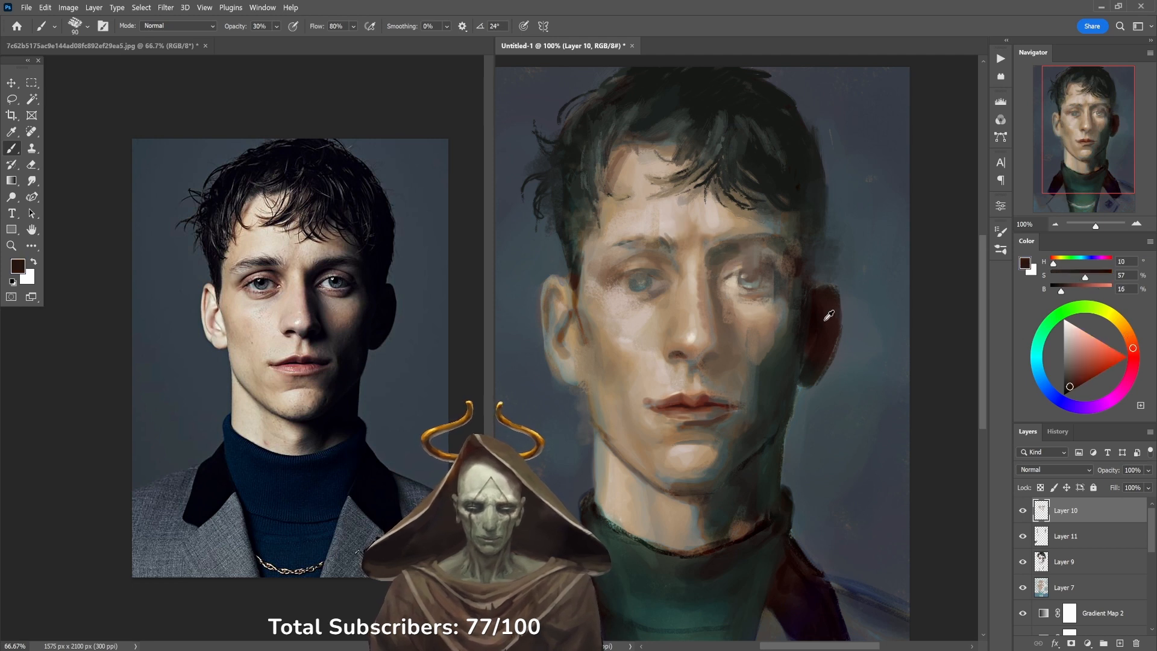
pyautogui.keyDown('alt'); pyautogui.click(678, 392); pyautogui.keyUp('alt')
pyautogui.press('4')
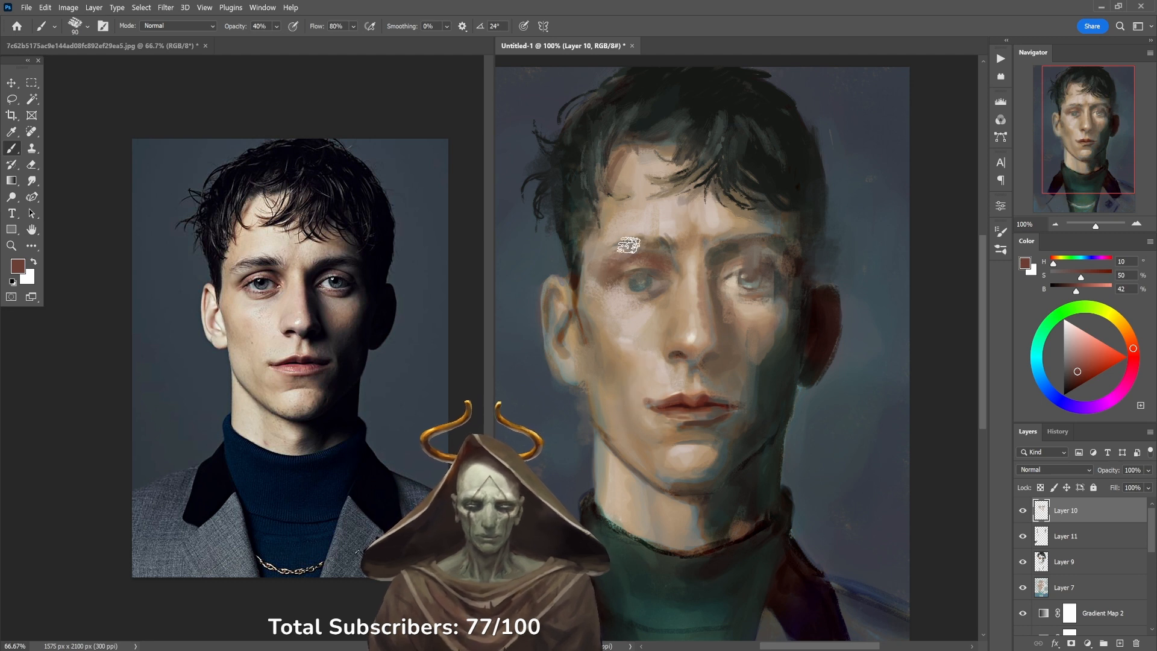
# Darken the lit-side eyebrow with near-black sampled from the hair and trim its upper edge with pale skin tone at 40% opacity.
pyautogui.keyDown('alt'); pyautogui.click(705, 130); pyautogui.keyUp('alt')
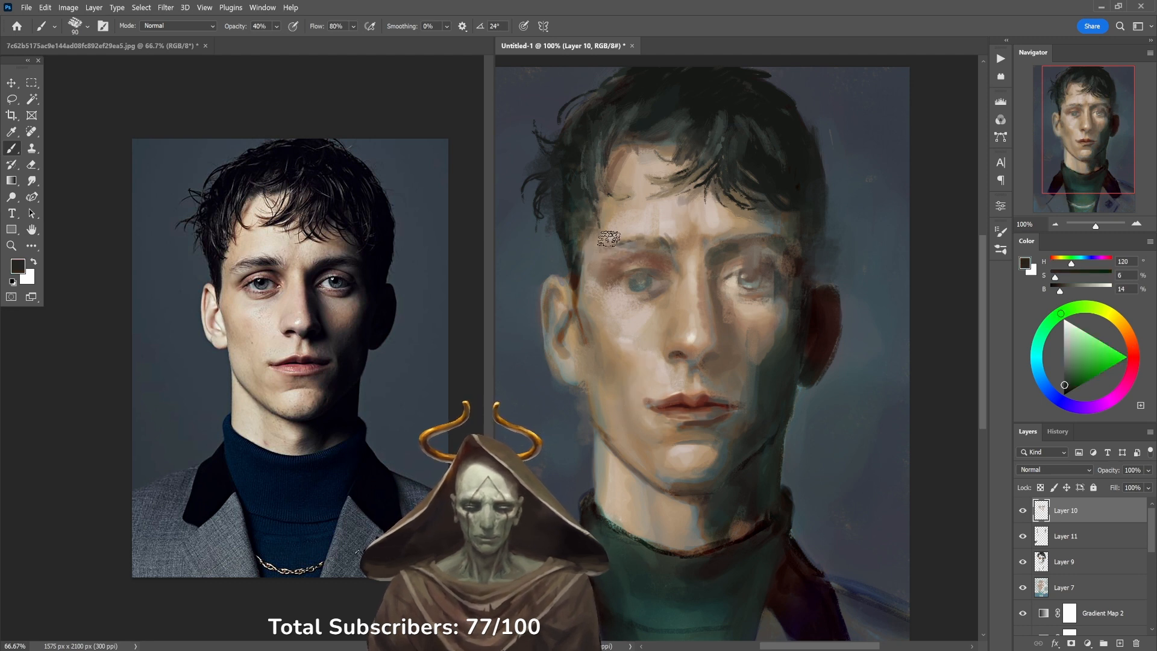
pyautogui.moveTo(645, 241); pyautogui.dragTo(659, 241)
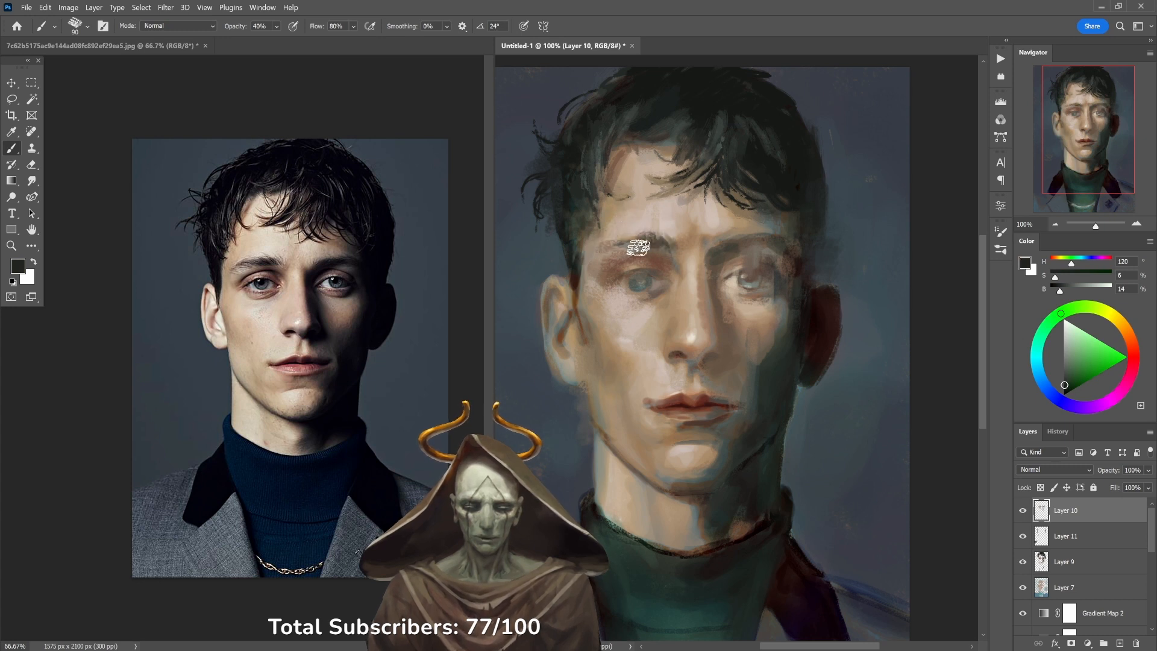
pyautogui.keyDown('alt'); pyautogui.click(649, 230); pyautogui.keyUp('alt')
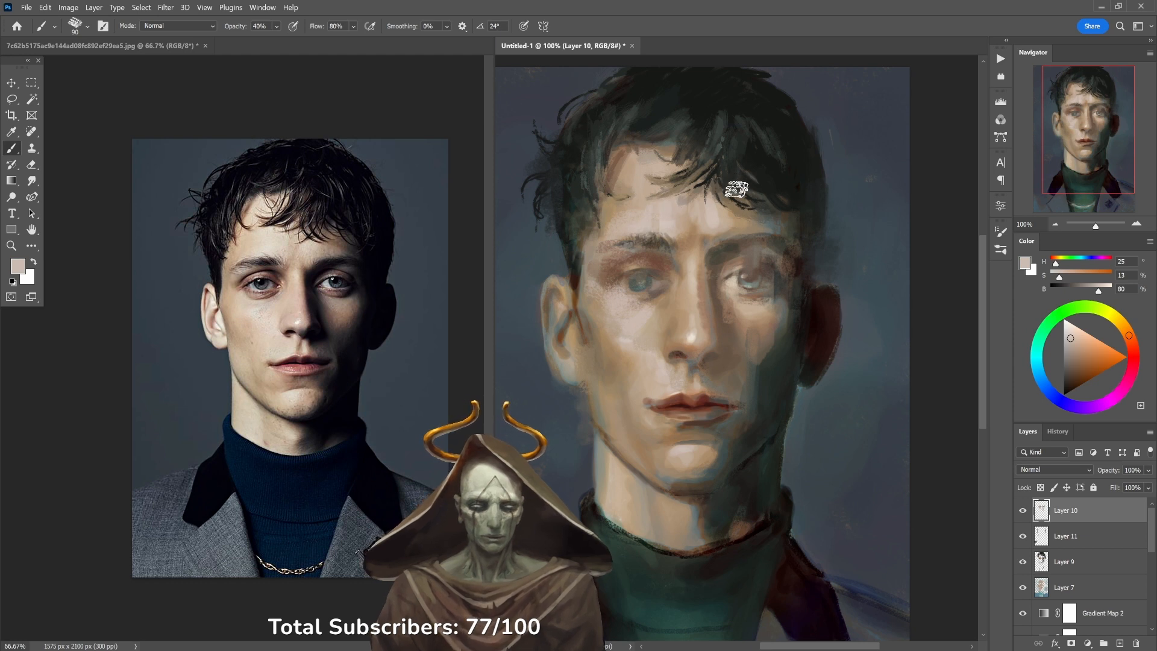
# Soften the lit-side eye and lighten the skin beneath it with sampled pale skin tones, raising the brush opacity to 80%.
pyautogui.keyDown('alt'); pyautogui.click(638, 312); pyautogui.keyUp('alt')
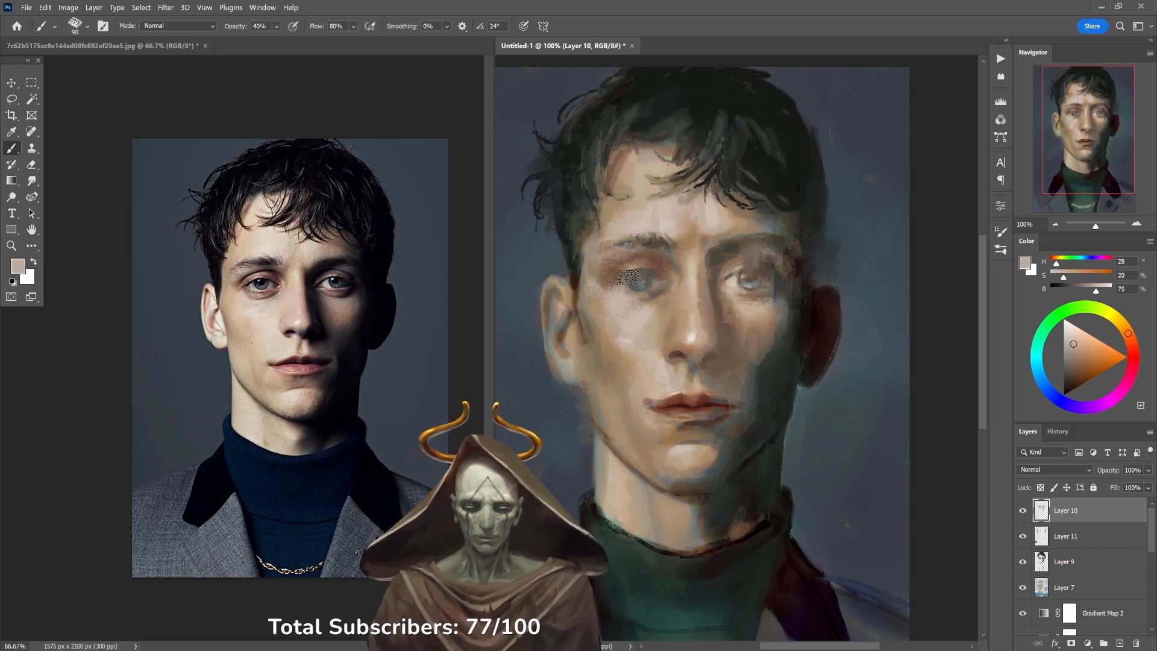
pyautogui.keyDown('alt'); pyautogui.click(713, 218); pyautogui.keyUp('alt')
pyautogui.press('8')
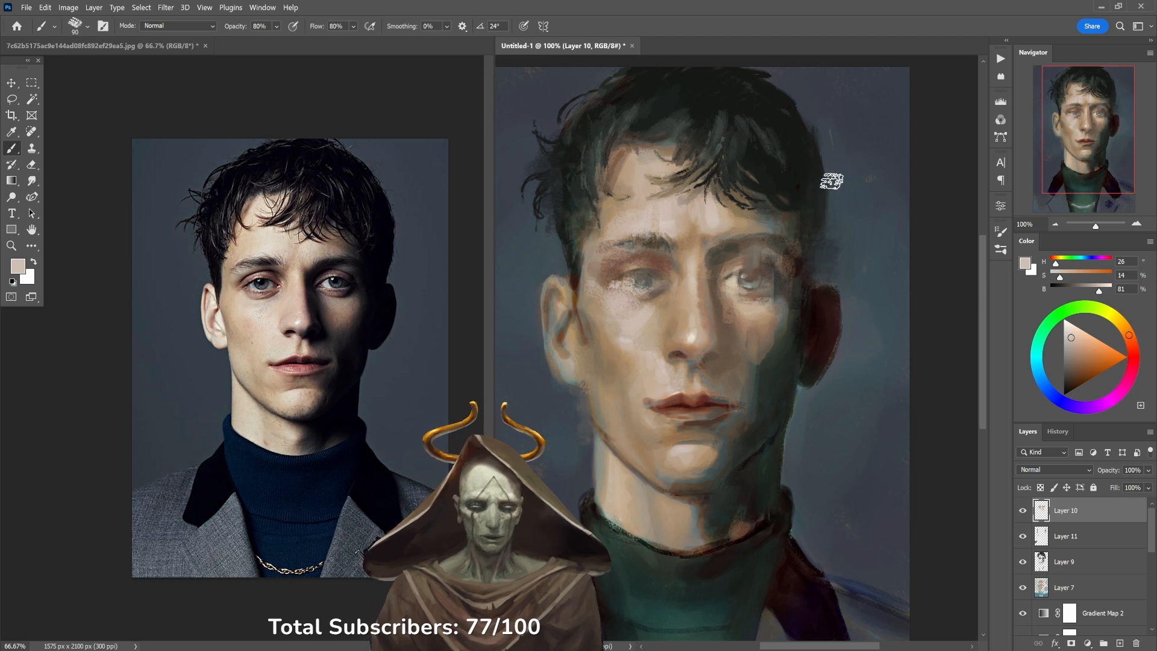
# Rework the lit-side mouth corner and the lower lip's edge with sampled reddish brown and skin tones at 80% opacity.
pyautogui.keyDown('alt'); pyautogui.click(649, 405); pyautogui.keyUp('alt')
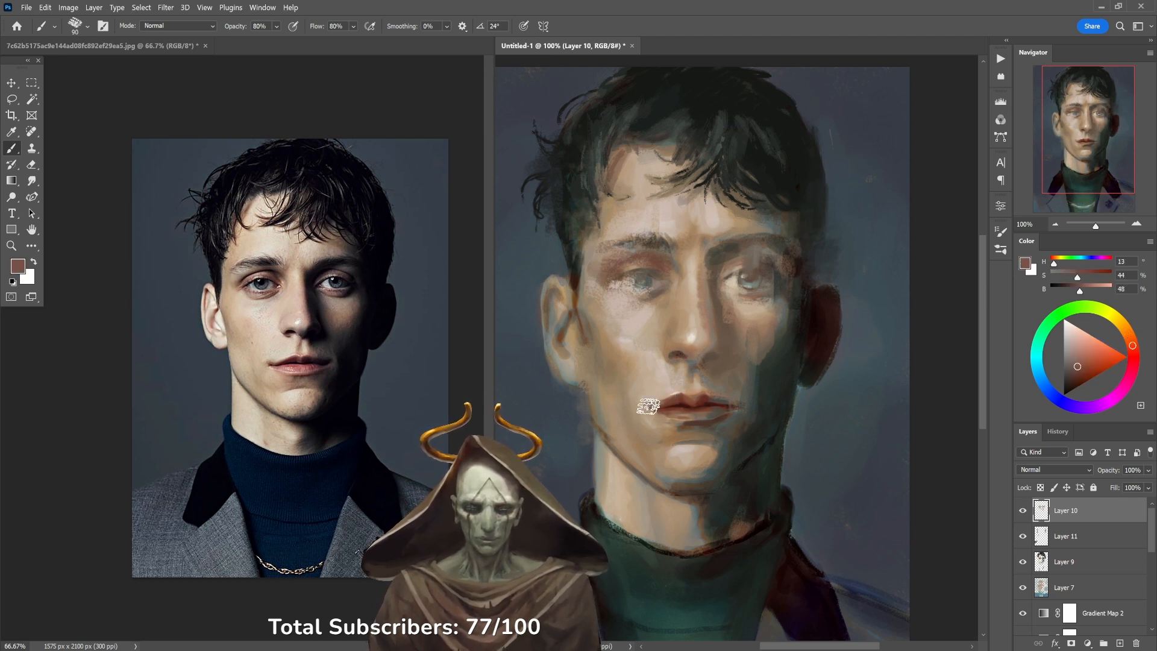
pyautogui.keyDown('alt'); pyautogui.click(670, 391); pyautogui.keyUp('alt')
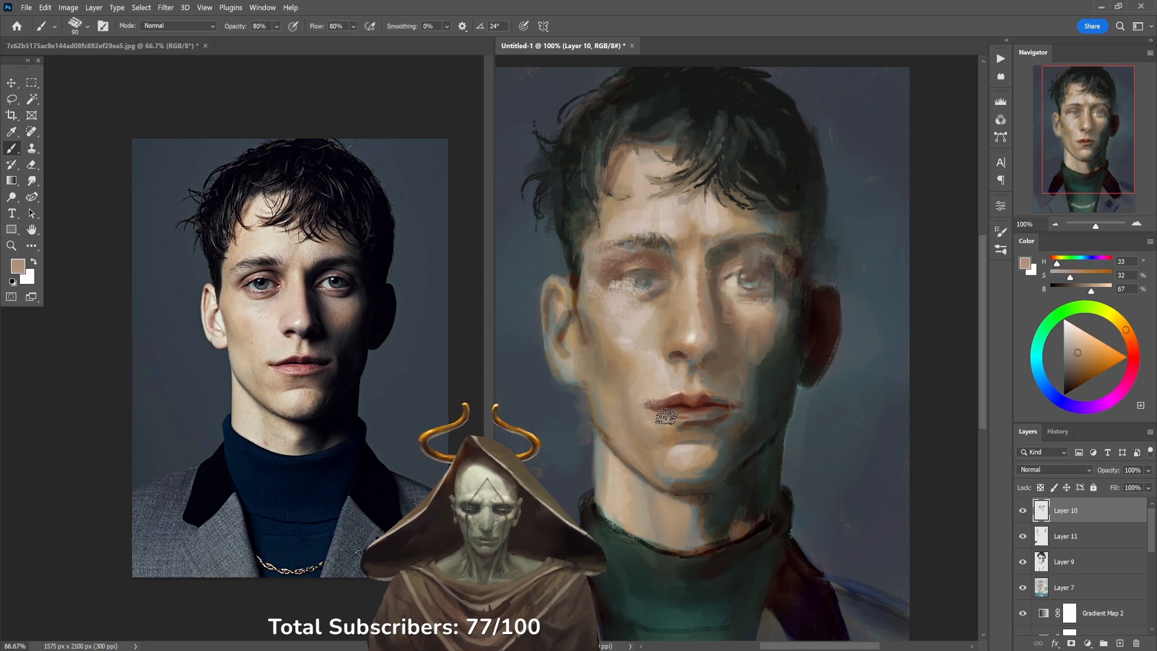
pyautogui.moveTo(663, 414); pyautogui.dragTo(730, 416)
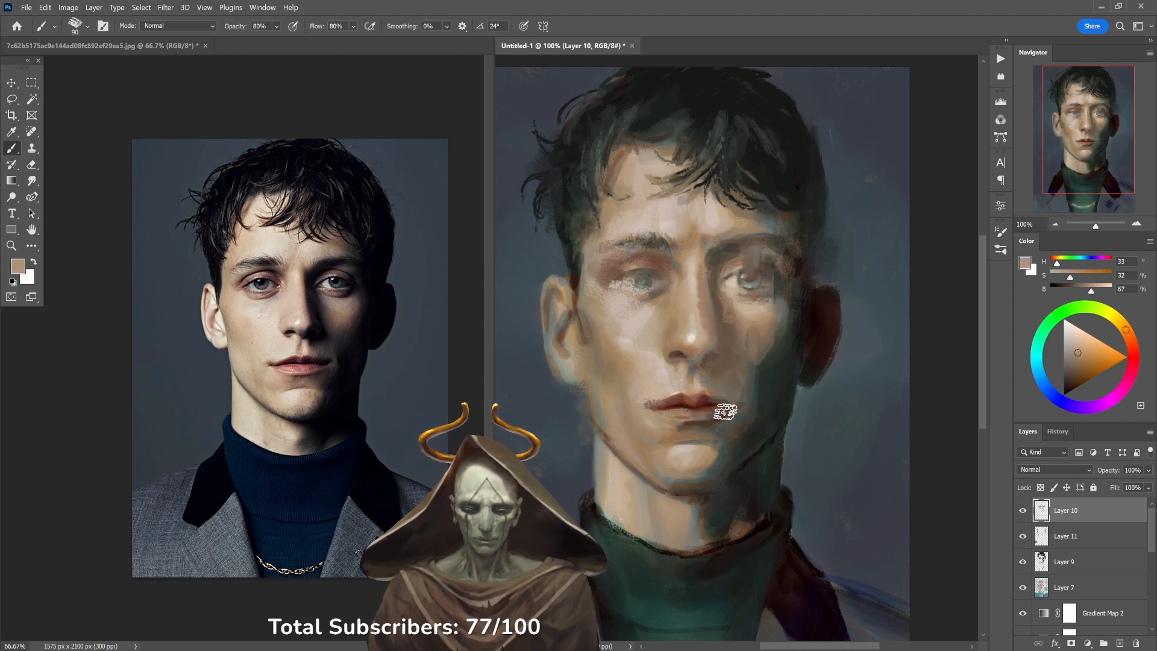
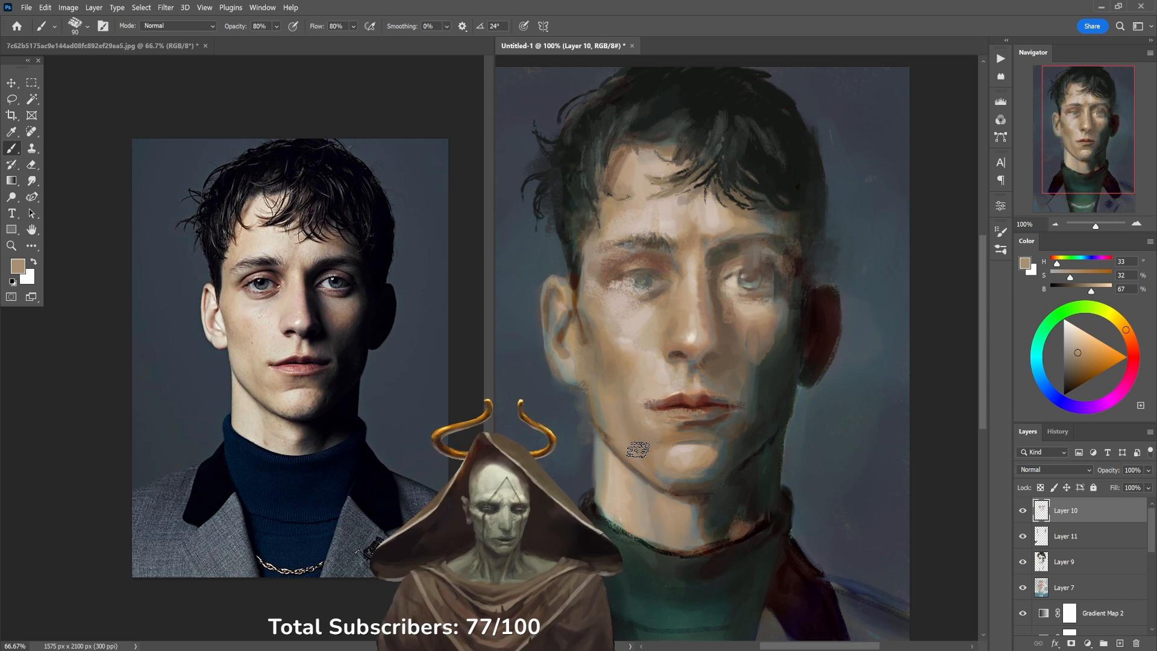
# Rework the shadow-side cheek and jaw with a smaller brush and sampled dark grey-green tones, lowering the opacity to 40%.
pyautogui.press('[')
pyautogui.press('[')
pyautogui.press('[')
pyautogui.press('[')
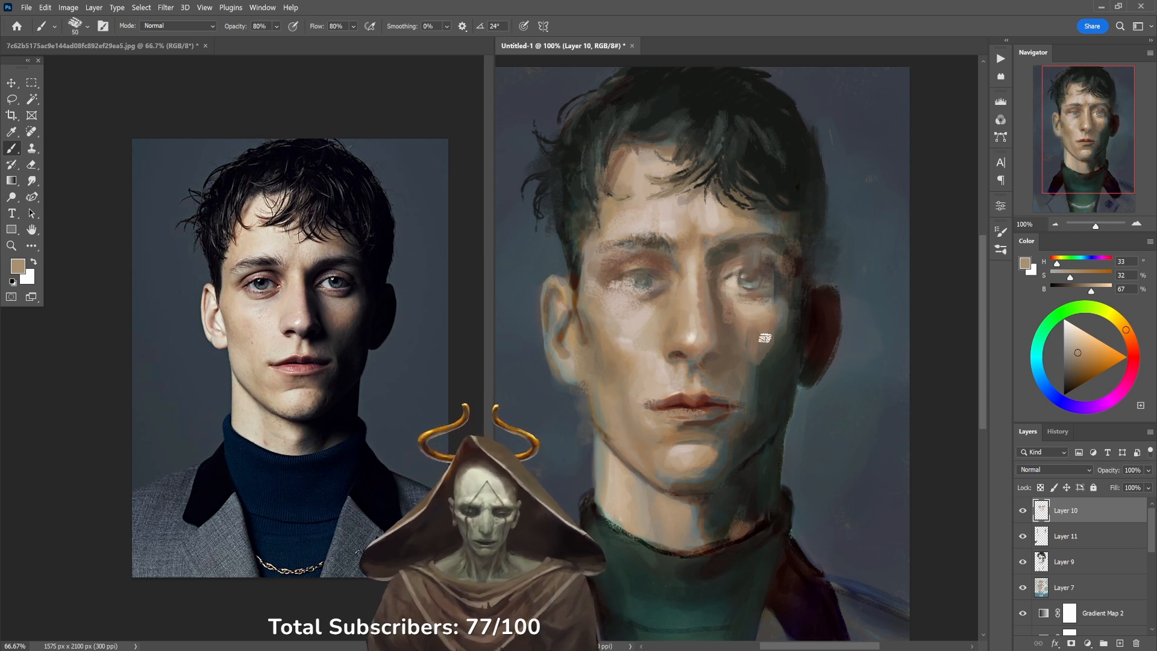
pyautogui.keyDown('alt'); pyautogui.click(761, 367); pyautogui.keyUp('alt')
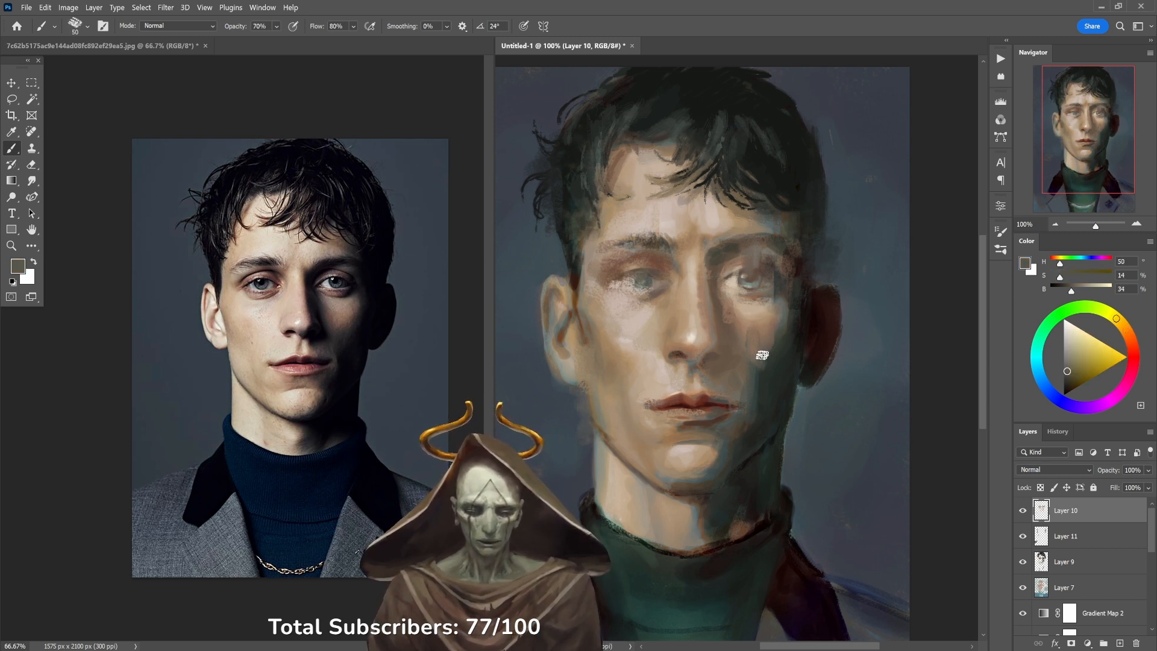
pyautogui.keyDown('alt'); pyautogui.click(782, 345); pyautogui.keyUp('alt')
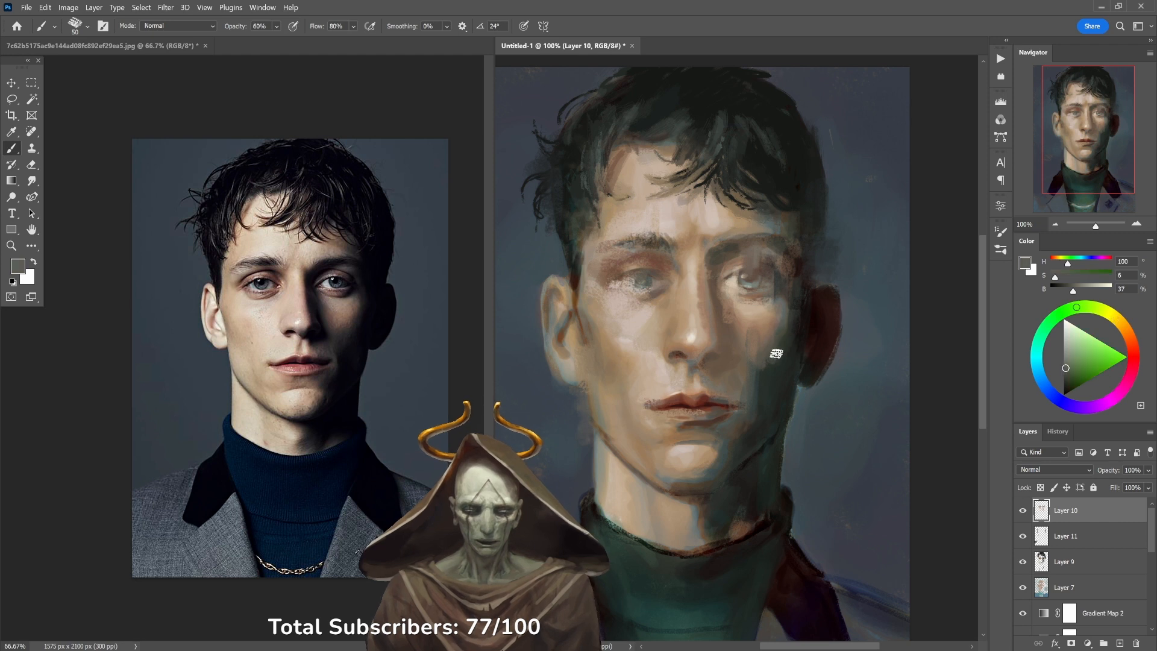
pyautogui.keyDown('alt'); pyautogui.click(767, 367); pyautogui.keyUp('alt')
pyautogui.press('4')
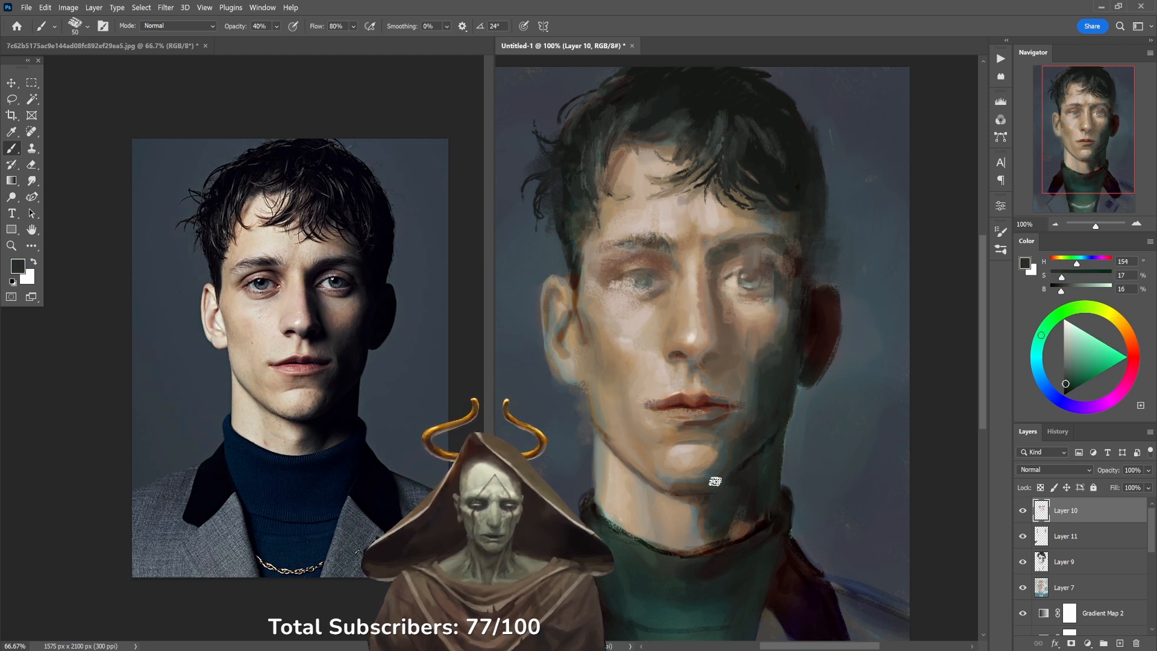
# Soften the hairline above the forehead with sampled skin and brown tones, alternating the brush opacity between 40% and 70%.
pyautogui.keyDown('alt'); pyautogui.click(664, 153); pyautogui.keyUp('alt')
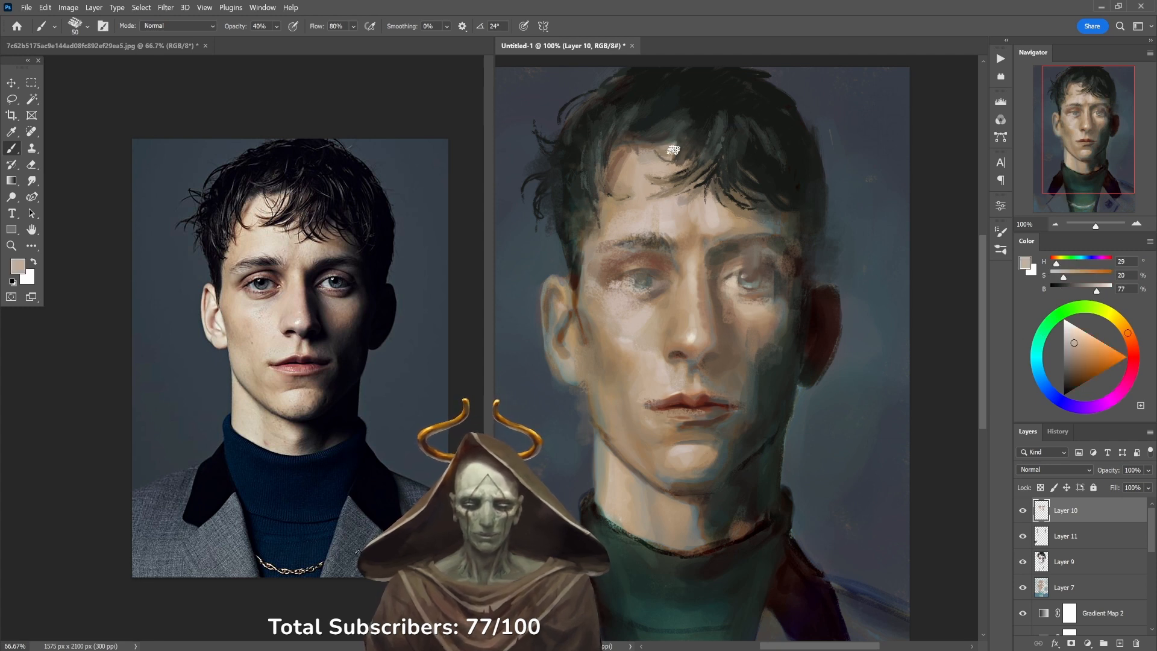
pyautogui.keyDown('alt'); pyautogui.click(673, 156); pyautogui.keyUp('alt')
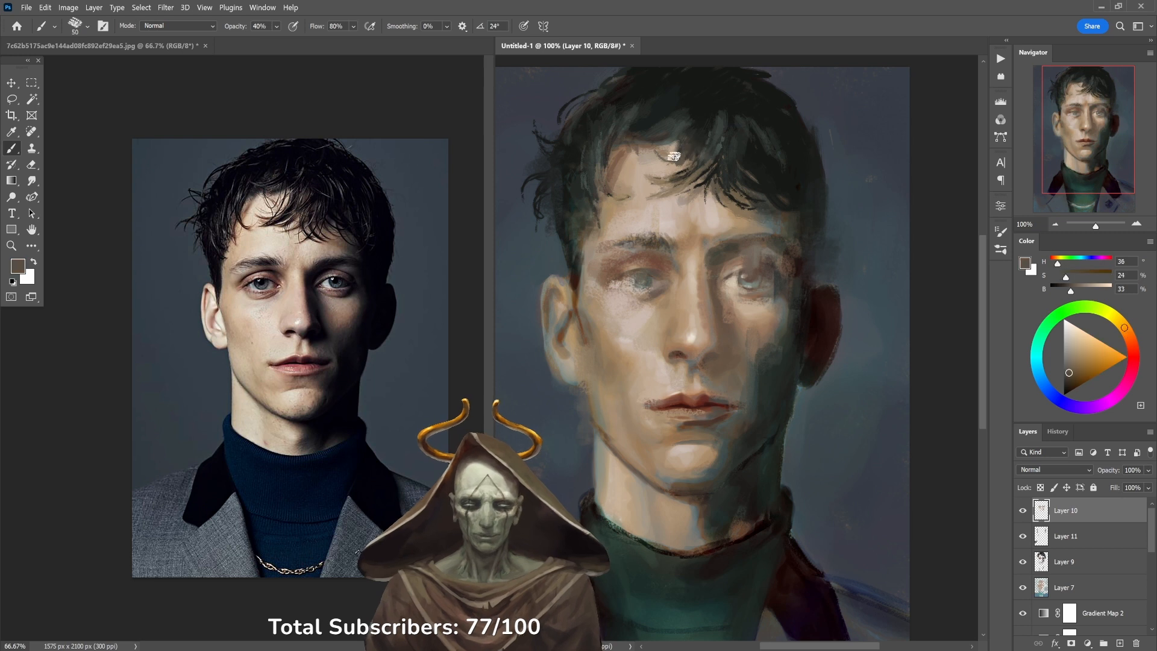
pyautogui.press('7')
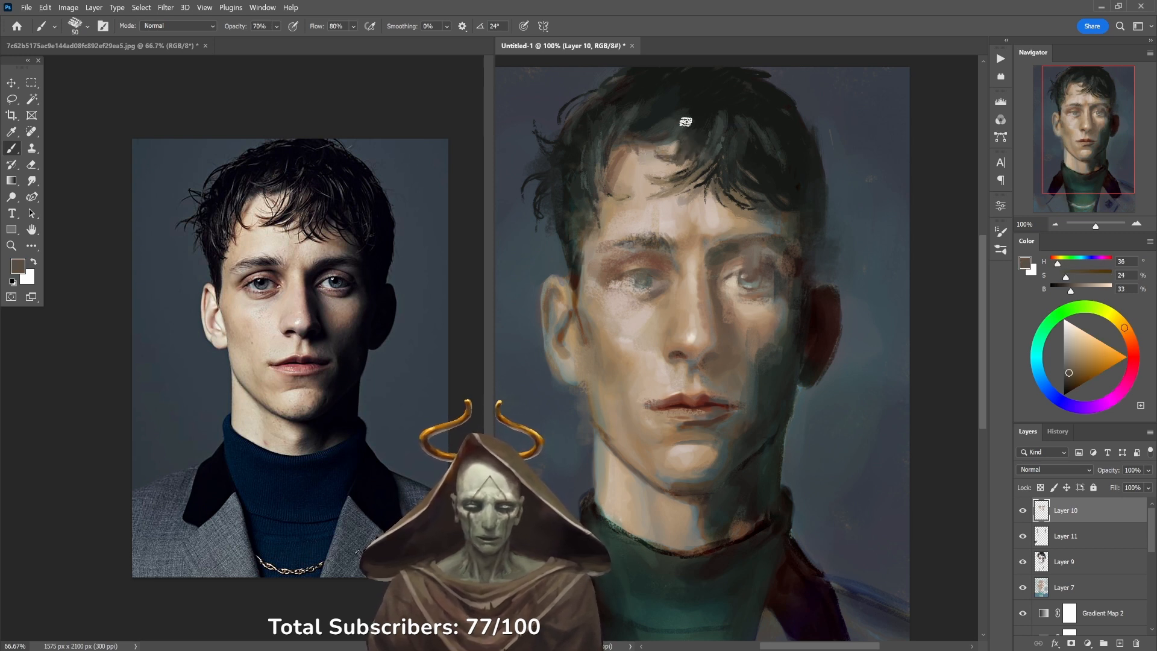
pyautogui.keyDown('alt'); pyautogui.click(644, 150); pyautogui.keyUp('alt')
pyautogui.keyDown('alt'); pyautogui.click(647, 146); pyautogui.keyUp('alt')
pyautogui.press('4')
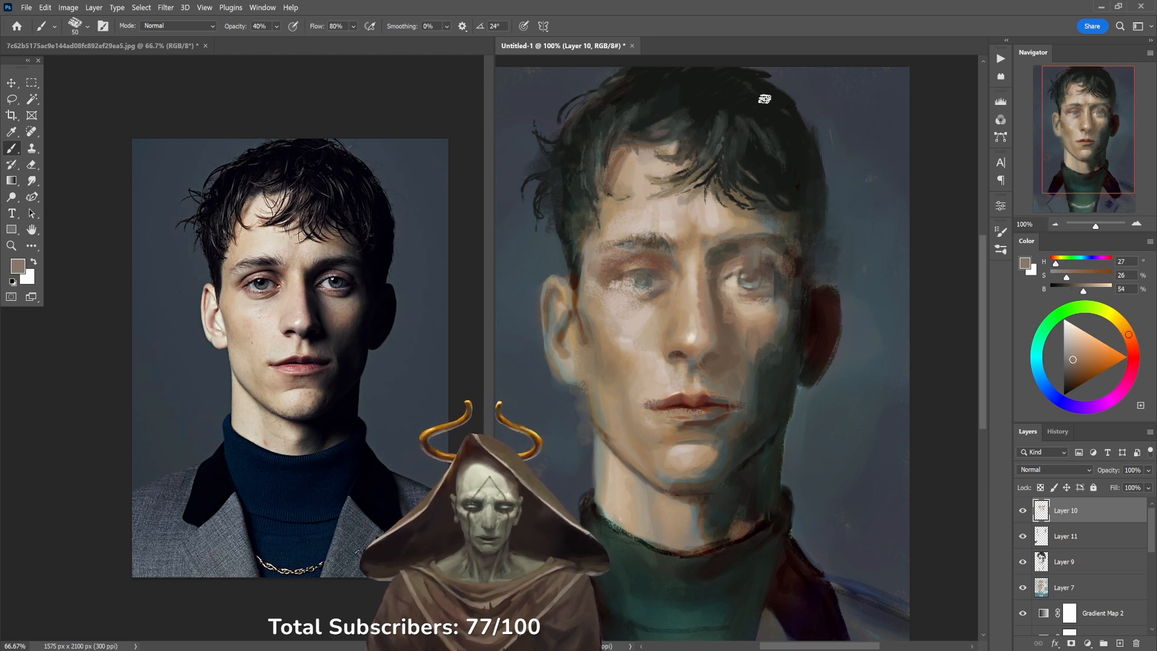
# Darken the shadow side of the nose and the adjoining eye socket with sampled dark brown and near-black green at 50% opacity.
pyautogui.keyDown('alt'); pyautogui.click(738, 248); pyautogui.keyUp('alt')
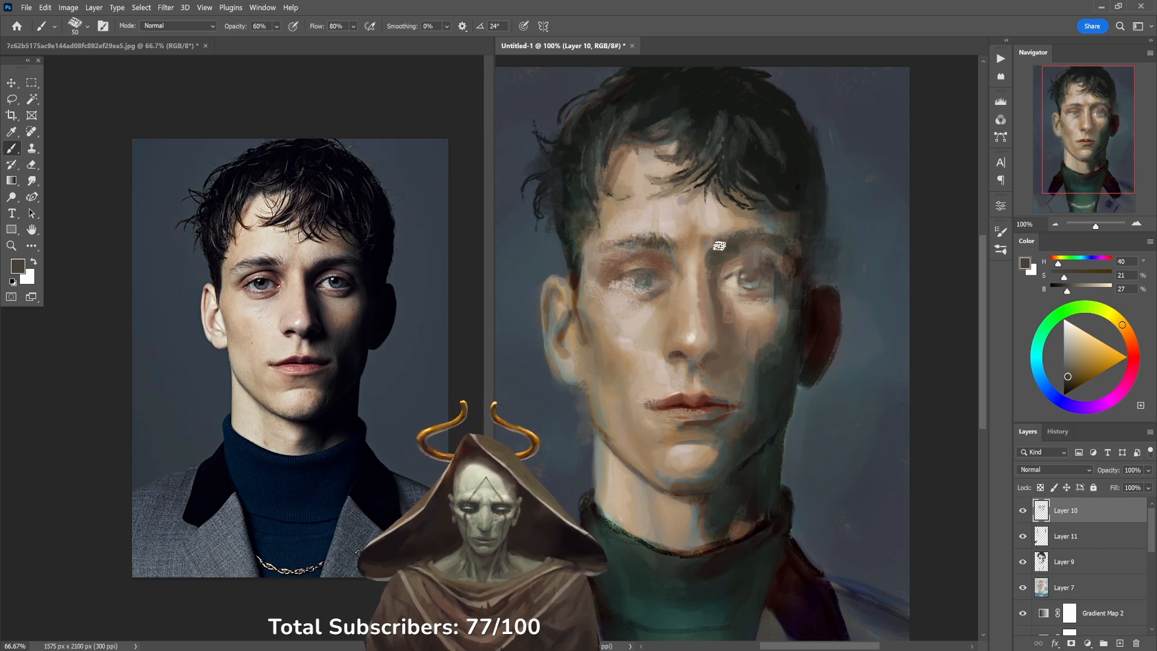
pyautogui.keyDown('alt'); pyautogui.click(774, 369); pyautogui.keyUp('alt')
pyautogui.press('5')
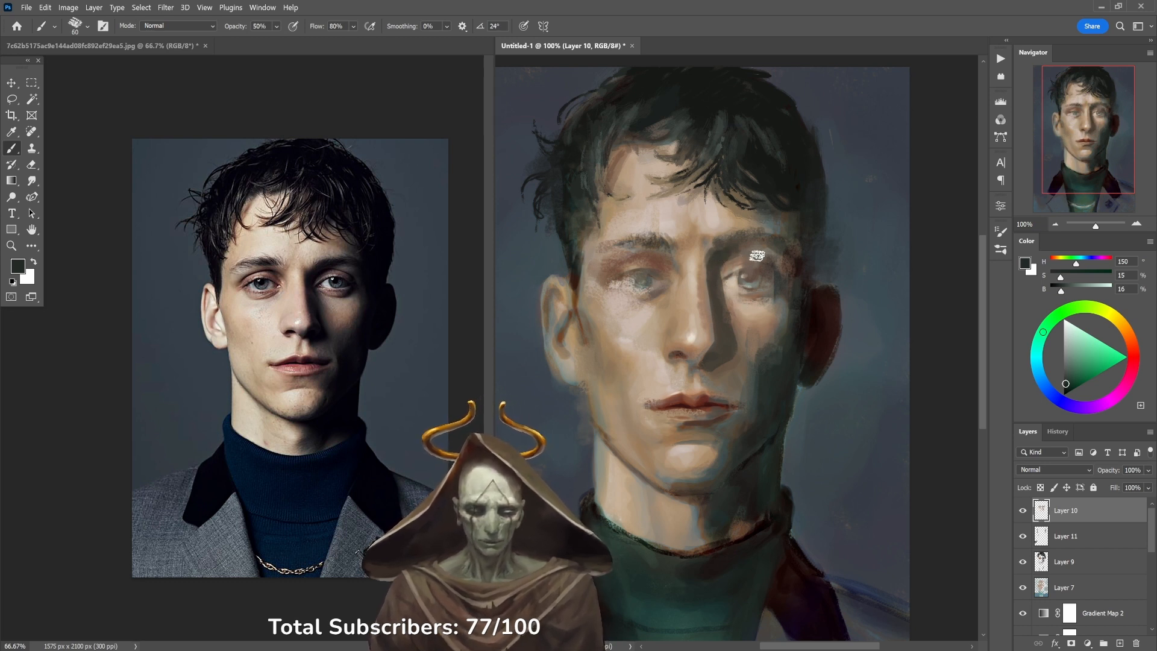
pyautogui.press(']')
pyautogui.press(']')
pyautogui.press(']')
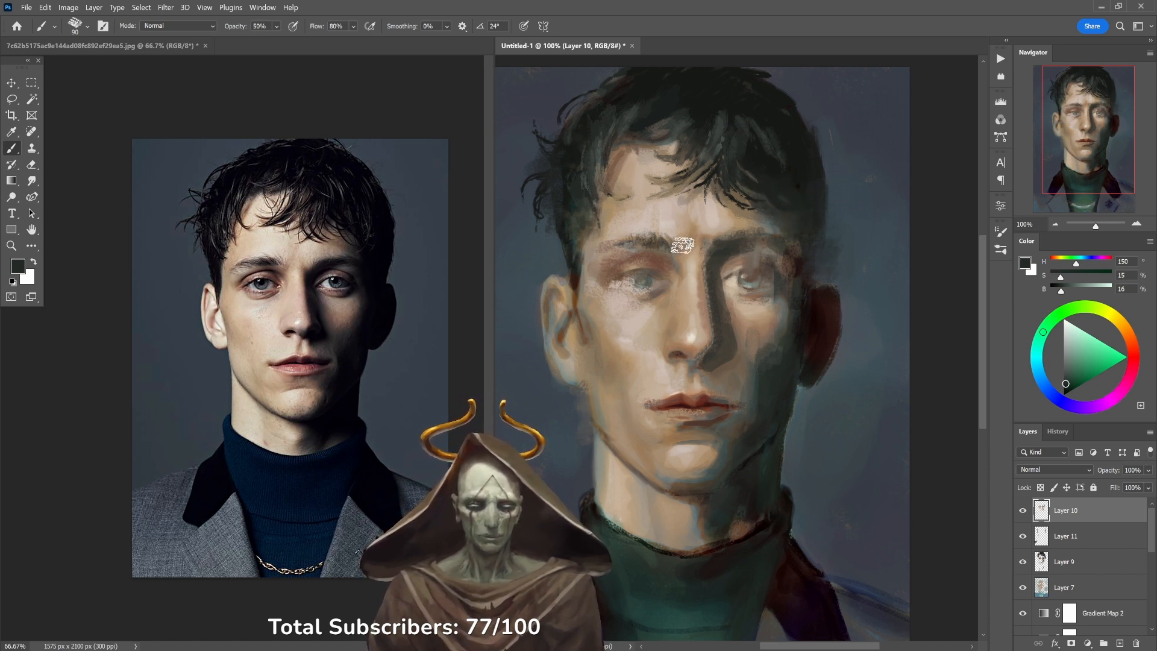
# Touch up both eyes with white and sampled tones using a size 20 brush at 50% opacity, and sample reddish brown beneath the lower lip.
pyautogui.press('d')
pyautogui.press('x')
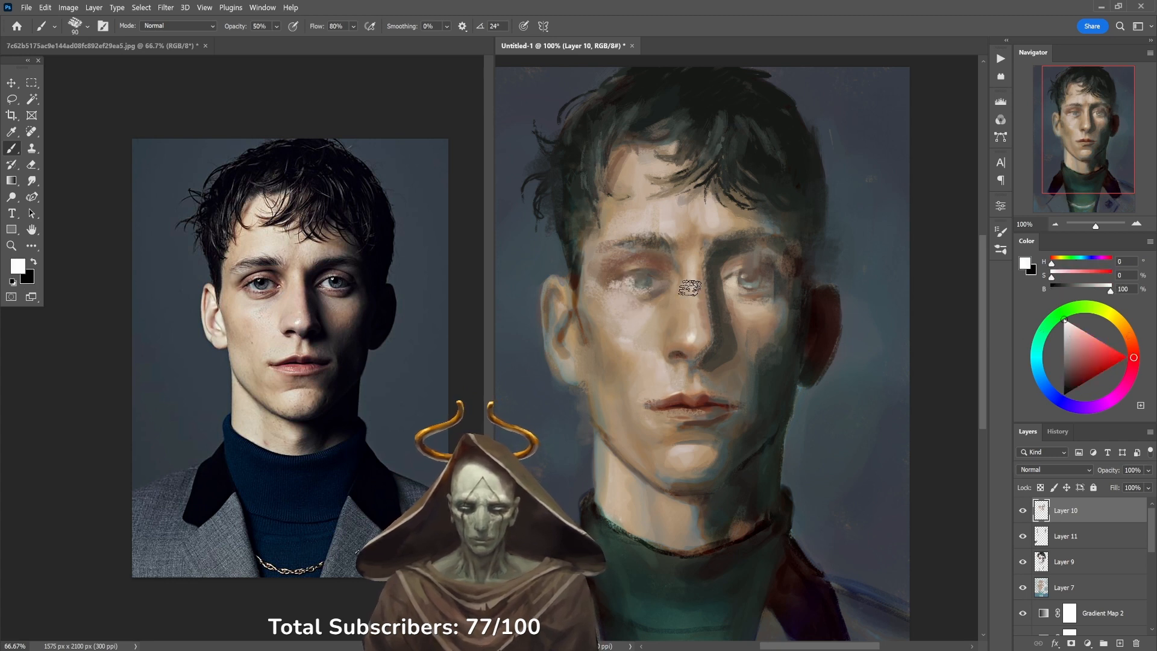
pyautogui.press('[')
pyautogui.press('[')
pyautogui.press('[')
pyautogui.press('[')
pyautogui.press('[')
pyautogui.press('[')
pyautogui.press('[')
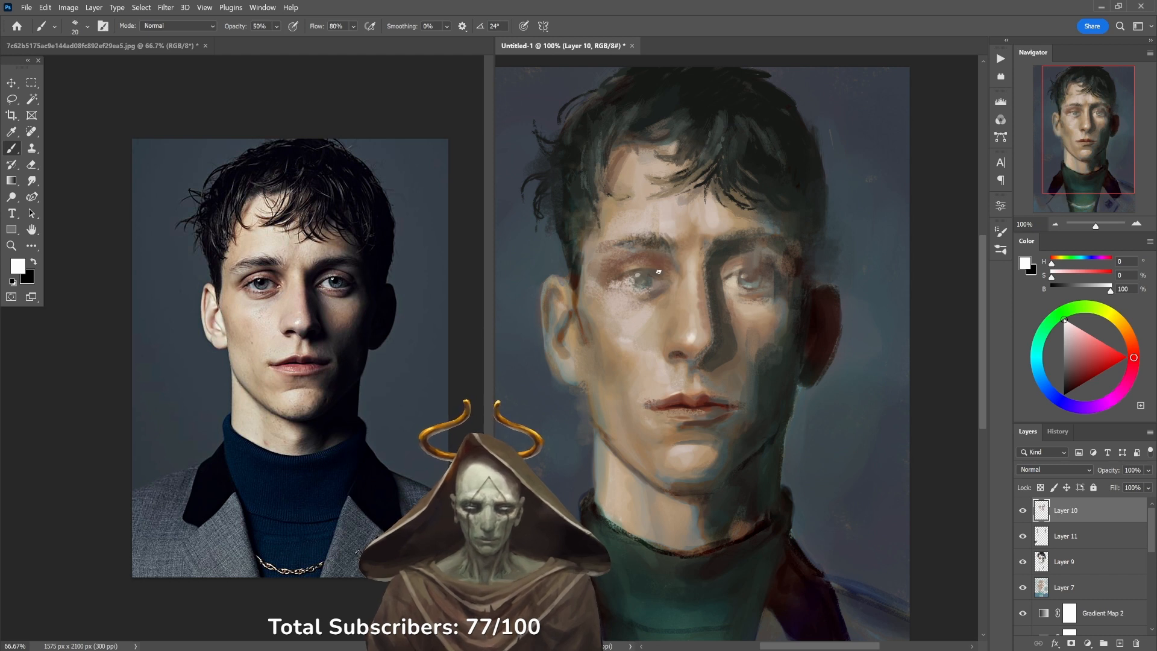
pyautogui.keyDown('alt'); pyautogui.click(643, 279); pyautogui.keyUp('alt')
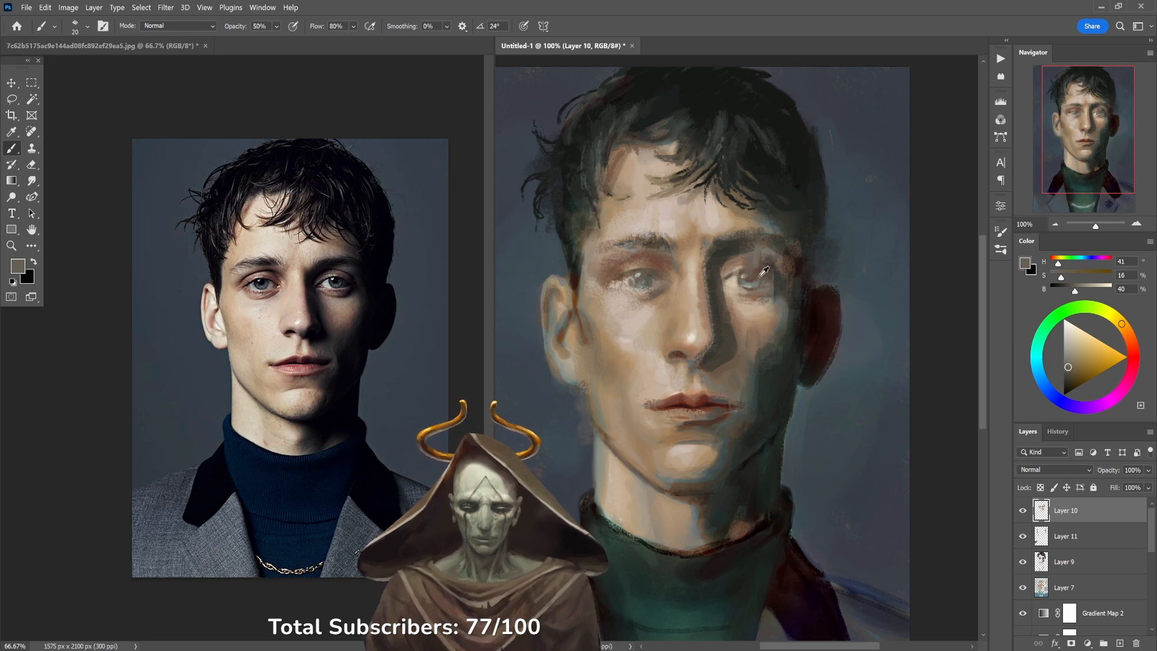
pyautogui.keyDown('alt'); pyautogui.click(738, 281); pyautogui.keyUp('alt')
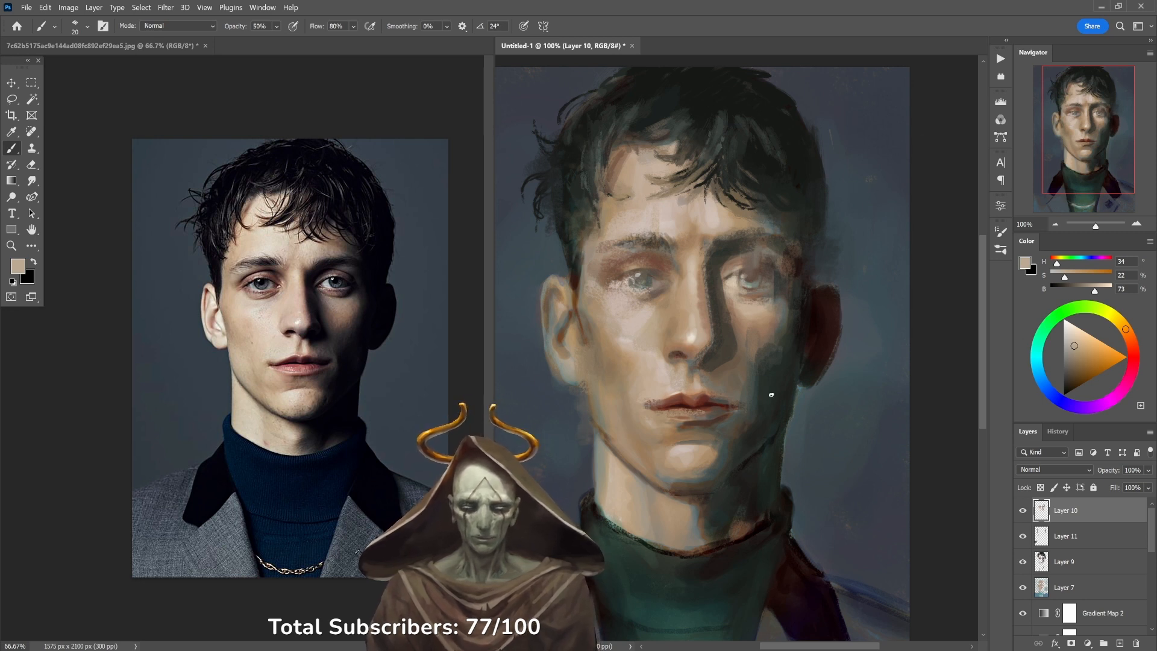
pyautogui.keyDown('alt'); pyautogui.click(680, 429); pyautogui.keyUp('alt')
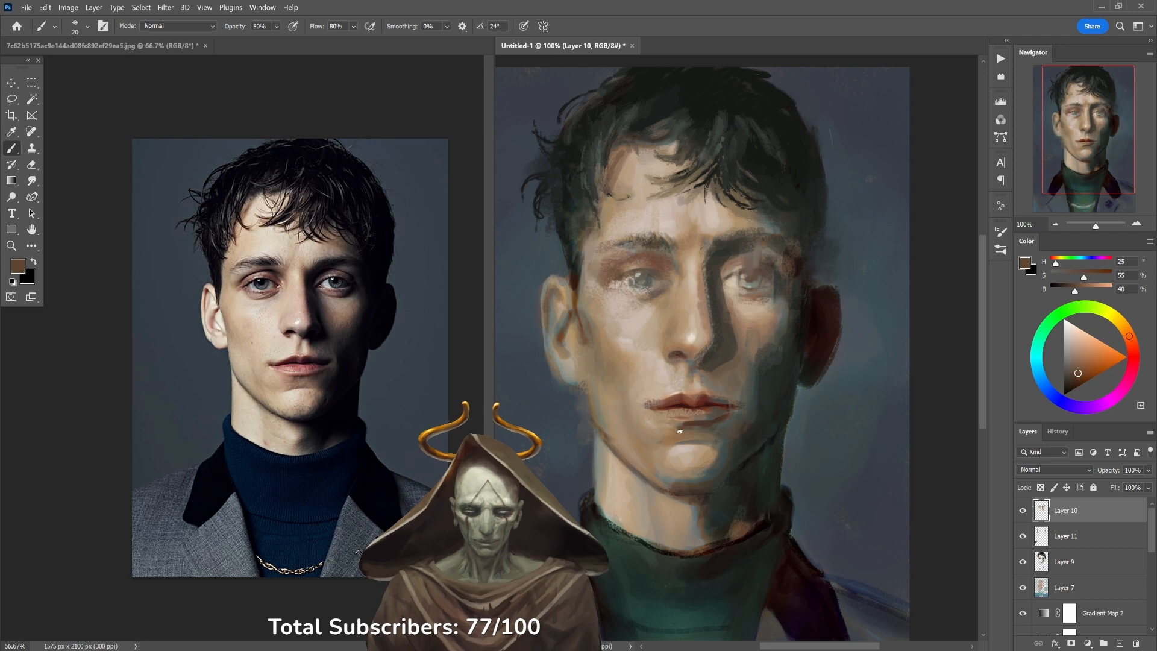
# Paint loose strands along the lit-side edge of the hair with near-black sampled from the hair.
pyautogui.scroll(-1, 729, 439)
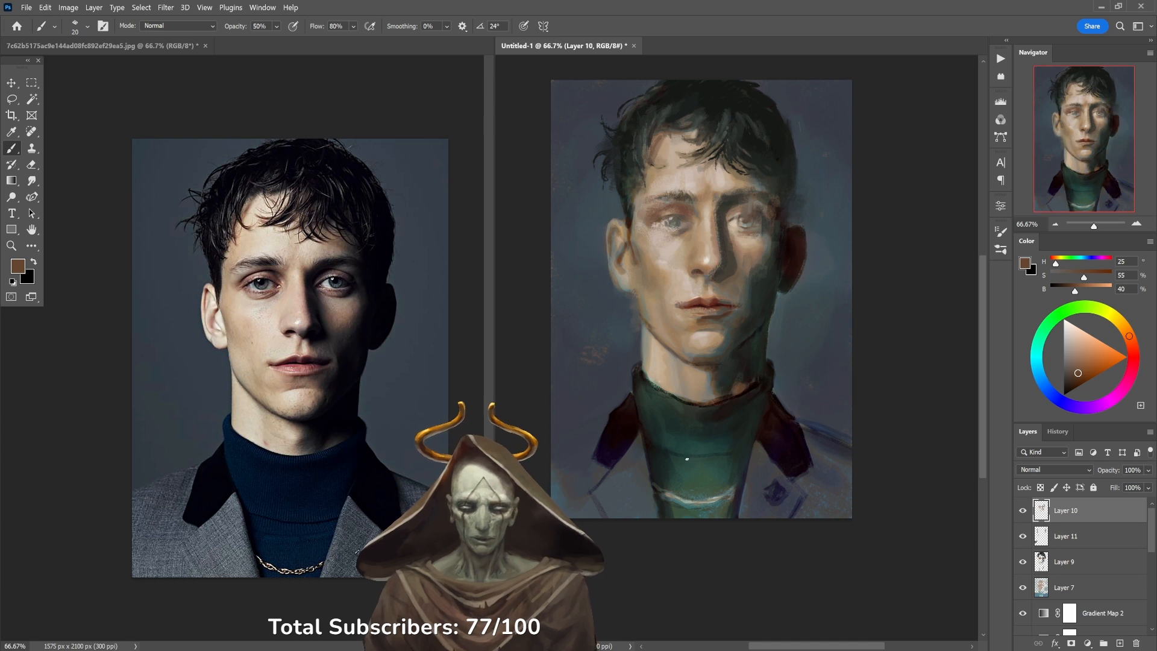
pyautogui.moveTo(678, 109); pyautogui.dragTo(680, 193)
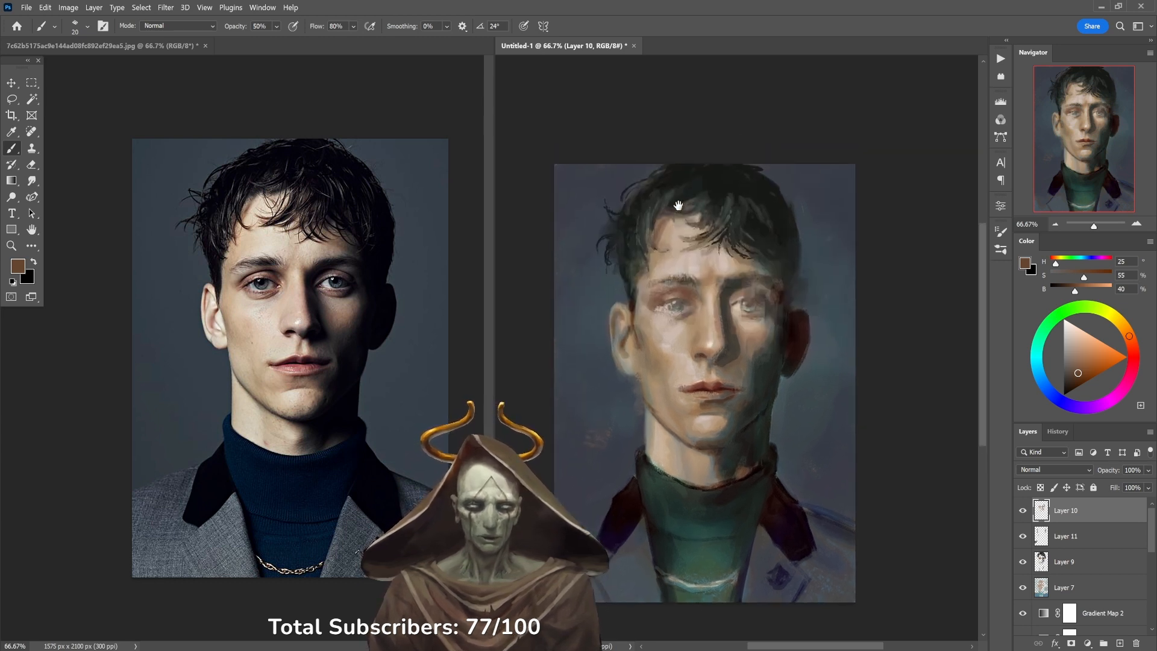
pyautogui.keyDown('alt'); pyautogui.click(673, 179); pyautogui.keyUp('alt')
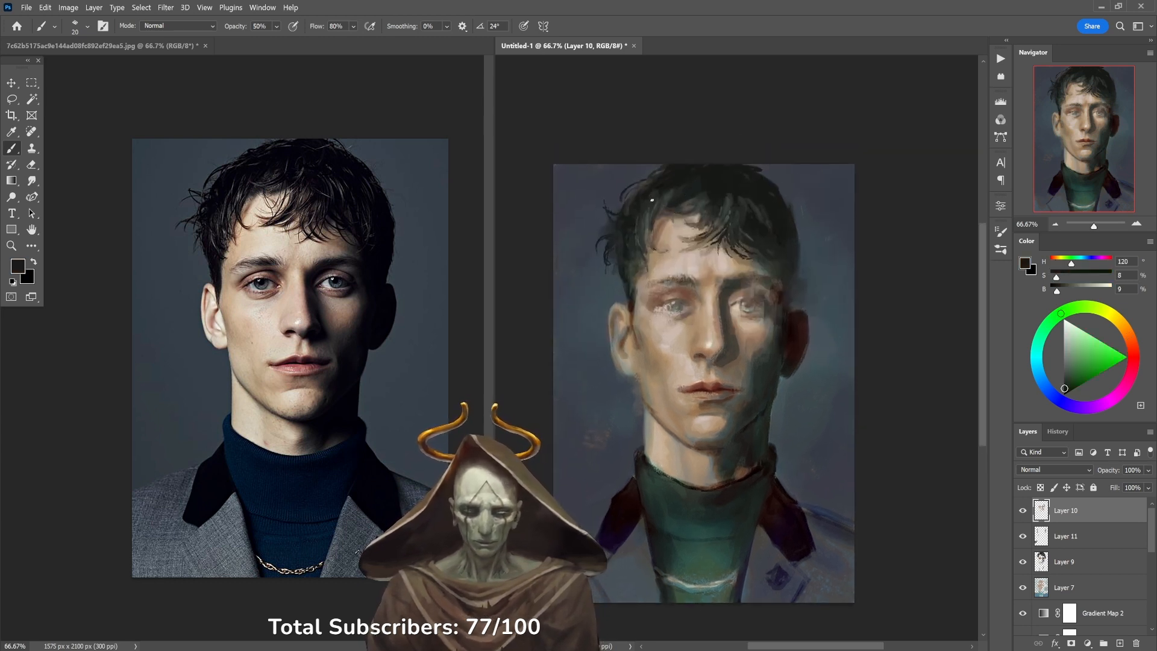
pyautogui.moveTo(625, 212); pyautogui.dragTo(644, 185)
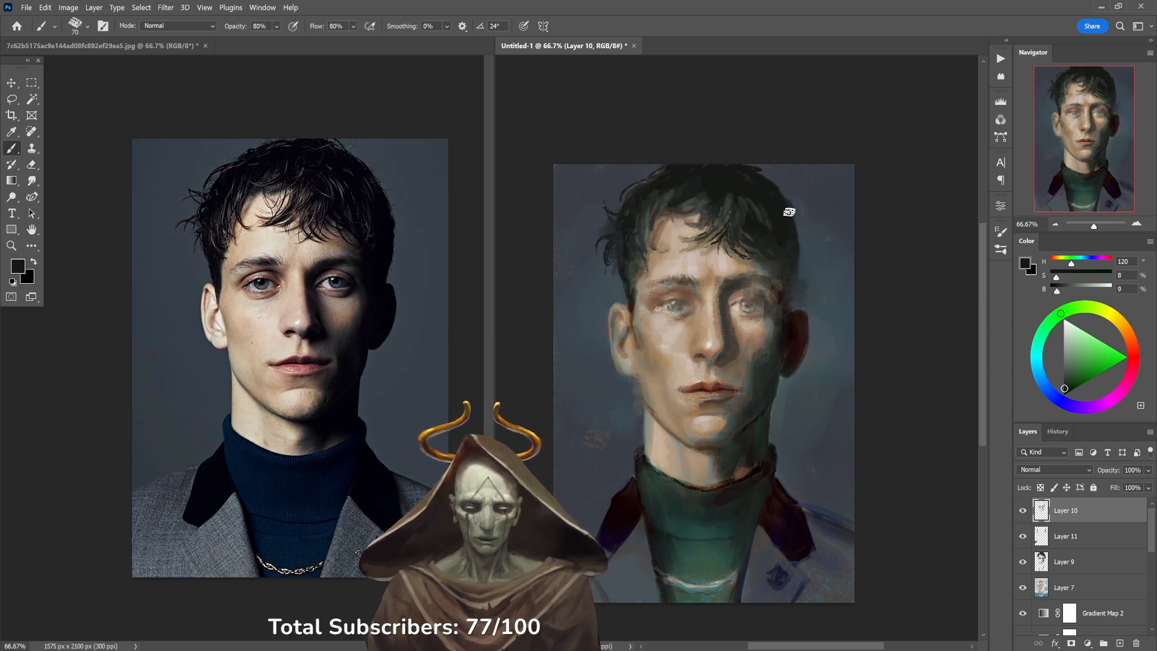
# Warm the shadow-side cheek with sampled greyish brown and reddish brown, setting the brush opacity to 40% and 50%.
pyautogui.keyDown('alt'); pyautogui.click(640, 340); pyautogui.keyUp('alt')
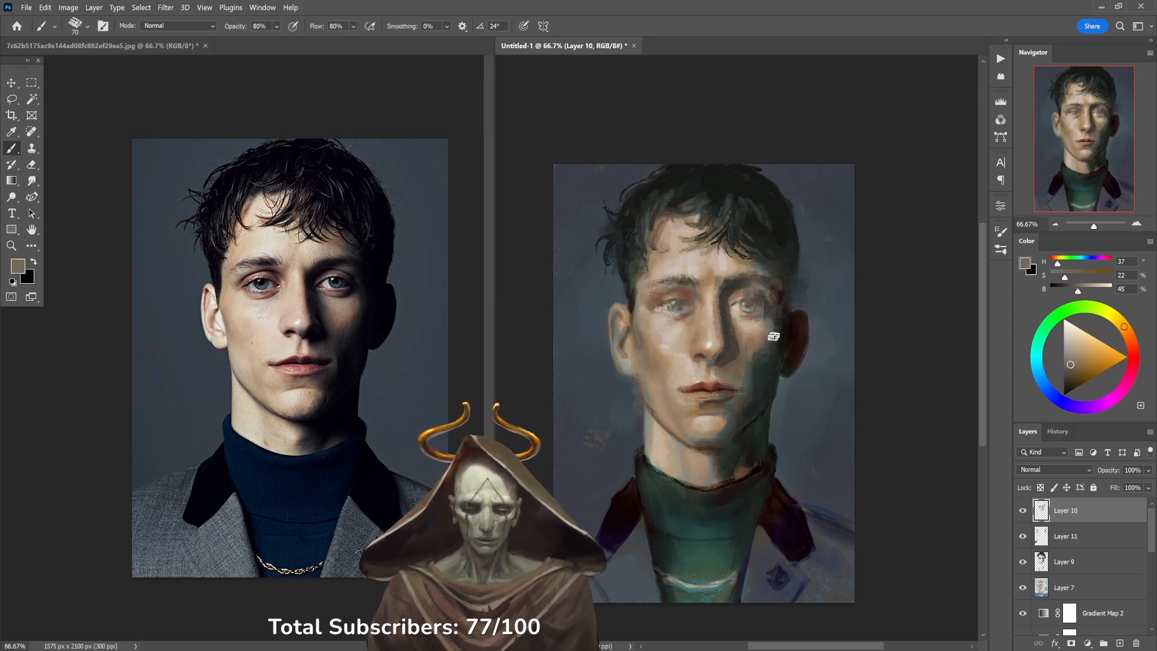
pyautogui.scroll(1, 771, 329)
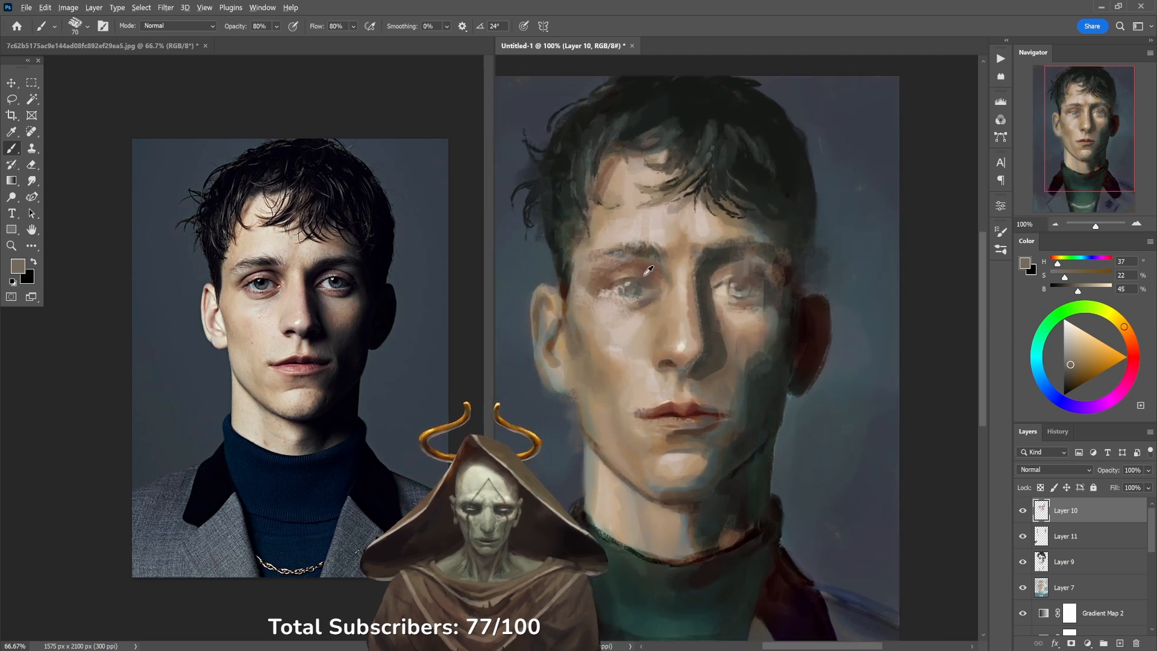
pyautogui.keyDown('alt'); pyautogui.click(645, 276); pyautogui.keyUp('alt')
pyautogui.press('4')
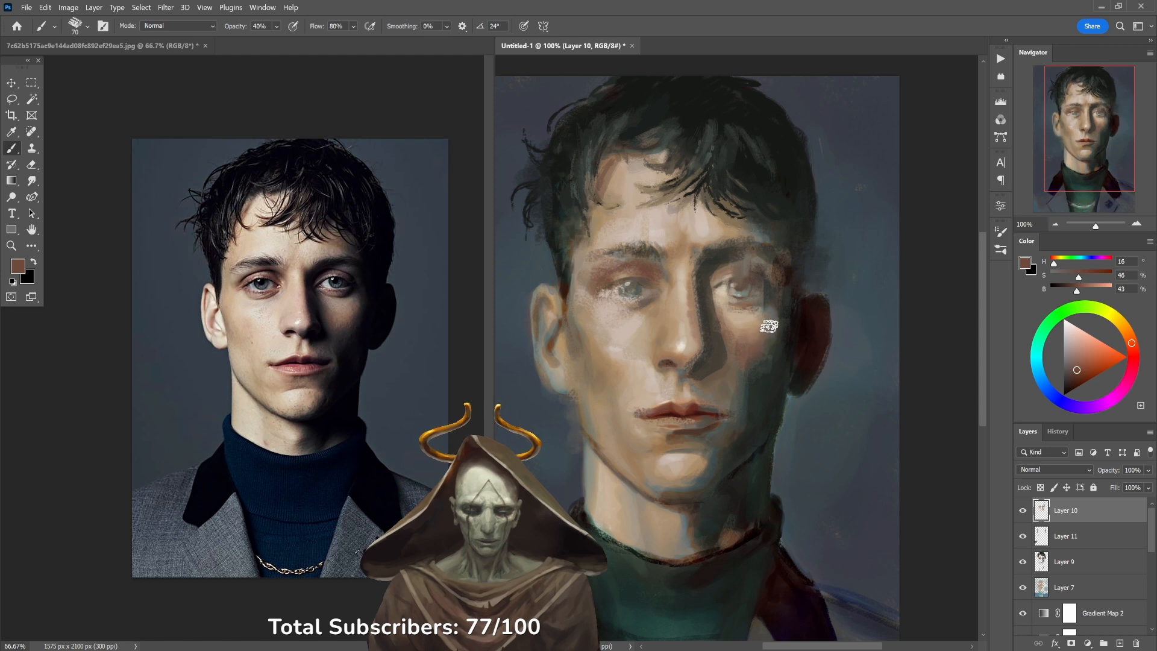
pyautogui.press('5')
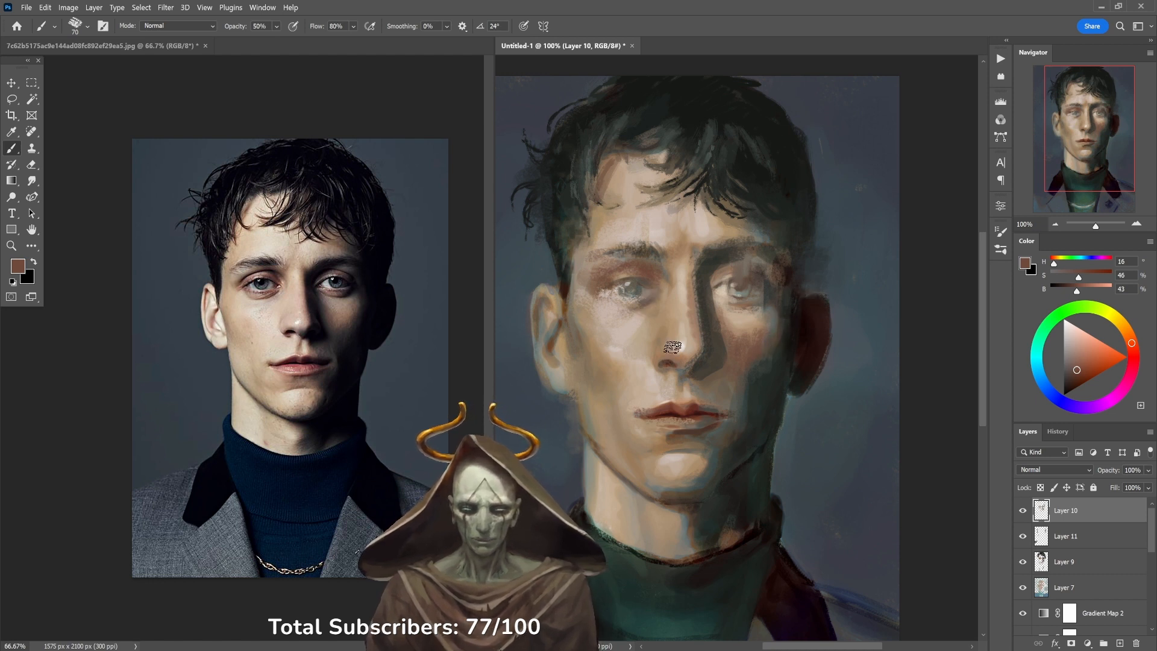
# Blend the lit-side cheek beside the nose with skin tones sampled from the surrounding area at 50% opacity.
pyautogui.keyDown('alt'); pyautogui.click(601, 340); pyautogui.keyUp('alt')
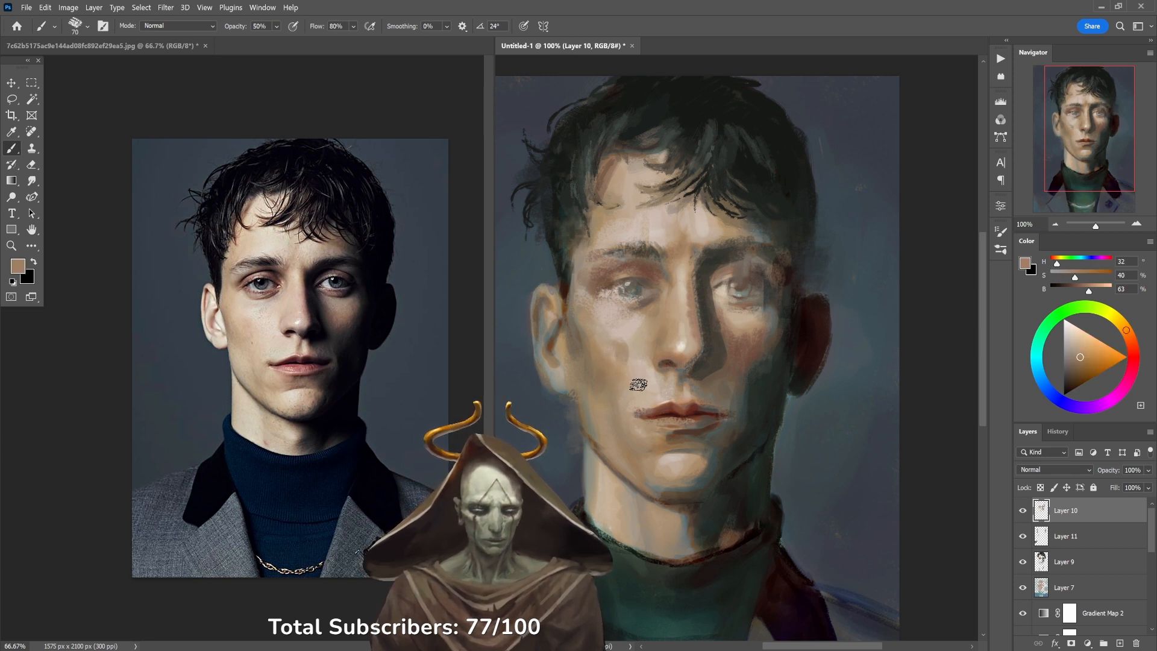
pyautogui.keyDown('alt'); pyautogui.click(623, 356); pyautogui.keyUp('alt')
pyautogui.keyDown('alt'); pyautogui.click(621, 351); pyautogui.keyUp('alt')
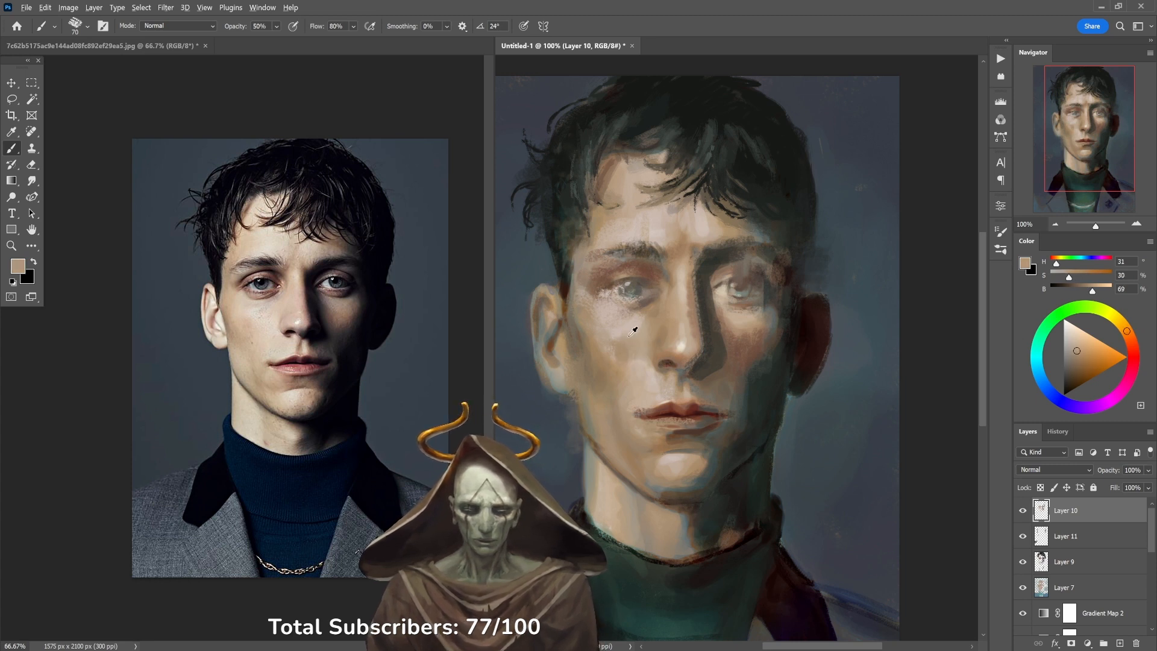
pyautogui.keyDown('alt'); pyautogui.click(620, 356); pyautogui.keyUp('alt')
pyautogui.keyDown('alt'); pyautogui.click(612, 349); pyautogui.keyUp('alt')
pyautogui.moveTo(610, 365)
pyautogui.mouseDown()
pyautogui.moveTo(635, 335)
pyautogui.moveTo(624, 355)
pyautogui.mouseUp()
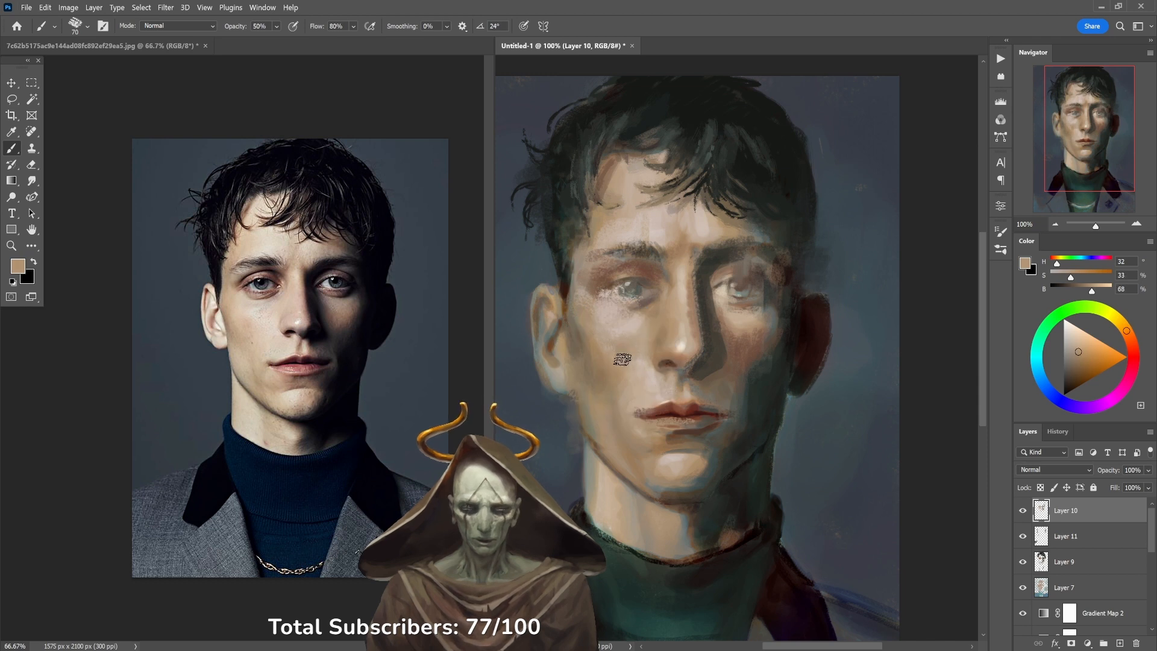
pyautogui.keyDown('alt'); pyautogui.click(621, 342); pyautogui.keyUp('alt')
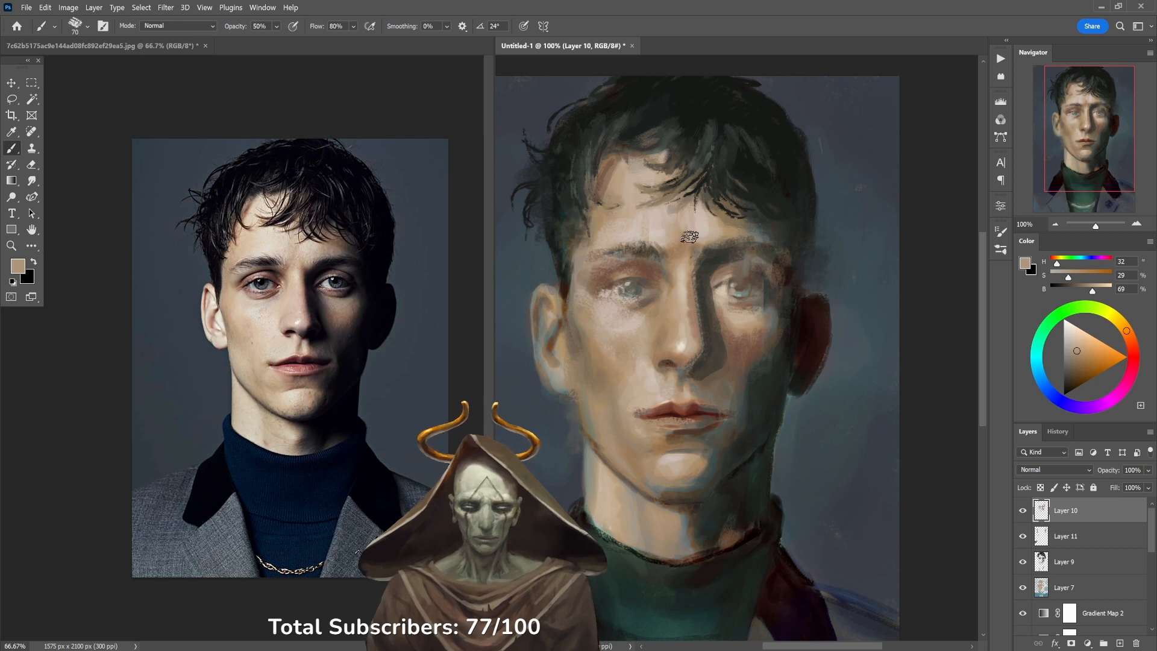
# Refine the lit-side eye's outer corner and brow area with sampled skin and brown tones at 50% opacity.
pyautogui.keyDown('alt'); pyautogui.click(595, 308); pyautogui.keyUp('alt')
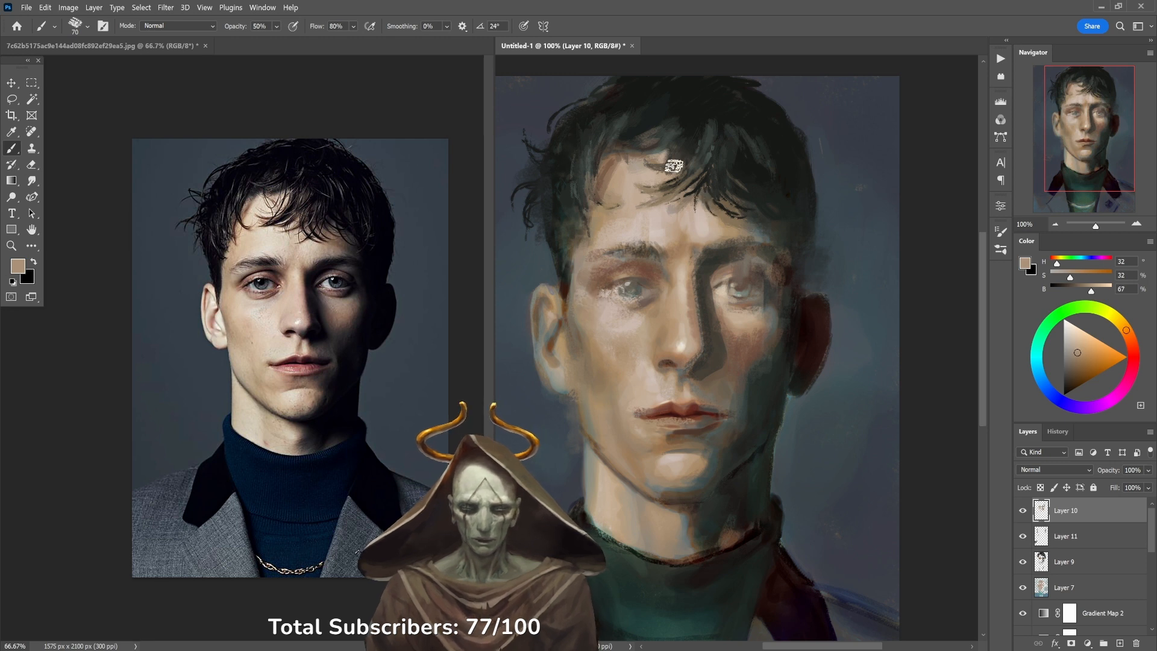
pyautogui.keyDown('alt'); pyautogui.click(613, 284); pyautogui.keyUp('alt')
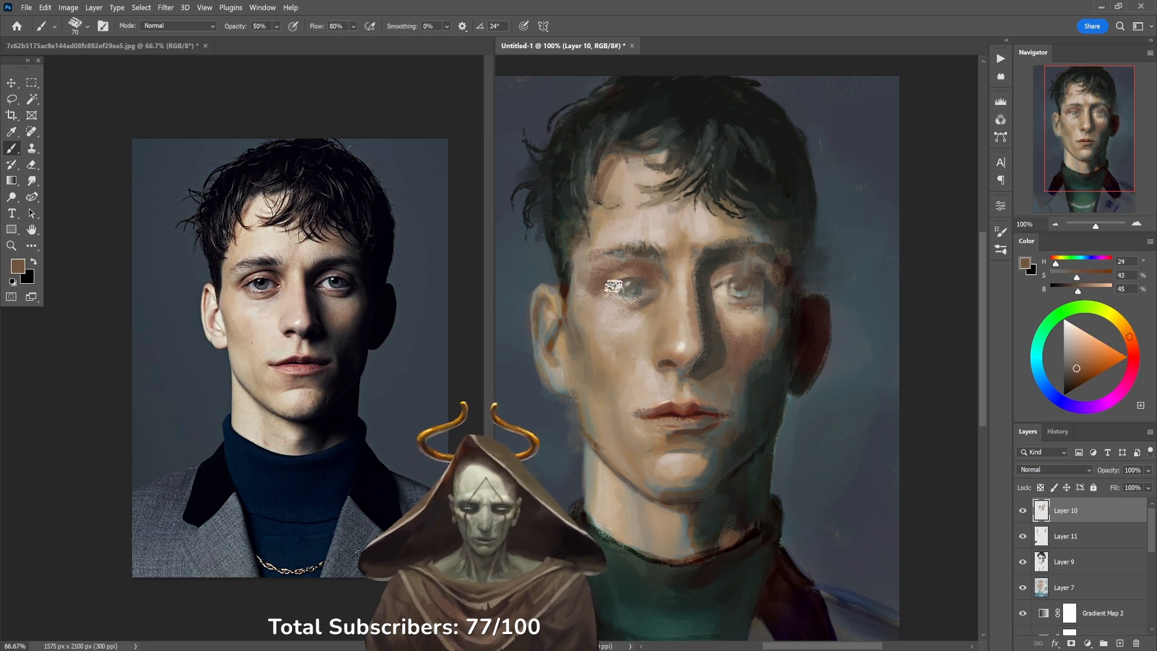
pyautogui.keyDown('alt'); pyautogui.click(595, 265); pyautogui.keyUp('alt')
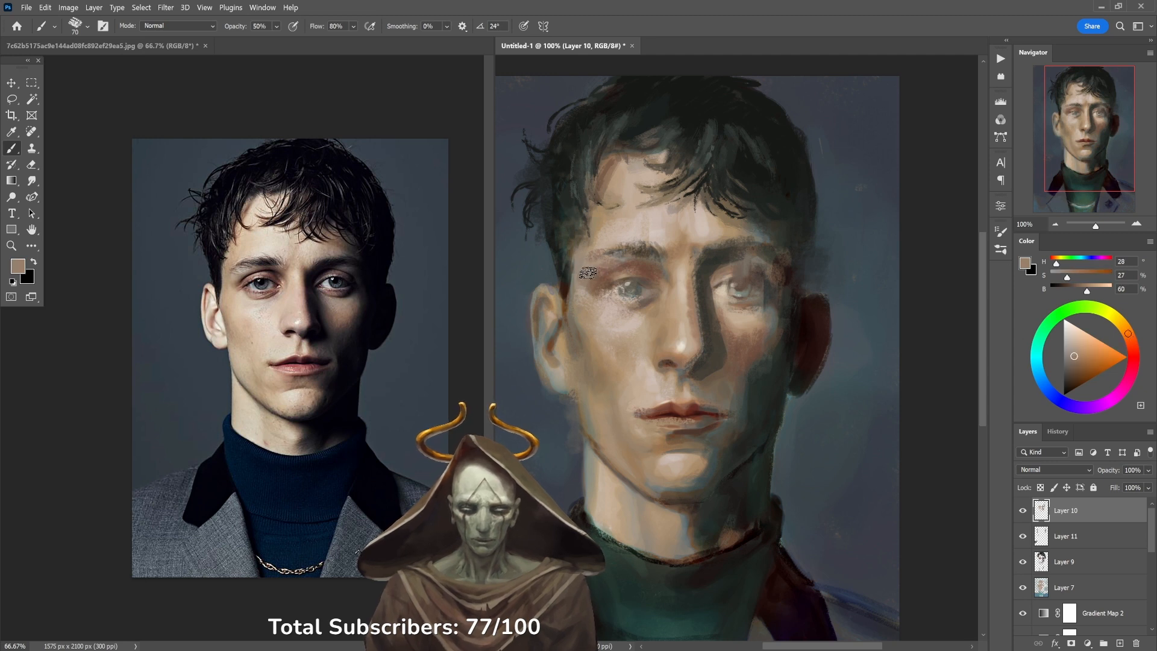
pyautogui.keyDown('alt'); pyautogui.click(598, 265); pyautogui.keyUp('alt')
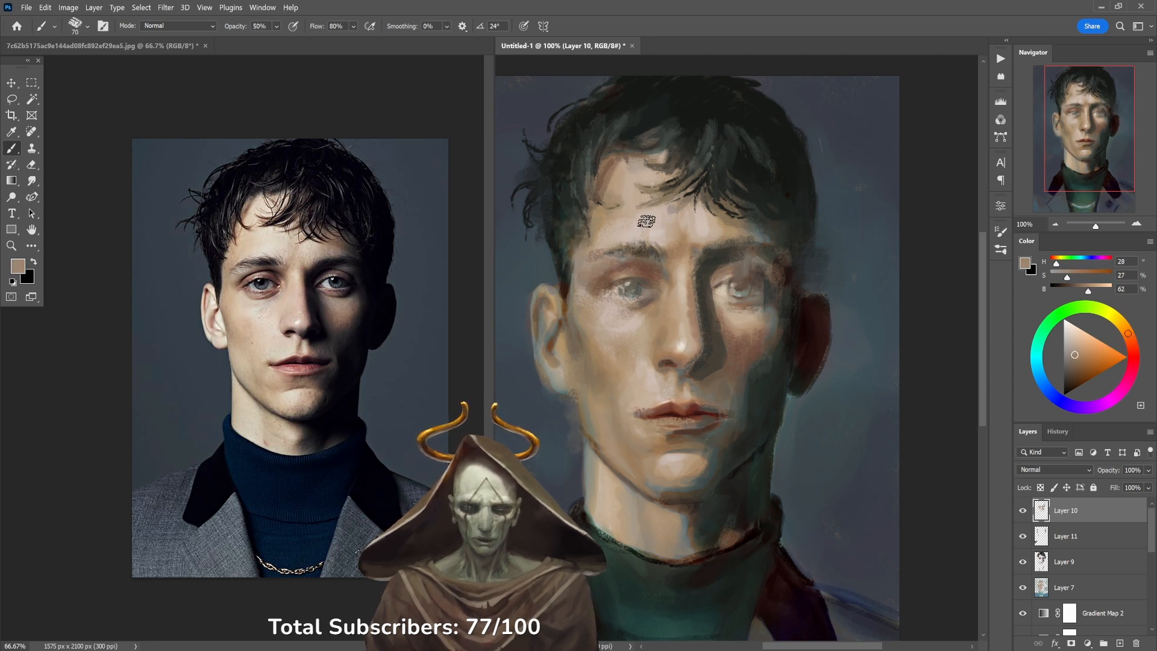
pyautogui.keyDown('alt'); pyautogui.click(641, 252); pyautogui.keyUp('alt')
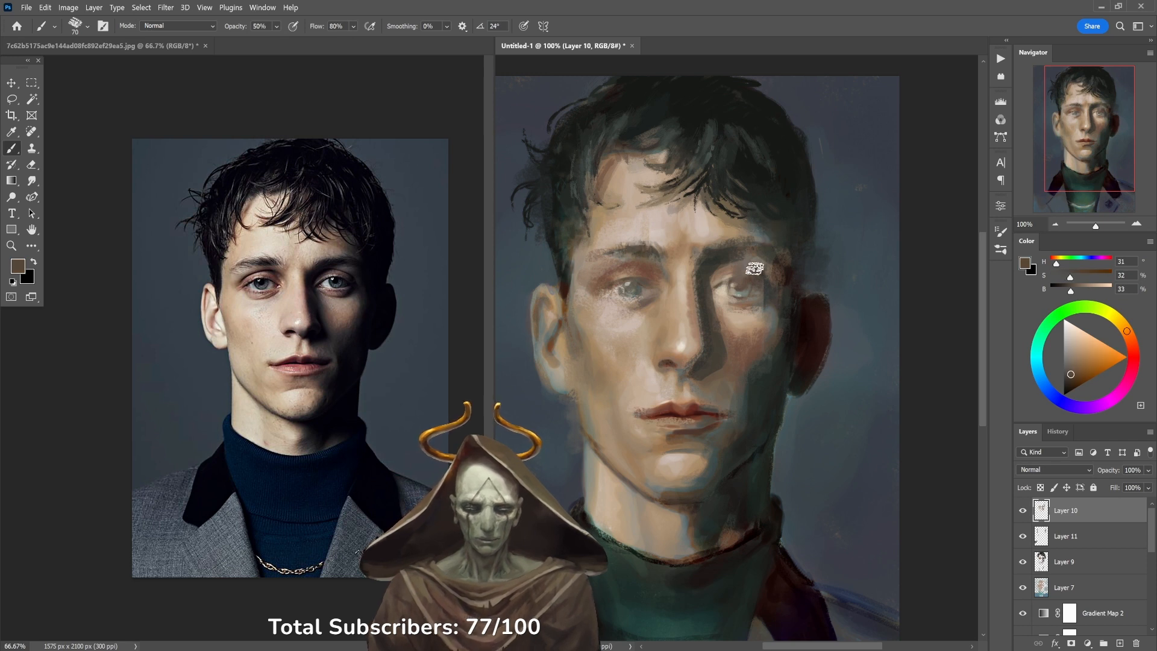
# Darken both eyebrows with near-black sampled from the hair, using a tapered brush preset at size 70 and 40% opacity.
pyautogui.rightClick(781, 300)
pyautogui.click(809, 451)
pyautogui.click(596, 276)
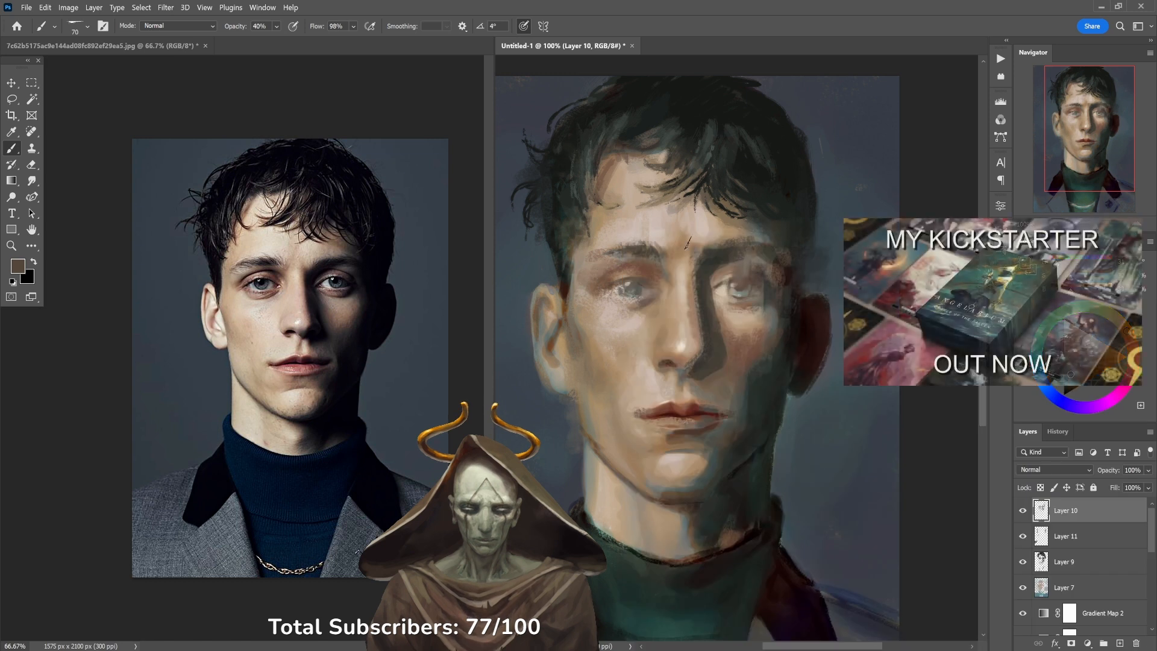
pyautogui.keyDown('alt'); pyautogui.click(644, 114); pyautogui.keyUp('alt')
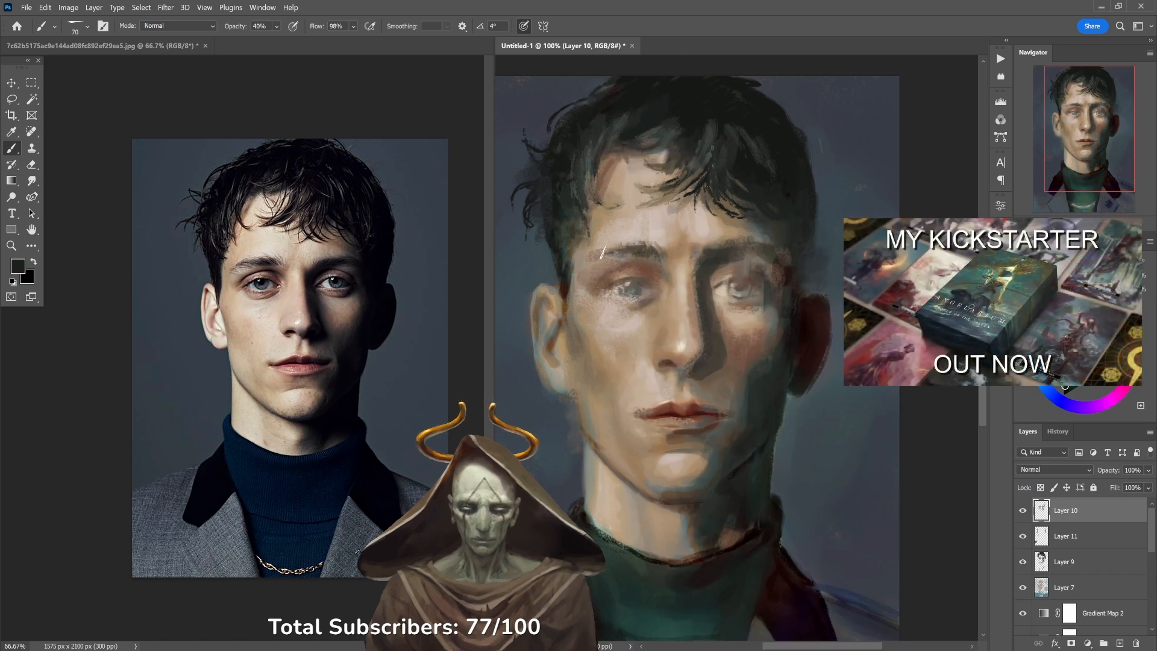
pyautogui.moveTo(585, 265); pyautogui.dragTo(601, 254)
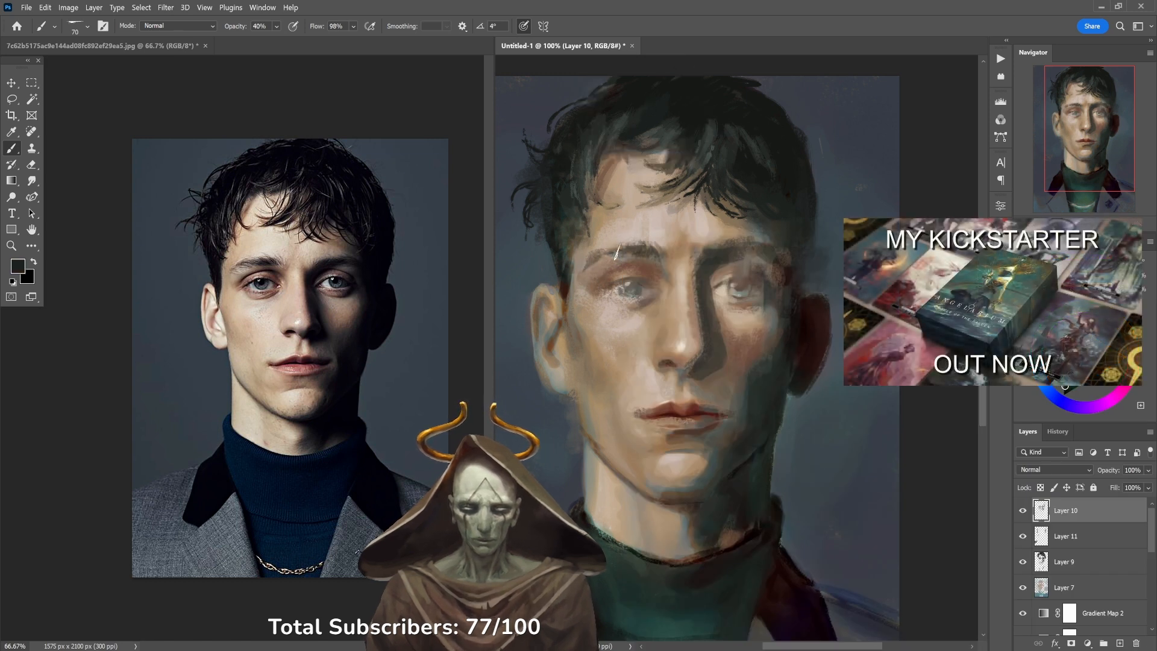
pyautogui.hotkey('ctrl', 'z')
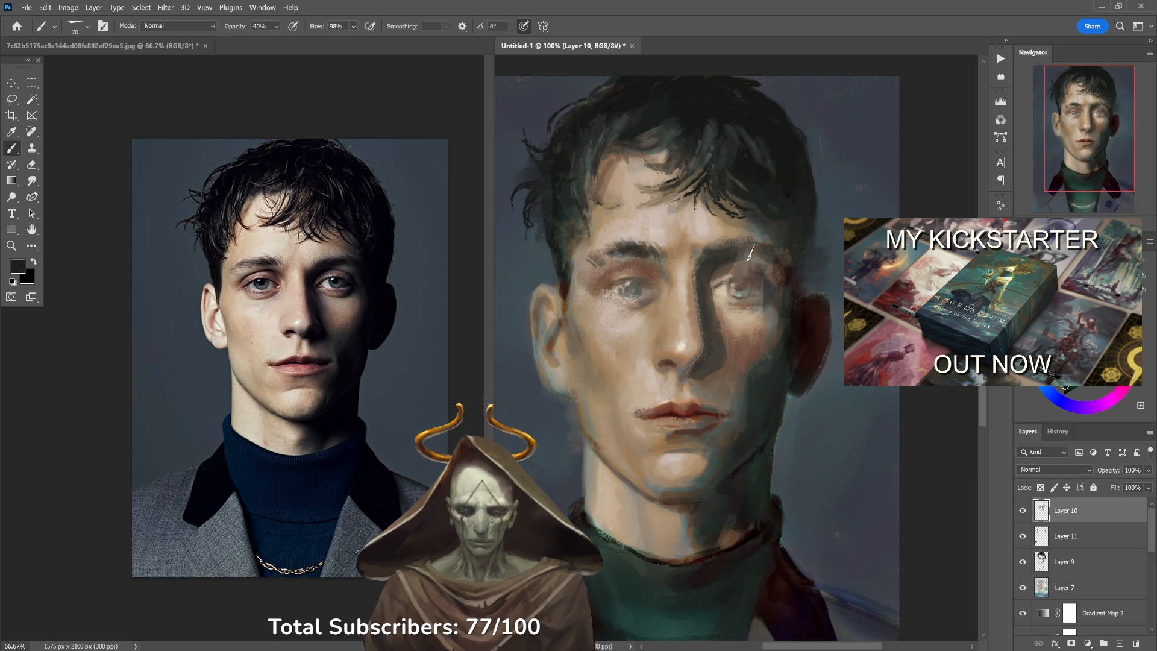
pyautogui.moveTo(723, 271); pyautogui.dragTo(754, 257)
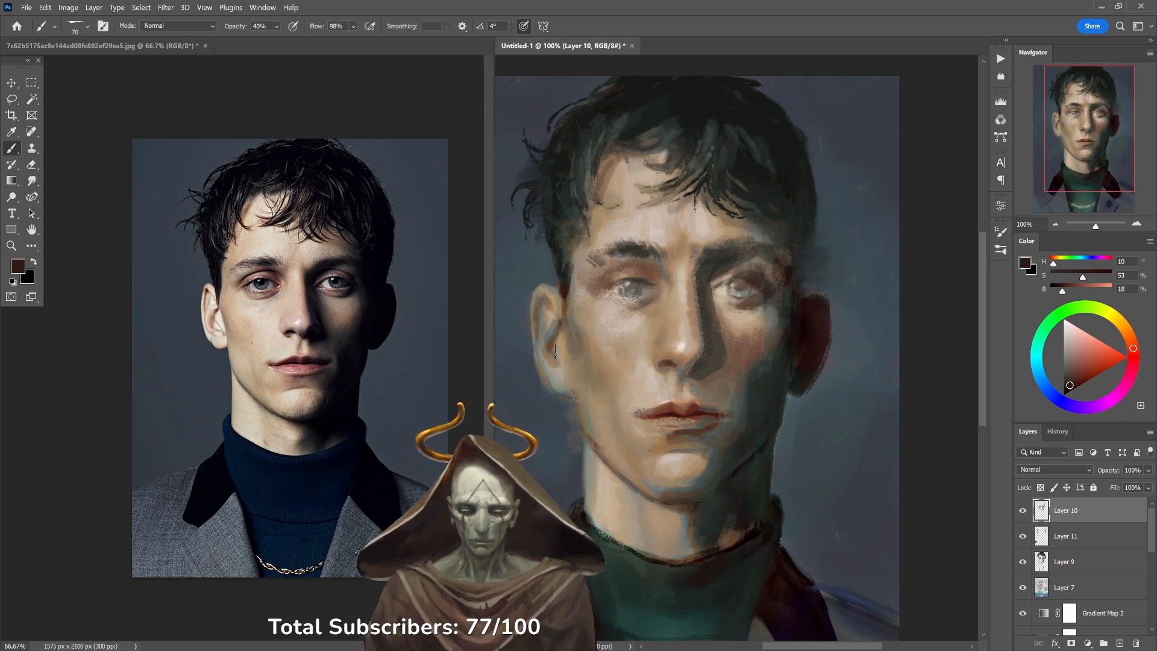
# Paint the sideburn area and face edge beside the lit-side ear with dark reddish brown and sampled golden browns.
pyautogui.moveTo(573, 360); pyautogui.dragTo(566, 317)
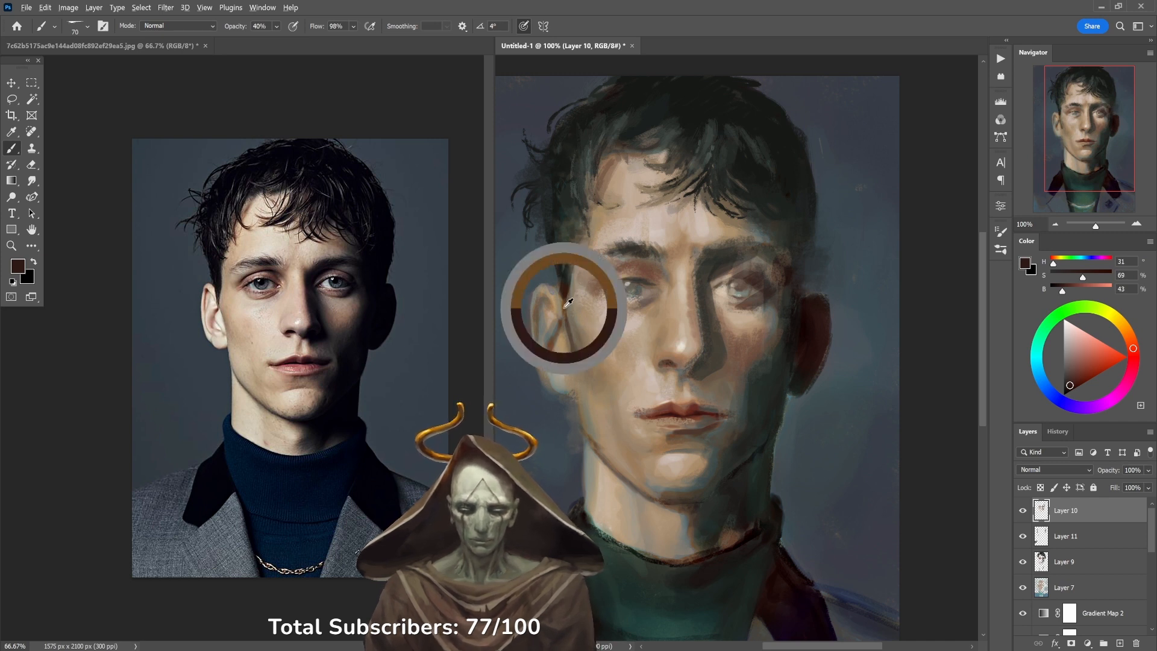
pyautogui.keyDown('alt'); pyautogui.click(567, 325); pyautogui.keyUp('alt')
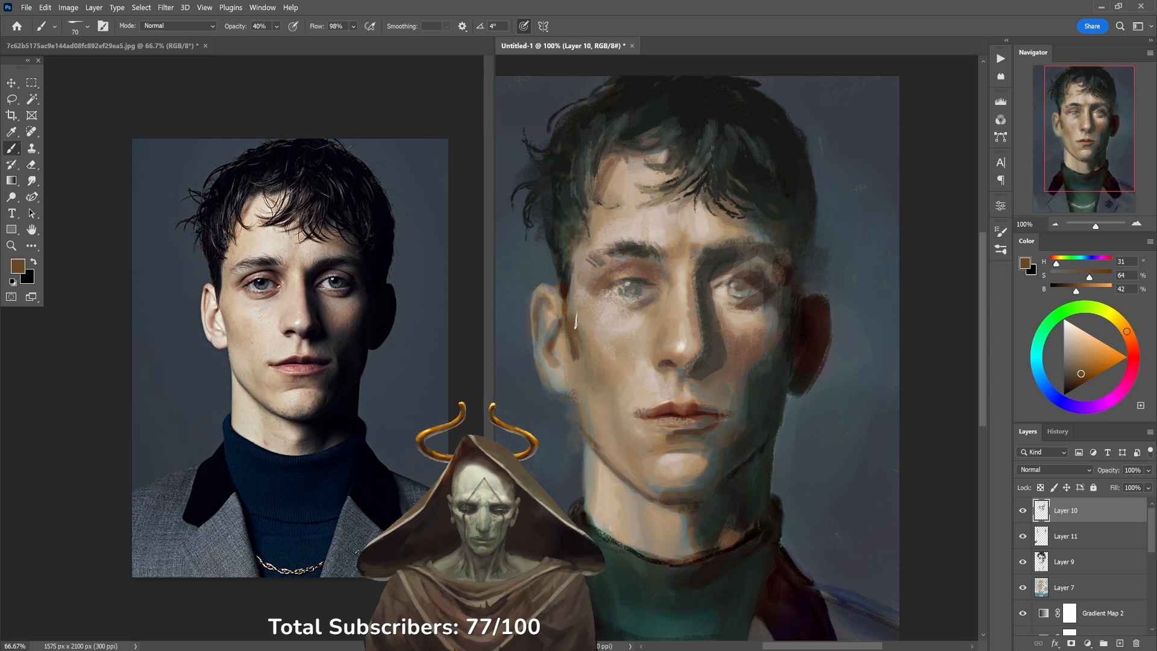
pyautogui.keyDown('alt'); pyautogui.click(583, 355); pyautogui.keyUp('alt')
pyautogui.keyDown('alt'); pyautogui.click(592, 348); pyautogui.keyUp('alt')
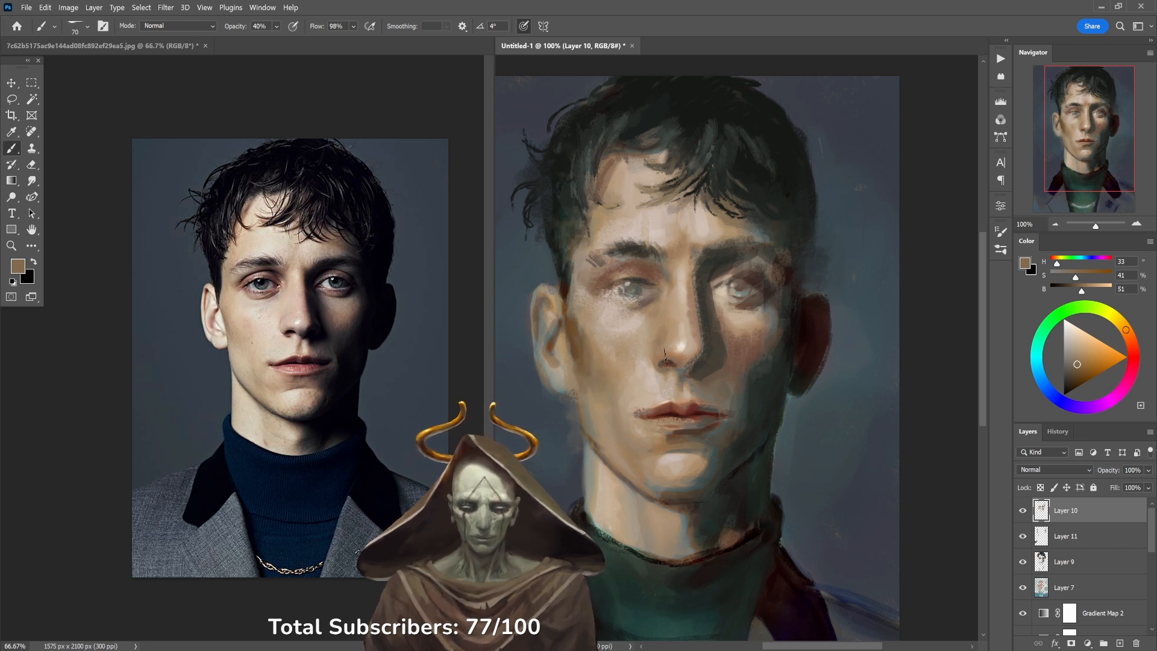
pyautogui.keyDown('alt'); pyautogui.click(571, 331); pyautogui.keyUp('alt')
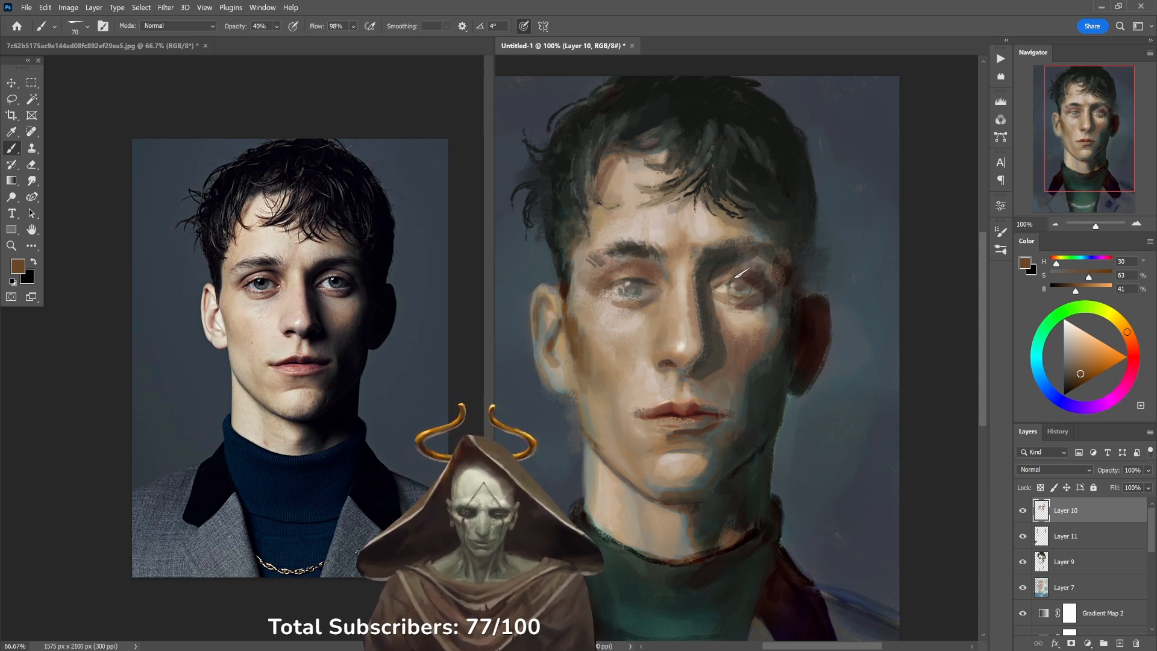
# Define the eyes with beige, greyish brown and dark reddish brown sampled from the painting, reducing the brush size to 60.
pyautogui.keyDown('alt'); pyautogui.click(721, 290); pyautogui.keyUp('alt')
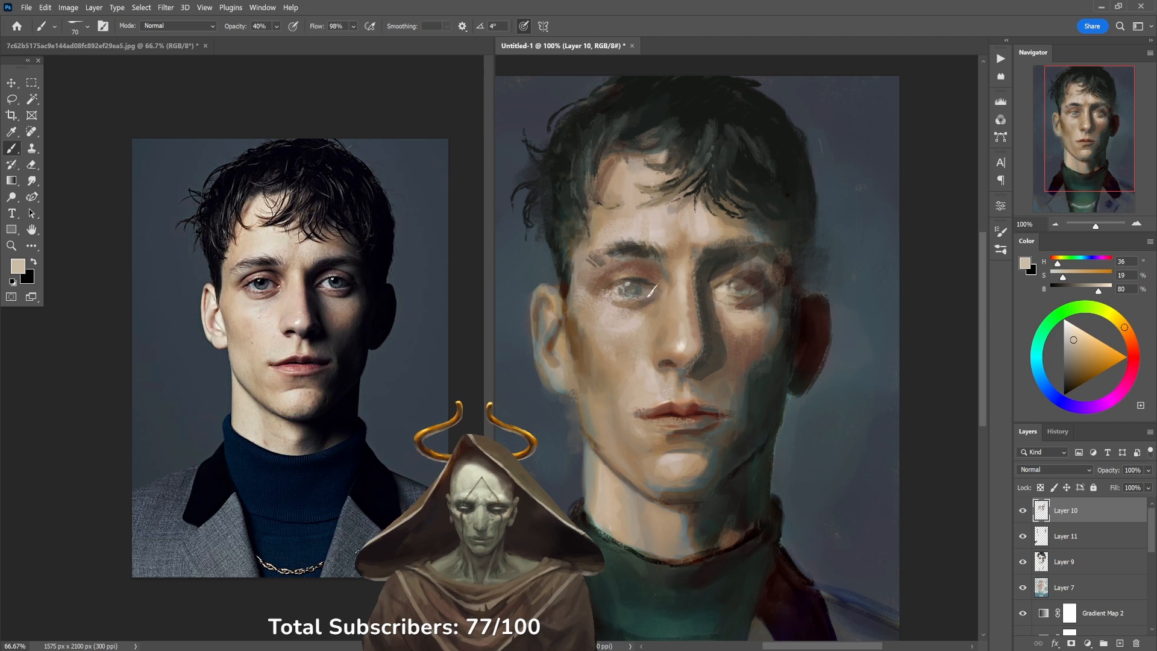
pyautogui.keyDown('alt'); pyautogui.click(637, 295); pyautogui.keyUp('alt')
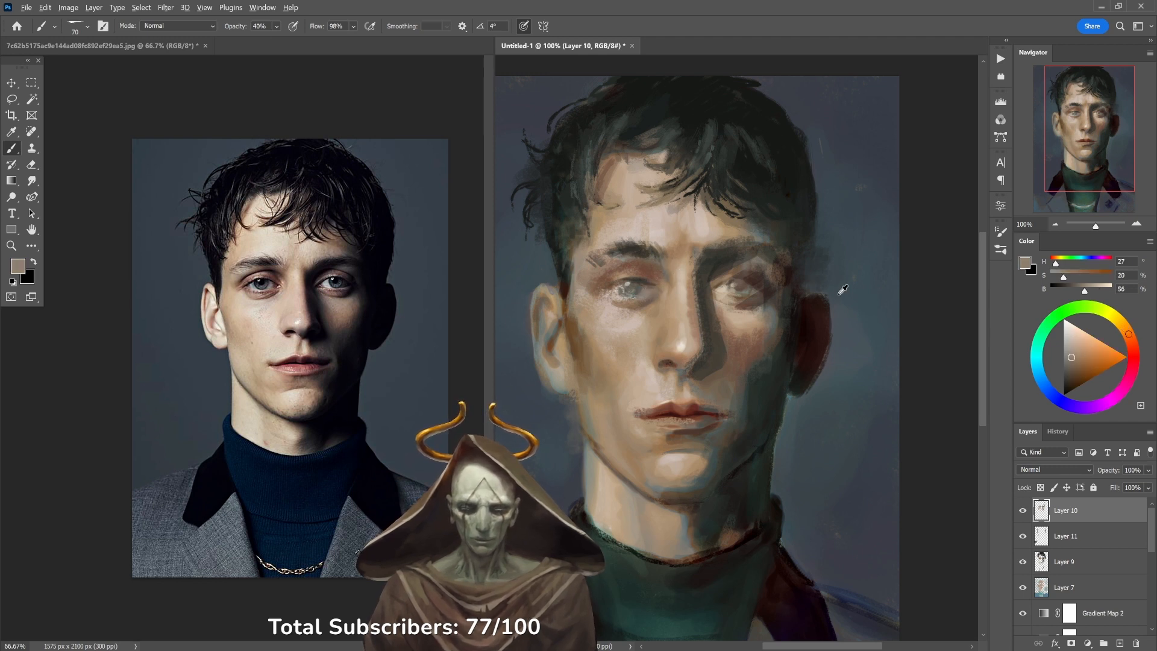
pyautogui.keyDown('alt'); pyautogui.click(810, 304); pyautogui.keyUp('alt')
pyautogui.press('[')
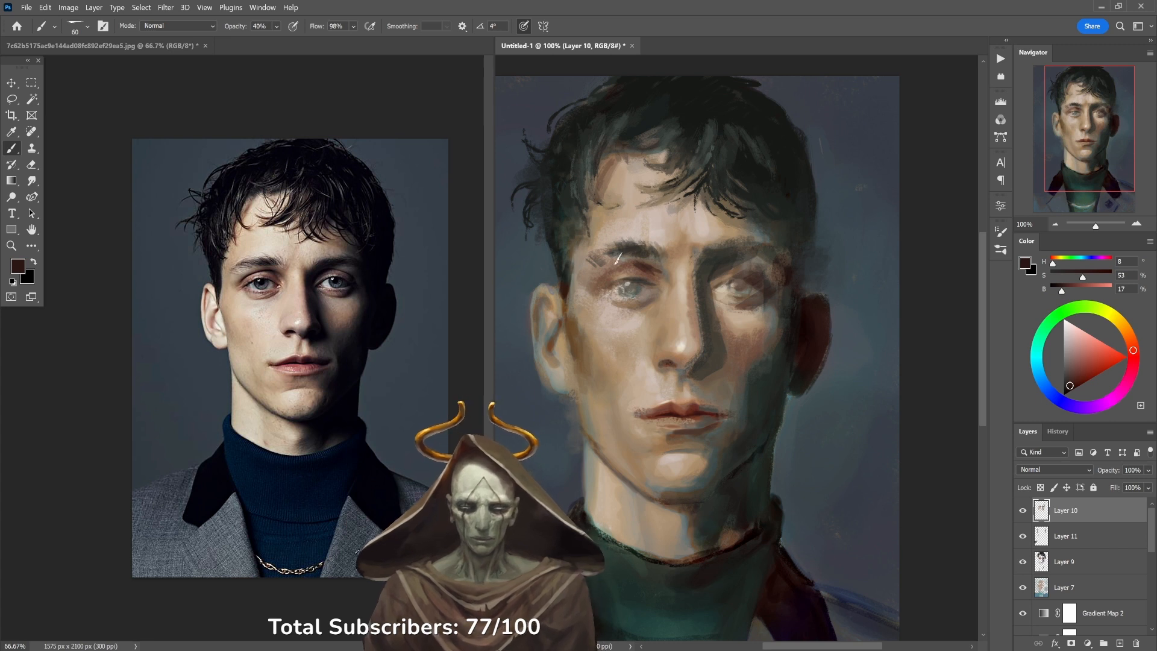
# Soften the outer end of the lit-side eyebrow with skin tones sampled from around it.
pyautogui.keyDown('alt'); pyautogui.click(597, 265); pyautogui.keyUp('alt')
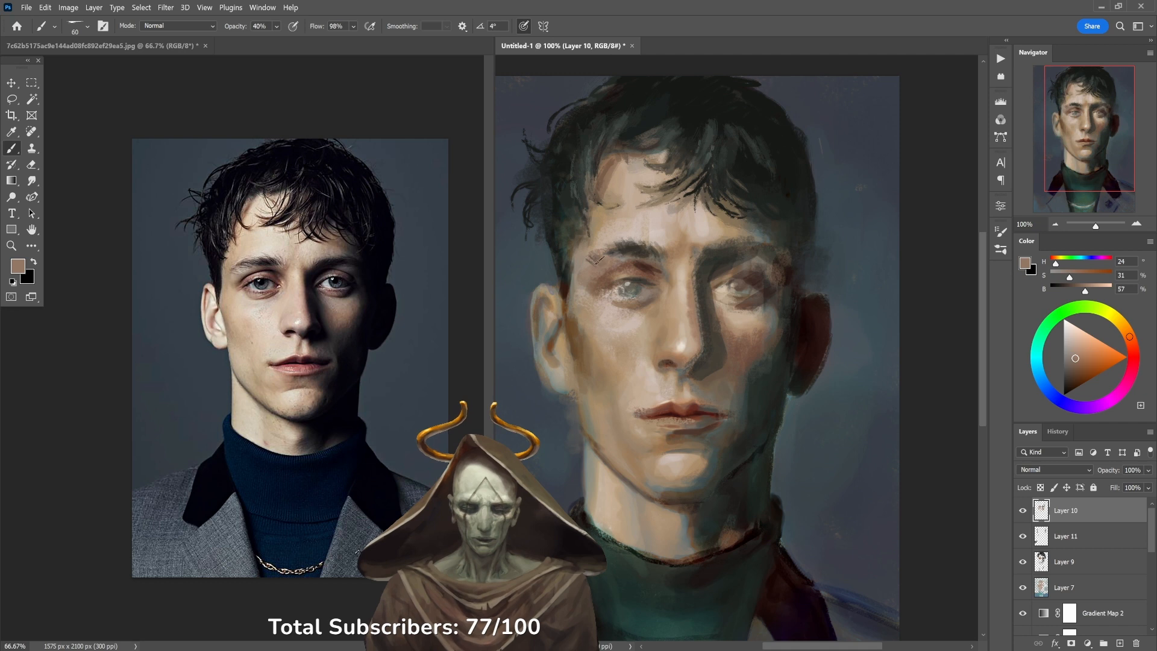
pyautogui.keyDown('alt'); pyautogui.click(583, 269); pyautogui.keyUp('alt')
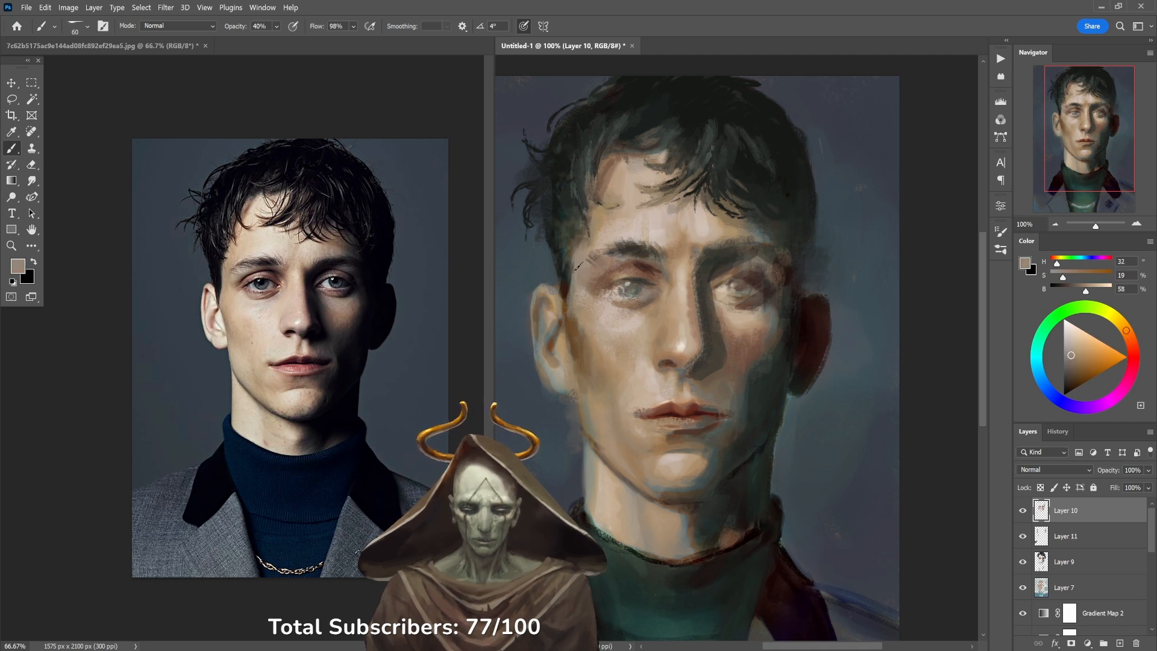
pyautogui.keyDown('alt'); pyautogui.click(597, 231); pyautogui.keyUp('alt')
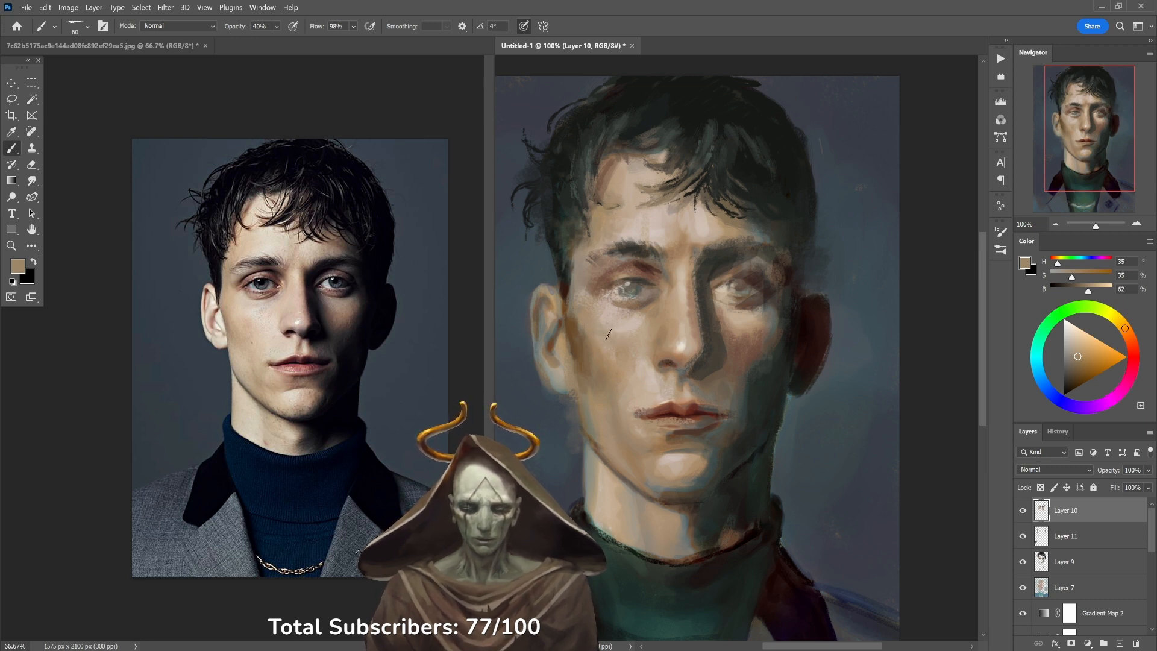
# Blend both cheeks with sampled tan and reddish-brown skin tones at 40% opacity.
pyautogui.keyDown('alt'); pyautogui.click(596, 345); pyautogui.keyUp('alt')
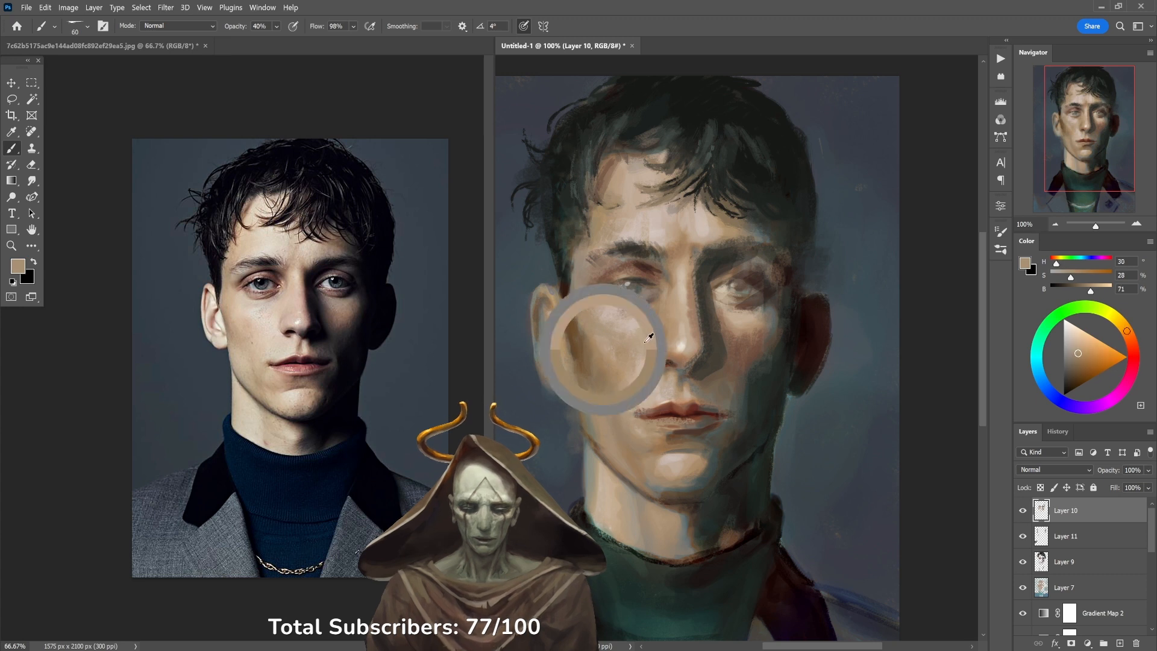
pyautogui.keyDown('alt'); pyautogui.click(740, 331); pyautogui.keyUp('alt')
pyautogui.keyDown('alt'); pyautogui.click(761, 335); pyautogui.keyUp('alt')
pyautogui.keyDown('alt'); pyautogui.click(756, 344); pyautogui.keyUp('alt')
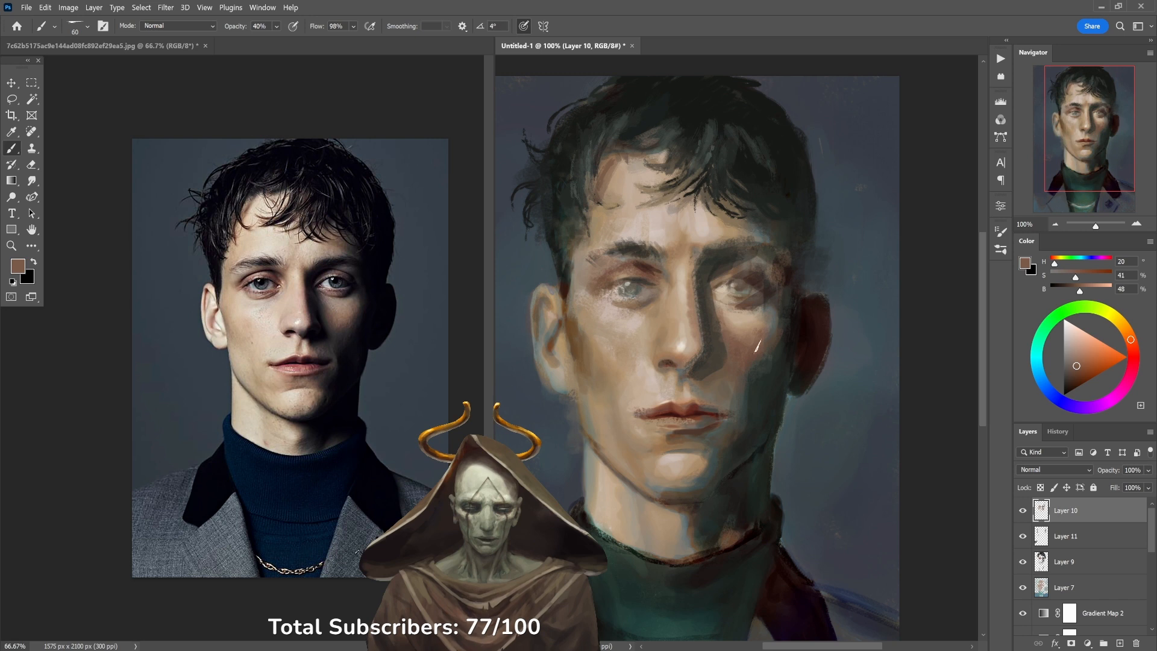
pyautogui.keyDown('alt'); pyautogui.click(751, 328); pyautogui.keyUp('alt')
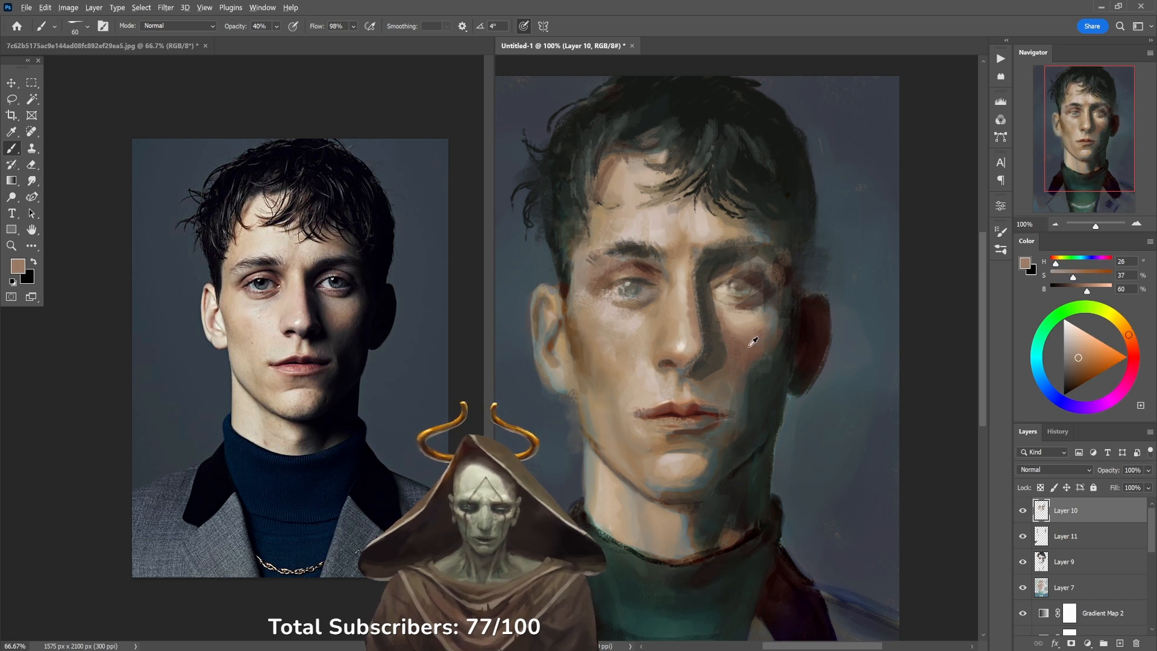
pyautogui.keyDown('alt'); pyautogui.click(586, 330); pyautogui.keyUp('alt')
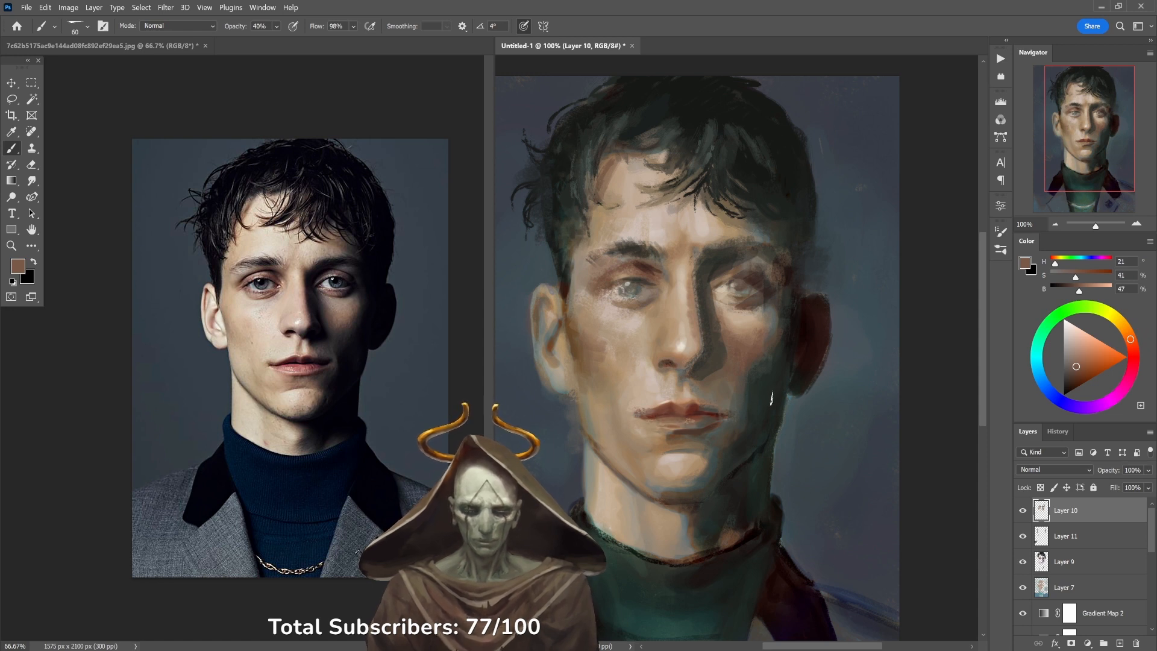
# Refine the whites and lids of both eyes with sampled beige, muted brown and pale highlight tones.
pyautogui.moveTo(770, 395); pyautogui.dragTo(788, 351)
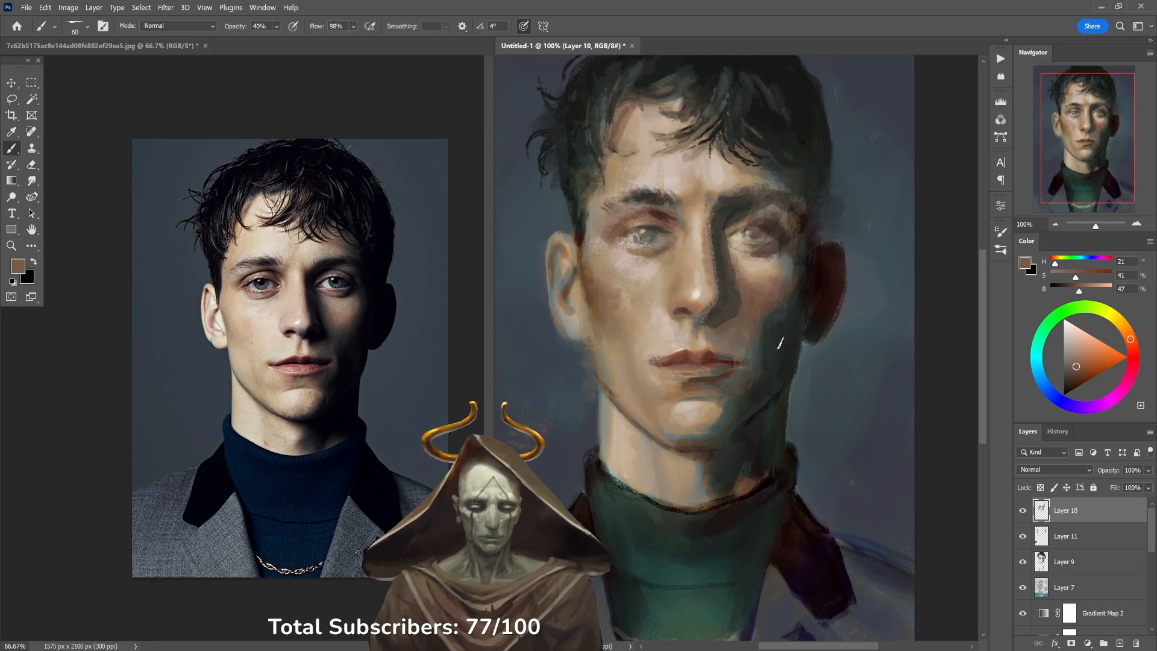
pyautogui.keyDown('alt'); pyautogui.click(742, 231); pyautogui.keyUp('alt')
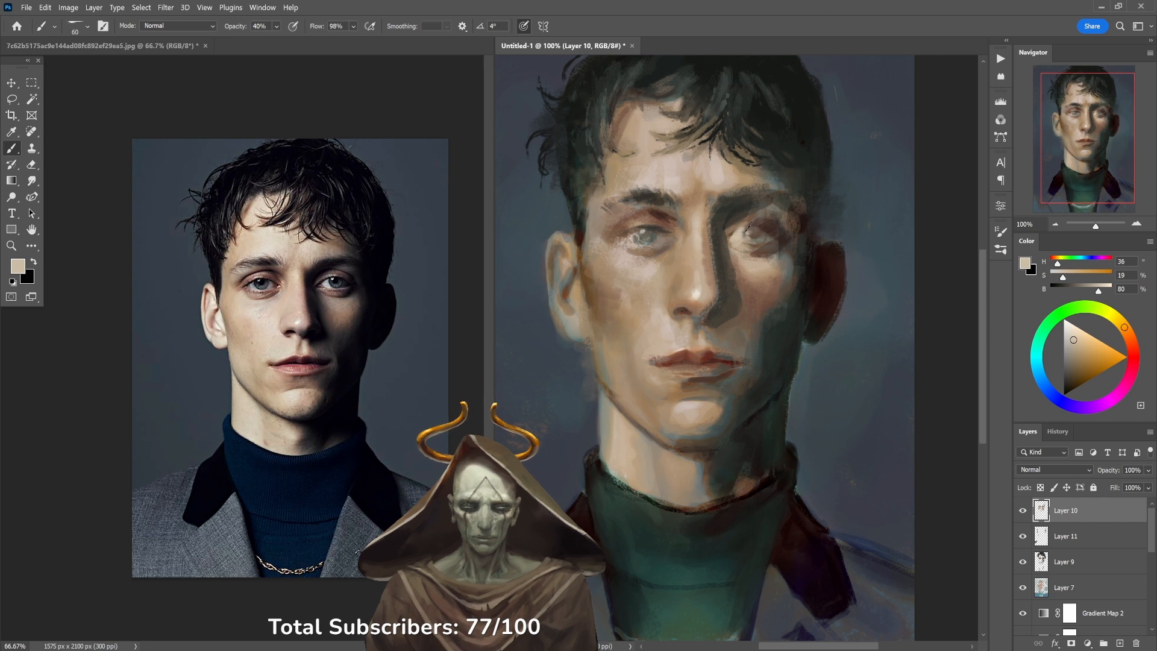
pyautogui.keyDown('alt'); pyautogui.click(737, 232); pyautogui.keyUp('alt')
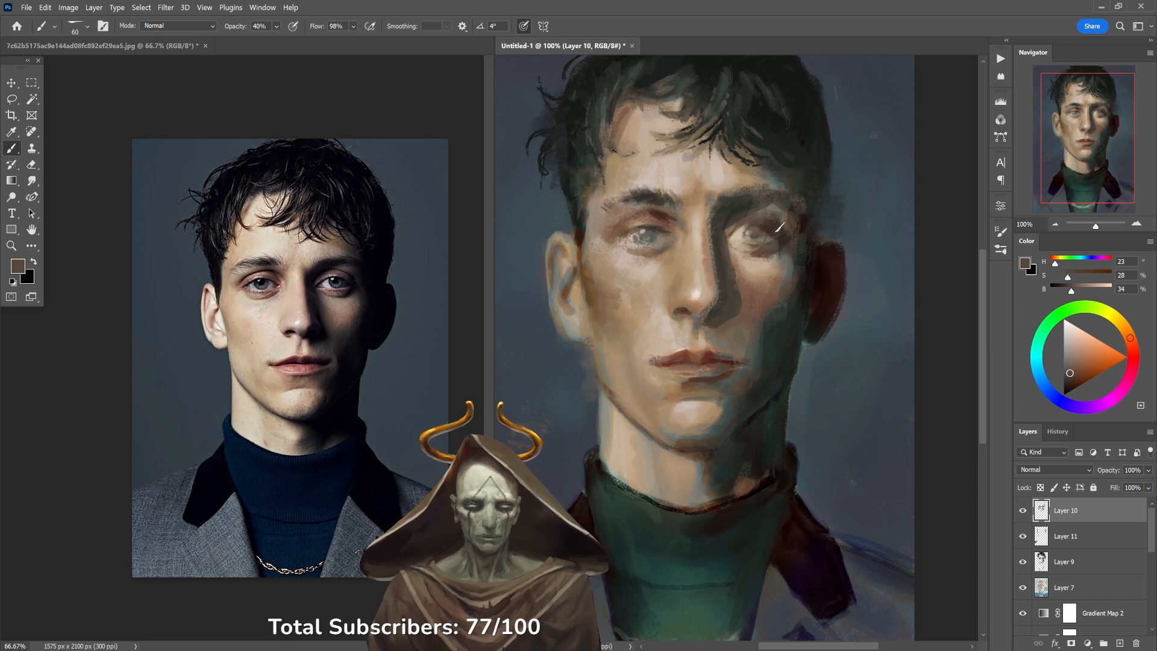
pyautogui.keyDown('alt'); pyautogui.click(652, 264); pyautogui.keyUp('alt')
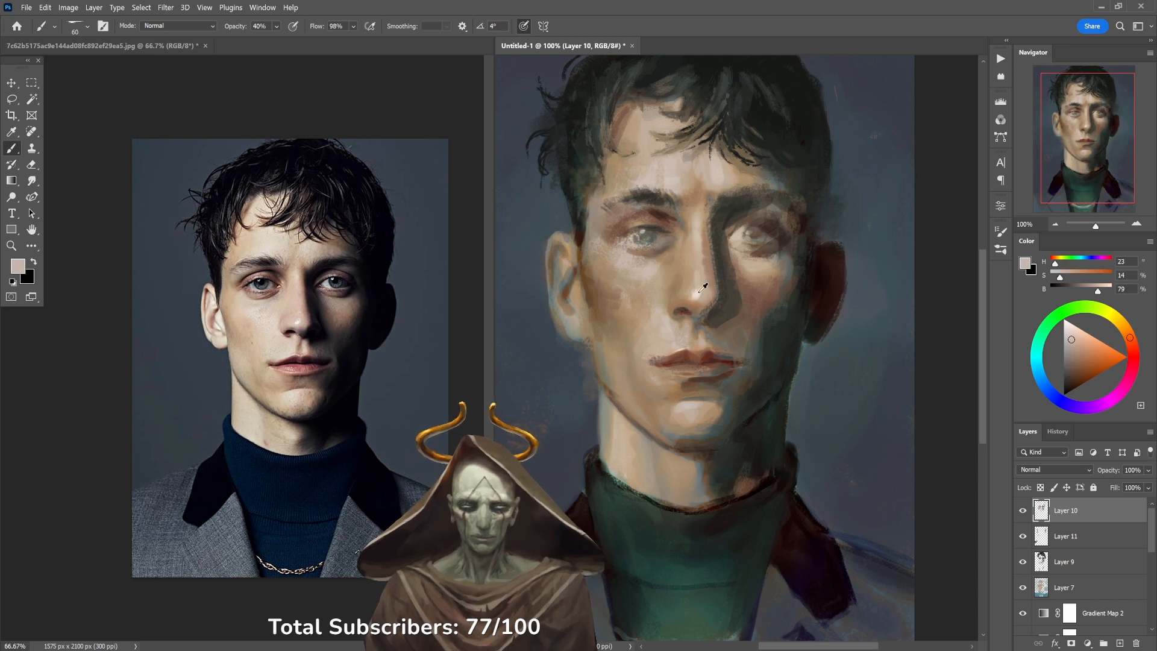
pyautogui.moveTo(654, 241); pyautogui.dragTo(666, 242)
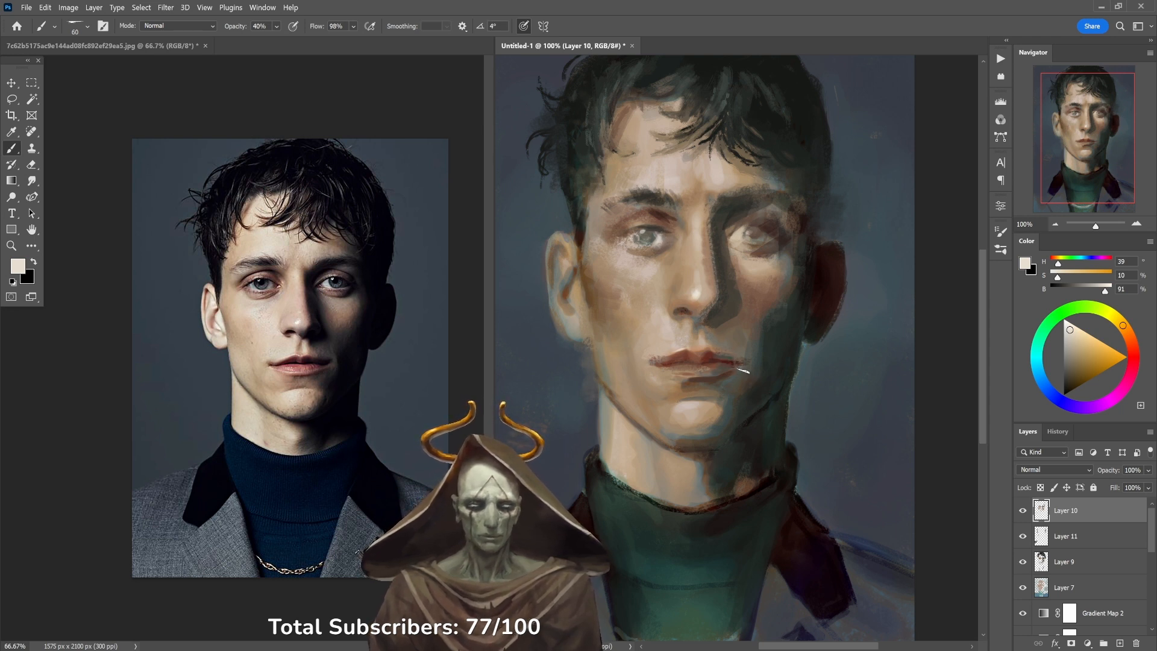
# Deepen the shadow-side eye with black and dark reddish brown, and blend the skin beneath it with sampled reddish browns.
pyautogui.press('d')
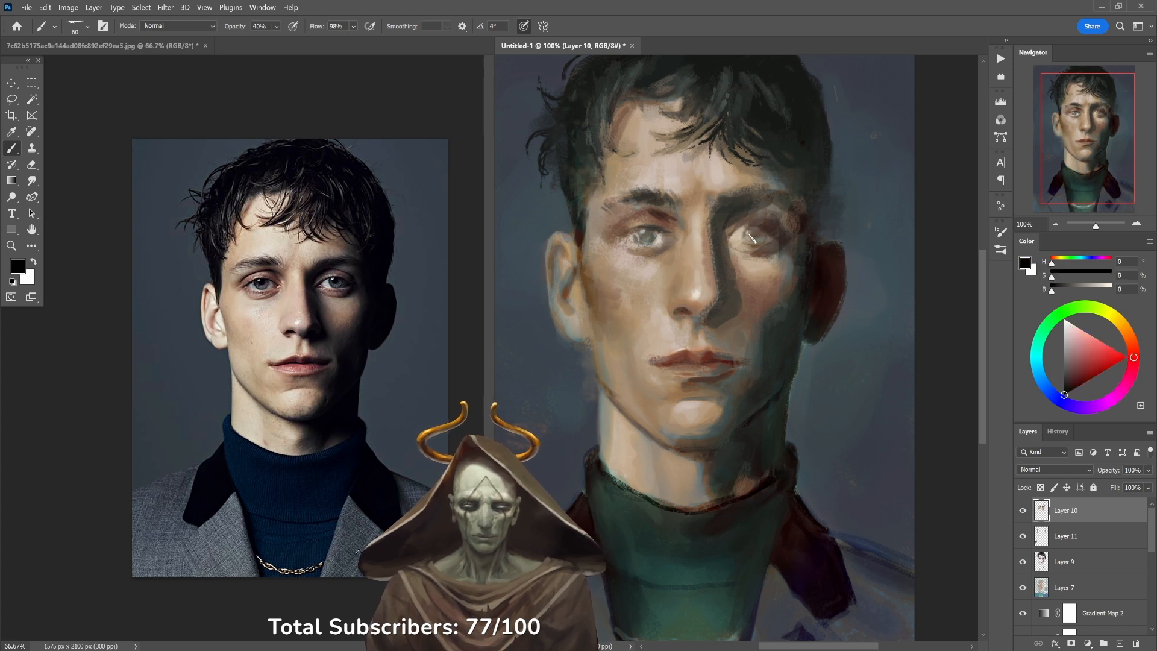
pyautogui.keyDown('alt'); pyautogui.click(756, 232); pyautogui.keyUp('alt')
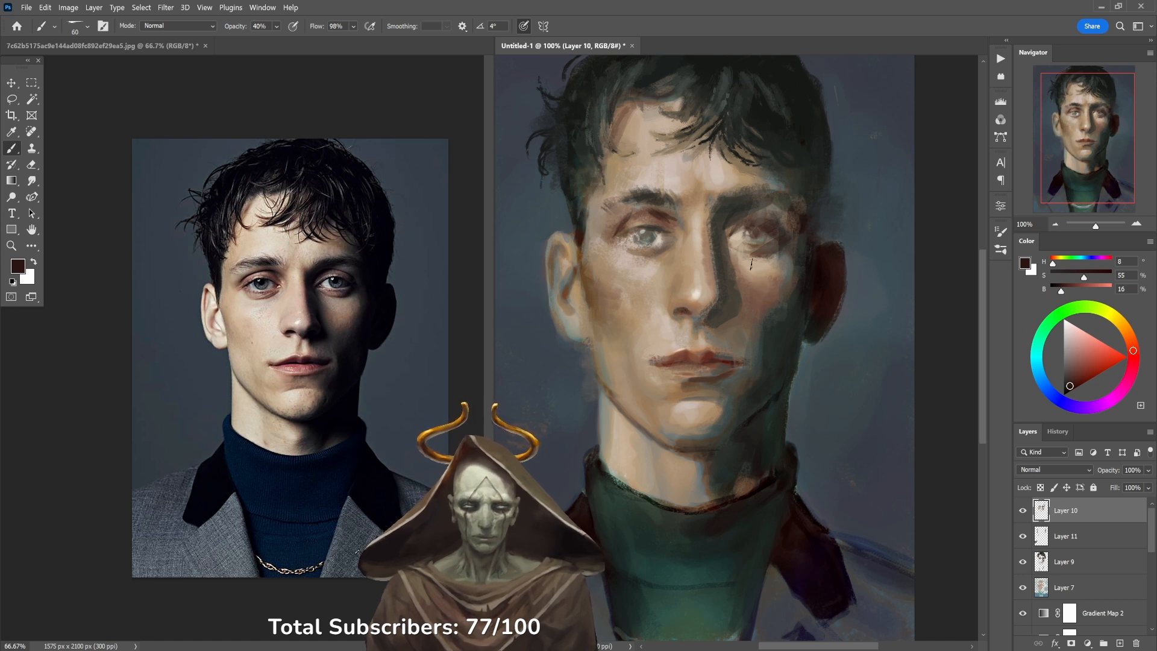
pyautogui.keyDown('alt'); pyautogui.click(763, 251); pyautogui.keyUp('alt')
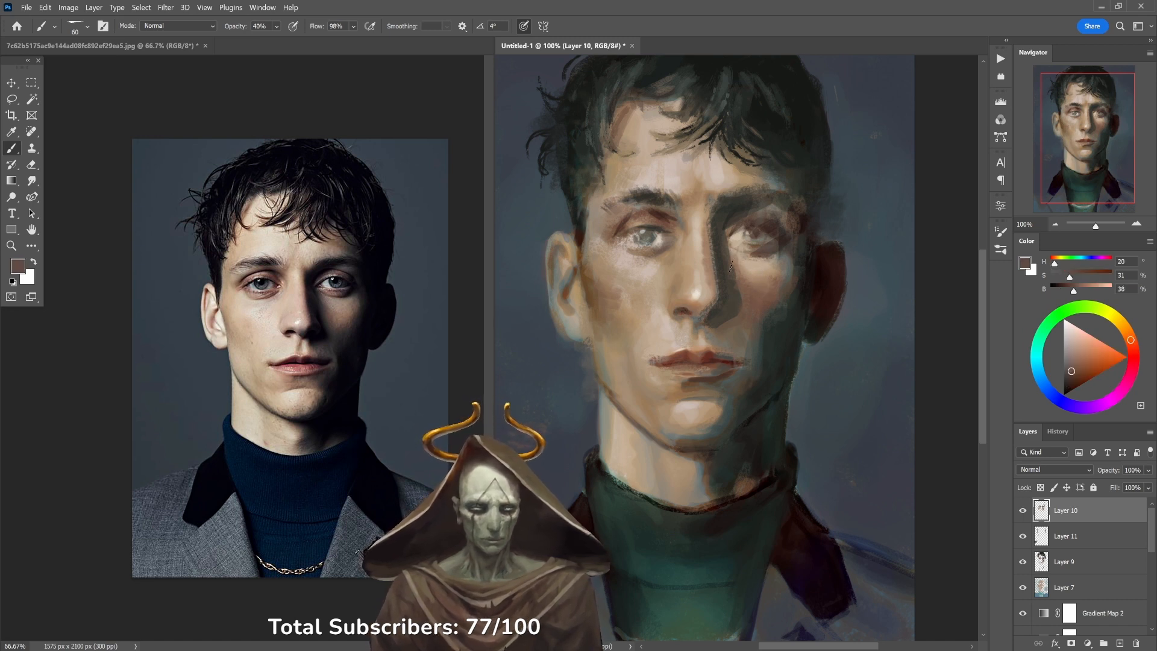
pyautogui.keyDown('alt'); pyautogui.click(765, 311); pyautogui.keyUp('alt')
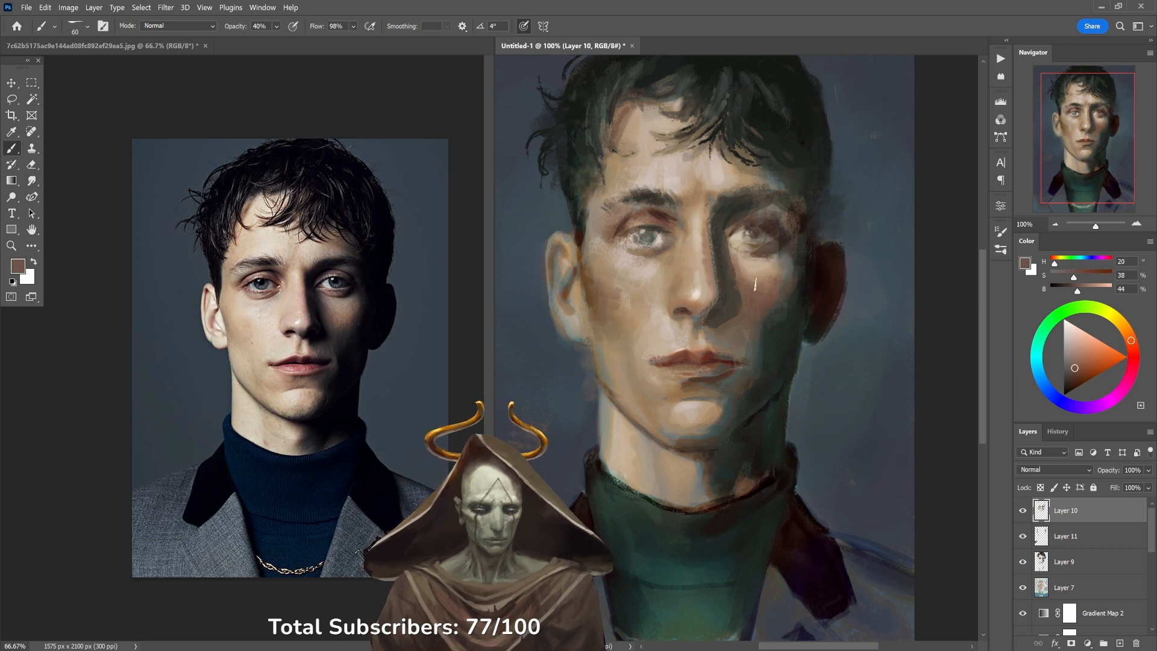
# Define the eyelids with reddish browns at brush size 40, varying the opacity between 90%, 30% and 70%.
pyautogui.press('[')
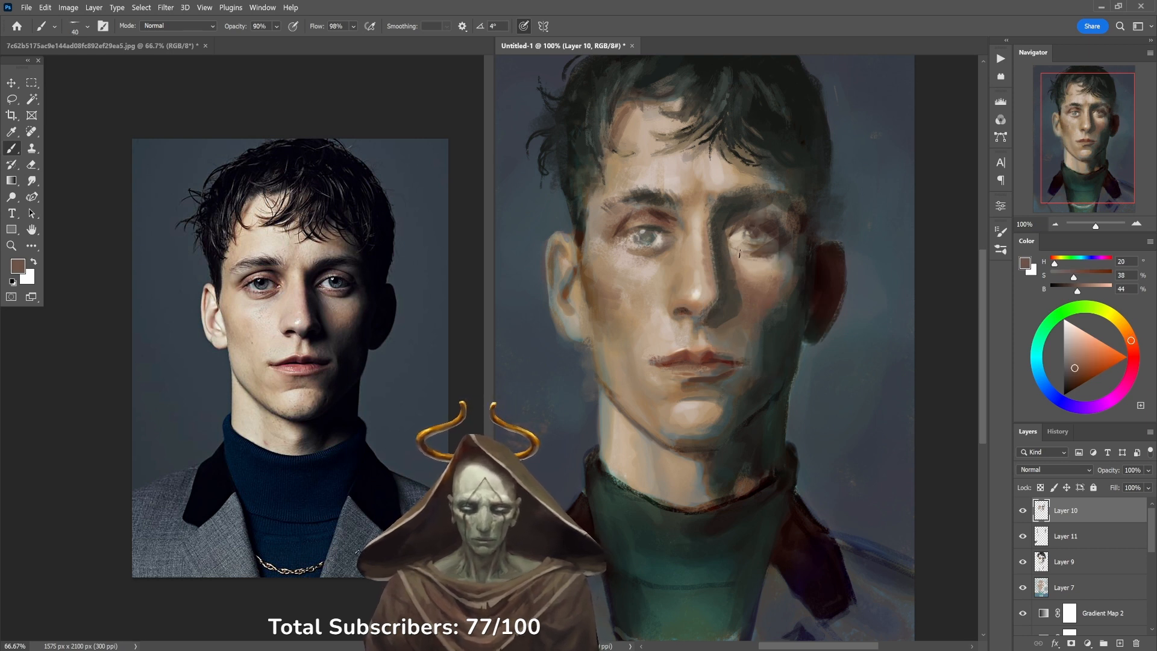
pyautogui.moveTo(736, 246); pyautogui.dragTo(758, 249)
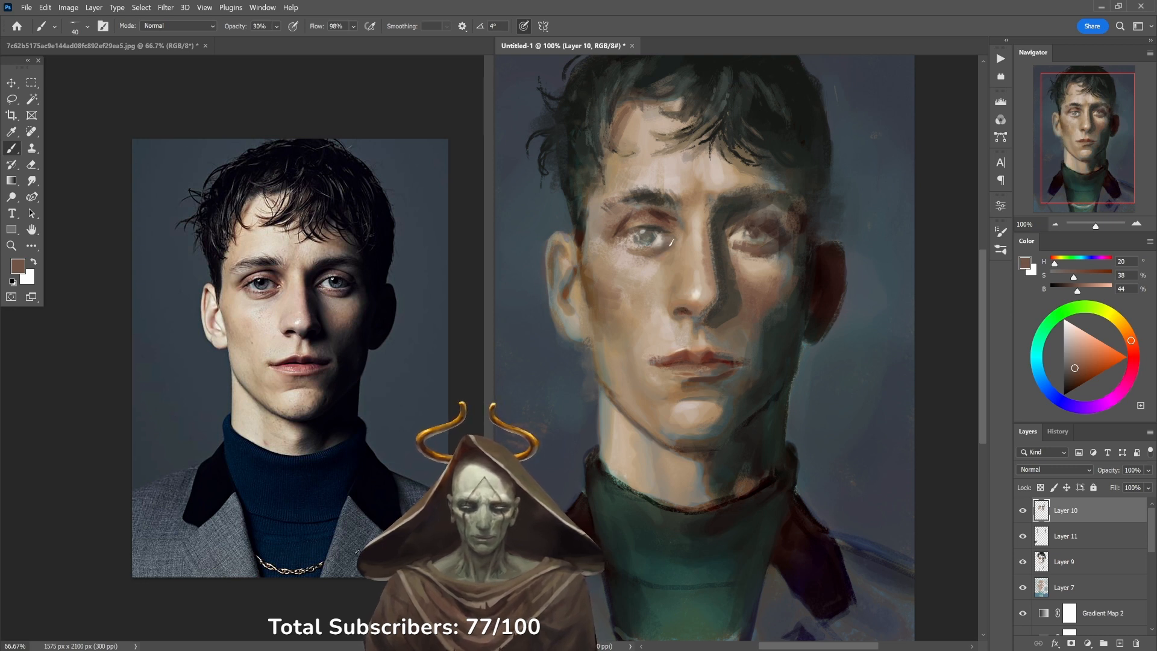
pyautogui.keyDown('alt'); pyautogui.click(664, 208); pyautogui.keyUp('alt')
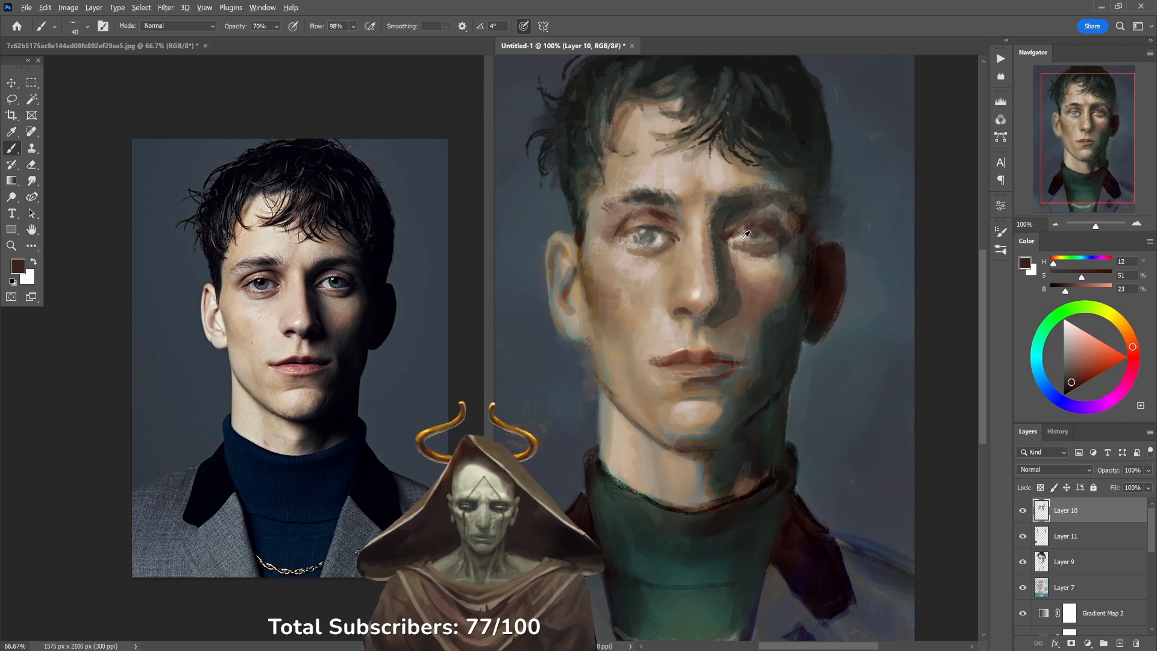
# Soften the skin beneath the shadow-side eye with sampled pale beige at 20% opacity, and touch up the eyes with sampled dark brown, near-black and tan.
pyautogui.keyDown('alt'); pyautogui.click(741, 237); pyautogui.keyUp('alt')
pyautogui.press('2')
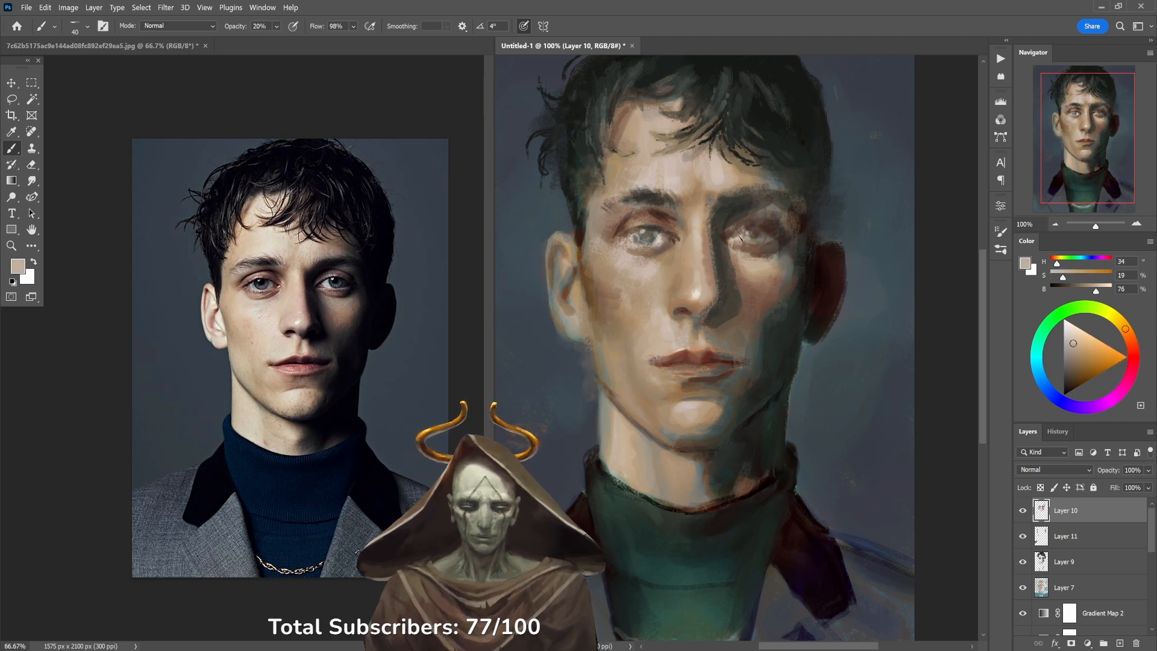
pyautogui.moveTo(742, 243); pyautogui.dragTo(769, 246)
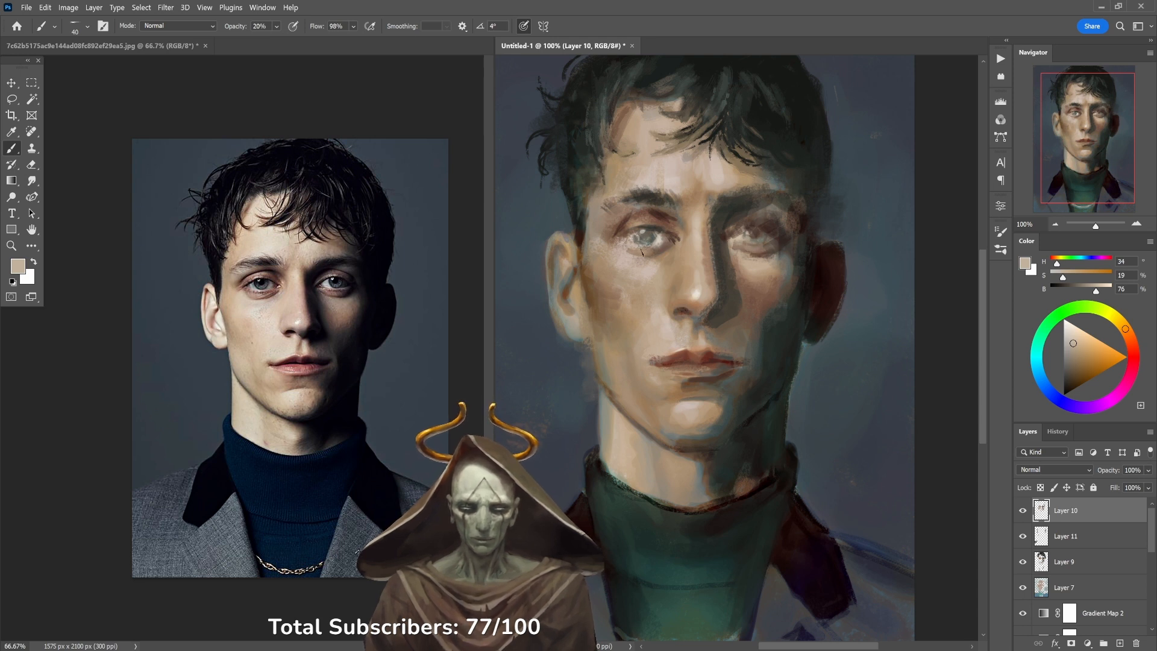
pyautogui.keyDown('alt'); pyautogui.click(658, 218); pyautogui.keyUp('alt')
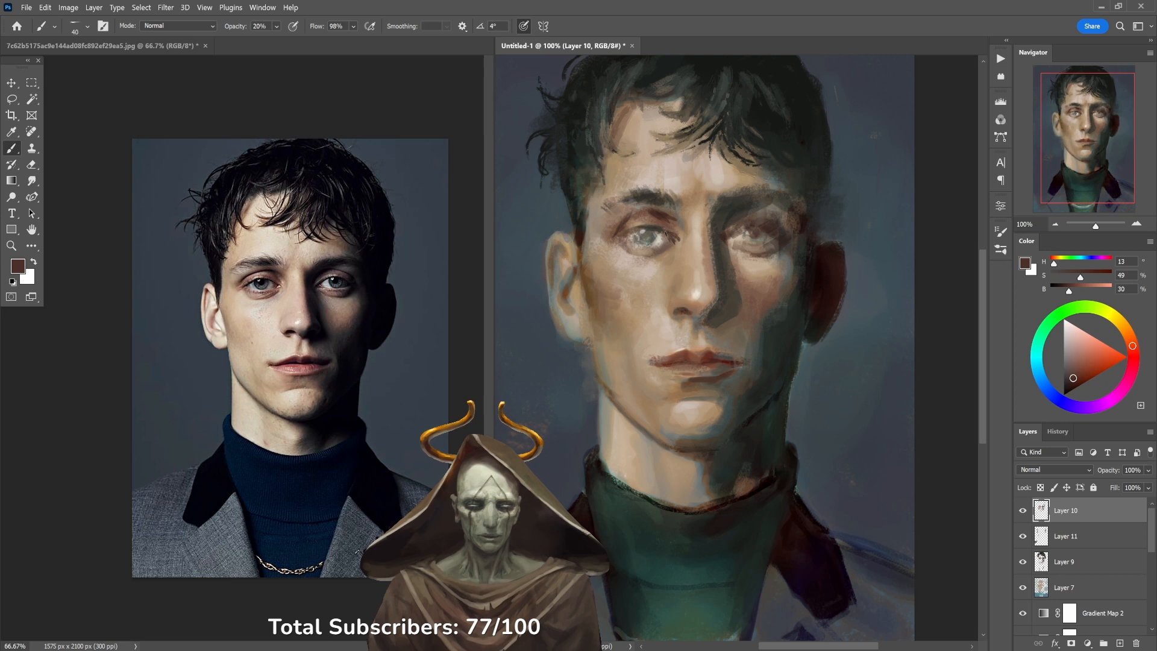
pyautogui.keyDown('alt'); pyautogui.click(770, 101); pyautogui.keyUp('alt')
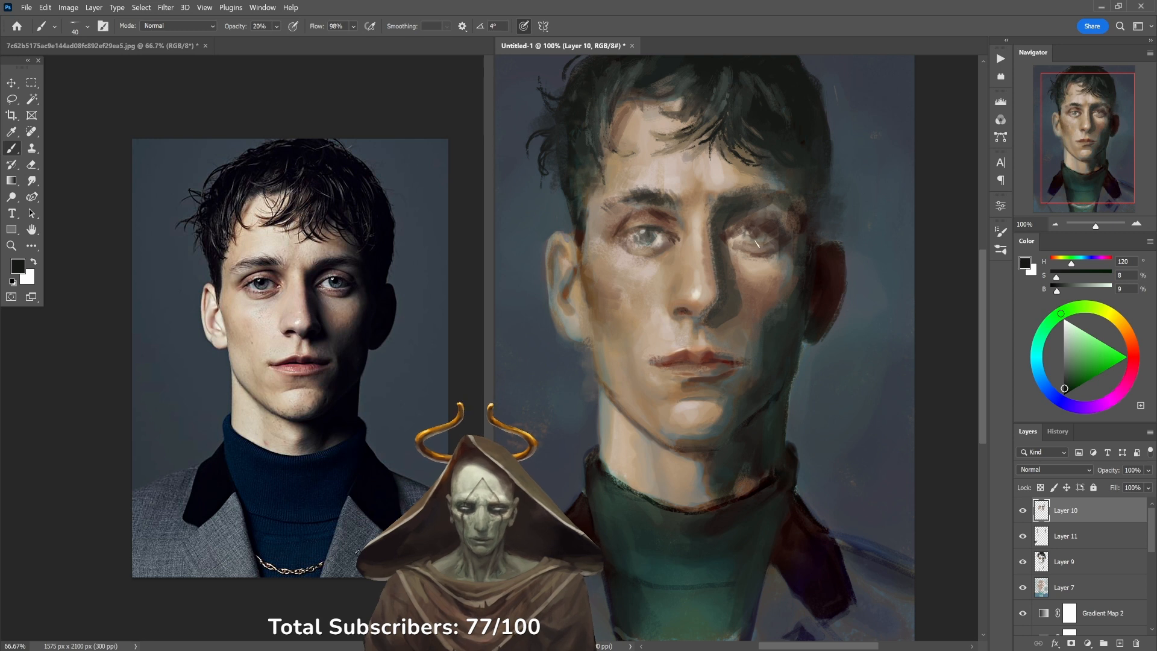
pyautogui.keyDown('alt'); pyautogui.click(753, 278); pyautogui.keyUp('alt')
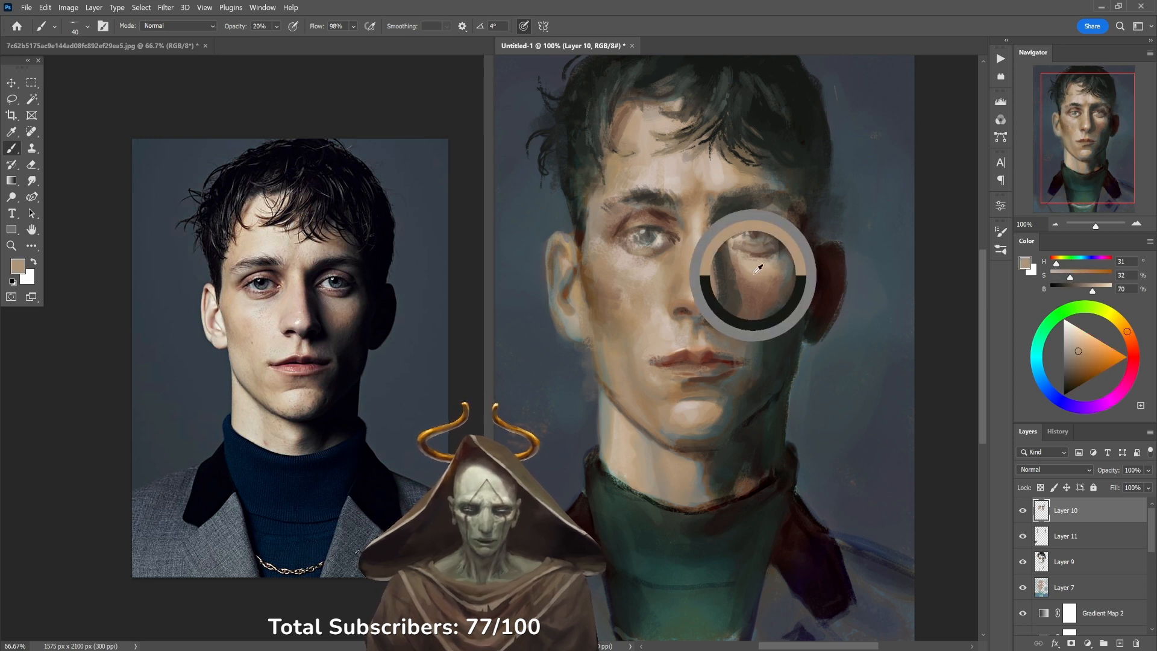
# Refine the inner corners and lids of both eyes with sampled beige and dark reddish brown, varying the opacity between 80%, 50% and 20%.
pyautogui.press('6')
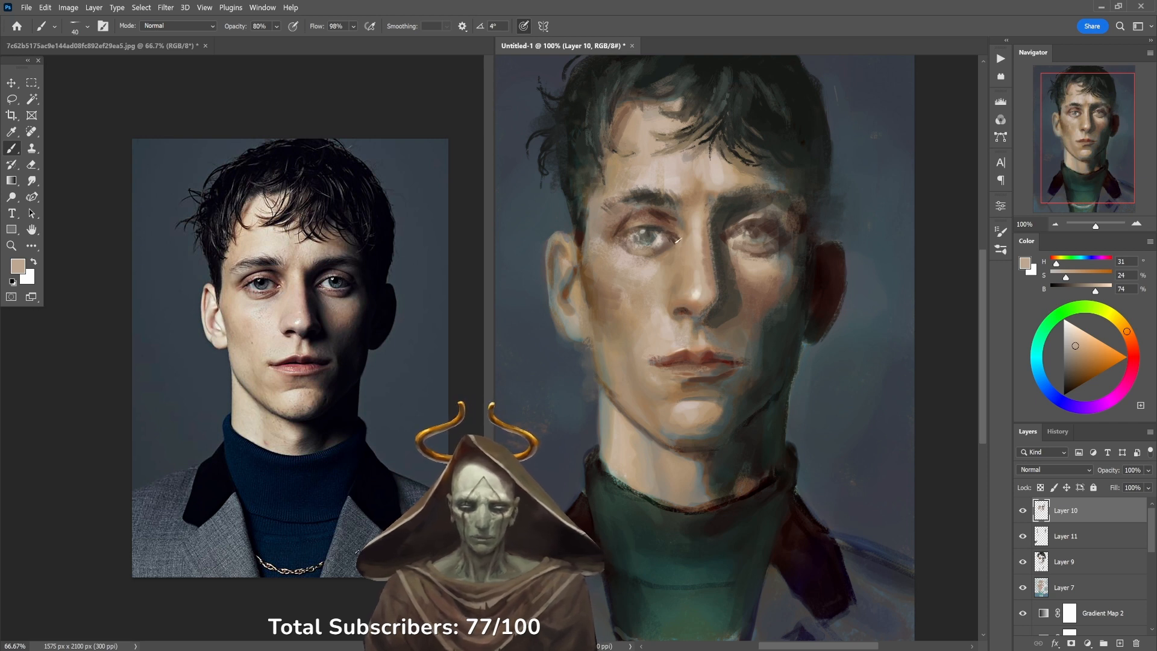
pyautogui.keyDown('alt'); pyautogui.click(660, 216); pyautogui.keyUp('alt')
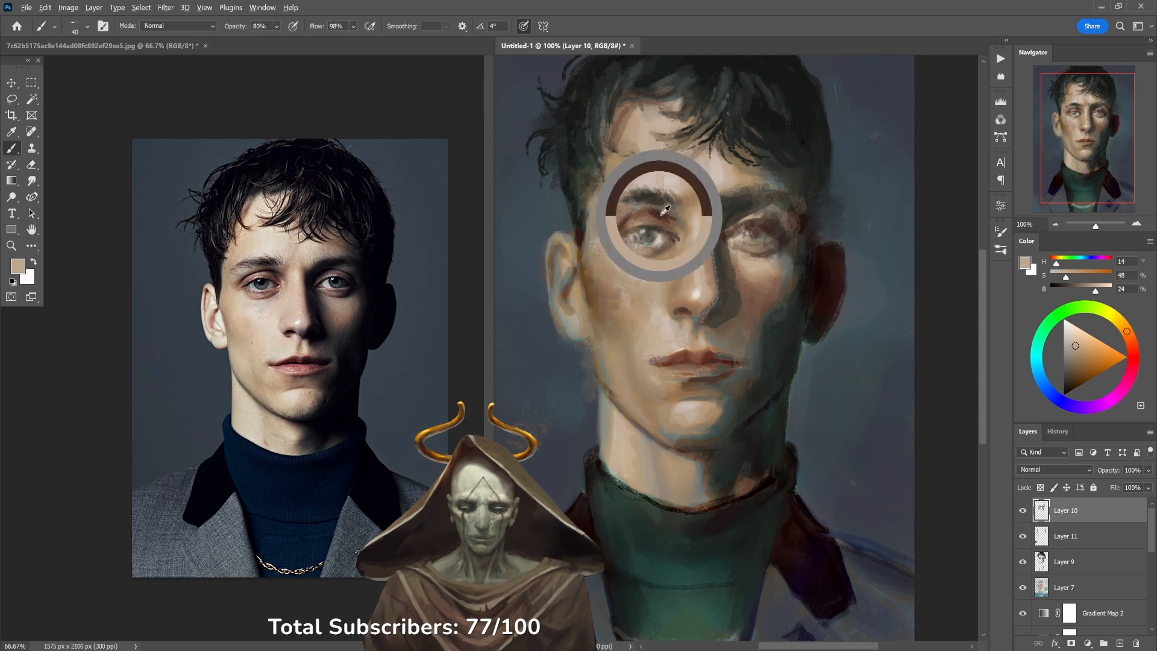
pyautogui.press('5')
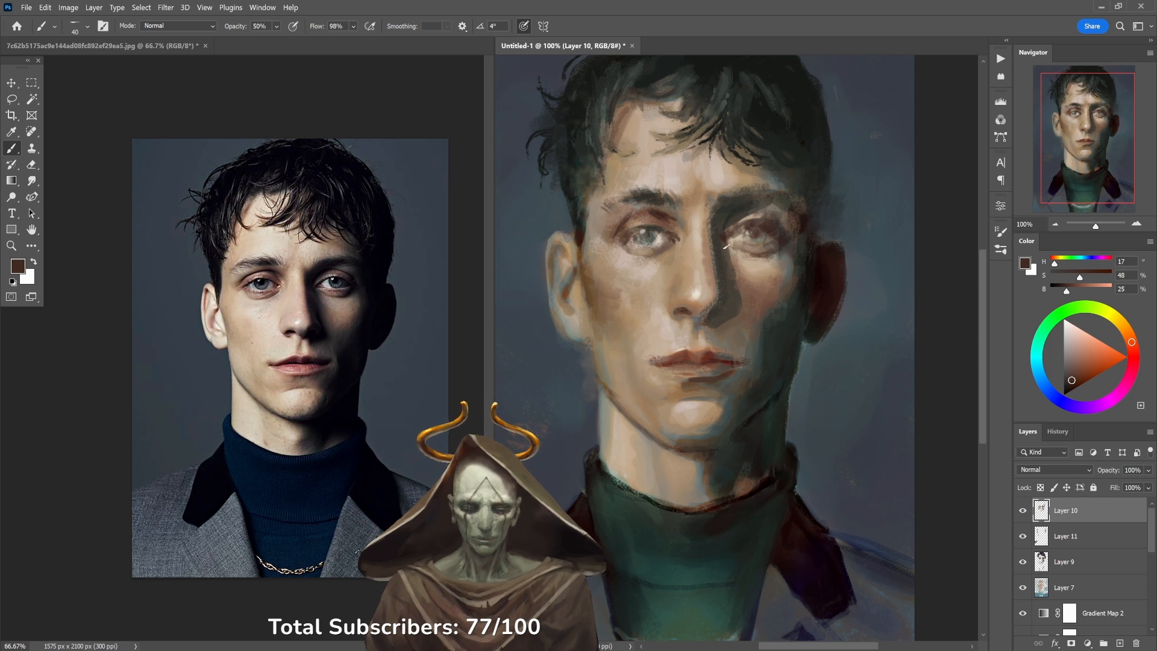
pyautogui.press('2')
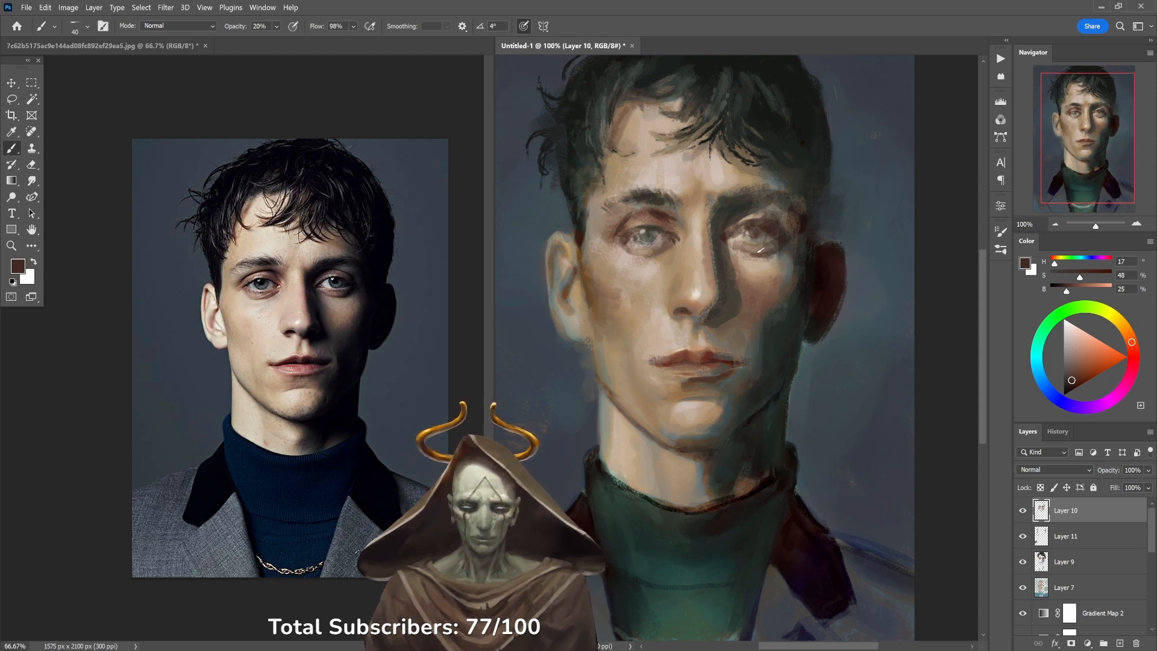
pyautogui.keyDown('alt'); pyautogui.click(740, 236); pyautogui.keyUp('alt')
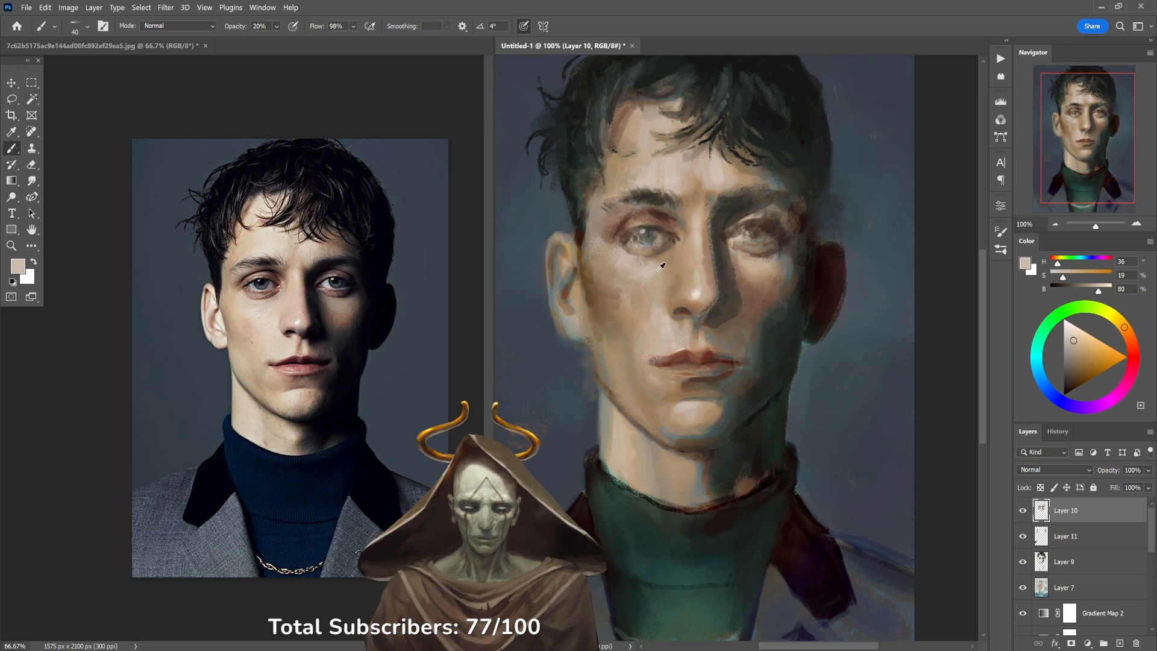
pyautogui.keyDown('alt'); pyautogui.click(657, 266); pyautogui.keyUp('alt')
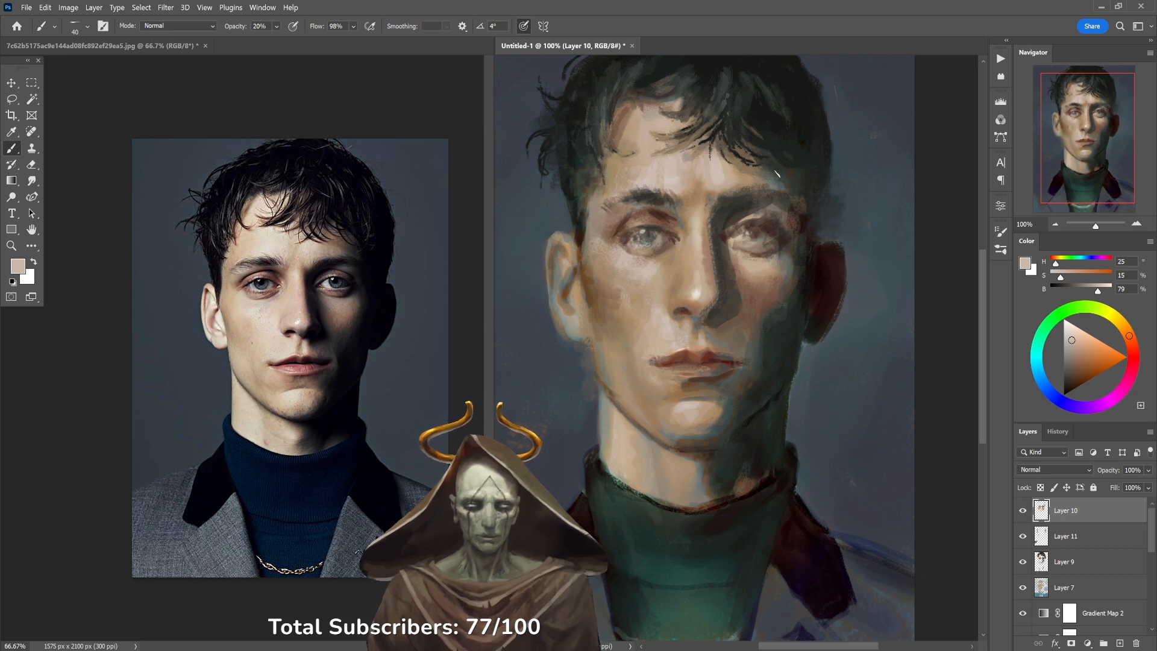
# Model the upper lid and outer socket of the shadow-side eye with sampled greyish teal and muted browns at 70% opacity.
pyautogui.keyDown('alt'); pyautogui.click(770, 208); pyautogui.keyUp('alt')
pyautogui.keyDown('alt'); pyautogui.click(779, 186); pyautogui.keyUp('alt')
pyautogui.press('7')
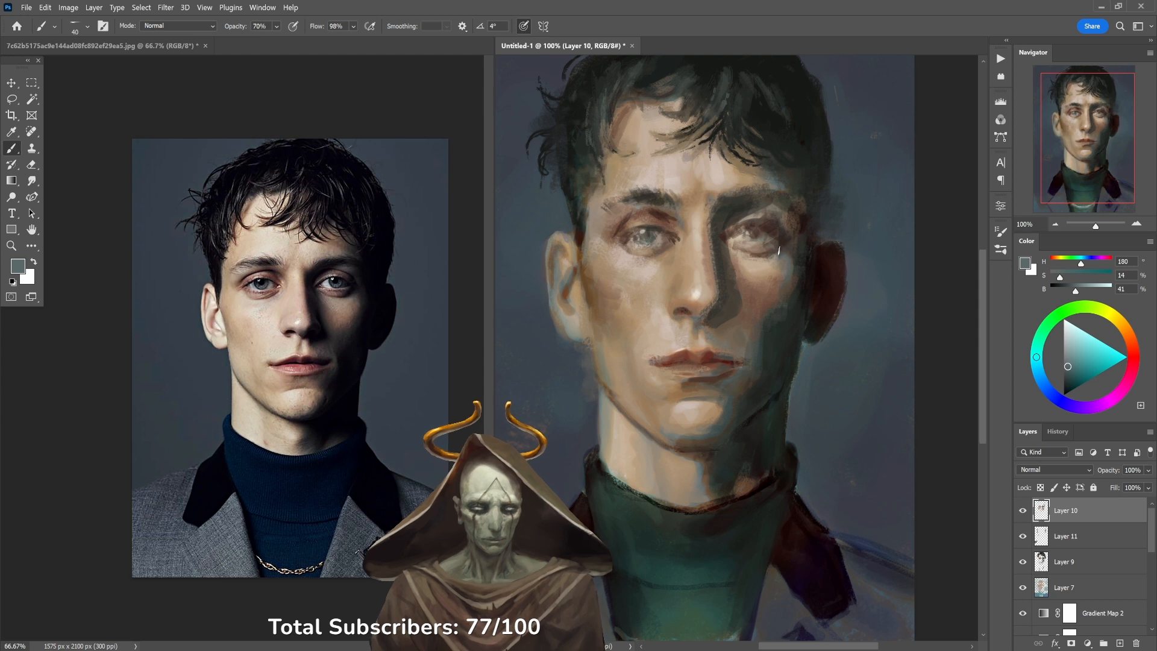
pyautogui.keyDown('alt'); pyautogui.click(773, 204); pyautogui.keyUp('alt')
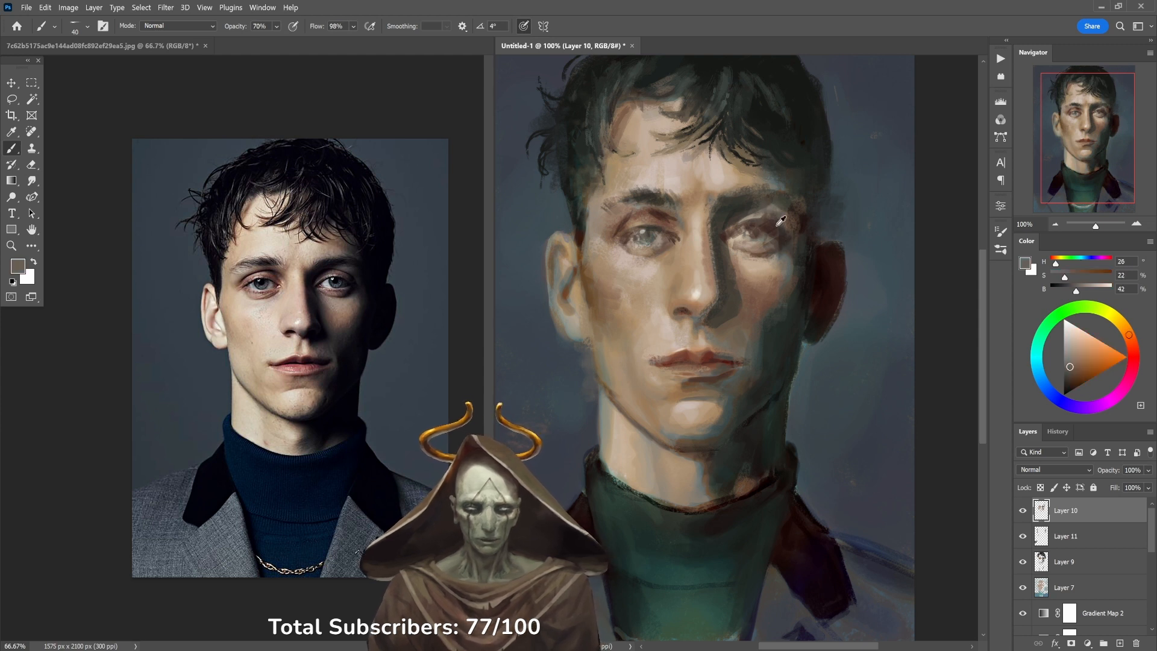
pyautogui.keyDown('alt'); pyautogui.click(778, 283); pyautogui.keyUp('alt')
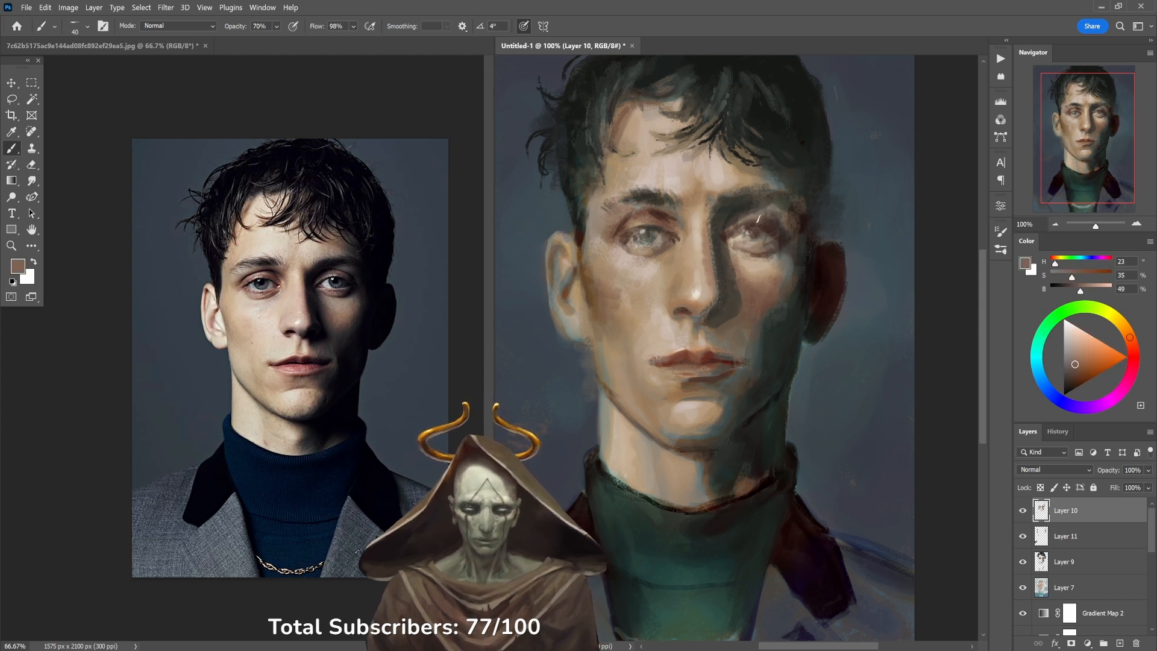
pyautogui.keyDown('alt'); pyautogui.click(769, 215); pyautogui.keyUp('alt')
pyautogui.keyDown('alt'); pyautogui.click(753, 297); pyautogui.keyUp('alt')
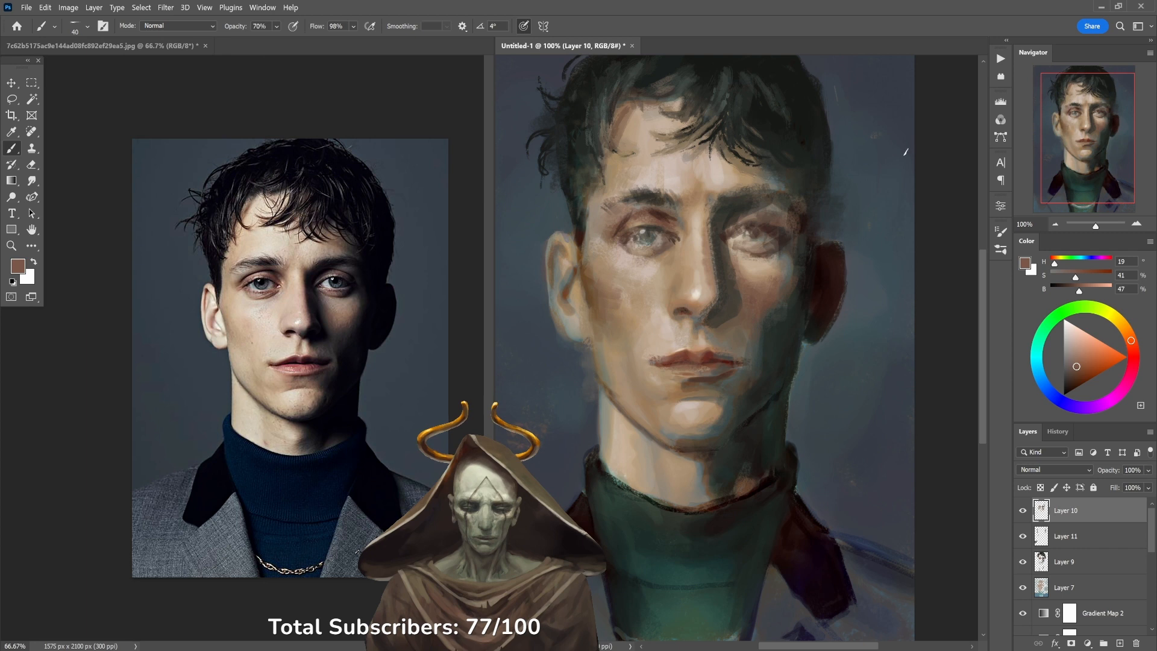
# Blend the brow bridge and the light-side inner eye socket with sampled tans and browns at brush size 60, using 70% and 20% opacity.
pyautogui.keyDown('alt'); pyautogui.click(685, 186); pyautogui.keyUp('alt')
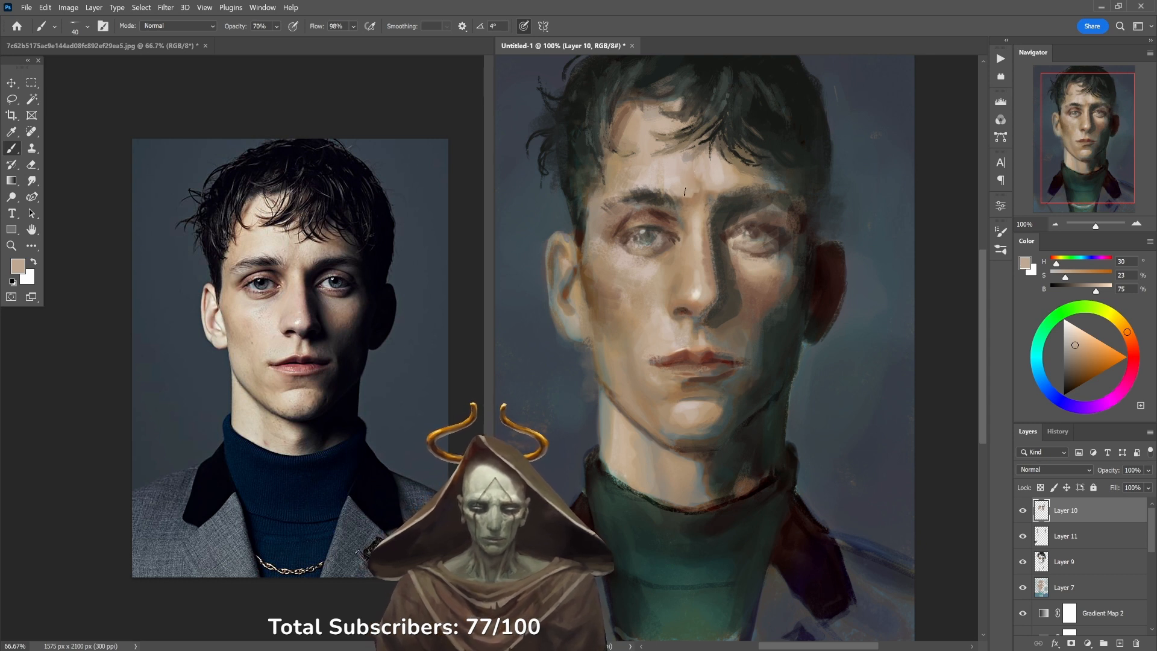
pyautogui.press(']')
pyautogui.press(']')
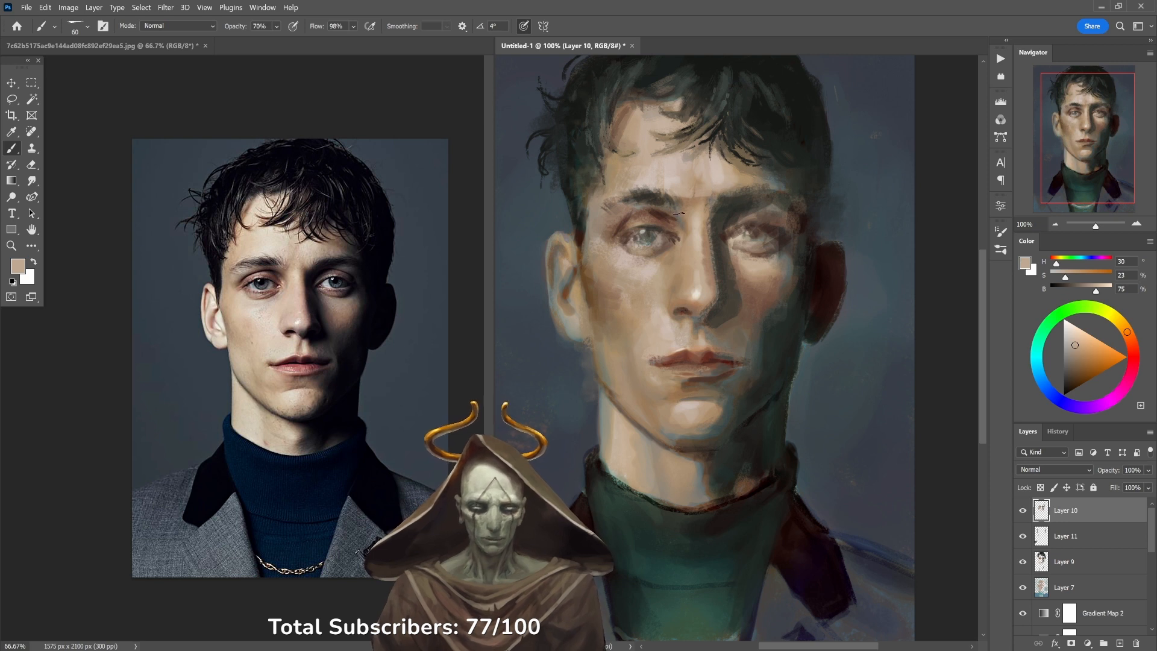
pyautogui.keyDown('alt'); pyautogui.click(692, 191); pyautogui.keyUp('alt')
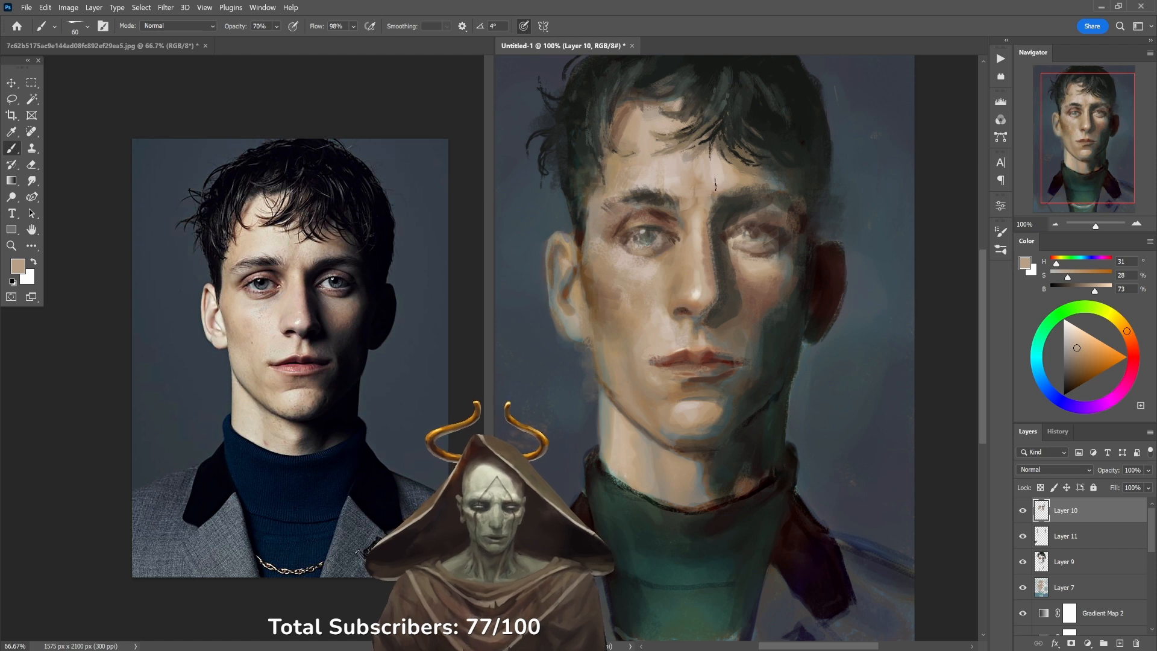
pyautogui.keyDown('alt'); pyautogui.click(670, 212); pyautogui.keyUp('alt')
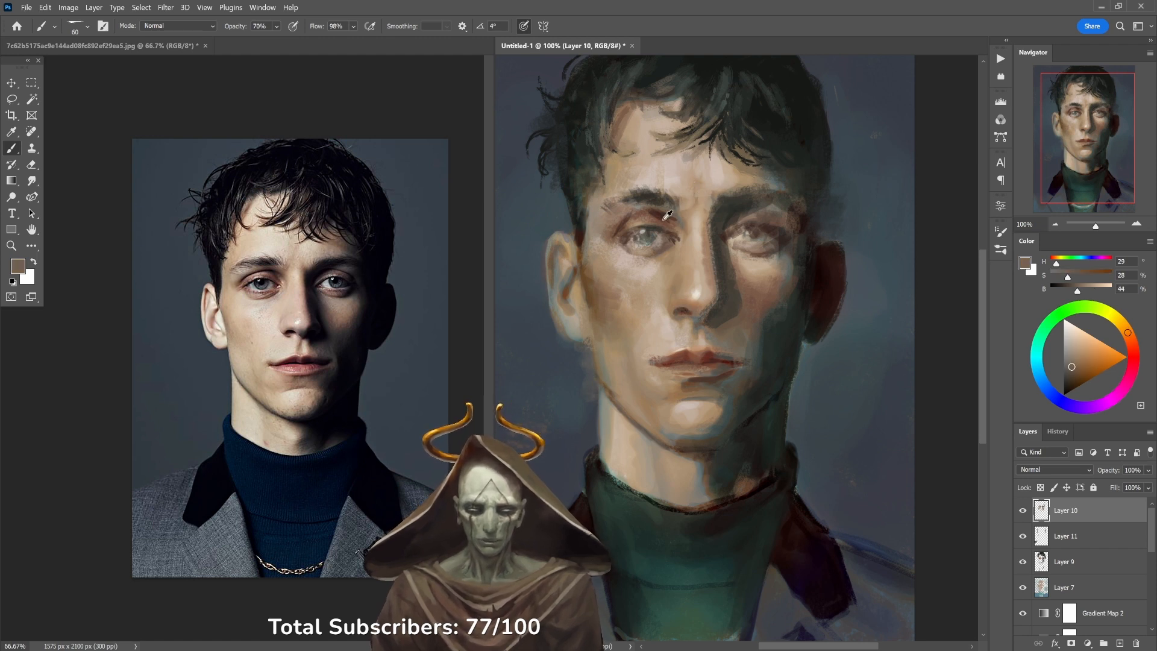
pyautogui.press('2')
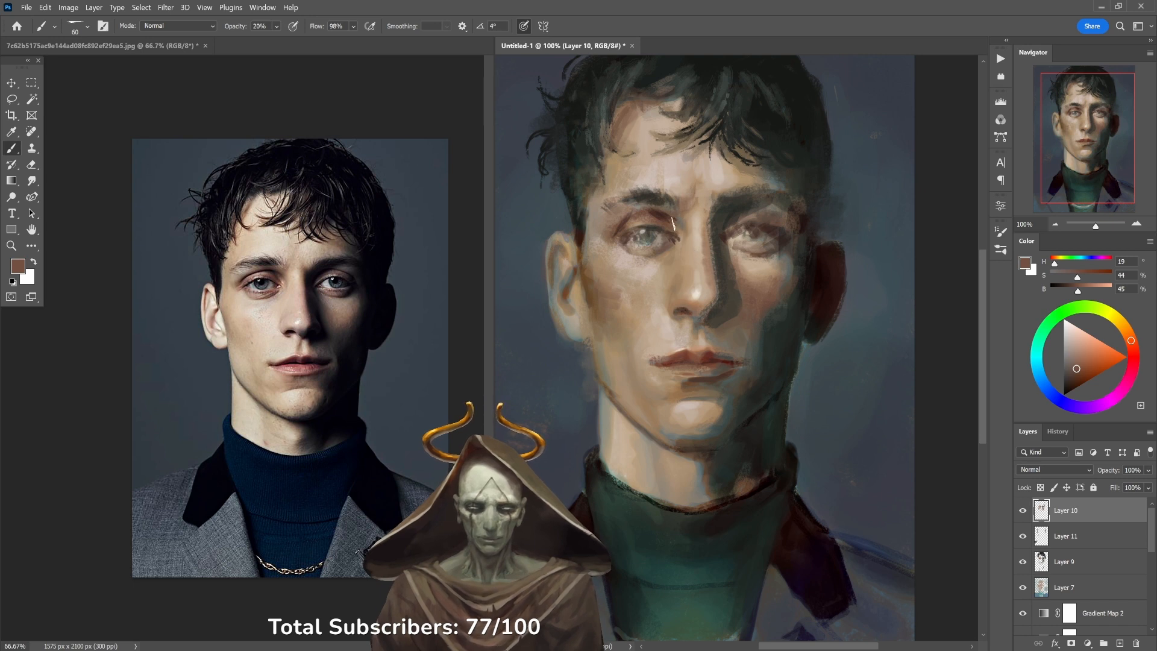
pyautogui.keyDown('alt'); pyautogui.click(828, 251); pyautogui.keyUp('alt')
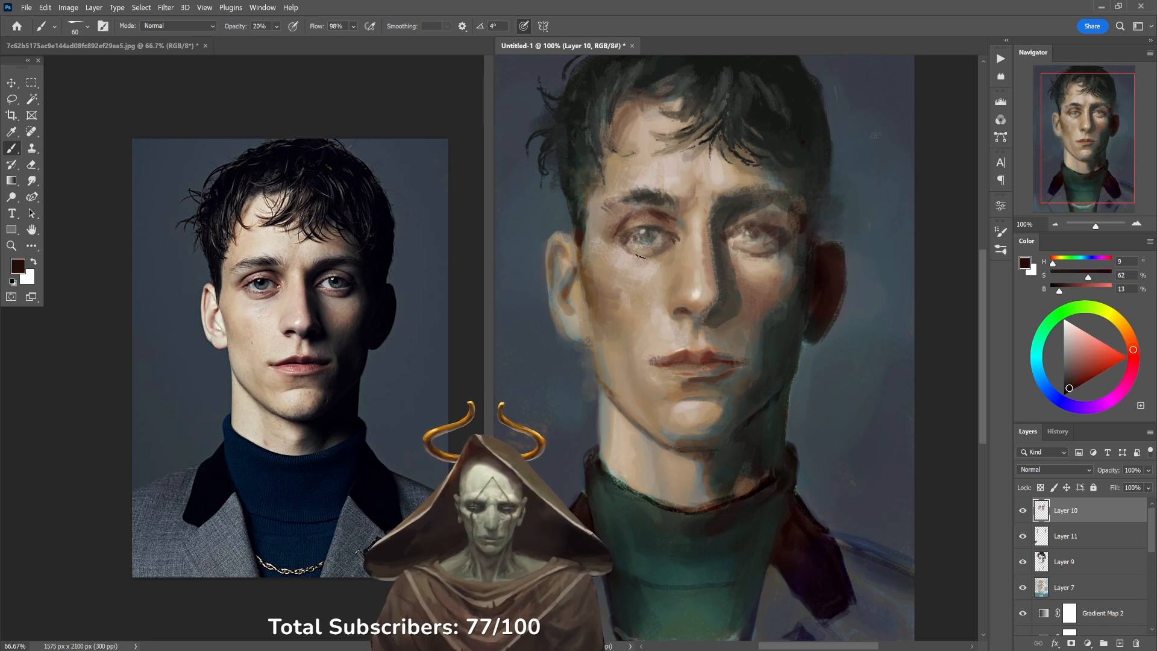
# Paint a pale beige highlight down the light-side ear and lobe at 100% opacity, and blend it with sampled skin tones at 30%.
pyautogui.keyDown('alt'); pyautogui.click(665, 169); pyautogui.keyUp('alt')
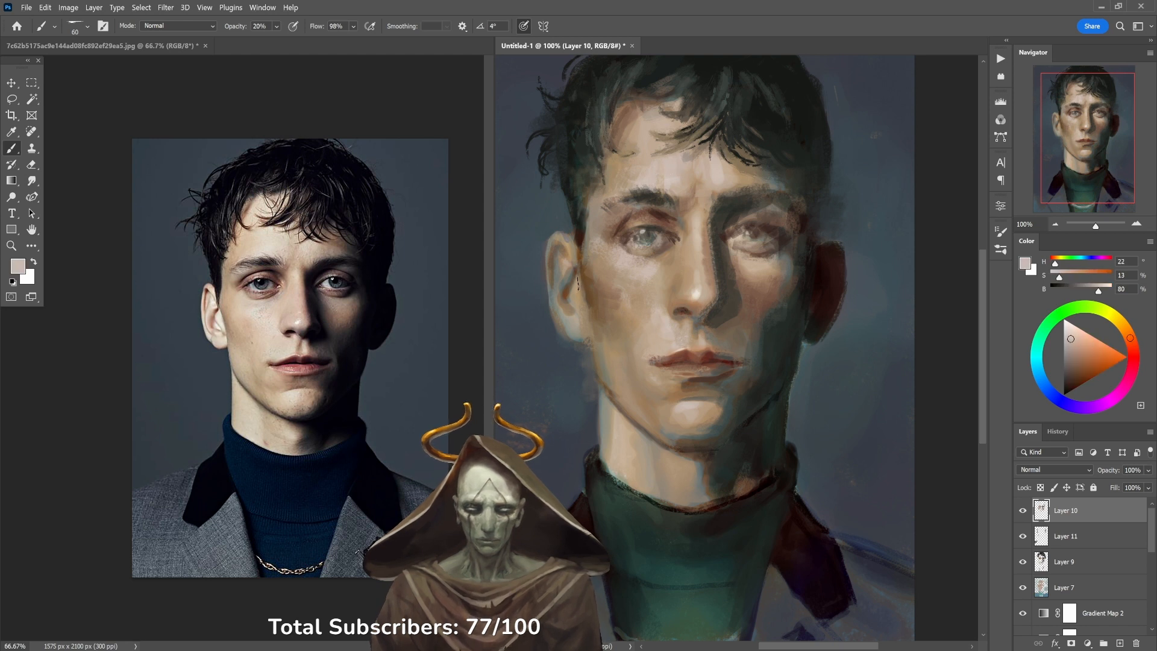
pyautogui.press('0')
pyautogui.moveTo(578, 291)
pyautogui.mouseDown()
pyautogui.moveTo(573, 330)
pyautogui.moveTo(586, 335)
pyautogui.moveTo(571, 329)
pyautogui.mouseUp()
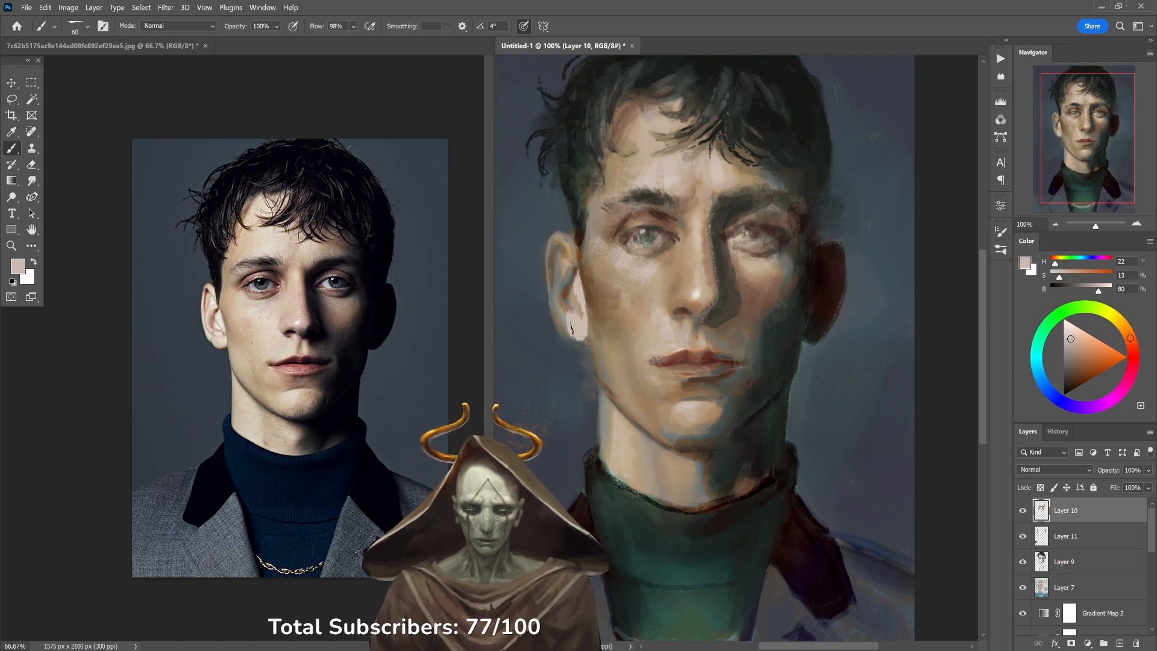
pyautogui.keyDown('alt'); pyautogui.click(648, 297); pyautogui.keyUp('alt')
pyautogui.press('3')
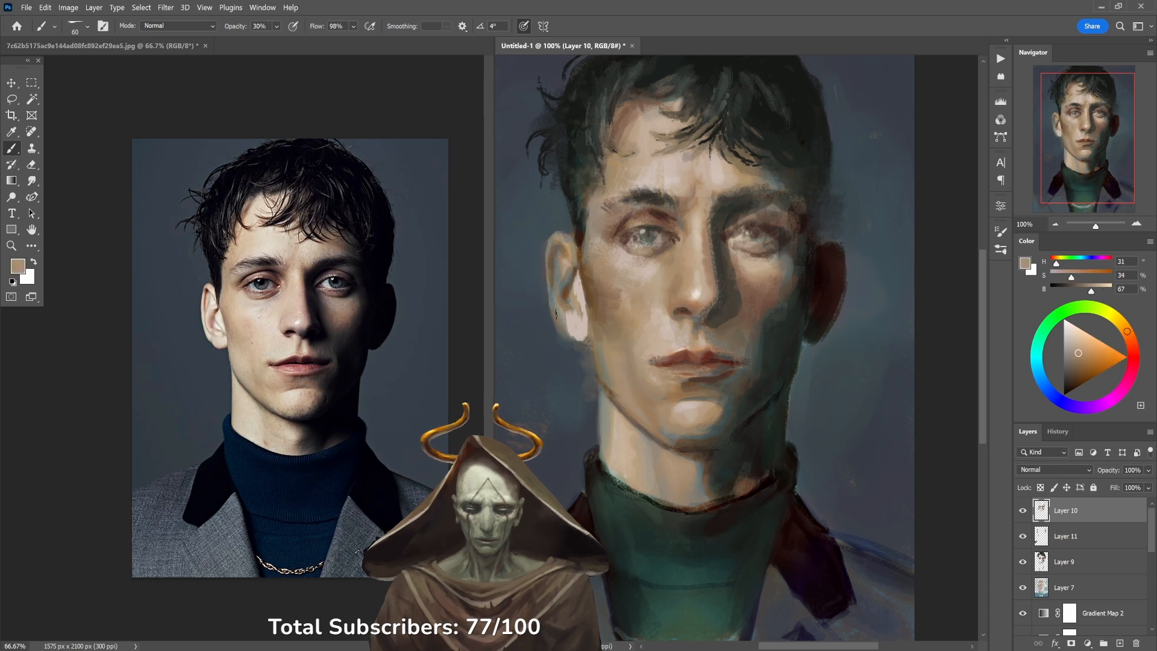
pyautogui.keyDown('alt'); pyautogui.click(579, 318); pyautogui.keyUp('alt')
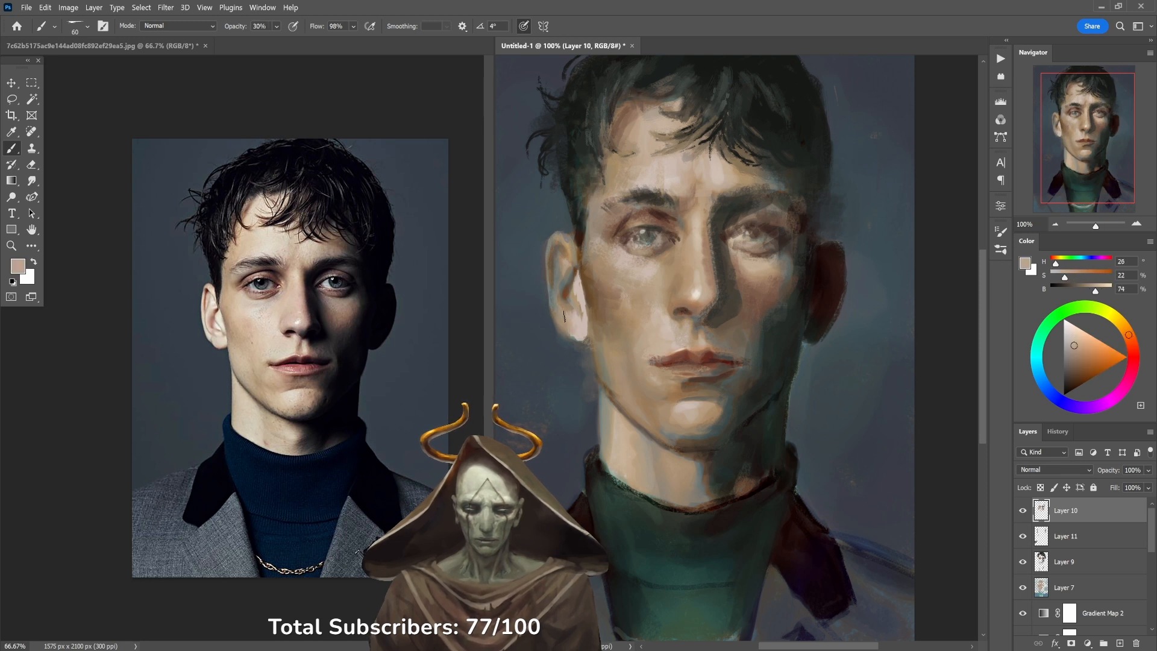
pyautogui.keyDown('alt'); pyautogui.click(566, 269); pyautogui.keyUp('alt')
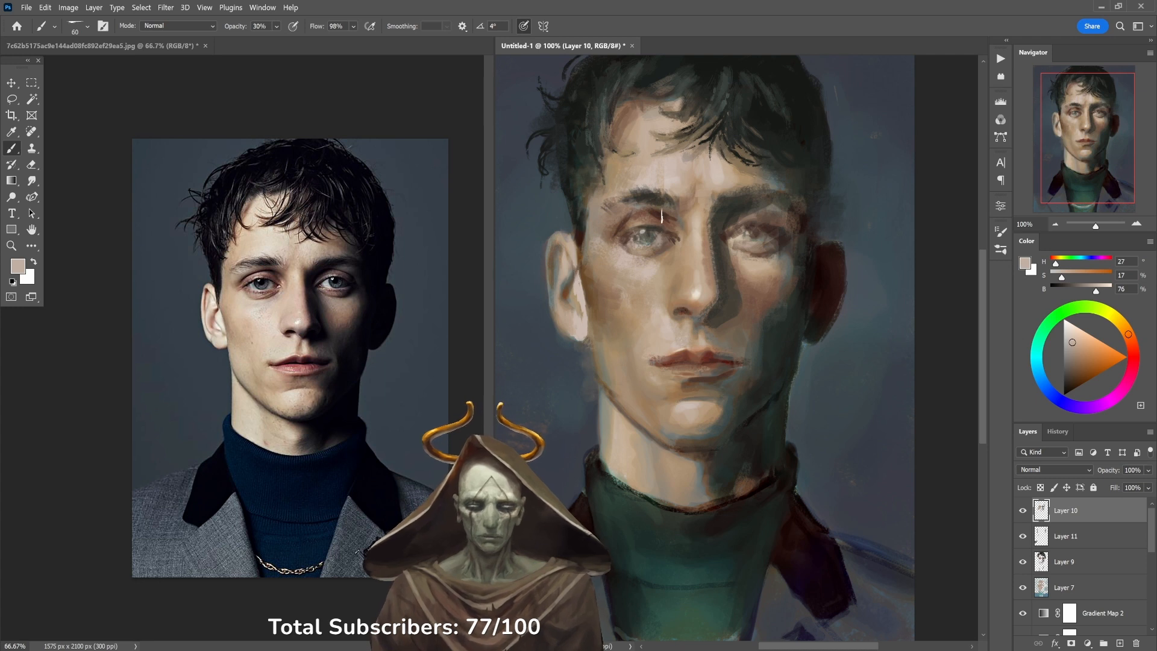
# Add white highlights to both eyes at 30% opacity, reducing the brush size from 60 to 40.
pyautogui.press('d')
pyautogui.press('x')
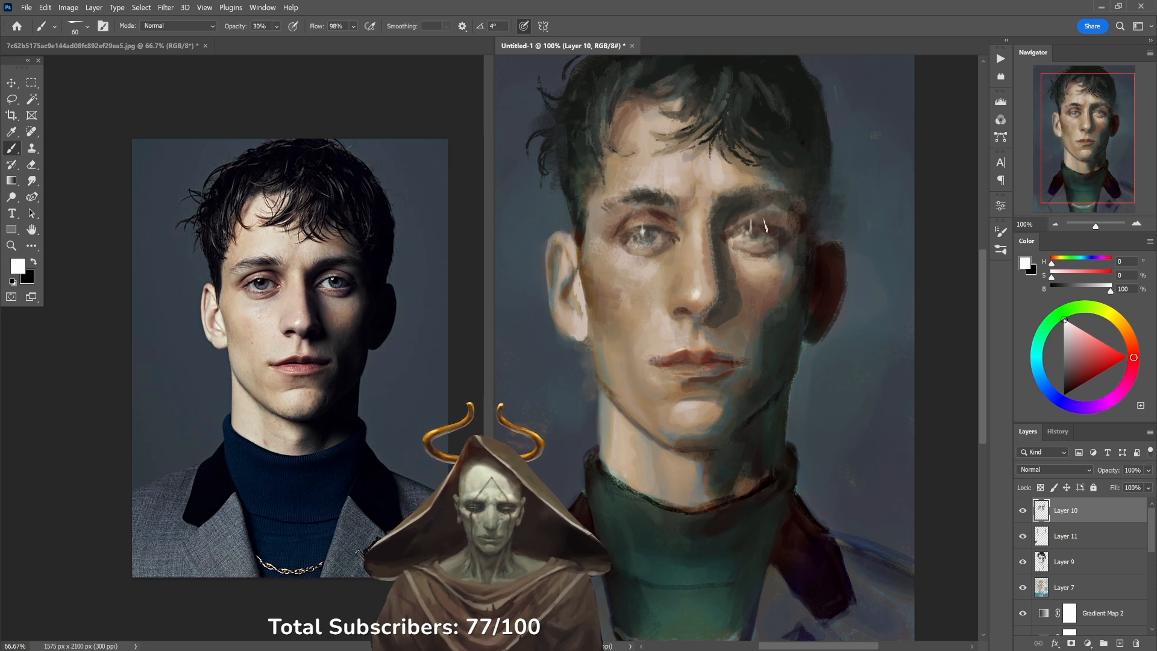
pyautogui.press('[')
pyautogui.press('[')
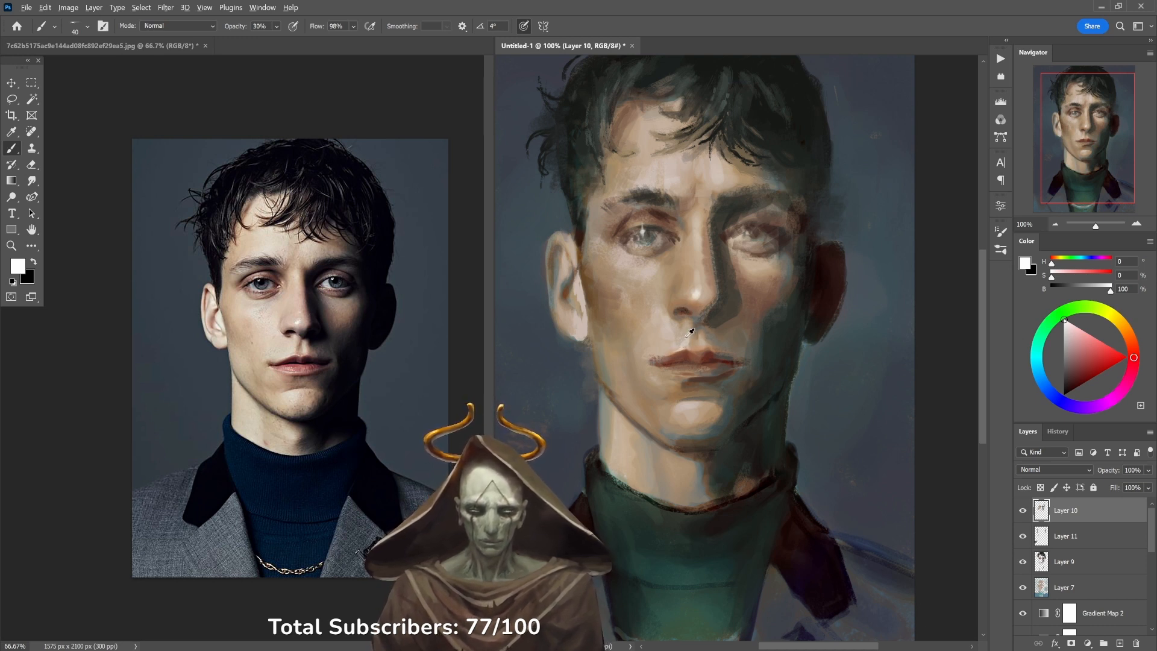
# Lighten the skin above the upper lip and beside the nose with sampled beige at 30% opacity, enlarging the brush to 80.
pyautogui.keyDown('alt'); pyautogui.click(668, 341); pyautogui.keyUp('alt')
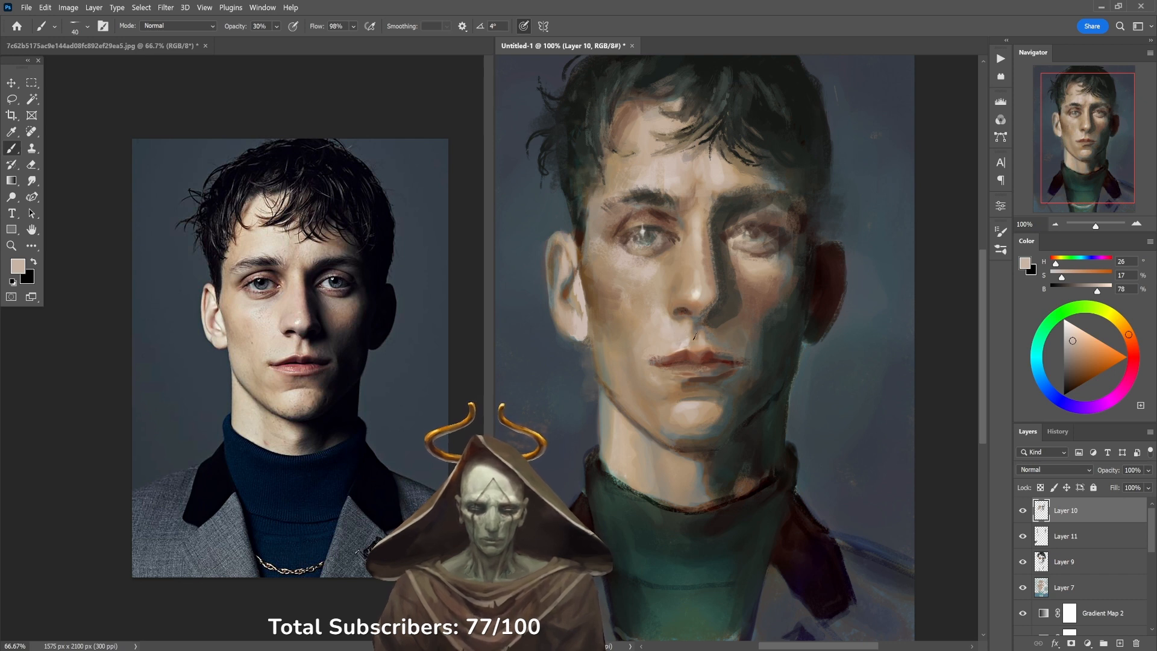
pyautogui.keyDown('alt'); pyautogui.click(675, 340); pyautogui.keyUp('alt')
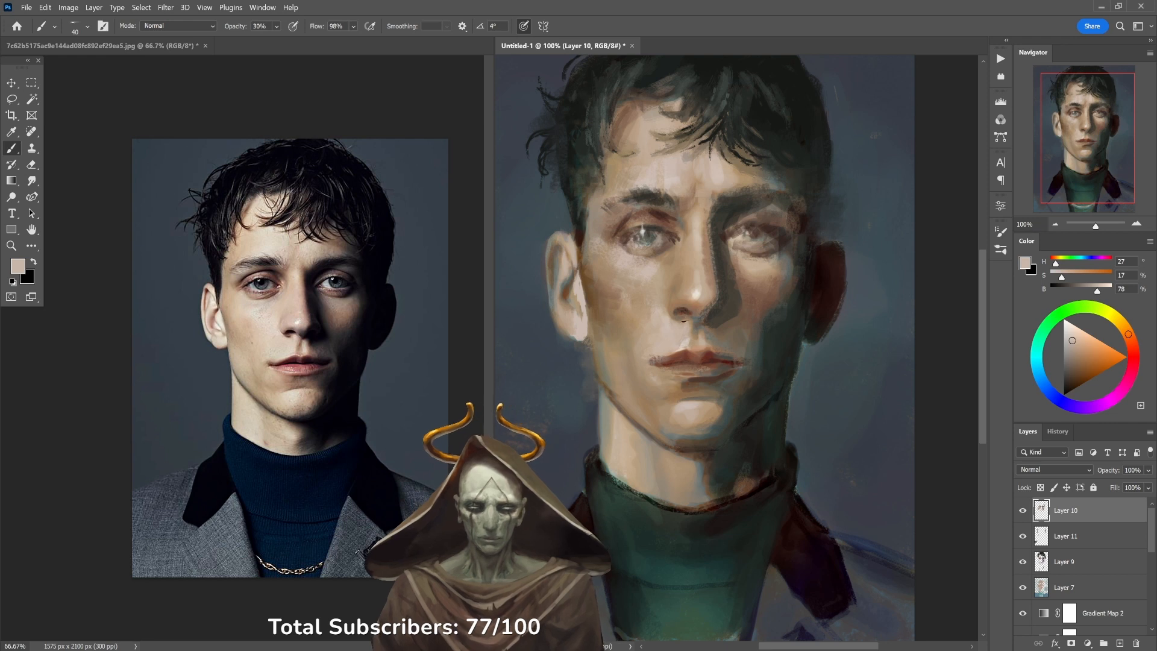
pyautogui.press(']')
pyautogui.press(']')
pyautogui.press(']')
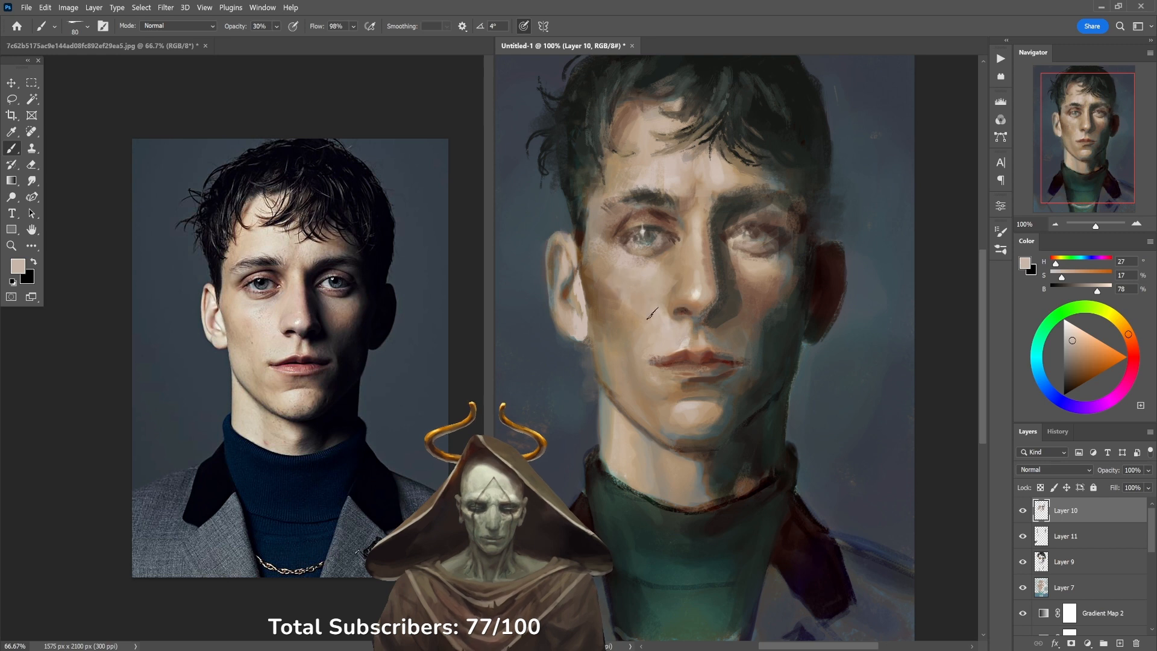
# Blend the outer light-side cheek with sampled tan and brown at 30% opacity, and darken the sideburn with dark reddish brown at 70%.
pyautogui.keyDown('alt'); pyautogui.click(604, 272); pyautogui.keyUp('alt')
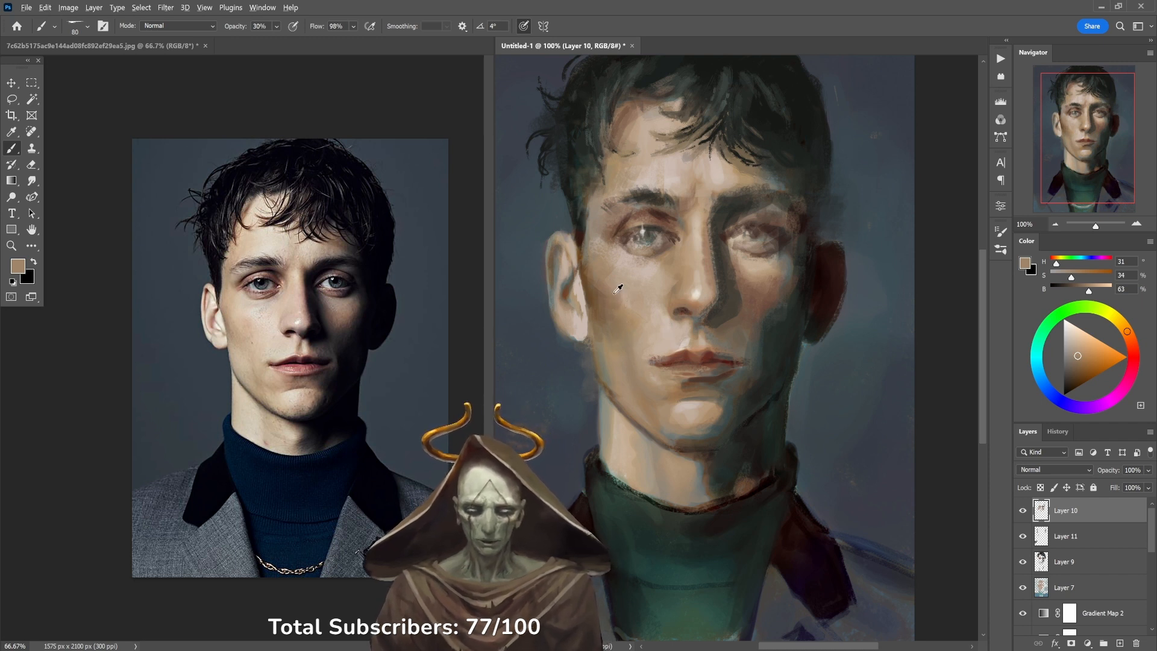
pyautogui.keyDown('alt'); pyautogui.click(599, 277); pyautogui.keyUp('alt')
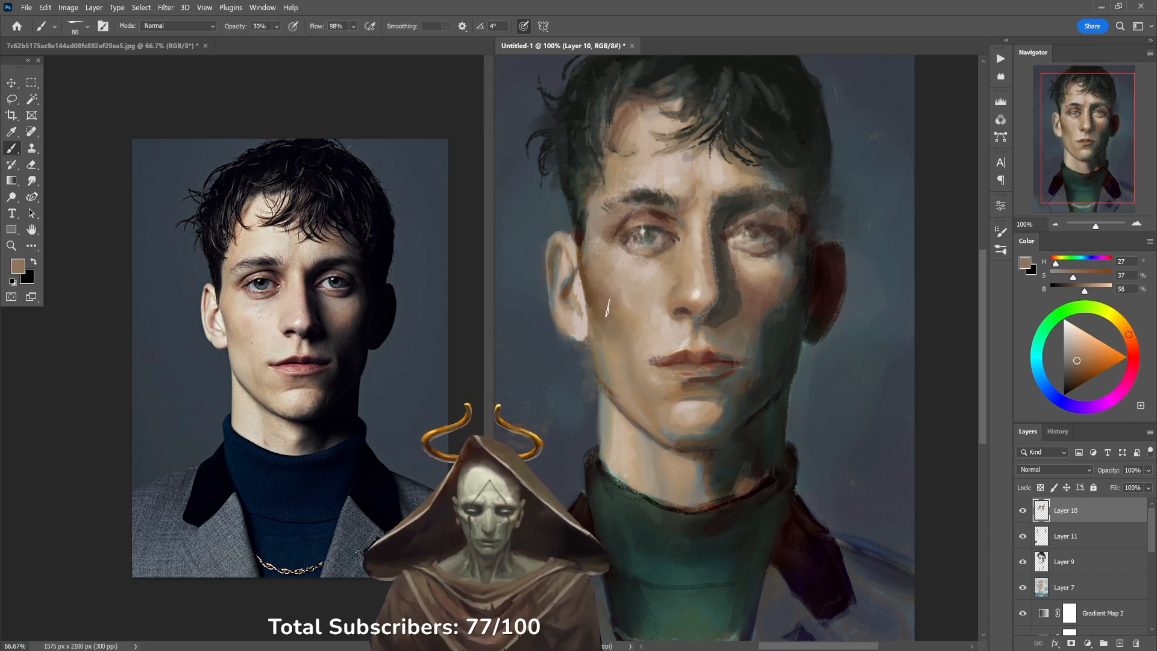
pyautogui.keyDown('alt'); pyautogui.click(585, 232); pyautogui.keyUp('alt')
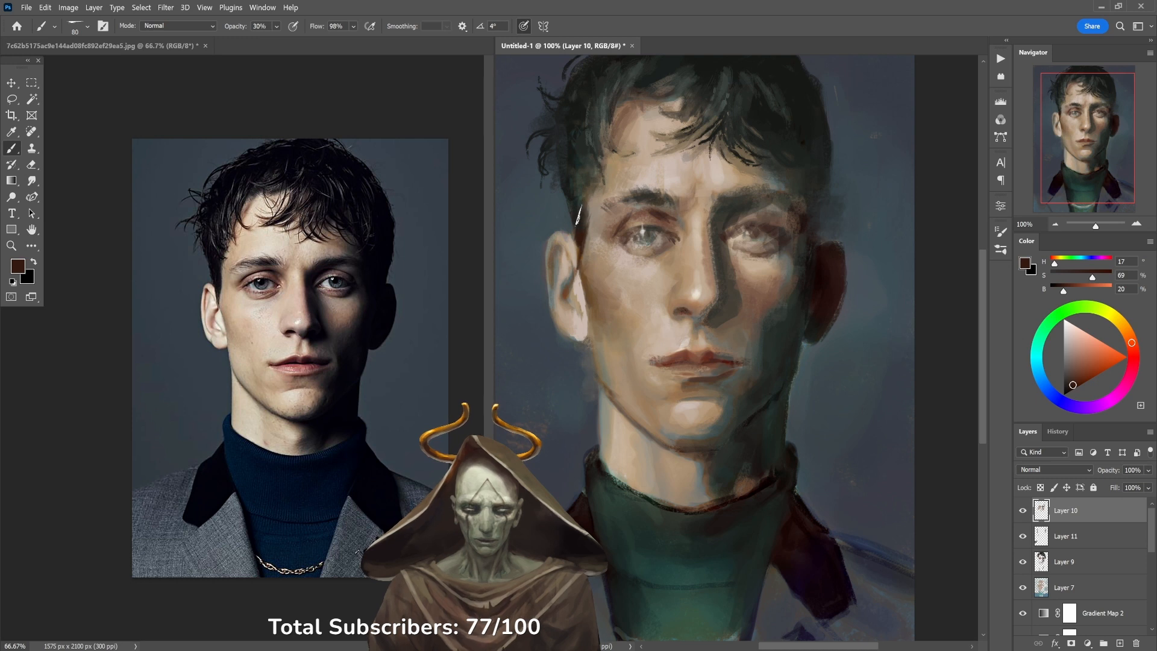
pyautogui.press('7')
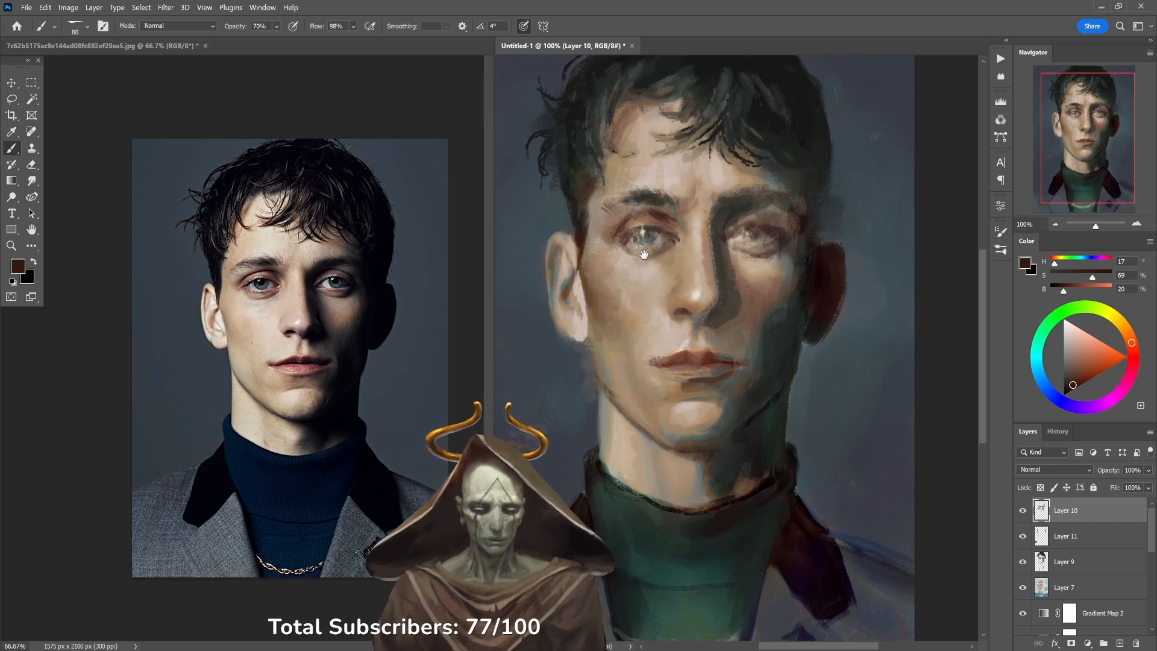
# Darken the hair at the light-side temple and on the shaded side with sampled near-black tones at 90% opacity.
pyautogui.scroll(2, 640, 260)
pyautogui.press('9')
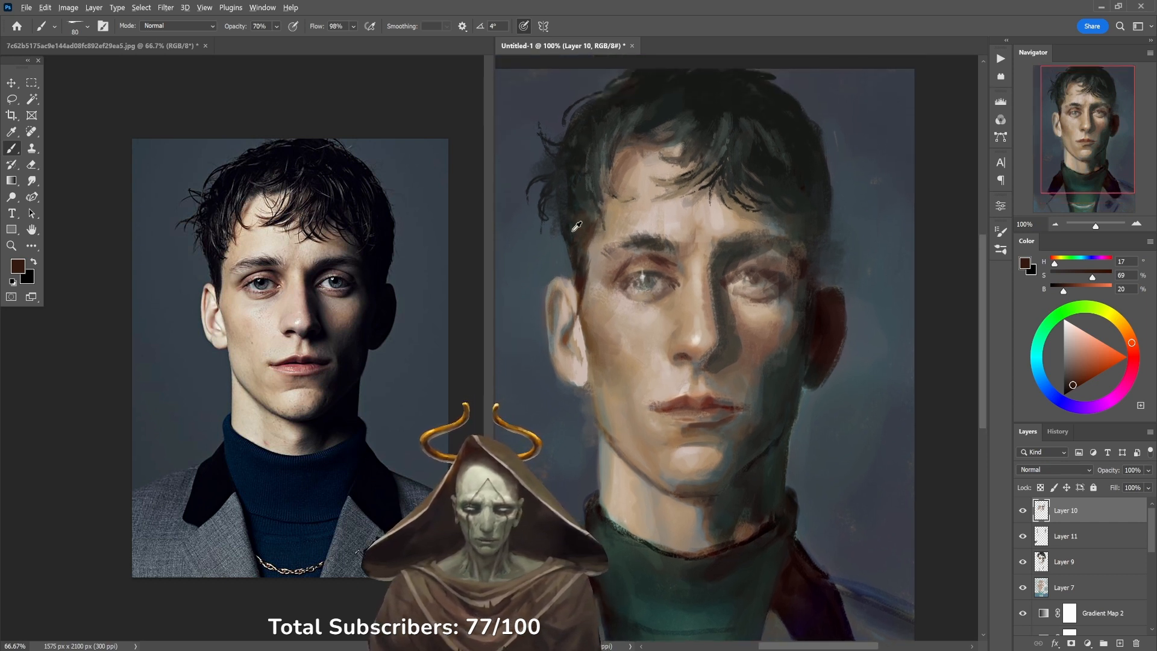
pyautogui.keyDown('alt'); pyautogui.click(569, 223); pyautogui.keyUp('alt')
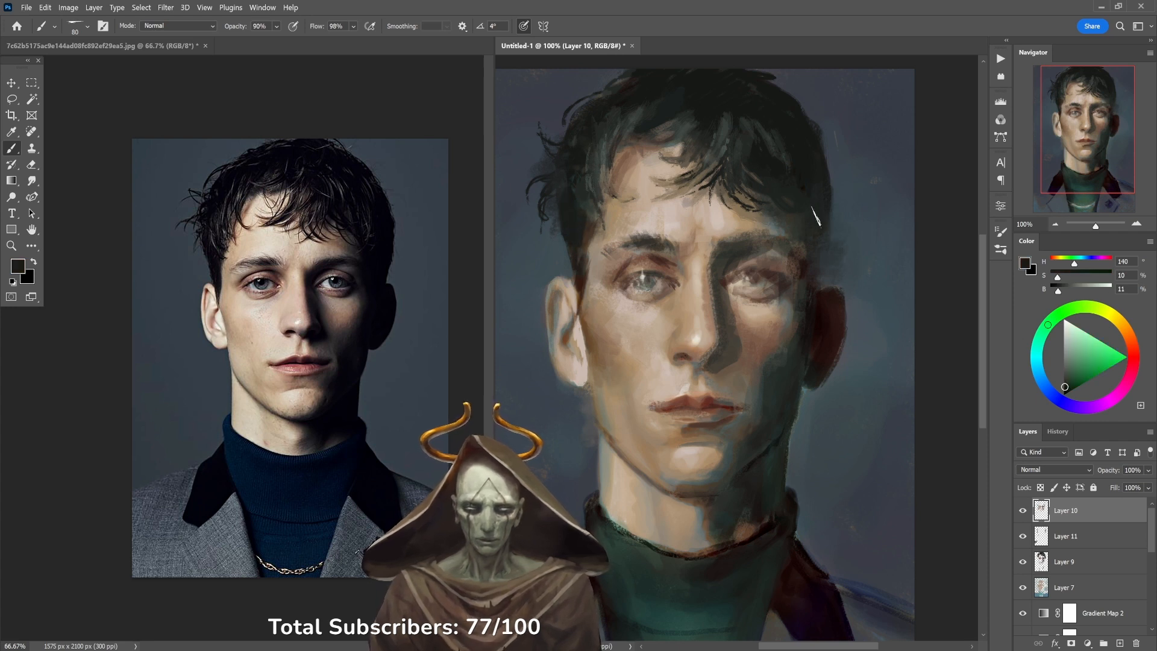
pyautogui.keyDown('alt'); pyautogui.click(797, 161); pyautogui.keyUp('alt')
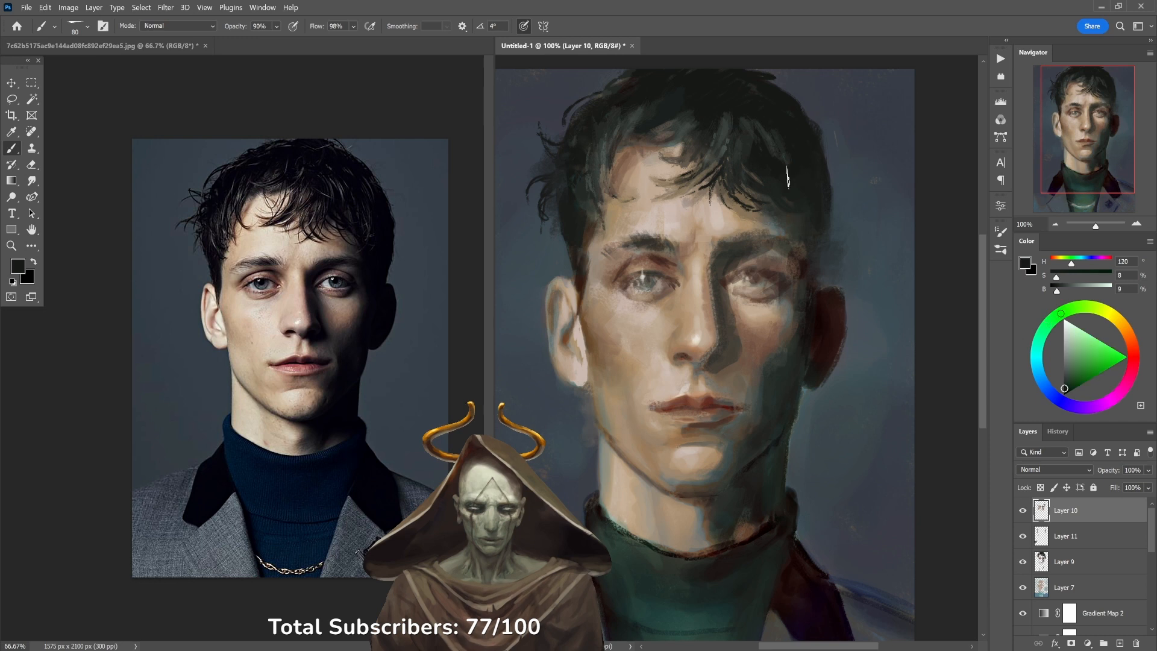
pyautogui.press('4')
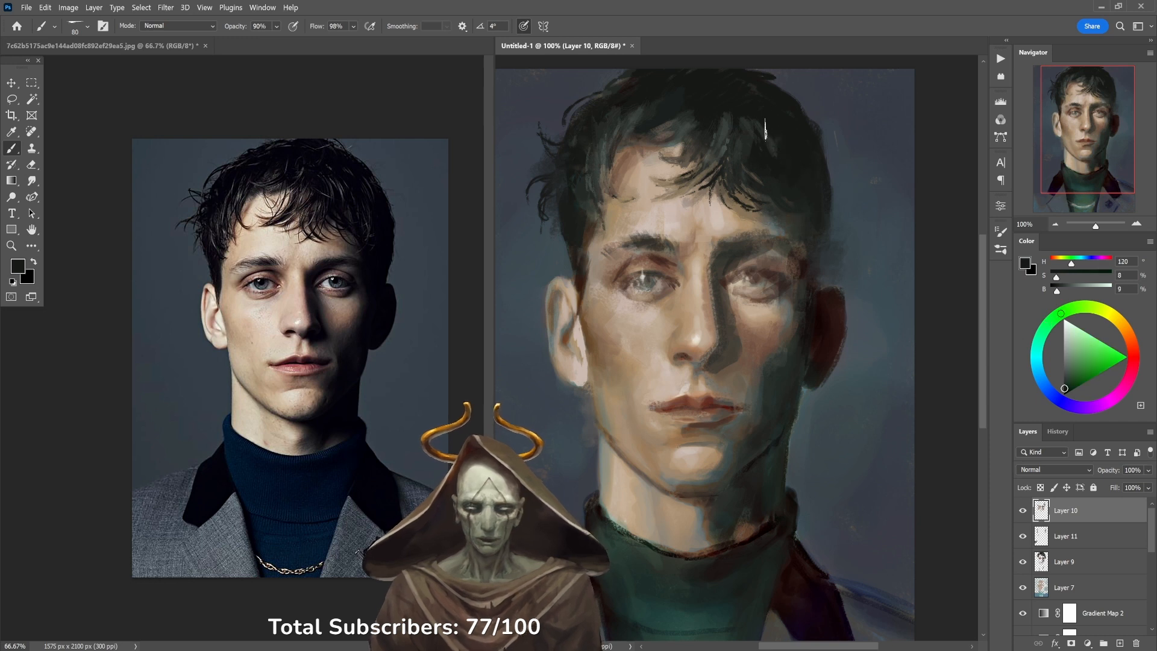
pyautogui.press('9')
# Paint finer near-black strands into the fringe with the brush size reduced to 40, lowering the opacity from 90% to 30%.
pyautogui.press('[')
pyautogui.press('[')
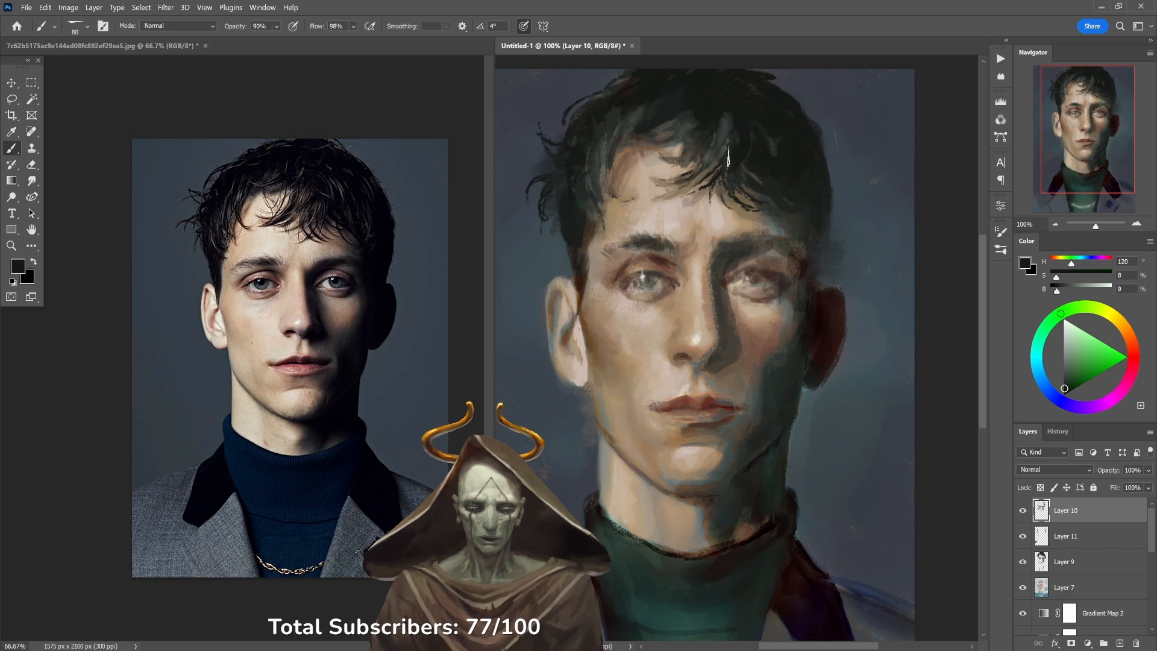
pyautogui.press('[')
pyautogui.press('[')
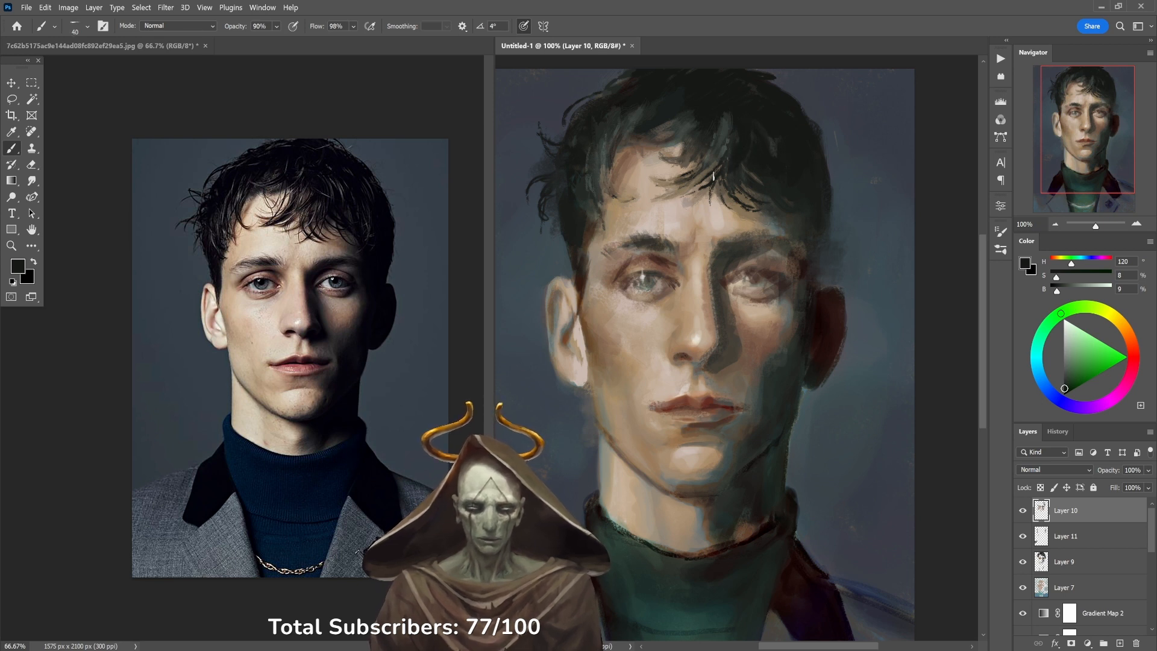
pyautogui.press('3')
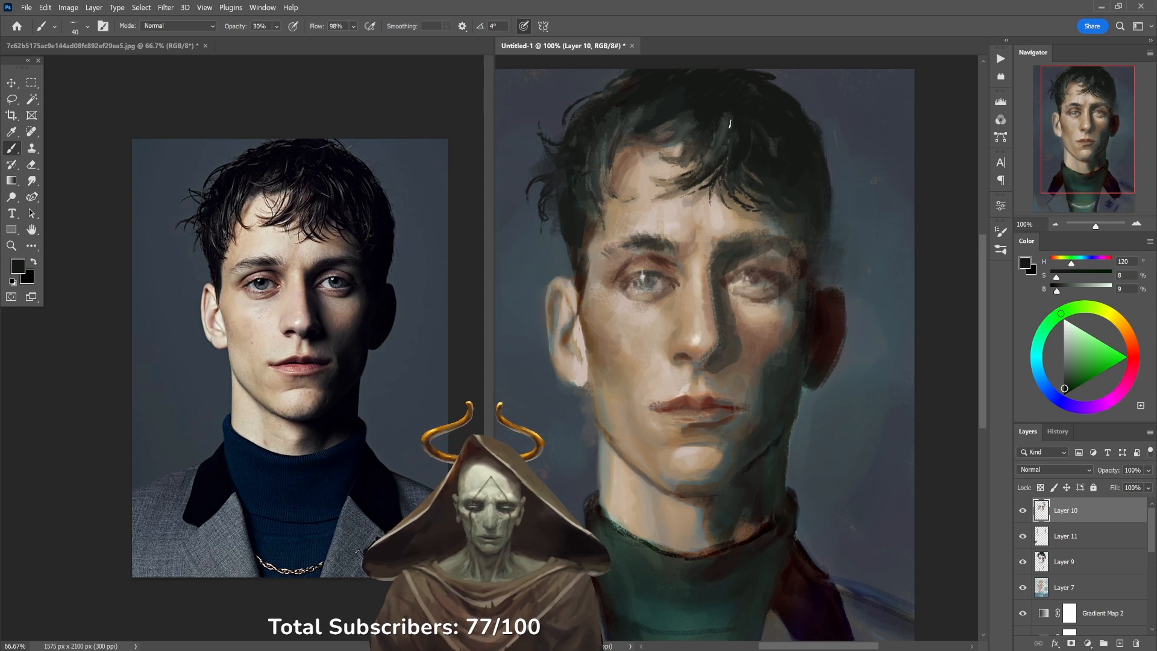
pyautogui.moveTo(741, 108); pyautogui.dragTo(748, 211)
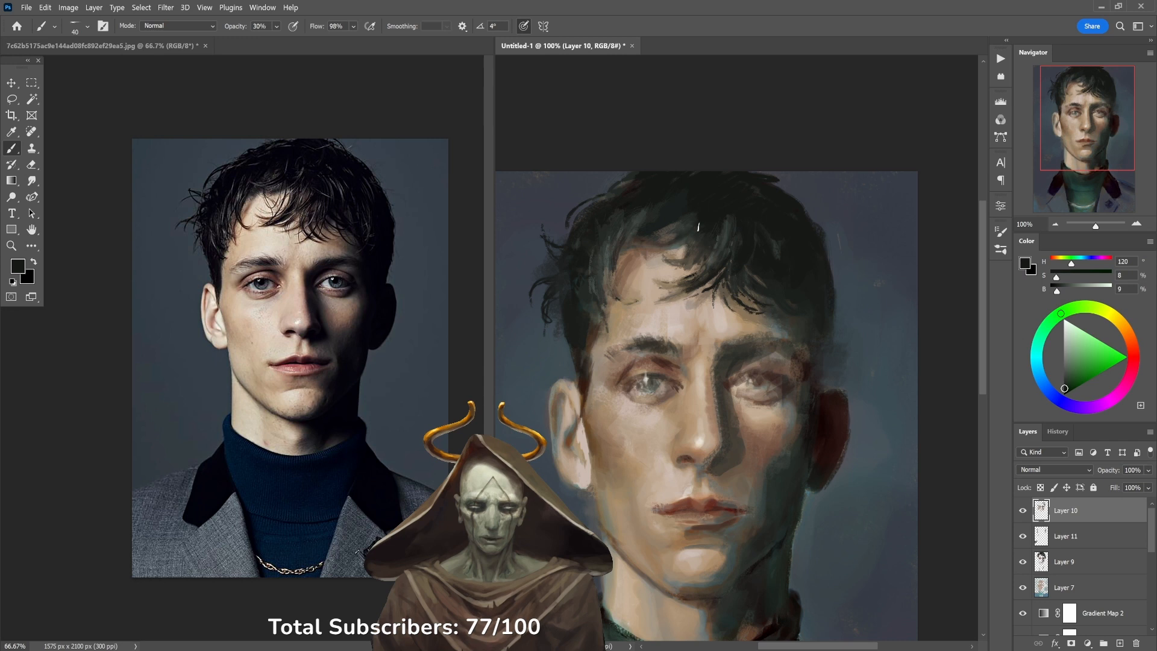
pyautogui.moveTo(744, 251); pyautogui.dragTo(744, 183)
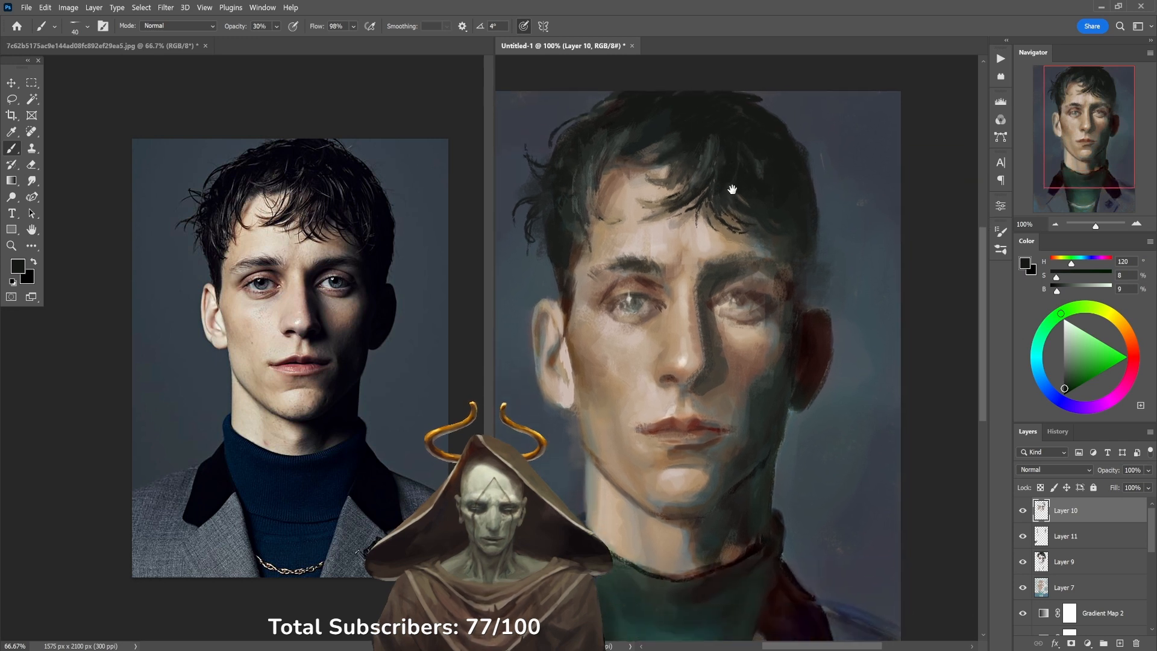
# Deepen the shaded cheek and jaw with sampled grey-green at 30% opacity and near-black brown at 80%.
pyautogui.keyDown('alt'); pyautogui.click(752, 375); pyautogui.keyUp('alt')
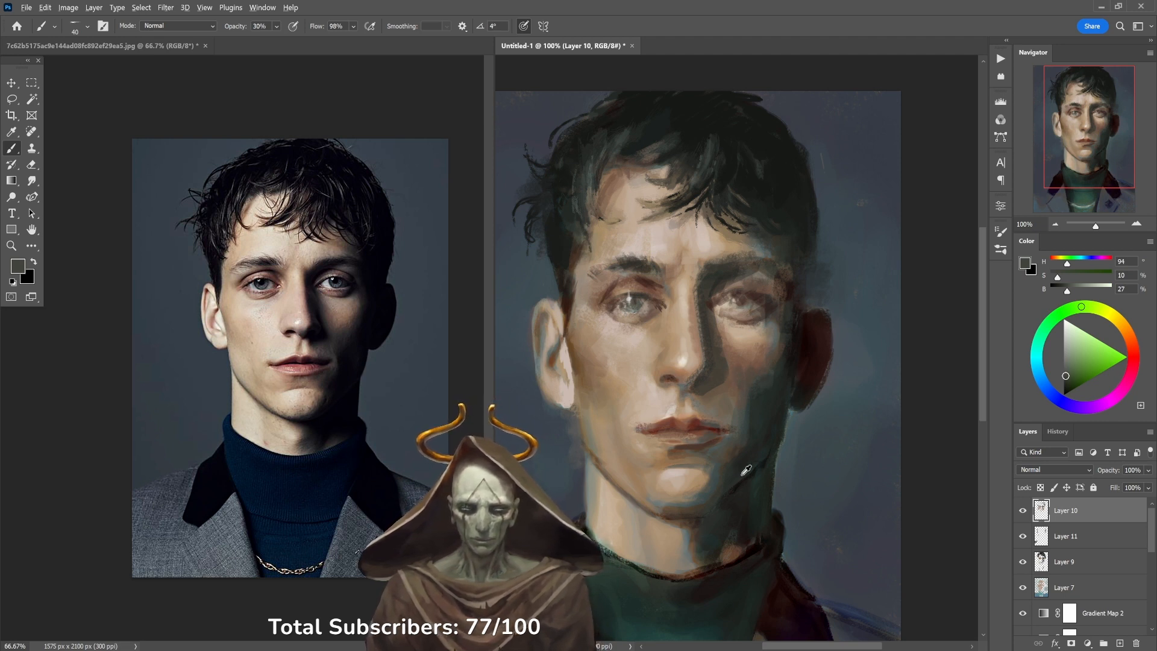
pyautogui.keyDown('alt'); pyautogui.click(732, 498); pyautogui.keyUp('alt')
pyautogui.press('8')
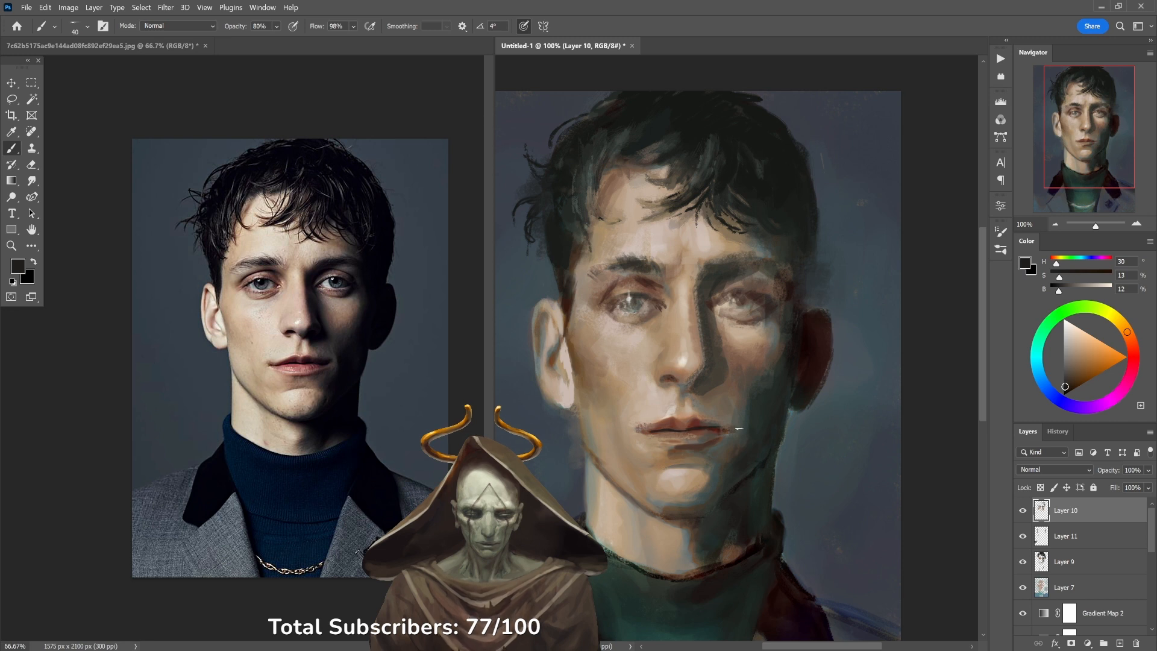
# Define the line and shaded corner of the mouth with sampled dark reds, and soften it with greyish olive at 30% opacity.
pyautogui.keyDown('alt'); pyautogui.click(702, 419); pyautogui.keyUp('alt')
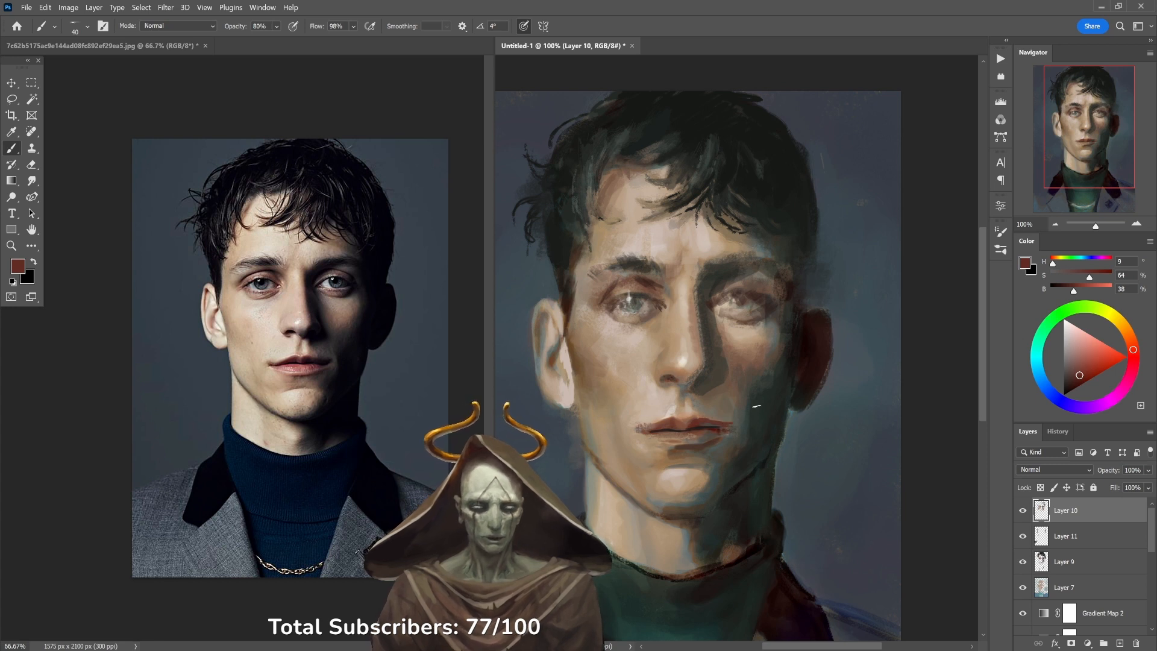
pyautogui.keyDown('alt'); pyautogui.click(818, 372); pyautogui.keyUp('alt')
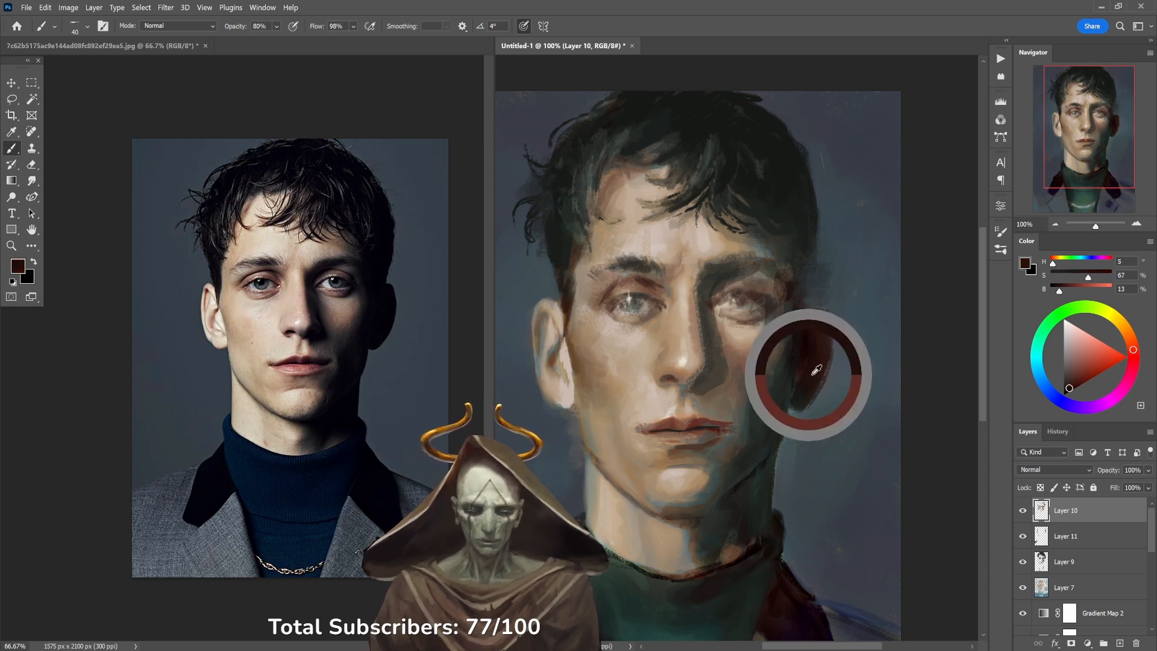
pyautogui.moveTo(715, 429)
pyautogui.mouseDown()
pyautogui.moveTo(700, 427)
pyautogui.moveTo(731, 422)
pyautogui.mouseUp()
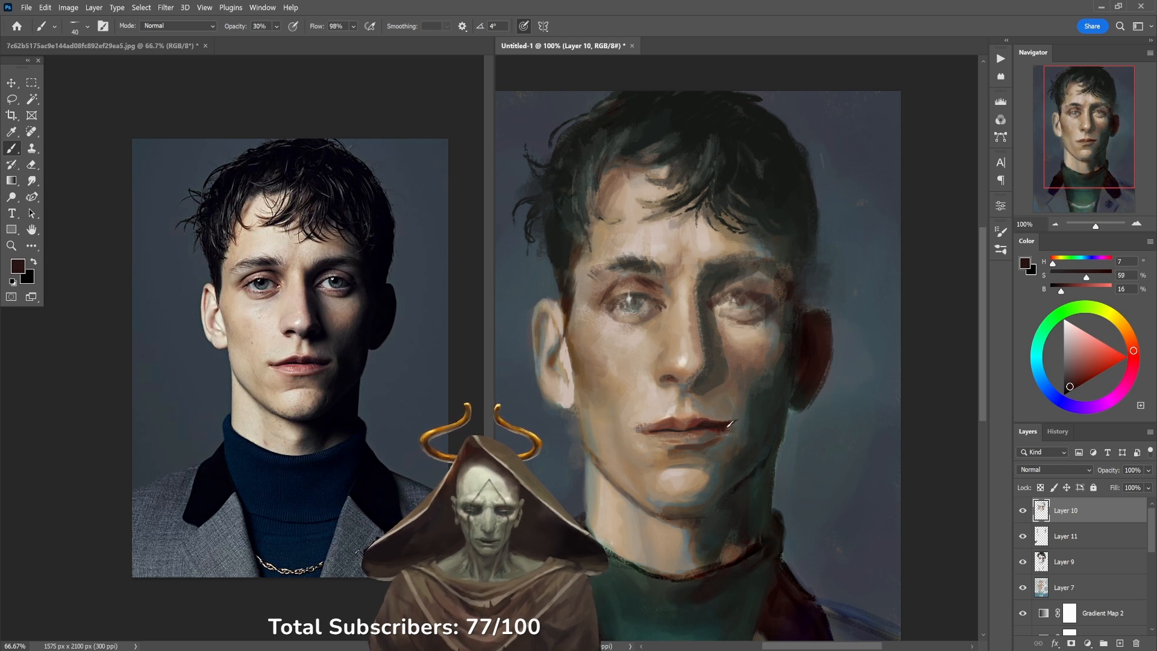
pyautogui.keyDown('alt'); pyautogui.click(730, 417); pyautogui.keyUp('alt')
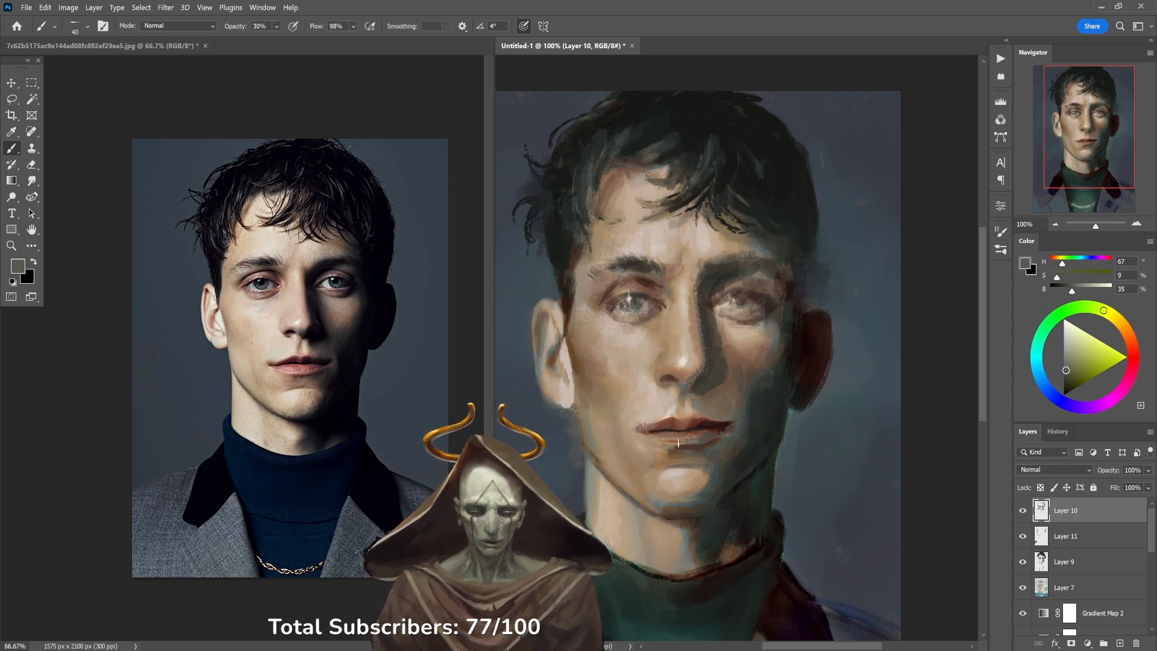
# Blend the chin and light-side jaw with sampled grey-beige, tan and brown at 30% opacity.
pyautogui.keyDown('alt'); pyautogui.click(652, 499); pyautogui.keyUp('alt')
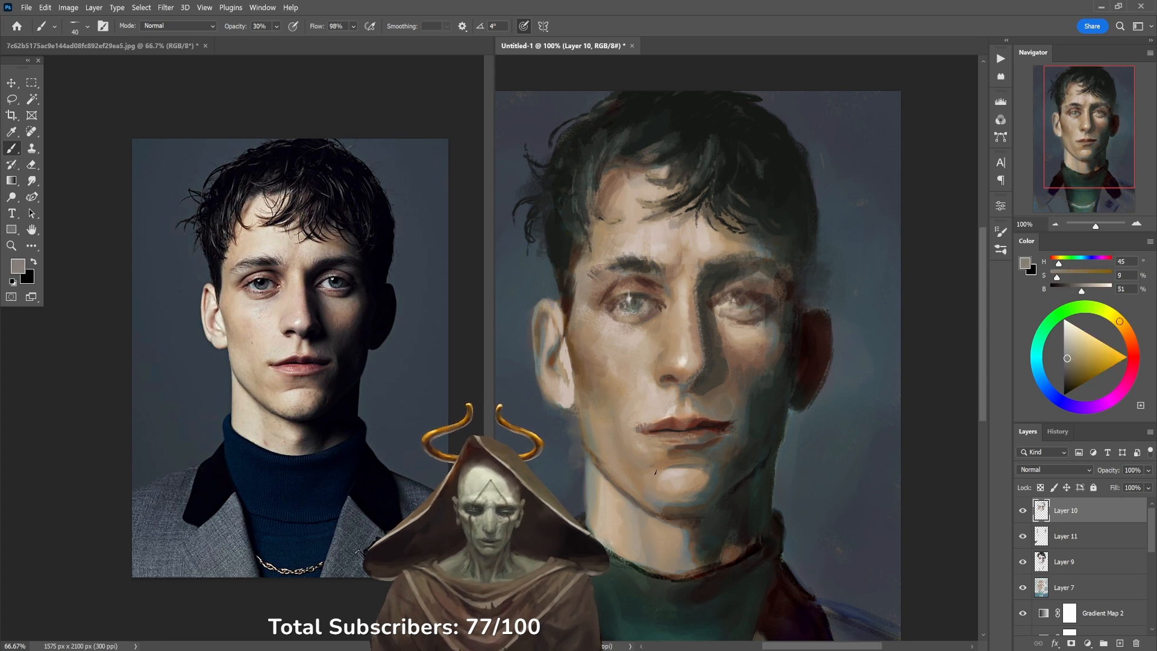
pyautogui.keyDown('alt'); pyautogui.click(654, 467); pyautogui.keyUp('alt')
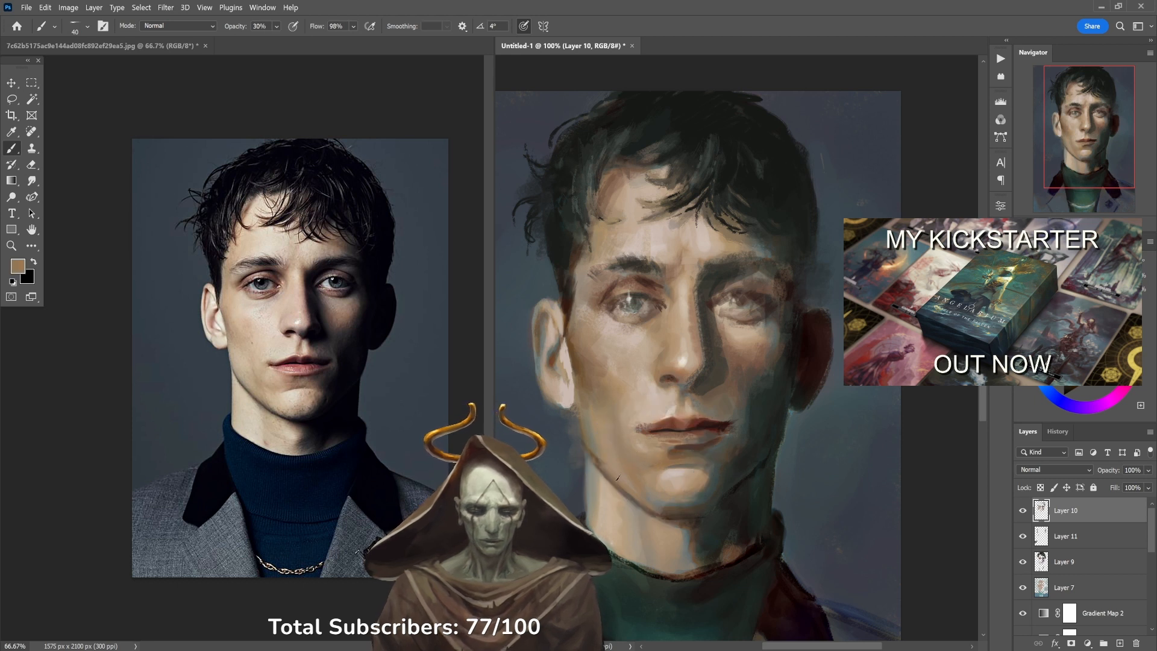
pyautogui.keyDown('alt'); pyautogui.click(587, 388); pyautogui.keyUp('alt')
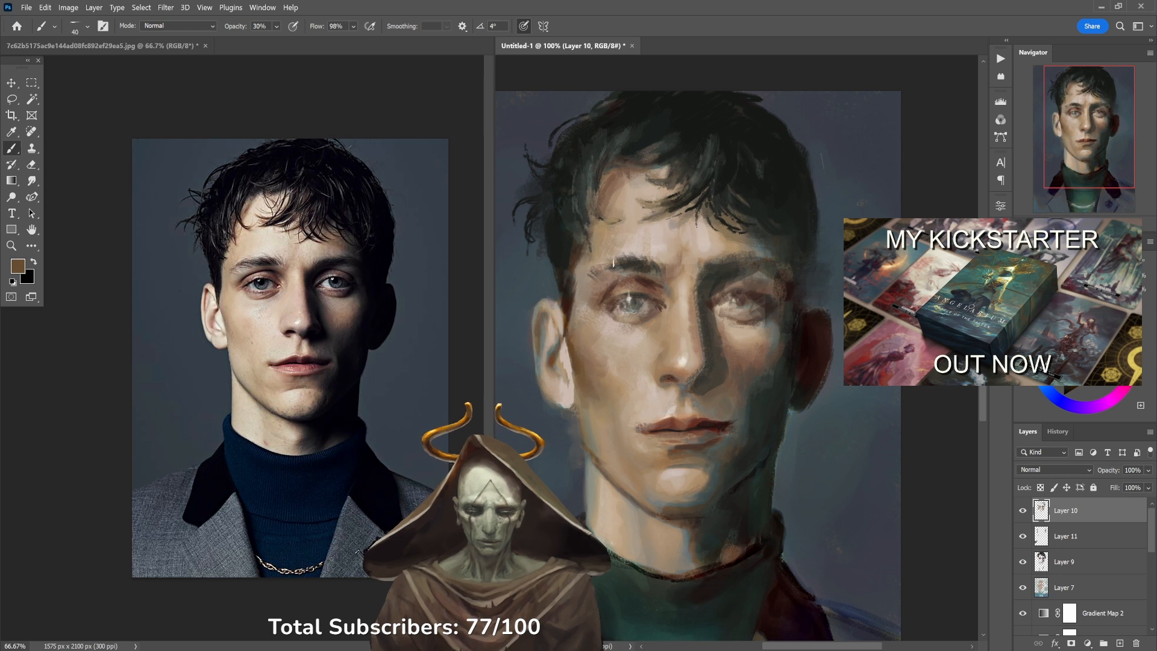
# Blend the shaded cheek and nose with sampled dark grey and tan, and lighten the light-side upper eyelid with pale beige at 60% opacity.
pyautogui.keyDown('alt'); pyautogui.click(752, 392); pyautogui.keyUp('alt')
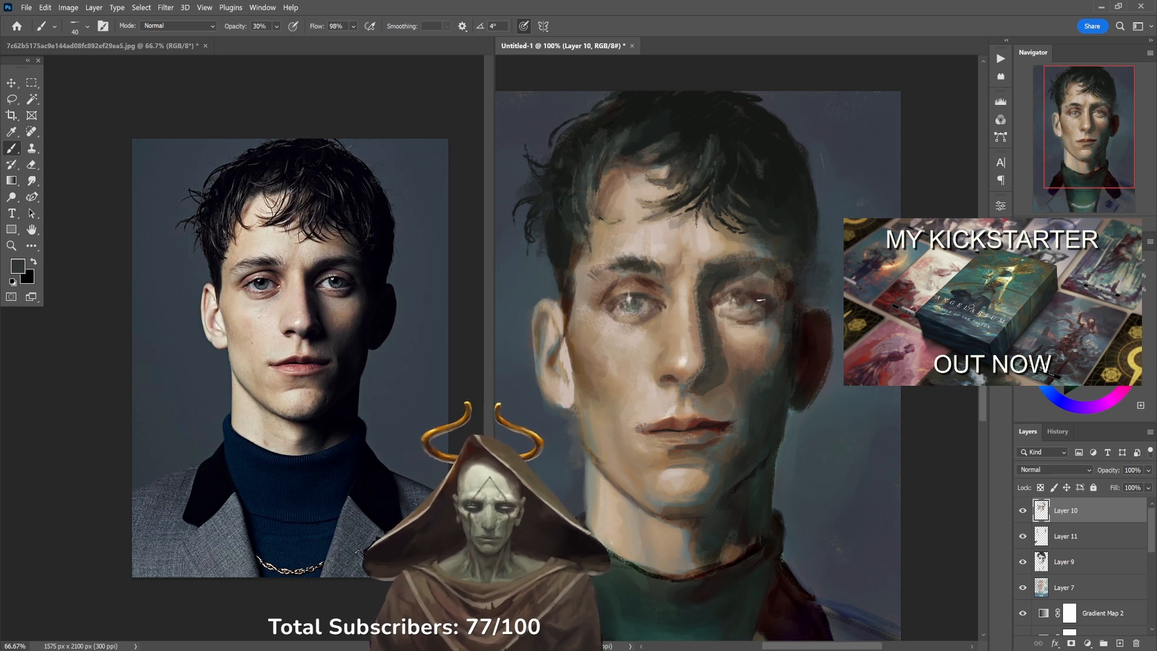
pyautogui.keyDown('alt'); pyautogui.click(663, 320); pyautogui.keyUp('alt')
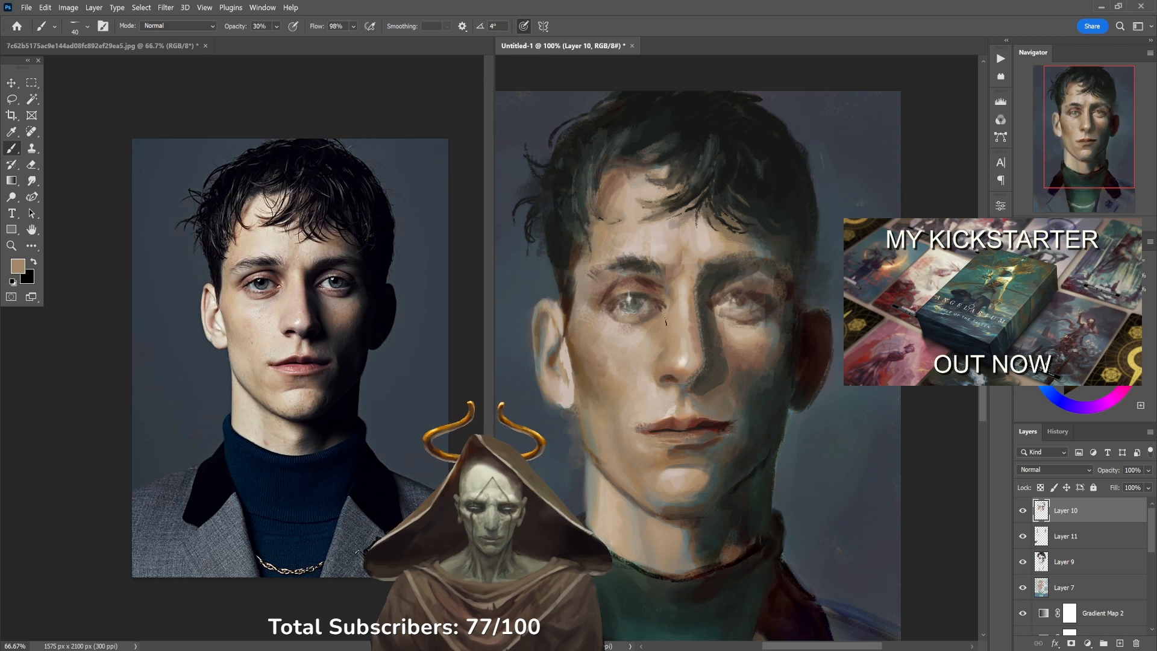
pyautogui.press('6')
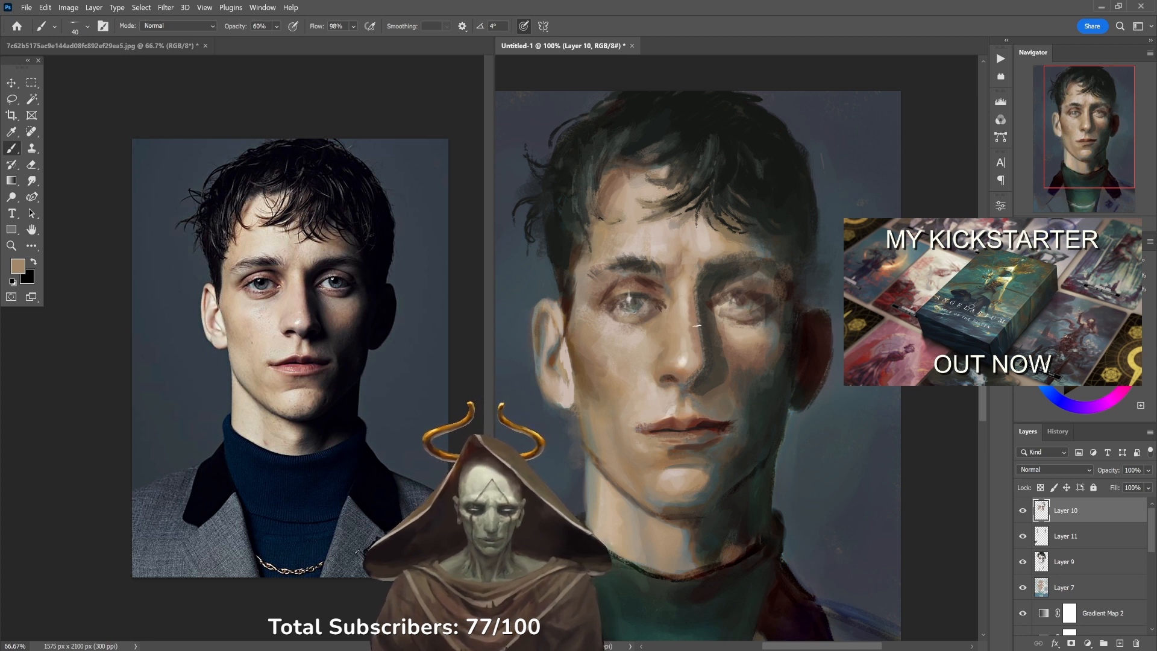
pyautogui.keyDown('alt'); pyautogui.click(651, 256); pyautogui.keyUp('alt')
pyautogui.moveTo(621, 292); pyautogui.dragTo(642, 290)
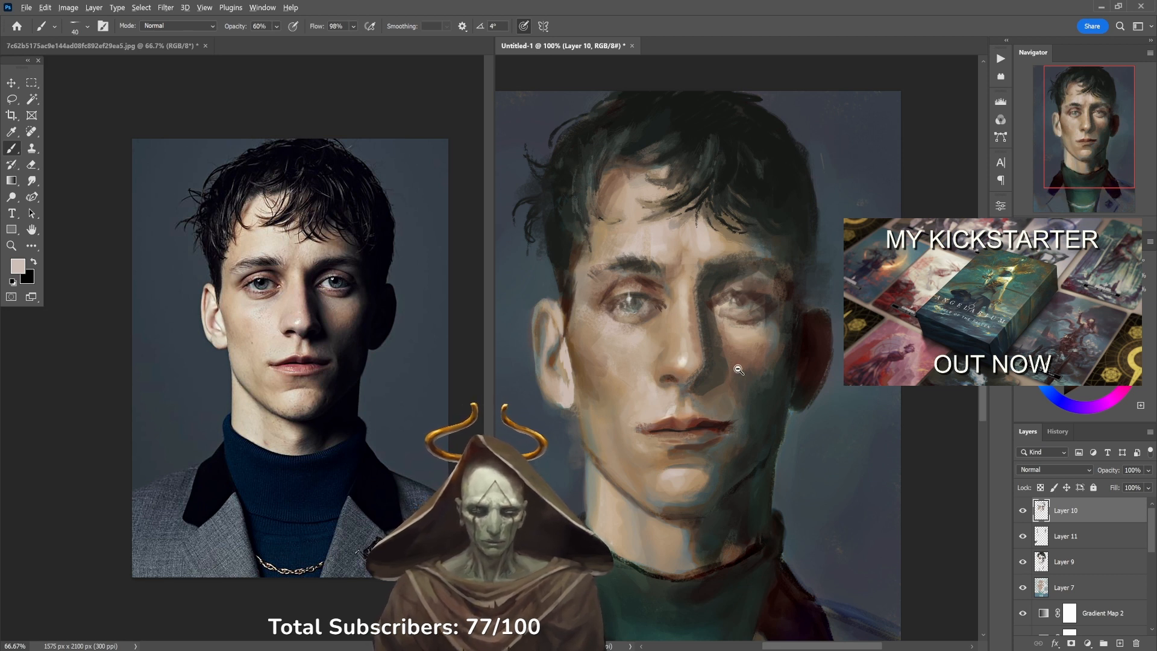
# Paint pale beige skin highlights between the fringe strands on the forehead at 60% opacity.
pyautogui.hotkey('ctrl', '-')
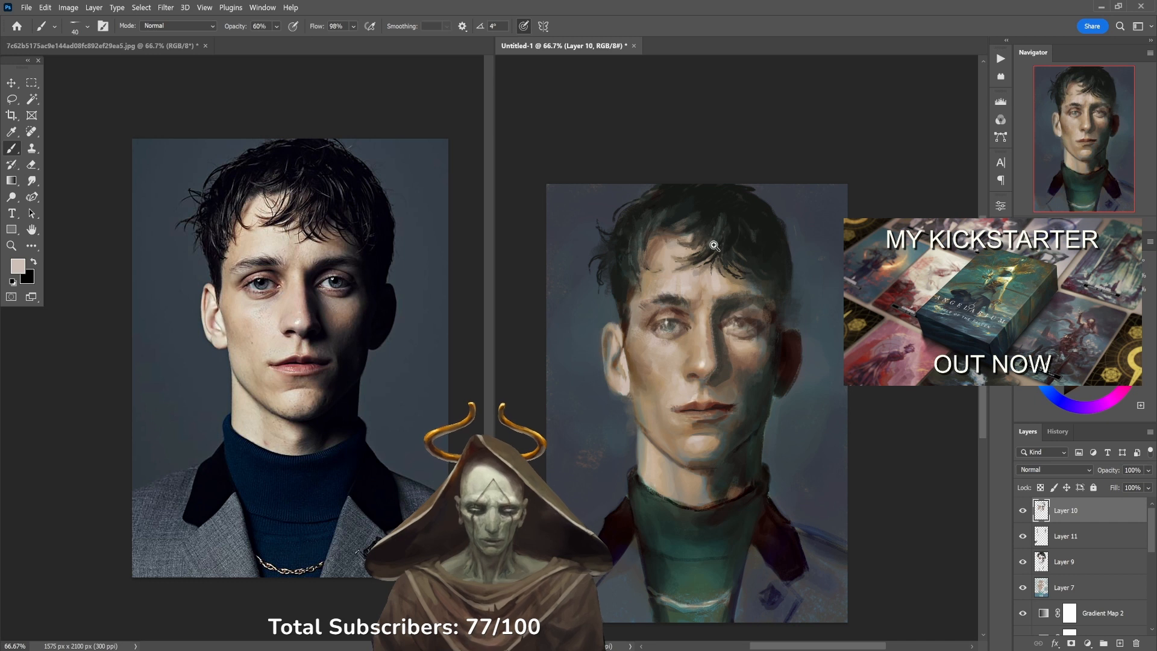
pyautogui.hotkey('ctrl', '+')
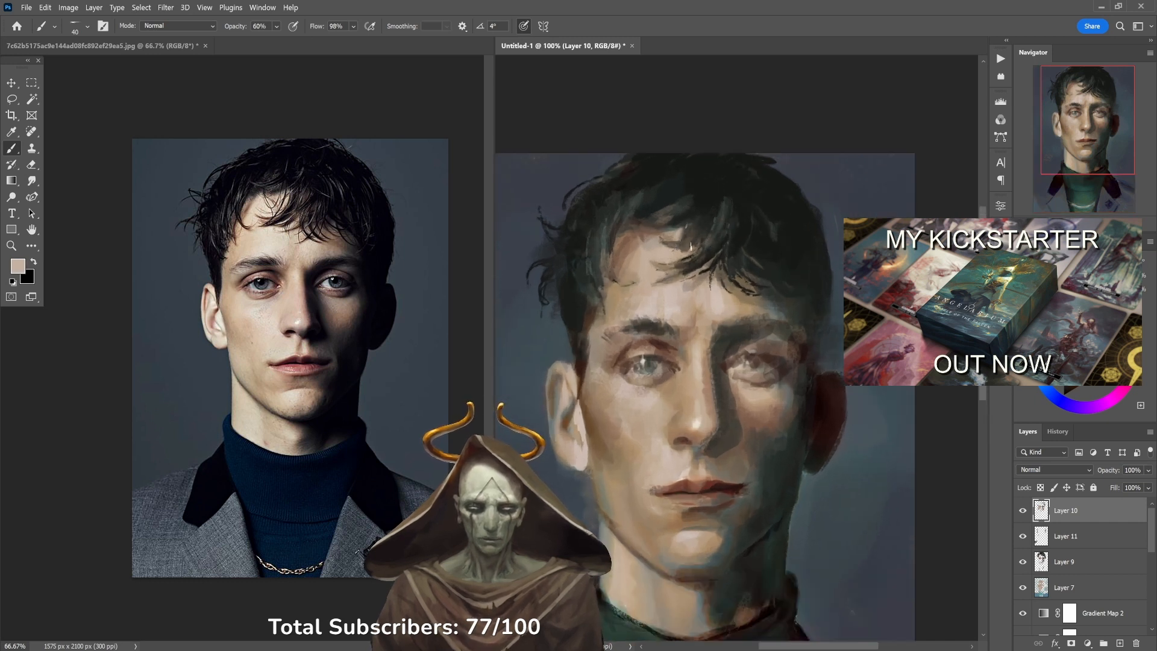
pyautogui.moveTo(705, 211)
pyautogui.mouseDown()
pyautogui.moveTo(692, 248)
pyautogui.moveTo(676, 243)
pyautogui.mouseUp()
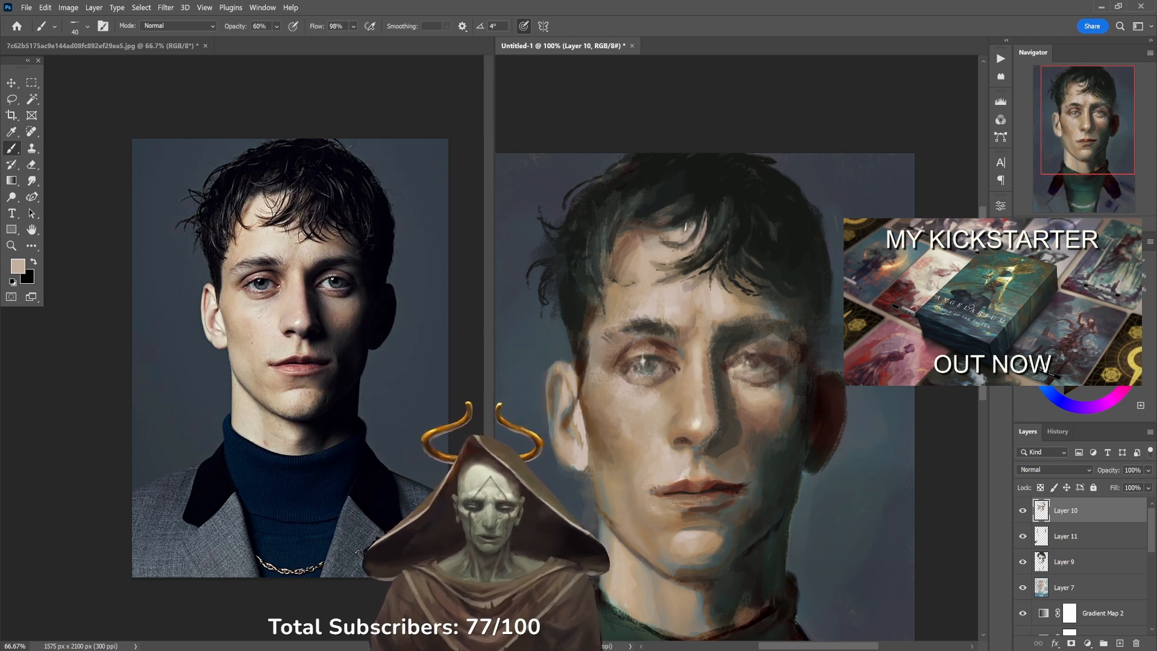
pyautogui.press('l')
pyautogui.rightClick(692, 244)
pyautogui.click(690, 245)
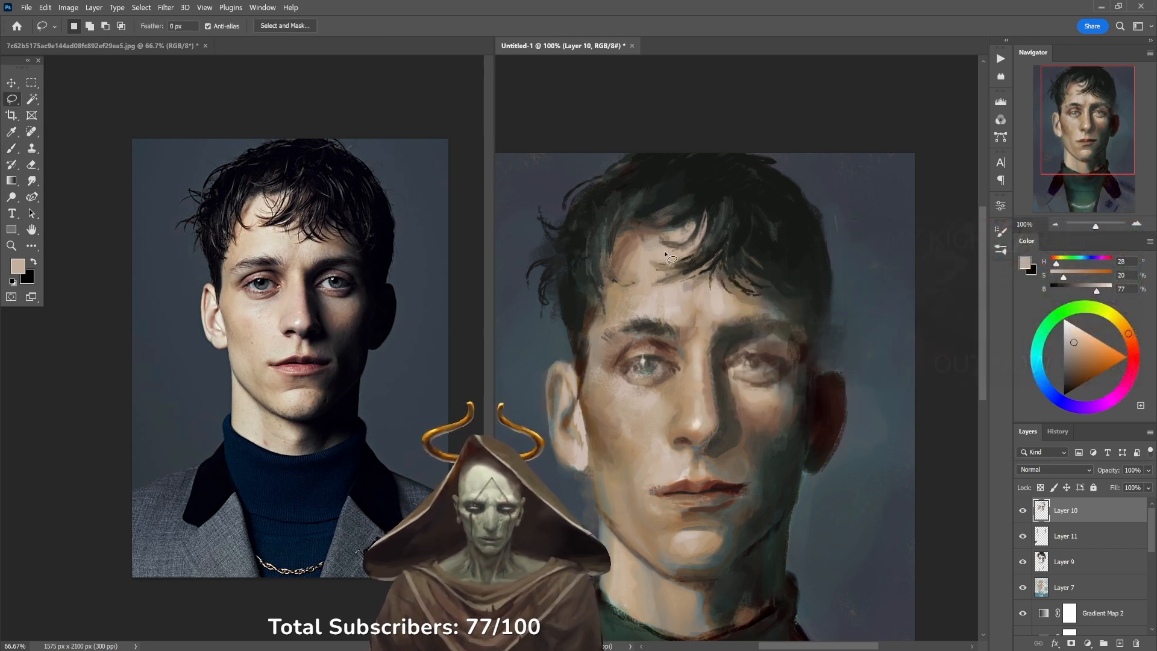
pyautogui.rightClick(664, 250)
pyautogui.click(656, 262)
pyautogui.press('b')
pyautogui.rightClick(665, 262)
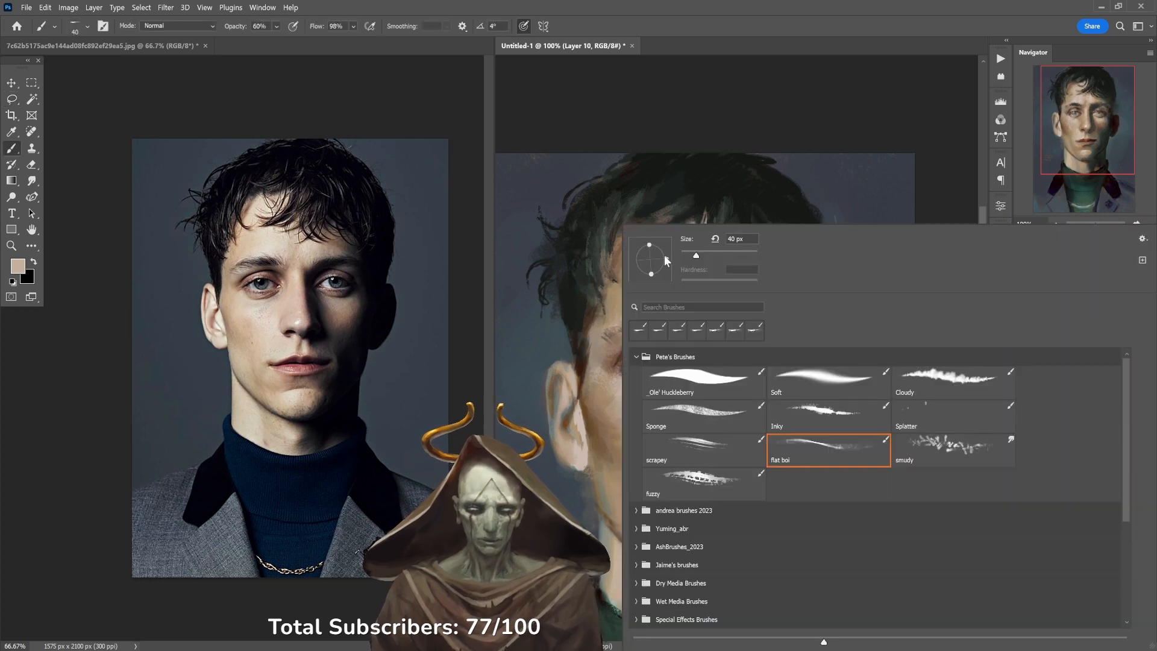
pyautogui.press('Escape')
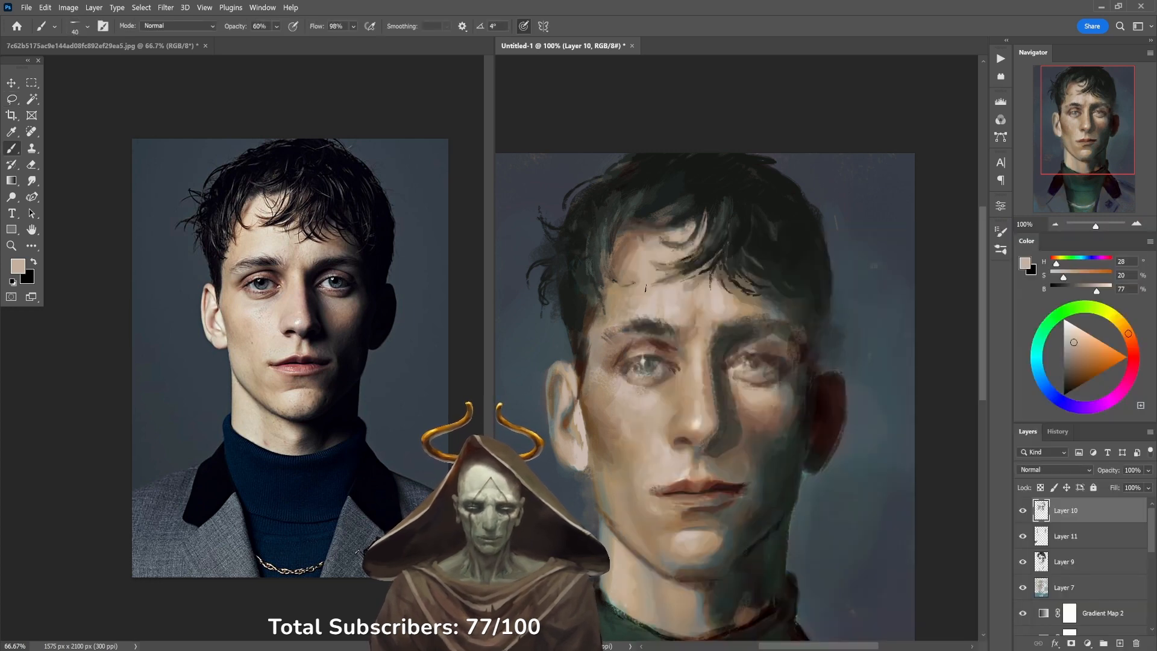
# Blend the light-side forehead with sampled tan, and add reddish brown around the eyes at 60% opacity.
pyautogui.keyDown('alt'); pyautogui.click(626, 276); pyautogui.keyUp('alt')
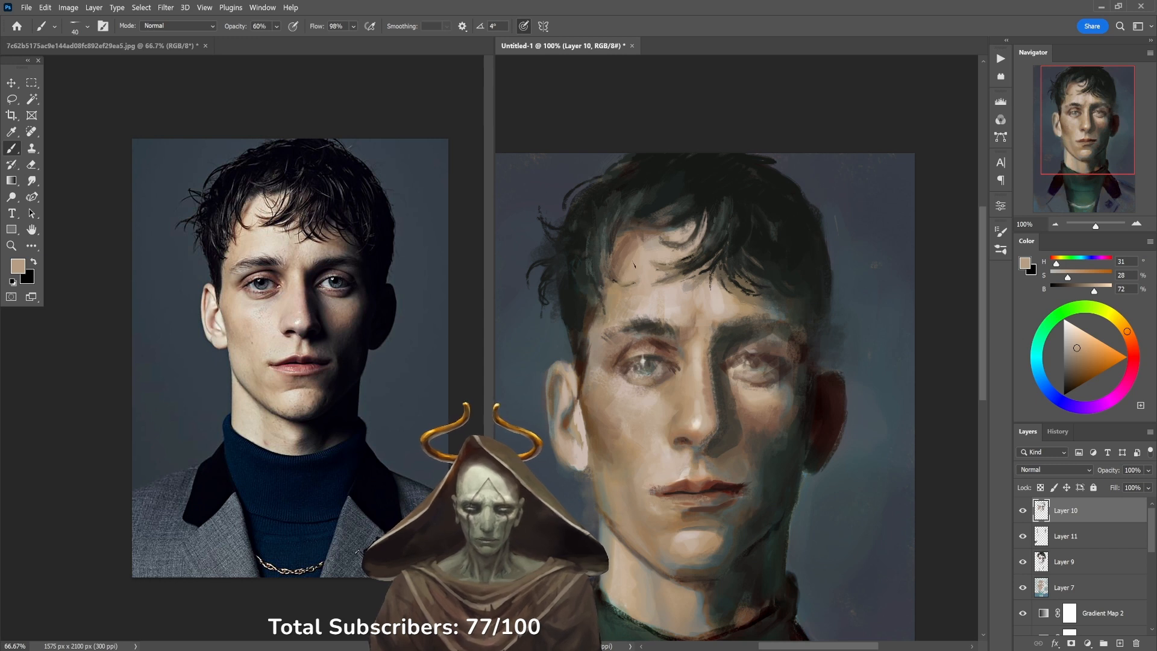
pyautogui.keyDown('alt'); pyautogui.click(652, 326); pyautogui.keyUp('alt')
pyautogui.keyDown('ctrl'); pyautogui.click(651, 374); pyautogui.keyUp('ctrl')
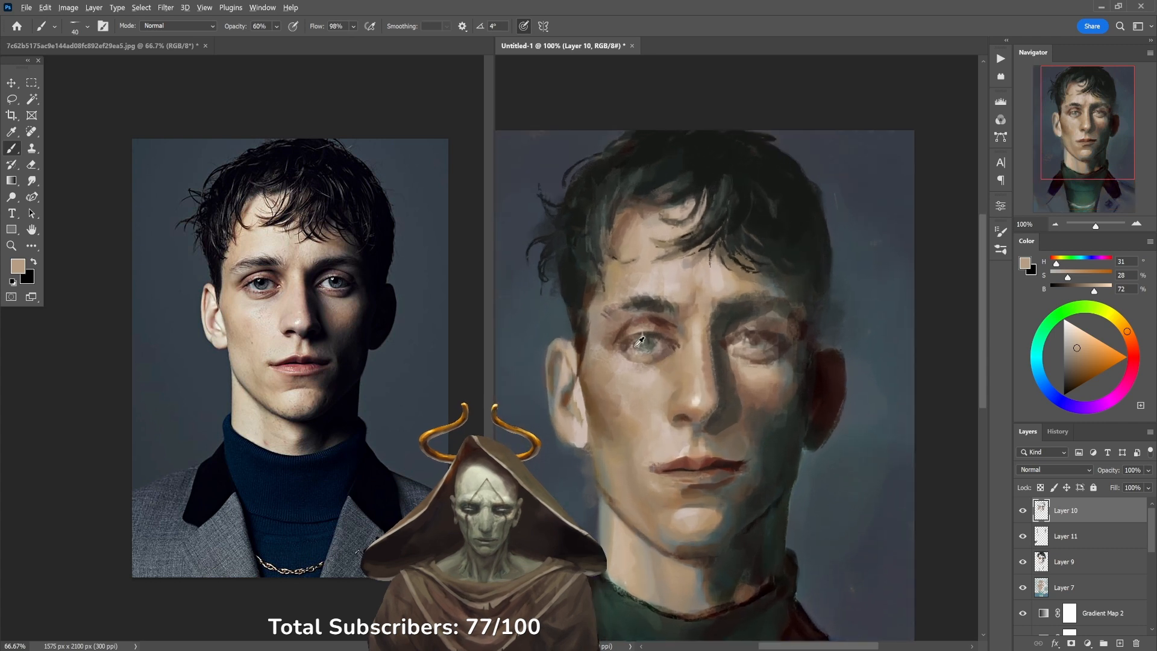
pyautogui.keyDown('alt'); pyautogui.click(658, 328); pyautogui.keyUp('alt')
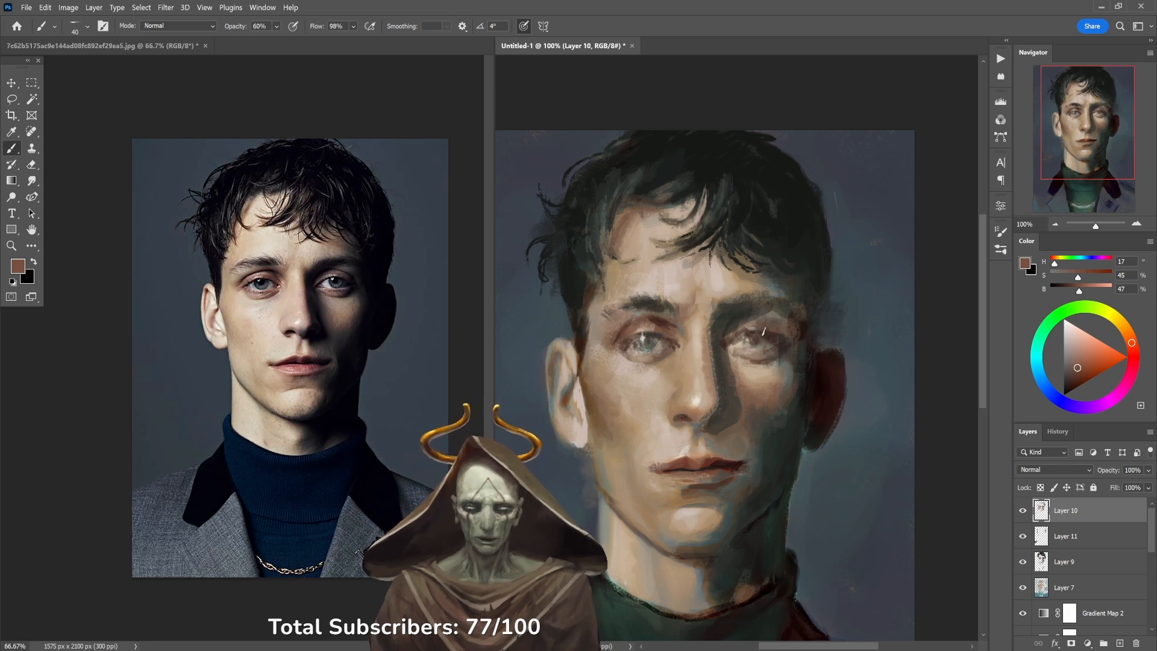
# Deepen the shadow along the nose's dark side and under its tip with sampled near-black at 60% opacity.
pyautogui.keyDown('alt'); pyautogui.click(730, 324); pyautogui.keyUp('alt')
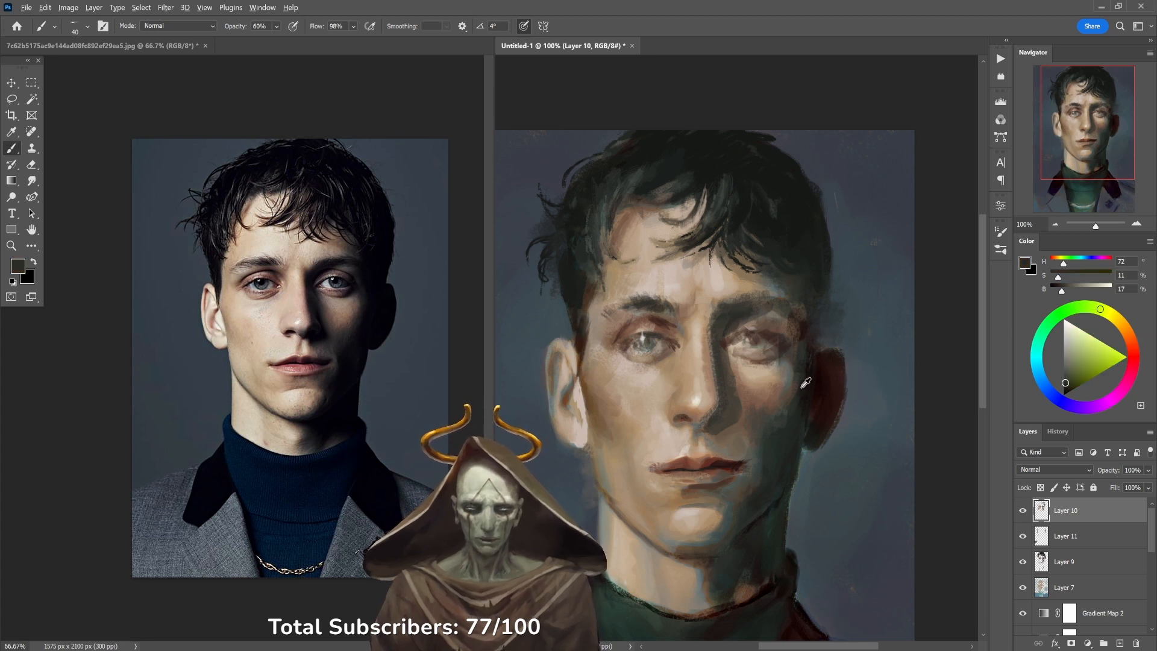
pyautogui.keyDown('alt'); pyautogui.click(801, 409); pyautogui.keyUp('alt')
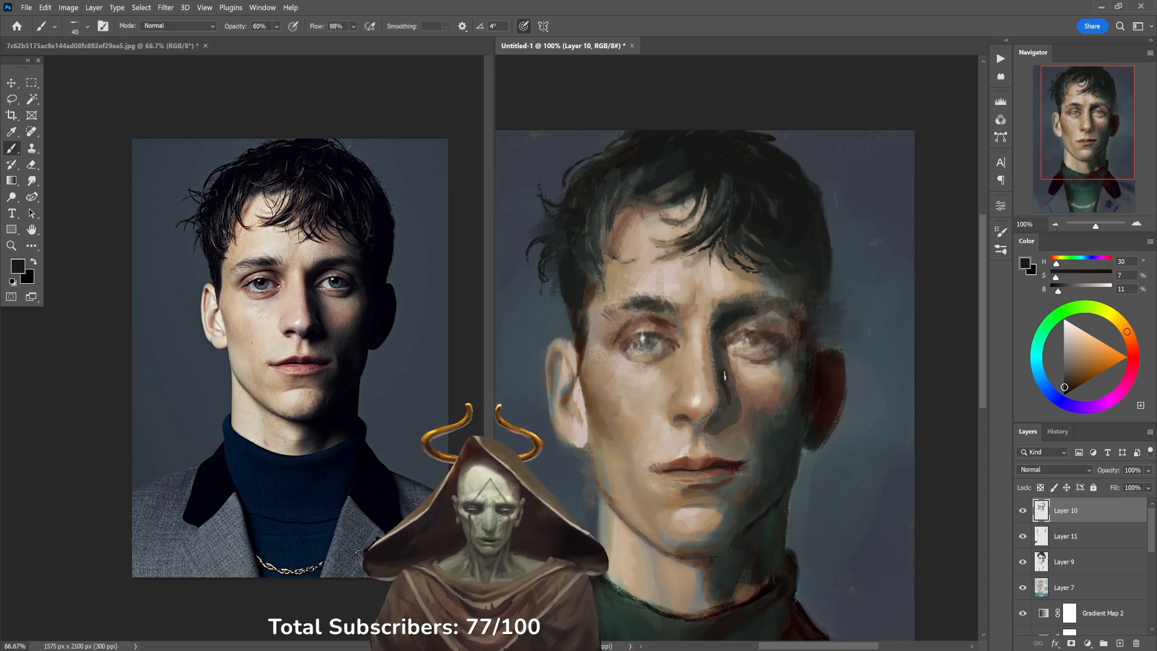
pyautogui.moveTo(714, 431)
pyautogui.mouseDown()
pyautogui.moveTo(723, 411)
pyautogui.moveTo(724, 429)
pyautogui.moveTo(737, 422)
pyautogui.mouseUp()
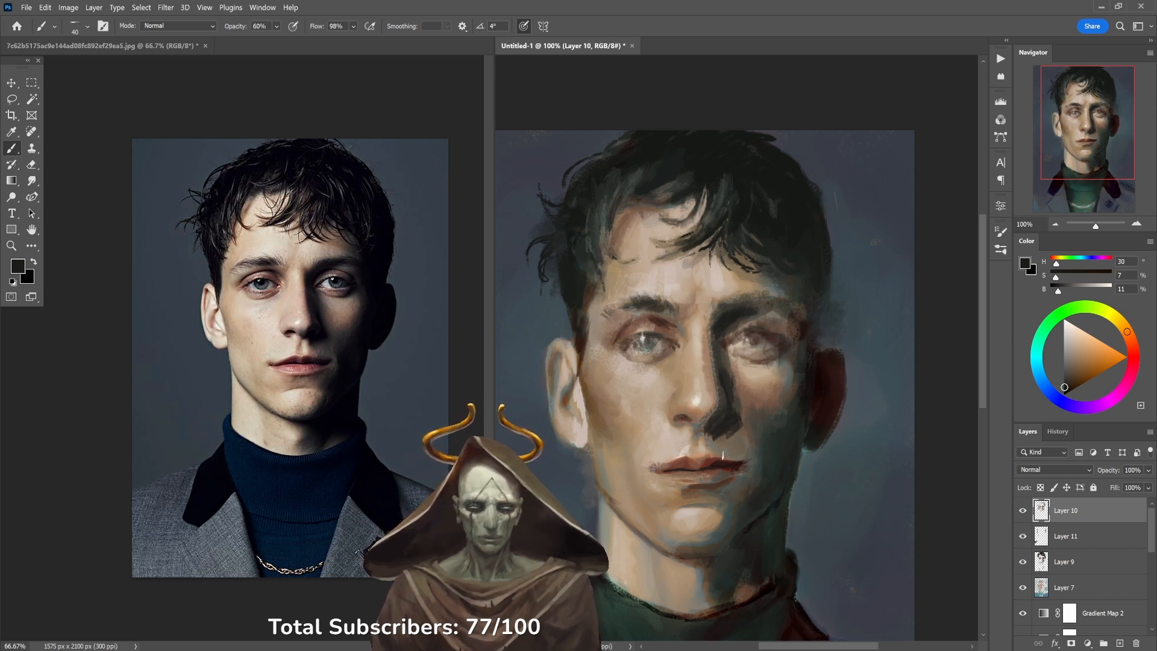
pyautogui.scroll(-1, 758, 398)
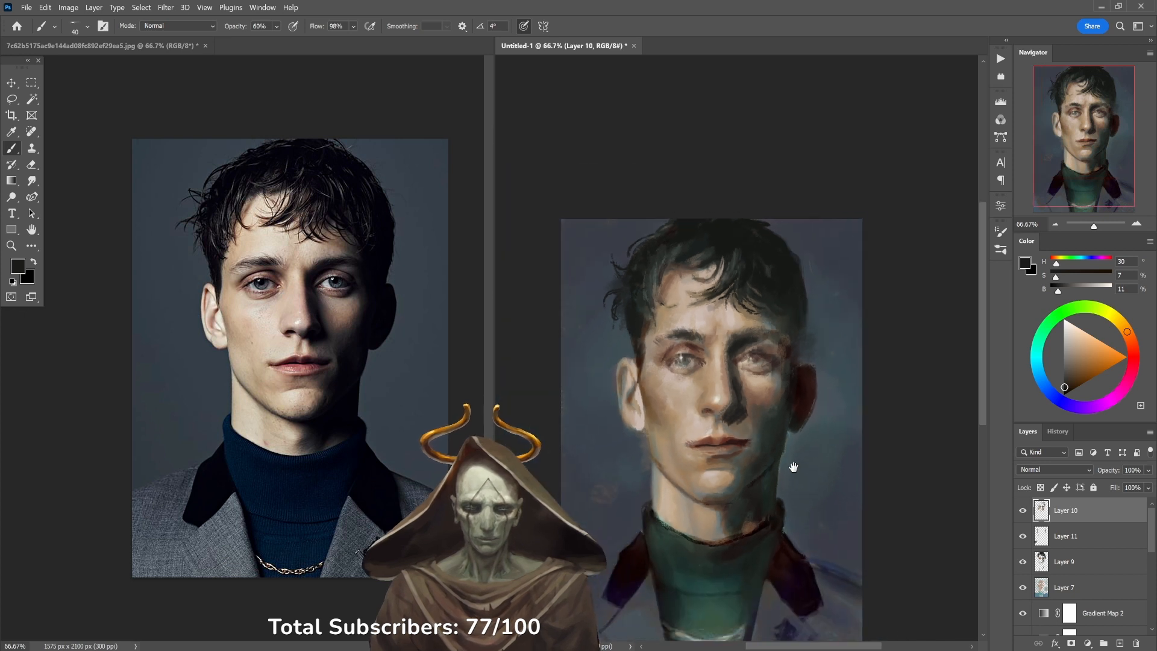
# Blend the skin beneath the lower lip with sampled brown and tan at 40% opacity.
pyautogui.moveTo(793, 467); pyautogui.dragTo(811, 352)
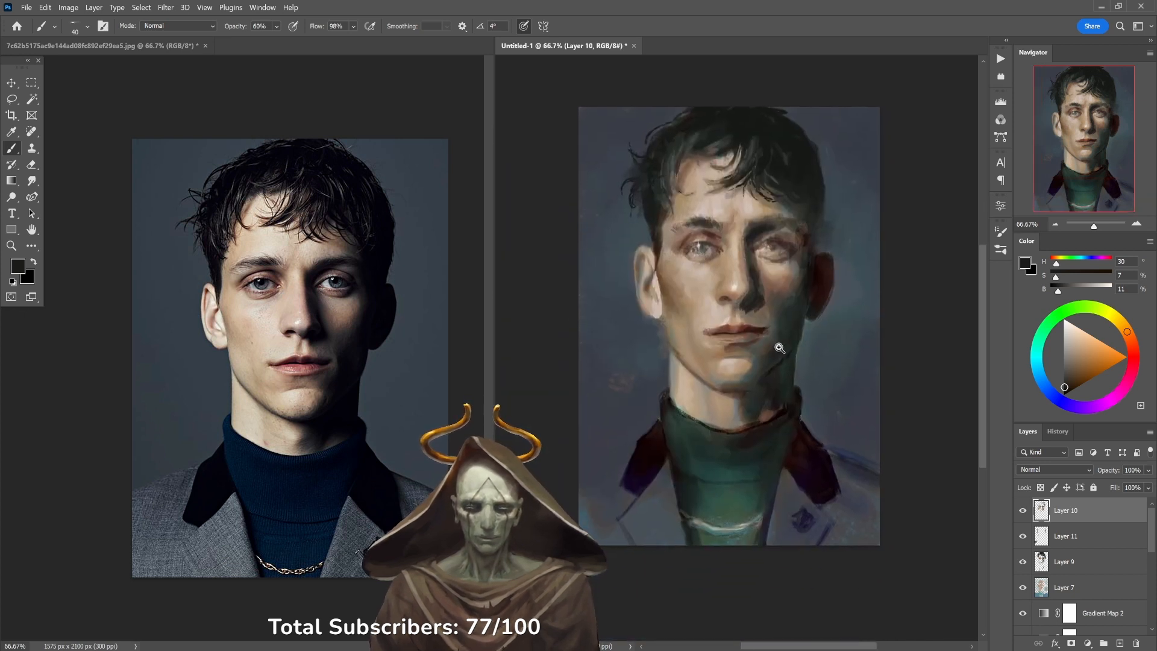
pyautogui.scroll(1, 778, 347)
pyautogui.keyDown('alt'); pyautogui.click(616, 244); pyautogui.keyUp('alt')
pyautogui.press('5')
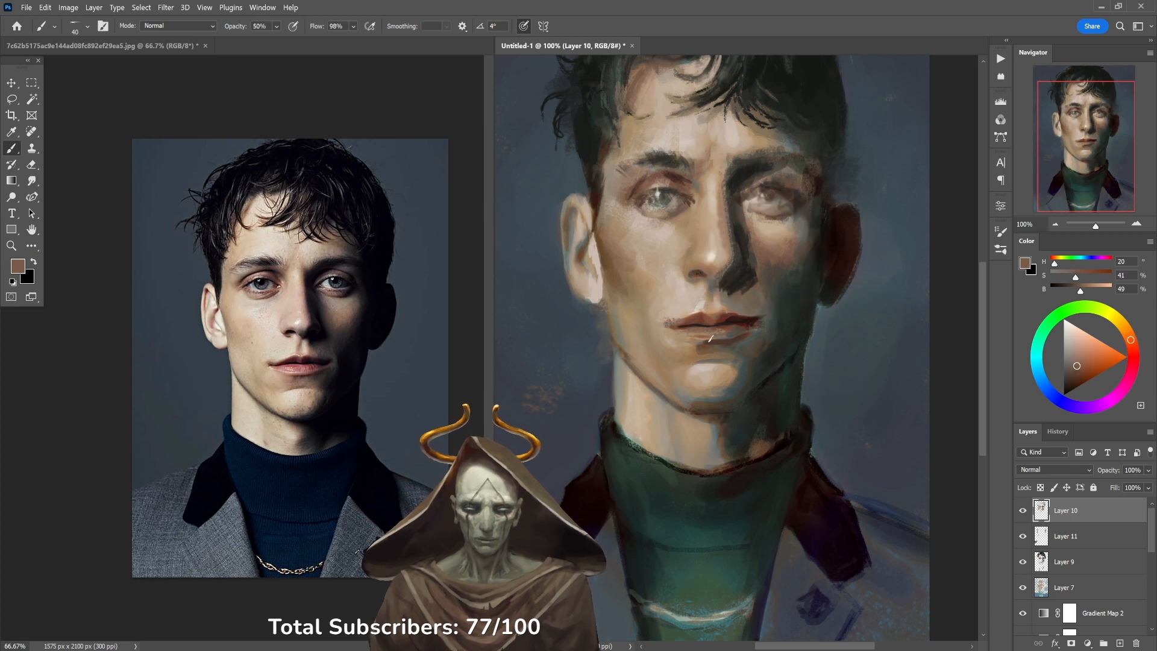
pyautogui.press('4')
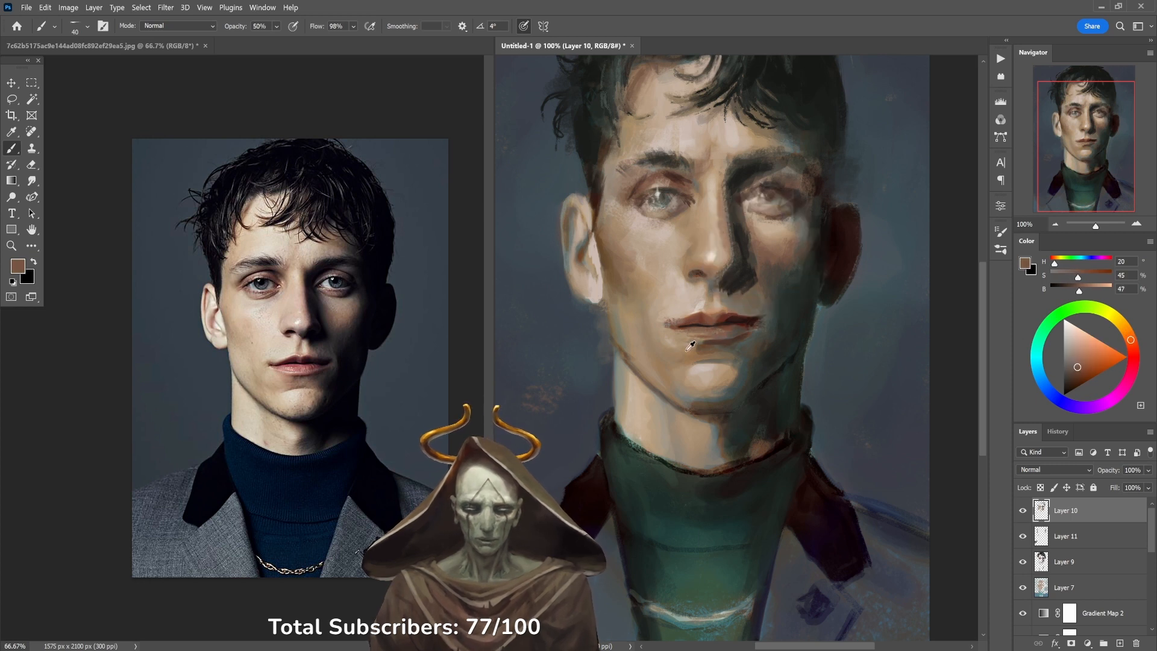
pyautogui.keyDown('alt'); pyautogui.click(695, 345); pyautogui.keyUp('alt')
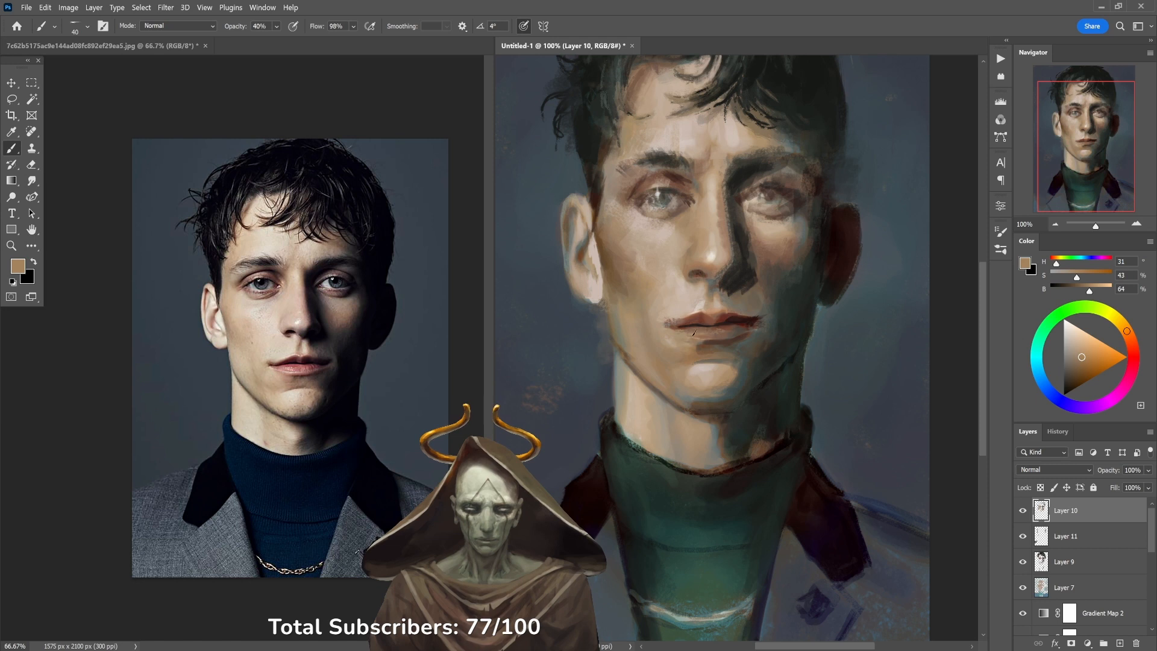
# Tint the lower lip with salmon pink at 30% opacity and sample a lip tone for blending.
pyautogui.click(1101, 356)
pyautogui.click(1133, 346)
pyautogui.click(1095, 349)
pyautogui.press('3')
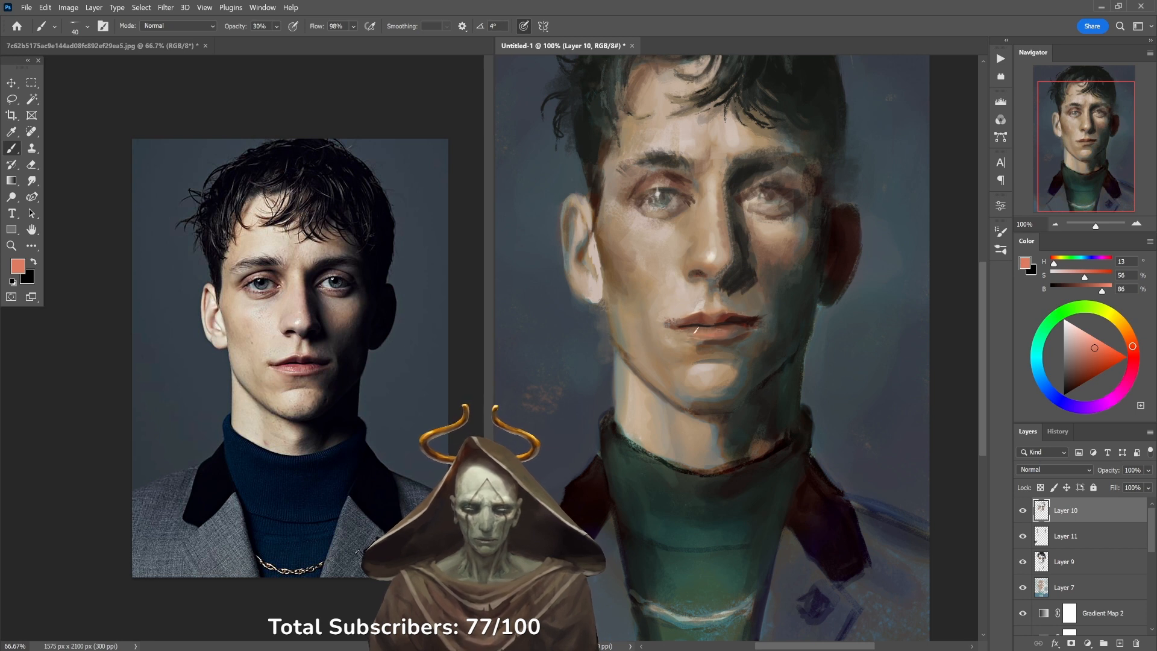
pyautogui.keyDown('alt'); pyautogui.click(702, 329); pyautogui.keyUp('alt')
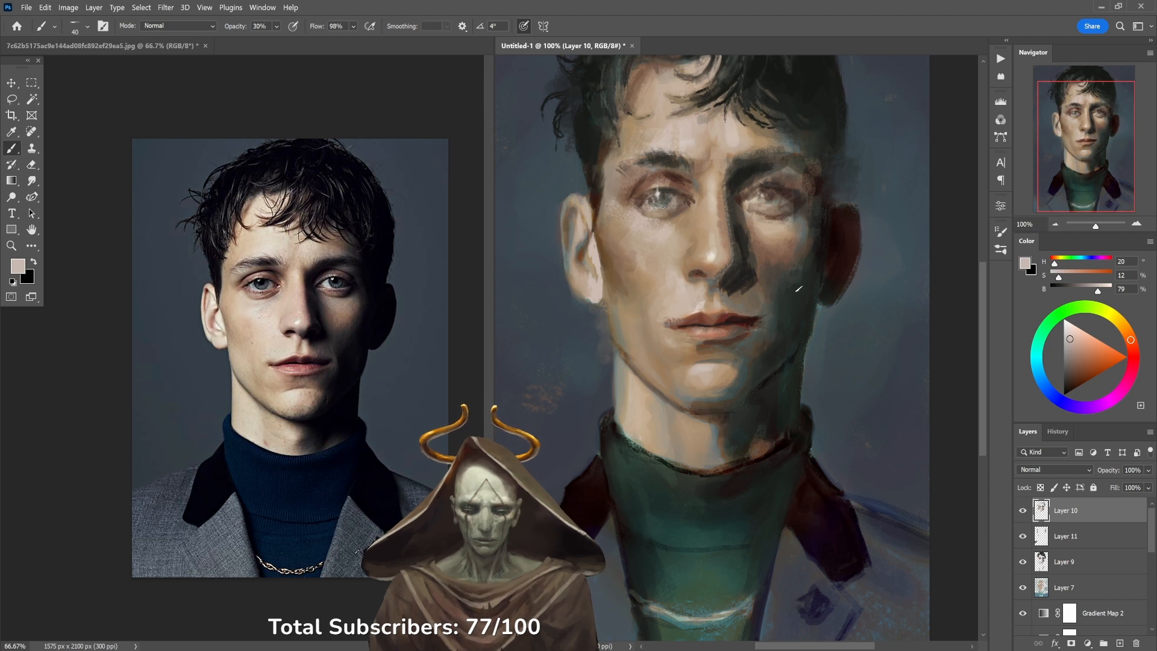
# Add a white highlight to the nose tip at 30% opacity and blend the bridge with sampled tan at 40%.
pyautogui.press('d')
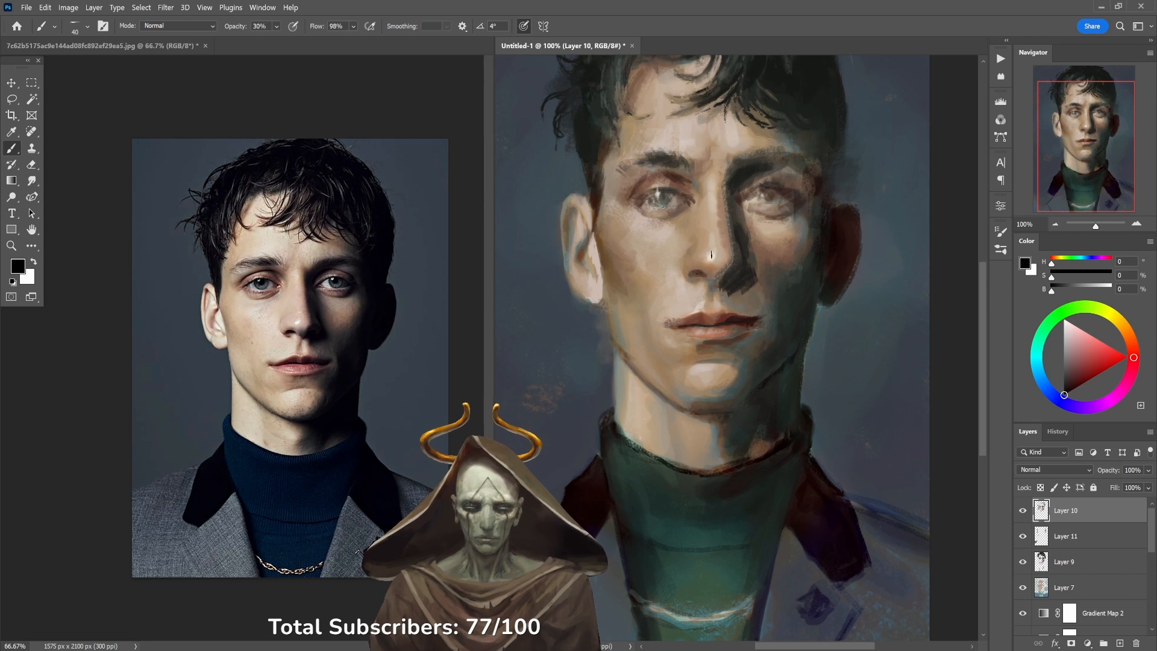
pyautogui.press('x')
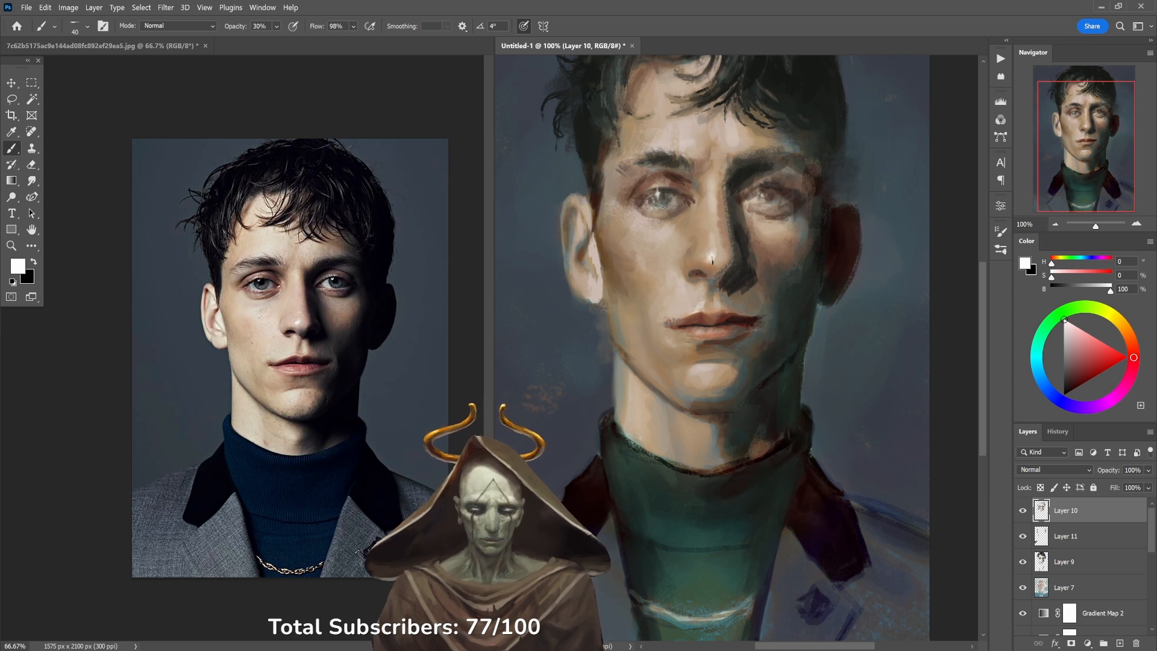
pyautogui.keyDown('alt'); pyautogui.click(723, 214); pyautogui.keyUp('alt')
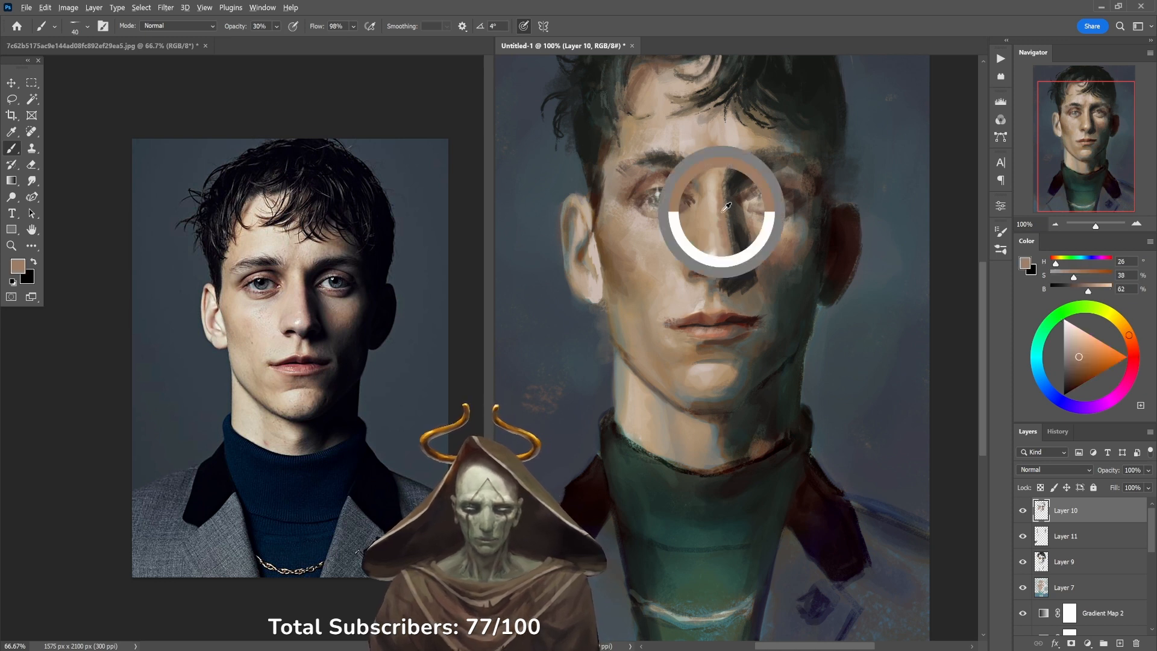
pyautogui.press('4')
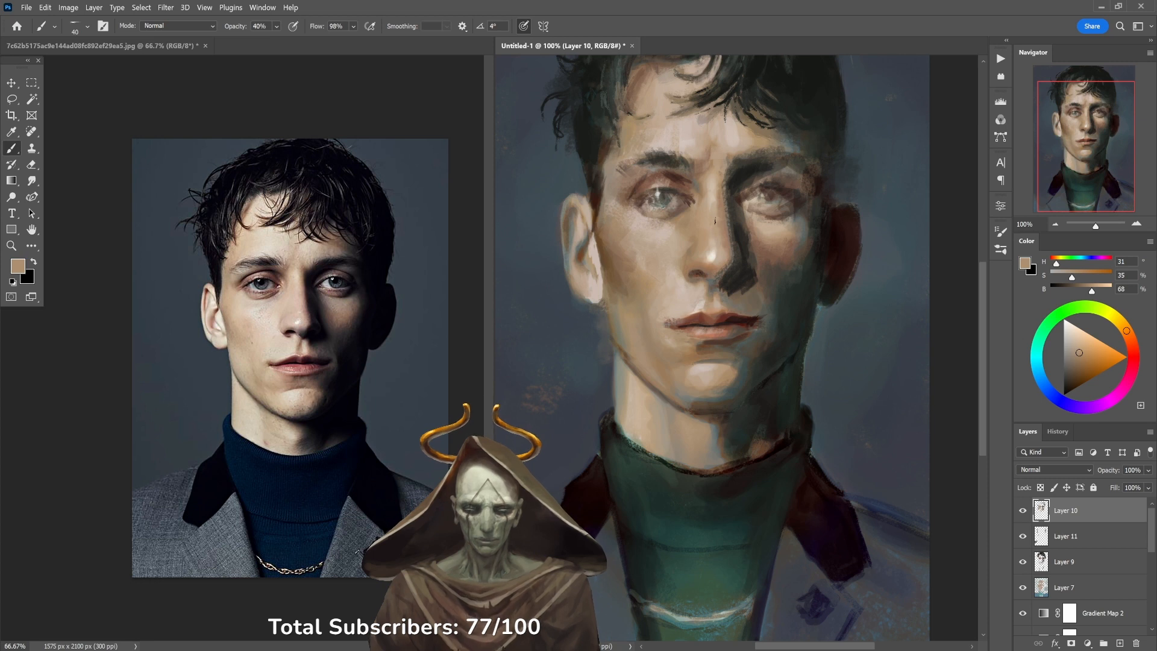
# Blend the shaded cheek and the area between the eyebrows with sampled browns and tan at 40% opacity.
pyautogui.keyDown('alt'); pyautogui.click(773, 244); pyautogui.keyUp('alt')
pyautogui.keyDown('alt'); pyautogui.click(768, 250); pyautogui.keyUp('alt')
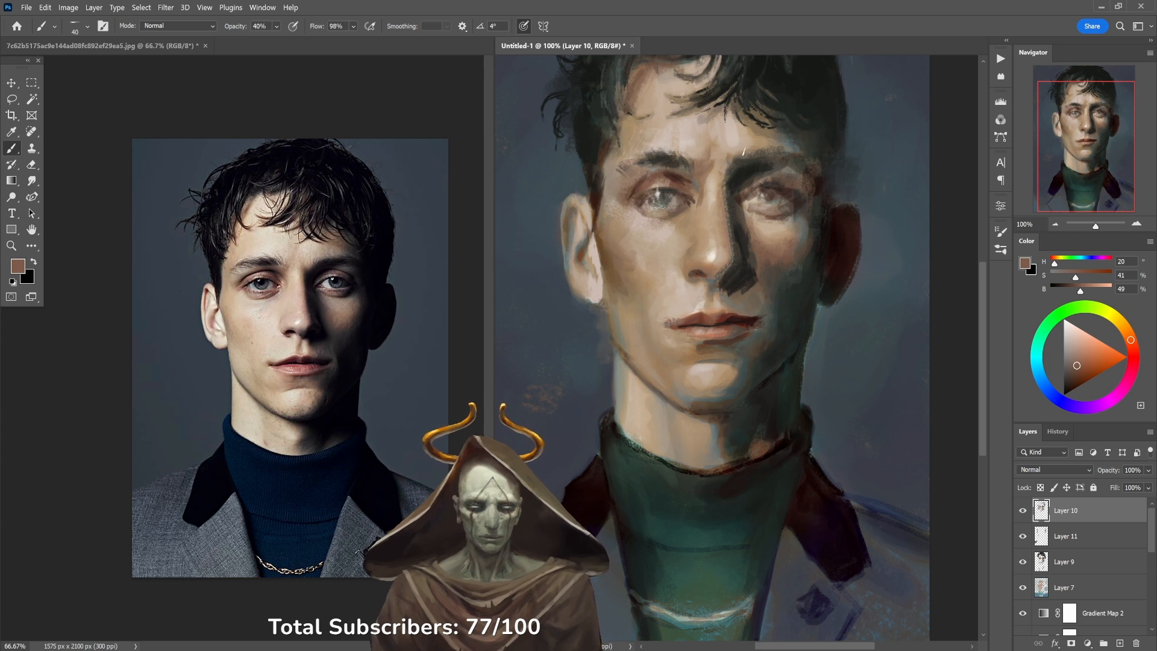
pyautogui.keyDown('alt'); pyautogui.click(696, 163); pyautogui.keyUp('alt')
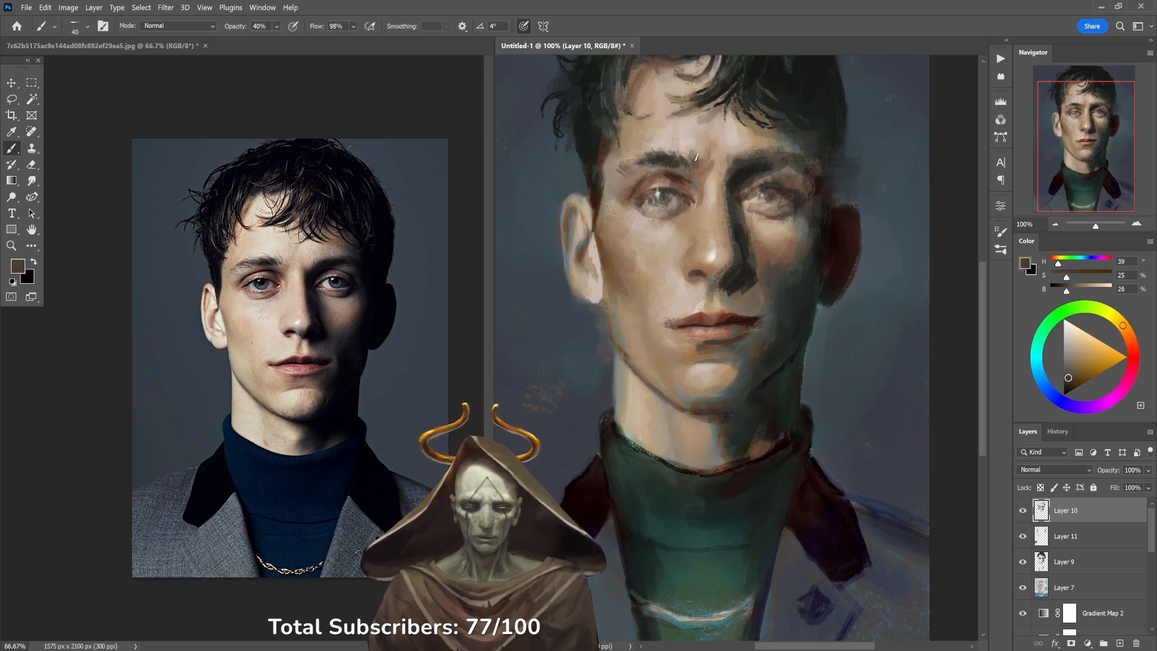
pyautogui.keyDown('alt'); pyautogui.click(755, 147); pyautogui.keyUp('alt')
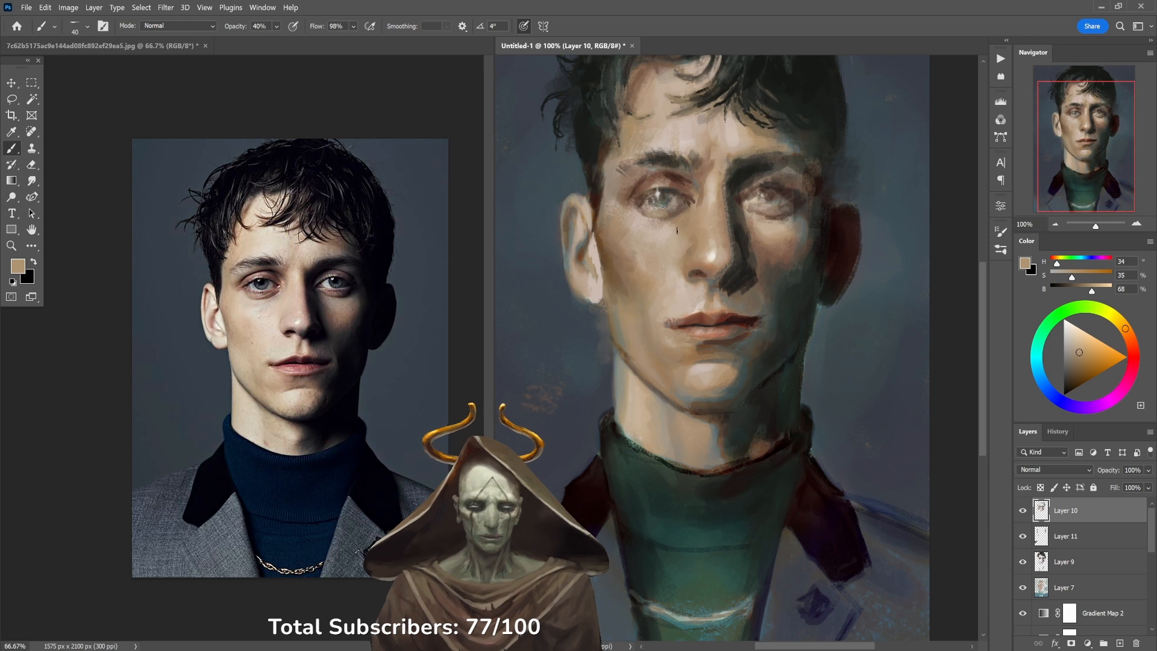
# Refine the light-side eye's lid and inner corner with sampled reddish and dark browns at 50% opacity, using brush size 25.
pyautogui.keyDown('alt'); pyautogui.click(669, 182); pyautogui.keyUp('alt')
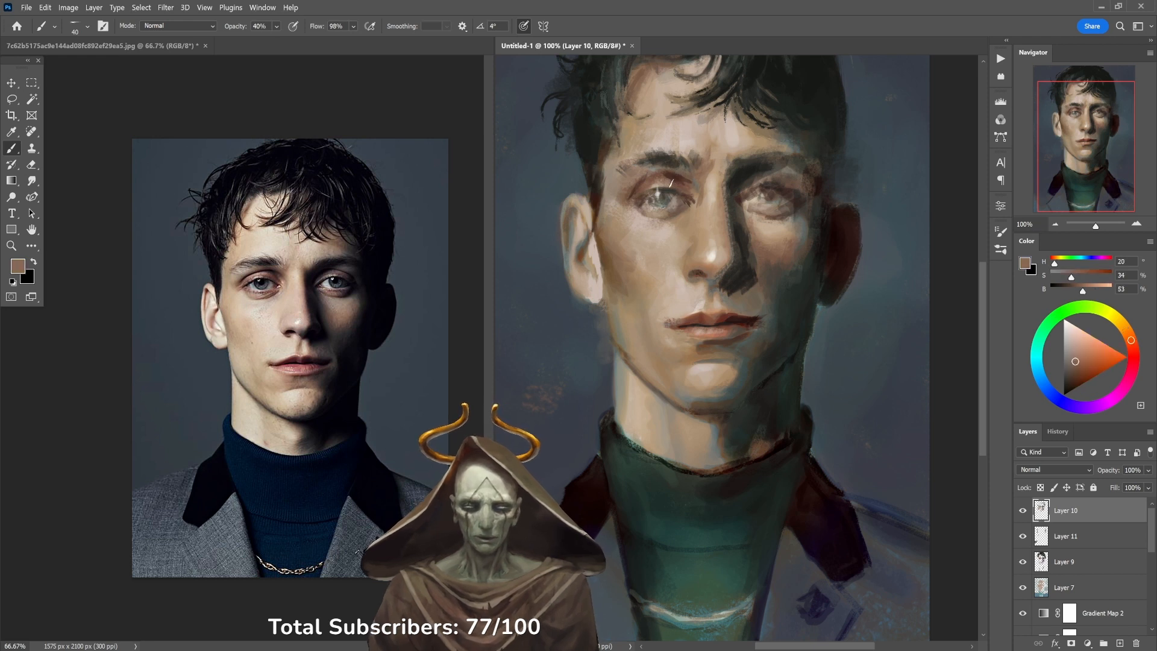
pyautogui.keyDown('alt'); pyautogui.click(700, 218); pyautogui.keyUp('alt')
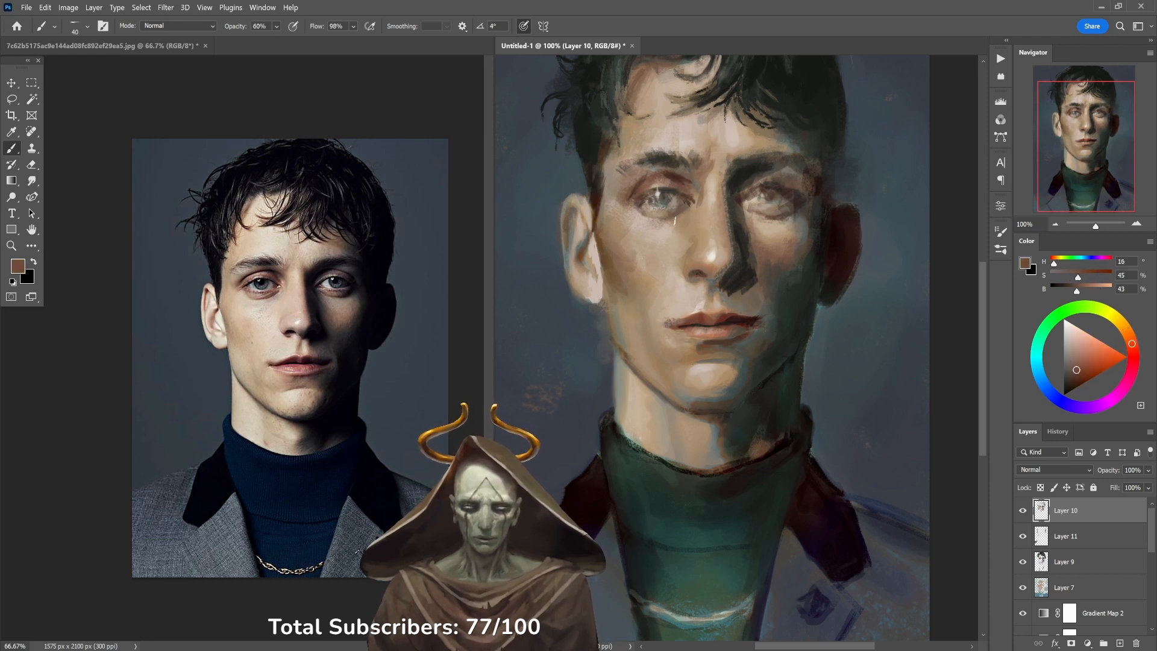
pyautogui.press('5')
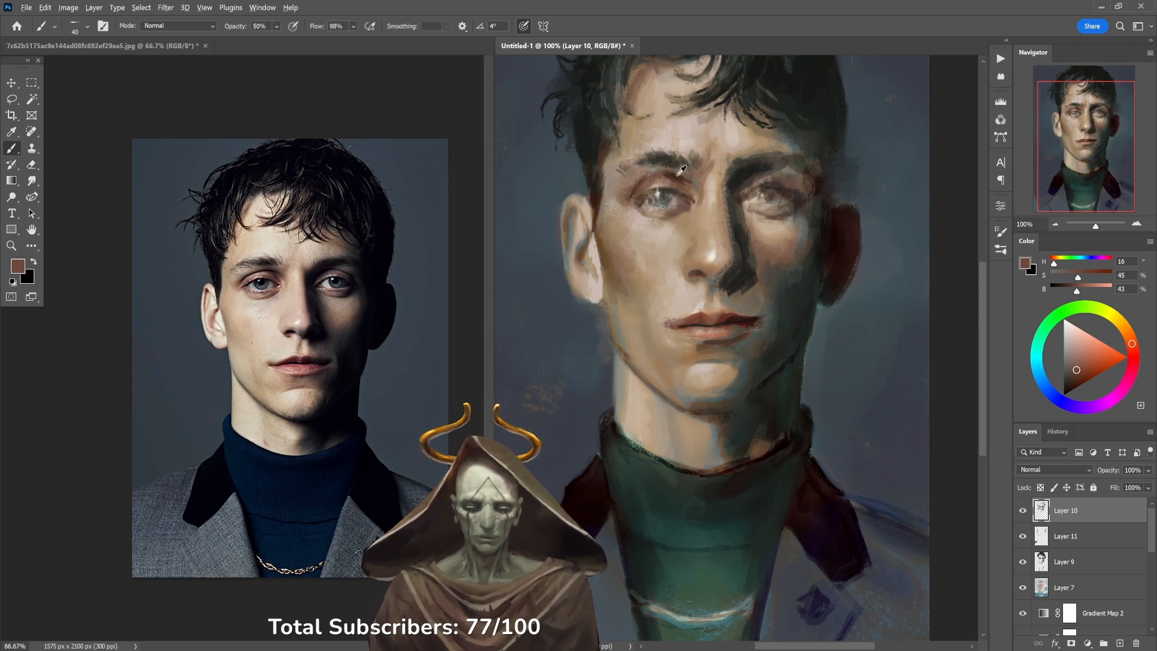
pyautogui.keyDown('alt'); pyautogui.click(681, 183); pyautogui.keyUp('alt')
pyautogui.press('[')
pyautogui.press('[')
pyautogui.press('[')
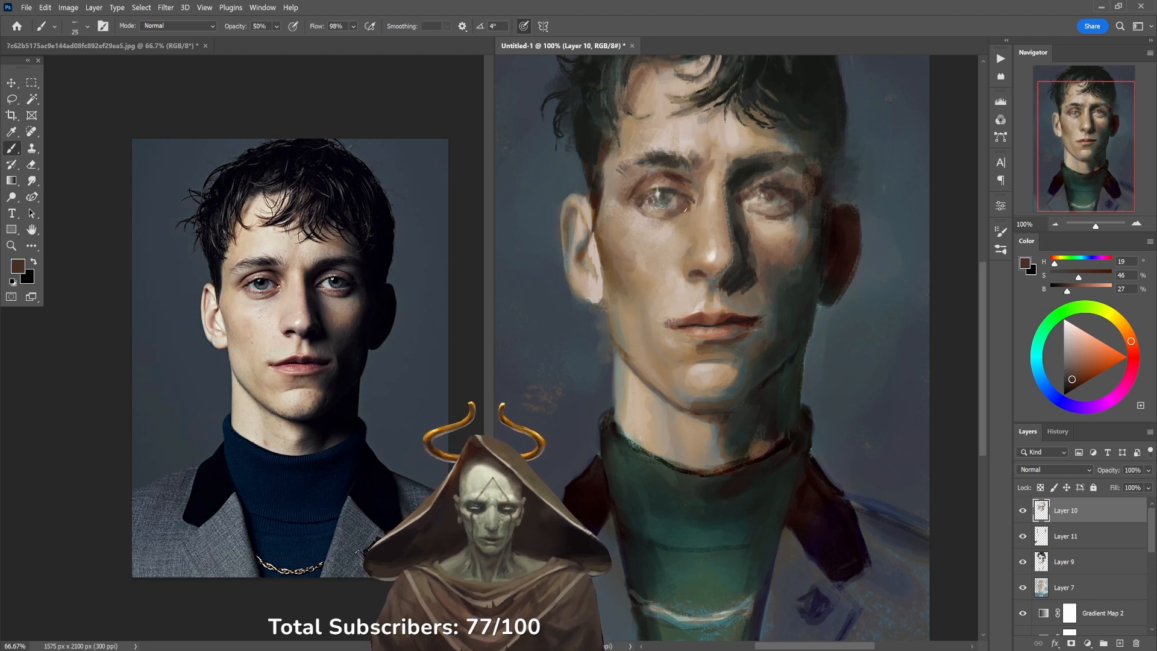
# Define the shaded-side eye with sampled tan and dark brown, and darken its iris with dark green sampled from the turtleneck.
pyautogui.keyDown('alt'); pyautogui.click(748, 209); pyautogui.keyUp('alt')
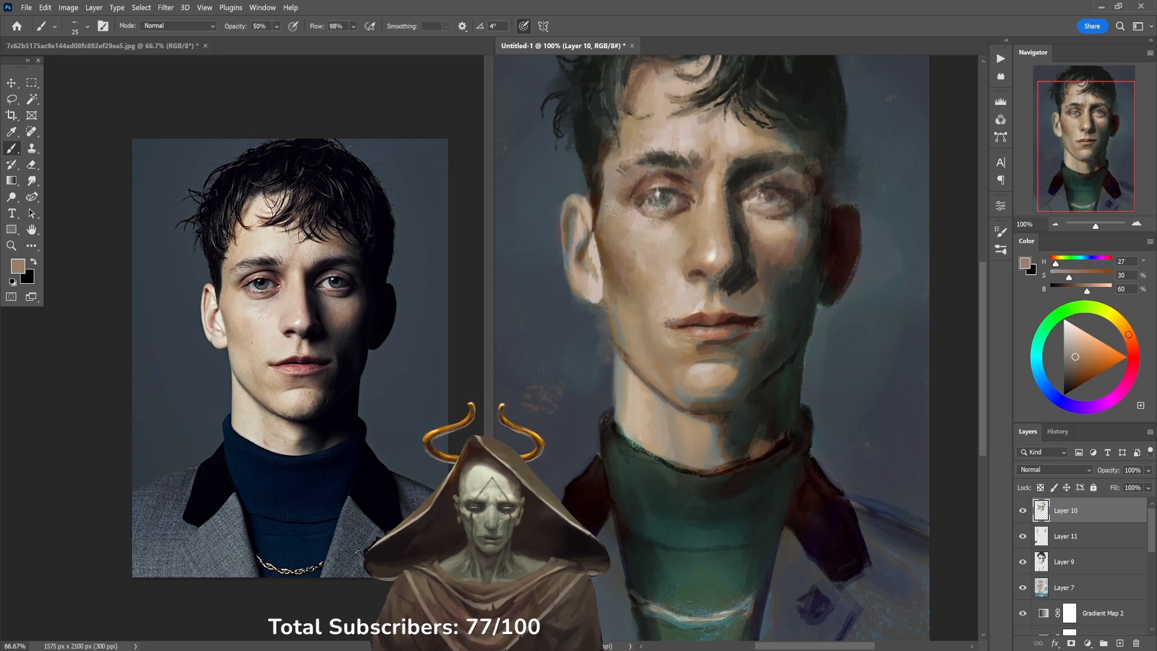
pyautogui.keyDown('alt'); pyautogui.click(805, 215); pyautogui.keyUp('alt')
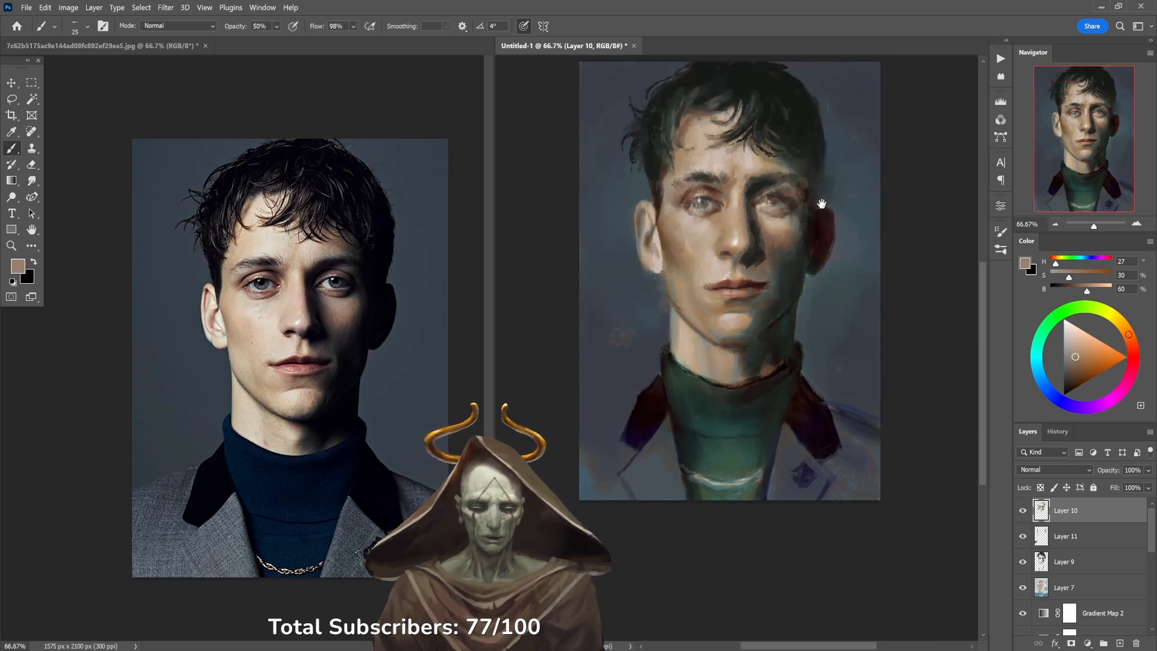
pyautogui.keyDown('ctrl'); pyautogui.click(799, 207); pyautogui.keyUp('ctrl')
pyautogui.keyDown('alt'); pyautogui.click(775, 193); pyautogui.keyUp('alt')
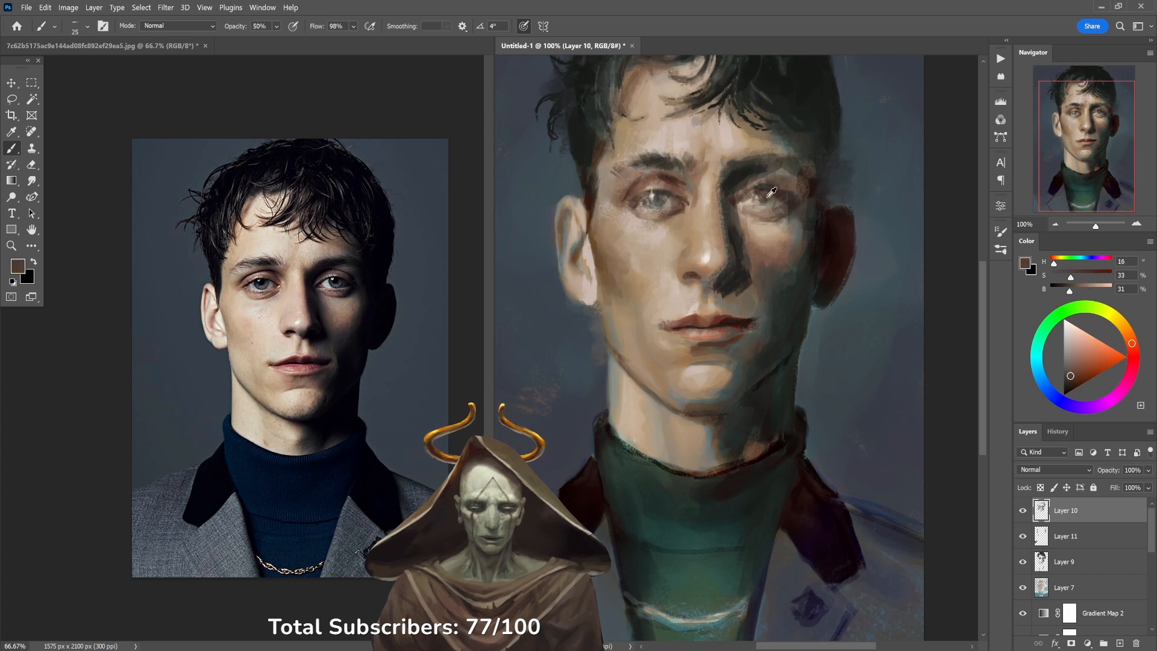
pyautogui.keyDown('alt'); pyautogui.click(733, 503); pyautogui.keyUp('alt')
pyautogui.press('6')
pyautogui.moveTo(758, 204); pyautogui.dragTo(770, 206)
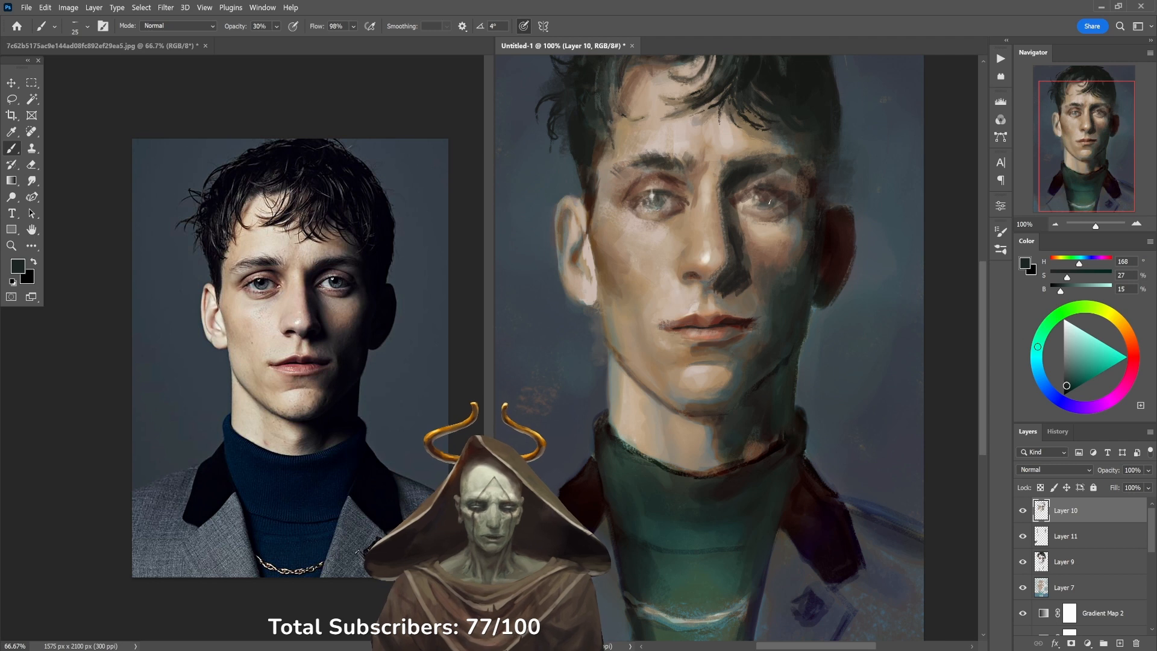
# Deepen the shadow along the dark-side jaw and neck with sampled near-black at 30% opacity and a larger brush.
pyautogui.hotkey('ctrl', '-')
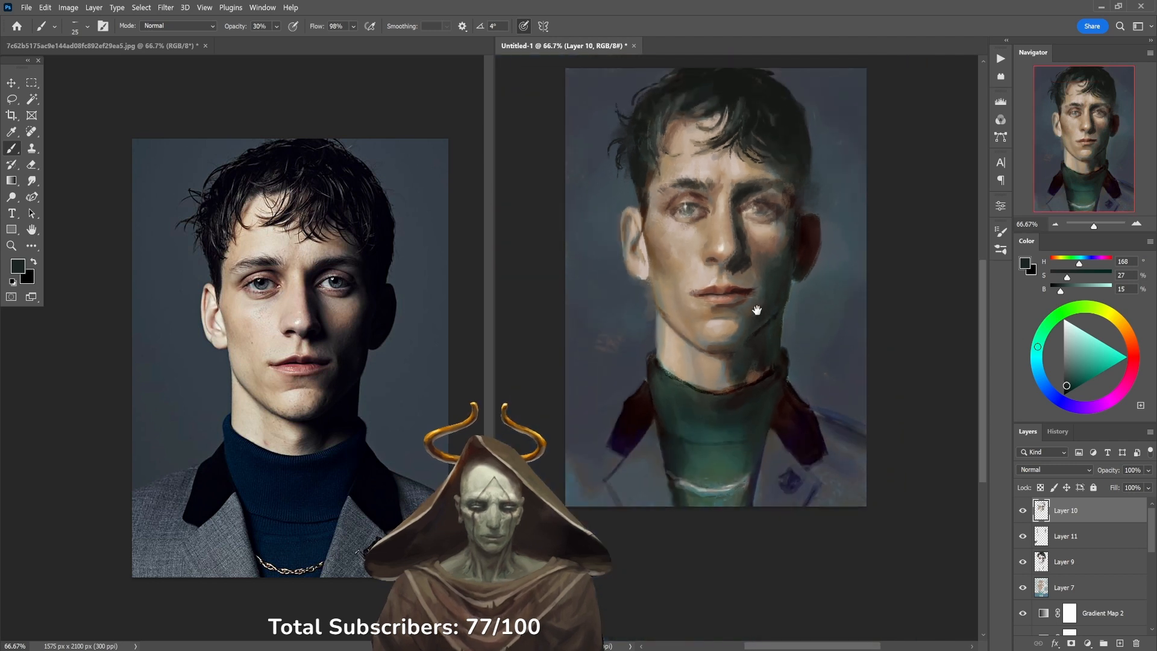
pyautogui.moveTo(757, 328); pyautogui.dragTo(770, 392)
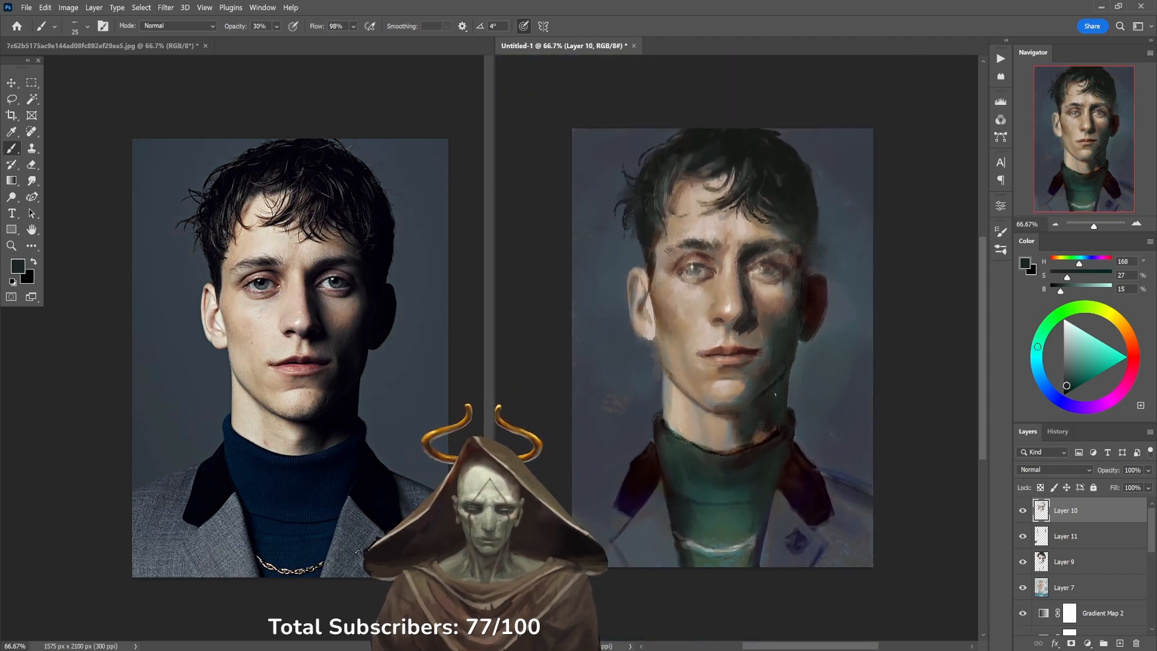
pyautogui.keyDown('alt'); pyautogui.click(644, 234); pyautogui.keyUp('alt')
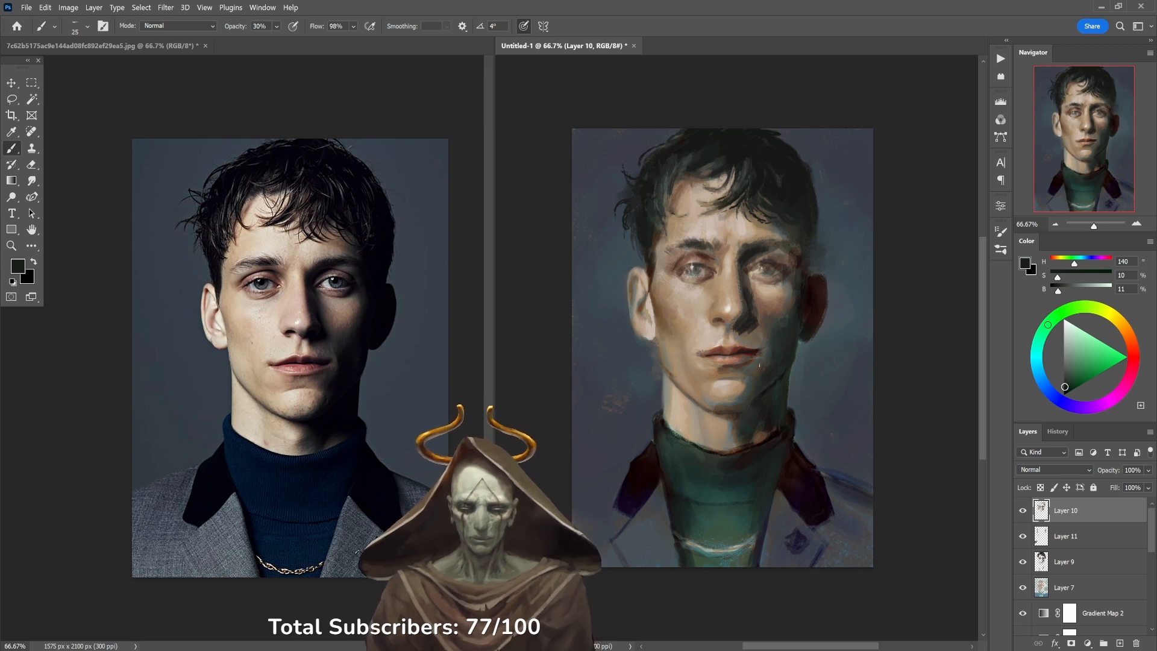
pyautogui.keyDown('alt'); pyautogui.click(766, 394); pyautogui.keyUp('alt')
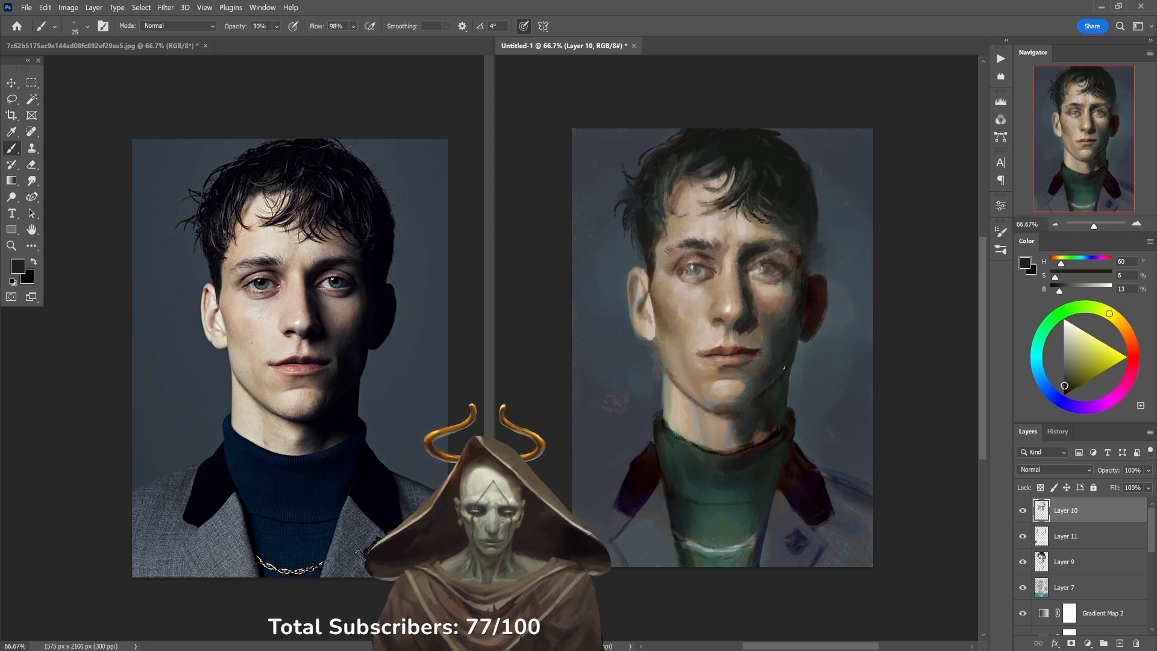
pyautogui.press(']')
pyautogui.press(']')
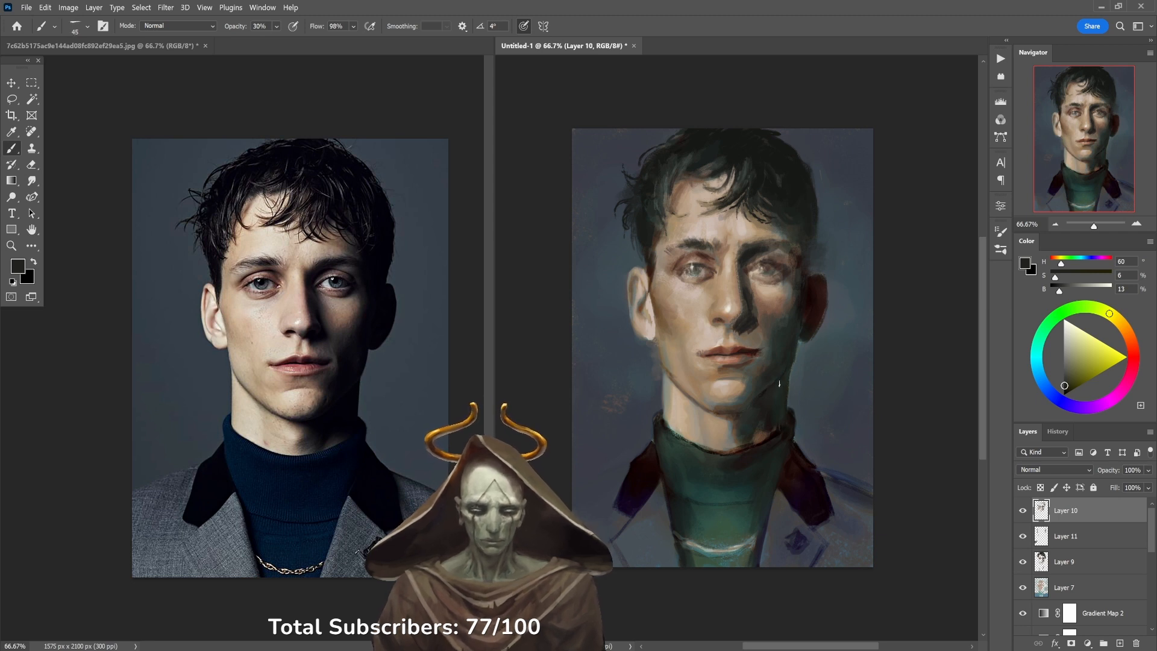
pyautogui.press(']')
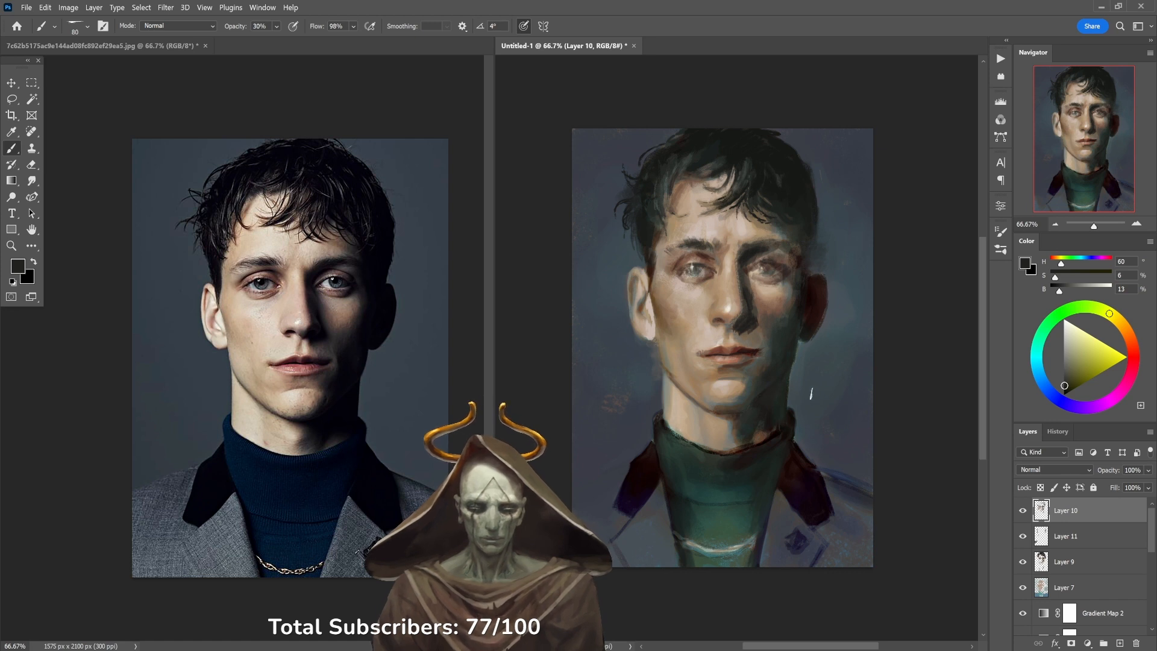
pyautogui.keyDown('alt'); pyautogui.click(784, 384); pyautogui.keyUp('alt')
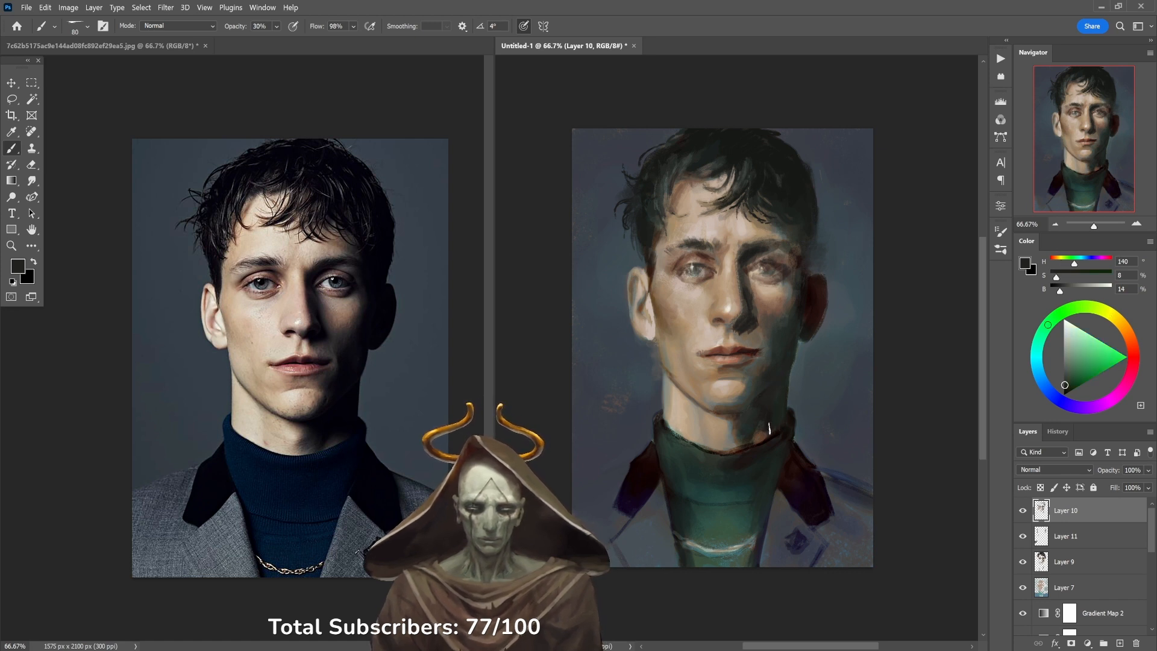
# Darken the turtleneck and its collar with sampled dark greens at 30% opacity, and break the necklace into chain links at 100%.
pyautogui.keyDown('alt'); pyautogui.click(758, 465); pyautogui.keyUp('alt')
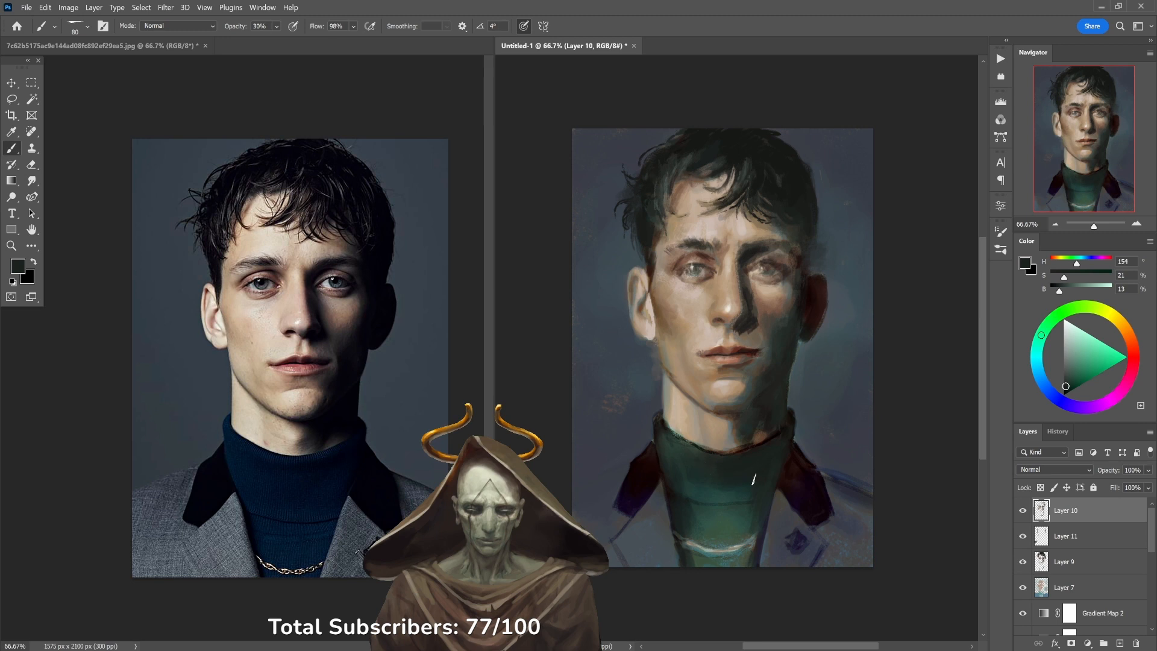
pyautogui.keyDown('alt'); pyautogui.click(687, 483); pyautogui.keyUp('alt')
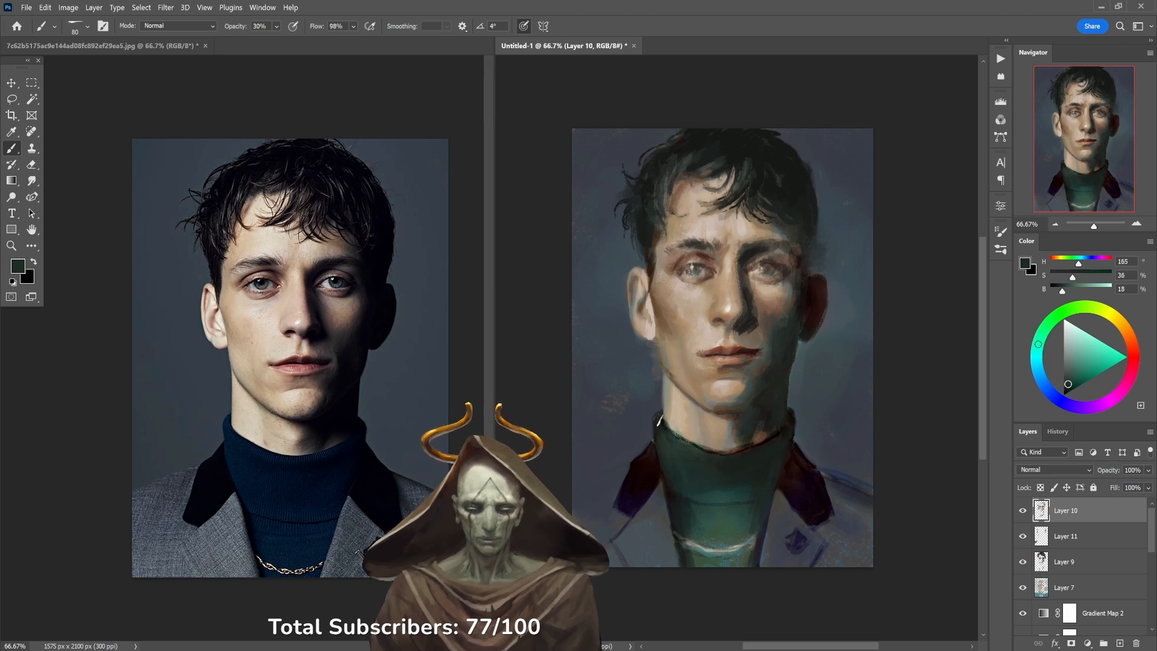
pyautogui.keyDown('alt'); pyautogui.click(745, 482); pyautogui.keyUp('alt')
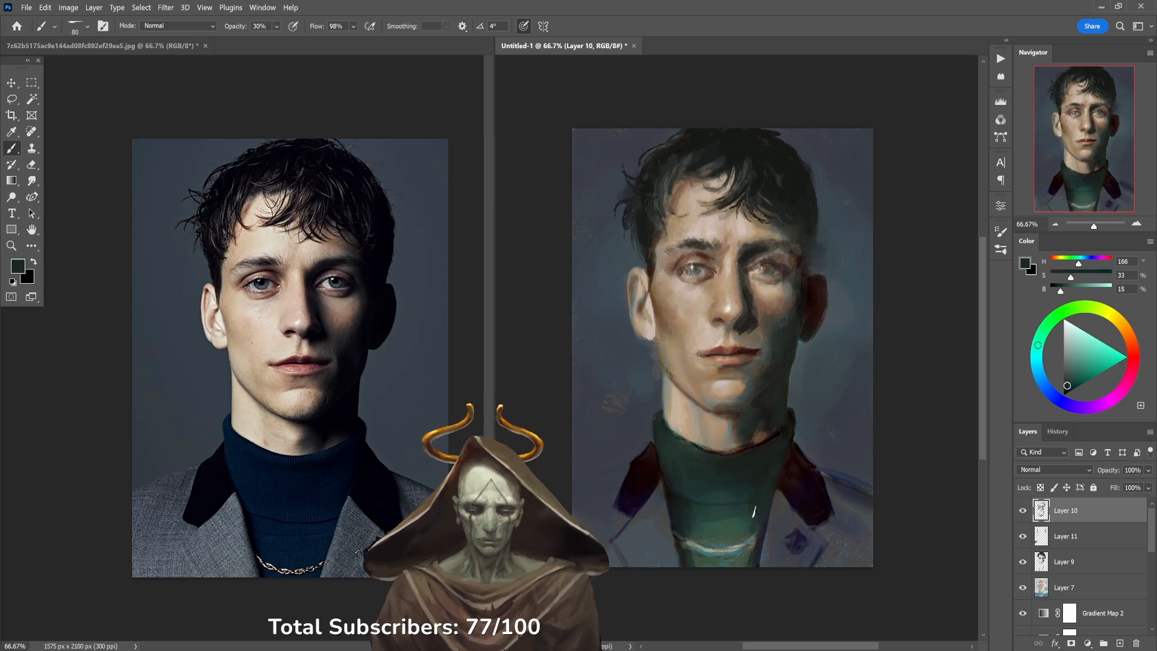
pyautogui.moveTo(699, 560); pyautogui.dragTo(746, 558)
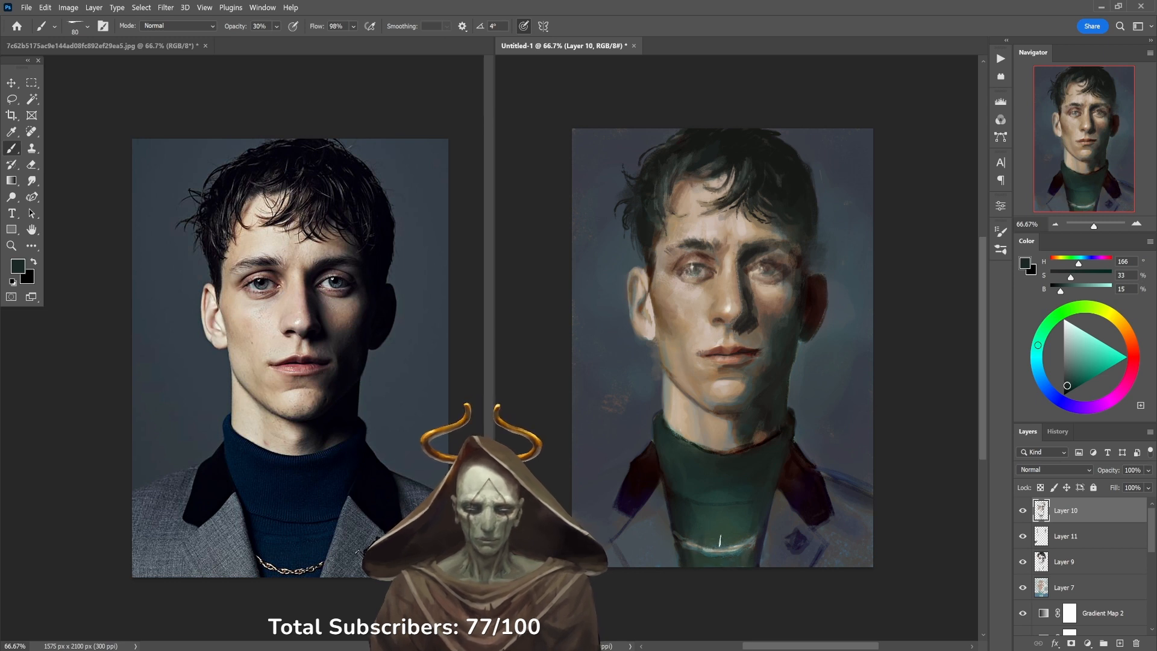
pyautogui.keyDown('alt'); pyautogui.click(720, 537); pyautogui.keyUp('alt')
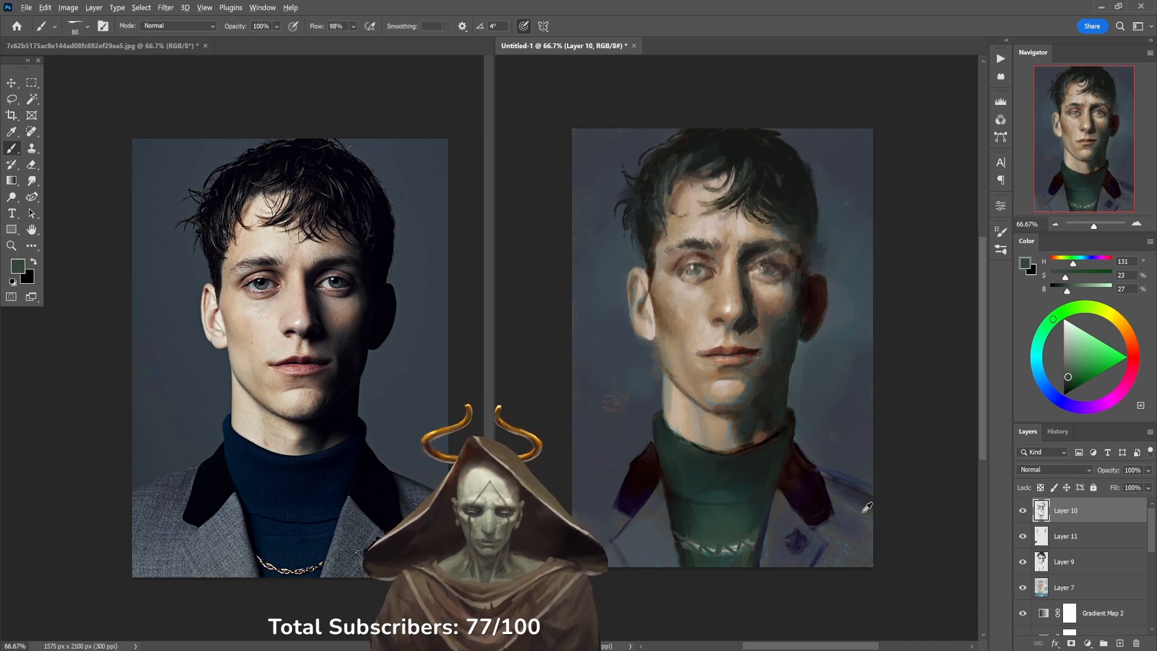
# Repaint the dark-side blazer front beside the turtleneck with a sampled blue-gray at 100% opacity, undoing the first strokes.
pyautogui.keyDown('alt'); pyautogui.click(843, 518); pyautogui.keyUp('alt')
pyautogui.moveTo(757, 569)
pyautogui.mouseDown()
pyautogui.moveTo(778, 484)
pyautogui.moveTo(783, 502)
pyautogui.moveTo(779, 492)
pyautogui.moveTo(773, 504)
pyautogui.moveTo(777, 488)
pyautogui.moveTo(751, 567)
pyautogui.mouseUp()
pyautogui.hotkey('ctrl', 'z')
pyautogui.hotkey('ctrl', 'z')
pyautogui.moveTo(775, 491); pyautogui.dragTo(759, 557)
# Blend both blazer shoulders with sampled blue-grays at 30% opacity, and define the dark-side shoulder edge at 100%.
pyautogui.press('3')
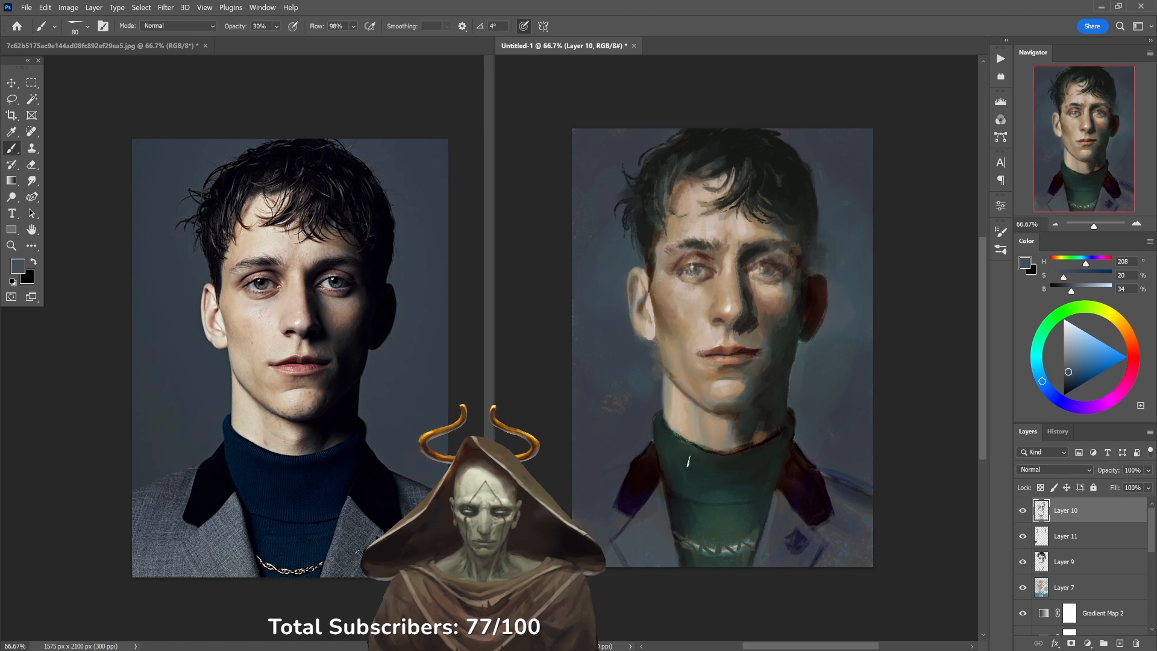
pyautogui.keyDown('alt'); pyautogui.click(597, 511); pyautogui.keyUp('alt')
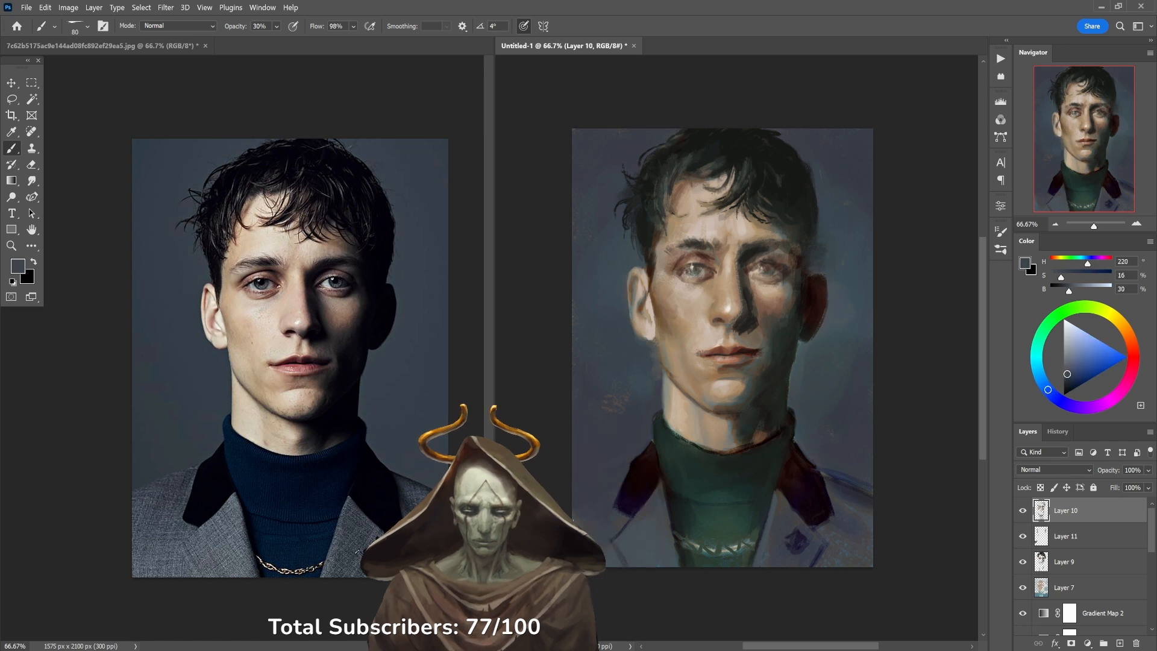
pyautogui.keyDown('alt'); pyautogui.click(597, 526); pyautogui.keyUp('alt')
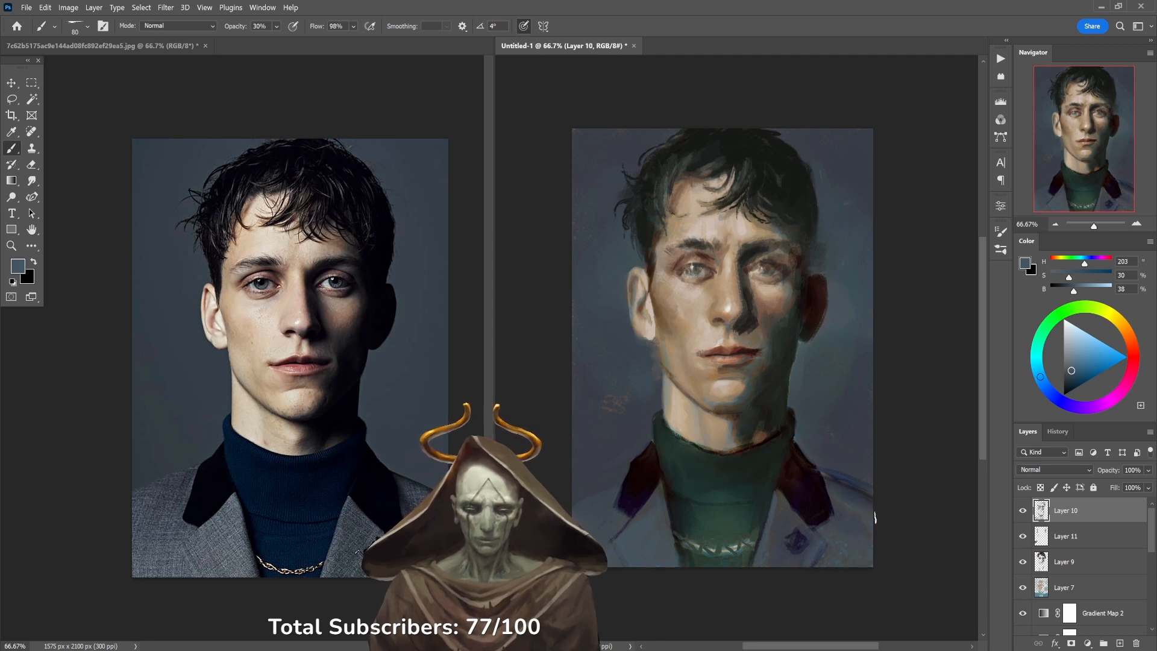
pyautogui.keyDown('alt'); pyautogui.click(859, 460); pyautogui.keyUp('alt')
pyautogui.press('0')
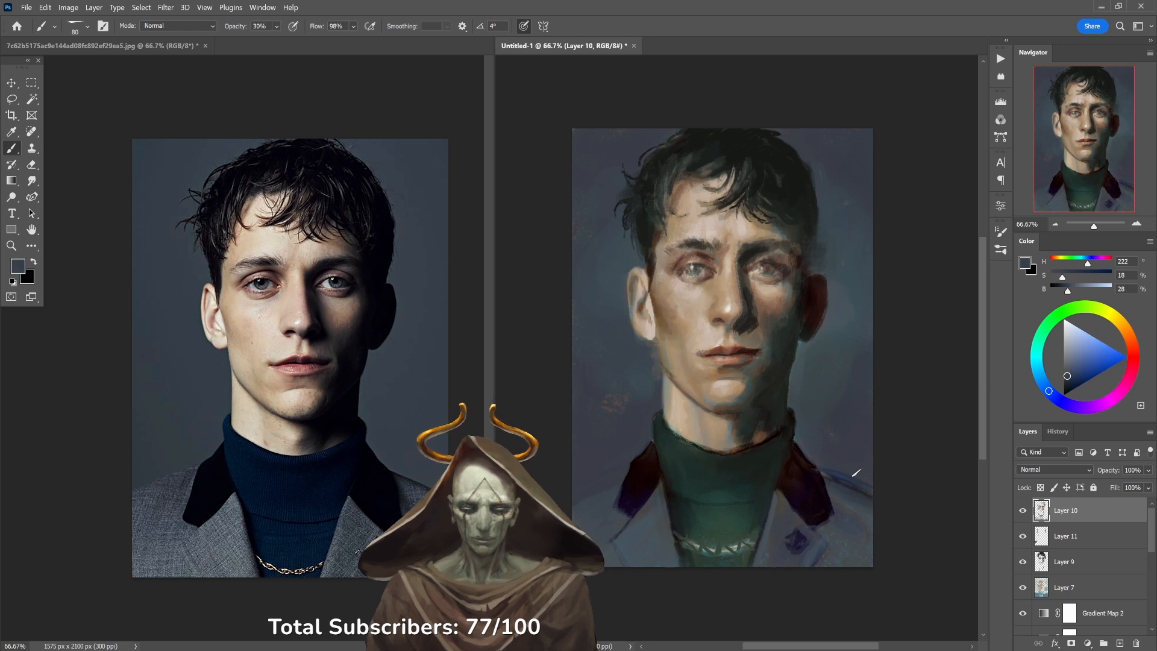
pyautogui.moveTo(855, 475); pyautogui.dragTo(870, 478)
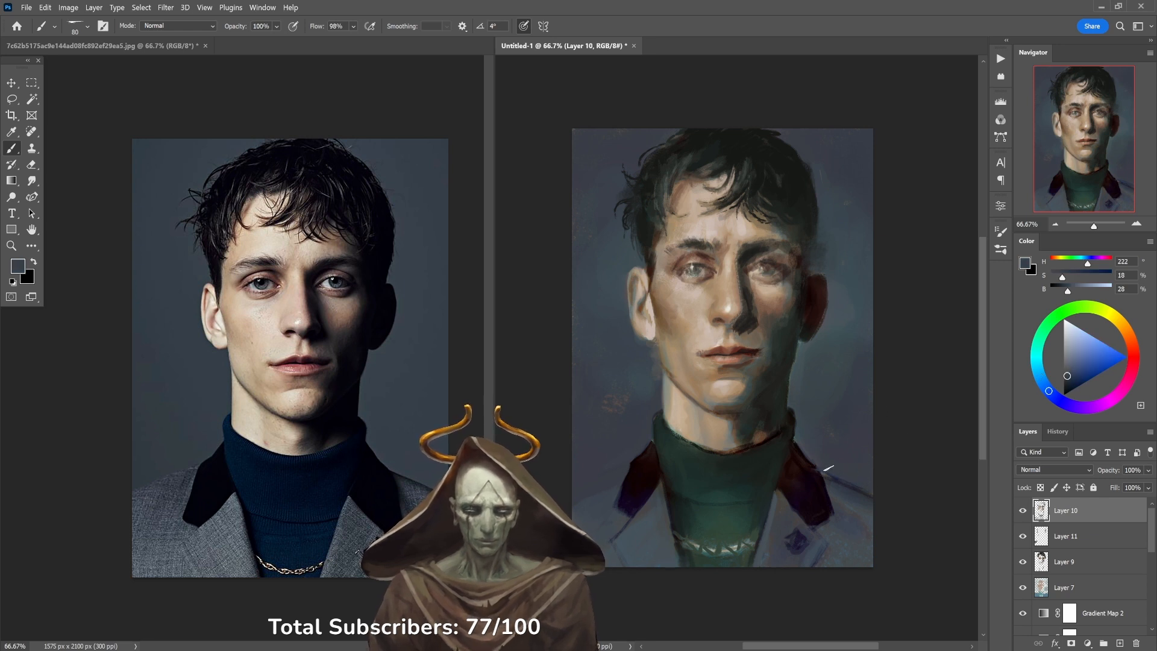
# Darken the lapels and the adjoining turtleneck edges with sampled near-blacks, lowering the brush opacity from 100% to 60% and 20%.
pyautogui.keyDown('alt'); pyautogui.click(783, 463); pyautogui.keyUp('alt')
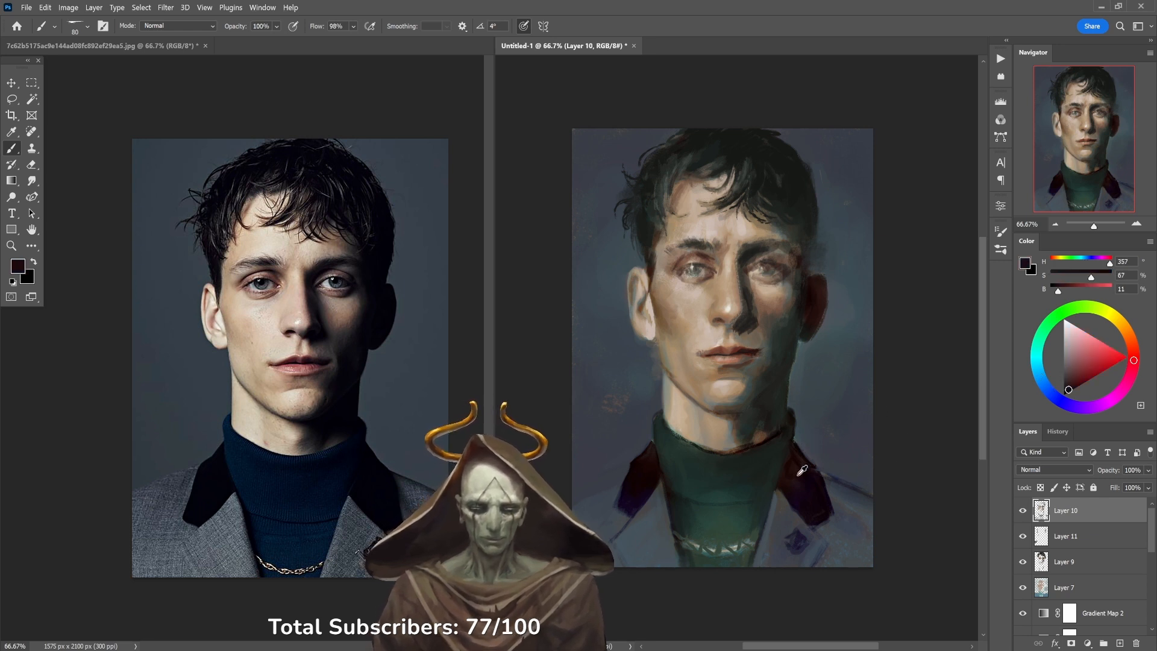
pyautogui.keyDown('alt'); pyautogui.click(783, 469); pyautogui.keyUp('alt')
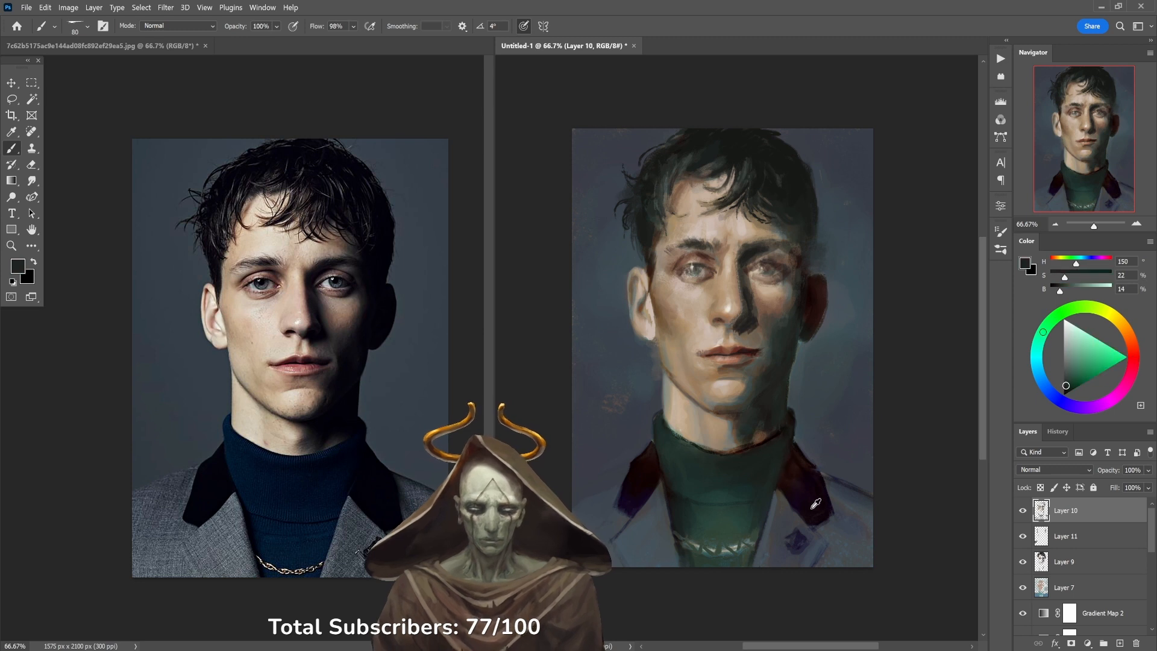
pyautogui.keyDown('alt'); pyautogui.click(790, 441); pyautogui.keyUp('alt')
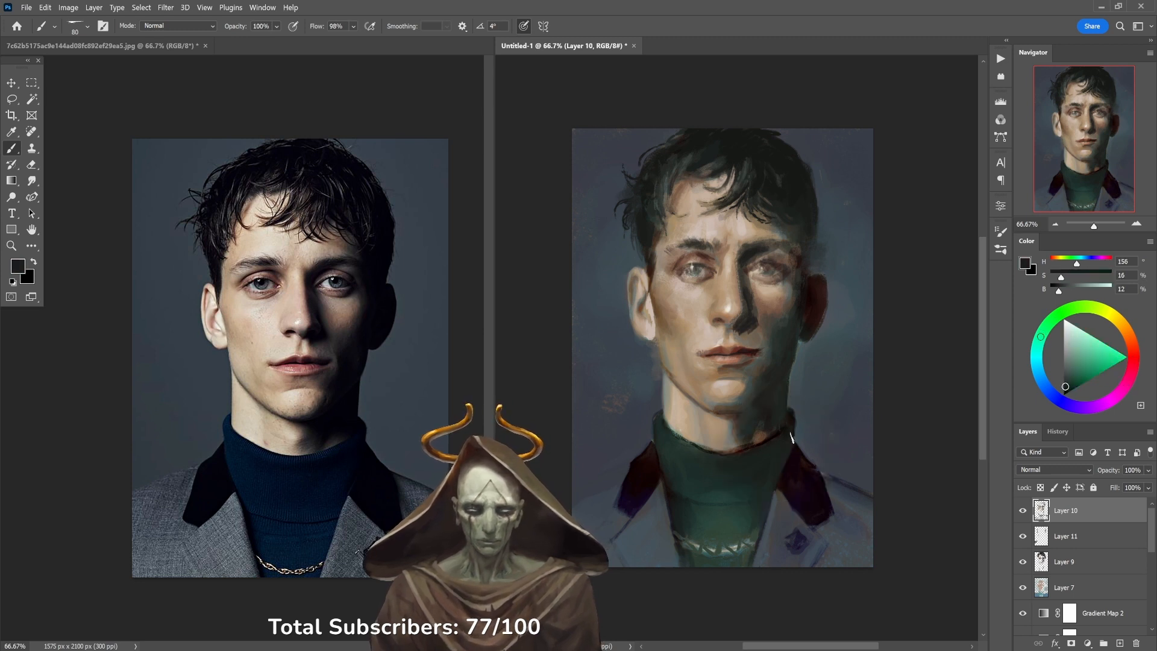
pyautogui.keyDown('alt'); pyautogui.click(813, 468); pyautogui.keyUp('alt')
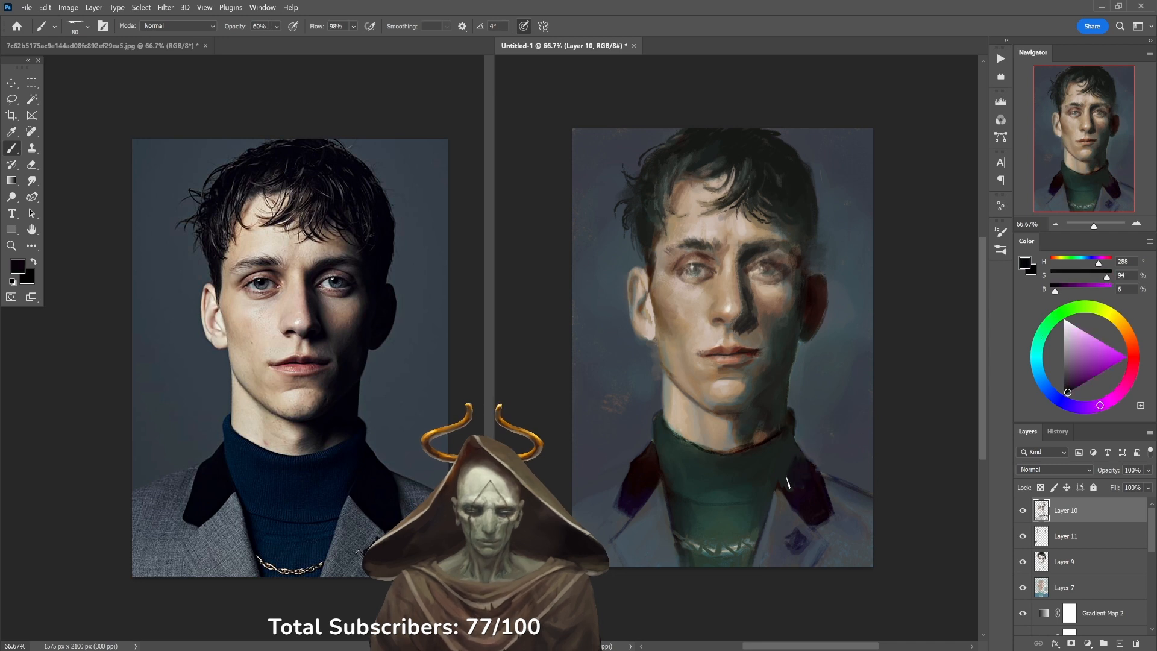
pyautogui.keyDown('alt'); pyautogui.click(766, 474); pyautogui.keyUp('alt')
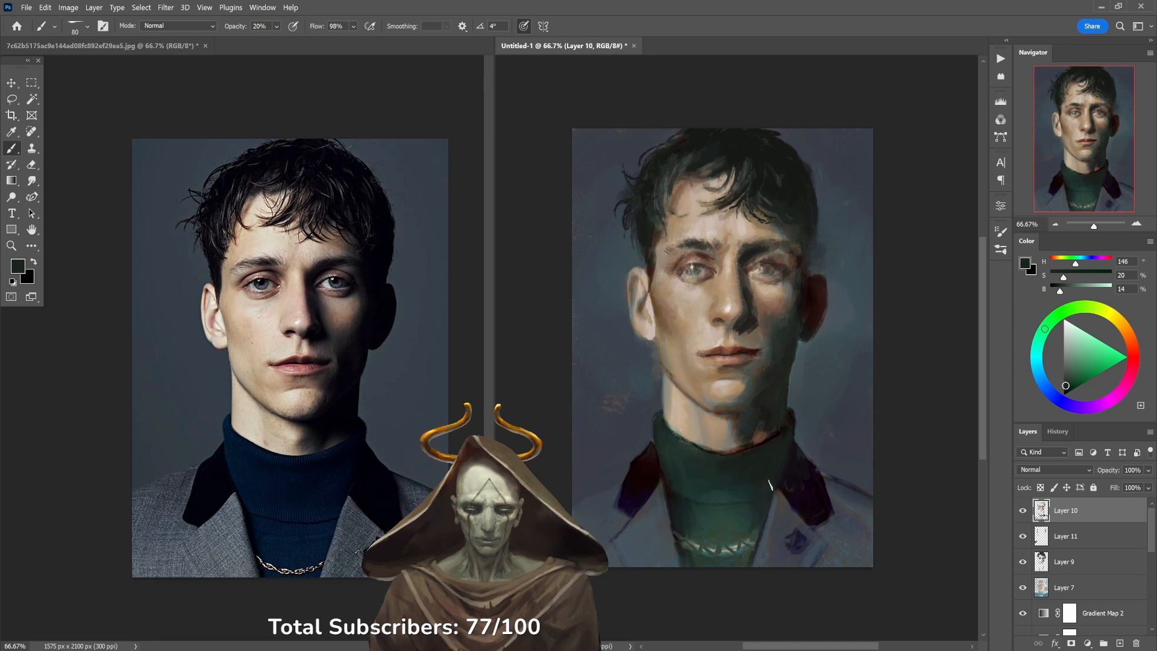
pyautogui.keyDown('alt'); pyautogui.click(797, 474); pyautogui.keyUp('alt')
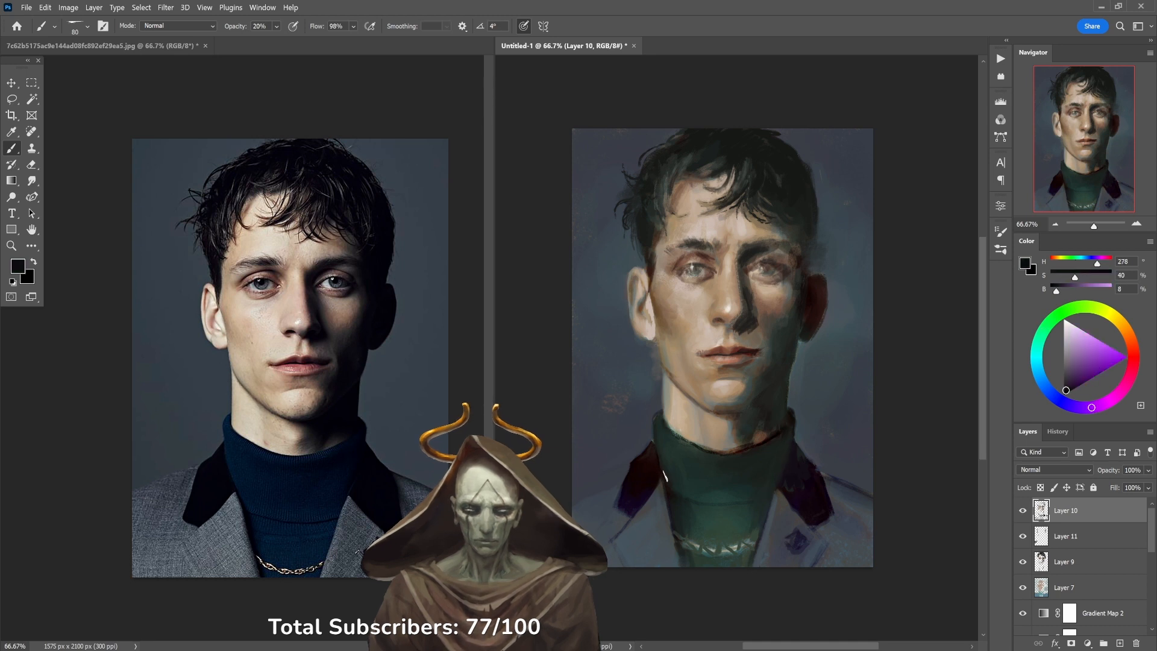
# Smooth the background on both sides of the neck with sampled blue-grays at 20% opacity, enlarging the brush to 500.
pyautogui.keyDown('alt'); pyautogui.click(640, 418); pyautogui.keyUp('alt')
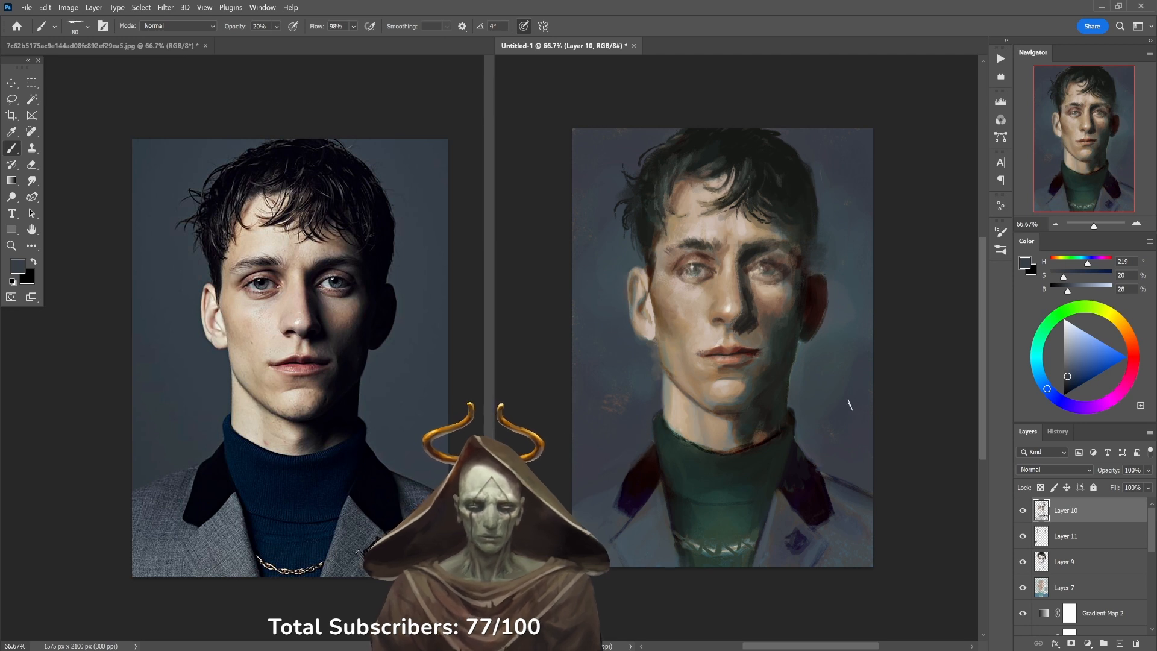
pyautogui.keyDown('alt'); pyautogui.click(653, 390); pyautogui.keyUp('alt')
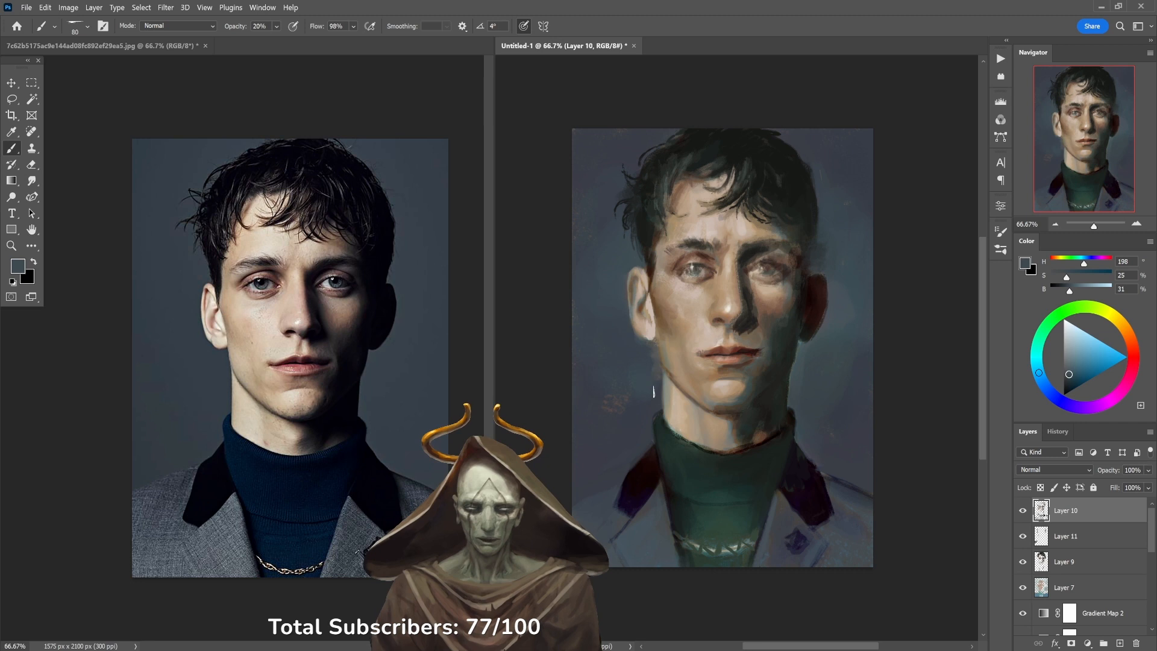
pyautogui.keyDown('alt'); pyautogui.click(628, 399); pyautogui.keyUp('alt')
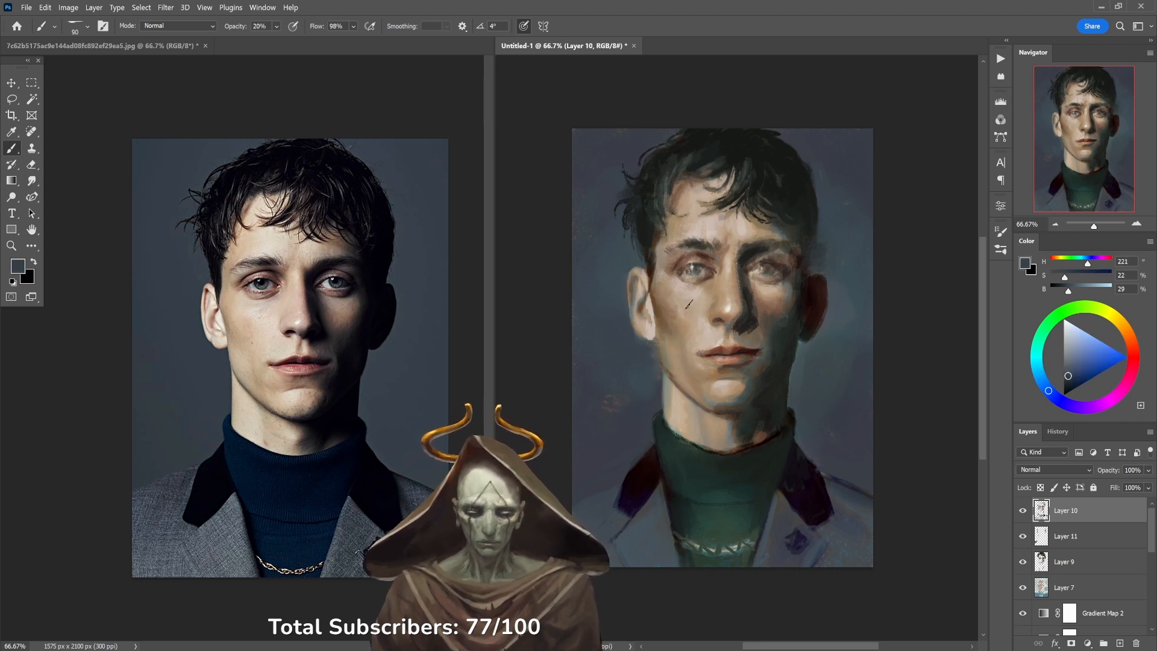
pyautogui.press(']')
pyautogui.keyDown('alt'); pyautogui.click(594, 395); pyautogui.keyUp('alt')
pyautogui.moveTo(577, 363)
pyautogui.mouseDown()
pyautogui.moveTo(616, 369)
pyautogui.moveTo(627, 403)
pyautogui.mouseUp()
pyautogui.keyDown('alt'); pyautogui.click(638, 428); pyautogui.keyUp('alt')
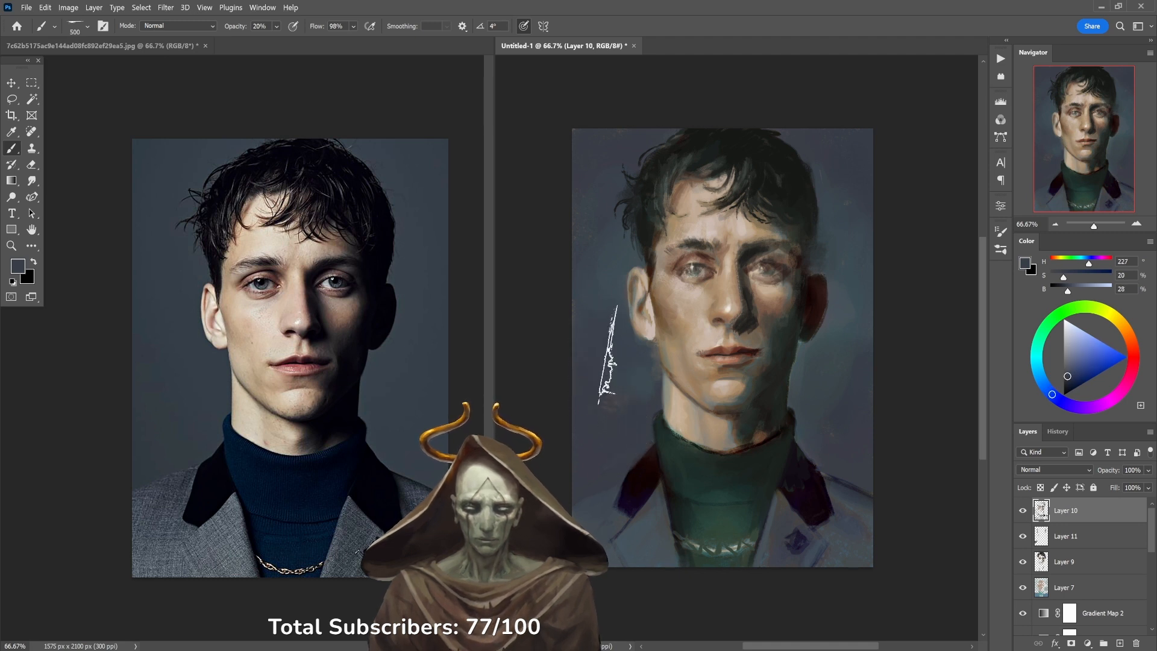
pyautogui.keyDown('alt'); pyautogui.click(879, 416); pyautogui.keyUp('alt')
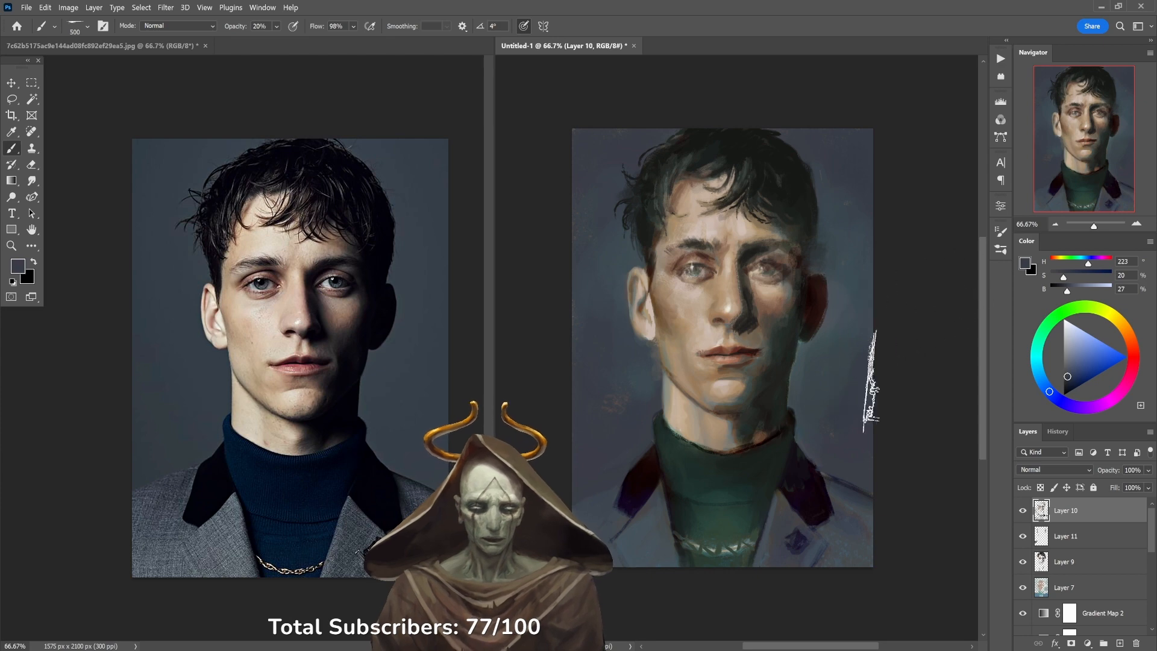
# Switch to the Sponge brush at size 250 and texture the dark-side background with sampled blue-grays at 100% opacity.
pyautogui.rightClick(866, 340)
pyautogui.click(729, 453)
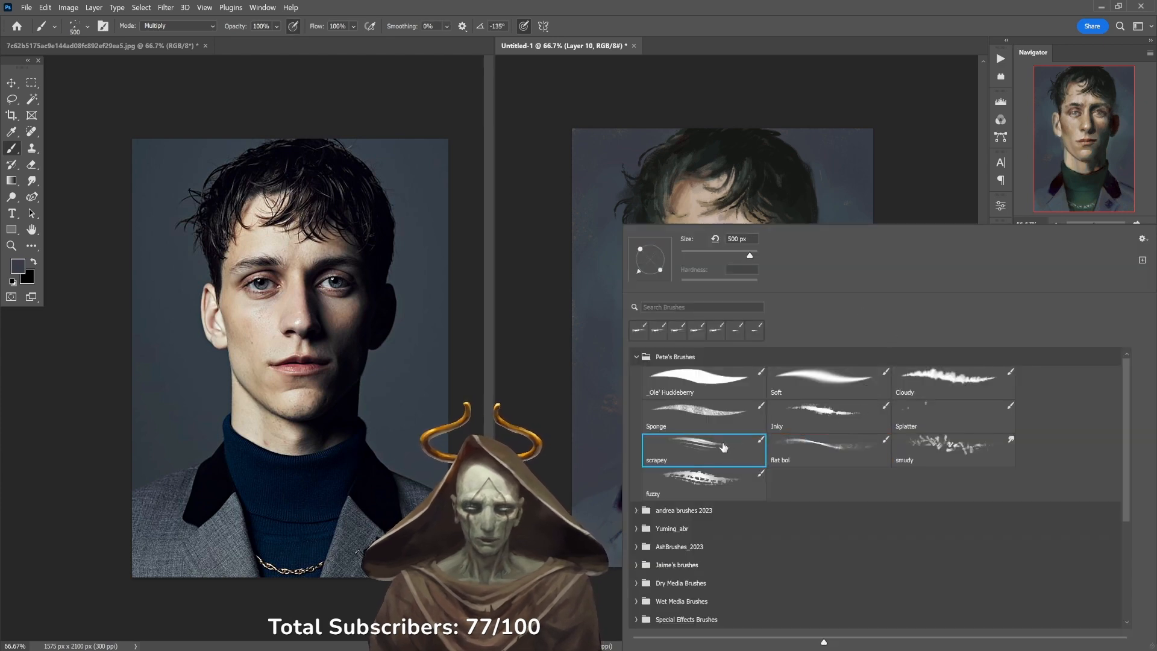
pyautogui.click(695, 408)
pyautogui.press('Return')
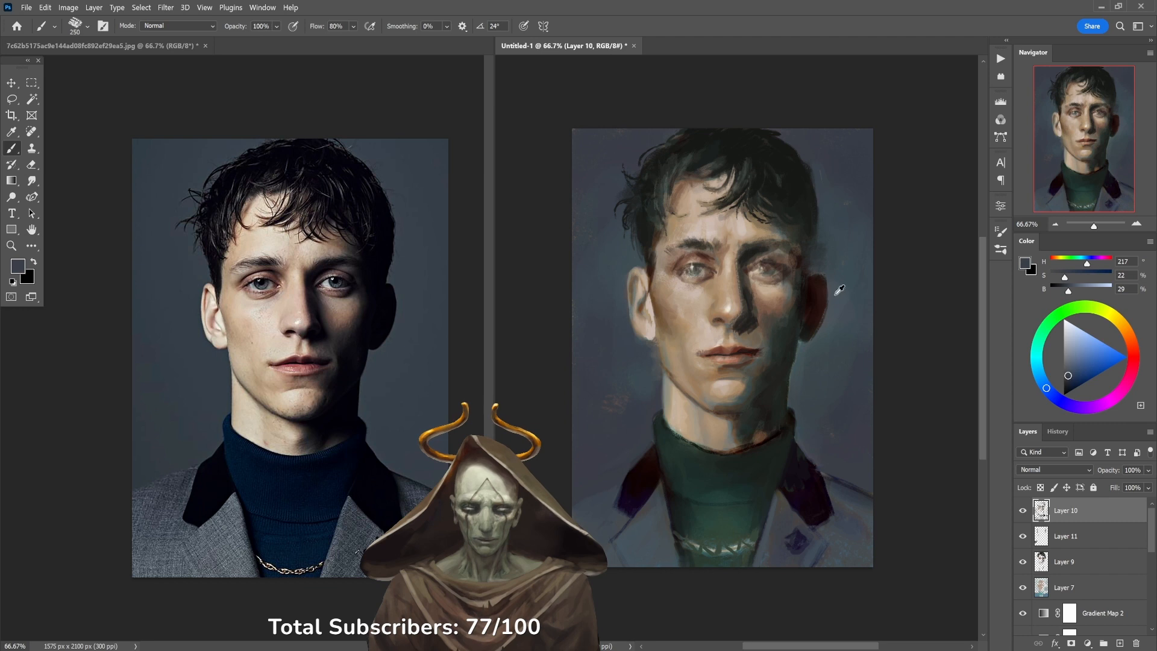
pyautogui.keyDown('alt'); pyautogui.click(854, 398); pyautogui.keyUp('alt')
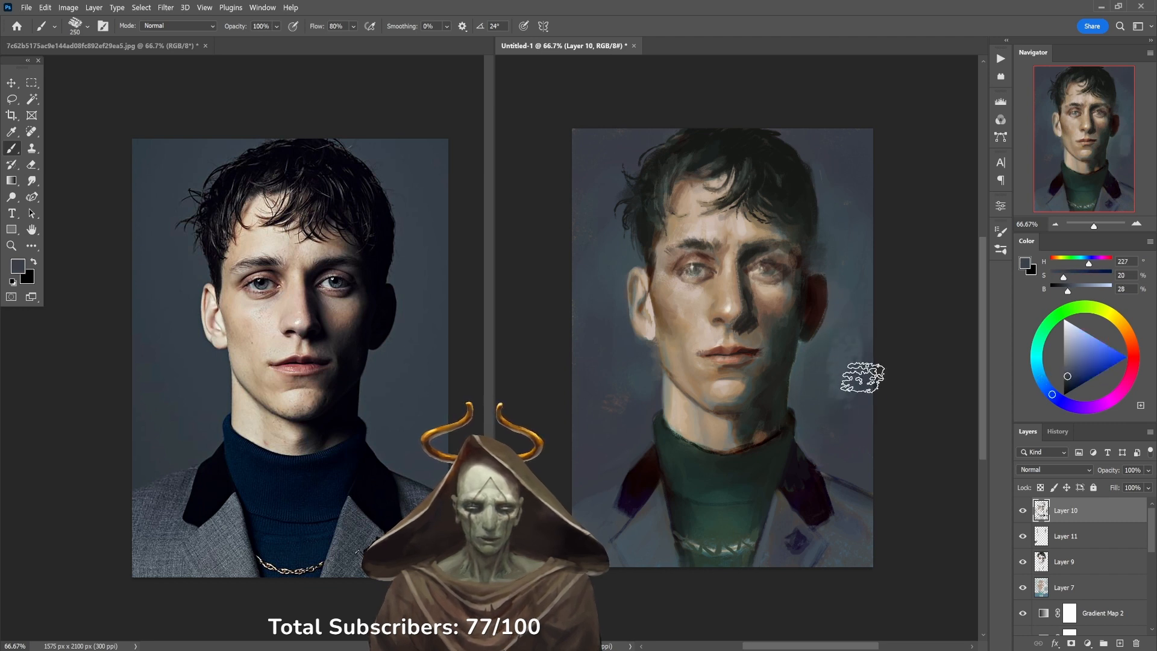
pyautogui.keyDown('alt'); pyautogui.click(859, 234); pyautogui.keyUp('alt')
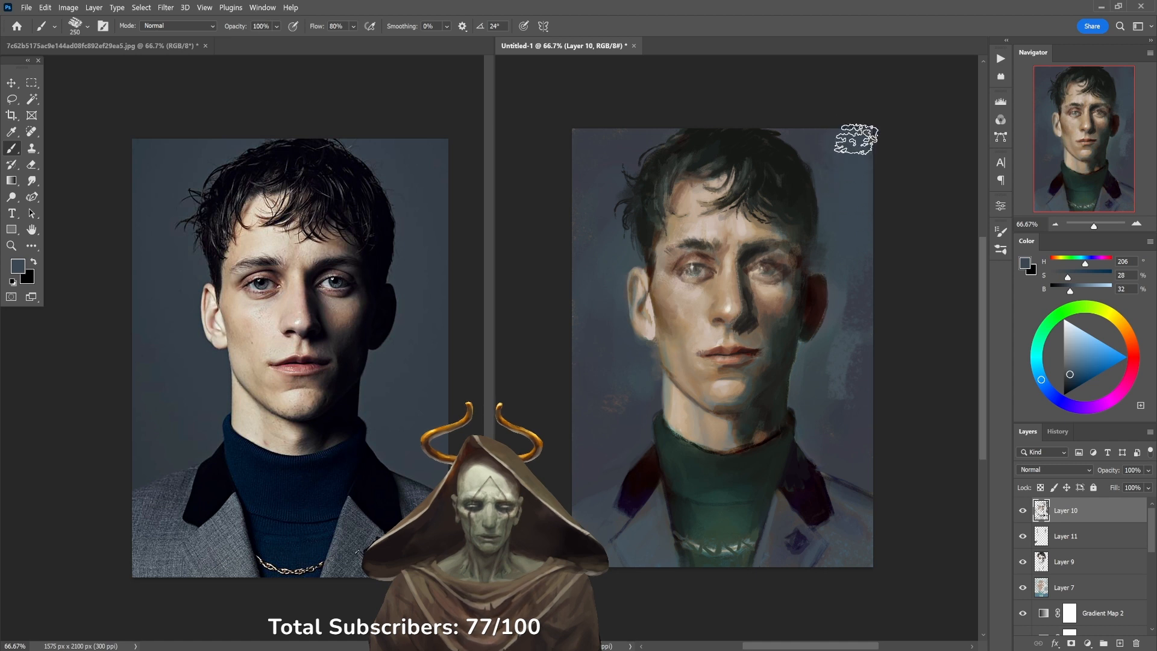
pyautogui.keyDown('alt'); pyautogui.click(867, 267); pyautogui.keyUp('alt')
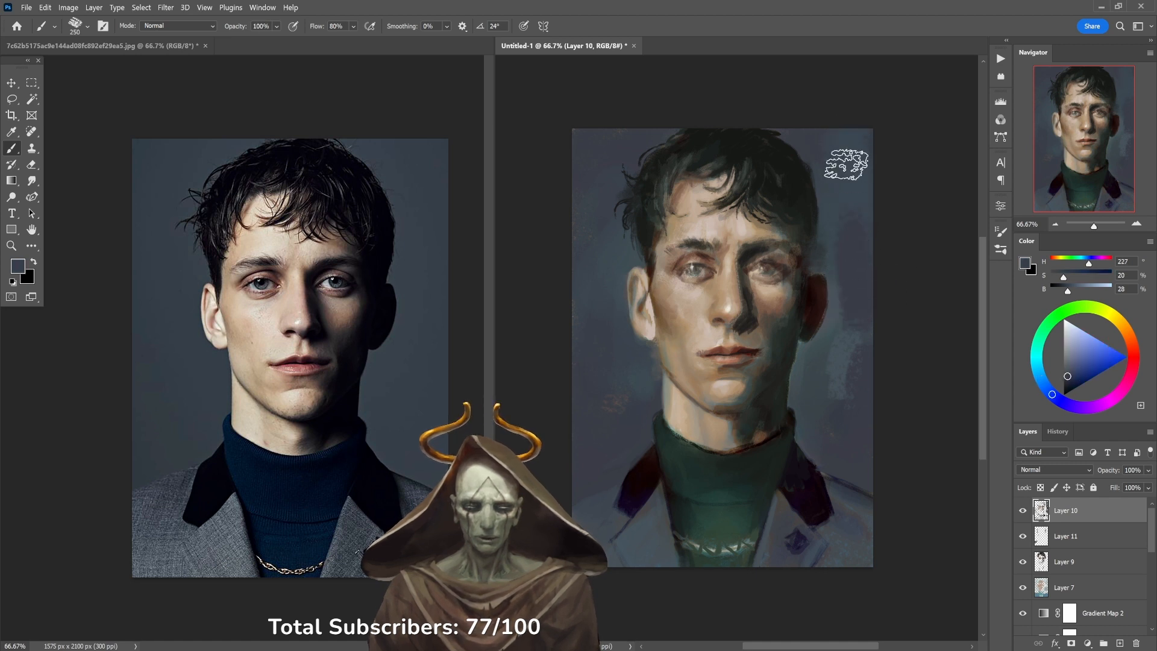
# Texture the light-side background from the hair down to the shoulder with sampled blue-grays.
pyautogui.keyDown('alt'); pyautogui.click(584, 155); pyautogui.keyUp('alt')
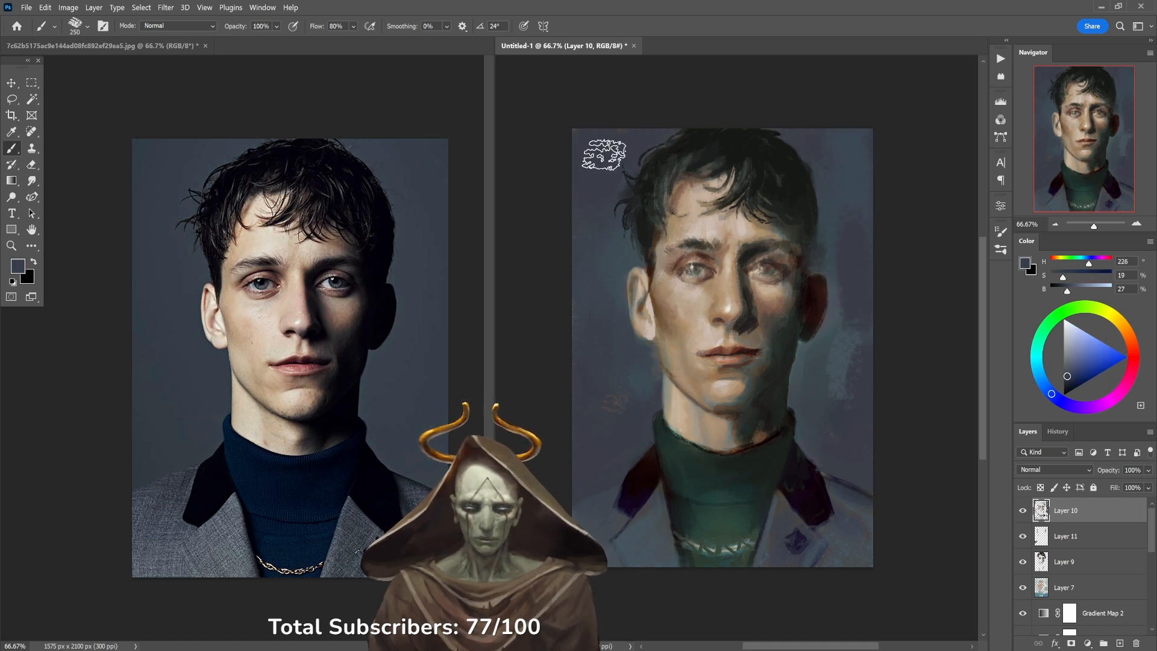
pyautogui.keyDown('alt'); pyautogui.click(605, 278); pyautogui.keyUp('alt')
pyautogui.keyDown('alt'); pyautogui.click(593, 280); pyautogui.keyUp('alt')
pyautogui.keyDown('alt'); pyautogui.click(606, 272); pyautogui.keyUp('alt')
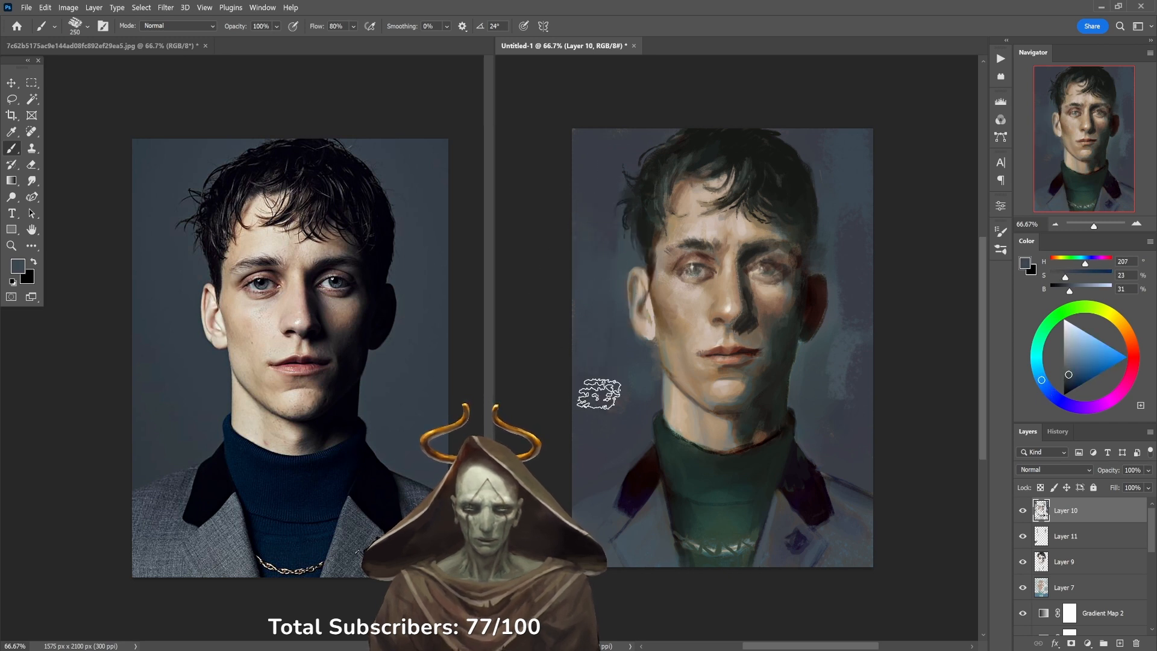
pyautogui.keyDown('alt'); pyautogui.click(617, 405); pyautogui.keyUp('alt')
# Blend the dark-side background around the ear and jaw with sampled blue-grays, reducing the brush opacity to 45%.
pyautogui.keyDown('alt'); pyautogui.click(852, 400); pyautogui.keyUp('alt')
pyautogui.keyDown('alt'); pyautogui.click(827, 440); pyautogui.keyUp('alt')
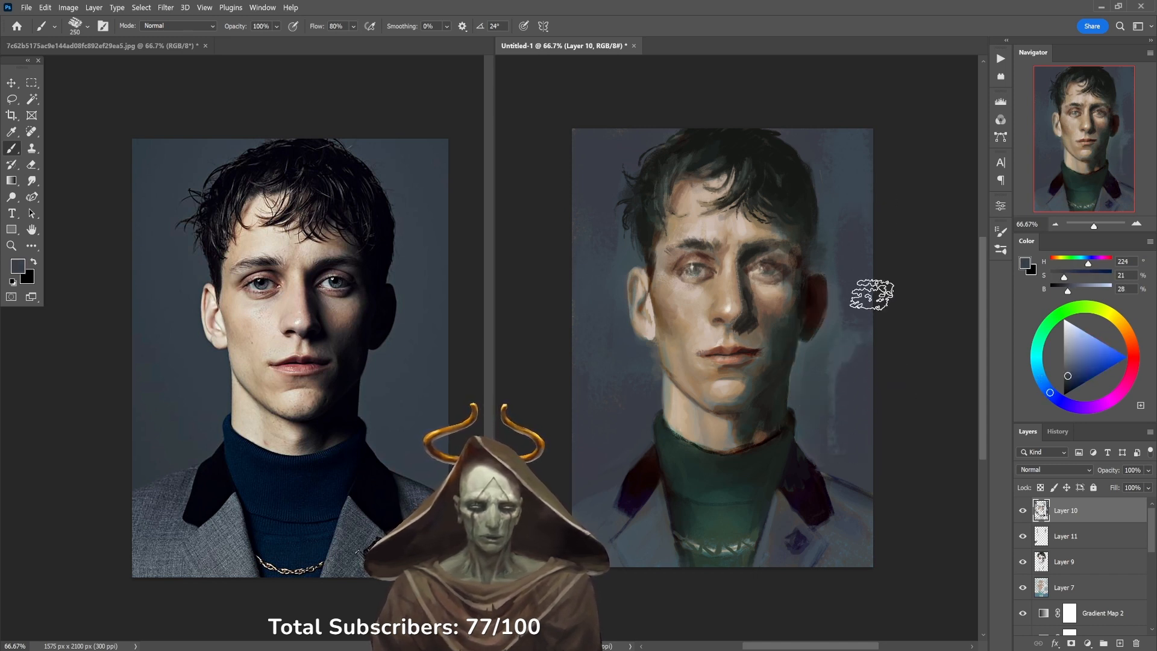
pyautogui.keyDown('alt'); pyautogui.click(827, 435); pyautogui.keyUp('alt')
pyautogui.press('4')
pyautogui.press('5')
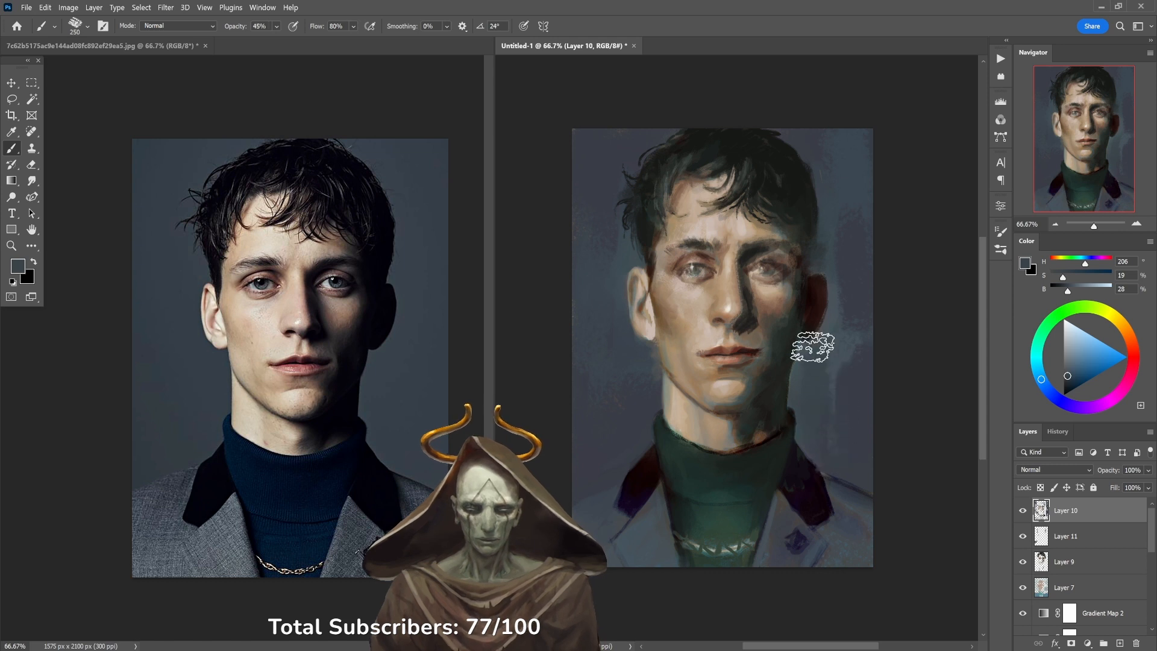
pyautogui.keyDown('alt'); pyautogui.click(851, 276); pyautogui.keyUp('alt')
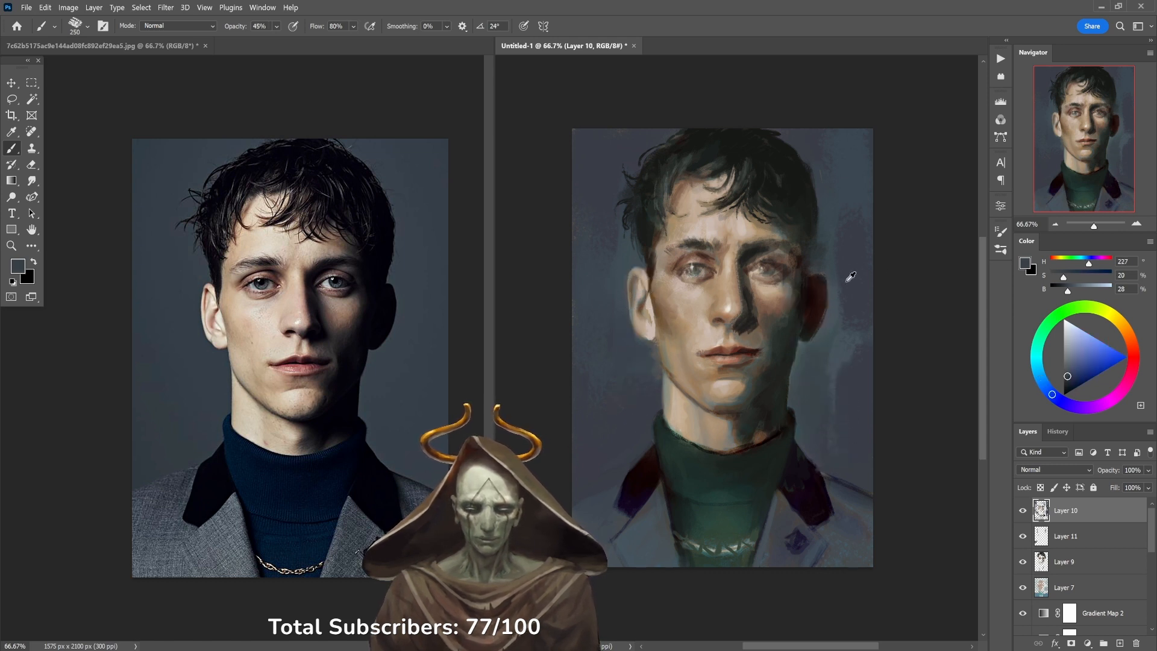
pyautogui.keyDown('alt'); pyautogui.click(866, 261); pyautogui.keyUp('alt')
# Soften the background into the dark-side hair, ear and jaw with sampled dark blue-grays at 50% opacity.
pyautogui.press('5')
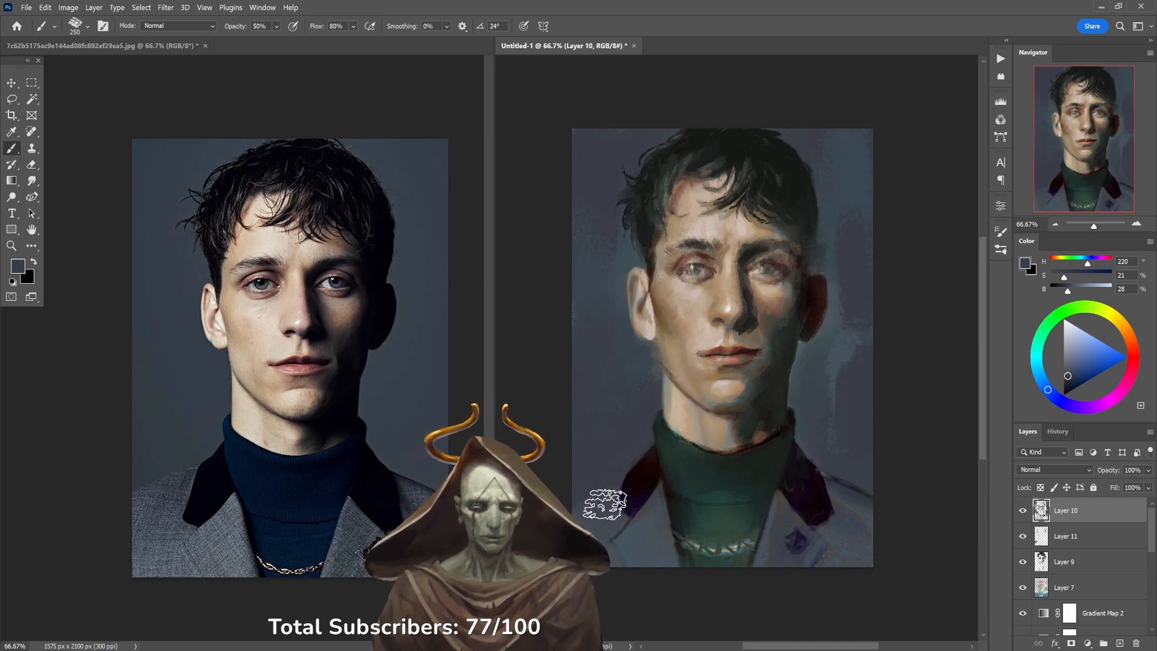
pyautogui.keyDown('alt'); pyautogui.click(818, 208); pyautogui.keyUp('alt')
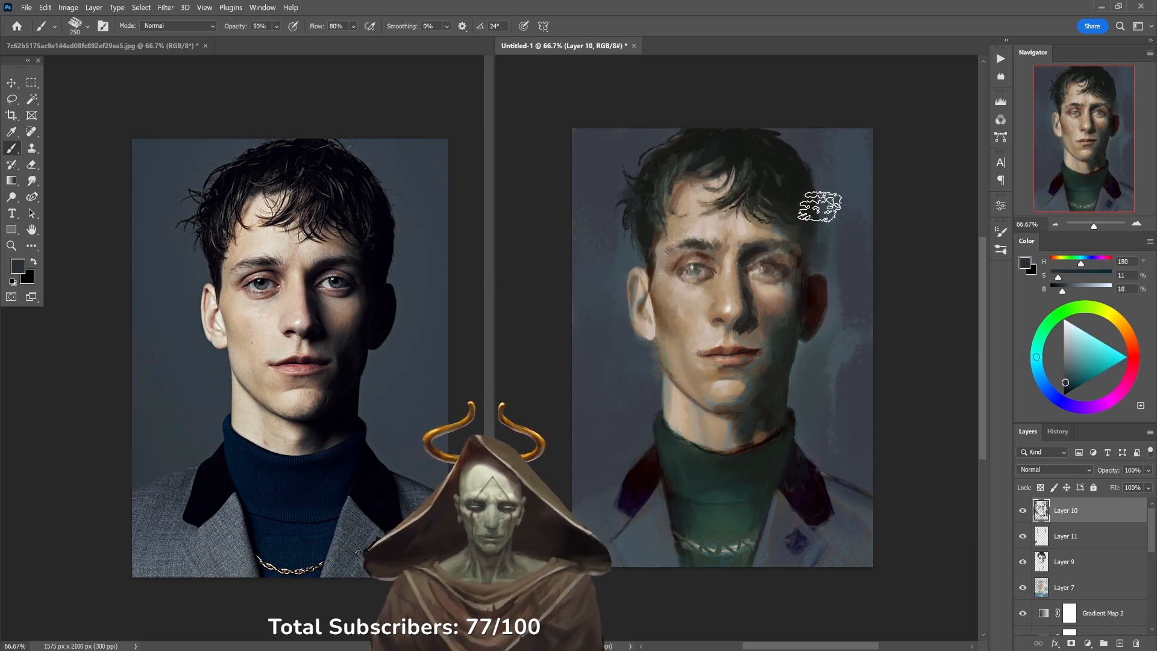
pyautogui.keyDown('alt'); pyautogui.click(837, 197); pyautogui.keyUp('alt')
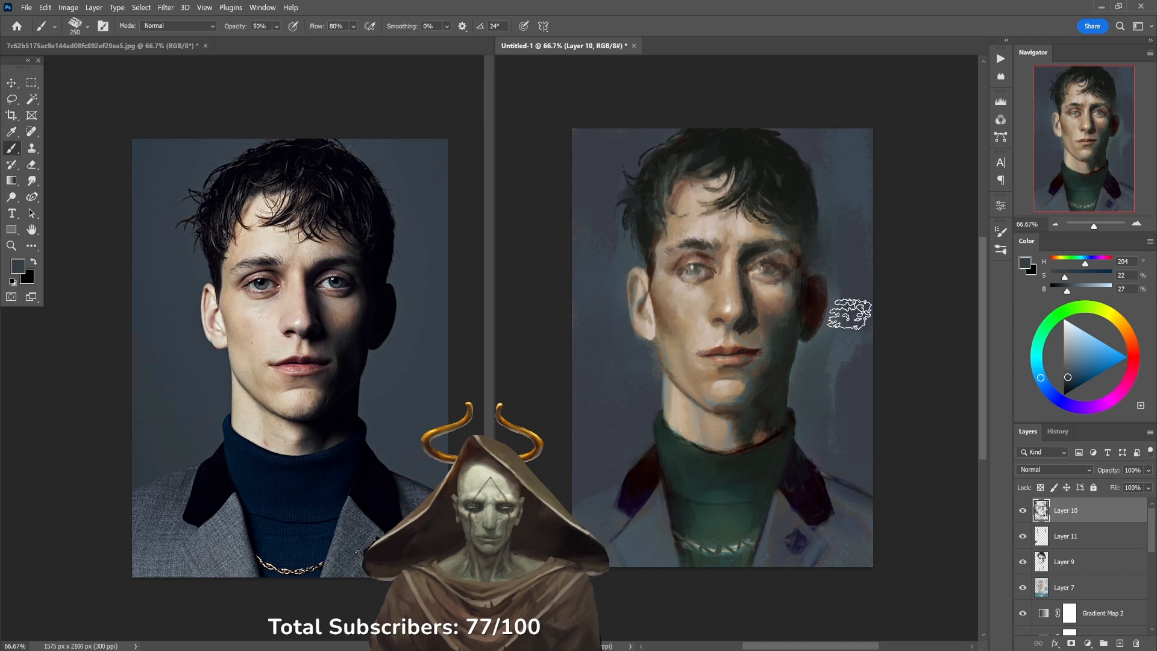
pyautogui.keyDown('alt'); pyautogui.click(818, 208); pyautogui.keyUp('alt')
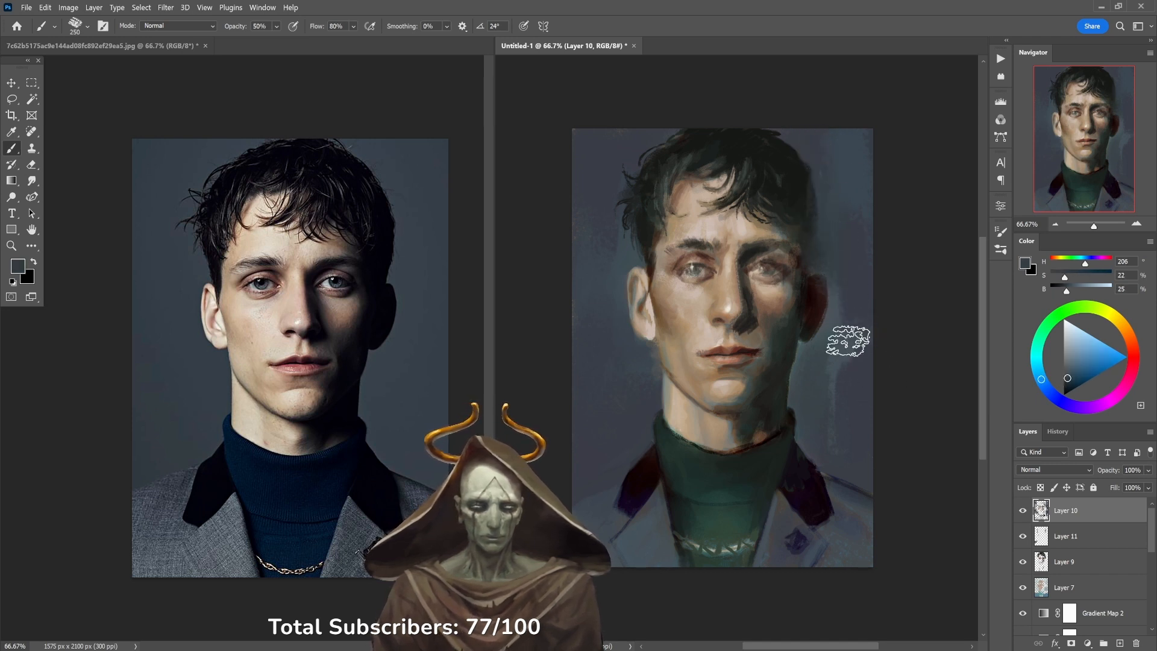
pyautogui.keyDown('alt'); pyautogui.click(767, 285); pyautogui.keyUp('alt')
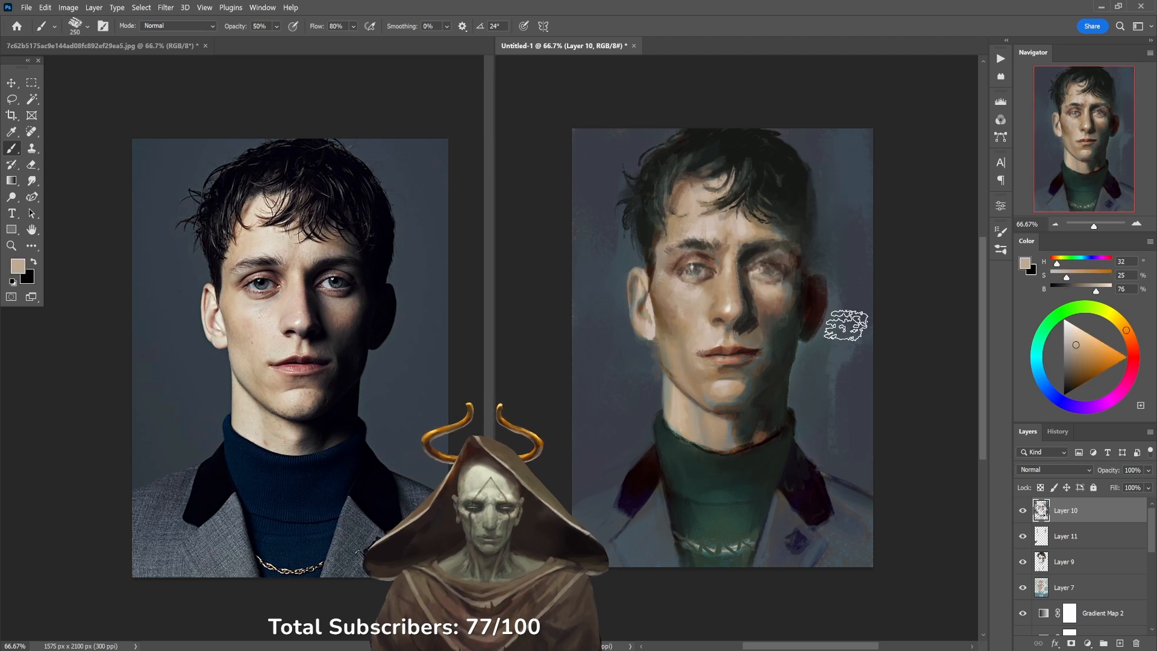
pyautogui.keyDown('alt'); pyautogui.click(824, 346); pyautogui.keyUp('alt')
pyautogui.moveTo(856, 372); pyautogui.dragTo(799, 341)
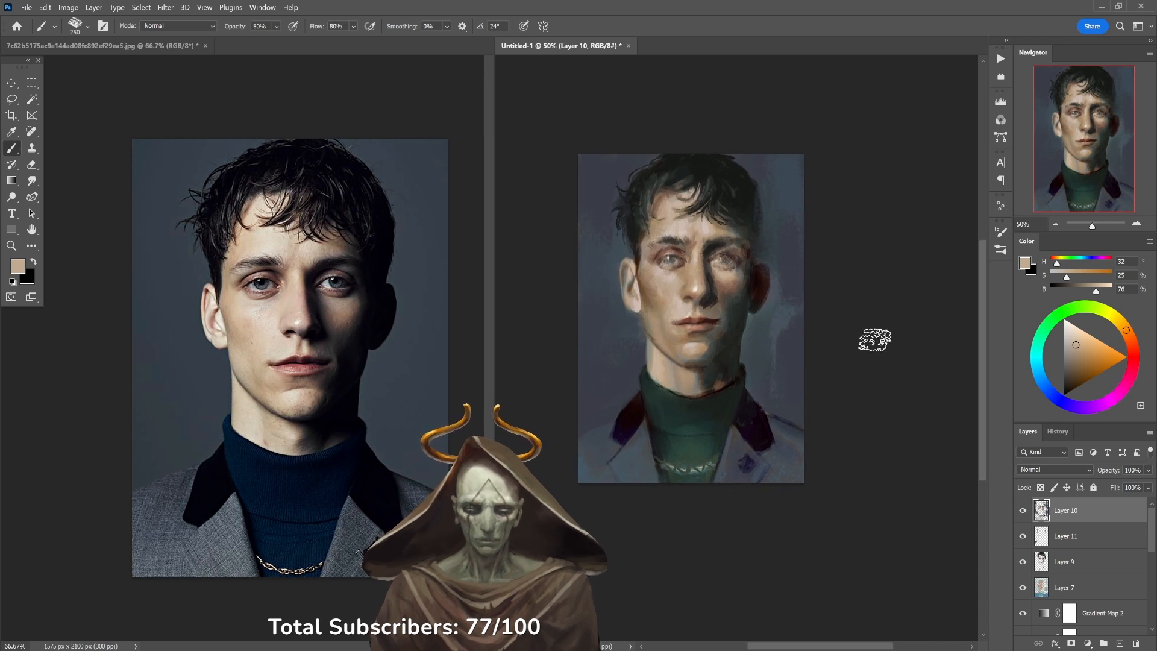
# Reduce the brush to size 40 and clean up the turtleneck's upper edge with sampled dark greens at 80% opacity.
pyautogui.click(699, 395)
pyautogui.click(736, 408)
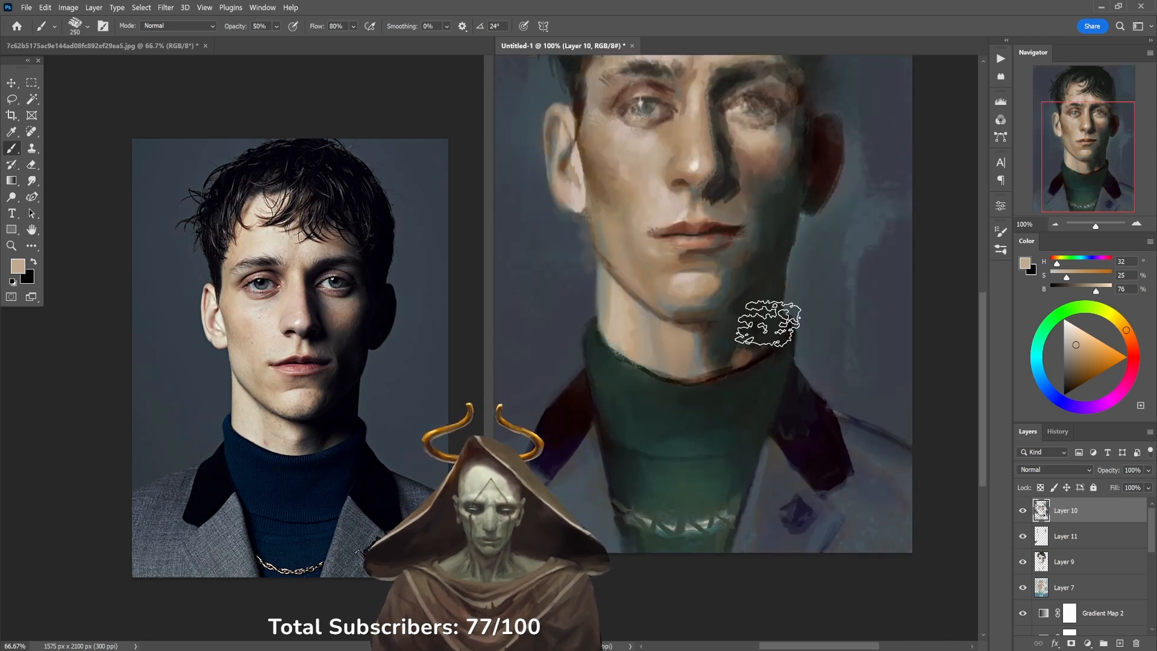
pyautogui.press('[')
pyautogui.press('[')
pyautogui.press('[')
pyautogui.press('[')
pyautogui.press('[')
pyautogui.press('[')
pyautogui.press('[')
pyautogui.press('[')
pyautogui.press('[')
pyautogui.press('[')
pyautogui.press('[')
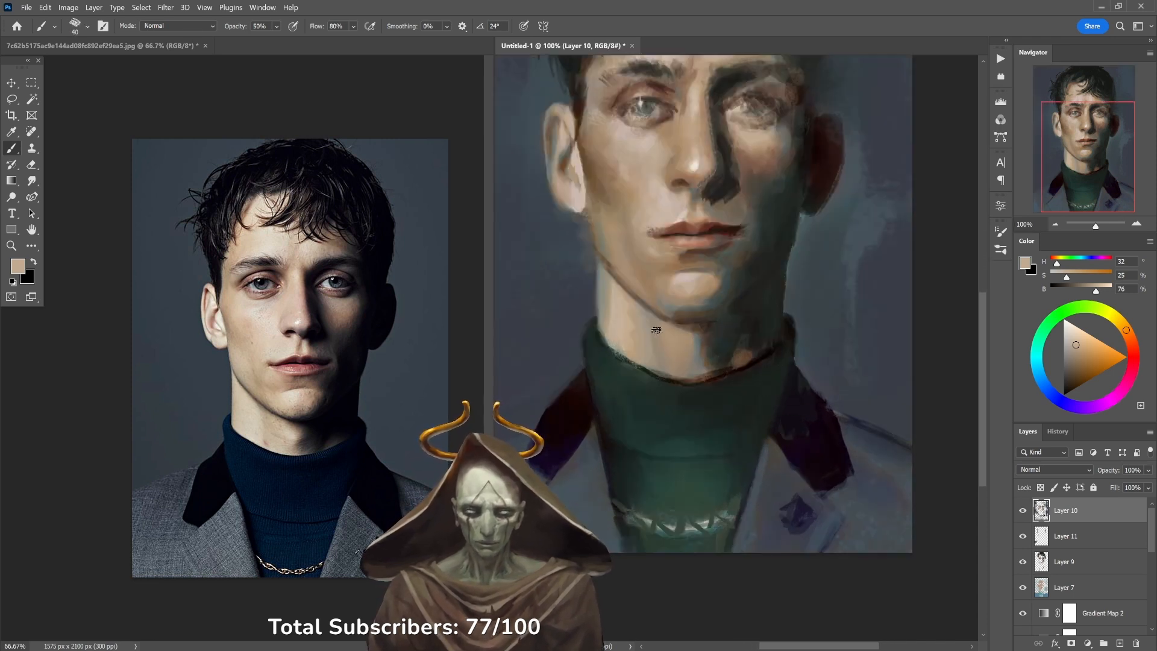
pyautogui.keyDown('alt'); pyautogui.click(620, 365); pyautogui.keyUp('alt')
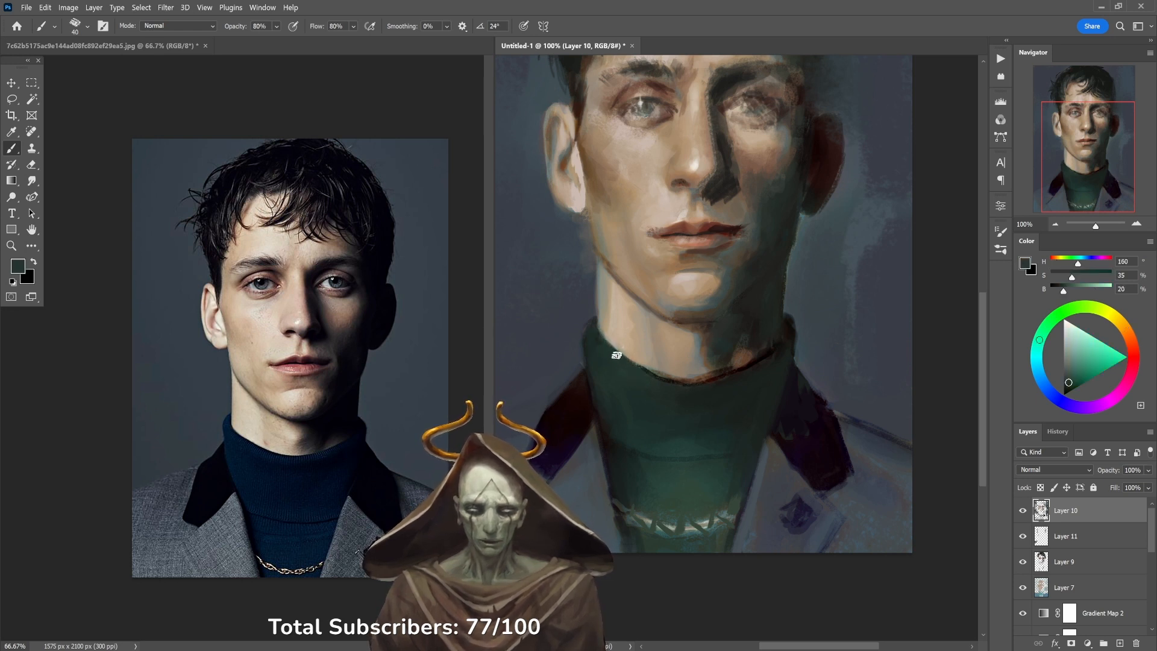
pyautogui.keyDown('alt'); pyautogui.click(726, 396); pyautogui.keyUp('alt')
pyautogui.moveTo(668, 383); pyautogui.dragTo(638, 370)
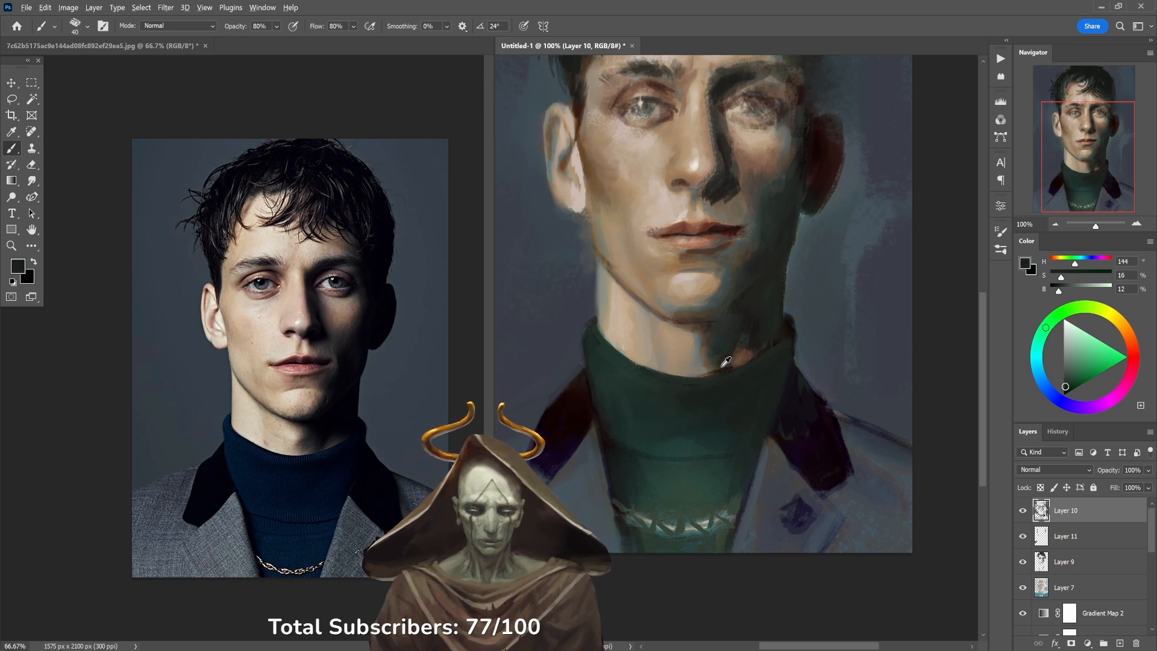
# Blend the shadowed neck into the dark-side collar edge with sampled near-black tones, using 30% and 80% brush opacity.
pyautogui.keyDown('alt'); pyautogui.click(714, 366); pyautogui.keyUp('alt')
pyautogui.keyDown('alt'); pyautogui.click(739, 351); pyautogui.keyUp('alt')
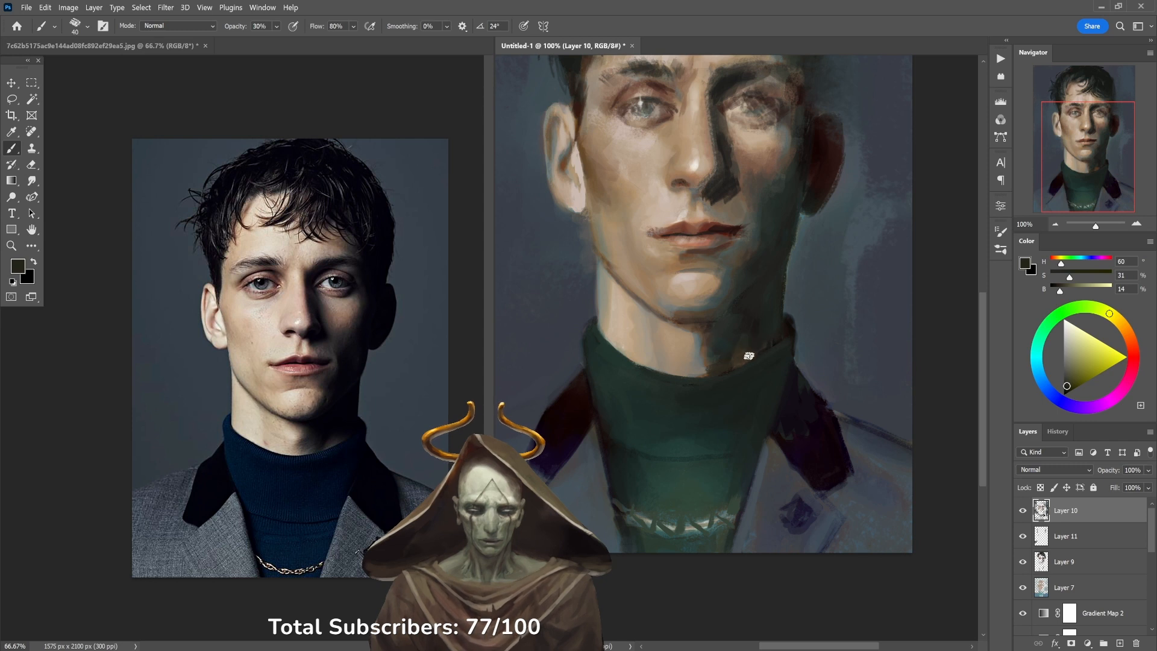
pyautogui.keyDown('alt'); pyautogui.click(775, 327); pyautogui.keyUp('alt')
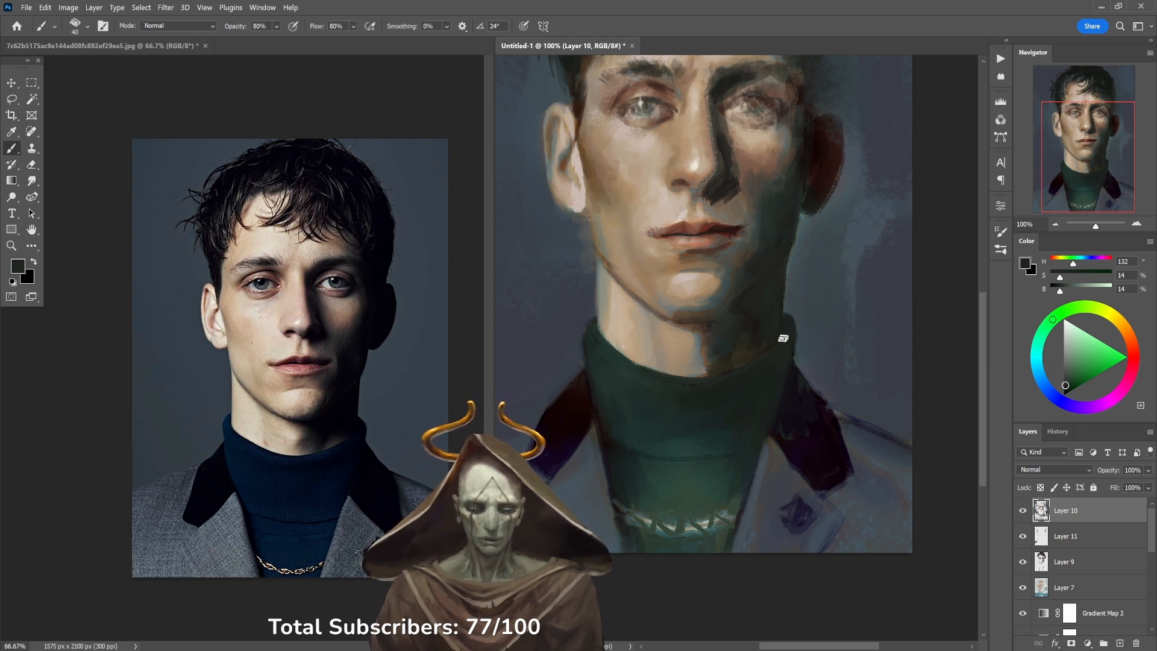
pyautogui.keyDown('ctrl'); pyautogui.keyDown('alt'); pyautogui.click(768, 366); pyautogui.keyUp('alt'); pyautogui.keyUp('ctrl')
pyautogui.keyDown('ctrl'); pyautogui.keyDown('alt'); pyautogui.click(768, 366); pyautogui.keyUp('alt'); pyautogui.keyUp('ctrl')
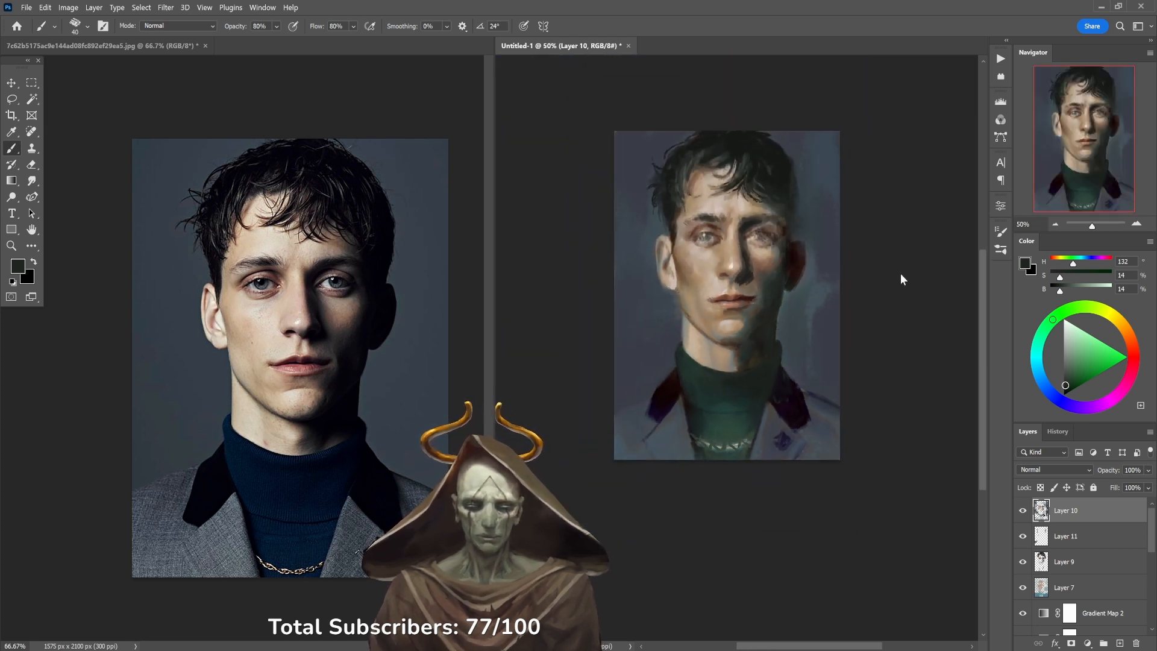
pyautogui.hotkey('ctrl', 's')
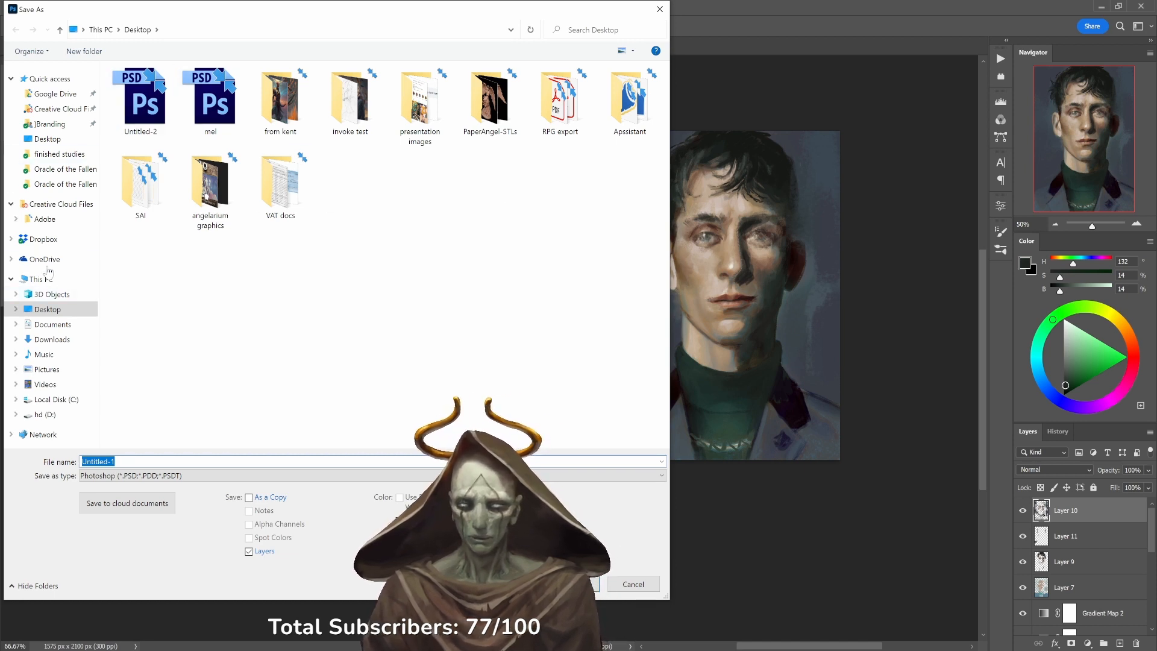
pyautogui.click(43, 239)
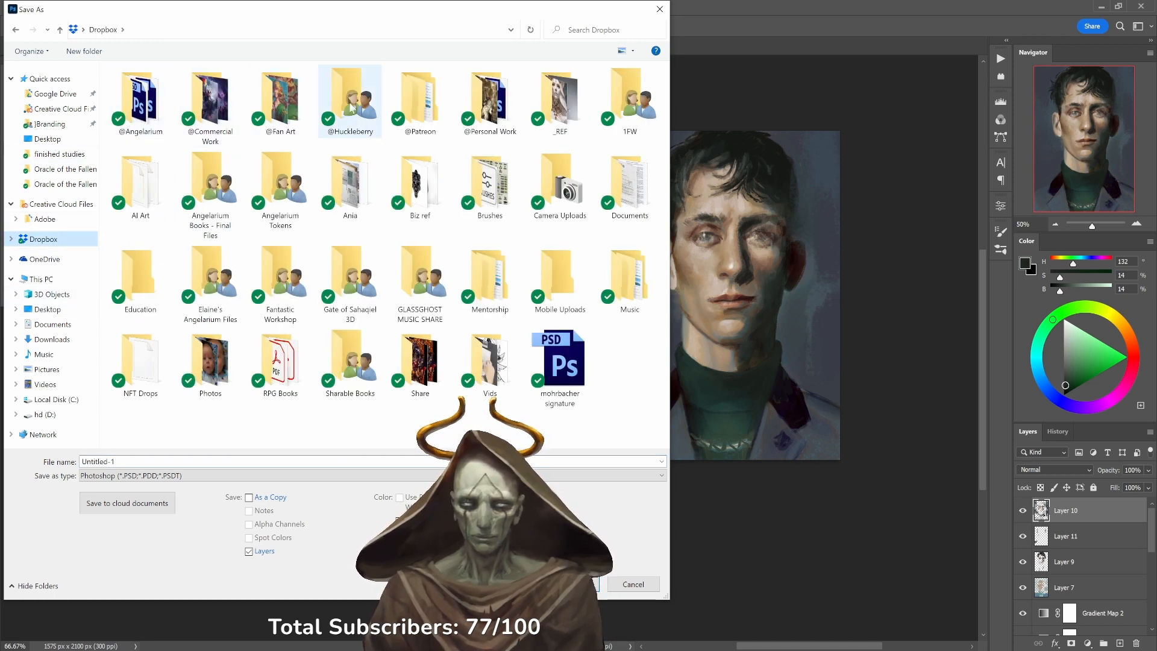
pyautogui.doubleClick(351, 108)
pyautogui.doubleClick(138, 104)
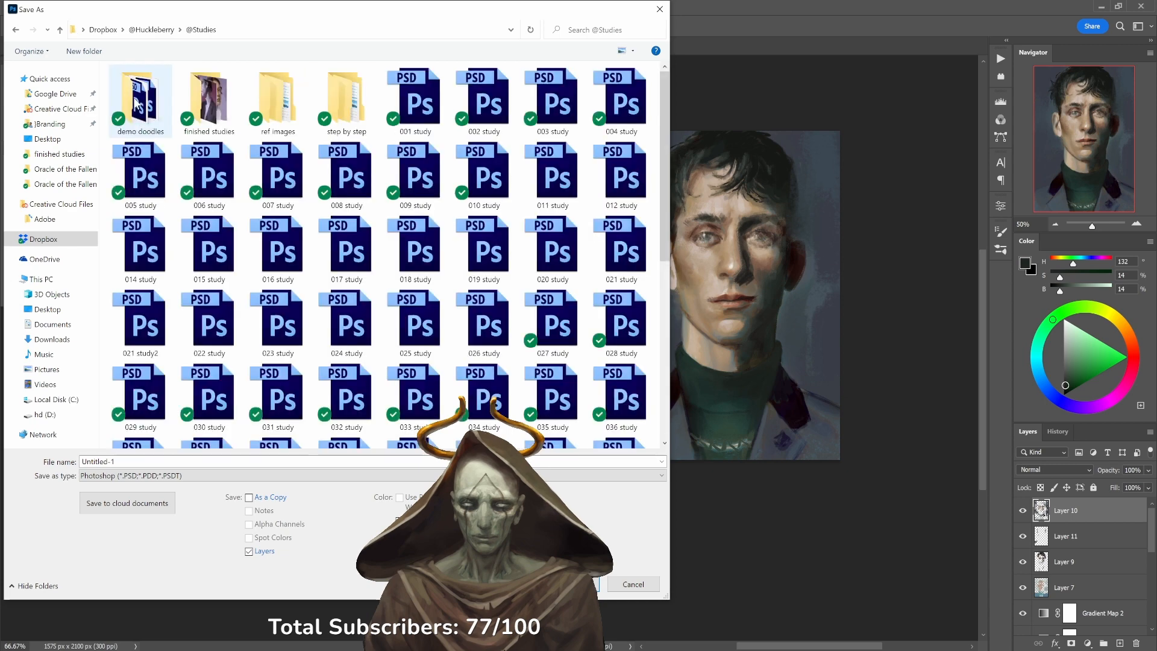
pyautogui.scroll(-5, 409, 289)
pyautogui.click(278, 416)
pyautogui.click(94, 462)
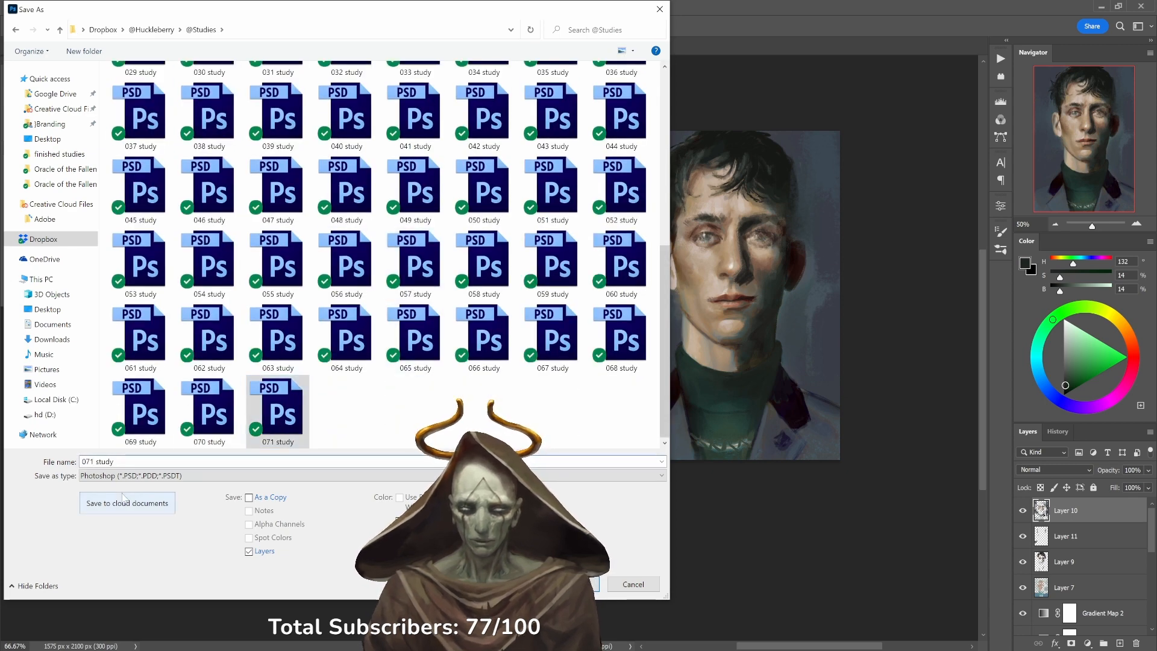
pyautogui.press('BackSpace')
pyautogui.write('2')
pyautogui.press('Return')
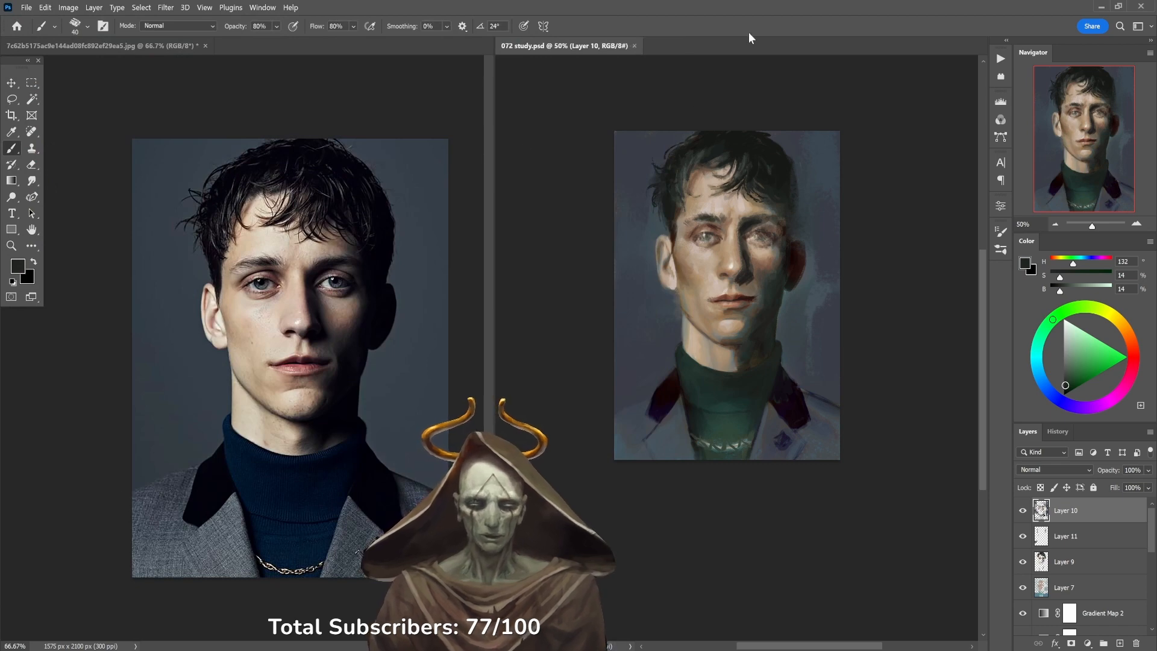
# Start a Save for Web export as a quality-100 JPEG and choose the finished studies folder as its destination.
pyautogui.hotkey('ctrl', 'alt', 'shift', 's')
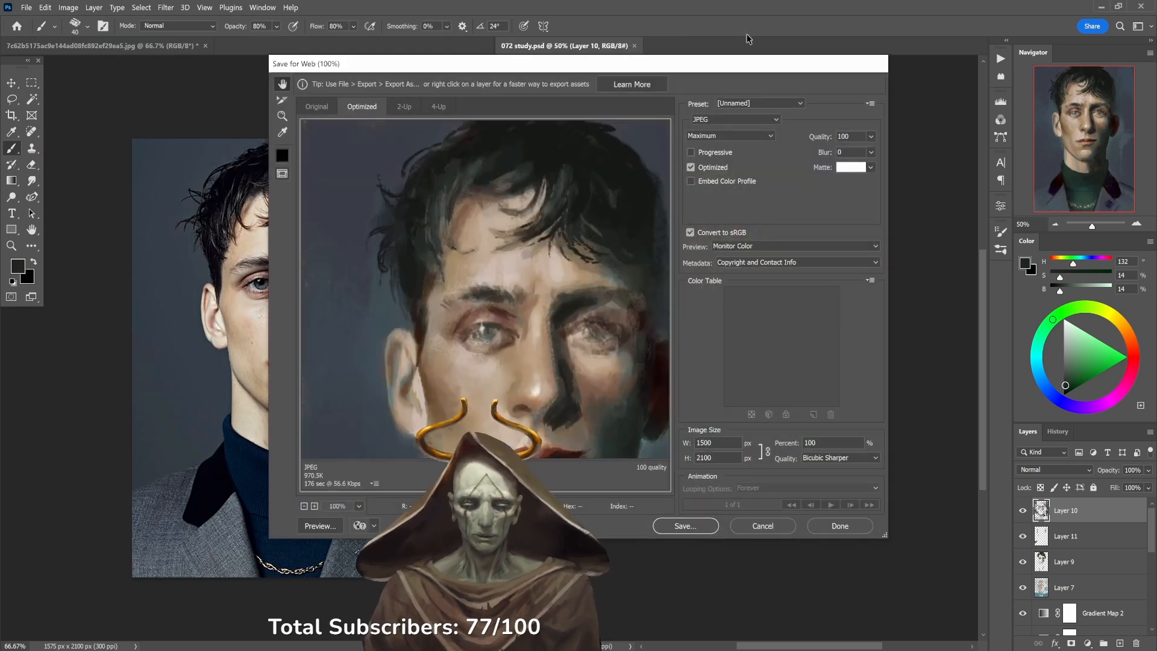
pyautogui.click(680, 527)
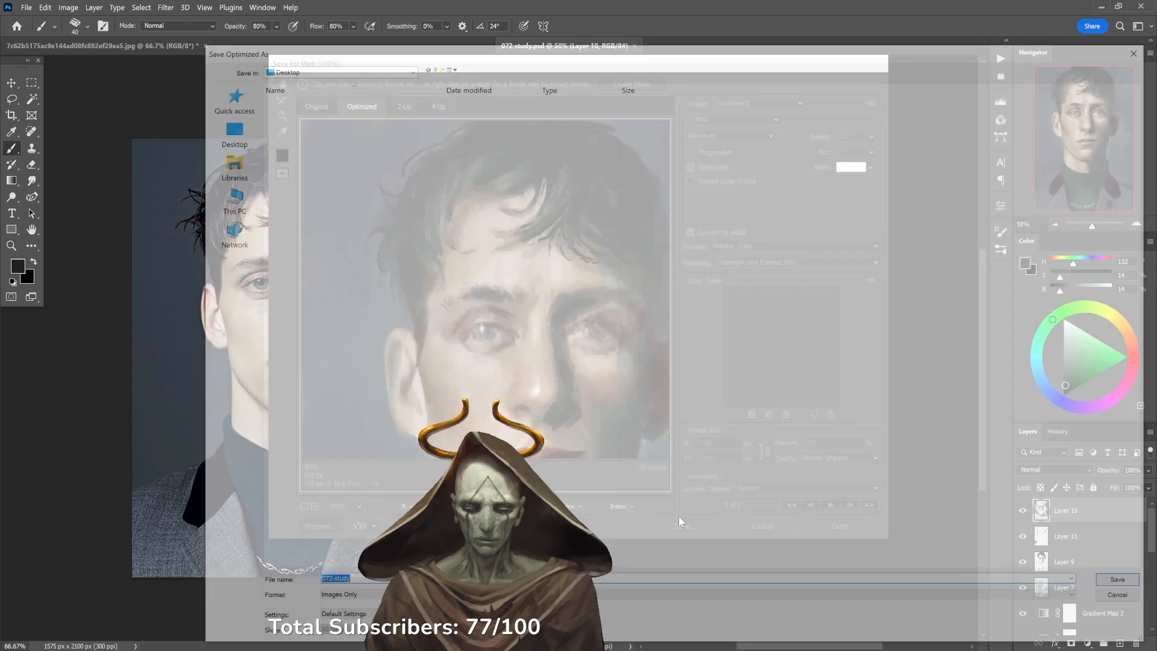
pyautogui.click(227, 198)
pyautogui.doubleClick(327, 192)
pyautogui.doubleClick(289, 142)
pyautogui.doubleClick(299, 130)
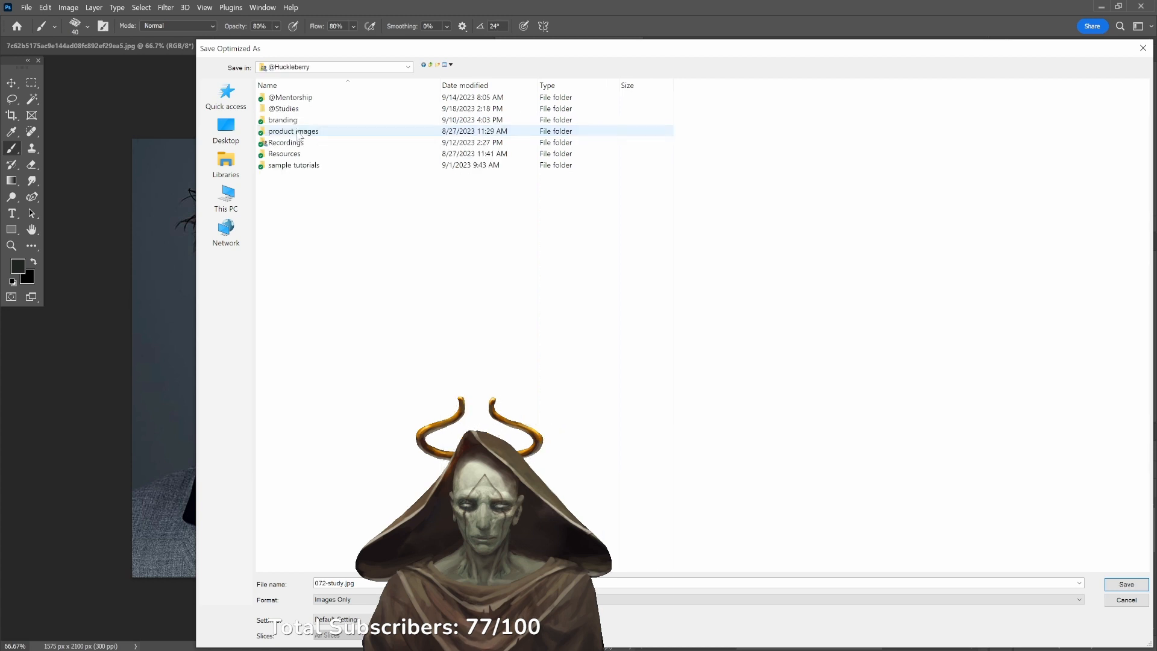
pyautogui.doubleClick(289, 108)
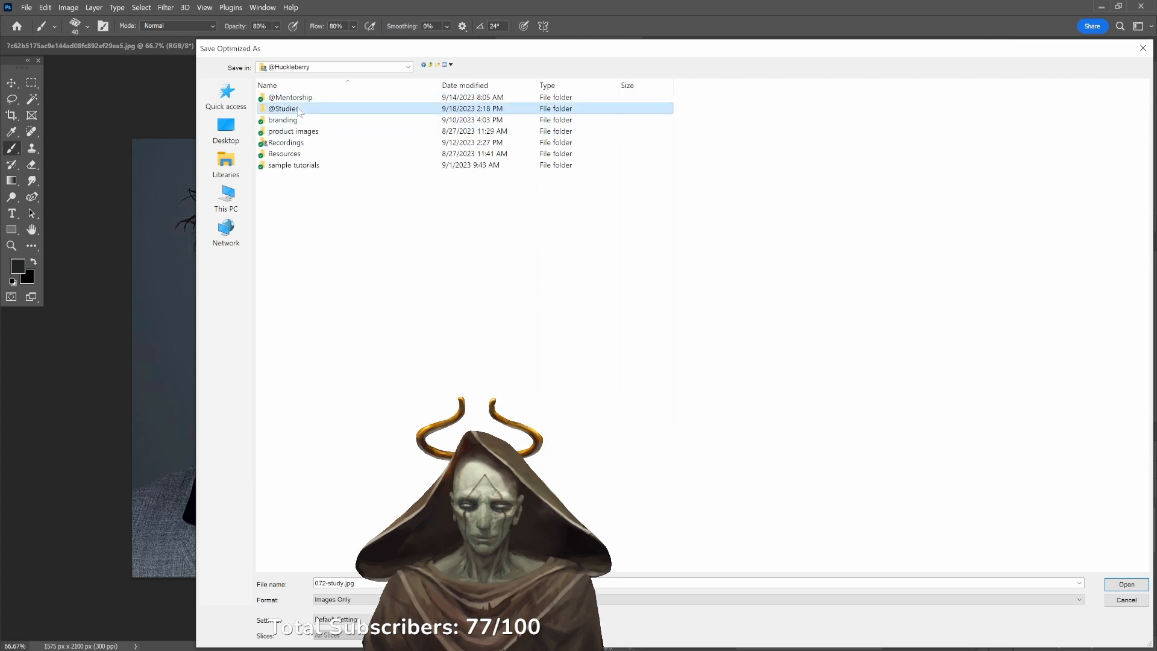
pyautogui.doubleClick(442, 115)
pyautogui.scroll(-15, 543, 302)
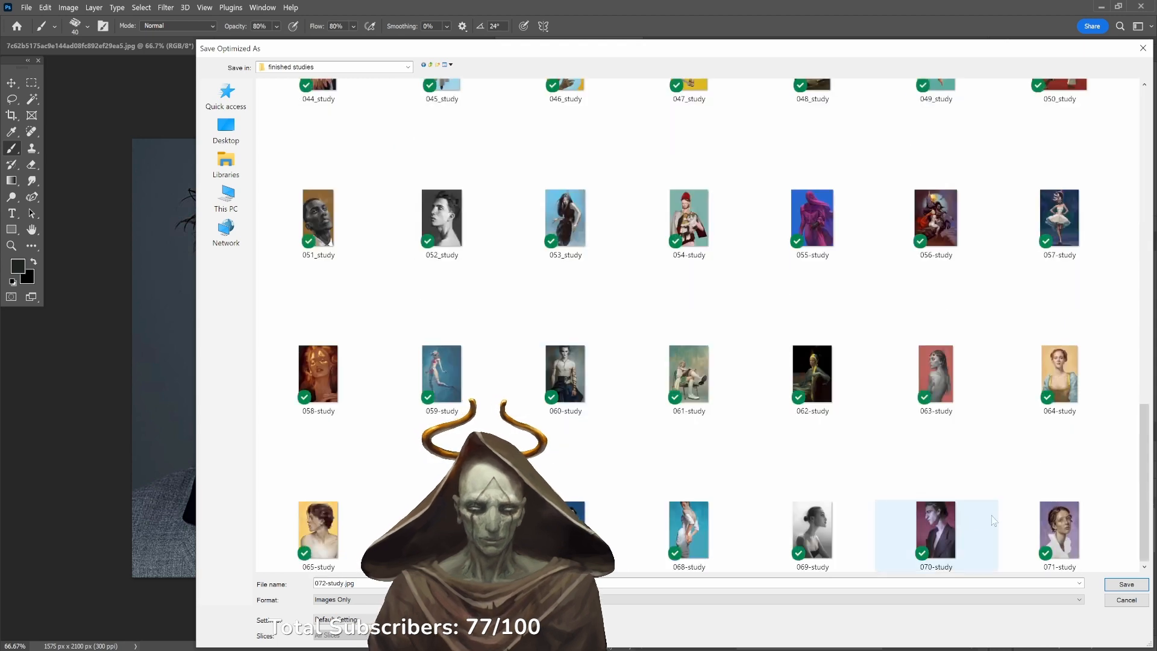
# Base the exported JPEG's file name on the existing 071-study image and save it.
pyautogui.click(1024, 516)
pyautogui.press('Tab')
pyautogui.press('Tab')
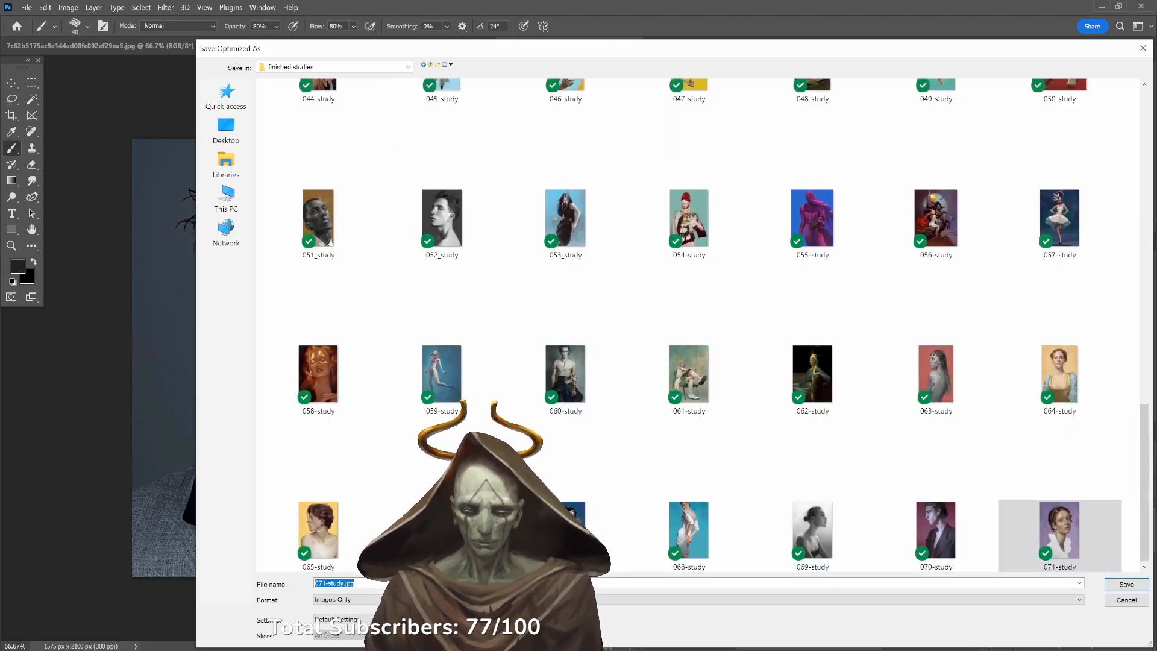
pyautogui.press('Return')
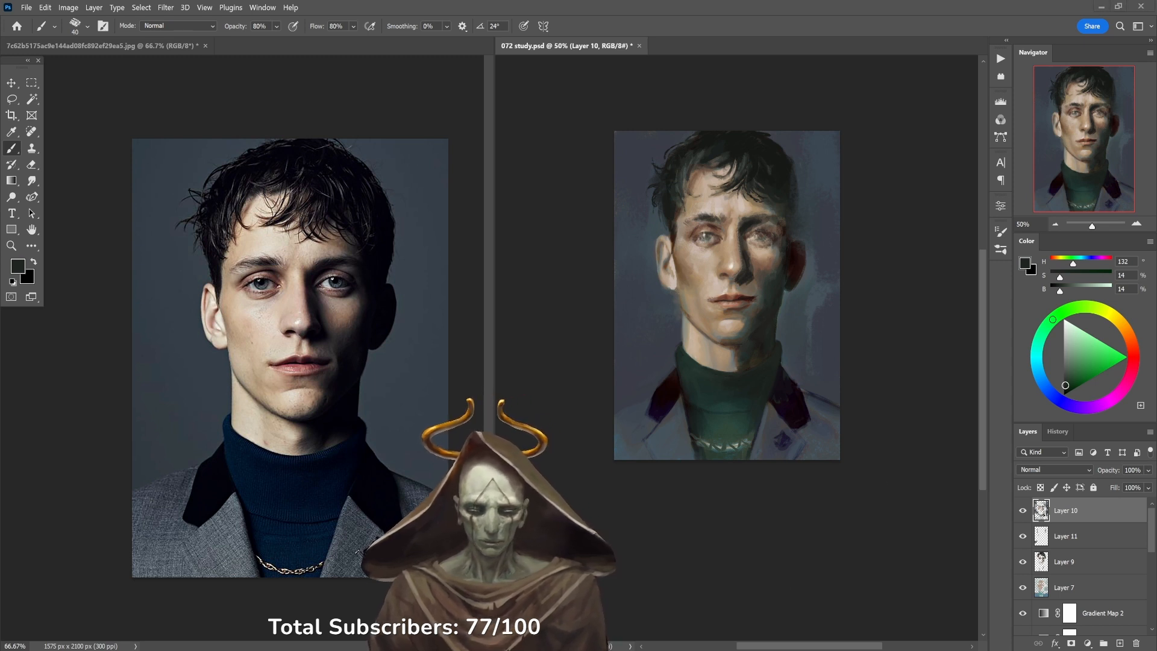
# Switch to Chrome, open the streamer's Twitch channel in a new tab and mute the stream.
pyautogui.hotkey('alt', 'Tab')
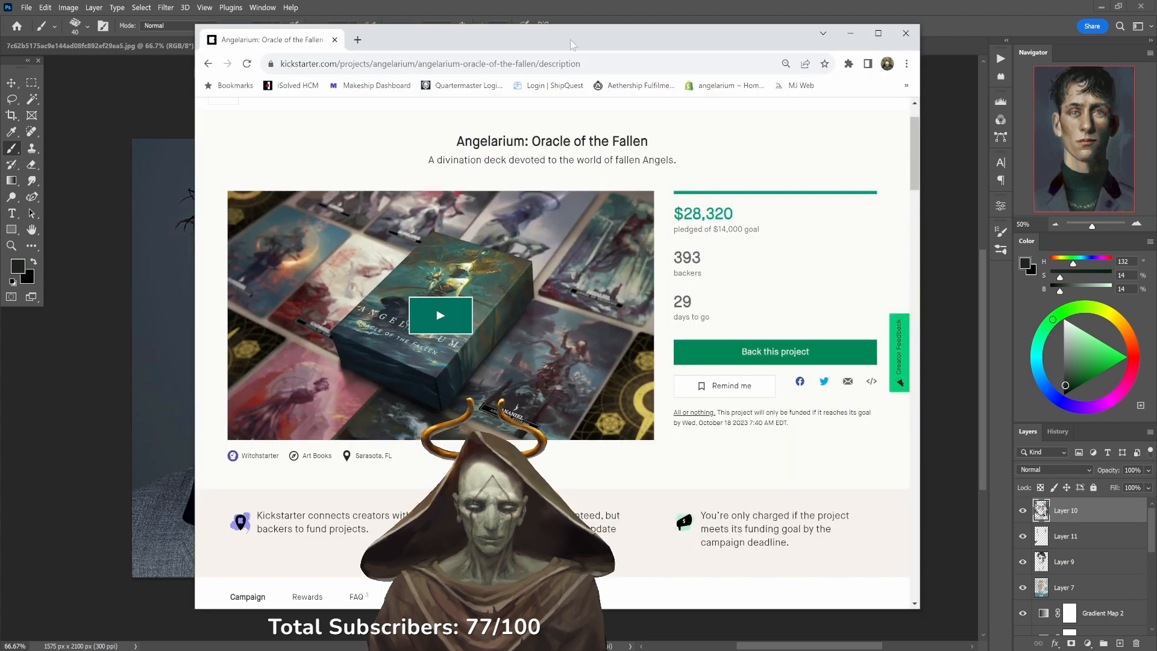
pyautogui.click(359, 39)
pyautogui.write('https://www.twitch.tv/arthurgain')
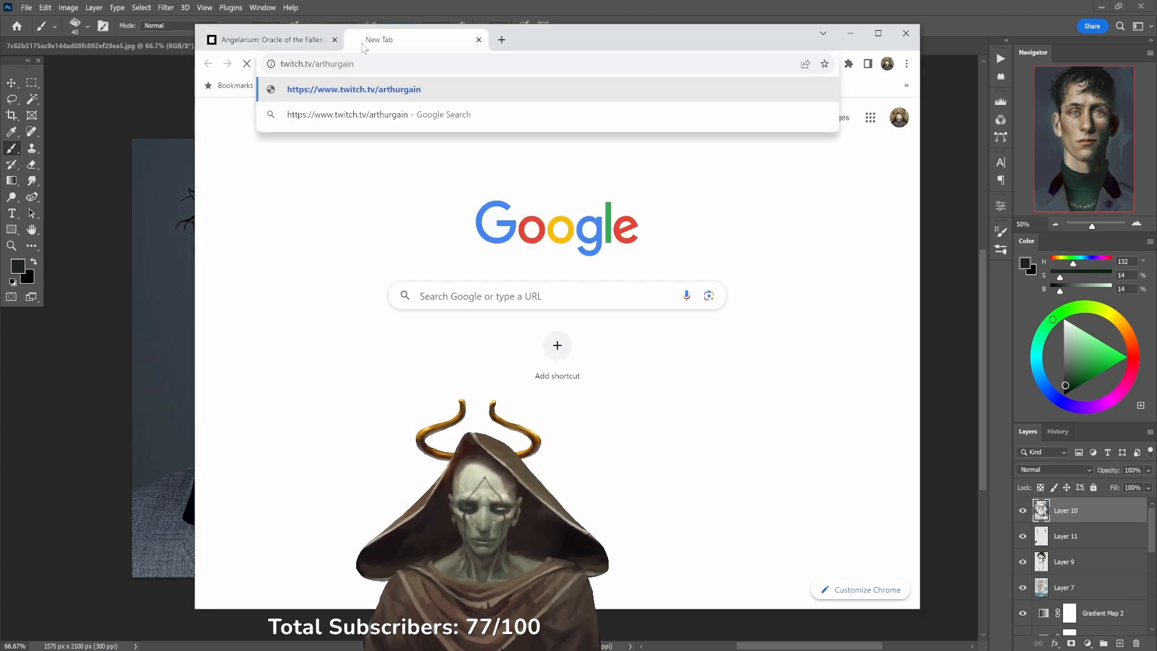
pyautogui.press('Return')
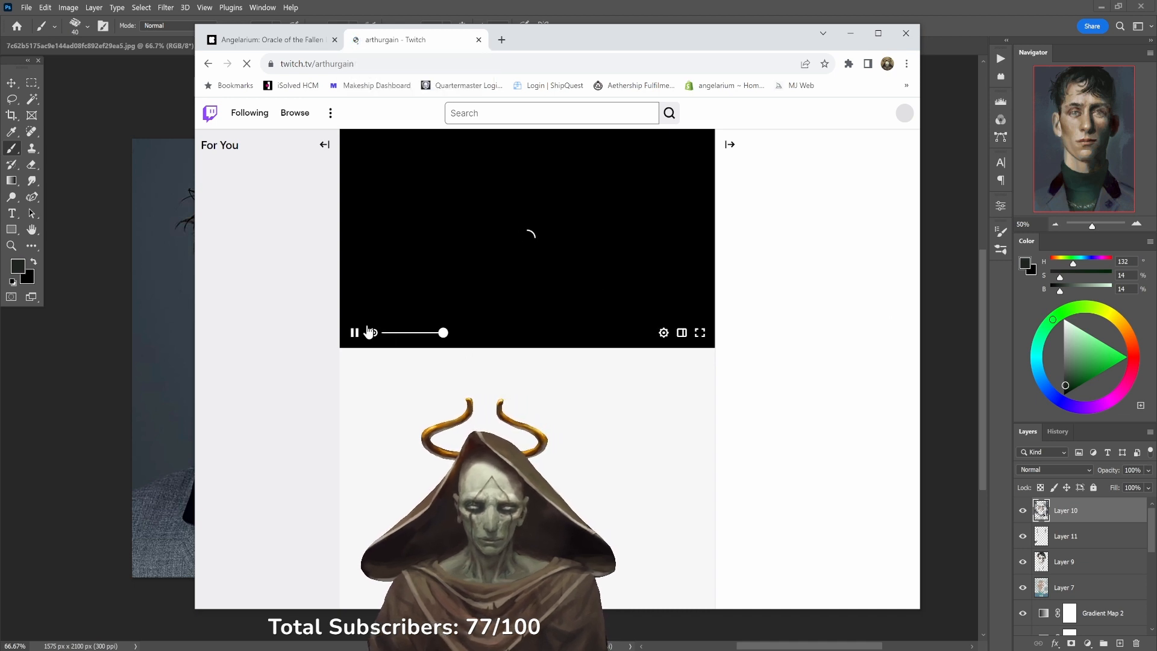
pyautogui.click(373, 338)
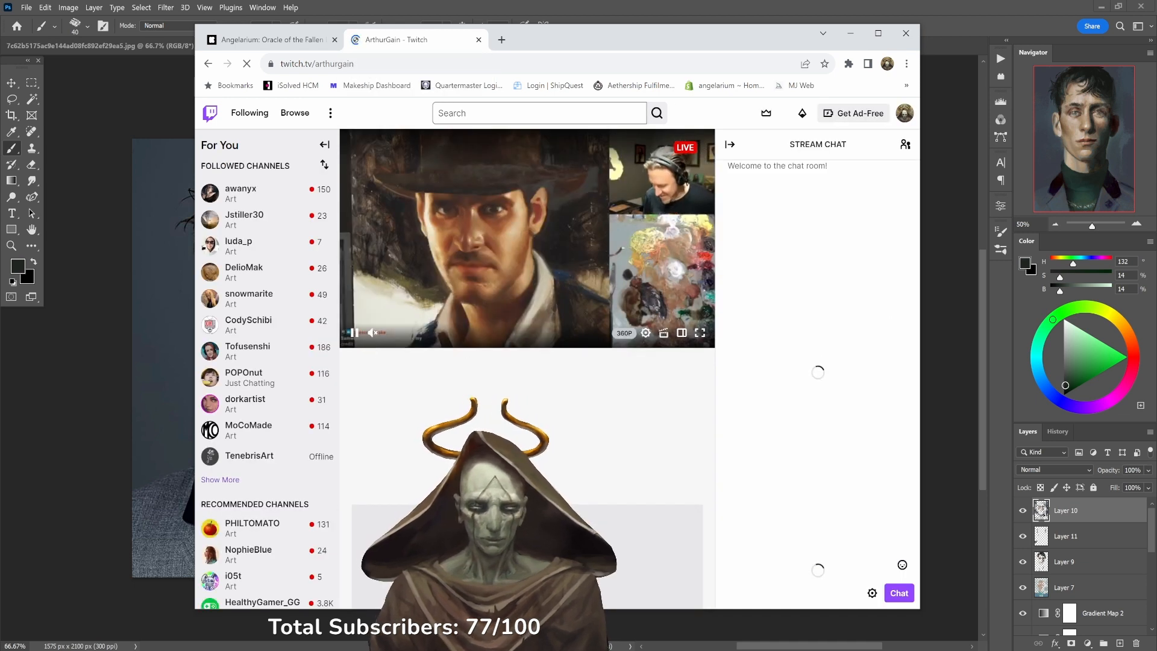